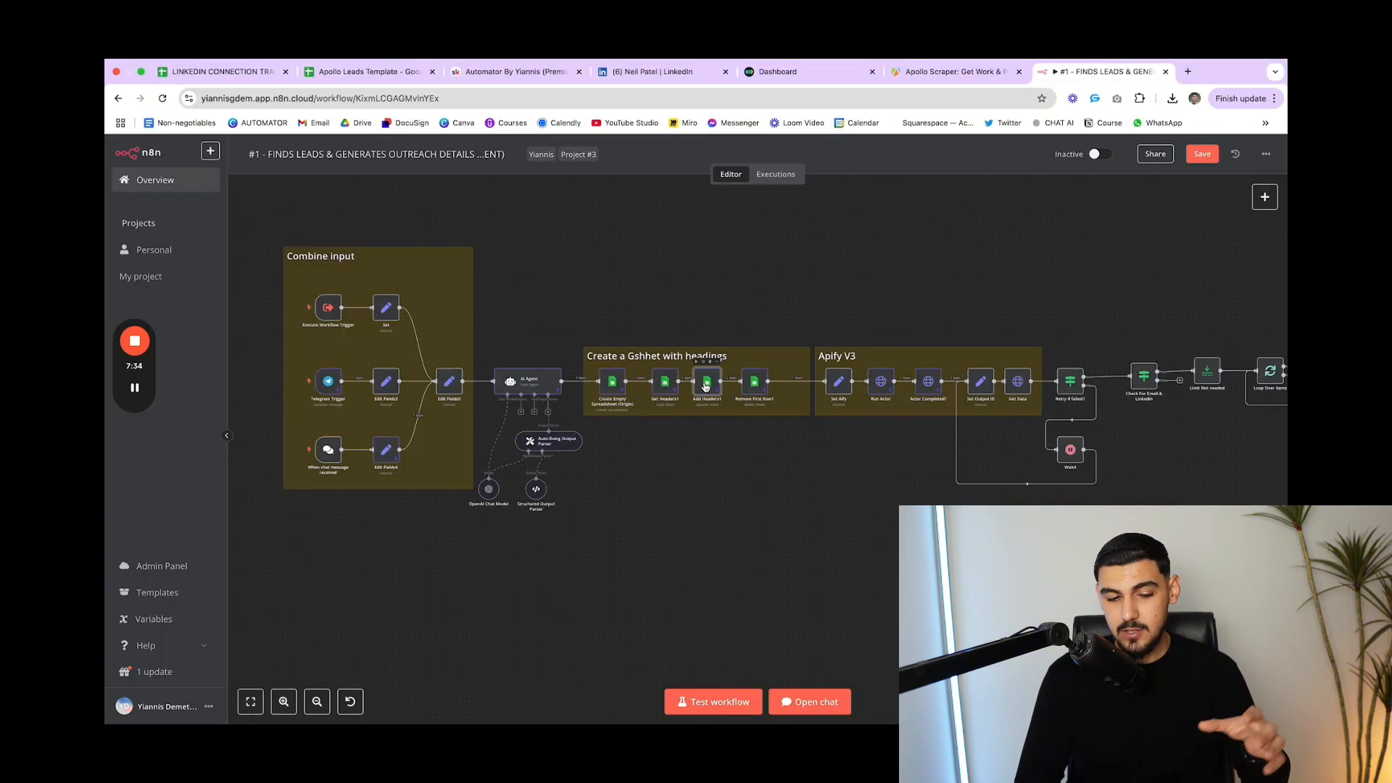
Review the lead-finding workflow's nodes, then bring up the AI Sales Agent Telegram chat
scroll(426, 355, "right", 3)
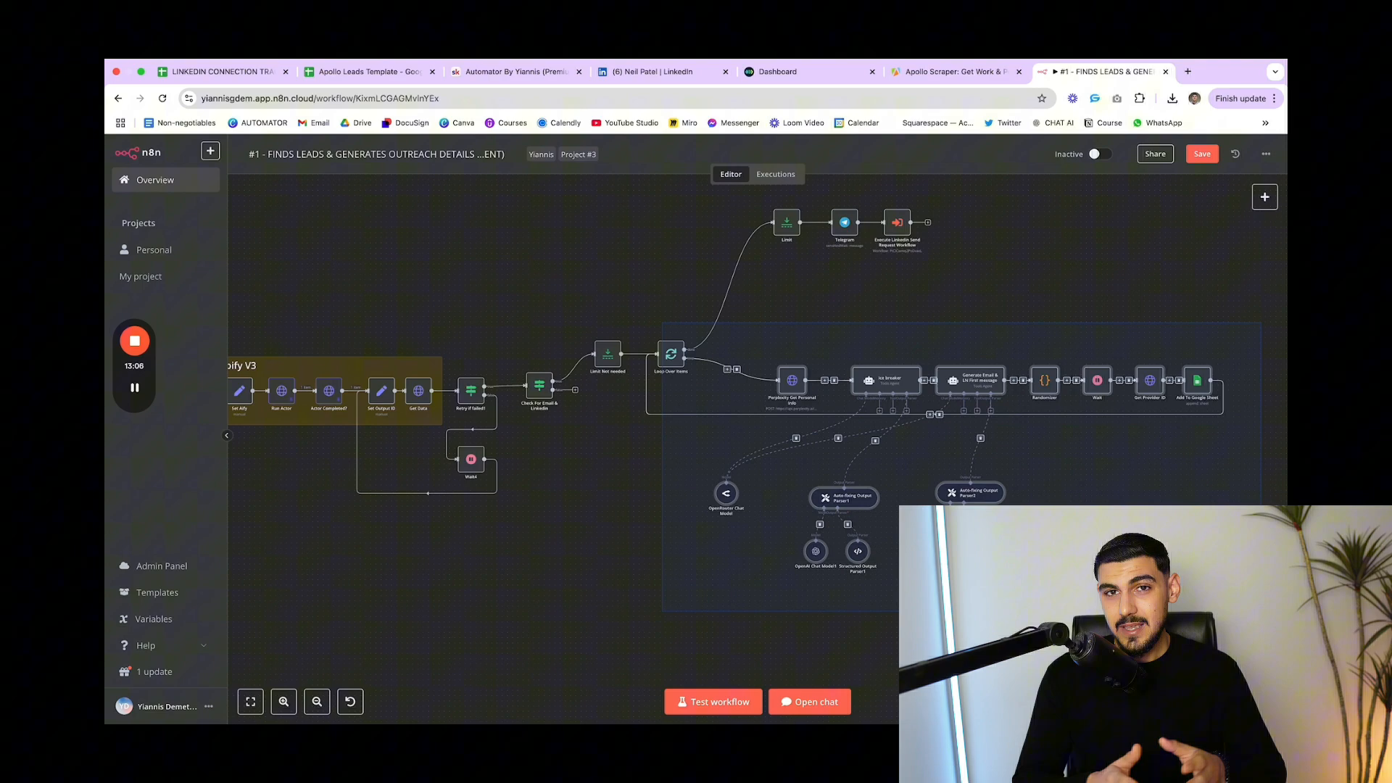
left_click(602, 359)
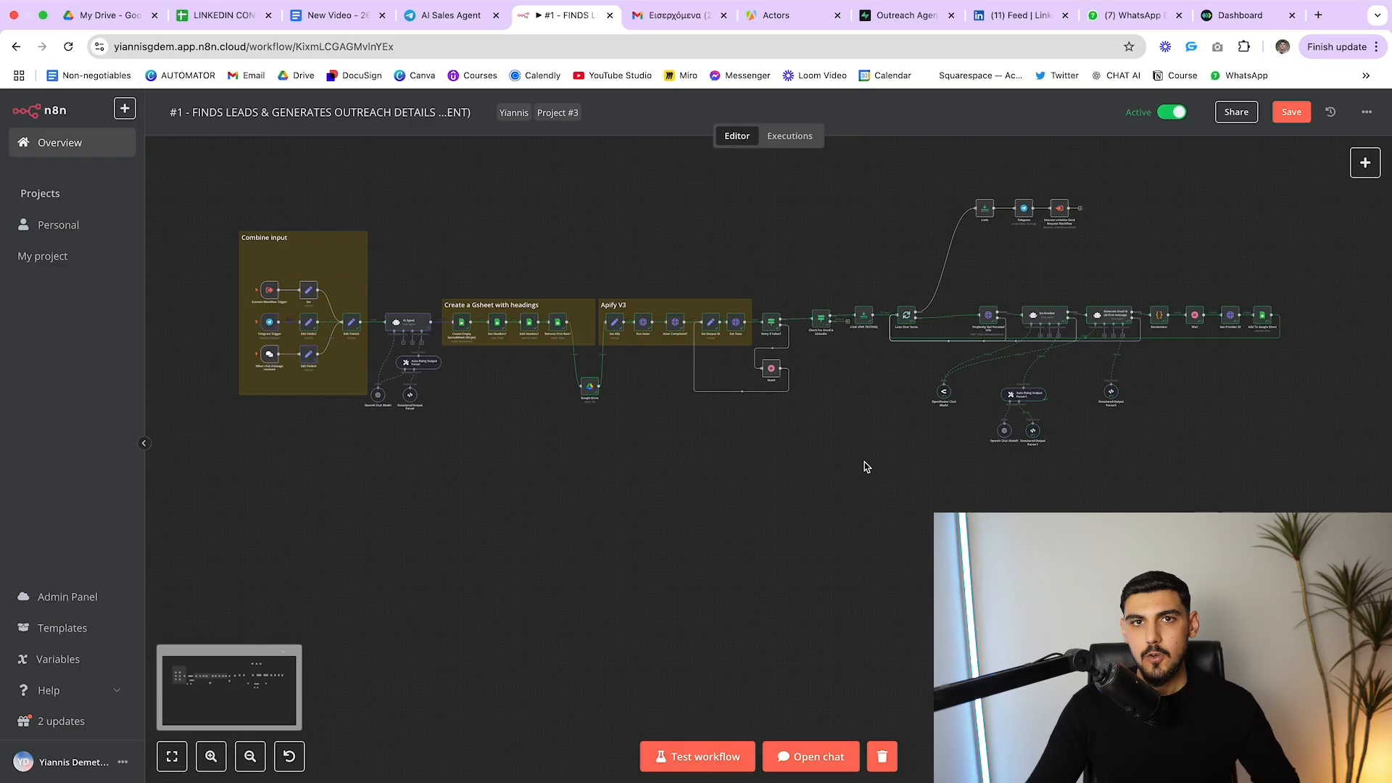
left_click(448, 15)
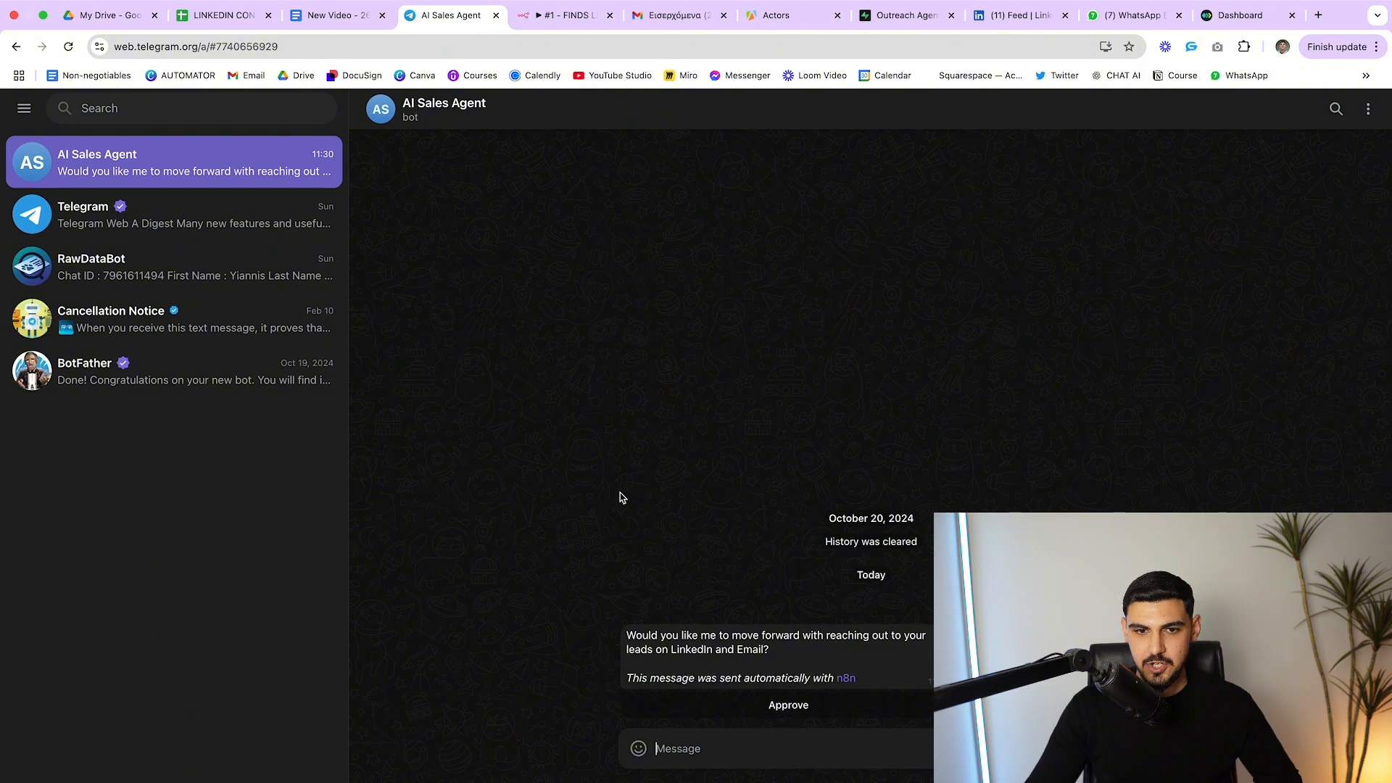
Return to the '#1 - FINDS LEADS & GENERATES OUTREACH DETAILS' workflow canvas
left_click(548, 15)
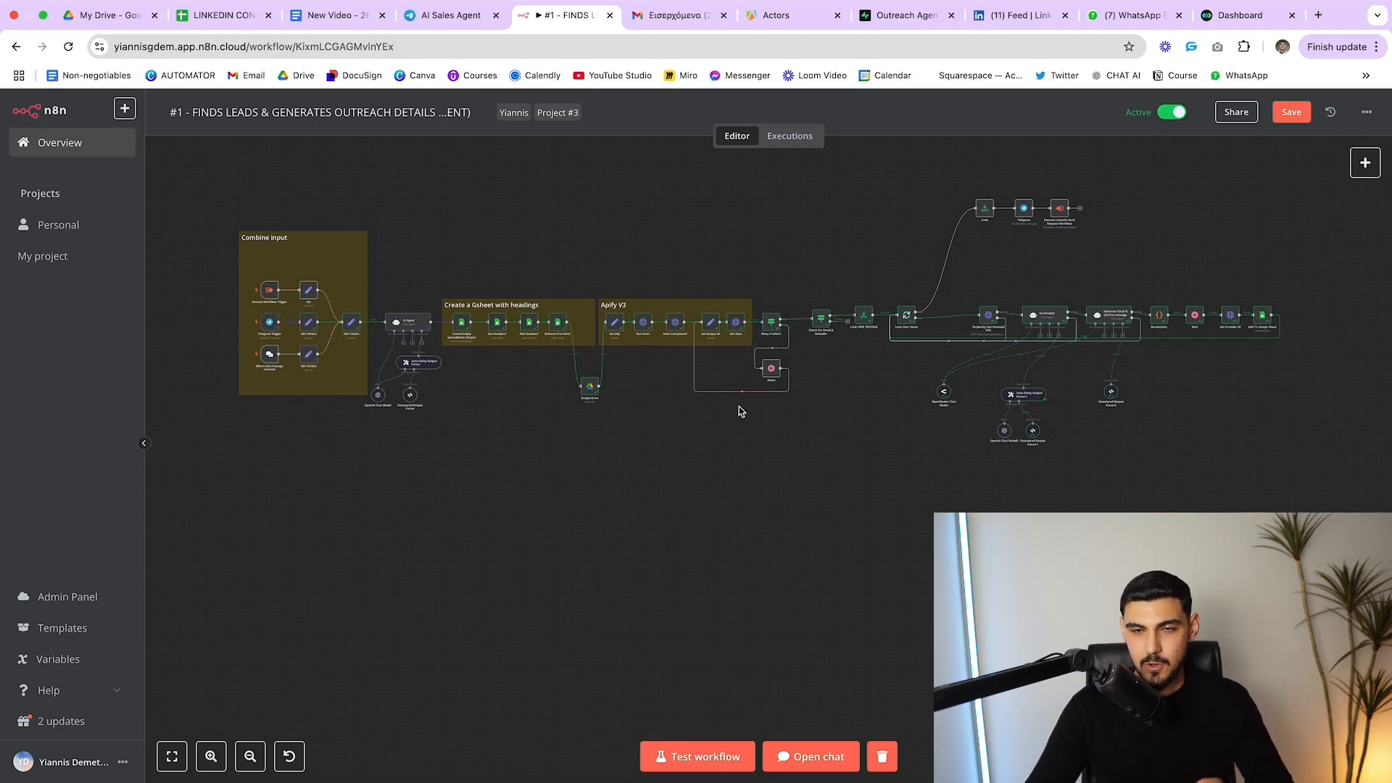
Check the Telegram Trigger's pinned request message, then start a test run of the workflow
double_click(270, 324)
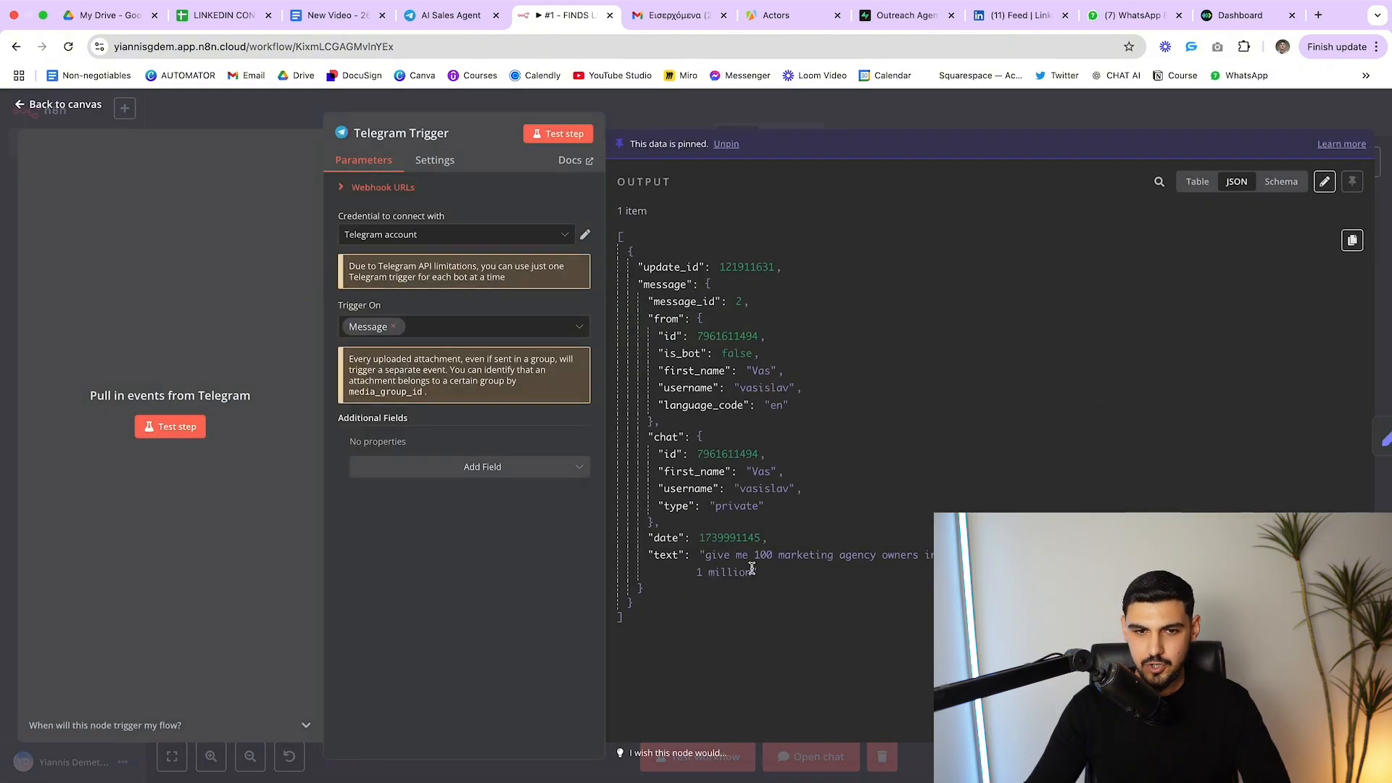
left_click_drag(741, 558, 761, 580)
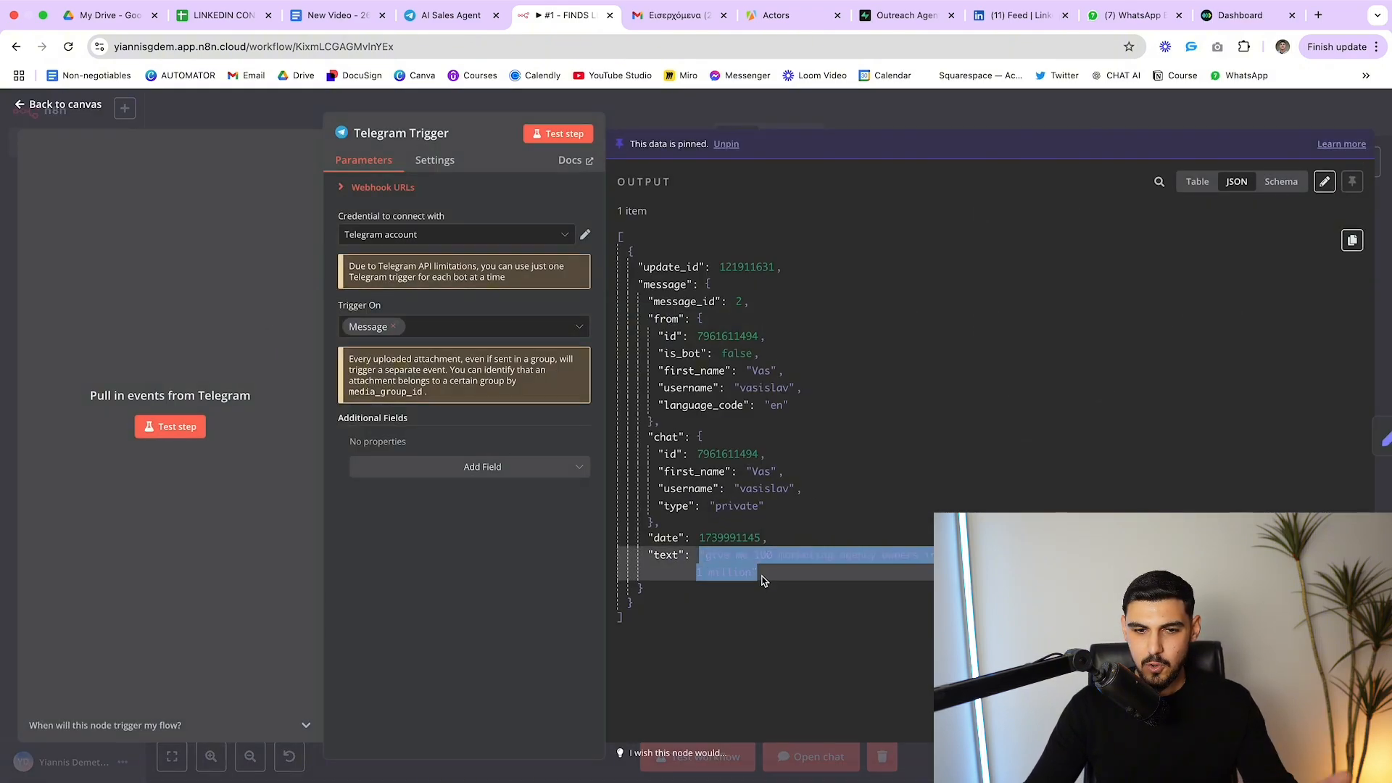
left_click(837, 580)
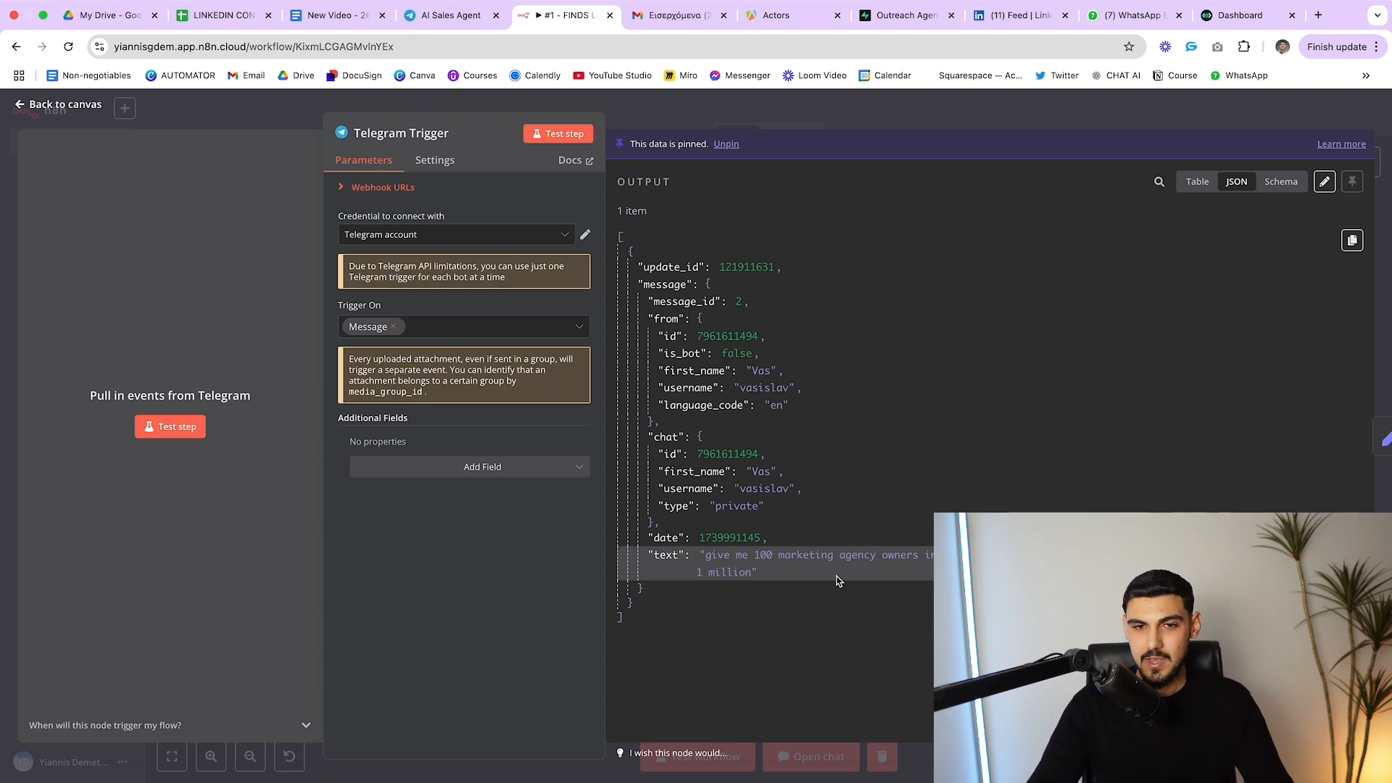
key("Escape")
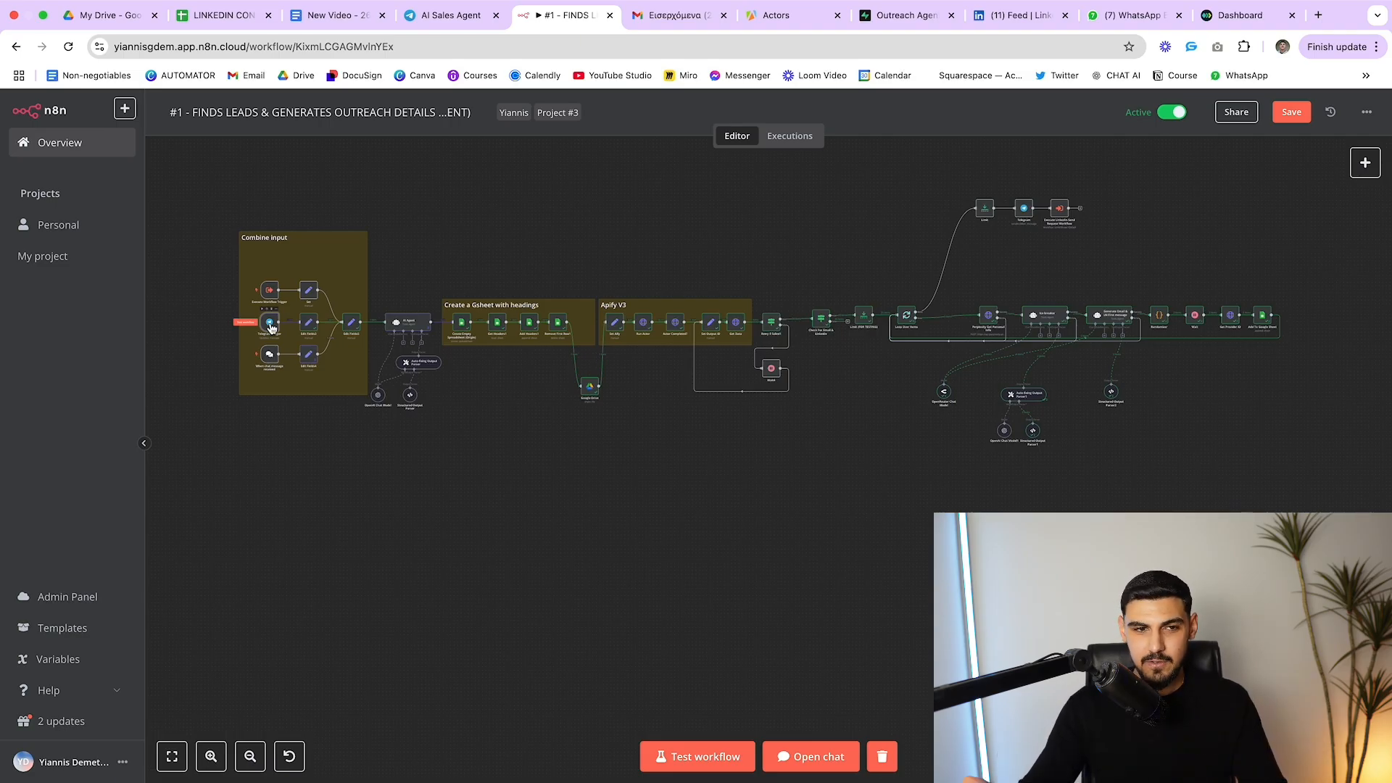
left_click(700, 758)
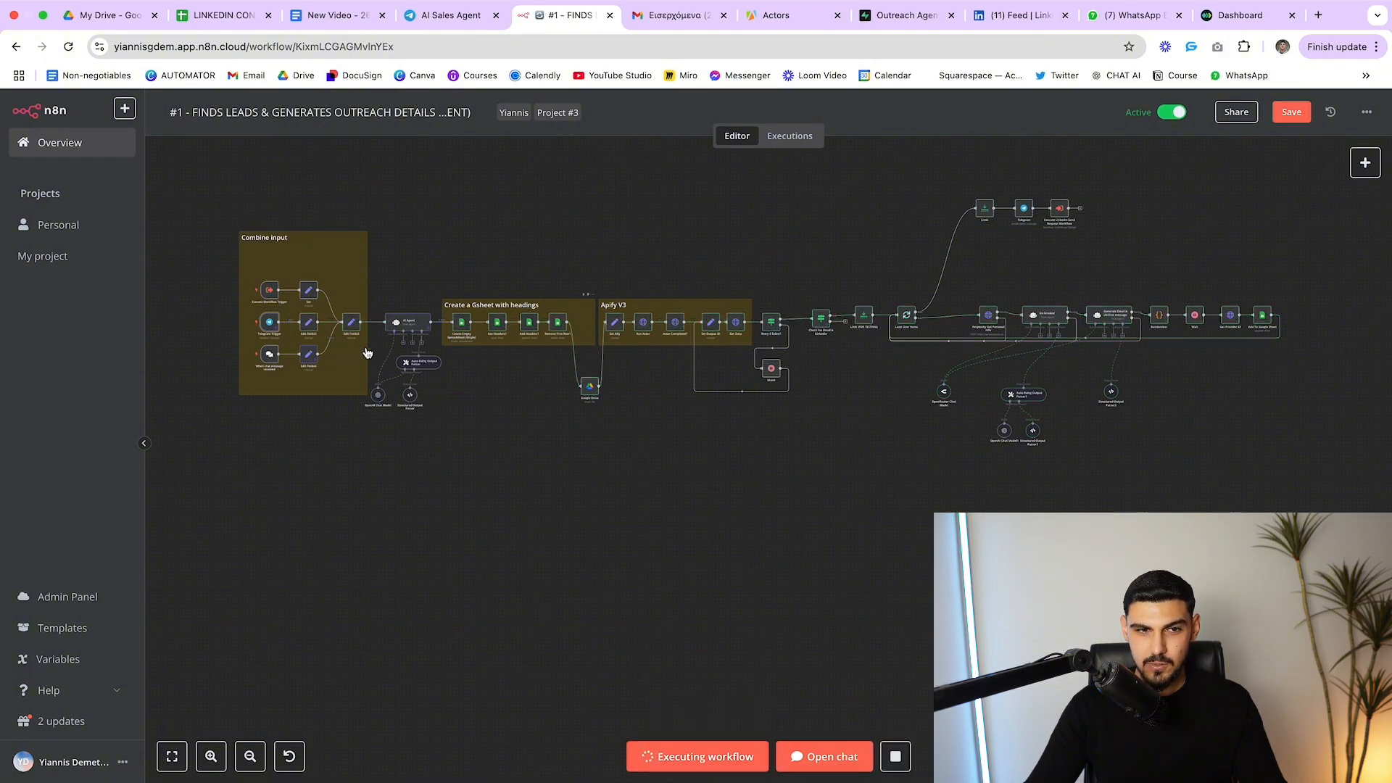
left_click_drag(431, 242, 575, 388)
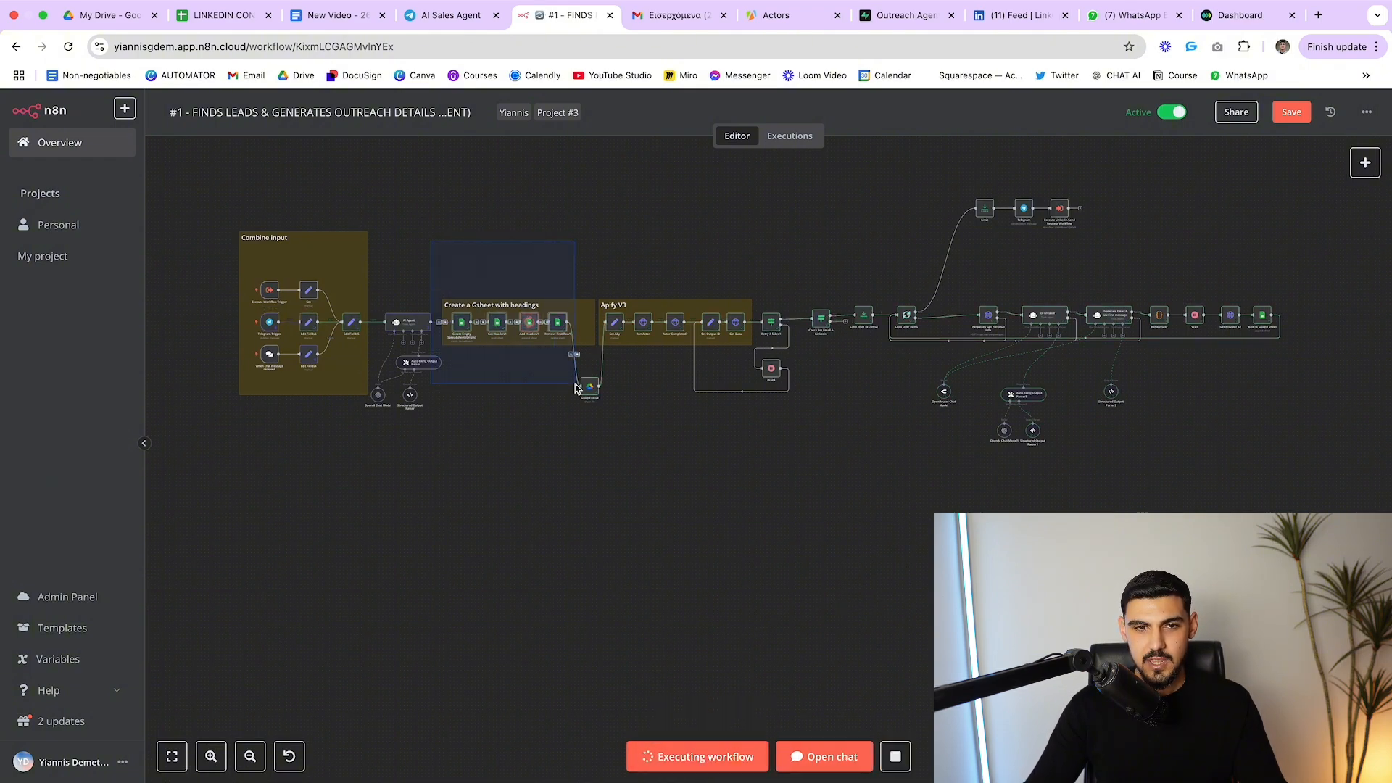
Open the new spreadsheet of 100 UAE marketing agency owners from My Drive
left_click(107, 15)
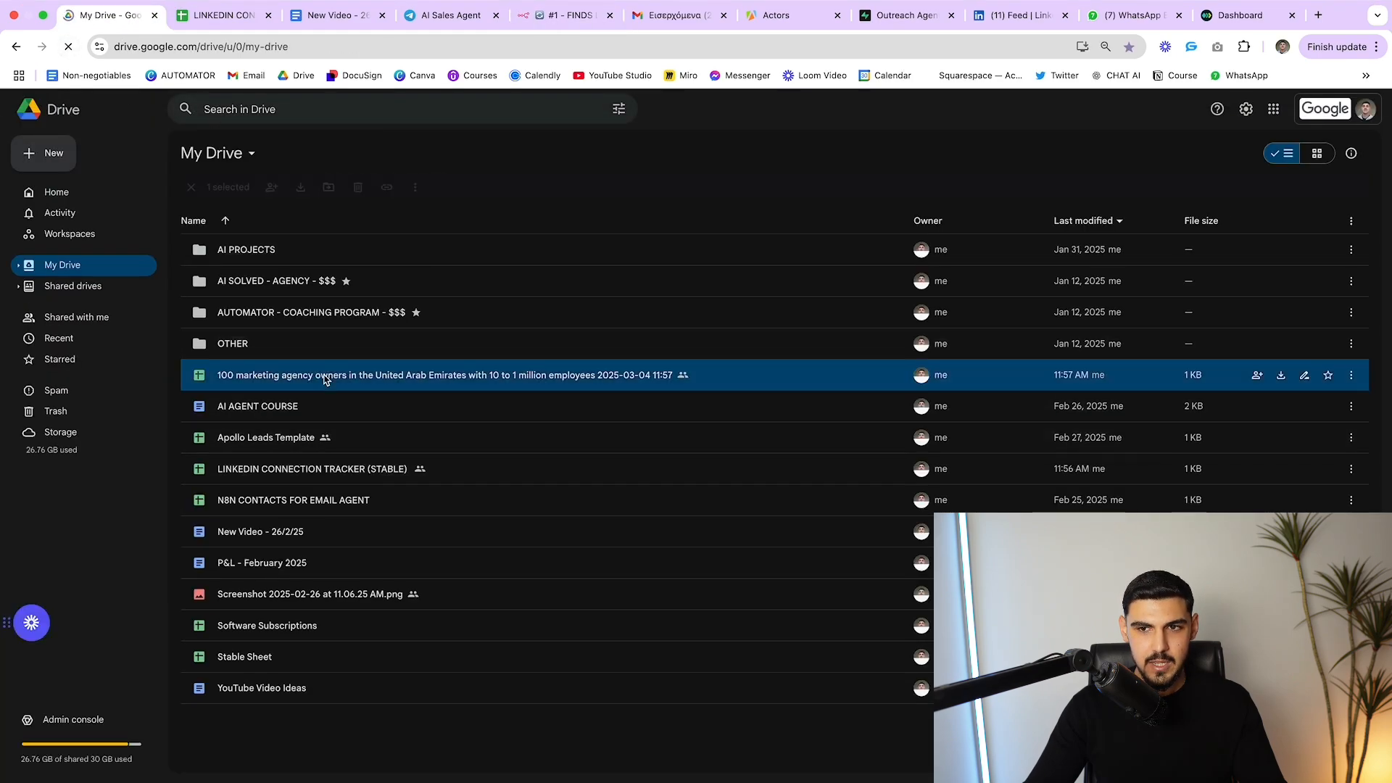
double_click(325, 375)
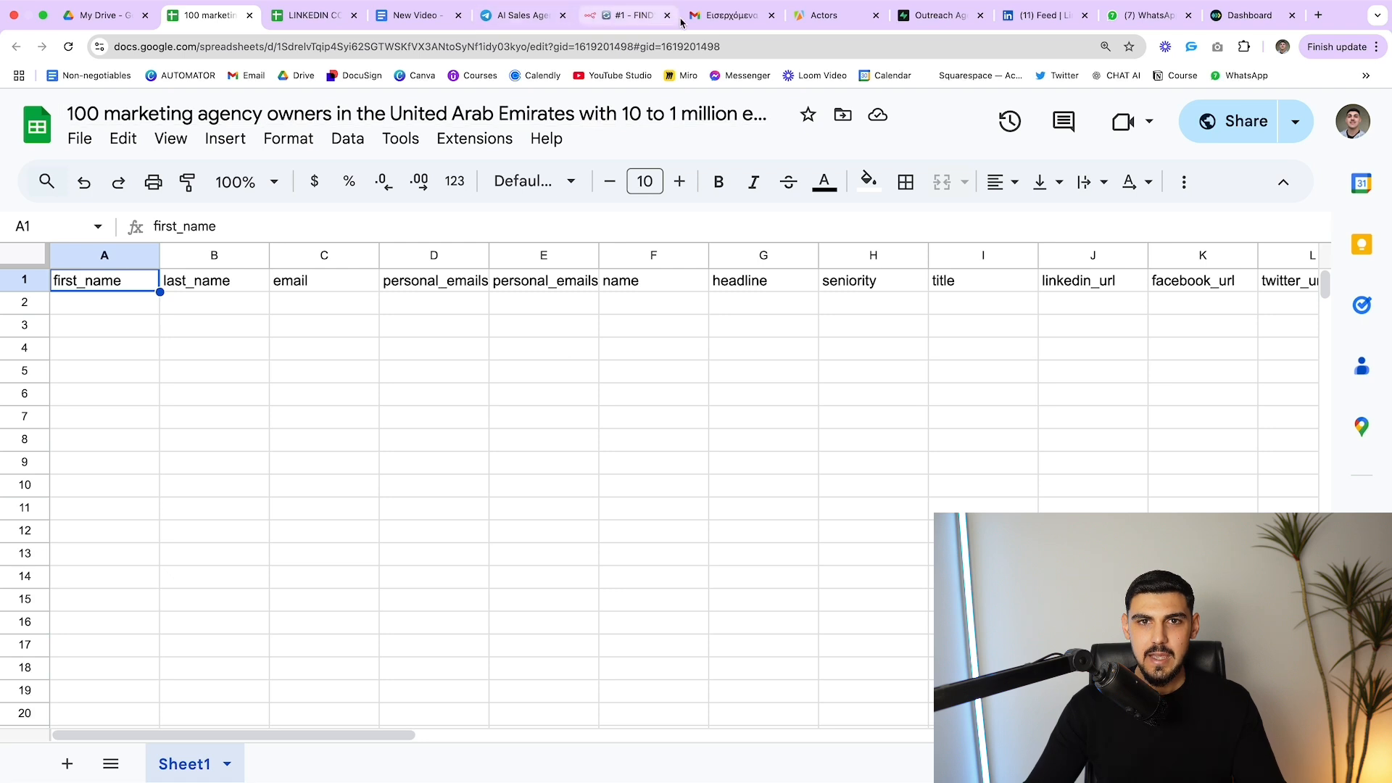
Check the Apify Actors page while the test execution runs
left_click(827, 22)
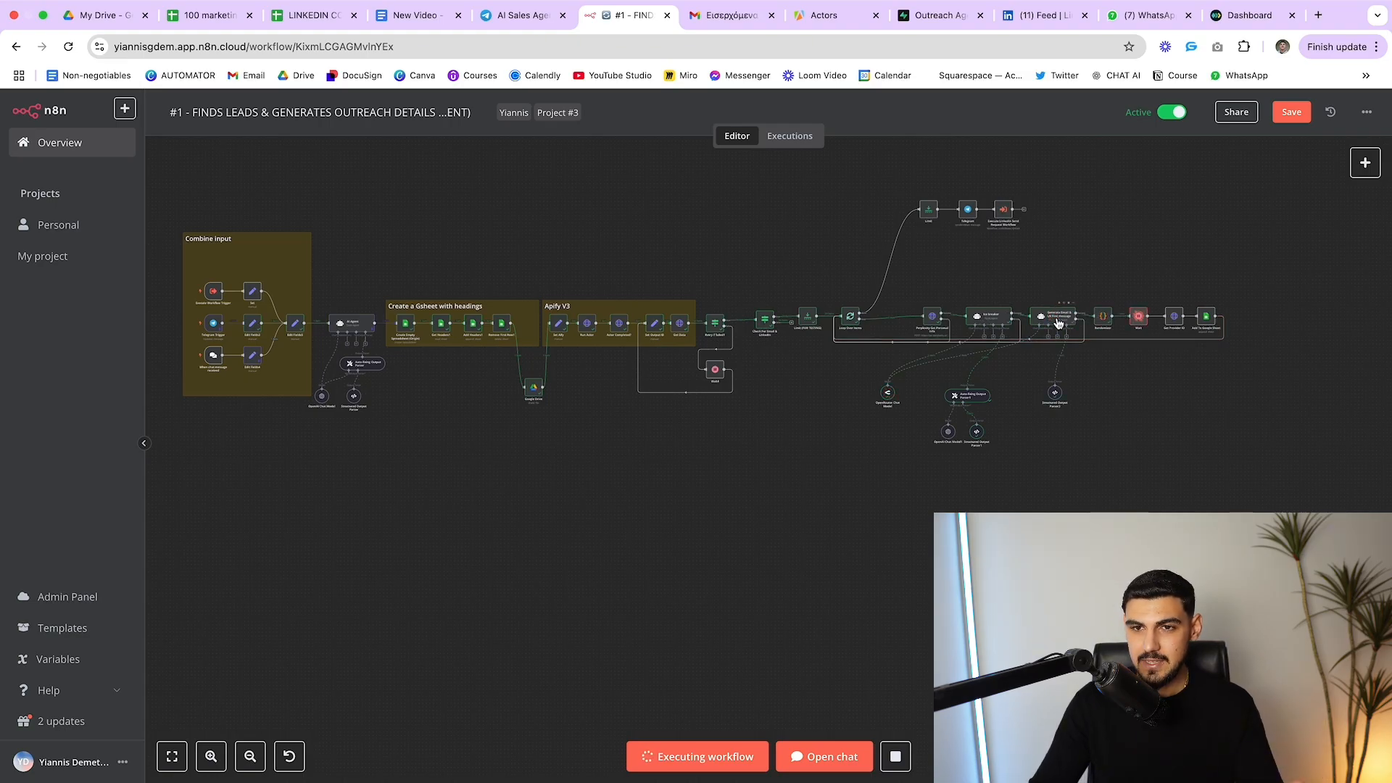
Verify Limit (FOR TESTING) caps Max Items at 20, then view the sheet's first lead row
left_click(209, 20)
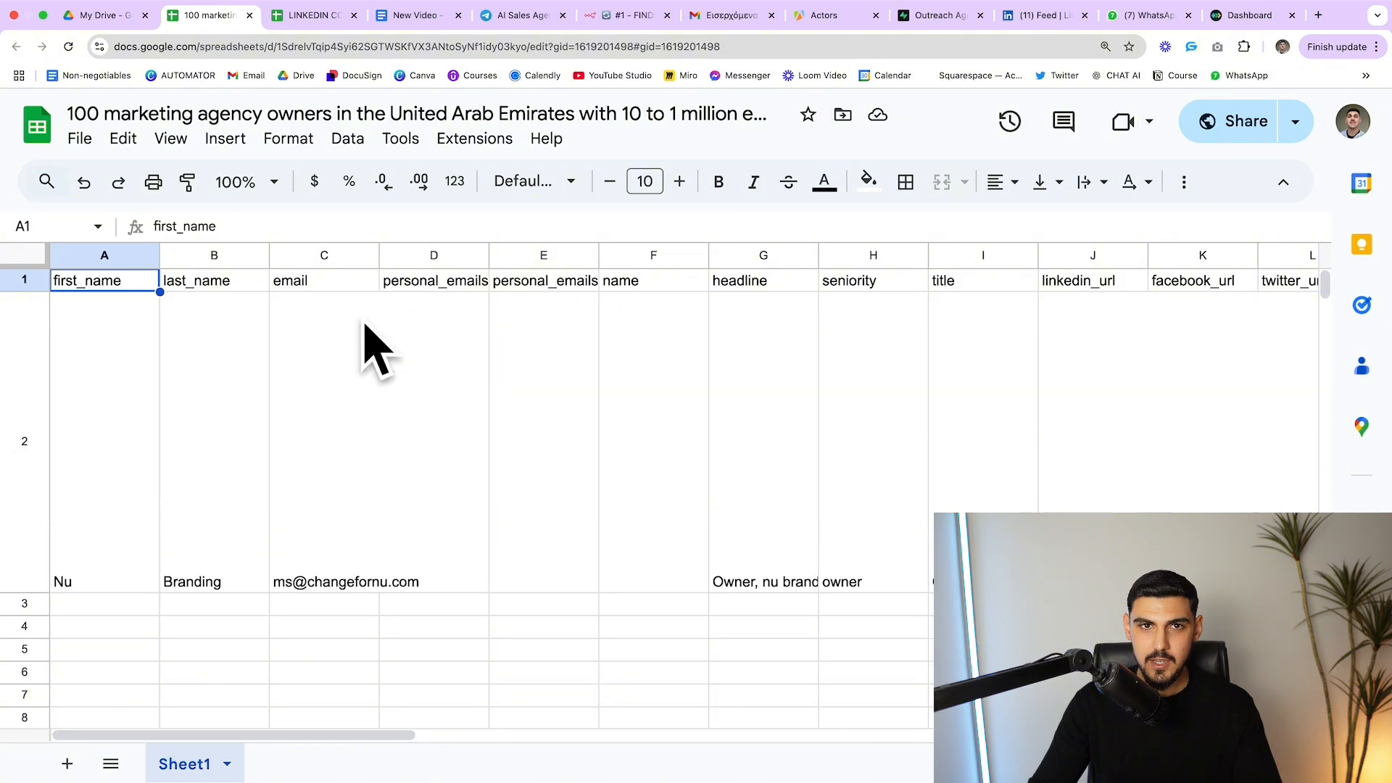
left_click(631, 16)
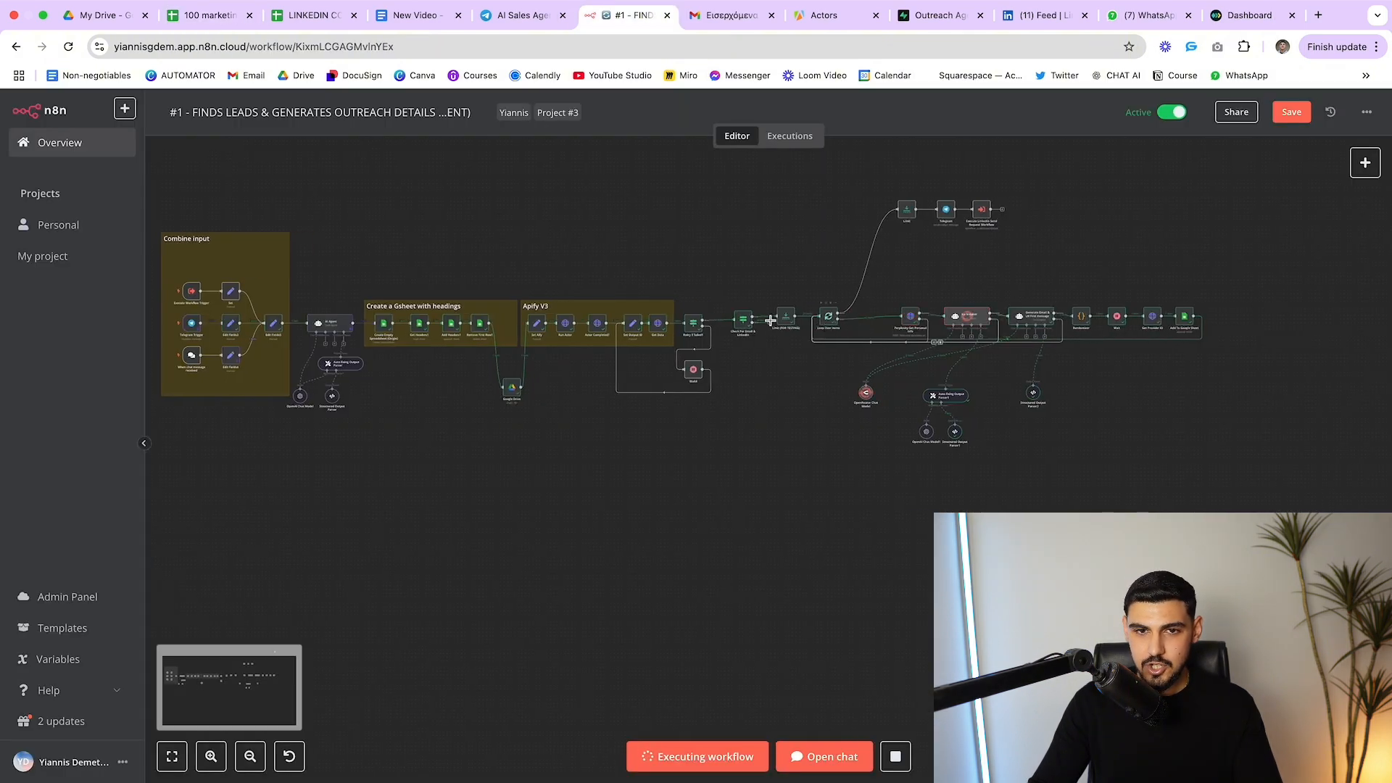
double_click(786, 316)
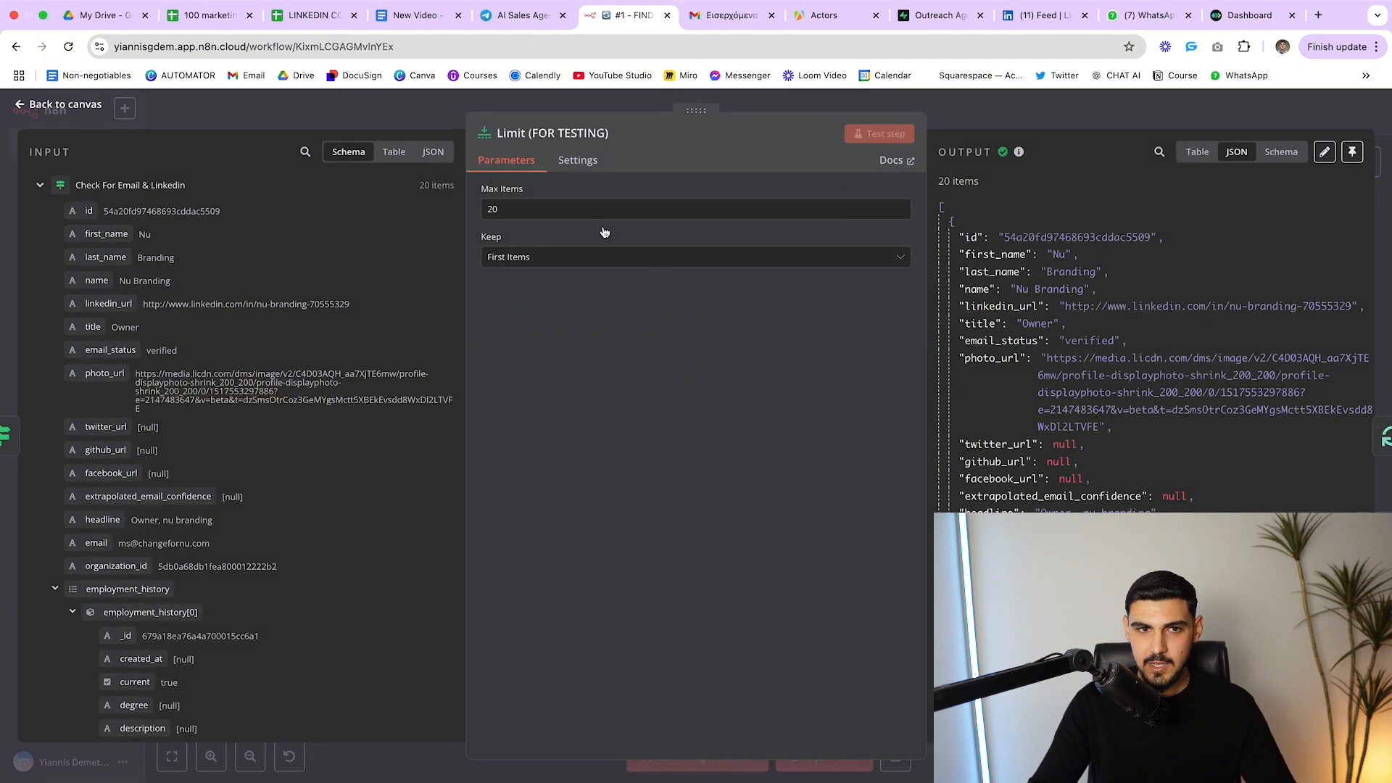
double_click(492, 209)
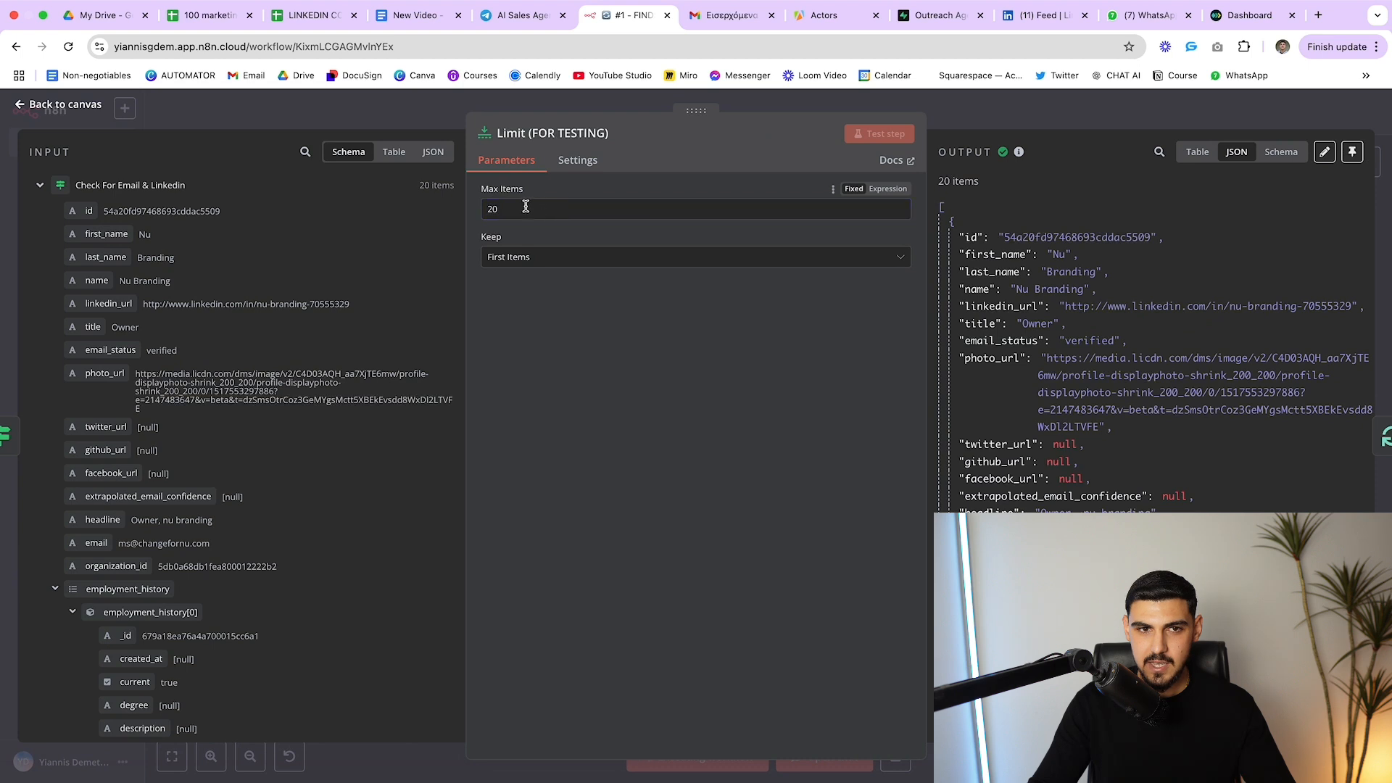
left_click(773, 97)
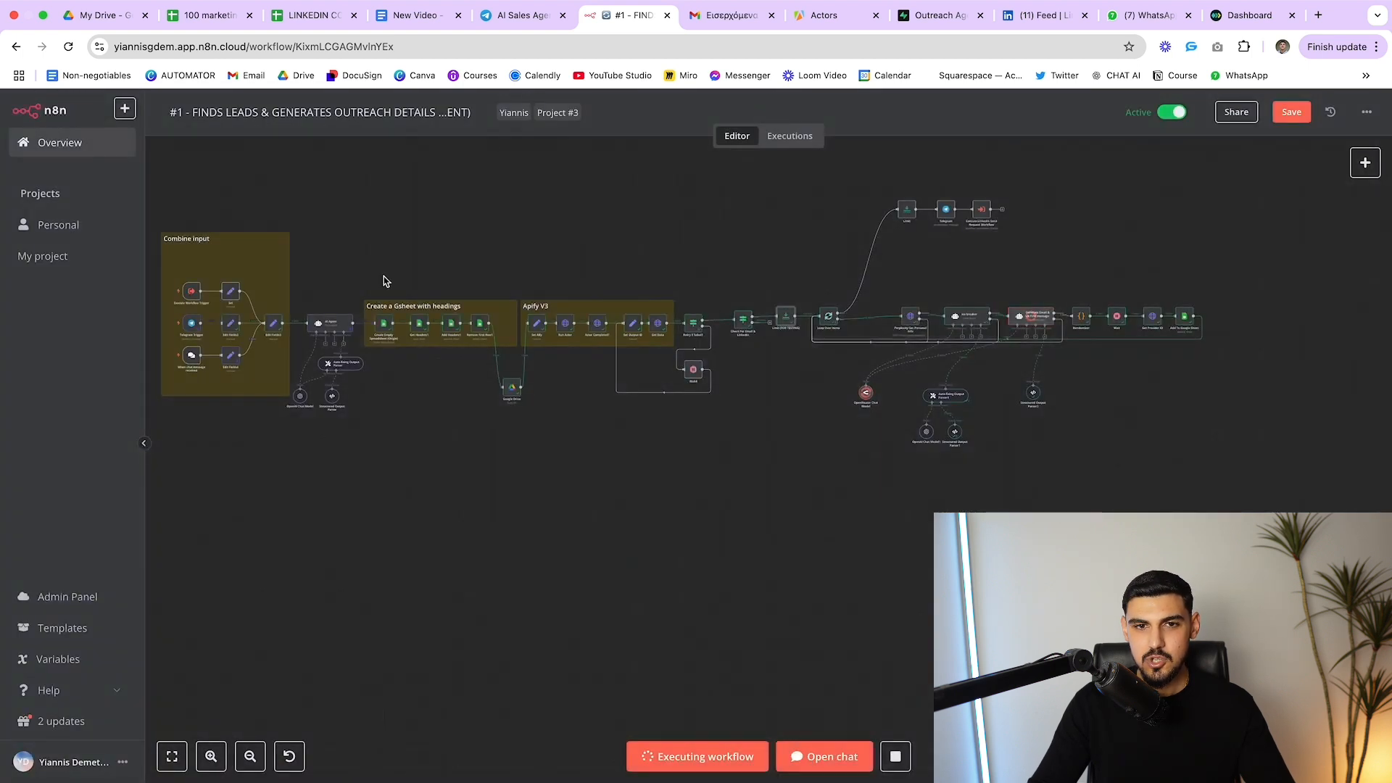
scroll(736, 354, "left", 2)
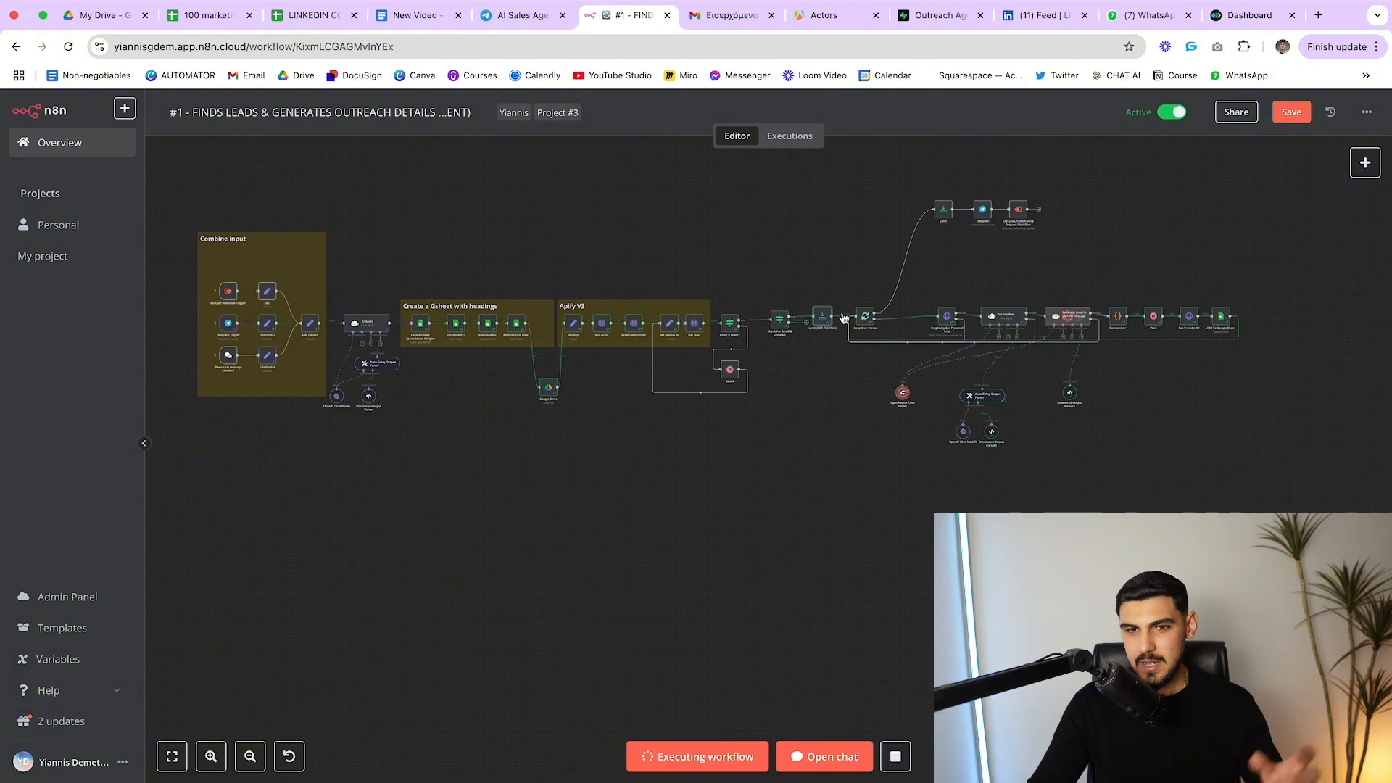
double_click(823, 322)
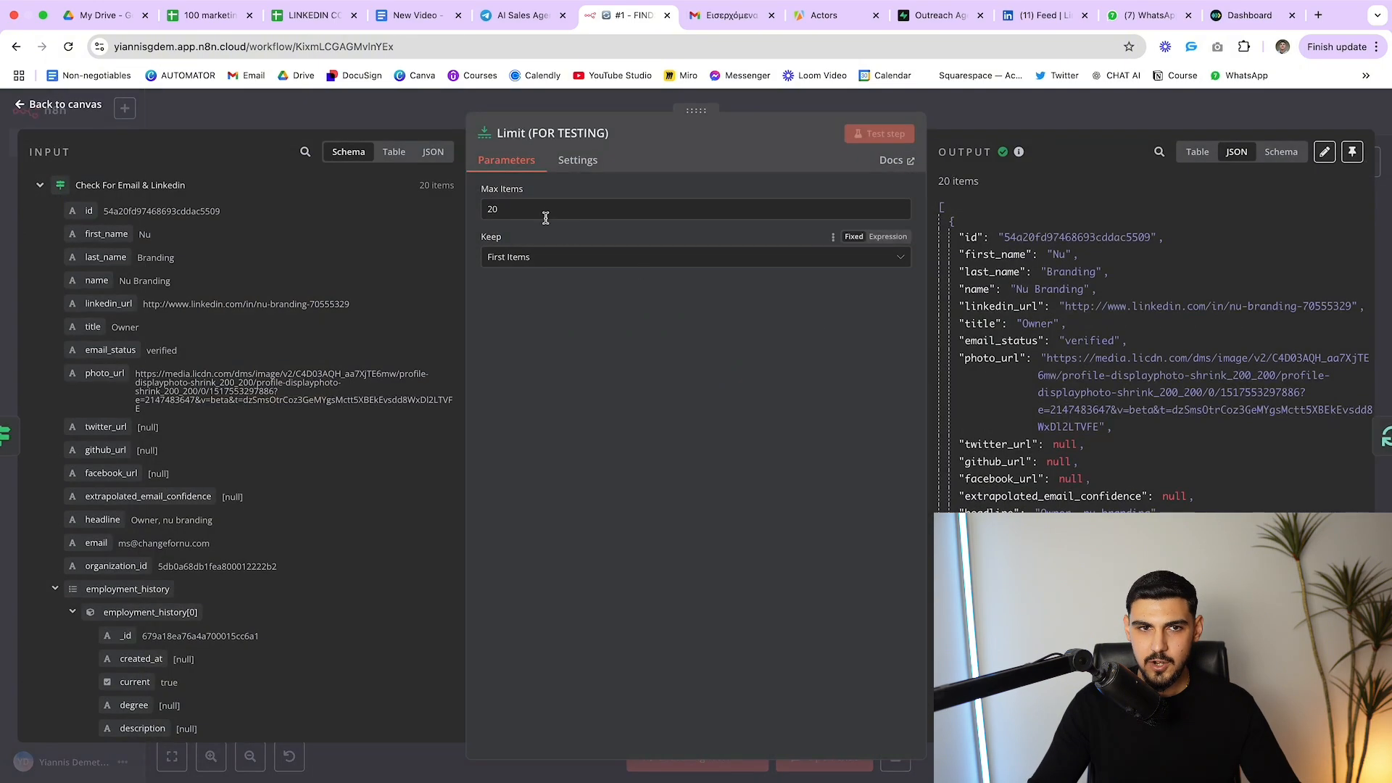
double_click(491, 209)
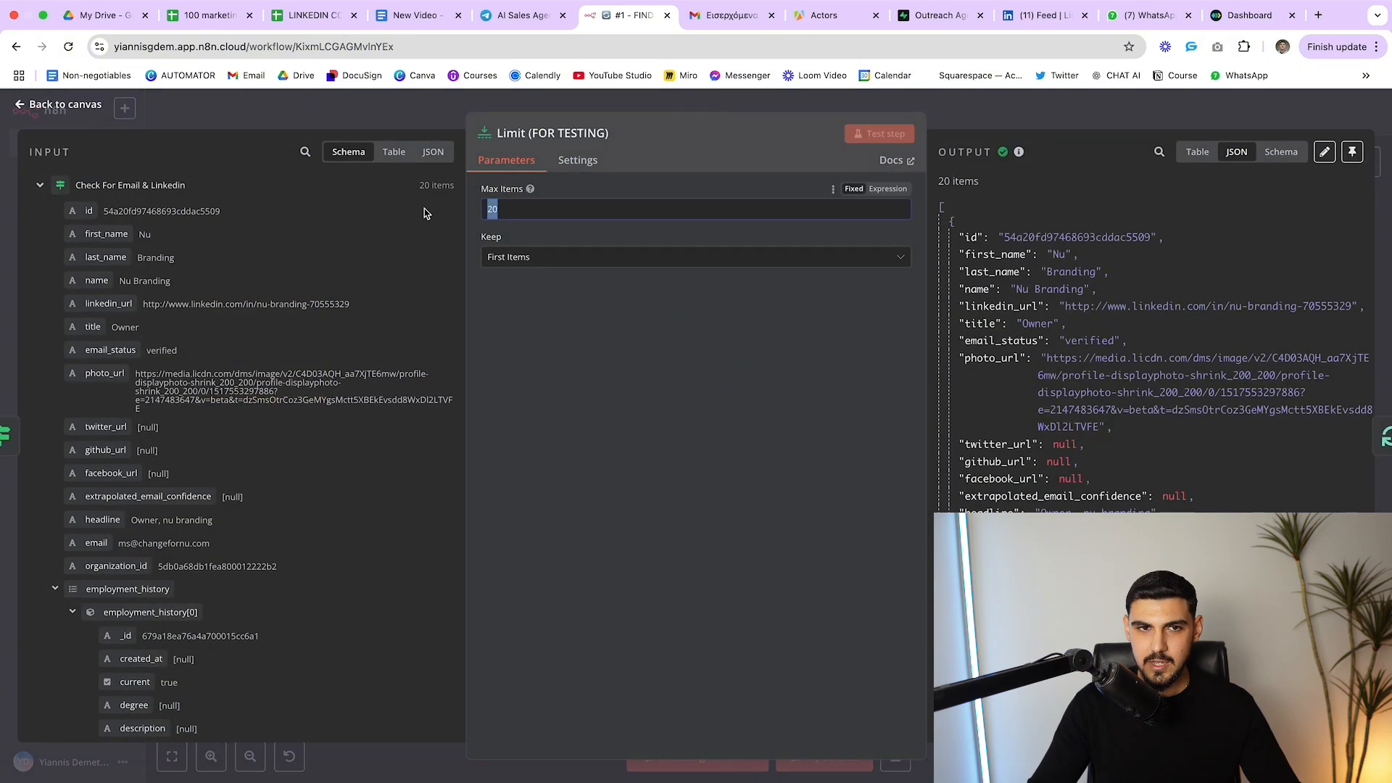
left_click(1021, 124)
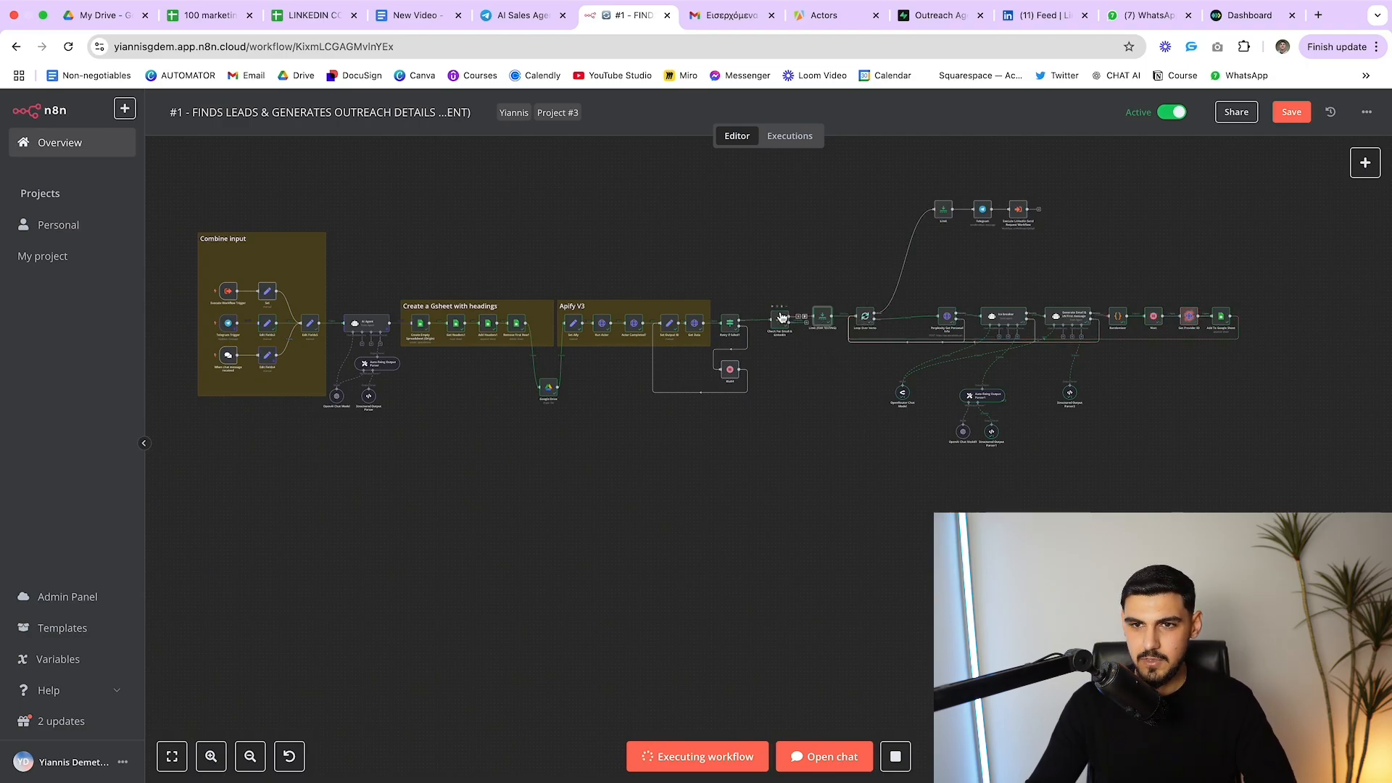
left_click(215, 16)
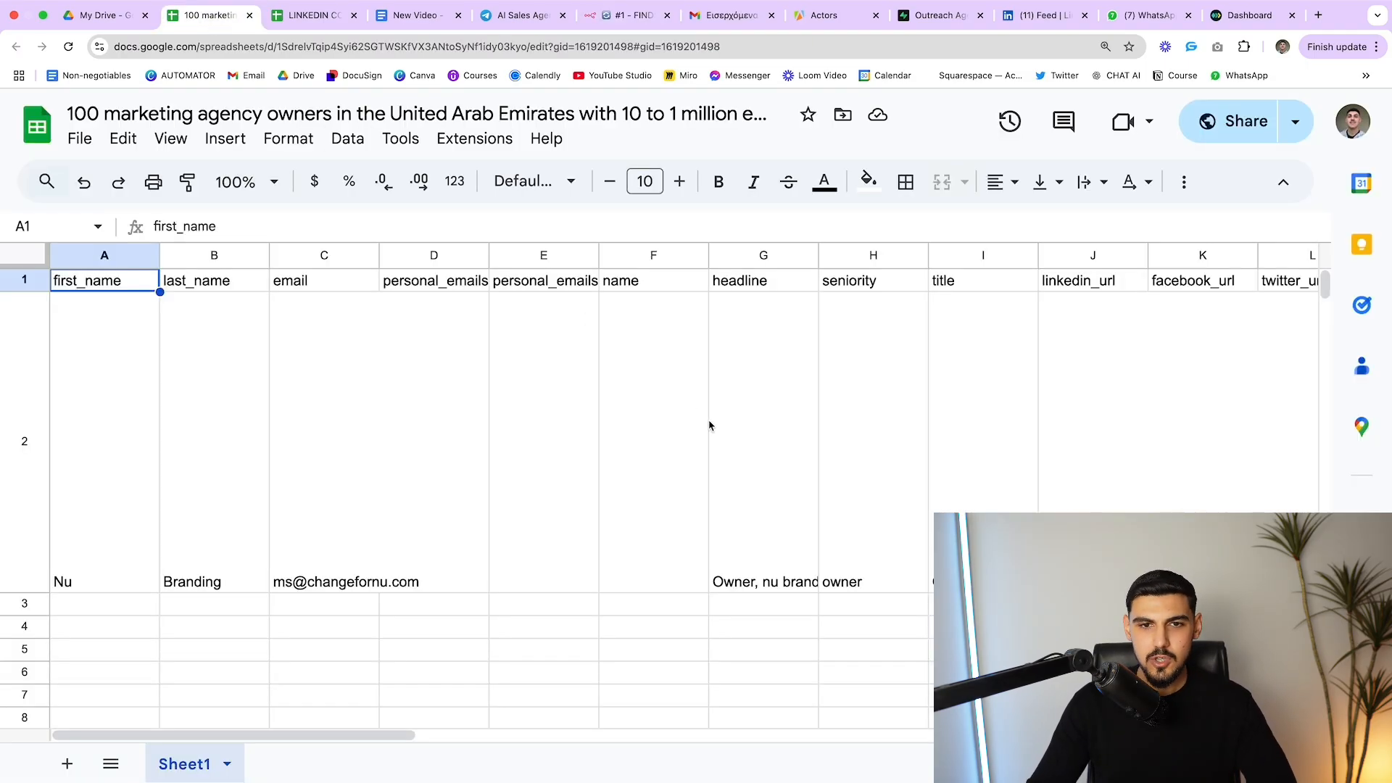
scroll(709, 427, "down", 2)
scroll(709, 423, "up", 2)
scroll(709, 422, "right", 2)
scroll(709, 424, "left", 2)
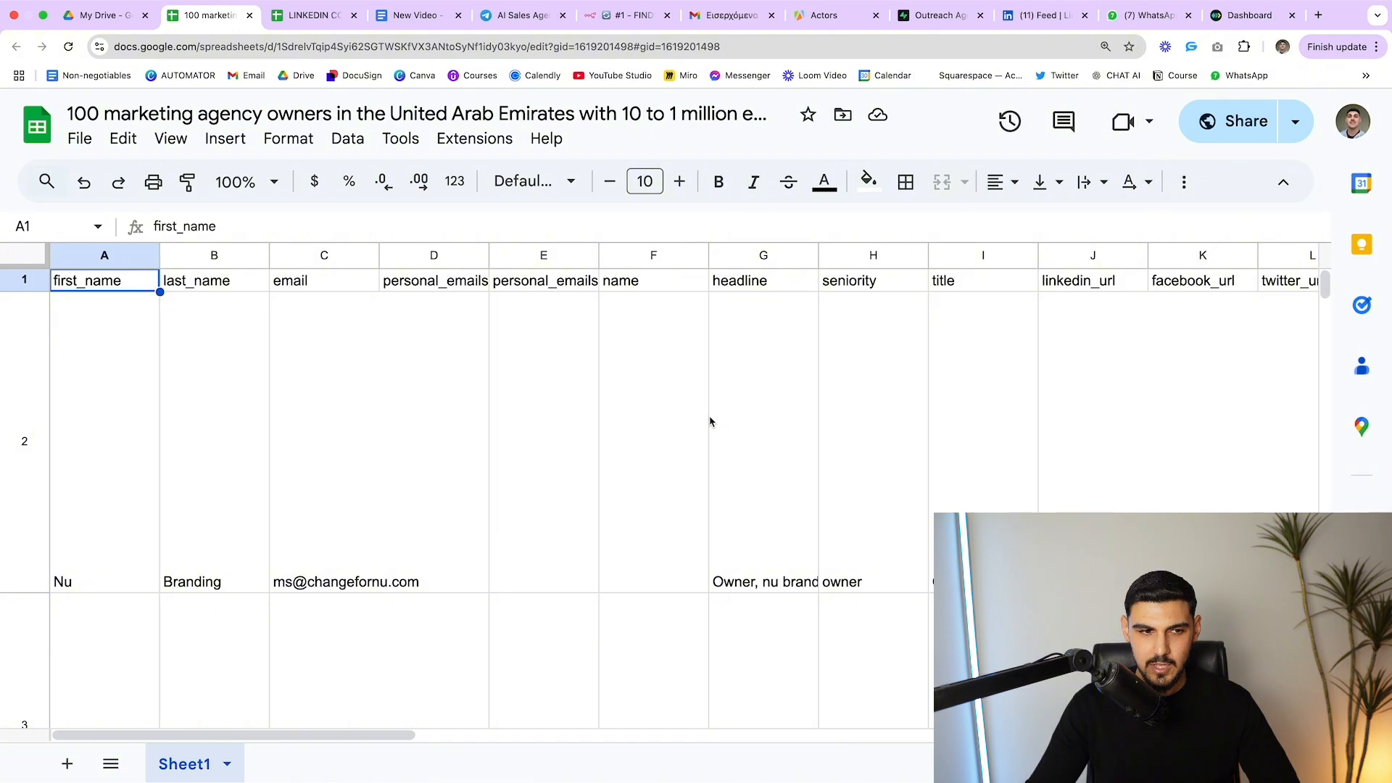
scroll(171, 413, "down", 2)
scroll(87, 450, "up", 2)
scroll(404, 472, "right", 1)
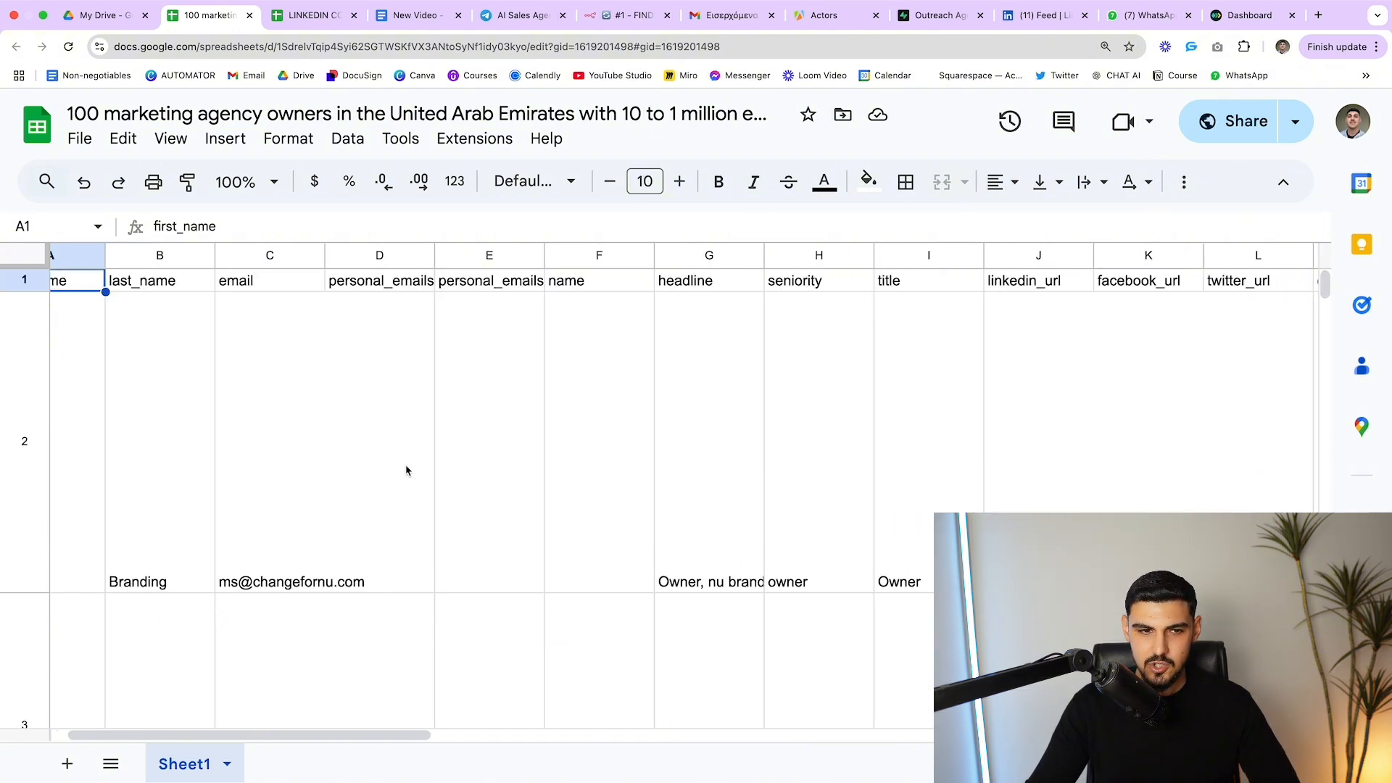
scroll(120, 472, "left", 1)
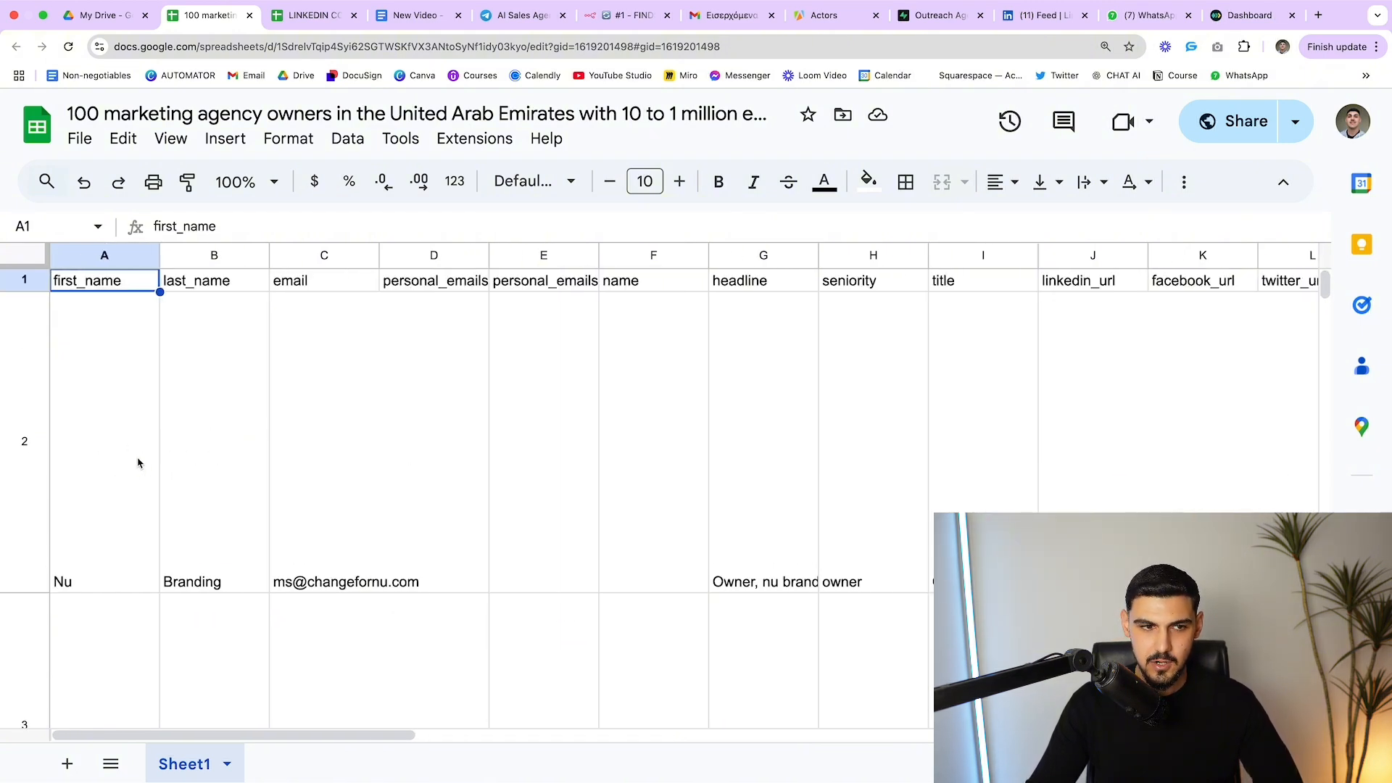
left_click_drag(96, 524, 214, 526)
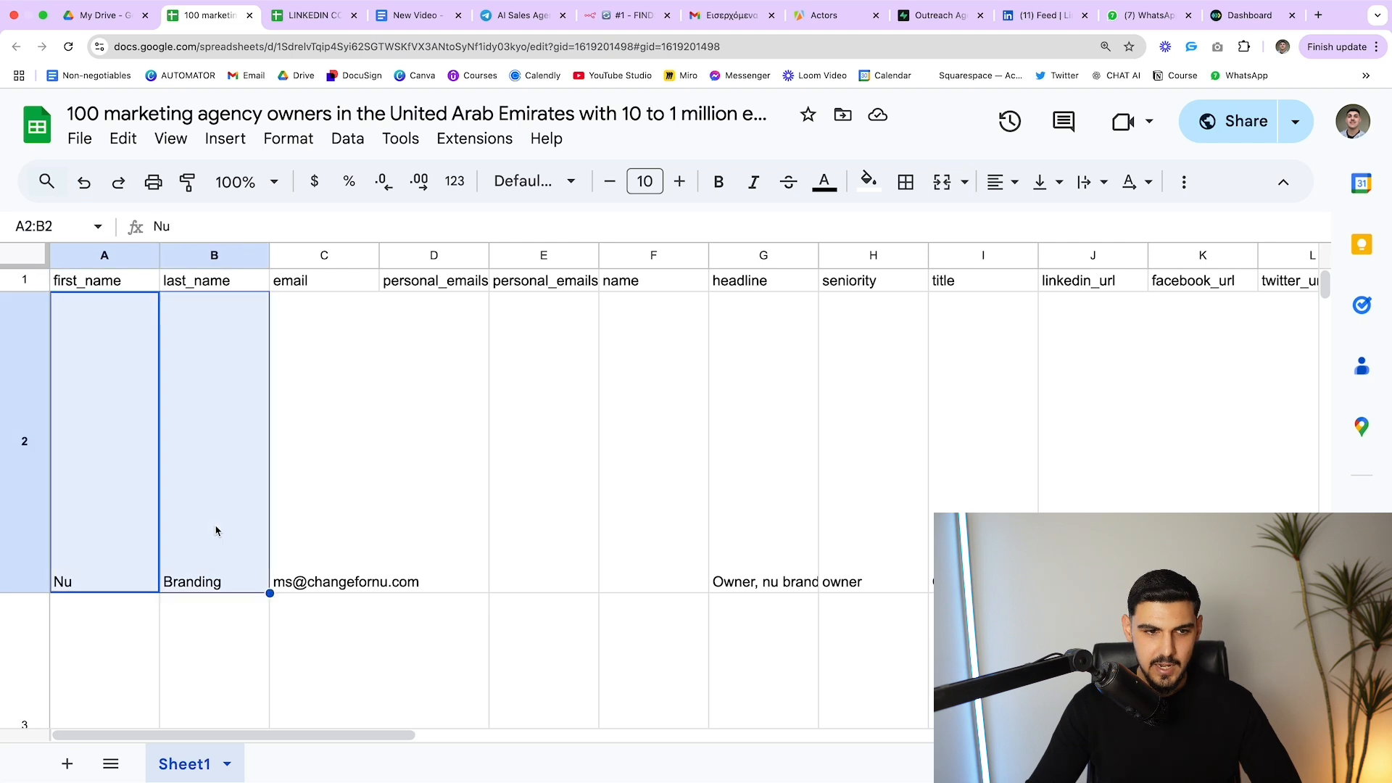
left_click(215, 526)
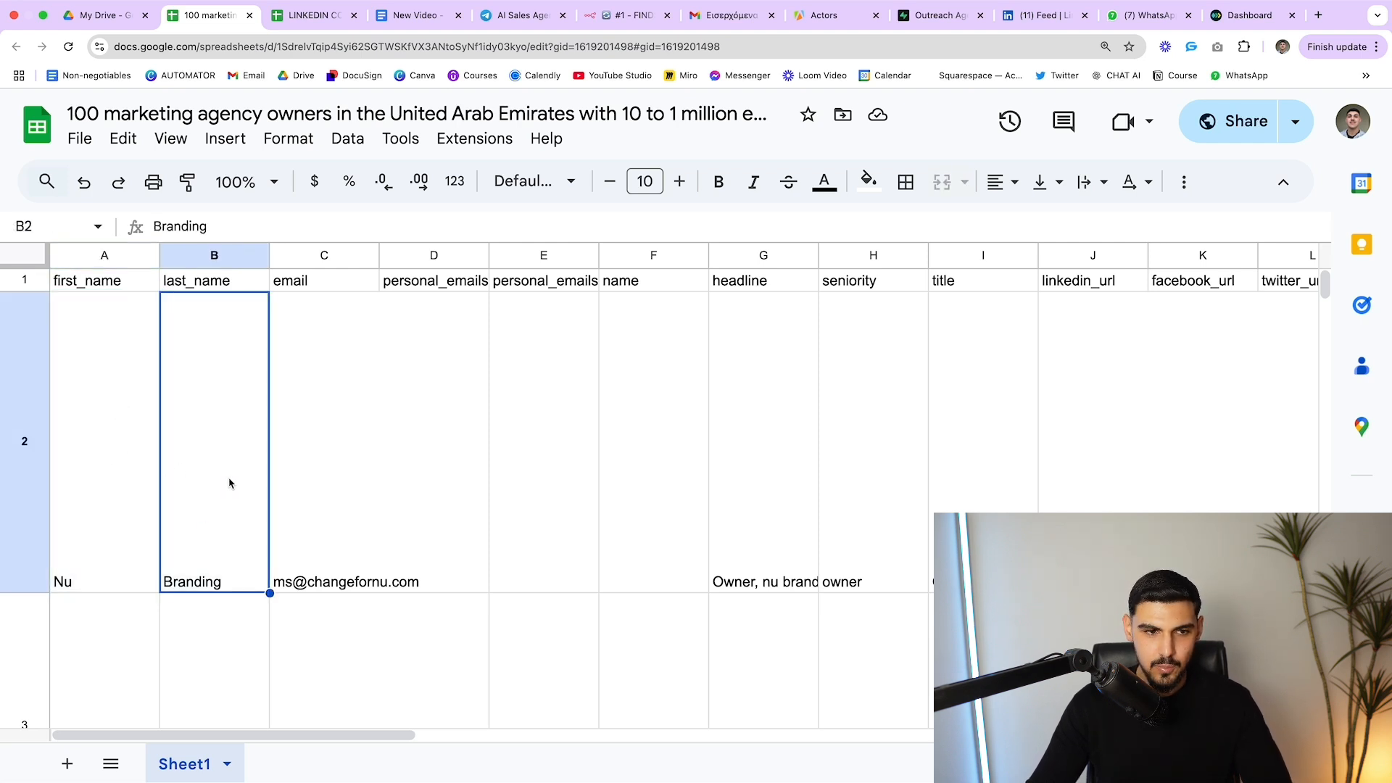
double_click(201, 591)
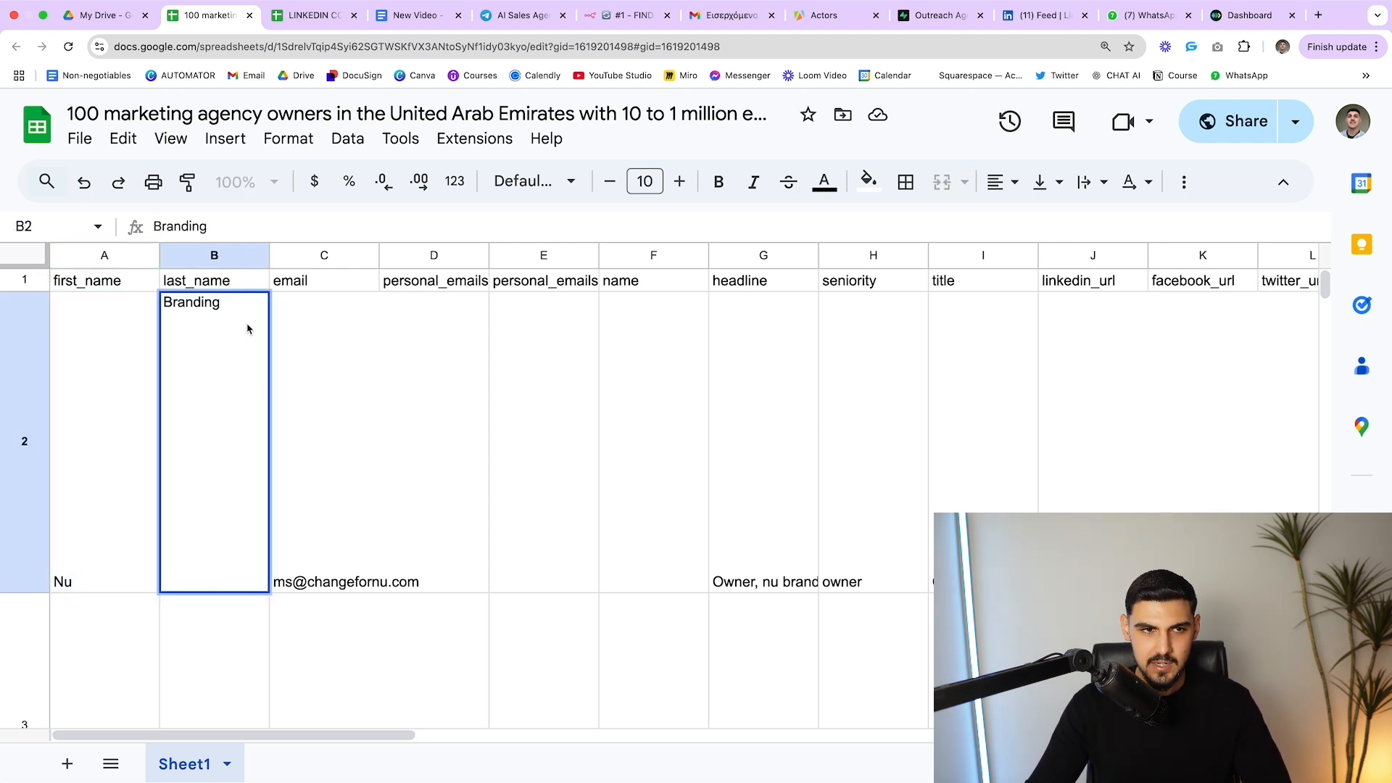
left_click_drag(227, 306, 111, 306)
left_click(134, 355)
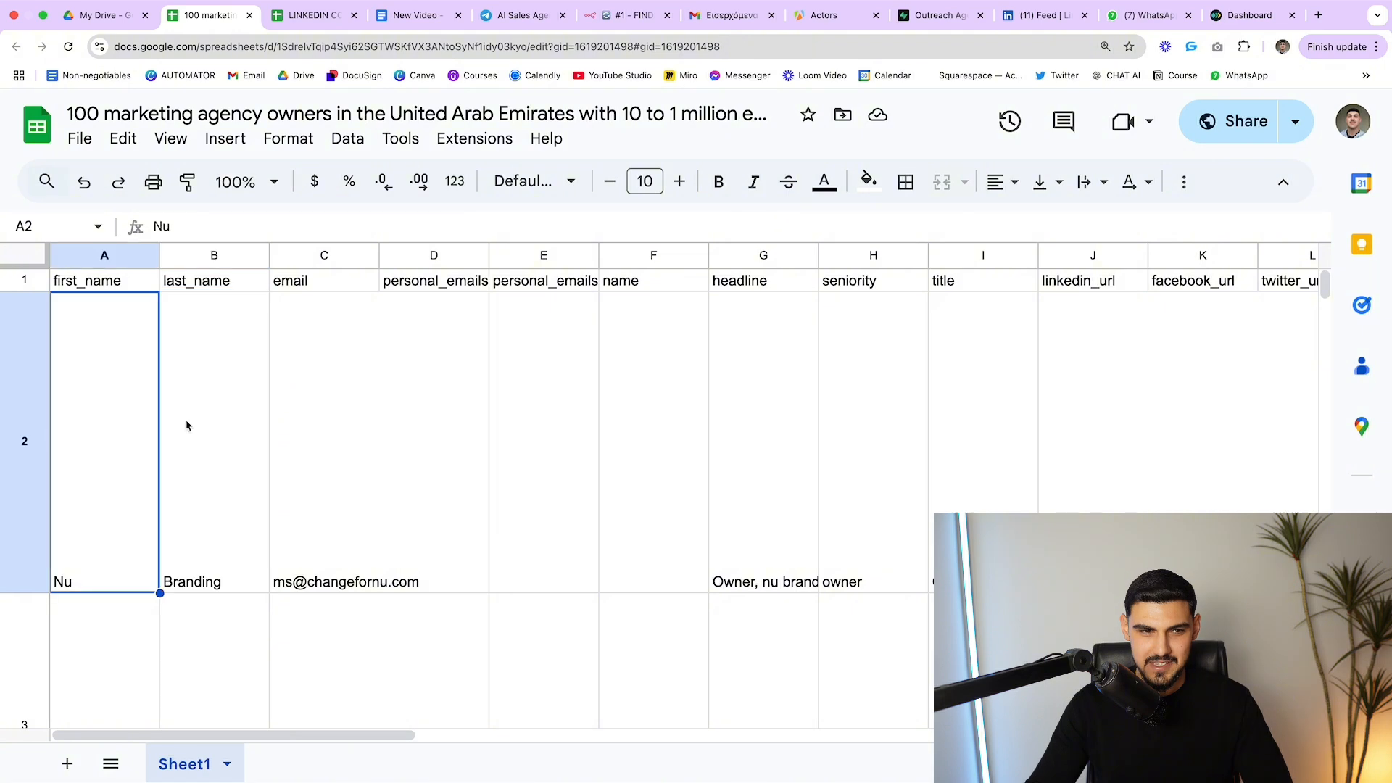
left_click(206, 526)
scroll(290, 524, "right", 1)
double_click(295, 521)
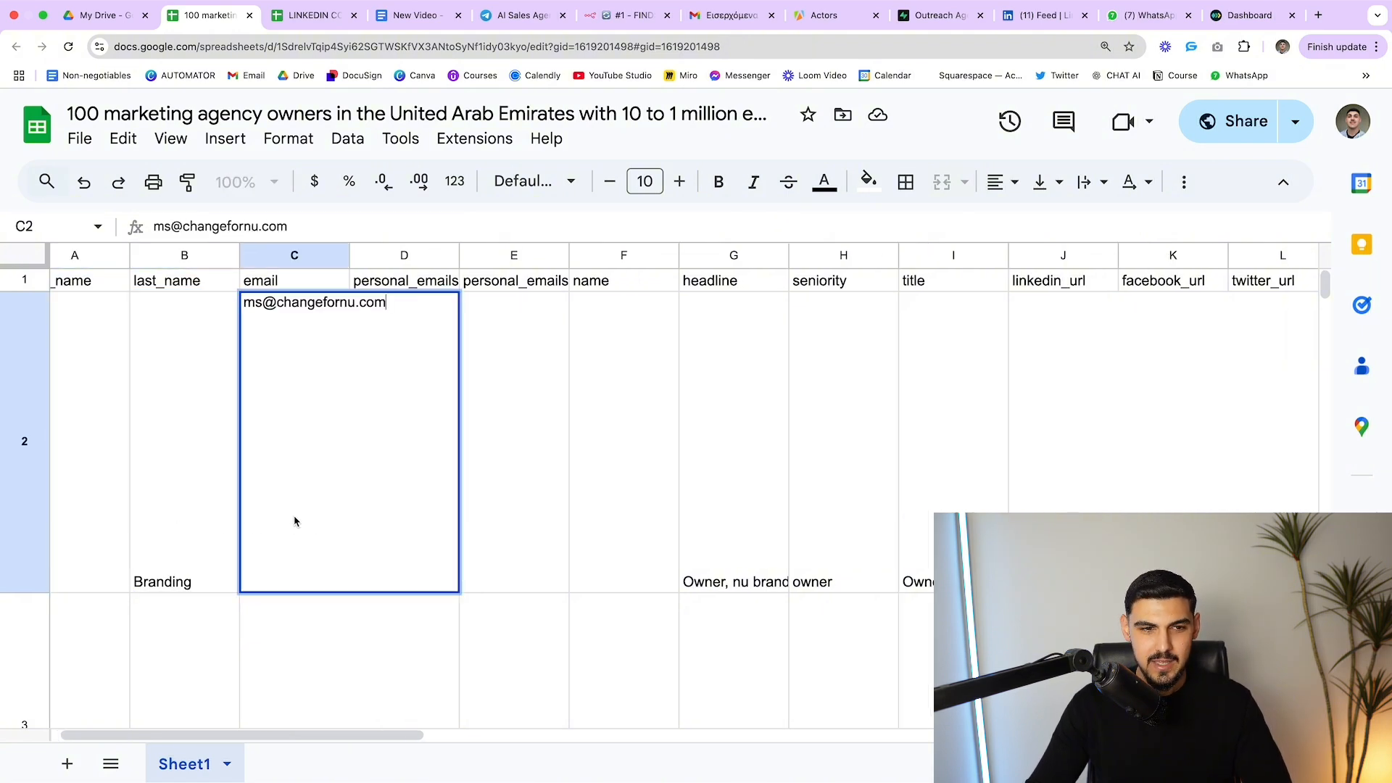
left_click(527, 549)
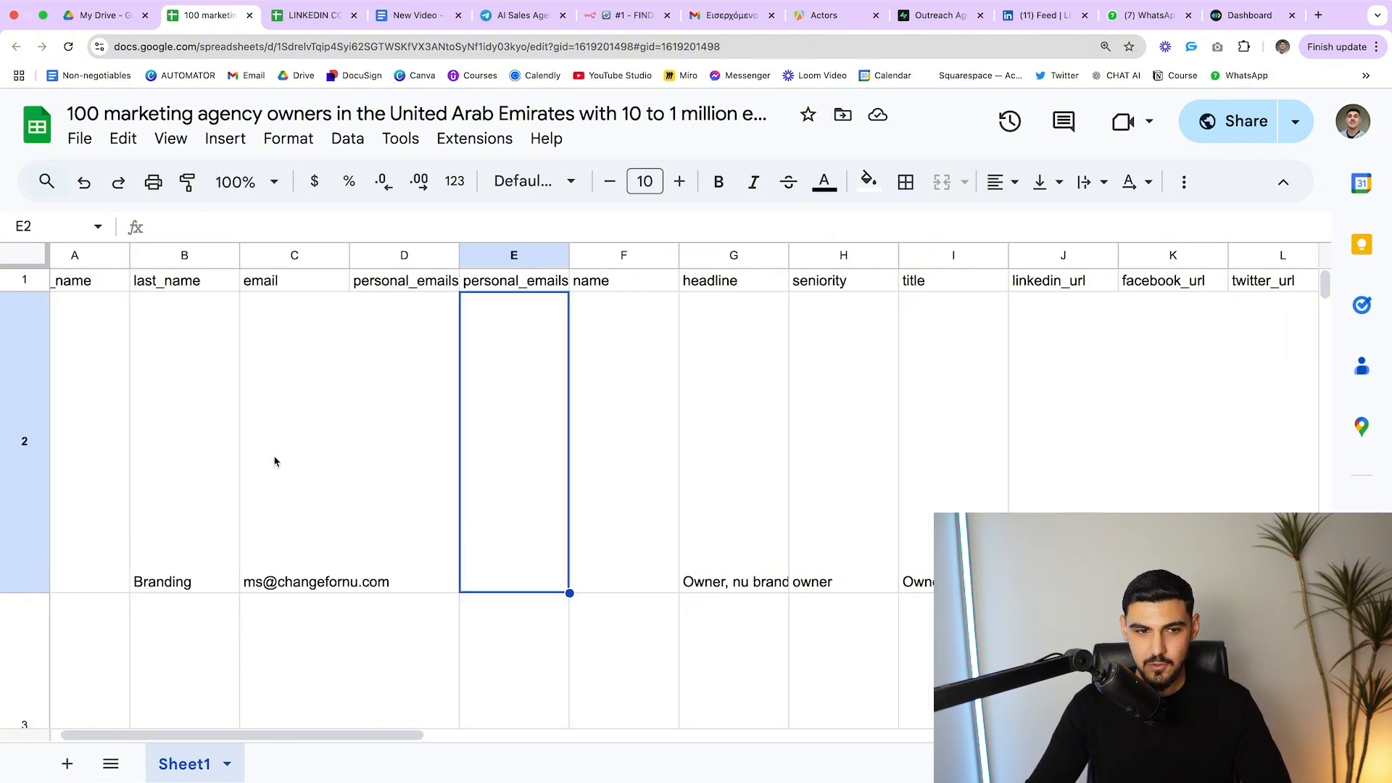
scroll(264, 500, "right", 10)
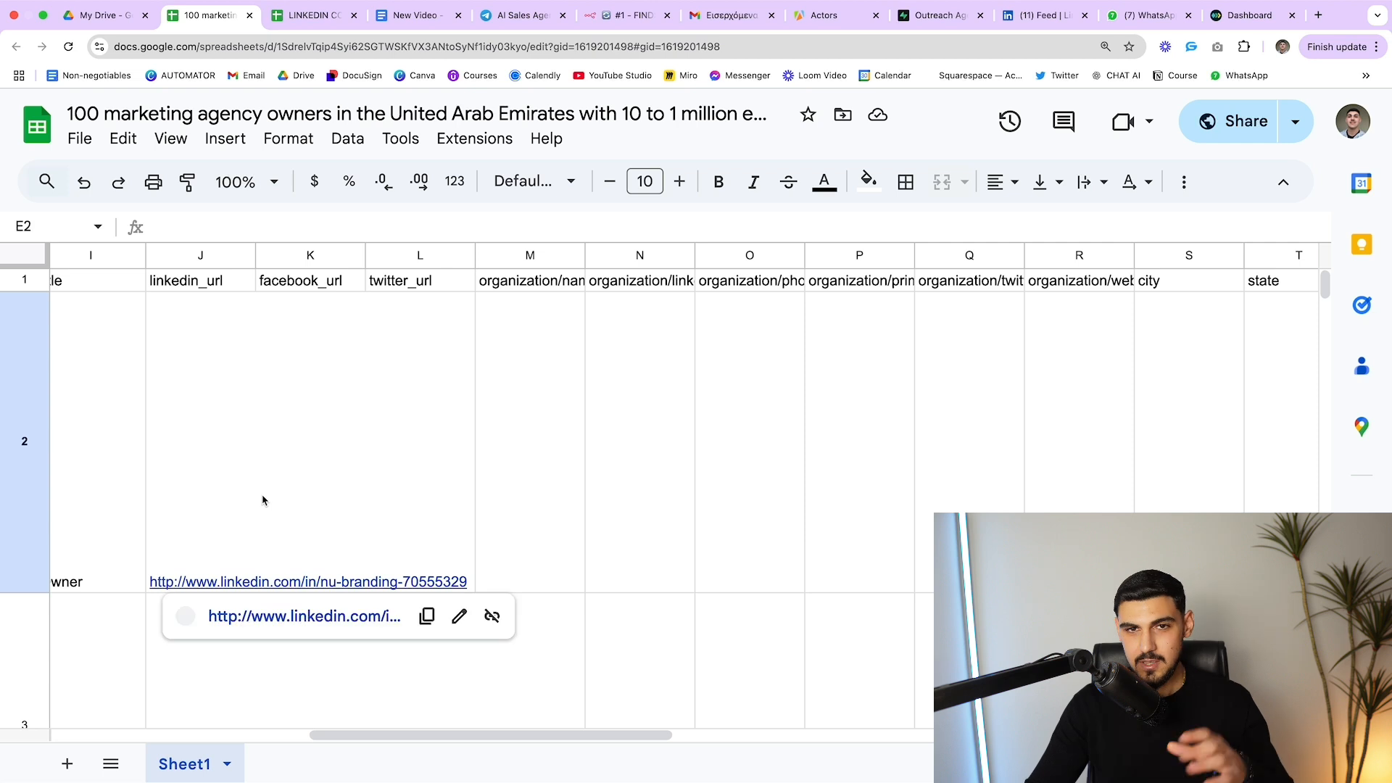
left_click(263, 500)
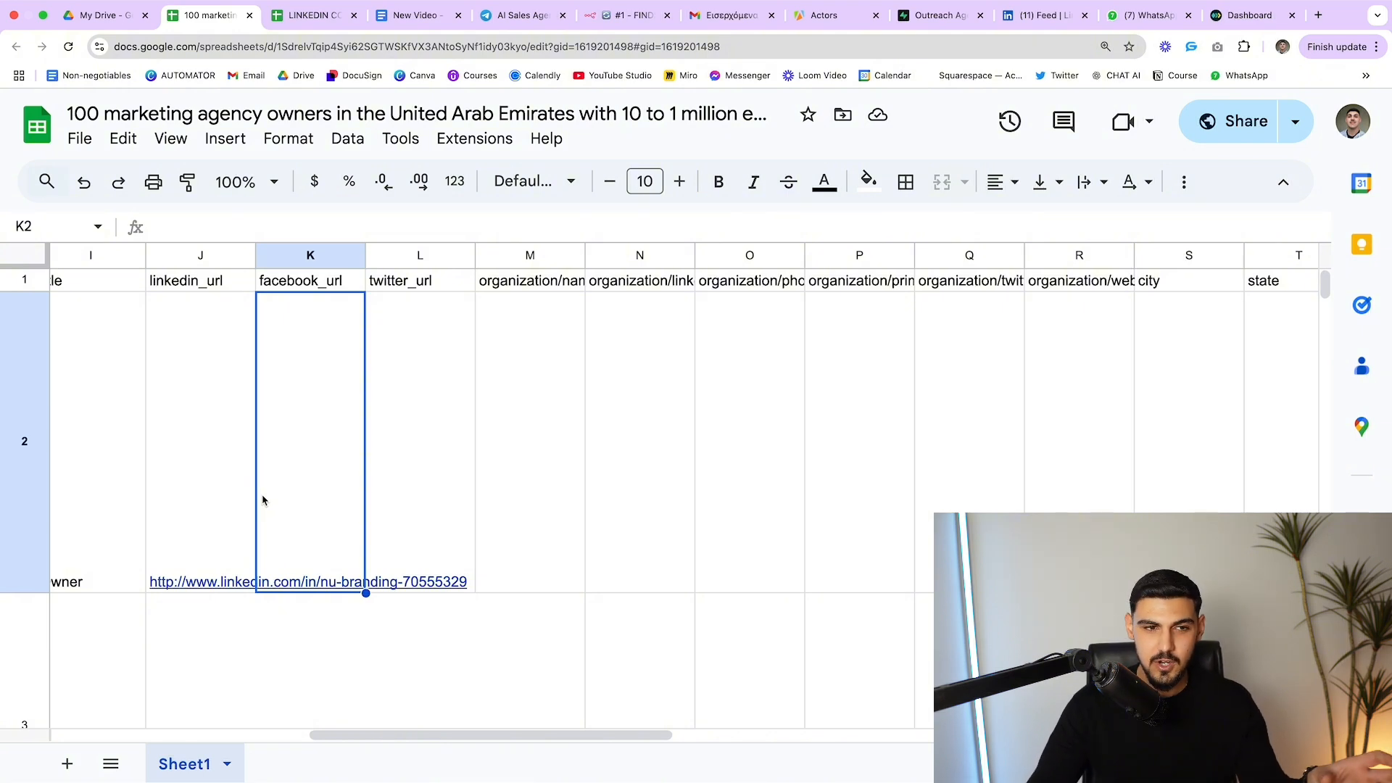
left_click(218, 490)
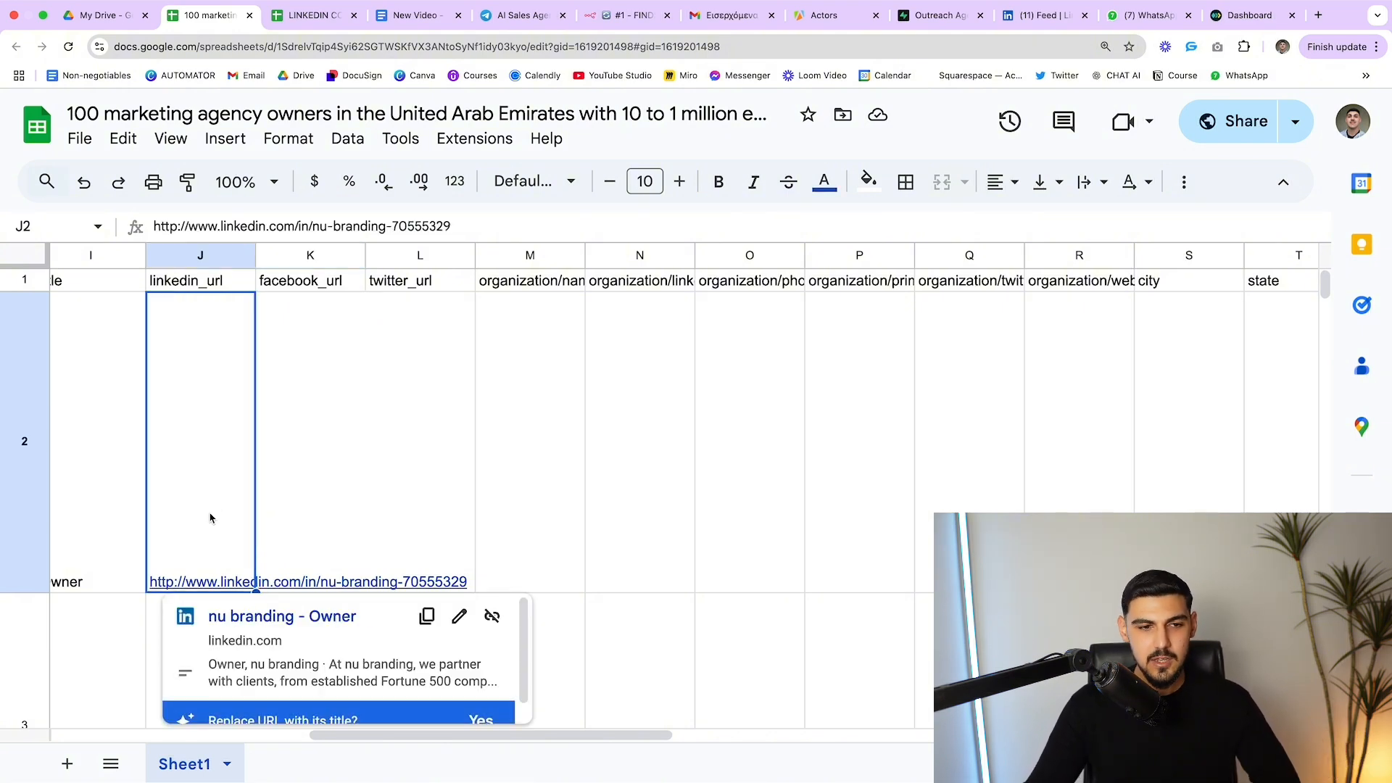
scroll(678, 539, "right", 10)
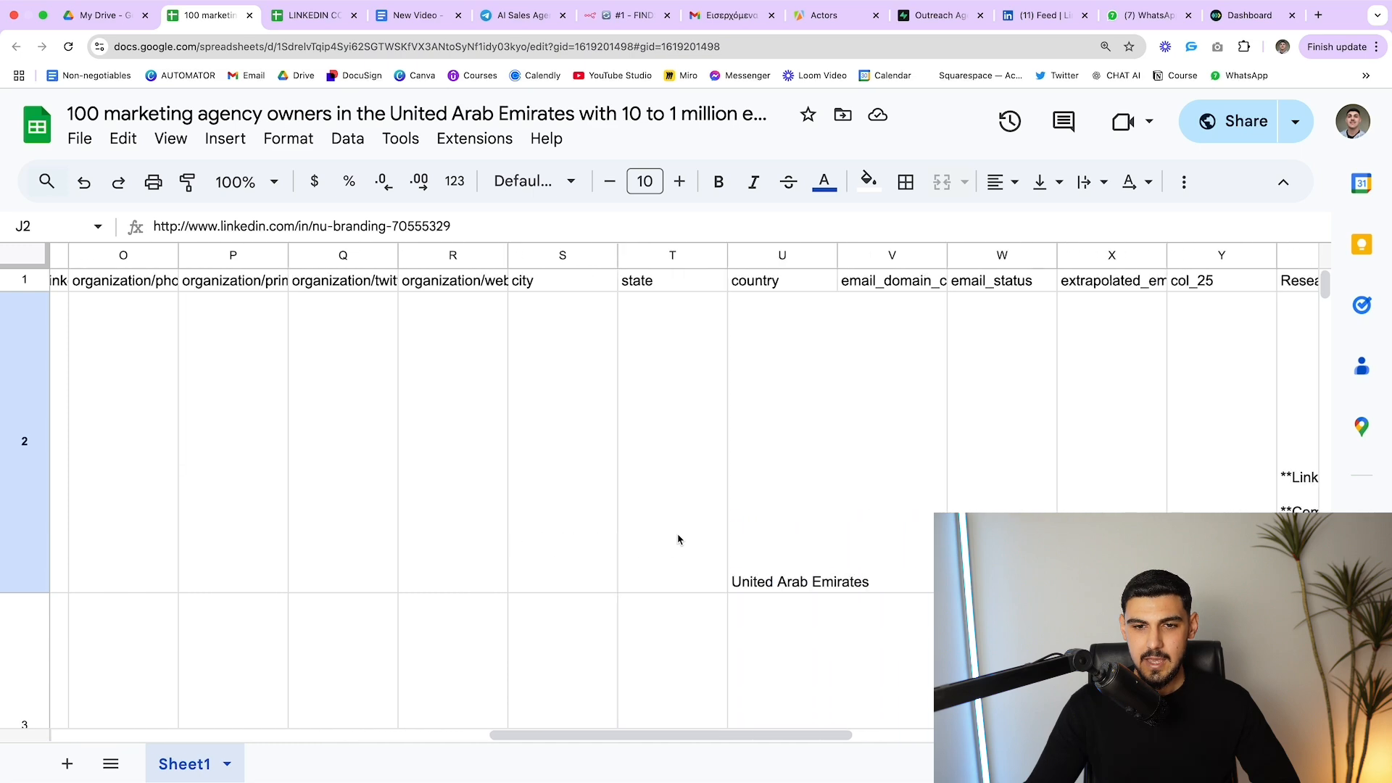
scroll(678, 539, "right", 5)
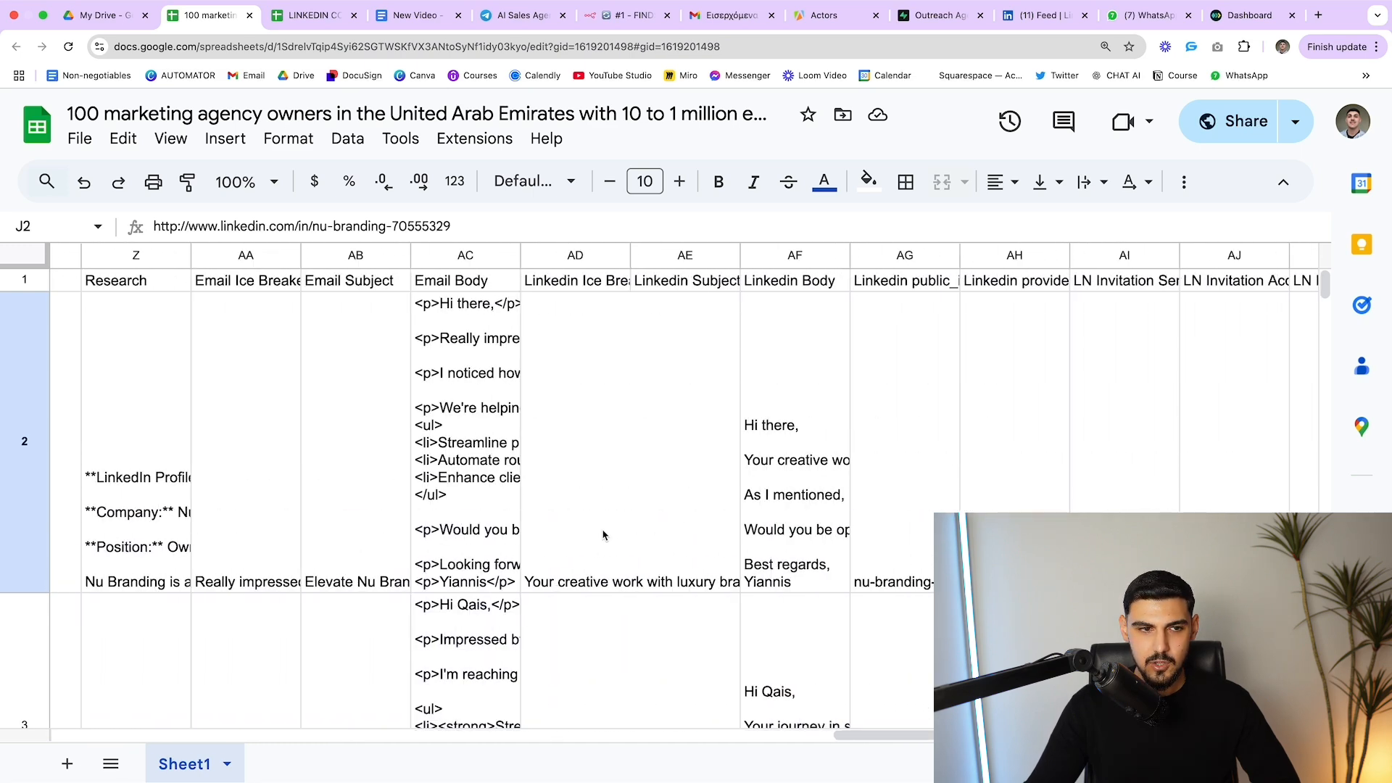
double_click(132, 525)
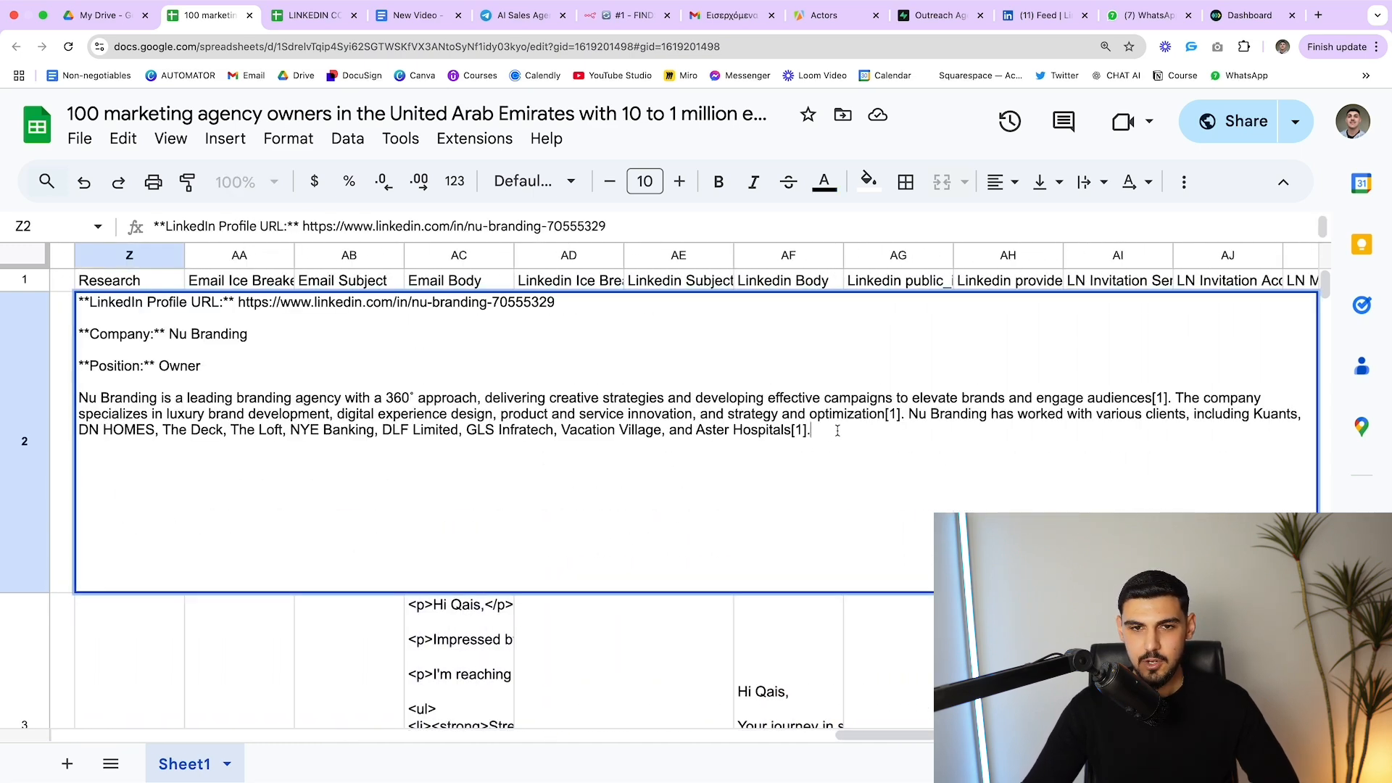
left_click_drag(837, 429, 69, 396)
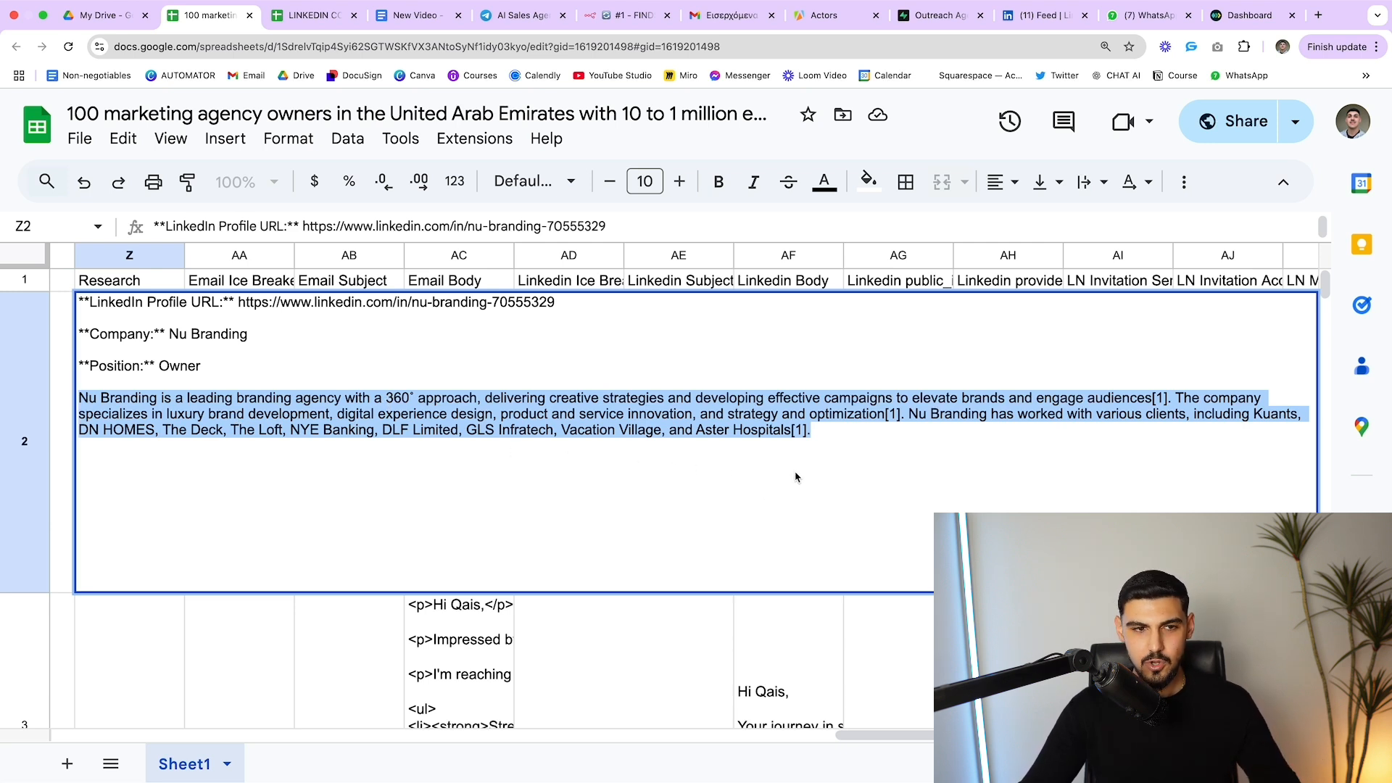
left_click(225, 642)
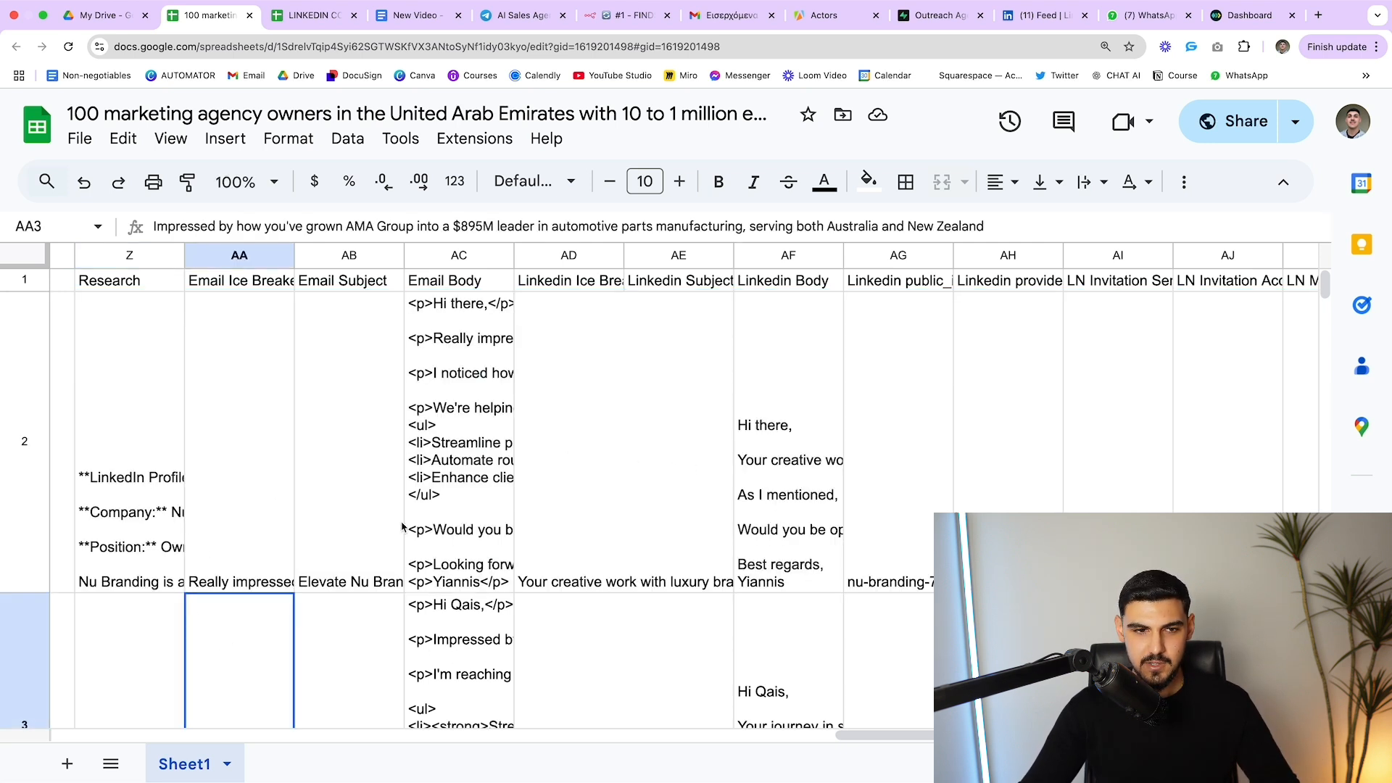
scroll(401, 527, "right", 1)
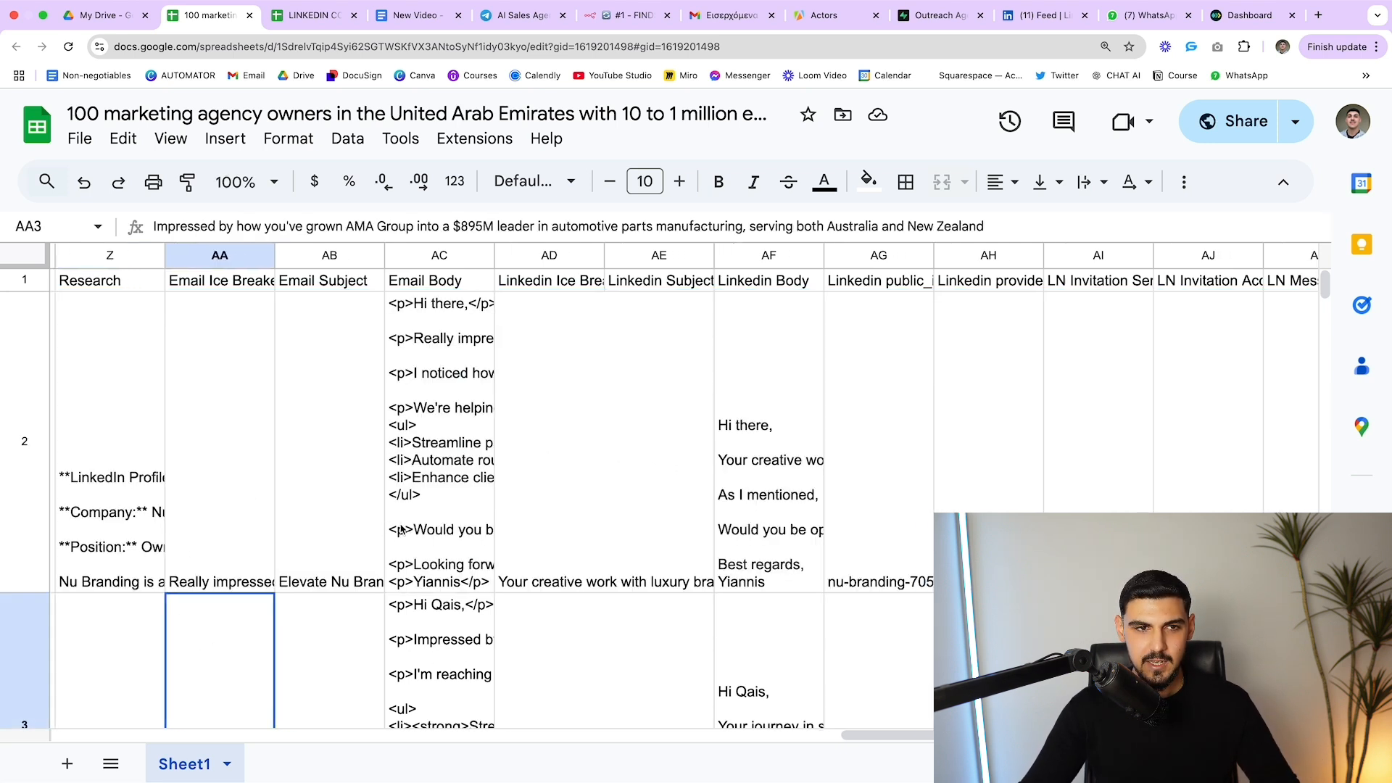
double_click(329, 370)
double_click(422, 424)
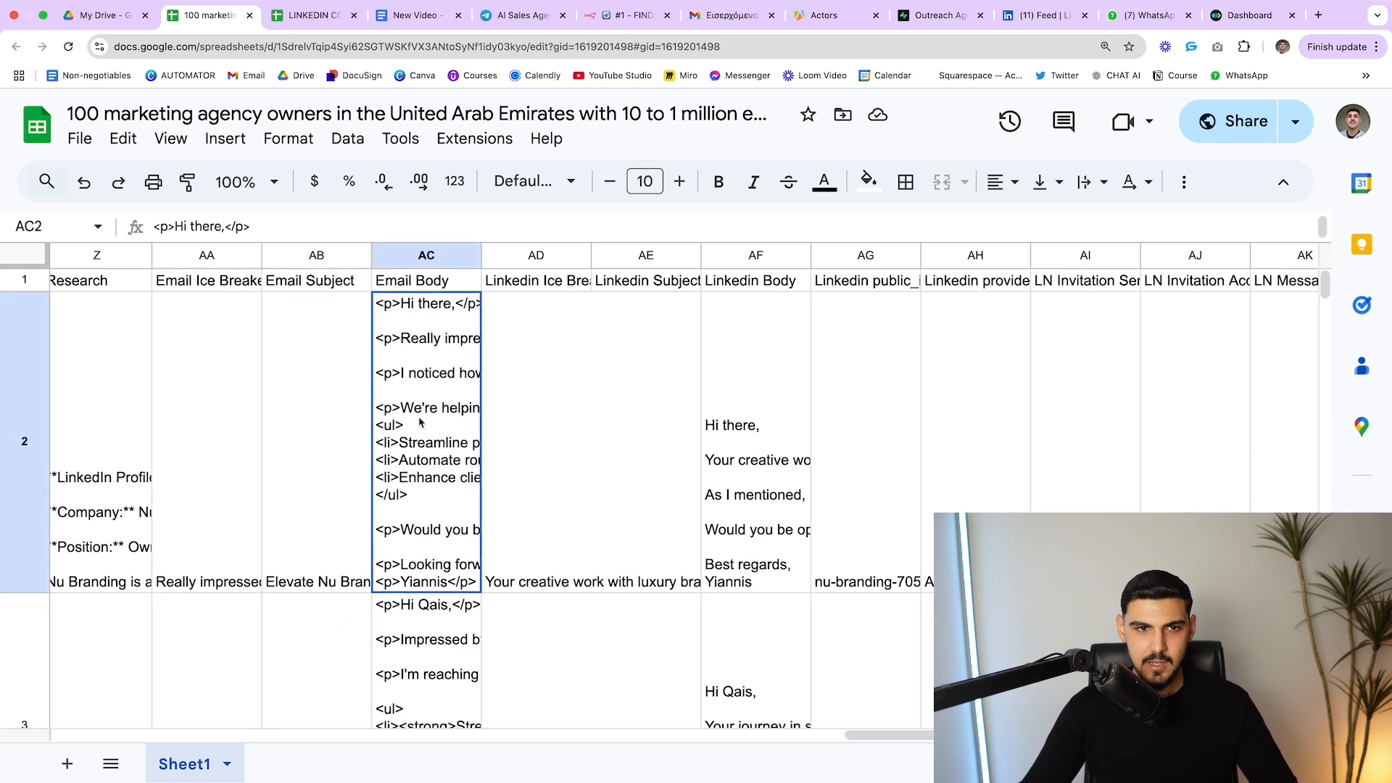
left_click(533, 667)
scroll(152, 488, "right", 4)
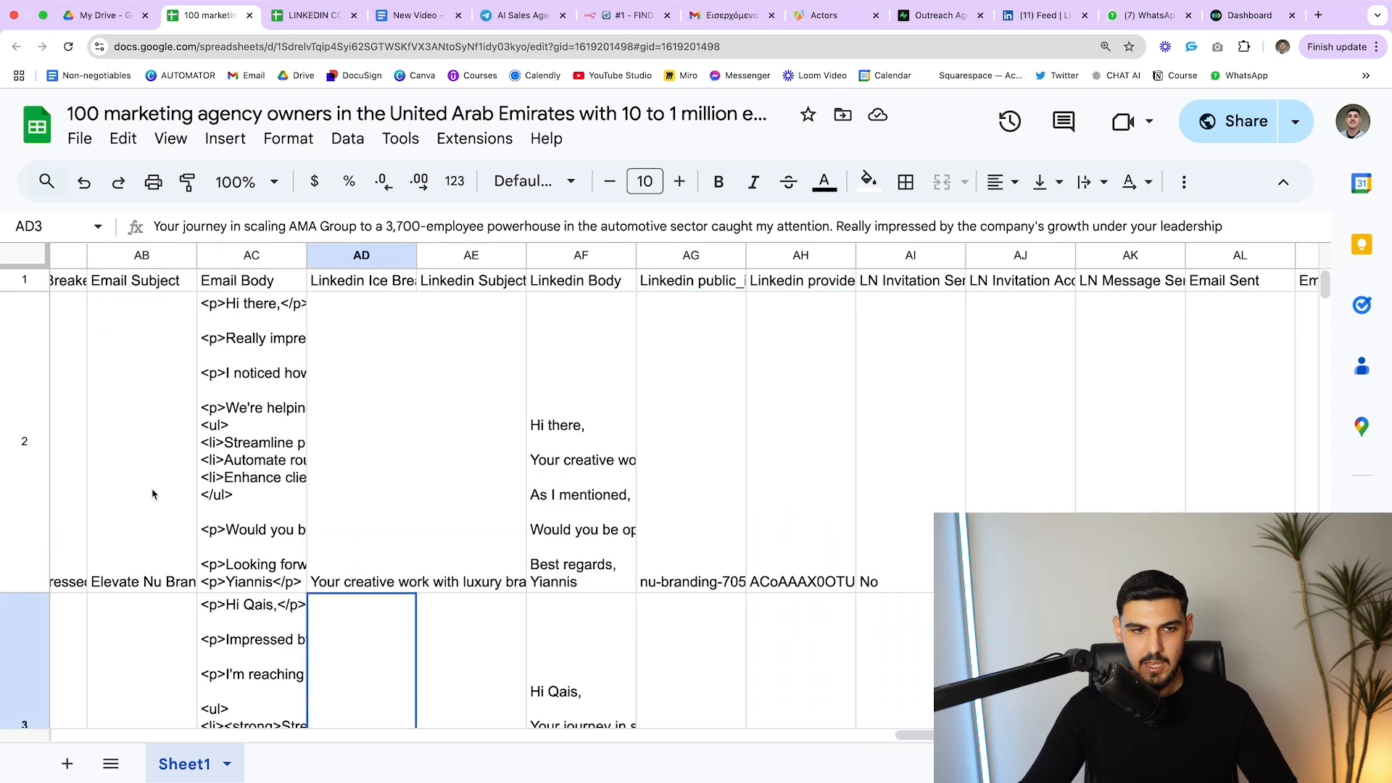
double_click(114, 441)
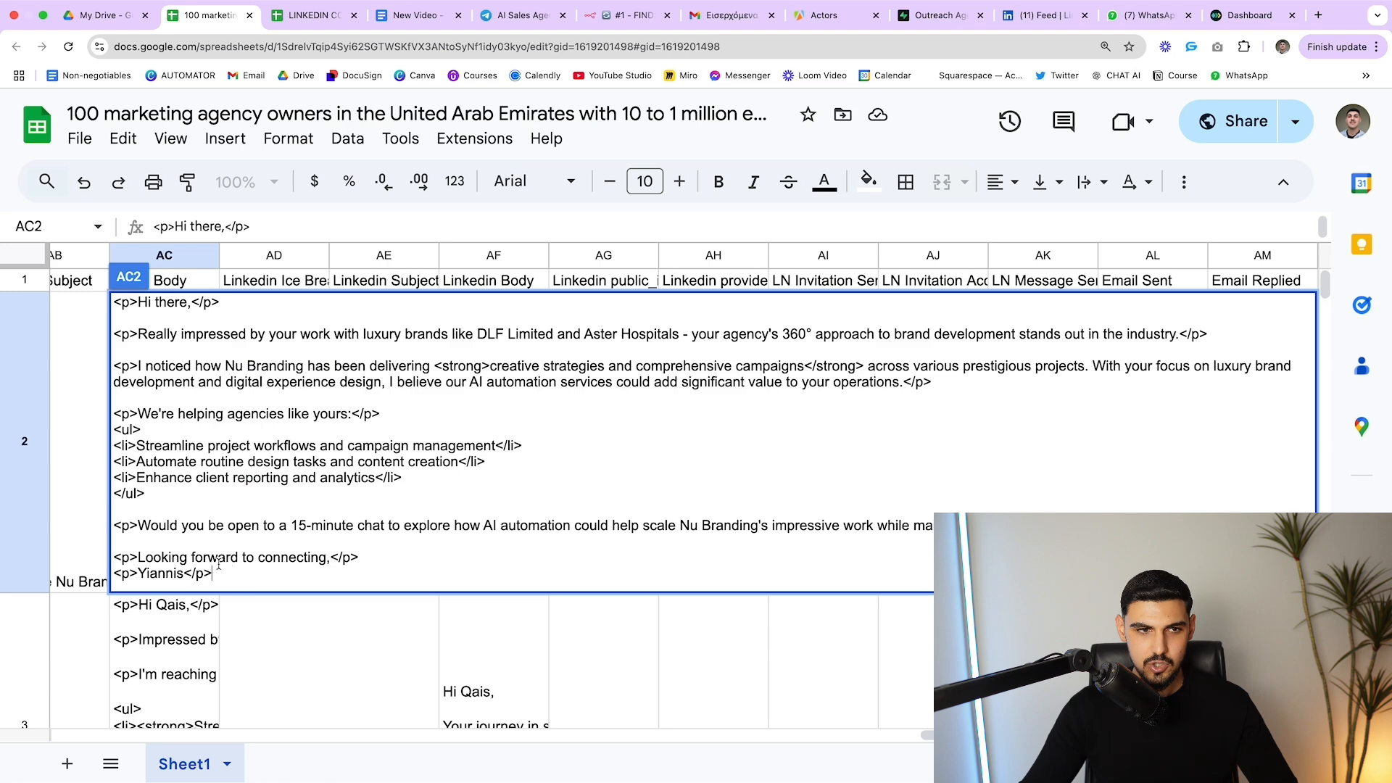
left_click_drag(240, 575, 120, 303)
left_click(83, 346)
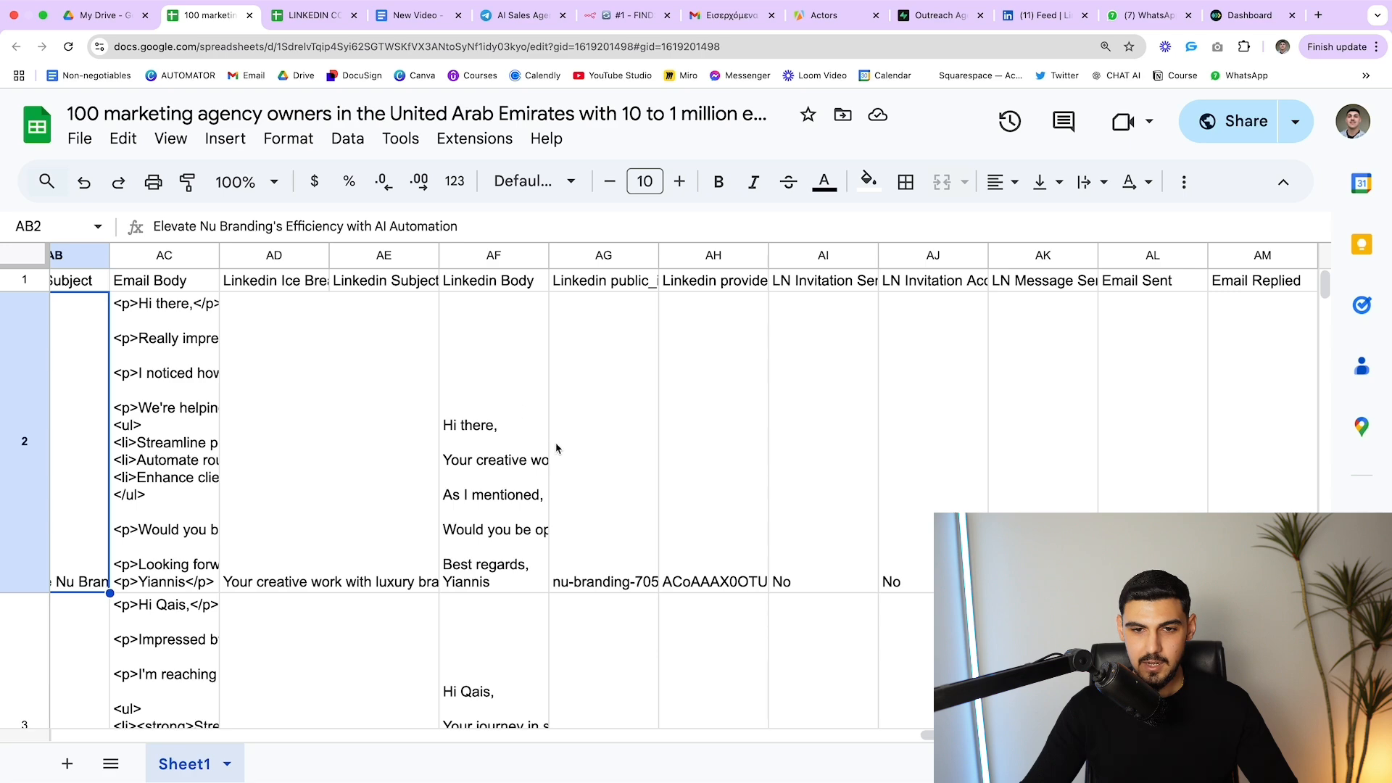
scroll(473, 481, "down", 5)
scroll(473, 482, "left", 7)
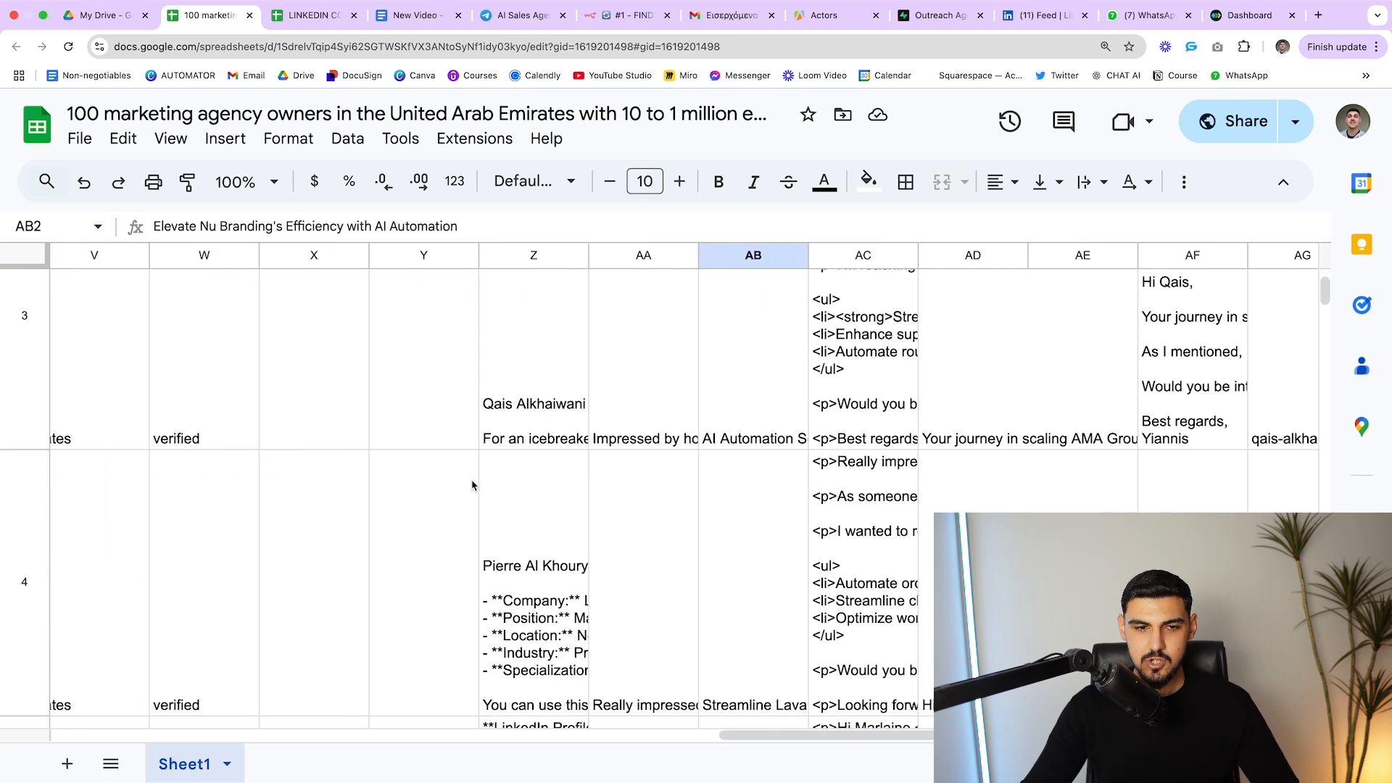
scroll(471, 485, "down", 4)
scroll(471, 486, "up", 10)
scroll(471, 486, "left", 3)
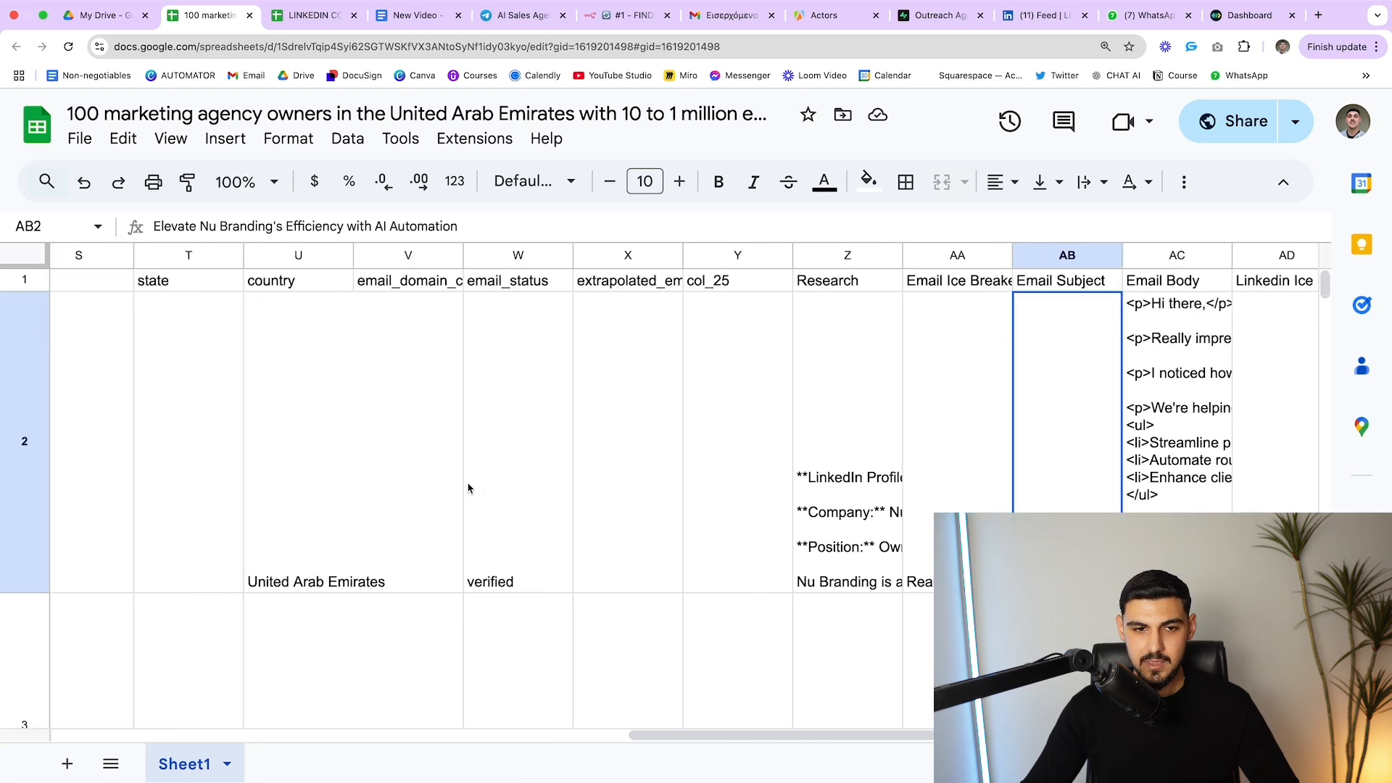
scroll(469, 489, "down", 4)
scroll(468, 489, "left", 6)
scroll(468, 488, "down", 5)
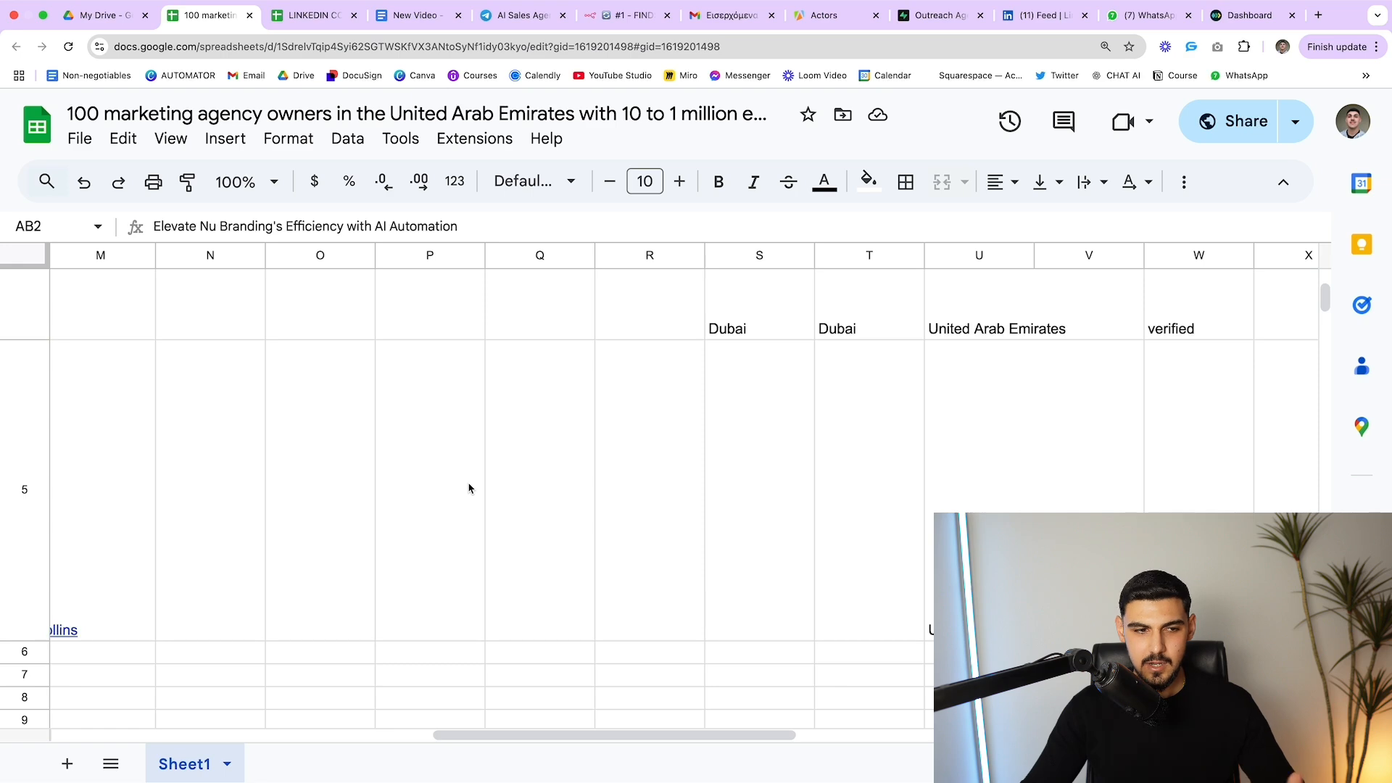
scroll(469, 488, "left", 12)
scroll(467, 487, "up", 3)
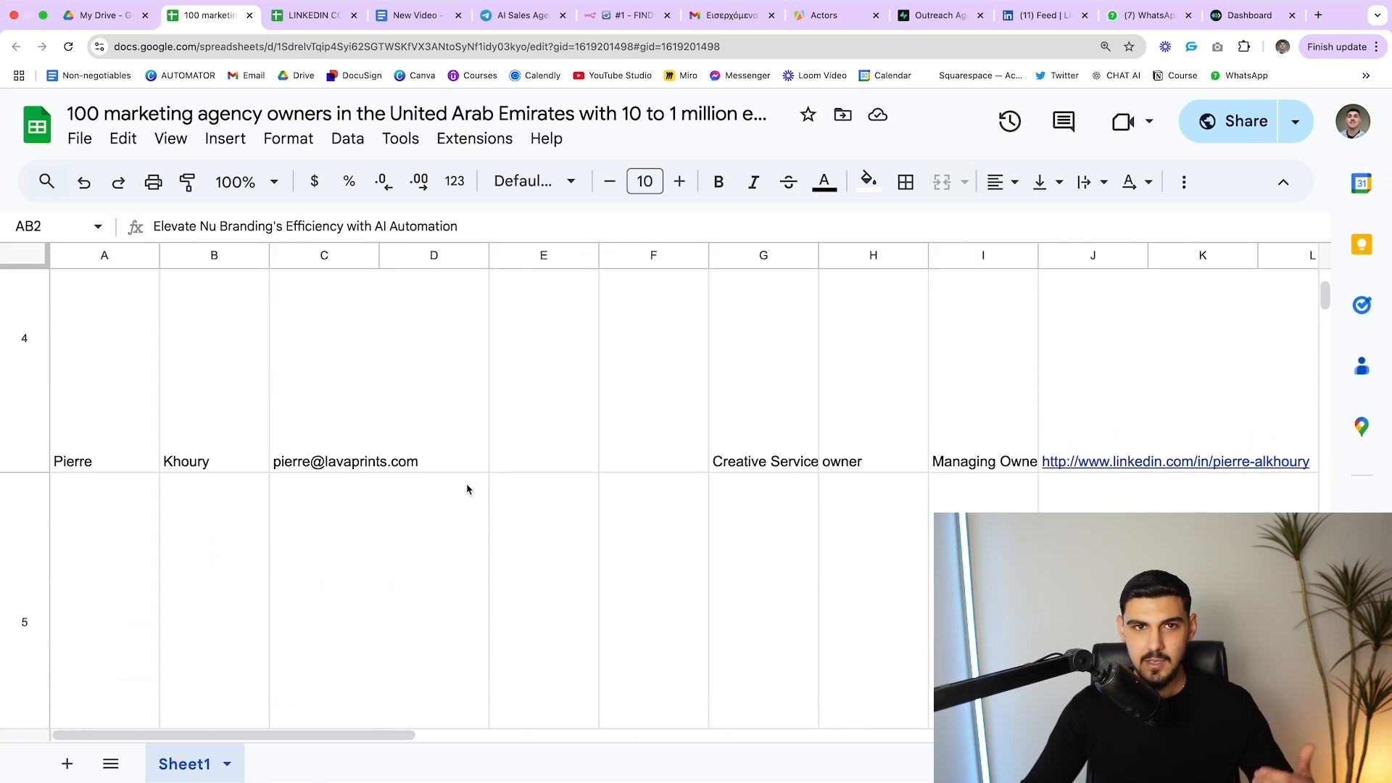
scroll(554, 445, "down", 5)
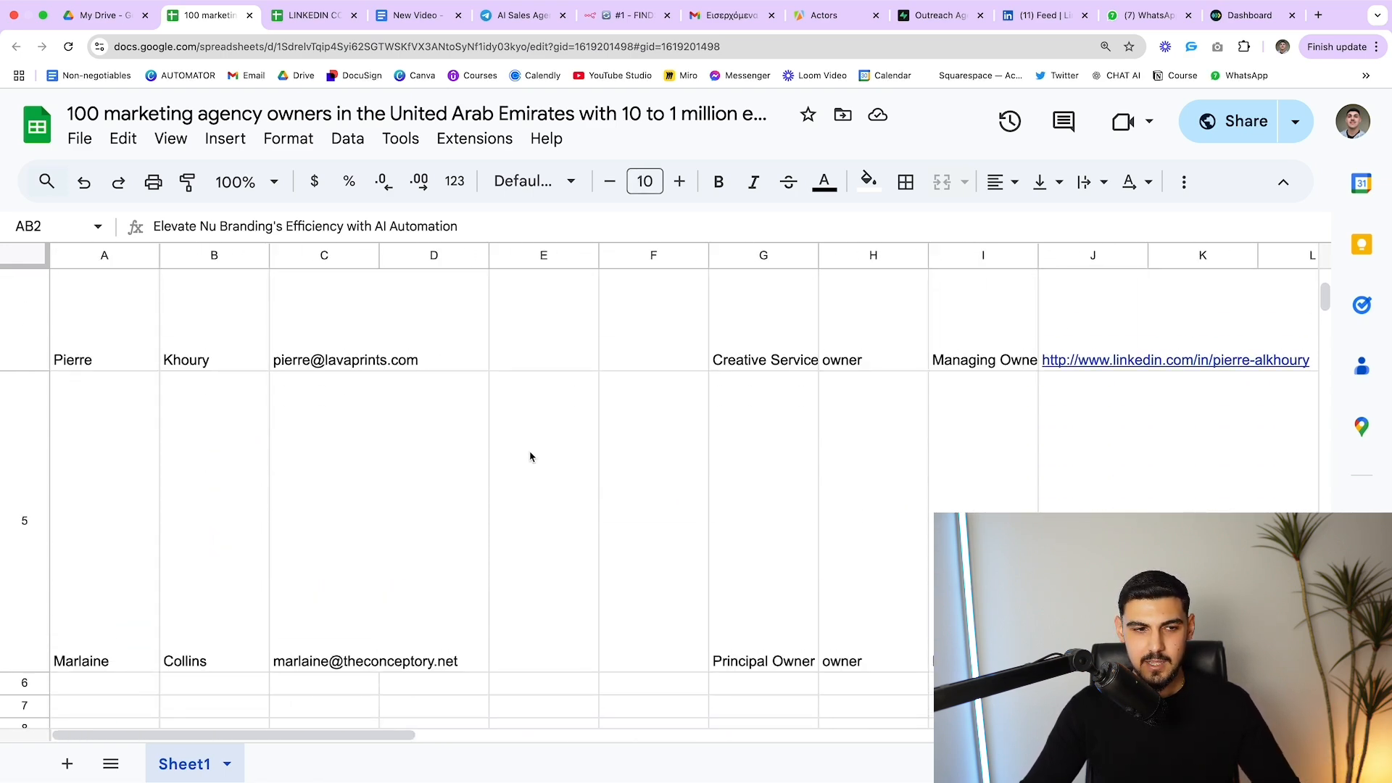
scroll(920, 454, "up", 5)
scroll(904, 444, "right", 8)
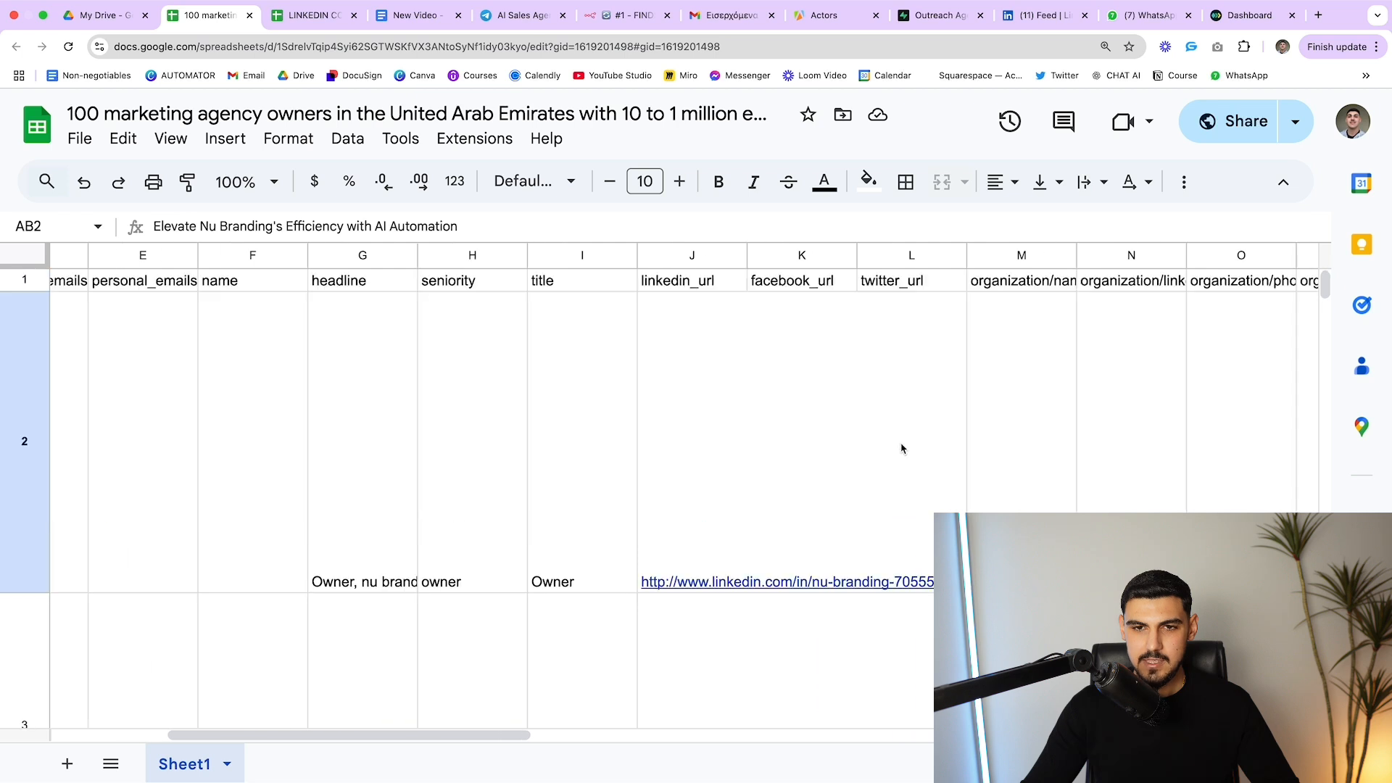
scroll(897, 446, "right", 2)
key("super+6")
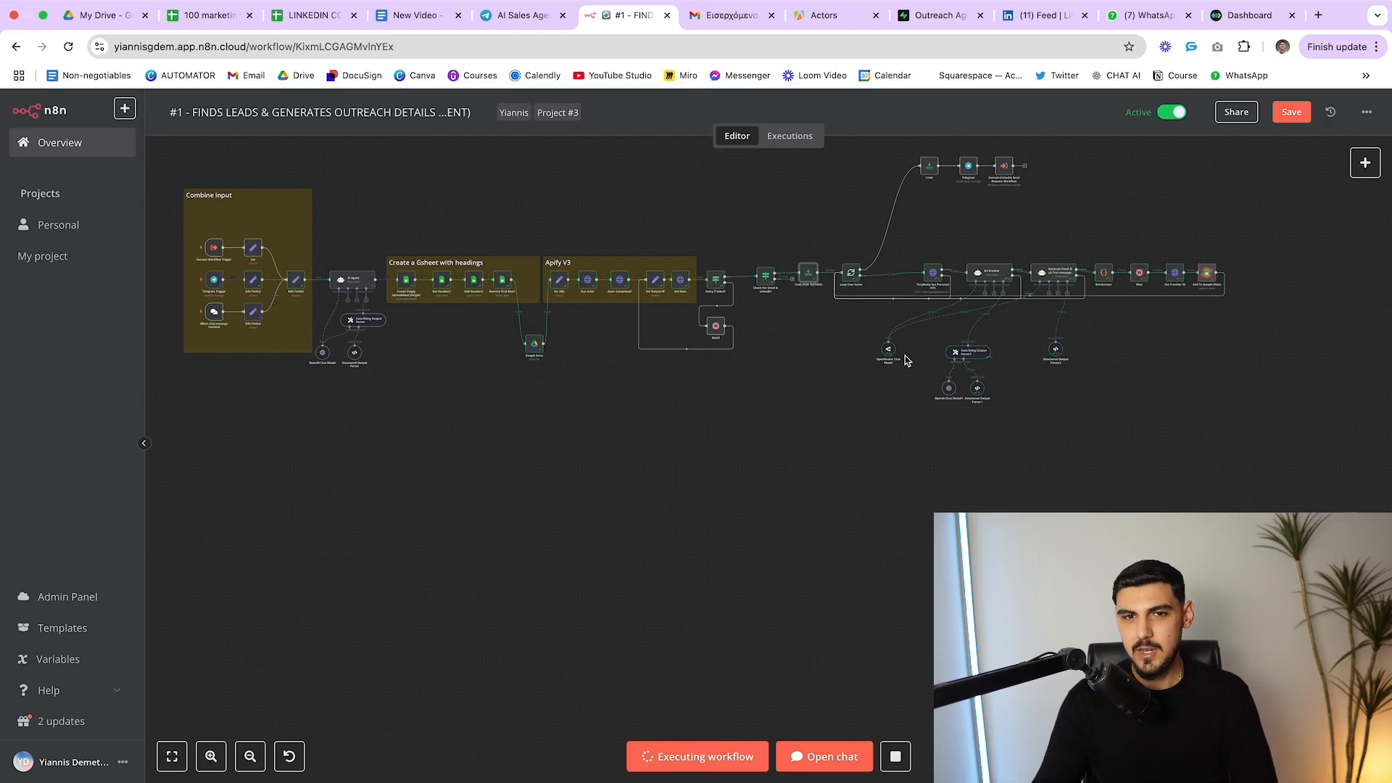
scroll(911, 351, "left", 2)
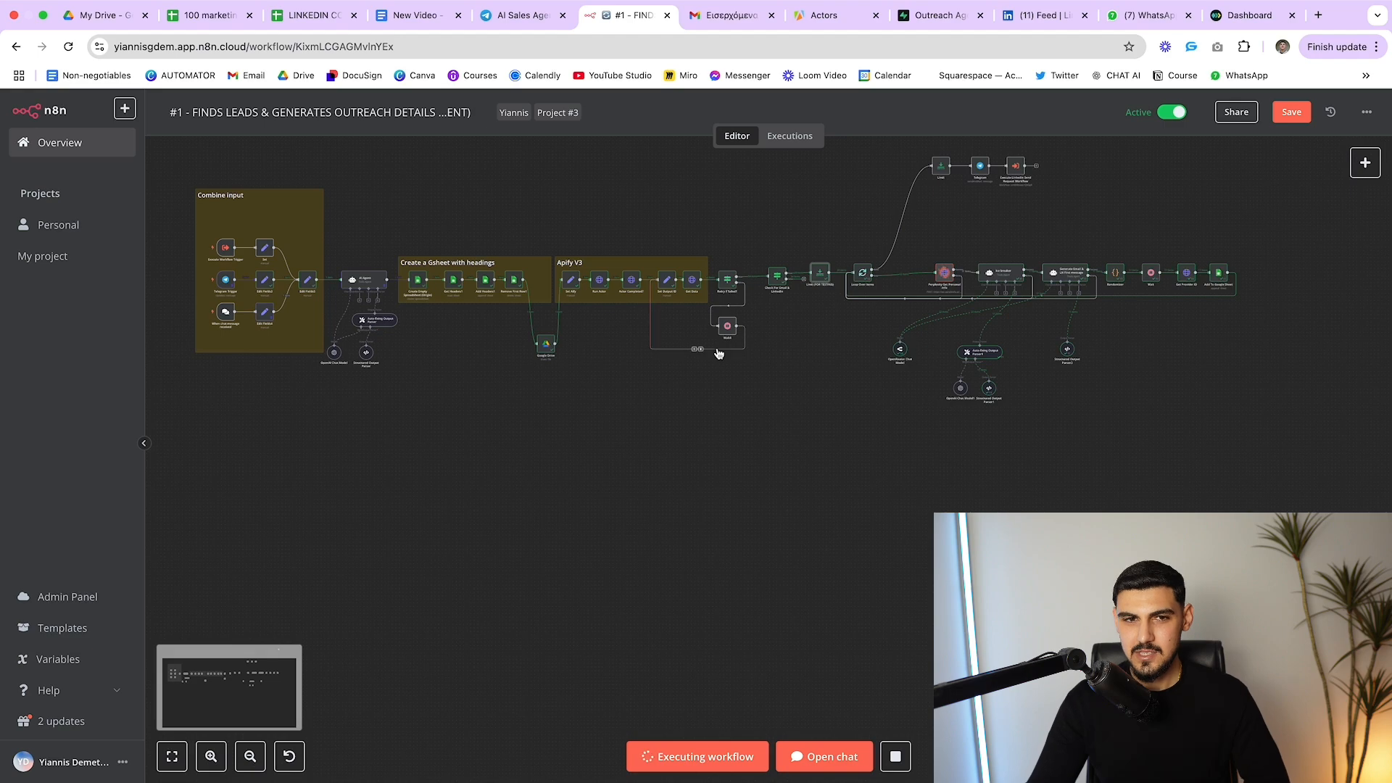
scroll(701, 347, "left", 3)
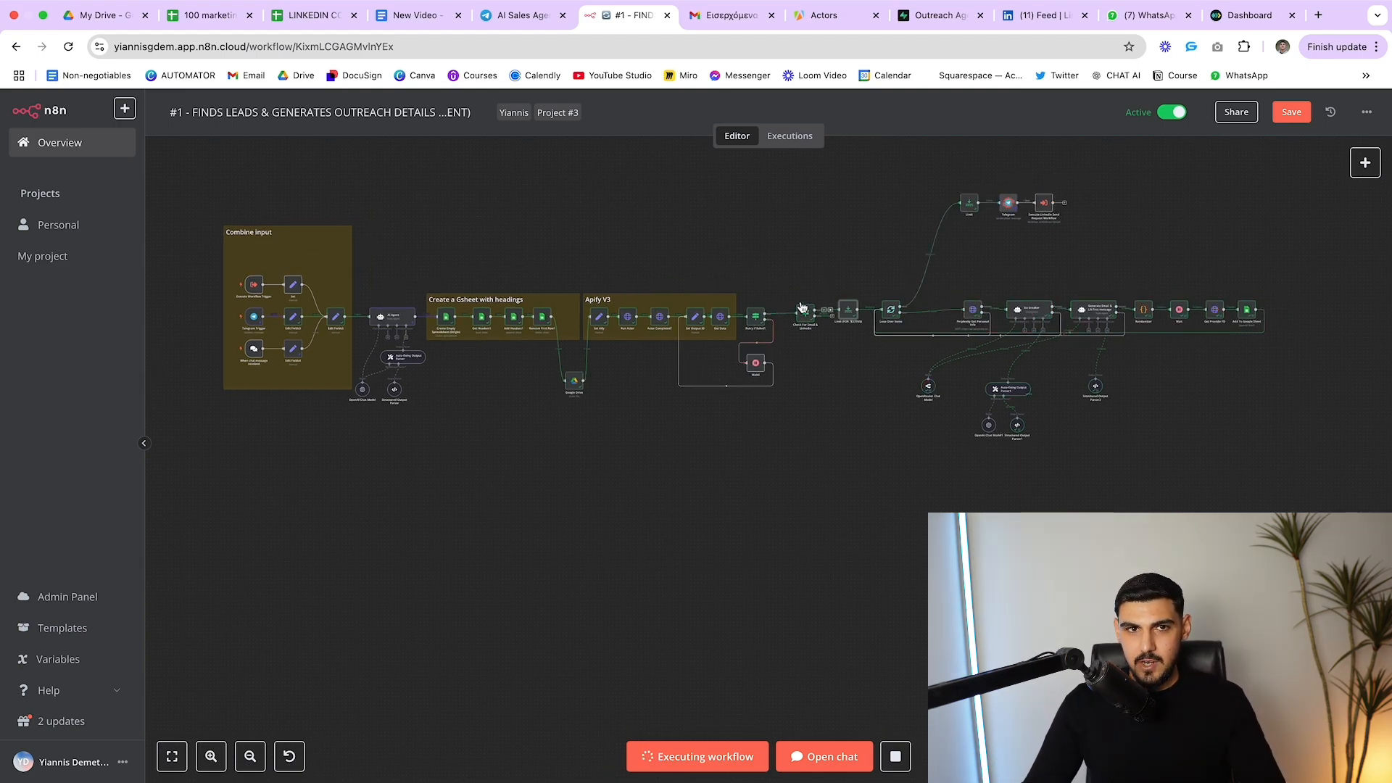
Approve the bot's LinkedIn and email outreach request, cancelling the Open Link dialog
left_click(516, 16)
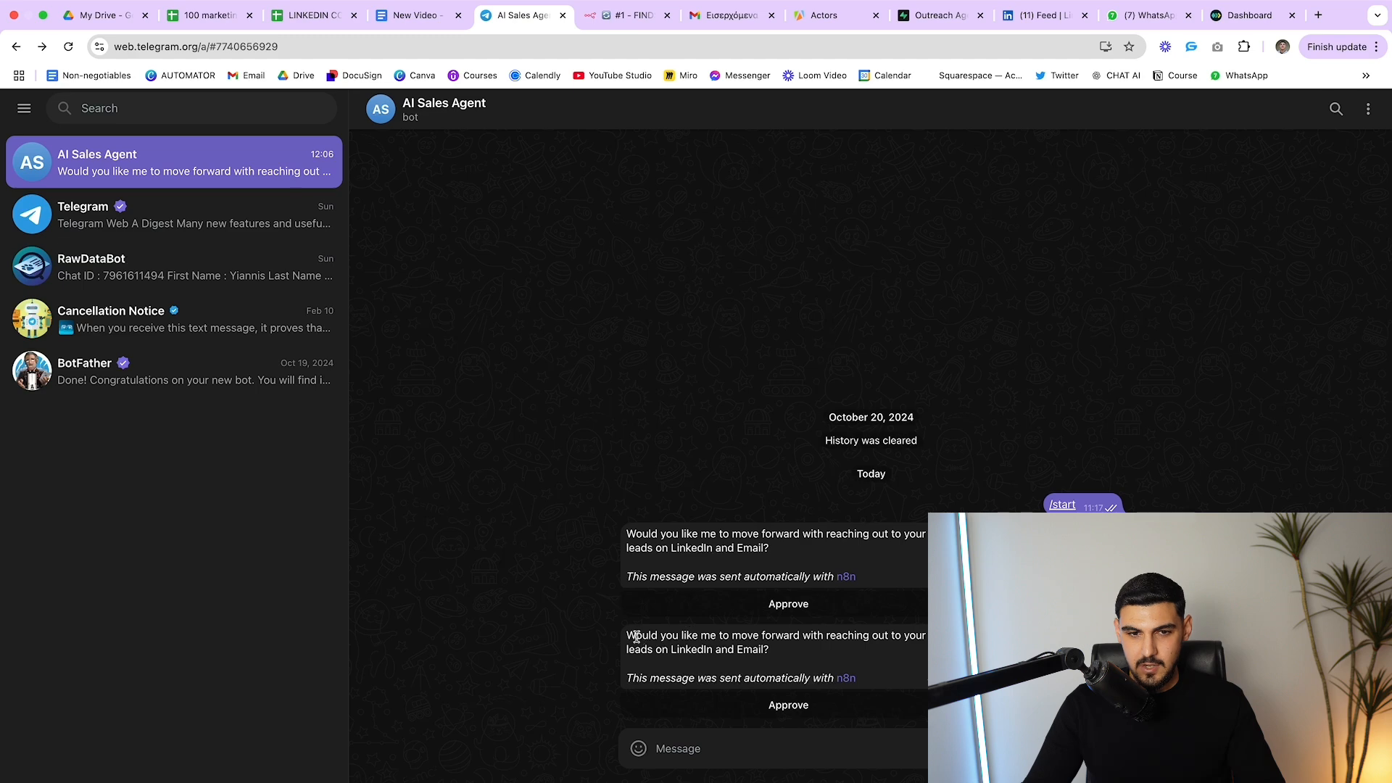
left_click_drag(628, 636, 810, 662)
left_click(810, 661)
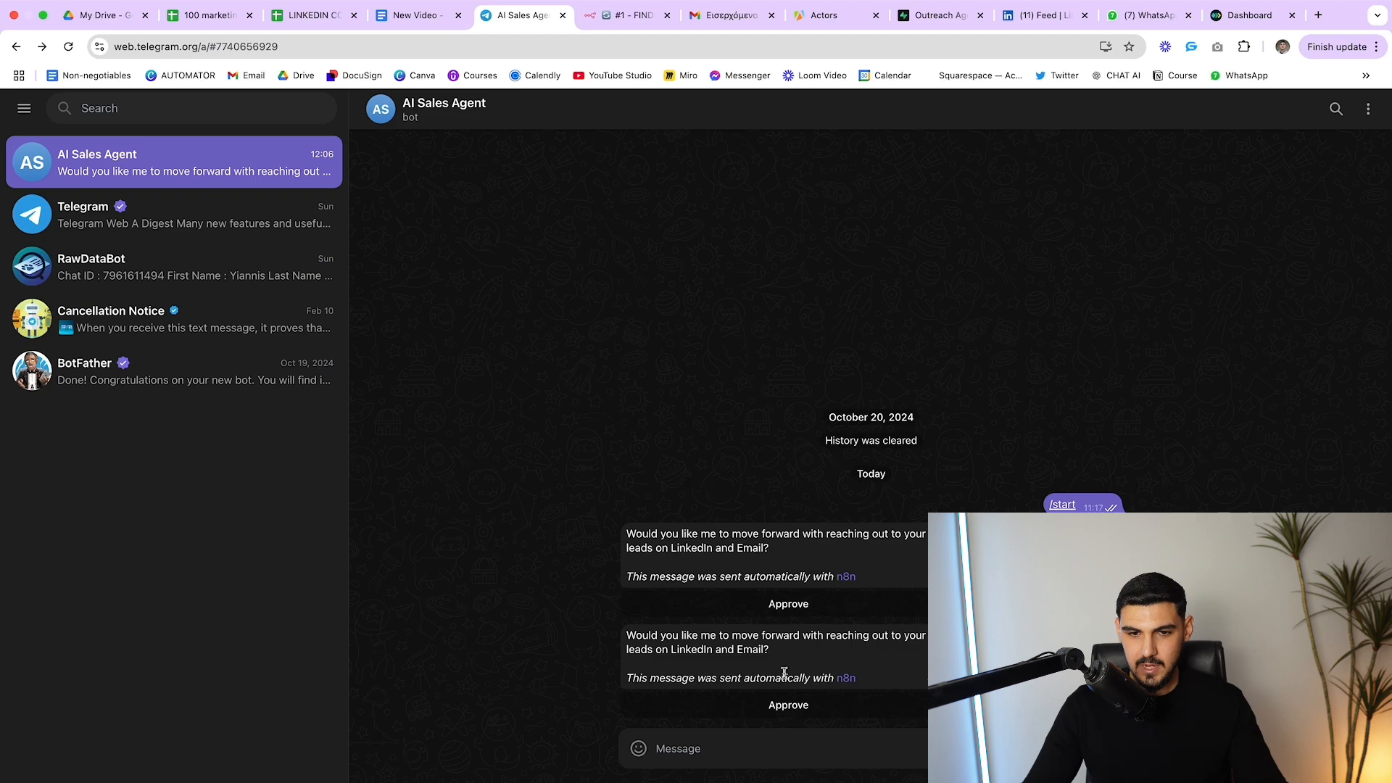
left_click(787, 709)
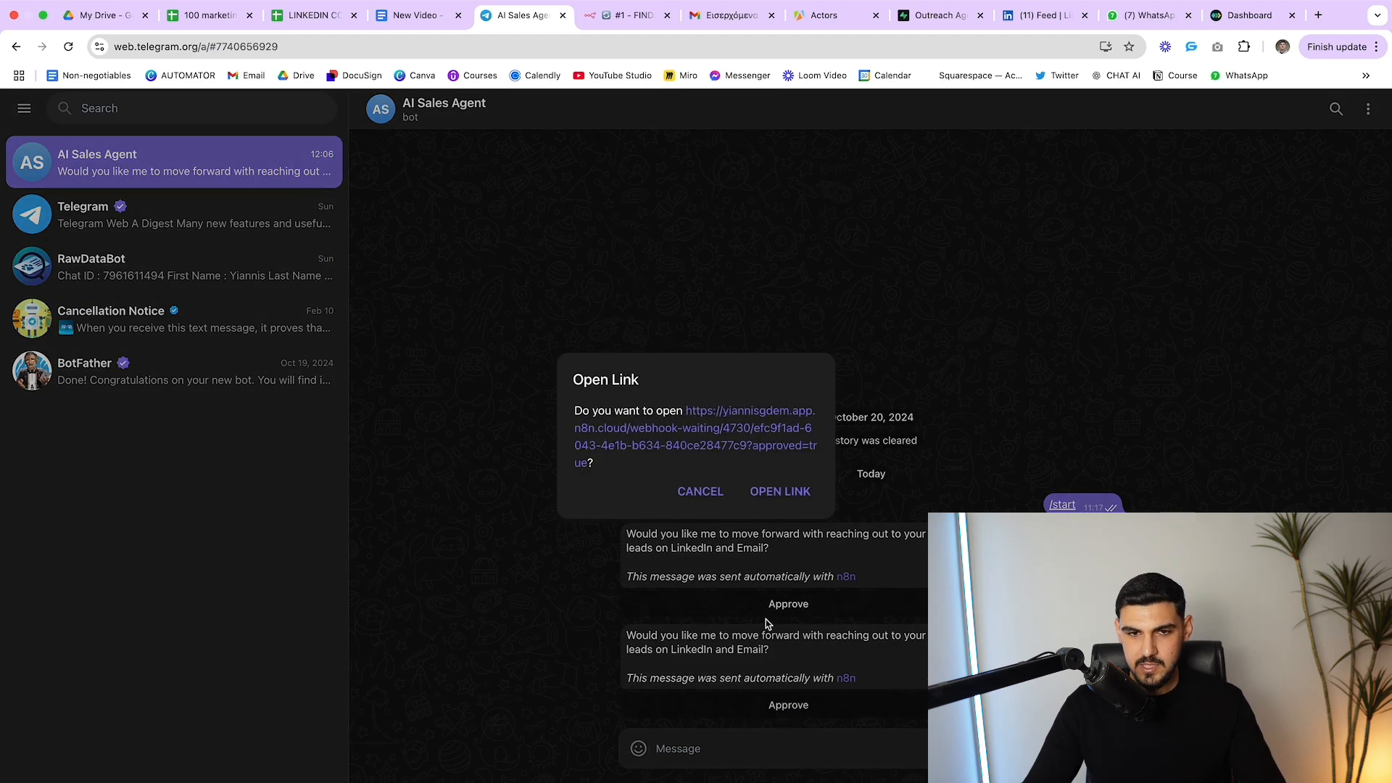
left_click(791, 301)
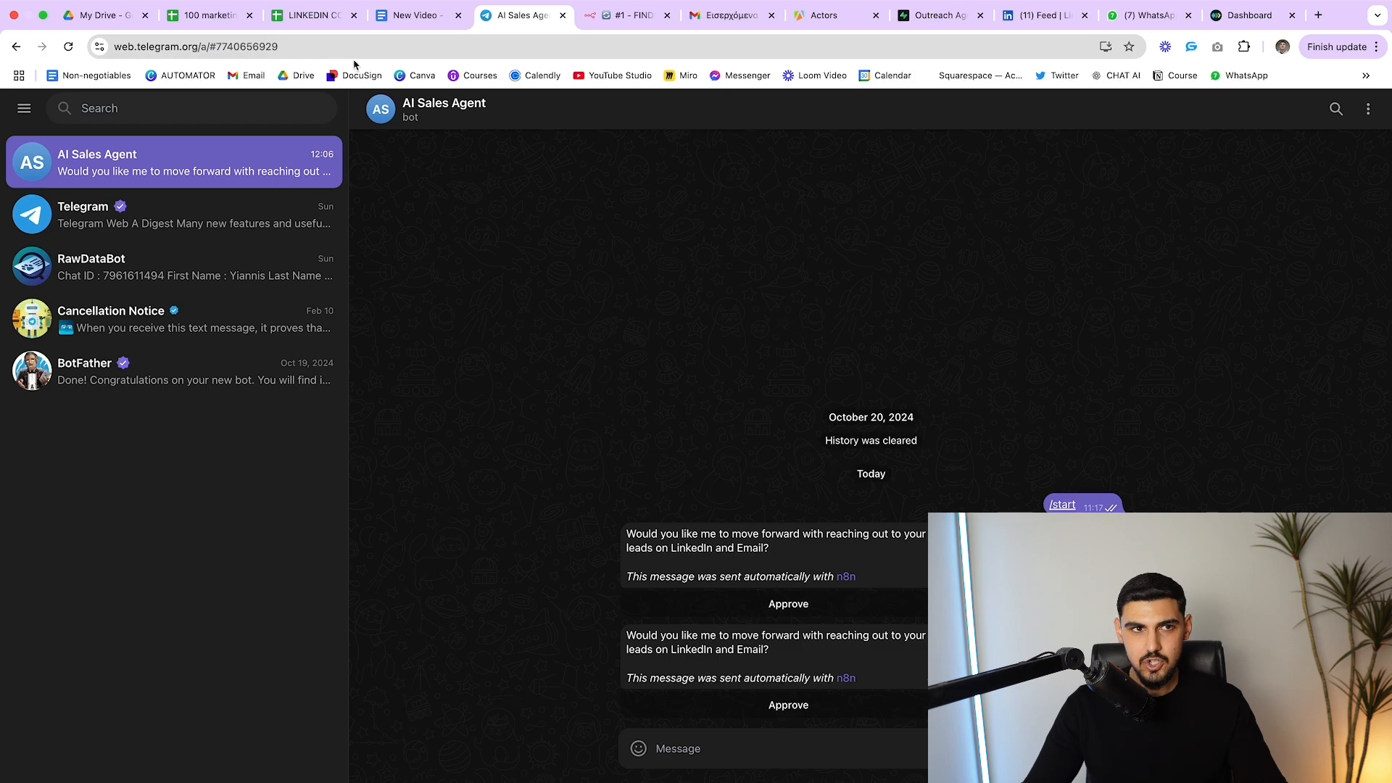
left_click(212, 22)
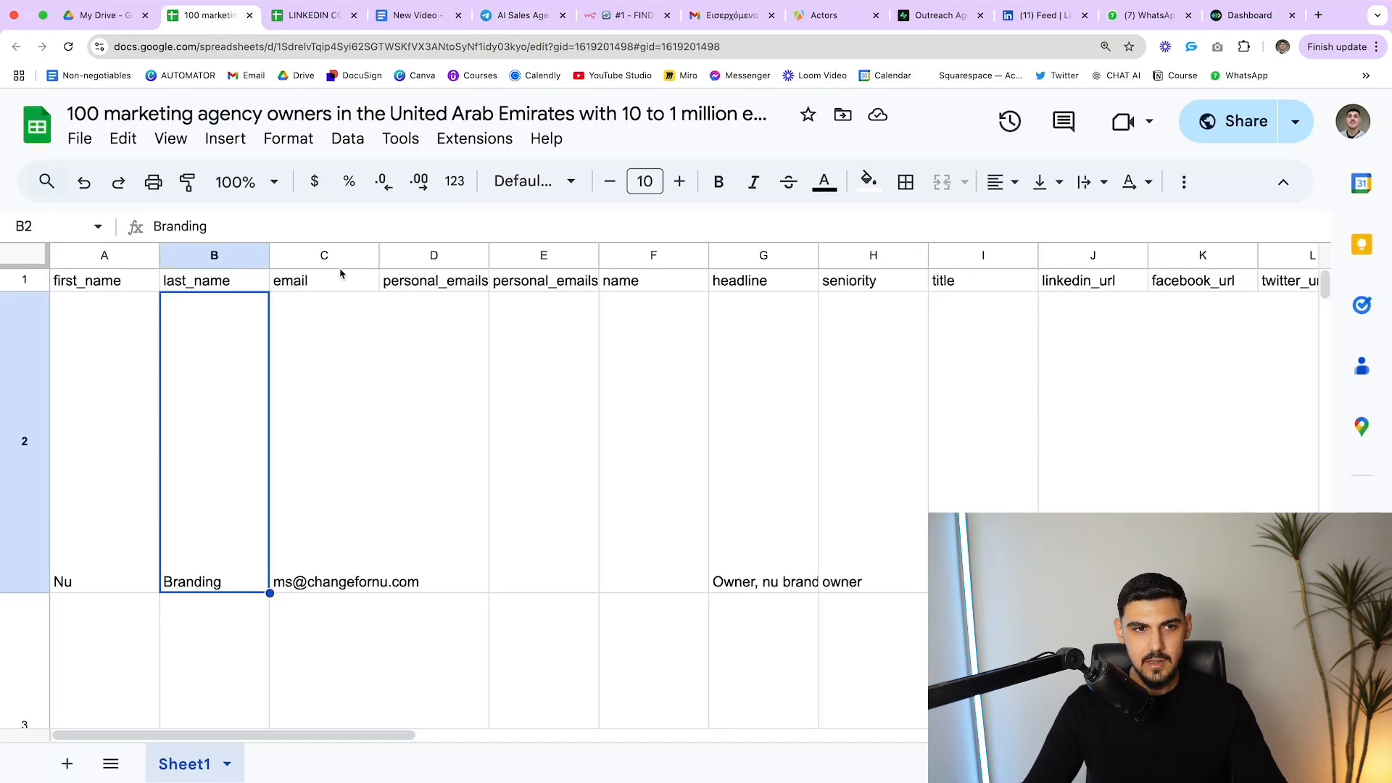
double_click(304, 483)
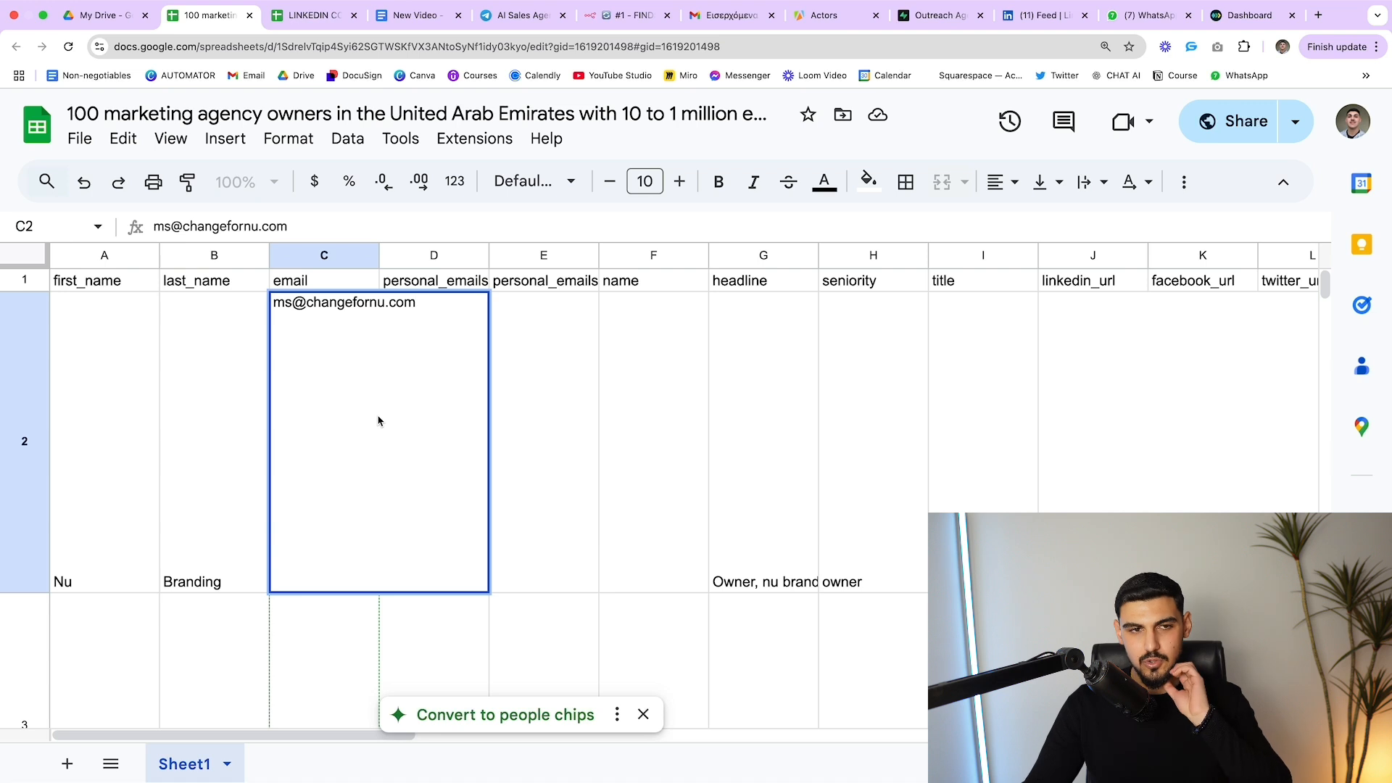
left_click_drag(415, 305, 263, 301)
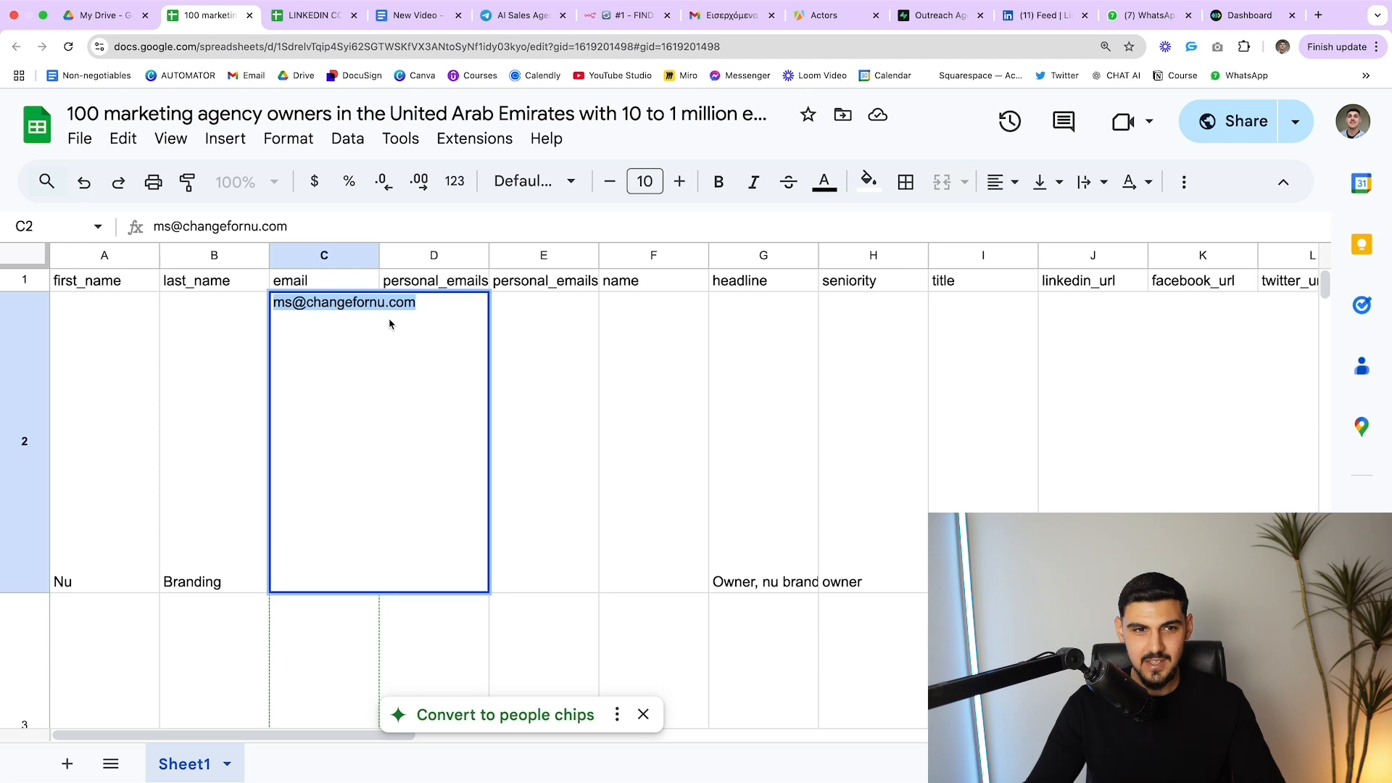
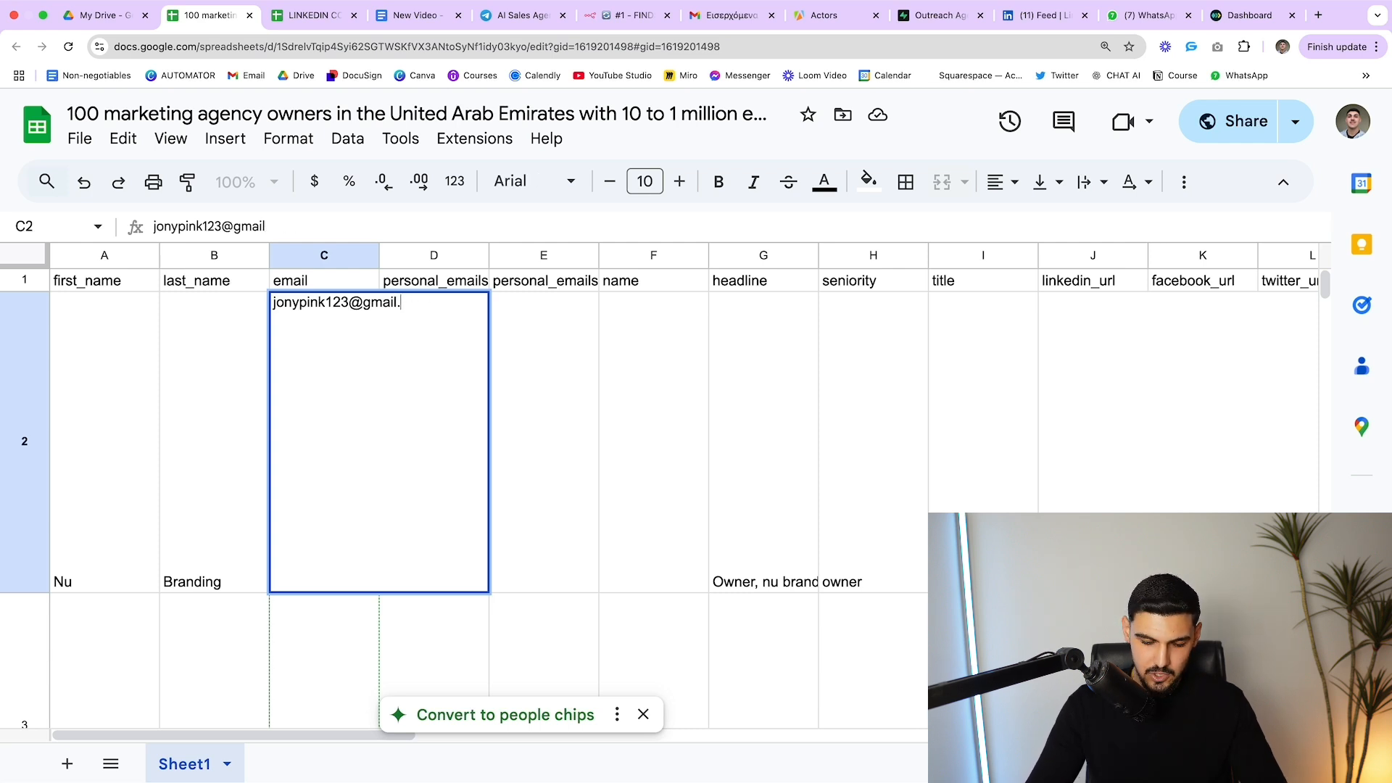
left_click(522, 379)
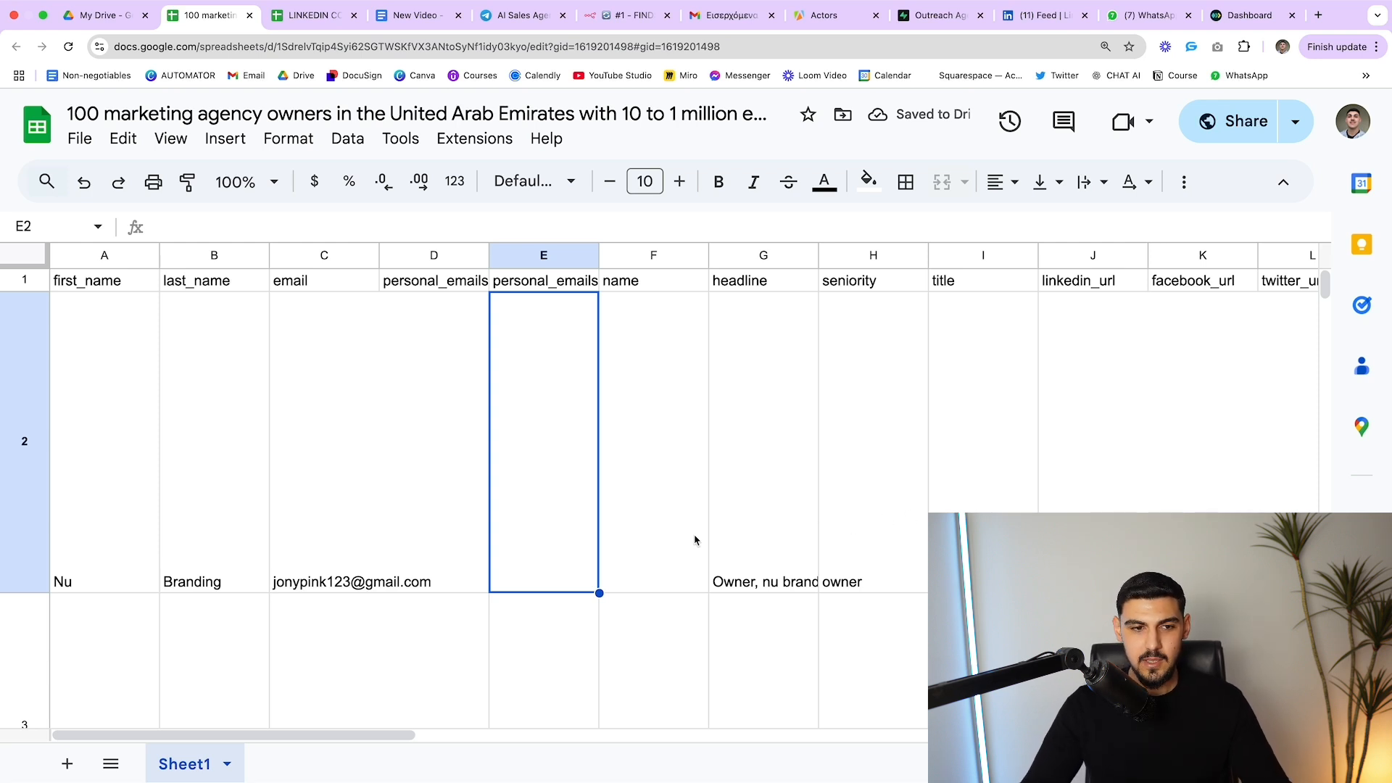
double_click(340, 492)
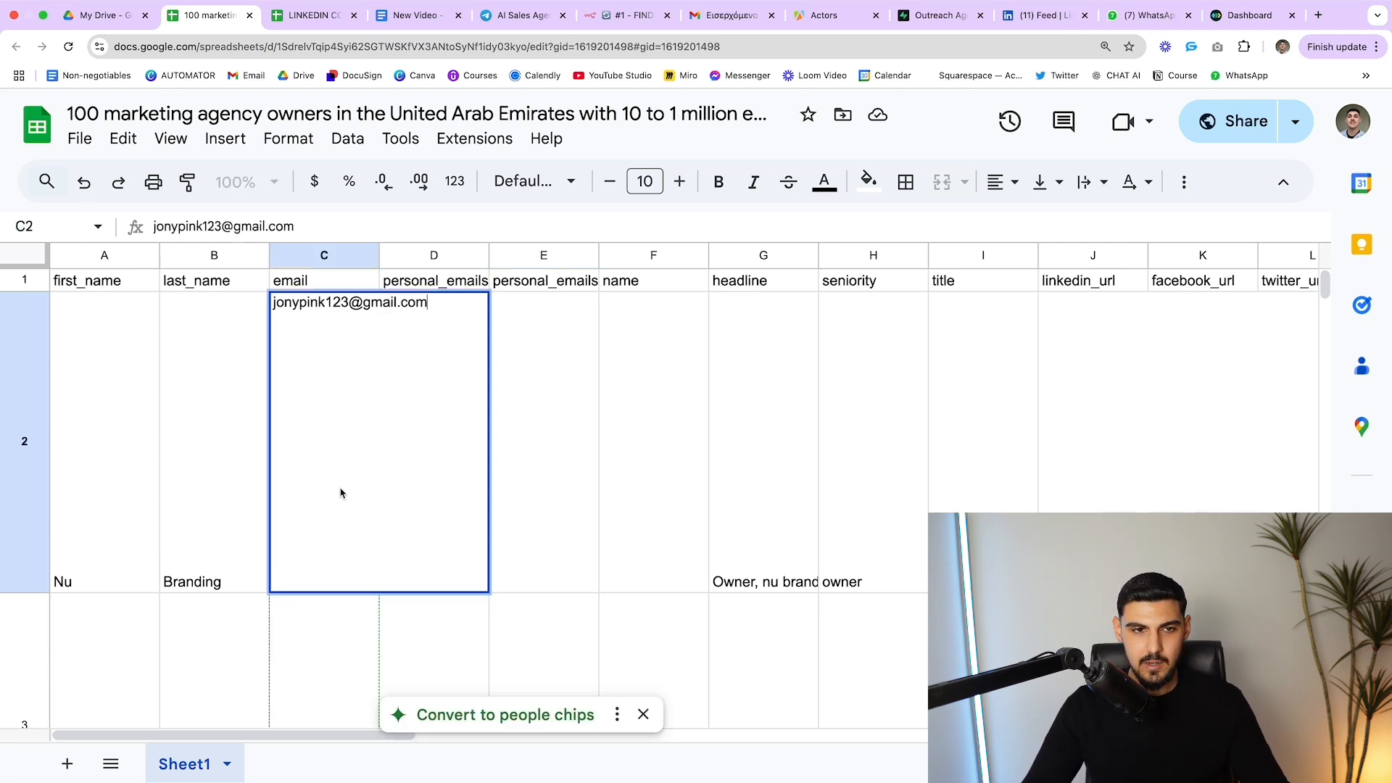
left_click(542, 420)
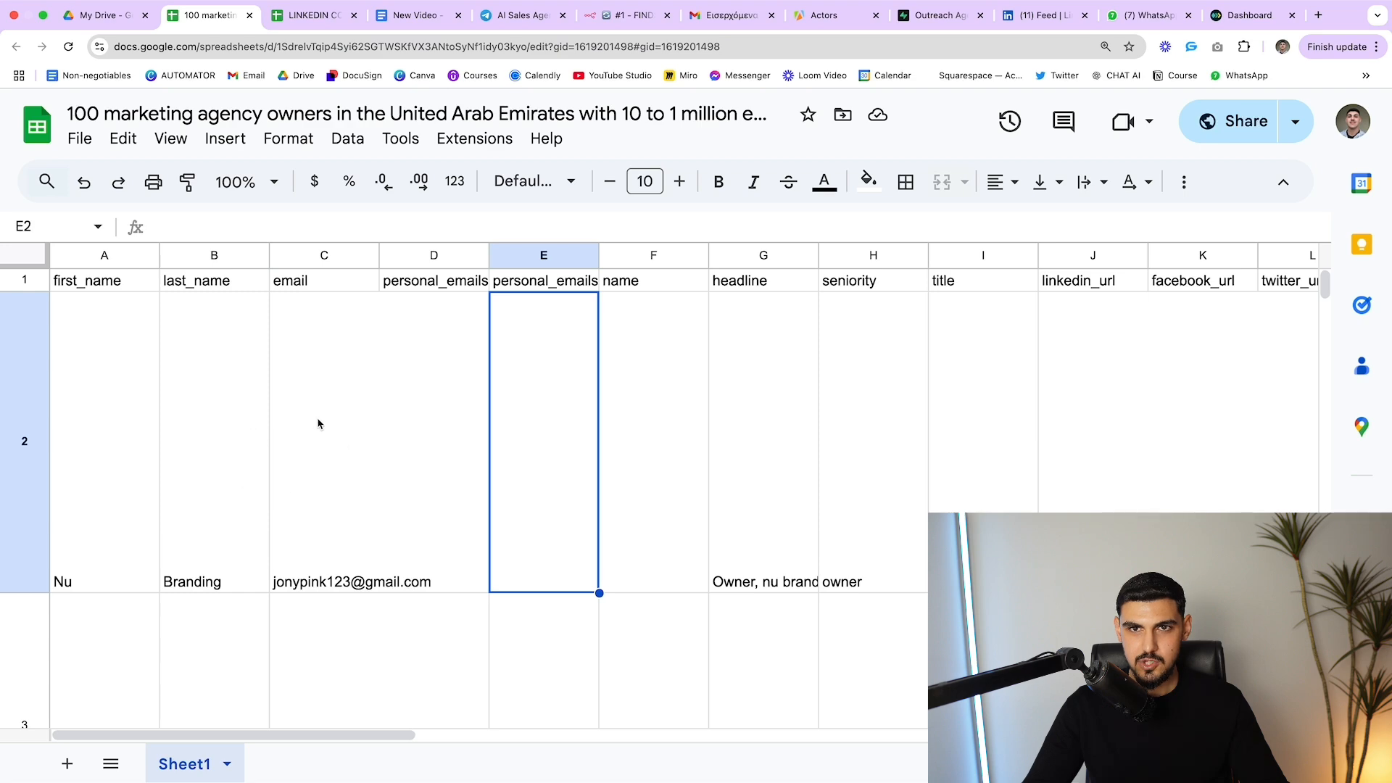
Approve lead outreach in the AI Sales Agent chat and open the approval link
left_click(527, 20)
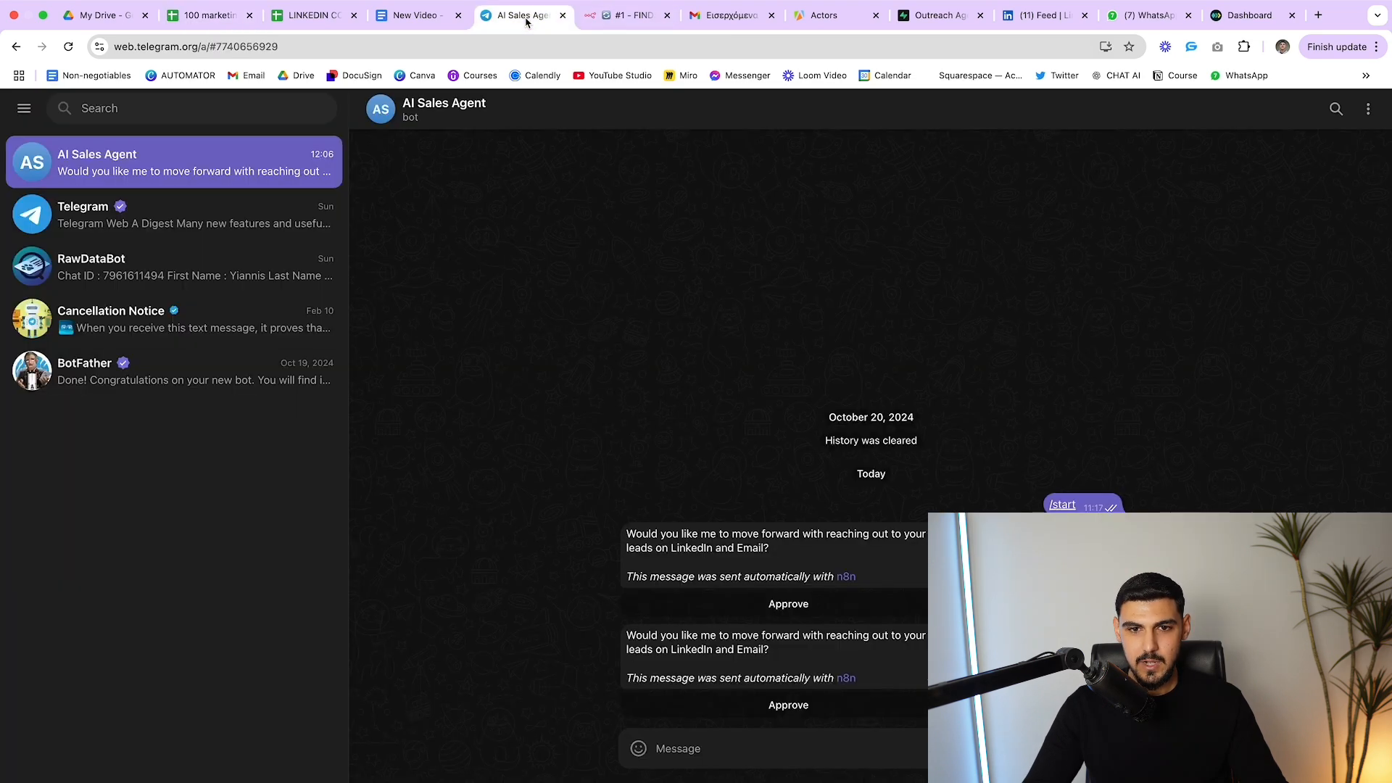
left_click(781, 707)
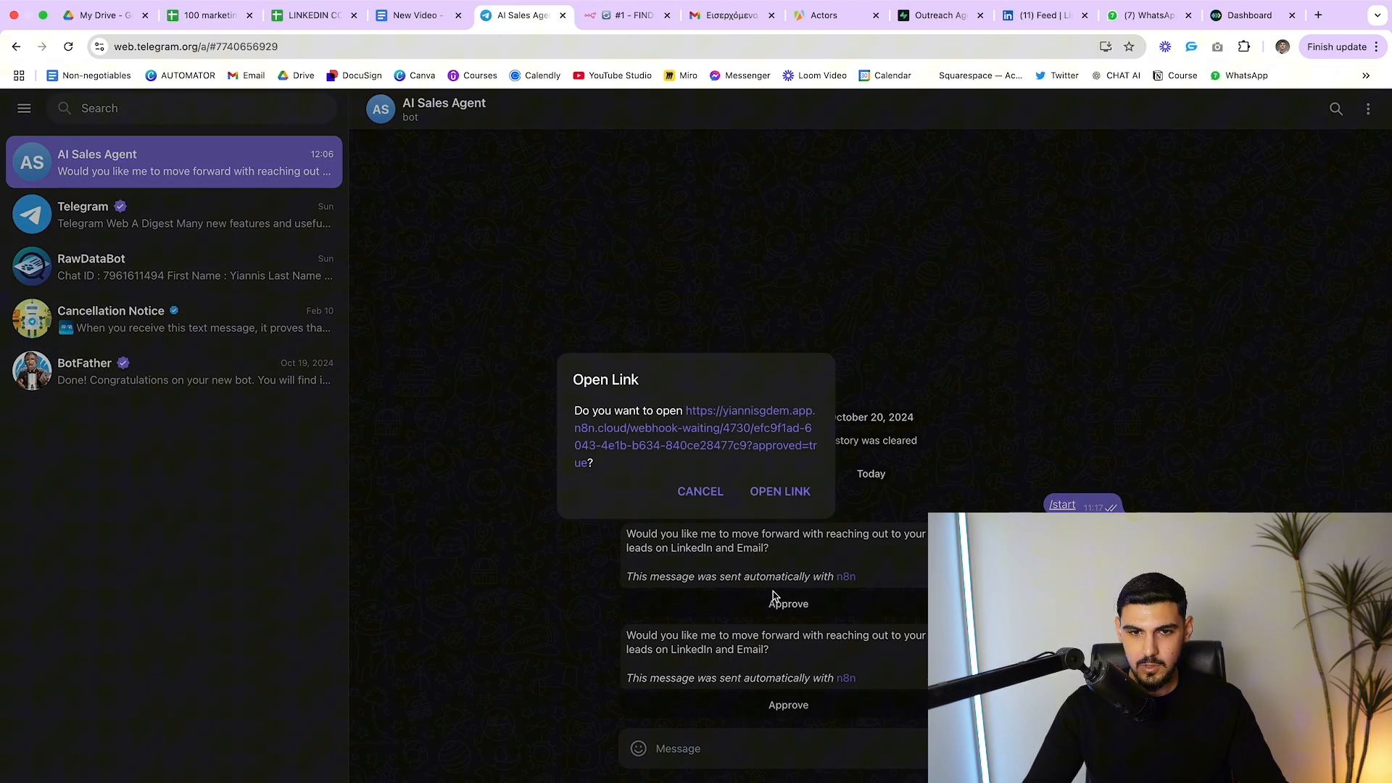
left_click(772, 496)
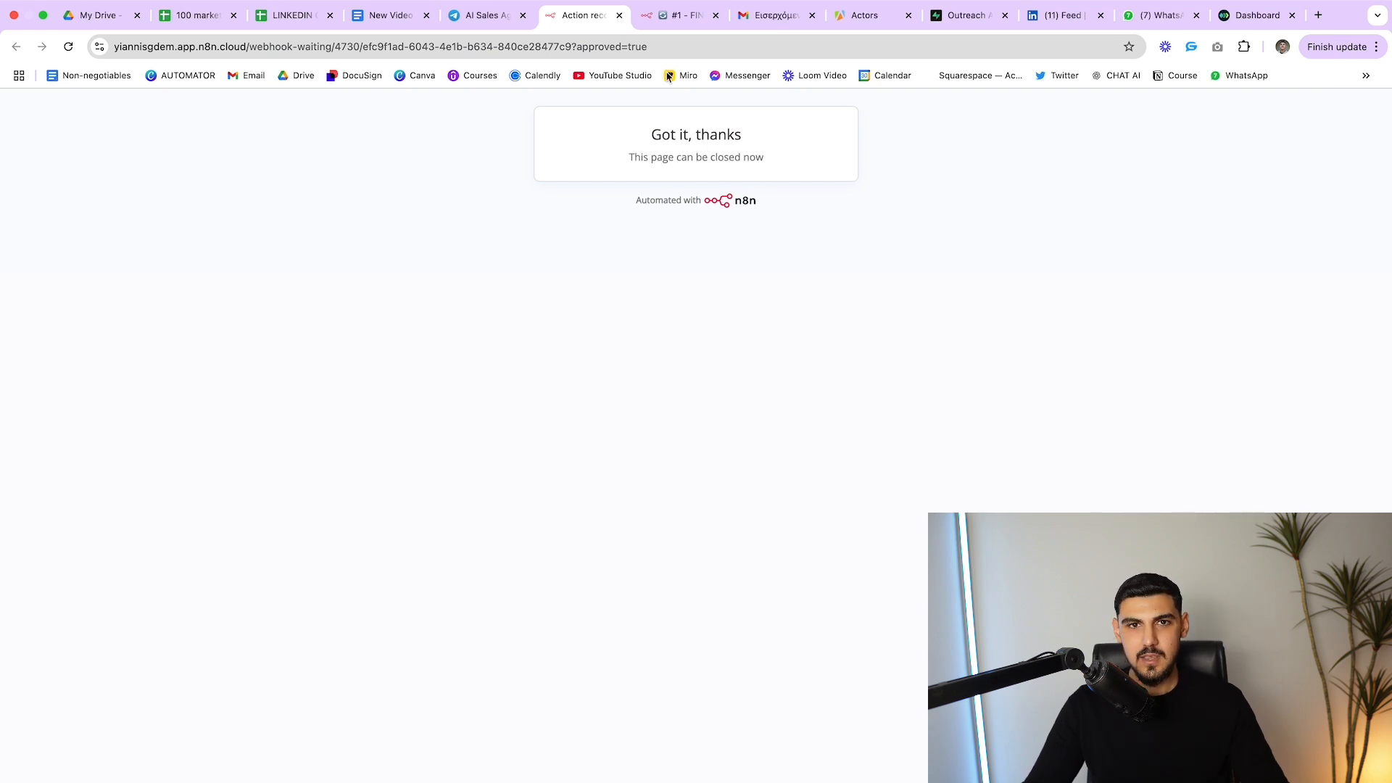
Watch the outreach workflow run, then check Gmail for the new outreach email
left_click(679, 25)
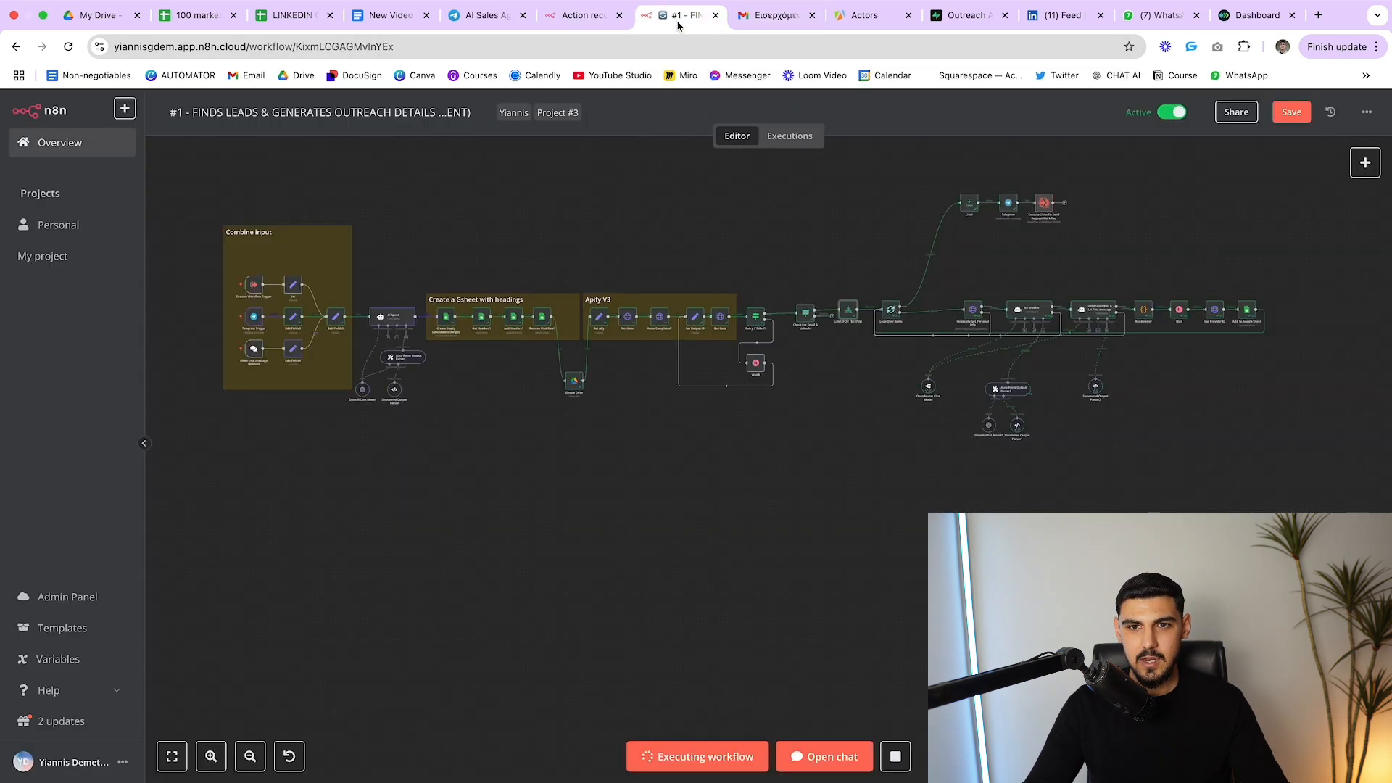
scroll(948, 258, "up", 1)
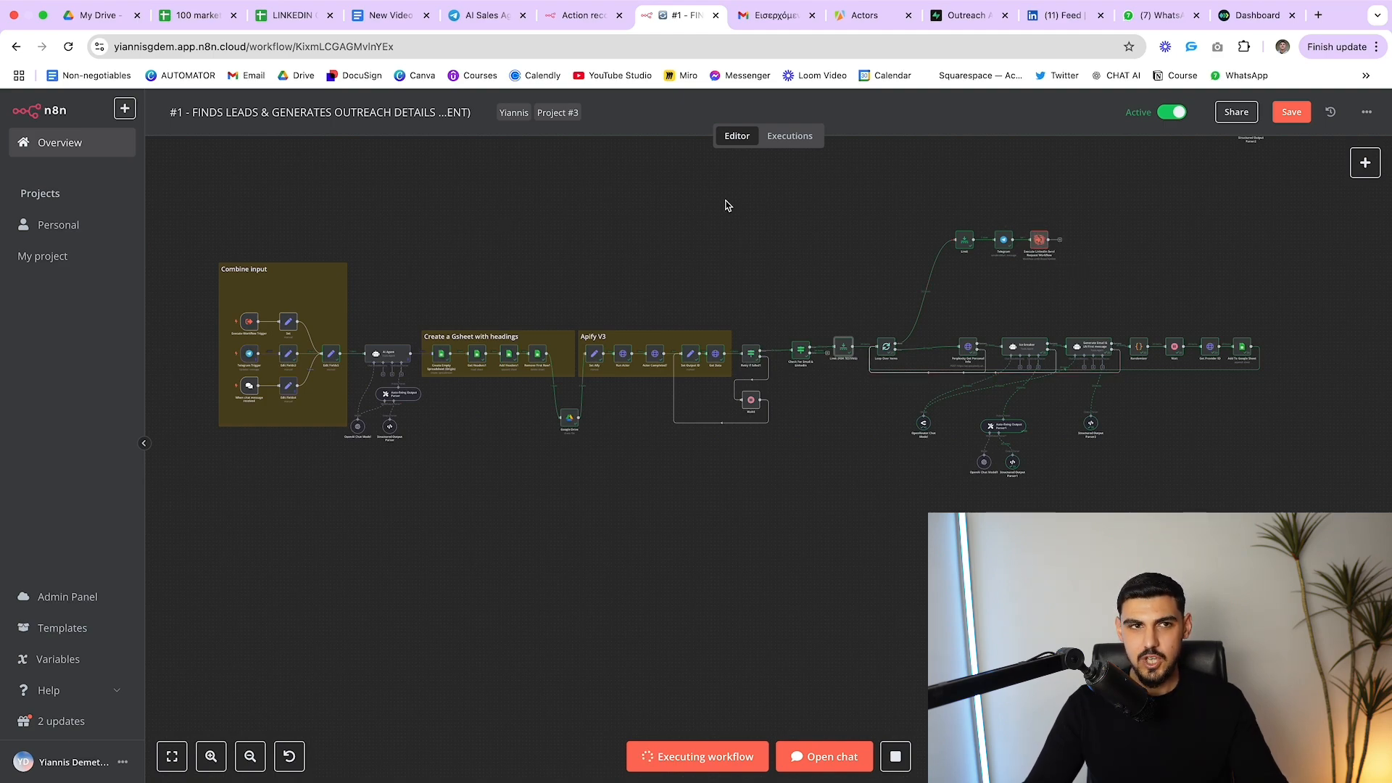
left_click(778, 16)
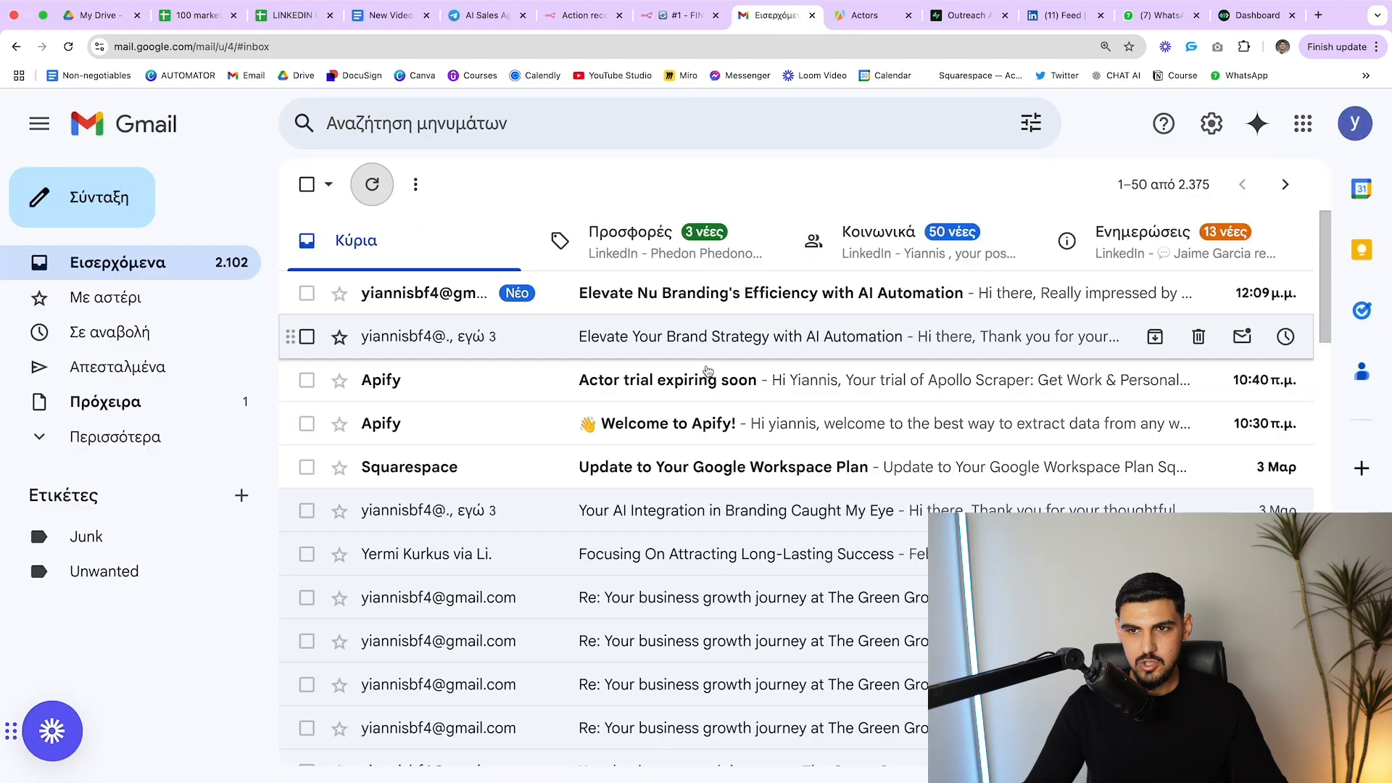
Open and read the 'Elevate Nu Branding's Efficiency with AI Automation' outreach email
left_click(627, 293)
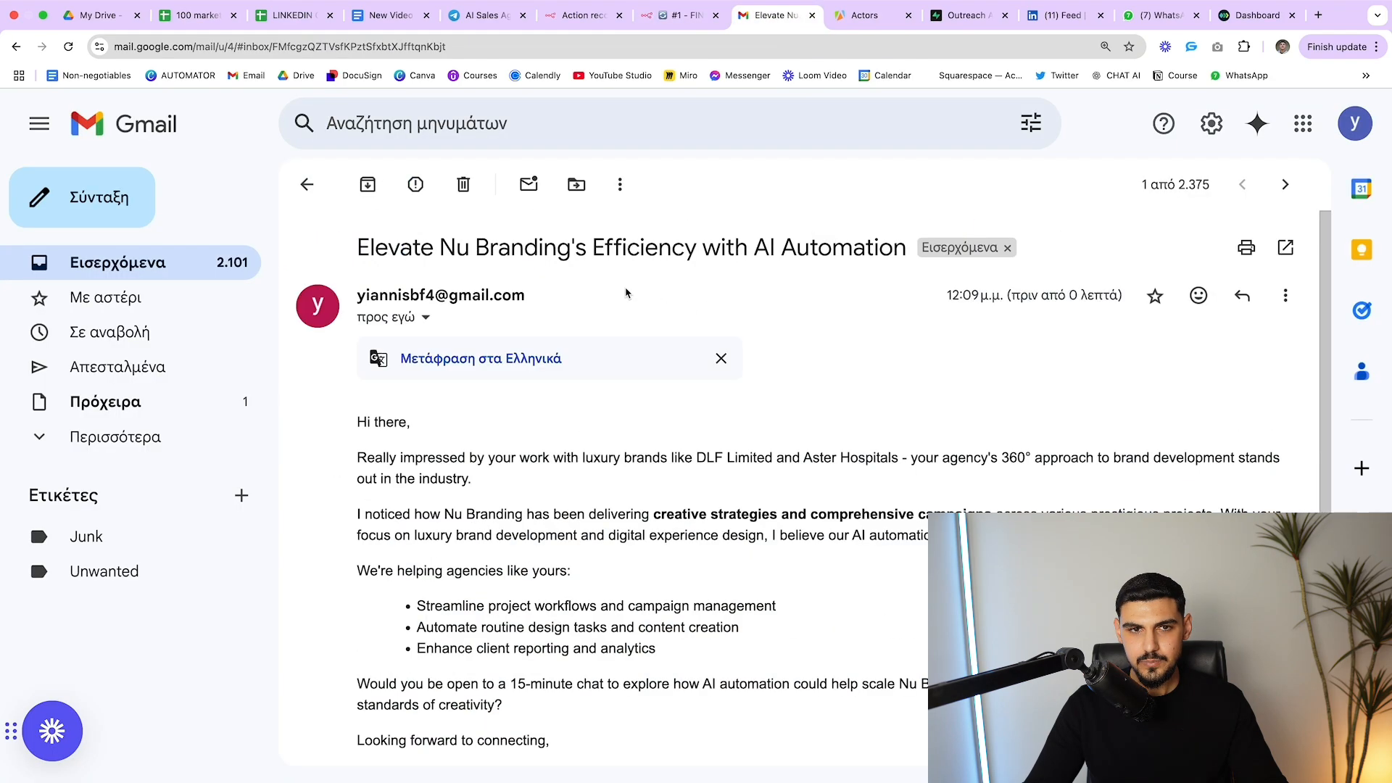
scroll(678, 274, "down", 2)
scroll(725, 274, "up", 2)
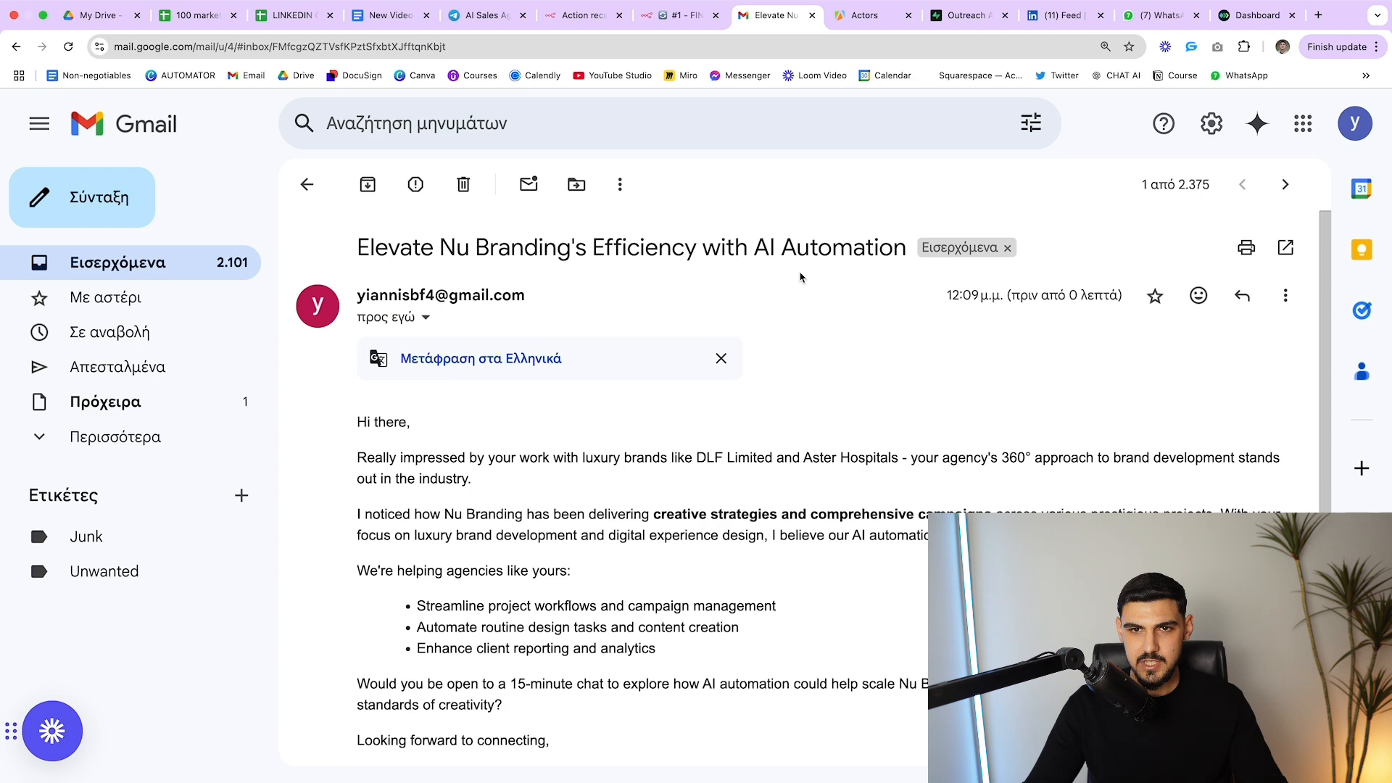
scroll(800, 276, "down", 1)
scroll(801, 277, "down", 2)
scroll(522, 431, "up", 2)
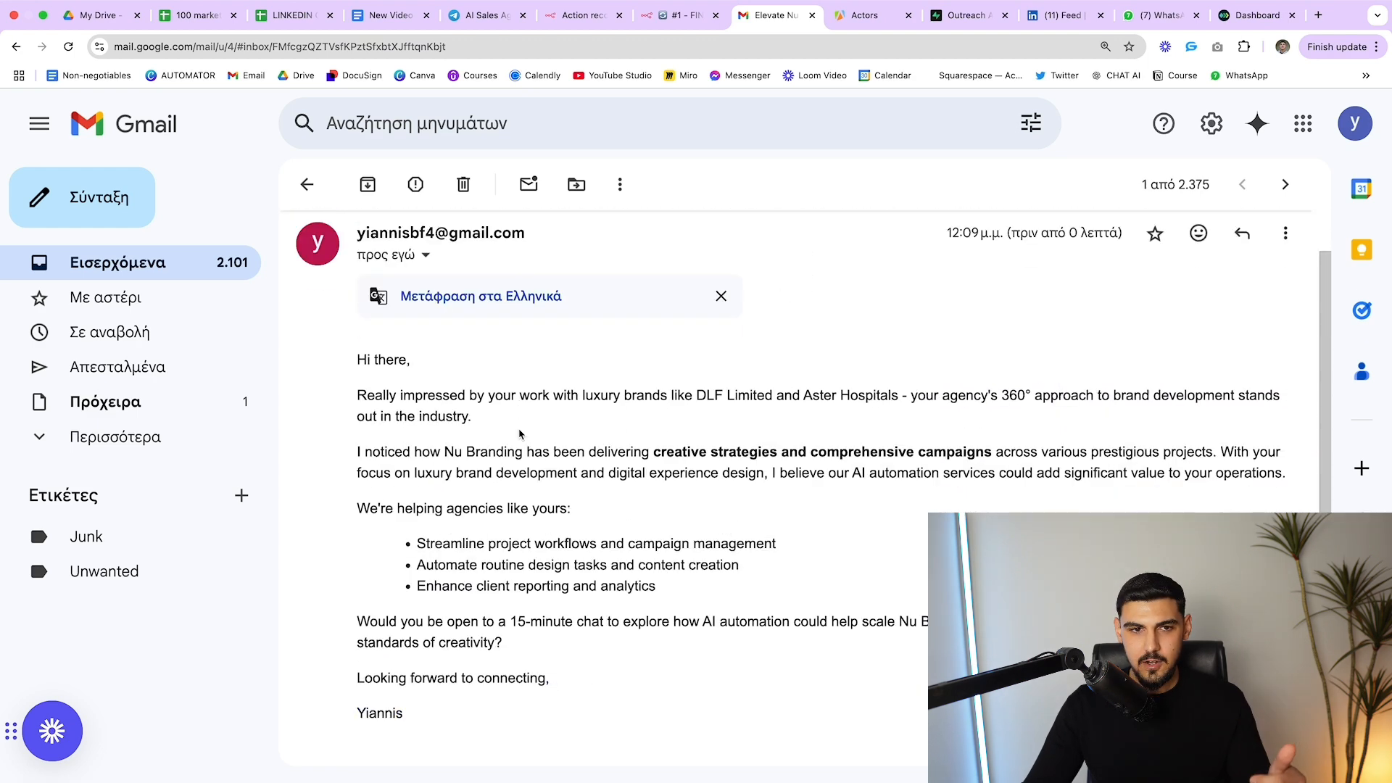
scroll(522, 431, "down", 3)
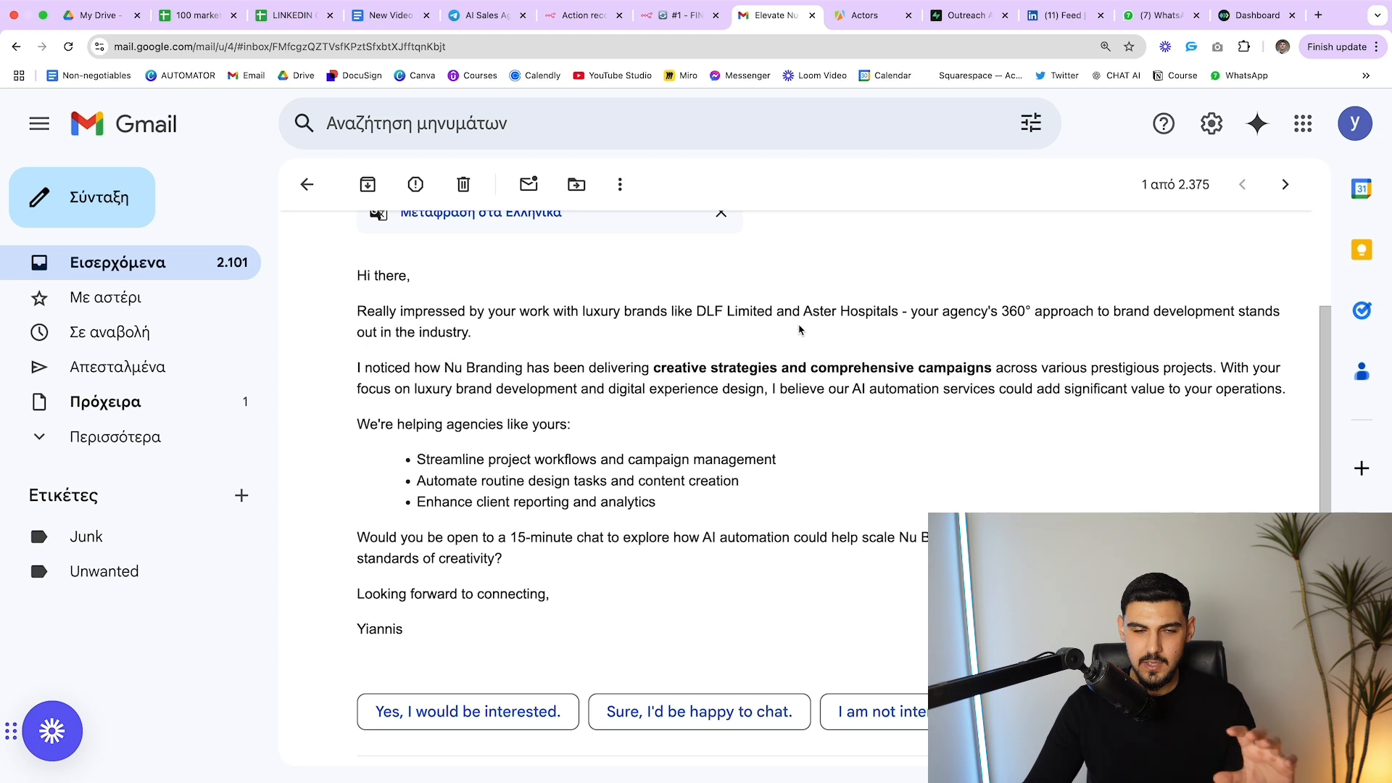
scroll(776, 332, "down", 3)
scroll(765, 335, "up", 2)
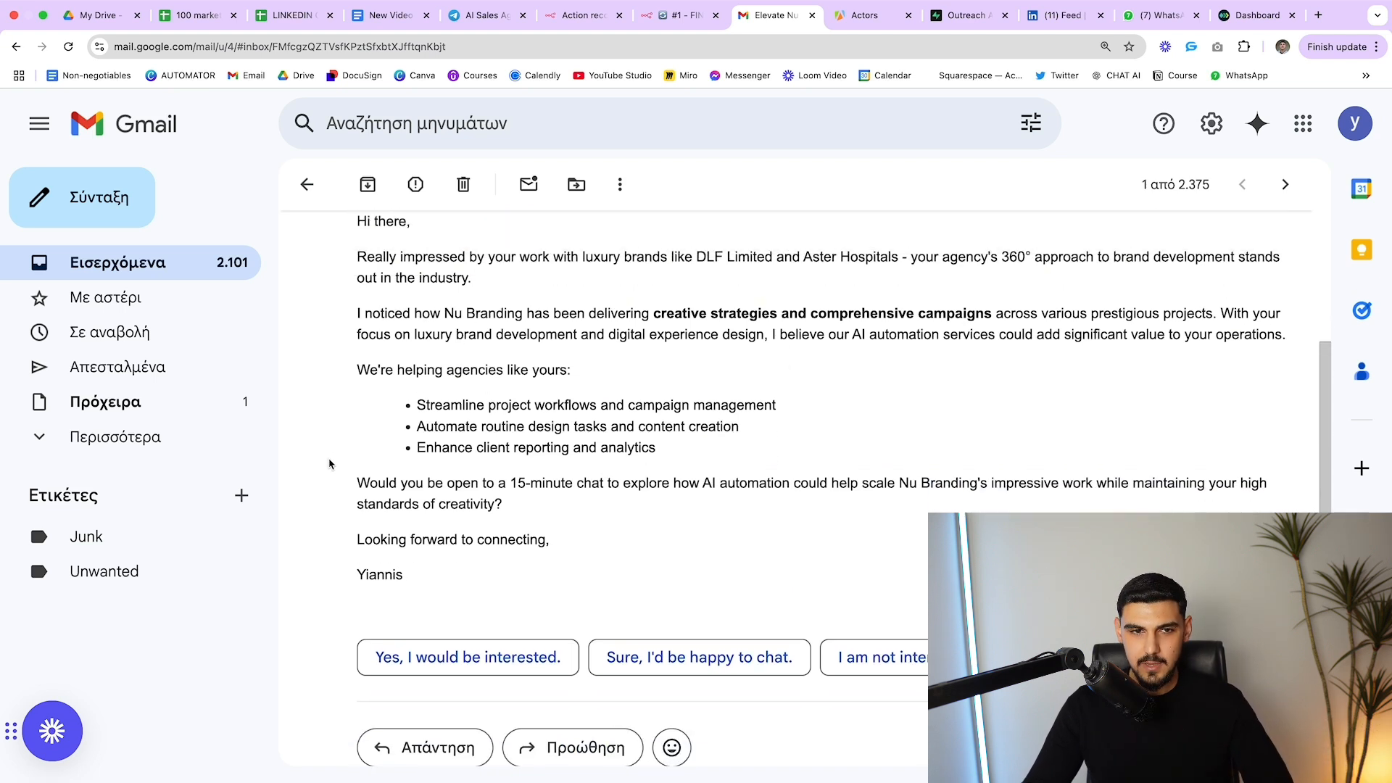
left_click_drag(358, 483, 573, 501)
left_click(577, 496)
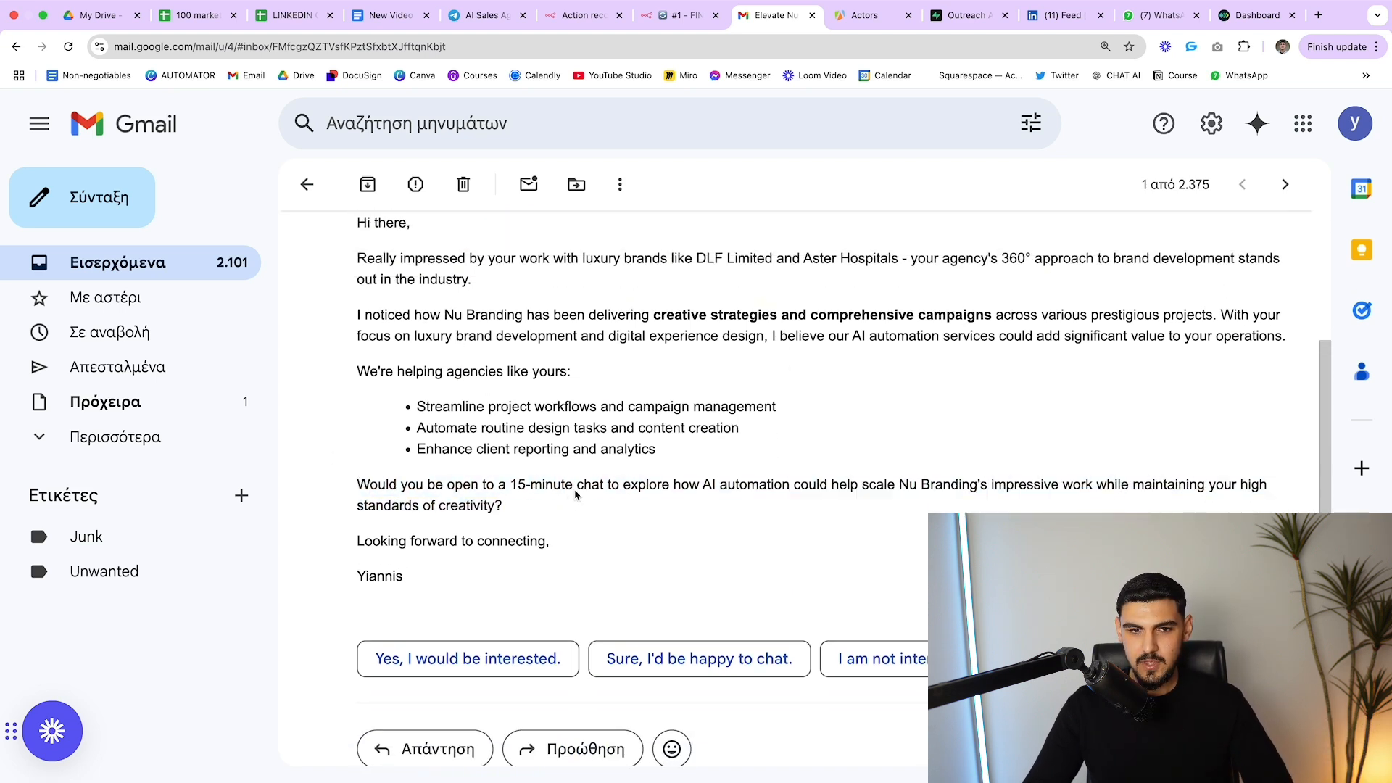
scroll(615, 476, "down", 1)
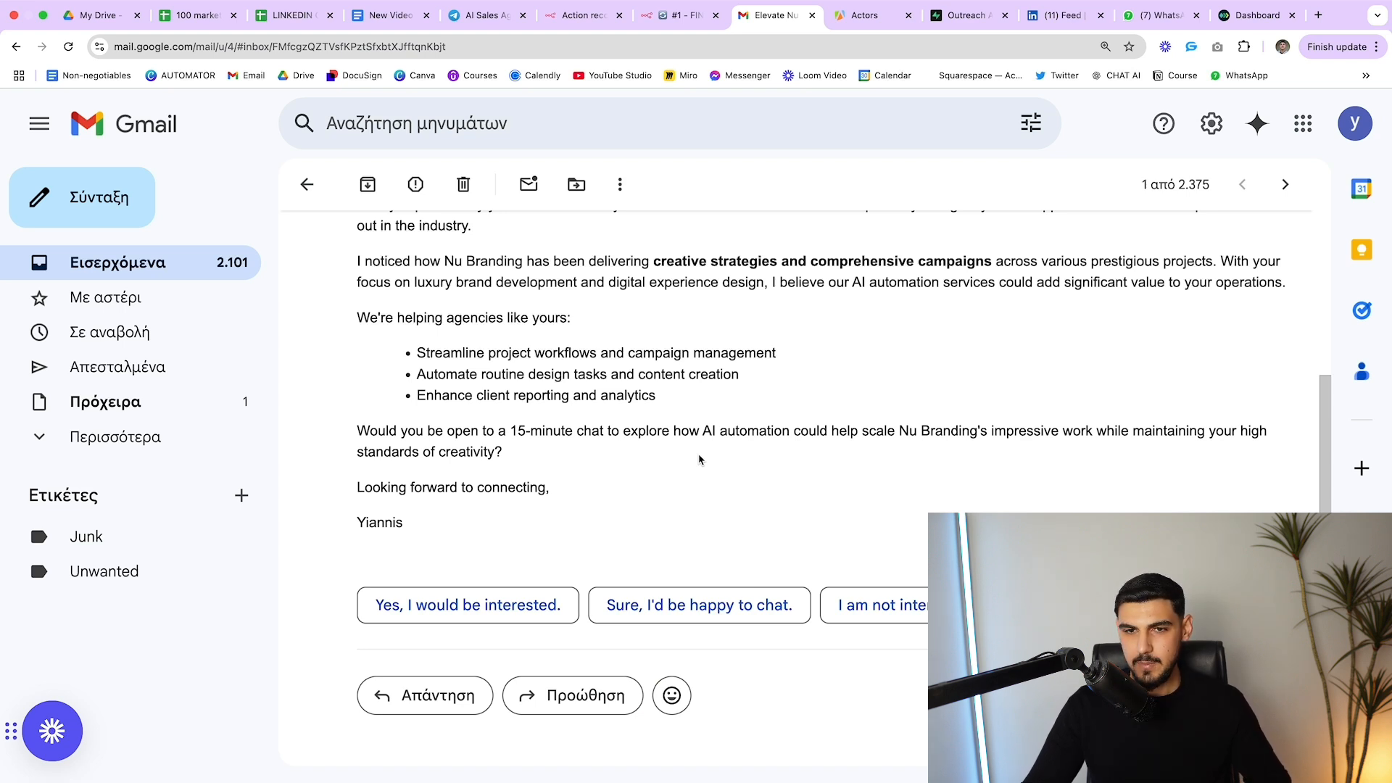
scroll(700, 459, "up", 2)
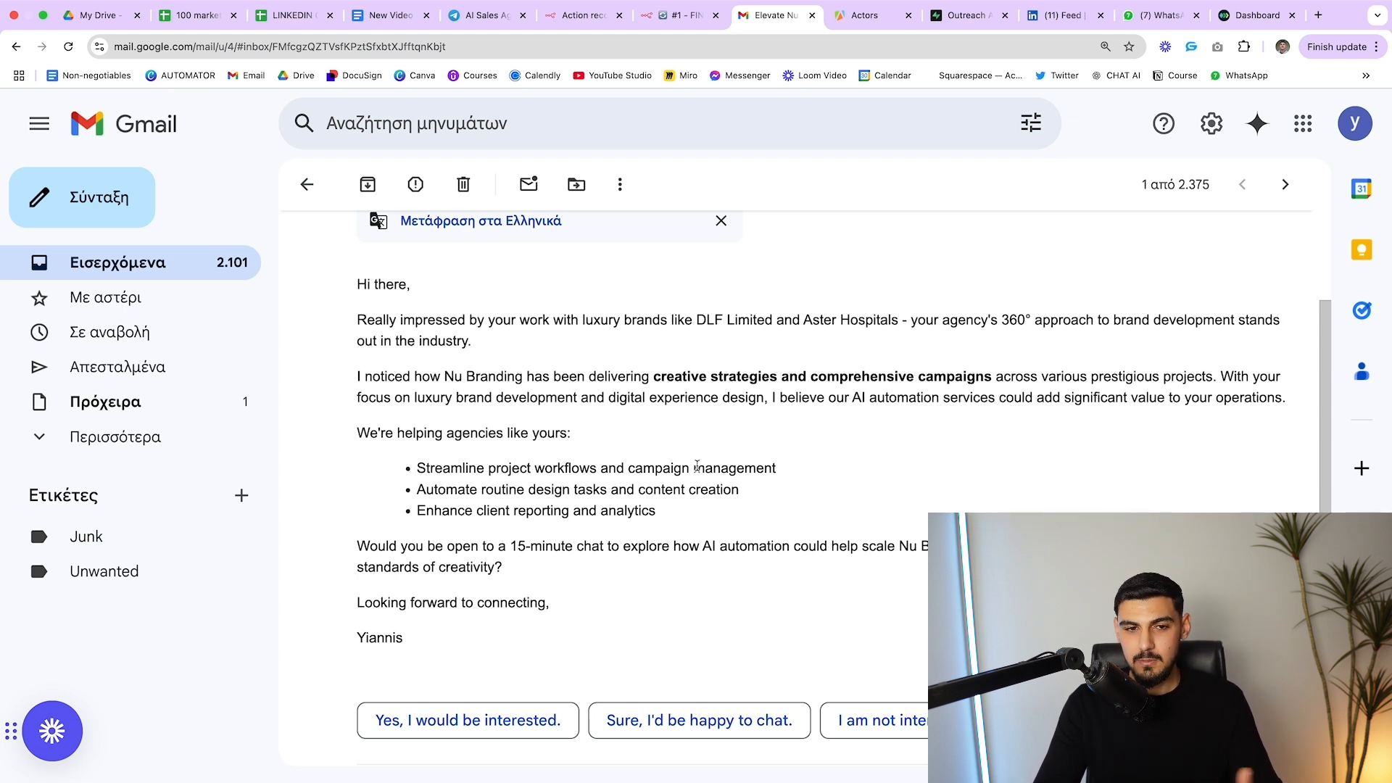
scroll(578, 692, "down", 2)
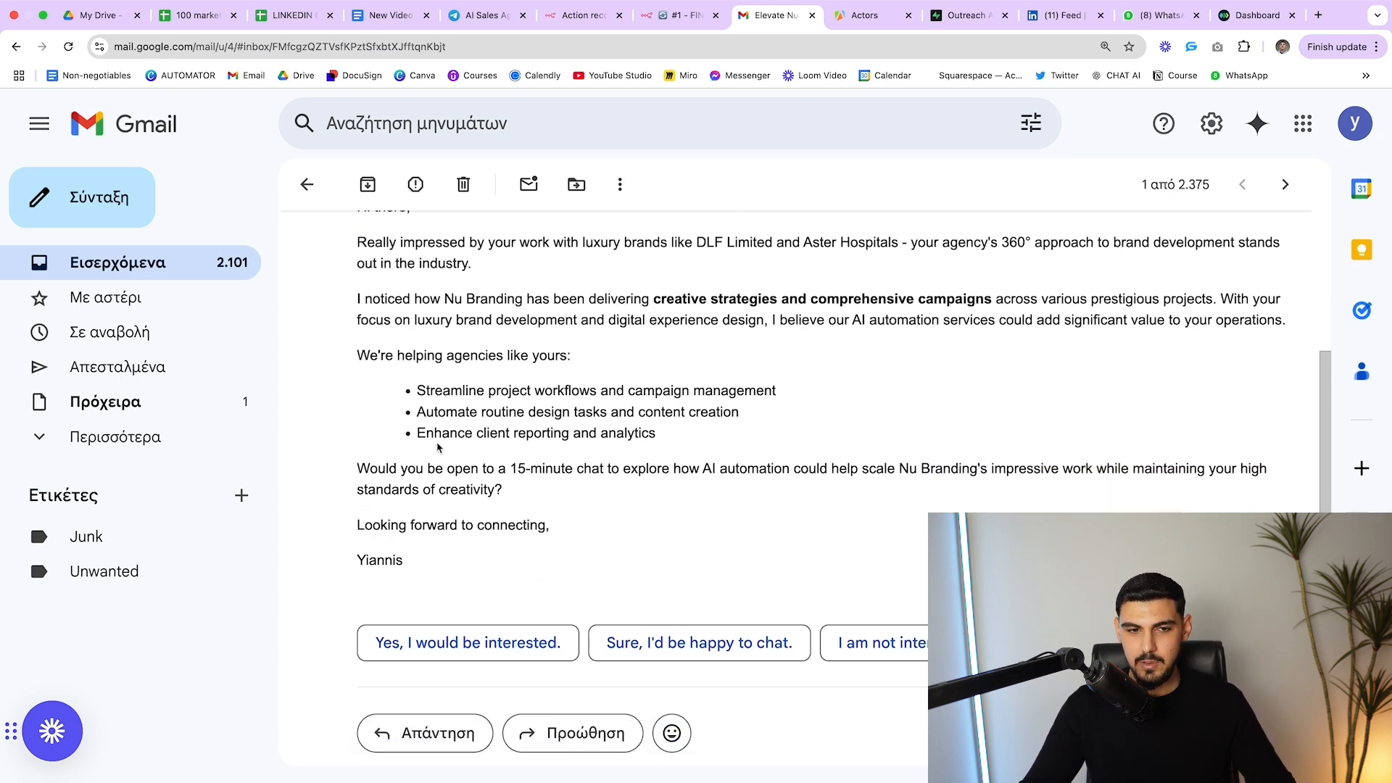
scroll(502, 379, "up", 3)
scroll(498, 399, "down", 4)
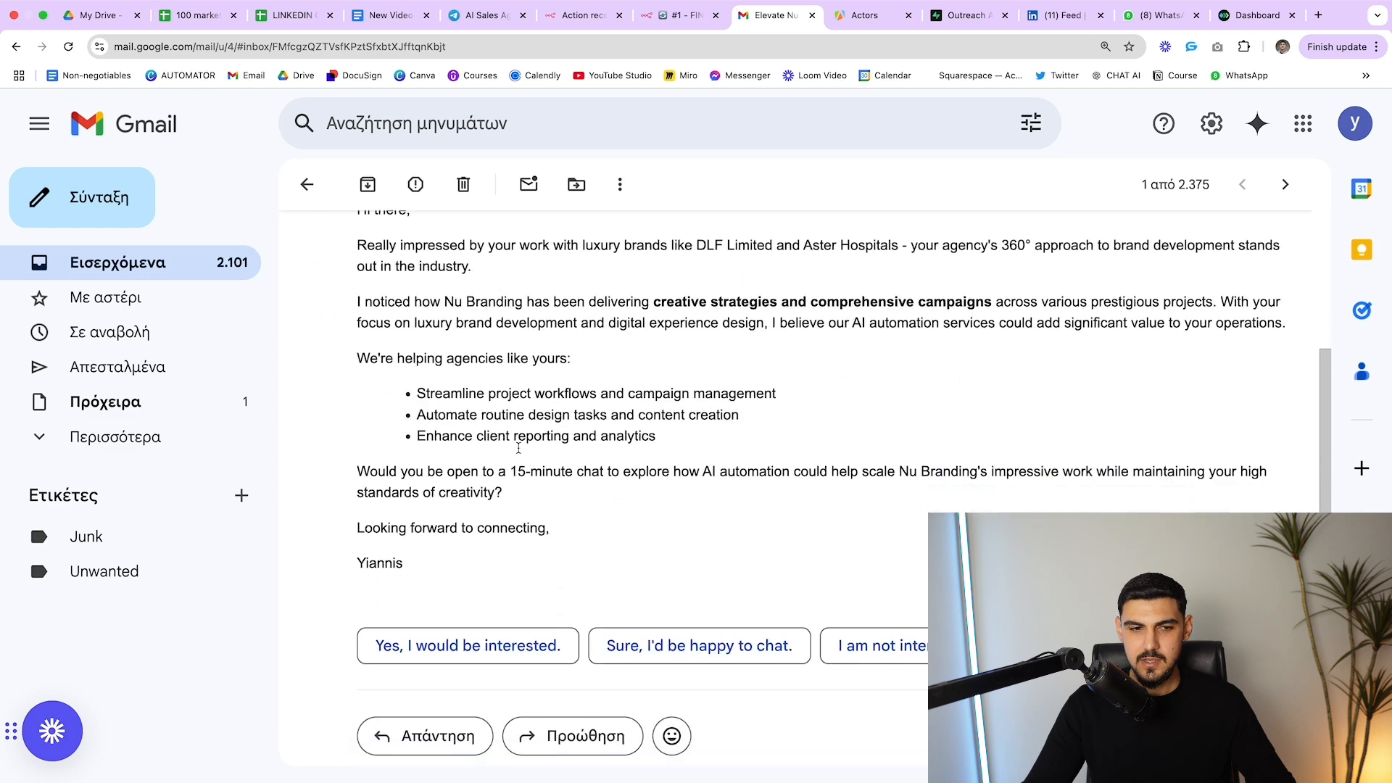
Send the smart reply 'Yes, I would be interested.' and dismiss the sent notice
left_click(493, 564)
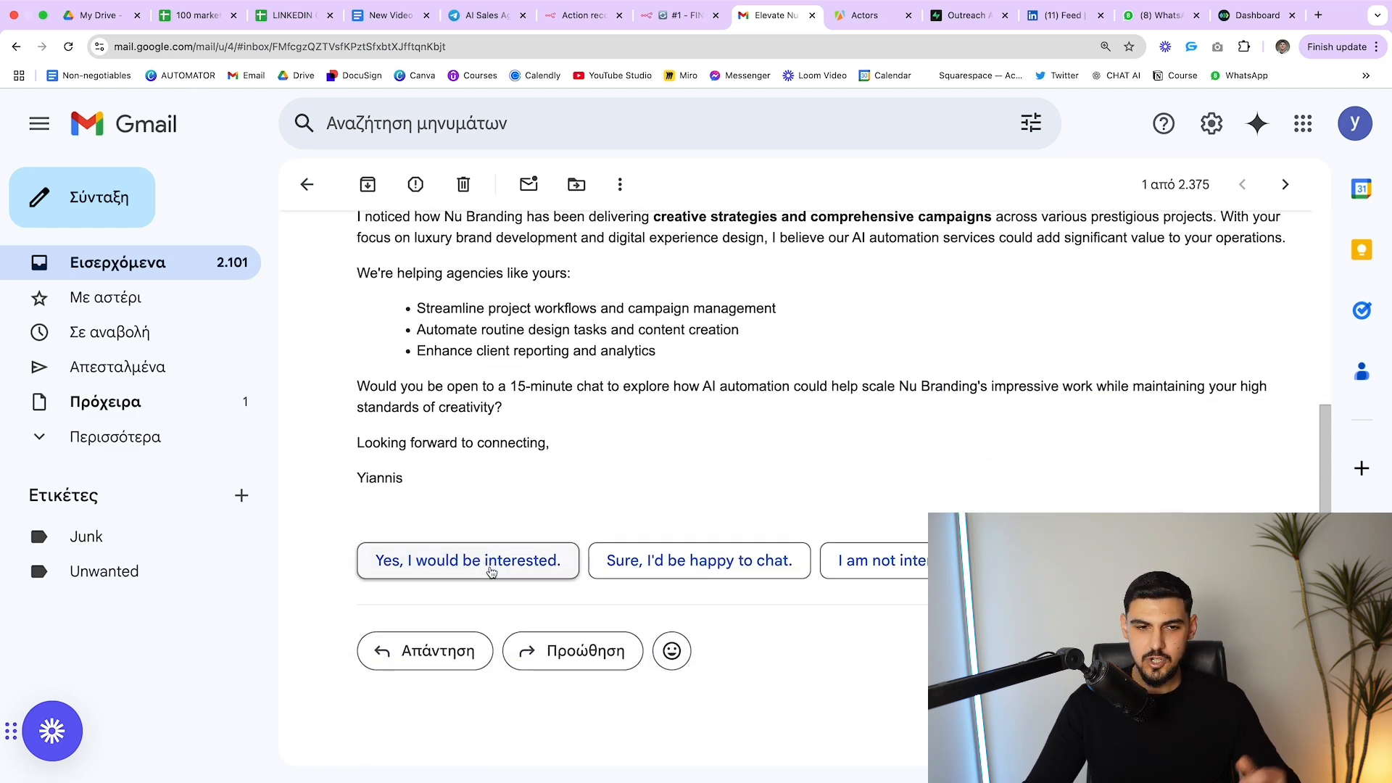
left_click(424, 710)
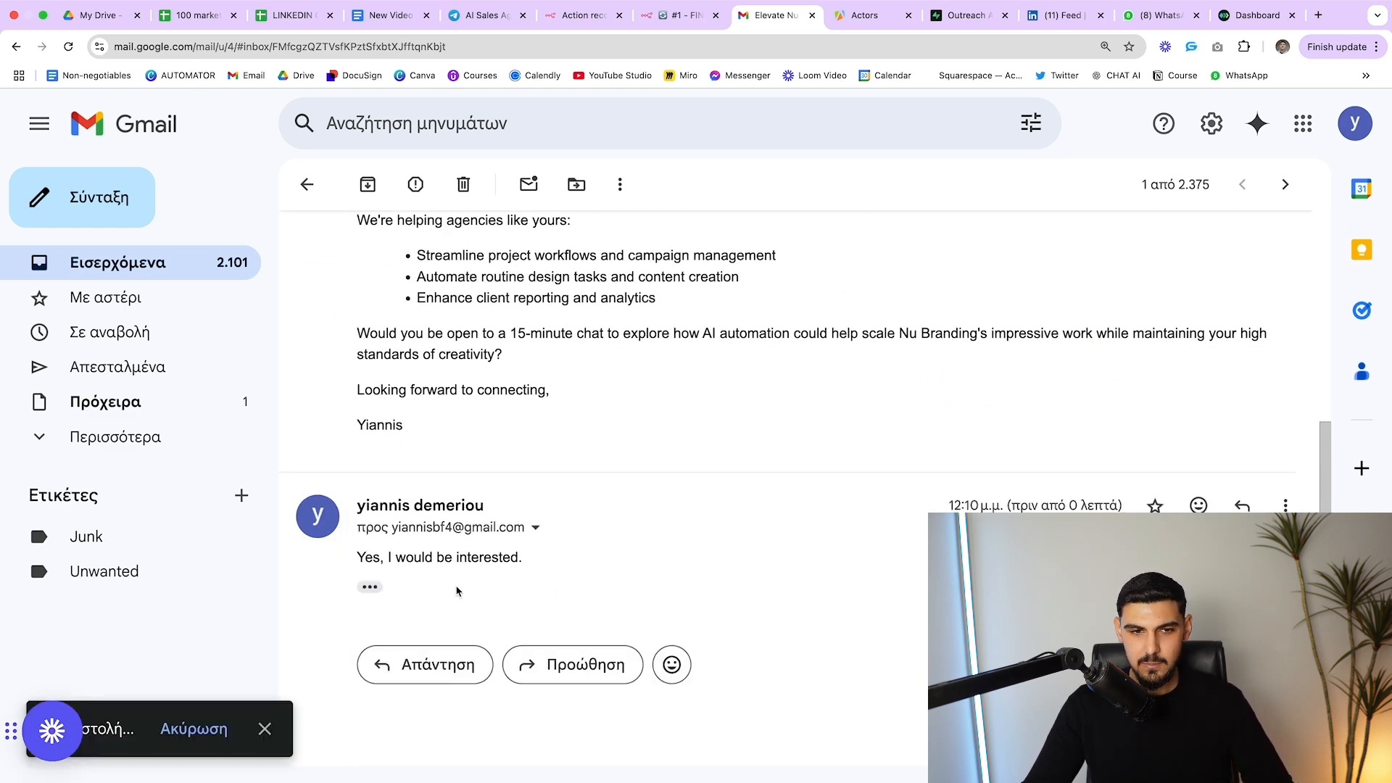
left_click_drag(538, 562, 364, 556)
left_click(643, 346)
left_click_drag(642, 346, 648, 338)
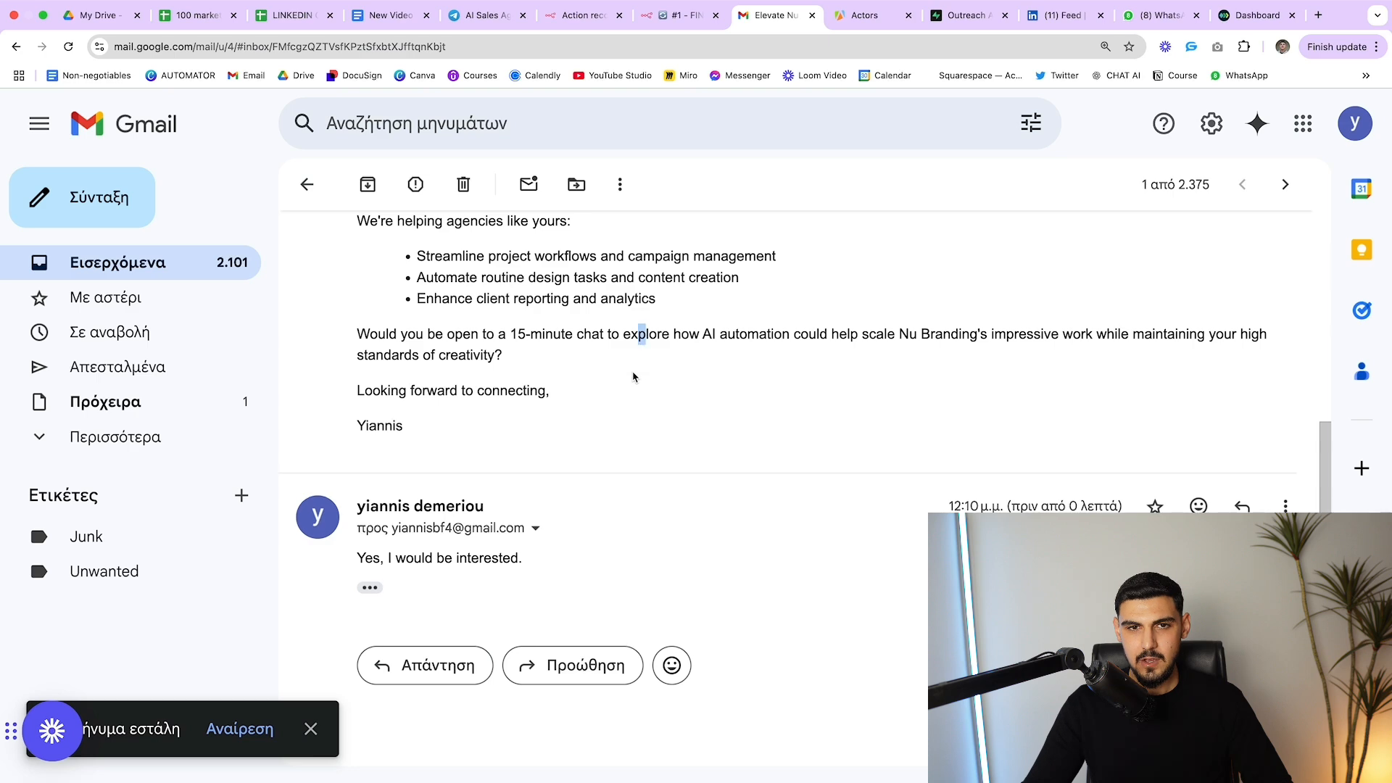
left_click(633, 375)
scroll(633, 373, "up", 4)
scroll(631, 374, "down", 4)
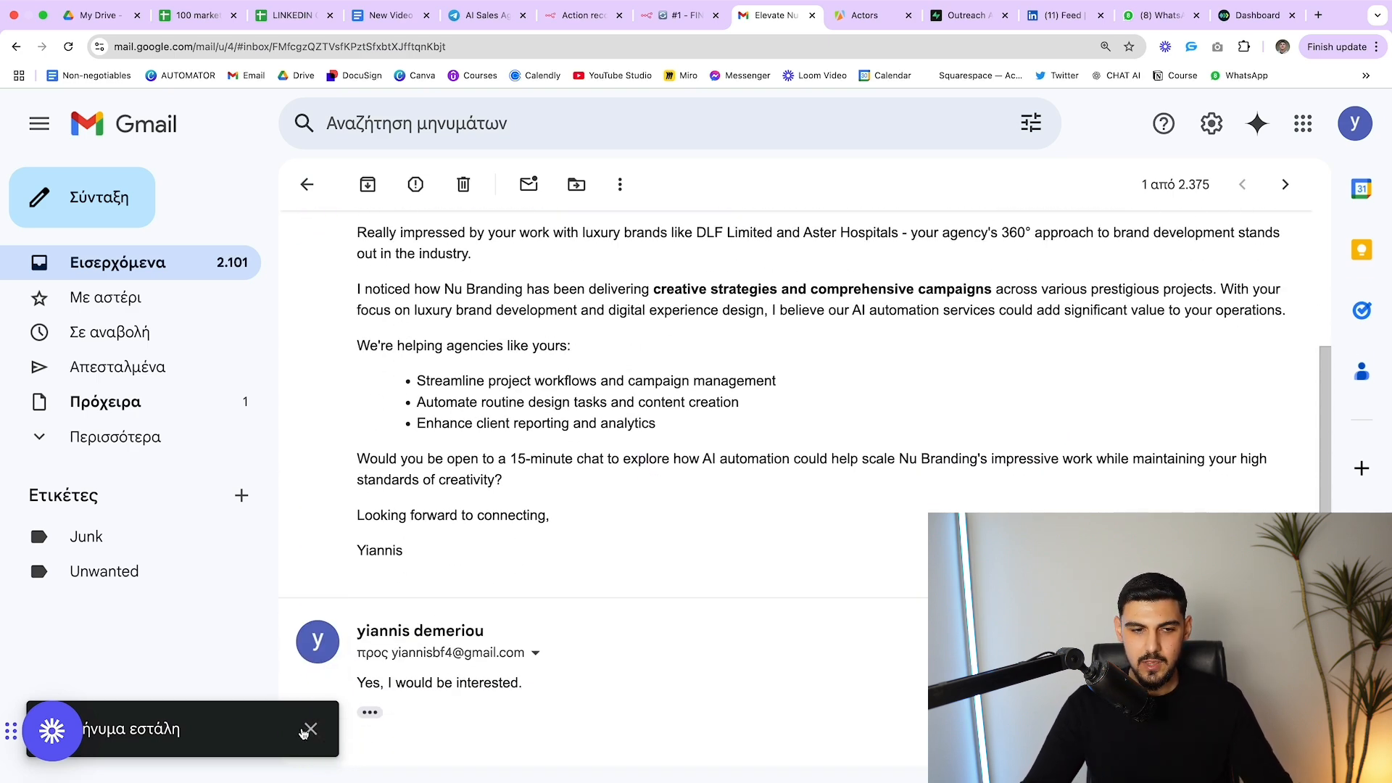
left_click(305, 732)
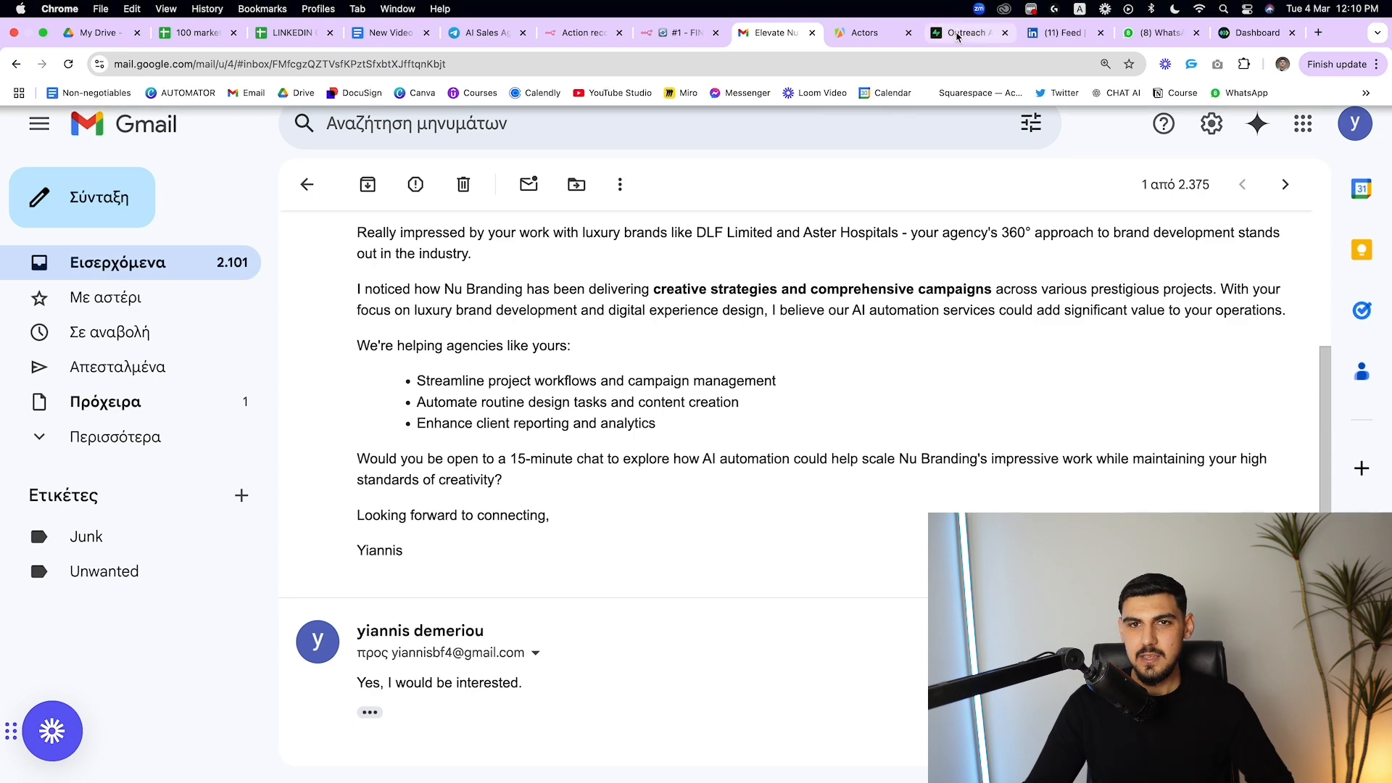
left_click(964, 27)
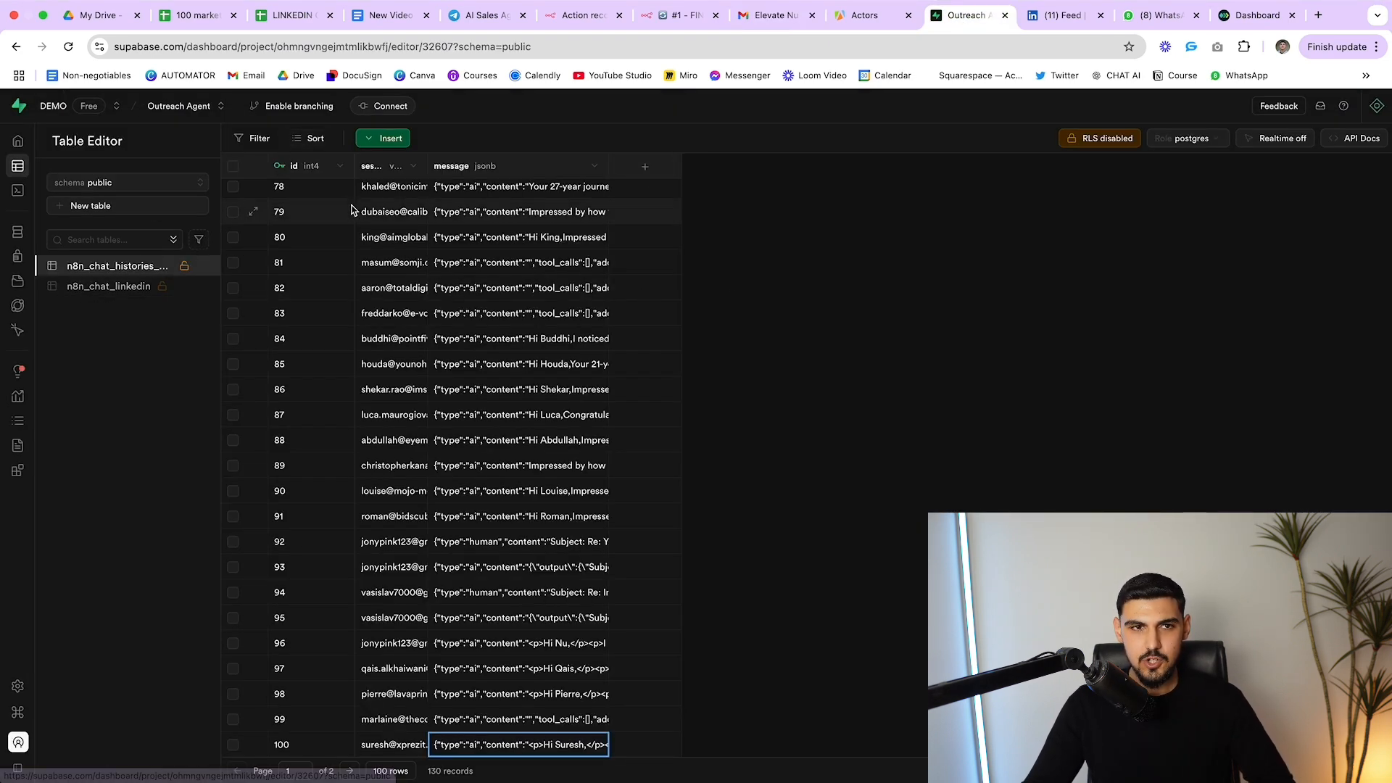
Widen the session_id column and read the stored JSON messages of rows 91 and 92 without editing them
left_click_drag(425, 161, 536, 165)
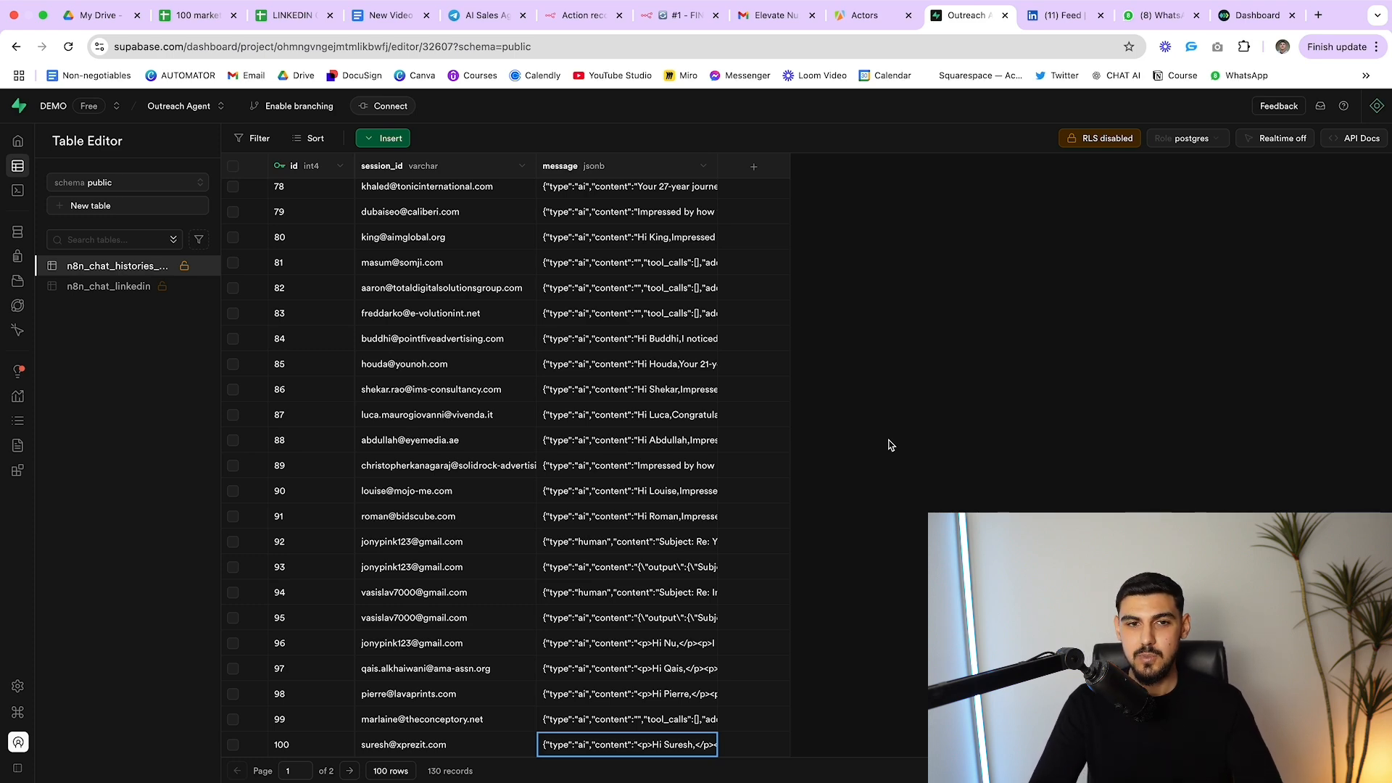
left_click(600, 519)
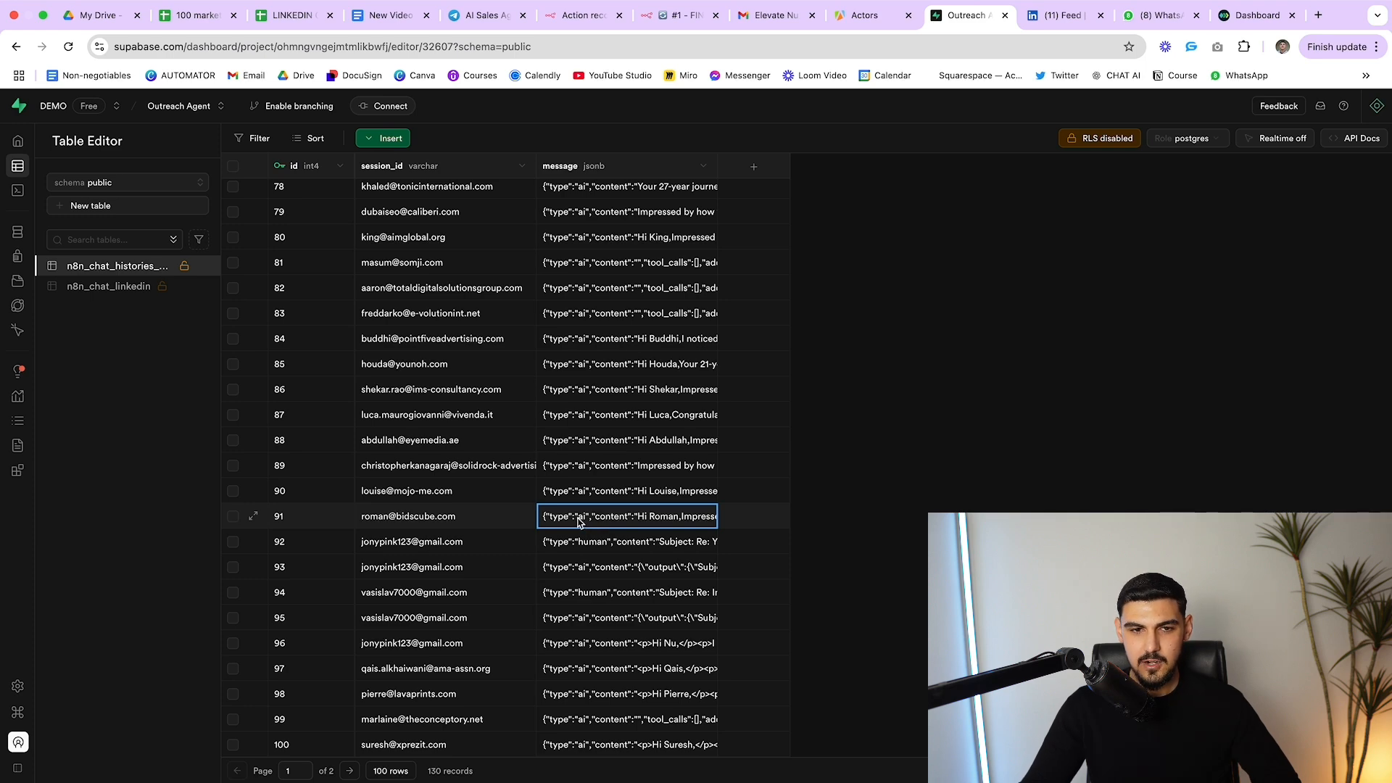
double_click(578, 521)
left_click(648, 484)
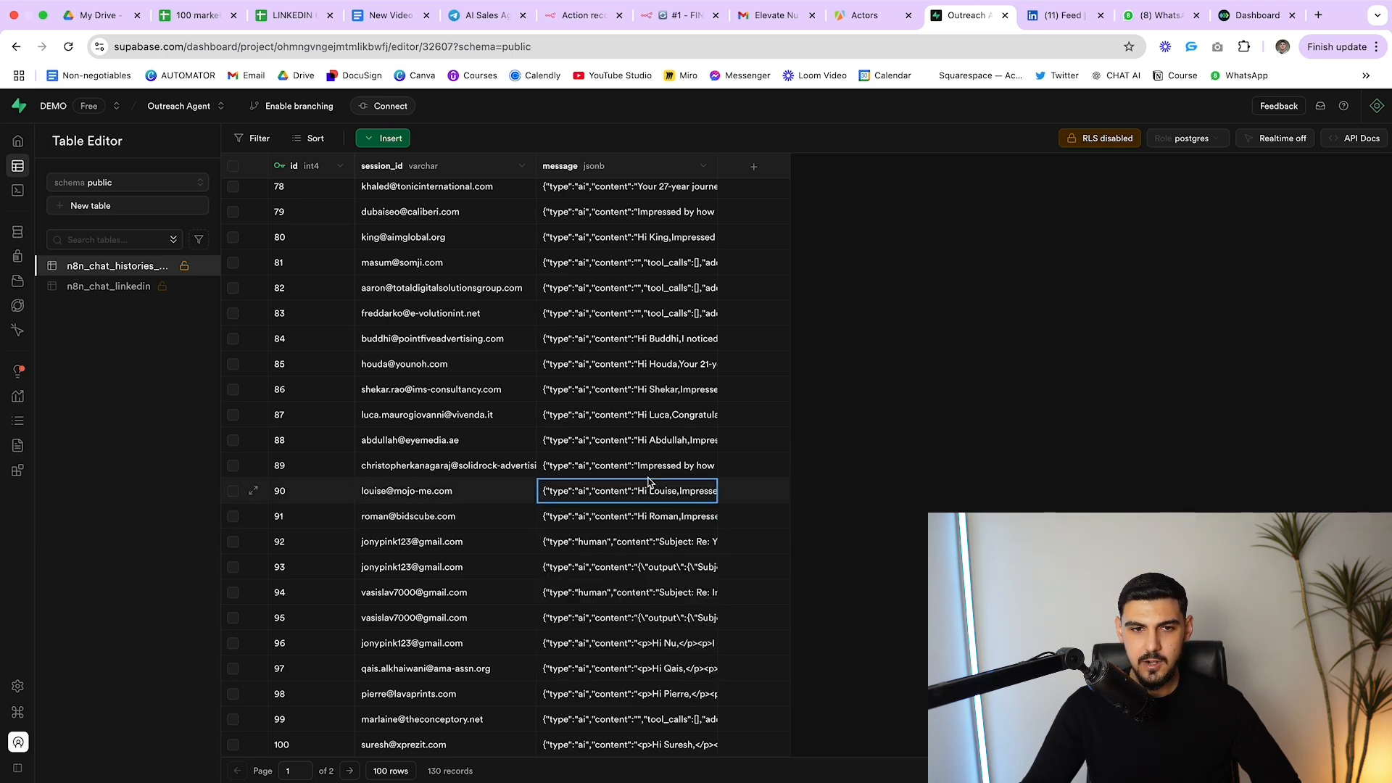
double_click(607, 551)
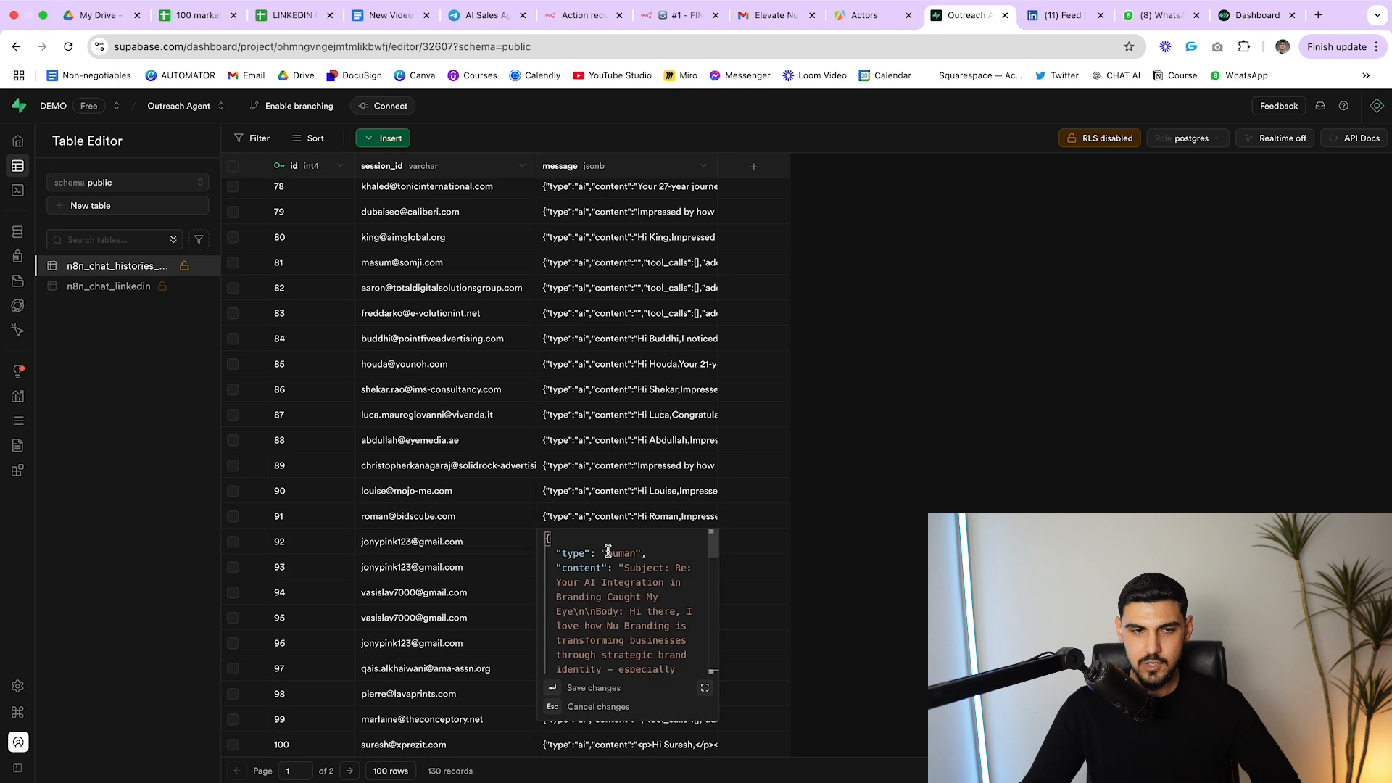
left_click_drag(604, 554, 640, 553)
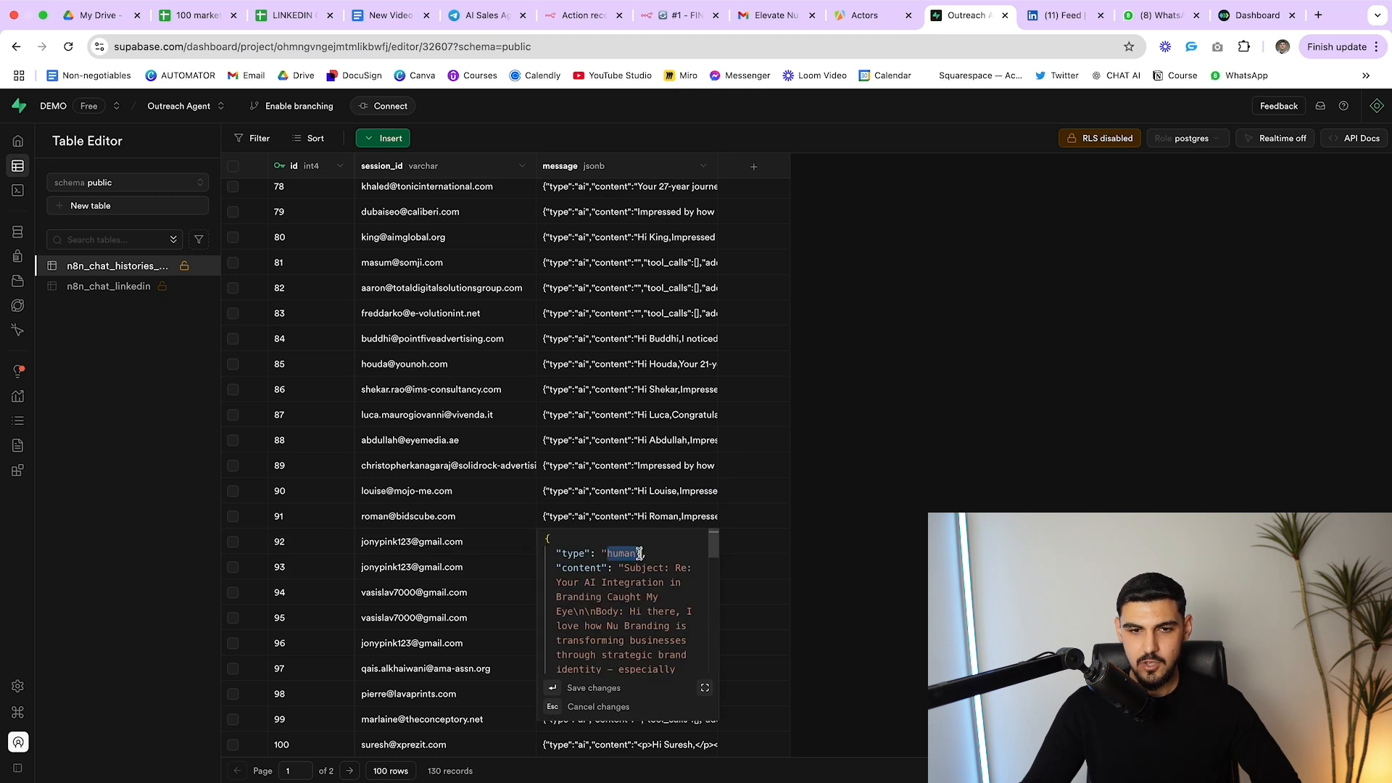
left_click(969, 504)
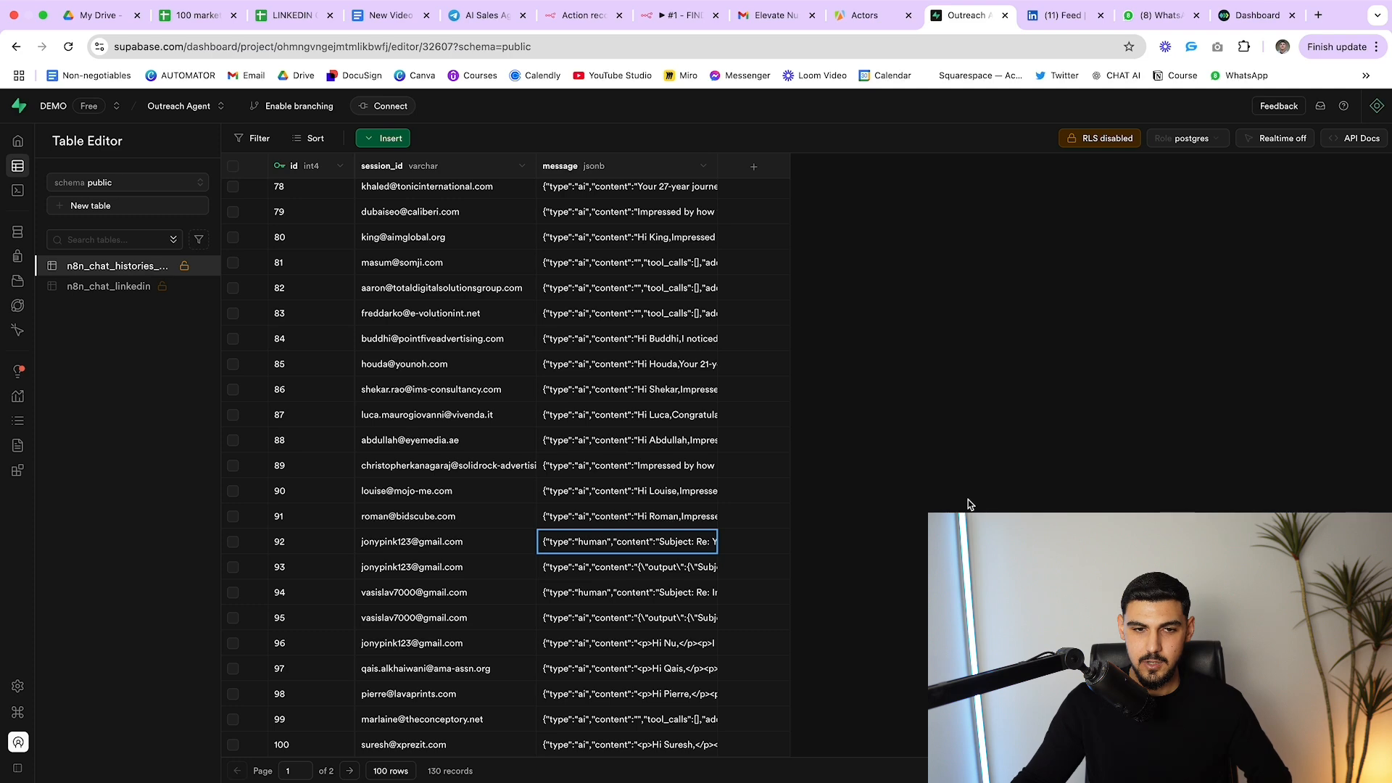
key("ctrl+Tab")
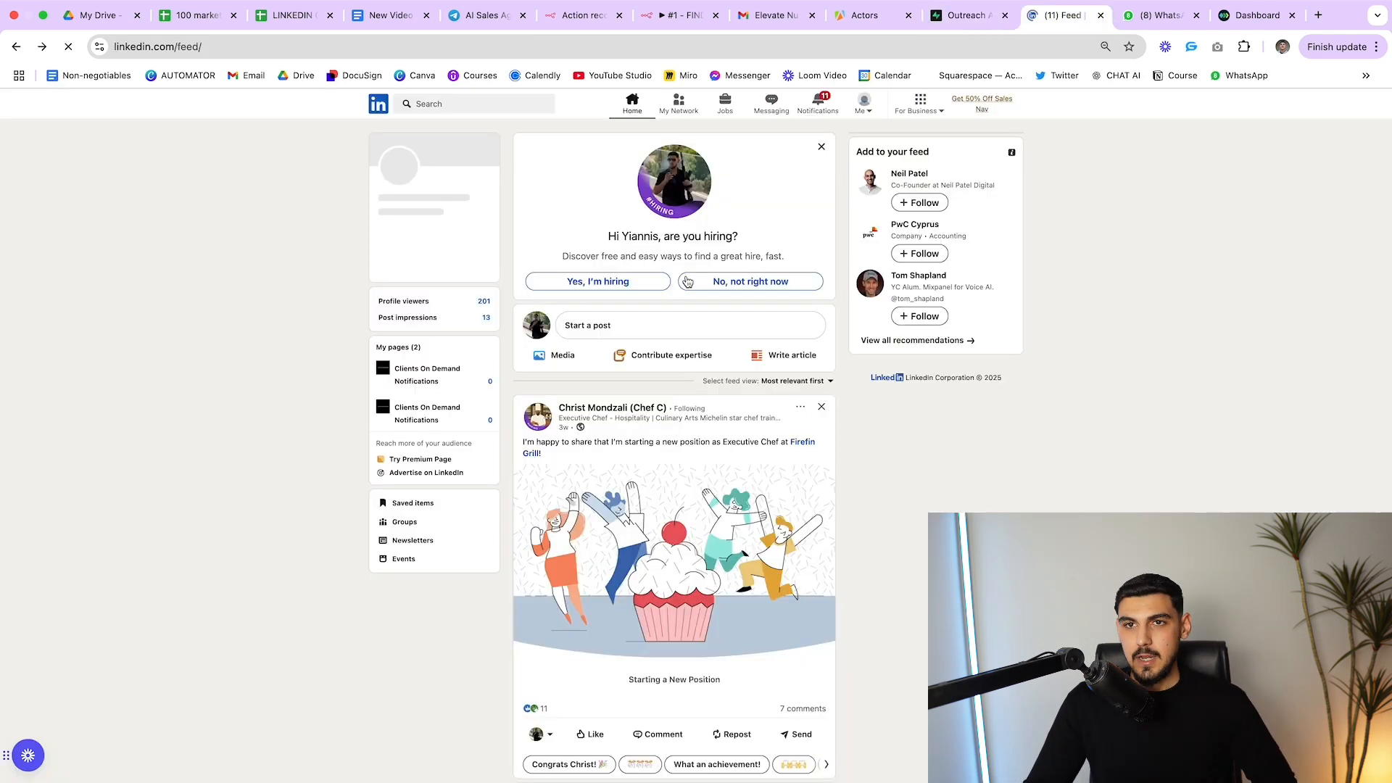
scroll(632, 330, "down", 2)
scroll(631, 331, "up", 3)
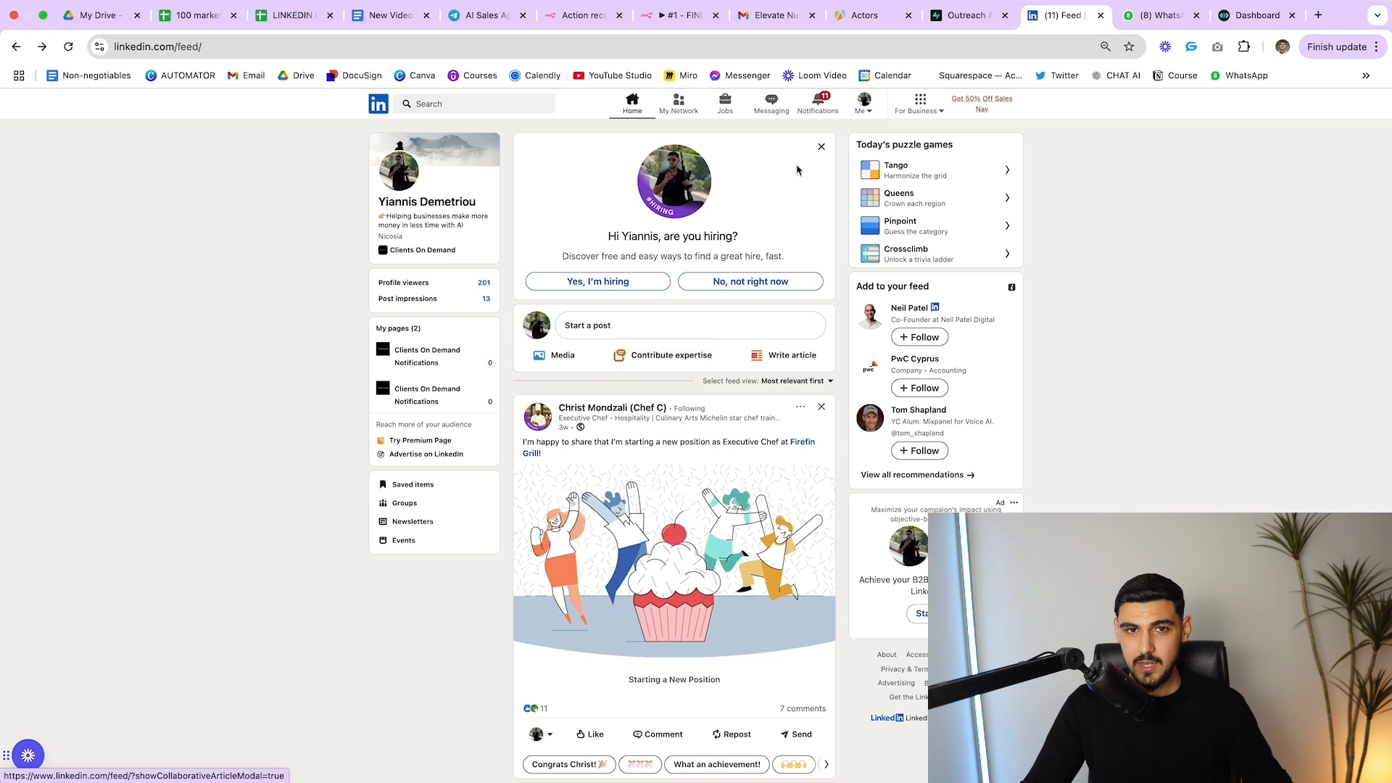
left_click(864, 104)
left_click(1177, 170)
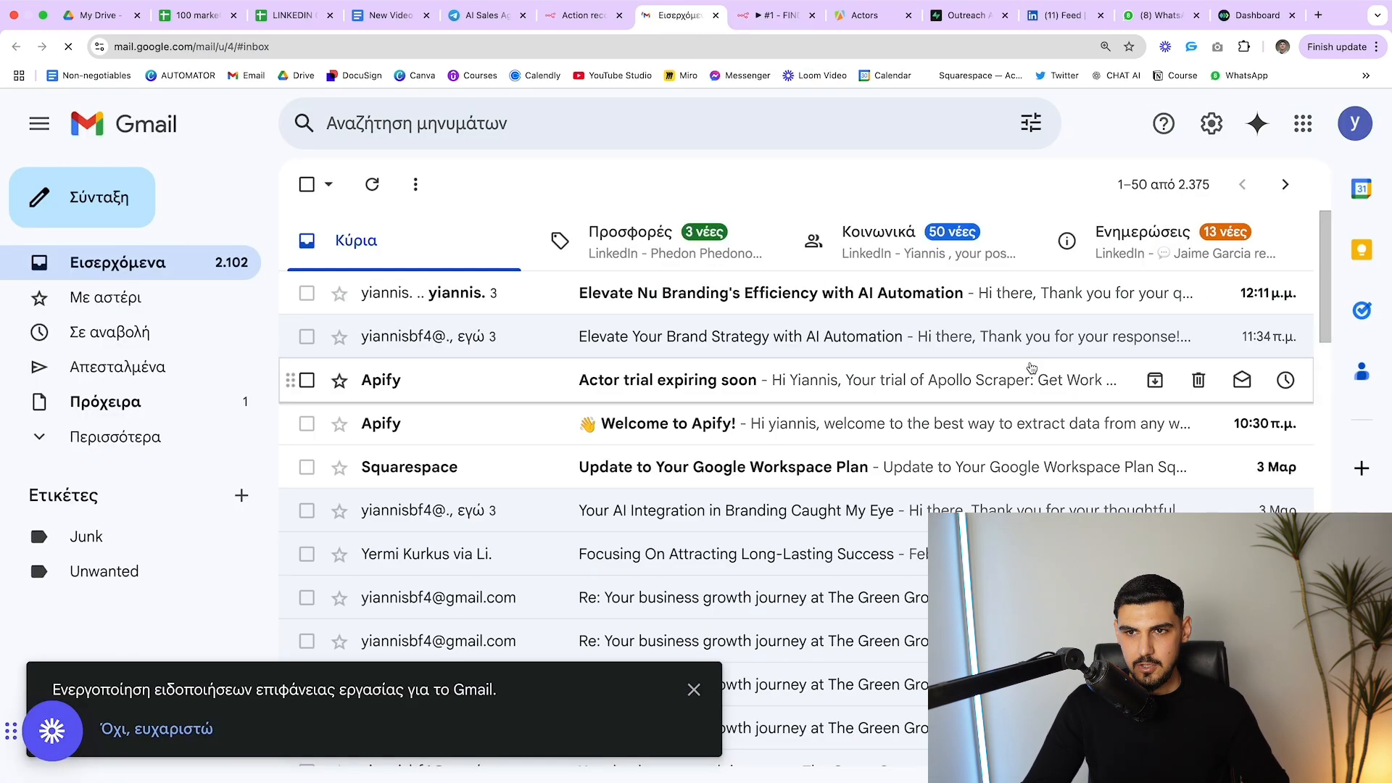
Open the newest Nu Branding email thread and read through the AI-written reply
left_click(779, 305)
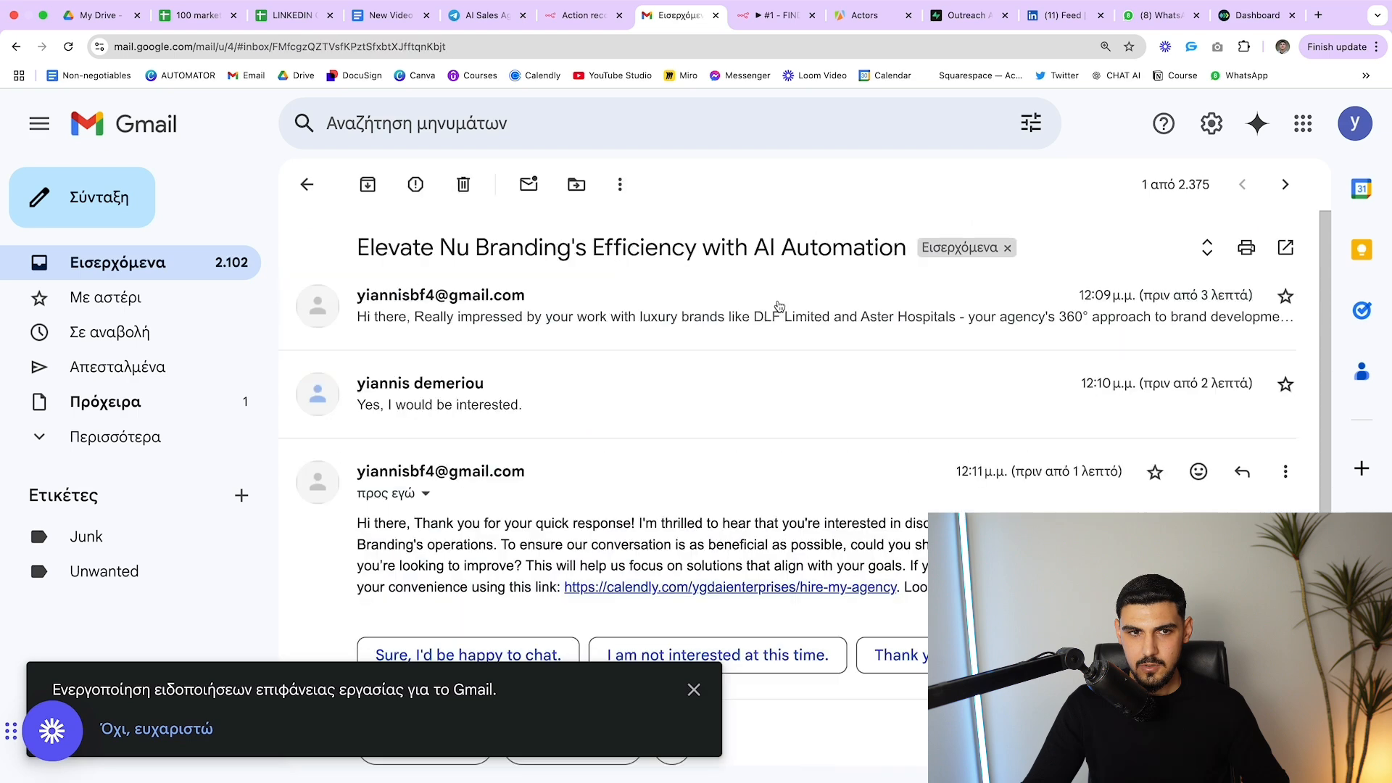
scroll(653, 435, "down", 2)
left_click_drag(357, 444, 515, 429)
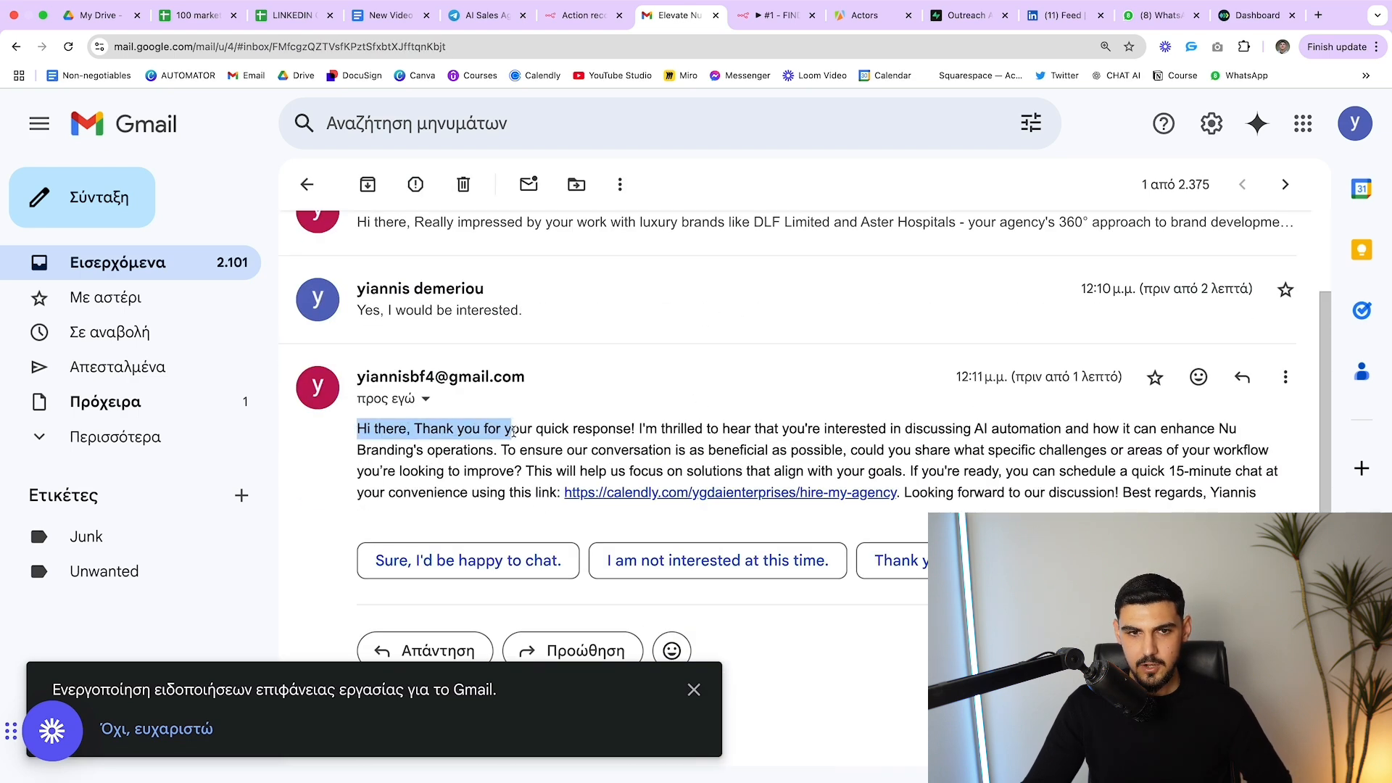
left_click(520, 431)
left_click_drag(629, 429, 747, 431)
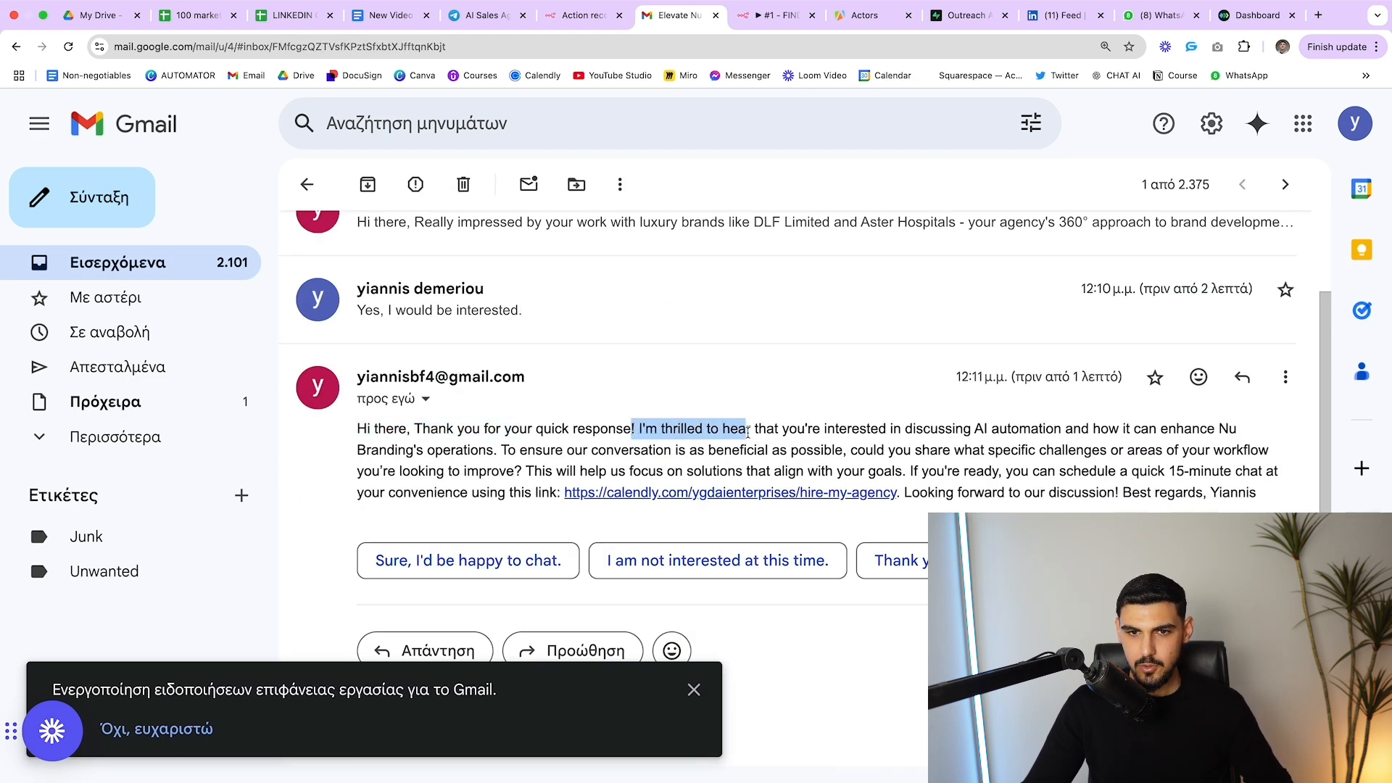
left_click(747, 431)
scroll(987, 437, "up", 1)
left_click_drag(971, 439, 1090, 440)
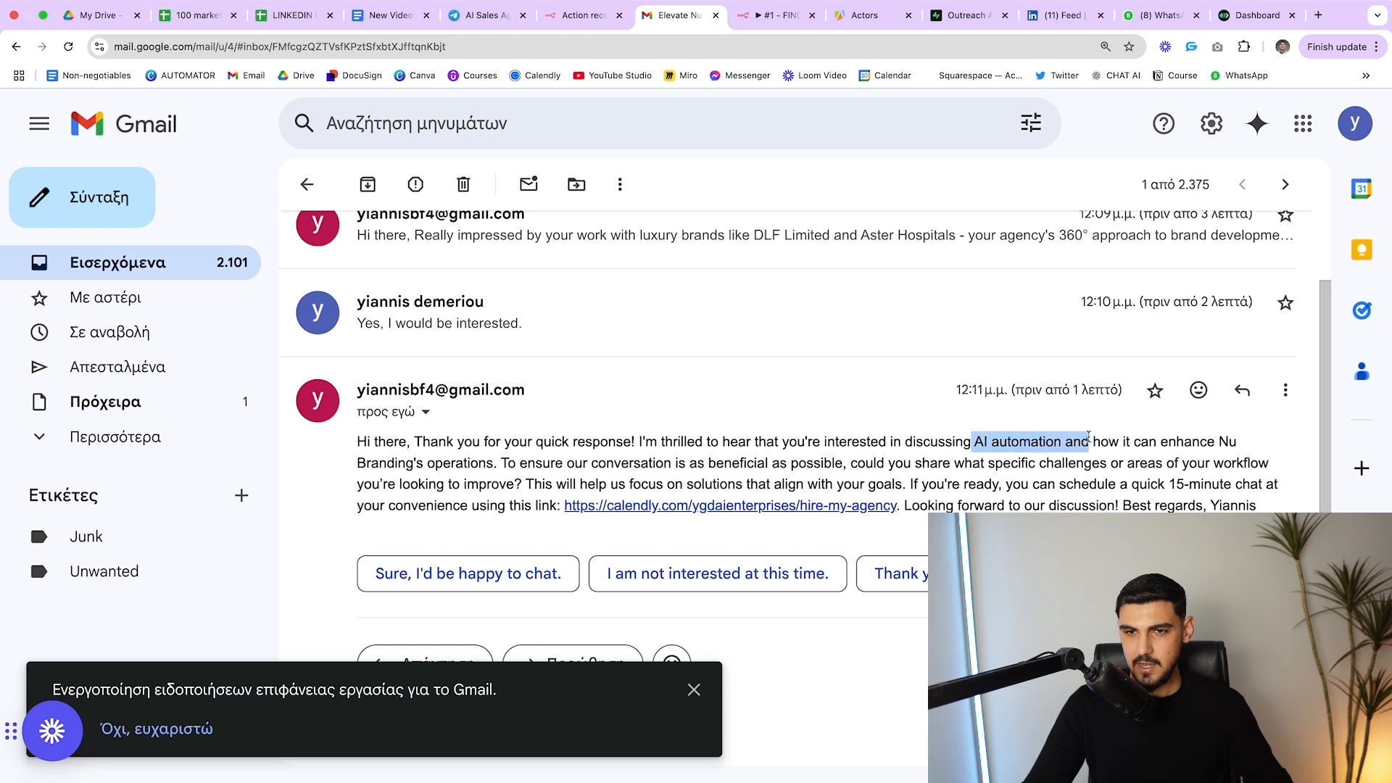
left_click(1059, 439)
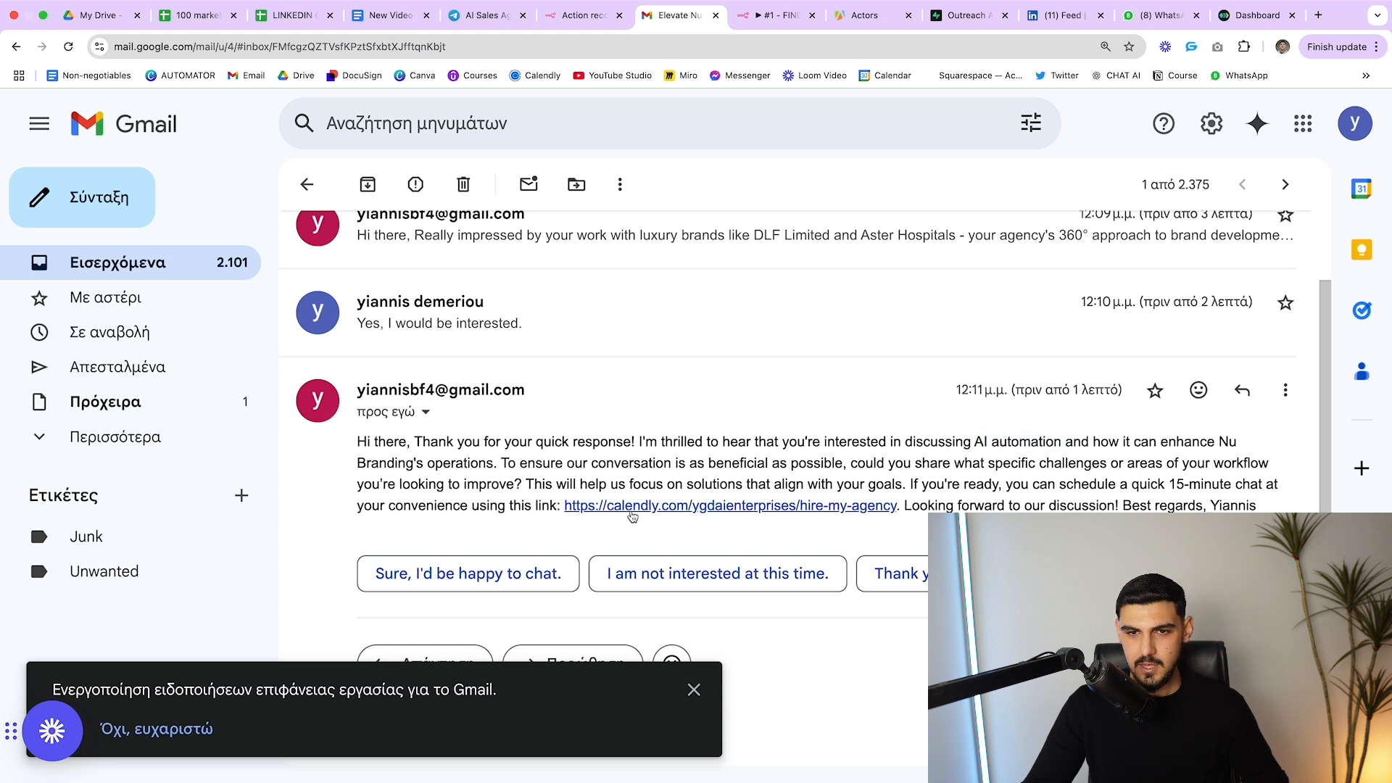
Follow the reply's Calendly link, view March 4 availability, and return to the Gmail thread
left_click(745, 512)
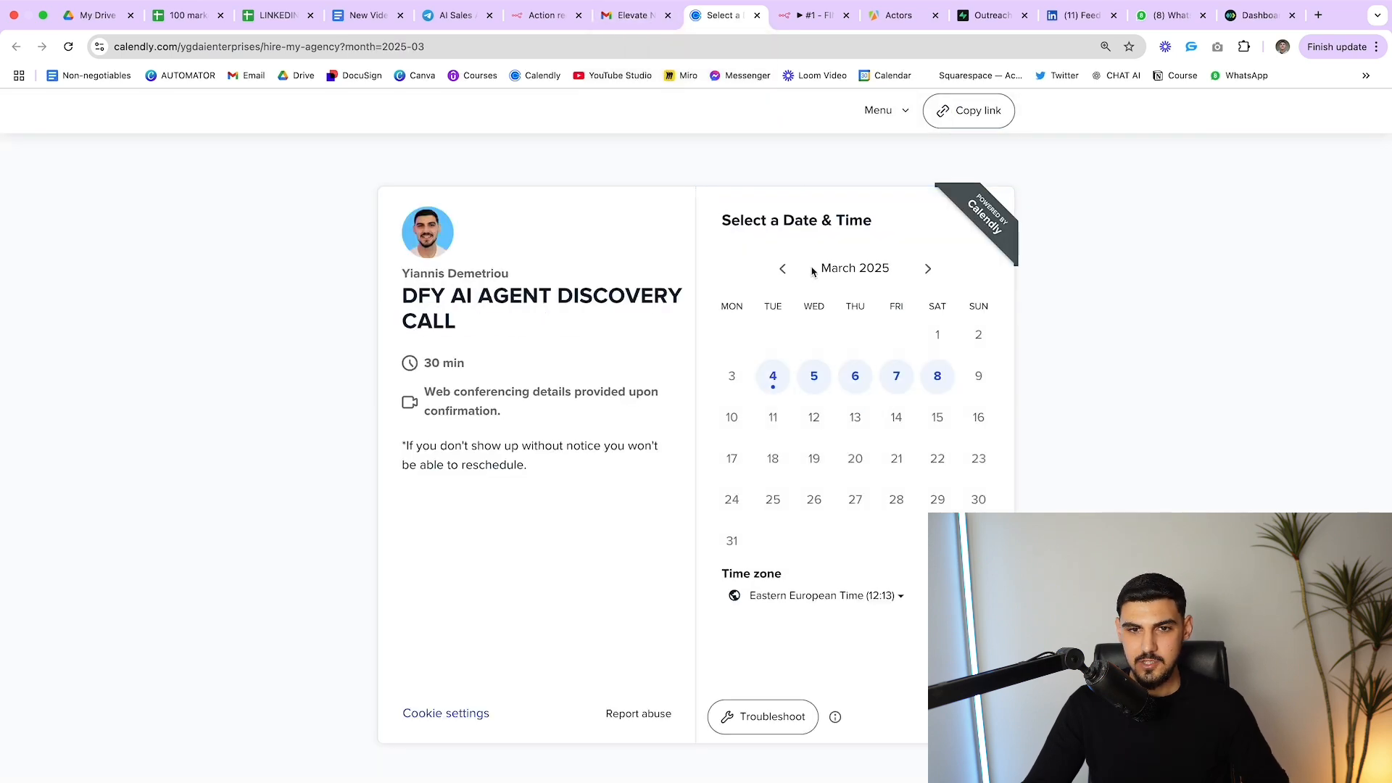
left_click(772, 375)
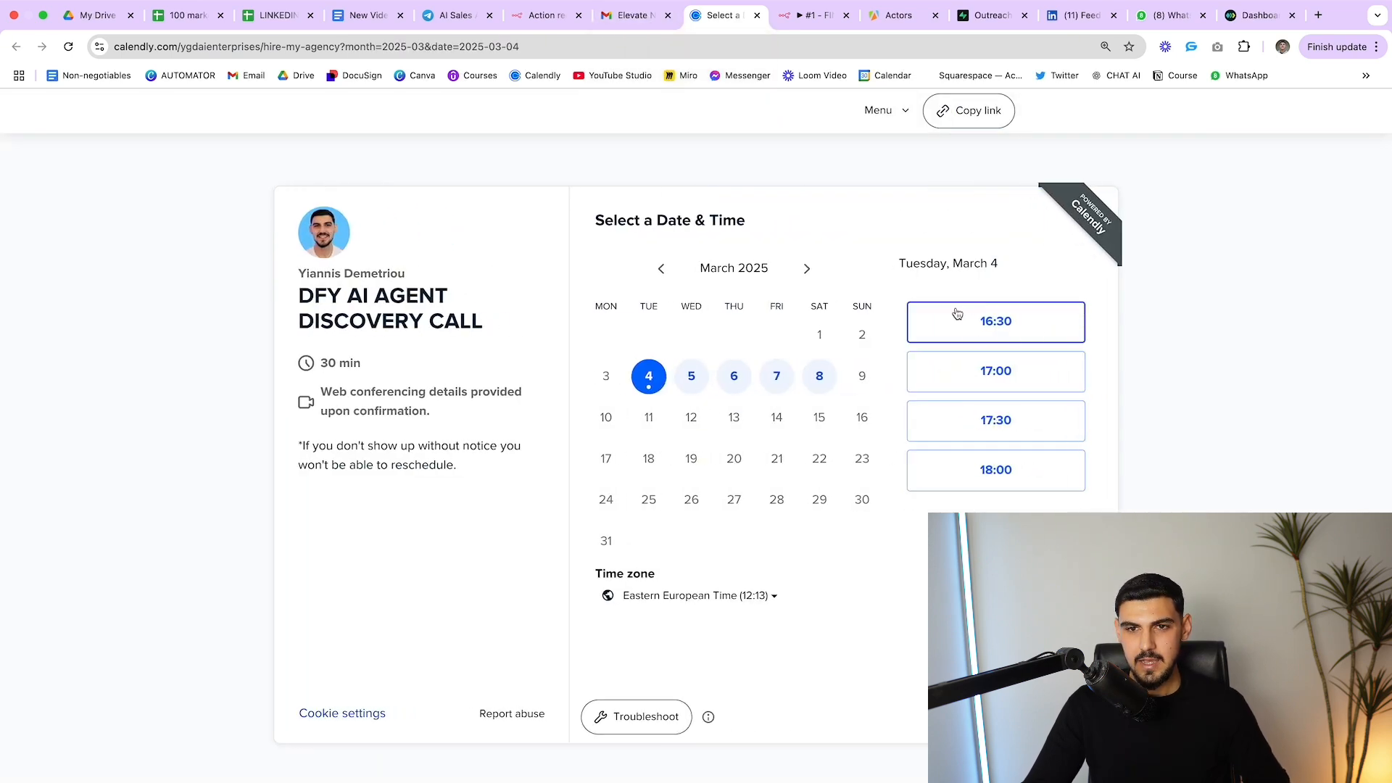
left_click(622, 16)
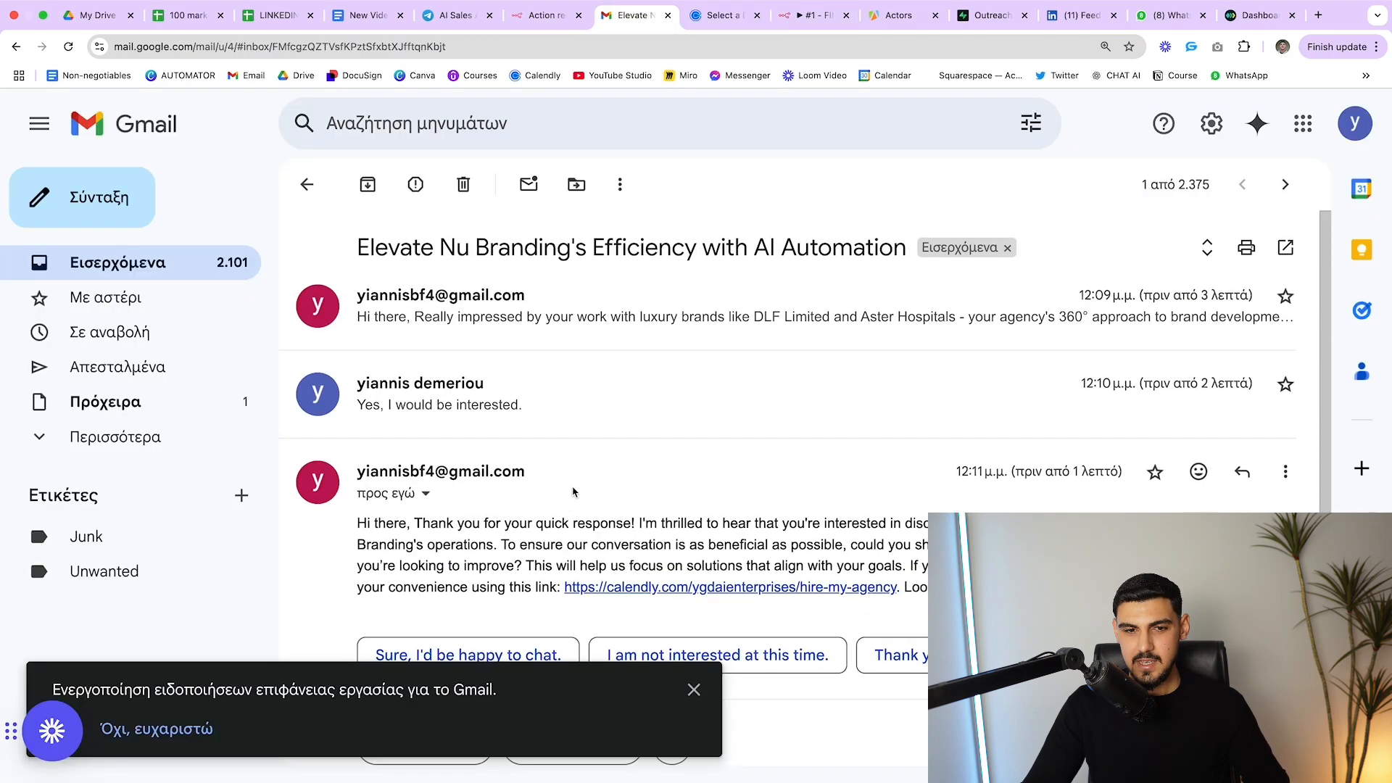
left_click(687, 686)
scroll(676, 505, "up", 1)
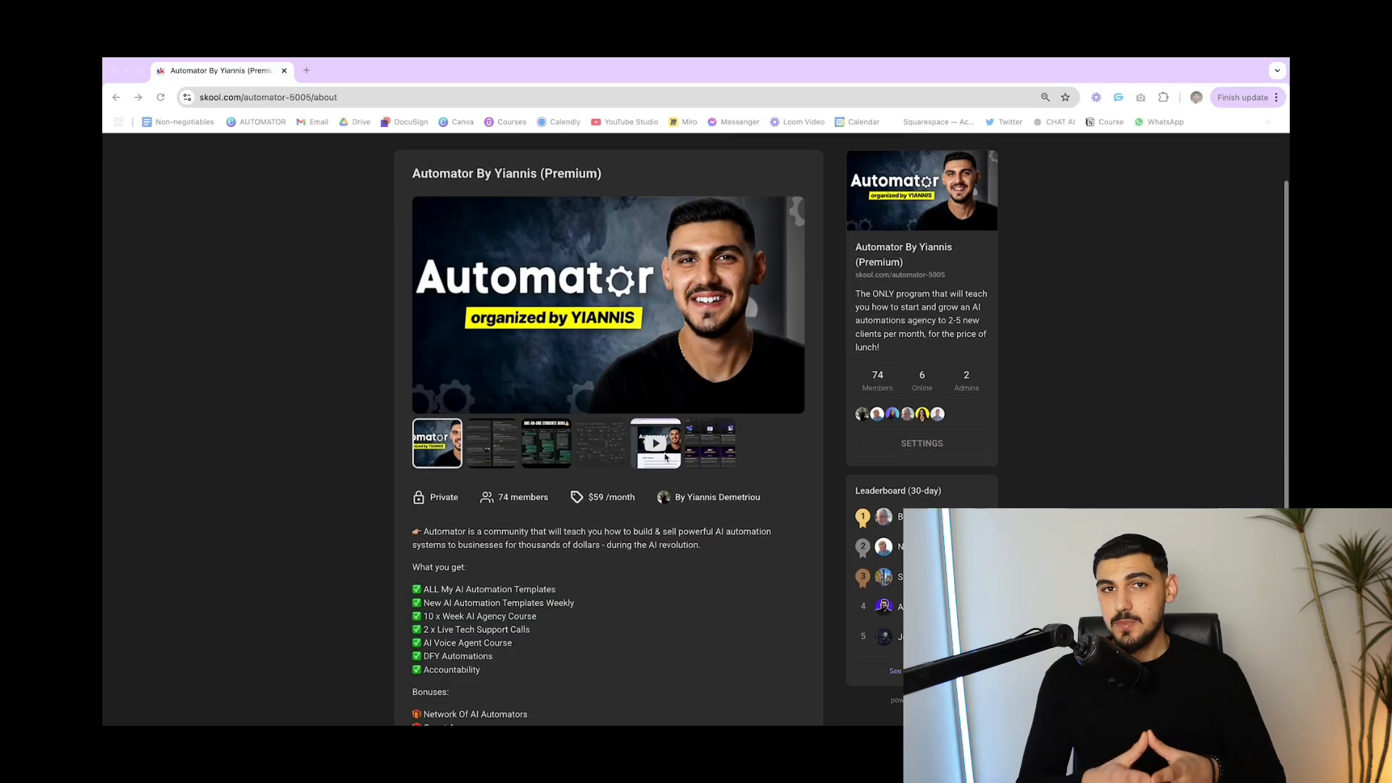
scroll(662, 456, "down", 2)
Browse the Skool About page gallery, including the student wins, diagram and course-card images
scroll(490, 498, "up", 3)
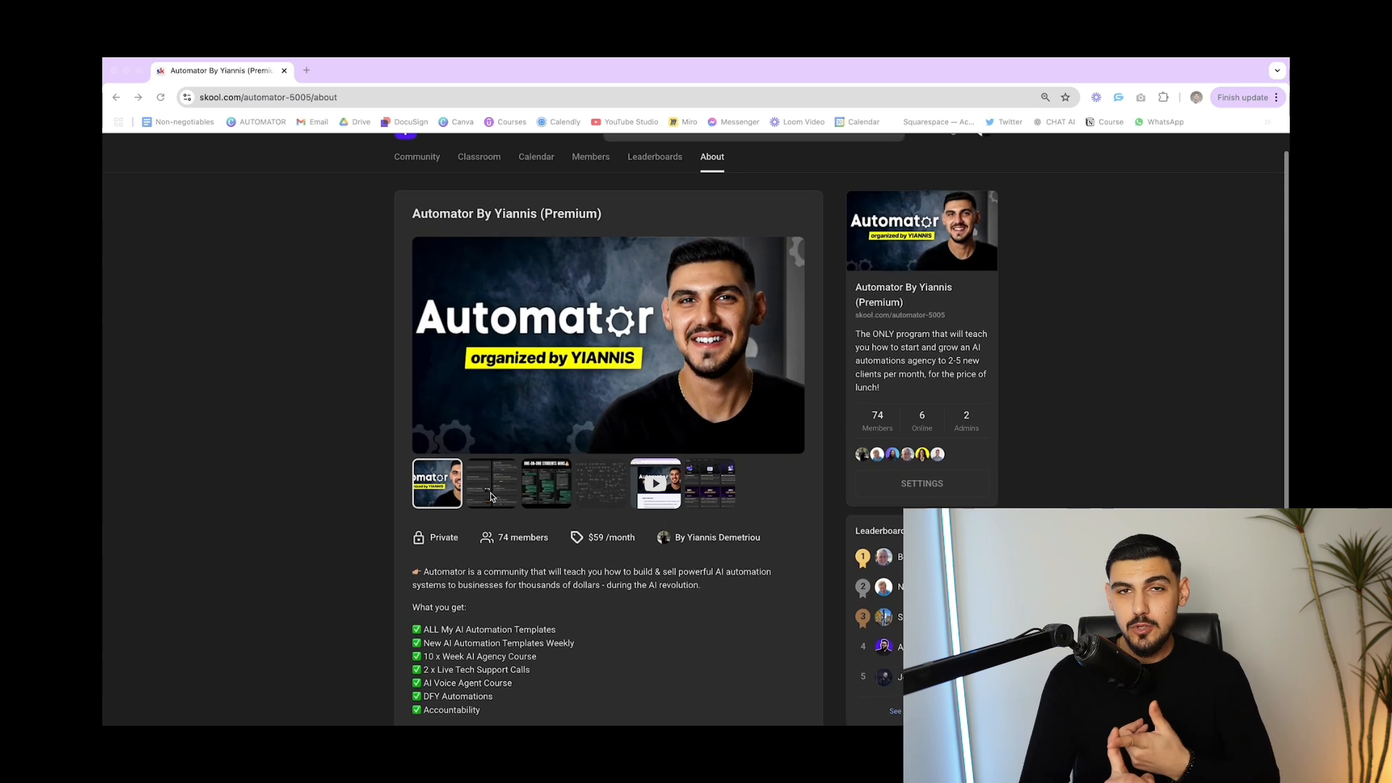
left_click(490, 497)
left_click(548, 498)
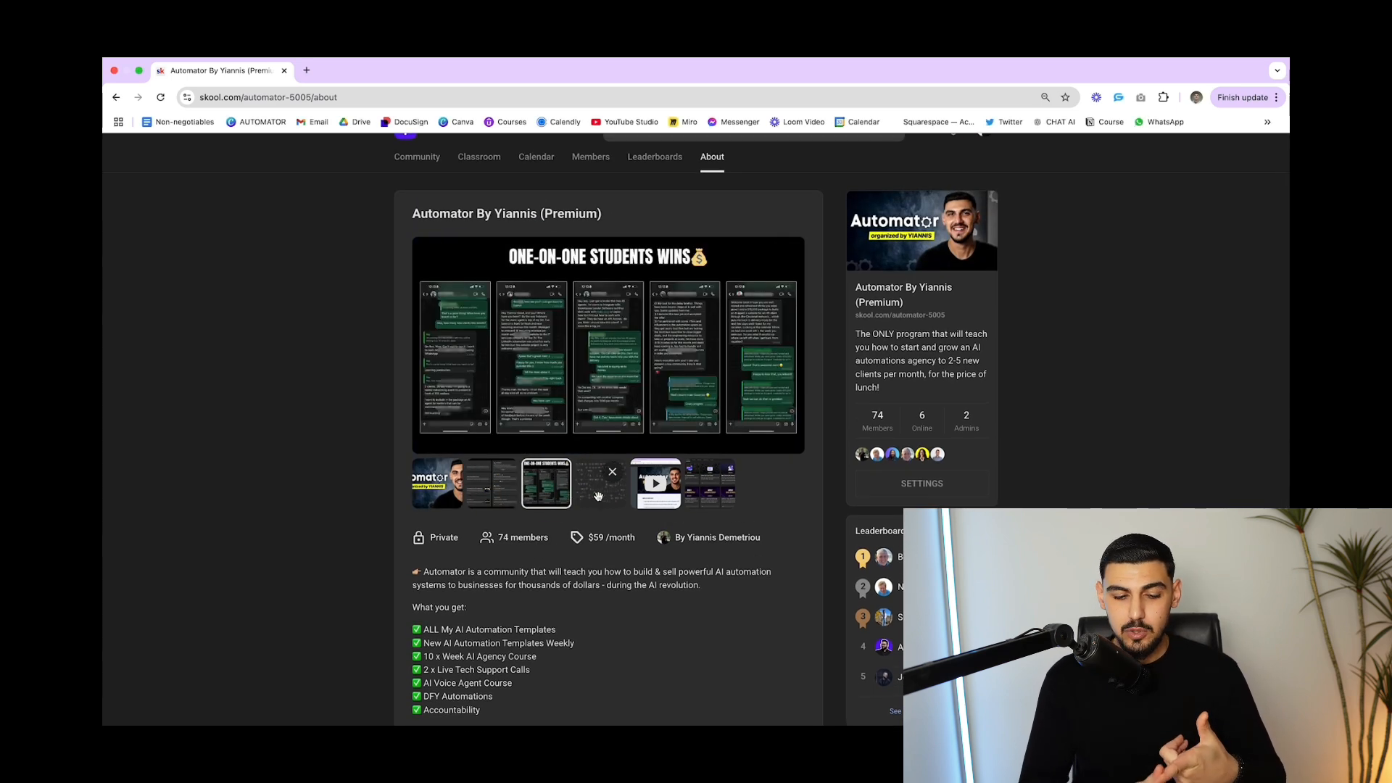
left_click(598, 496)
left_click(719, 496)
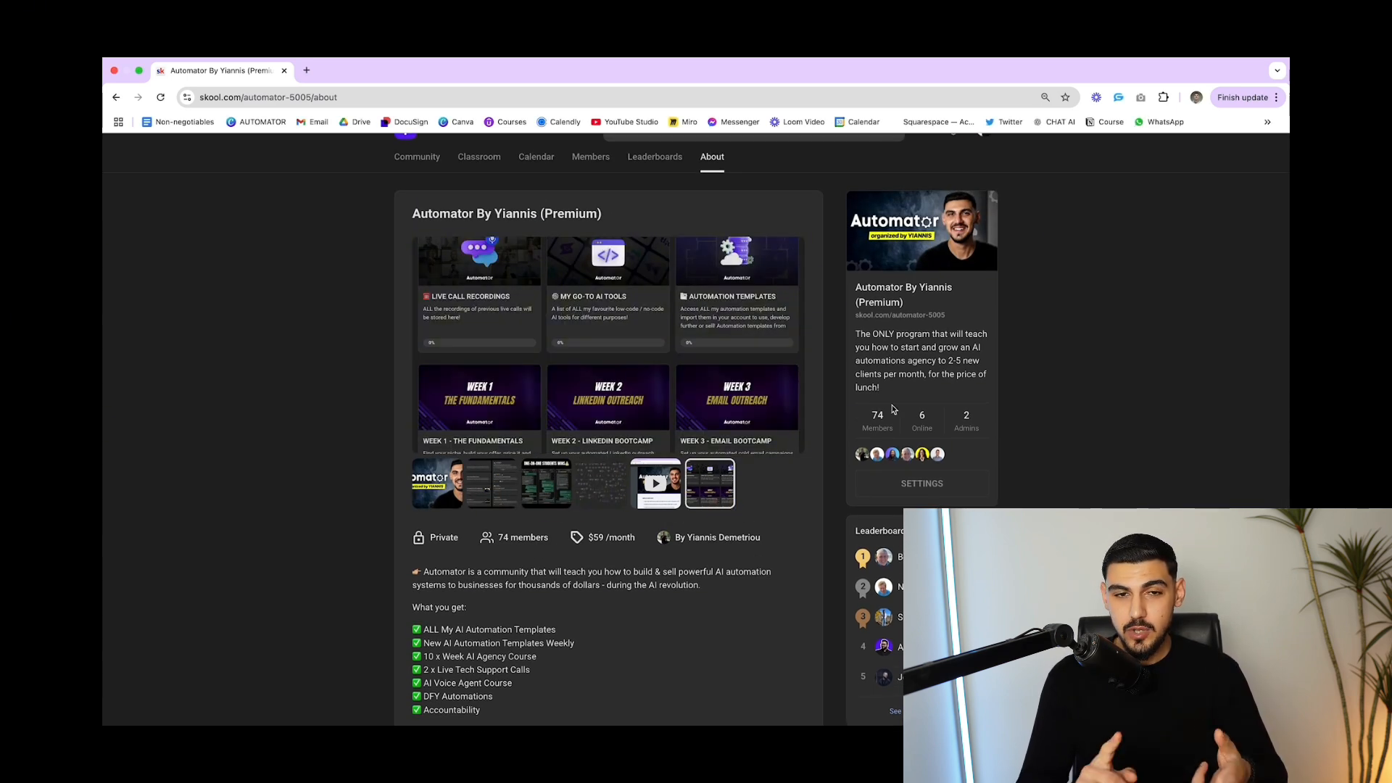
Go to the Skool community feed and scroll through its posts
left_click(417, 157)
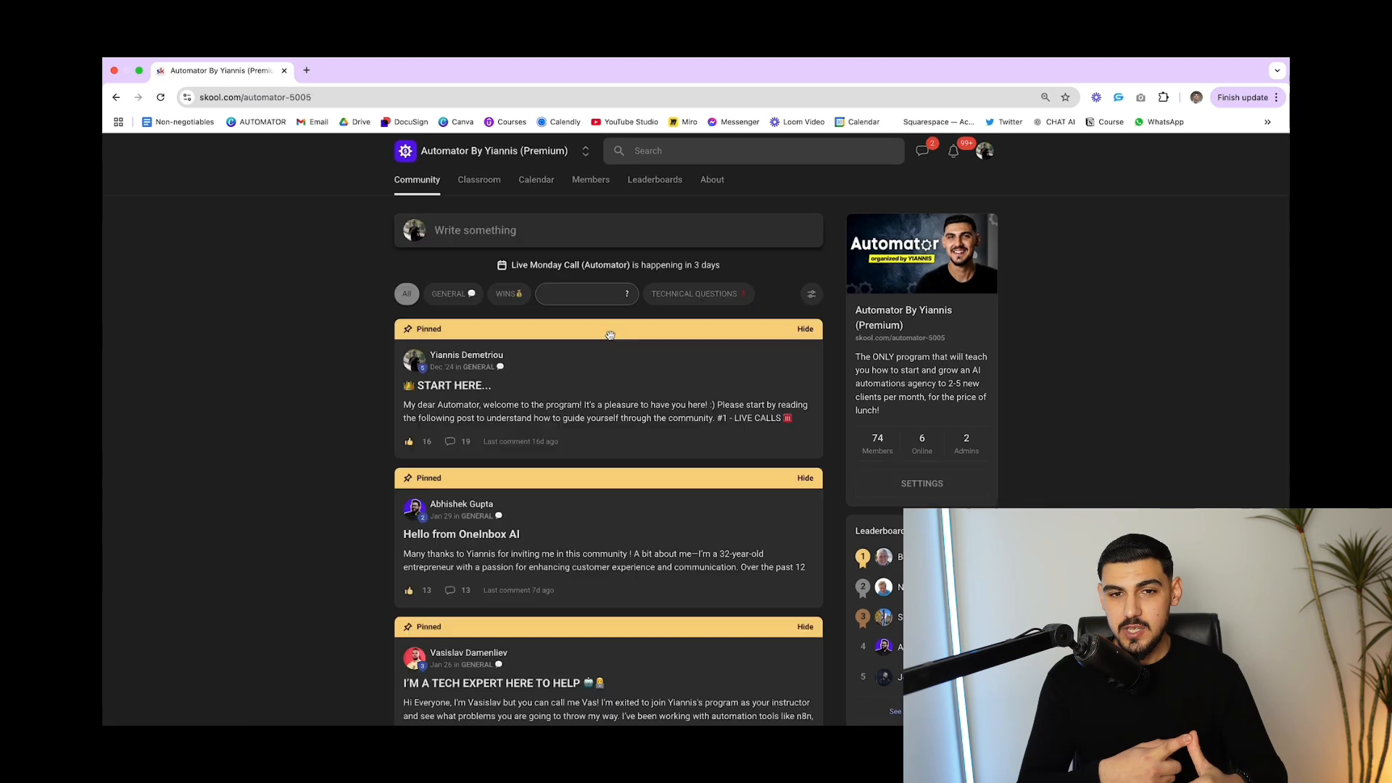
scroll(609, 353, "down", 10)
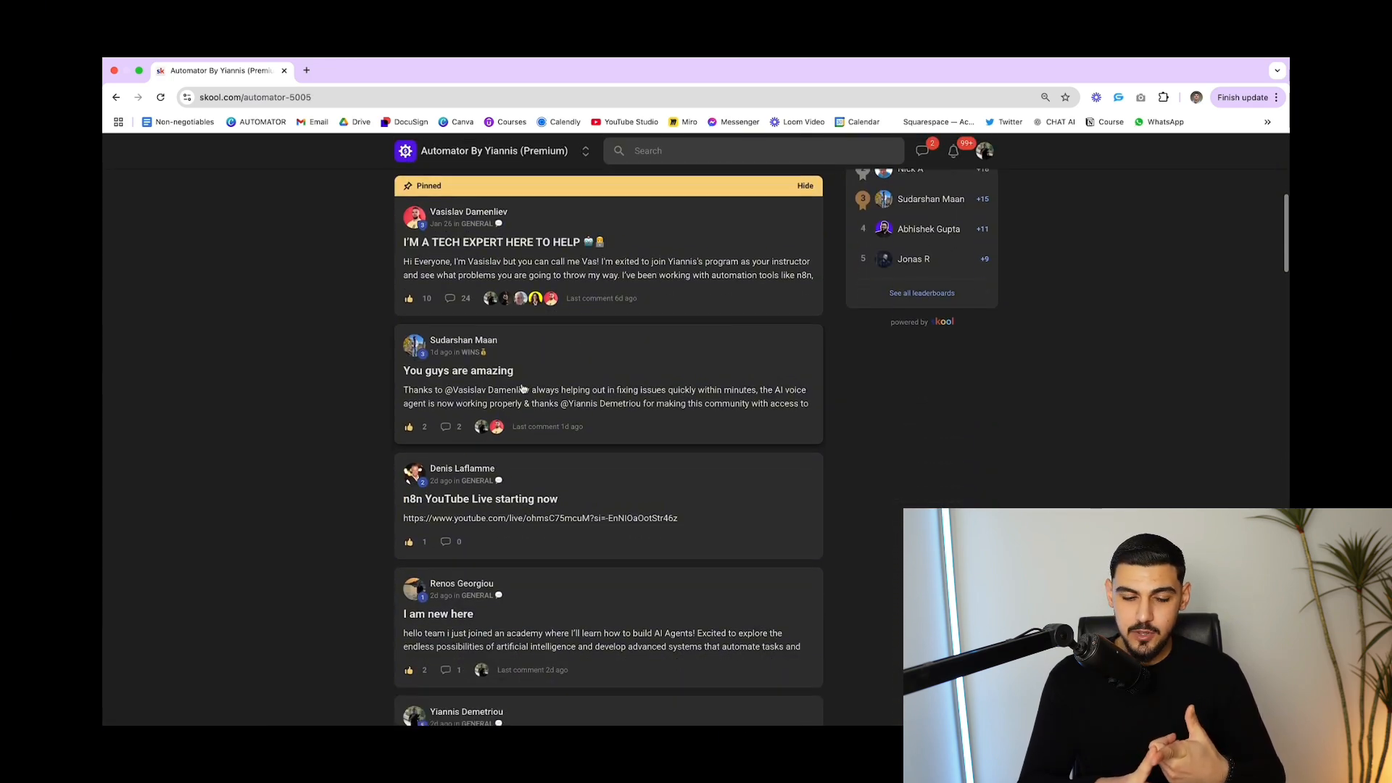
scroll(522, 389, "down", 6)
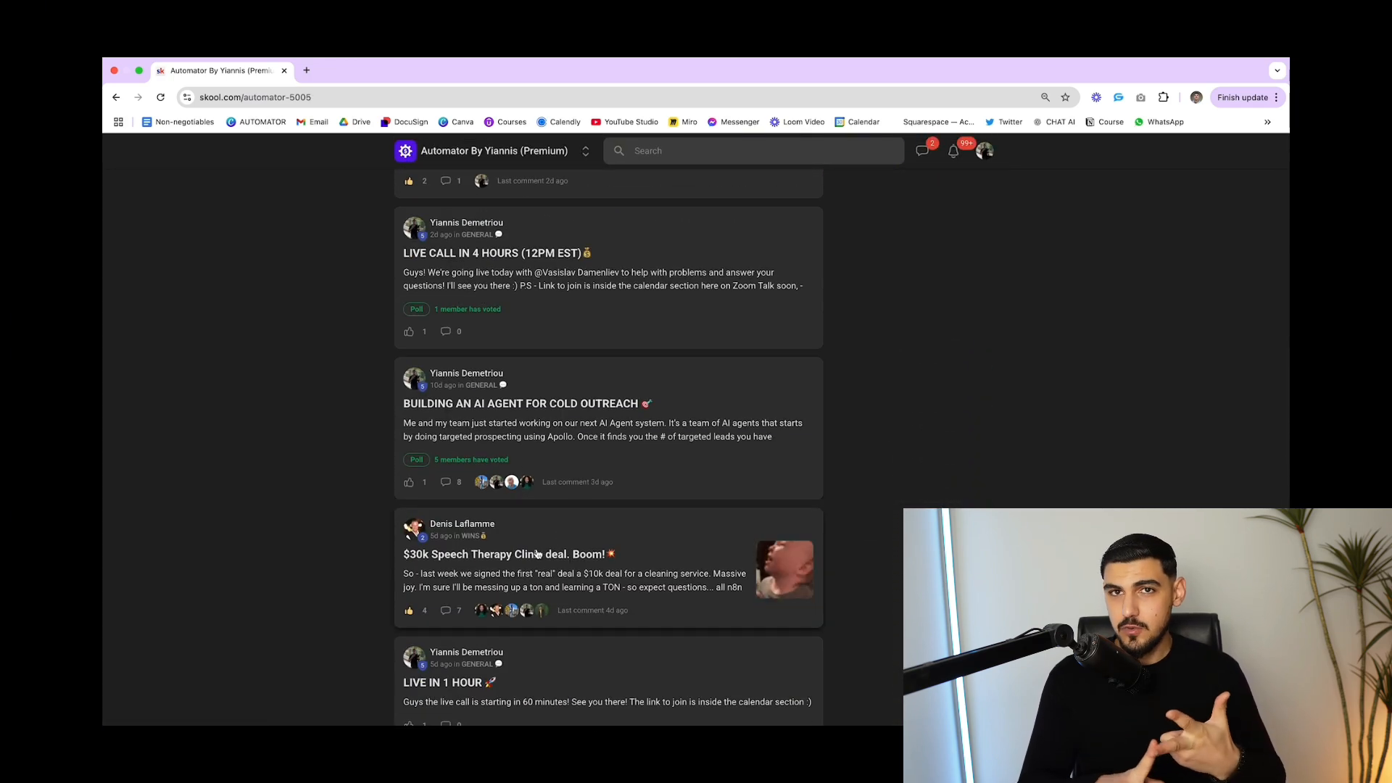
scroll(537, 554, "down", 3)
scroll(537, 554, "up", 15)
Browse Automation Templates lessons #10, #9, #7 and #6, then show the community calendar
left_click(479, 181)
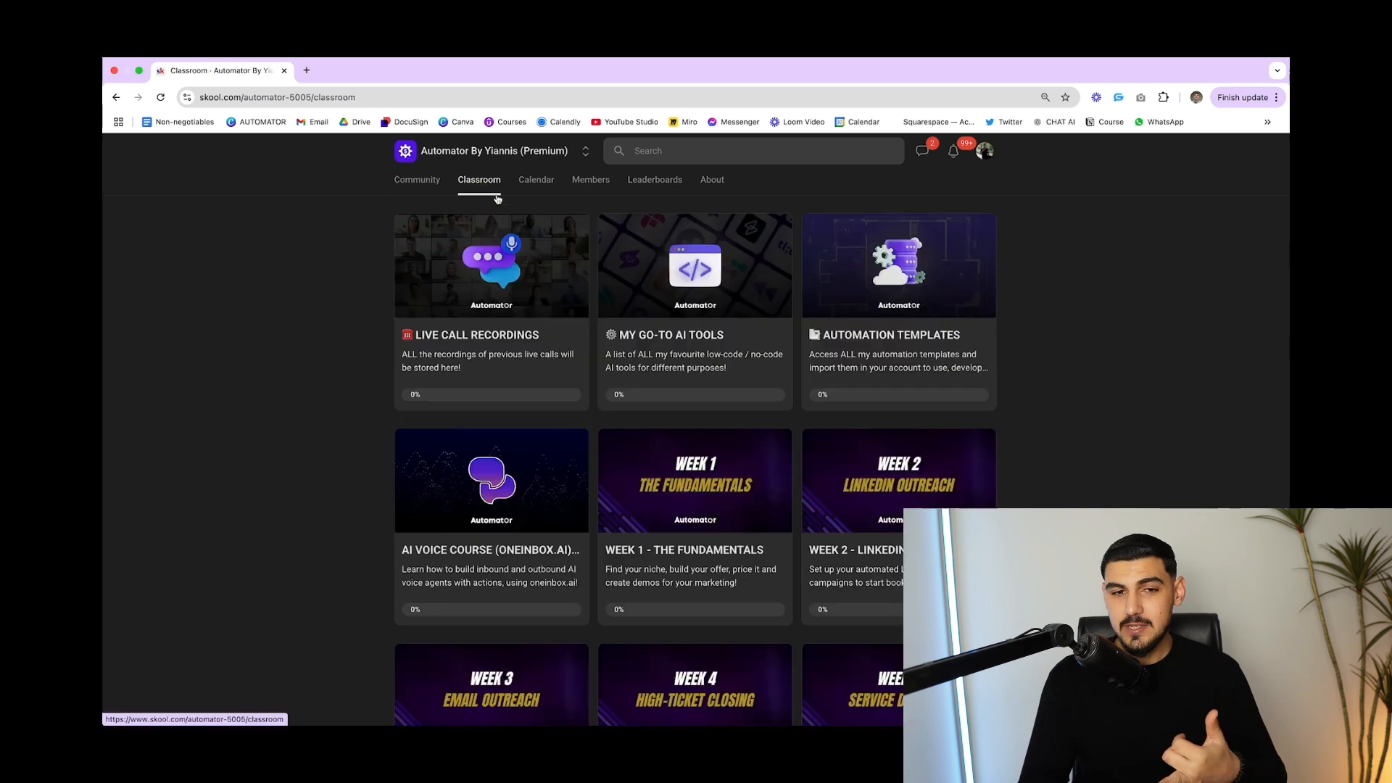
scroll(491, 220, "down", 7)
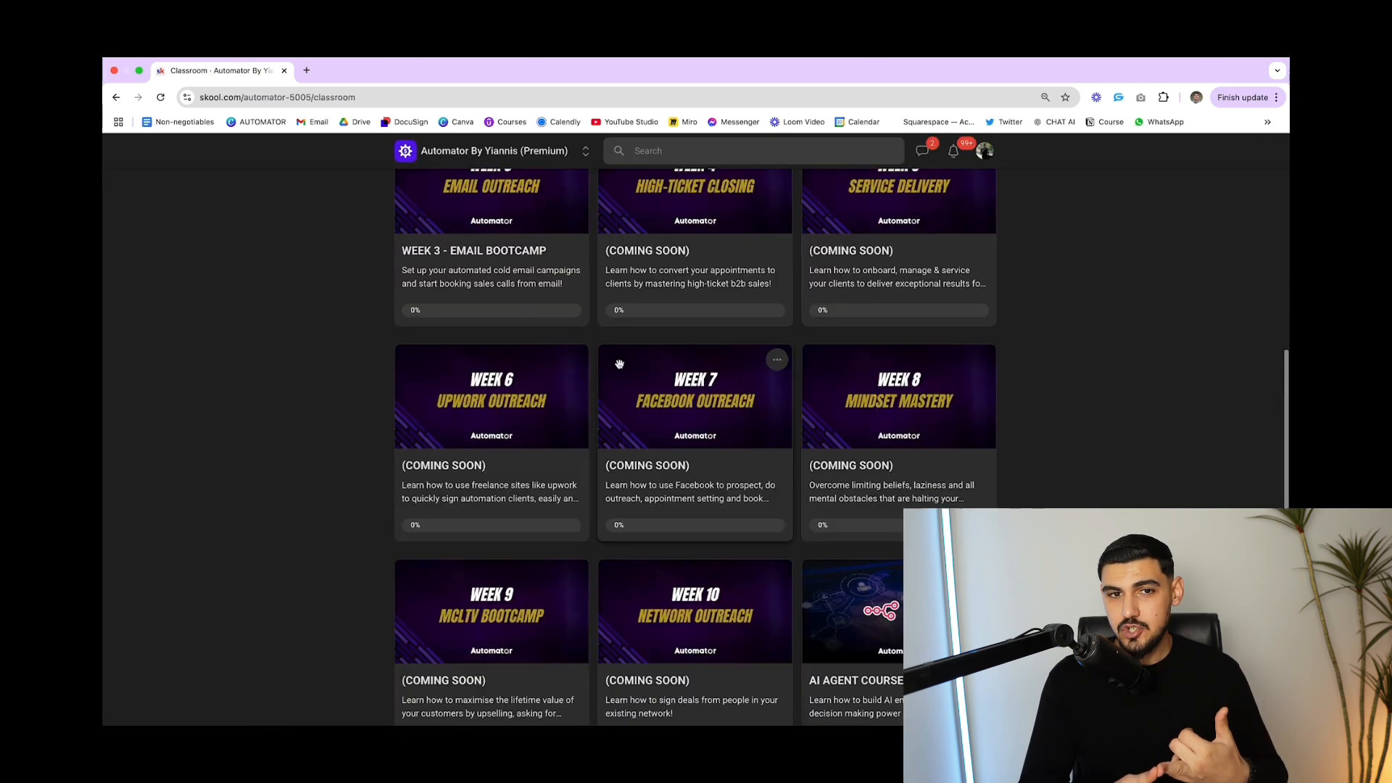
scroll(618, 367, "up", 7)
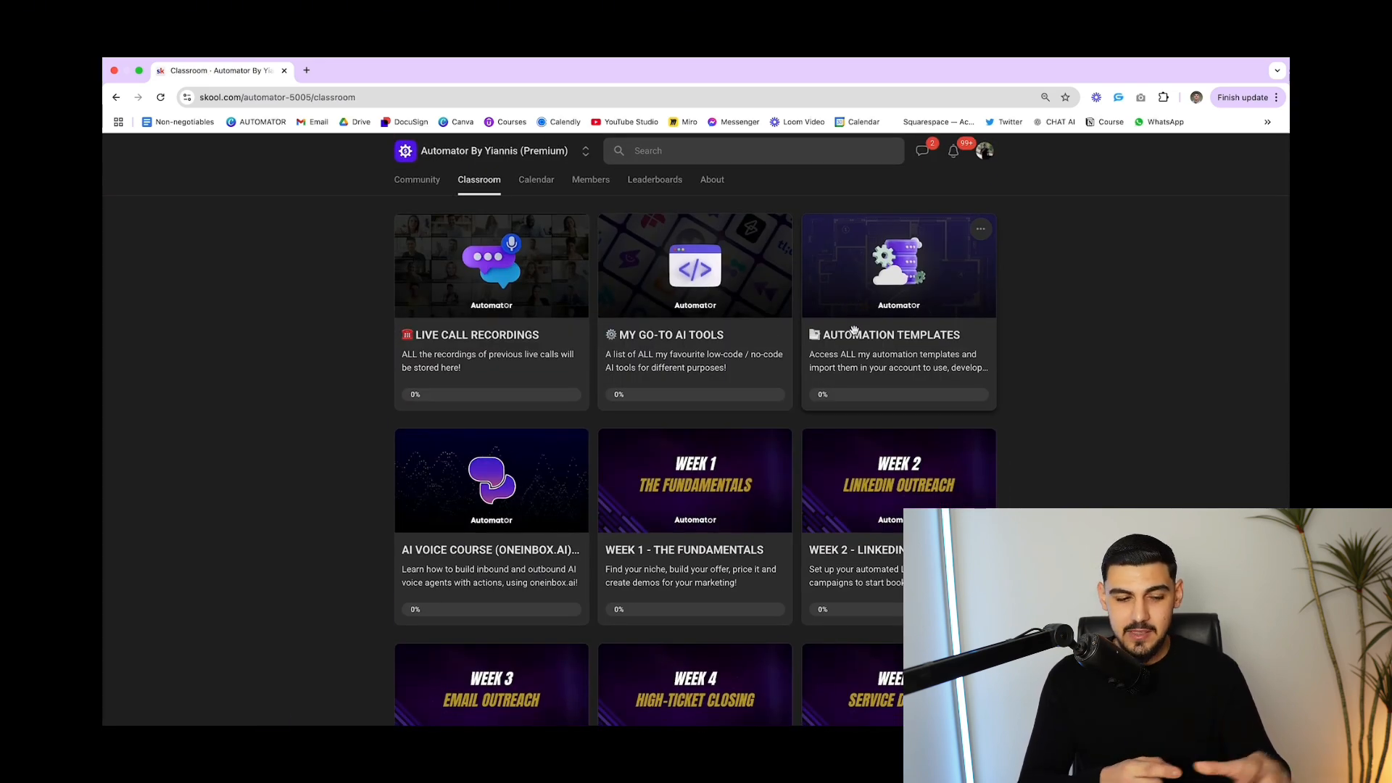
left_click(854, 330)
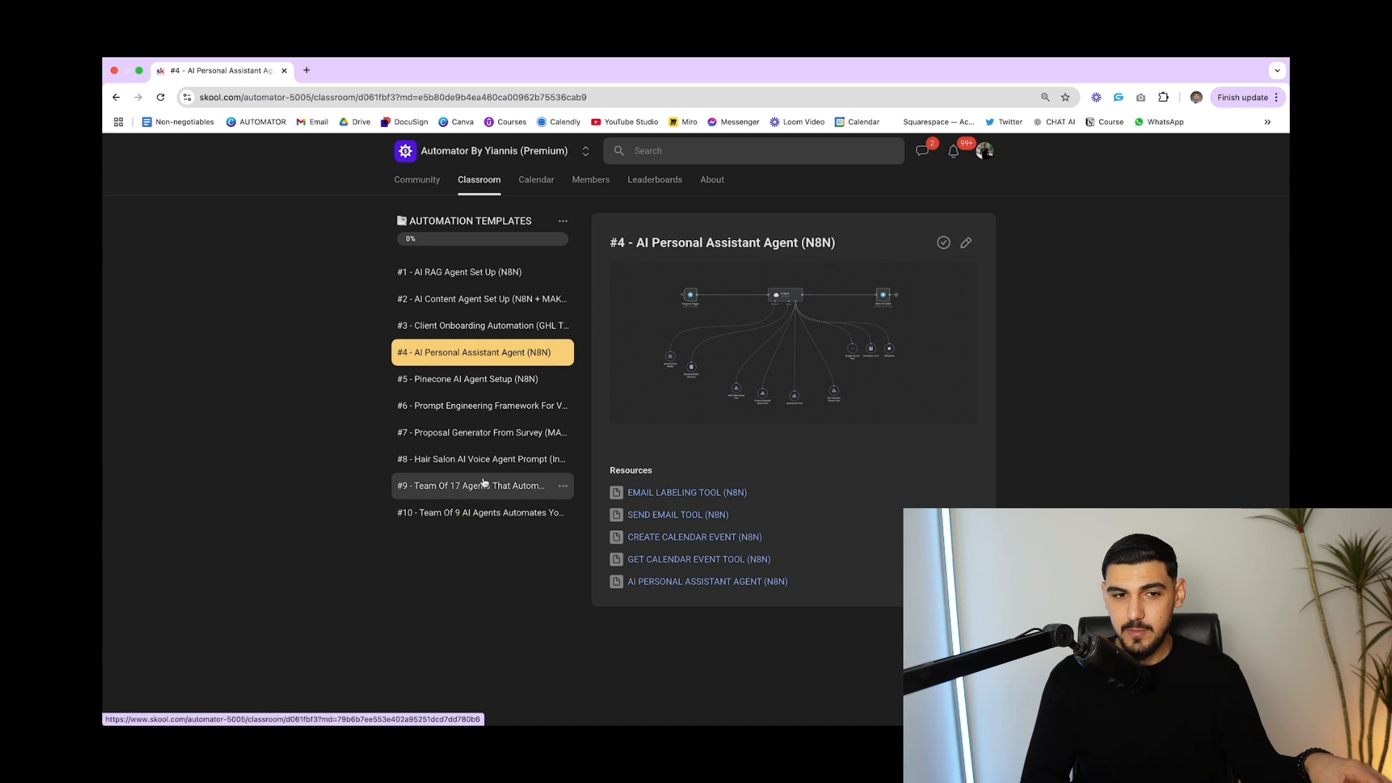
left_click(479, 512)
left_click(483, 485)
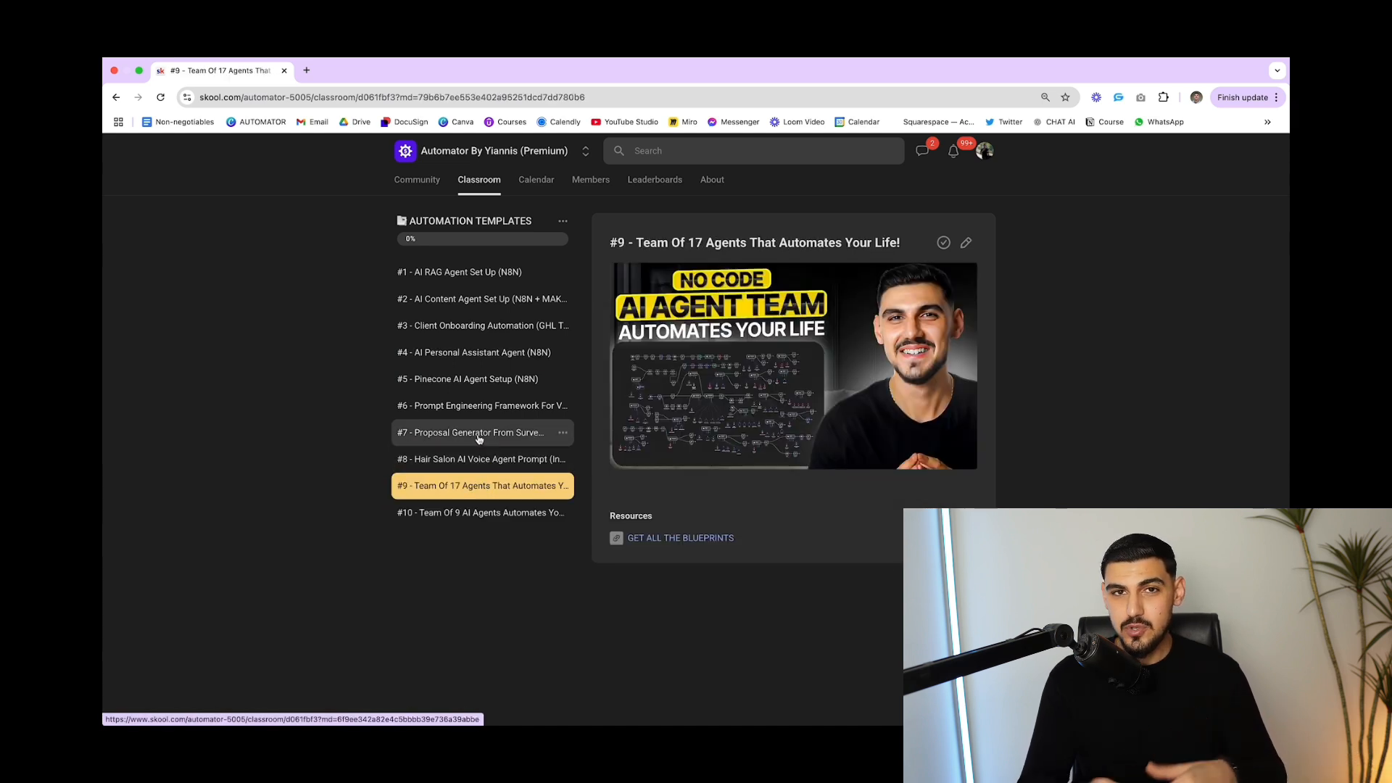
left_click(478, 435)
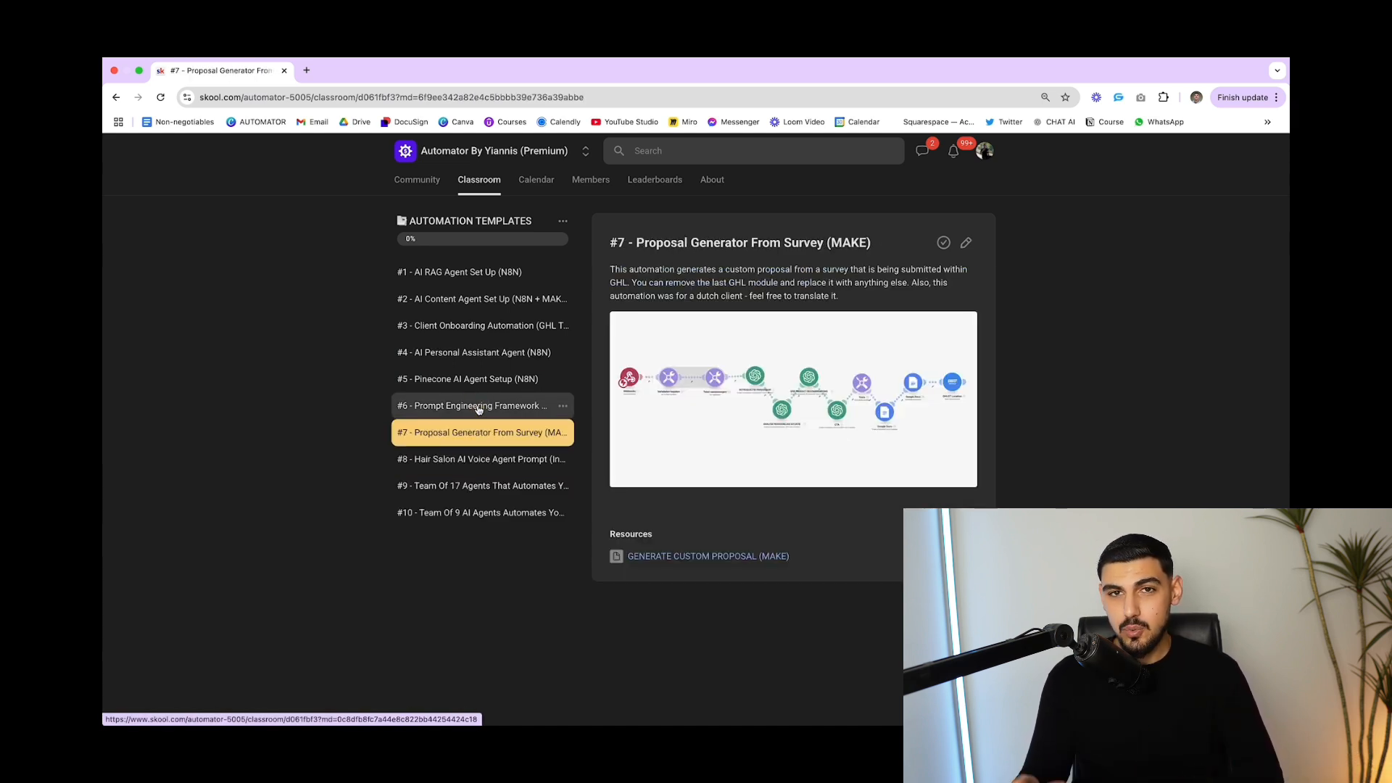
left_click(478, 411)
left_click(422, 179)
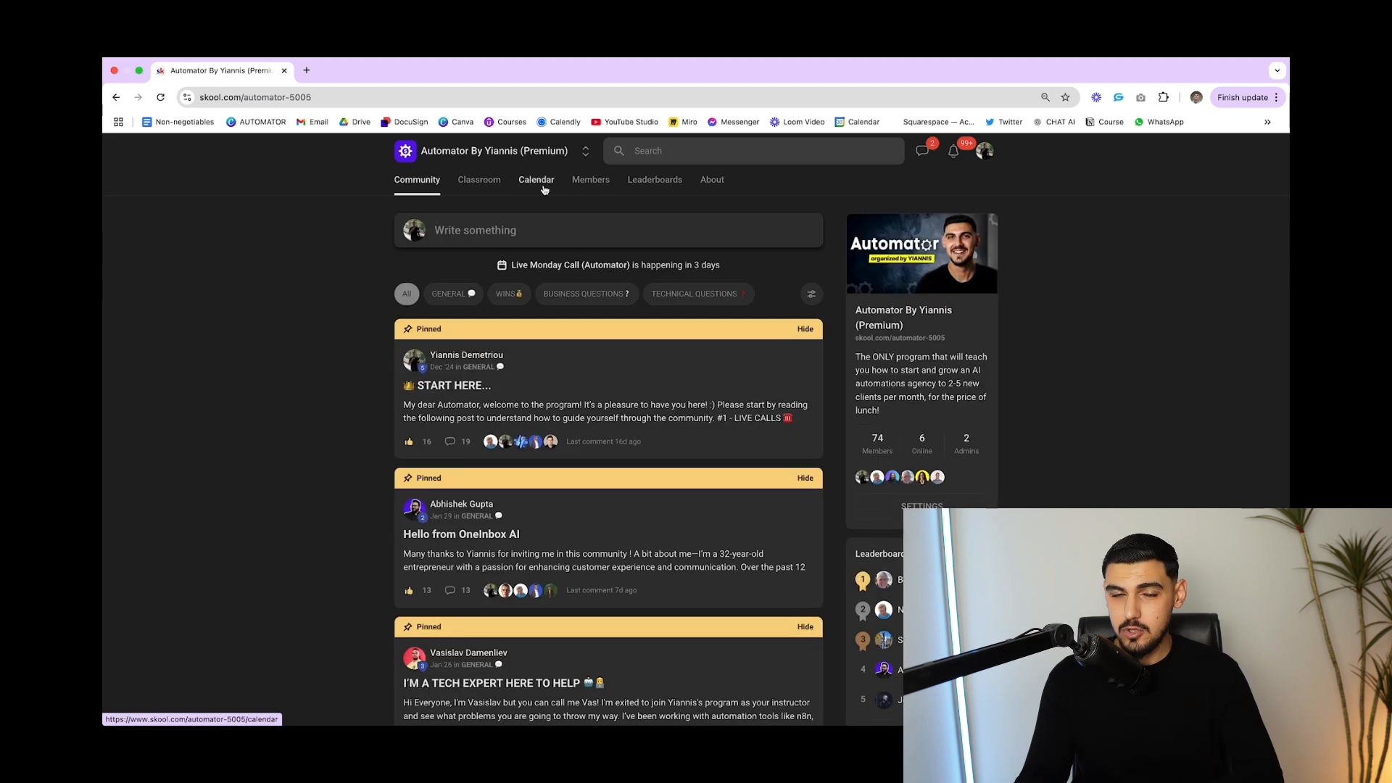
left_click(536, 180)
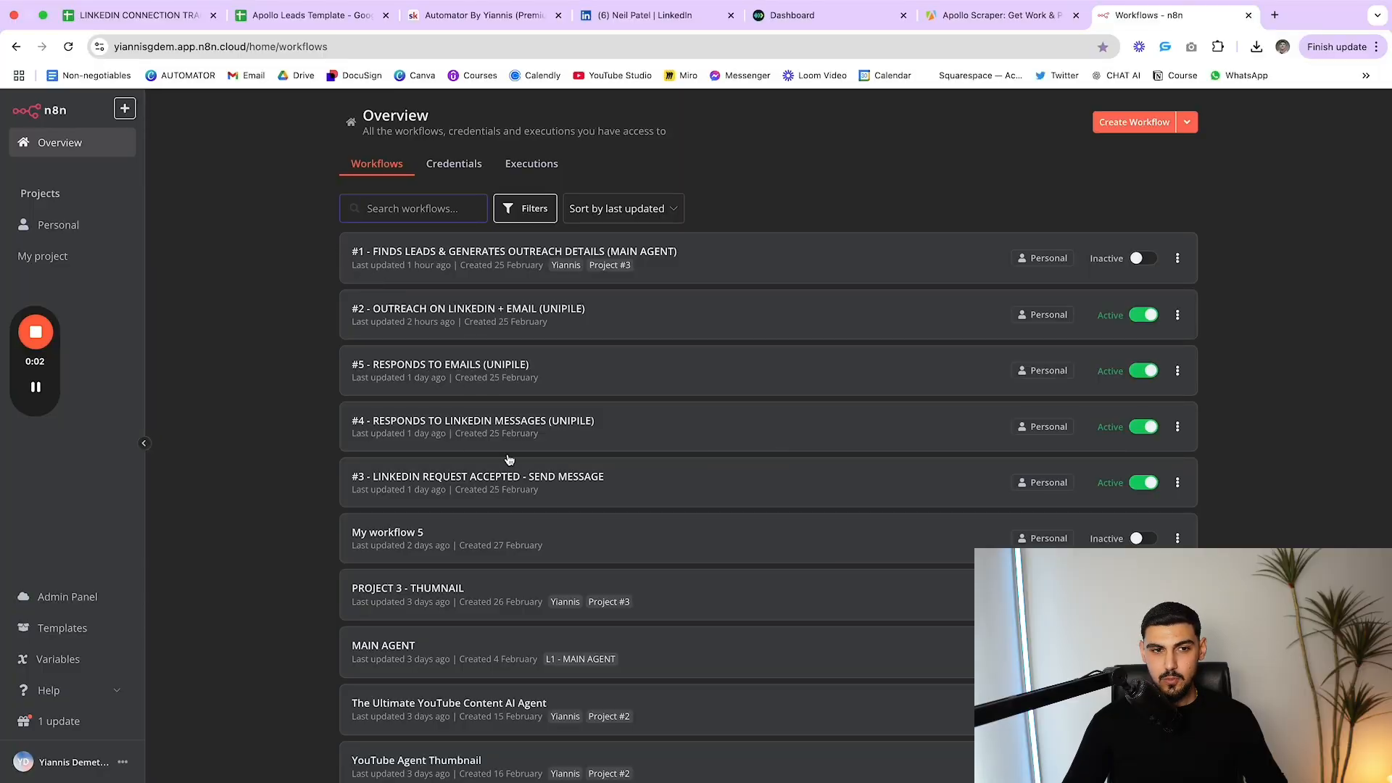
Open workflow #1 - FINDS LEADS & GENERATES OUTREACH DETAILS, zoom in, and select its Execute Workflow and Telegram triggers
left_click_drag(223, 242, 762, 499)
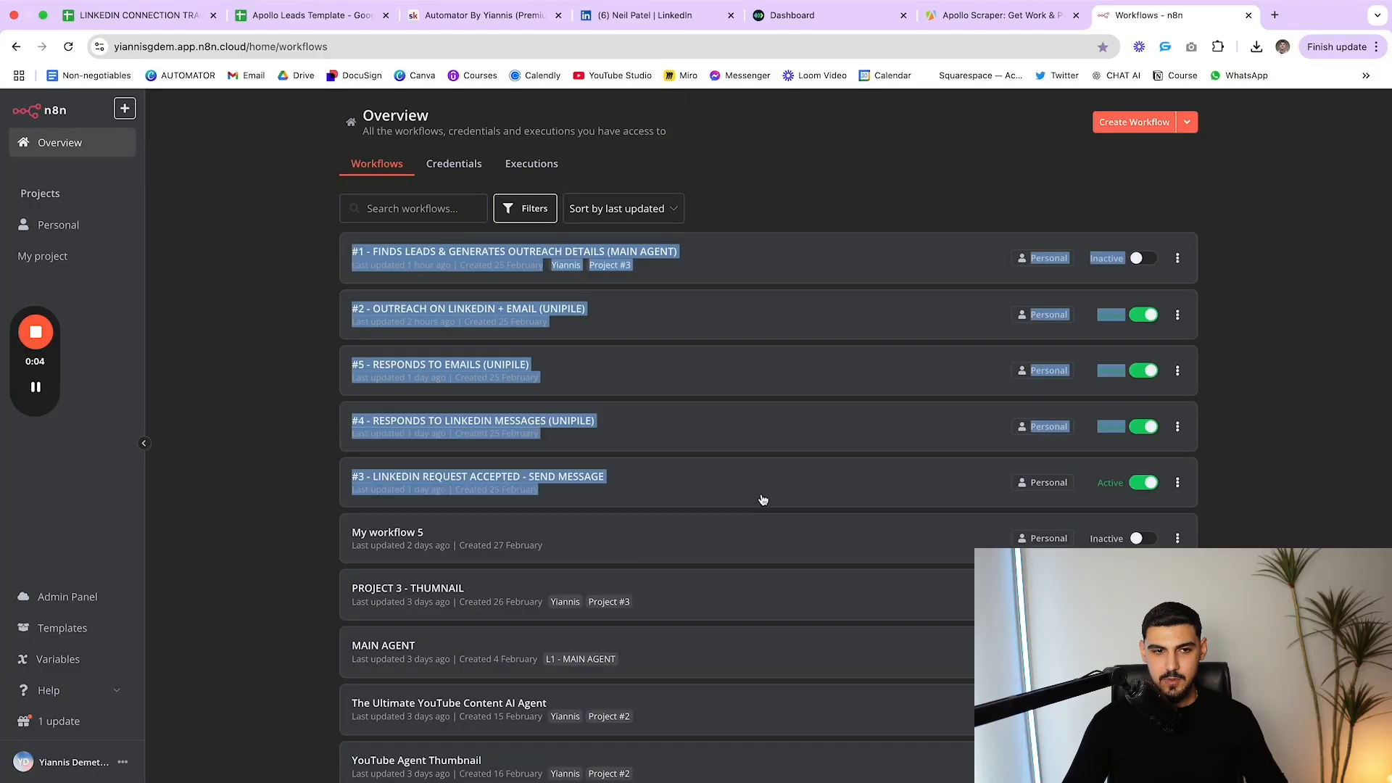
left_click(443, 262)
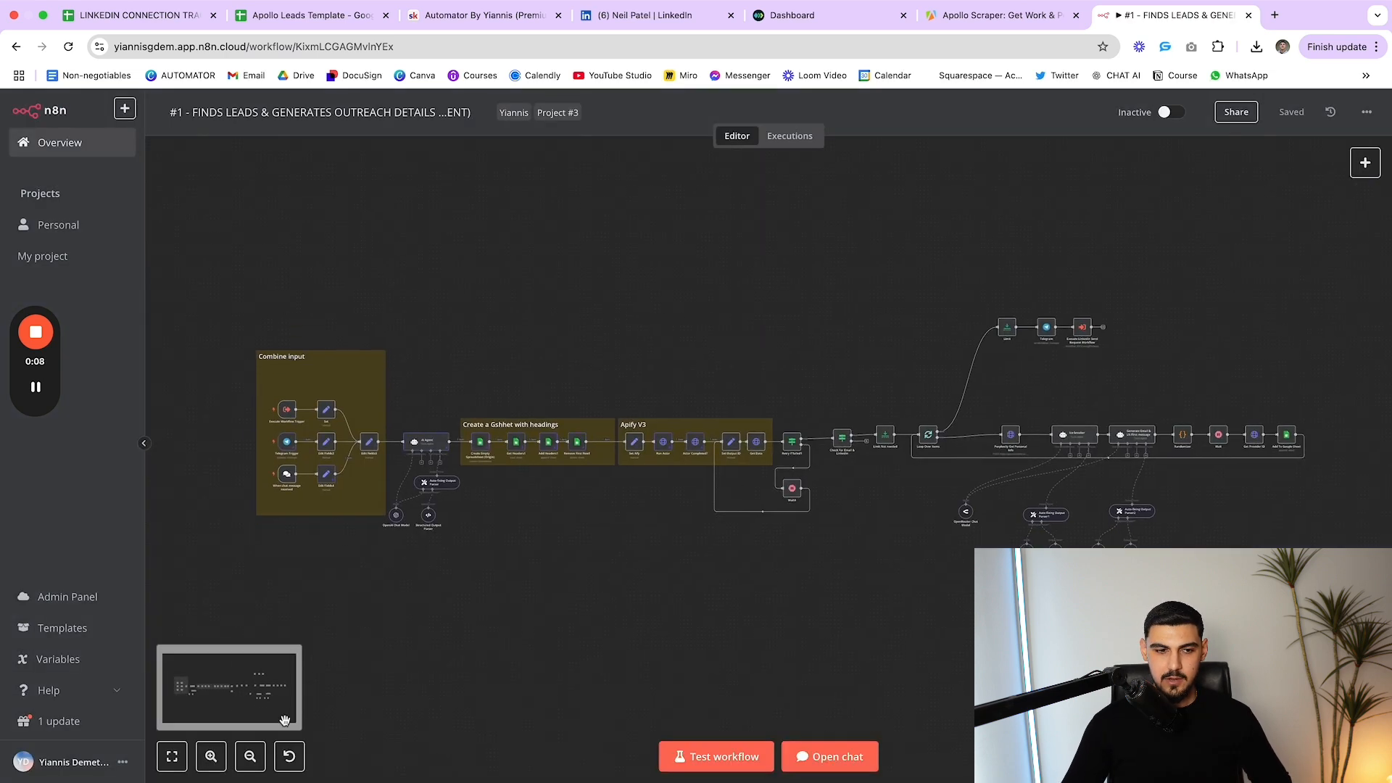
left_click(211, 756)
scroll(290, 609, "left", 5)
scroll(348, 435, "down", 1)
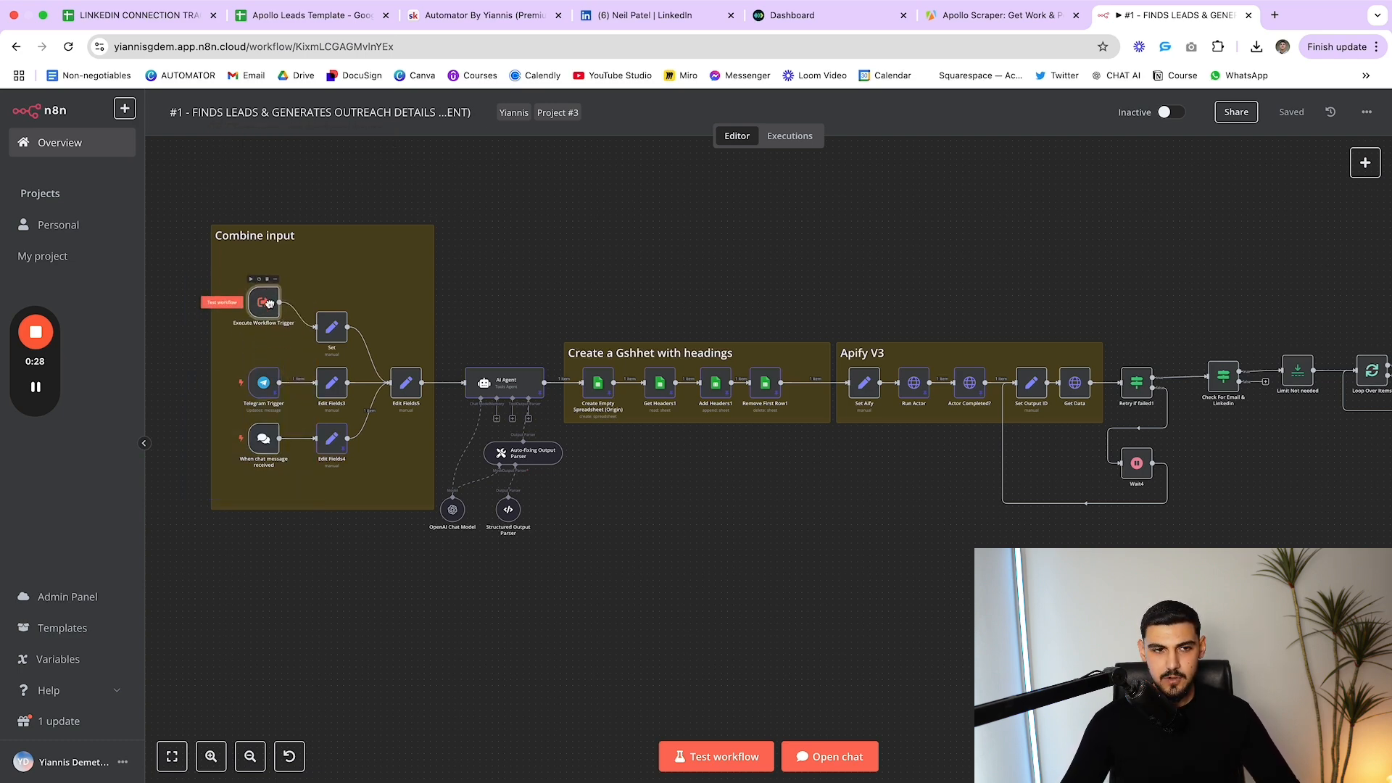
left_click(269, 332)
left_click(265, 389)
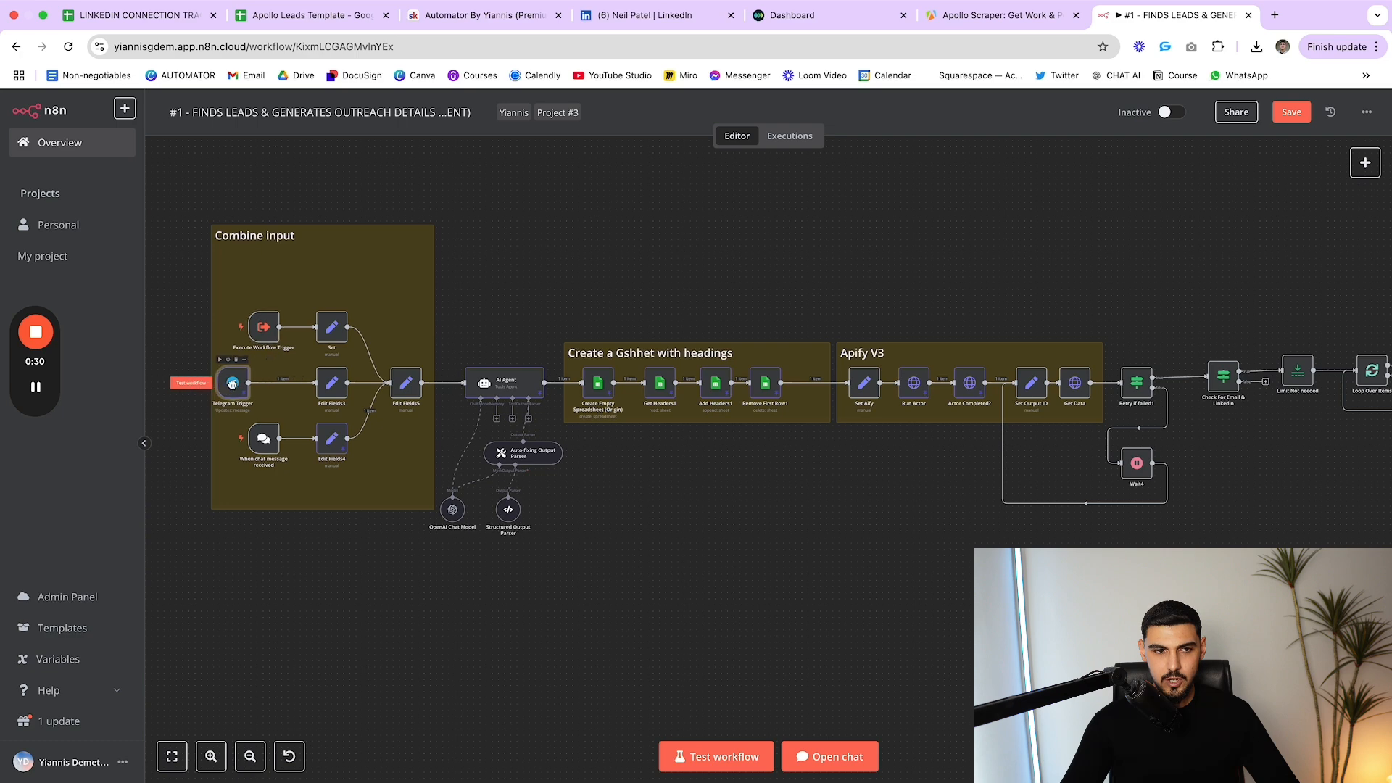
Move the Execute Workflow Trigger up beside the Set node and check its settings
left_click(264, 448)
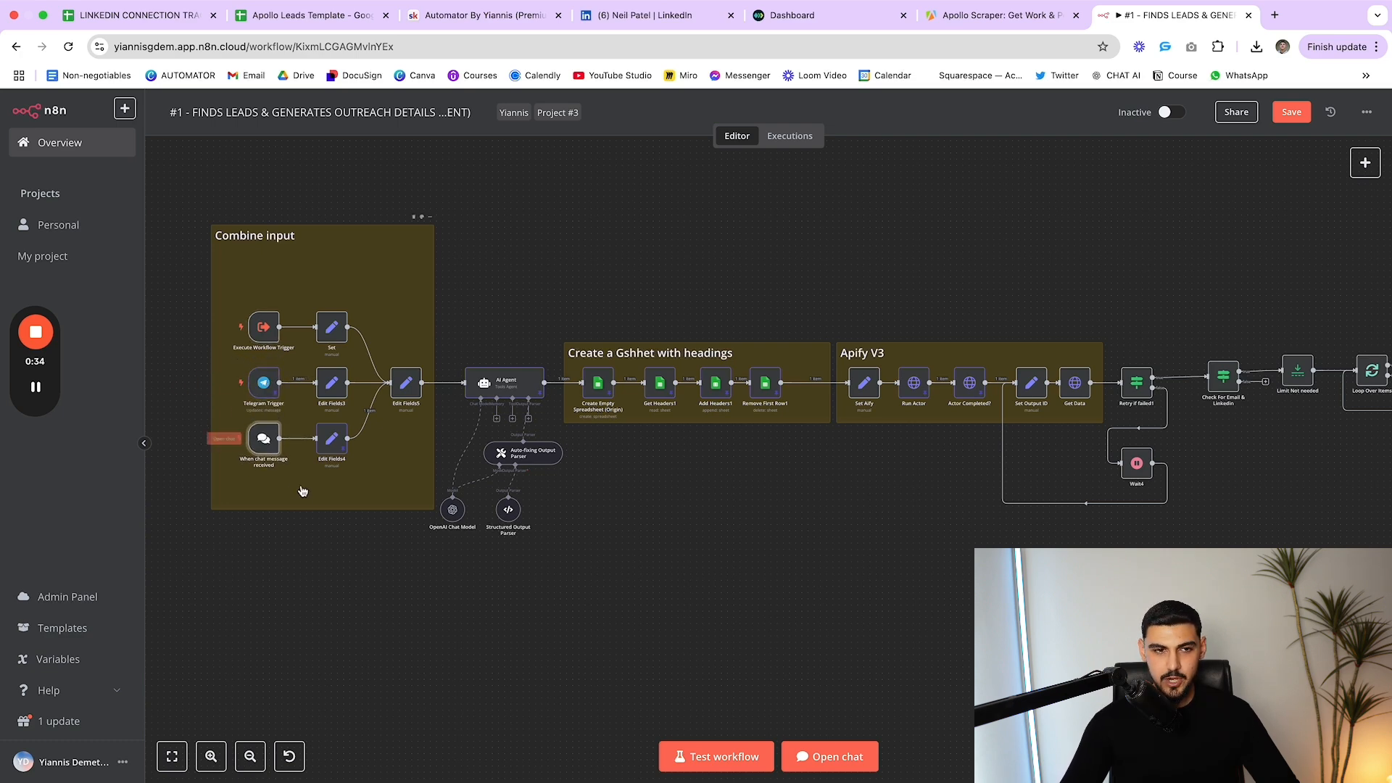
left_click_drag(266, 334, 330, 296)
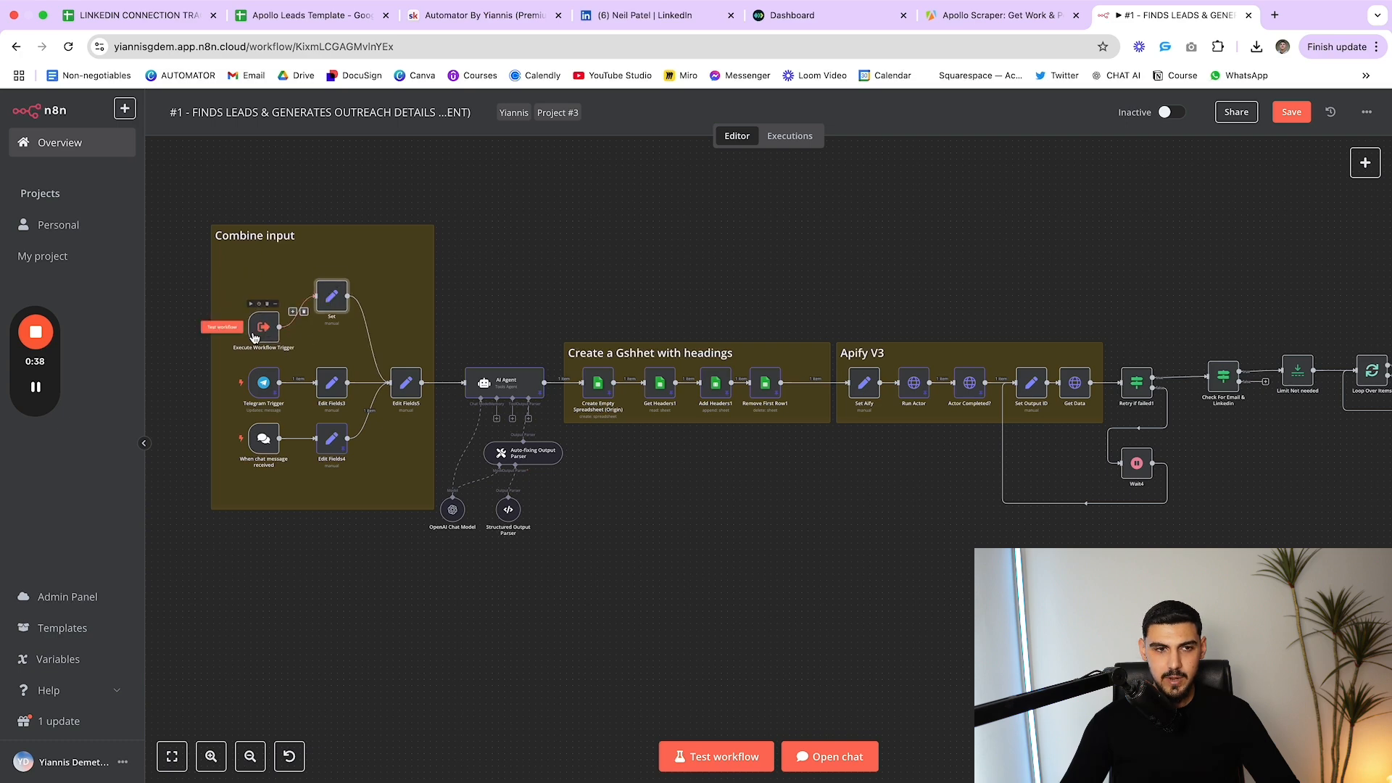
left_click_drag(264, 326, 266, 295)
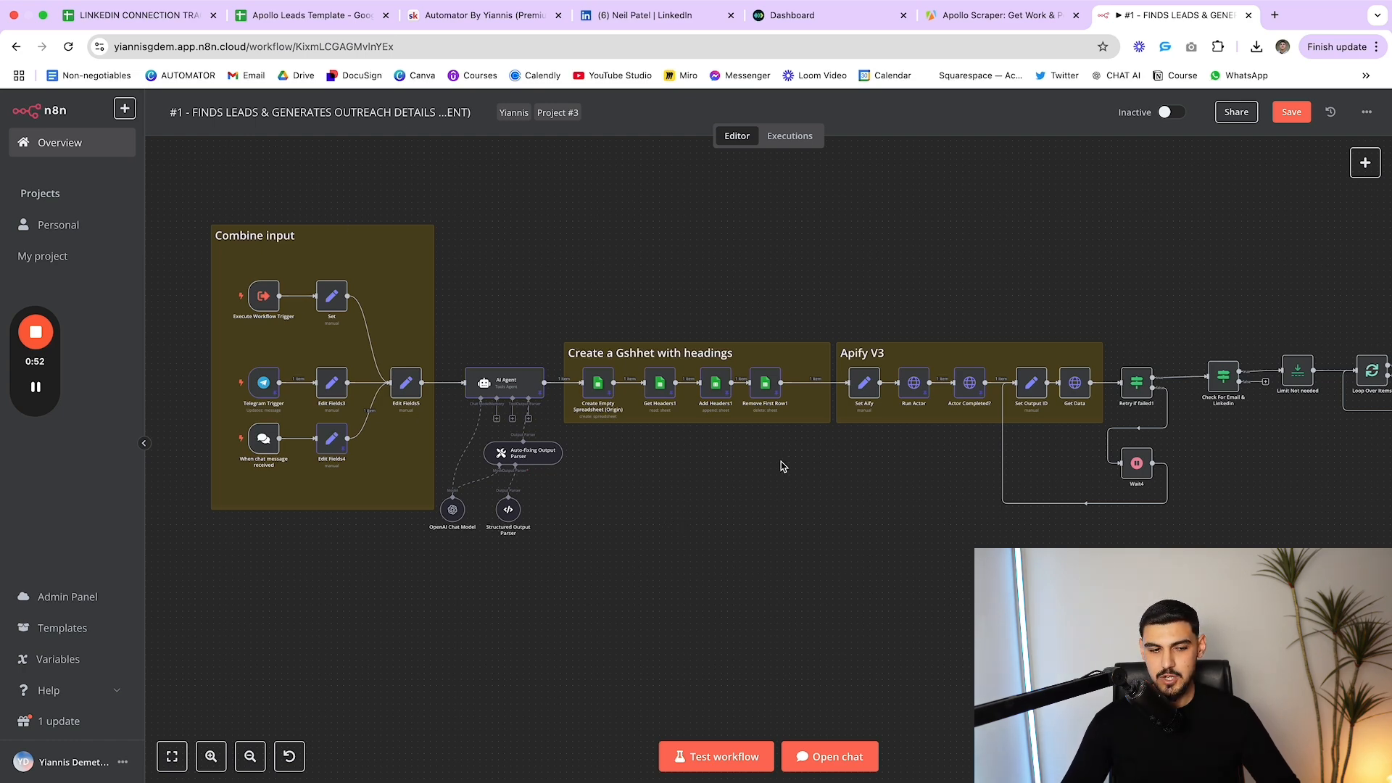
double_click(263, 303)
key("Escape")
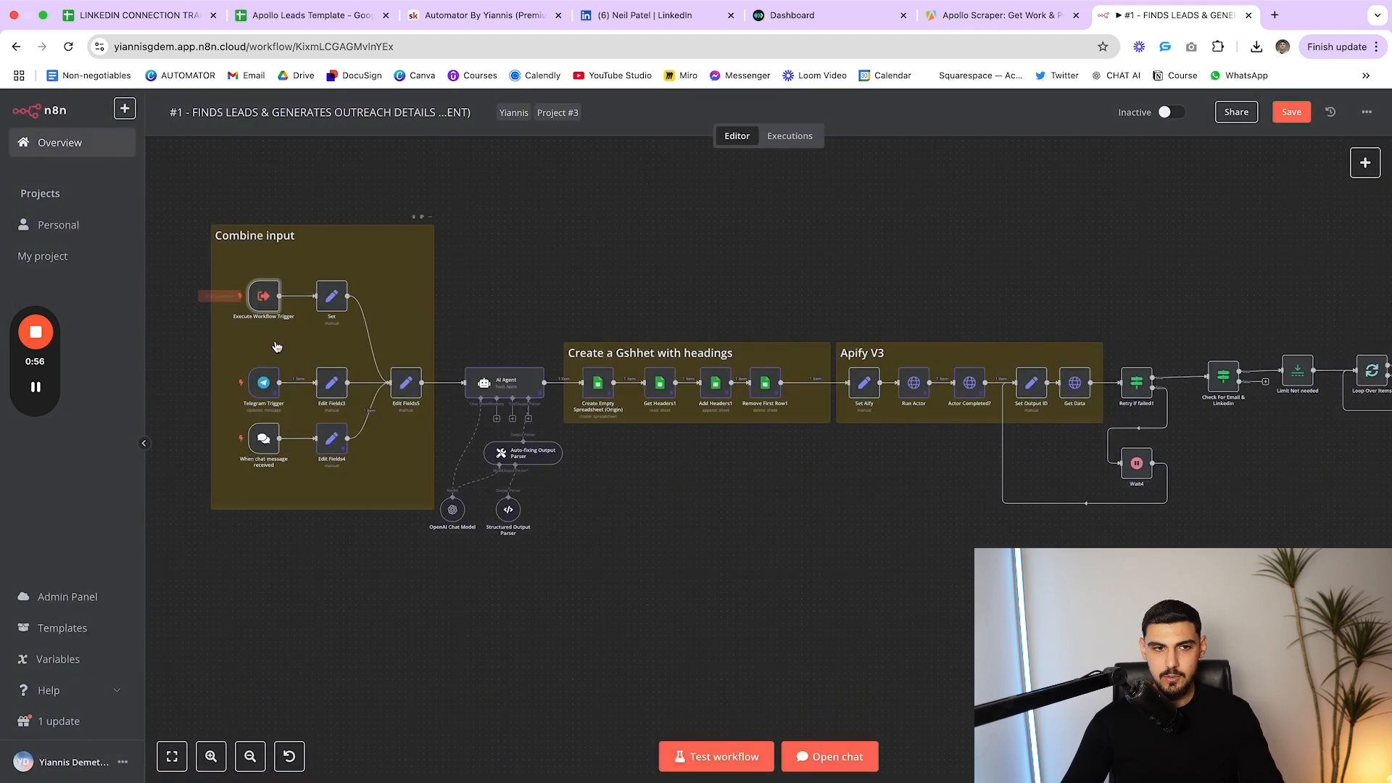
Line up the Telegram Trigger in the middle and move the chat message trigger lower
mouse_move(265, 384)
left_click_drag(264, 385, 266, 381)
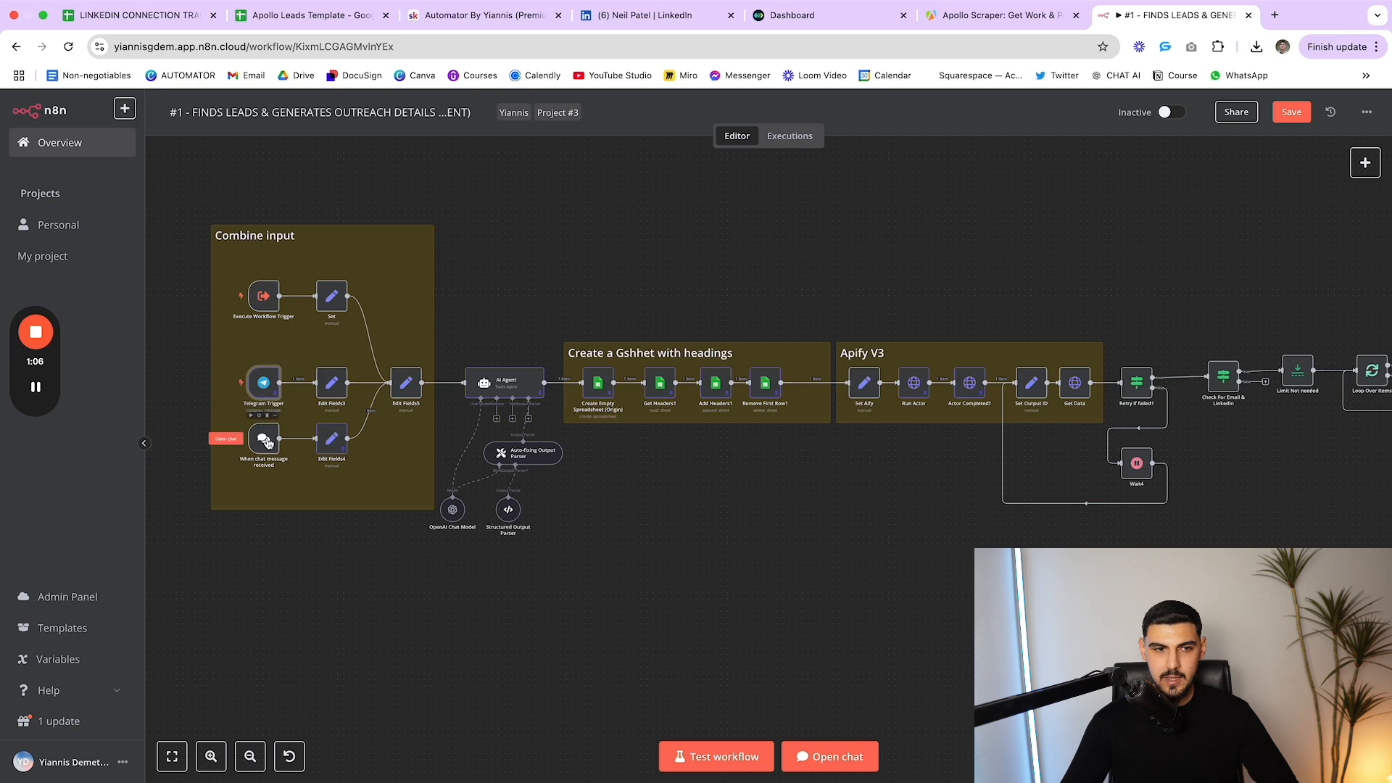
mouse_move(265, 439)
left_mouse_down()
mouse_move(264, 464)
mouse_move(331, 458)
mouse_move(265, 453)
mouse_move(265, 465)
left_mouse_up()
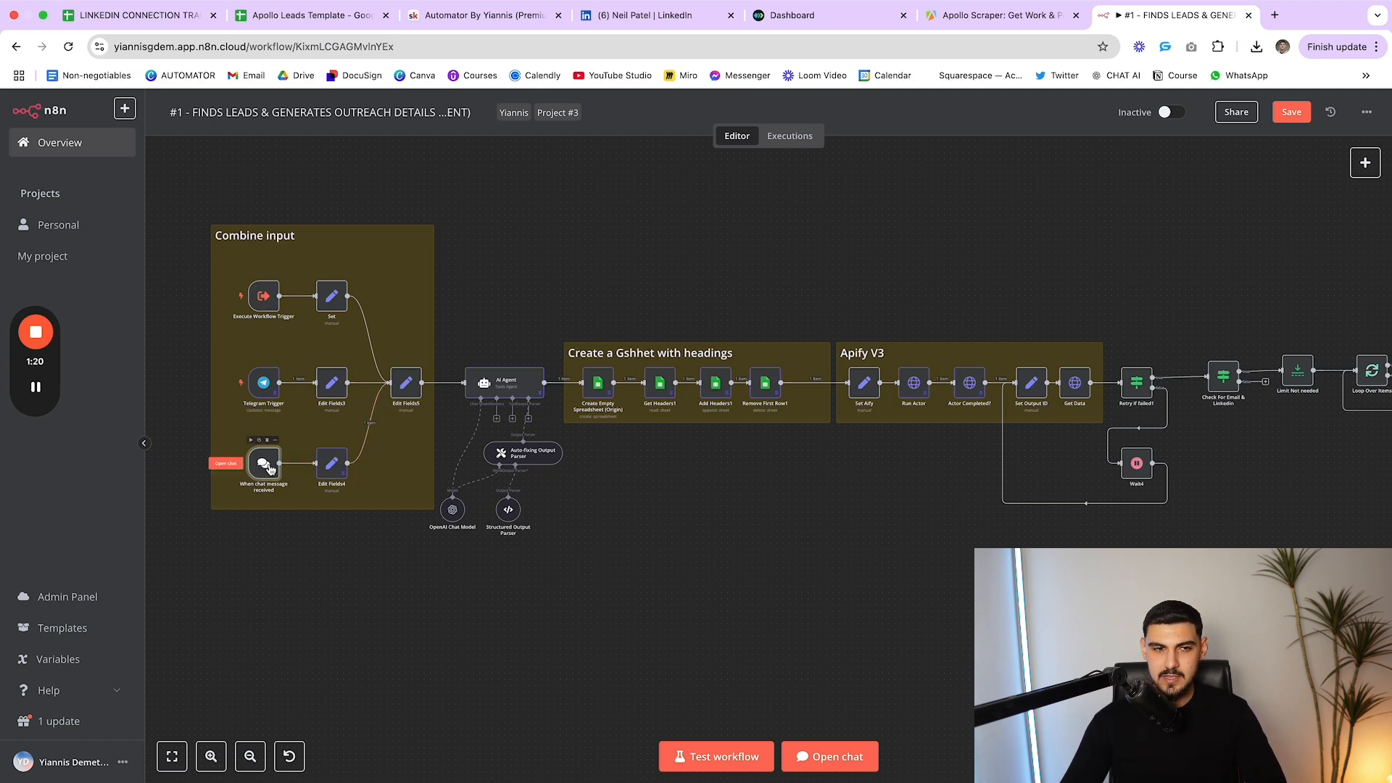
left_click_drag(263, 385, 268, 383)
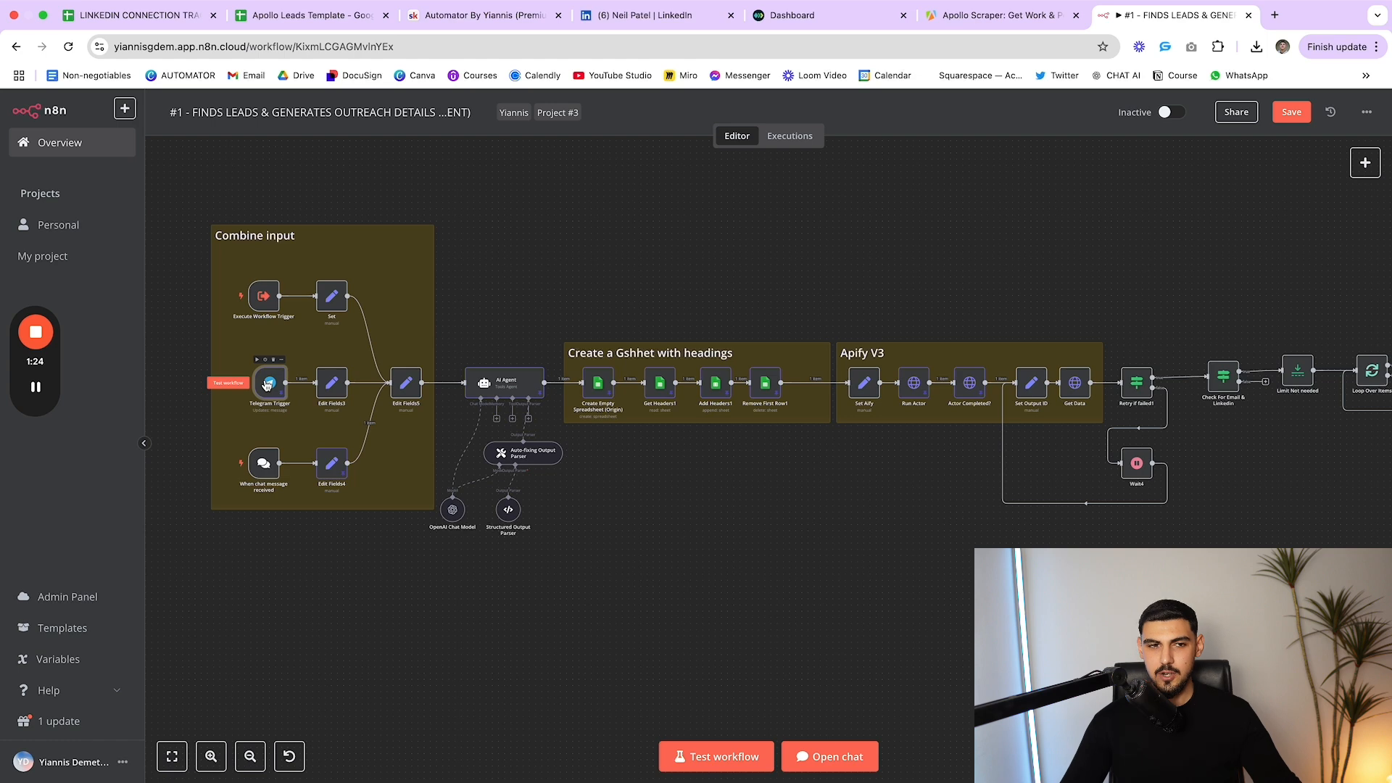
left_click_drag(273, 391, 267, 392)
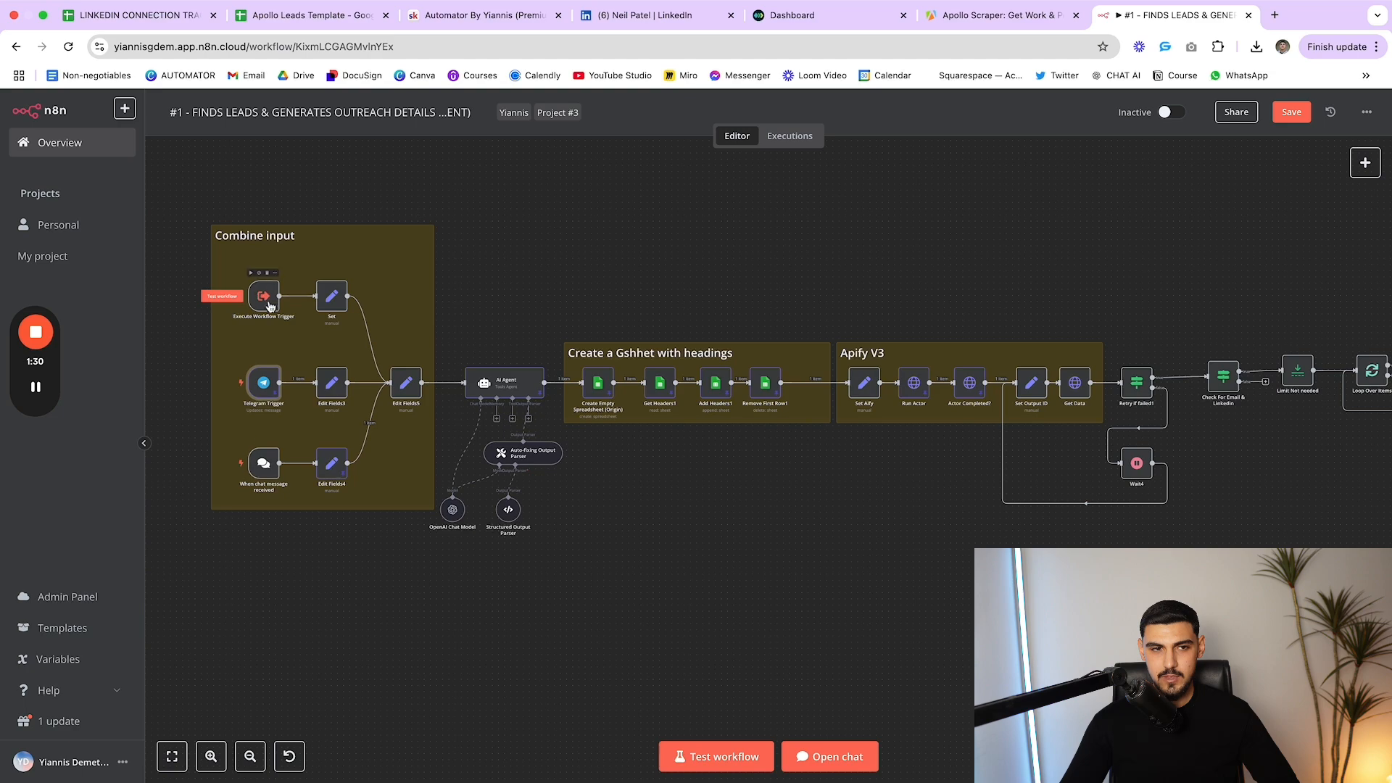
Inspect the Set, Edit Fields3 and Edit Fields5 input nodes' parameters
double_click(331, 297)
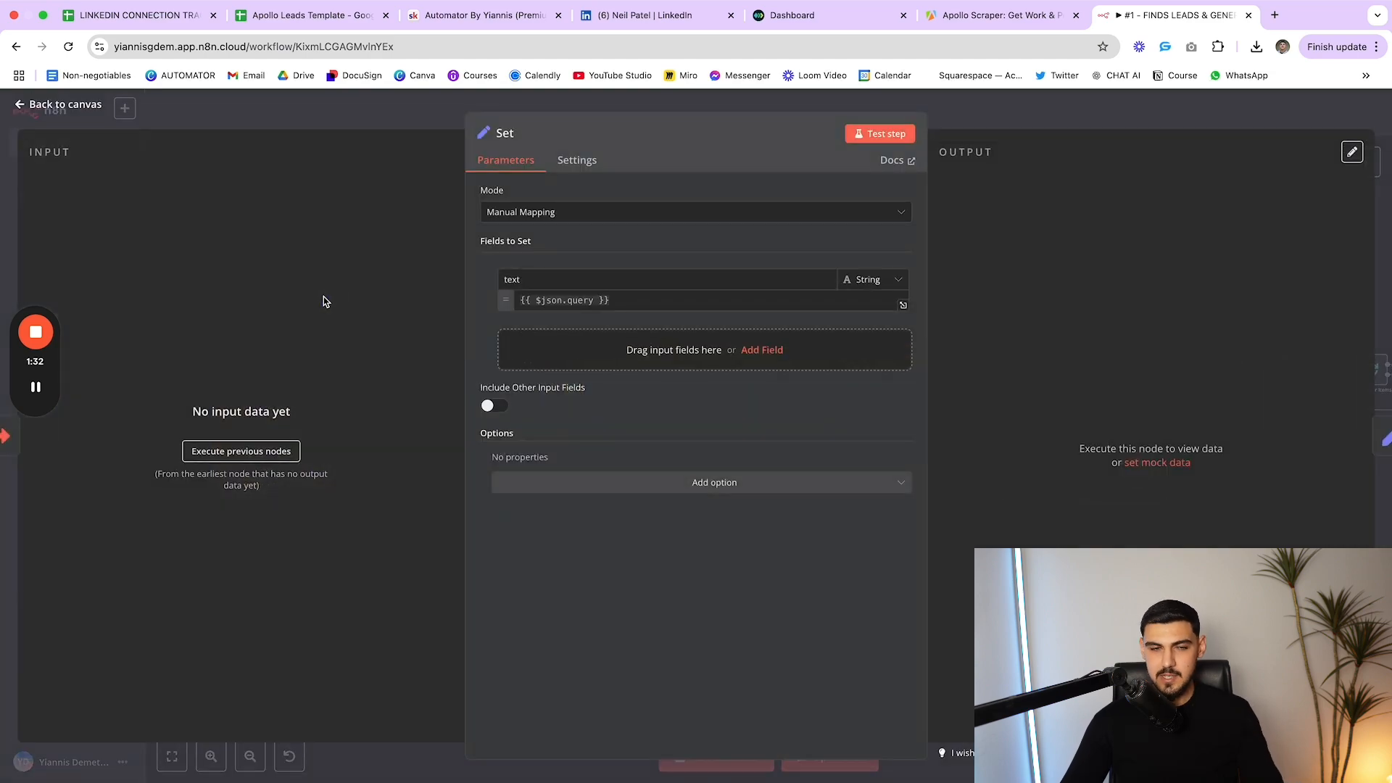
key("Escape")
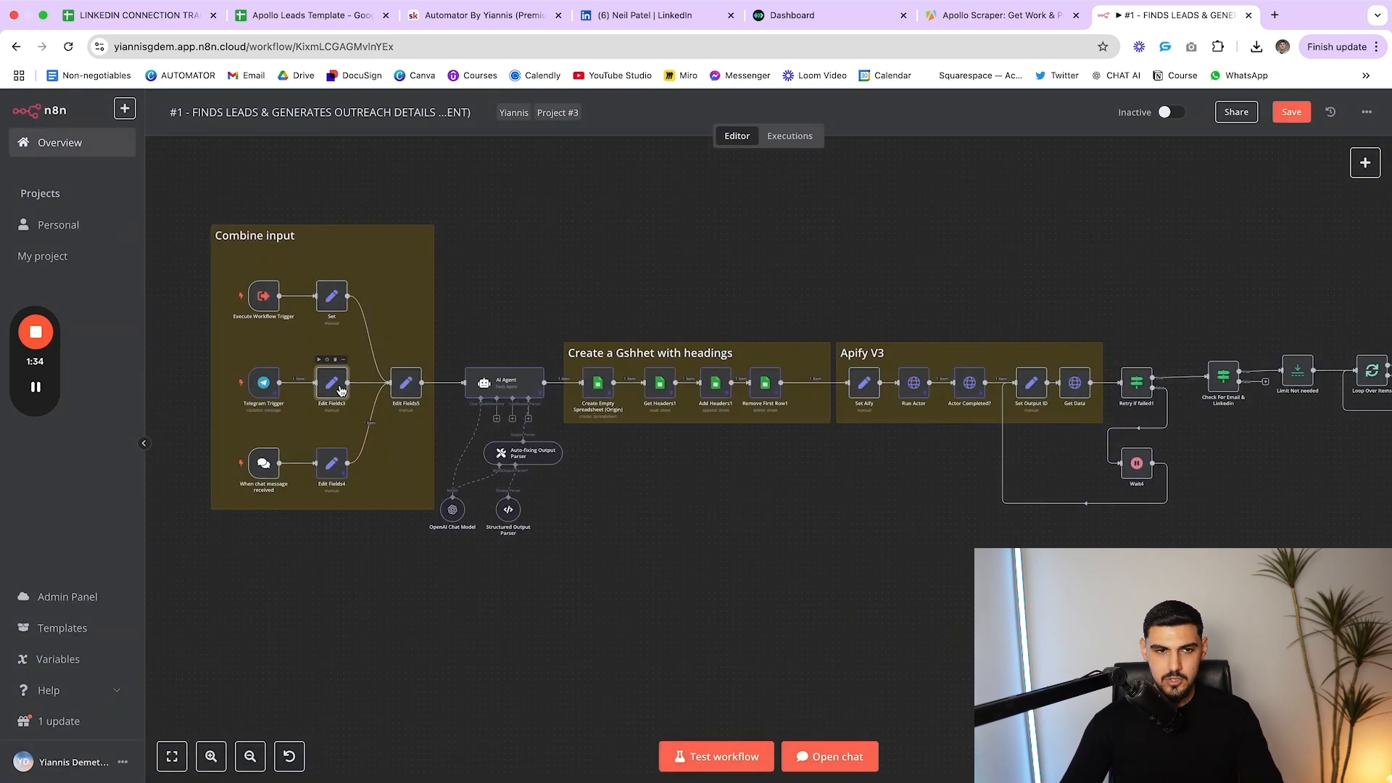
double_click(340, 392)
key("Escape")
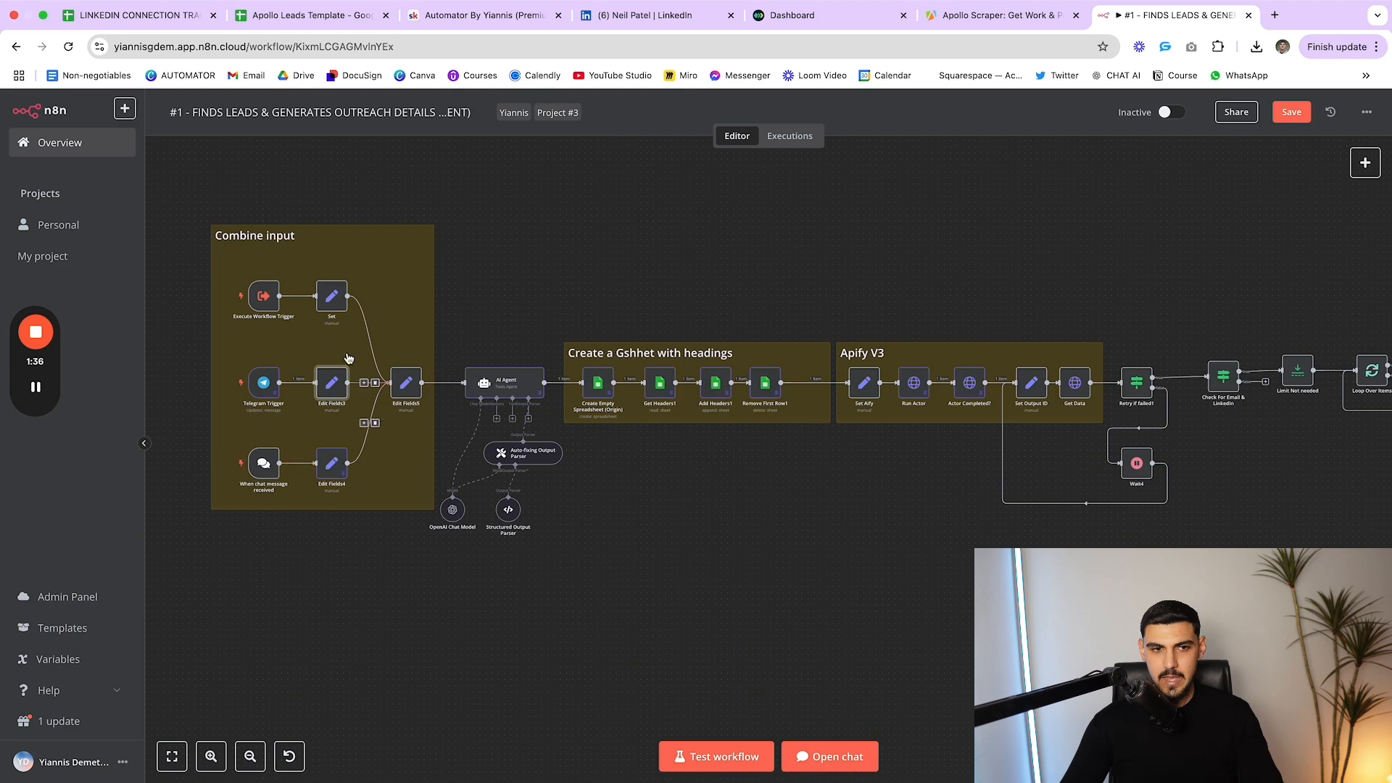
double_click(410, 382)
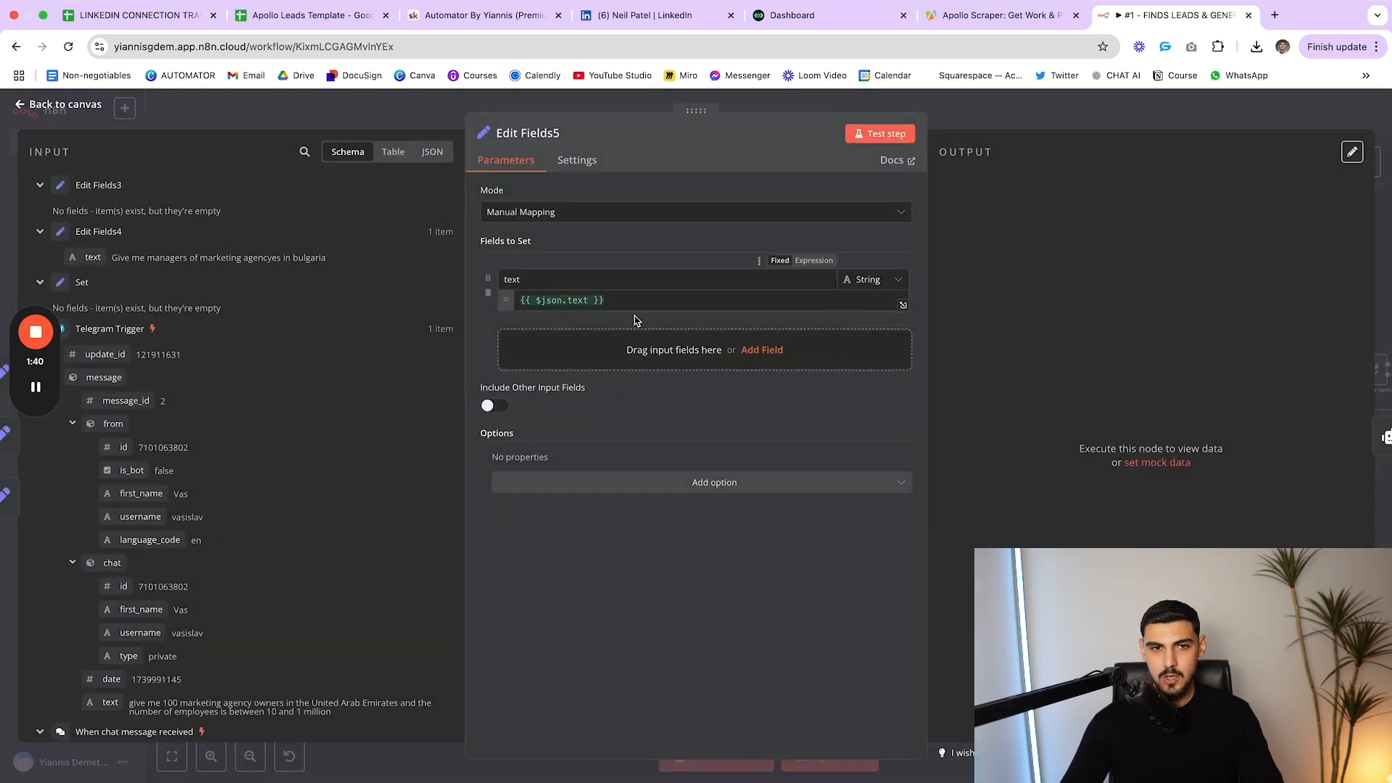
key("Escape")
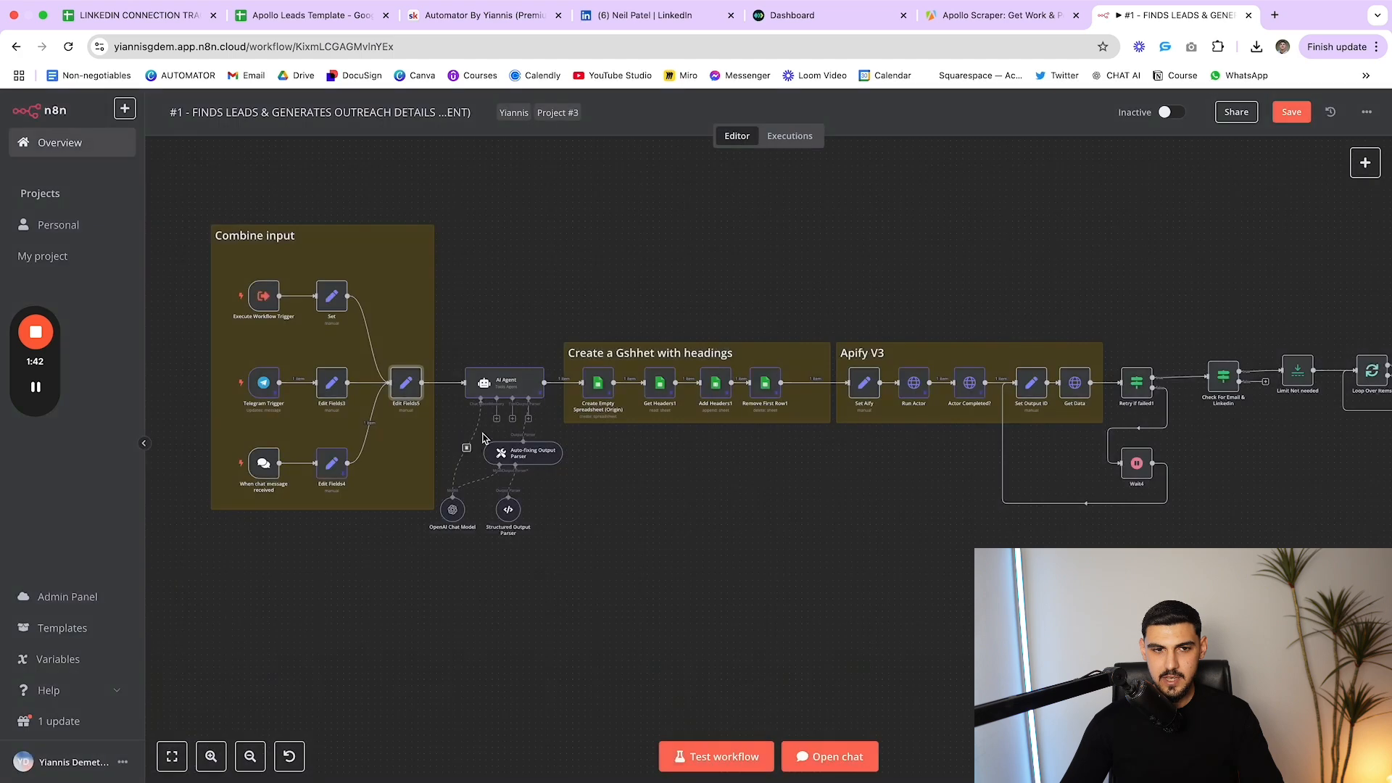
Review the AI Agent's pinned output containing the generated Apollo search URL
double_click(514, 390)
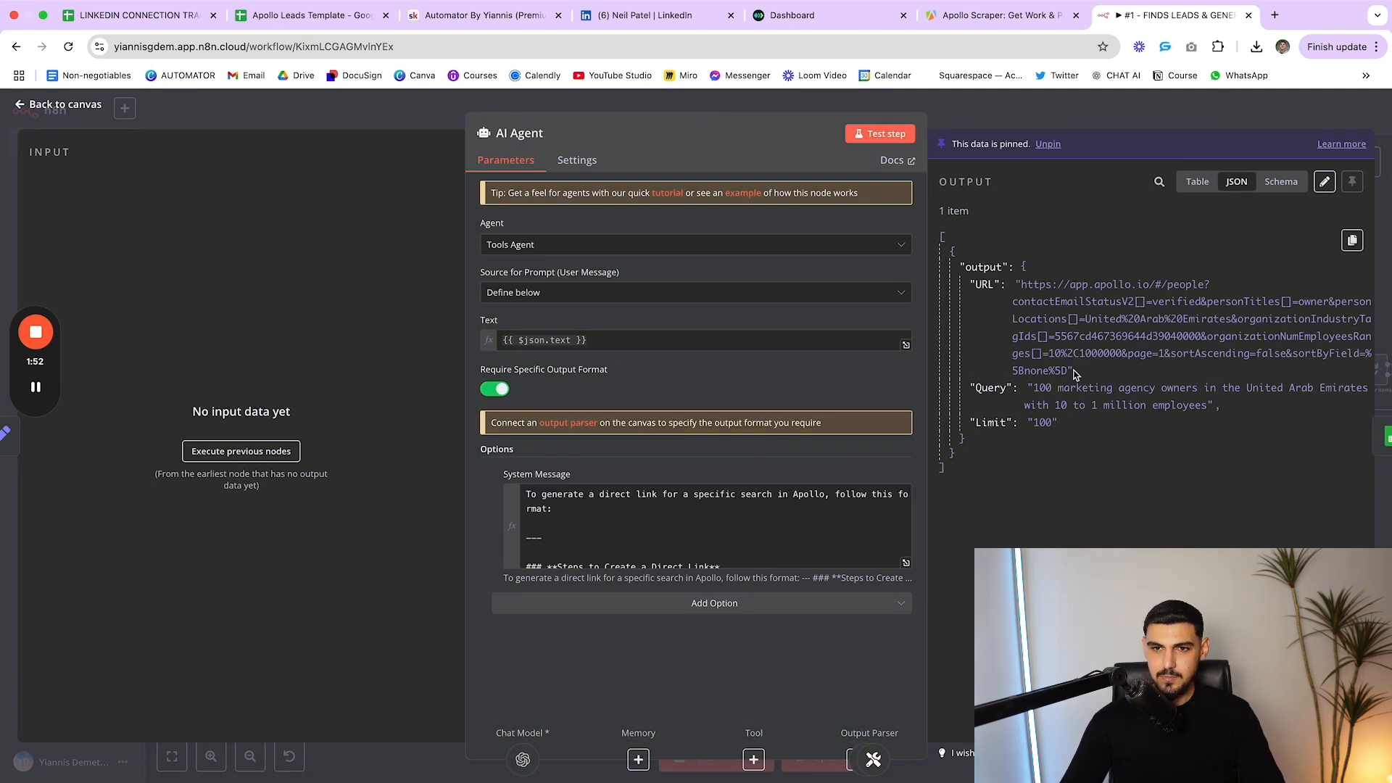
left_click_drag(1082, 371, 1020, 281)
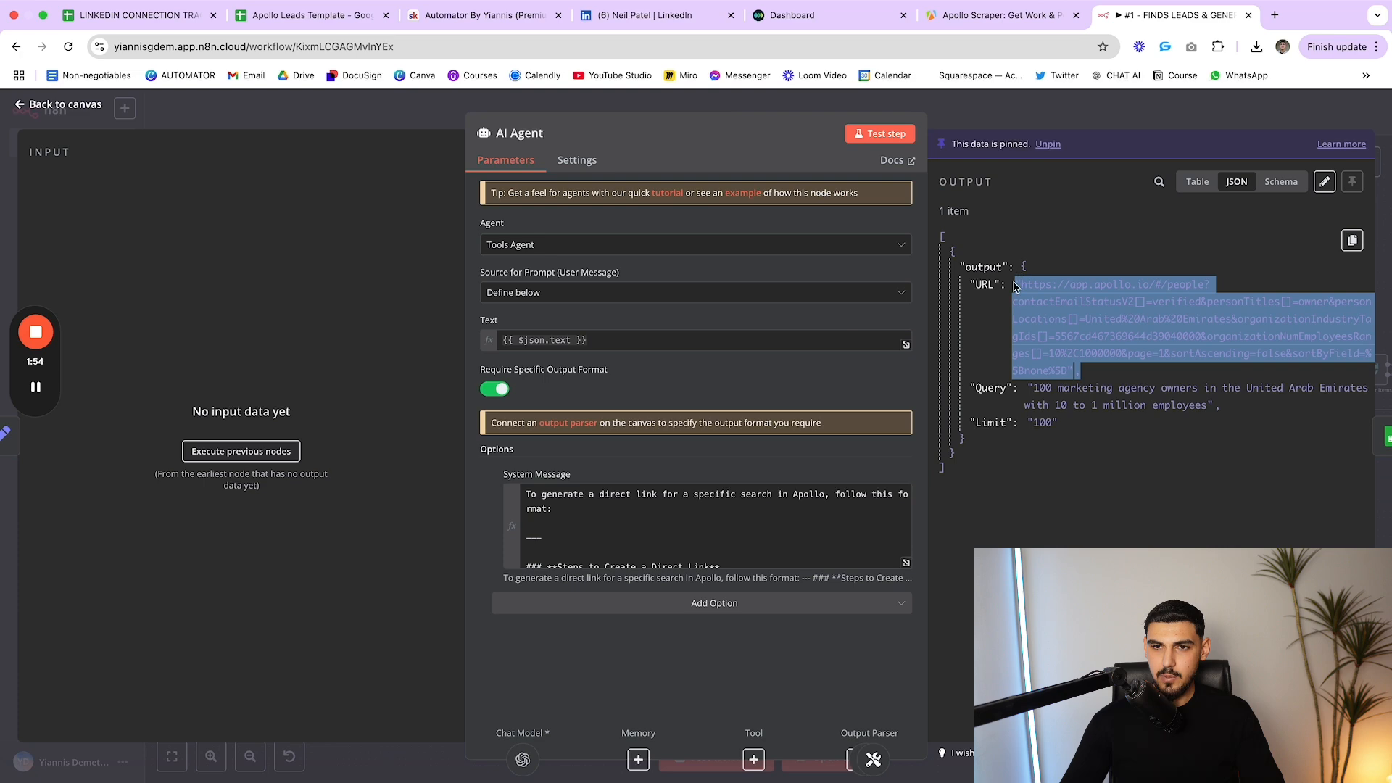
left_click(1018, 285)
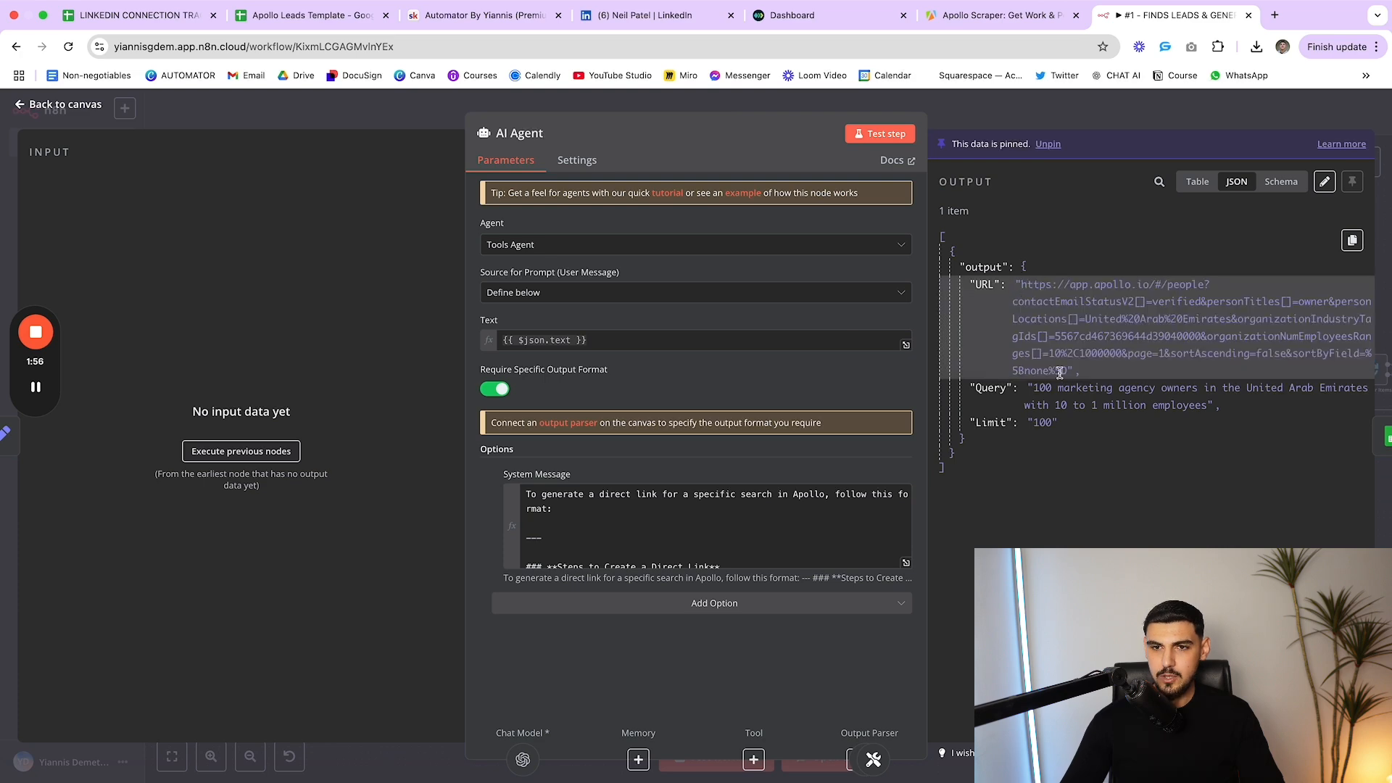
left_click(990, 22)
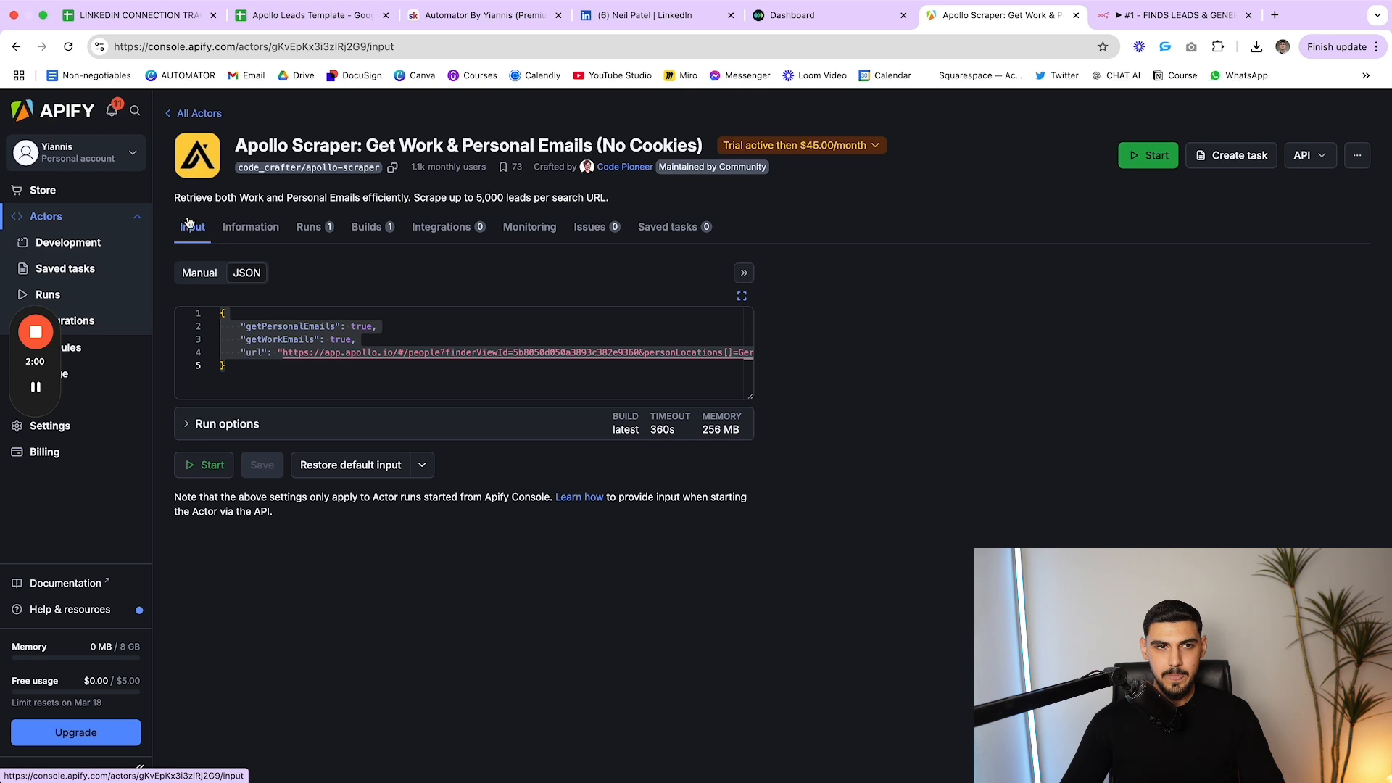
Show the Apollo Scraper input as a form and review its Germany-filtered Apollo Search URL
left_click(202, 278)
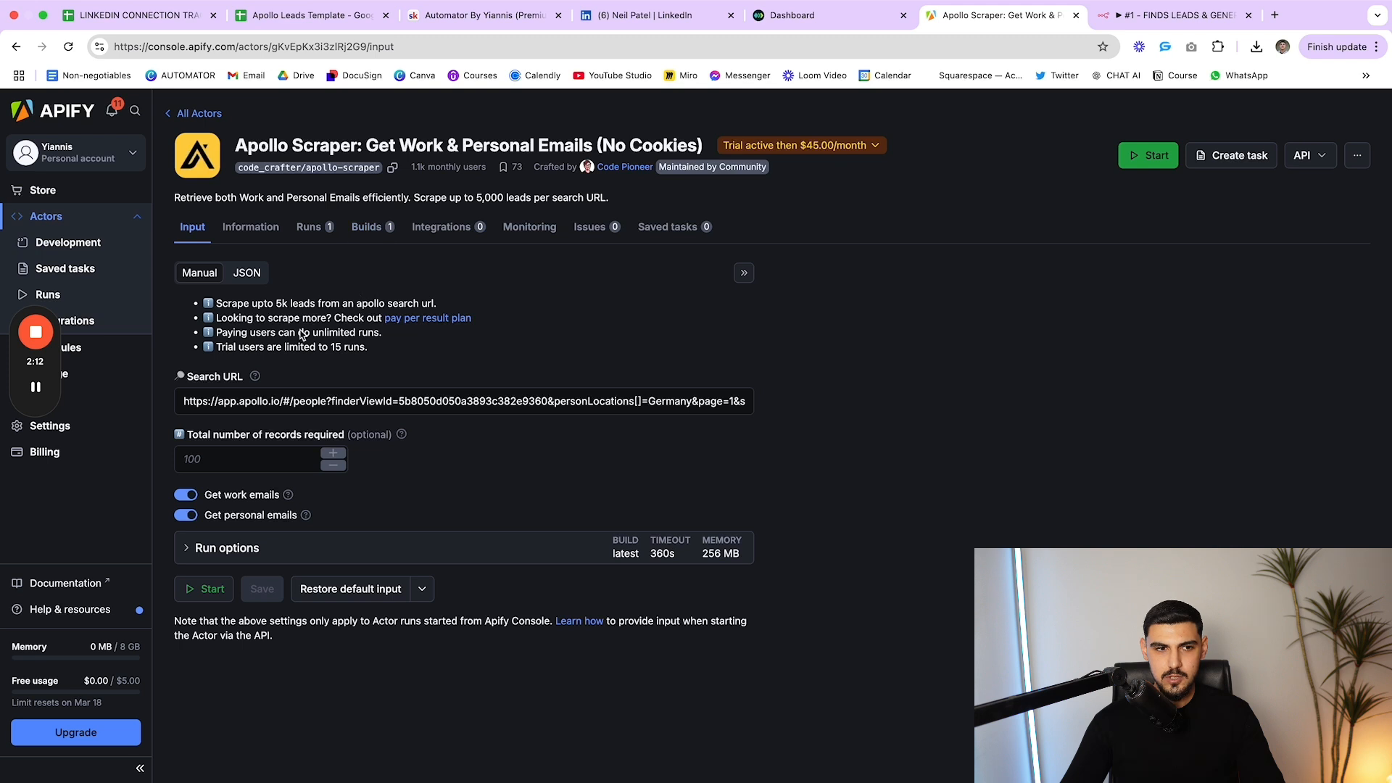
left_click_drag(181, 401, 801, 411)
left_click(810, 413)
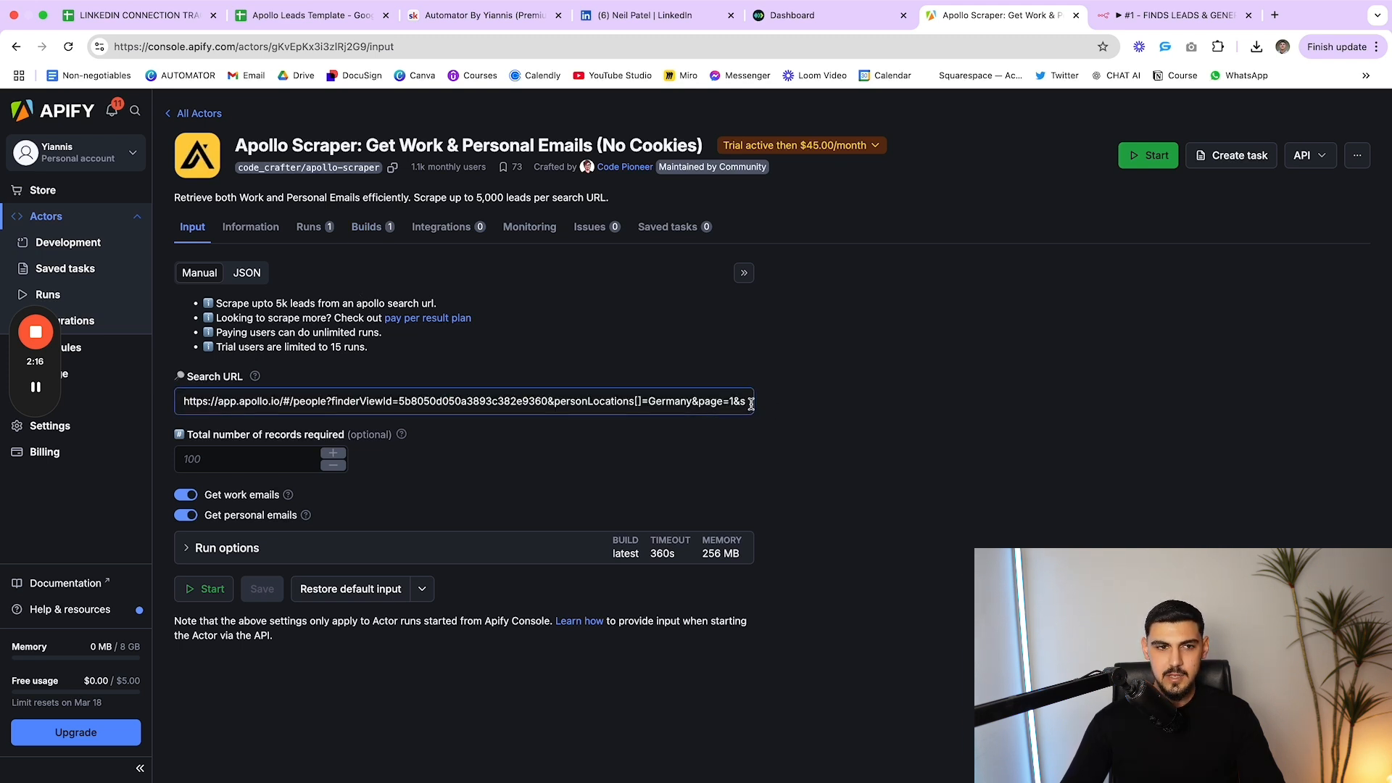
left_click_drag(184, 401, 786, 407)
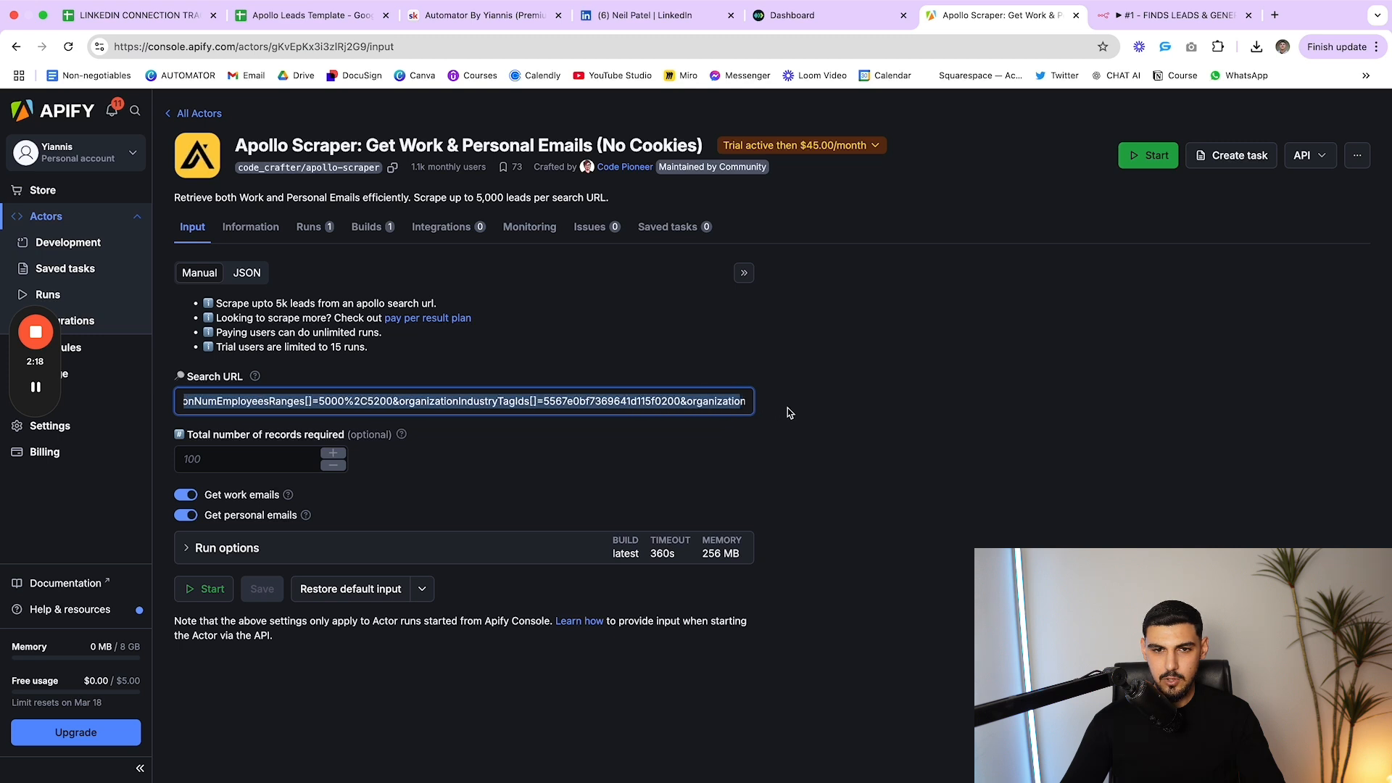
left_click(786, 407)
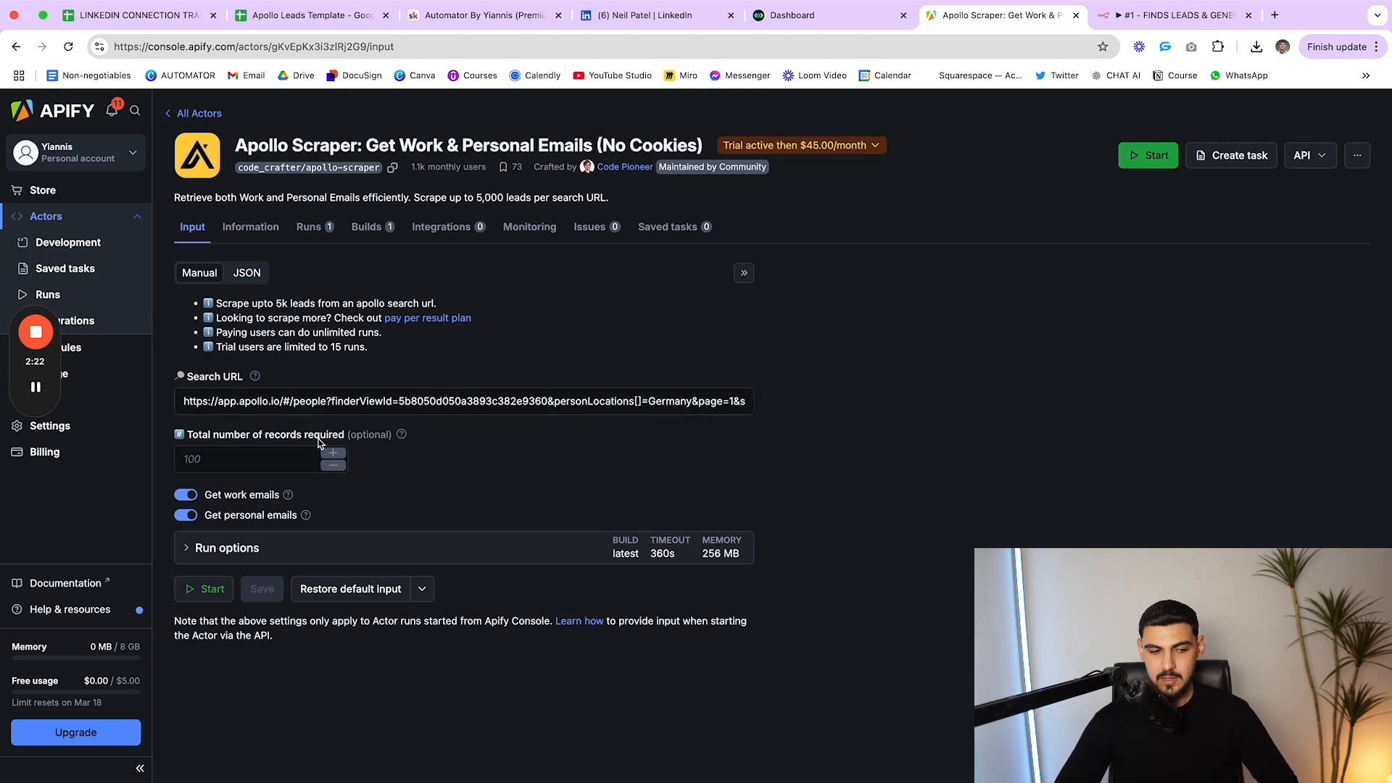
left_click(309, 392)
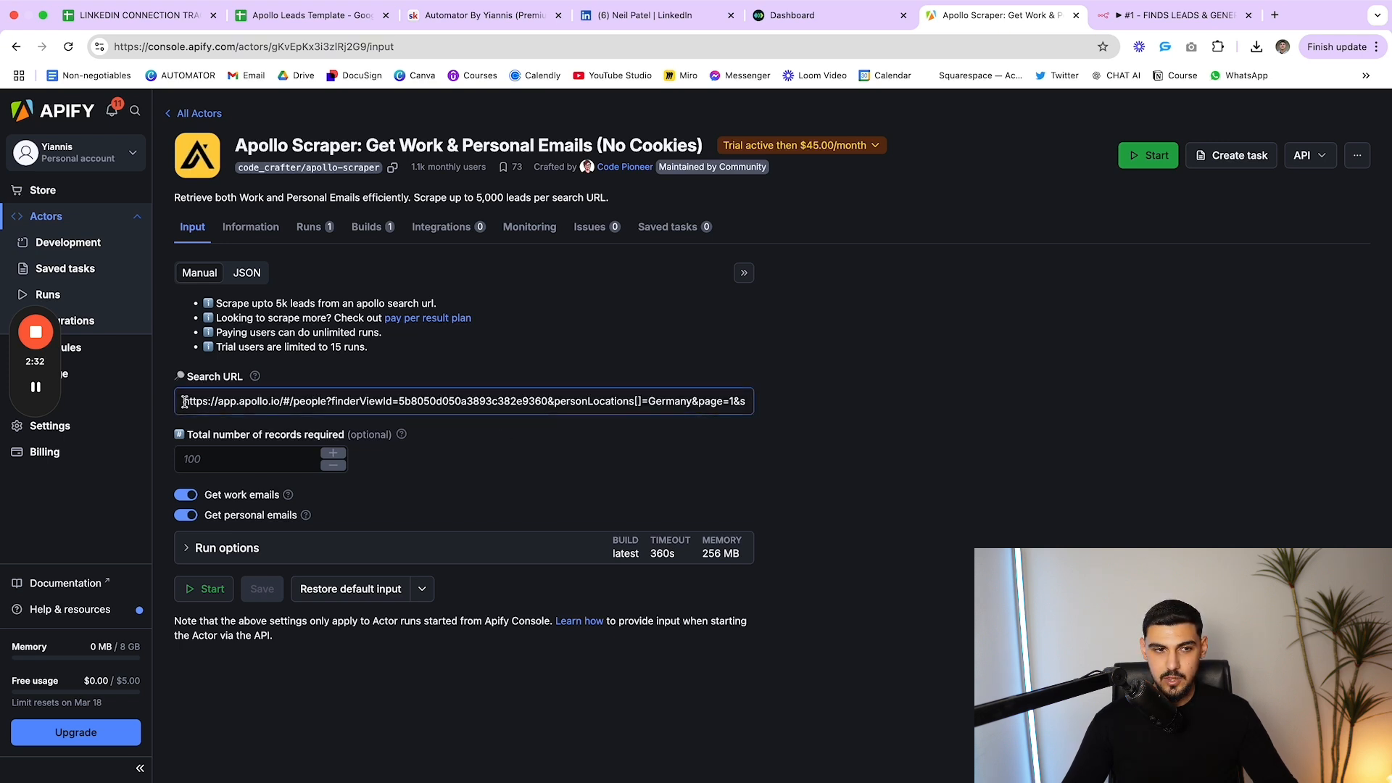
left_click_drag(184, 403, 824, 411)
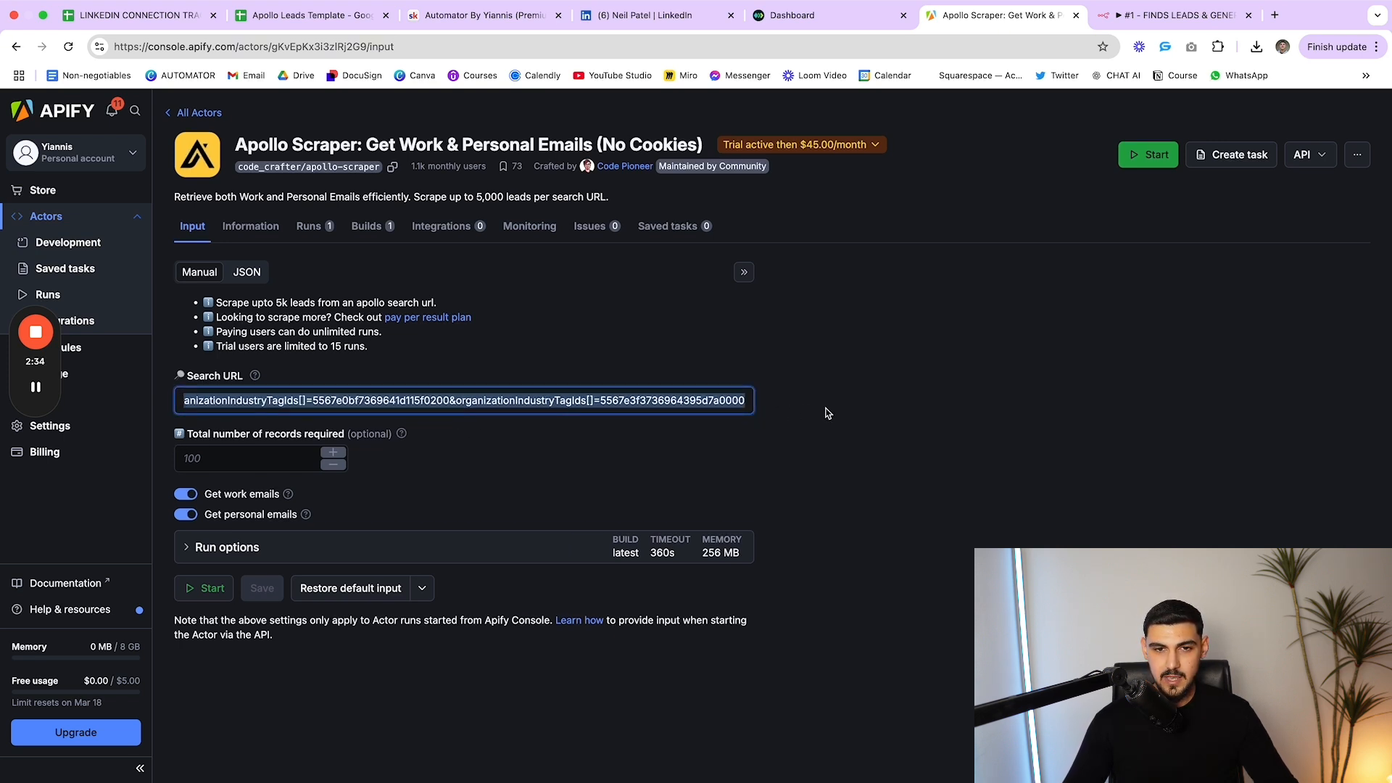
left_click(828, 413)
left_click(734, 400)
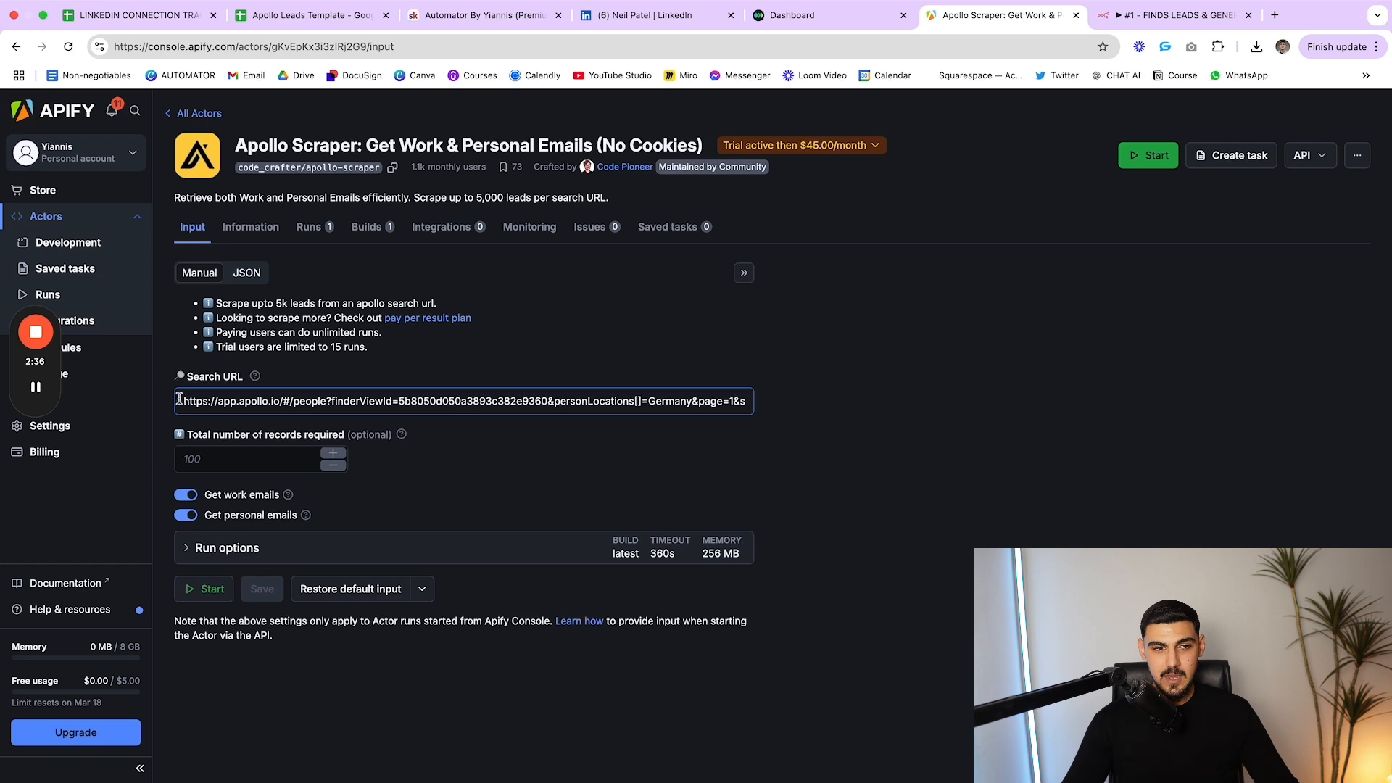
left_click_drag(178, 400, 831, 403)
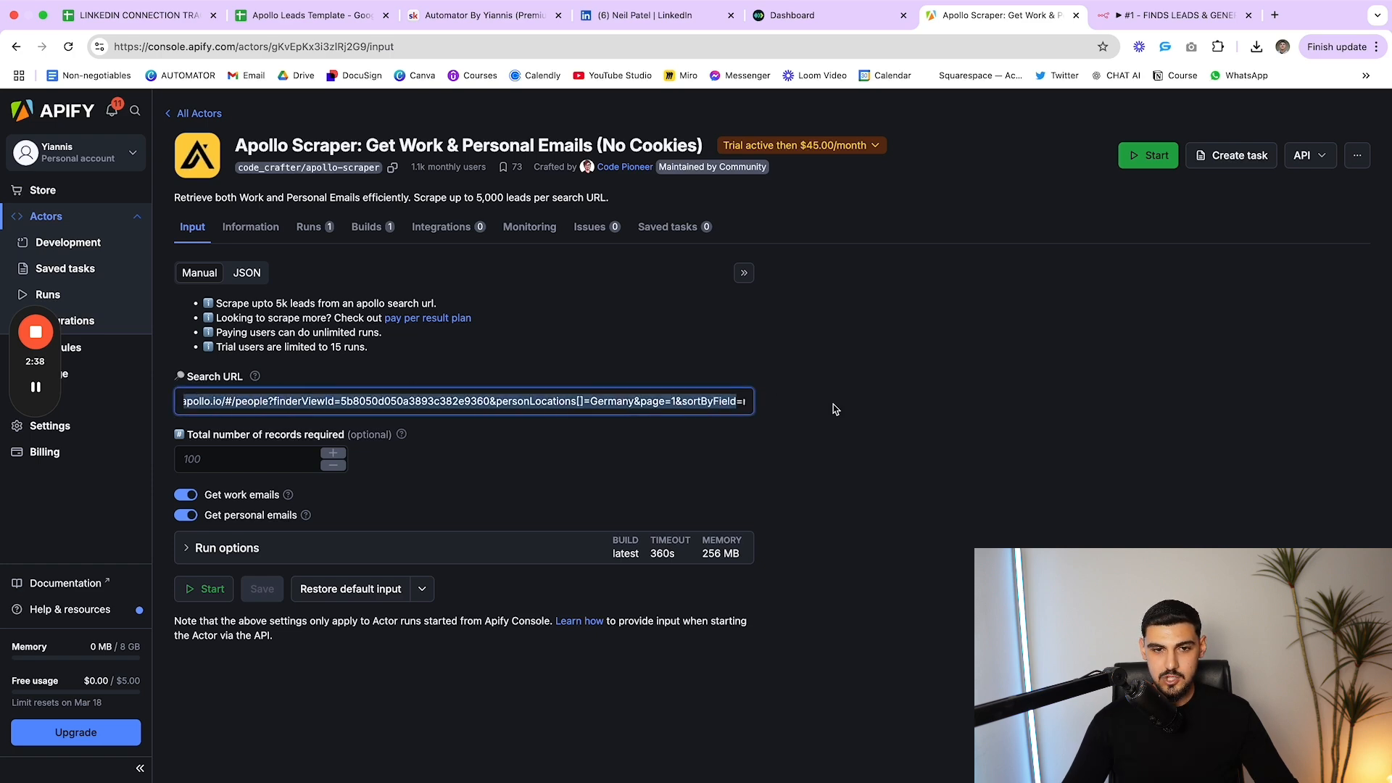
left_click(856, 409)
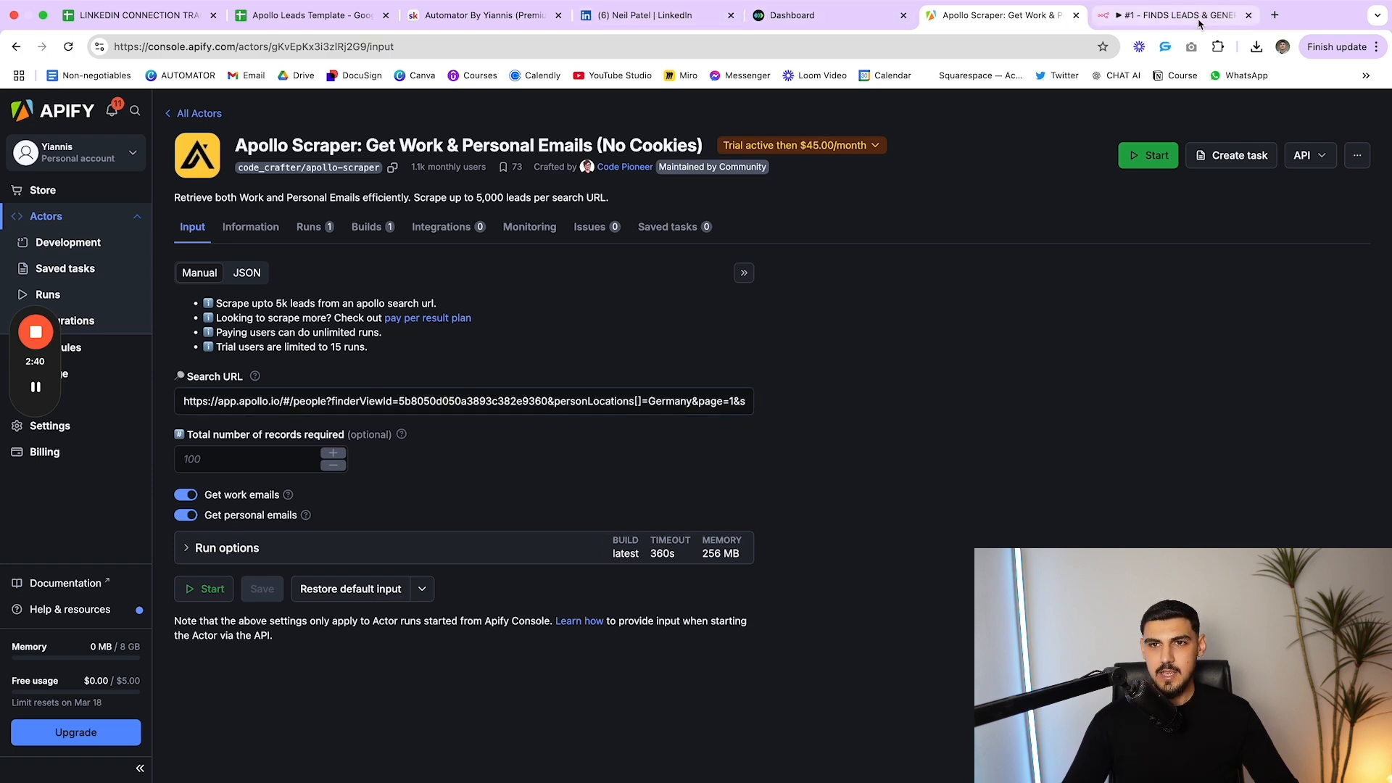
left_click(1171, 15)
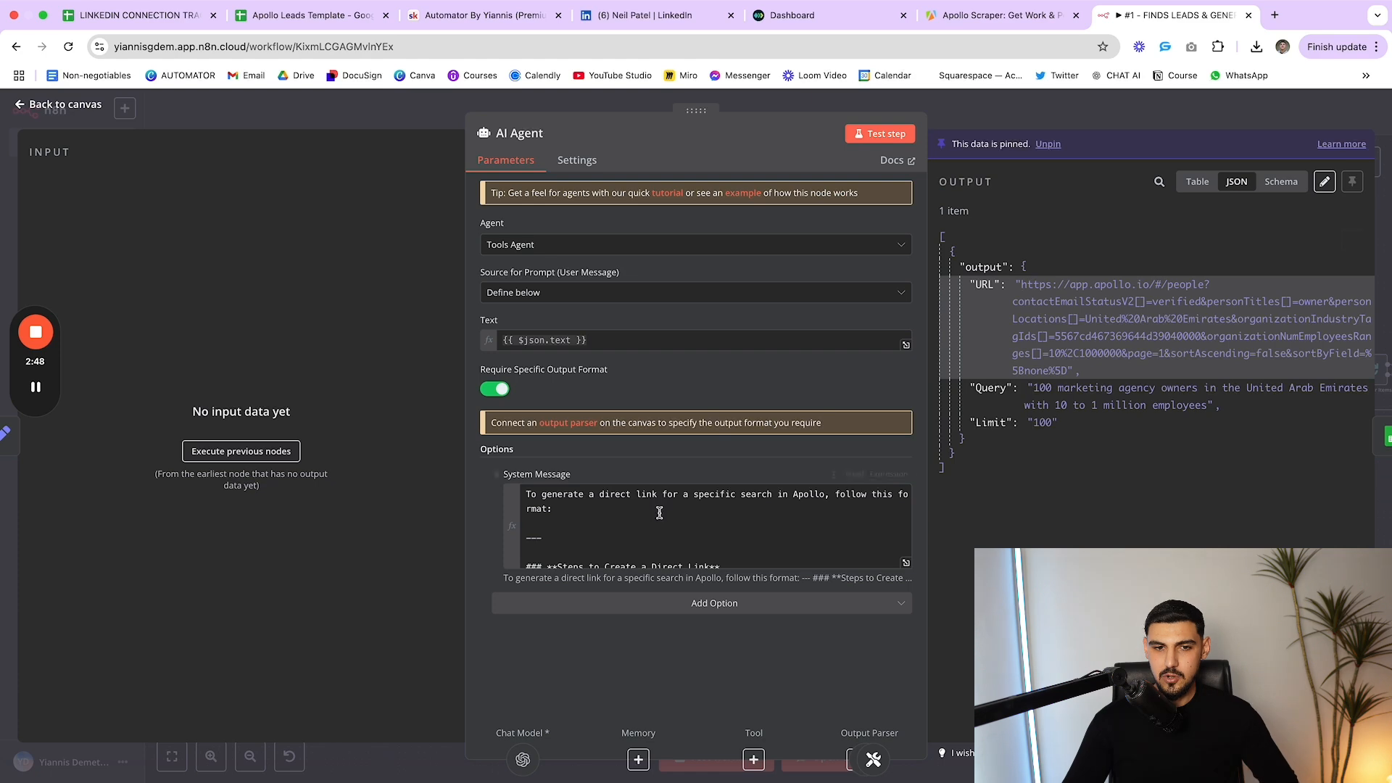
scroll(725, 537, "down", 3)
left_click(905, 562)
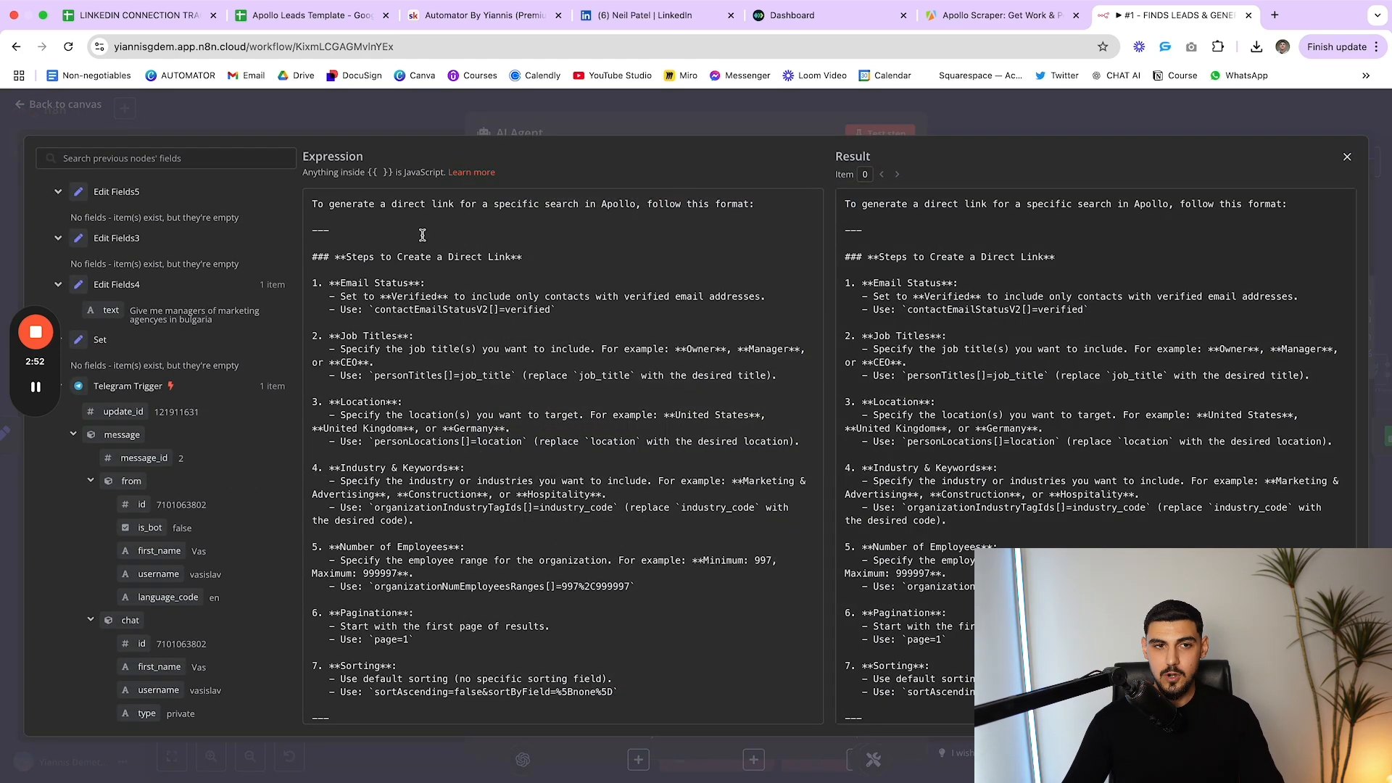
left_click_drag(312, 202, 755, 204)
left_click(620, 217)
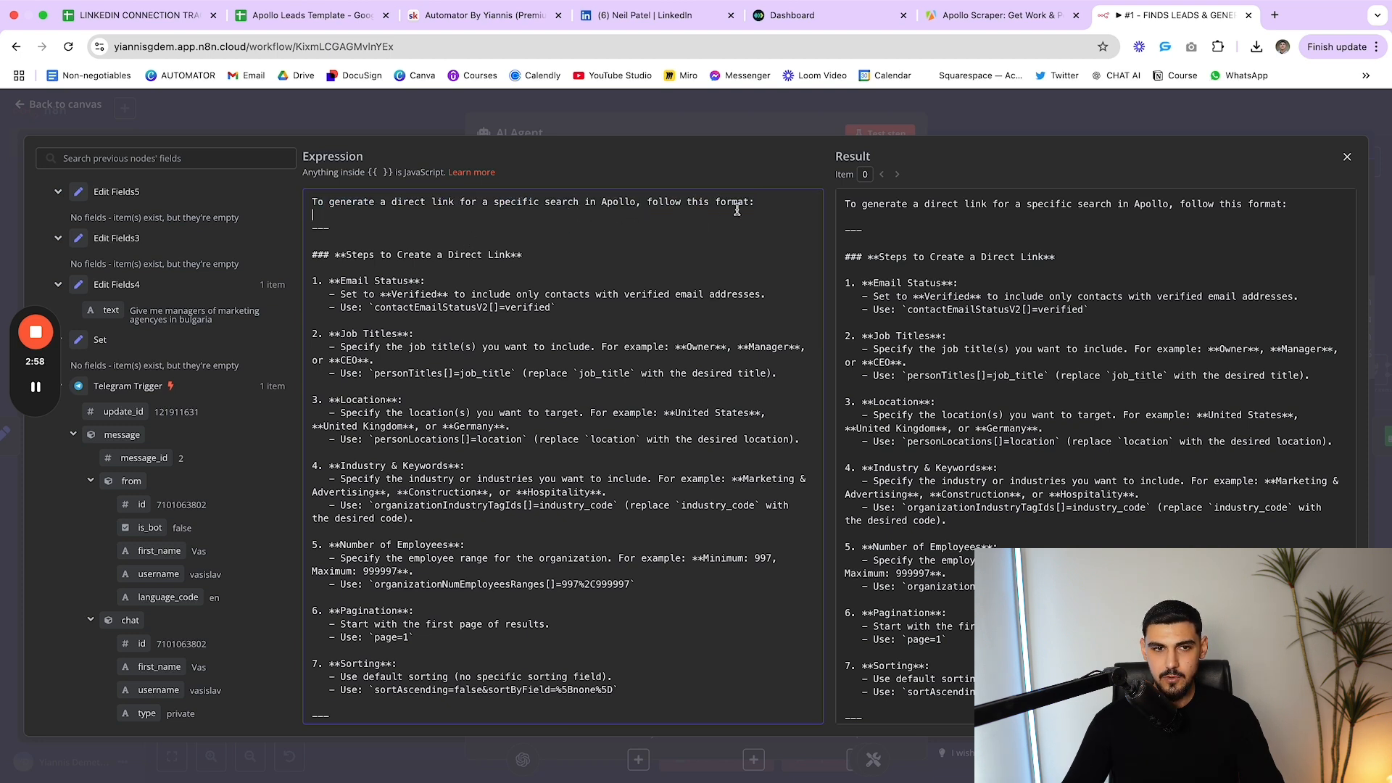
scroll(572, 272, "down", 1)
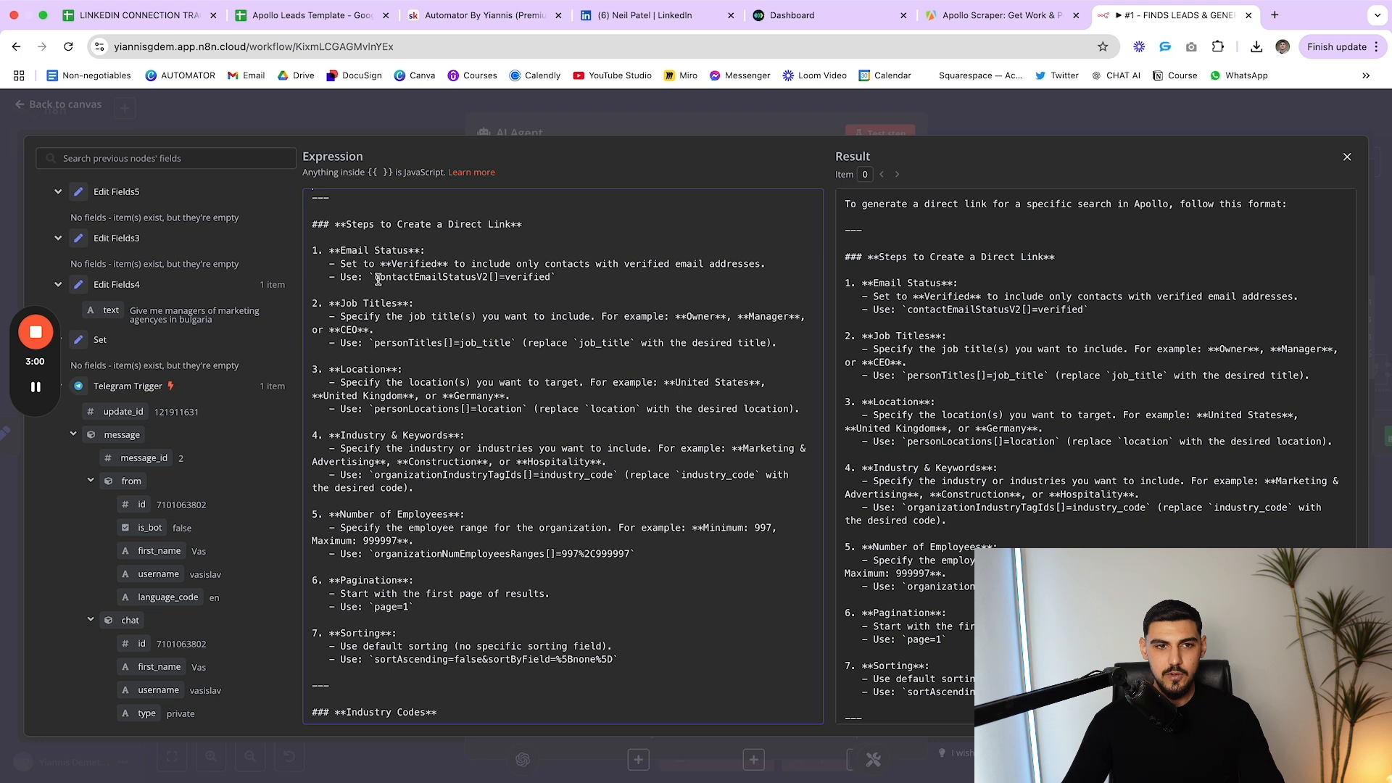
left_click_drag(376, 279, 488, 282)
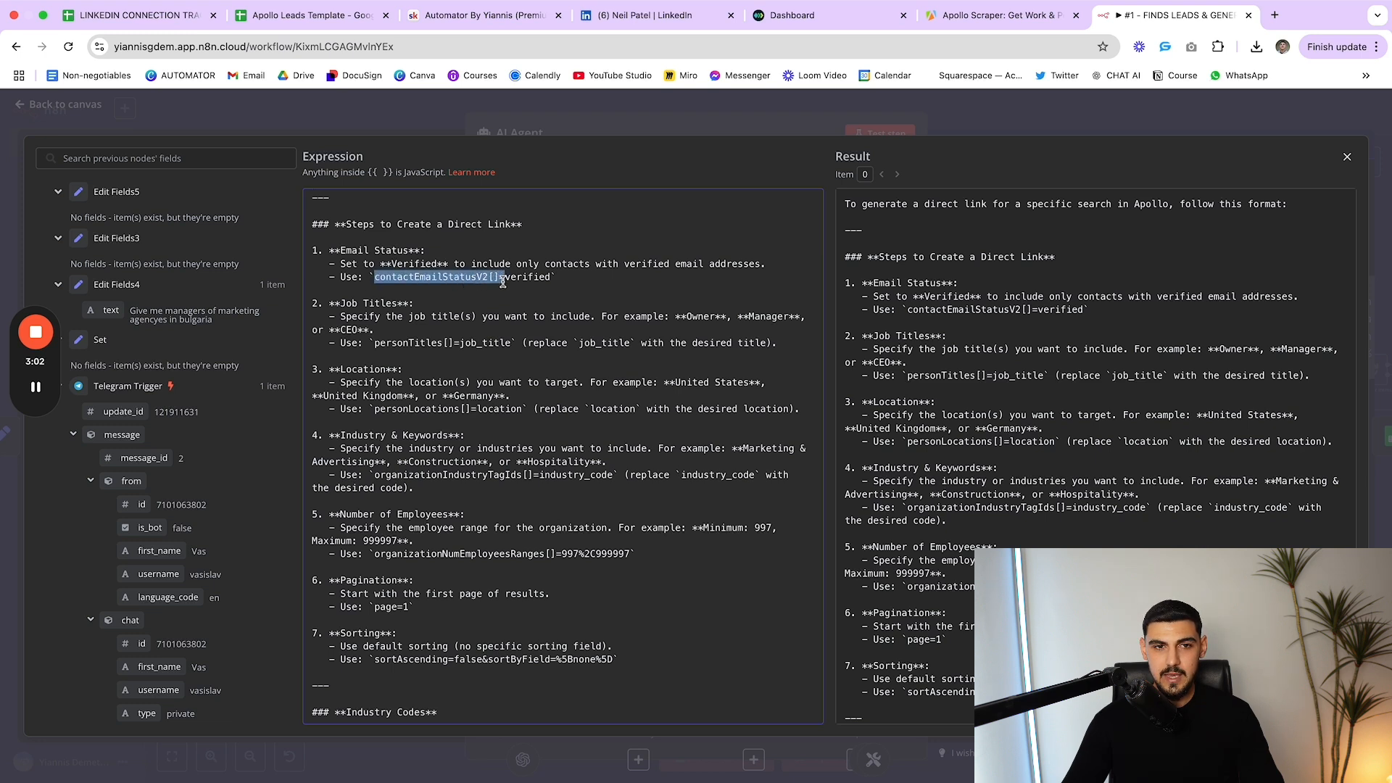
left_click(499, 282)
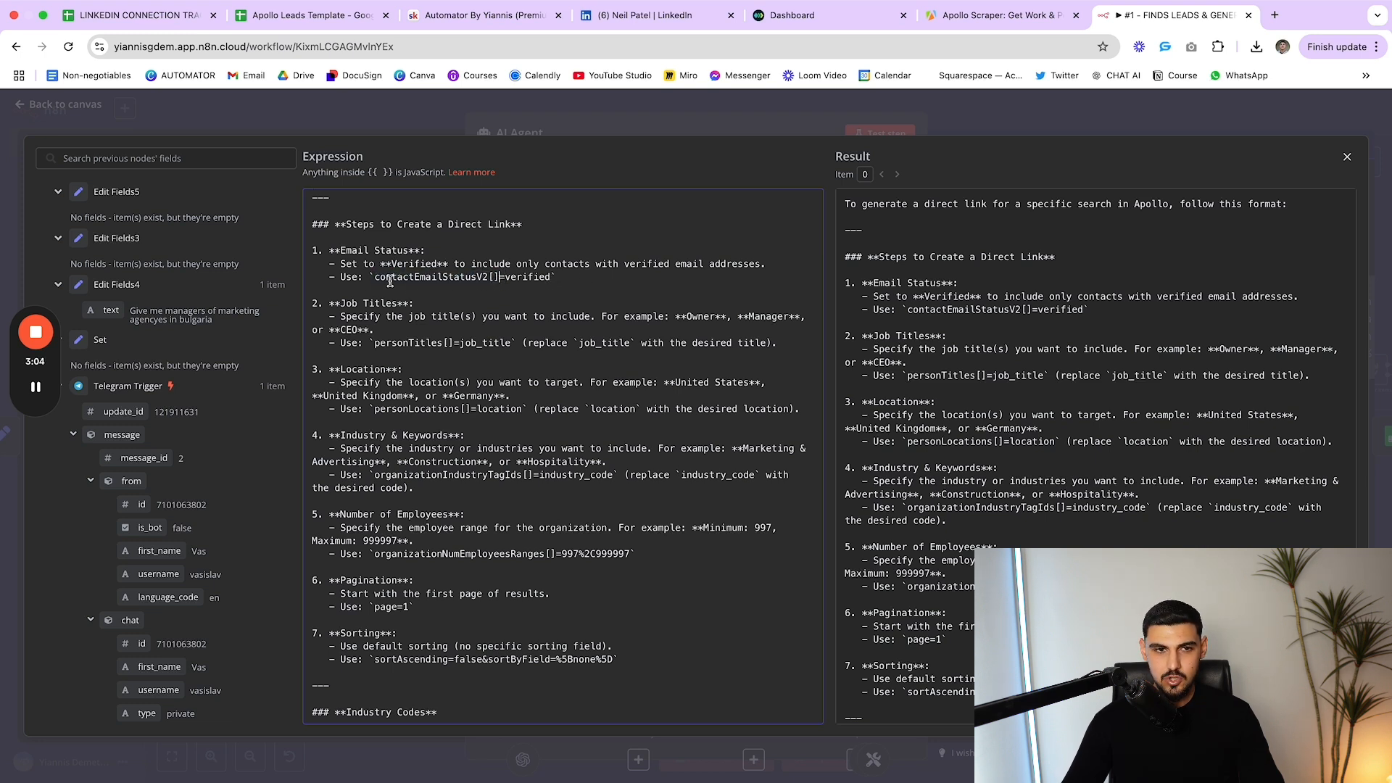
left_click_drag(374, 281, 553, 280)
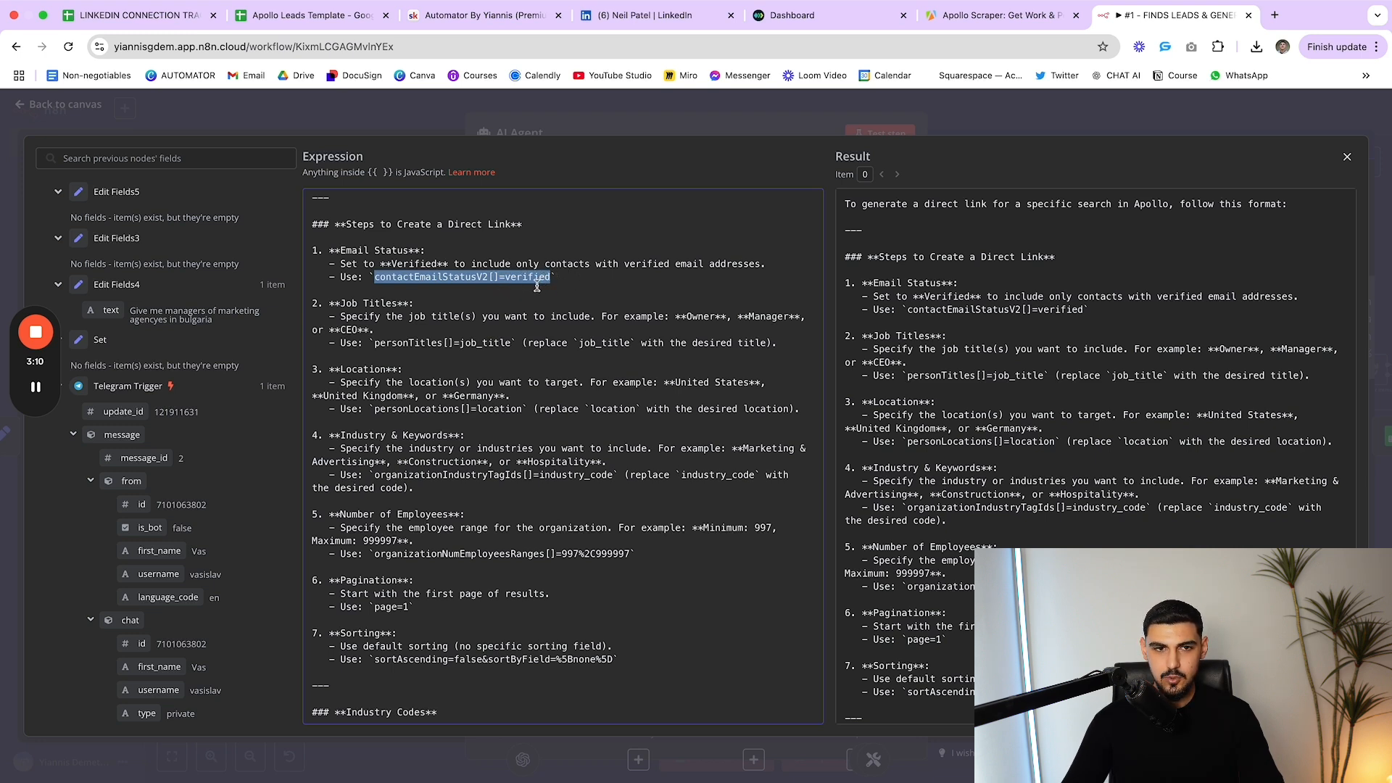
scroll(513, 343, "down", 3)
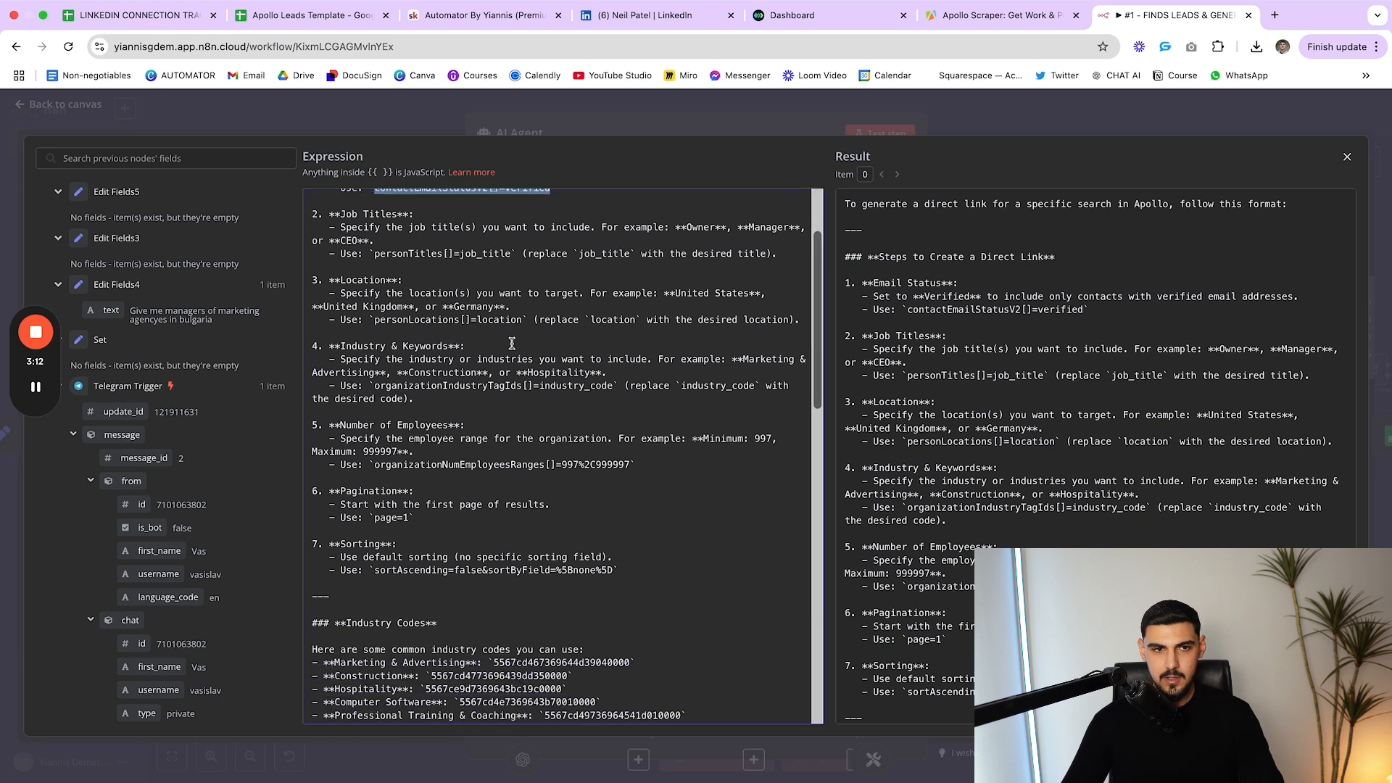
left_click_drag(376, 254, 513, 254)
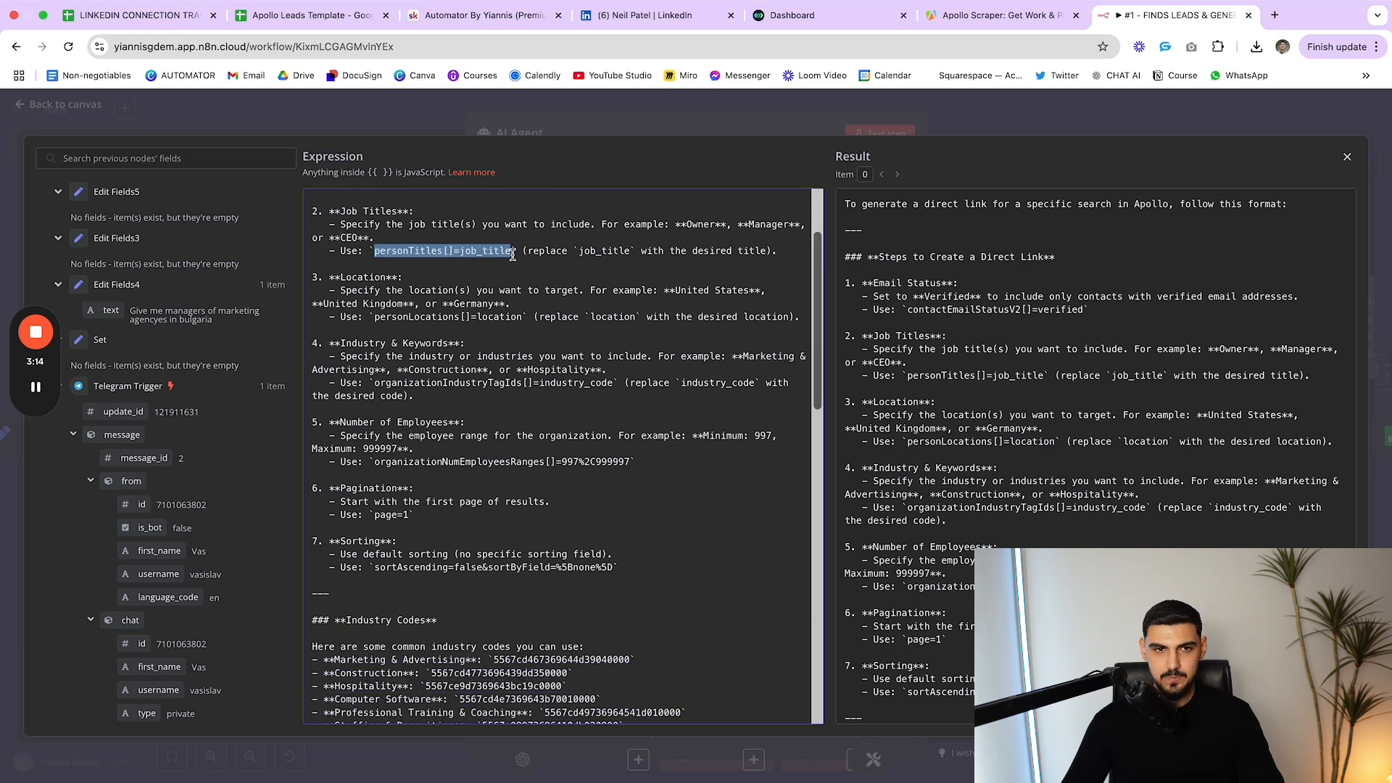
scroll(384, 319, "down", 1)
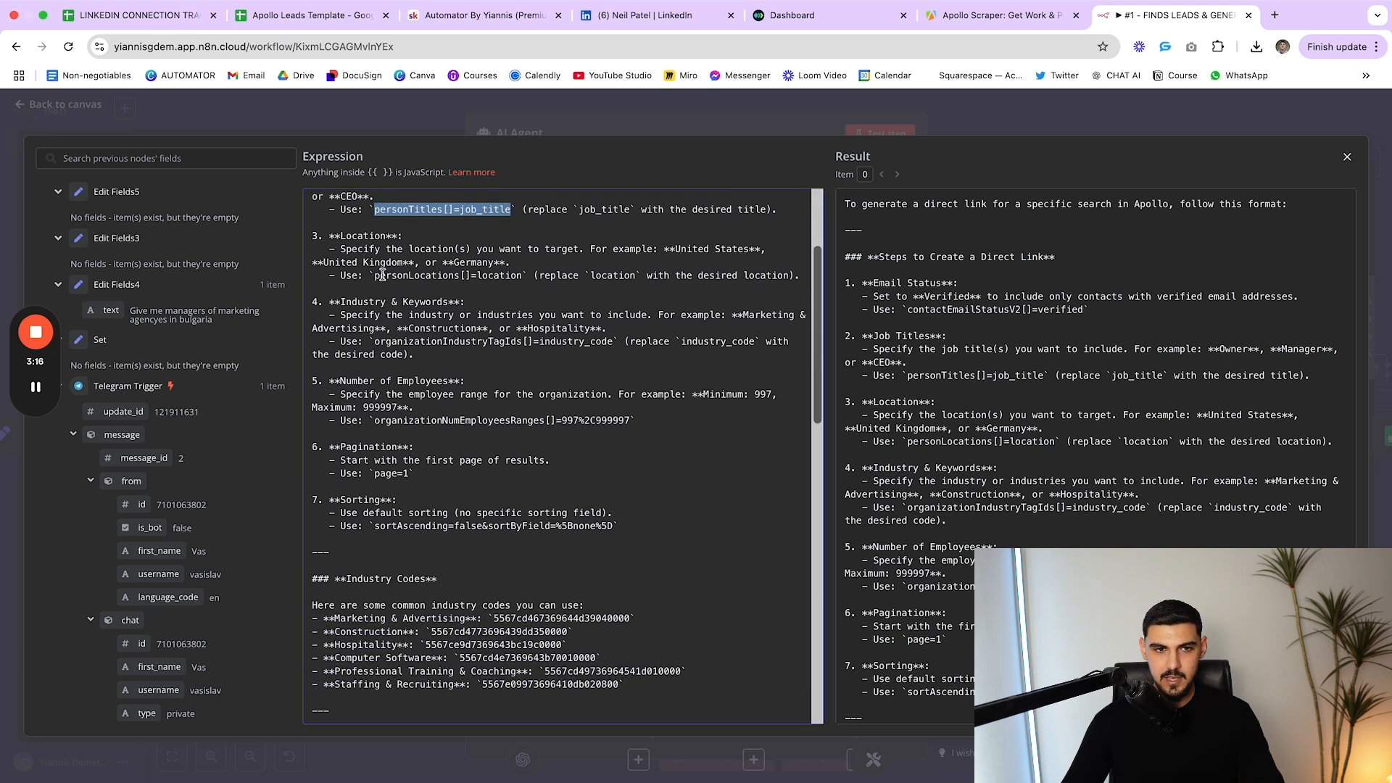
left_click_drag(368, 275, 472, 276)
left_click(416, 283)
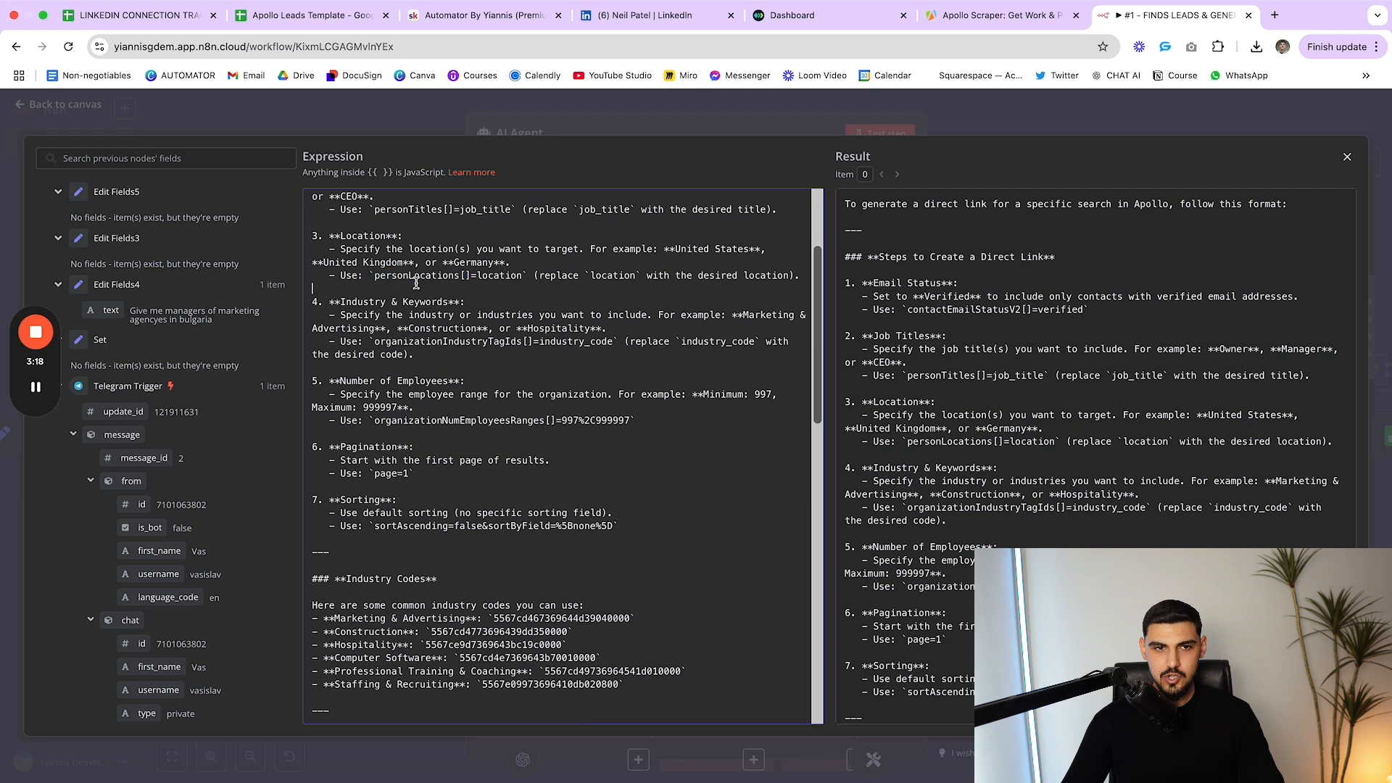
left_click_drag(481, 276, 522, 277)
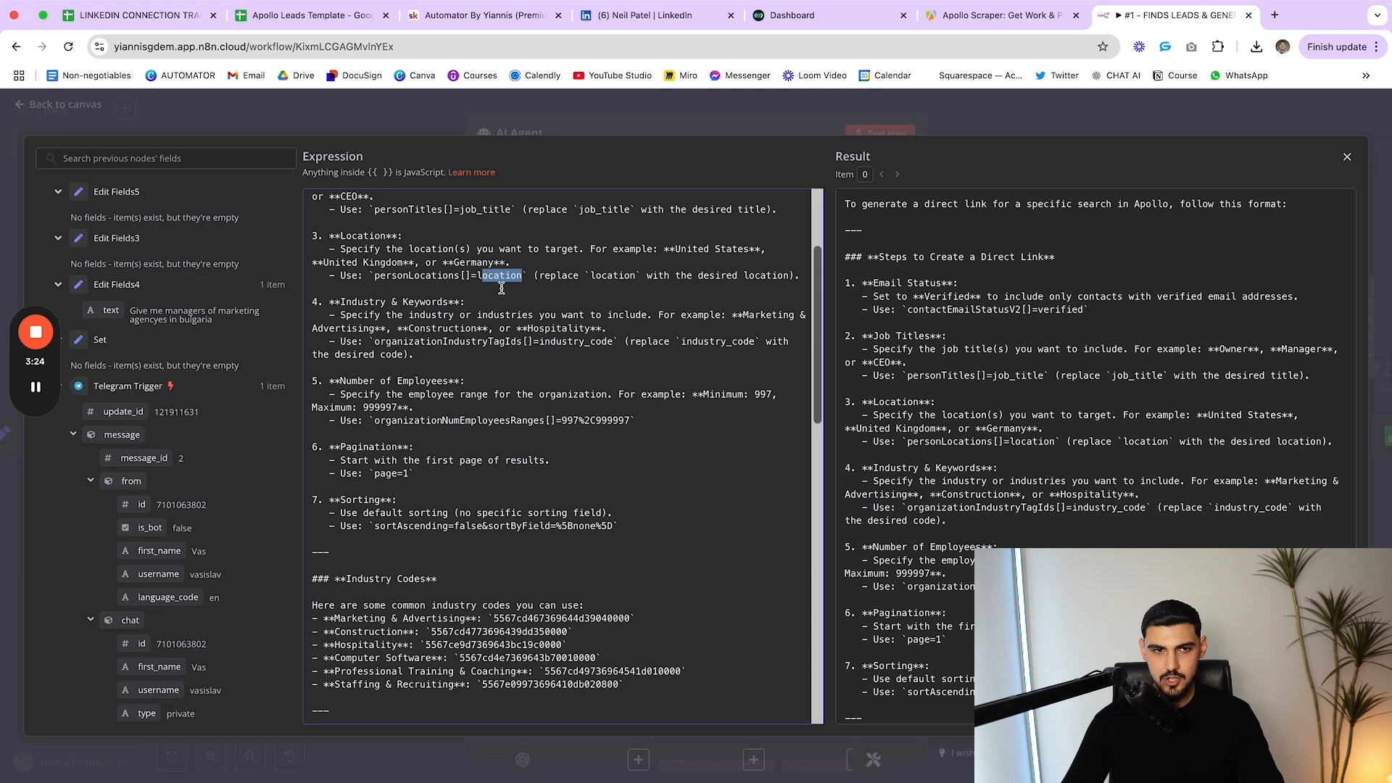
scroll(427, 315, "down", 1)
left_click_drag(319, 260, 508, 264)
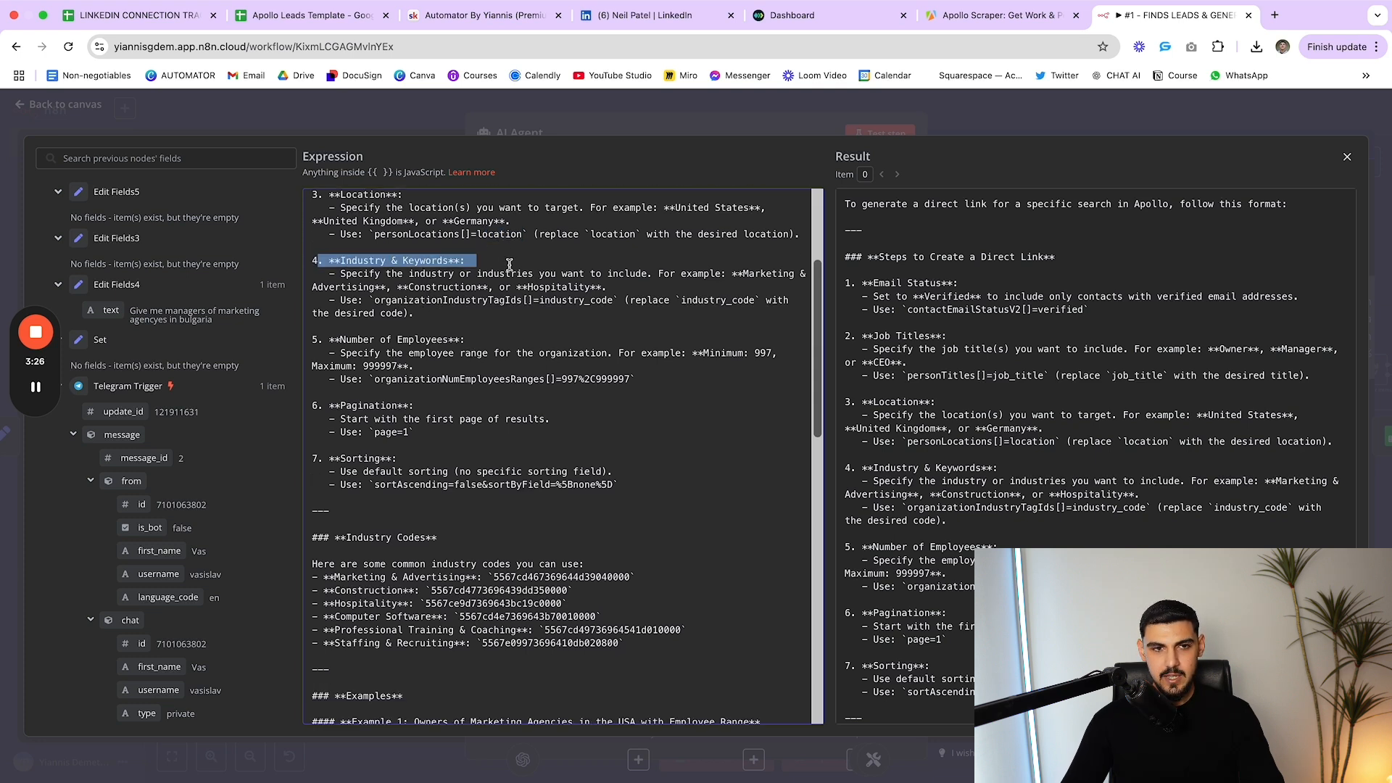
left_click(508, 264)
scroll(512, 303, "down", 1)
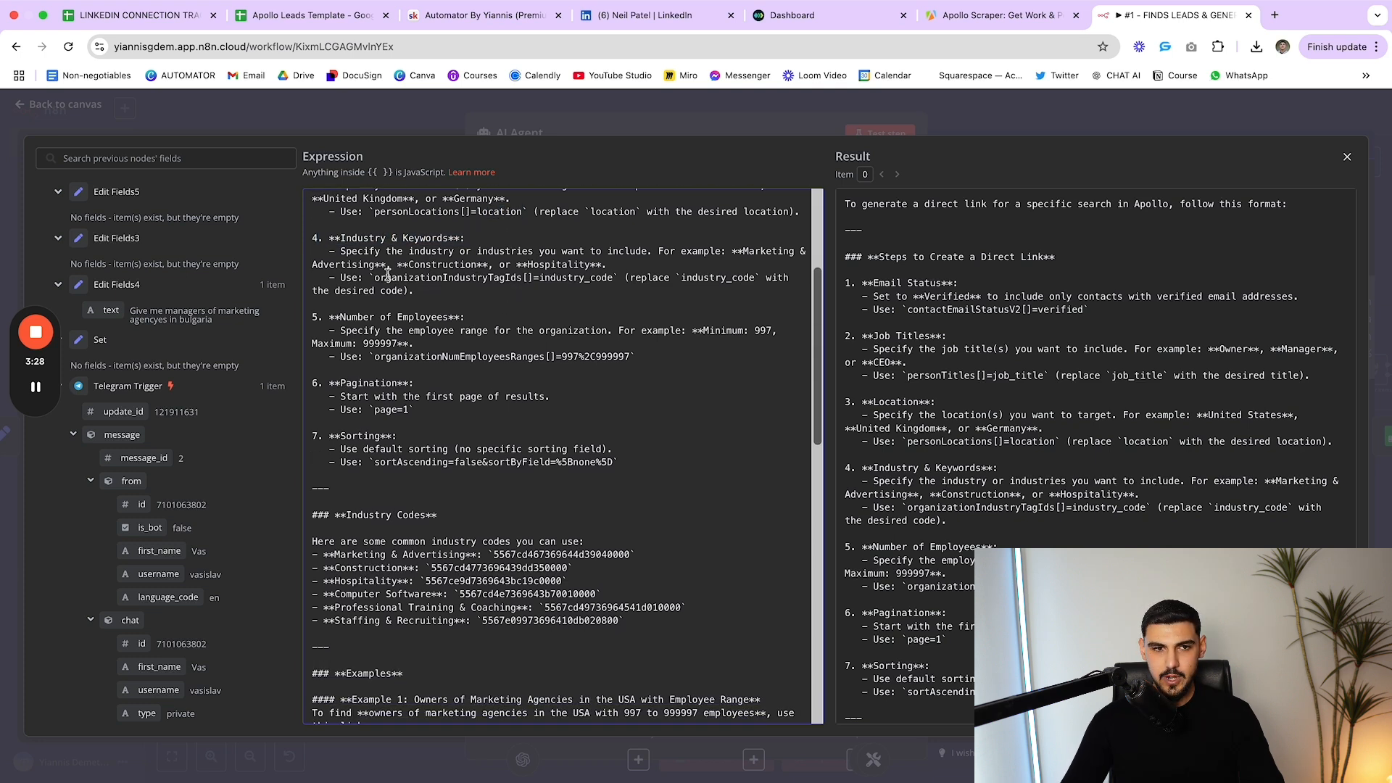
scroll(472, 303, "down", 5)
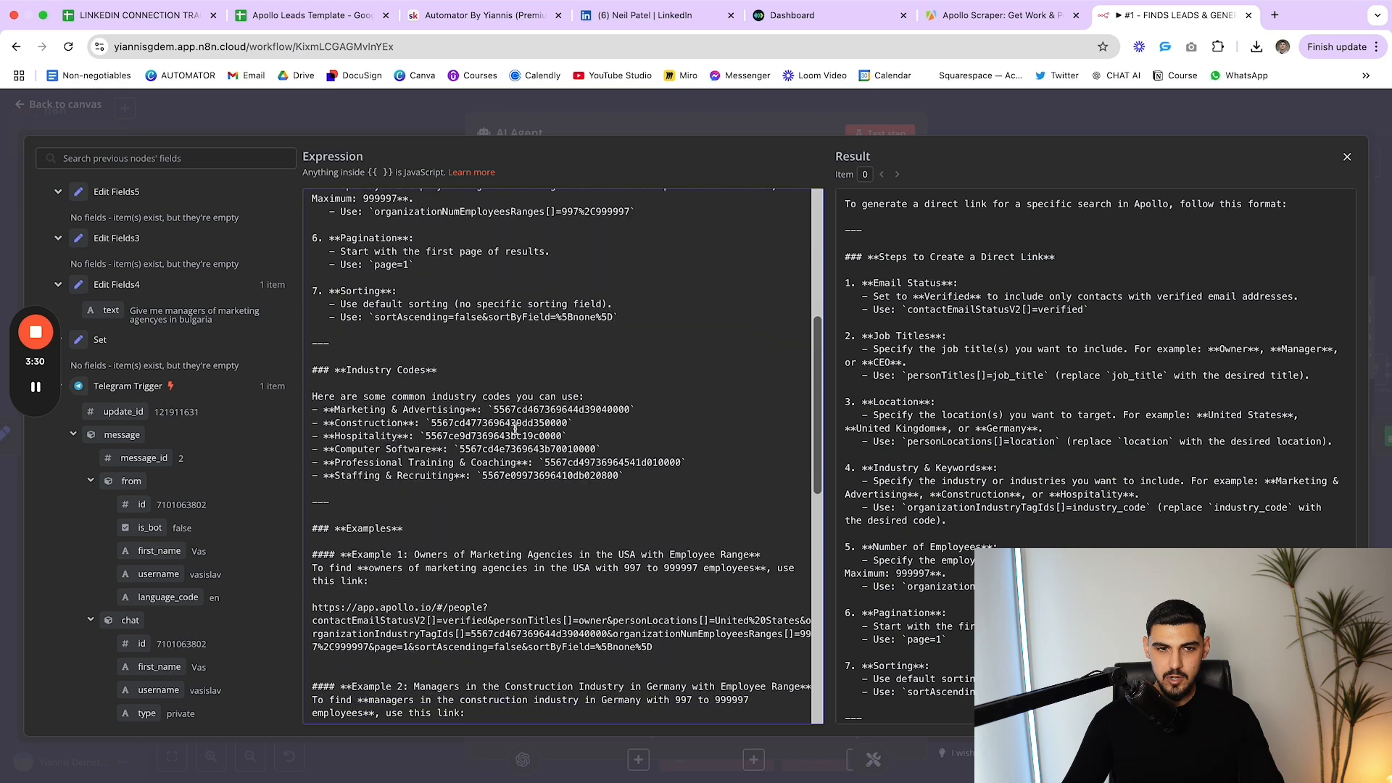
mouse_move(644, 411)
left_mouse_down()
mouse_move(333, 411)
mouse_move(641, 411)
left_mouse_up()
left_click(333, 411)
left_click(479, 411)
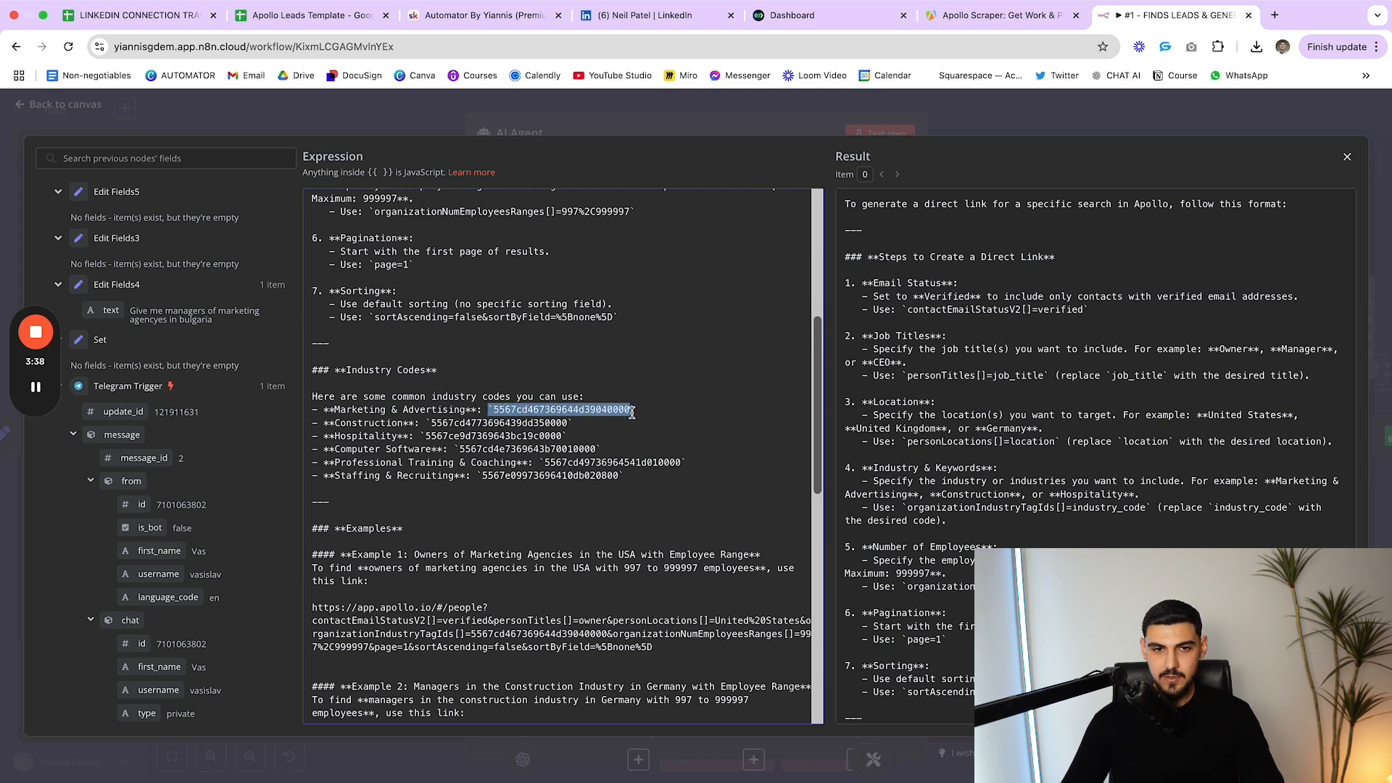
left_click(620, 411)
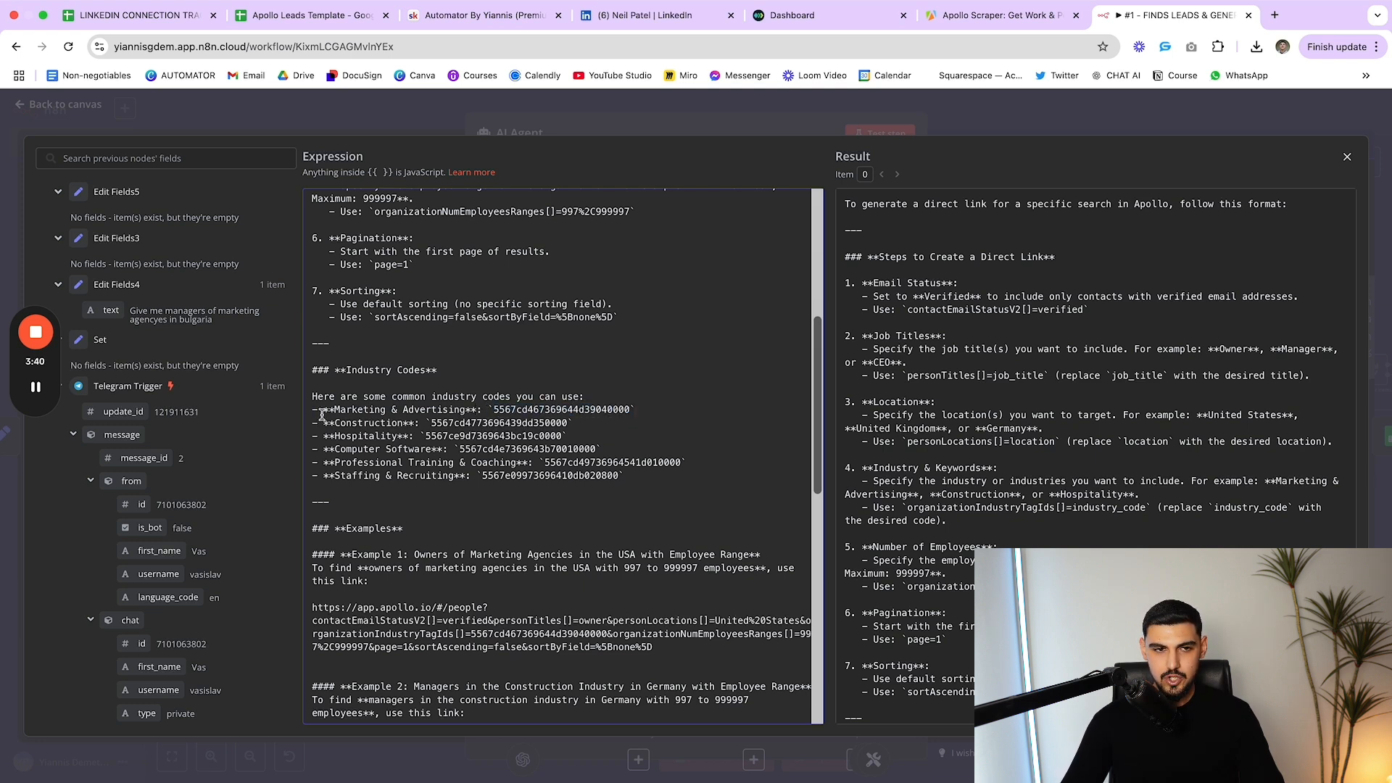
left_click_drag(322, 411, 636, 411)
left_click(480, 411)
left_click(636, 411)
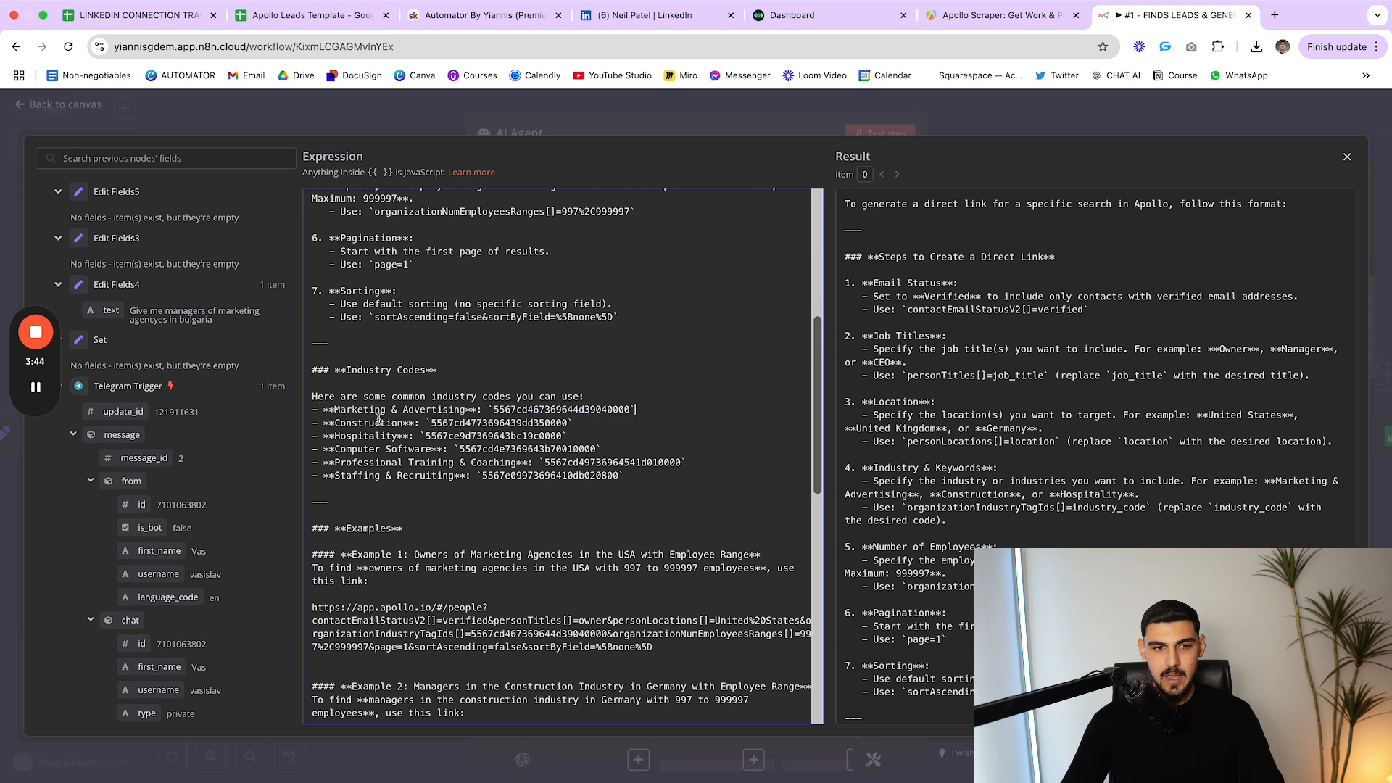
left_click_drag(318, 410, 626, 480)
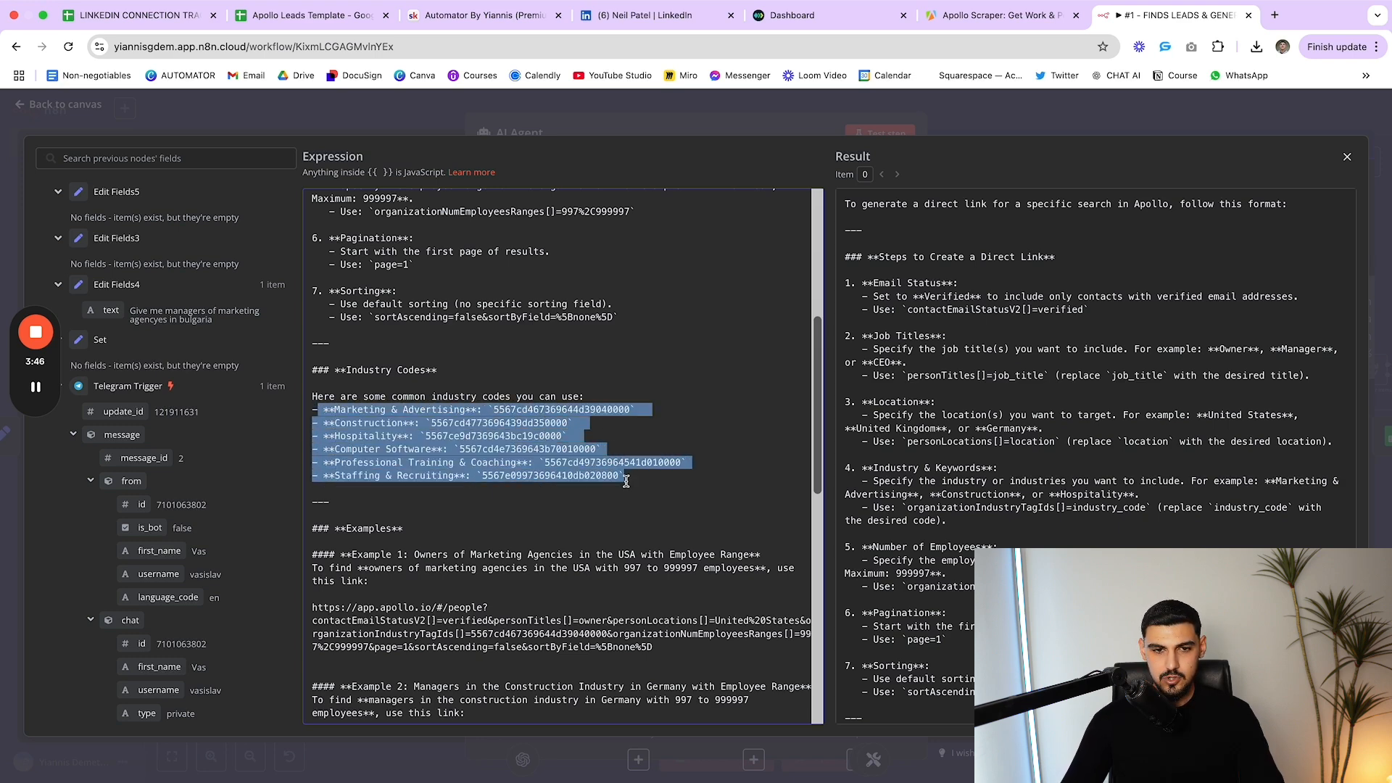
left_click(626, 480)
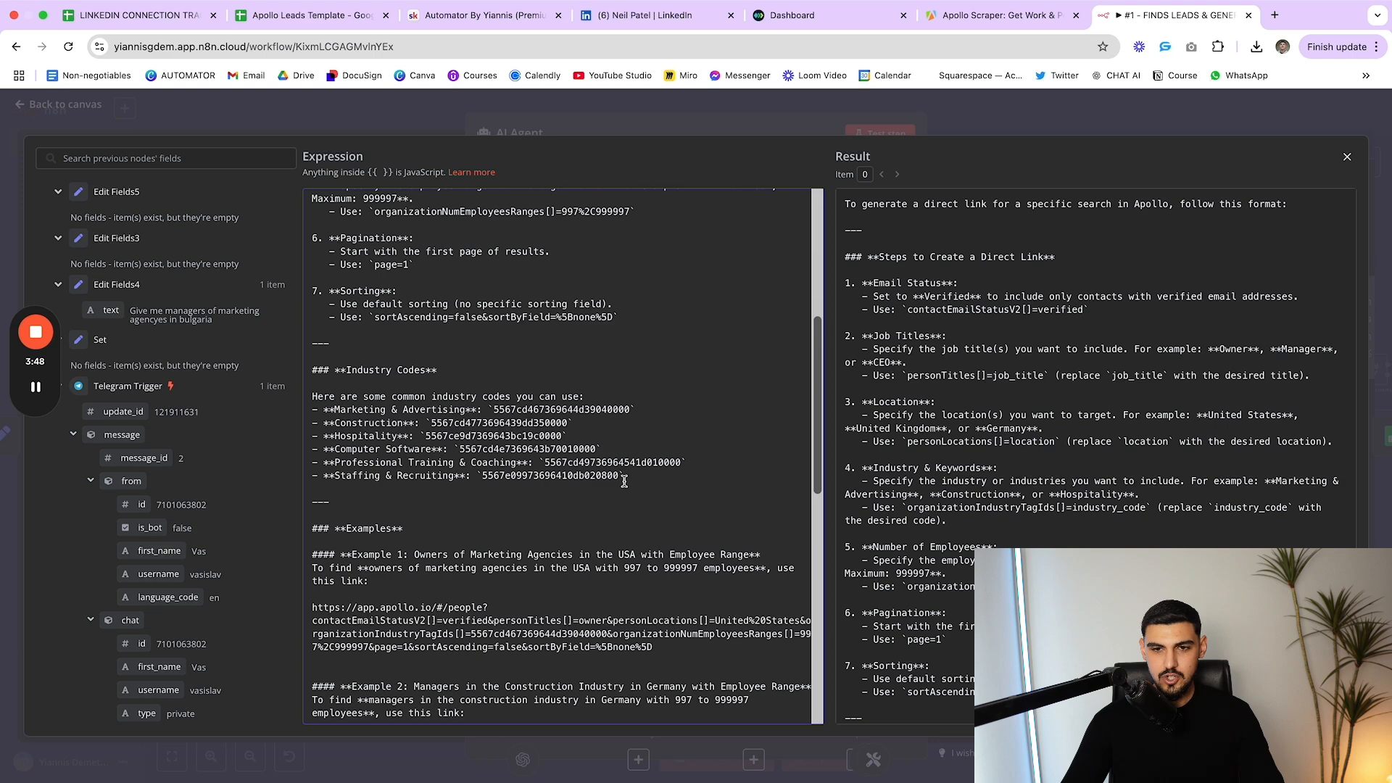
scroll(625, 481, "down", 1)
left_click_drag(648, 468, 312, 403)
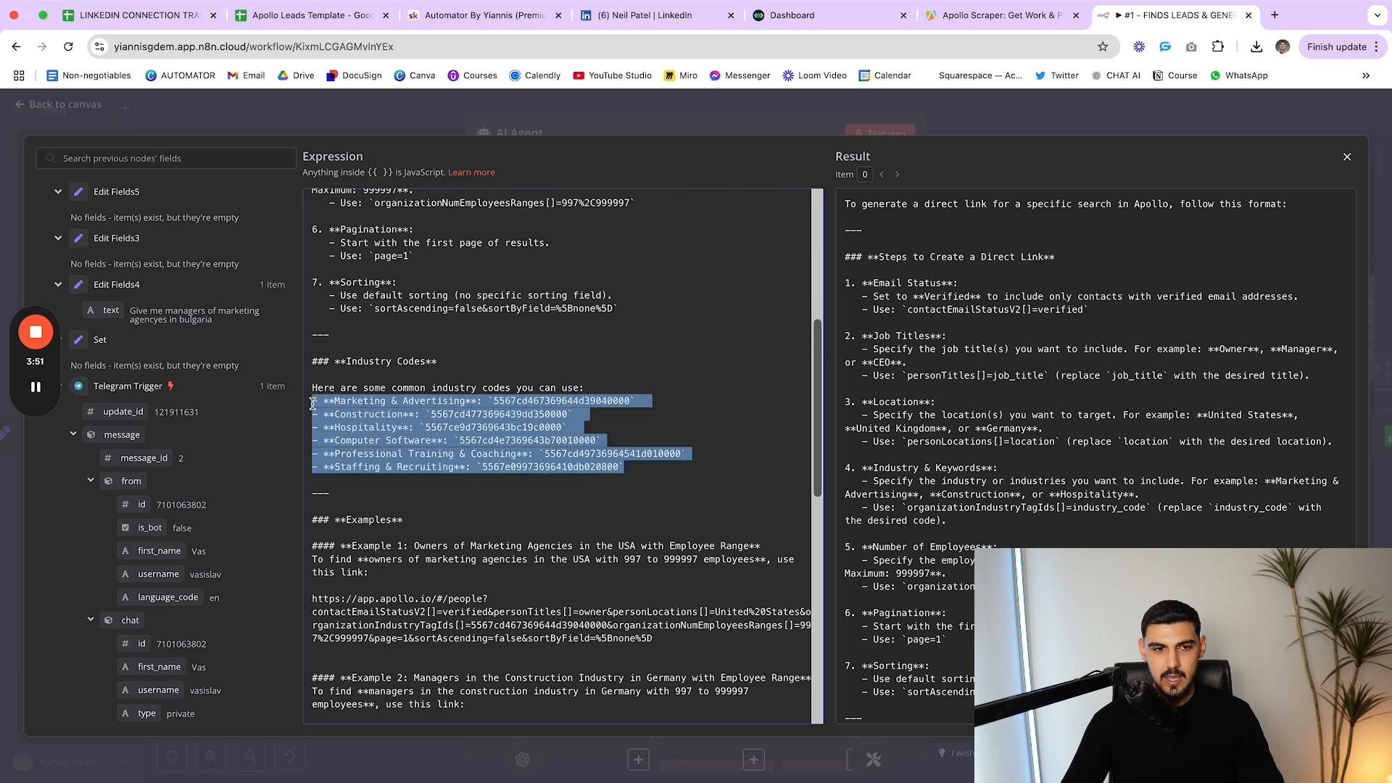
left_click(357, 418)
left_click_drag(334, 427, 310, 397)
left_click(432, 408)
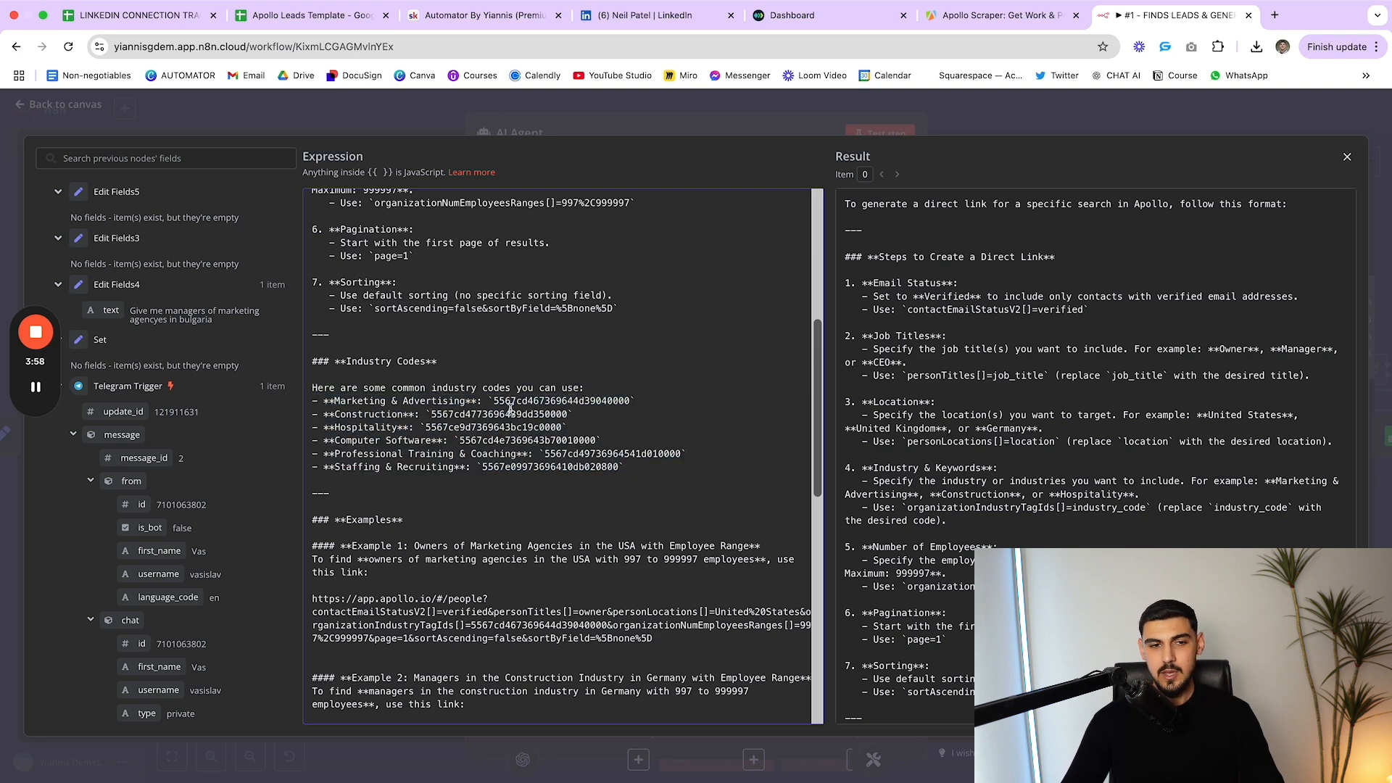
left_click_drag(657, 470, 315, 401)
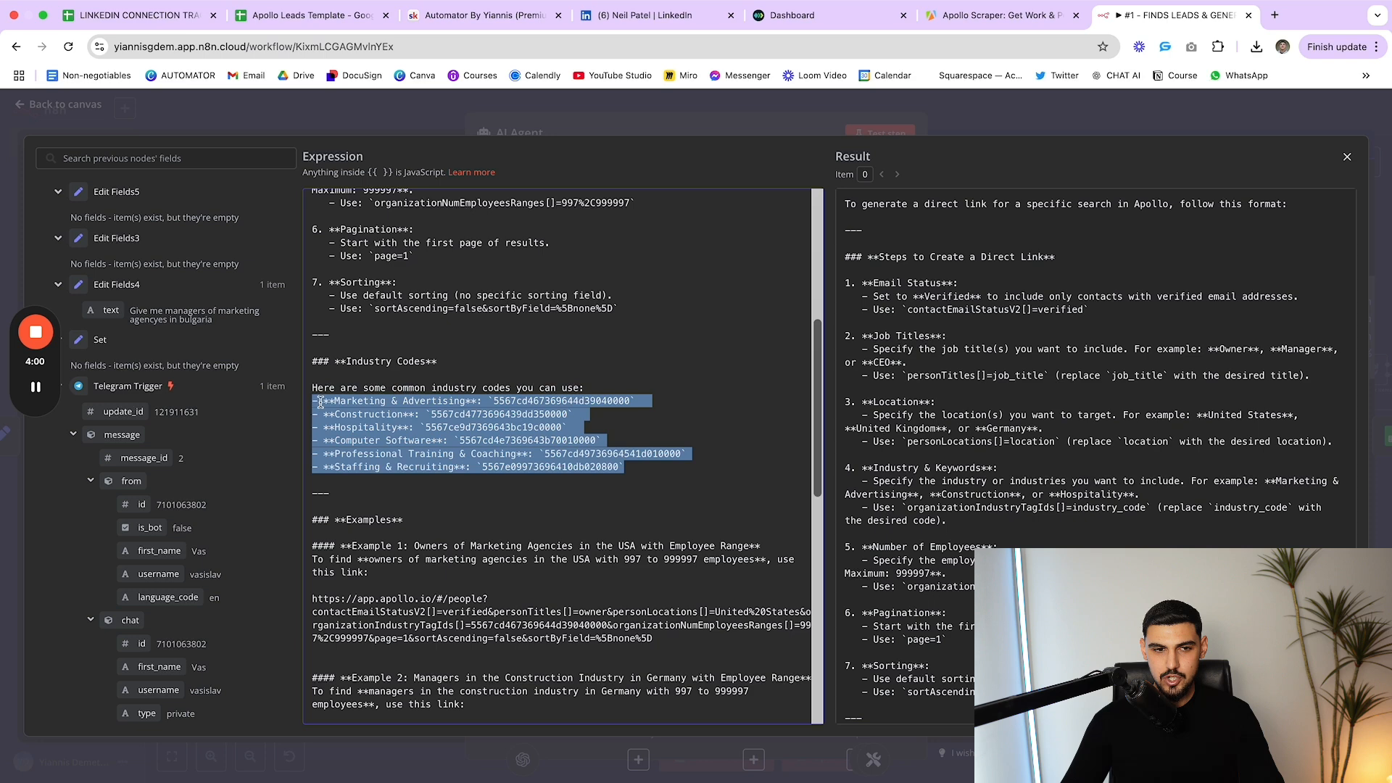
left_click(364, 402)
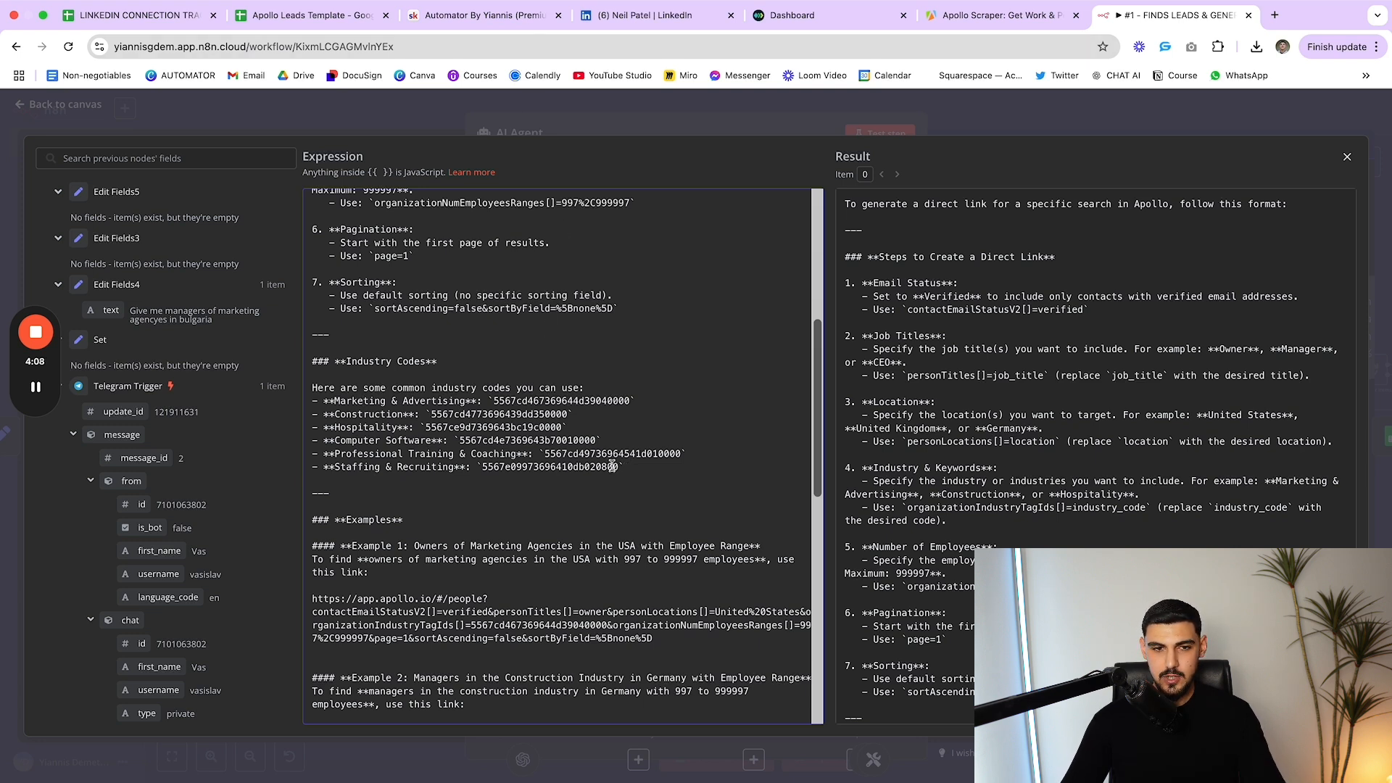
left_click_drag(630, 469, 479, 471)
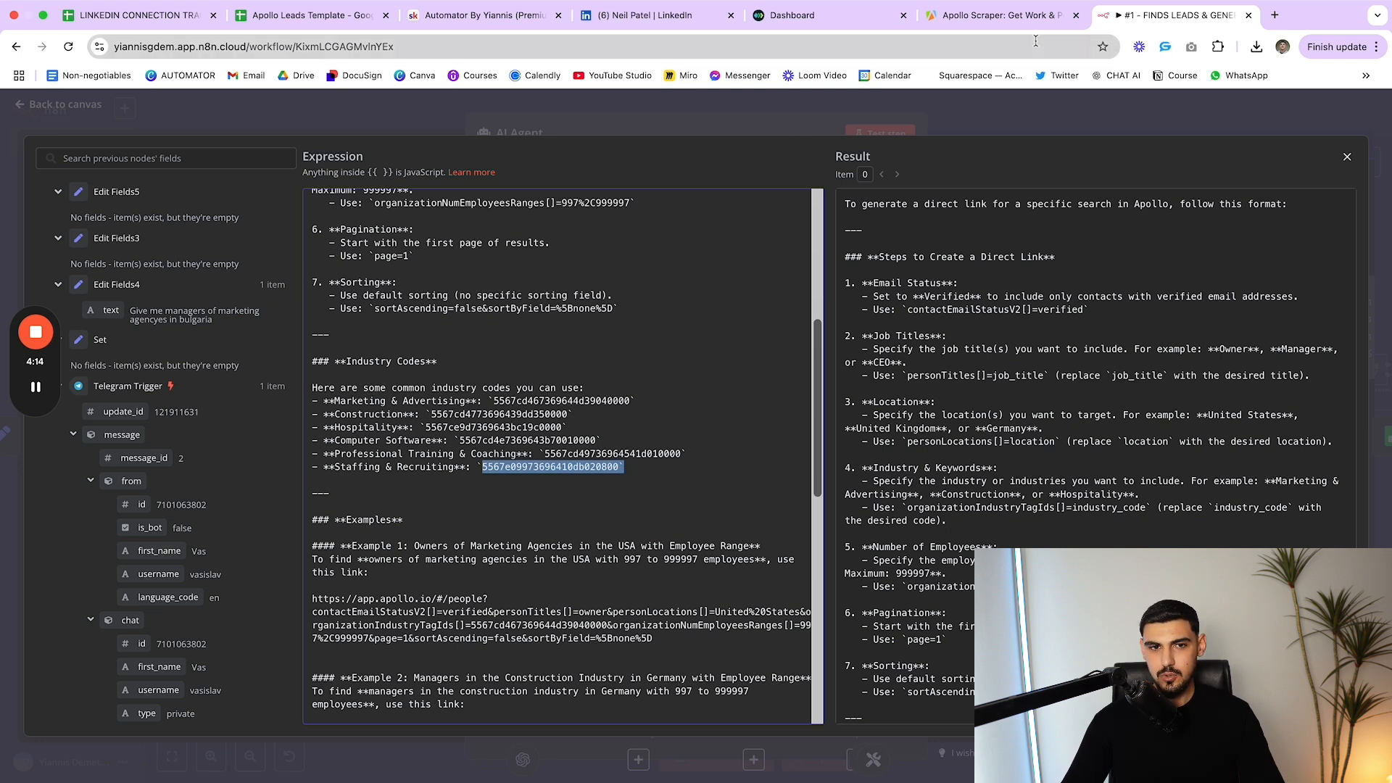
scroll(609, 435, "down", 2)
left_click(625, 417)
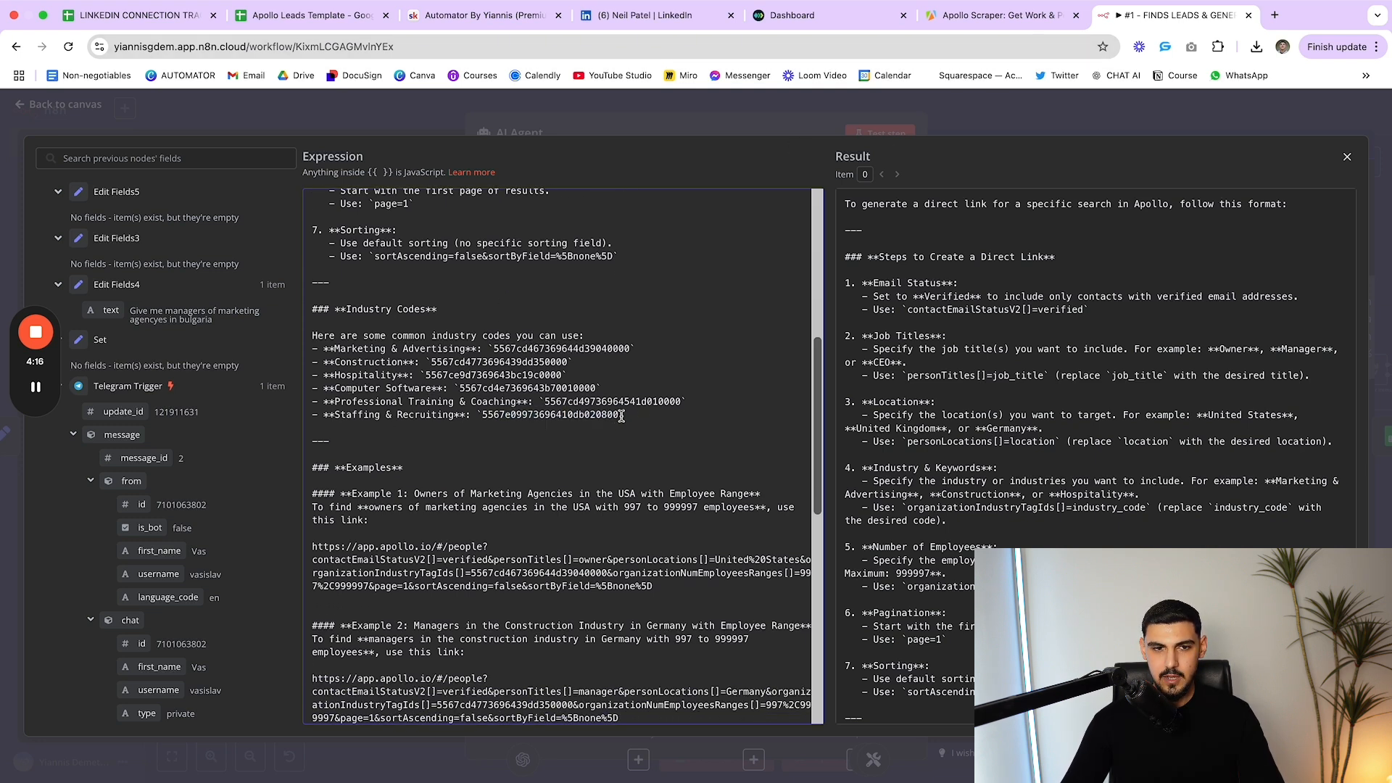
left_click_drag(625, 417, 481, 415)
left_click(481, 415)
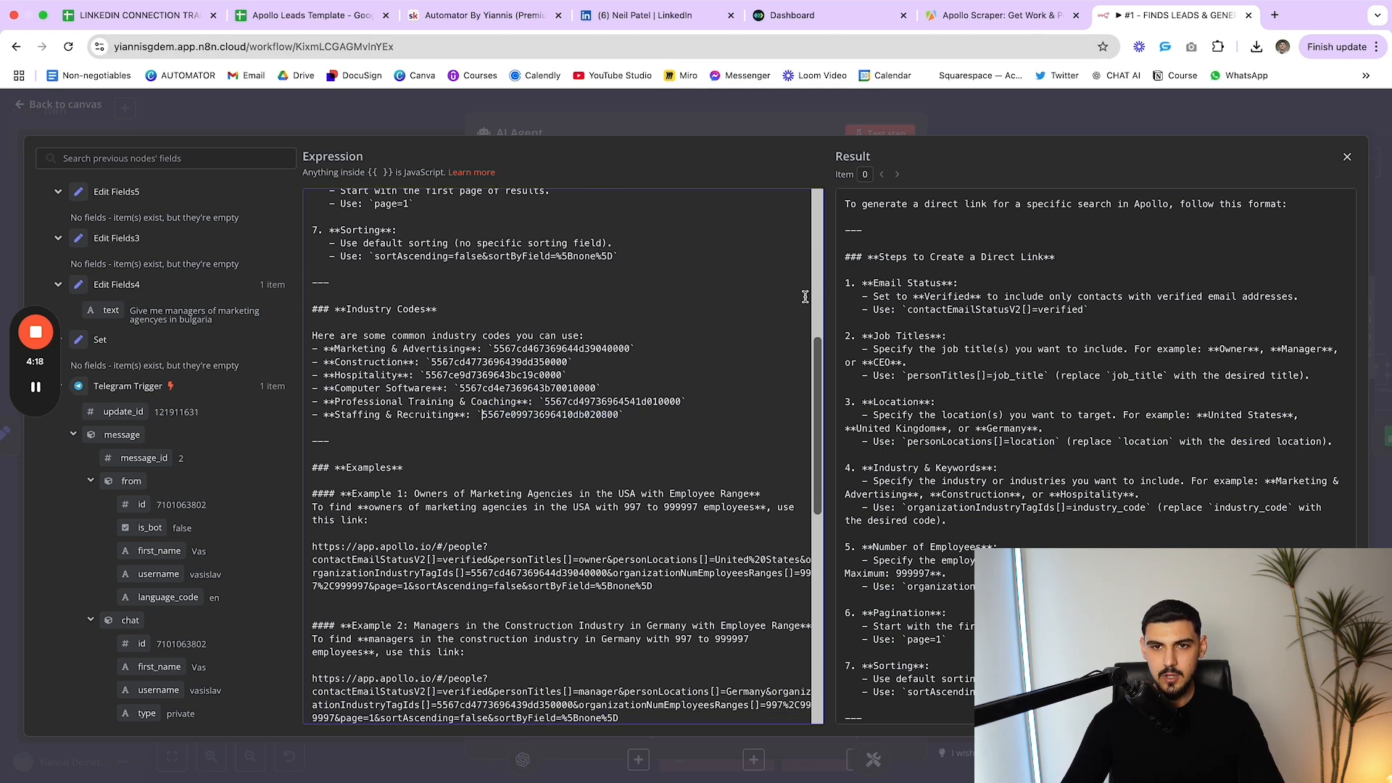
left_click(998, 130)
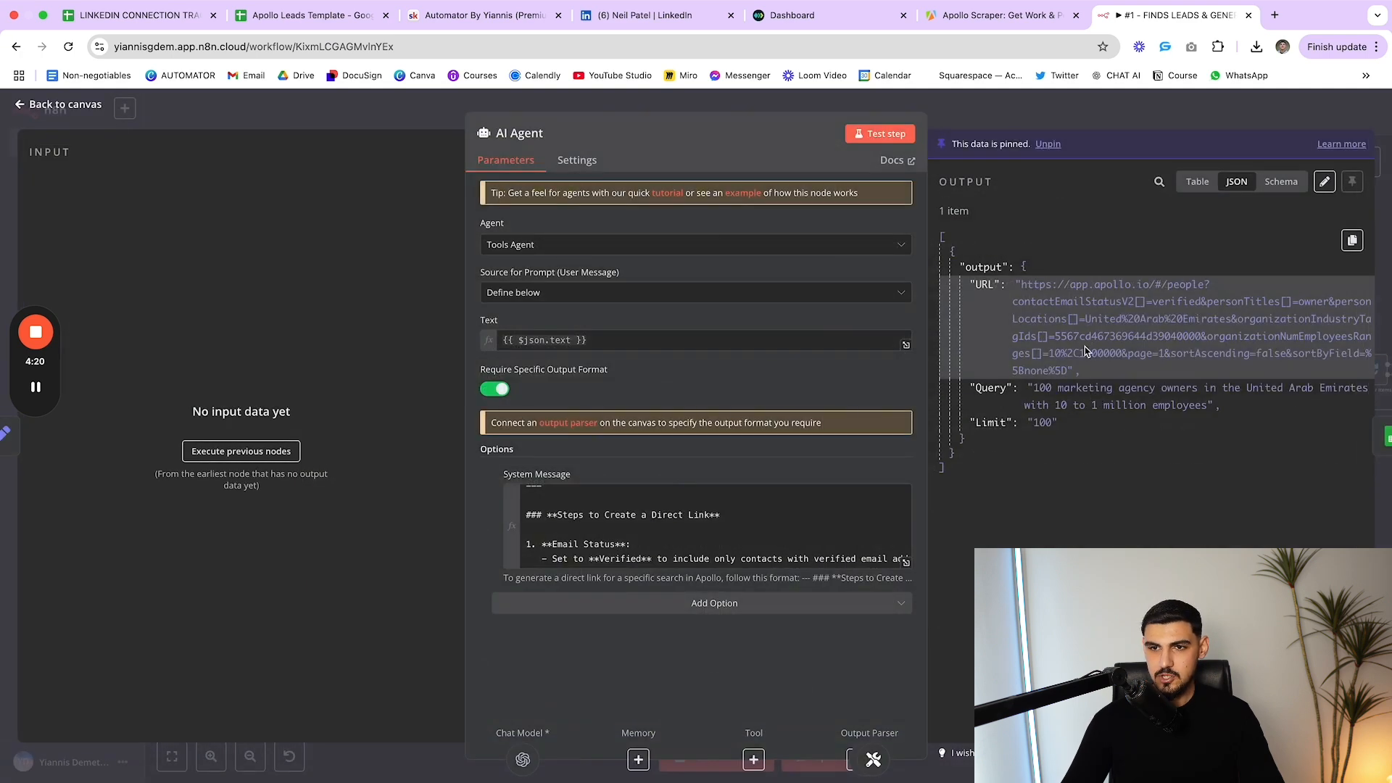
scroll(1226, 331, "up", 5)
scroll(947, 354, "down", 3)
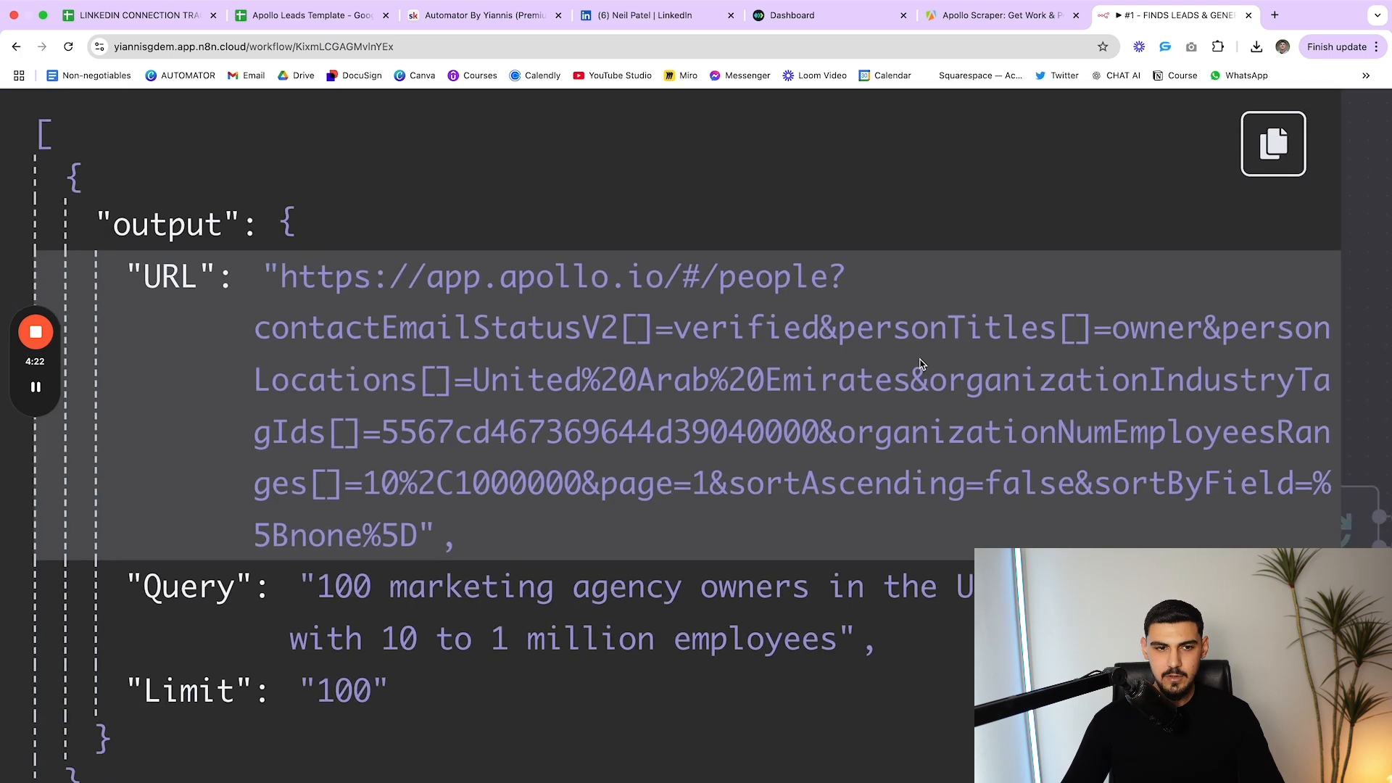
scroll(879, 377, "up", 1)
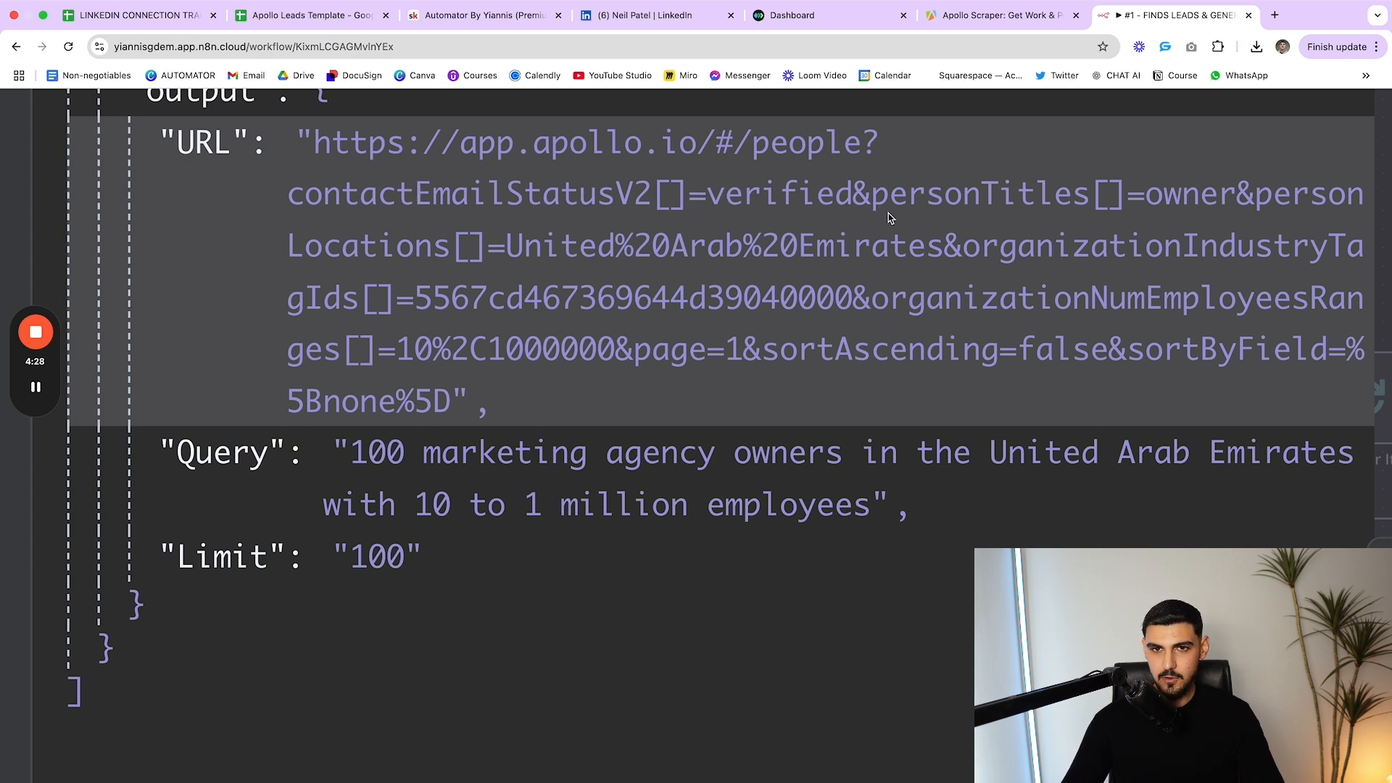
scroll(867, 210, "right", 1)
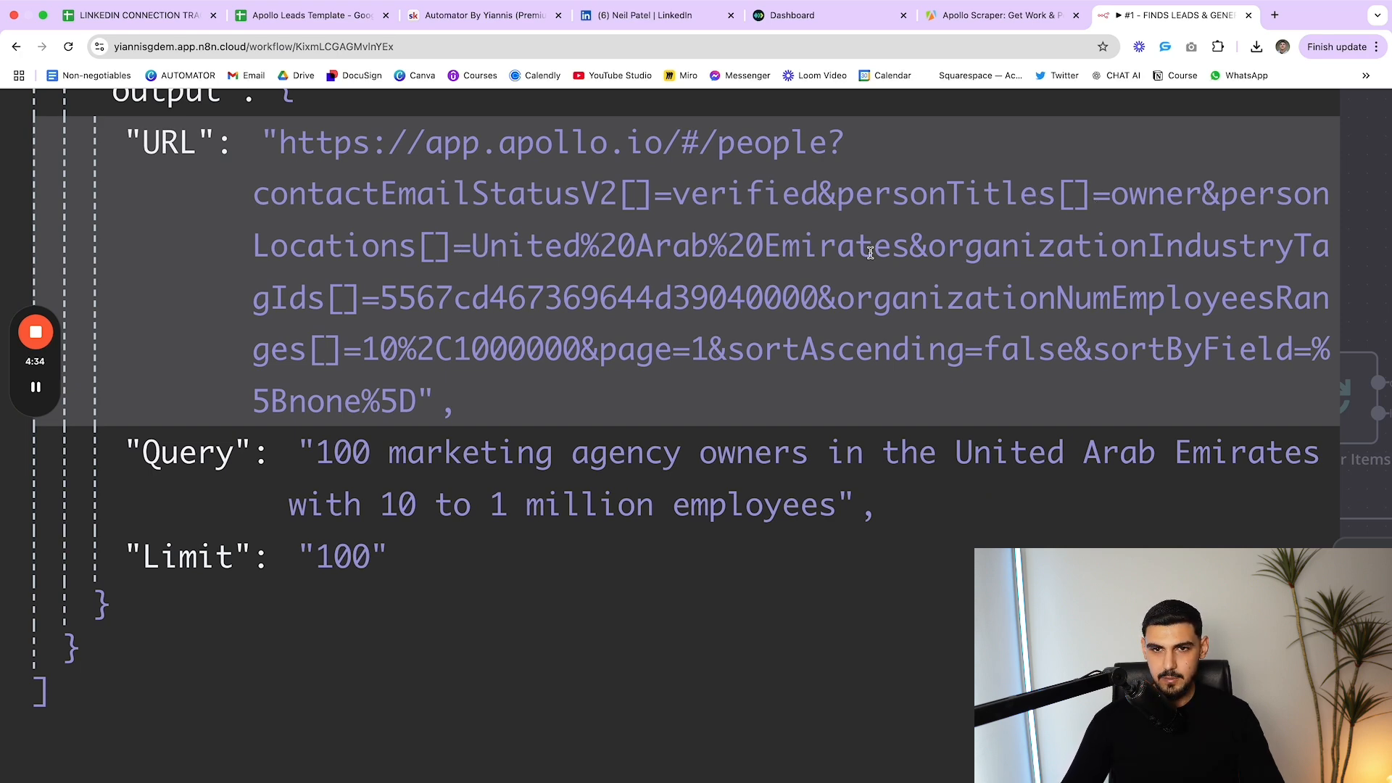
scroll(900, 254, "down", 5)
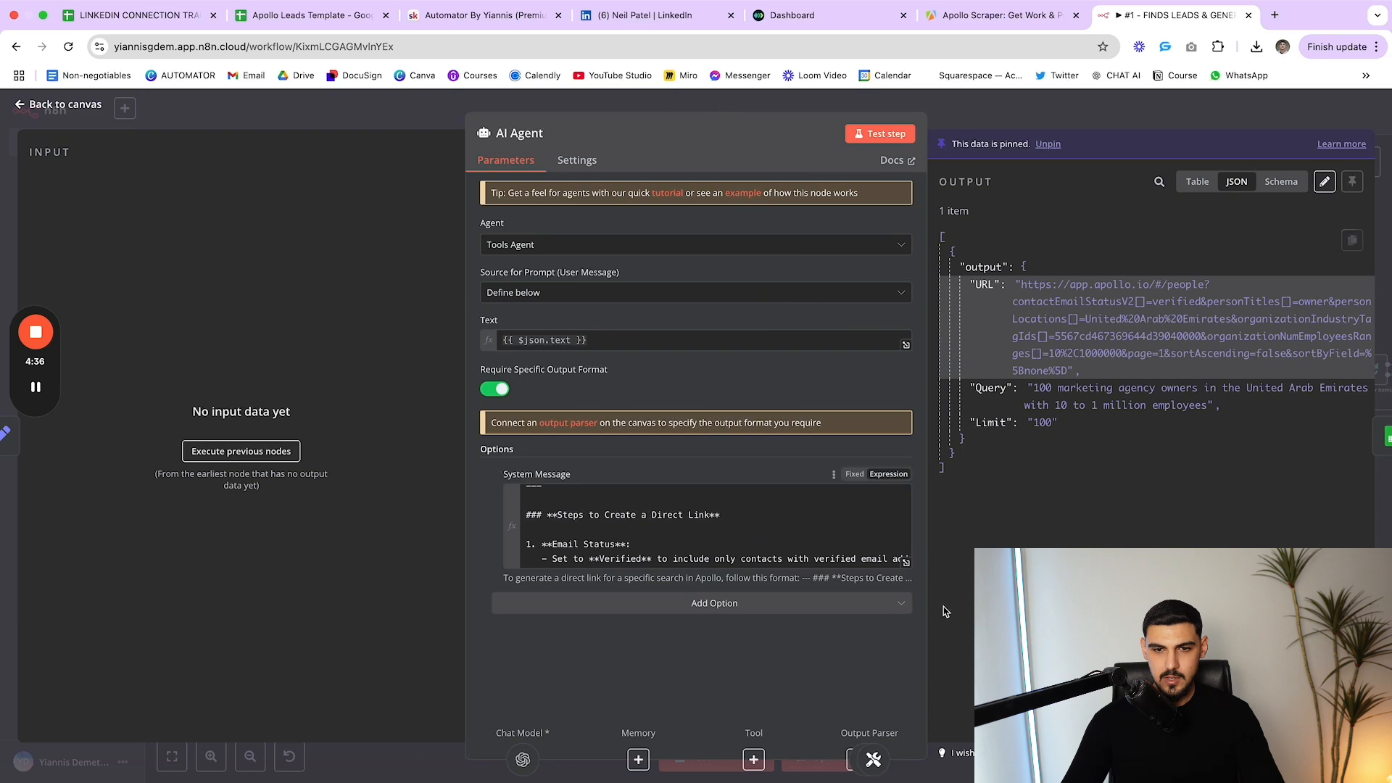
Expand the AI Agent system message in the expression editor and scroll to its examples section
left_click(905, 563)
scroll(678, 391, "down", 5)
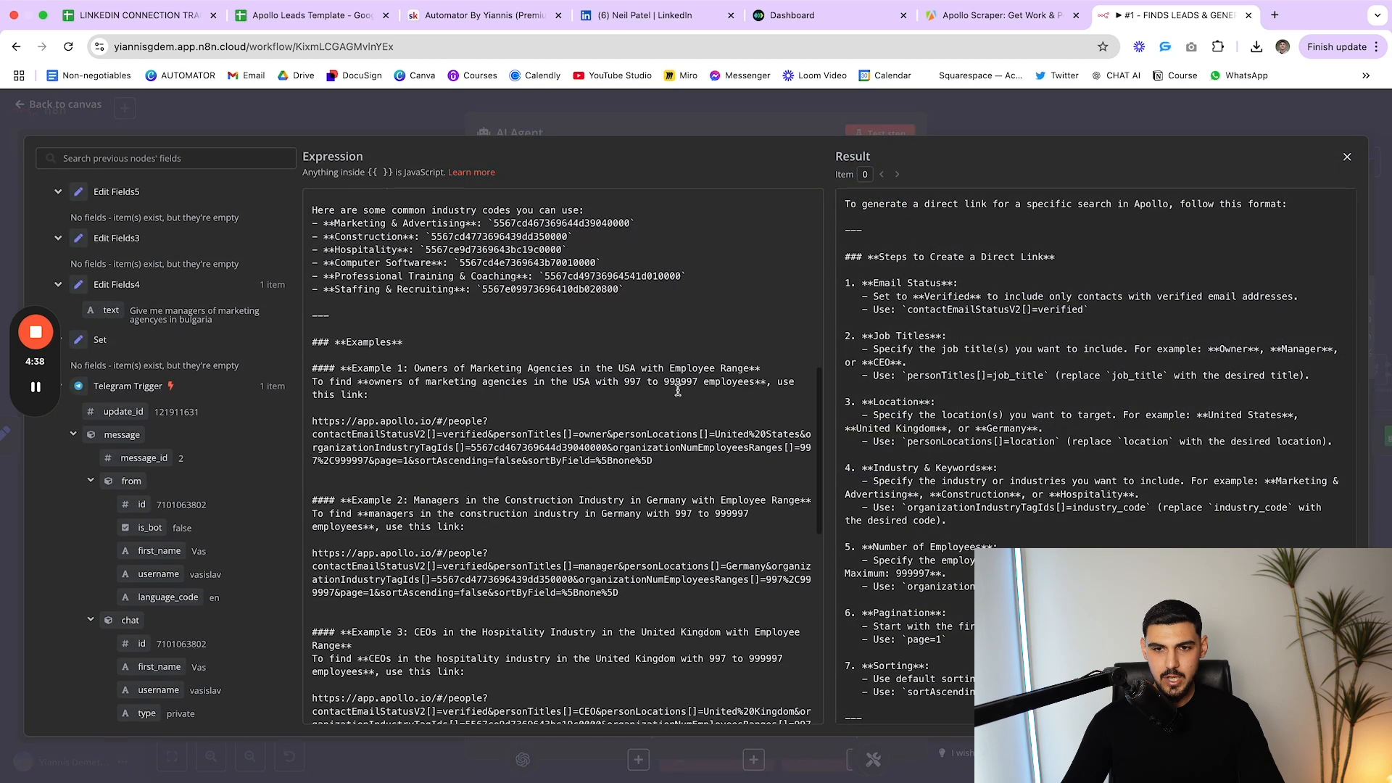
scroll(906, 348, "down", 2)
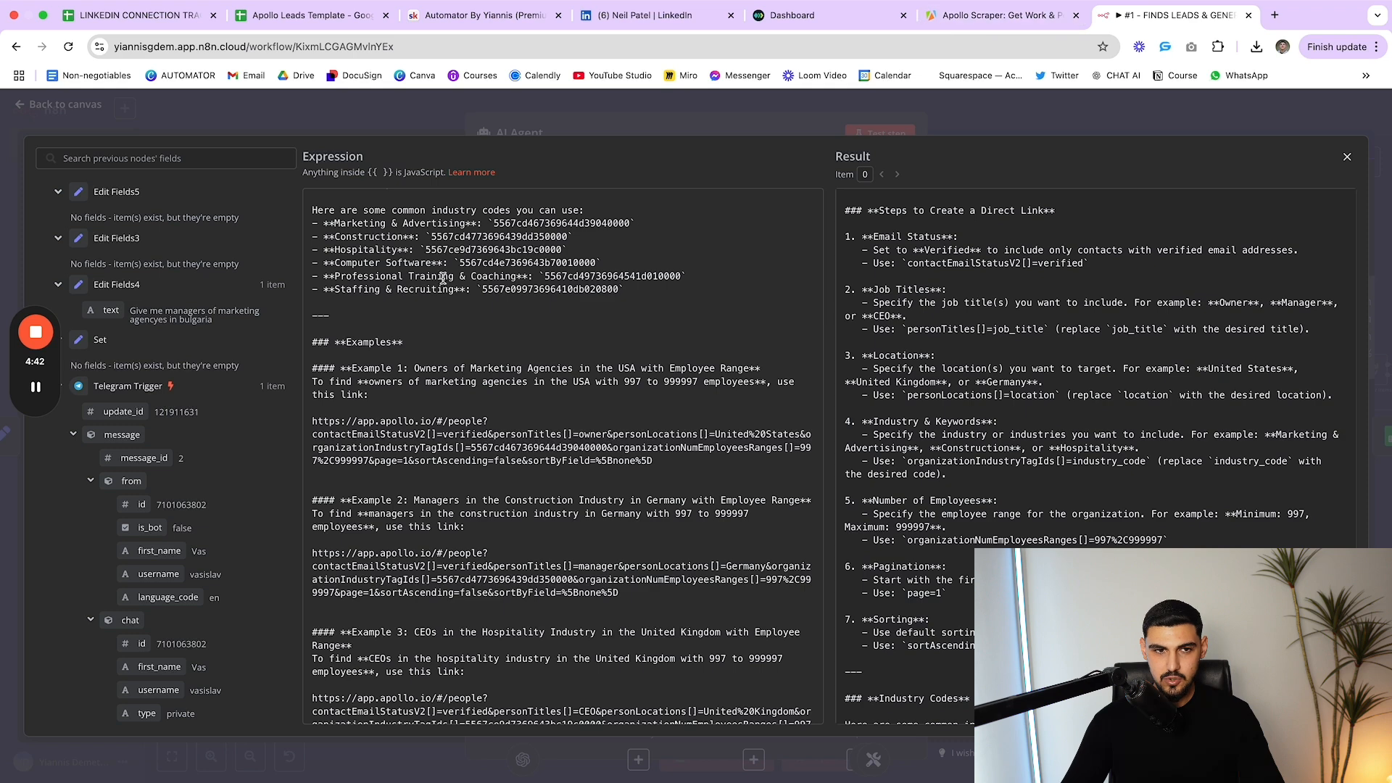
scroll(344, 325, "down", 2)
left_click_drag(313, 313, 668, 645)
left_click(651, 594)
scroll(438, 428, "down", 3)
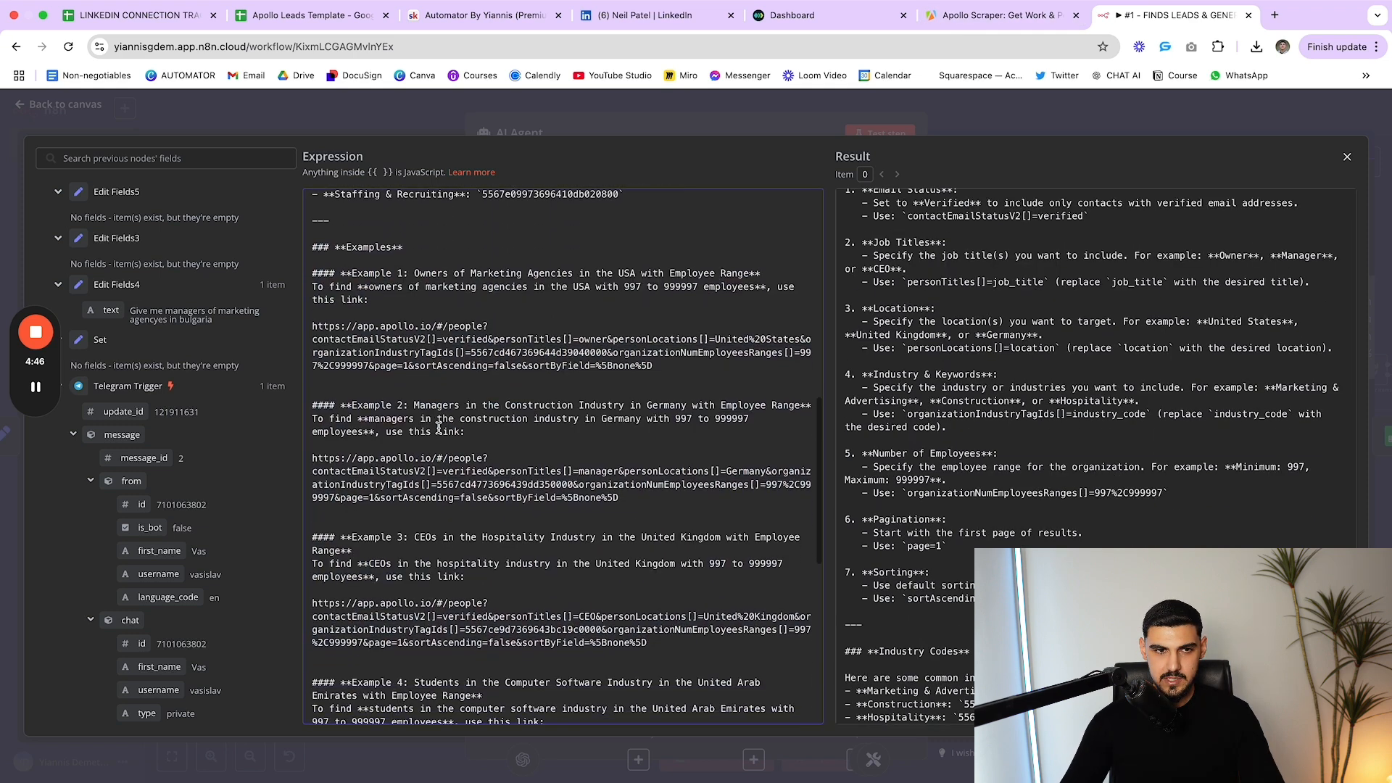
Review Example 1's description and its Apollo link
left_click_drag(343, 274, 406, 299)
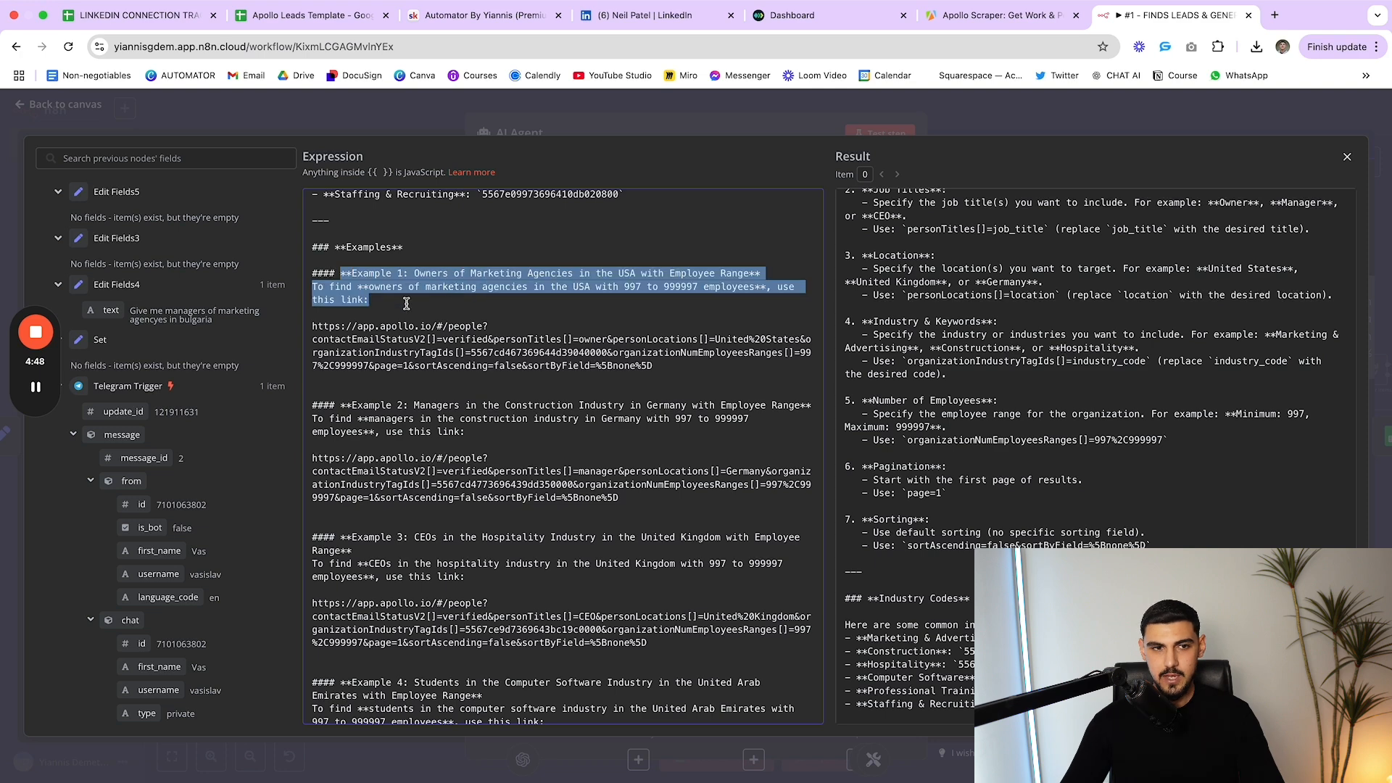
left_click(407, 299)
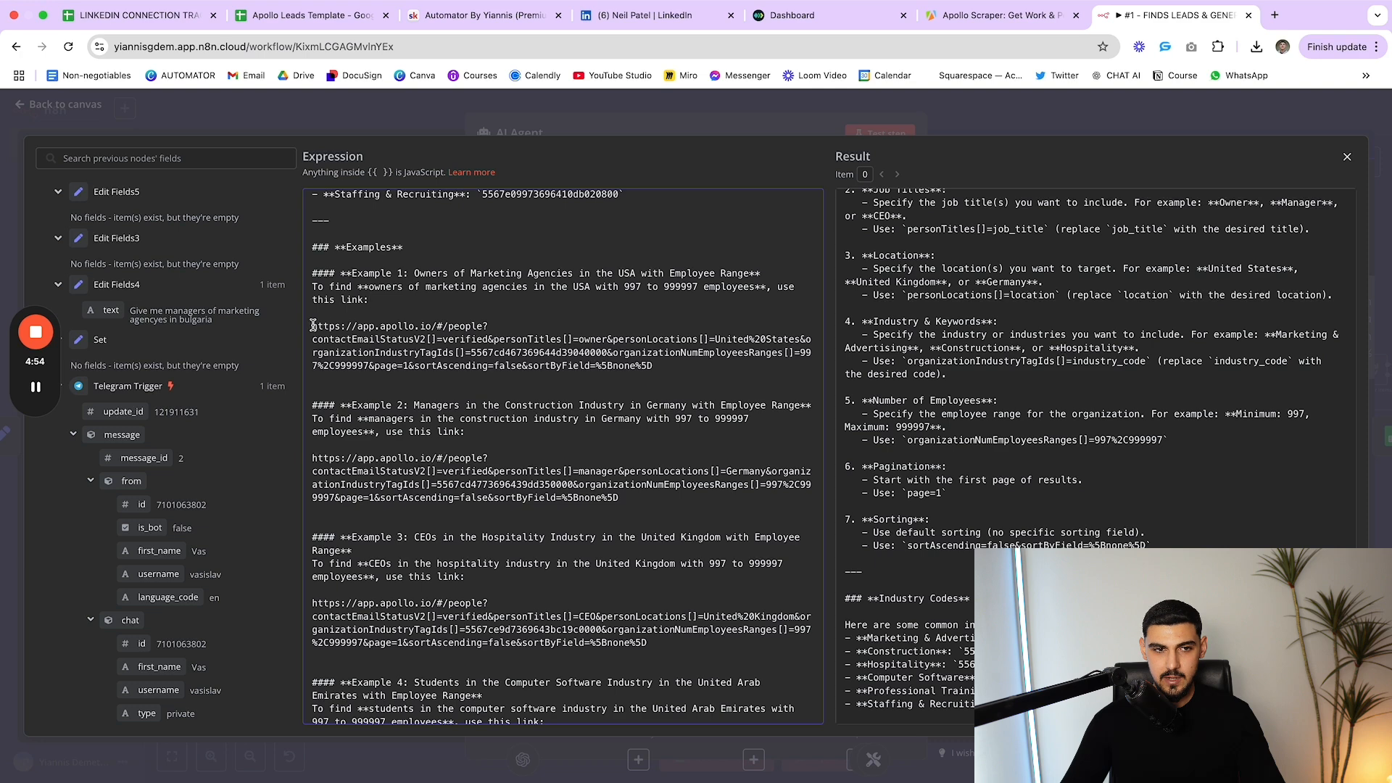
mouse_move(311, 326)
left_mouse_down()
mouse_move(599, 342)
mouse_move(654, 366)
mouse_move(318, 326)
left_mouse_up()
left_click(654, 366)
left_click(317, 326)
scroll(377, 447, "down", 1)
scroll(376, 448, "down", 8)
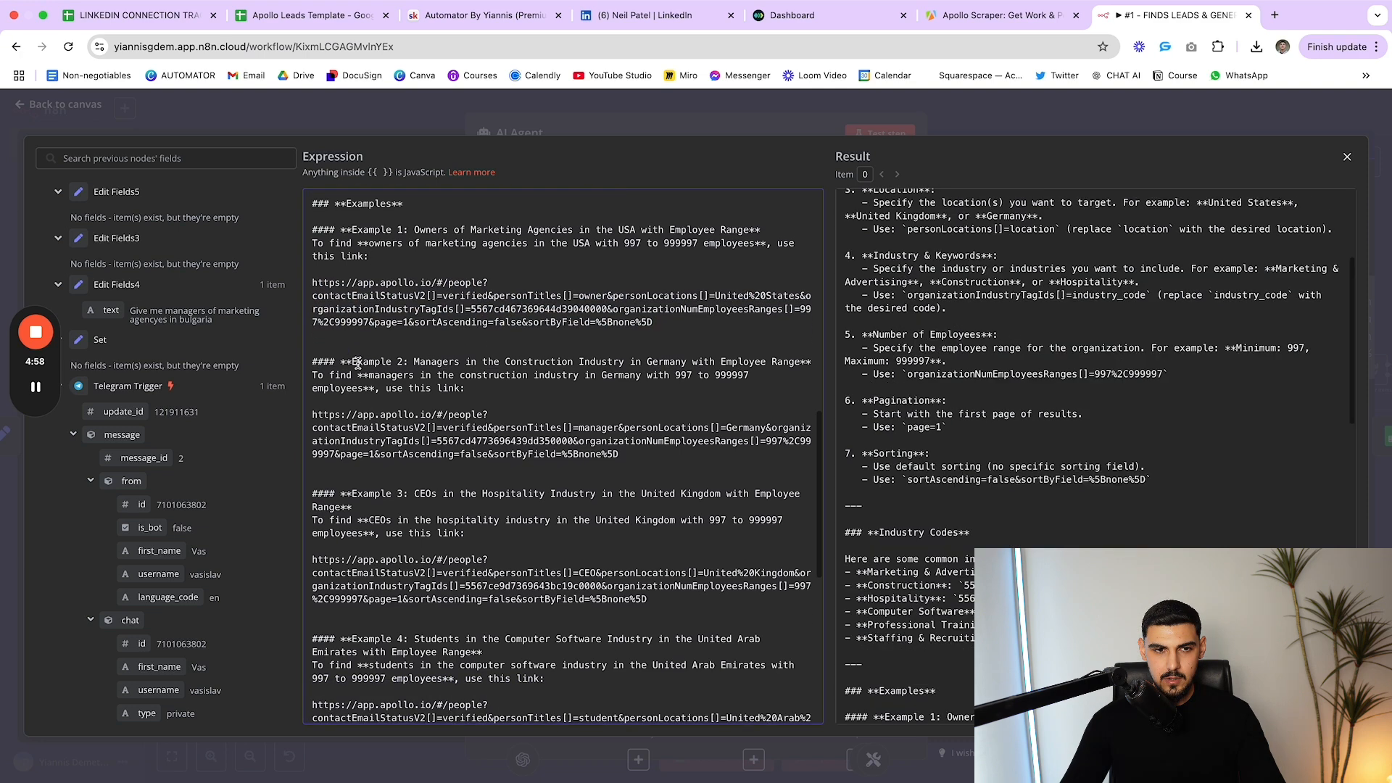
scroll(410, 326, "down", 3)
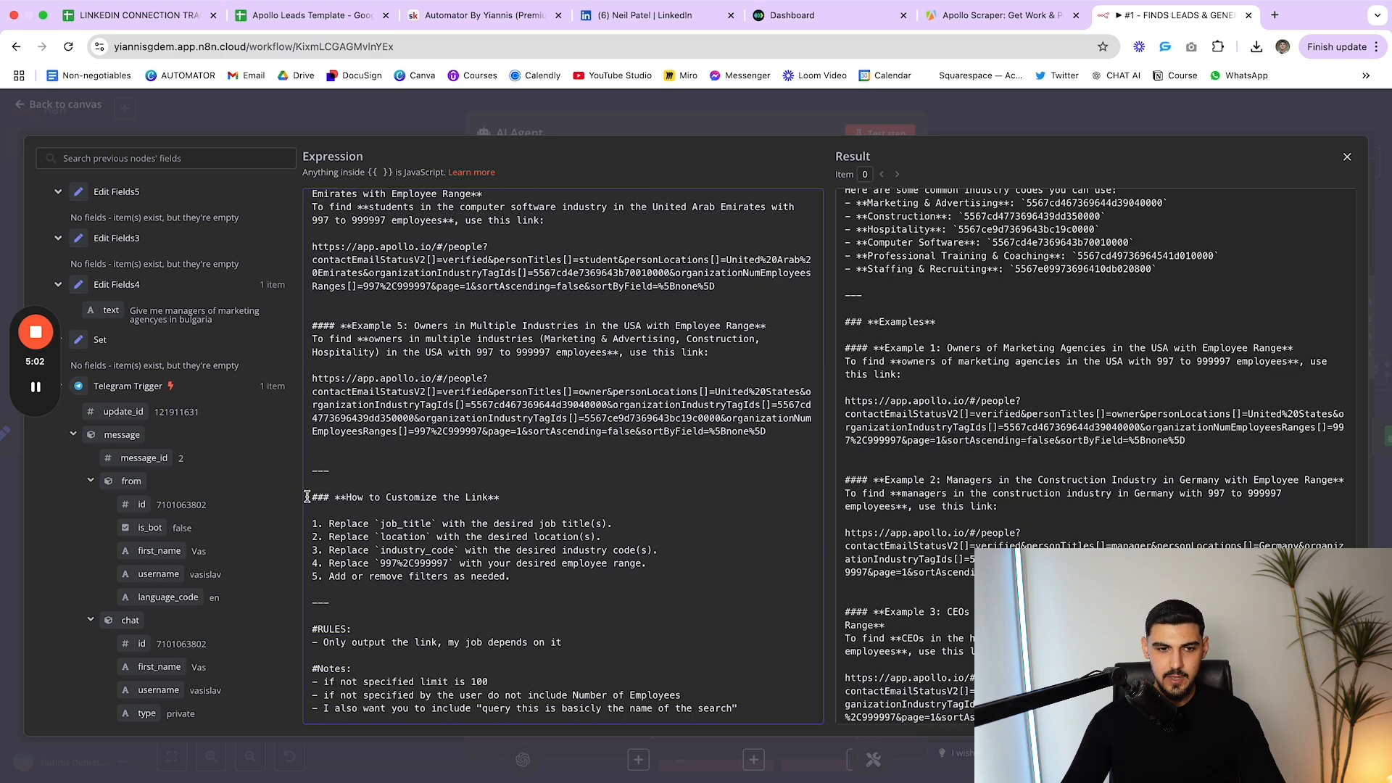
Review the link-customization steps for job title, location, industry code, employee range and filters
left_click_drag(311, 498, 559, 586)
left_click(560, 585)
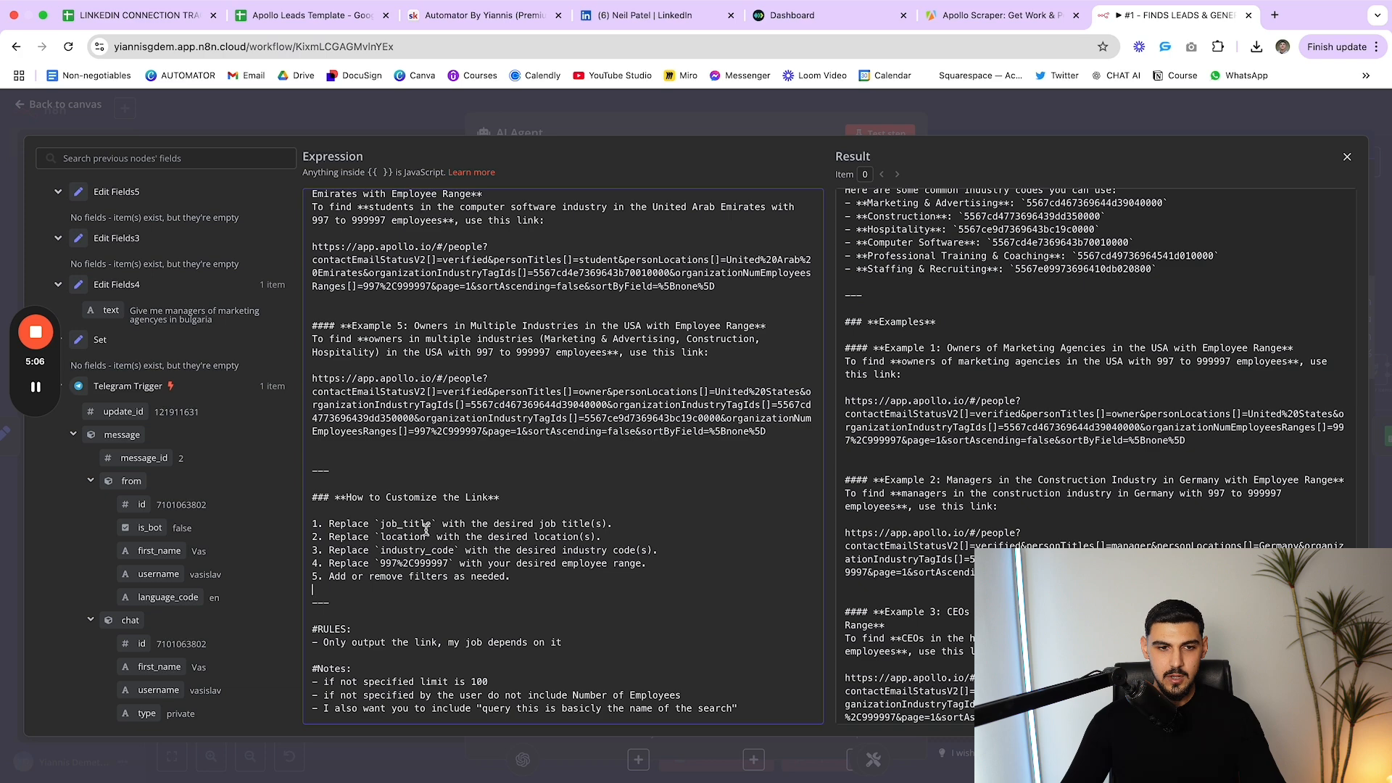
left_click_drag(476, 524, 612, 529)
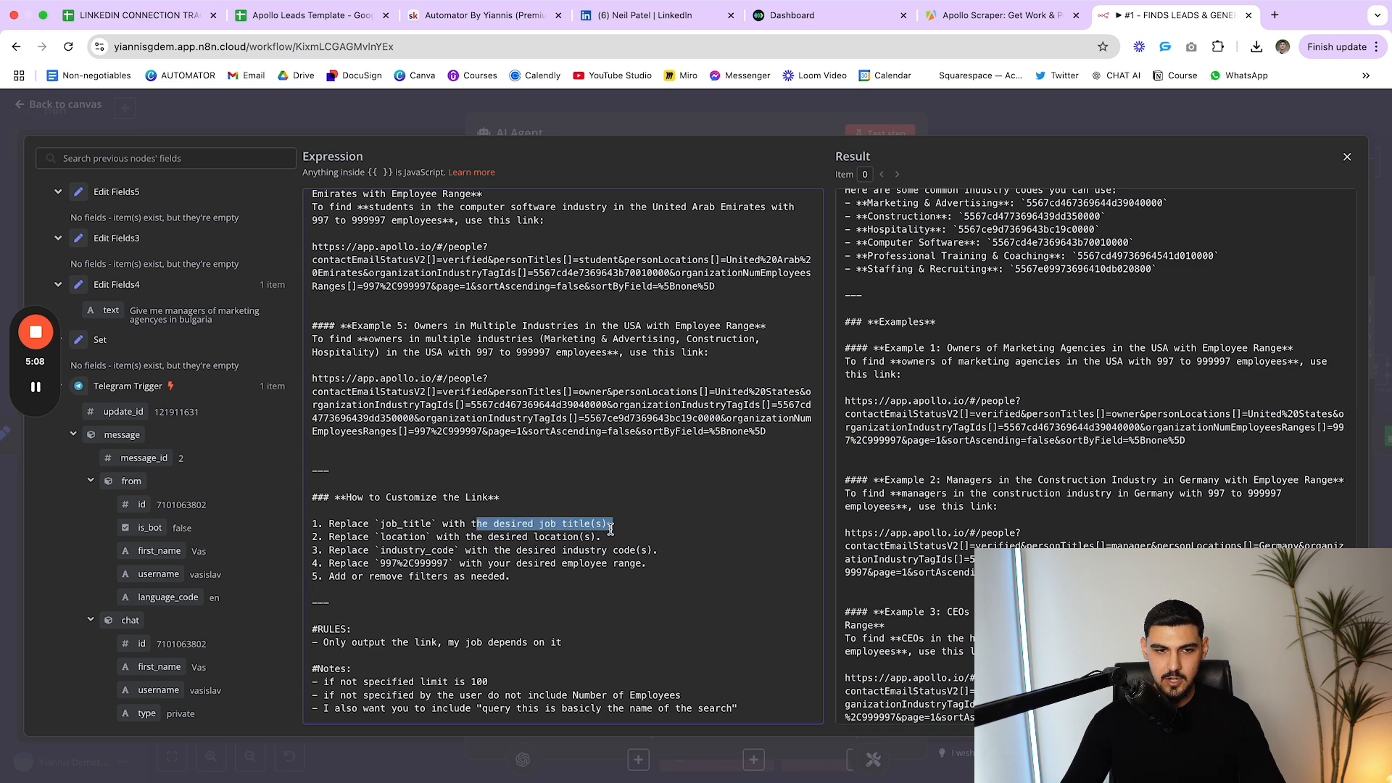
left_click(613, 529)
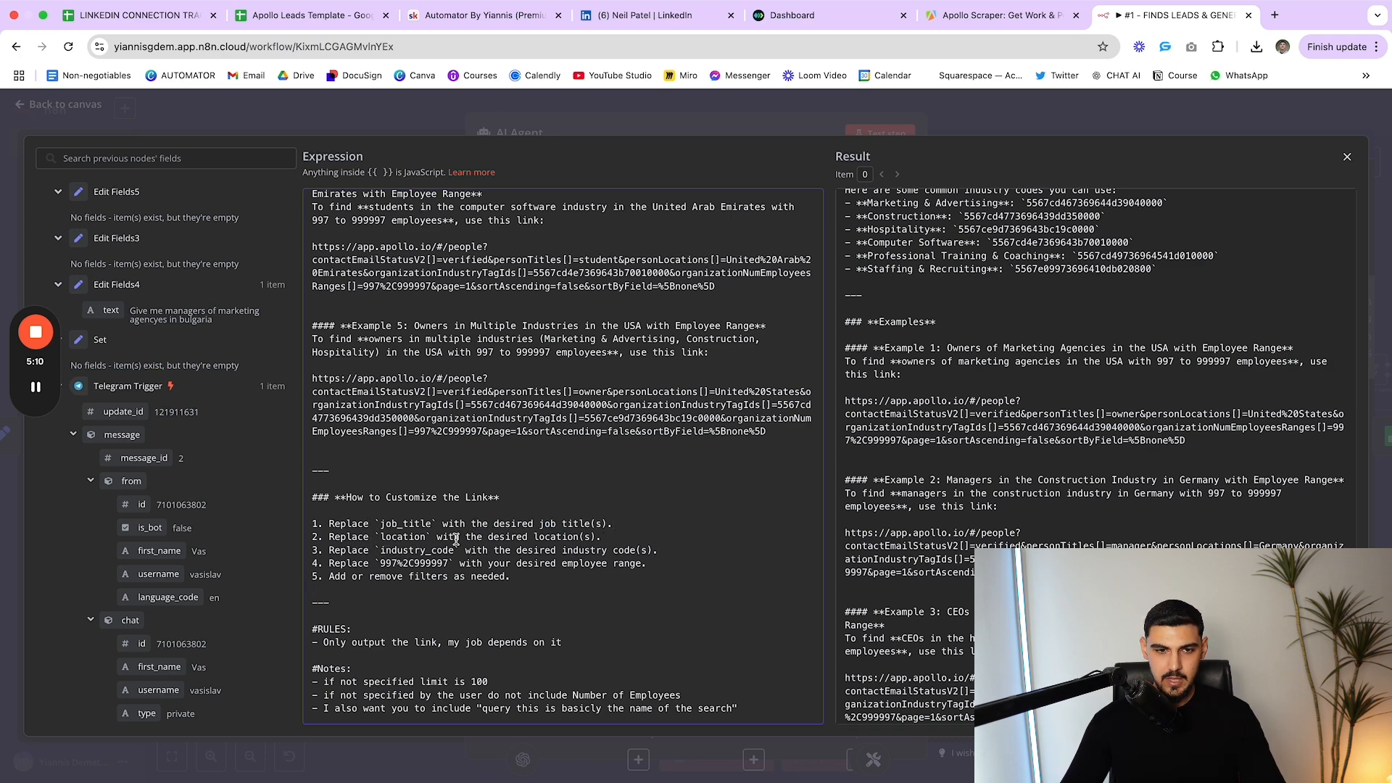
left_click_drag(448, 538, 598, 547)
left_click(564, 541)
left_click_drag(555, 549, 670, 551)
left_click(669, 551)
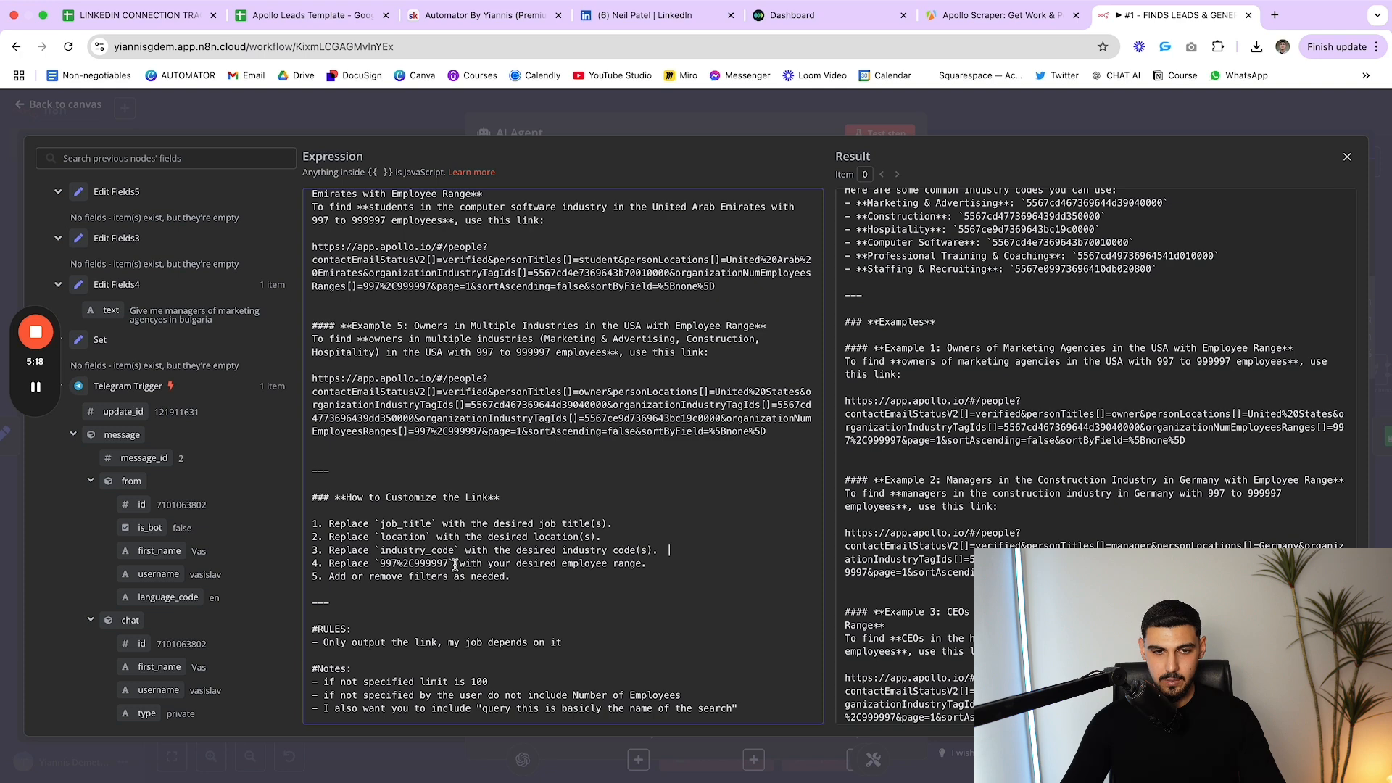
left_click_drag(486, 565, 641, 570)
left_click(638, 571)
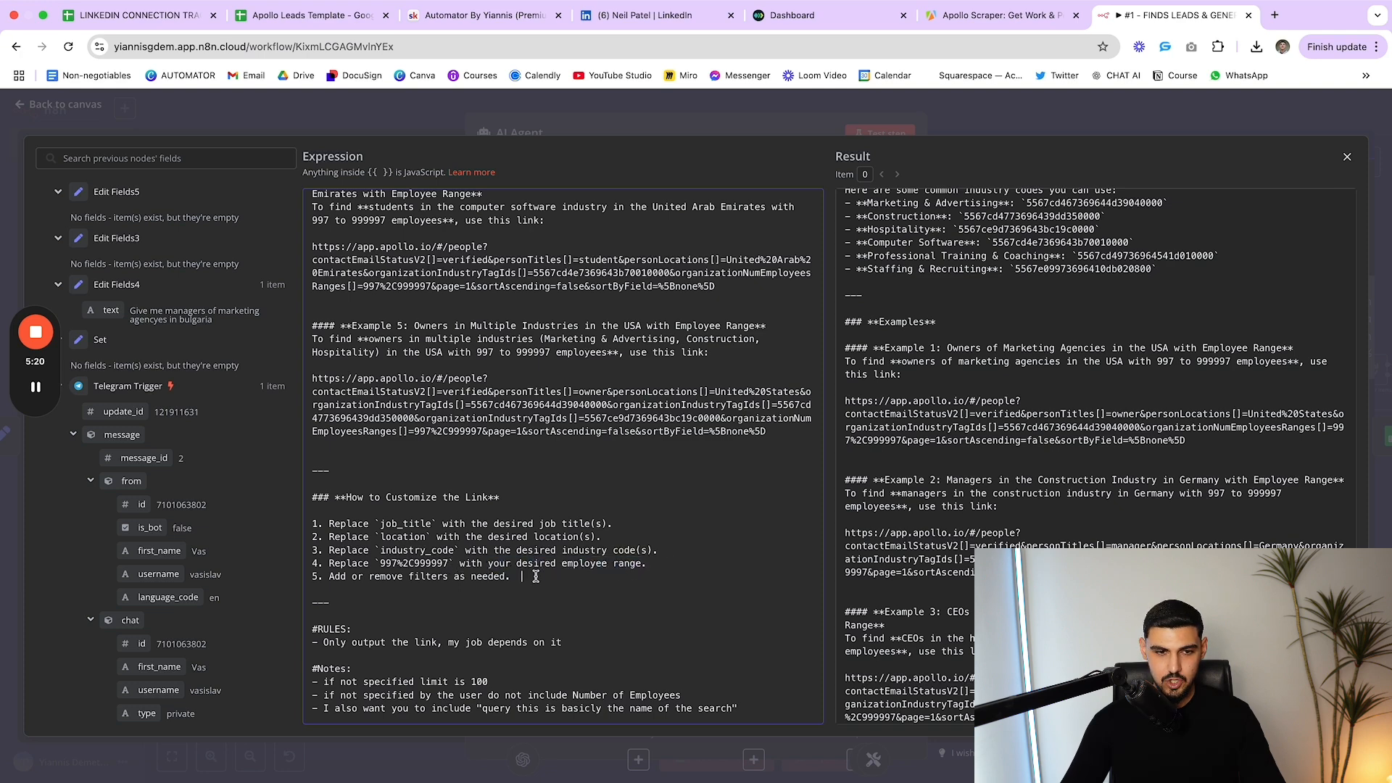
left_click_drag(536, 577, 351, 583)
left_click(351, 582)
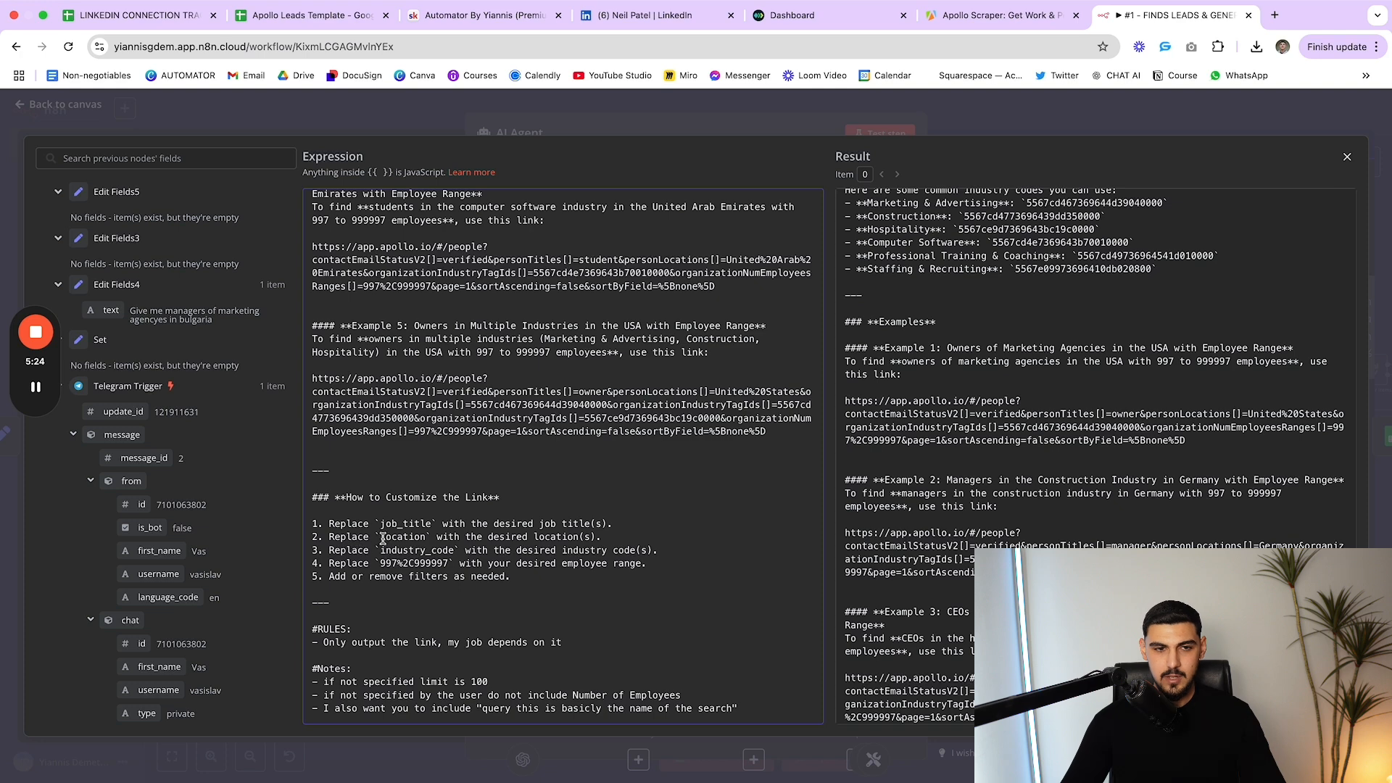
left_click_drag(382, 539, 435, 540)
left_click(437, 540)
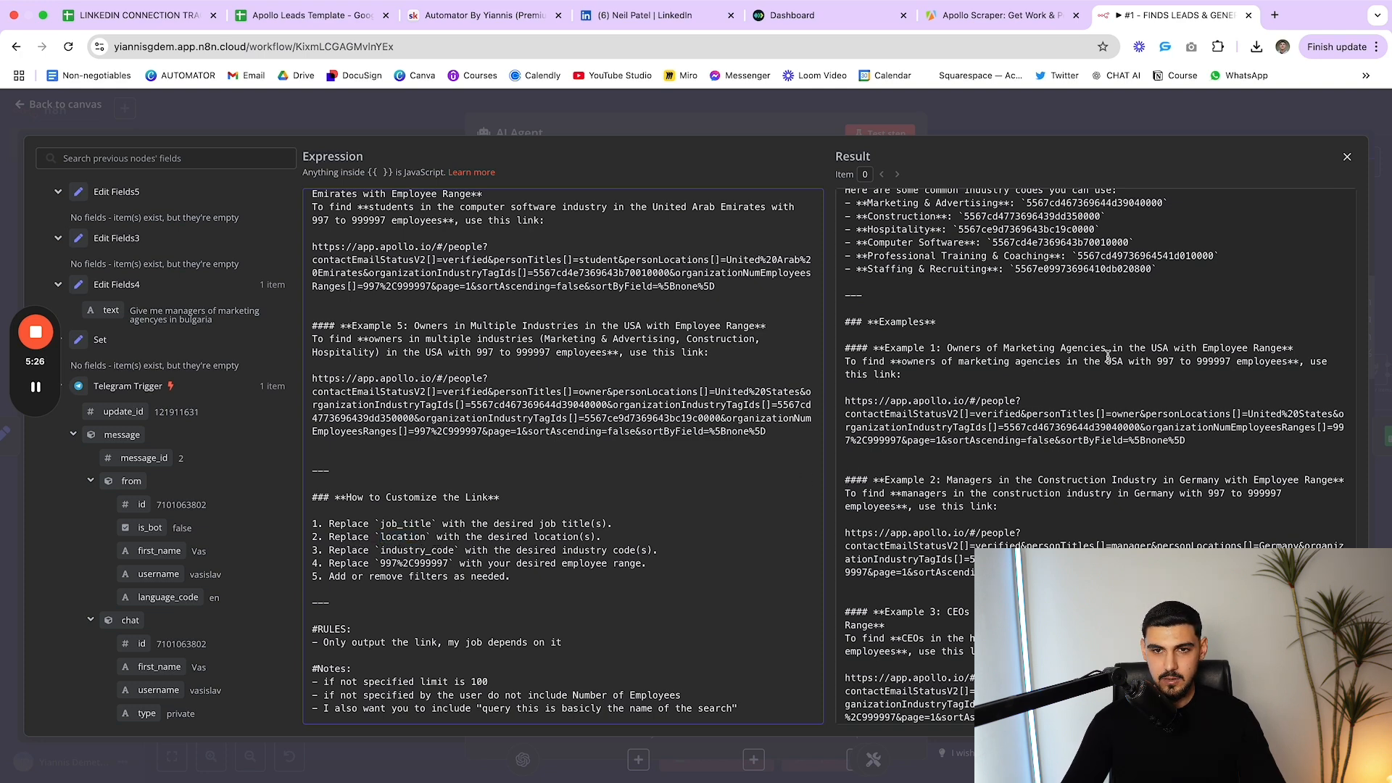
Review the prompt's rule to output only the link and its default limit of 100
left_click_drag(563, 642, 309, 628)
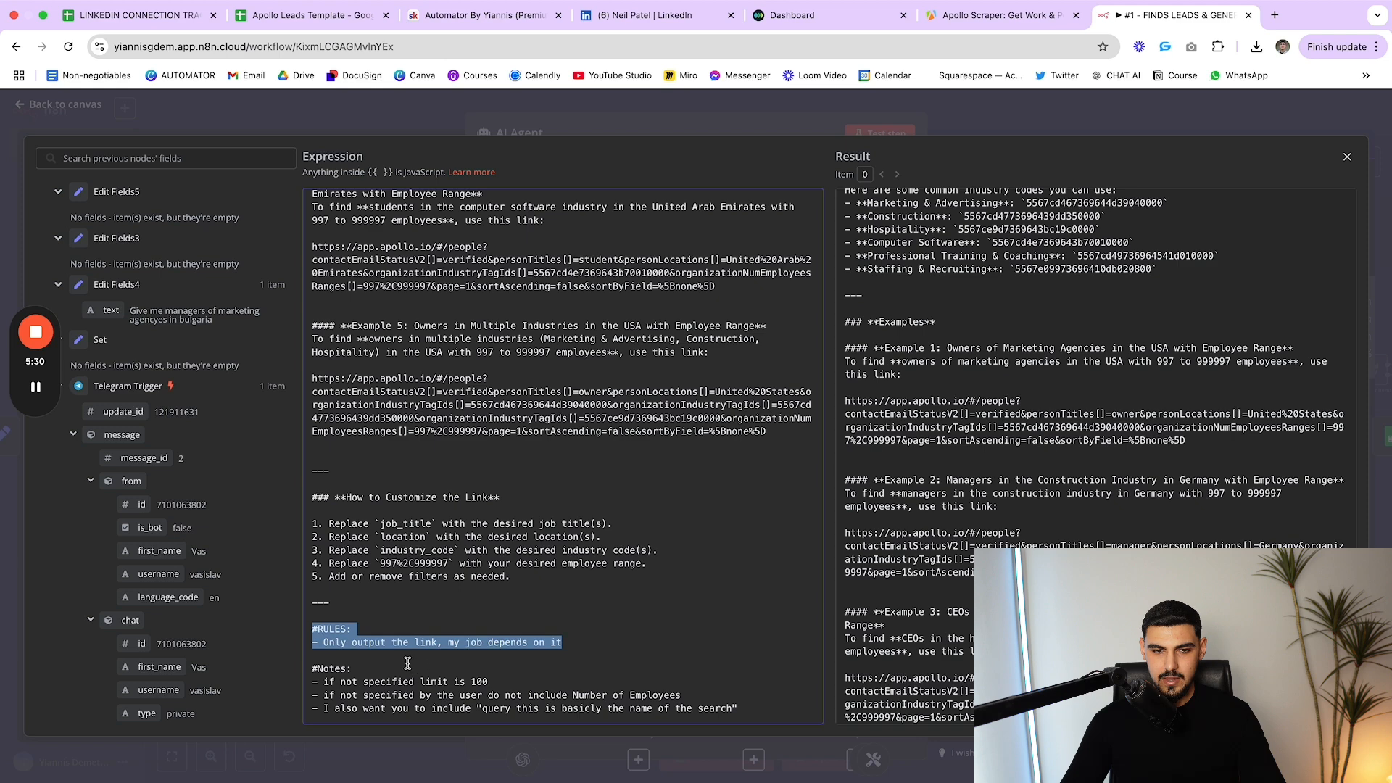
left_click(582, 652)
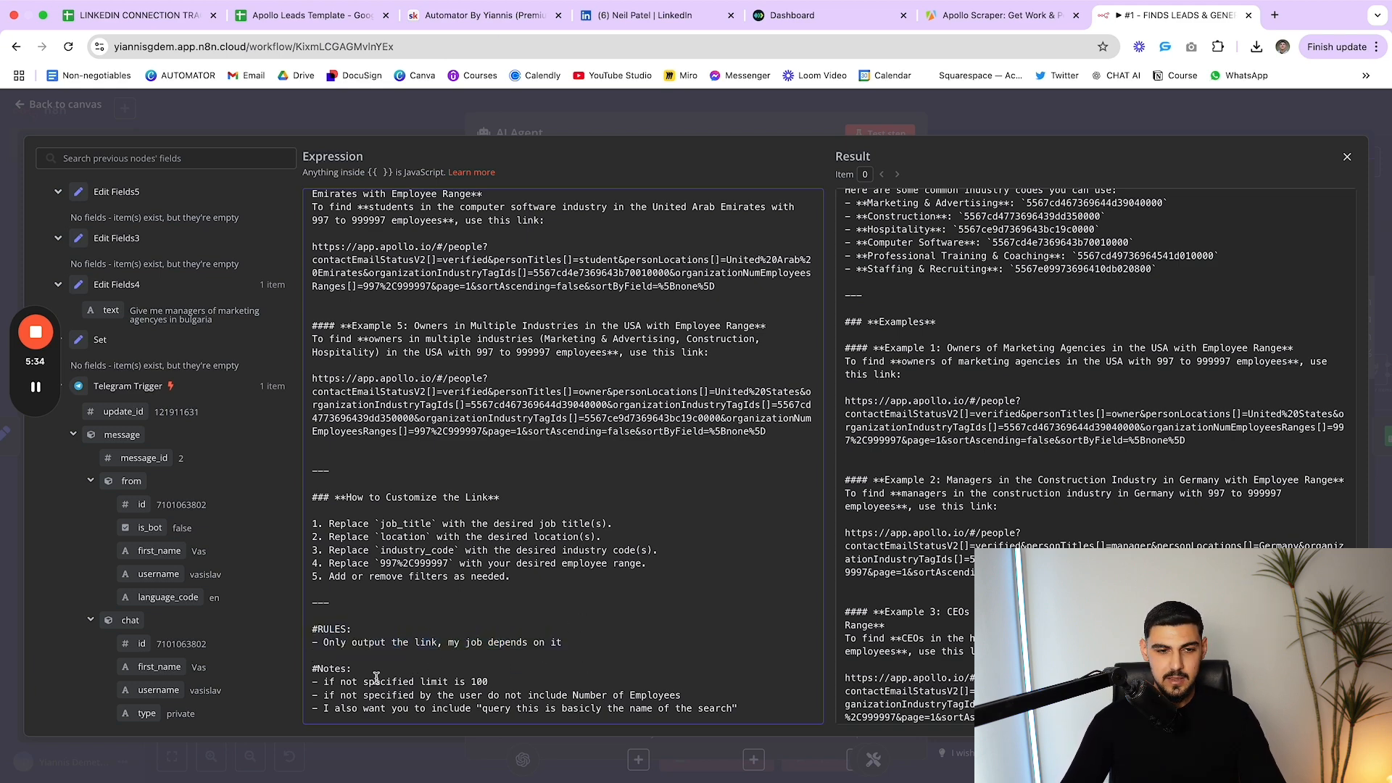
left_click_drag(342, 682, 506, 682)
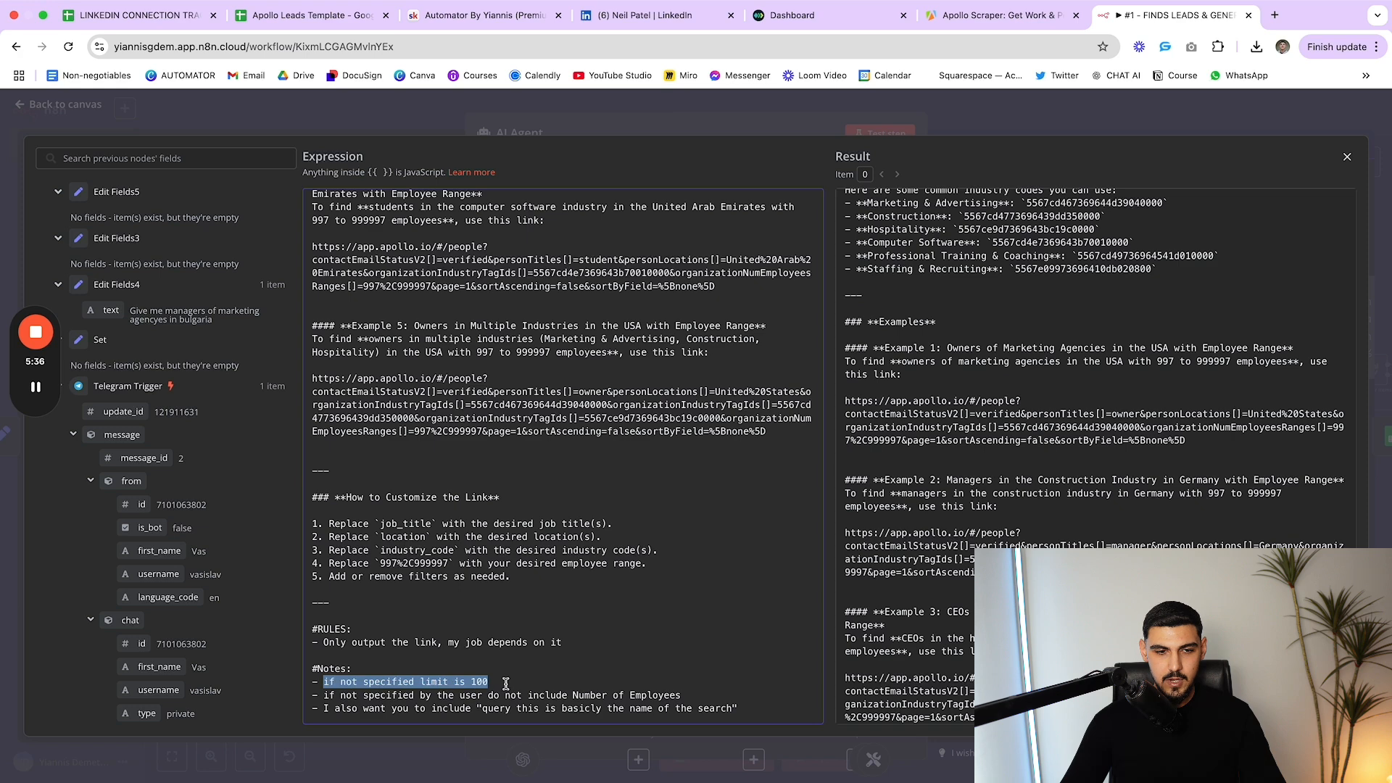
left_click(506, 684)
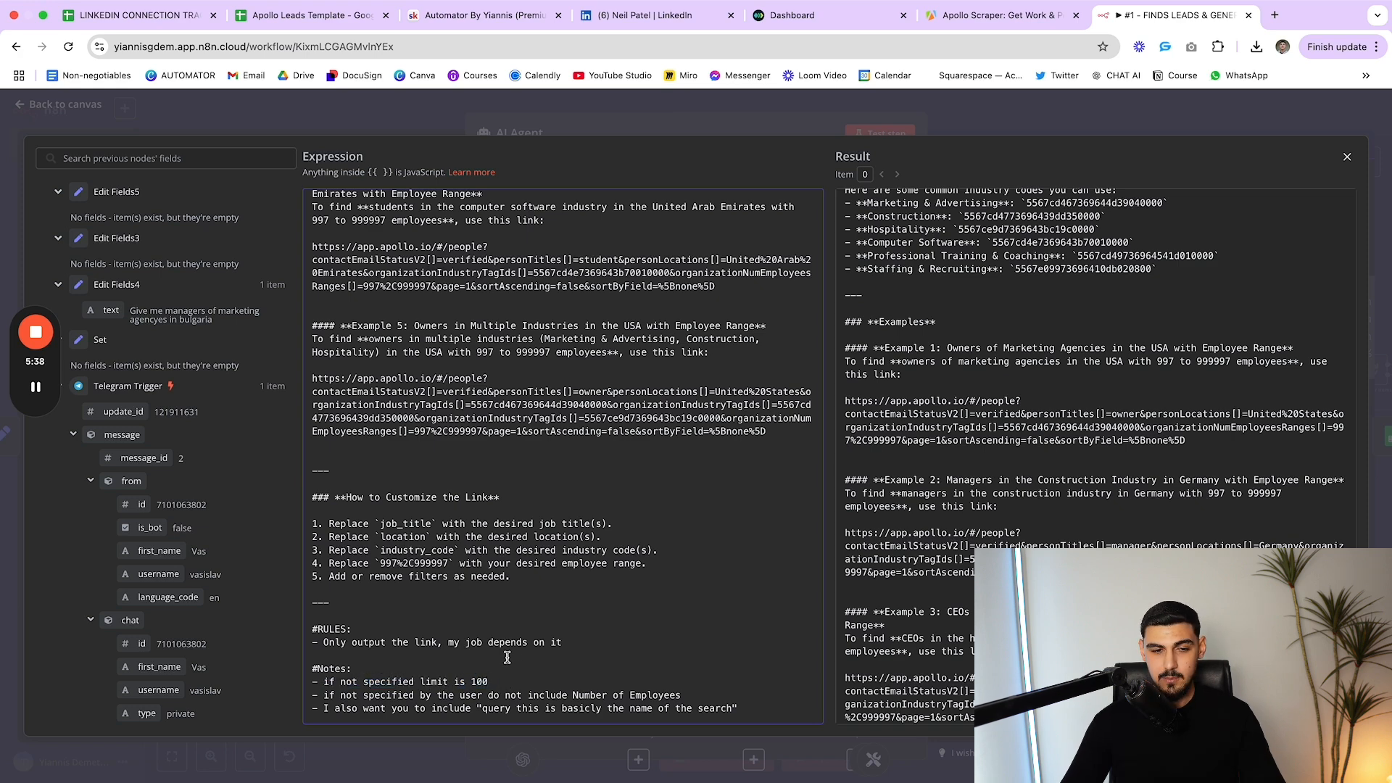
left_click_drag(496, 681, 465, 681)
left_click(472, 682)
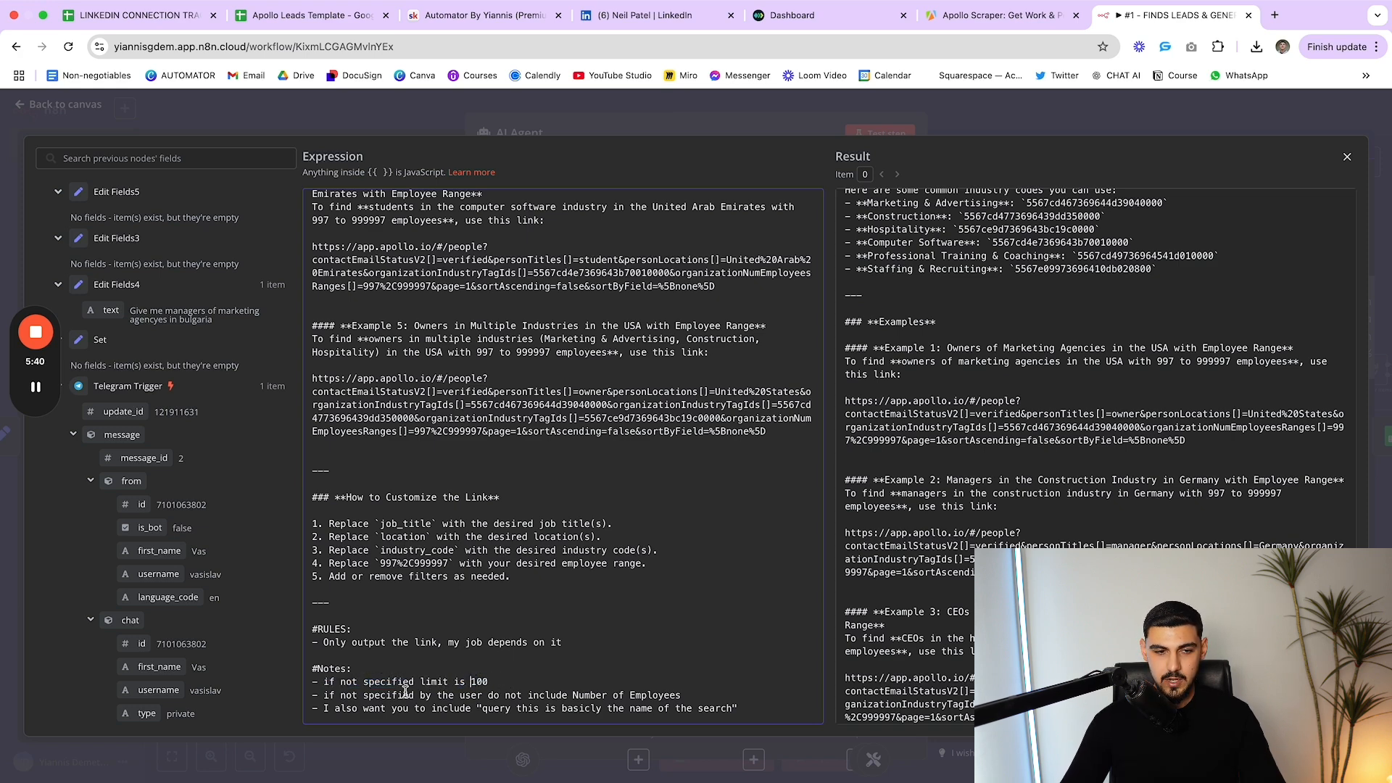
scroll(358, 708, "up", 2)
scroll(357, 708, "down", 2)
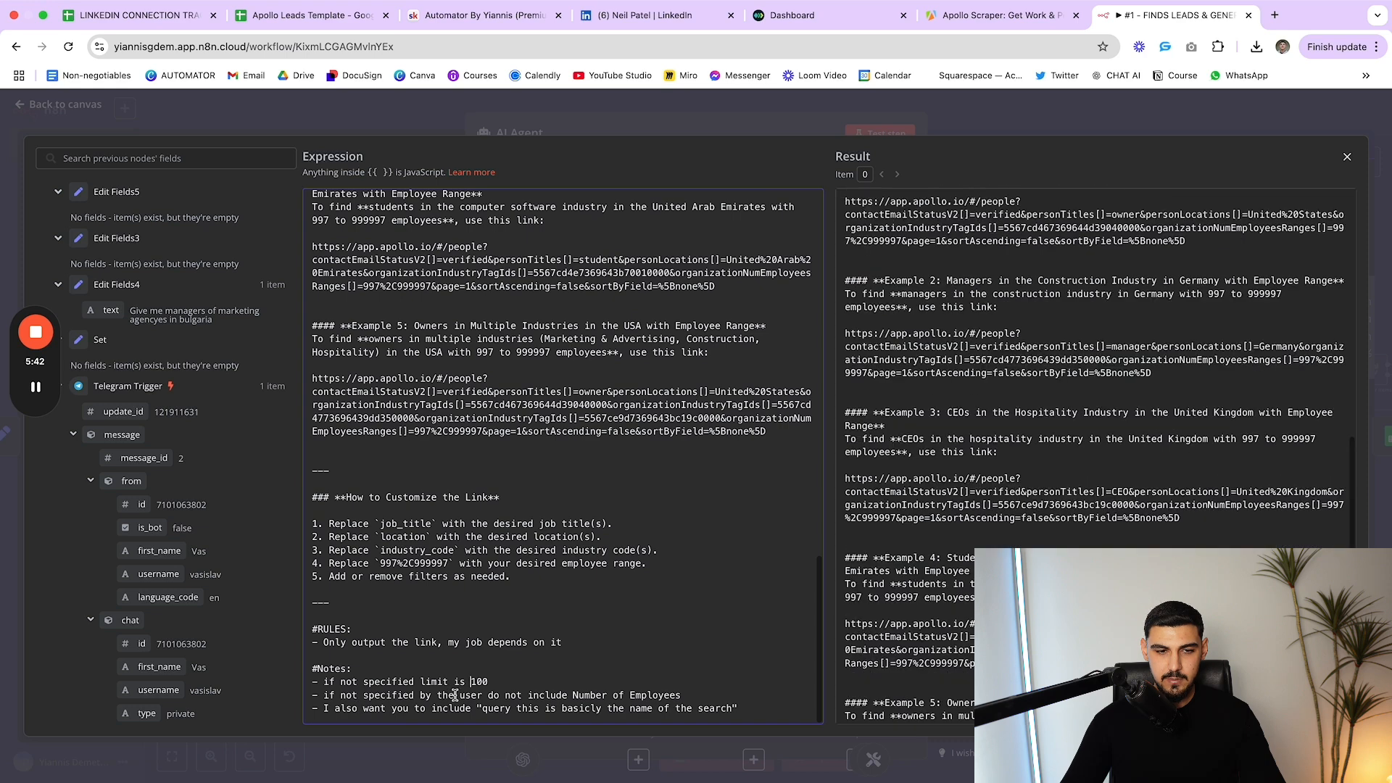
Review the notes on omitting Number of Employees, including a search query, and the default limit
left_click_drag(482, 696, 682, 697)
left_click(682, 697)
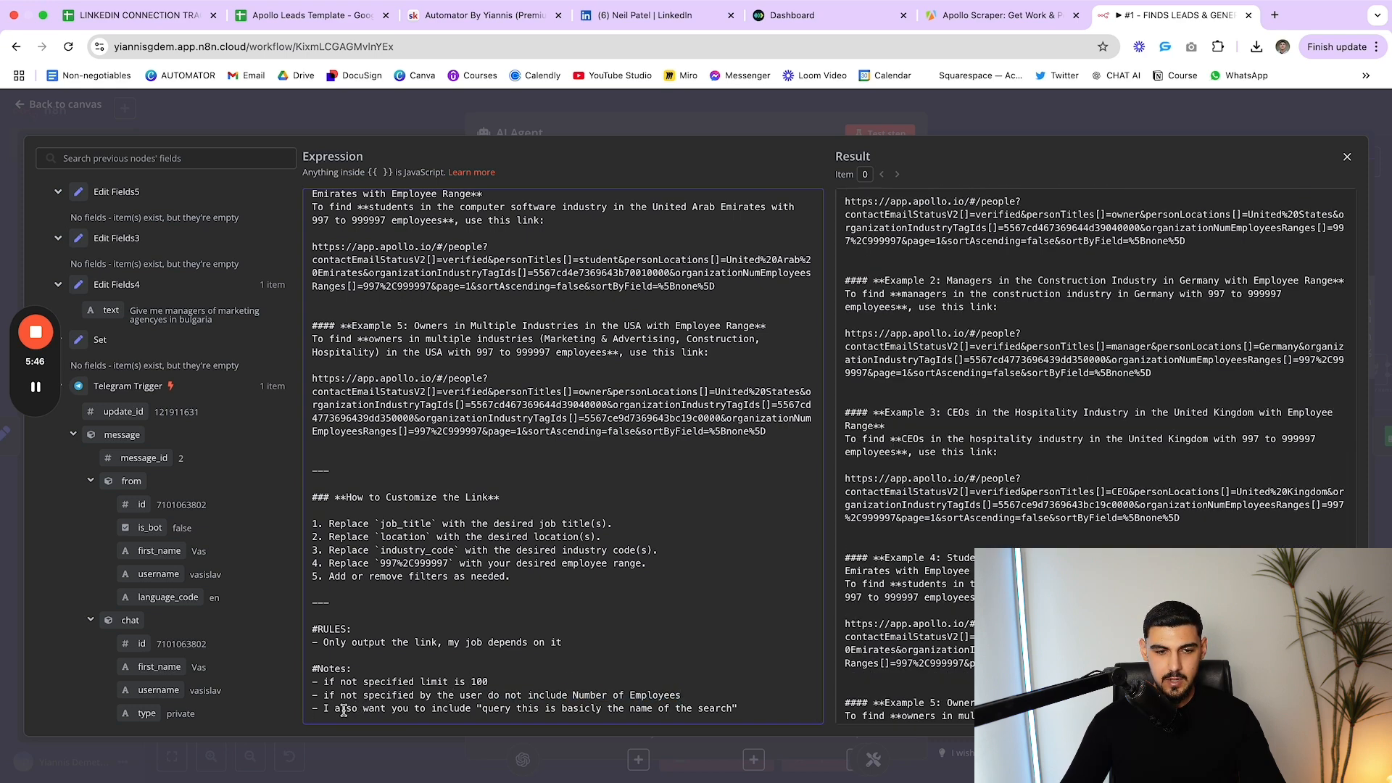
left_click_drag(344, 710, 479, 710)
left_click(483, 710)
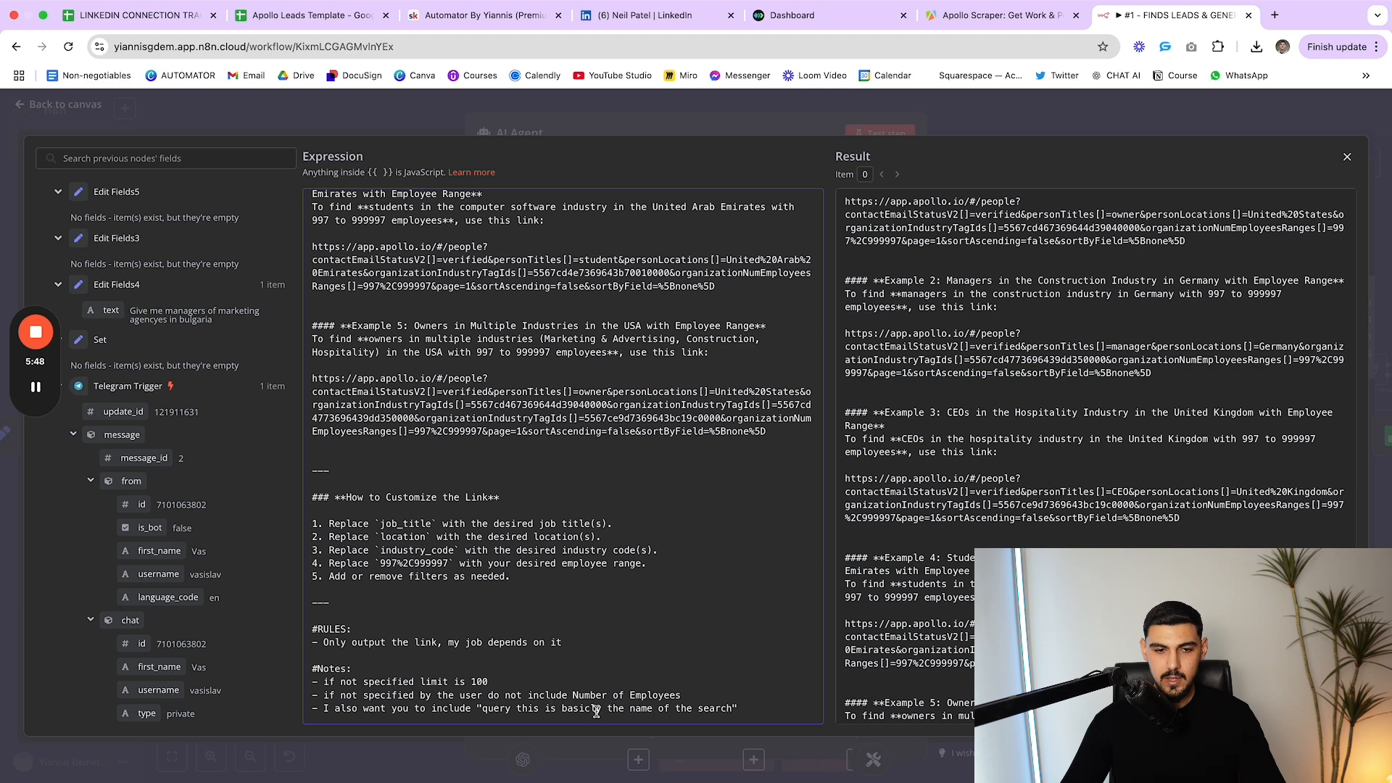
left_click_drag(743, 709, 257, 685)
left_click(506, 711)
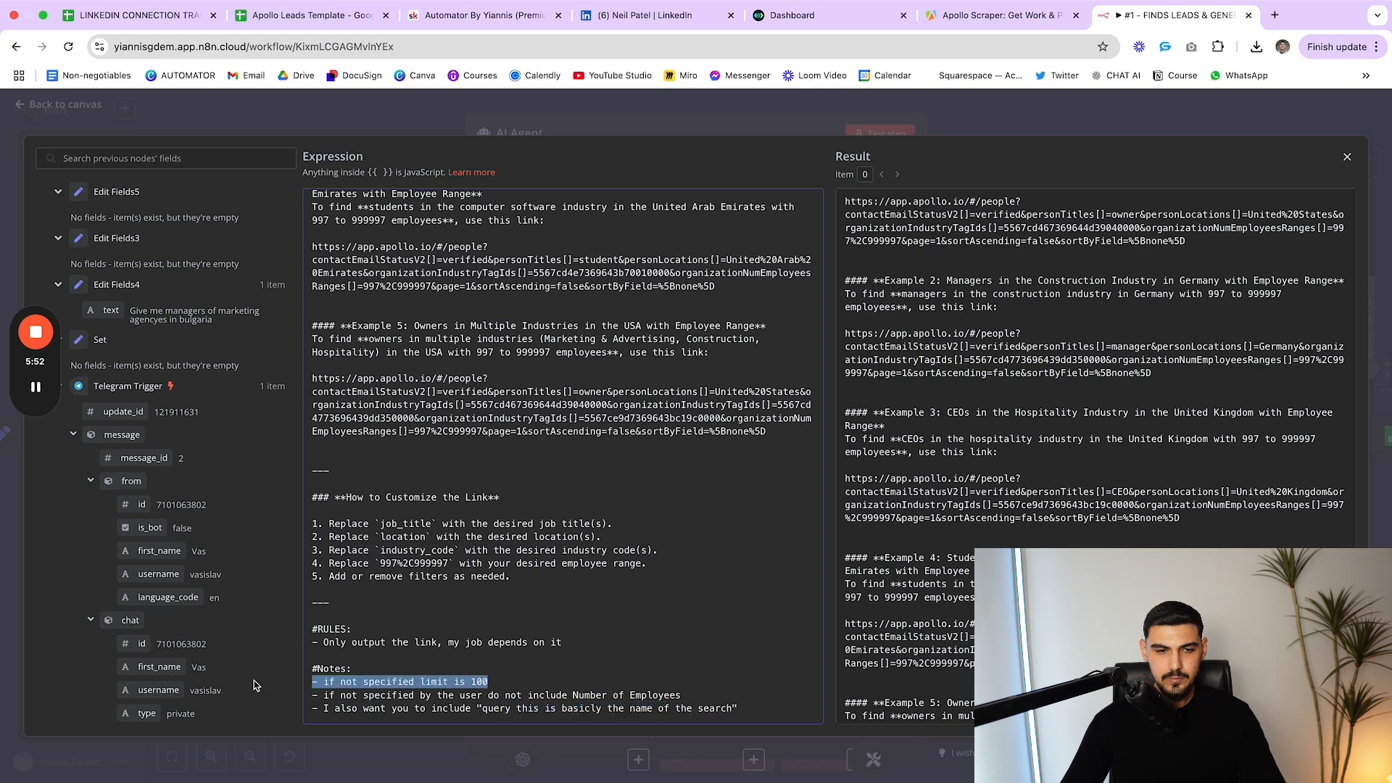
left_click(491, 680)
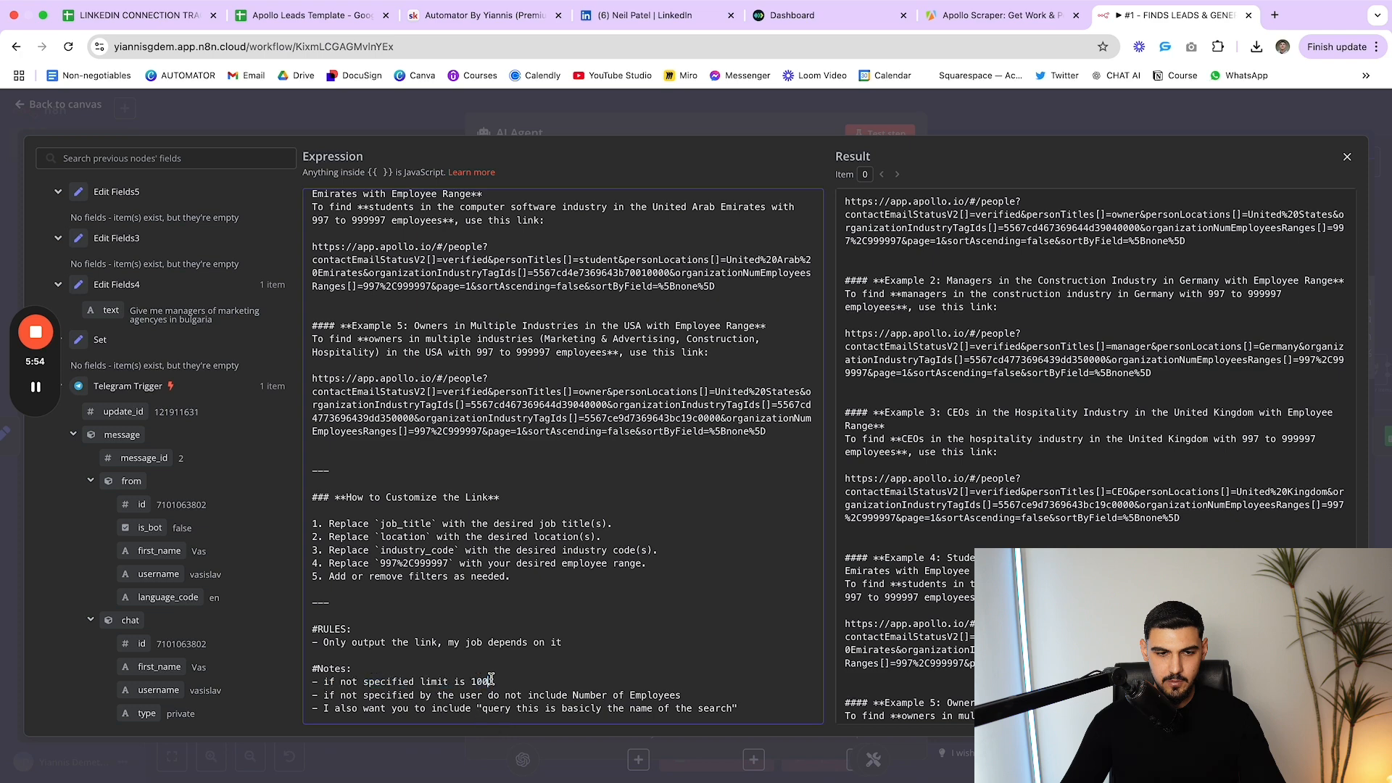
left_click_drag(486, 680, 314, 678)
scroll(491, 678, "up", 1)
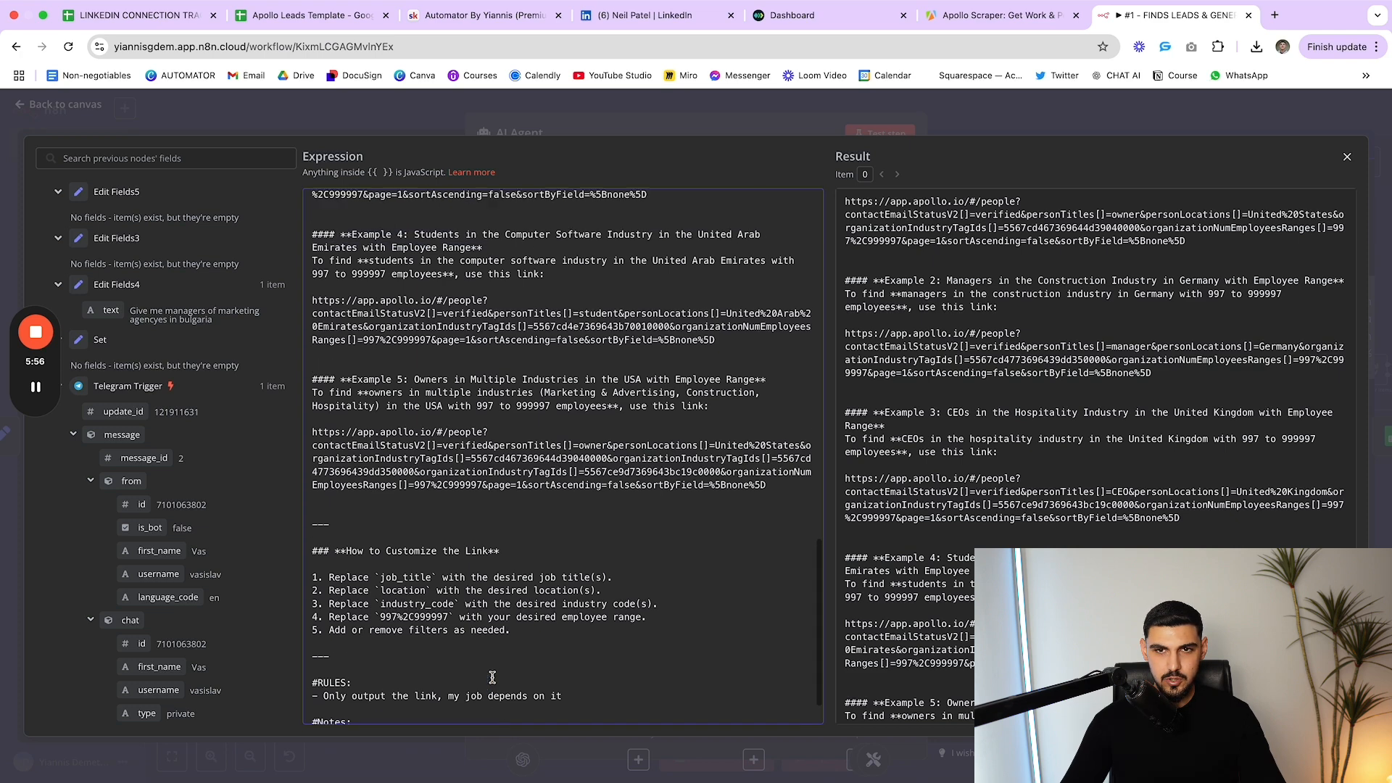
scroll(490, 678, "down", 2)
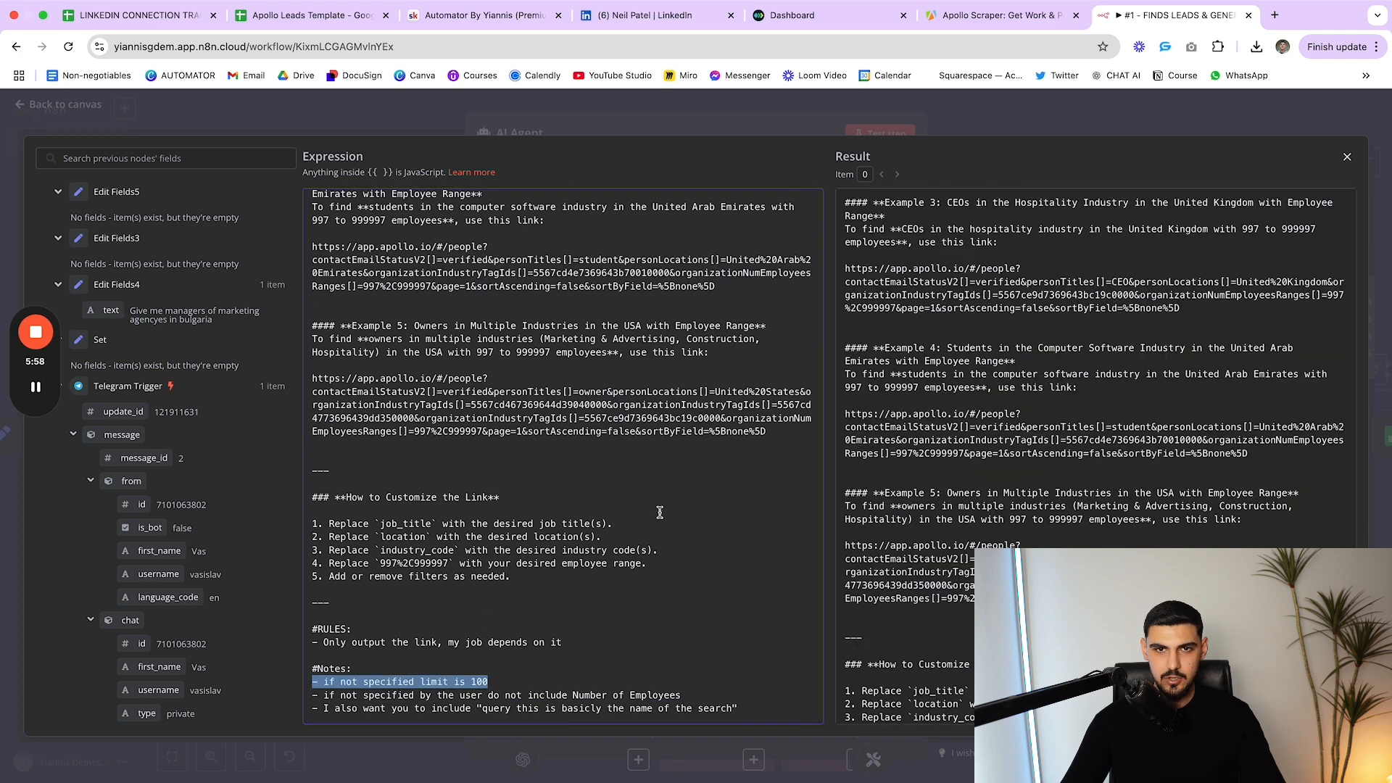
Close the expression editor and AI Agent panel, then nudge the AI Agent node on the canvas
left_click(769, 121)
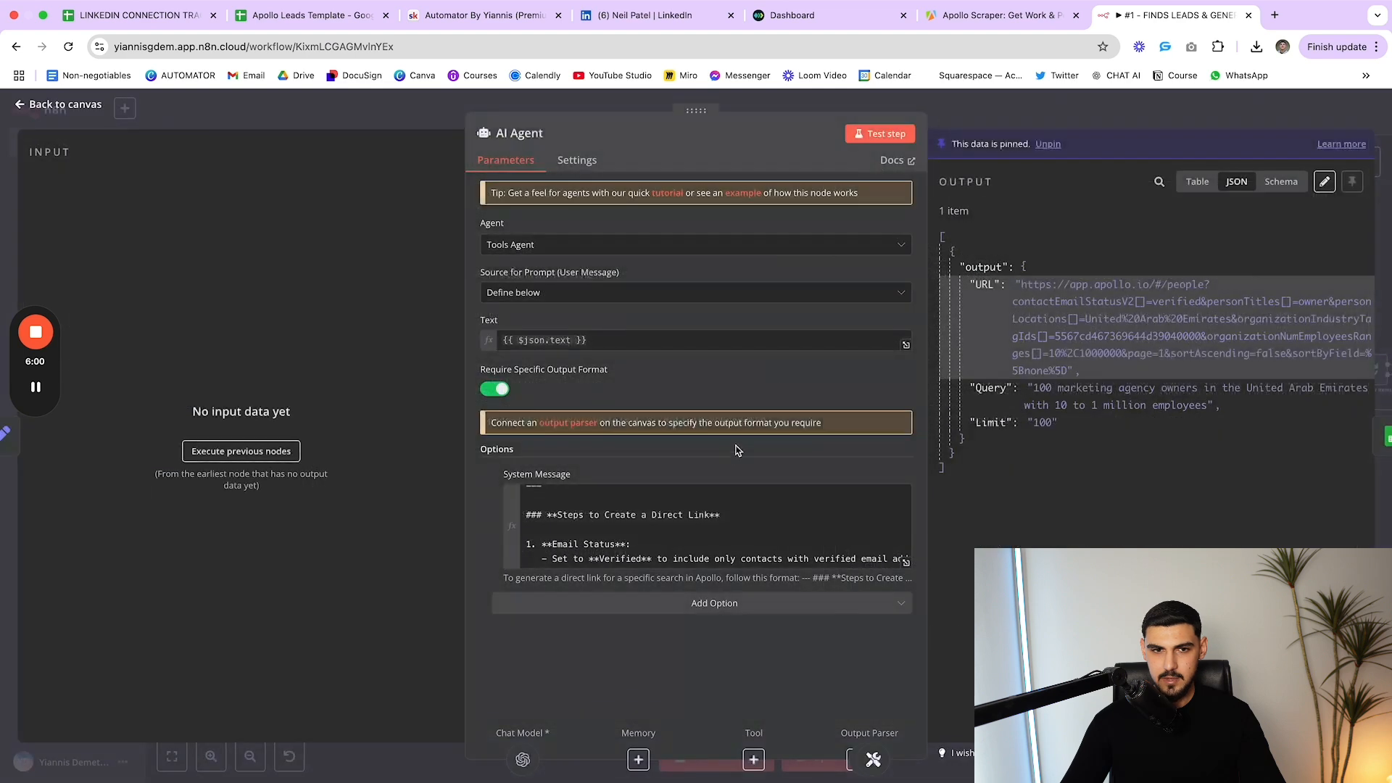
key("Escape")
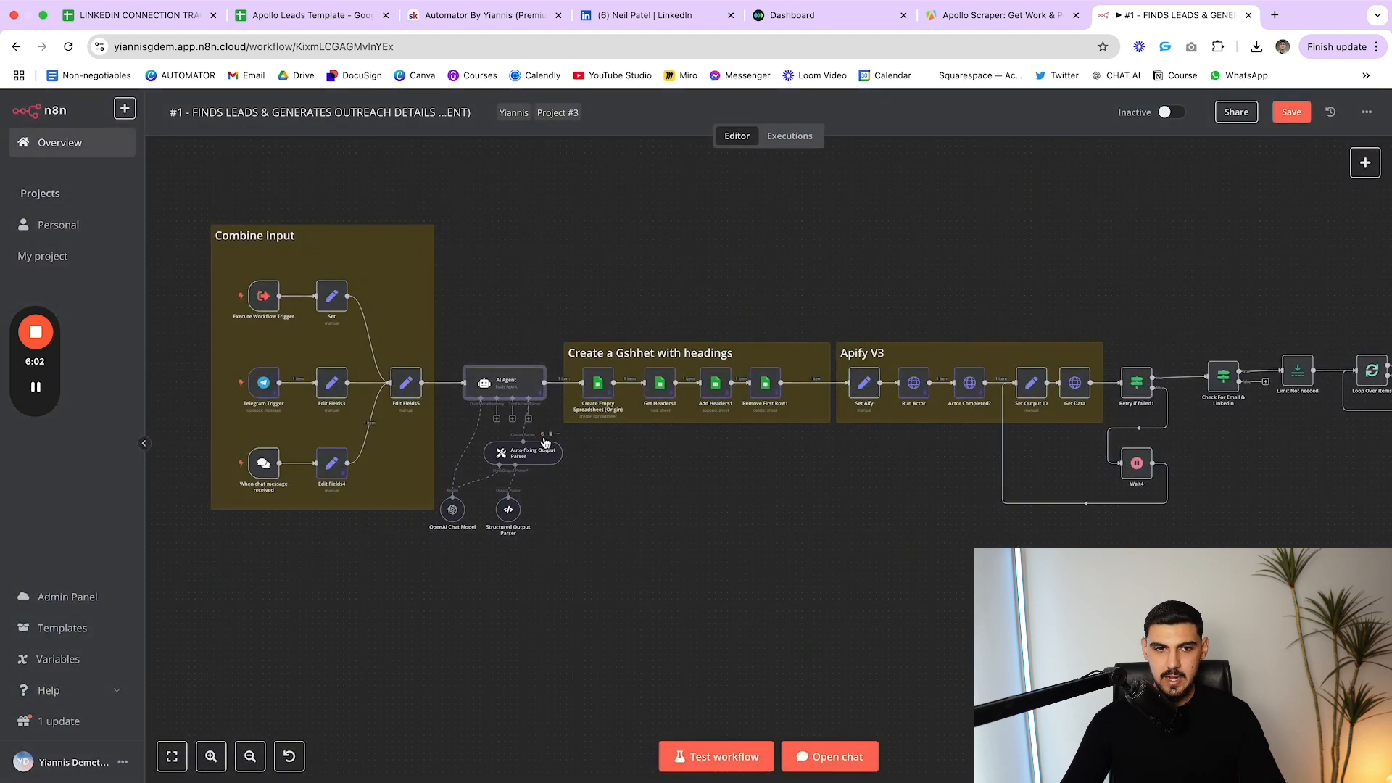
left_click_drag(499, 394, 497, 393)
scroll(524, 461, "down", 1)
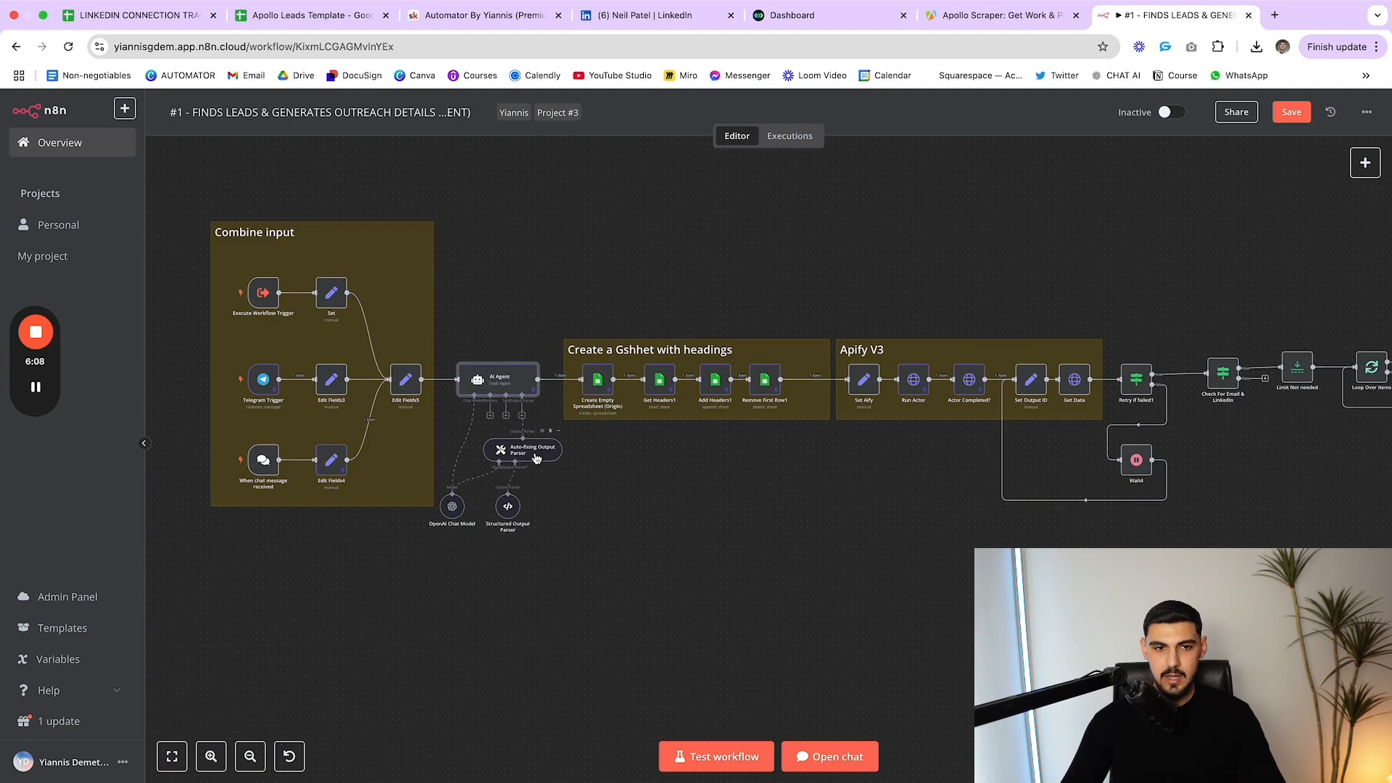
Open the Structured Output Parser and highlight its example URL, Query and Limit values
double_click(508, 506)
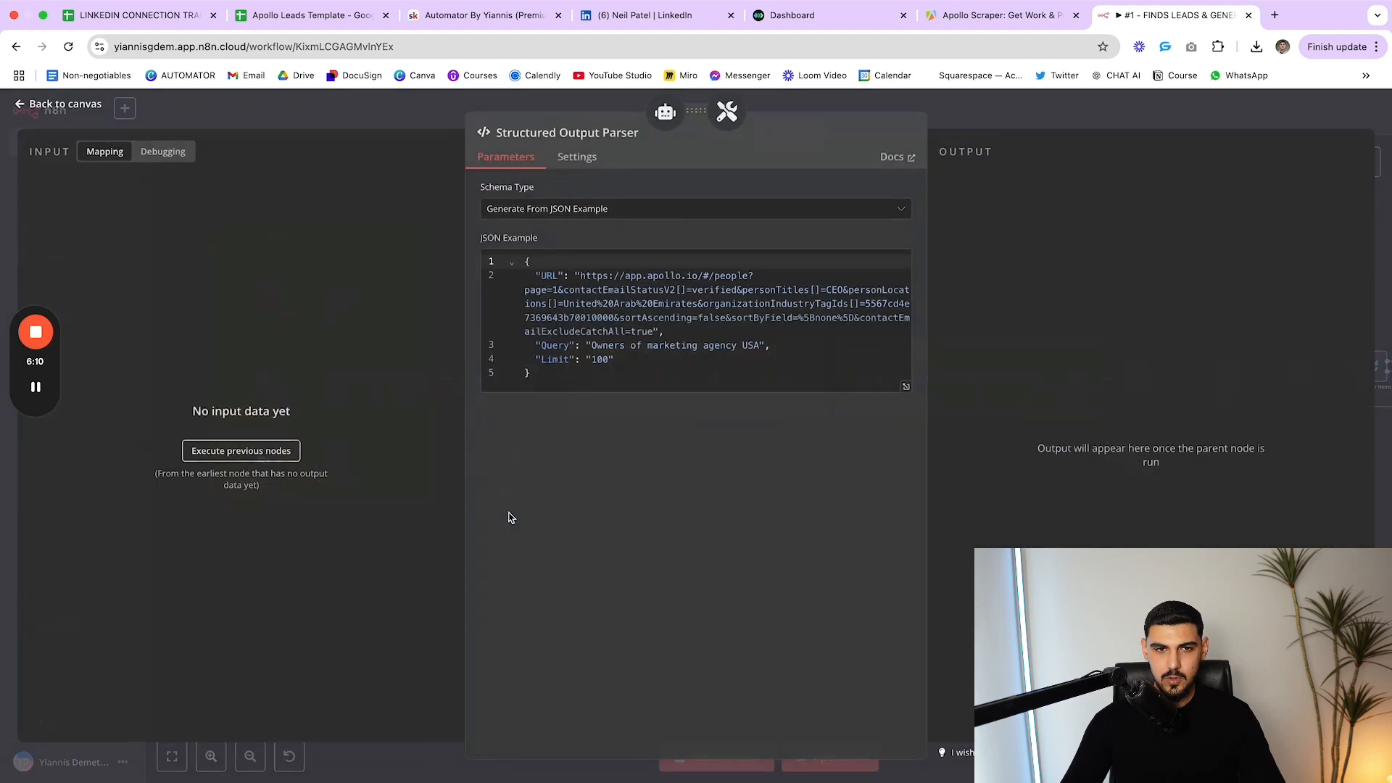
left_click_drag(574, 276, 653, 334)
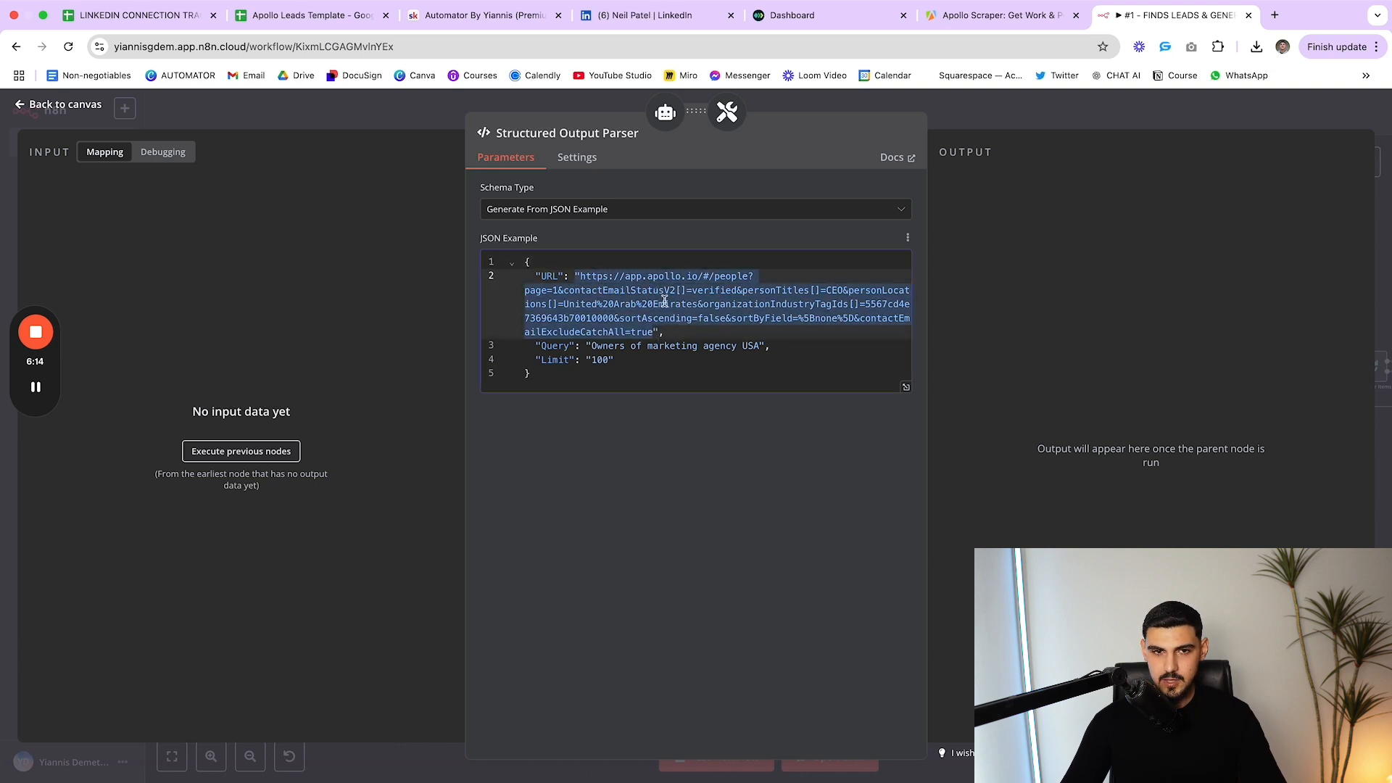
left_click(561, 276)
left_click_drag(575, 276, 753, 346)
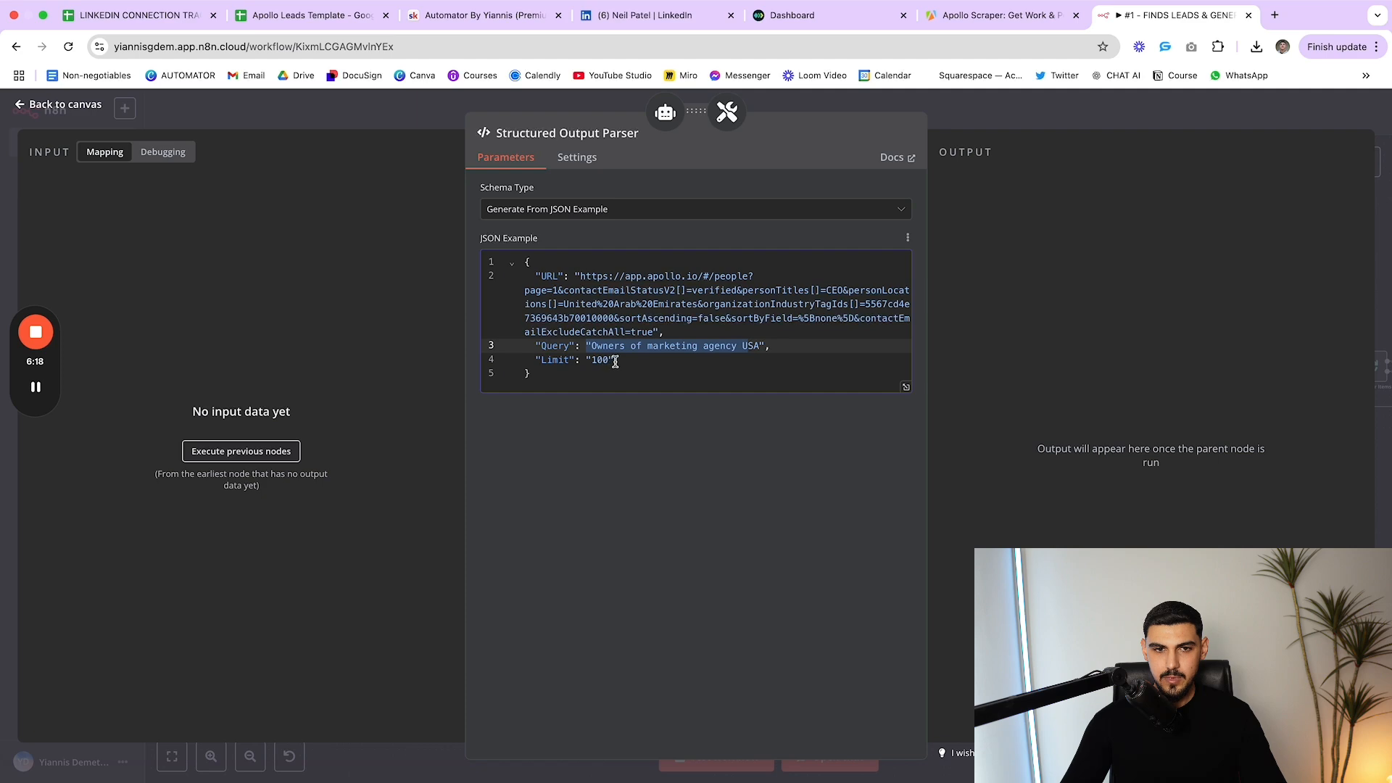
left_click_drag(615, 360, 522, 279)
Compare the parser's URL and 'Owners of marketing agency USA' Query with the Apollo Scraper JSON input, then close the parser
left_click(964, 25)
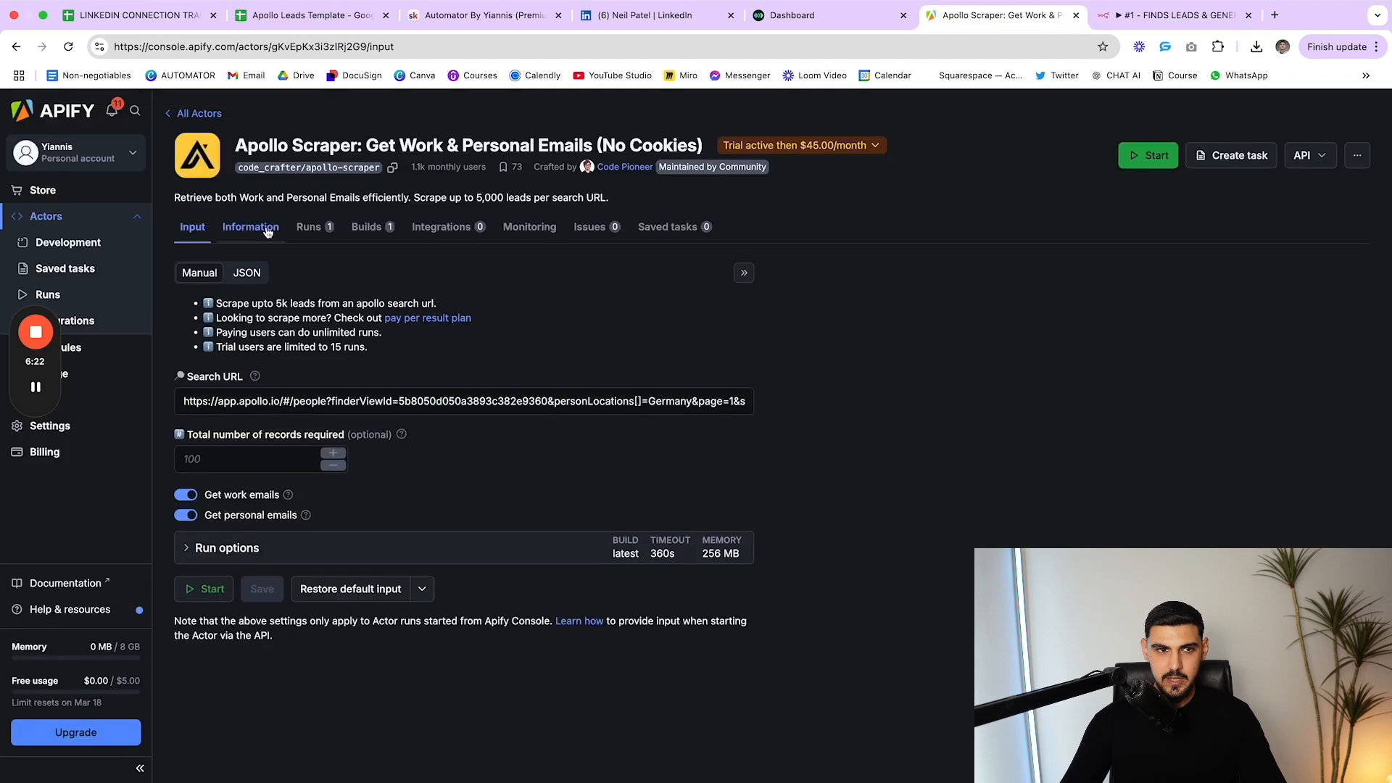
left_click(250, 277)
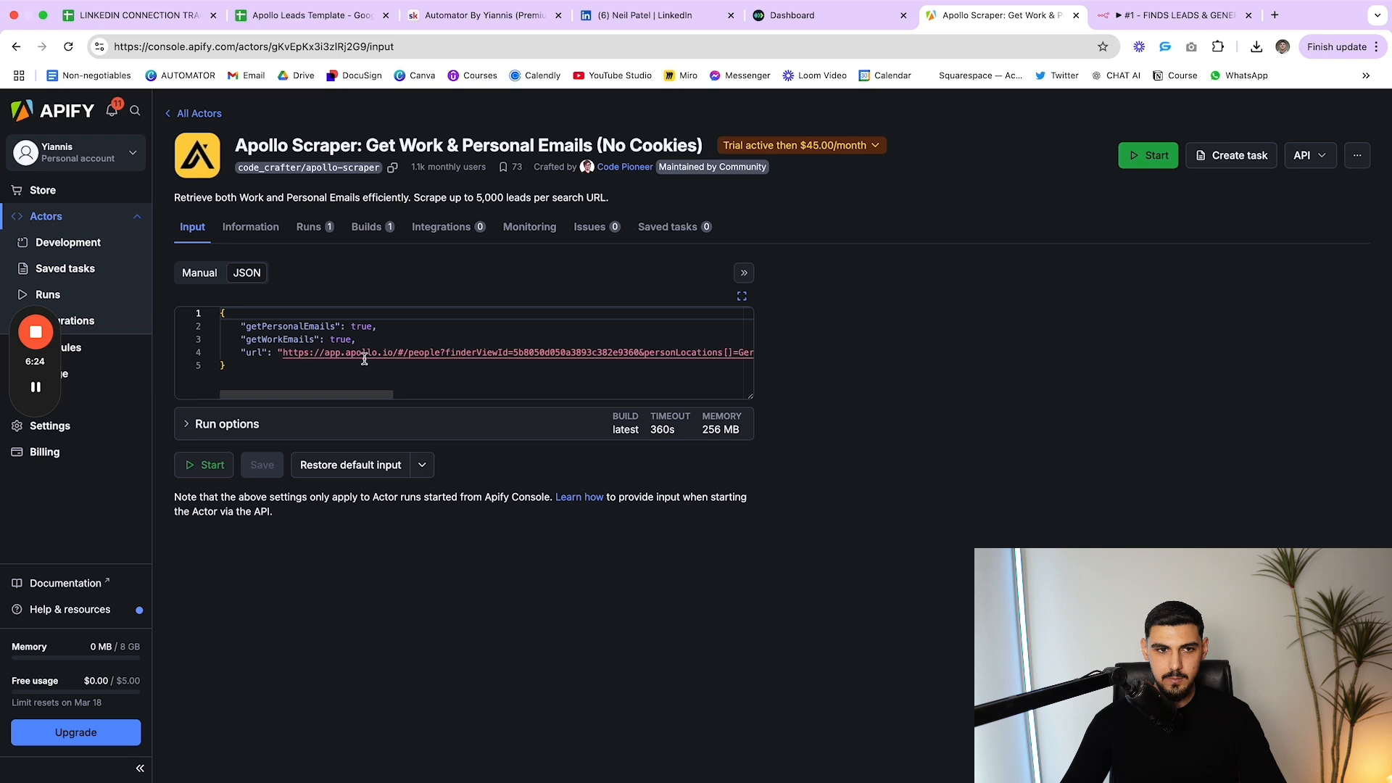
scroll(348, 348, "right", 1)
left_click_drag(242, 355, 849, 368)
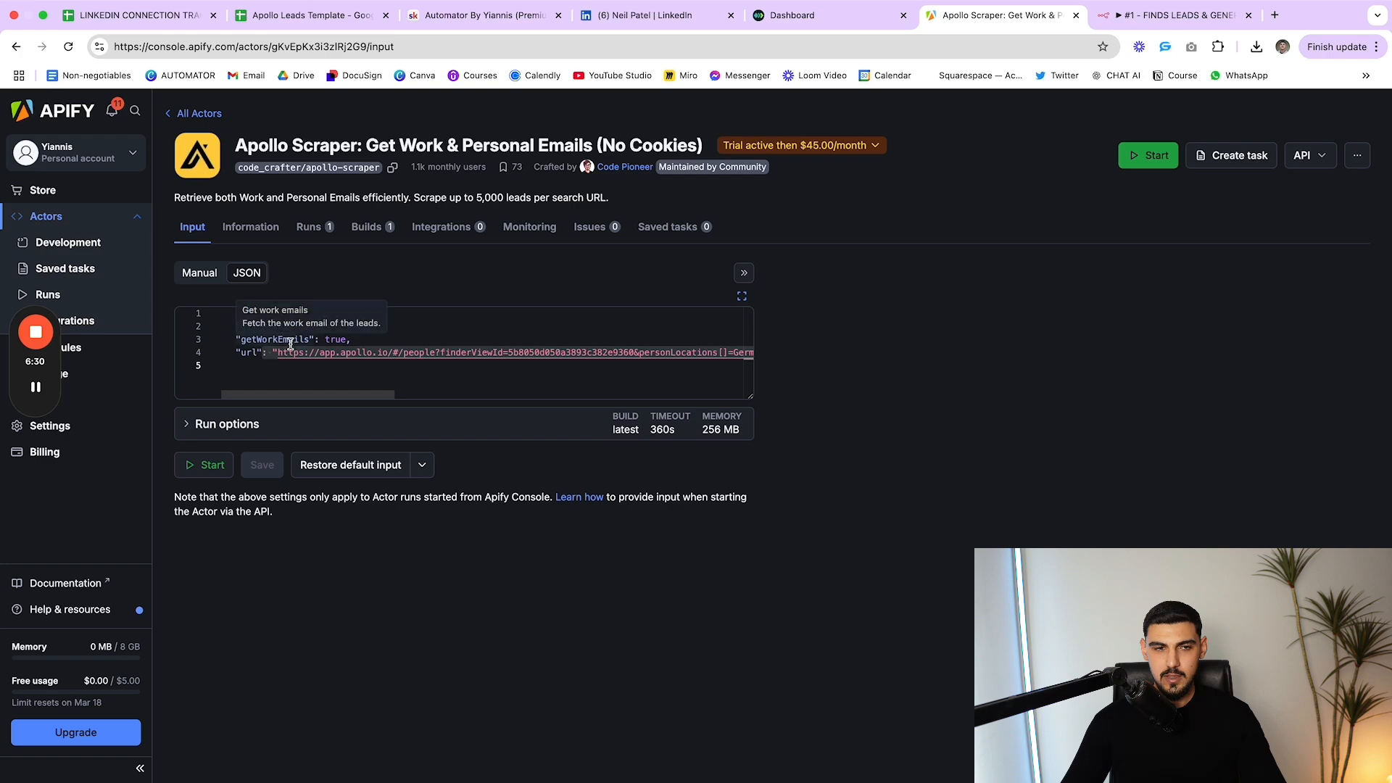
left_click(1182, 17)
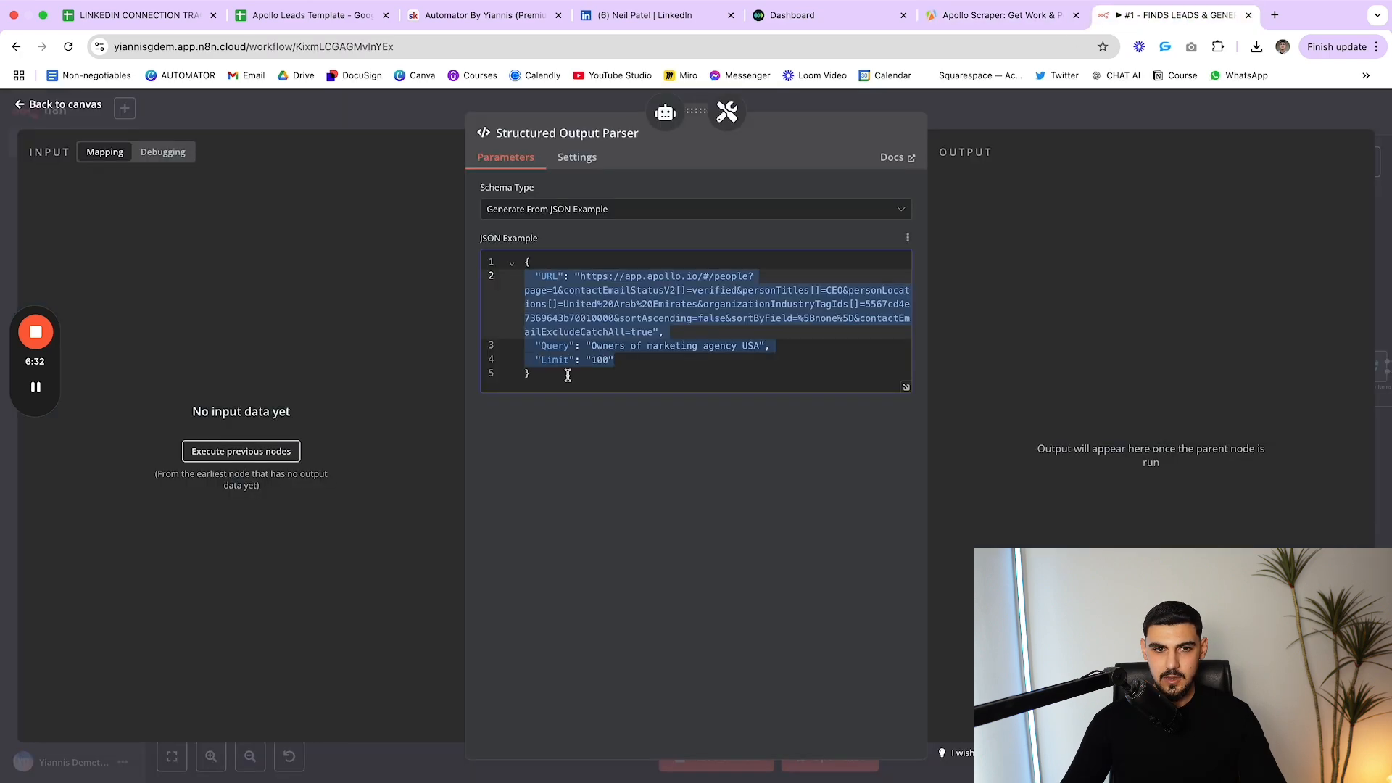
left_click(589, 347)
left_click_drag(589, 347, 767, 348)
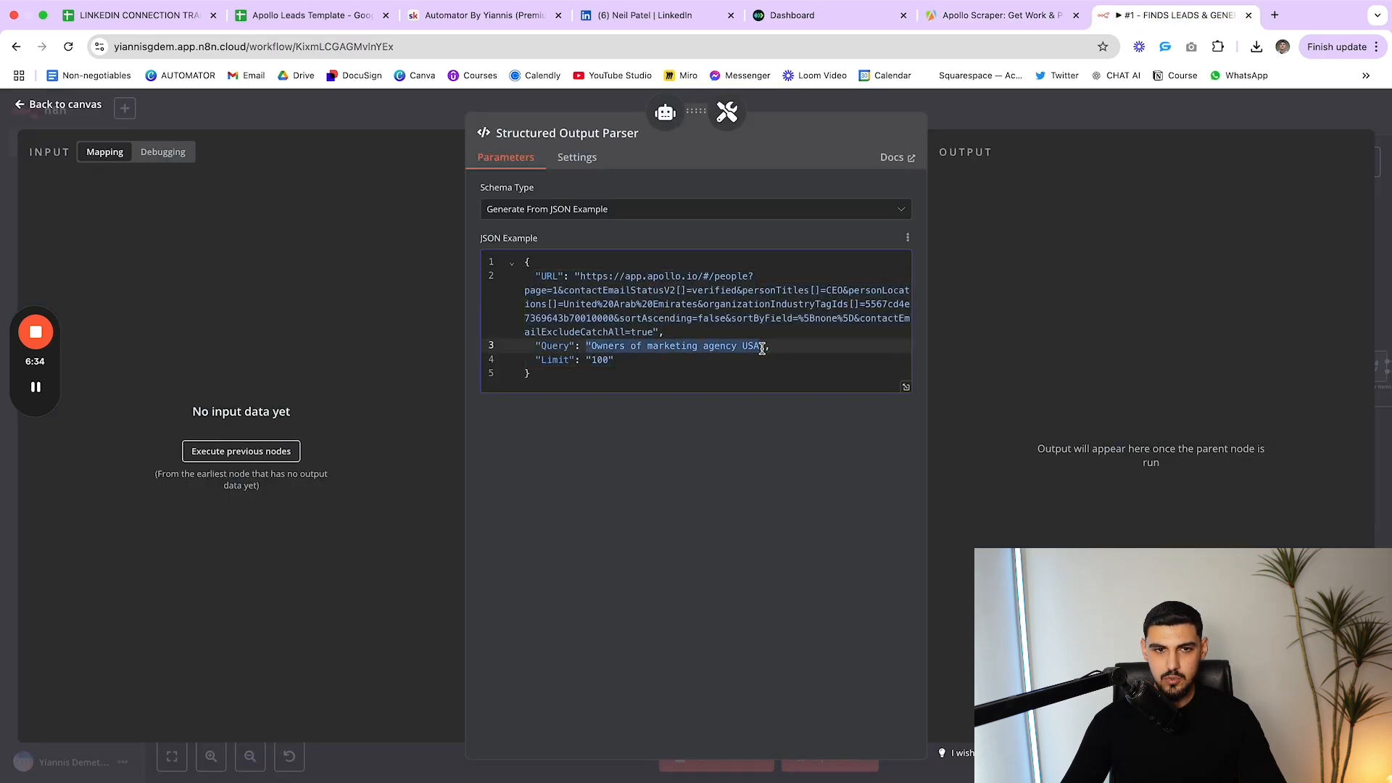
key("Escape")
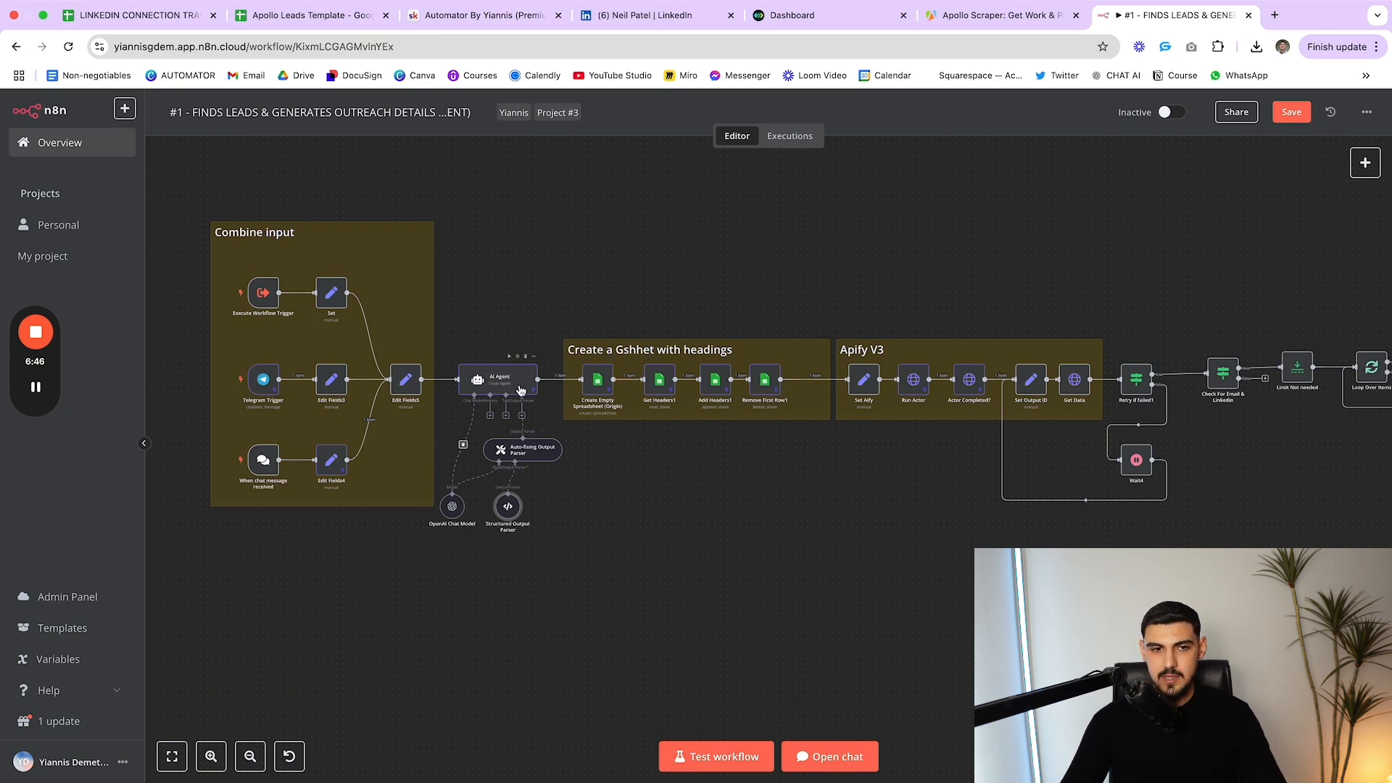
left_click(498, 389)
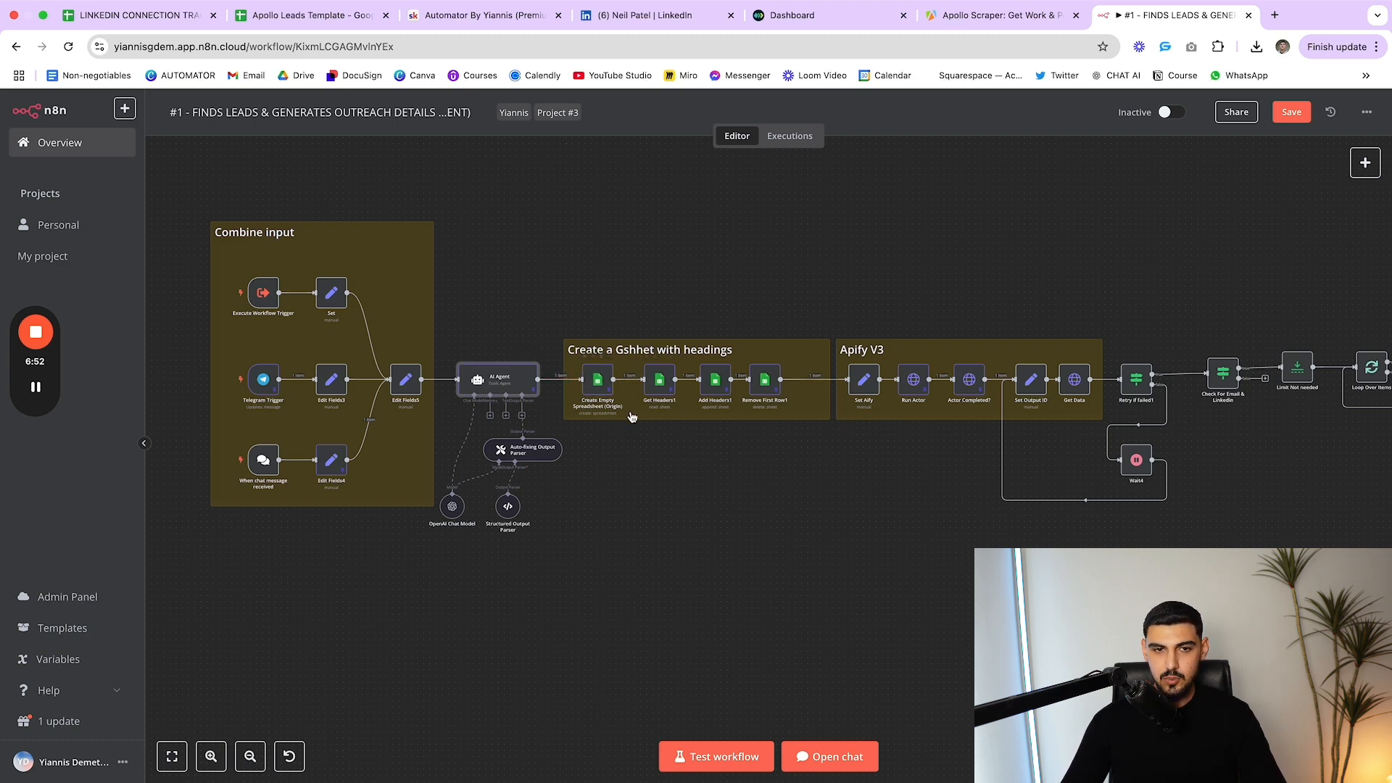
double_click(599, 384)
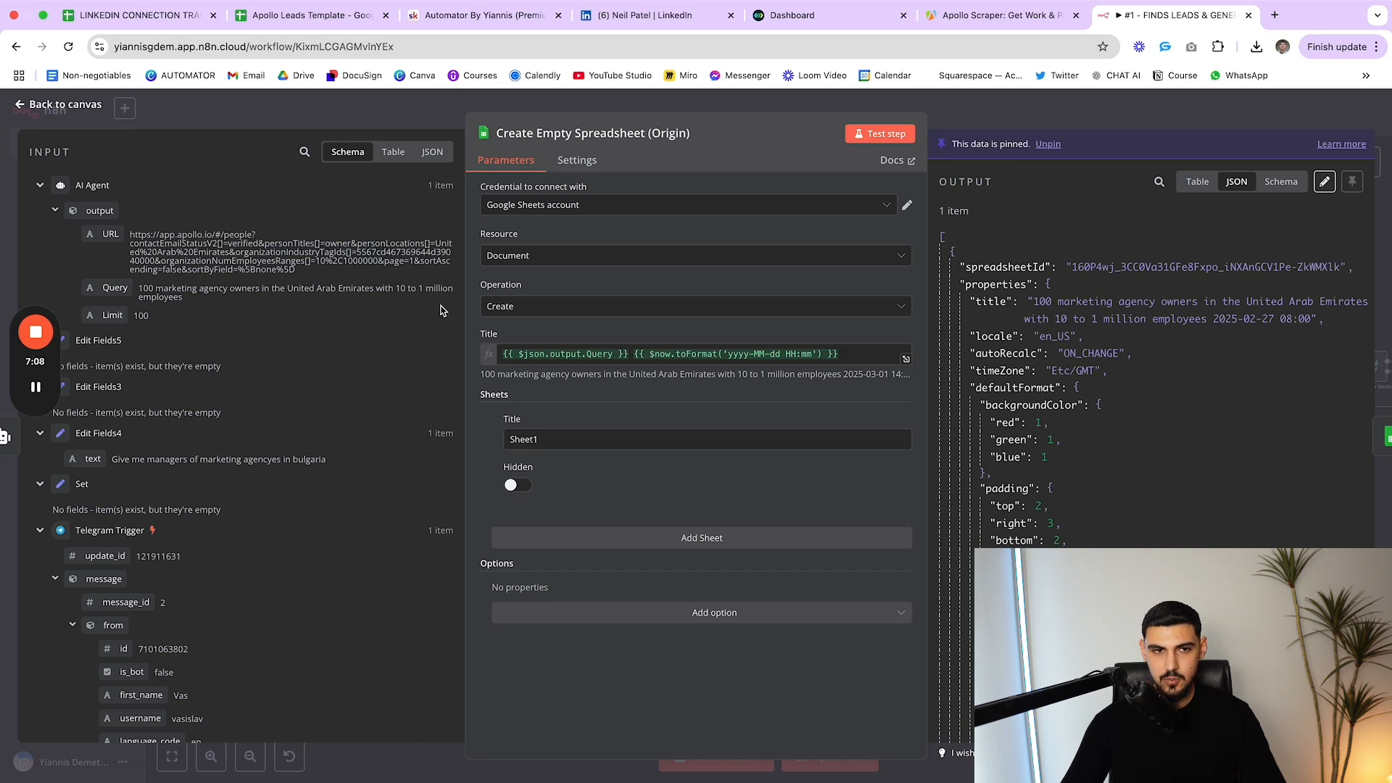
key("Escape")
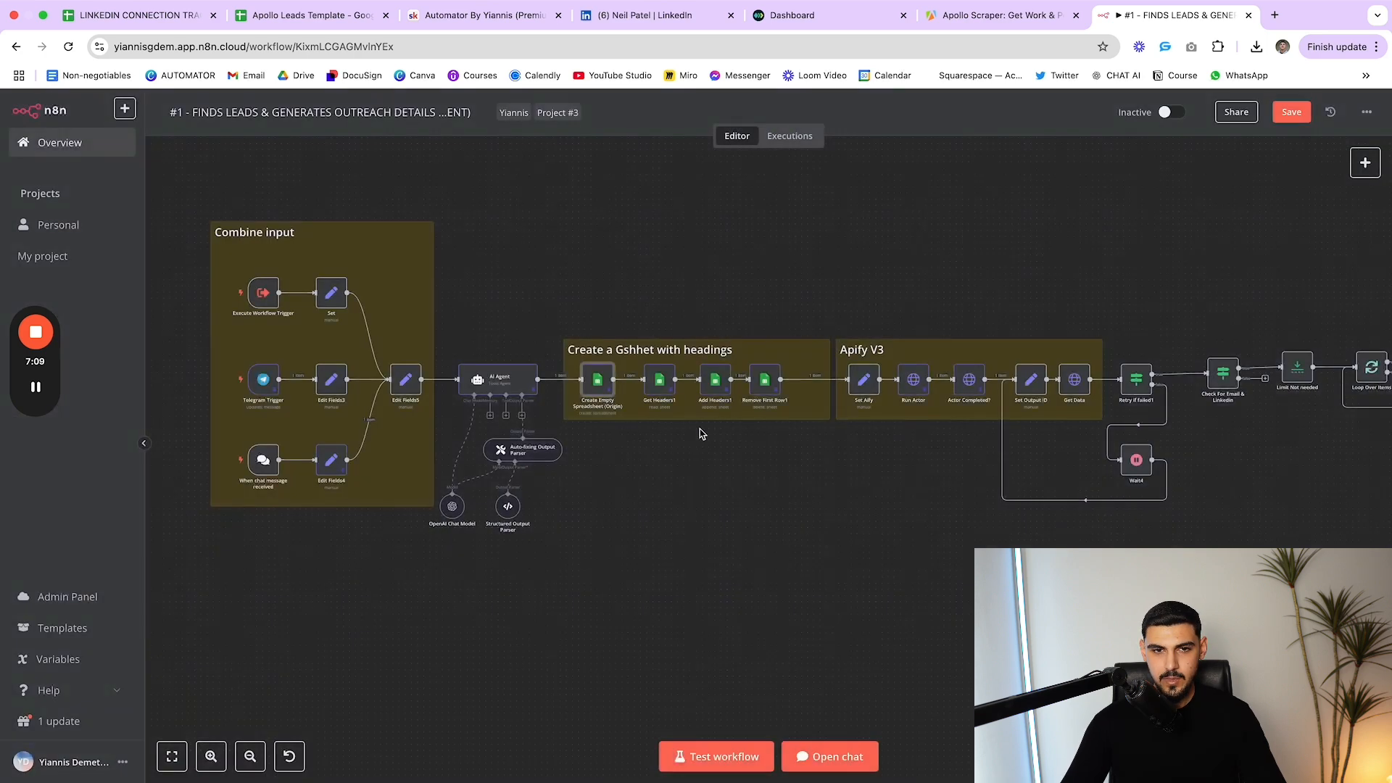
double_click(659, 387)
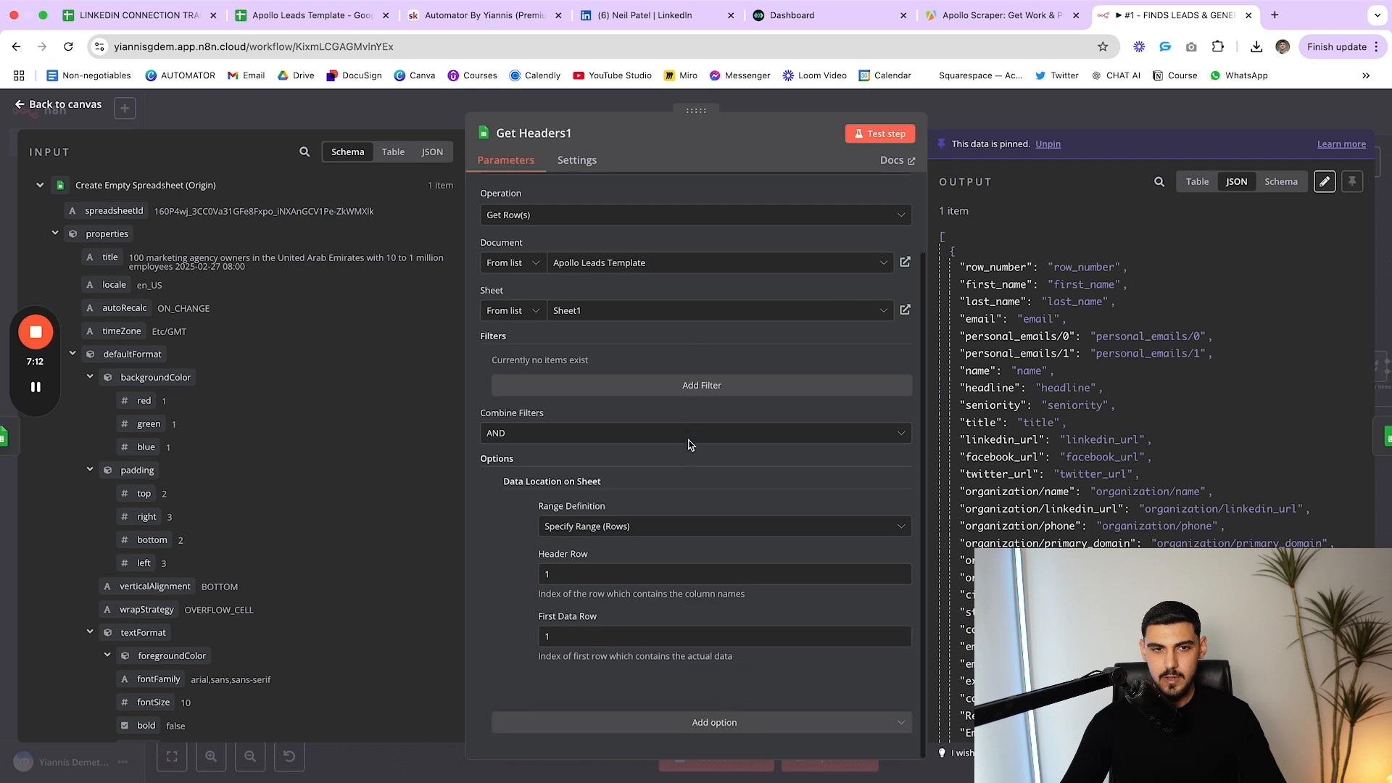
left_click(276, 8)
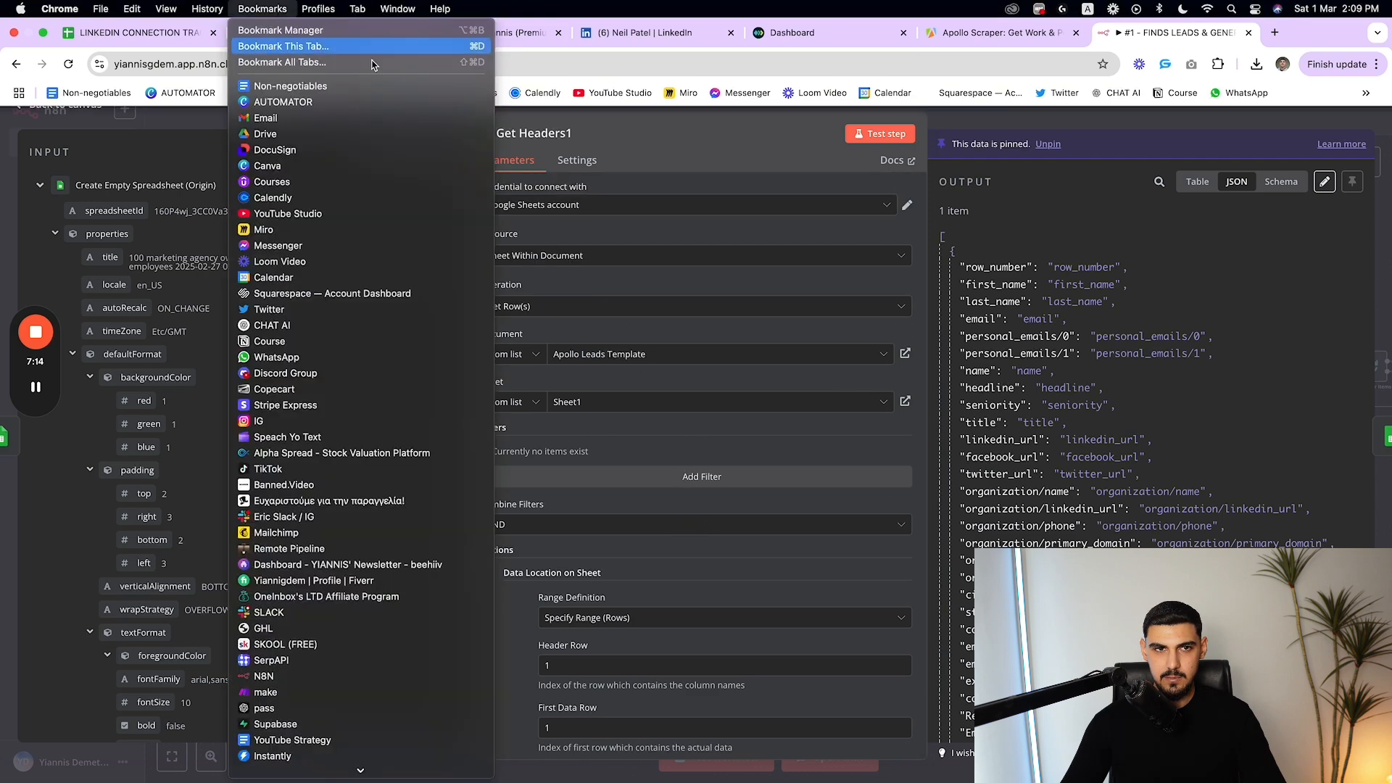
left_click(176, 43)
left_click(305, 31)
scroll(565, 326, "down", 2)
scroll(566, 328, "up", 2)
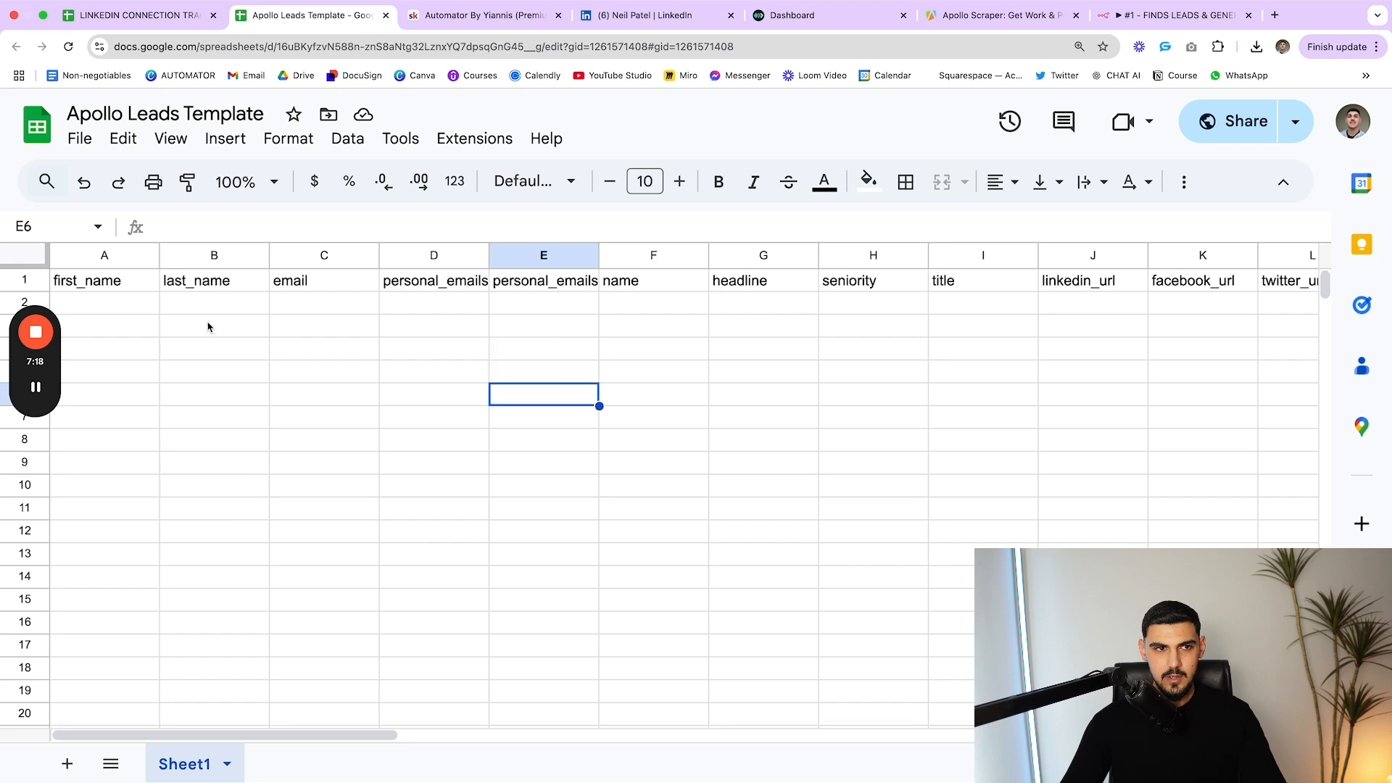
scroll(558, 301, "right", 15)
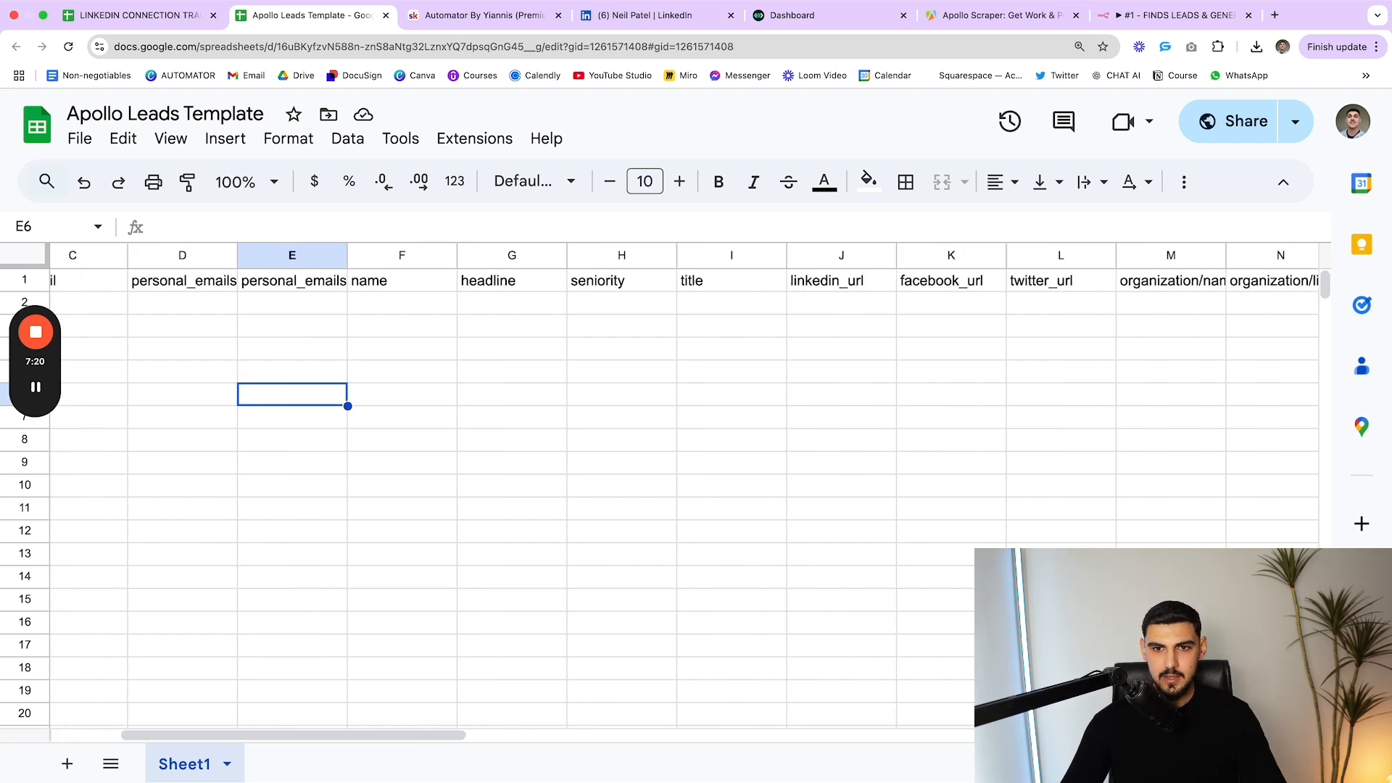
scroll(771, 342, "right", 8)
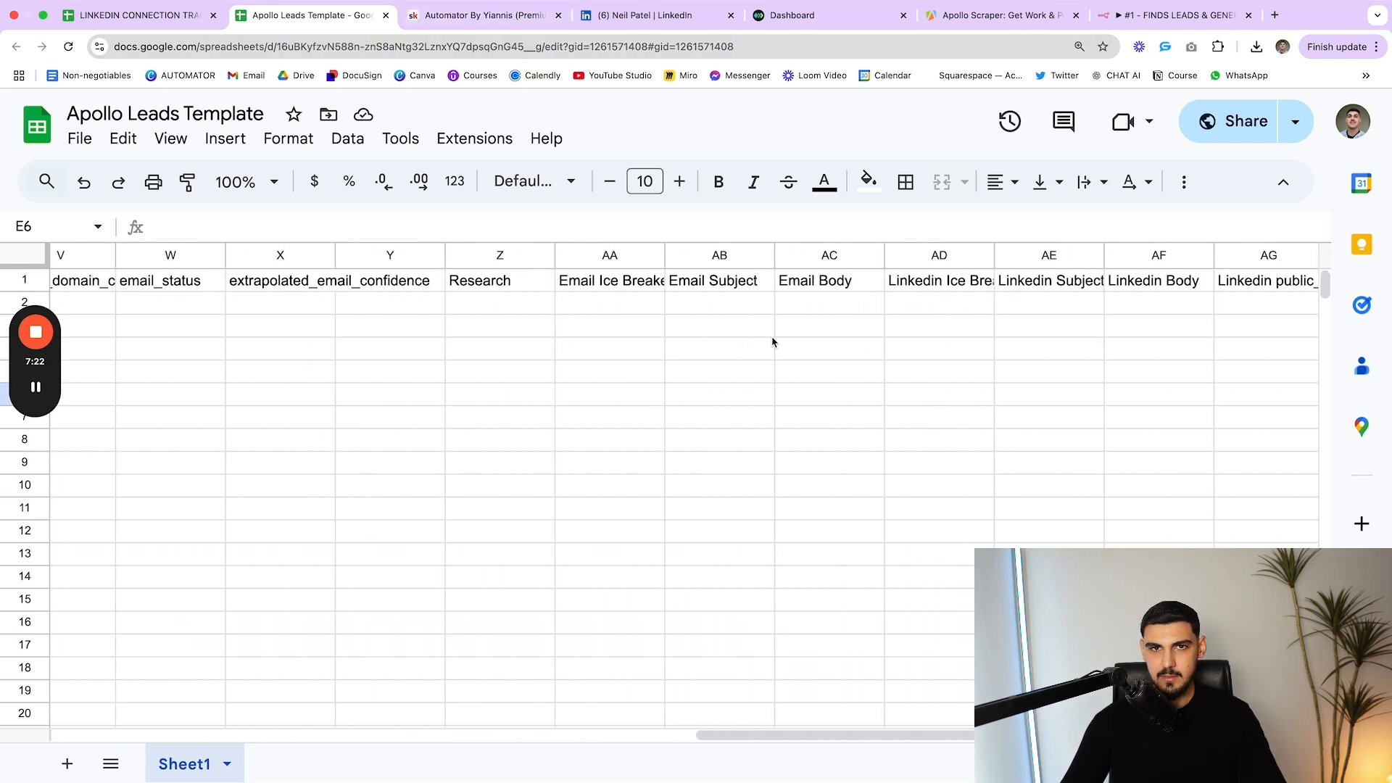
left_click(1115, 20)
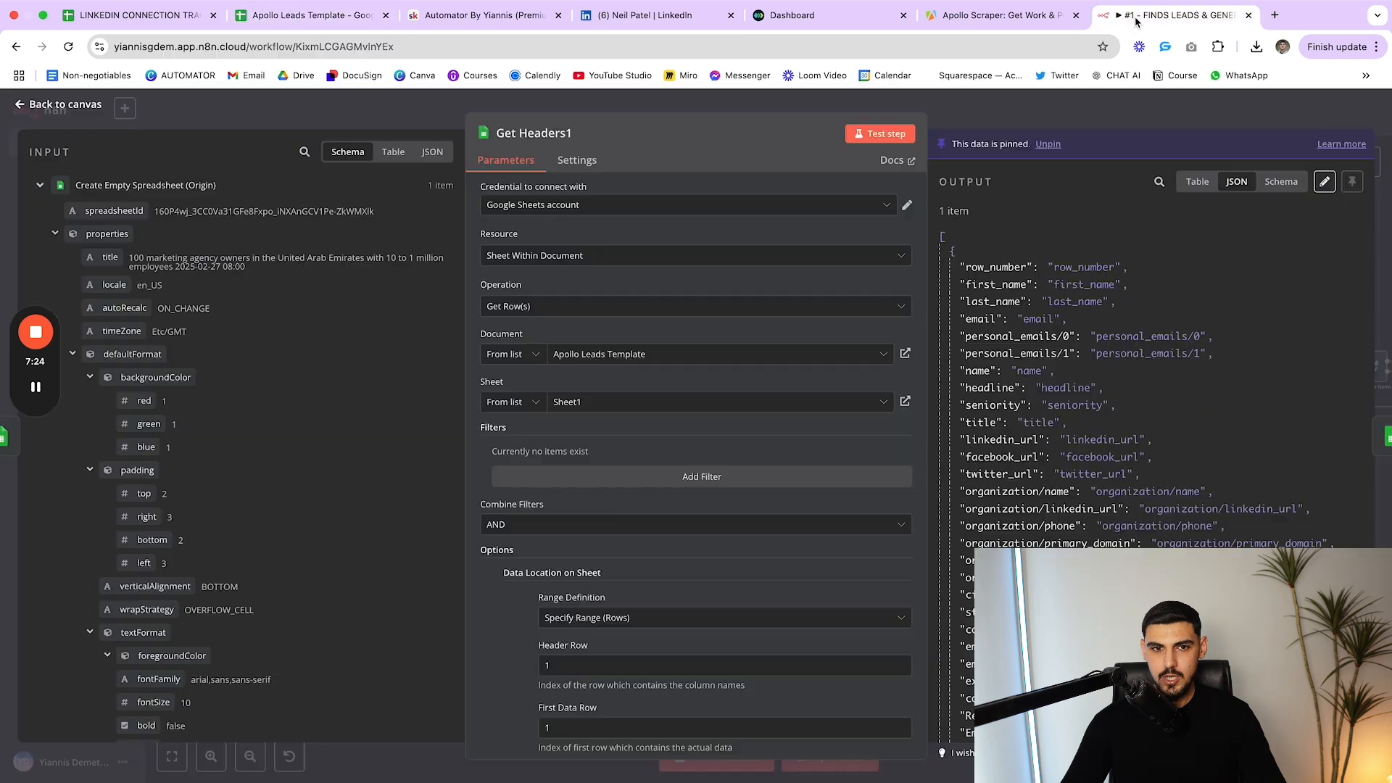
key("Escape")
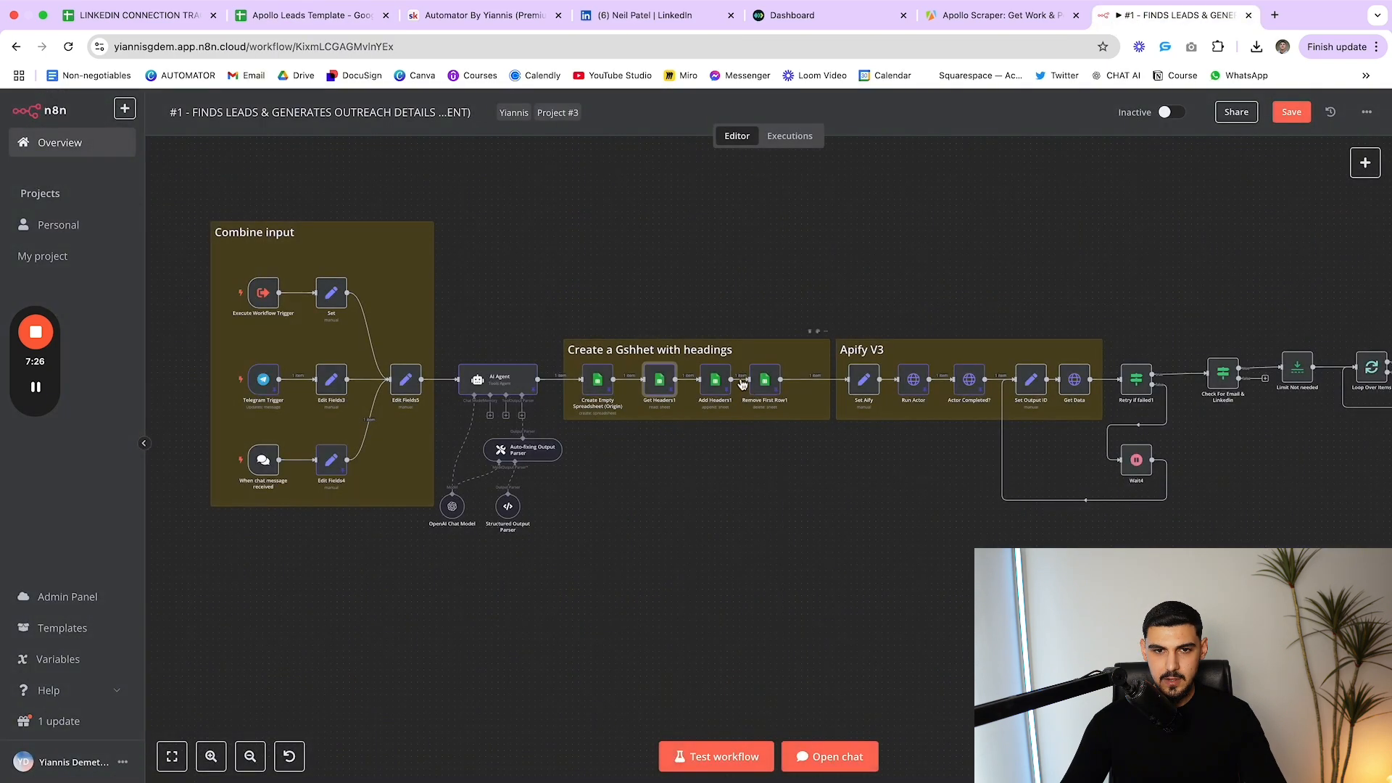
Inspect the Remove First Row1 node's settings without changing them
left_click(766, 384)
double_click(767, 384)
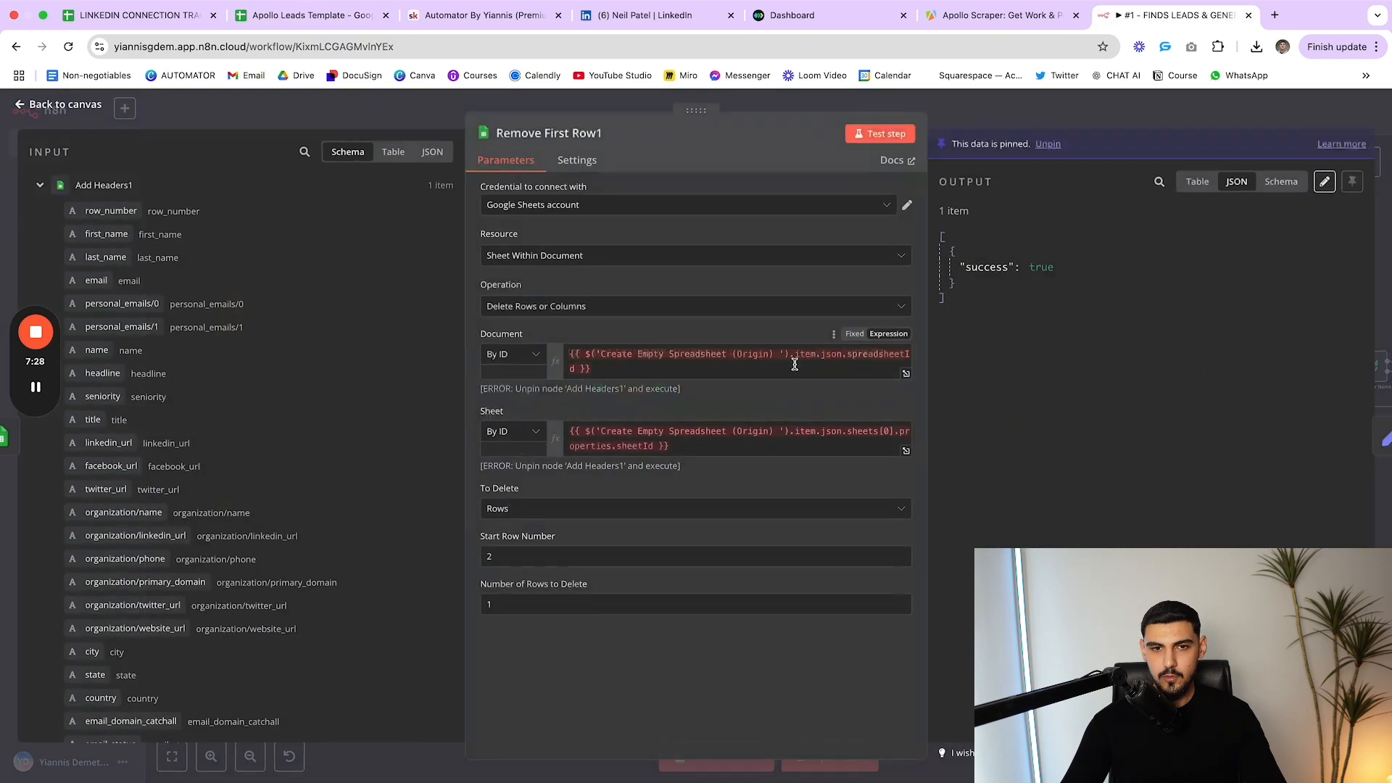
key("Escape")
Reposition Add Headers1 and Remove First Row1 for even spacing, then pan right along the workflow
left_click_drag(714, 387, 708, 388)
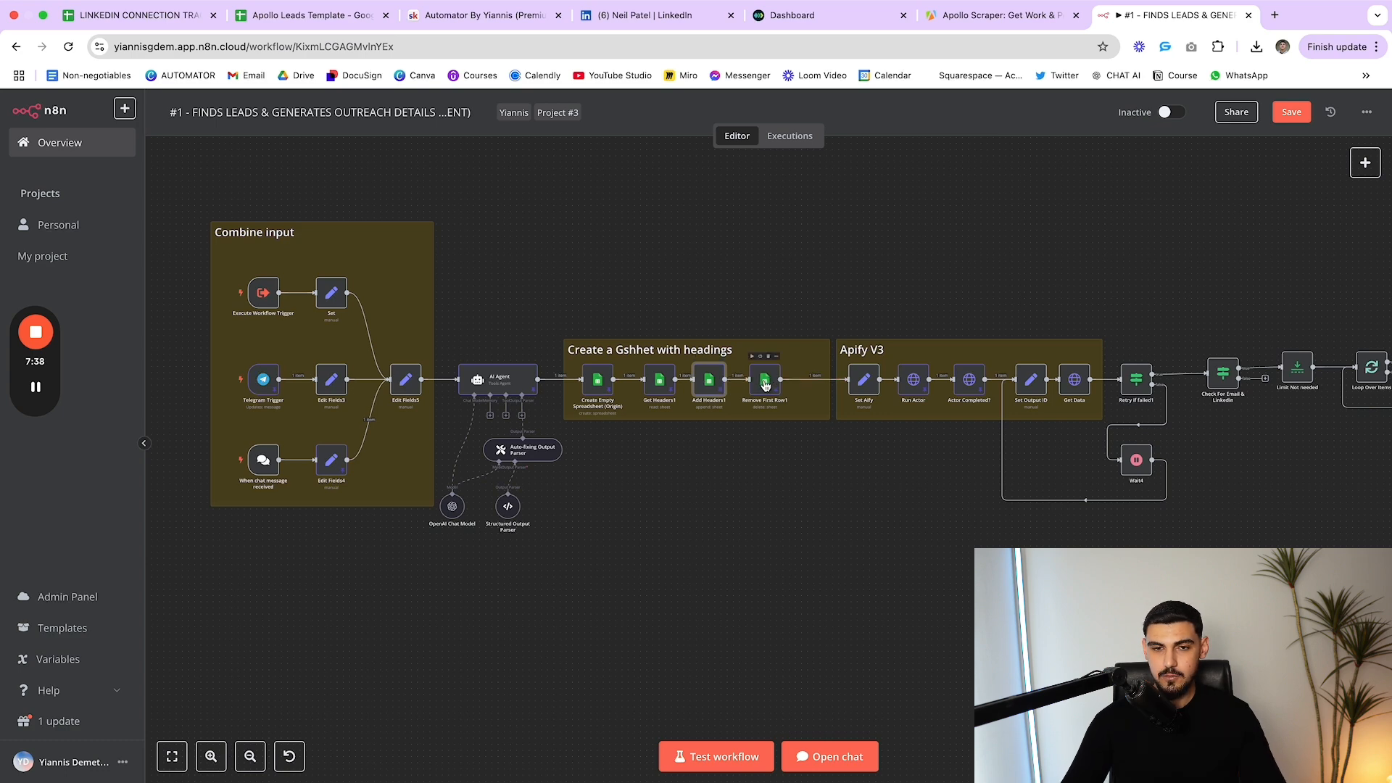
left_click_drag(769, 384, 719, 383)
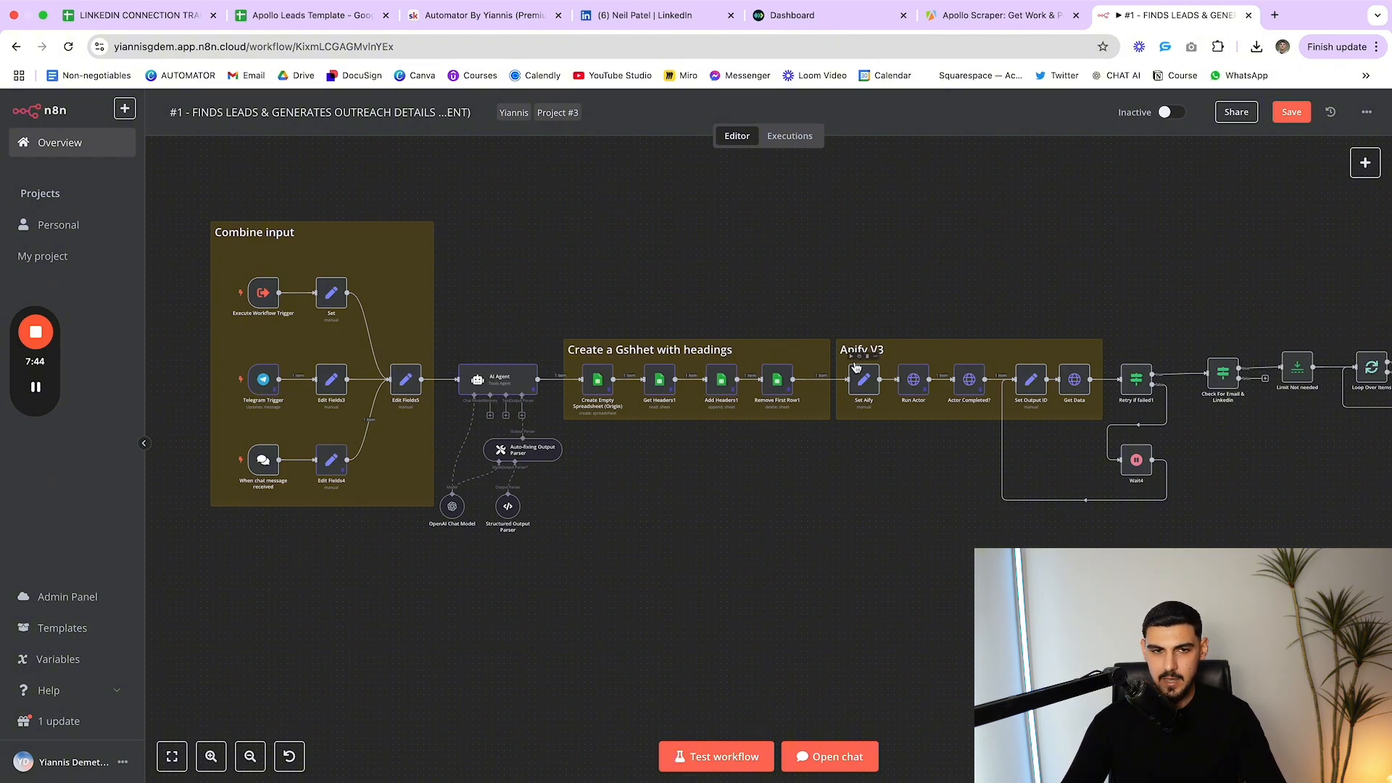
scroll(840, 382, "right", 1)
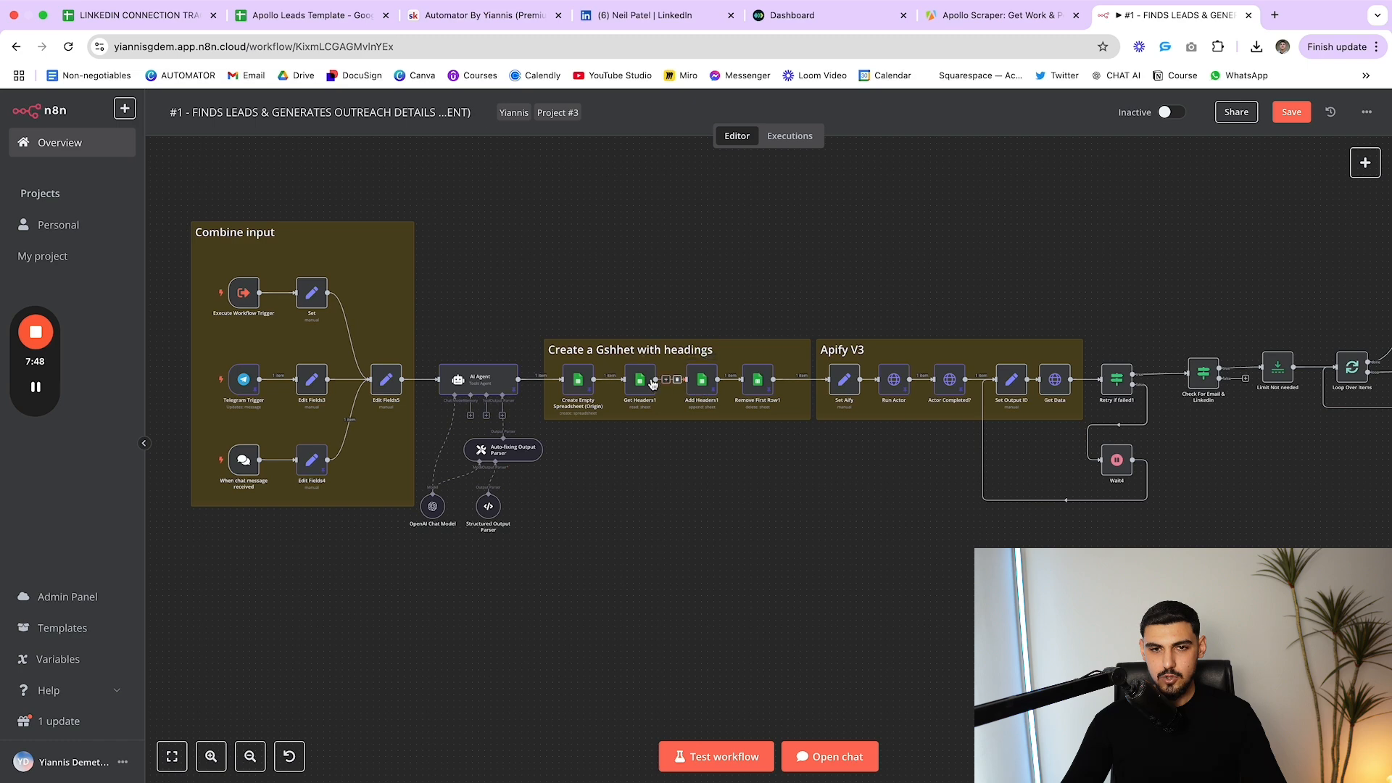
scroll(551, 366, "right", 2)
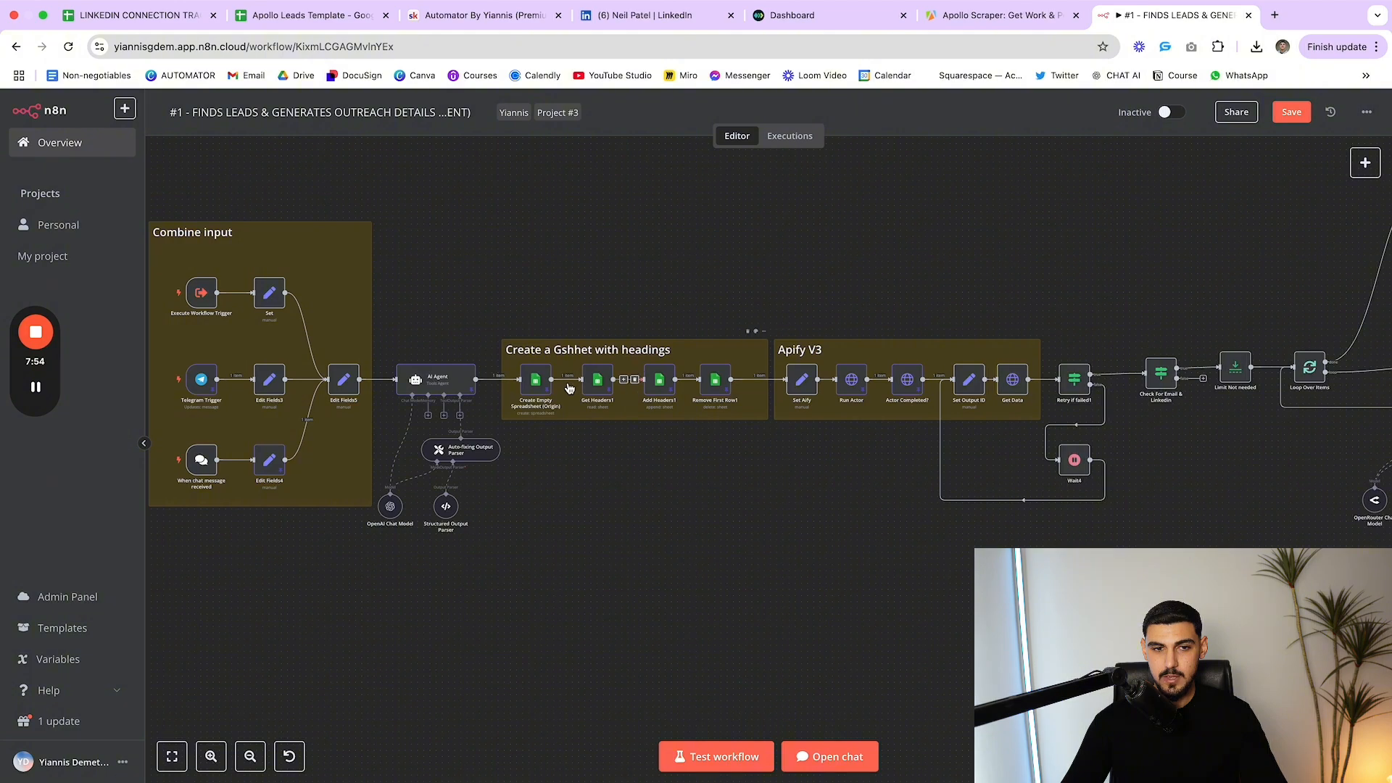
scroll(555, 377, "left", 2)
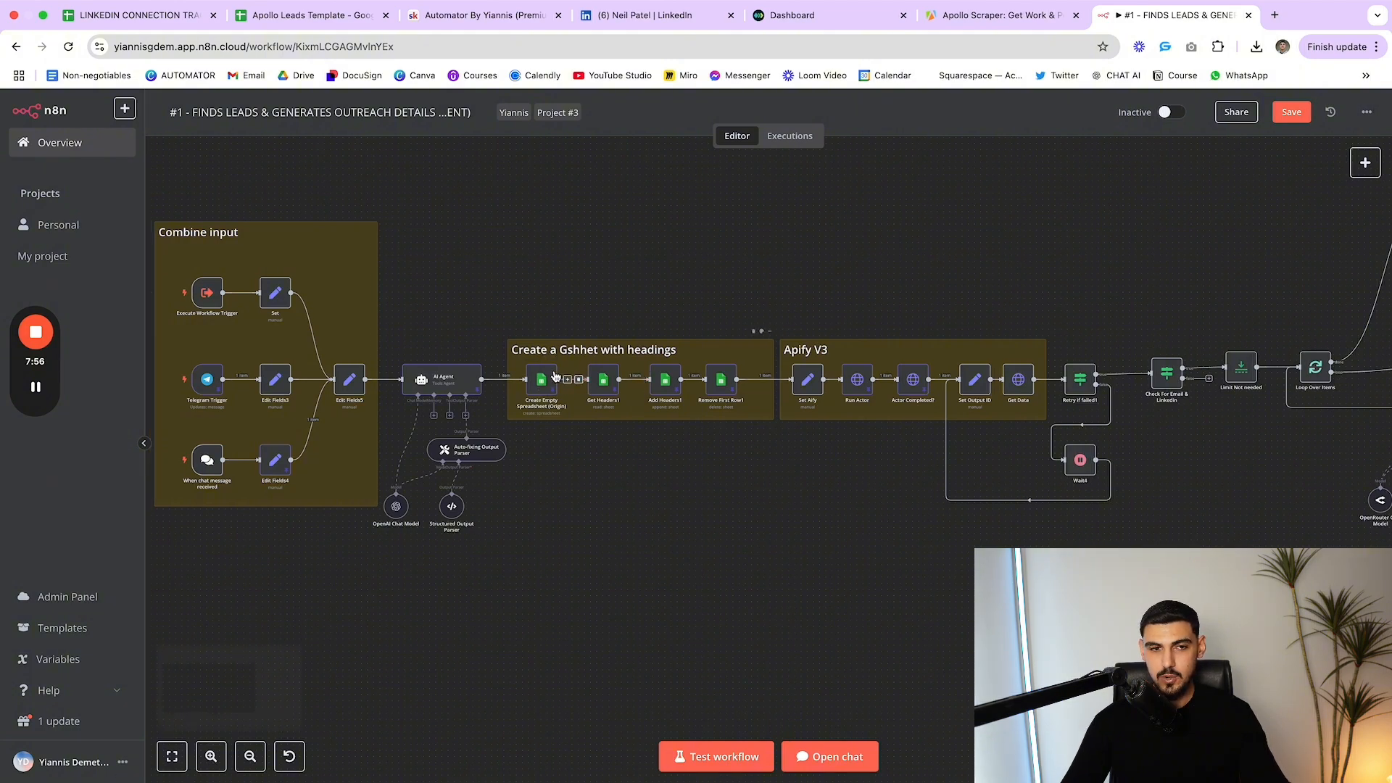
scroll(618, 424, "right", 5)
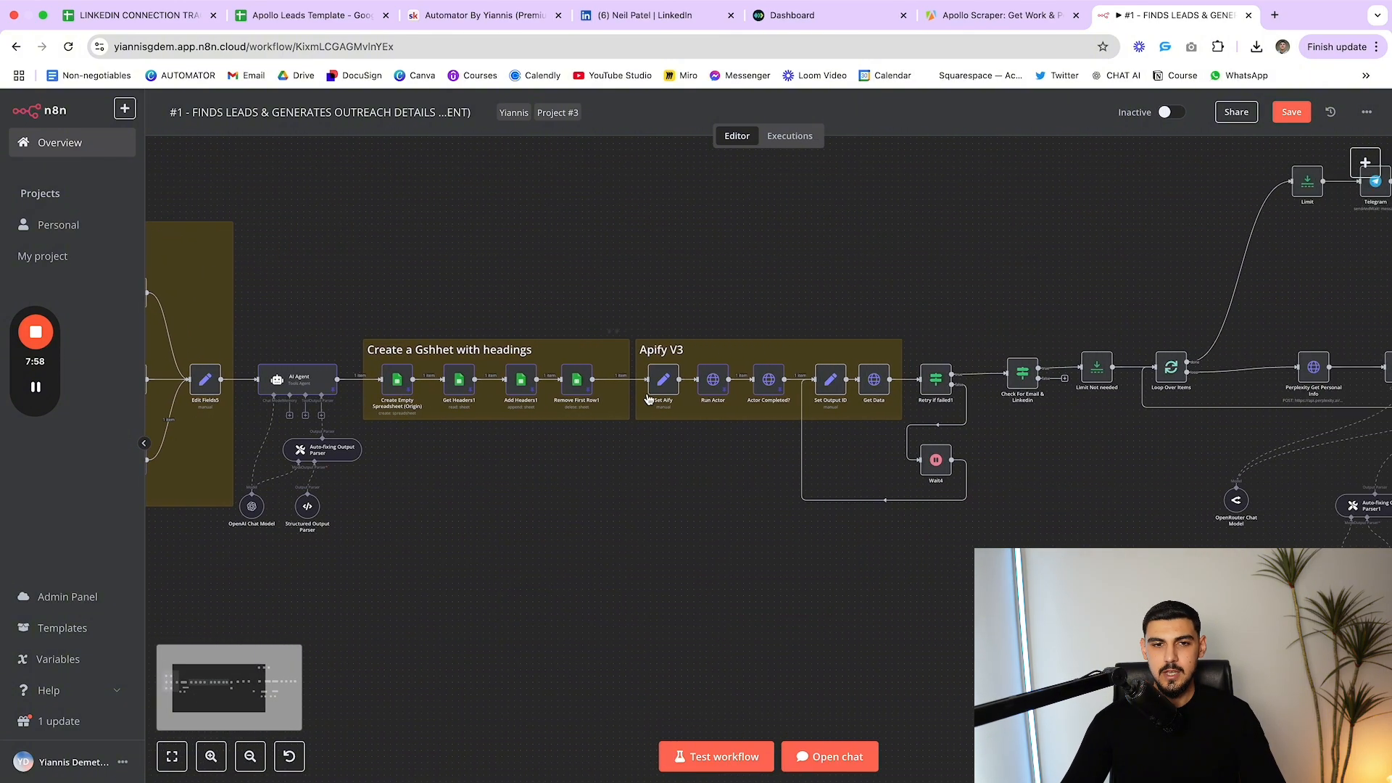
Open Set Aify and check its stored Api token against Apify's API tokens settings
double_click(664, 381)
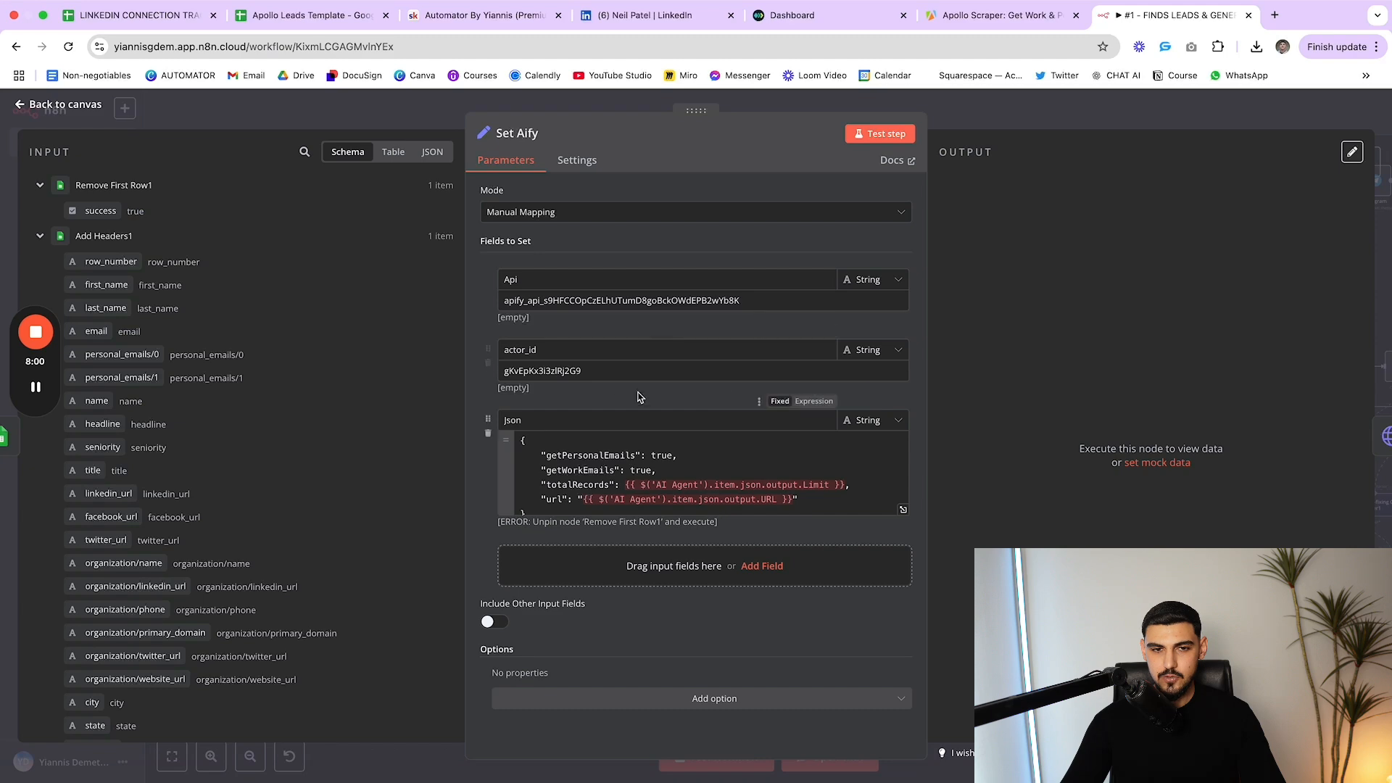
scroll(691, 462, "down", 1)
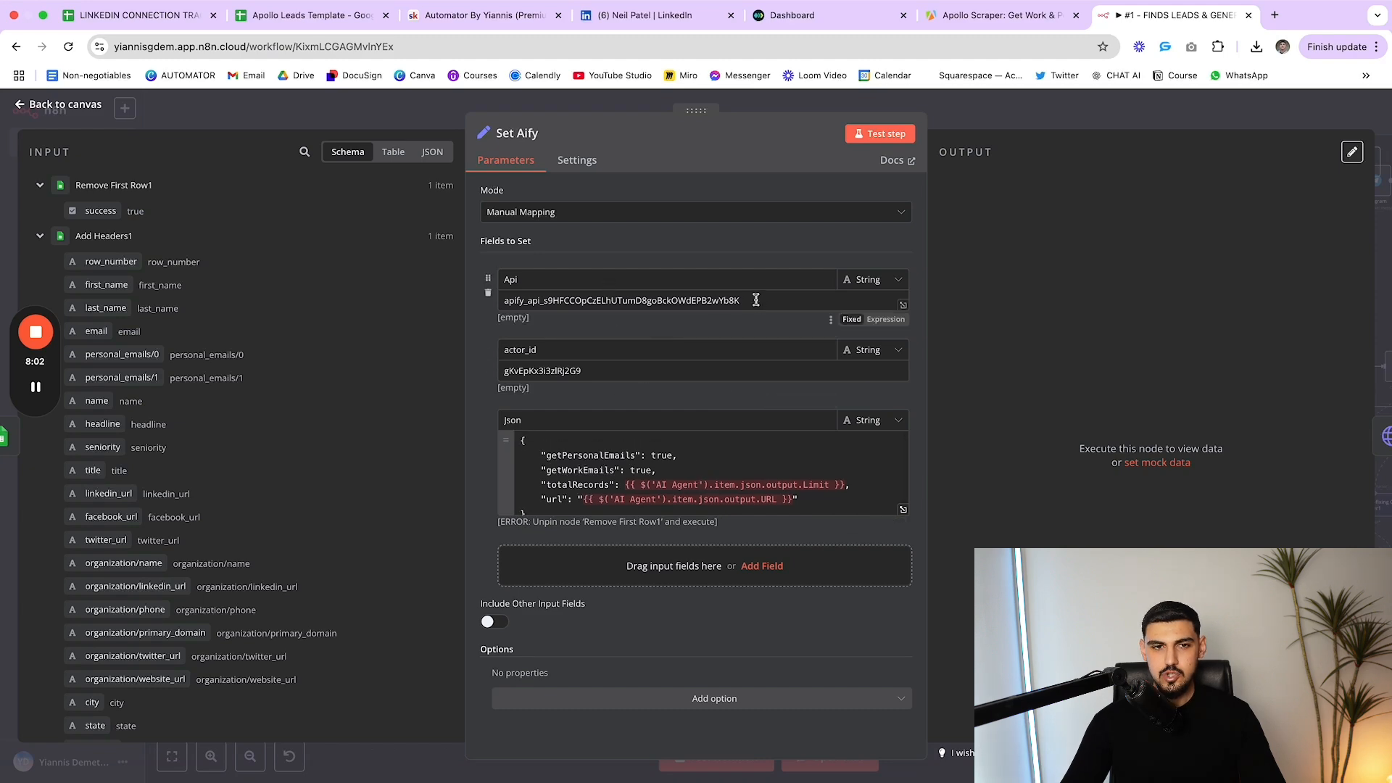
left_click_drag(751, 300, 505, 300)
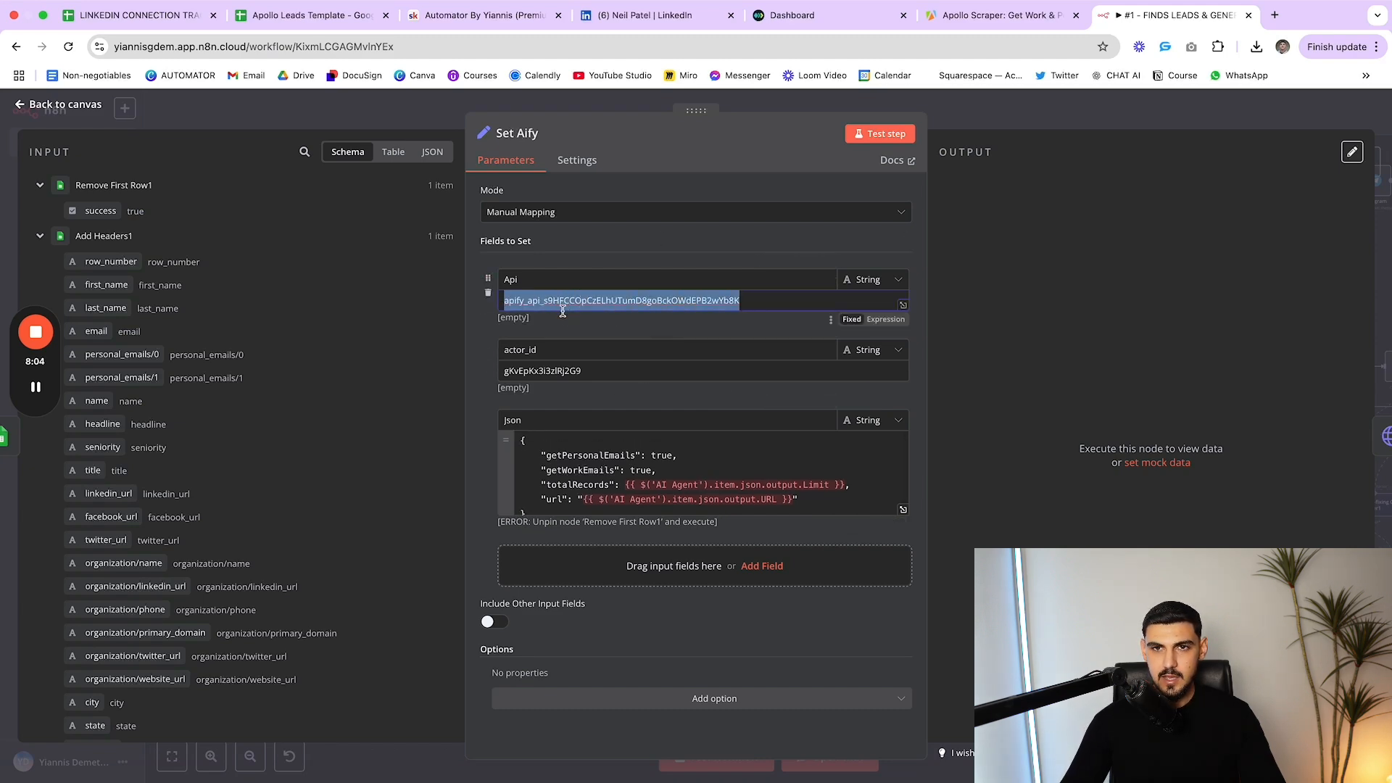
left_click(979, 22)
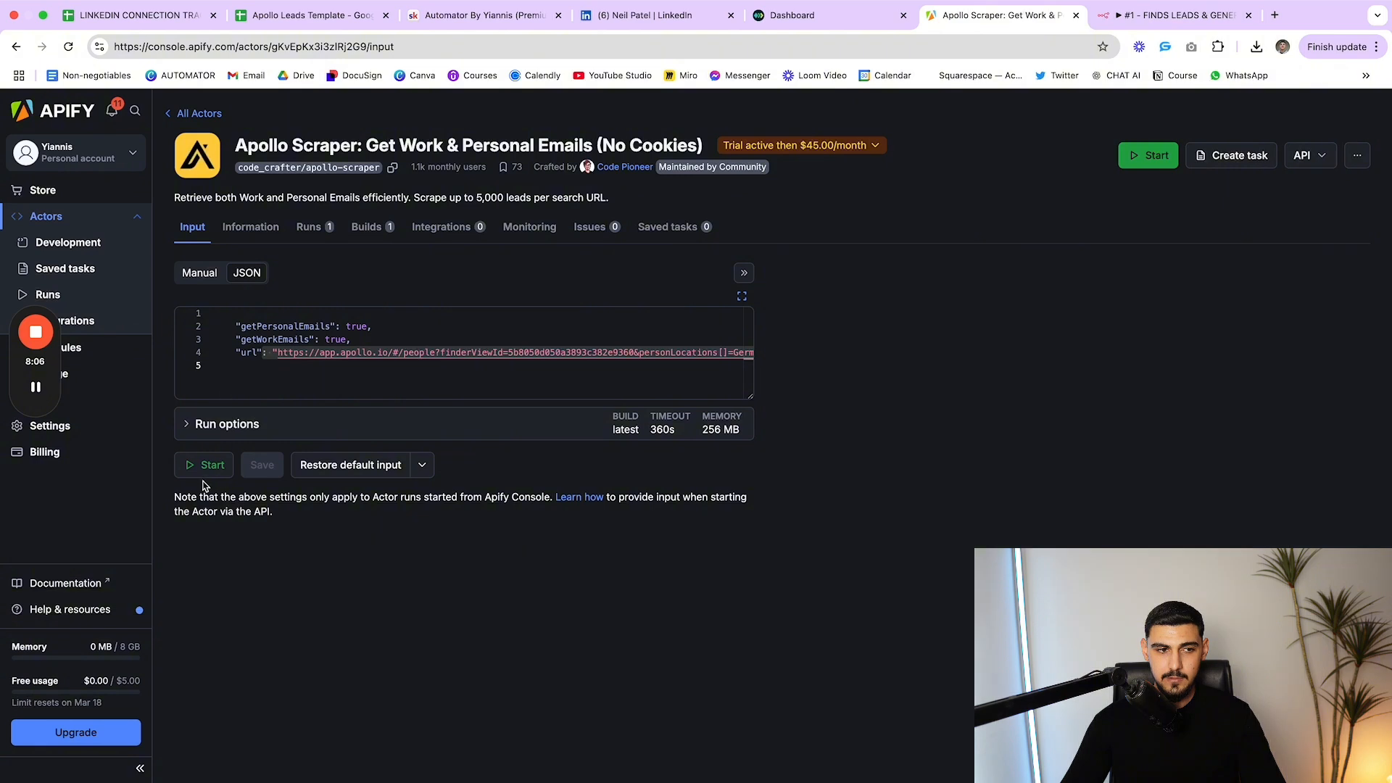
left_click(65, 427)
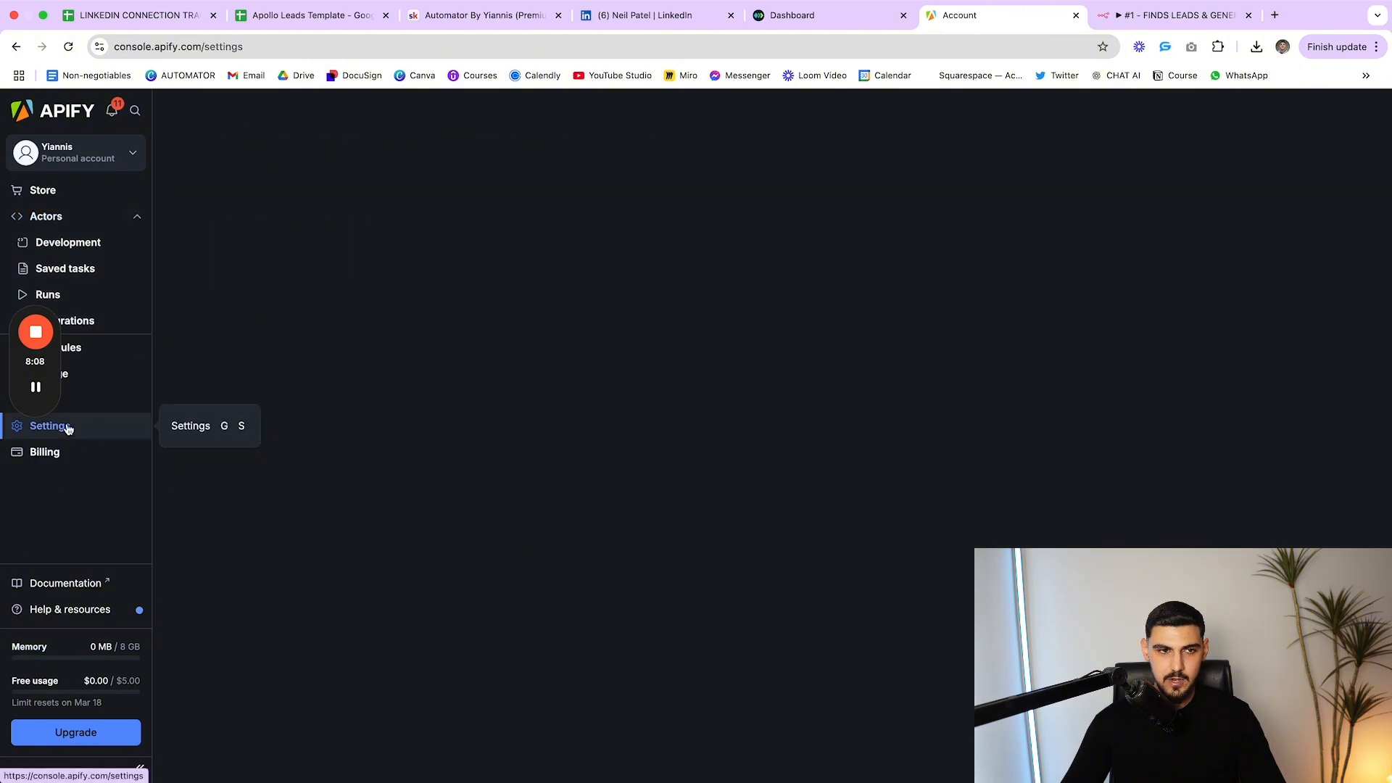
left_click(315, 155)
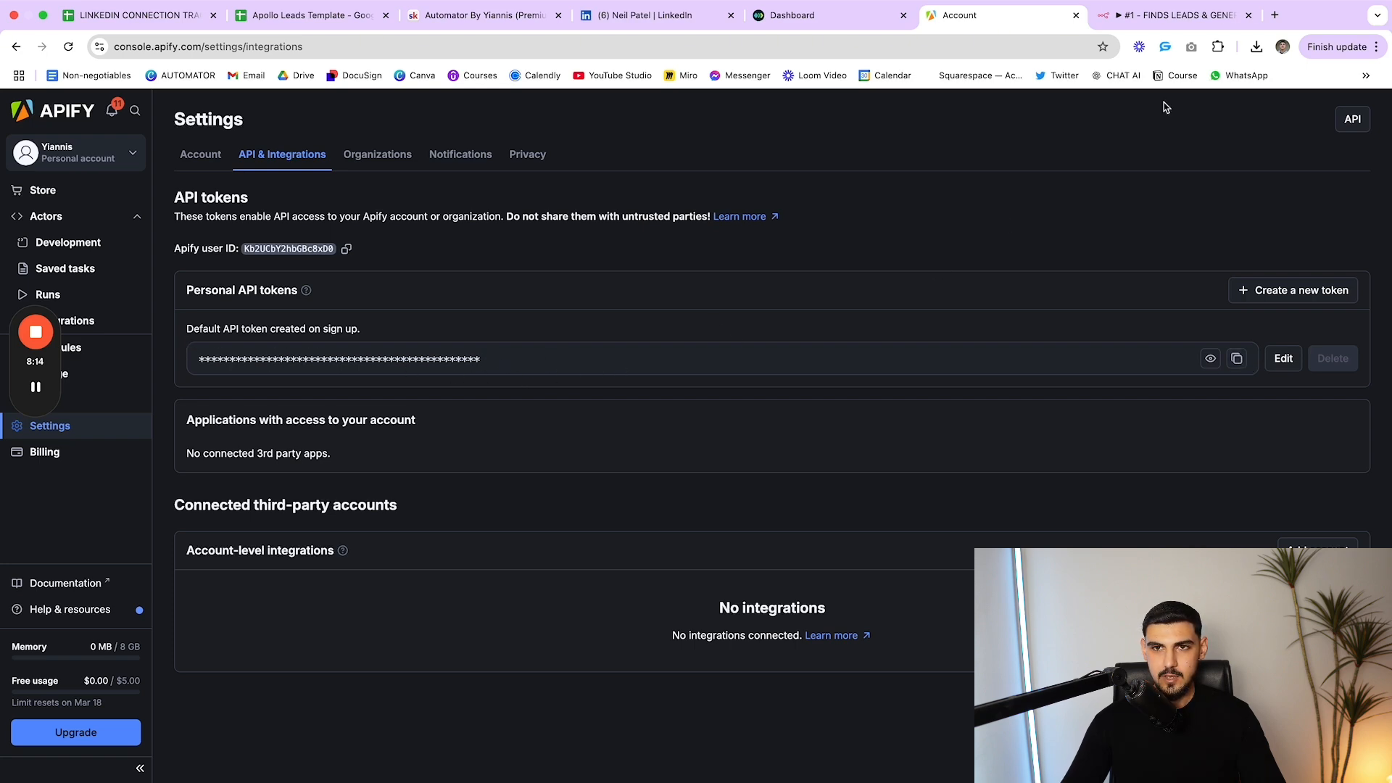
left_click(1172, 18)
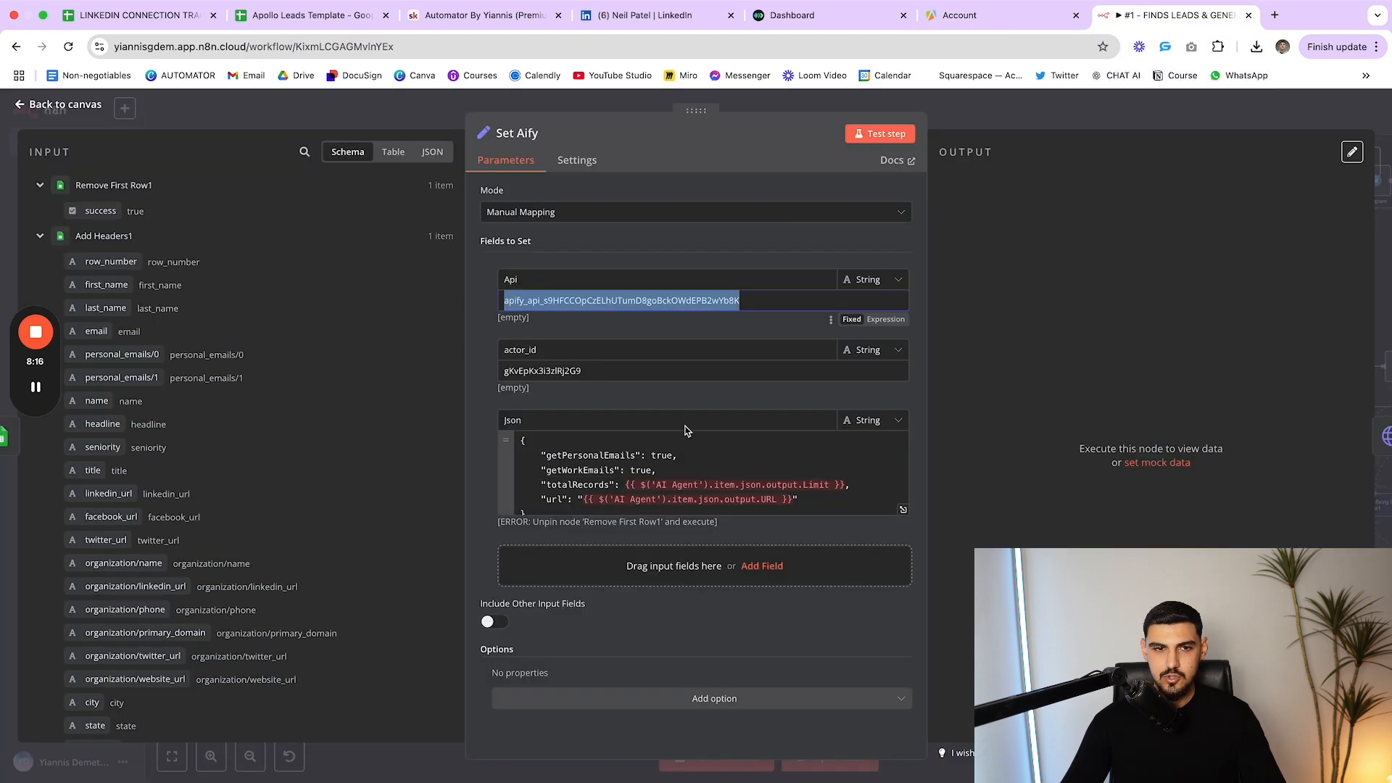
Verify the actor_id value matches the Apollo Scraper actor ID in Apify's page address
double_click(557, 354)
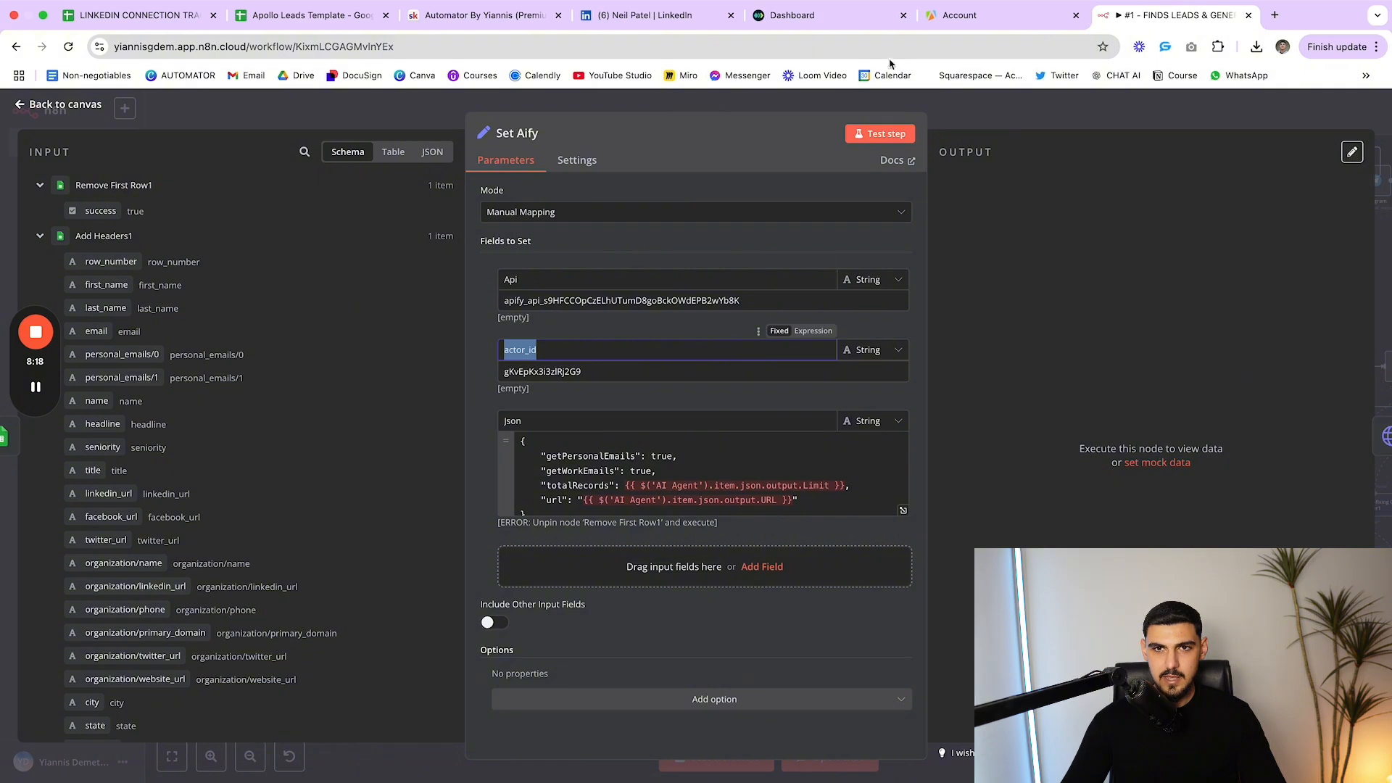
left_click(943, 18)
left_click(46, 216)
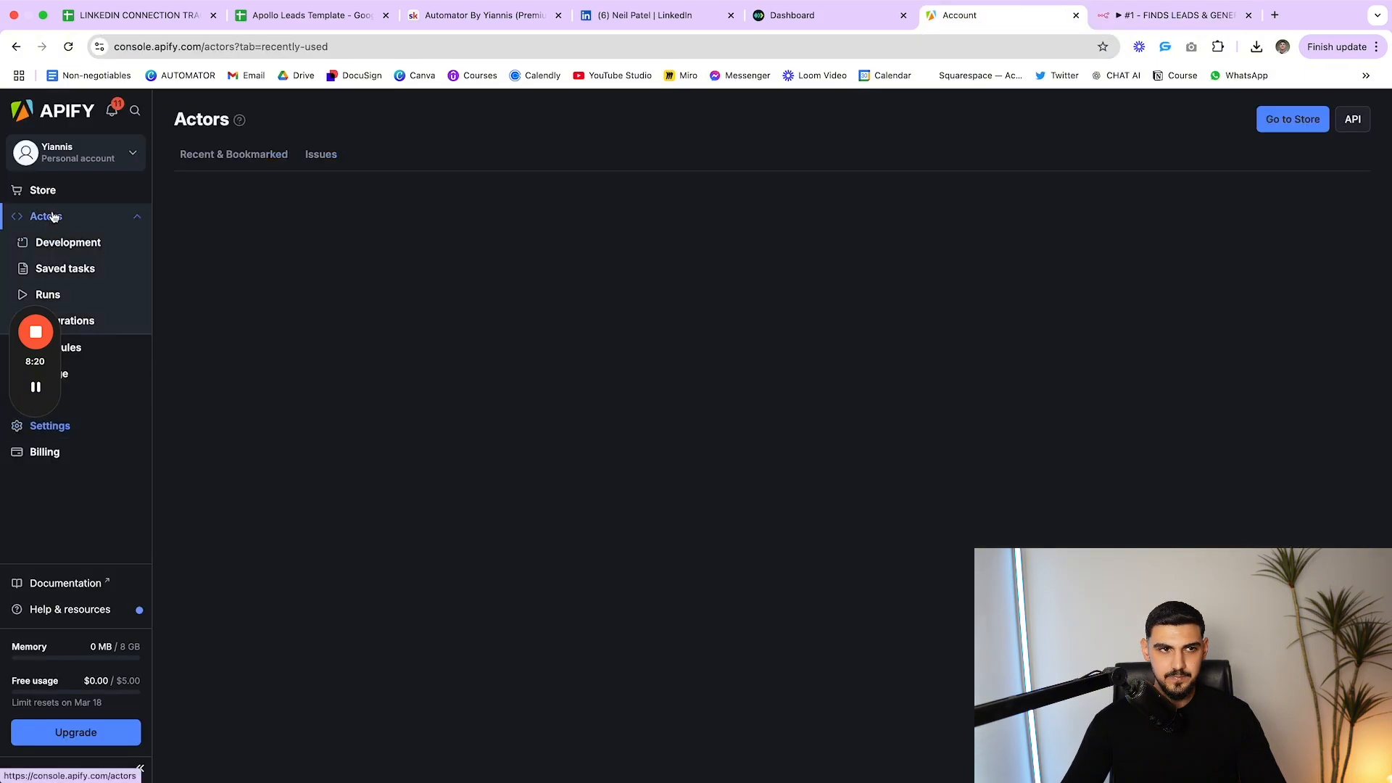
left_click(278, 274)
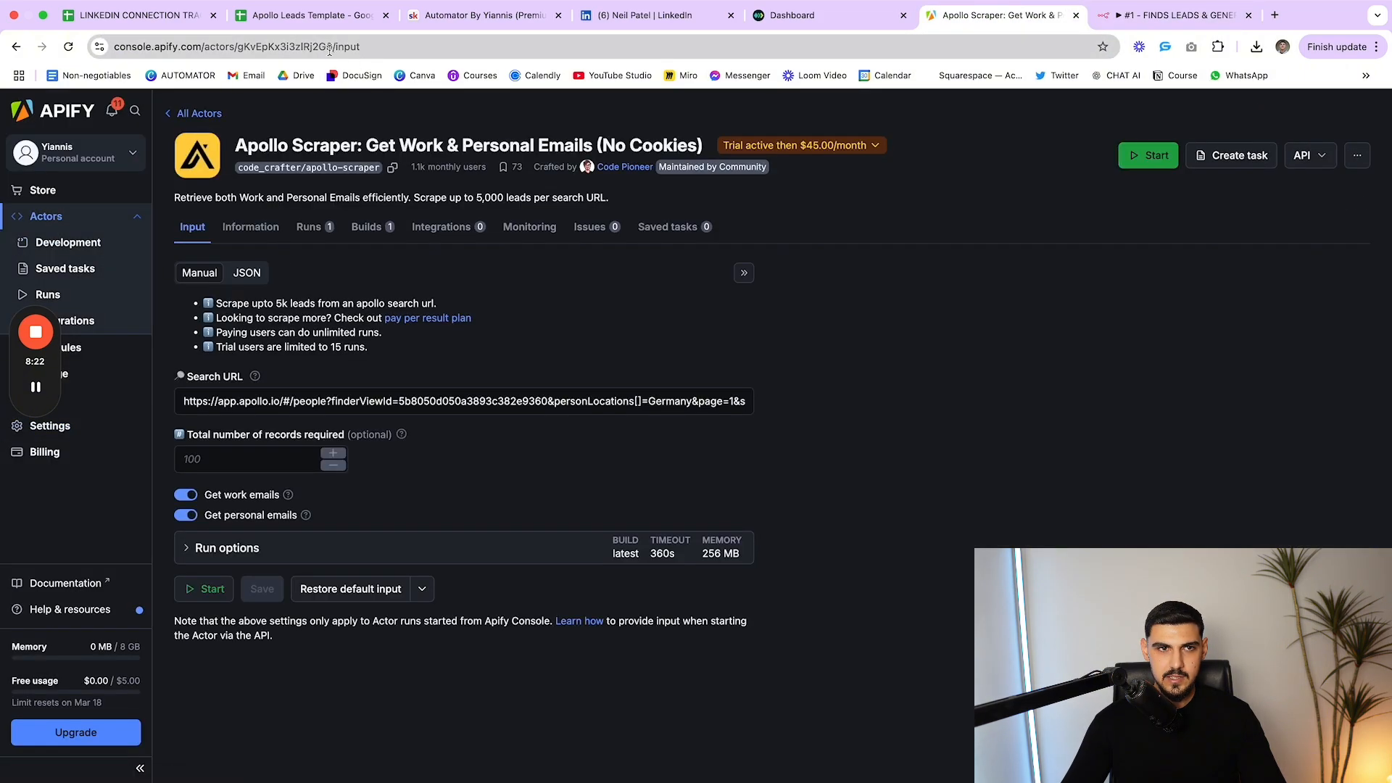
left_click_drag(330, 51, 239, 55)
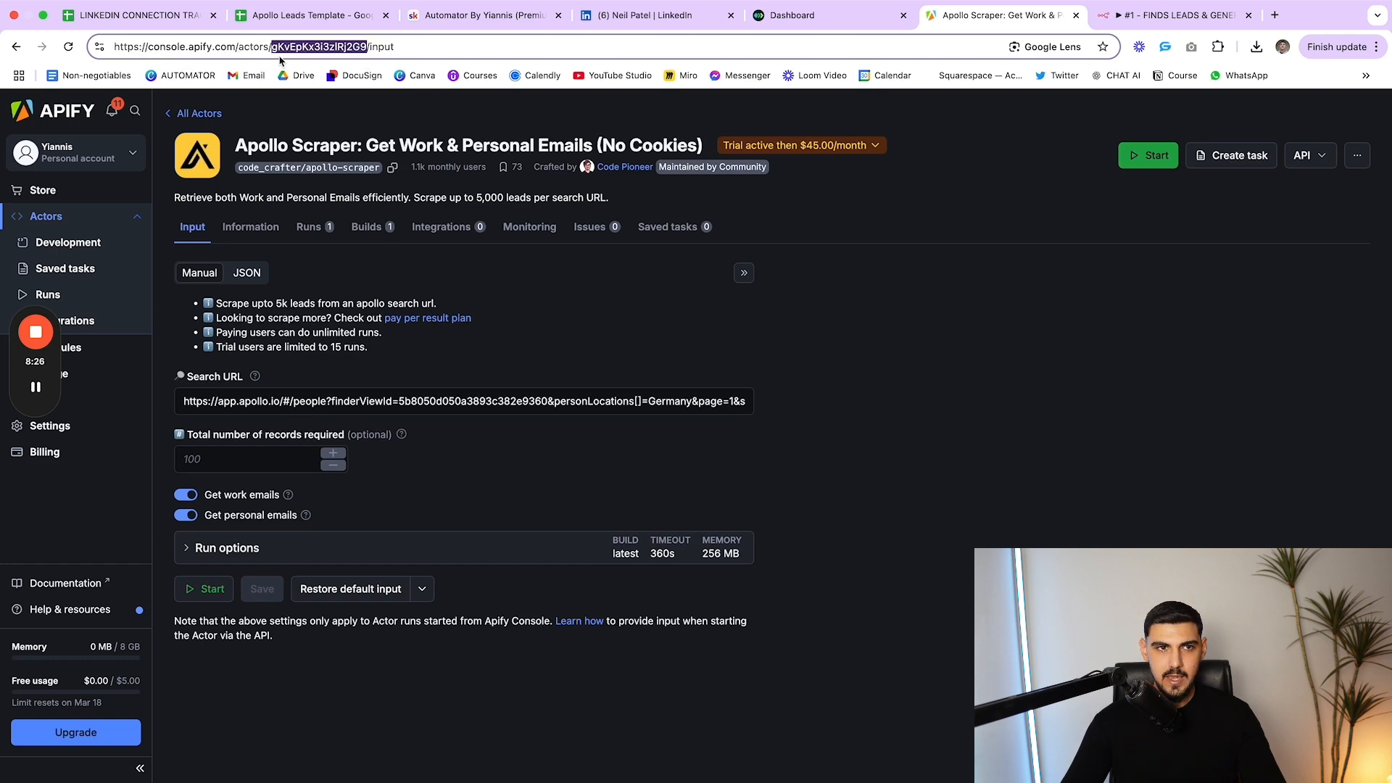
left_click(1114, 24)
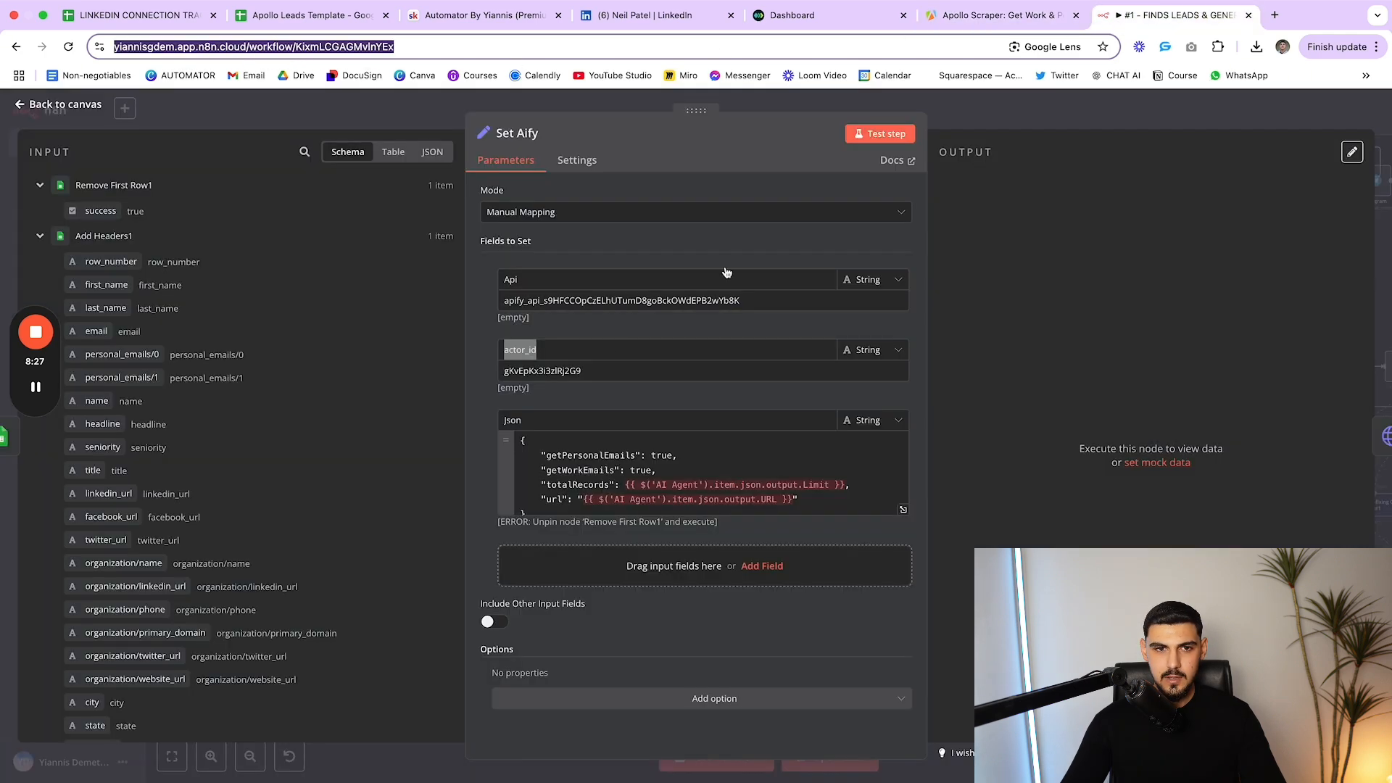
left_click_drag(505, 373, 539, 372)
left_click(539, 372)
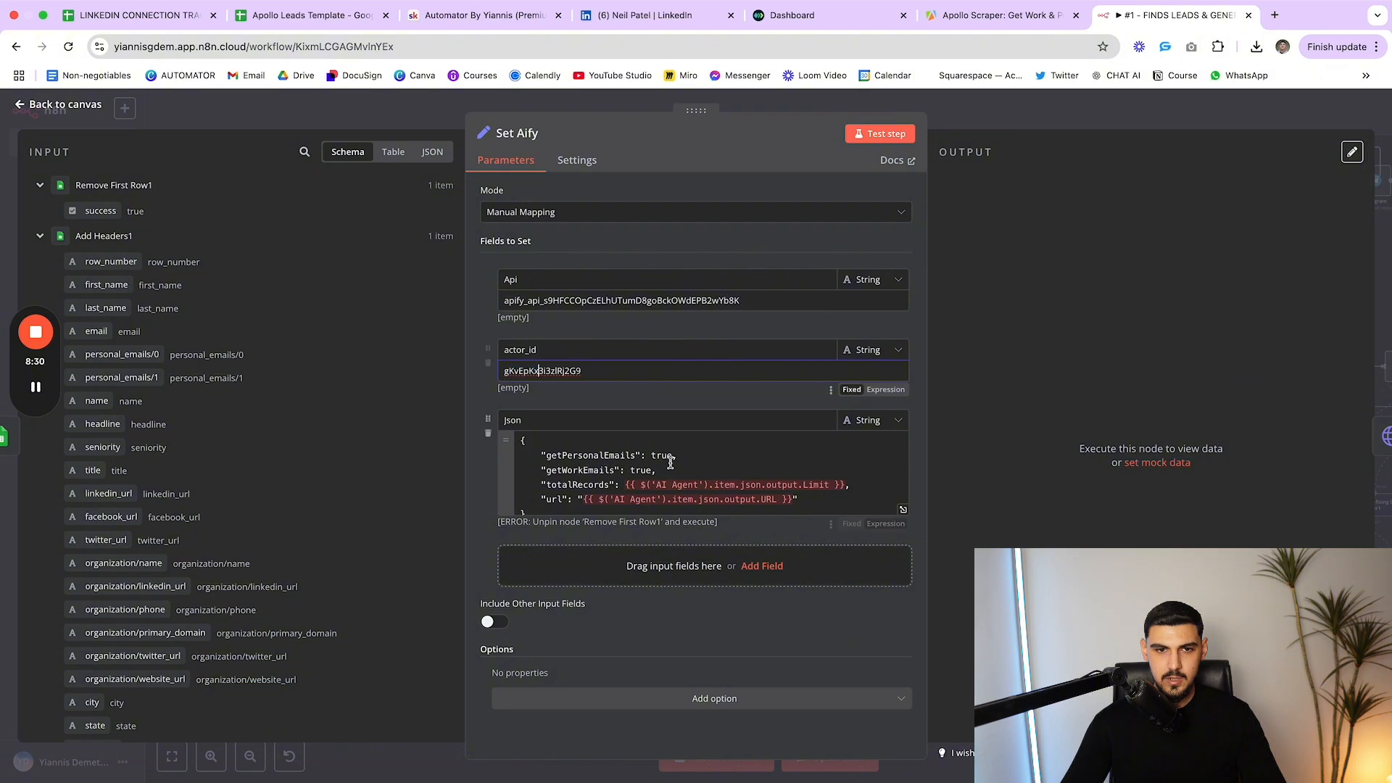
Compare the Set Aify Json field with the Apollo Scraper actor's JSON input
scroll(671, 464, "down", 1)
left_click(601, 491)
key("super+a")
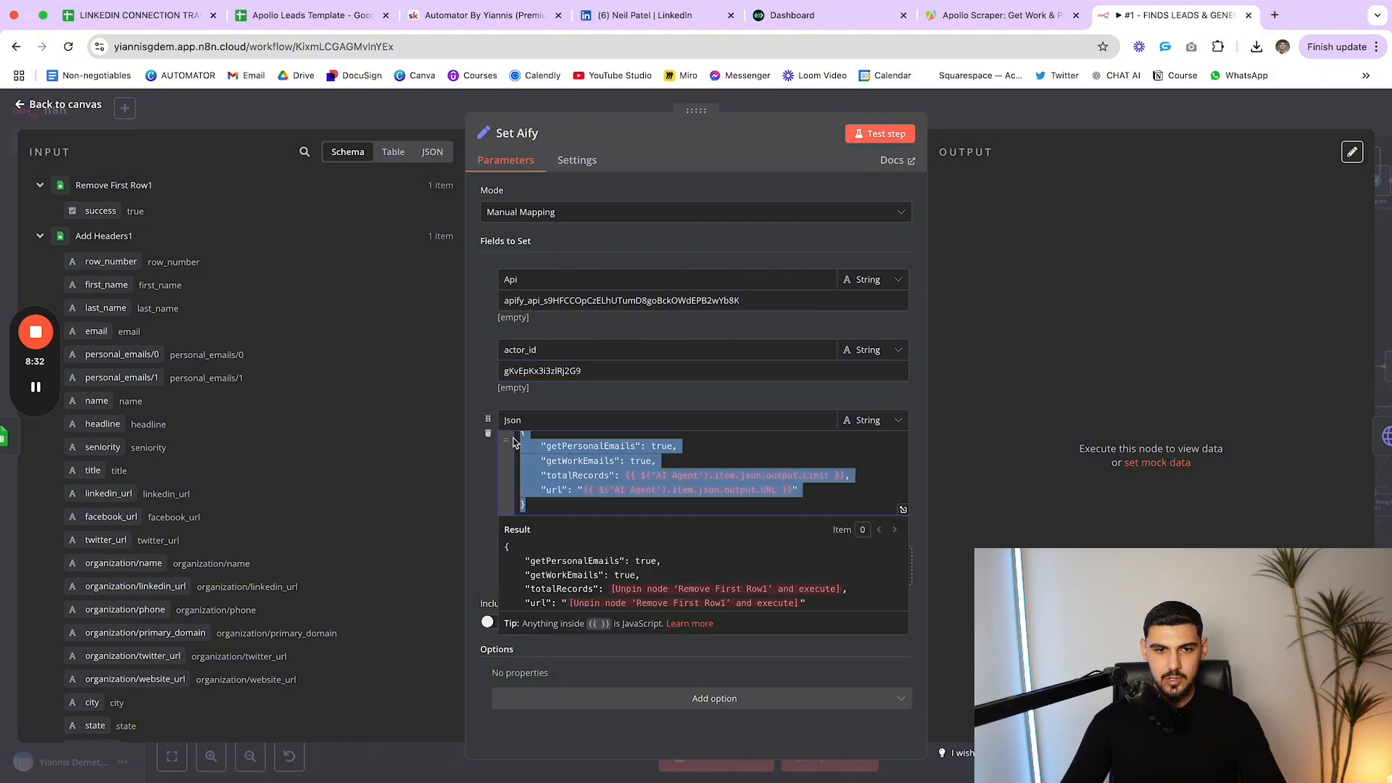
scroll(666, 480, "up", 1)
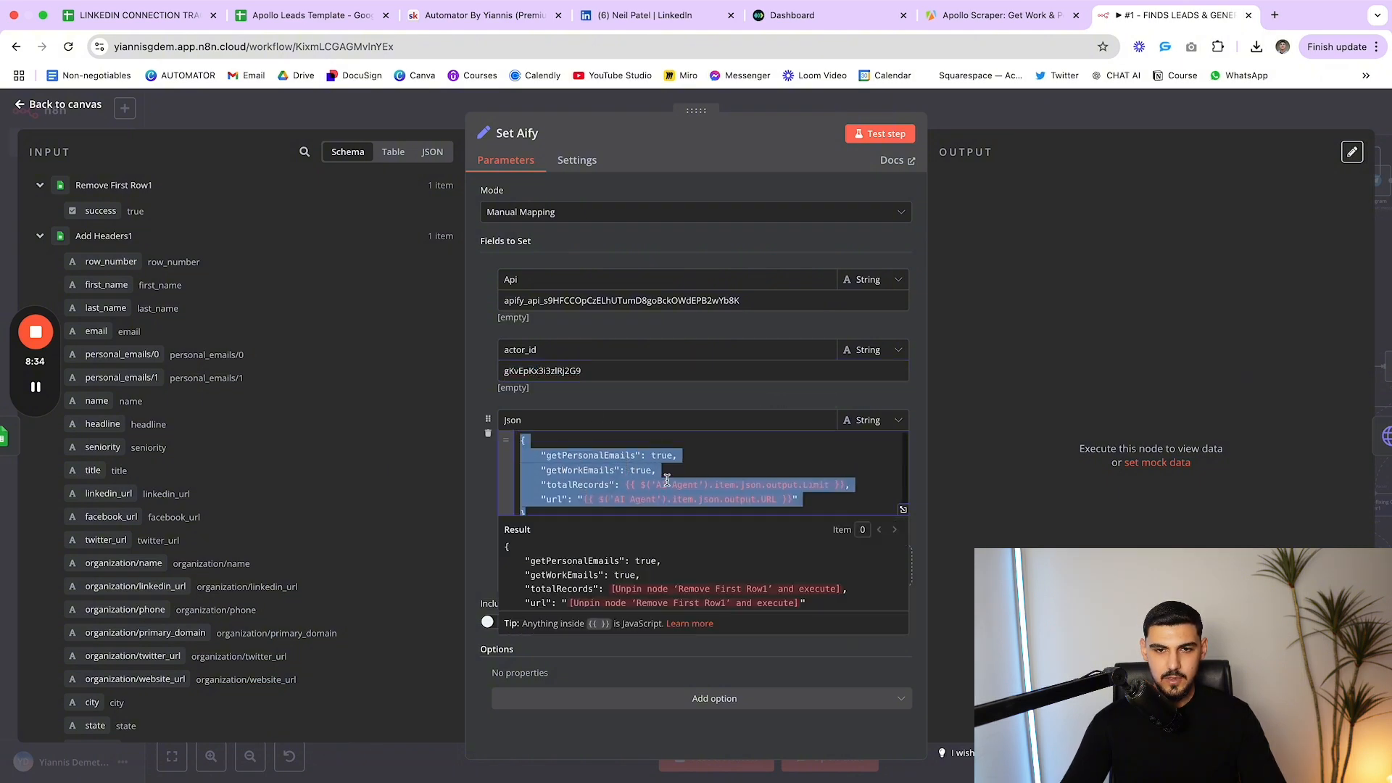
left_click(1026, 16)
left_click(247, 273)
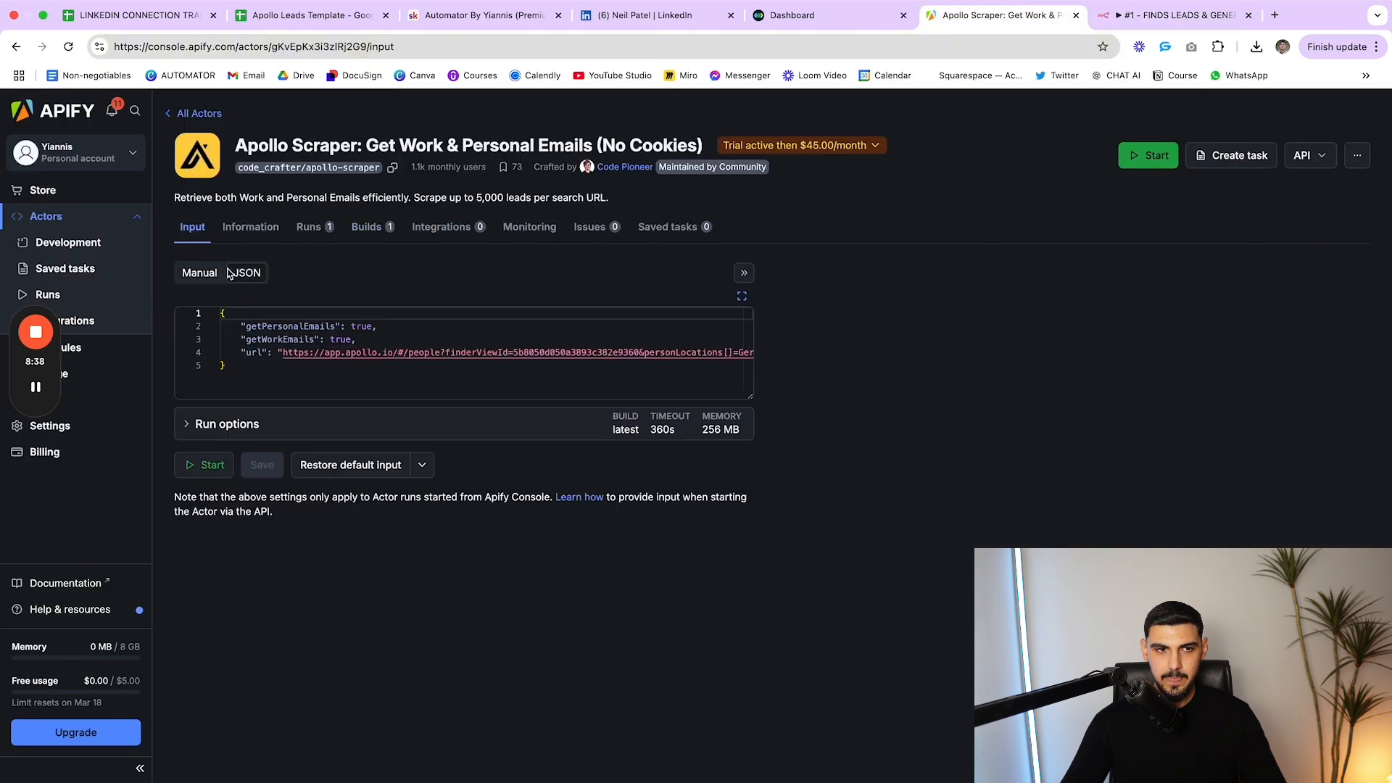
key("super+a")
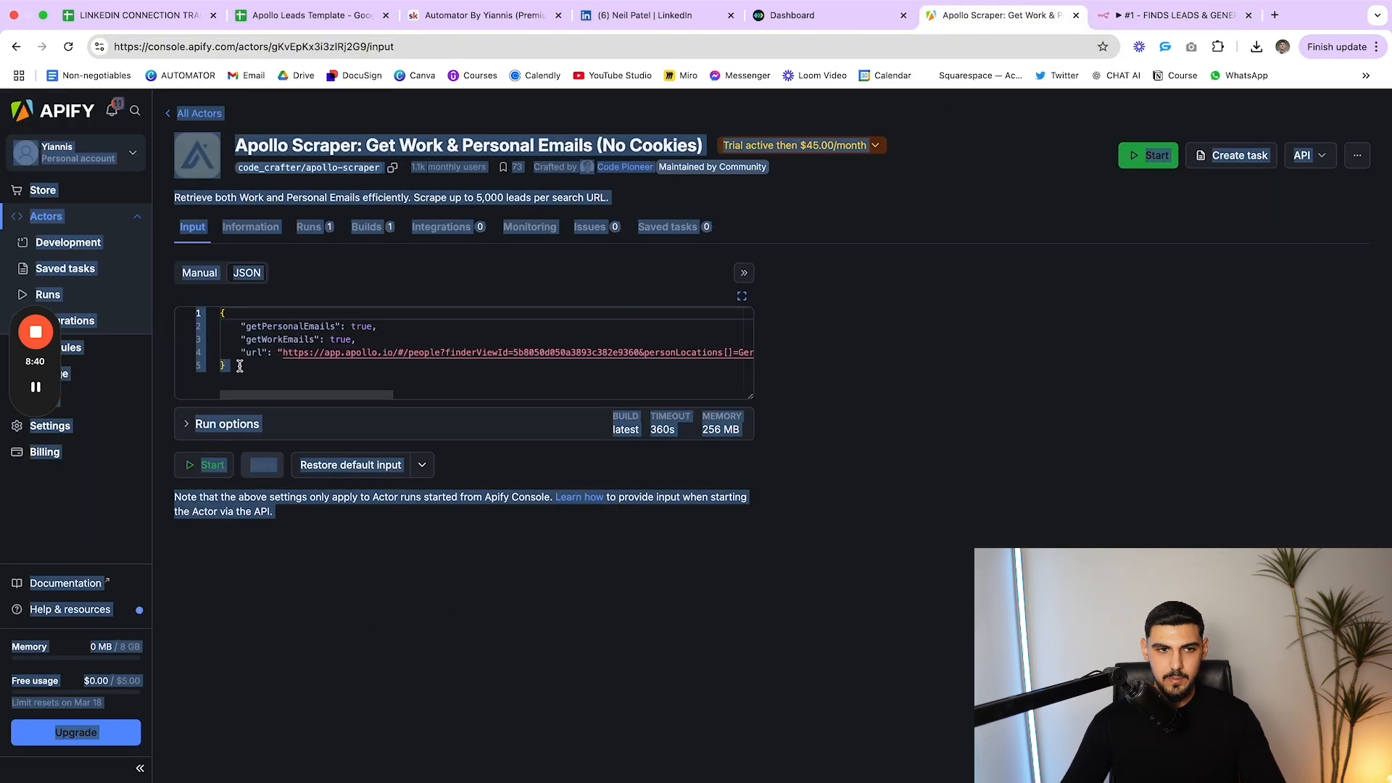
left_click(239, 367)
key("super+a")
left_click(1244, 9)
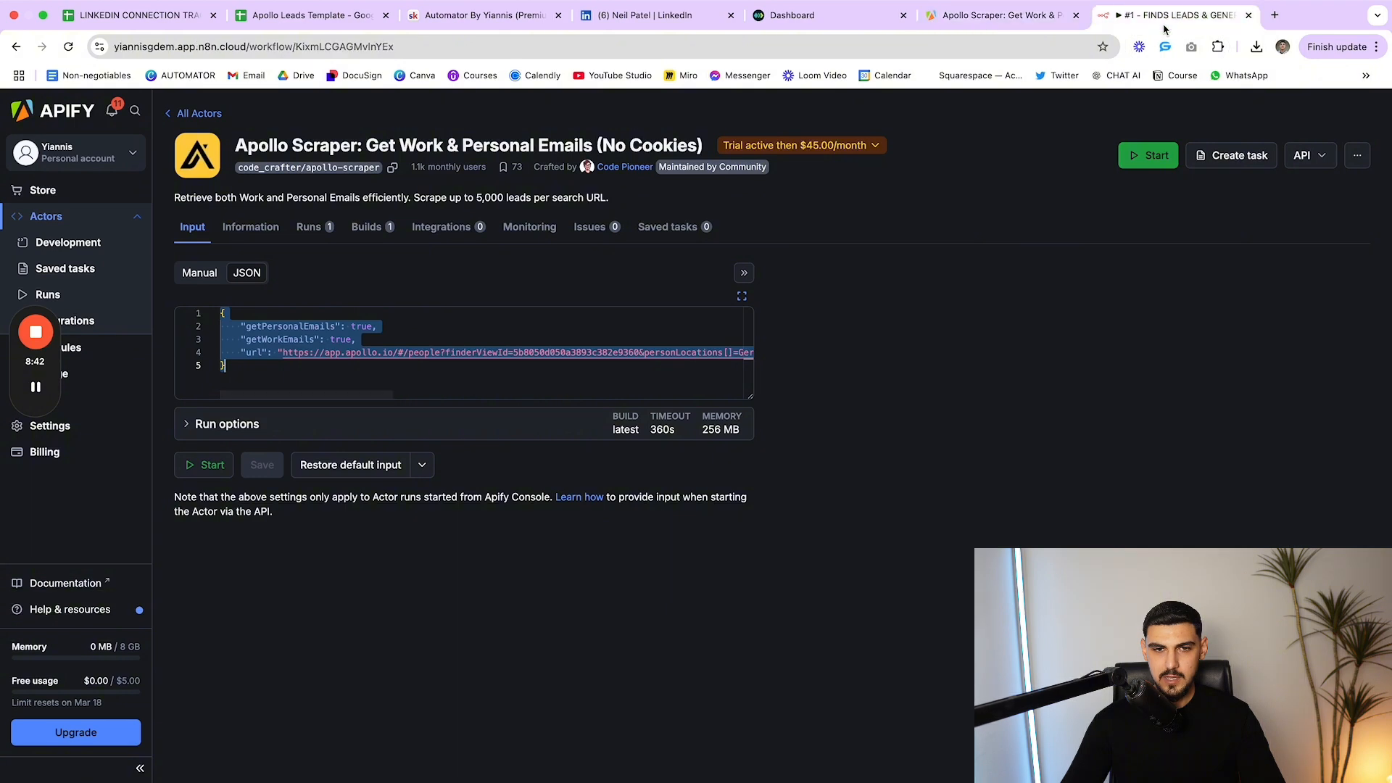
Review the Json body's totalRecords key and url expression drawn from the AI Agent outputs
left_click(673, 485)
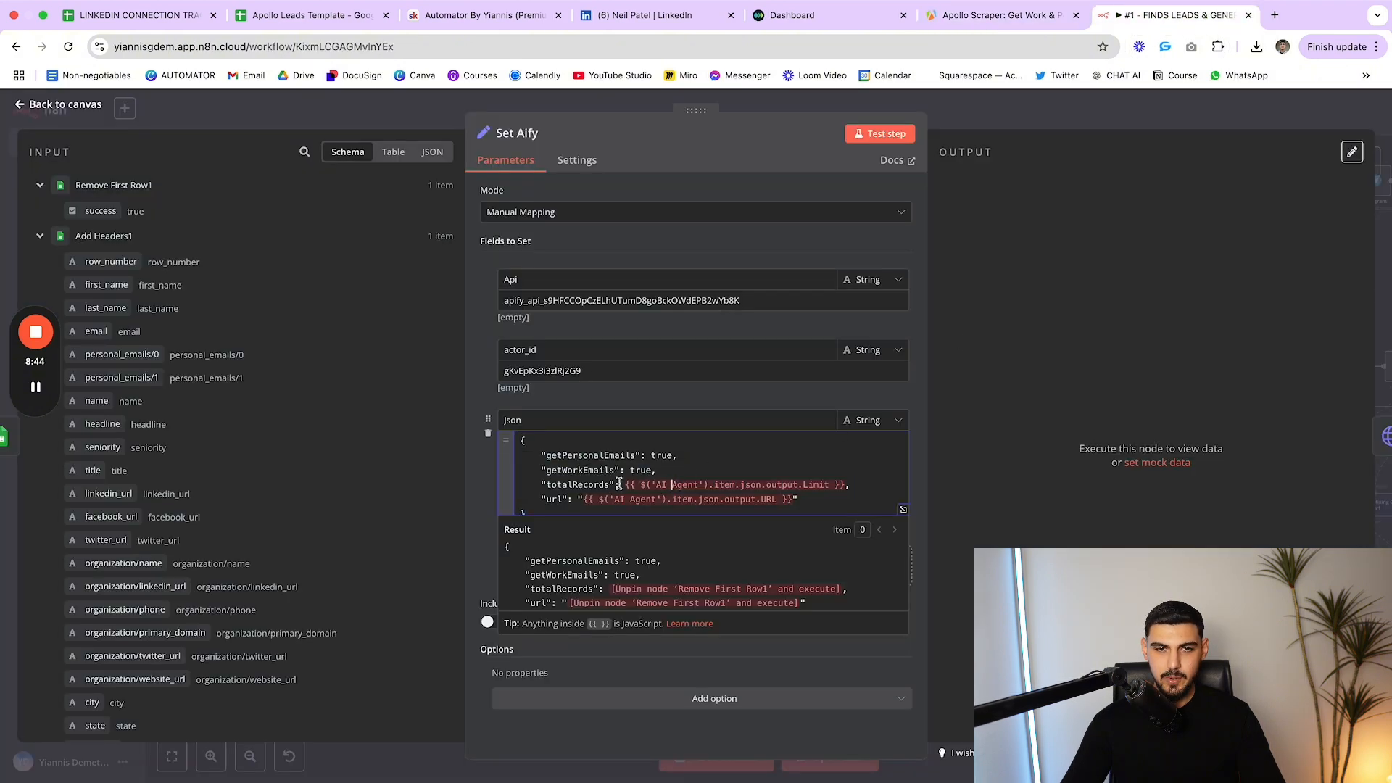
left_click_drag(618, 484, 553, 490)
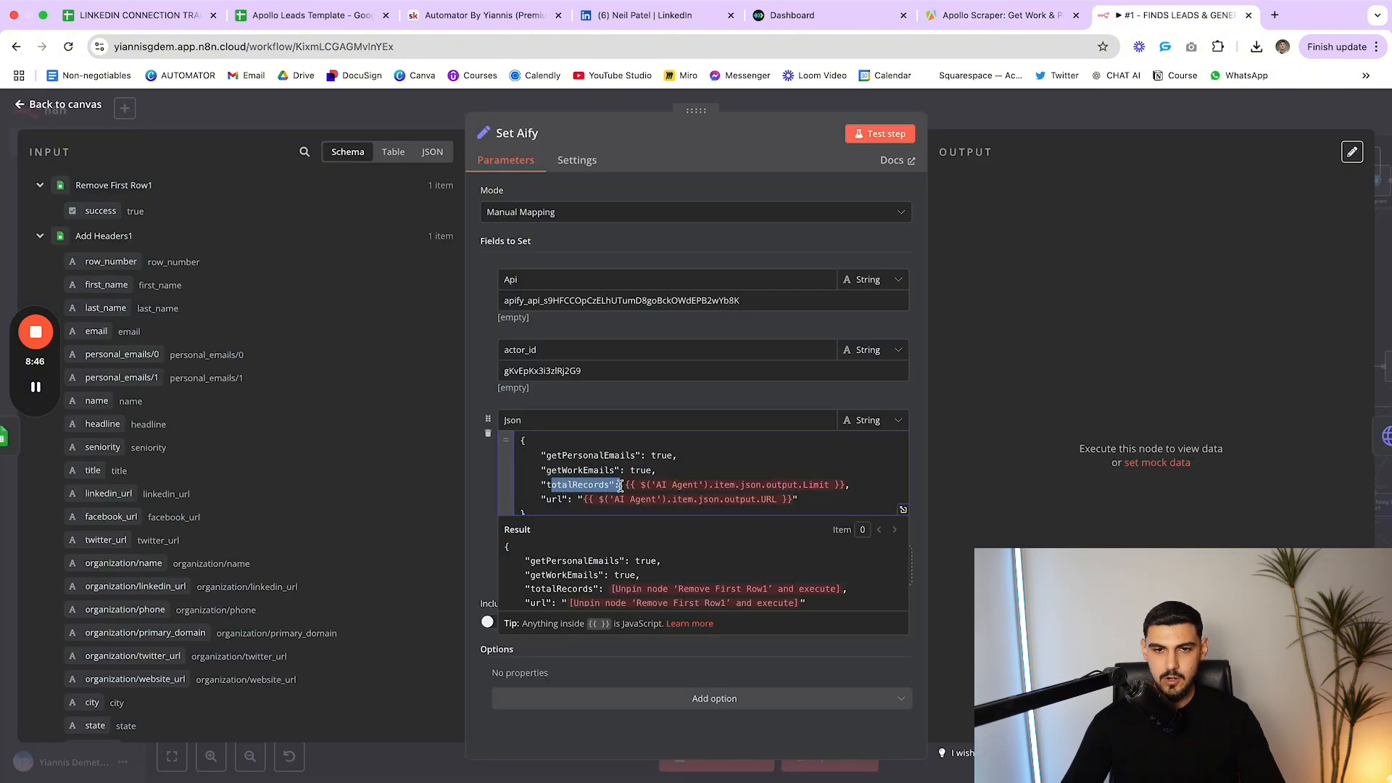
left_click_drag(538, 500, 574, 500)
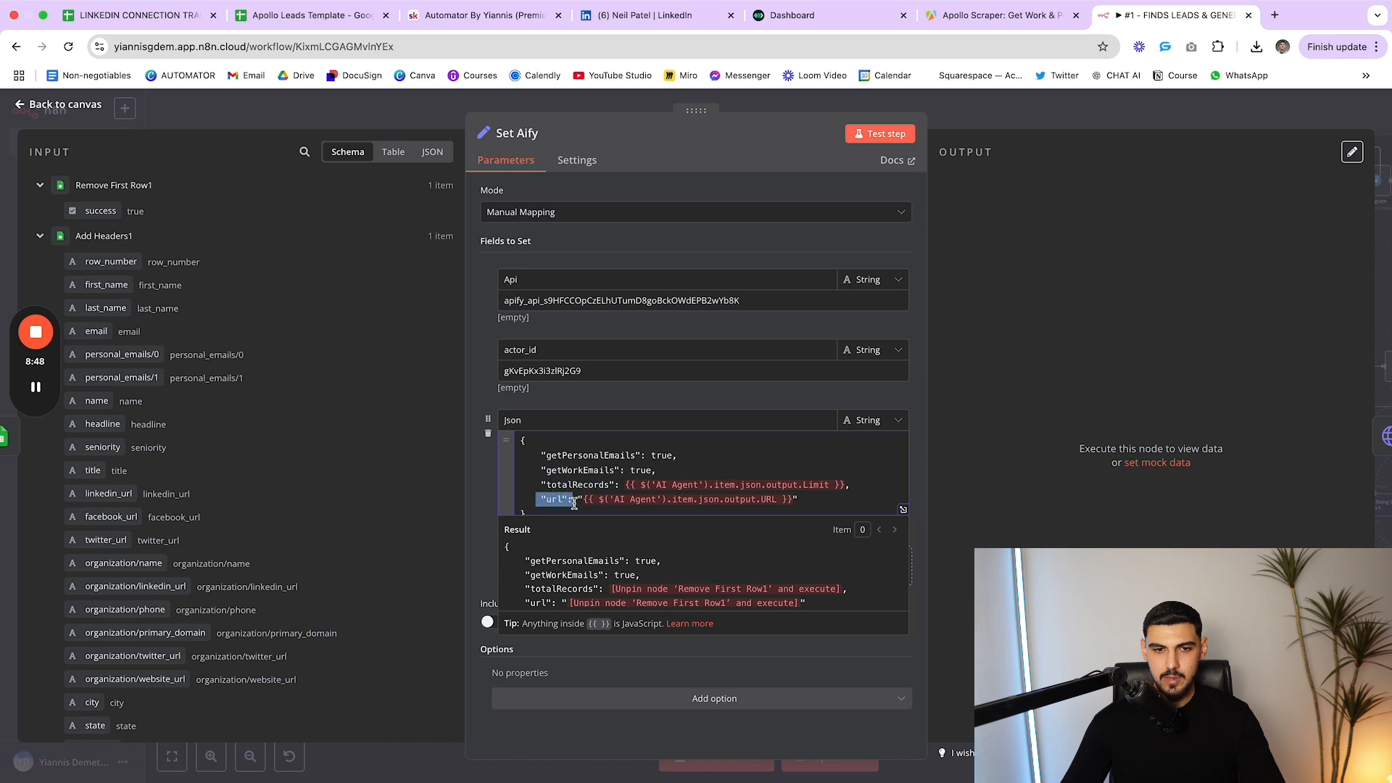
left_click(579, 501)
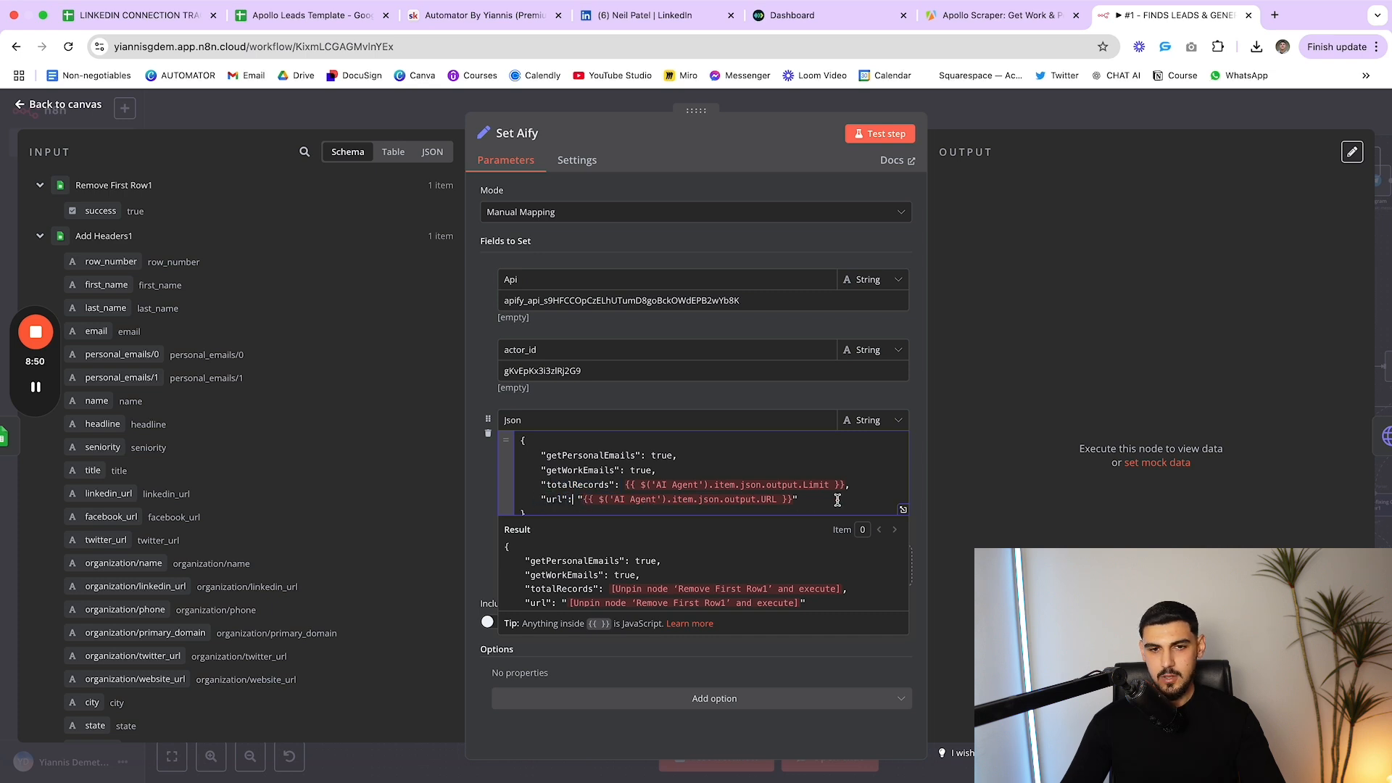
left_click_drag(799, 500, 582, 503)
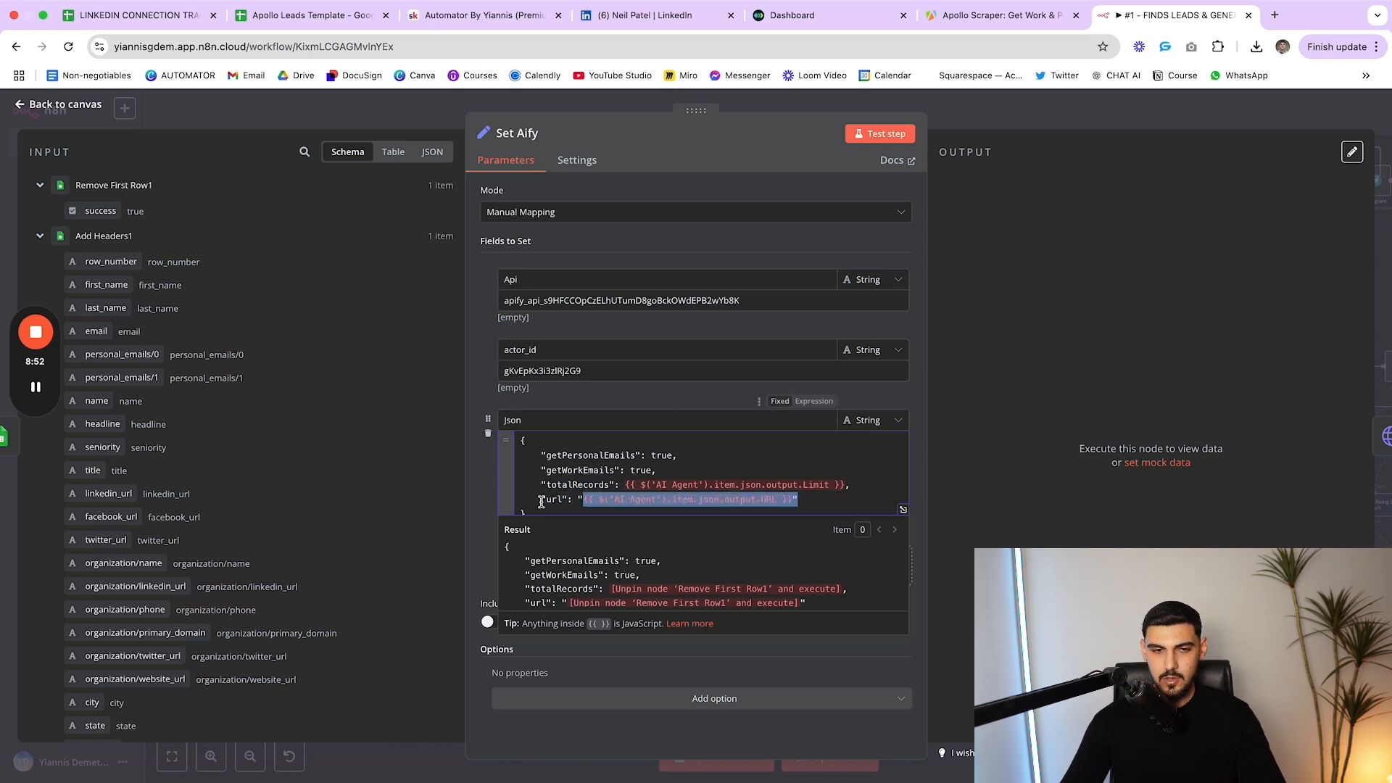
left_click(887, 495)
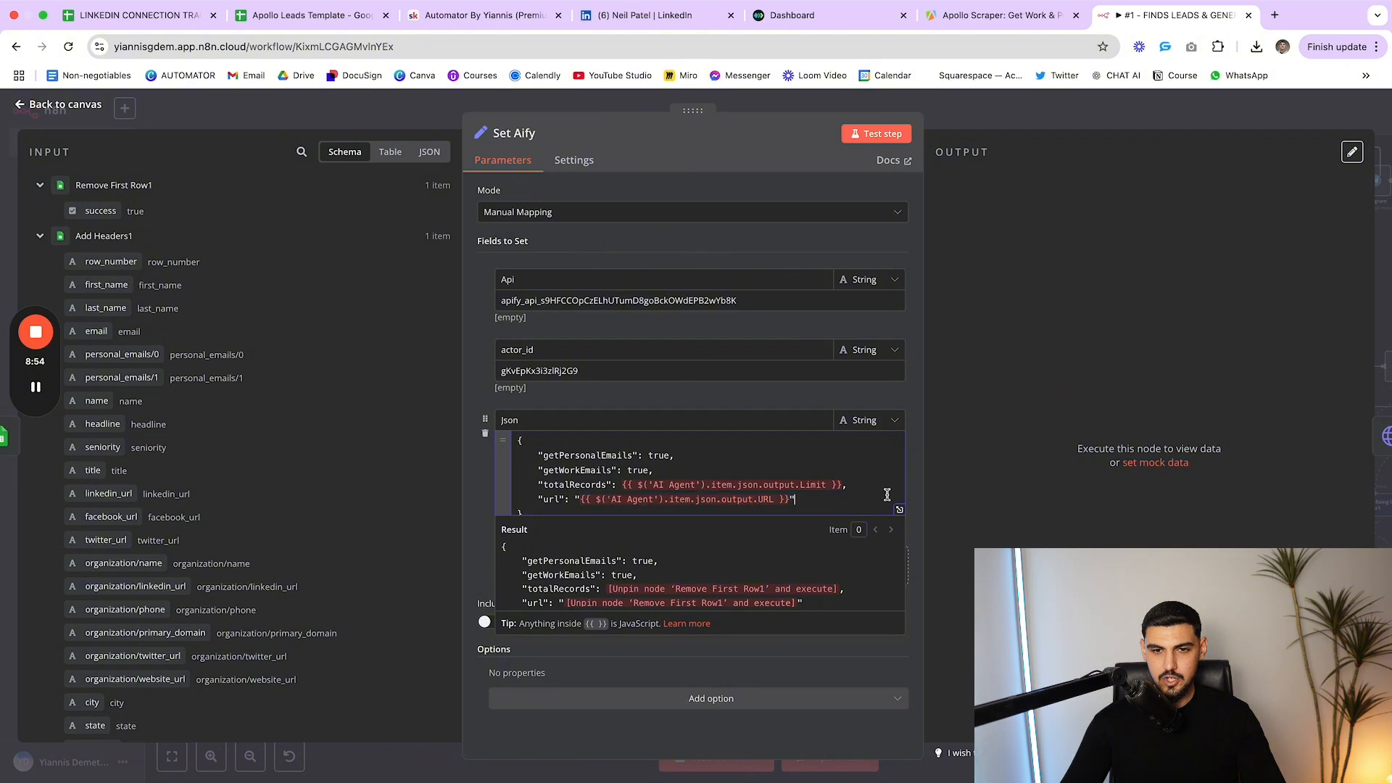
left_click(919, 478)
Close Set Aify, open the Run Actor node and review its request URL
key("Escape")
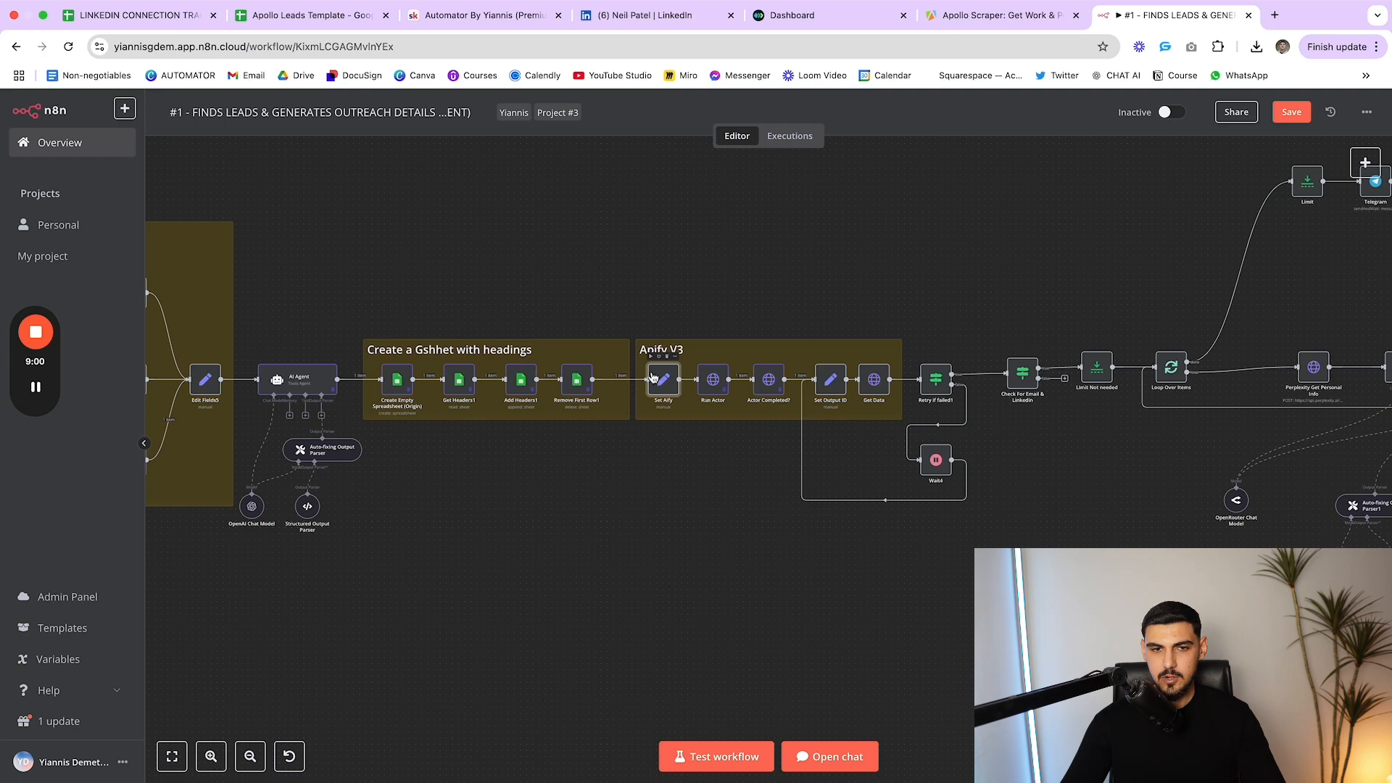
double_click(713, 379)
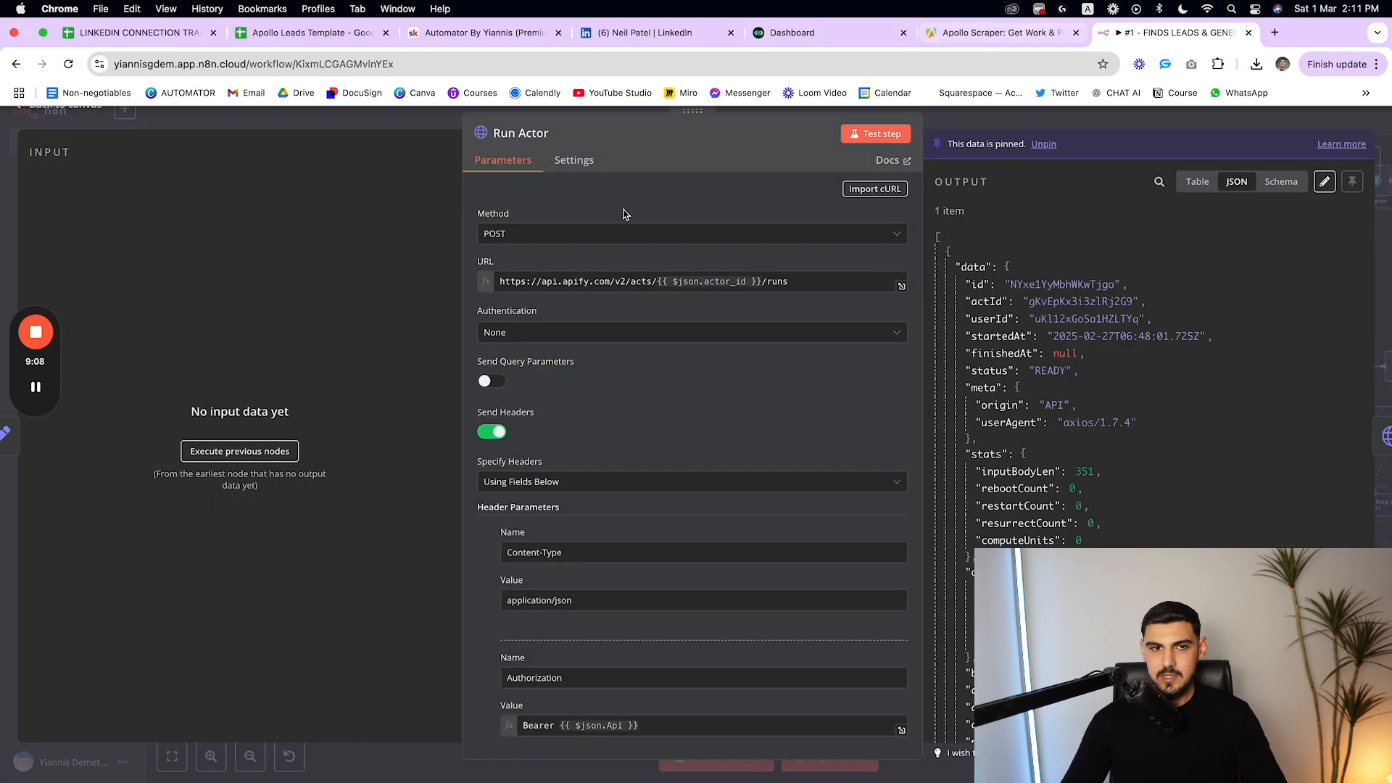
left_click_drag(812, 281, 492, 276)
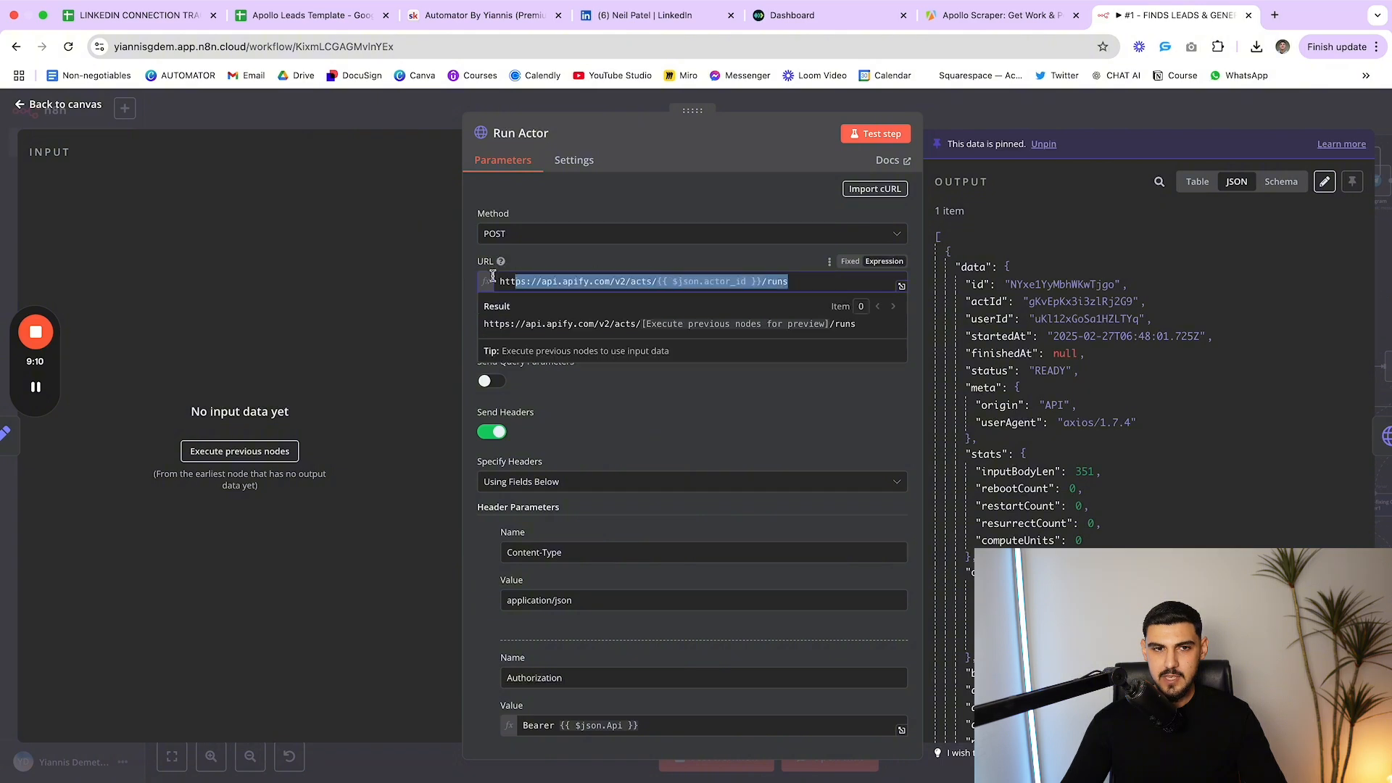
left_click(619, 272)
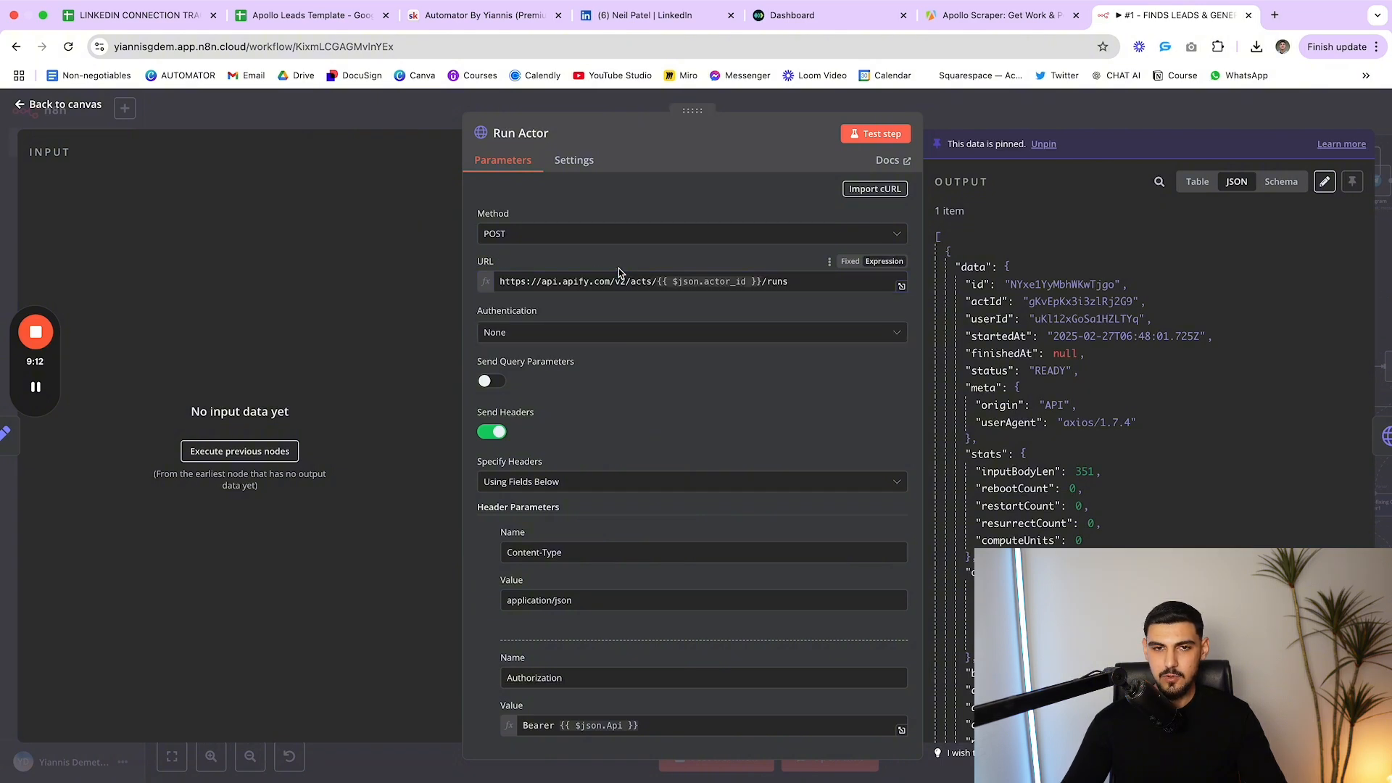
Review the Run Actor headers, including the memory header set to 8192
scroll(707, 363, "down", 7)
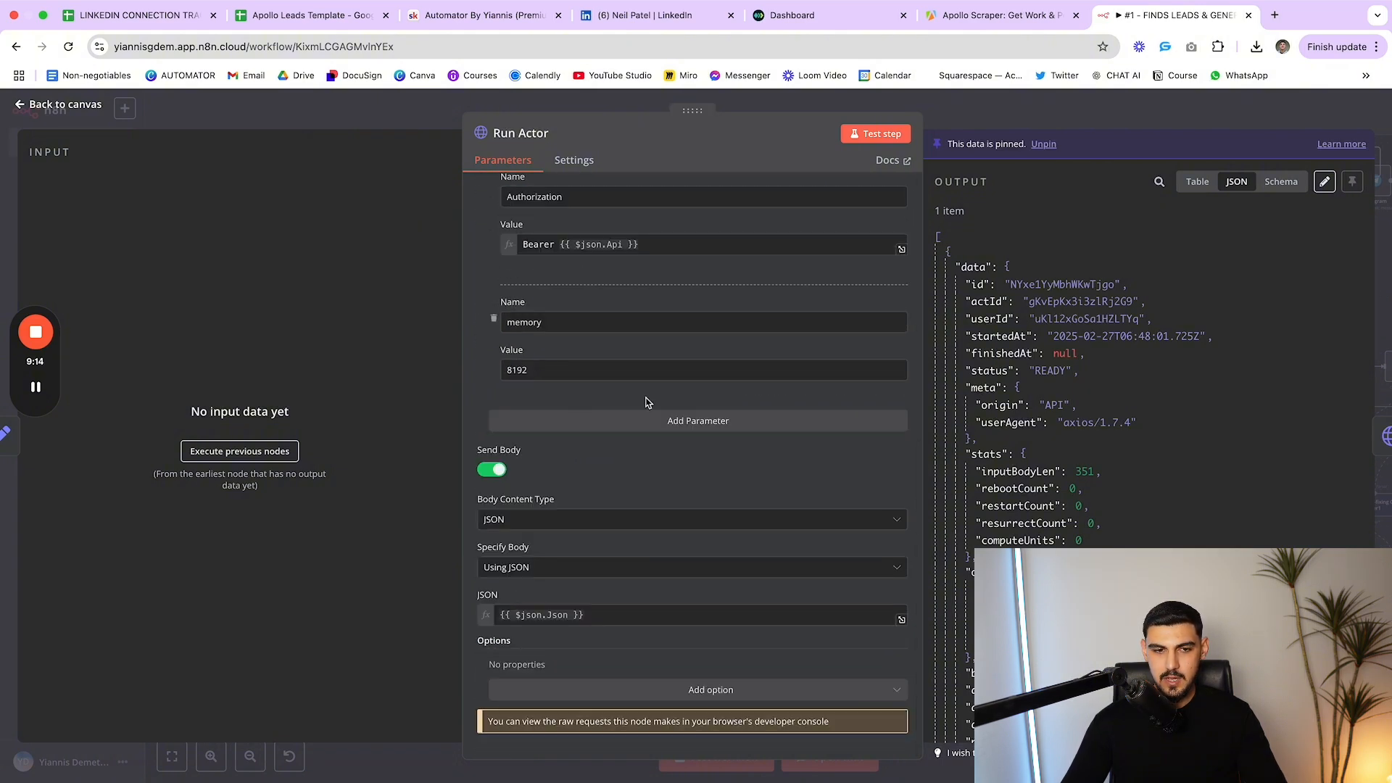
scroll(638, 420, "up", 5)
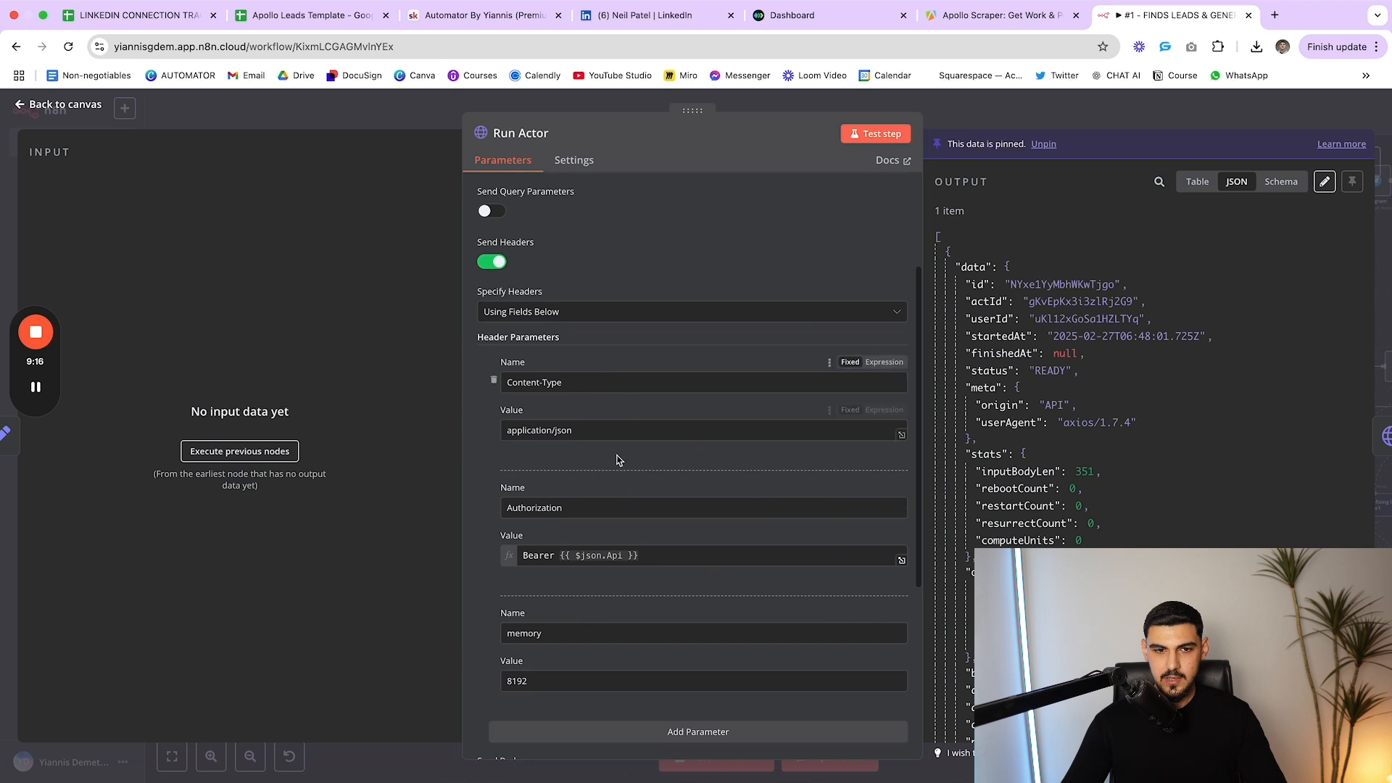
scroll(617, 460, "down", 2)
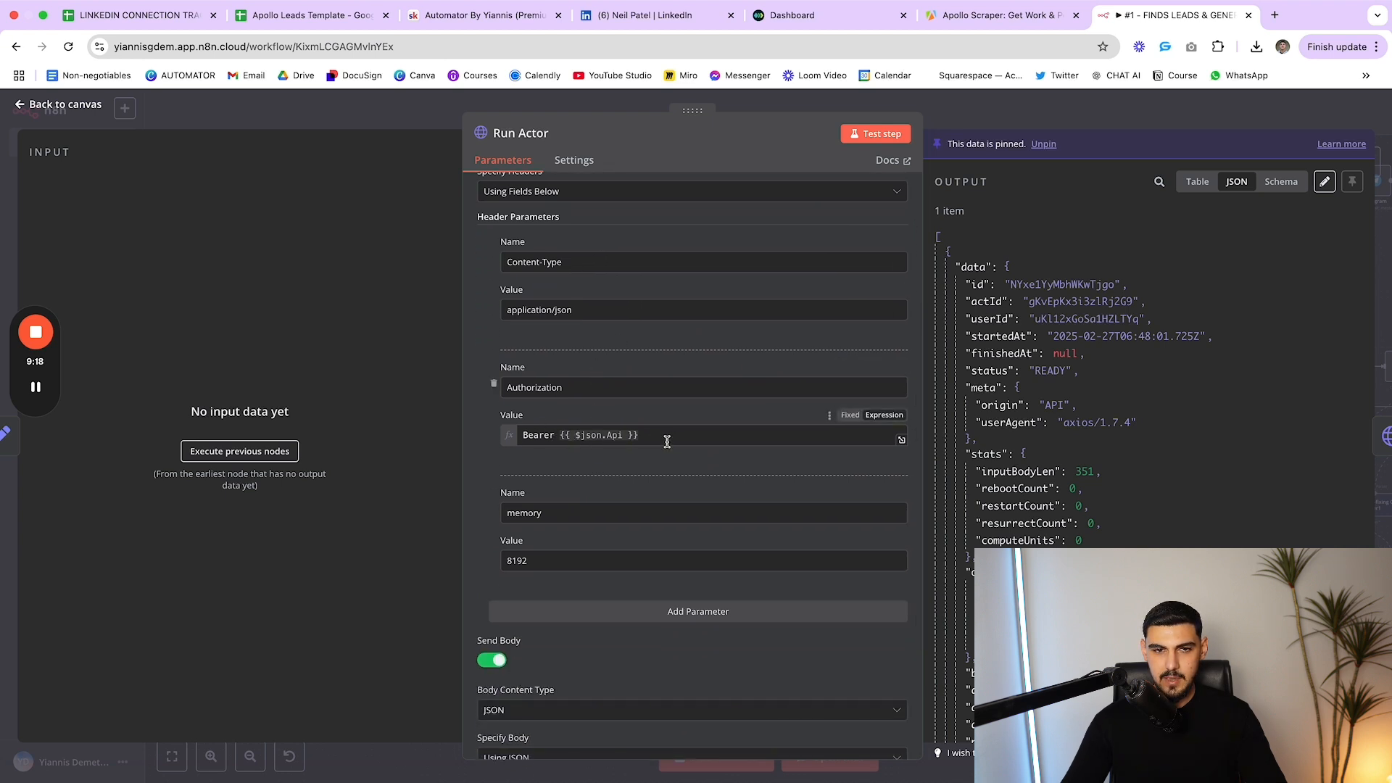
scroll(667, 442, "down", 2)
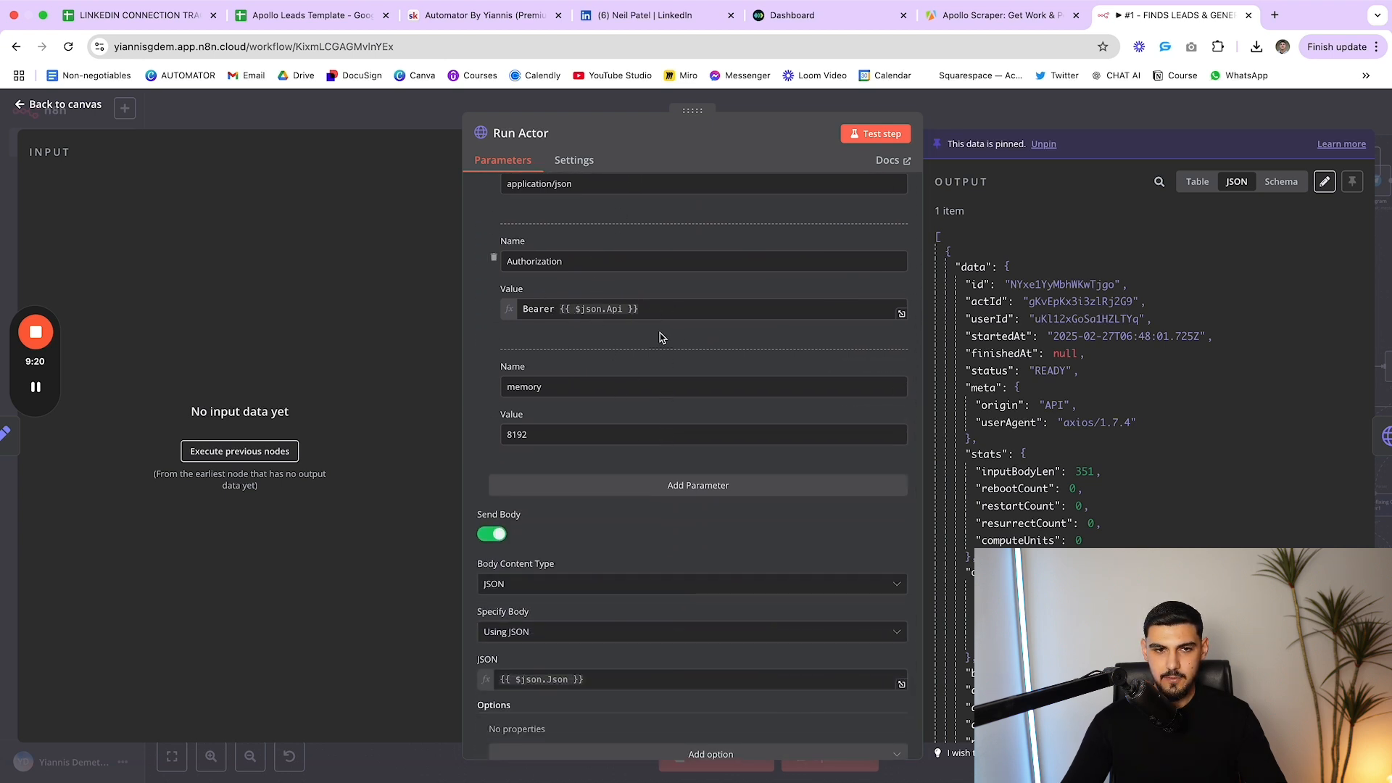
scroll(660, 358, "down", 1)
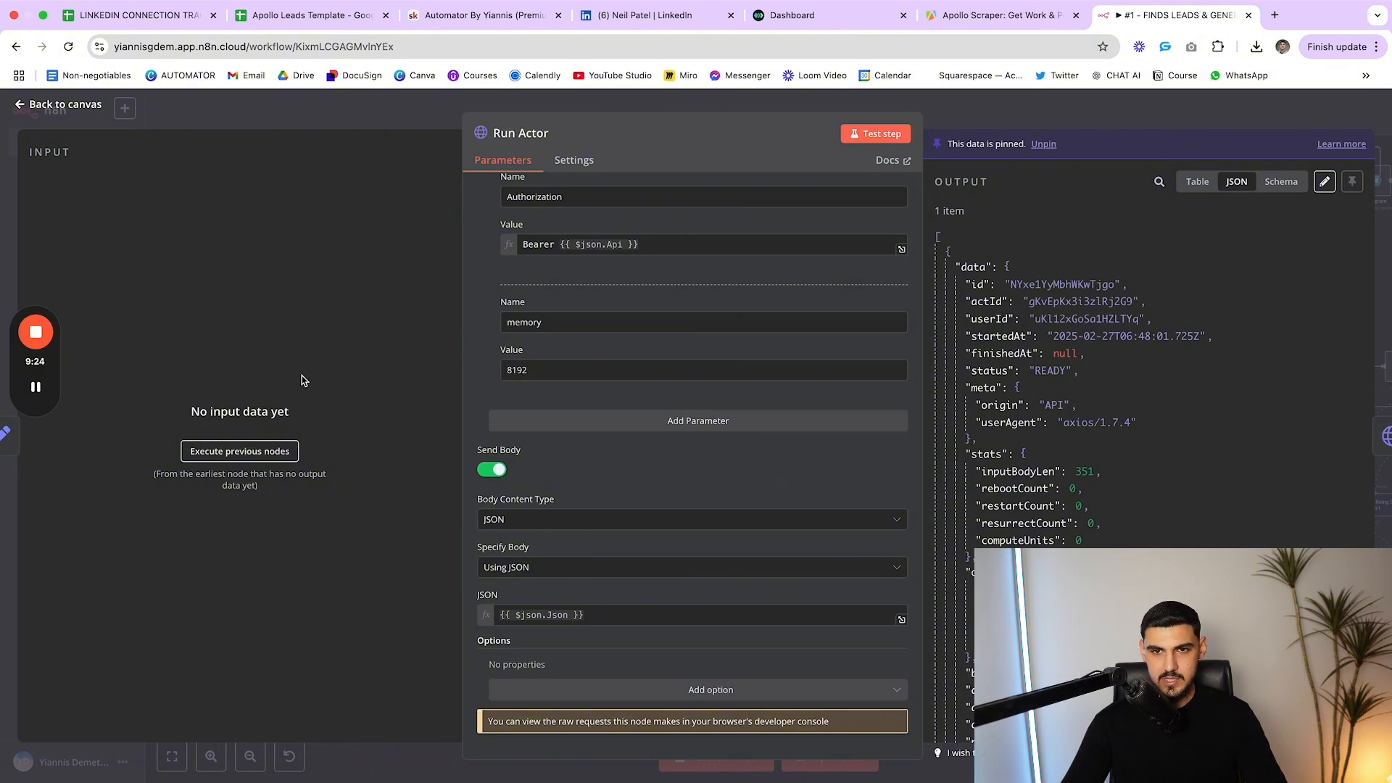
scroll(506, 460, "up", 2)
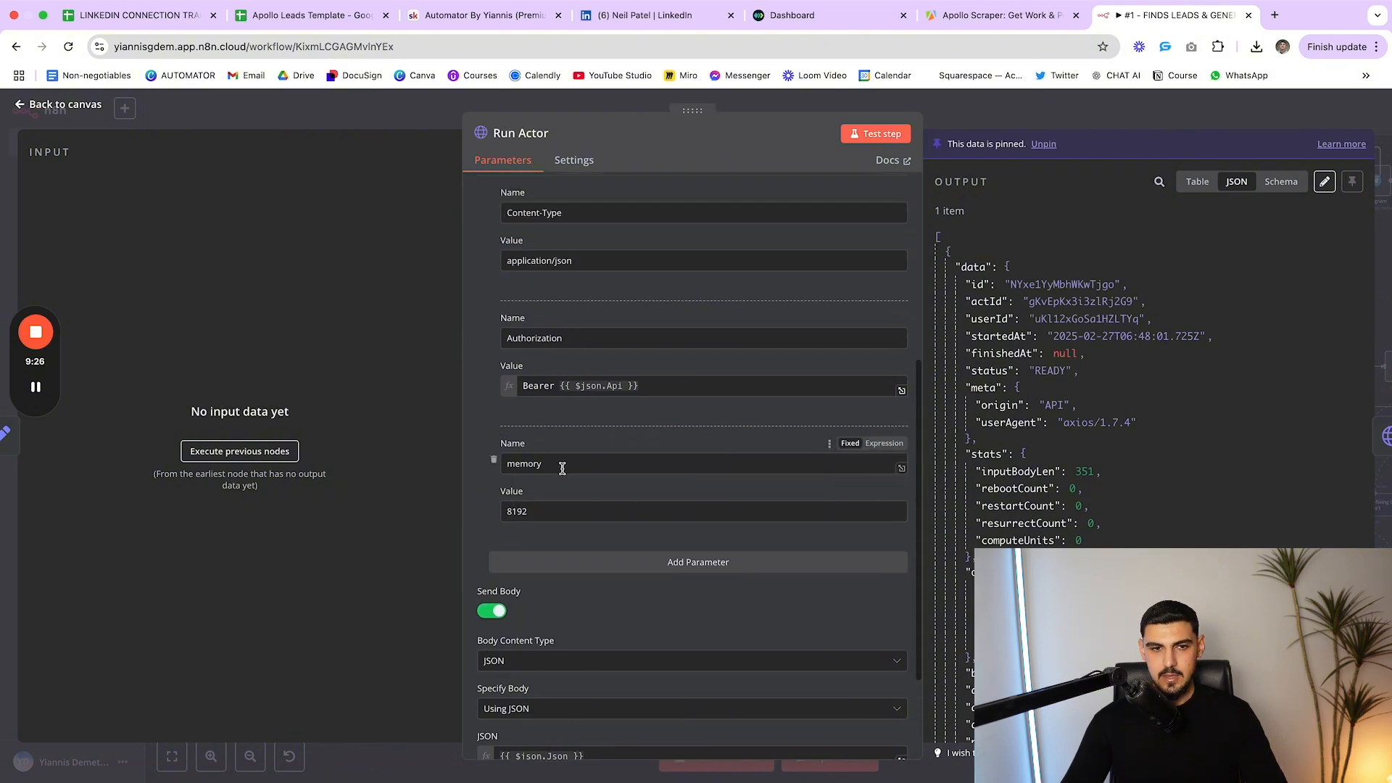
double_click(505, 458)
left_click(530, 512)
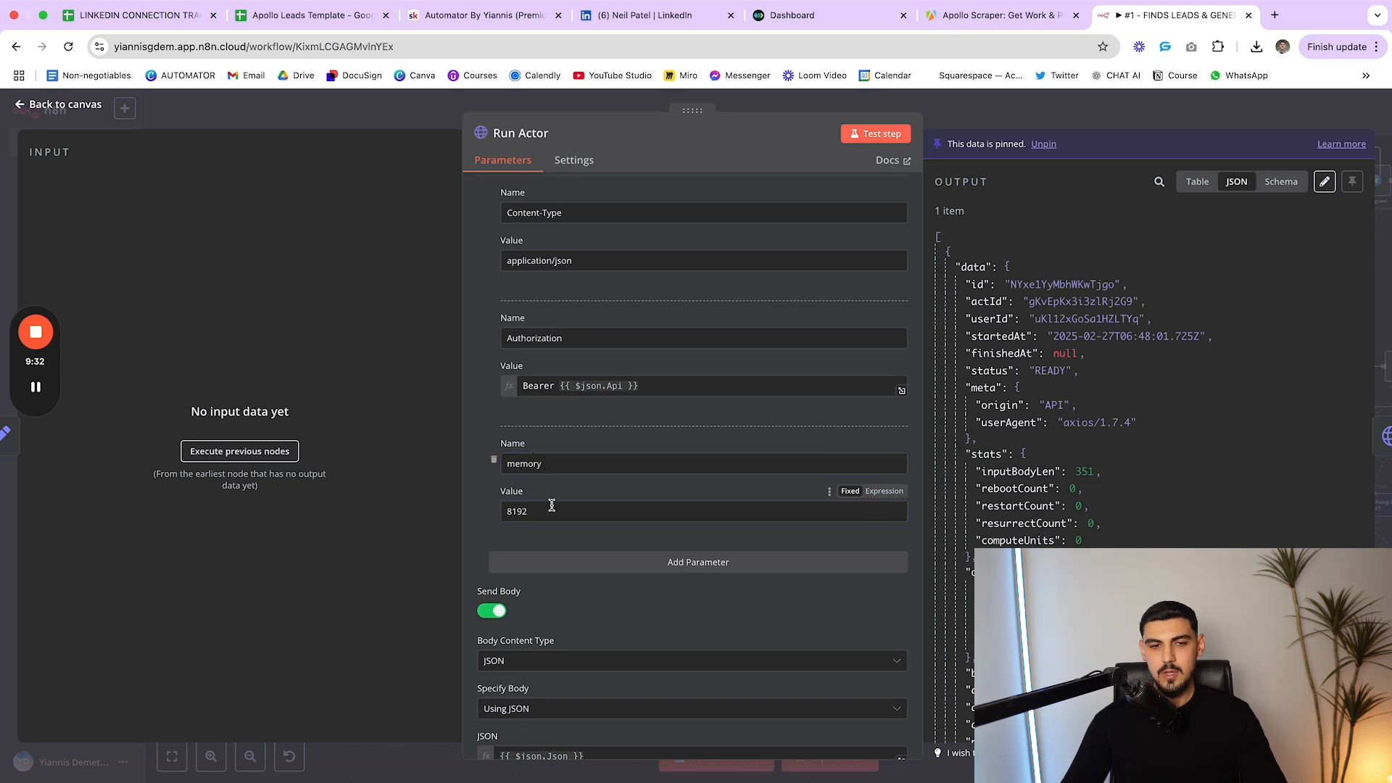
scroll(583, 444, "up", 1)
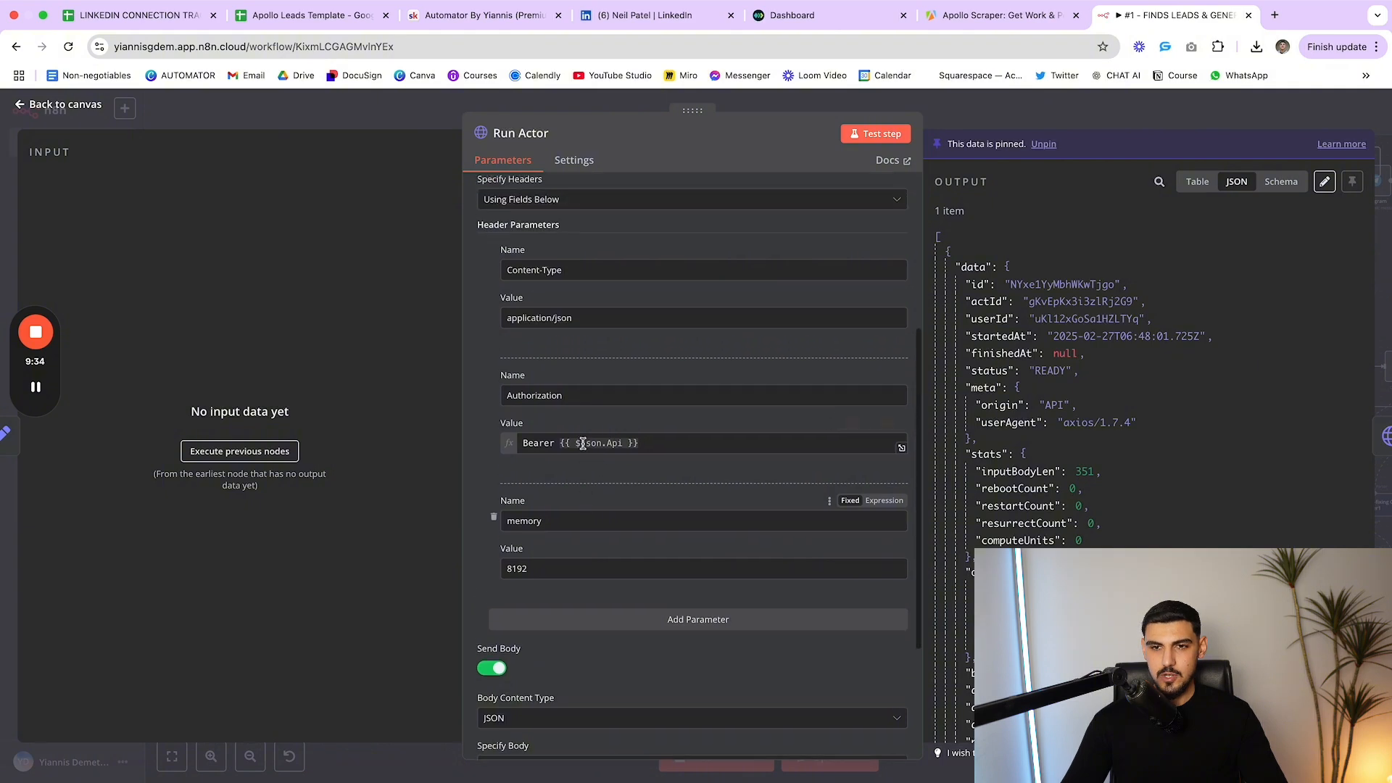
scroll(582, 444, "down", 1)
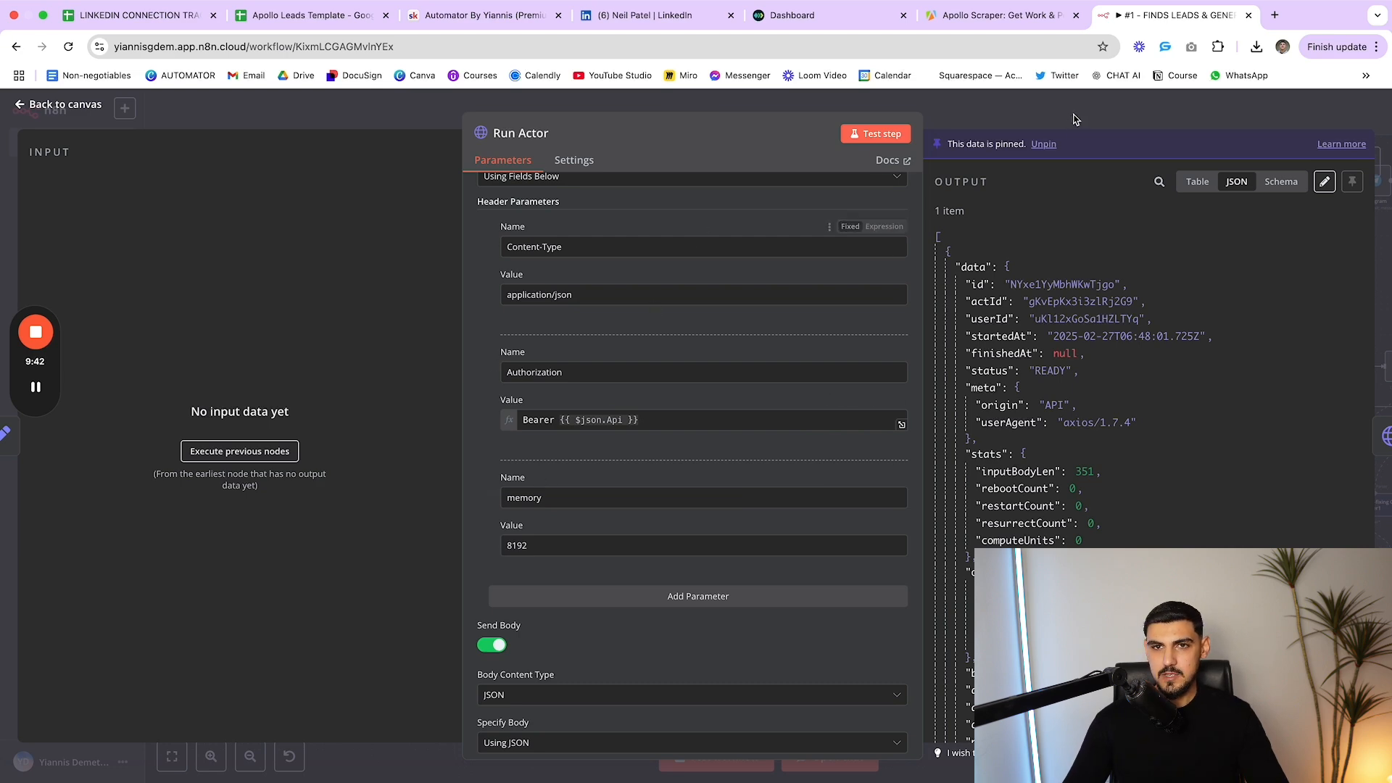
Cross-check the Apollo Scraper actor in Apify, then close Run Actor back to the canvas
left_click(1000, 15)
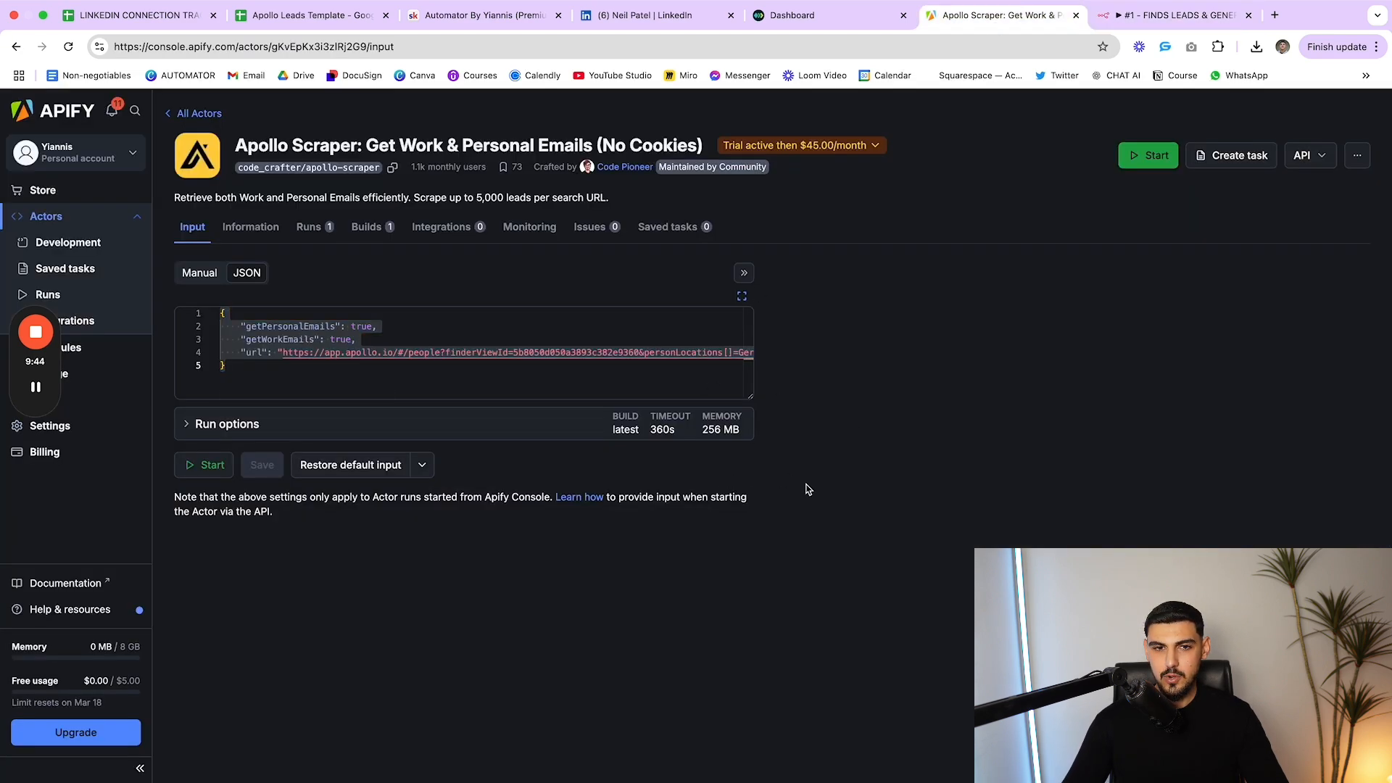
left_click(1160, 15)
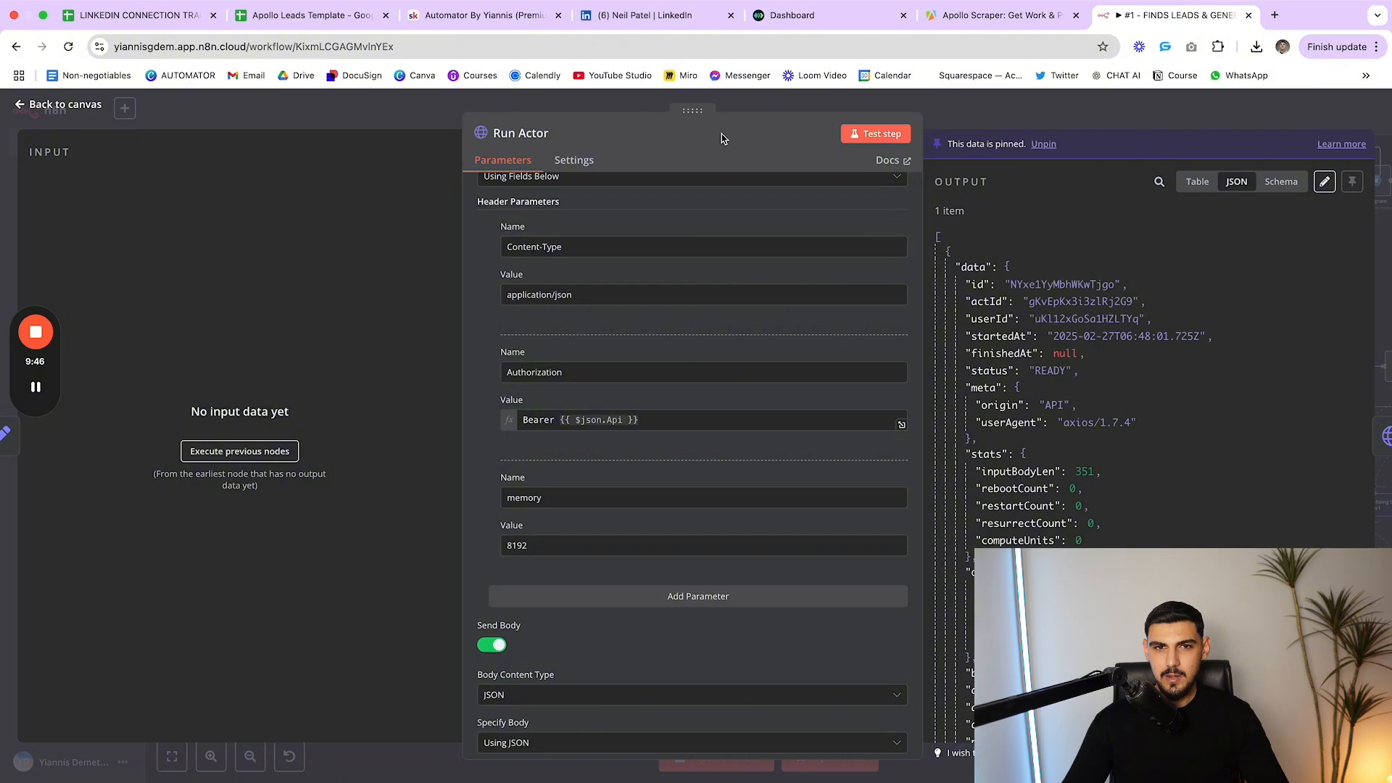
key("Escape")
scroll(632, 432, "right", 2)
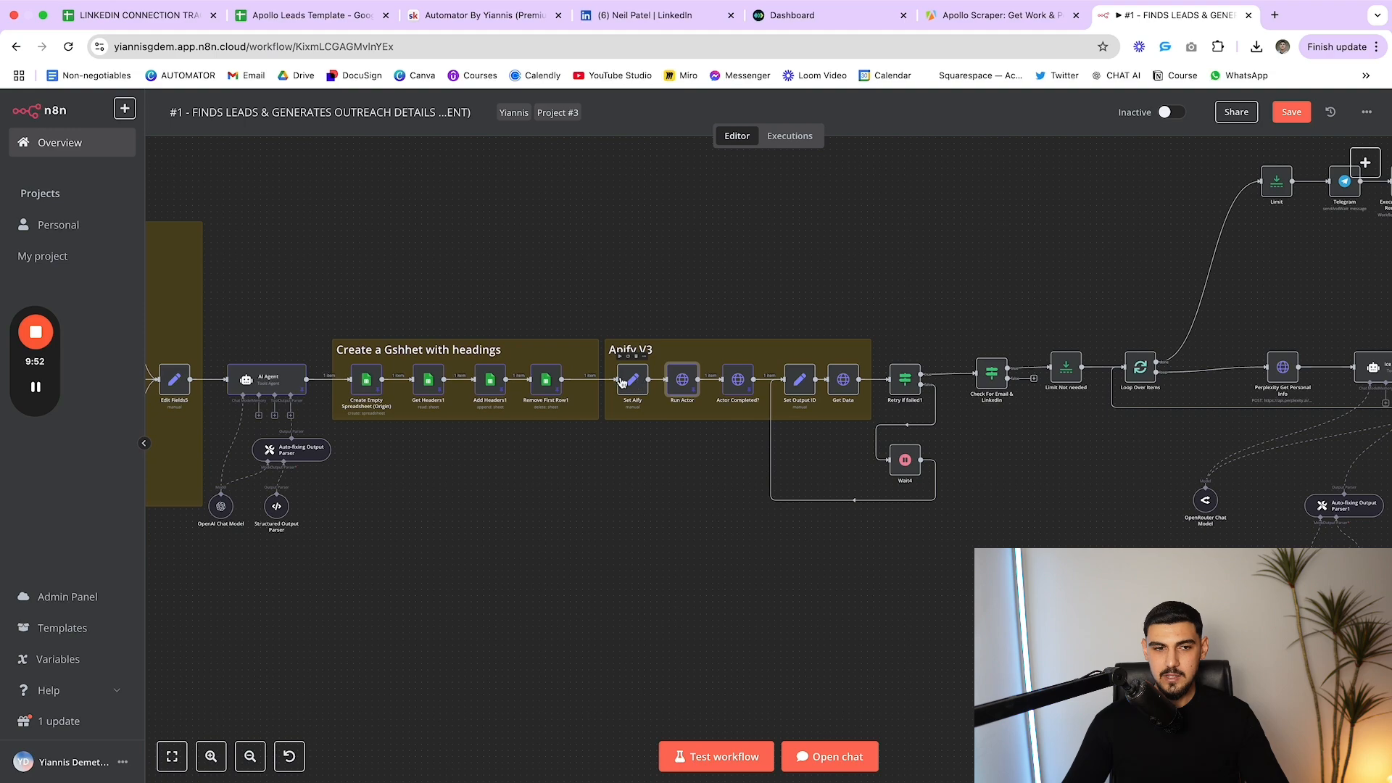
scroll(621, 382, "left", 3)
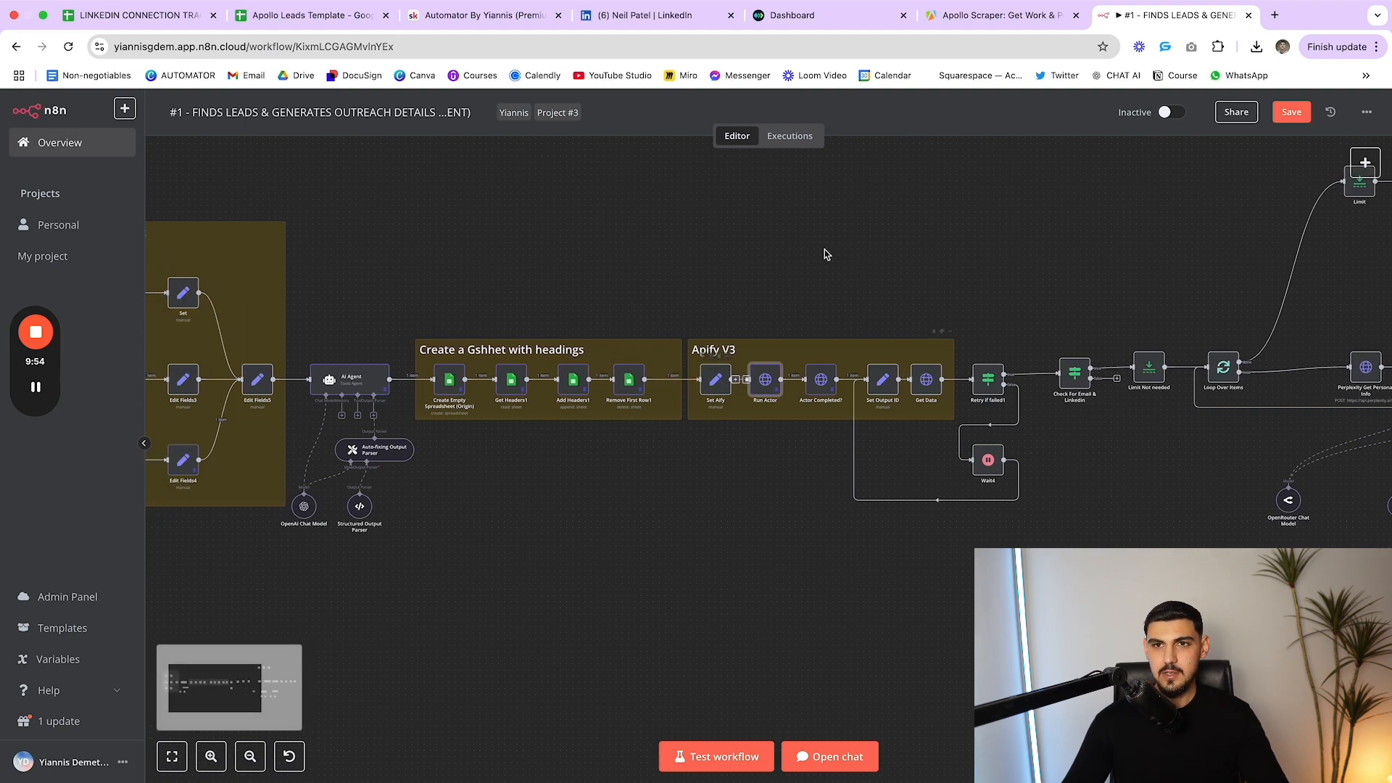
left_click(959, 23)
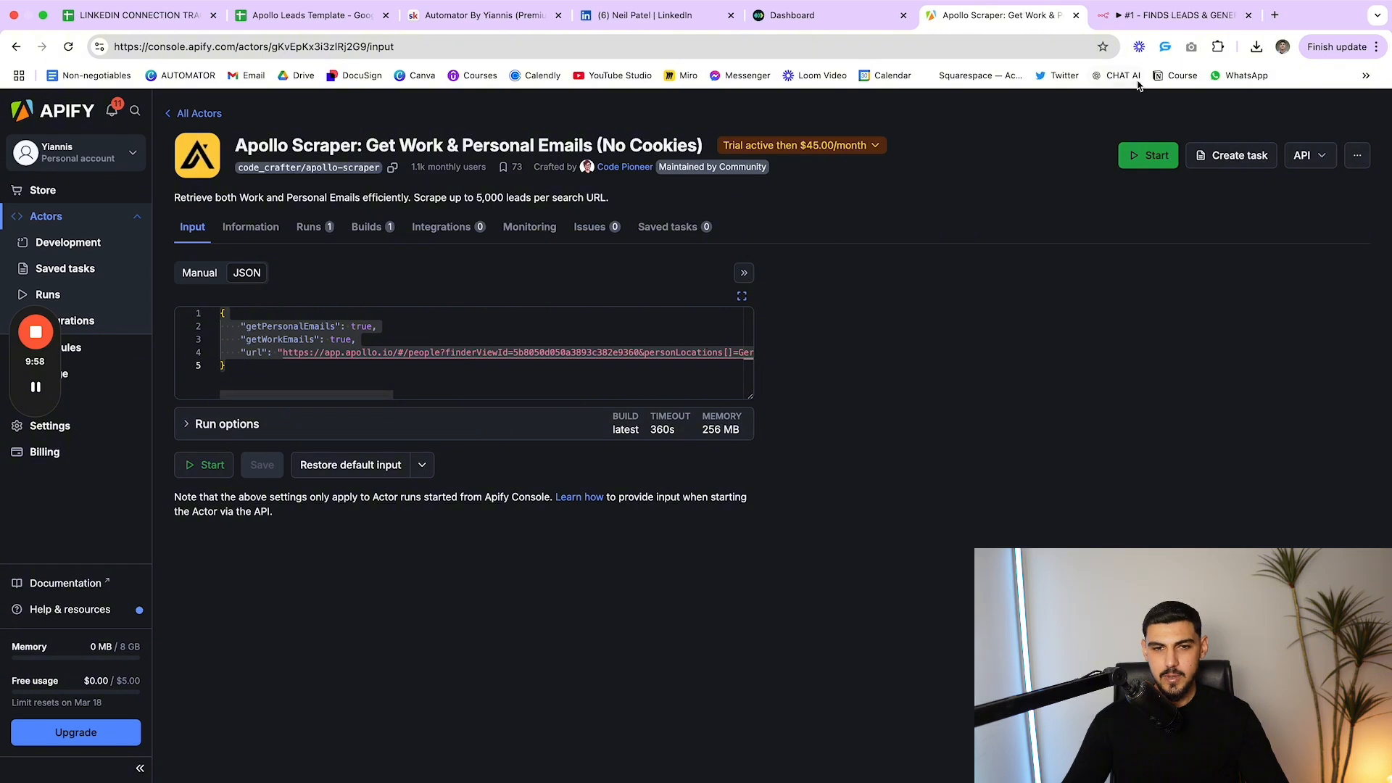
left_click(1174, 15)
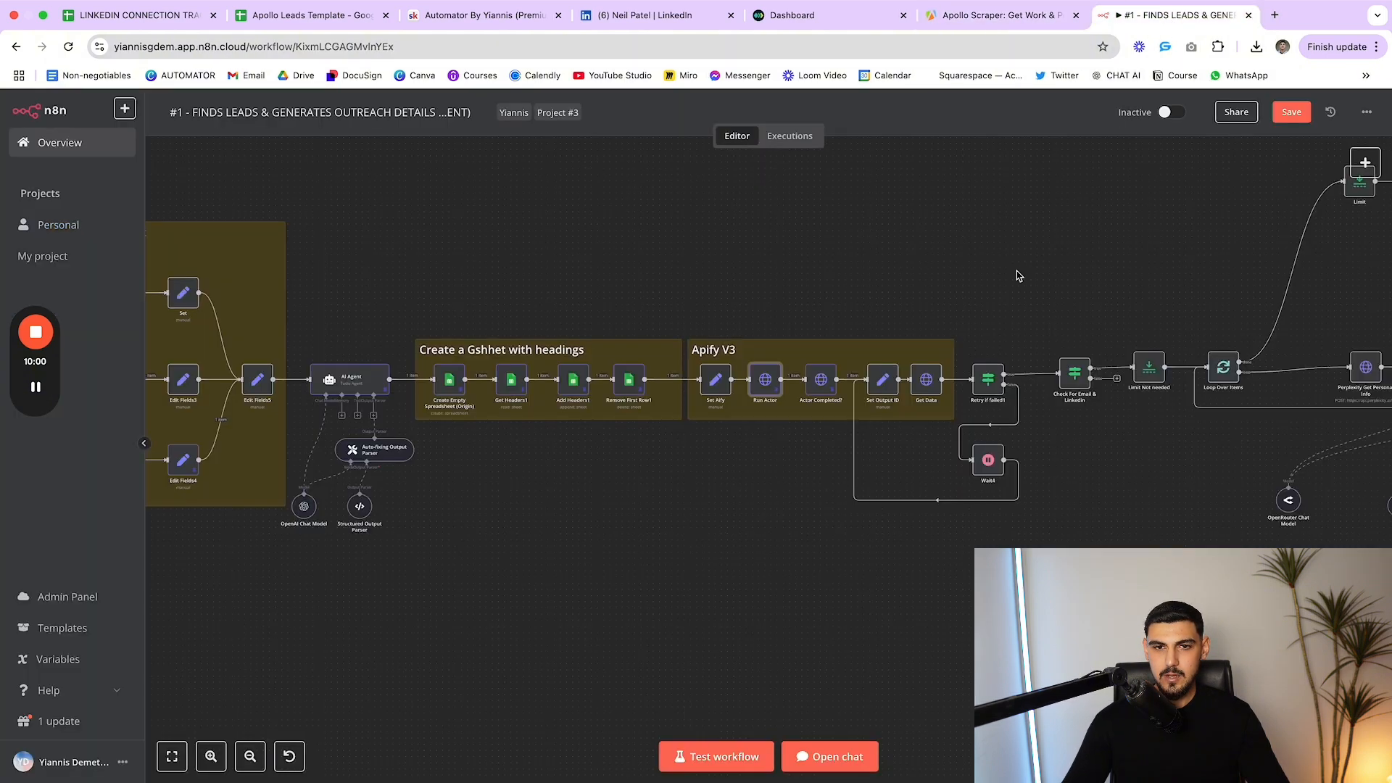
double_click(820, 380)
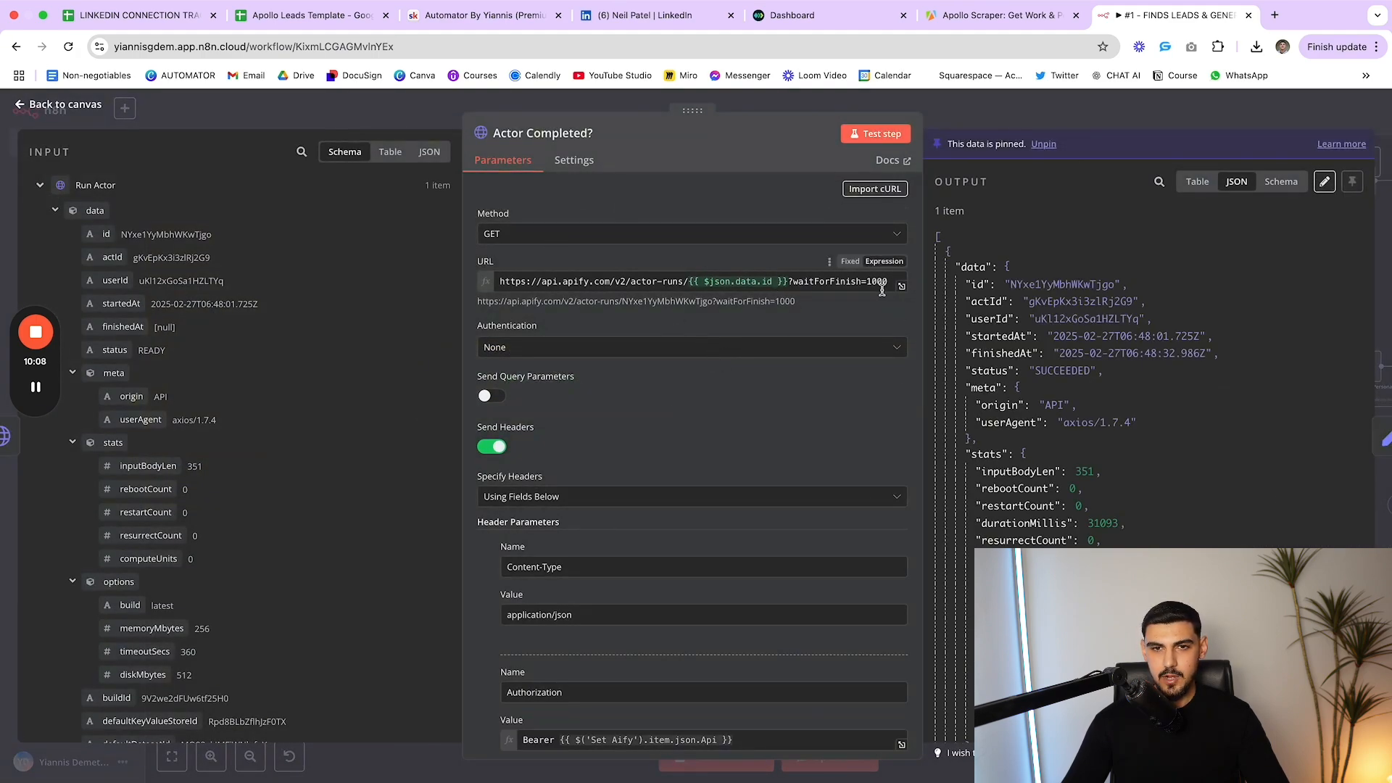
left_click_drag(890, 285, 848, 283)
left_click_drag(782, 285, 790, 285)
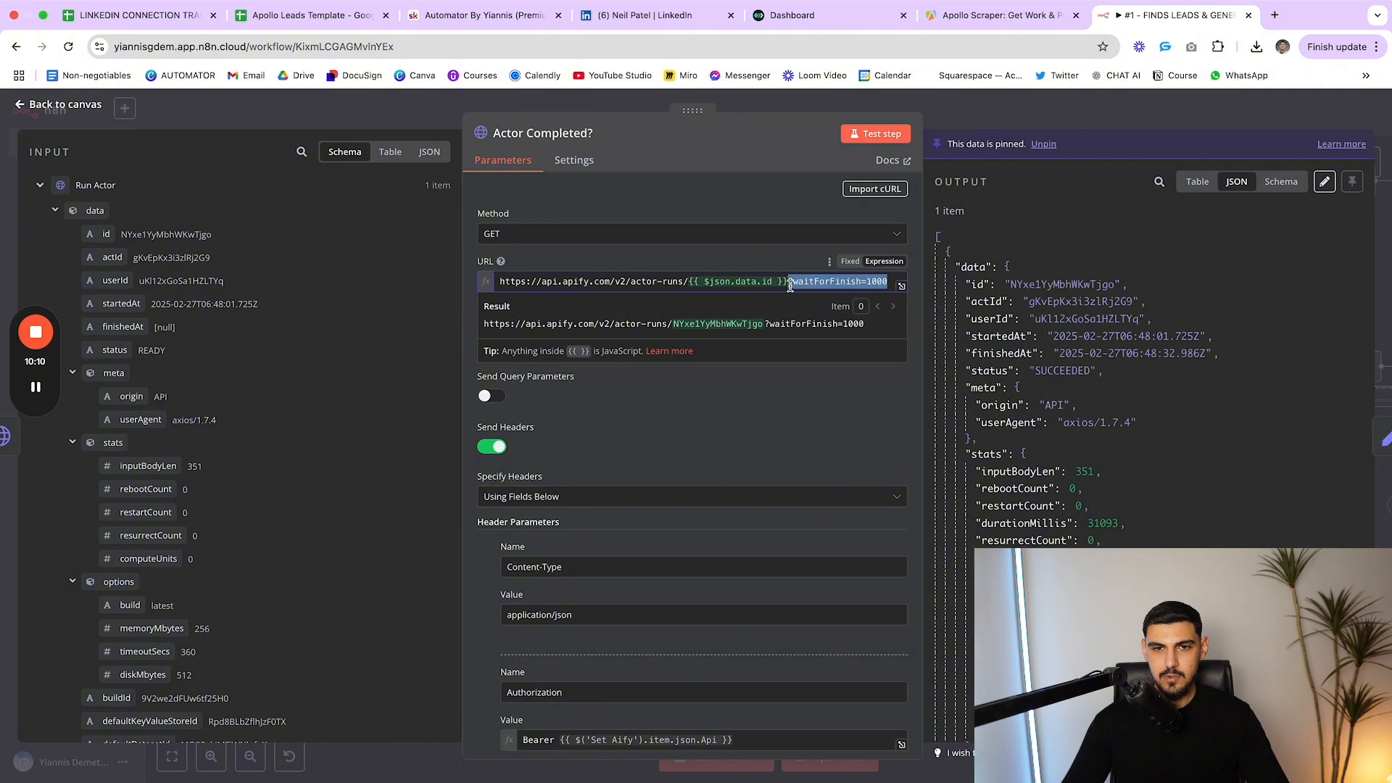
left_click(743, 195)
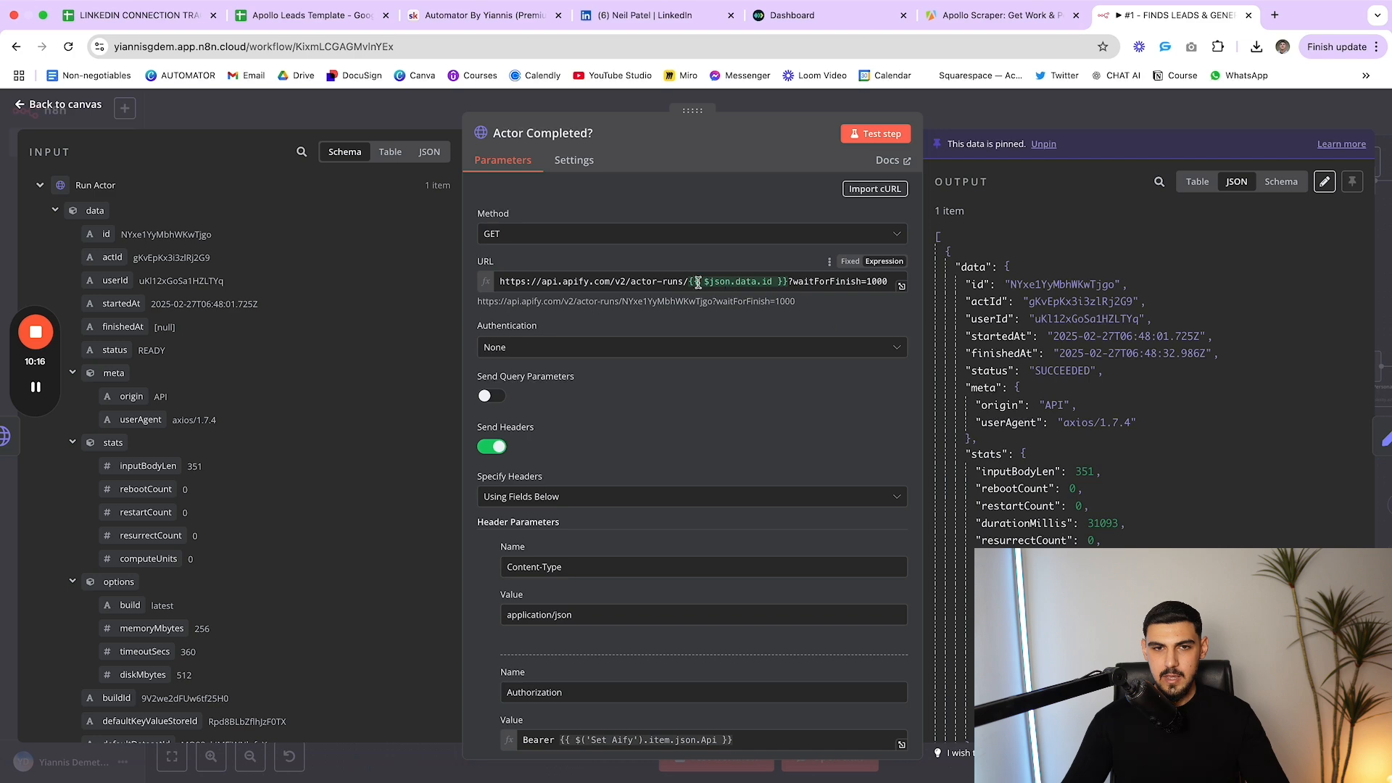
left_click_drag(688, 284, 781, 286)
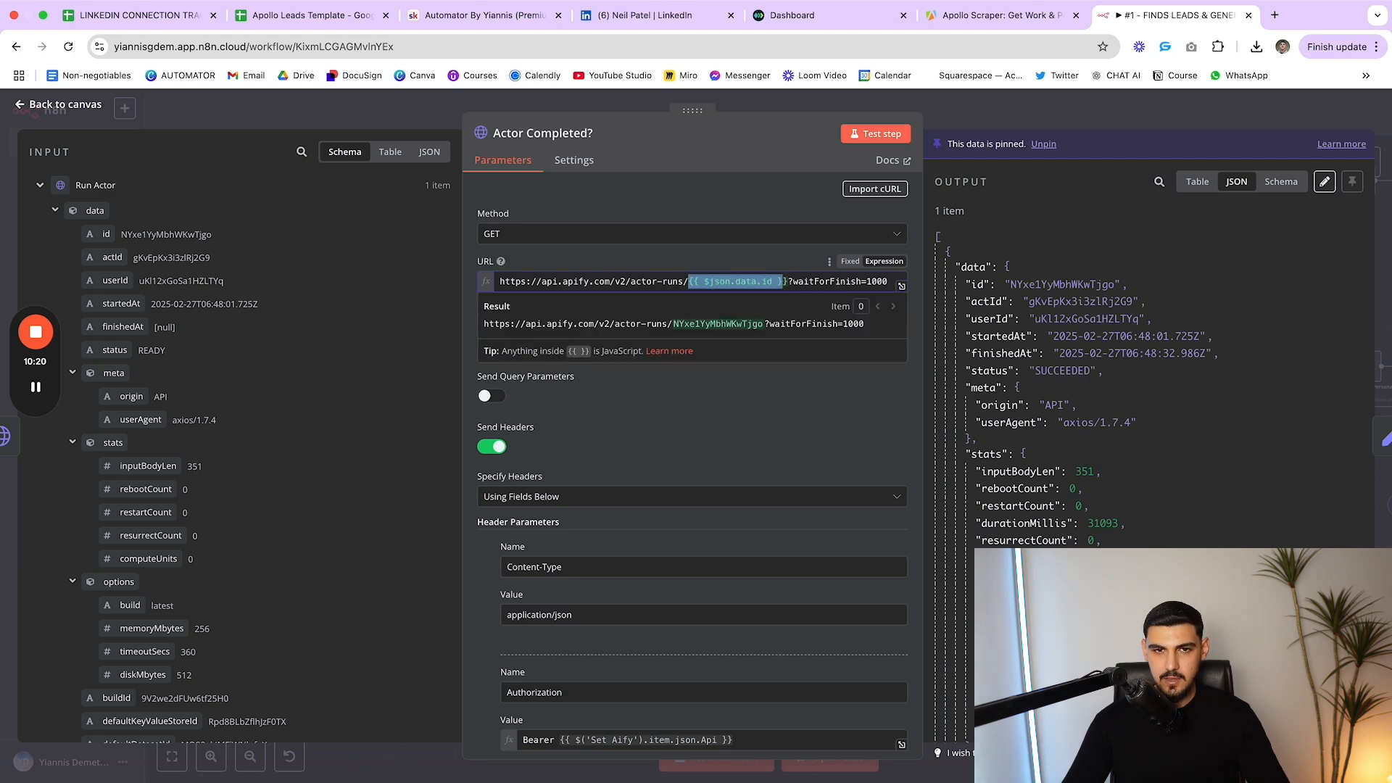
key("Escape")
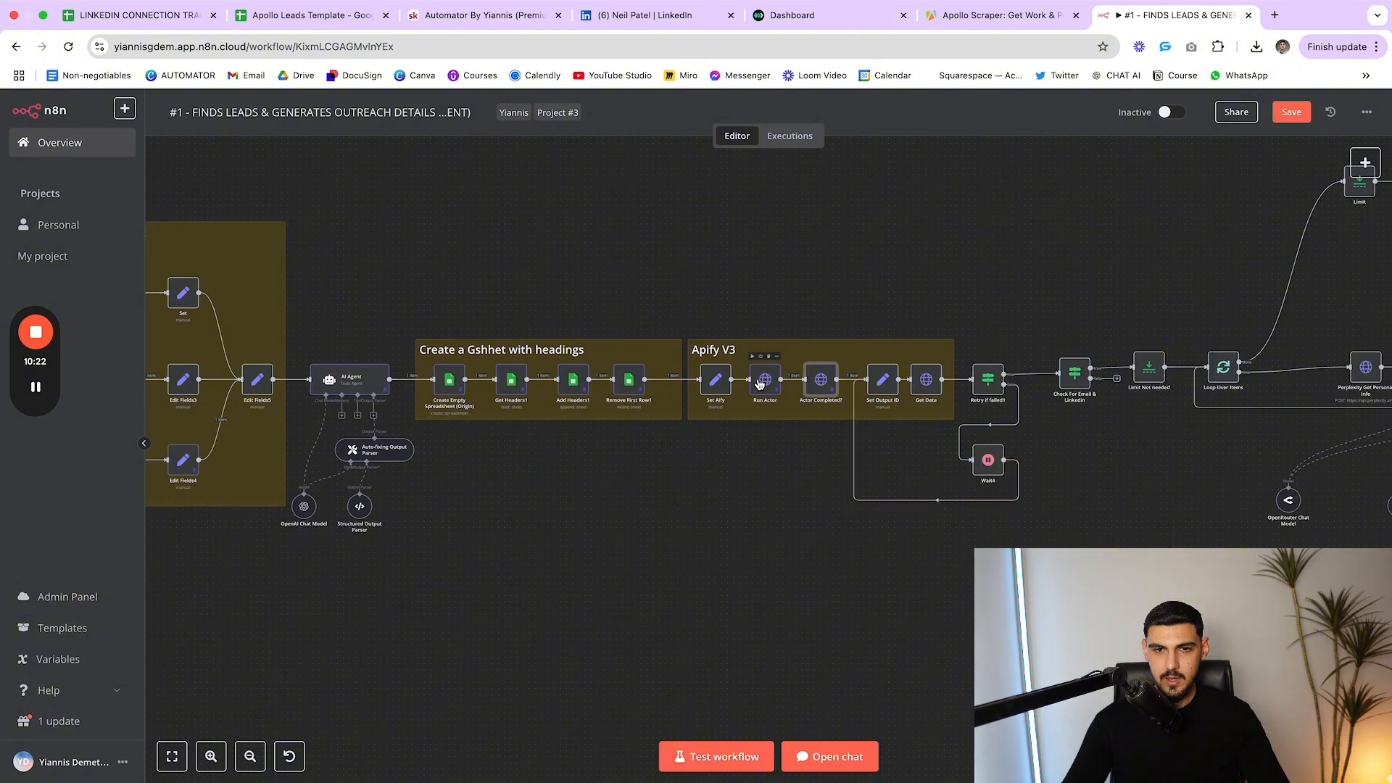
double_click(819, 379)
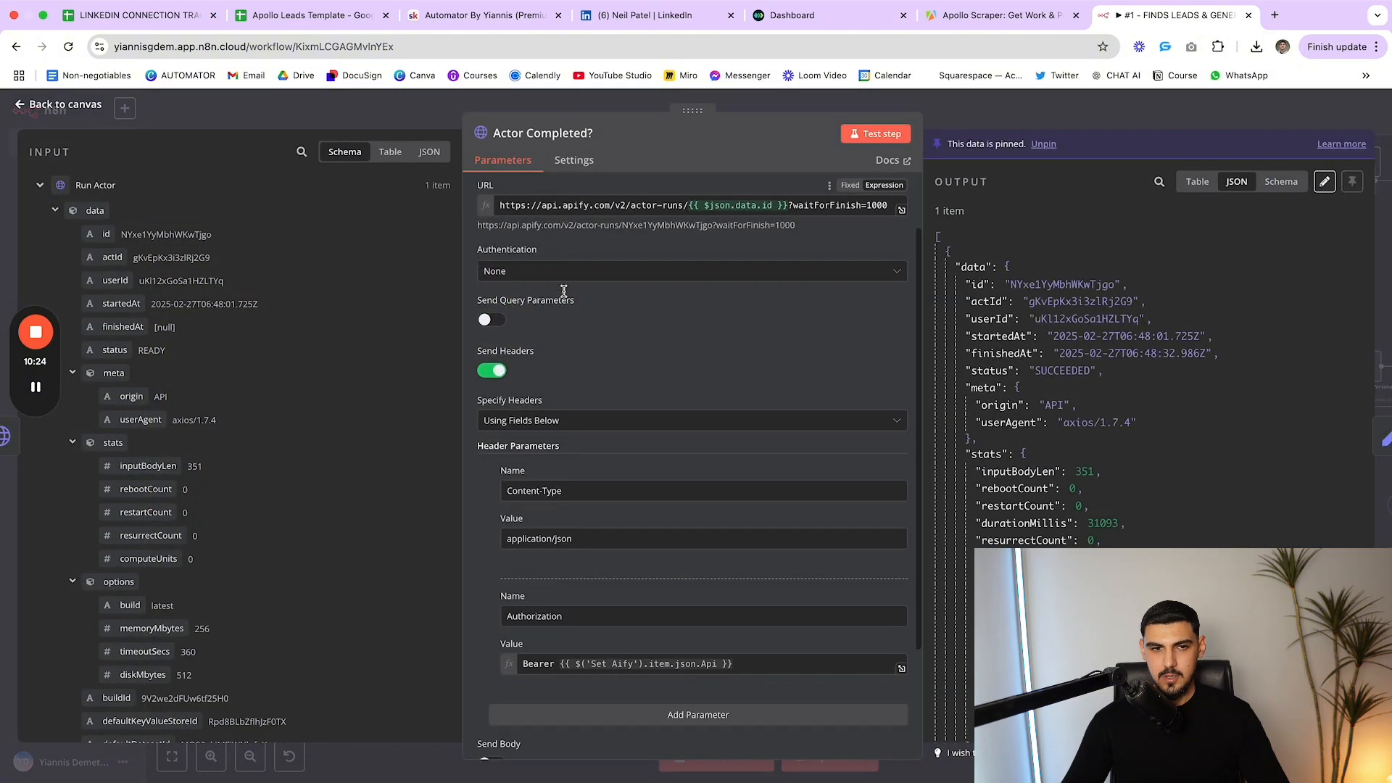
scroll(564, 291, "down", 5)
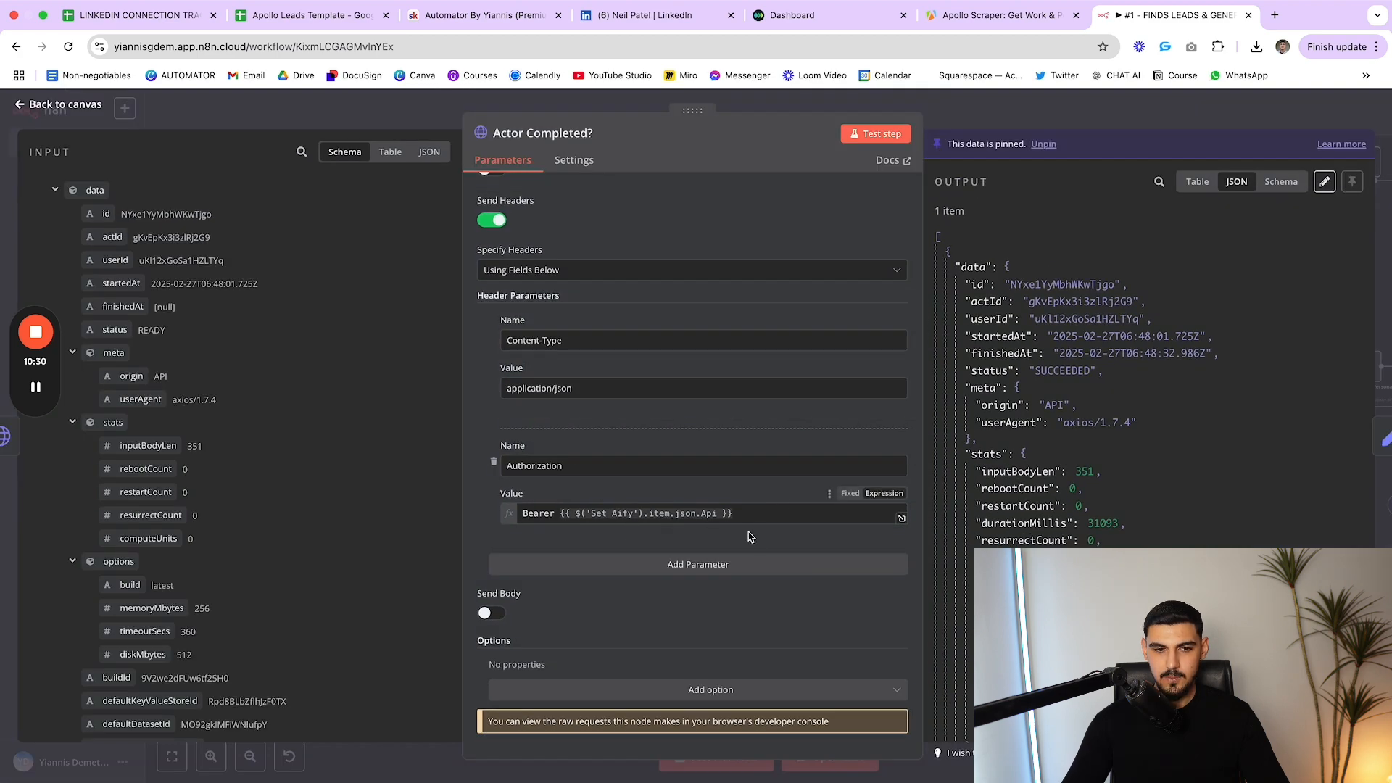
left_click(1052, 111)
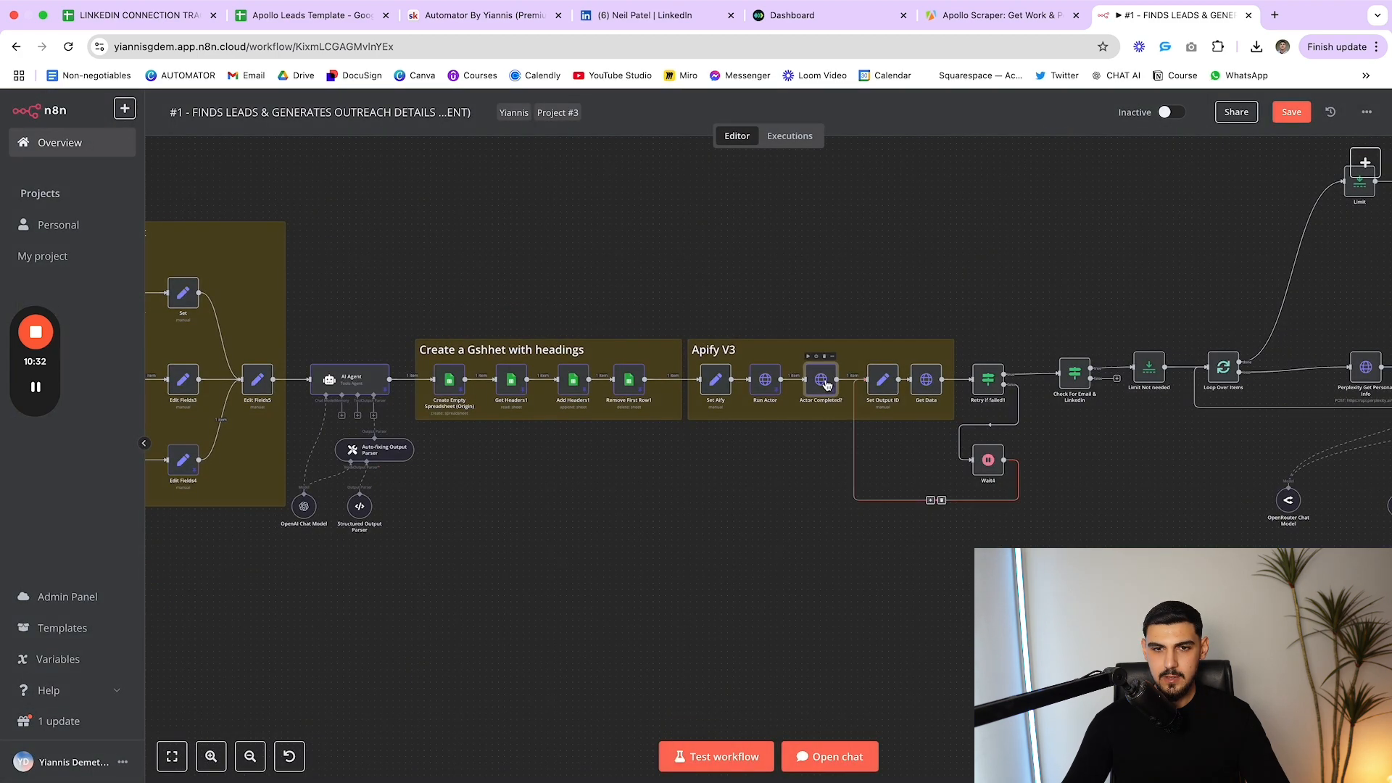
mouse_move(815, 381)
left_mouse_down()
mouse_move(820, 317)
mouse_move(822, 391)
mouse_move(821, 347)
mouse_move(821, 377)
left_mouse_up()
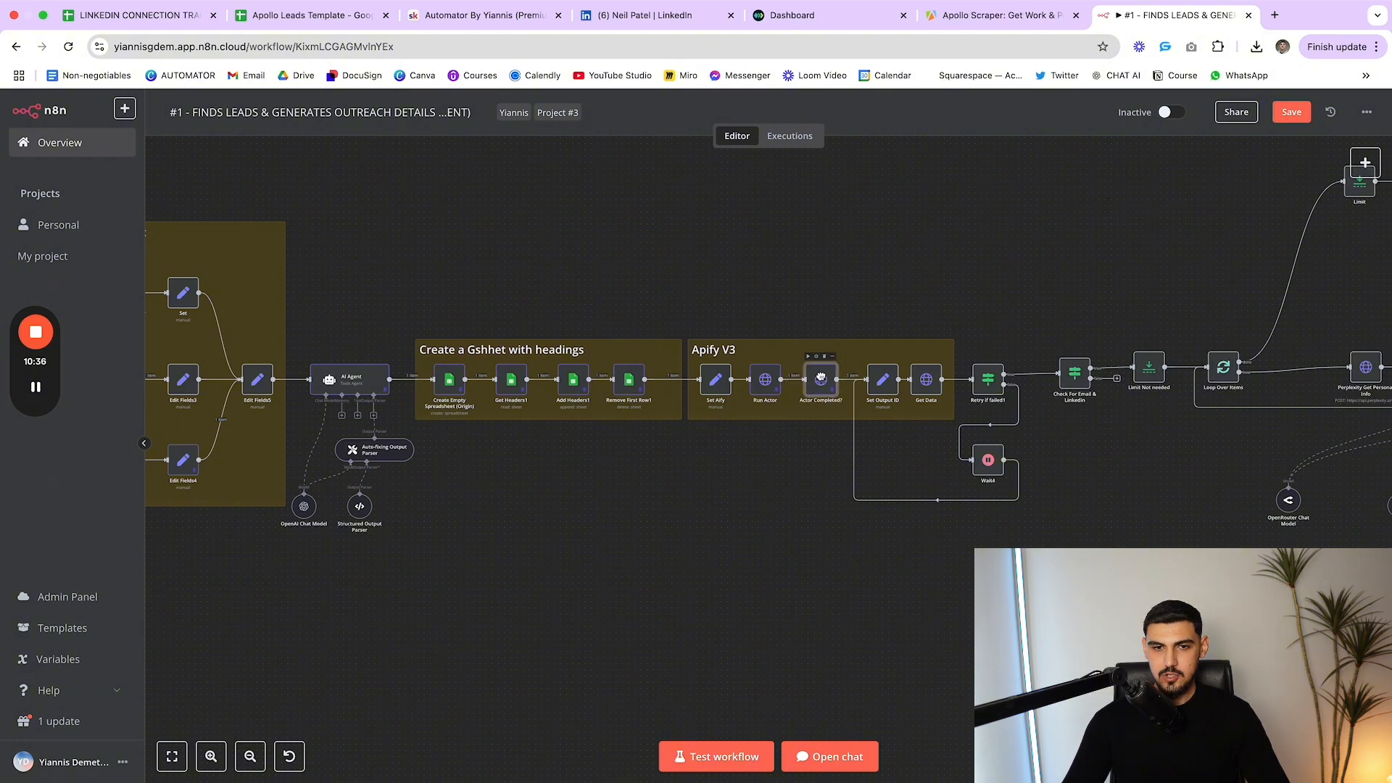
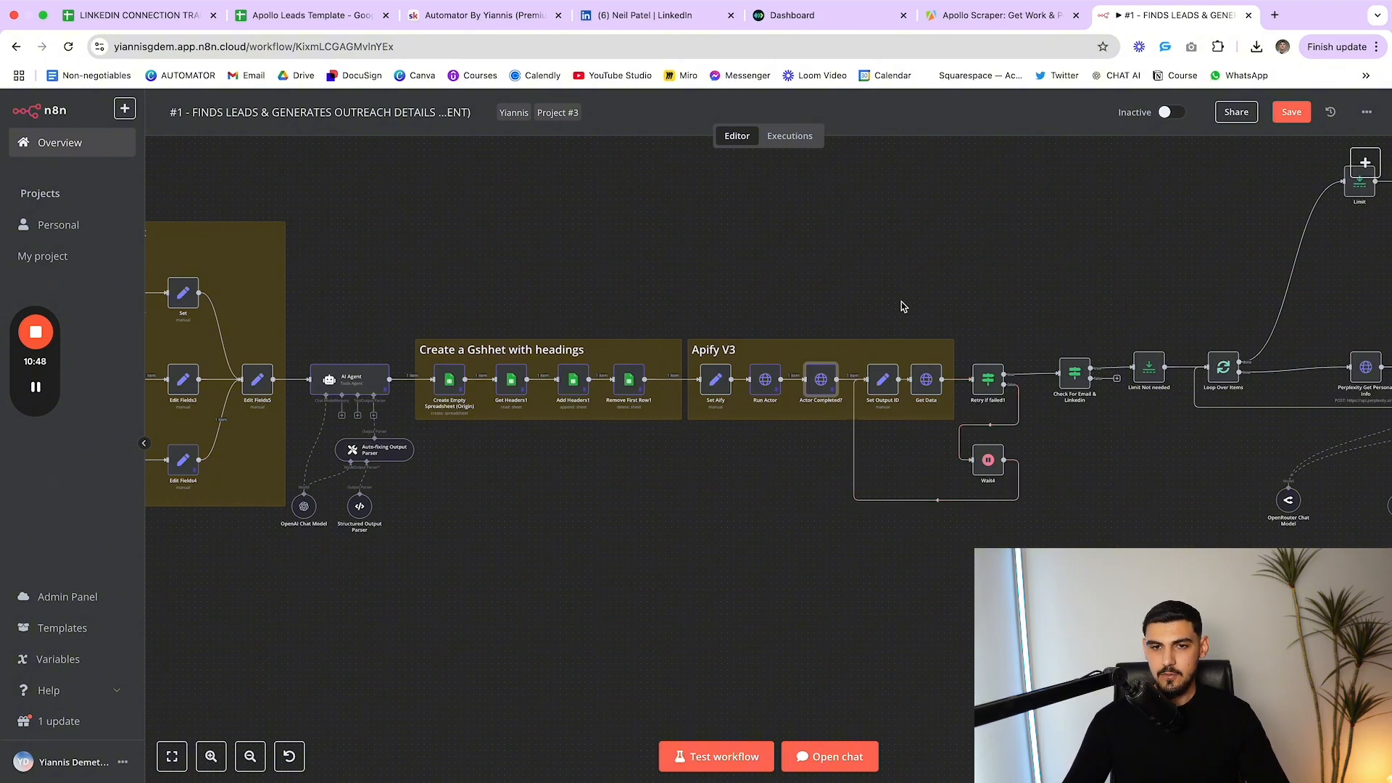
Inspect the Set Output ID node, cross-checking it against the Apollo Scraper actor page
left_click_drag(894, 297, 1044, 542)
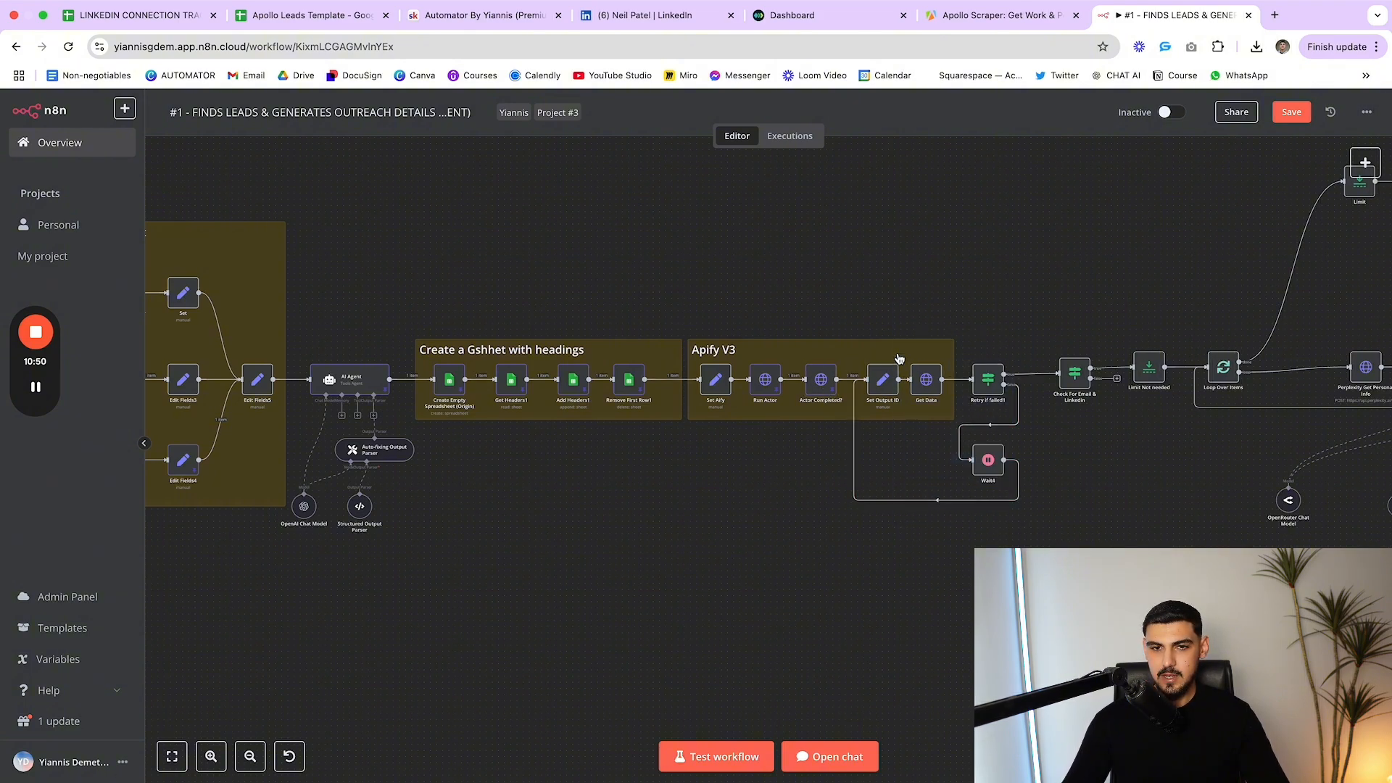
double_click(878, 390)
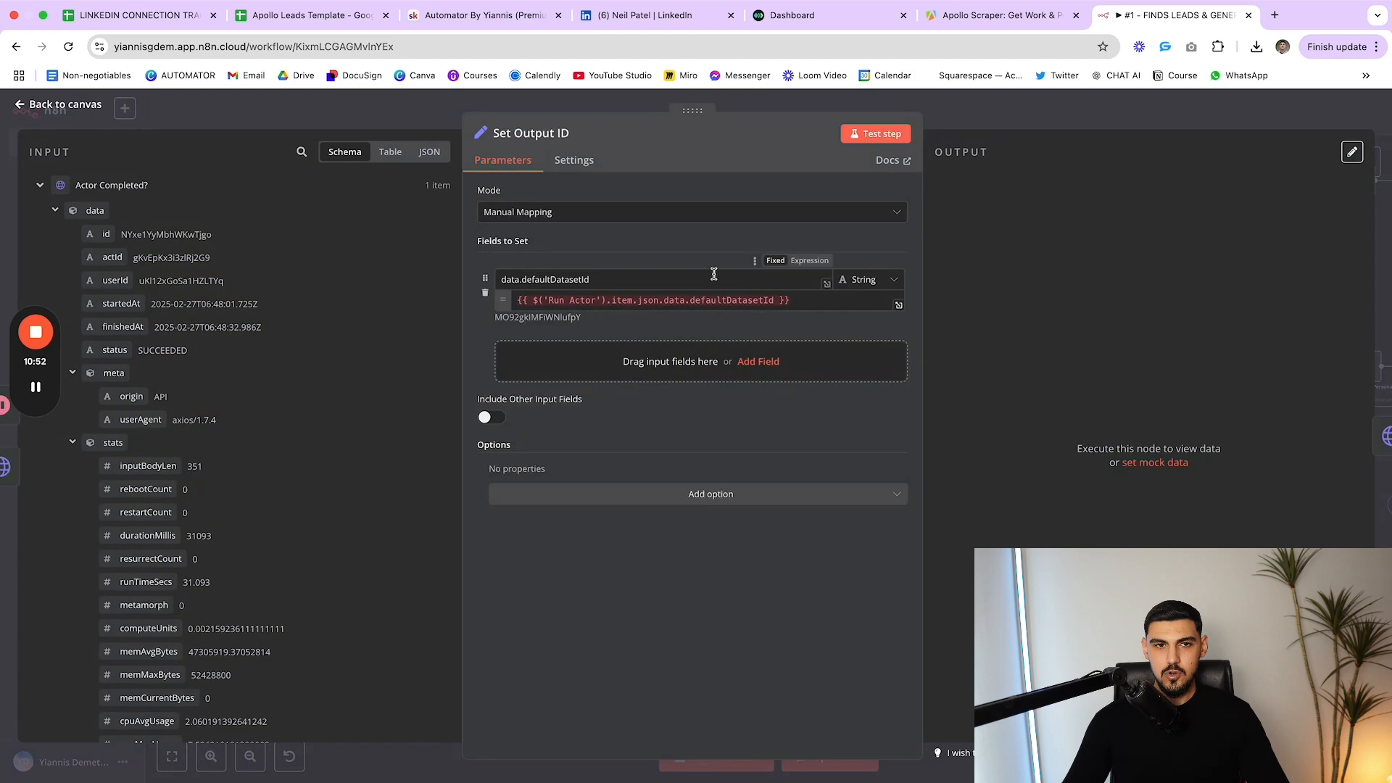
key("Escape")
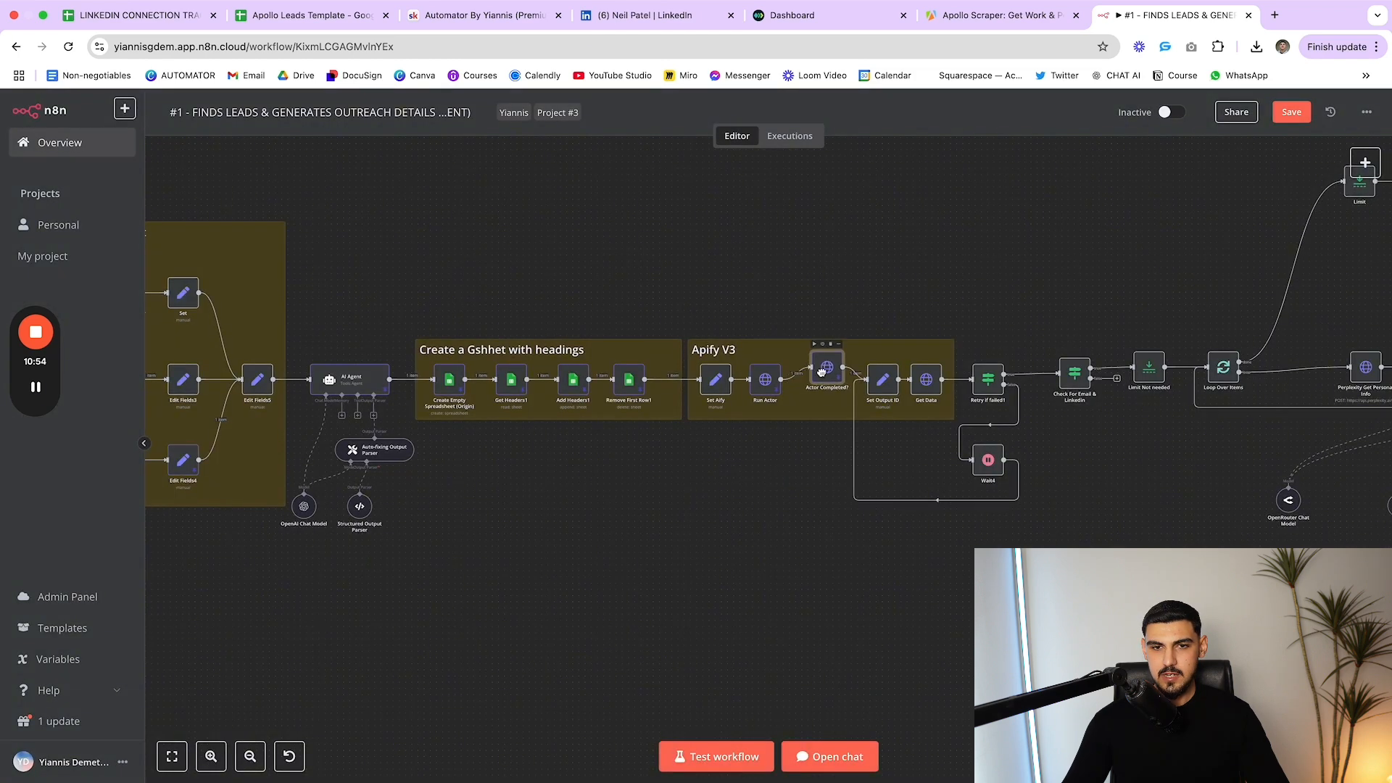
left_click_drag(892, 378, 892, 382)
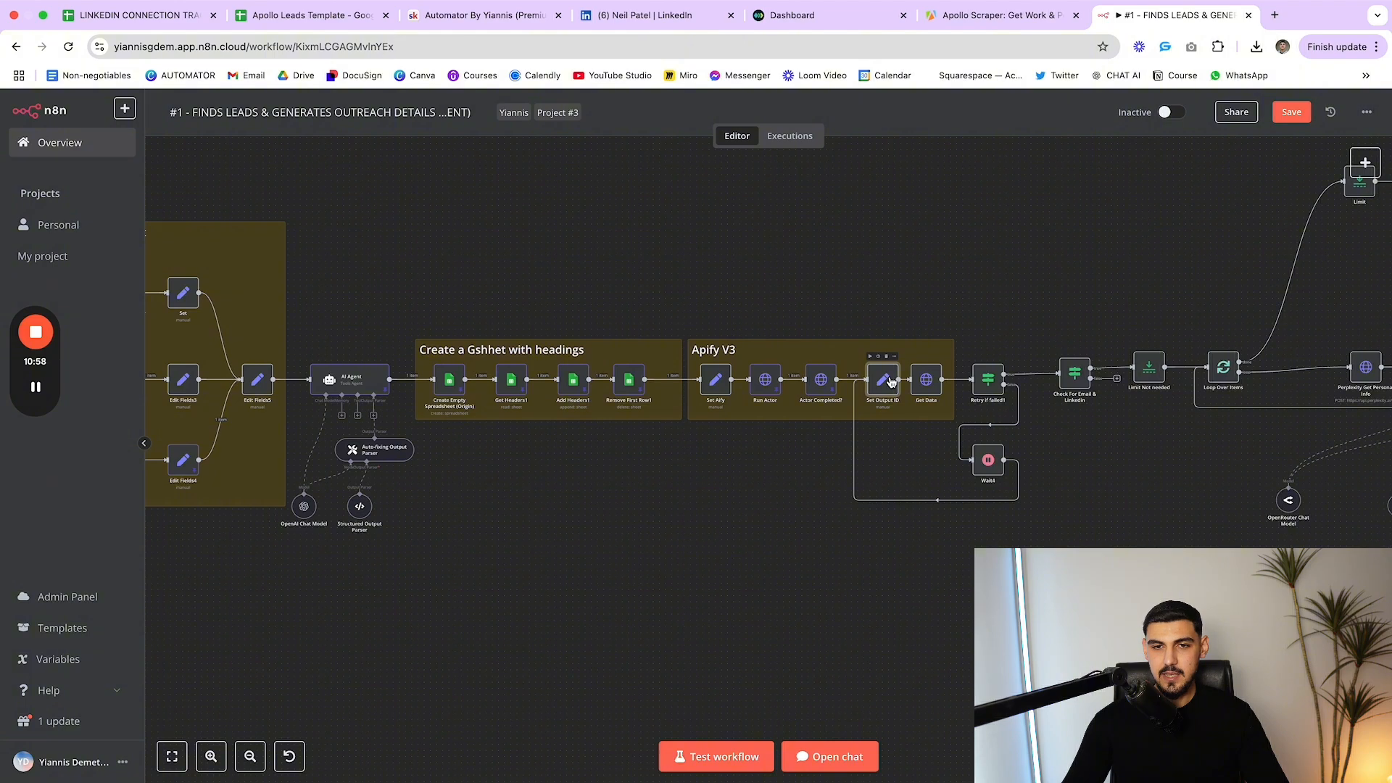
double_click(890, 382)
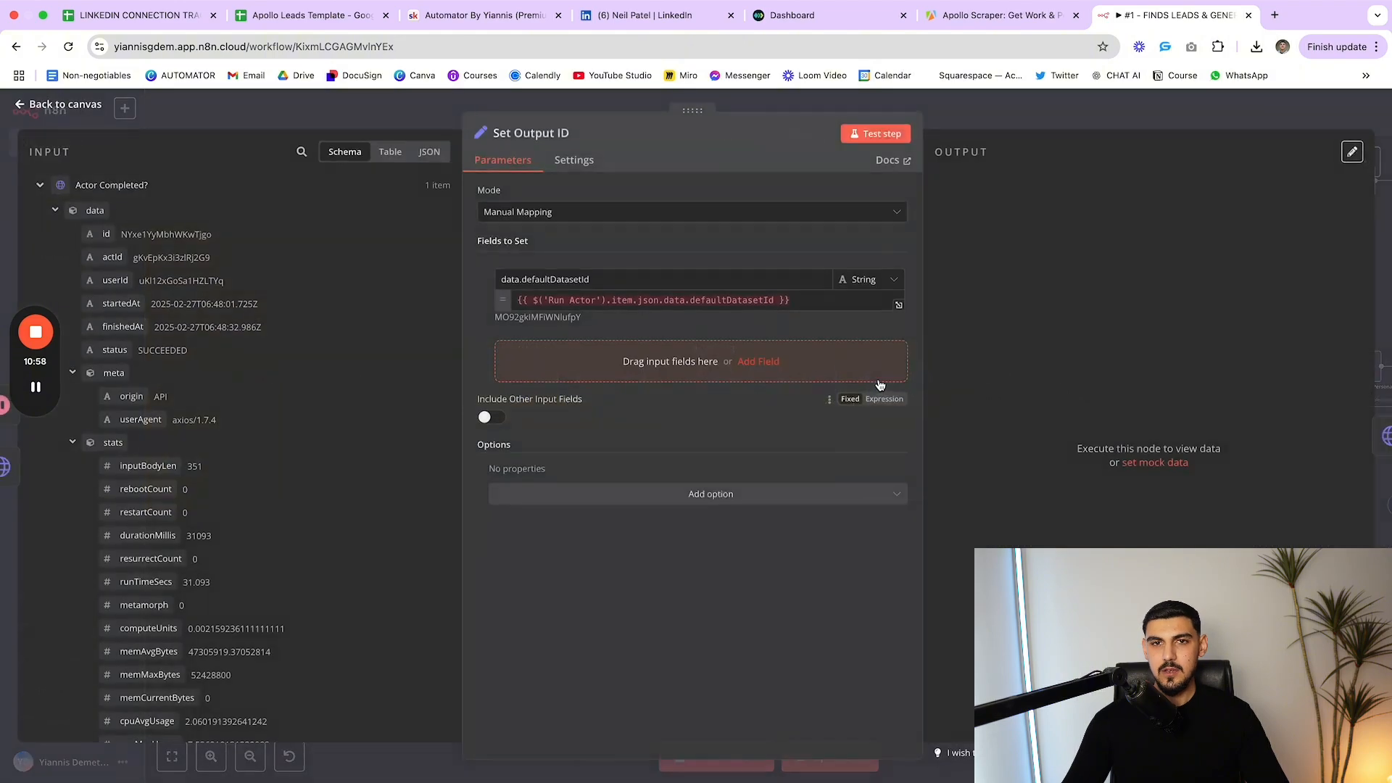
left_click(1019, 22)
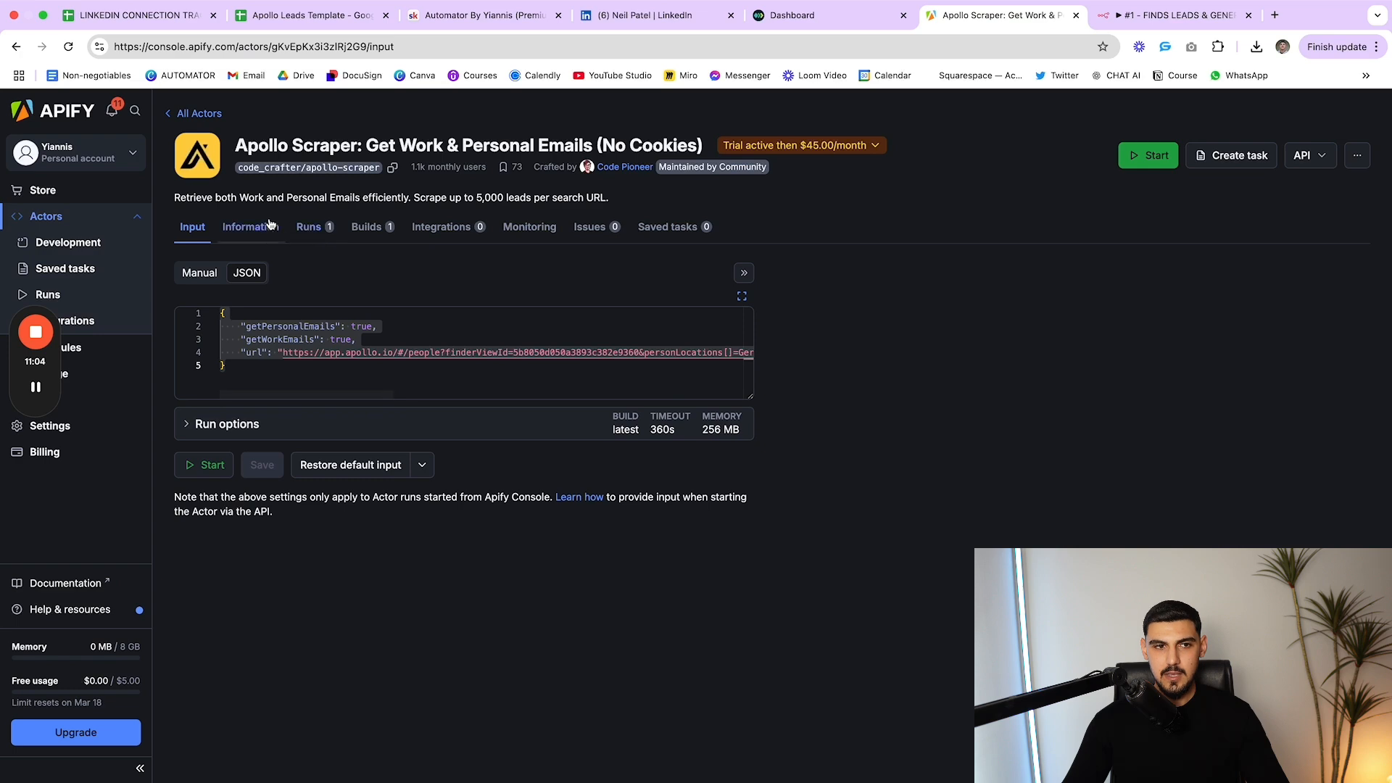
left_click(1170, 15)
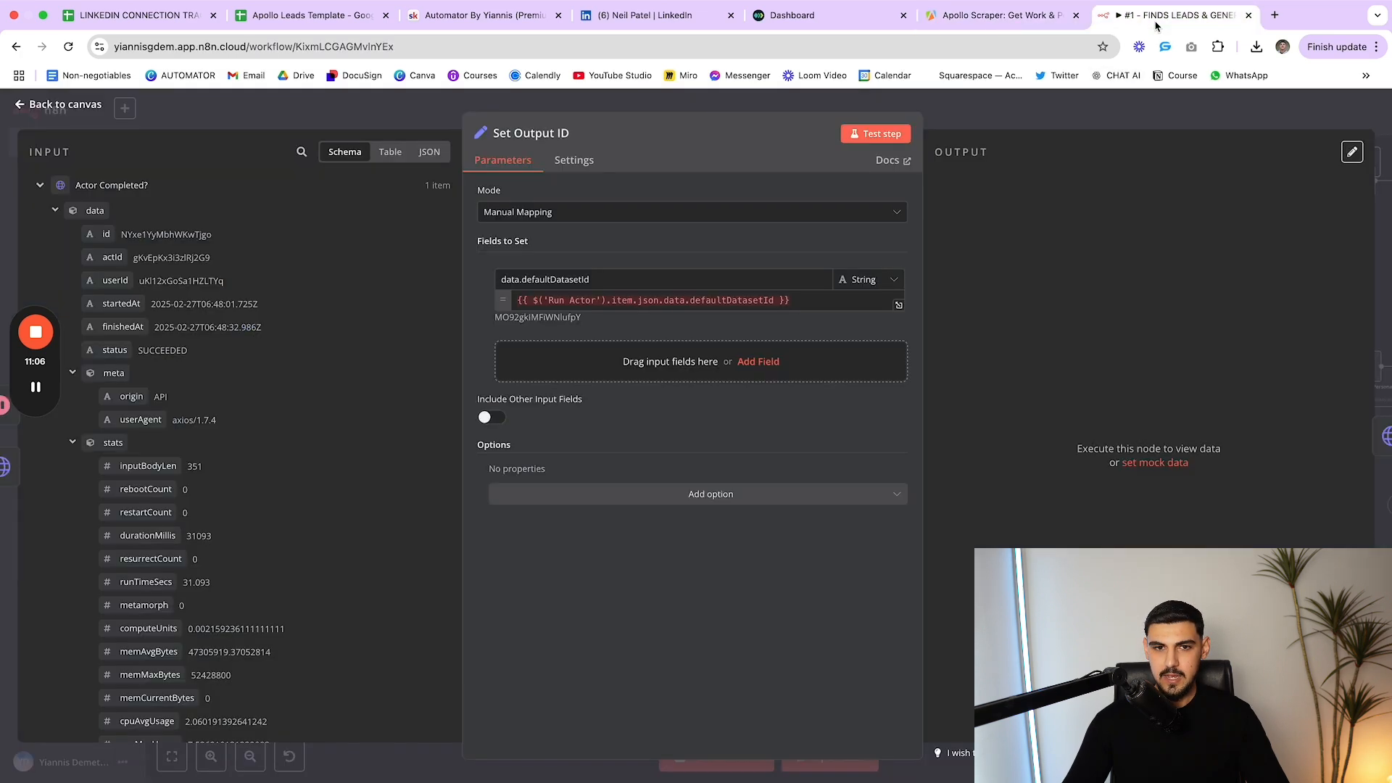
key("Escape")
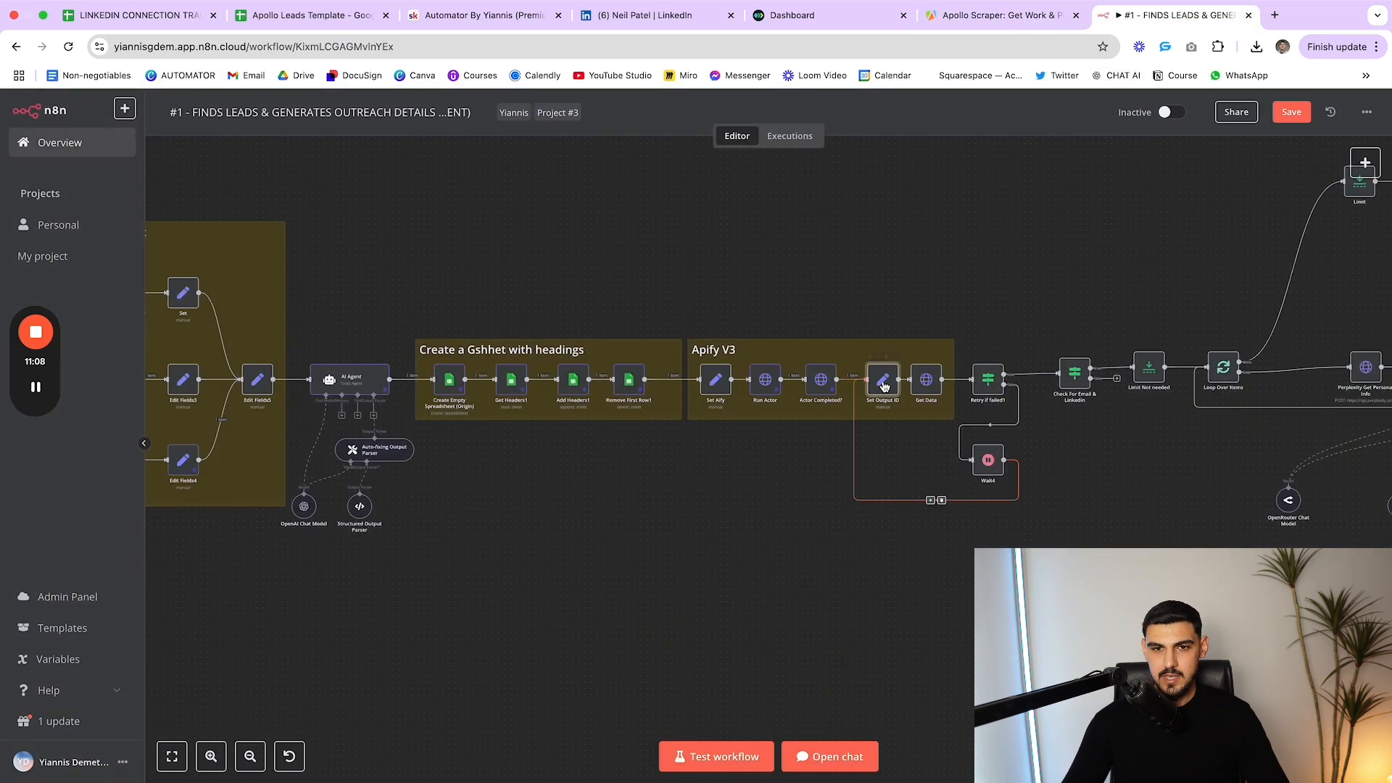
double_click(886, 385)
key("Escape")
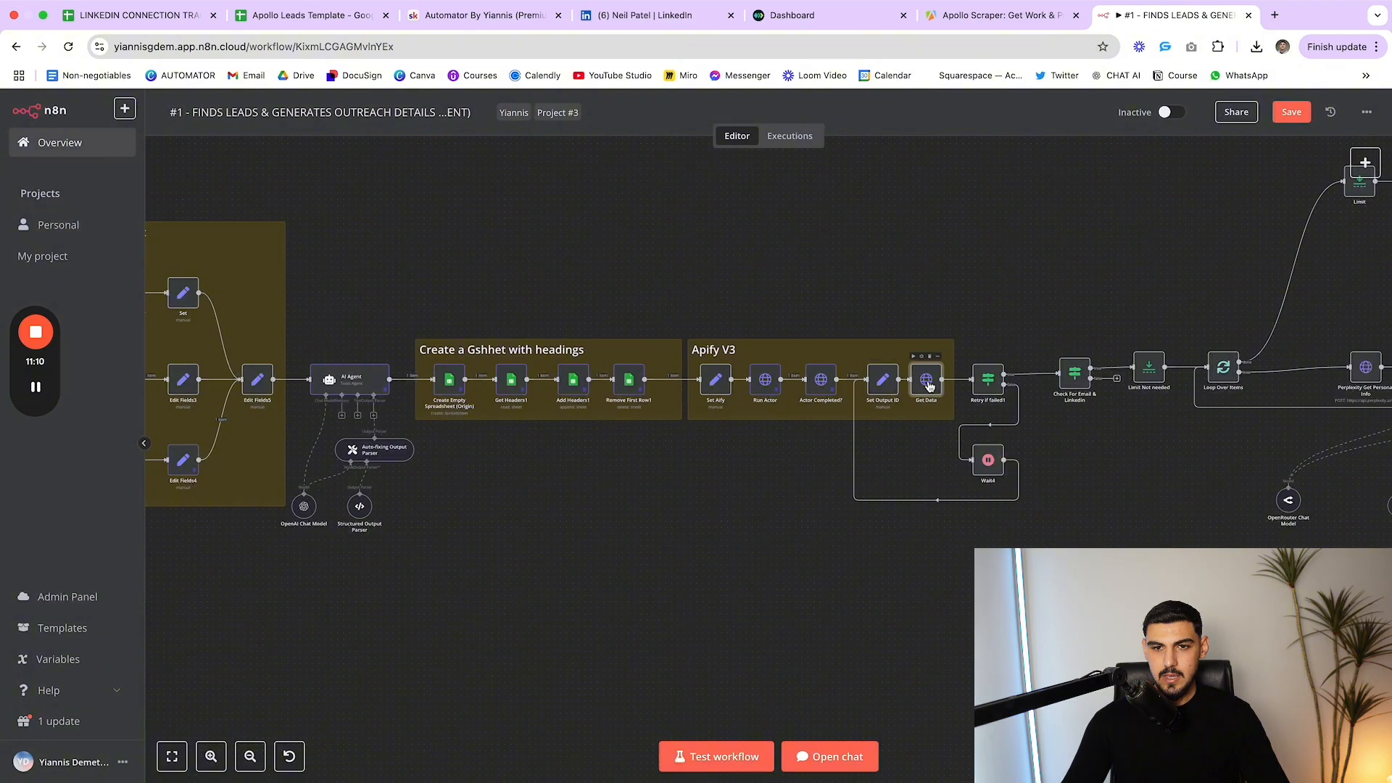
Review the Get Data request node's settings
double_click(925, 382)
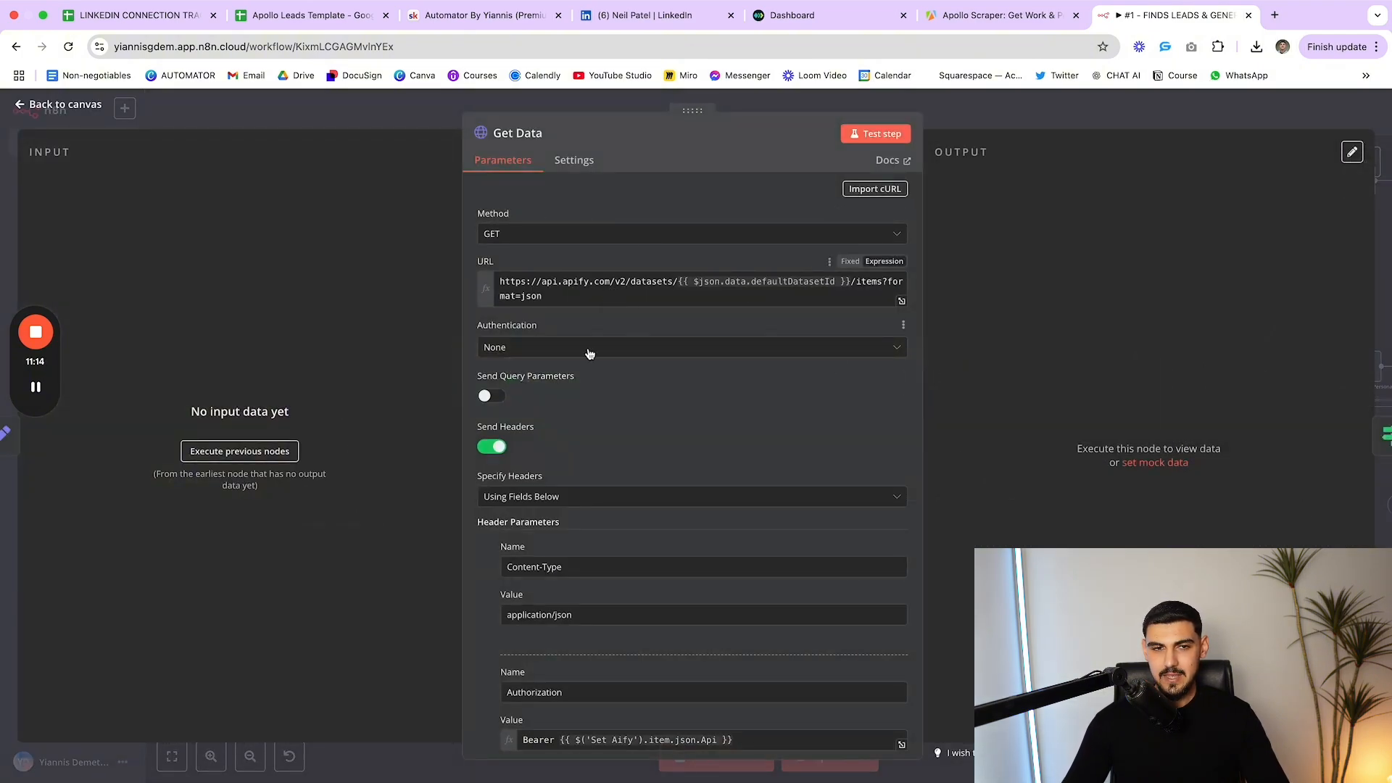
scroll(580, 239, "down", 1)
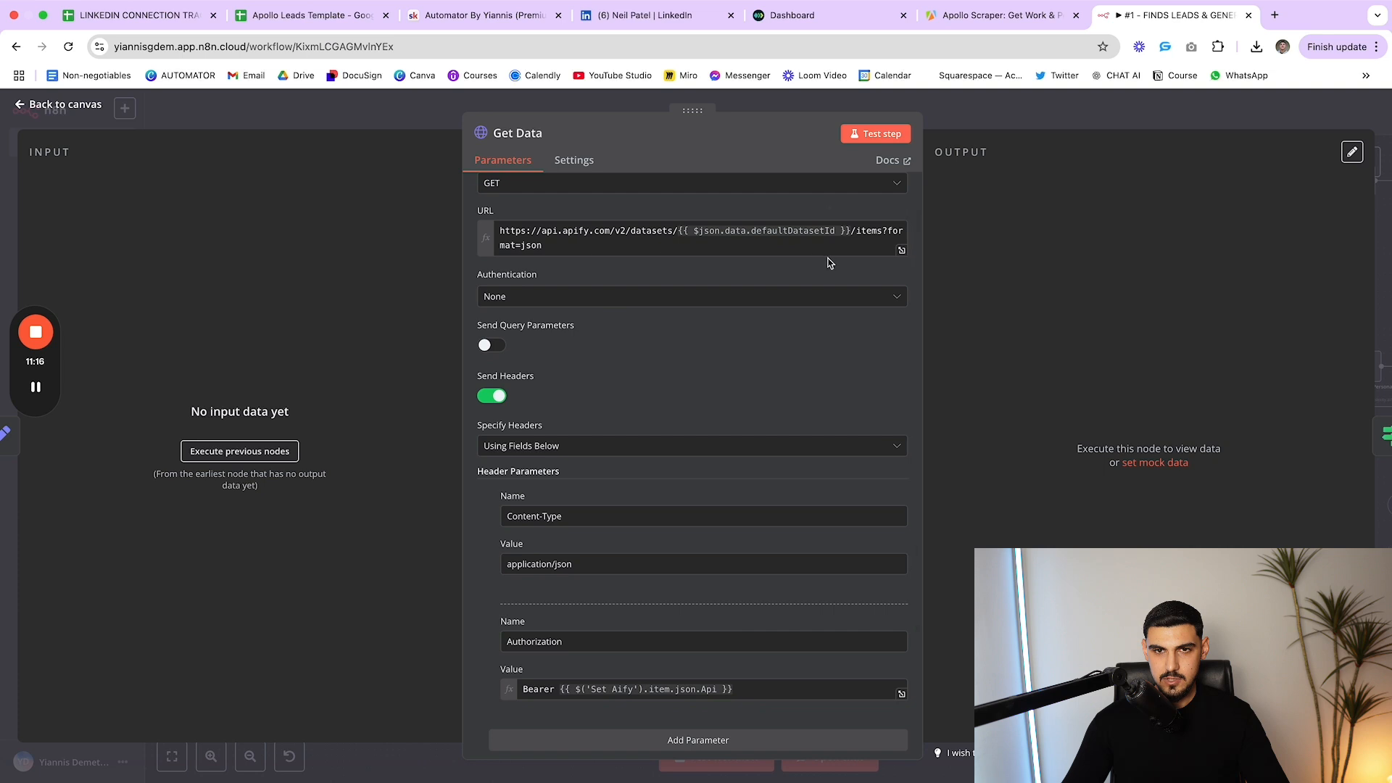
scroll(830, 263, "up", 1)
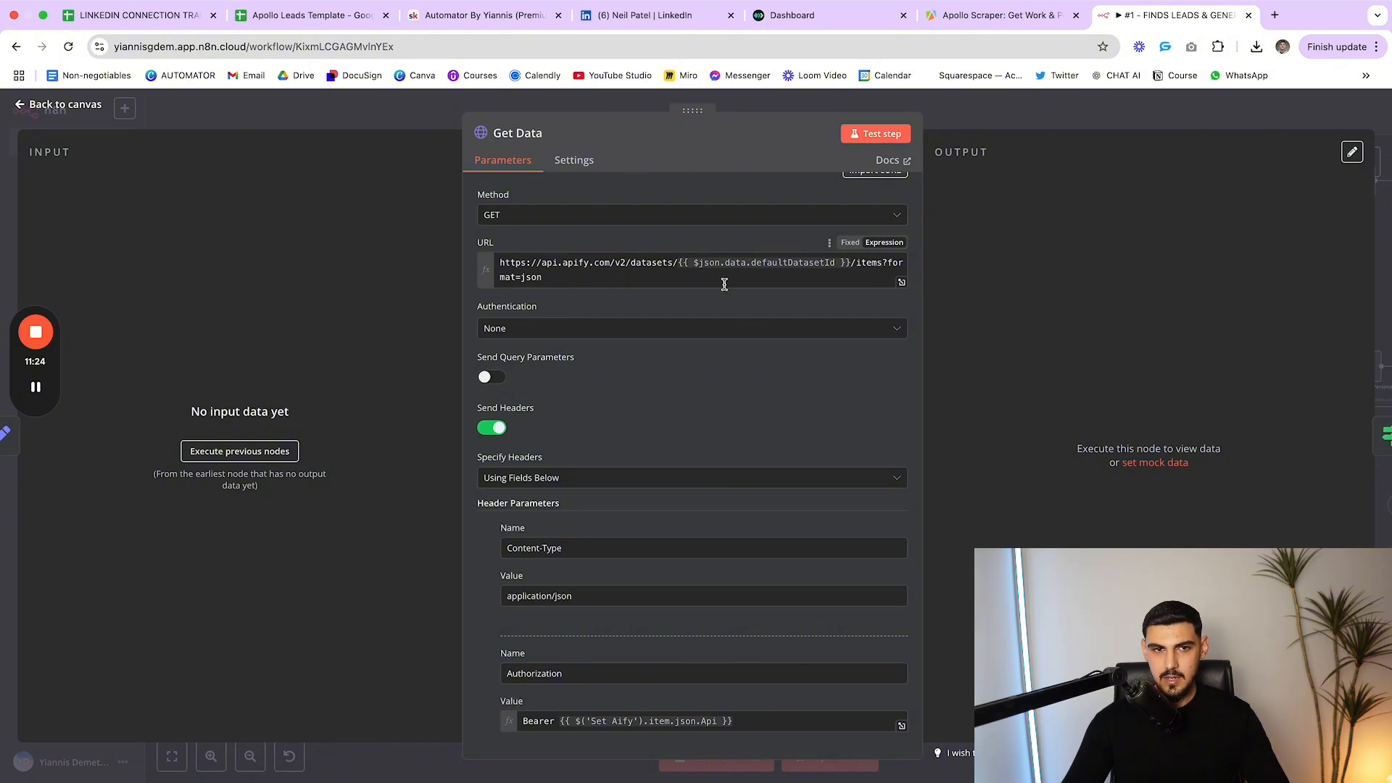
scroll(747, 285, "down", 1)
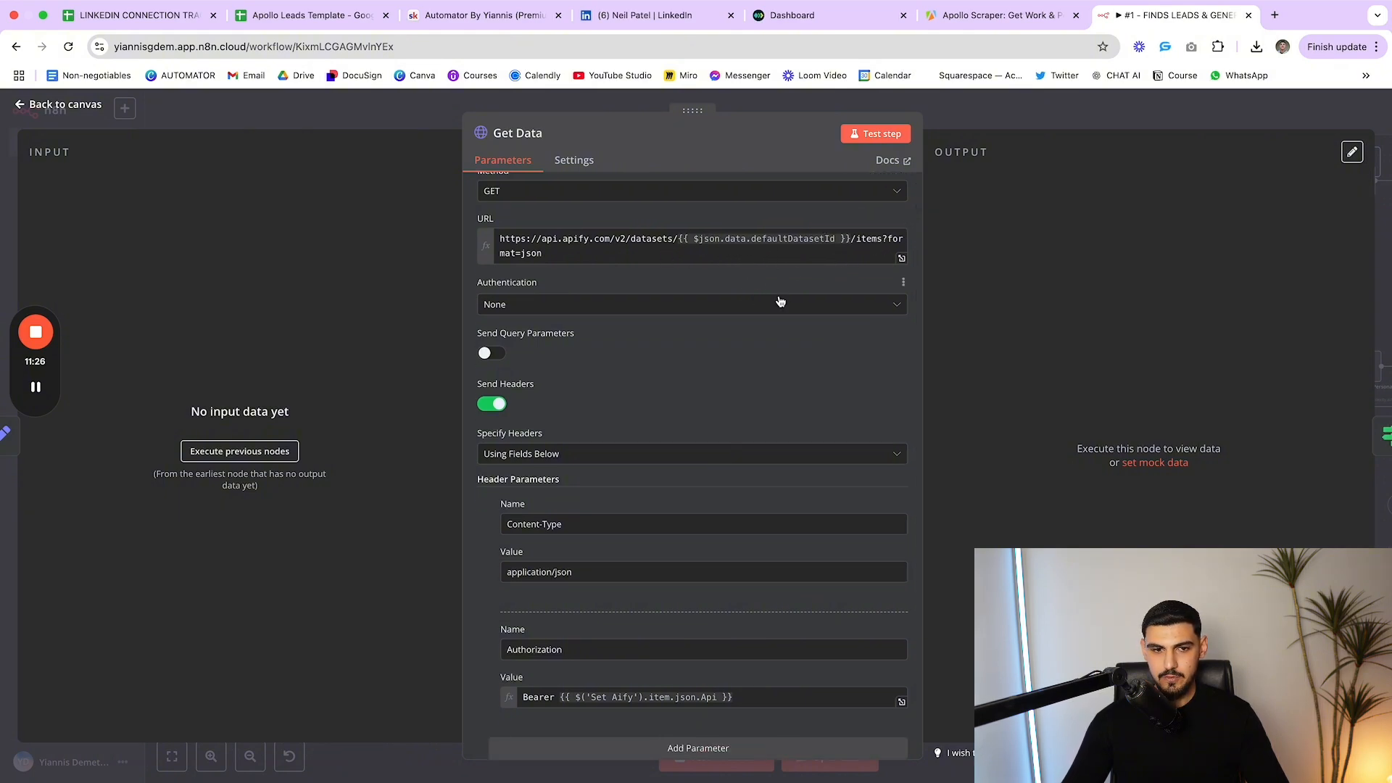
scroll(774, 319, "down", 3)
scroll(771, 331, "down", 2)
scroll(615, 319, "up", 1)
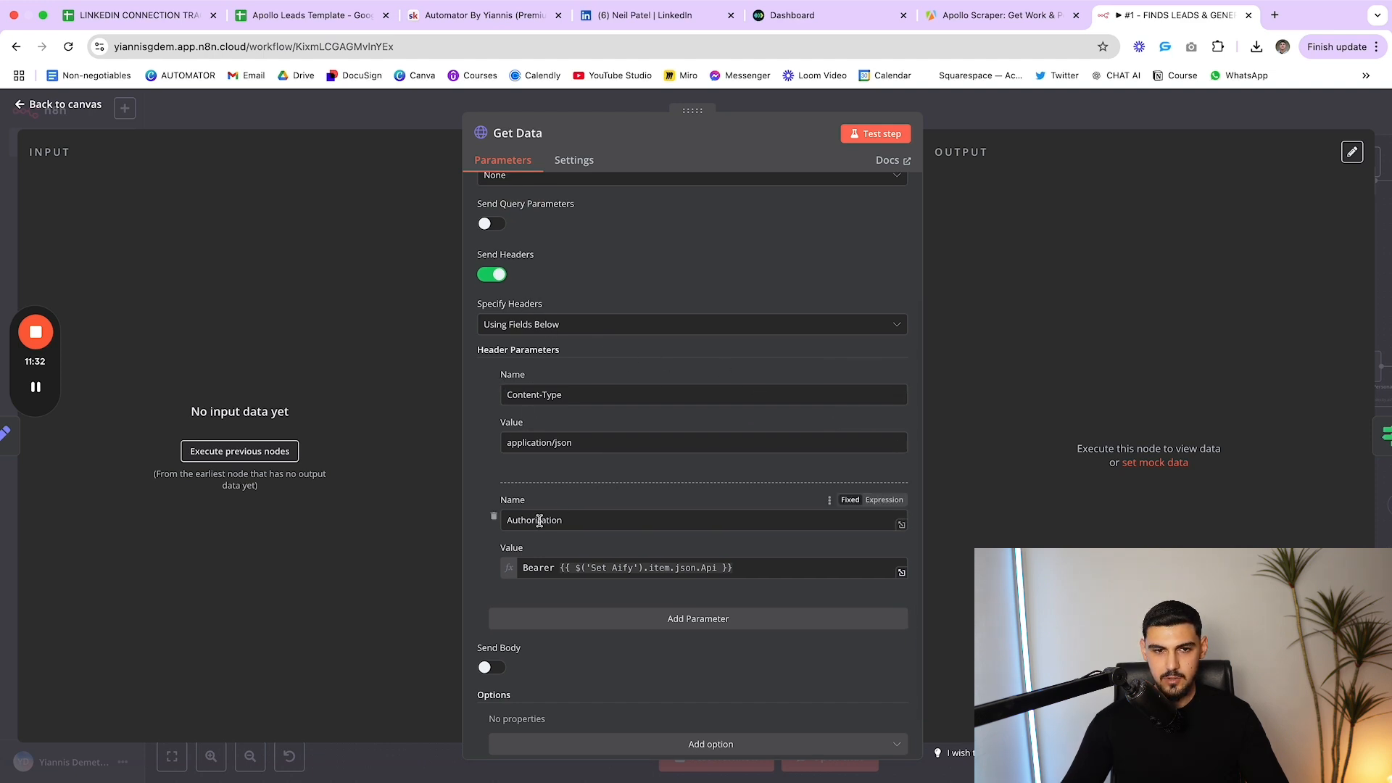
key("Escape")
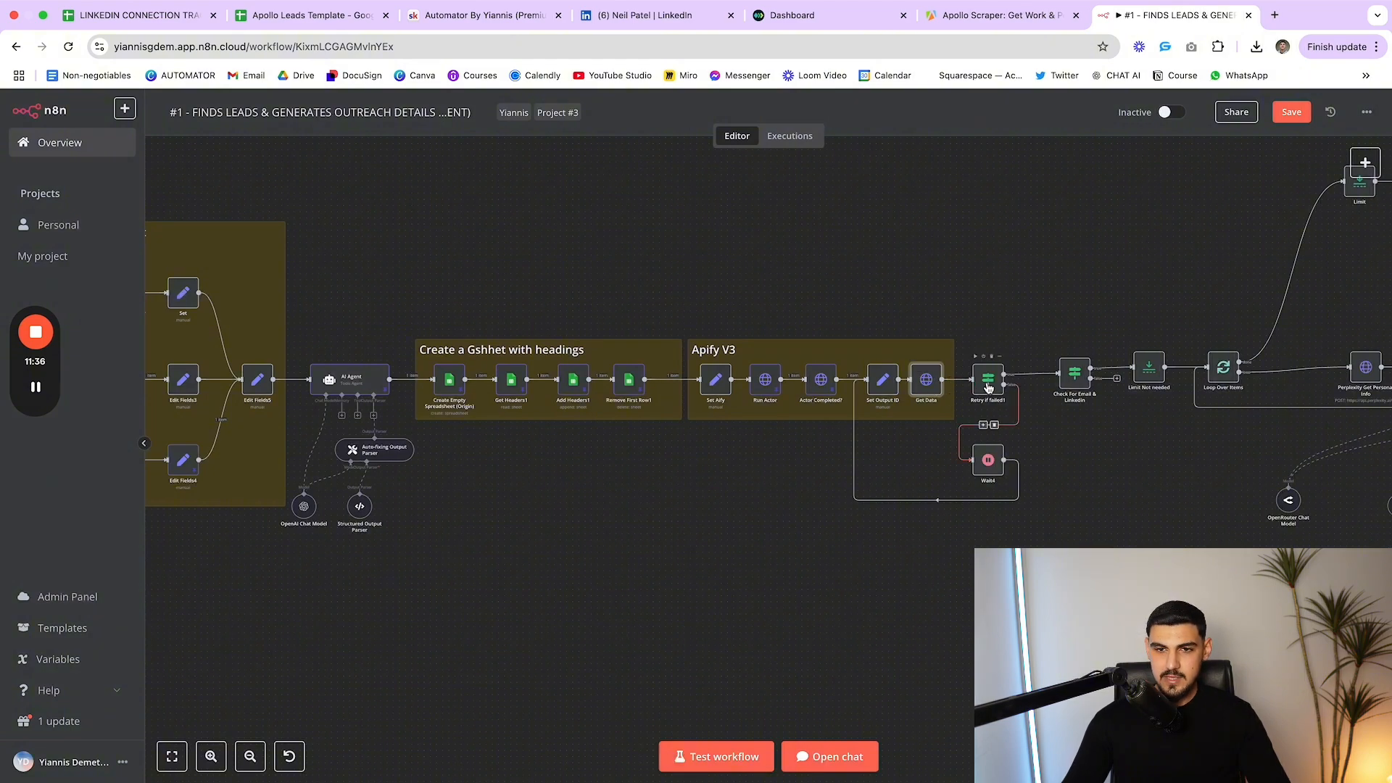
Inspect the Retry if failed1 id-check expression and the Wait4 node
double_click(988, 384)
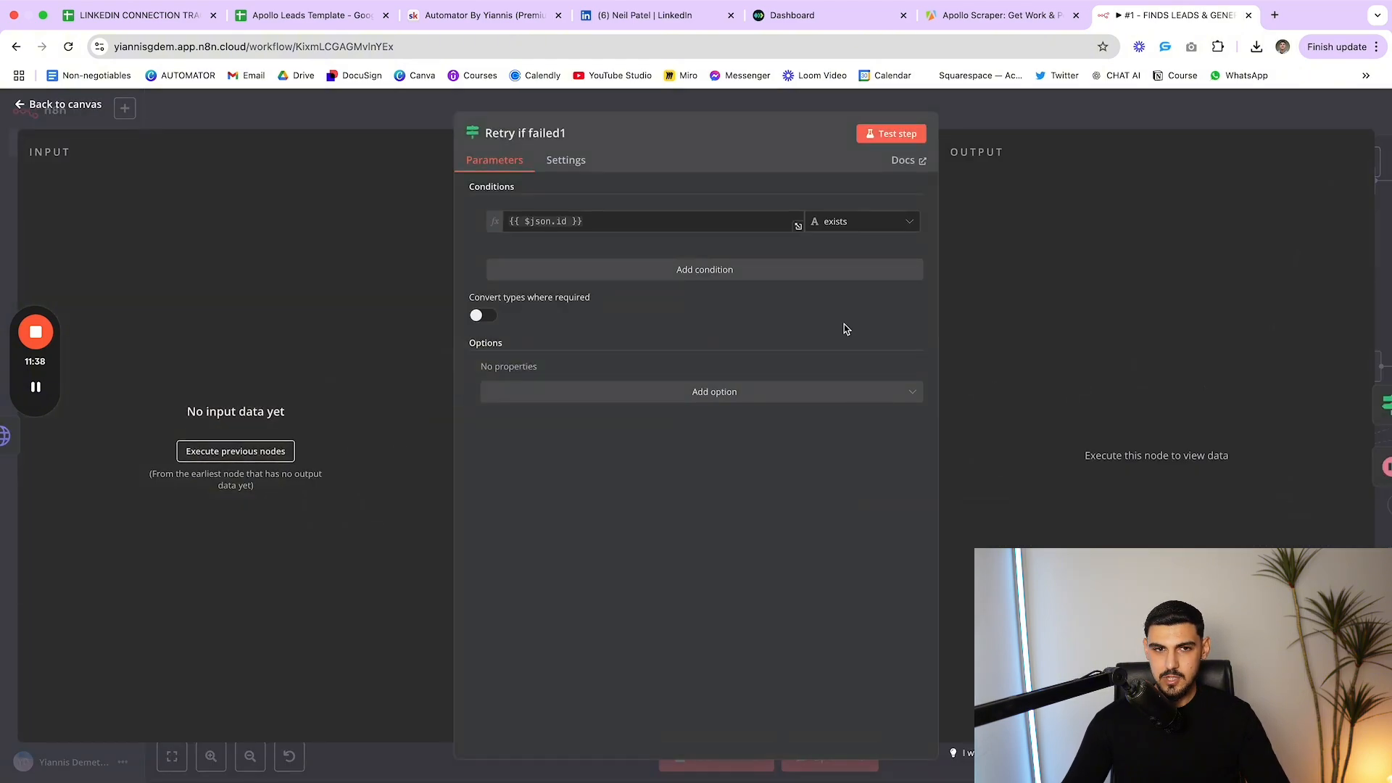
left_click(600, 223)
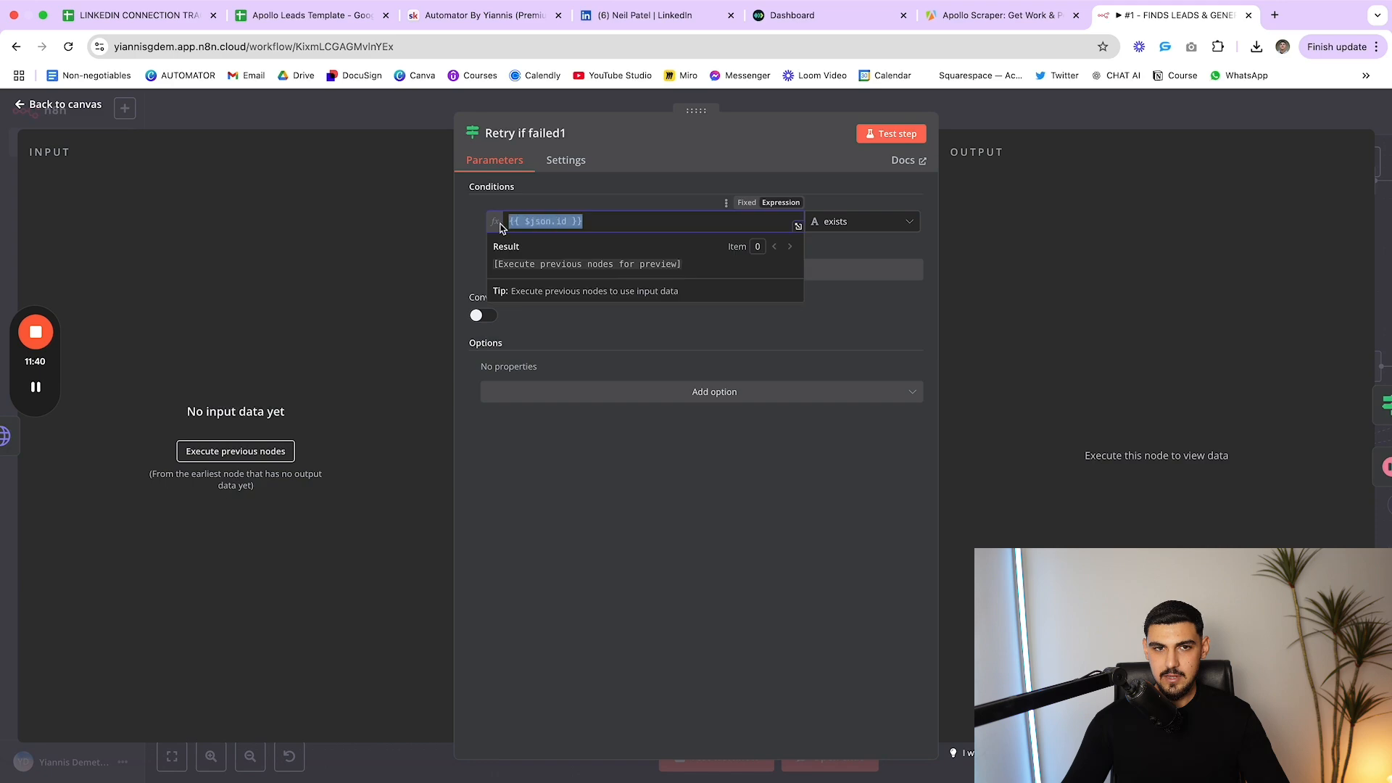
left_click(571, 202)
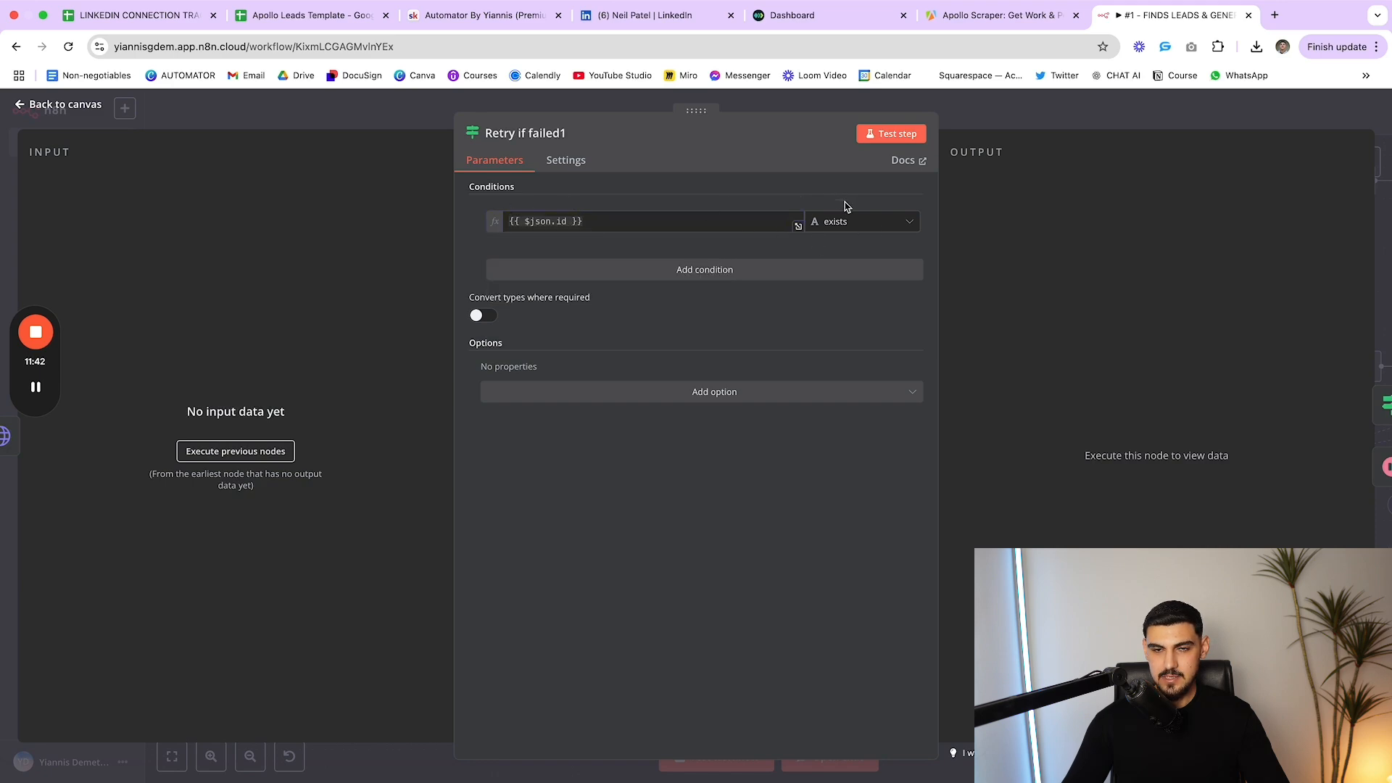
key("Escape")
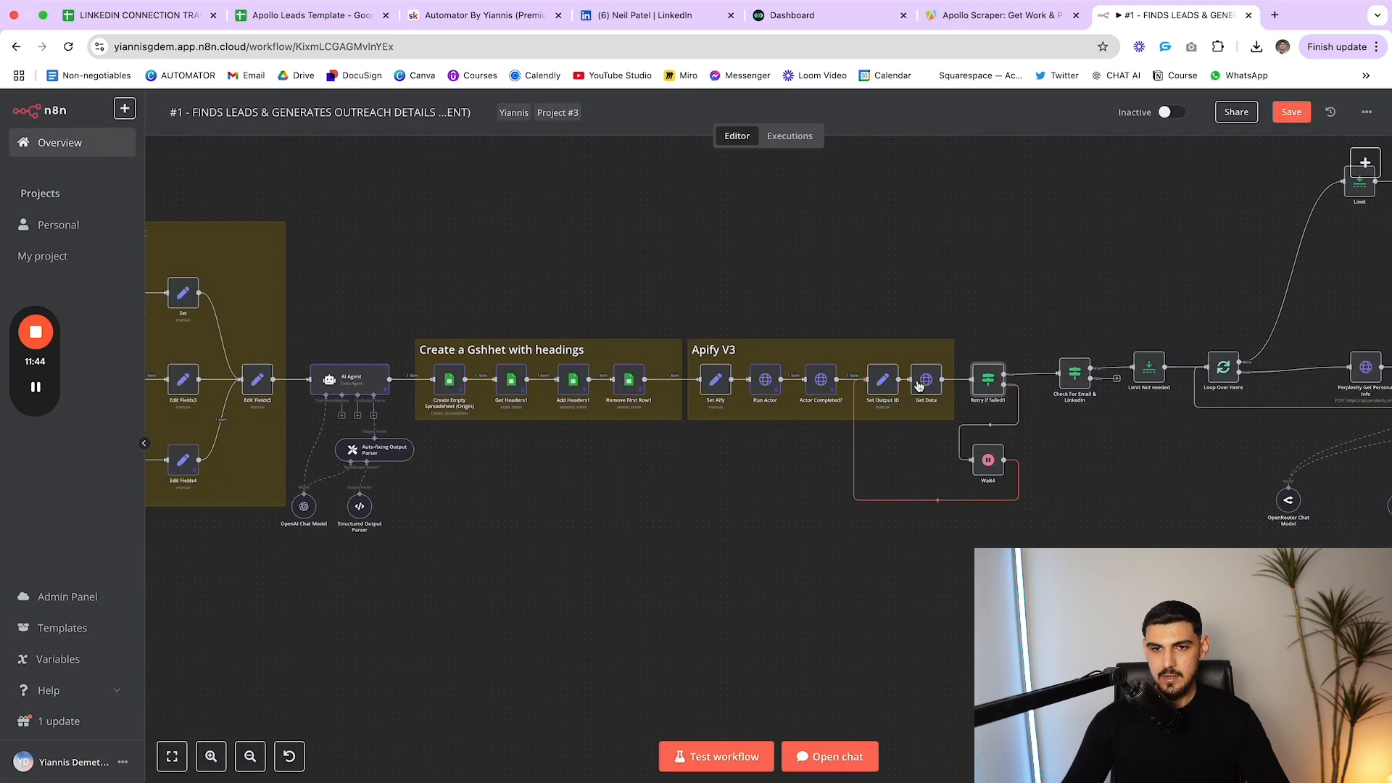
left_click(992, 462)
double_click(993, 465)
key("Escape")
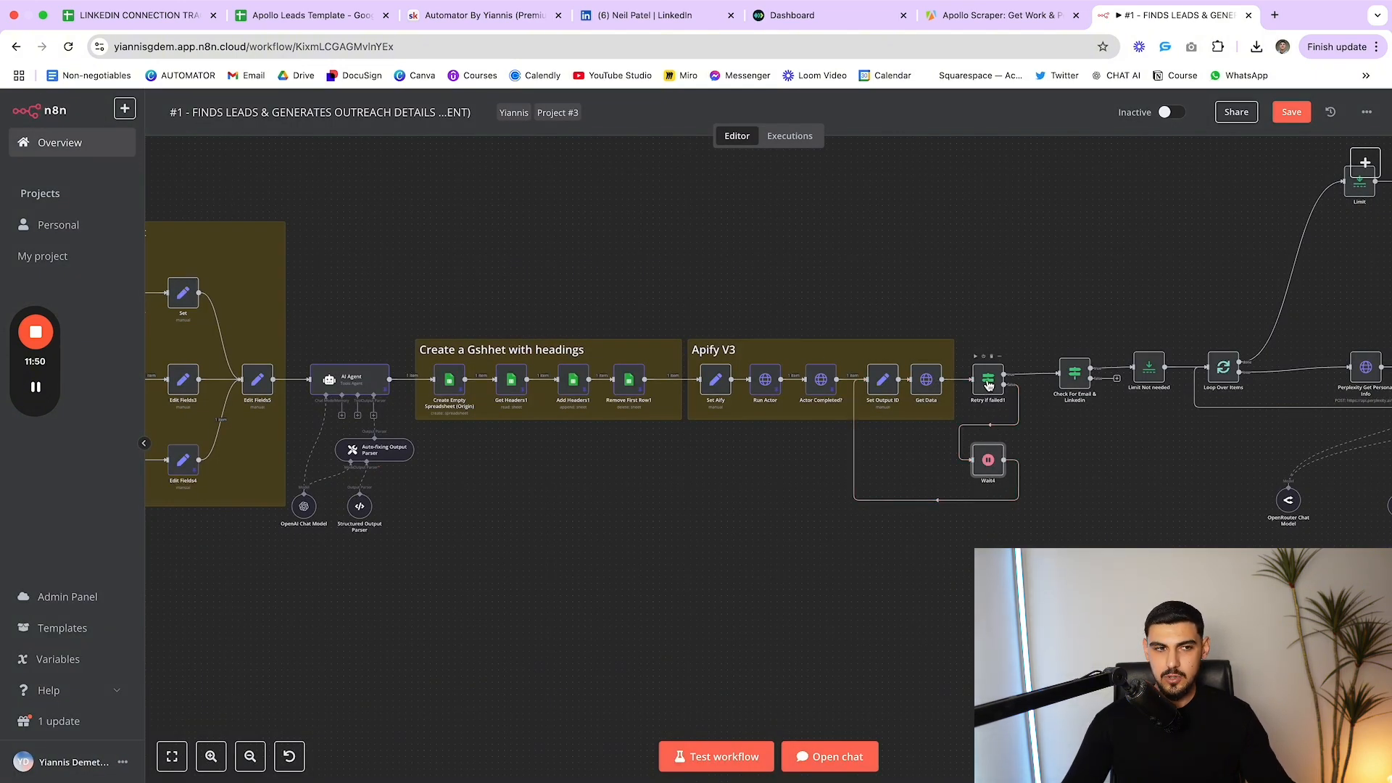
double_click(988, 383)
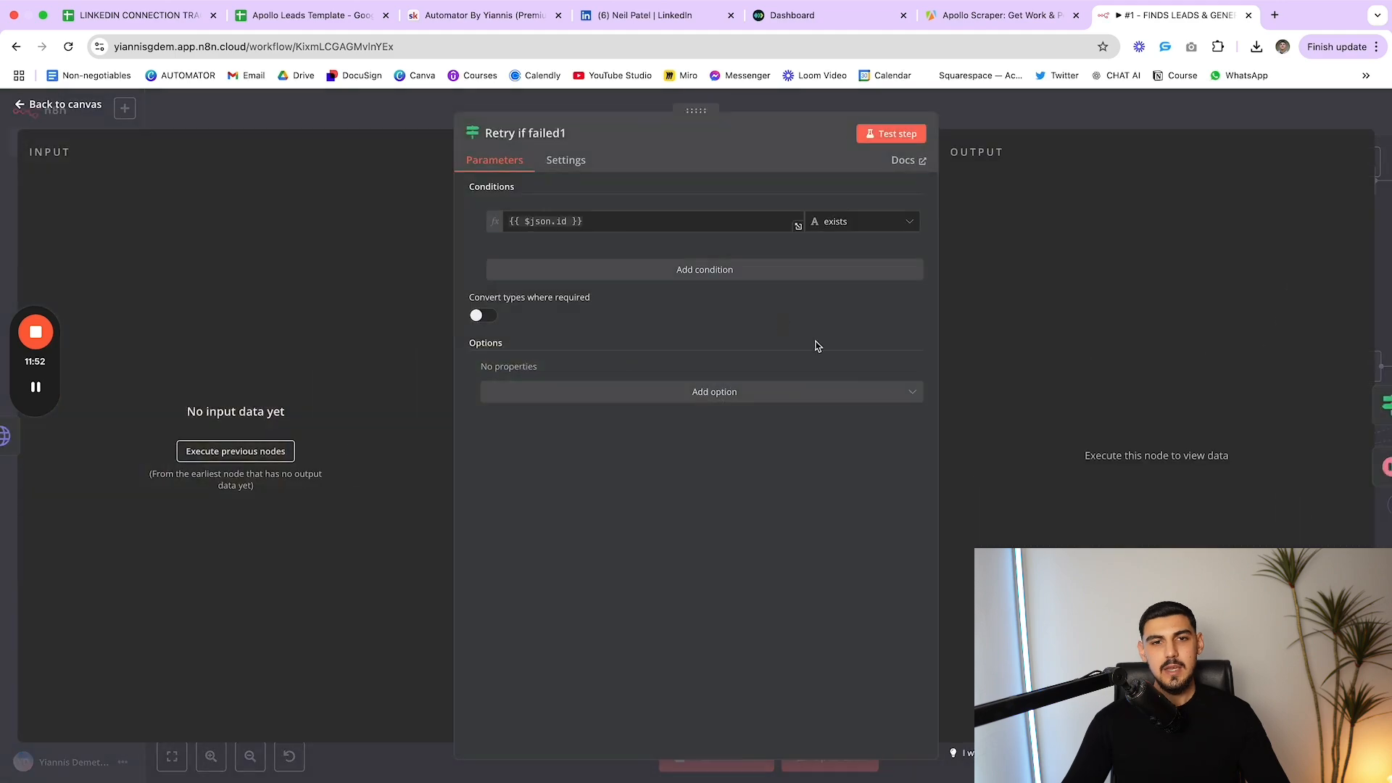
key("Escape")
scroll(1140, 466, "right", 5)
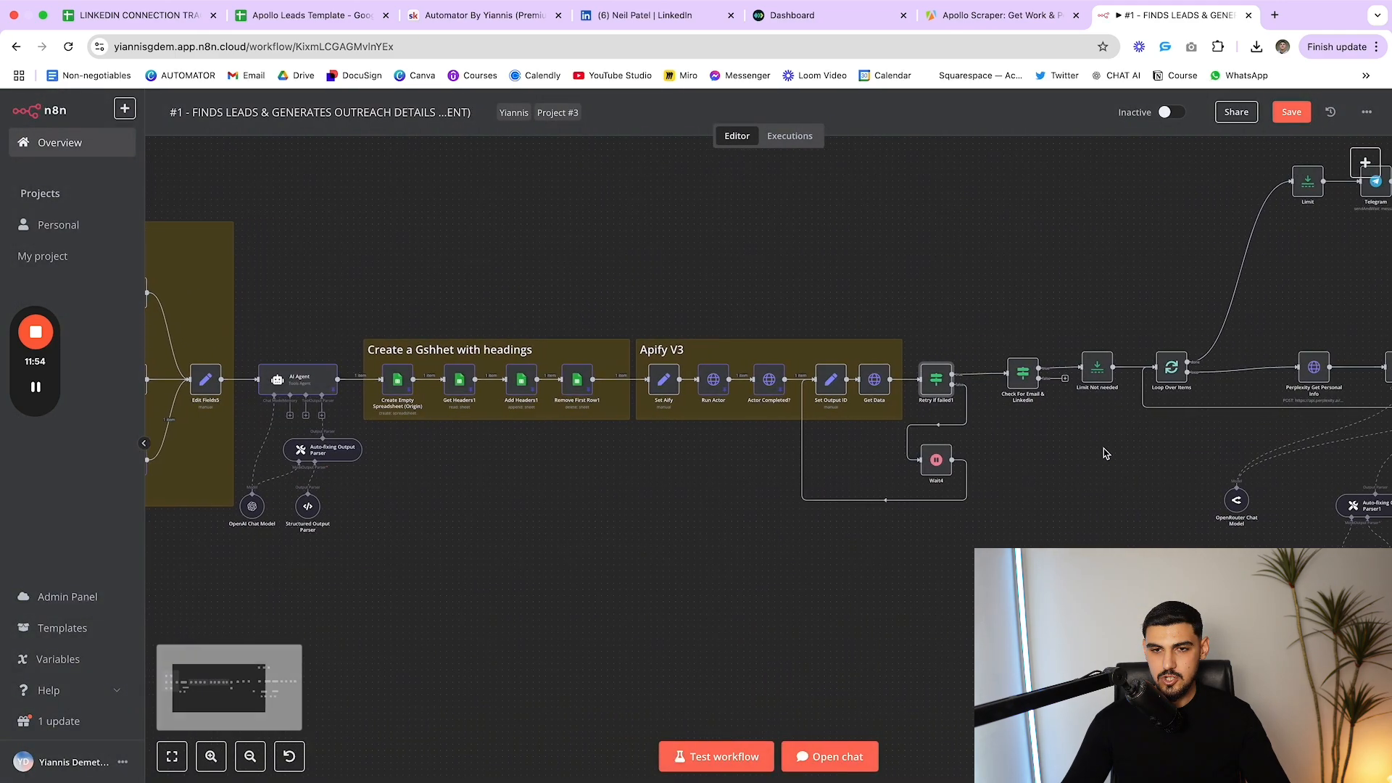
scroll(989, 409, "right", 10)
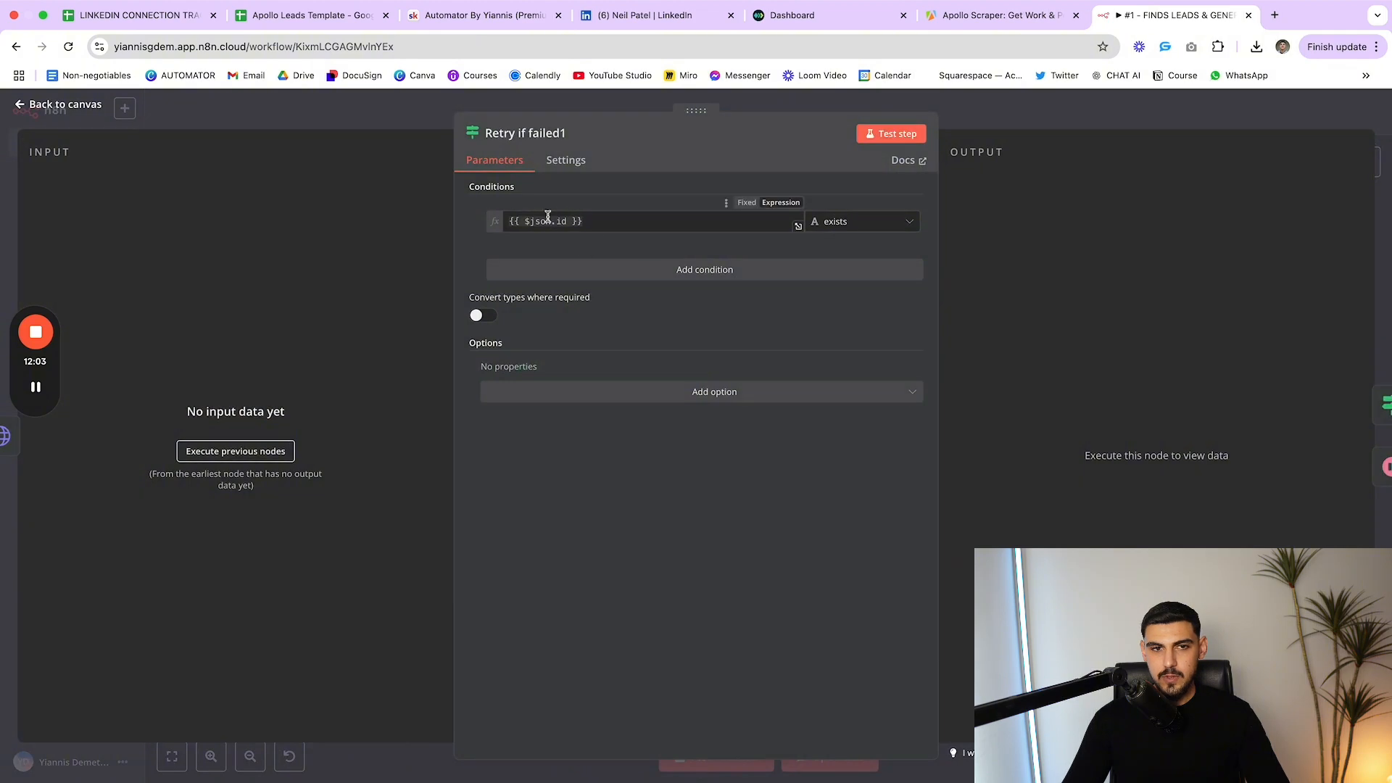
key("Escape")
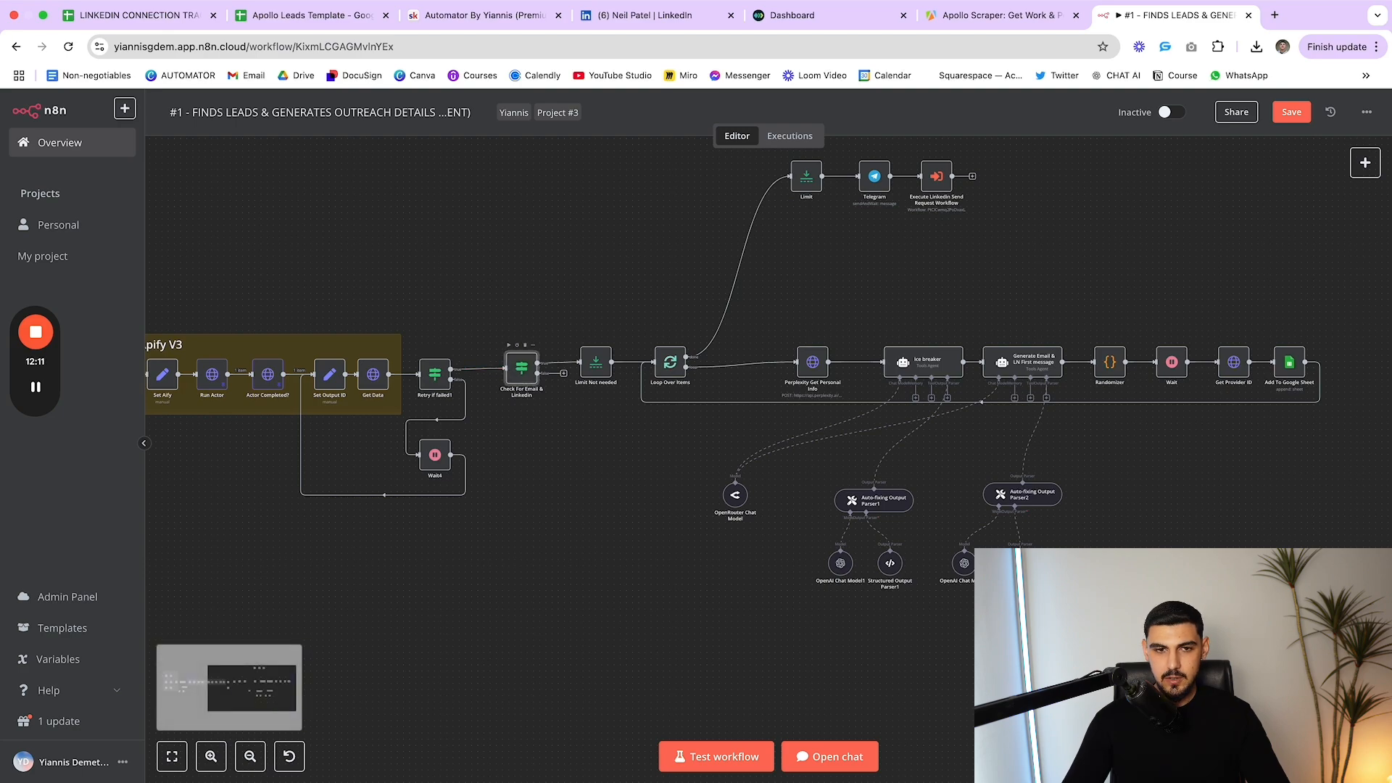
Review the Check For Email & Linkedin filter: existing verified email and non-empty linkedin_url
double_click(521, 372)
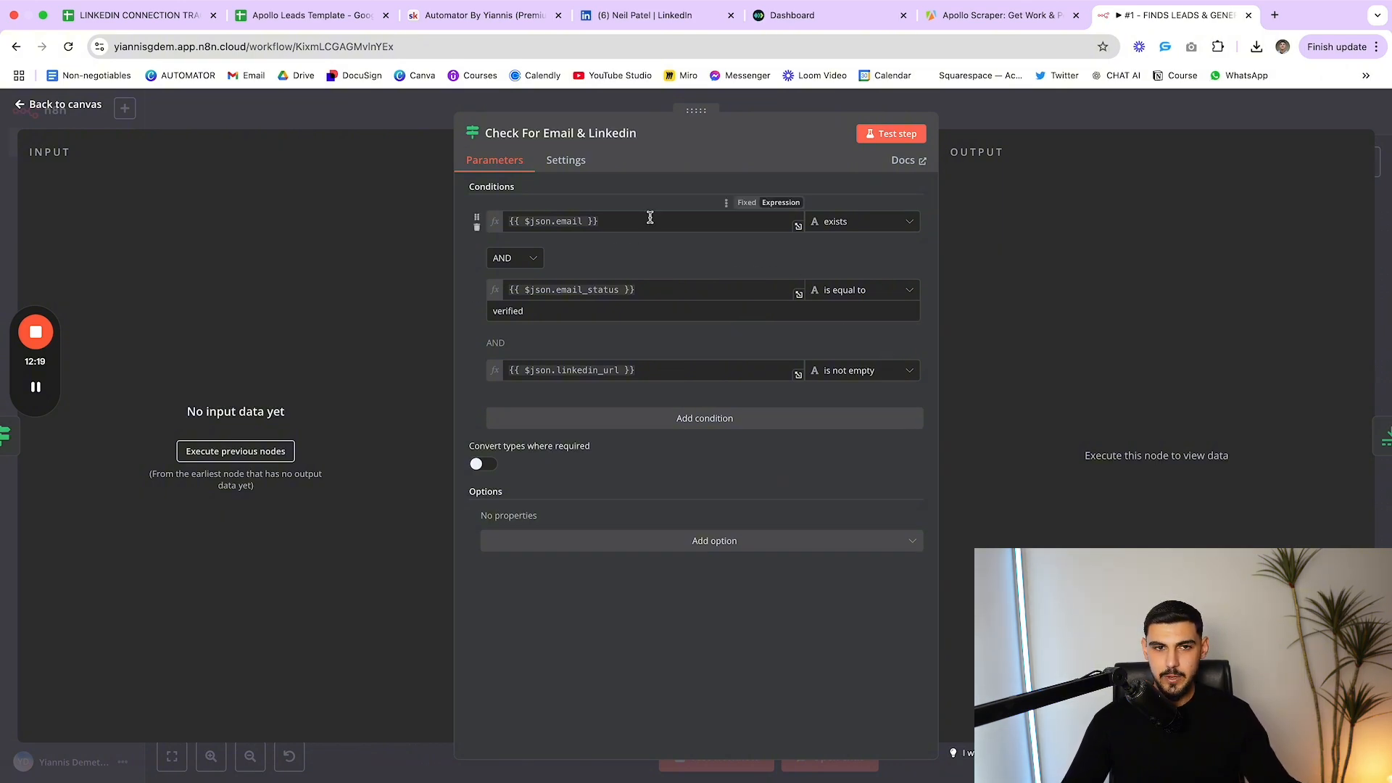
key("Escape")
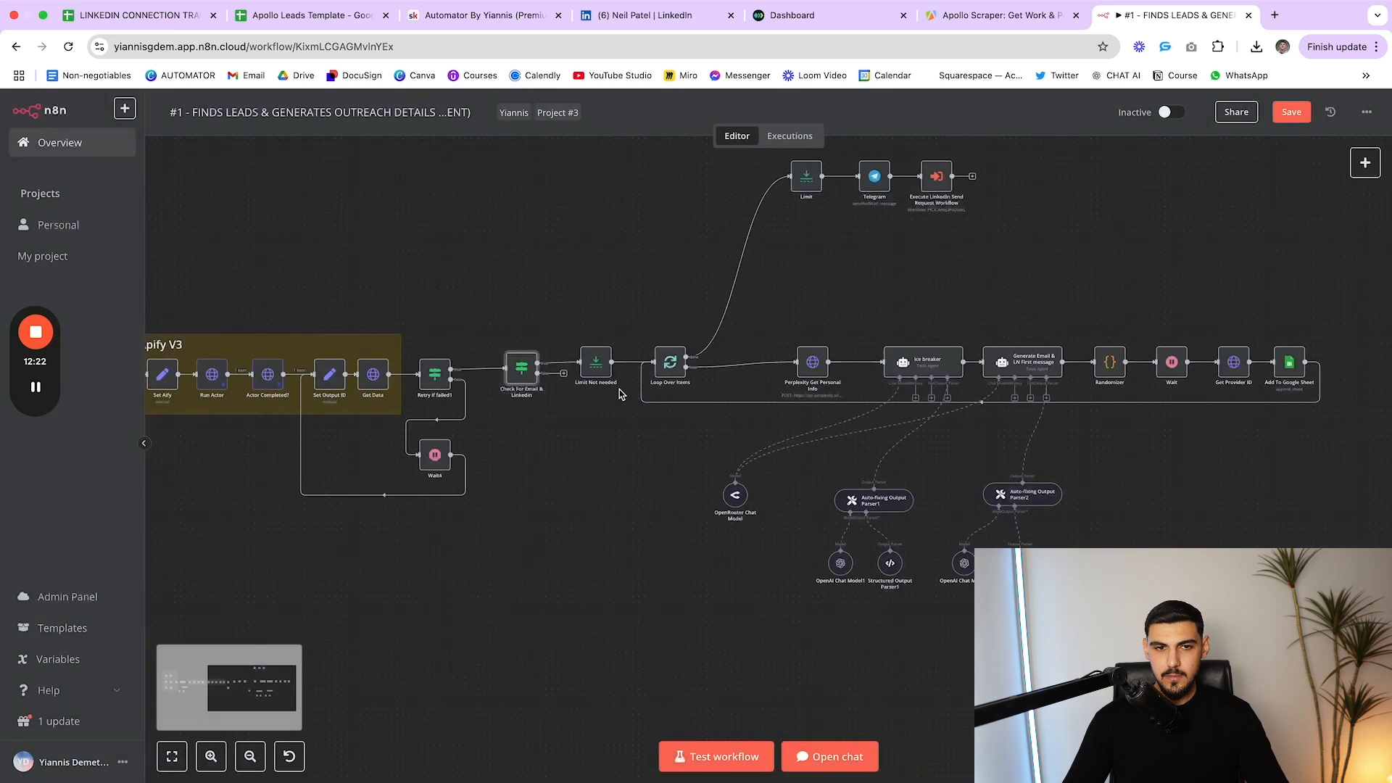
double_click(527, 376)
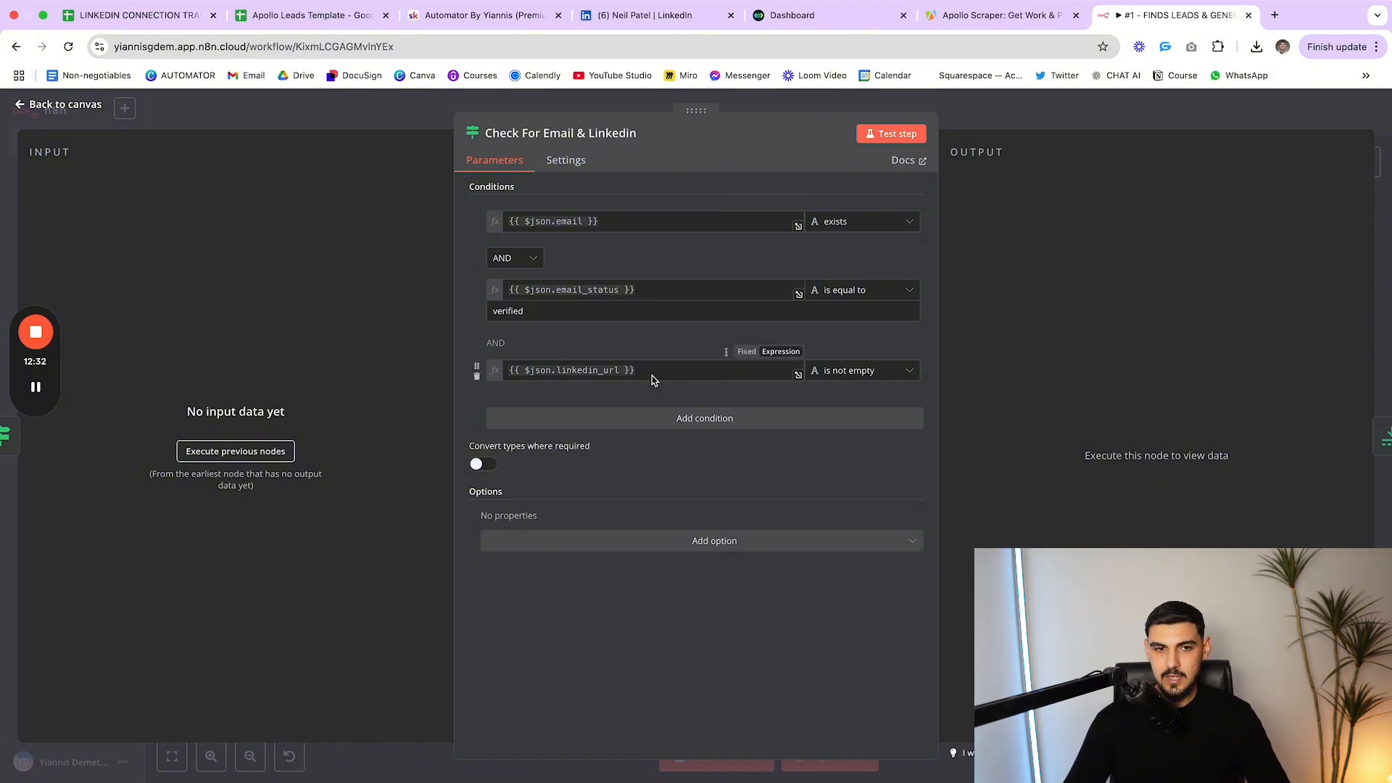
key("Escape")
Raise the Limit Not needed and Loop Over Items nodes and realign the email/LinkedIn check
left_click_drag(600, 374, 600, 335)
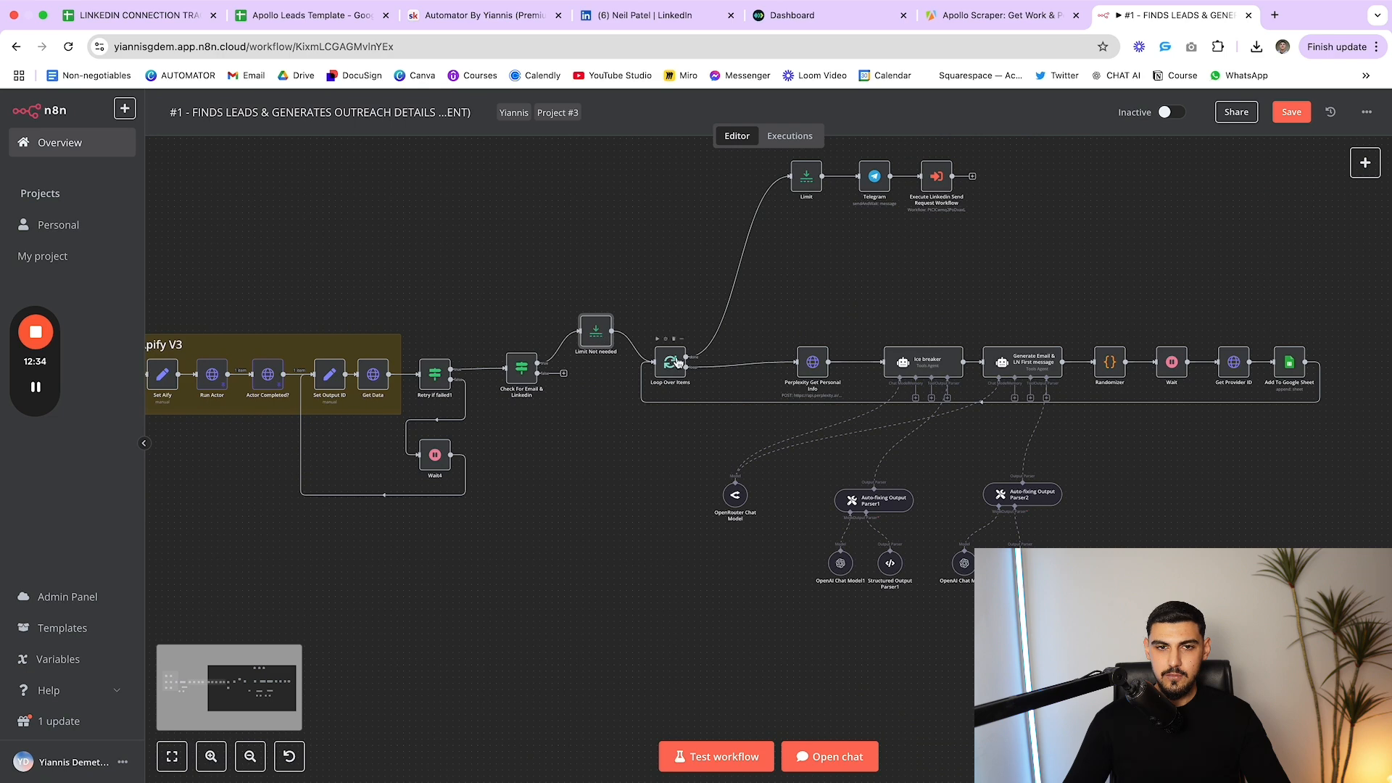
left_click_drag(677, 362, 678, 331)
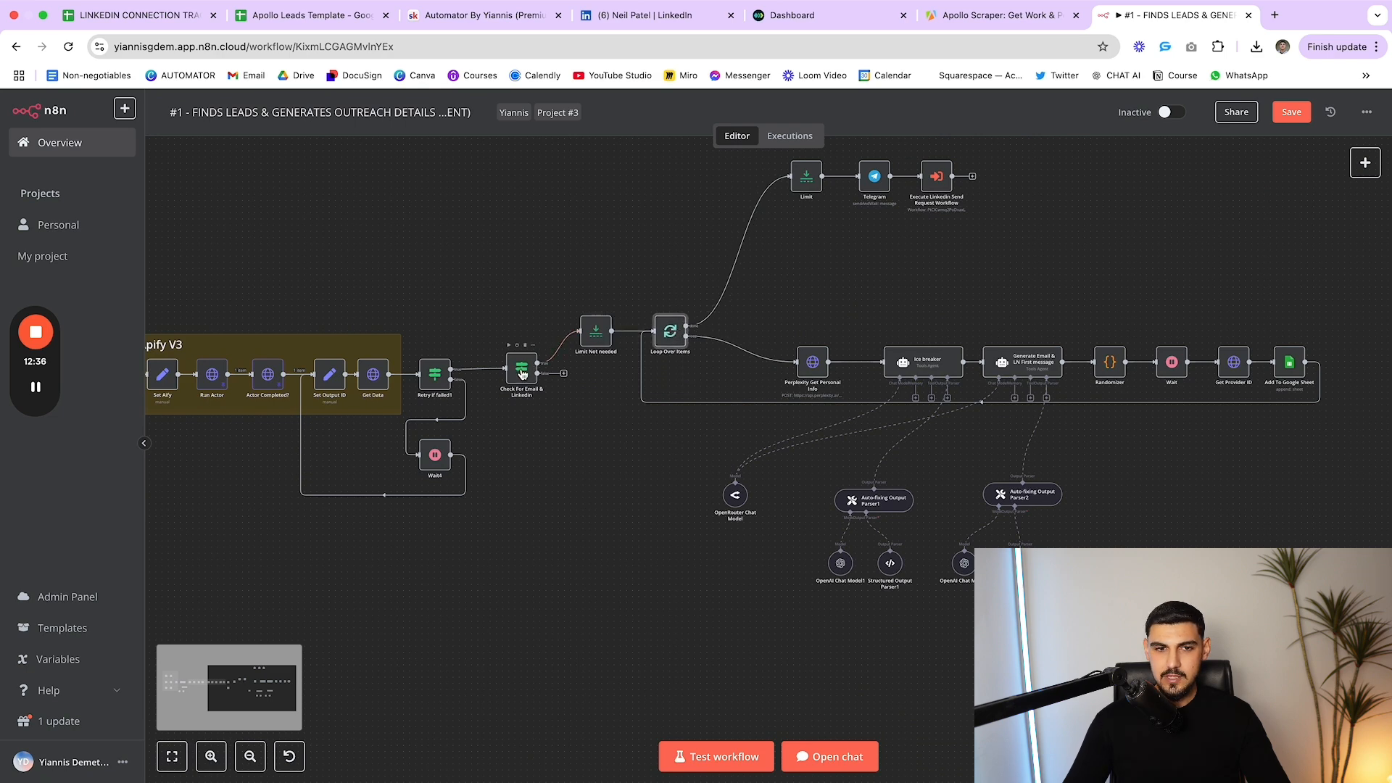
left_click_drag(522, 373, 514, 363)
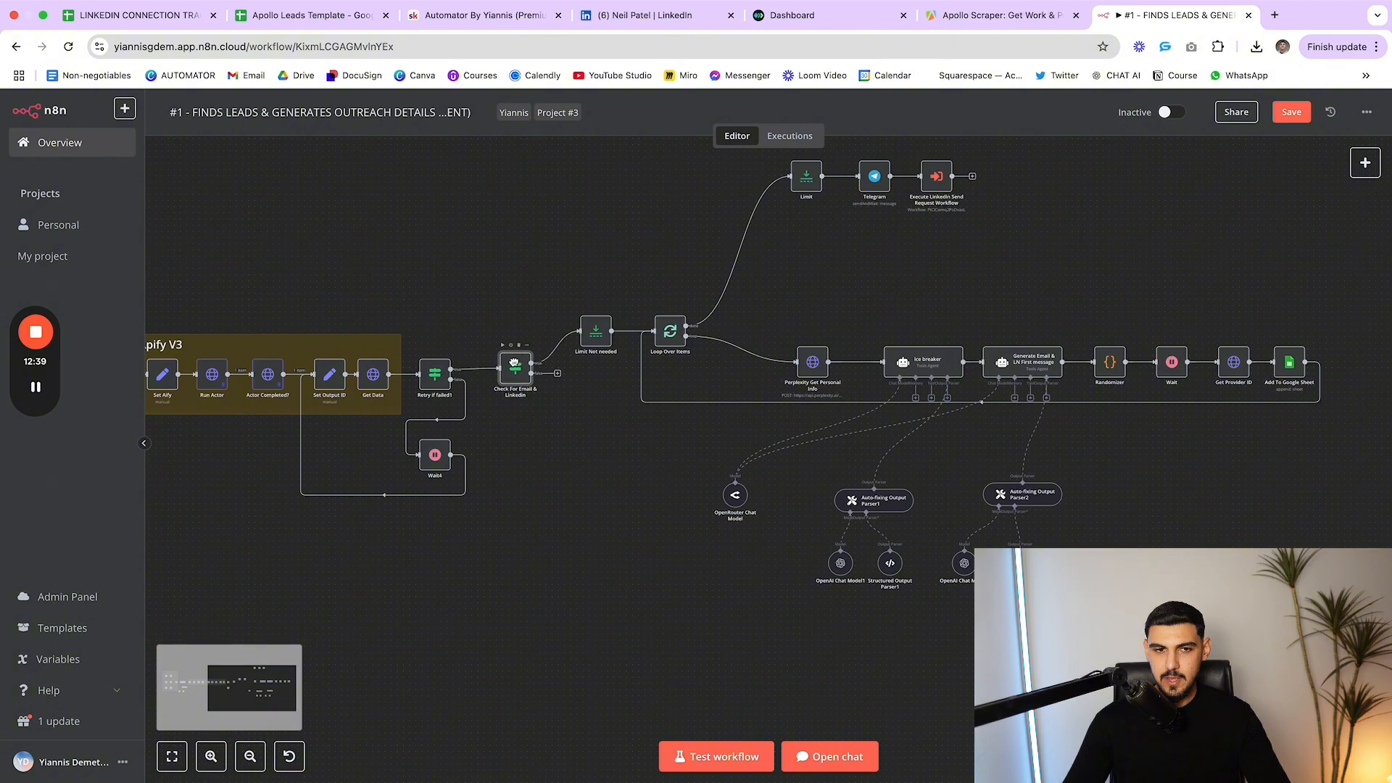
double_click(519, 374)
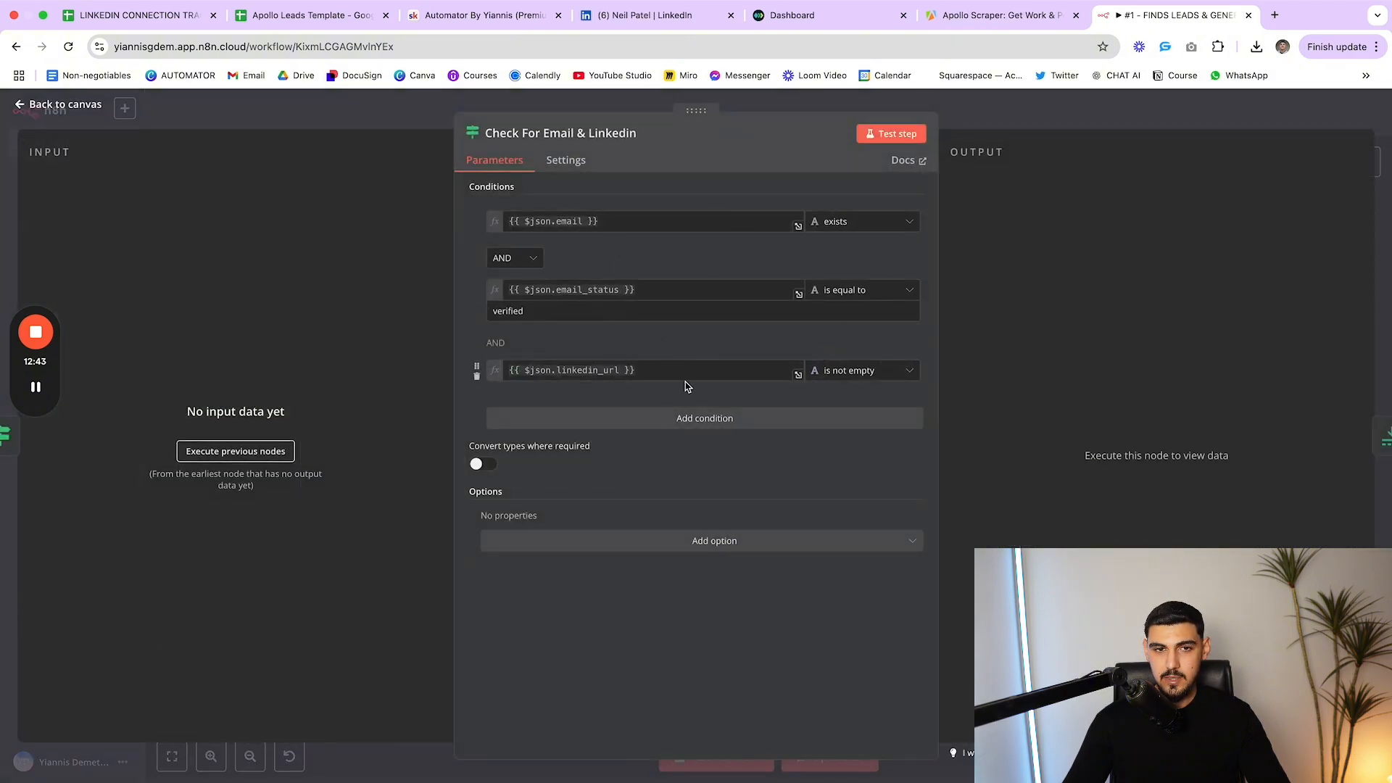
key("Escape")
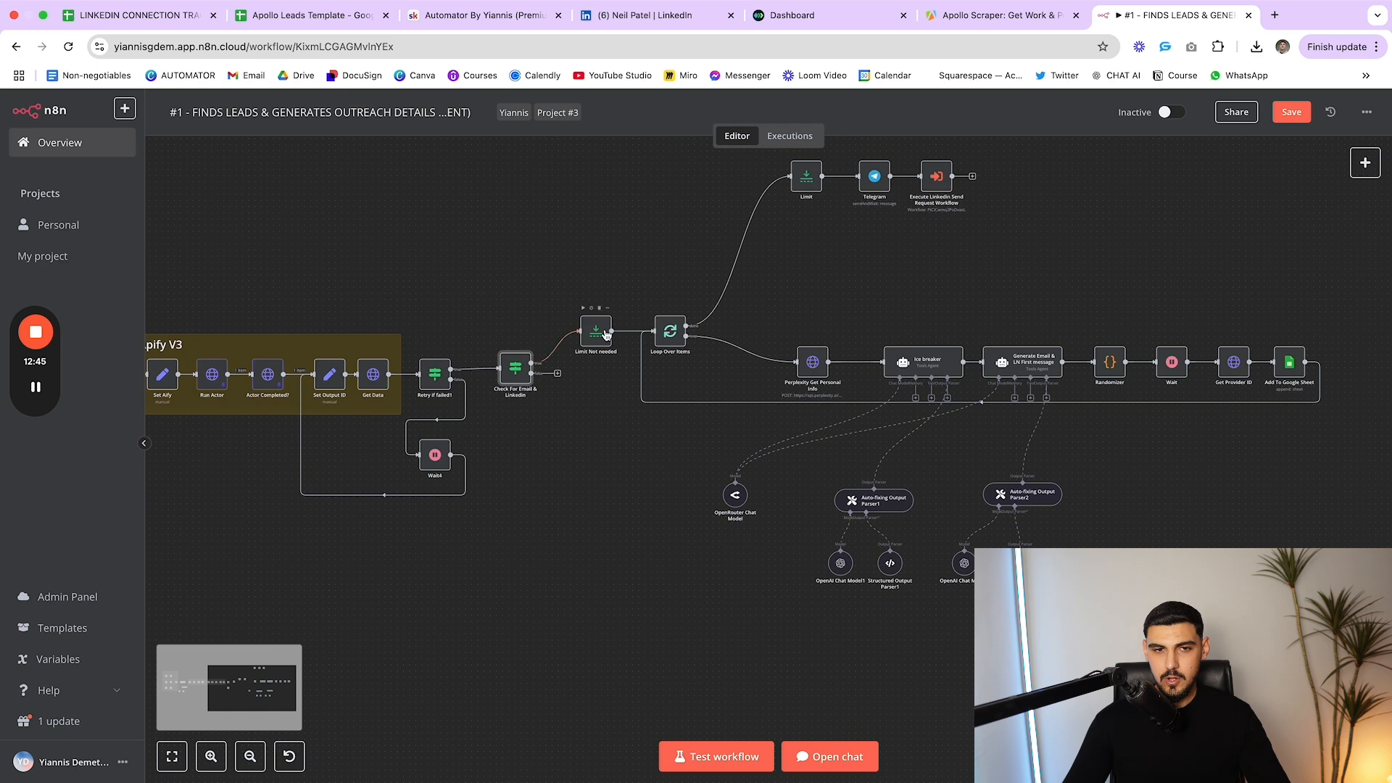
scroll(603, 337, "down", 1)
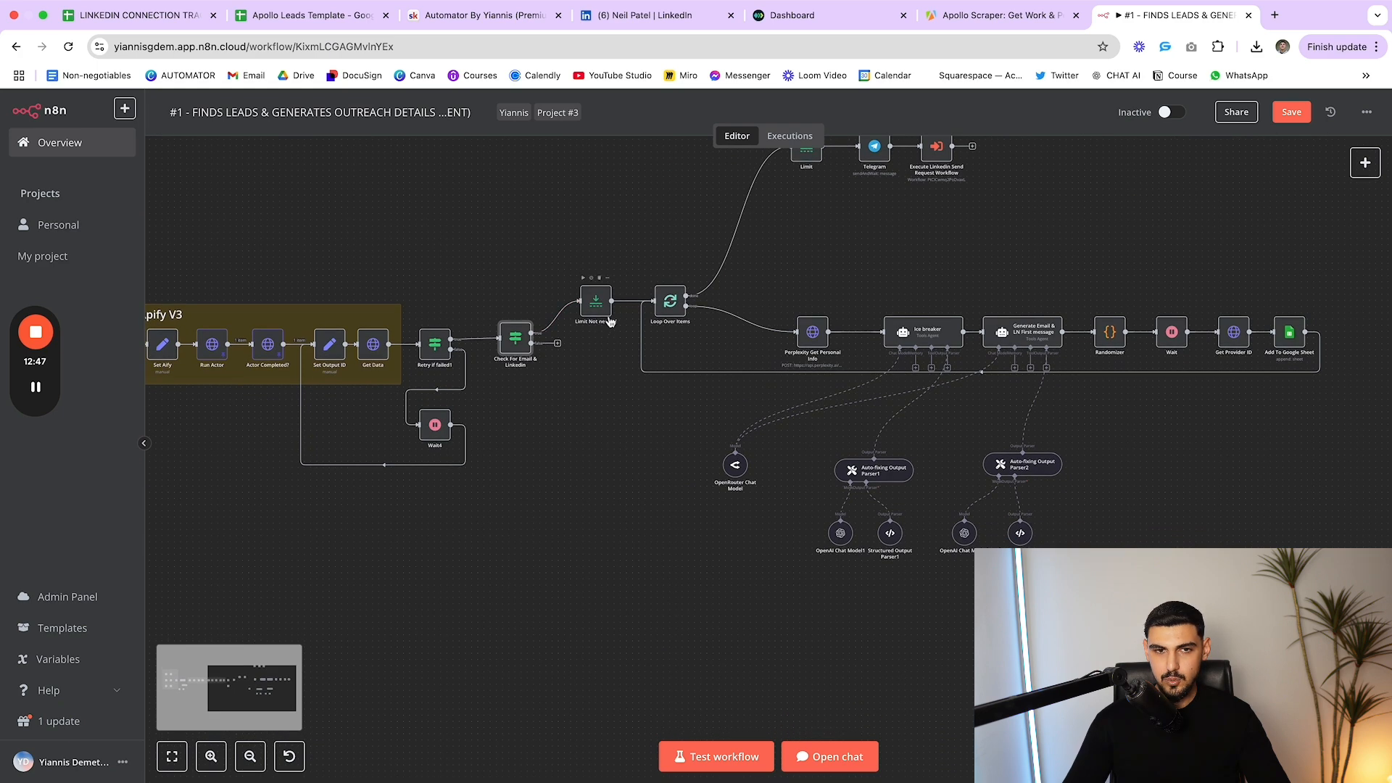
scroll(613, 321, "up", 1)
Inspect the Limit Not needed node and nudge it into position
left_click(606, 337)
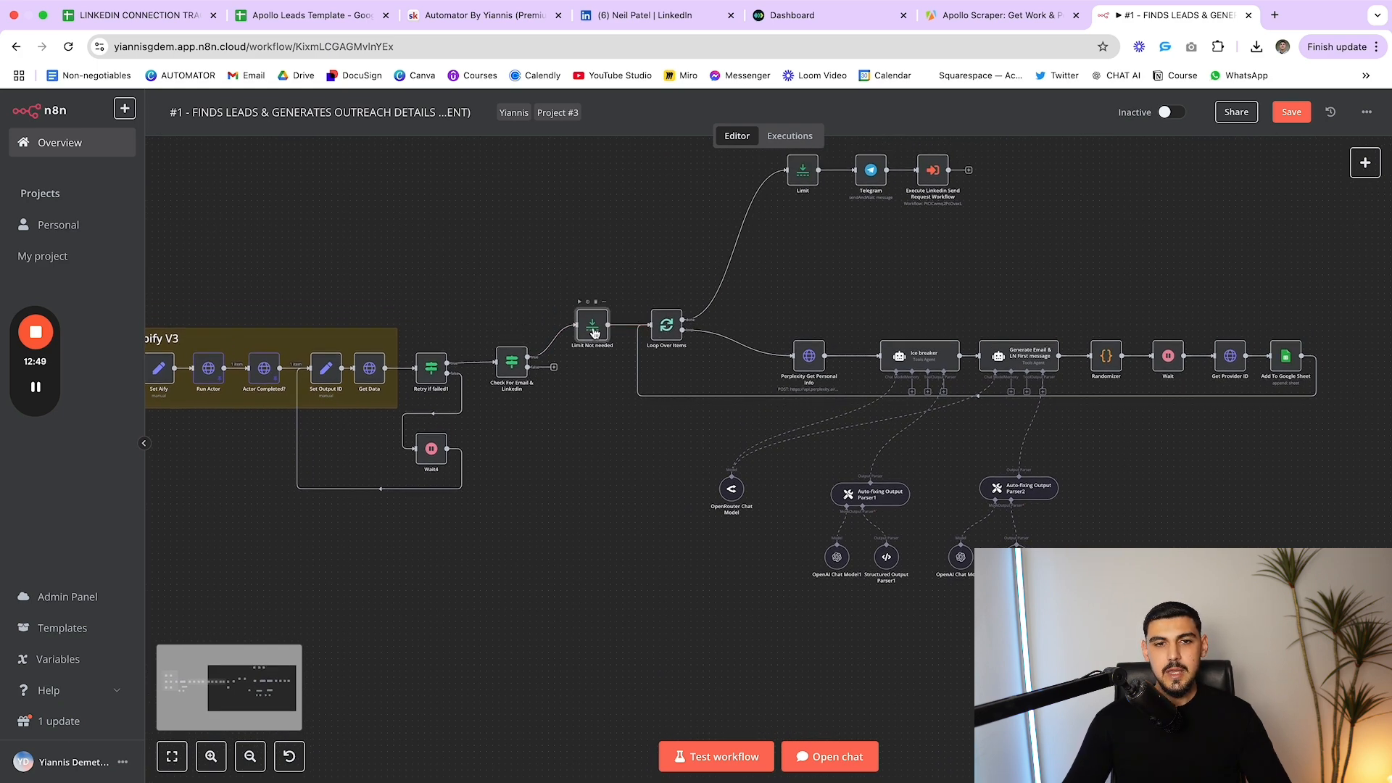
double_click(599, 331)
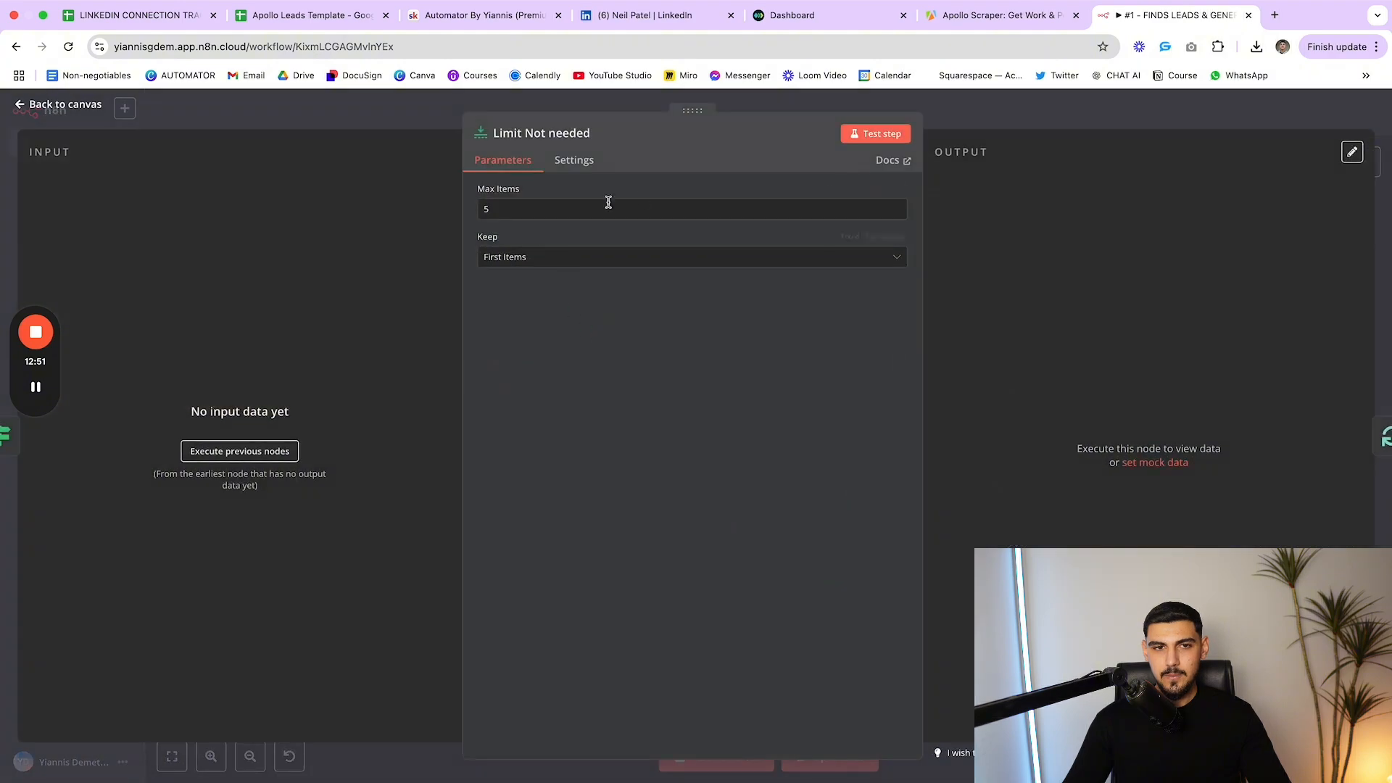
key("Escape")
mouse_move(587, 327)
left_mouse_down()
mouse_move(580, 282)
mouse_move(555, 307)
mouse_move(598, 310)
mouse_move(584, 324)
left_mouse_up()
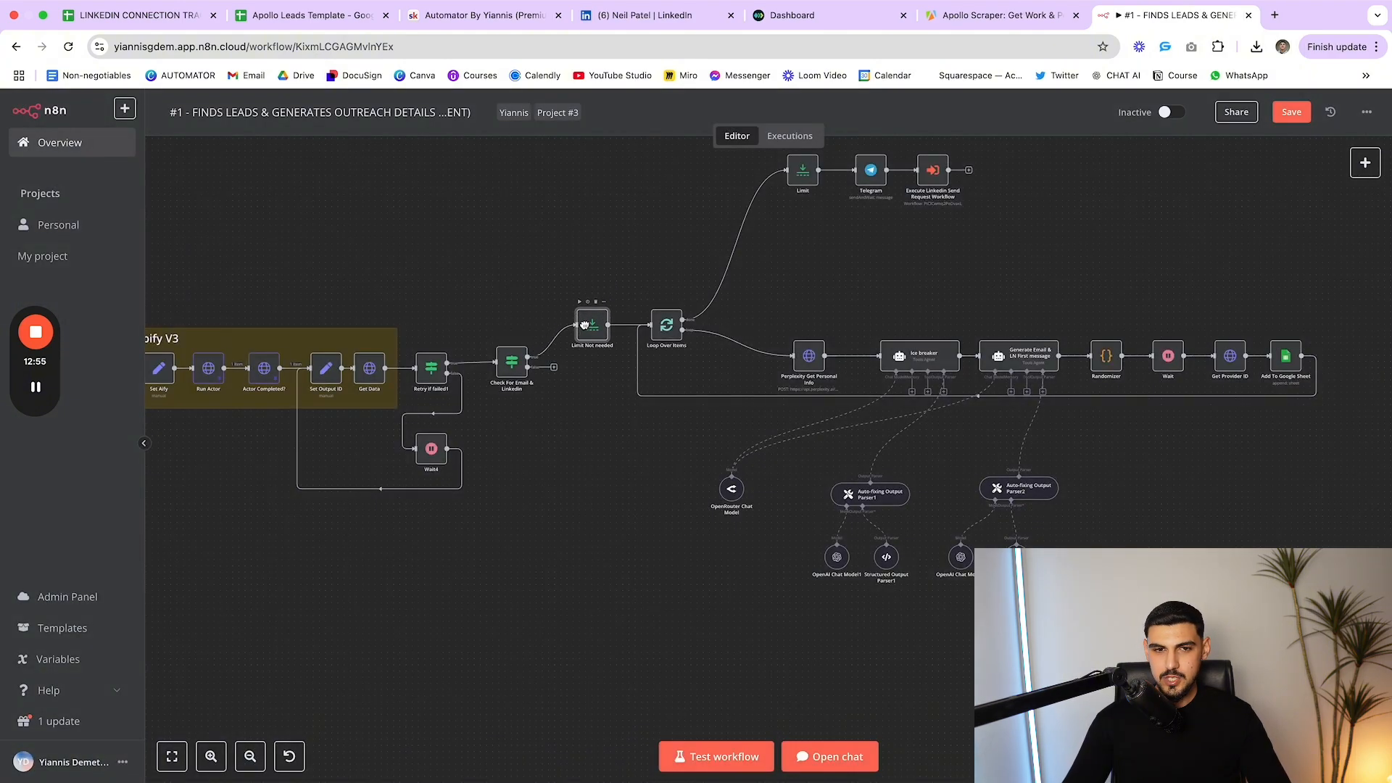
scroll(620, 363, "up", 2)
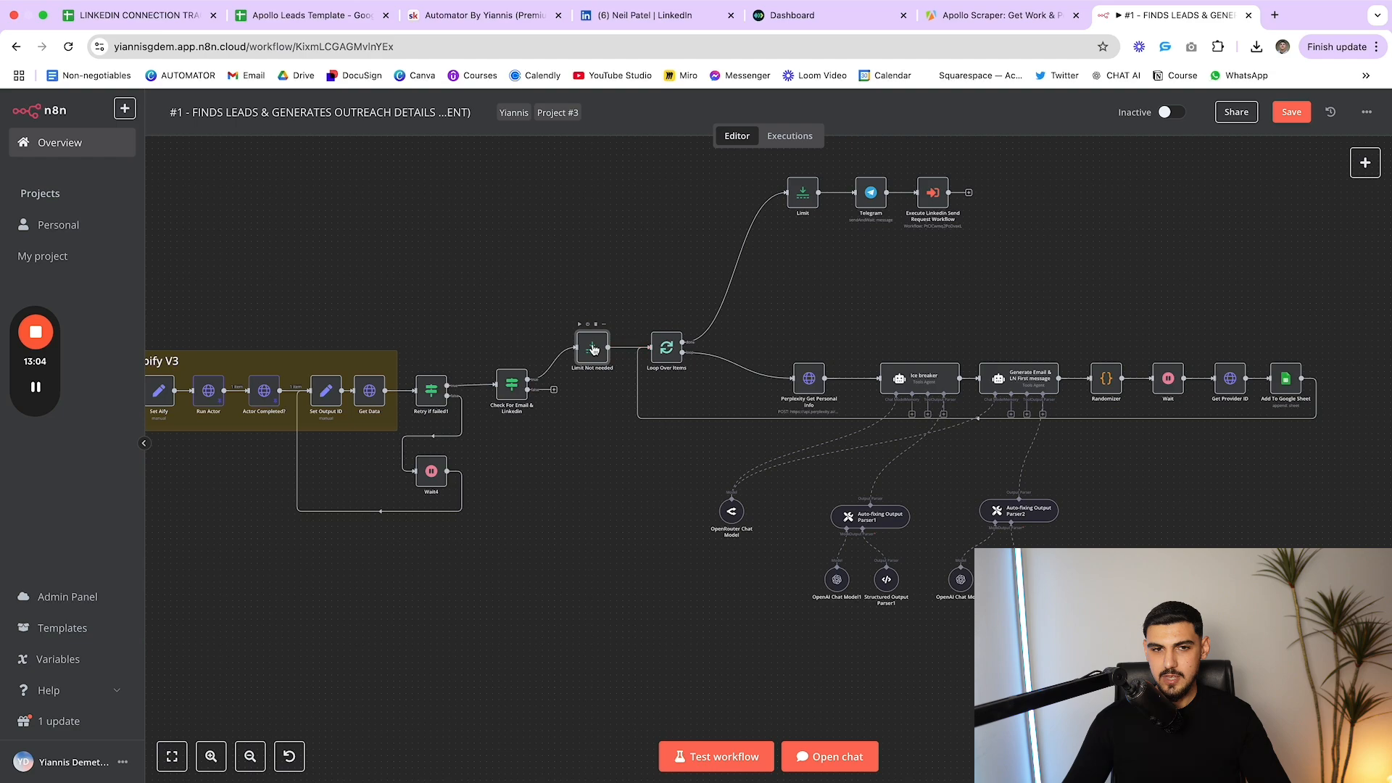
left_click_drag(657, 311, 1349, 630)
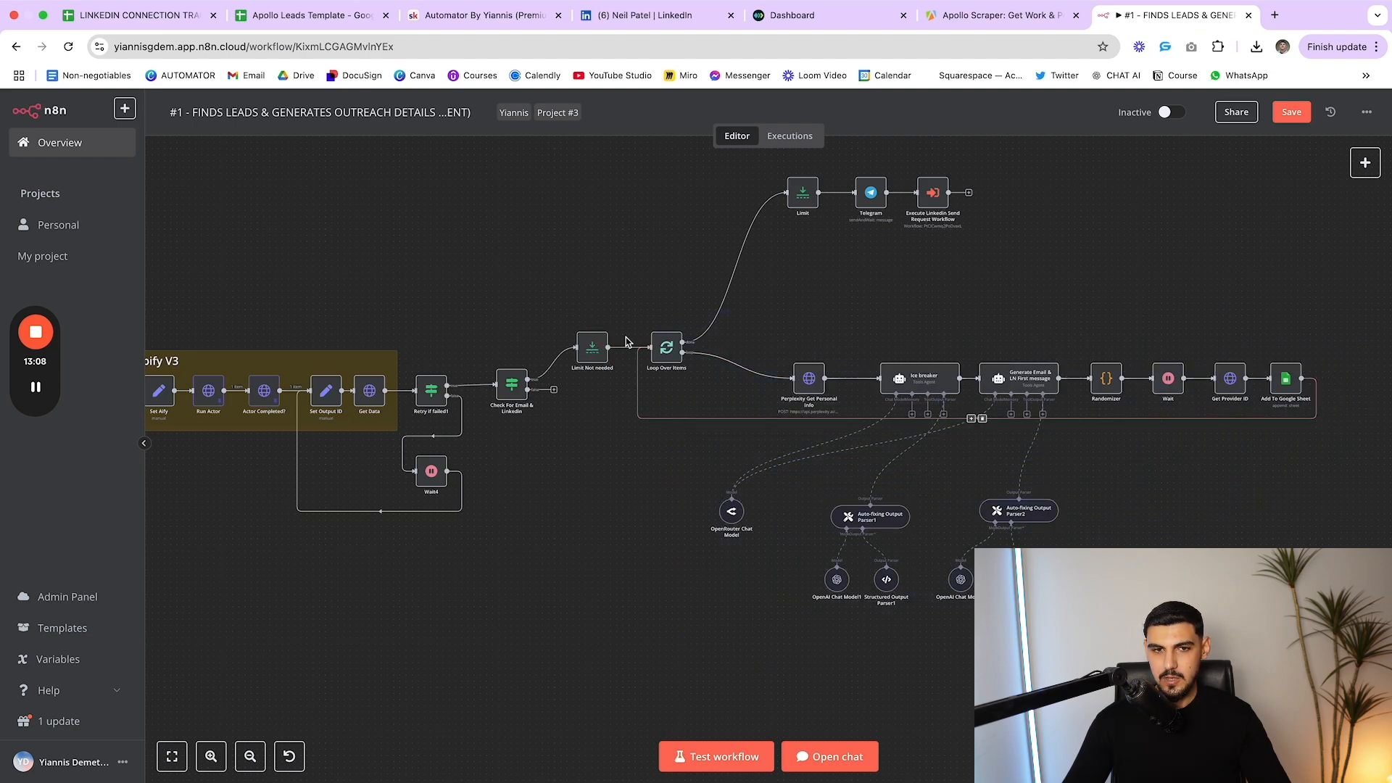
double_click(592, 348)
key("Escape")
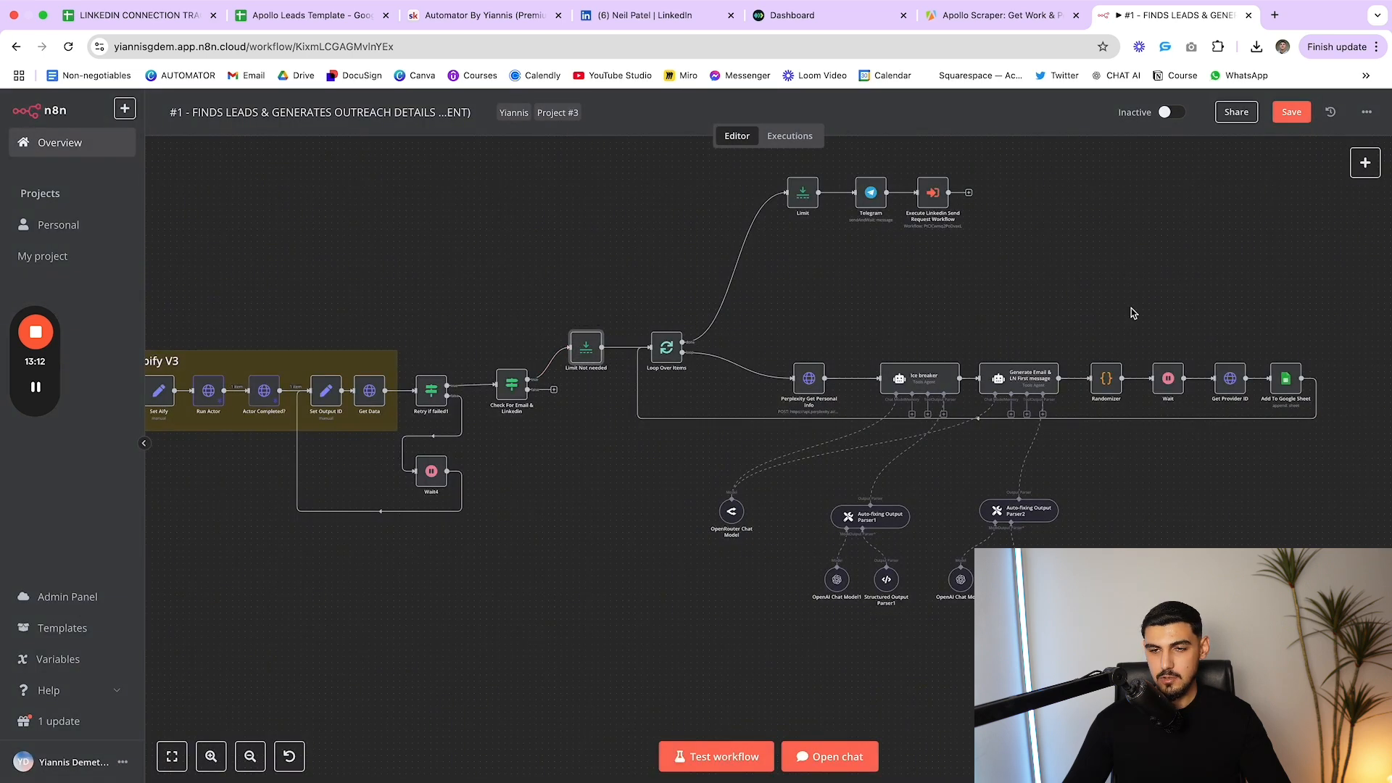
left_click_drag(579, 349, 585, 348)
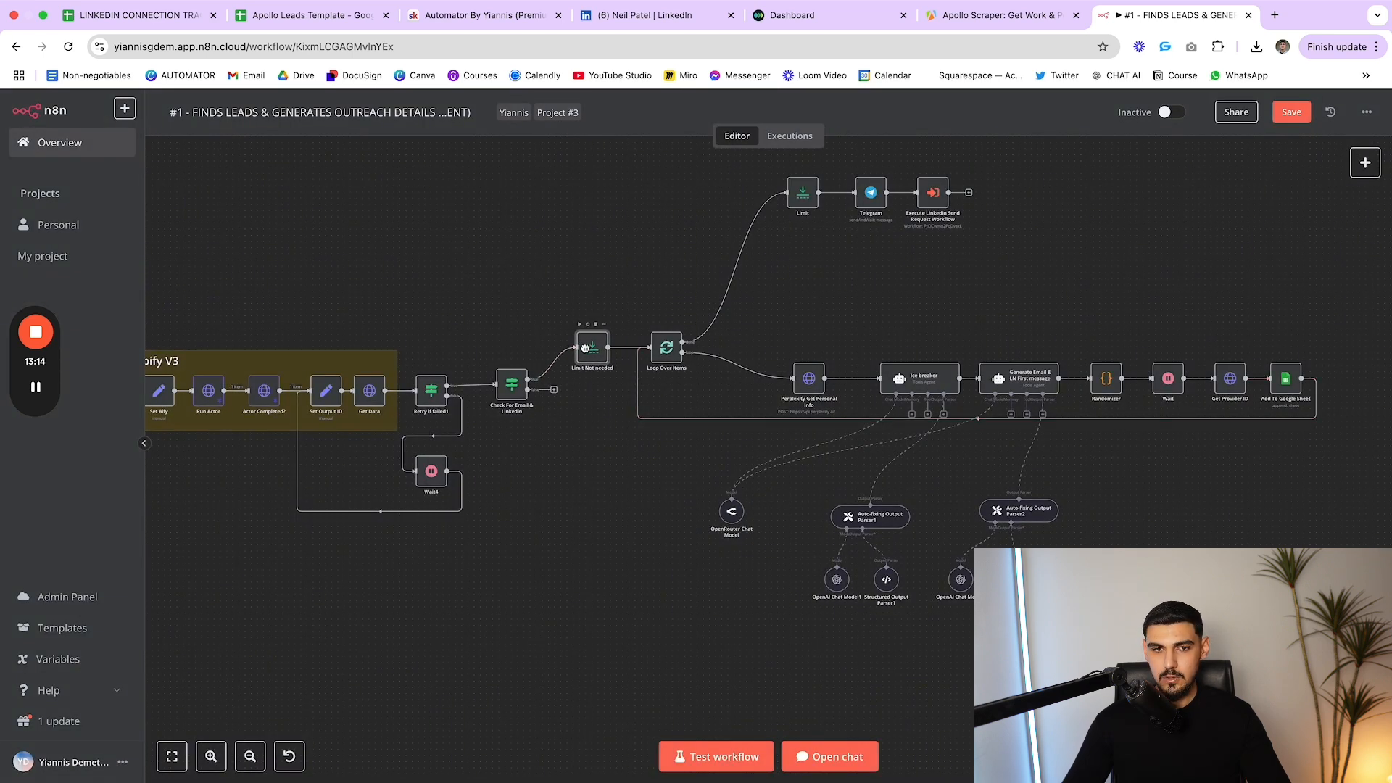
Deactivate the Limit Not needed node and run the workflow without the limit
left_click(588, 325)
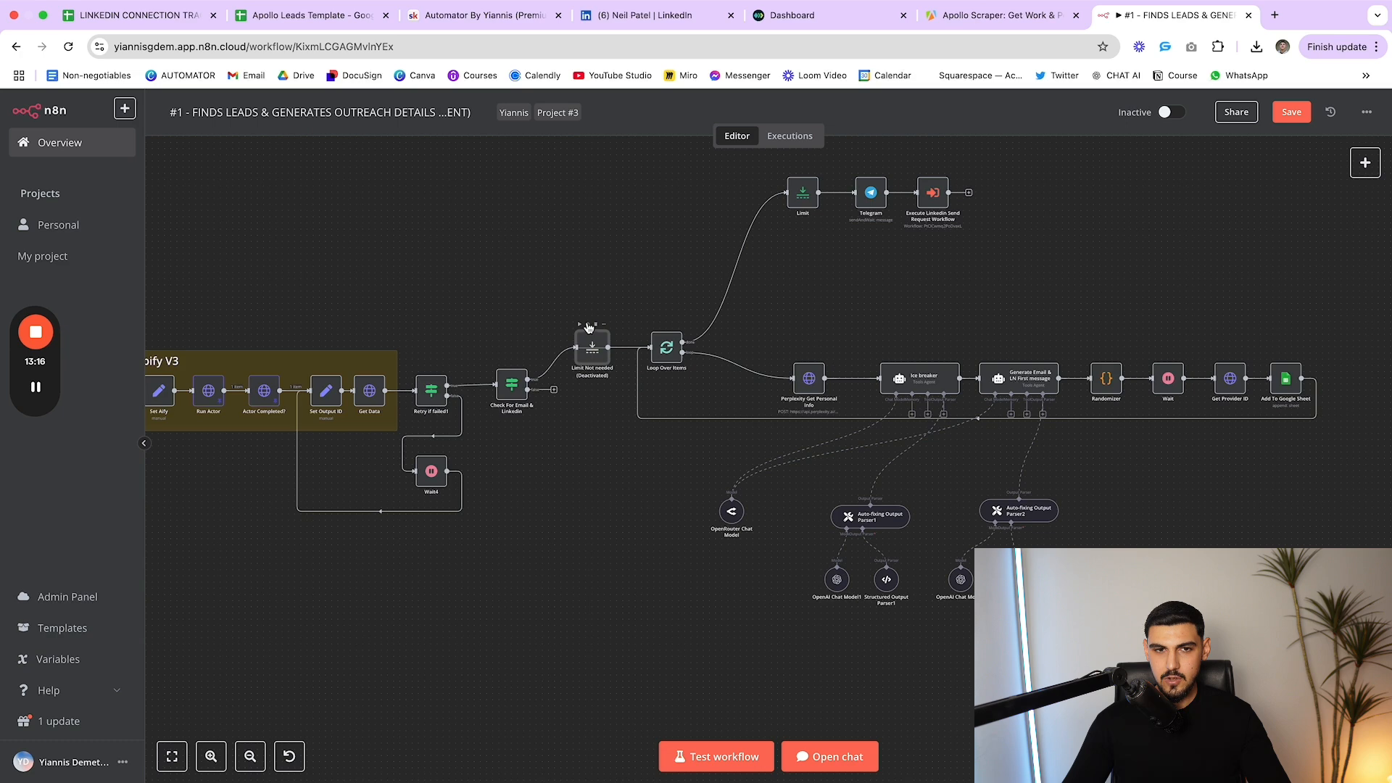
left_click(579, 325)
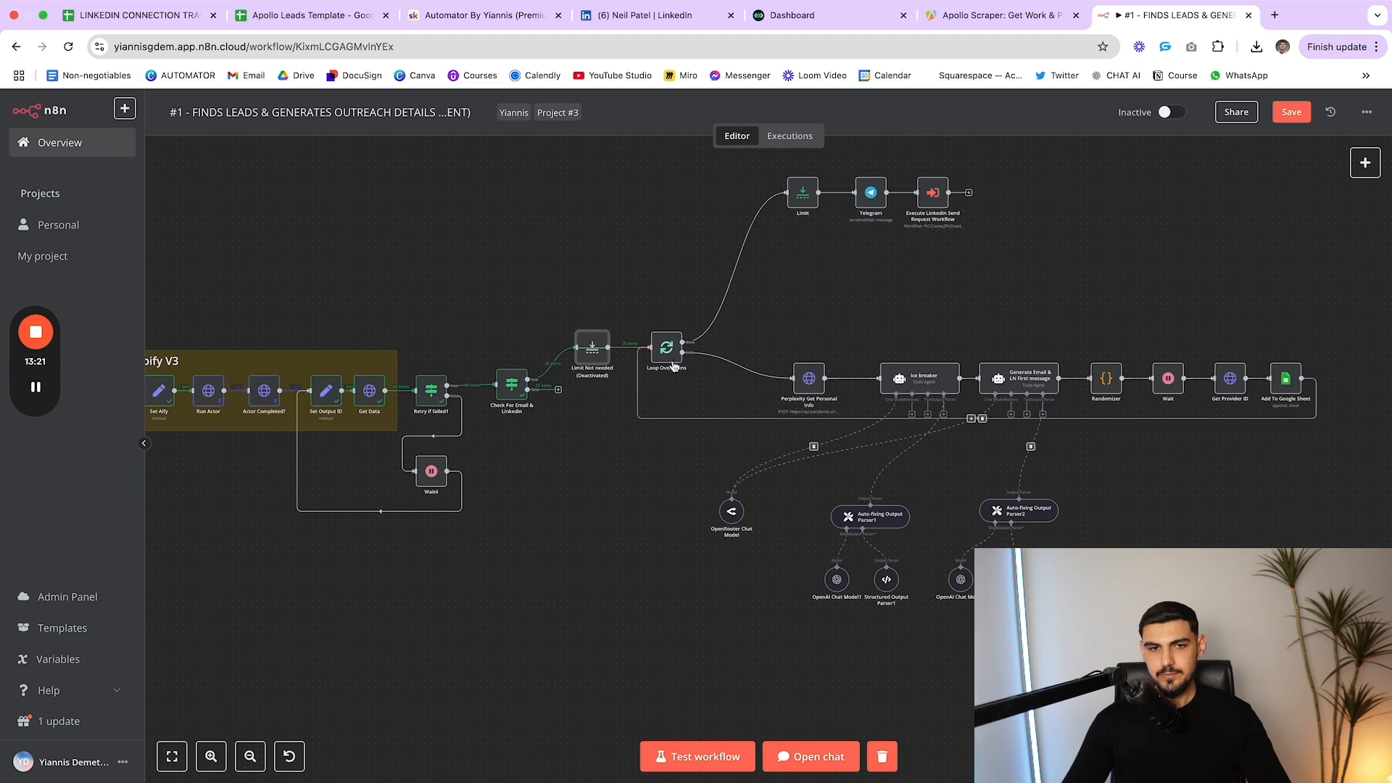
mouse_move(580, 355)
left_mouse_down()
mouse_move(585, 342)
mouse_move(580, 354)
left_mouse_up()
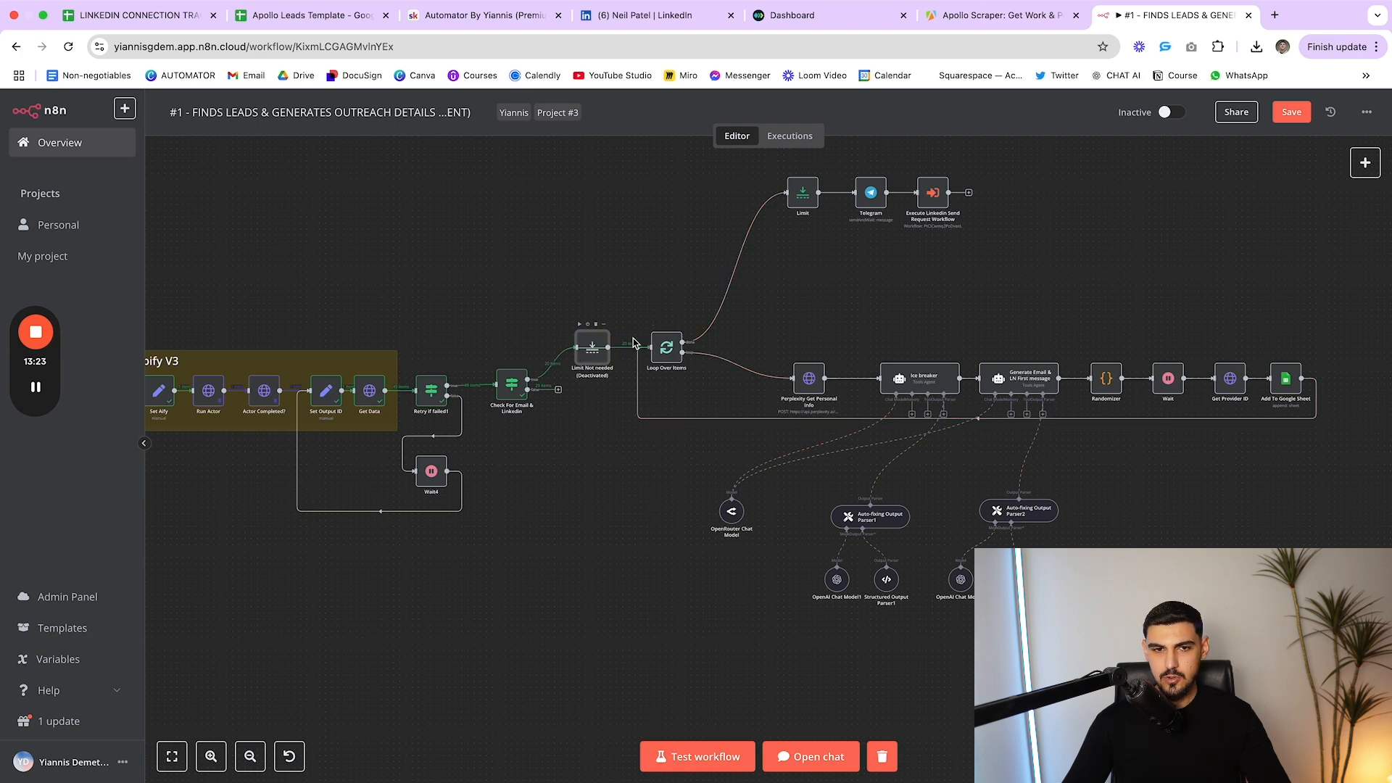
mouse_move(667, 348)
left_mouse_down()
mouse_move(671, 323)
mouse_move(666, 344)
left_mouse_up()
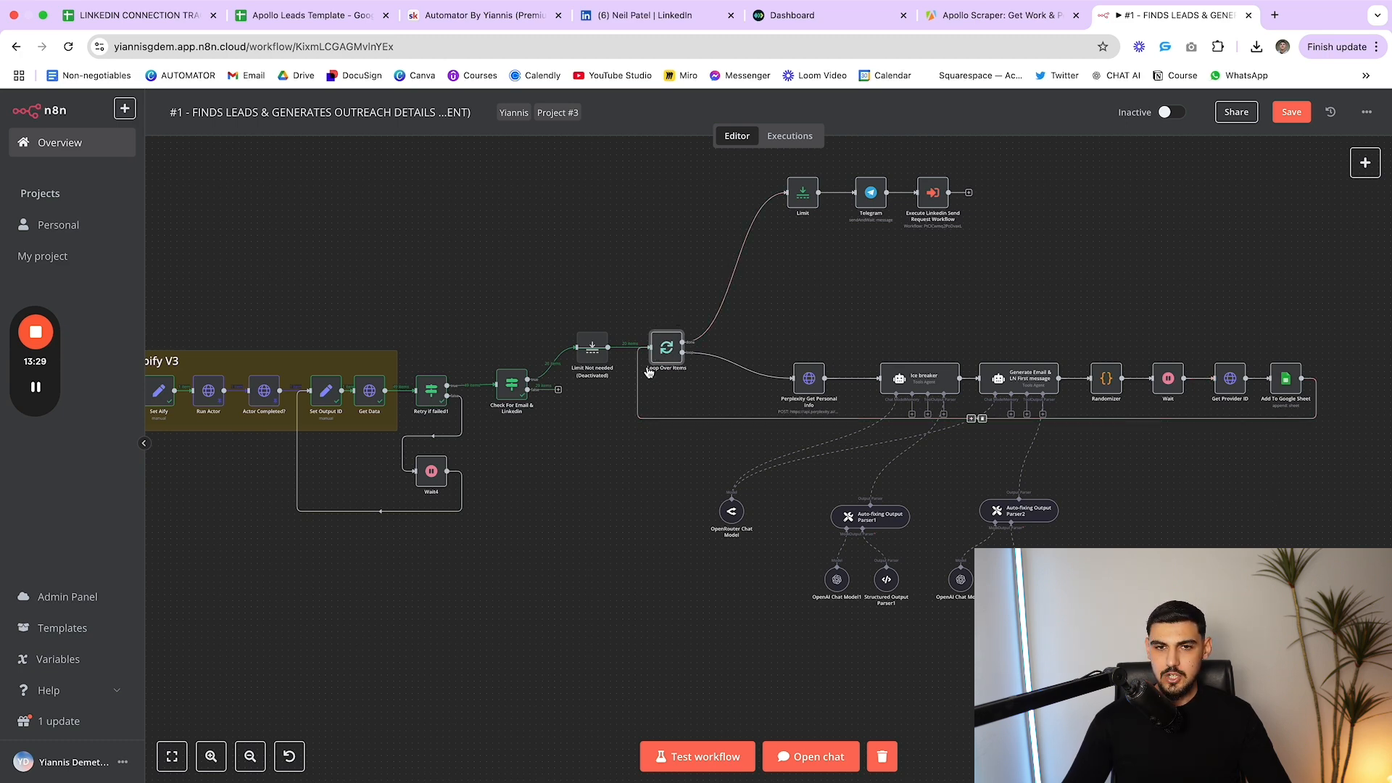
left_click_drag(651, 314, 1389, 662)
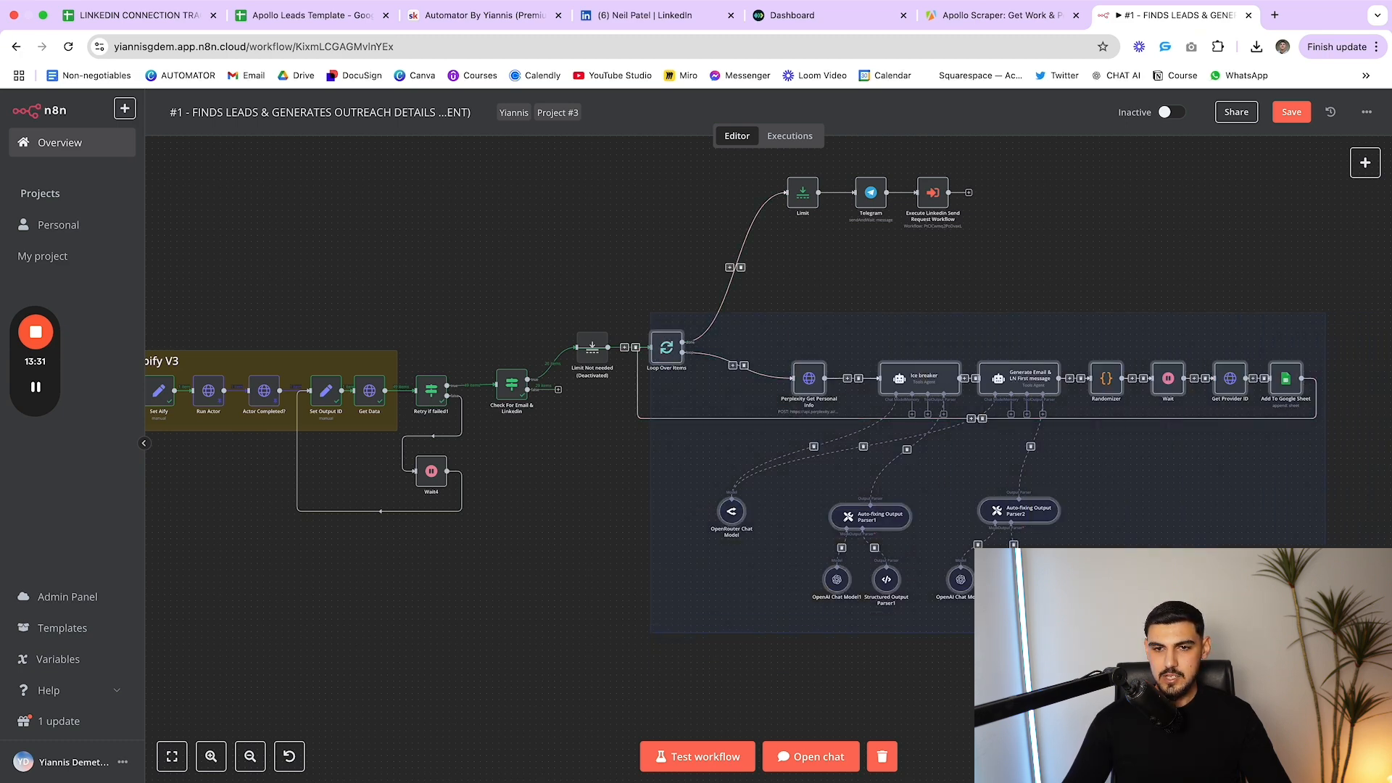
left_click(1362, 656)
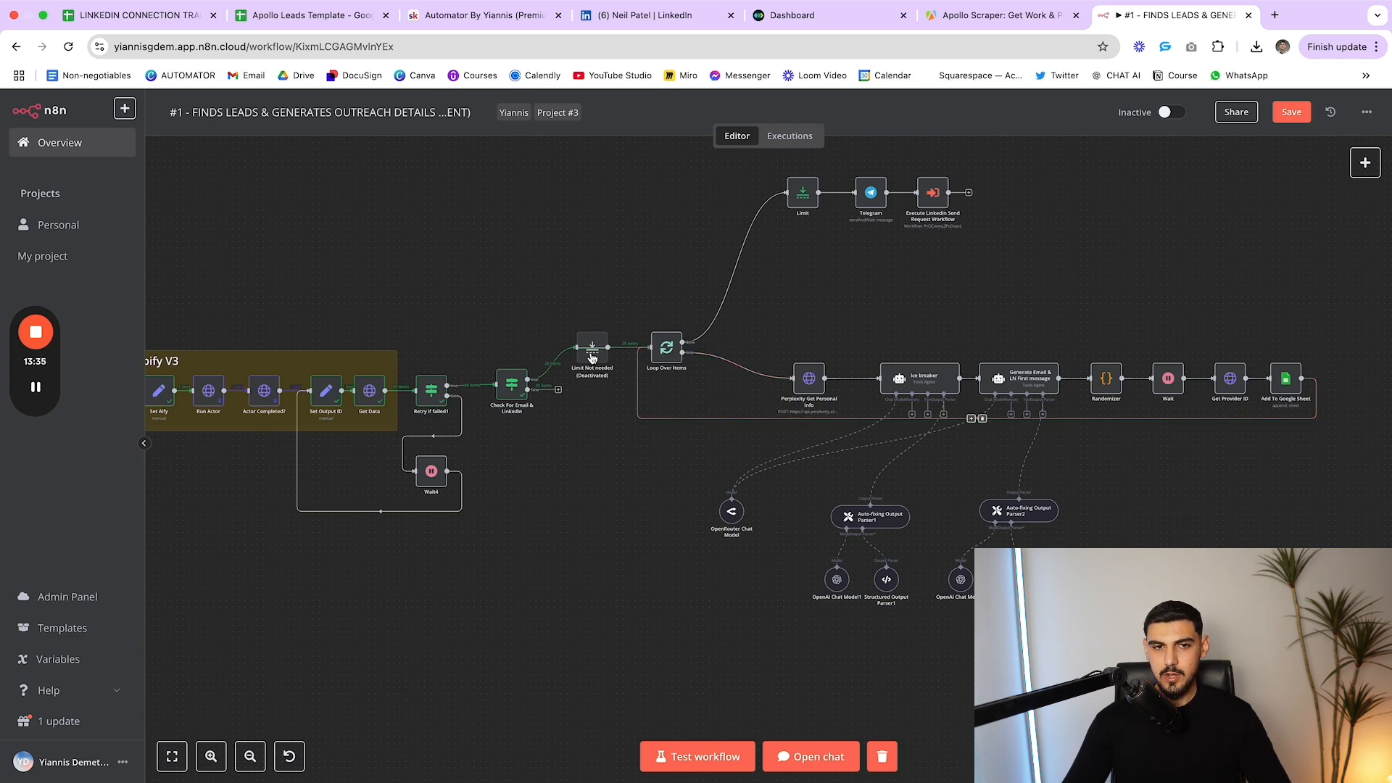
Raise the Limit, Perplexity Get Personal Info and Ice breaker nodes into line
mouse_move(590, 355)
left_mouse_down()
mouse_move(578, 284)
mouse_move(584, 354)
left_mouse_up()
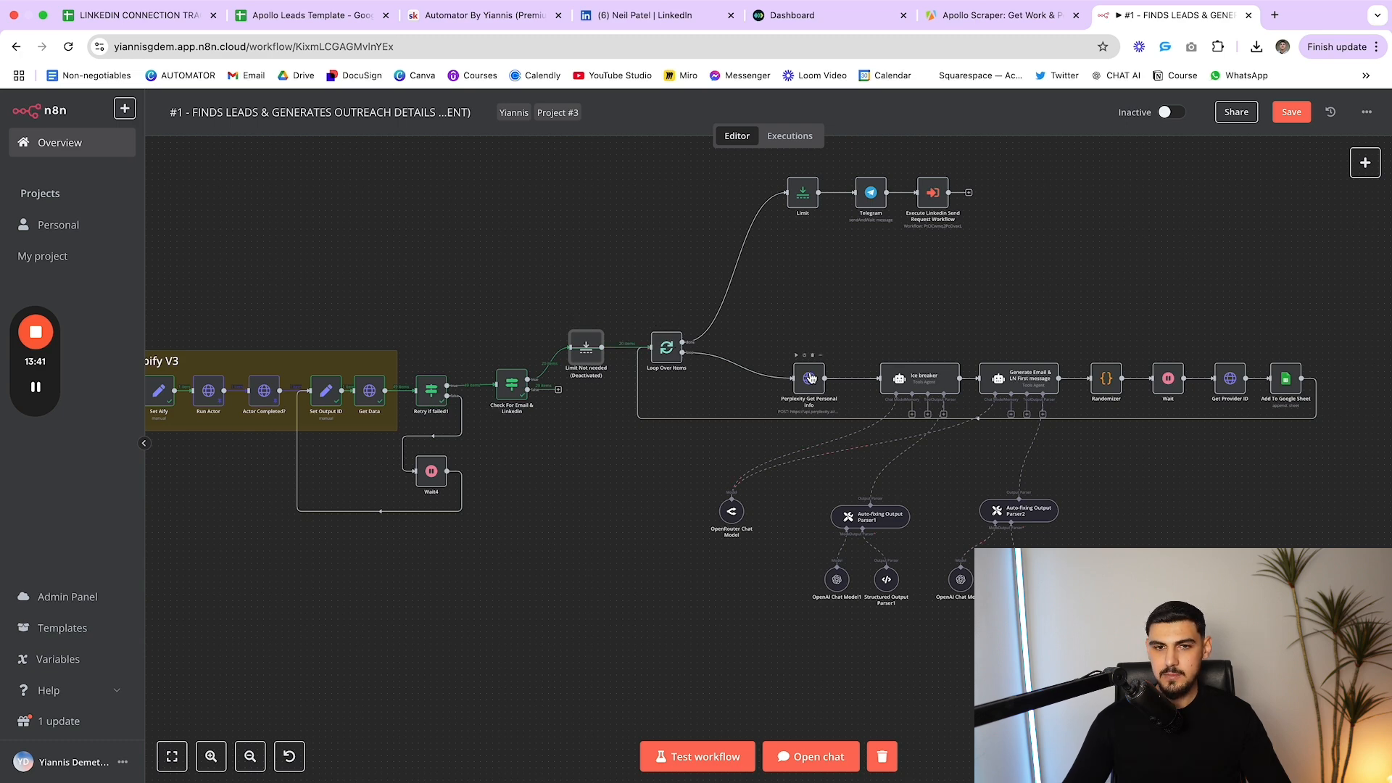
left_click_drag(819, 384, 819, 354)
left_click_drag(935, 384, 934, 346)
left_click_drag(807, 347, 790, 344)
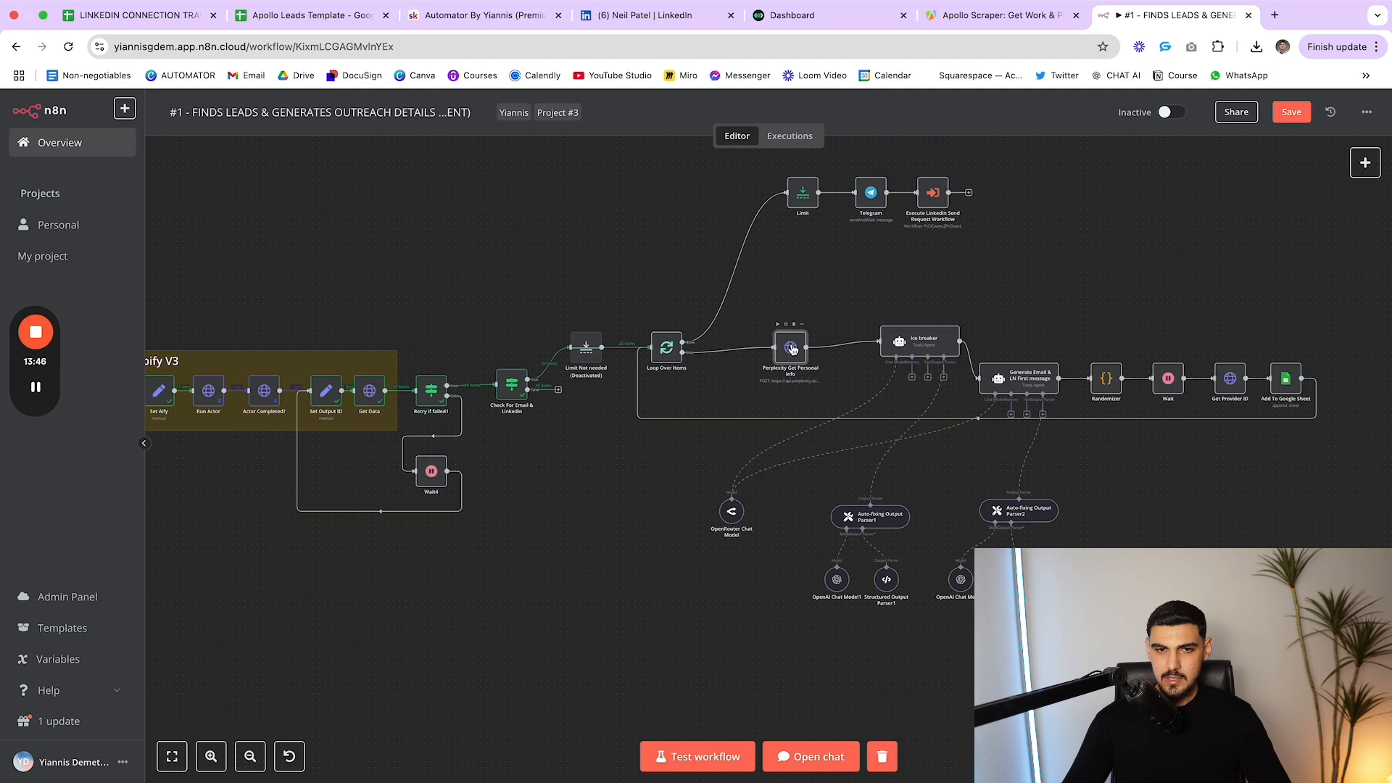
double_click(790, 348)
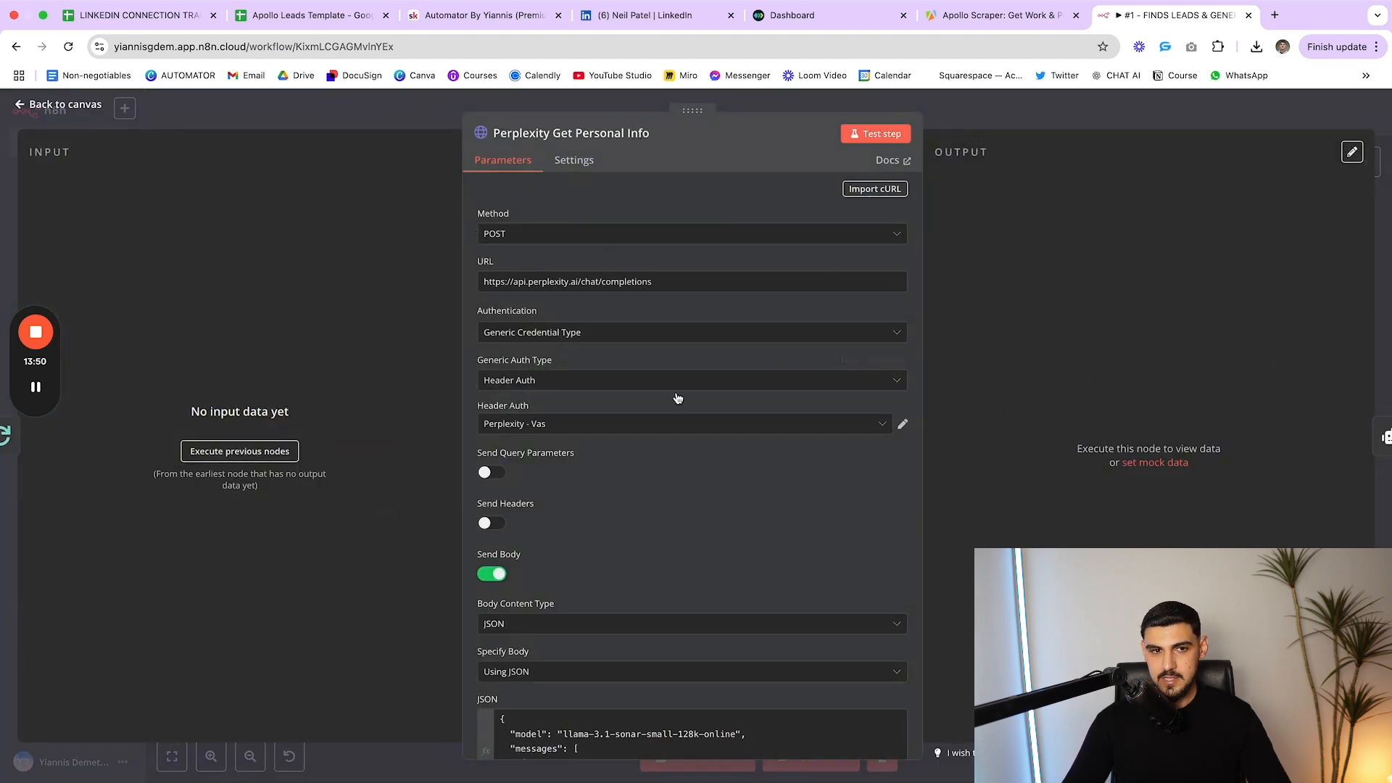
scroll(671, 362, "down", 5)
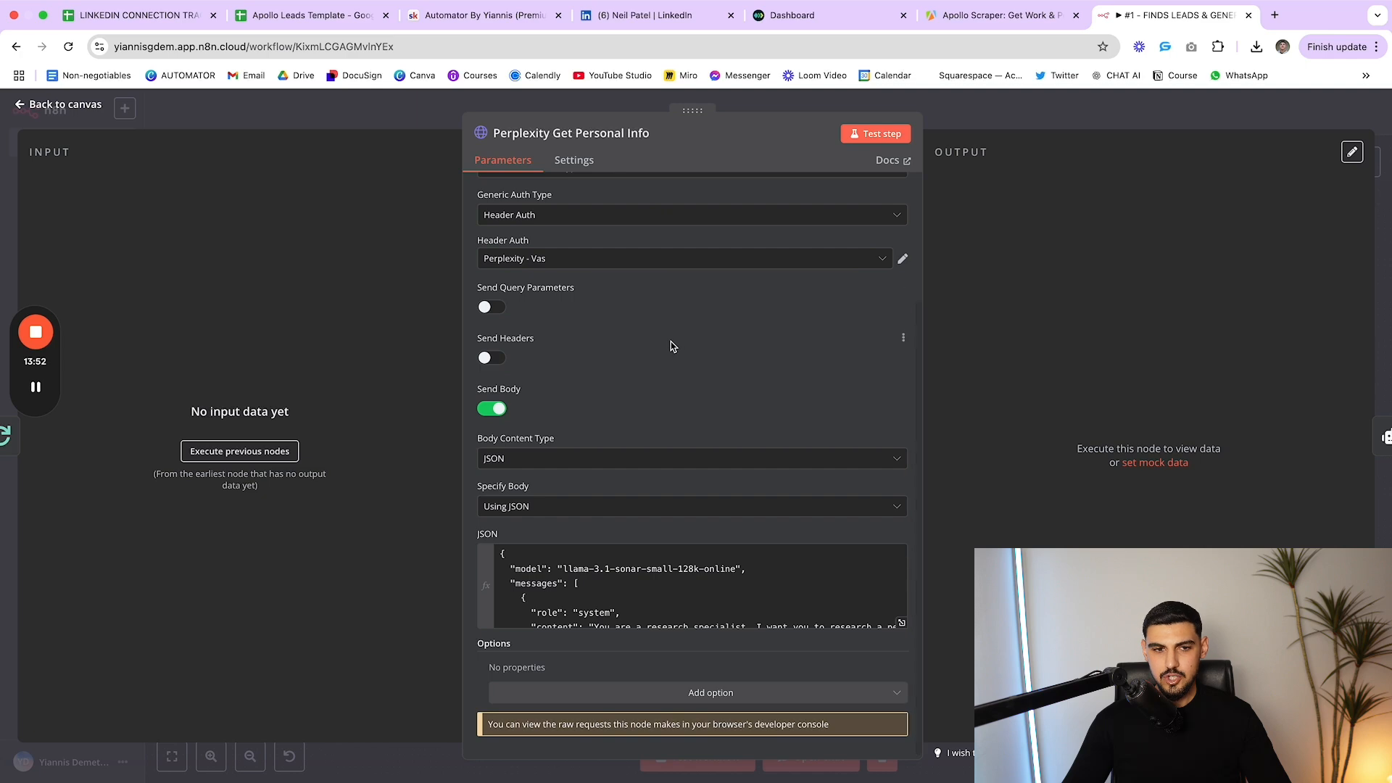
left_click(901, 622)
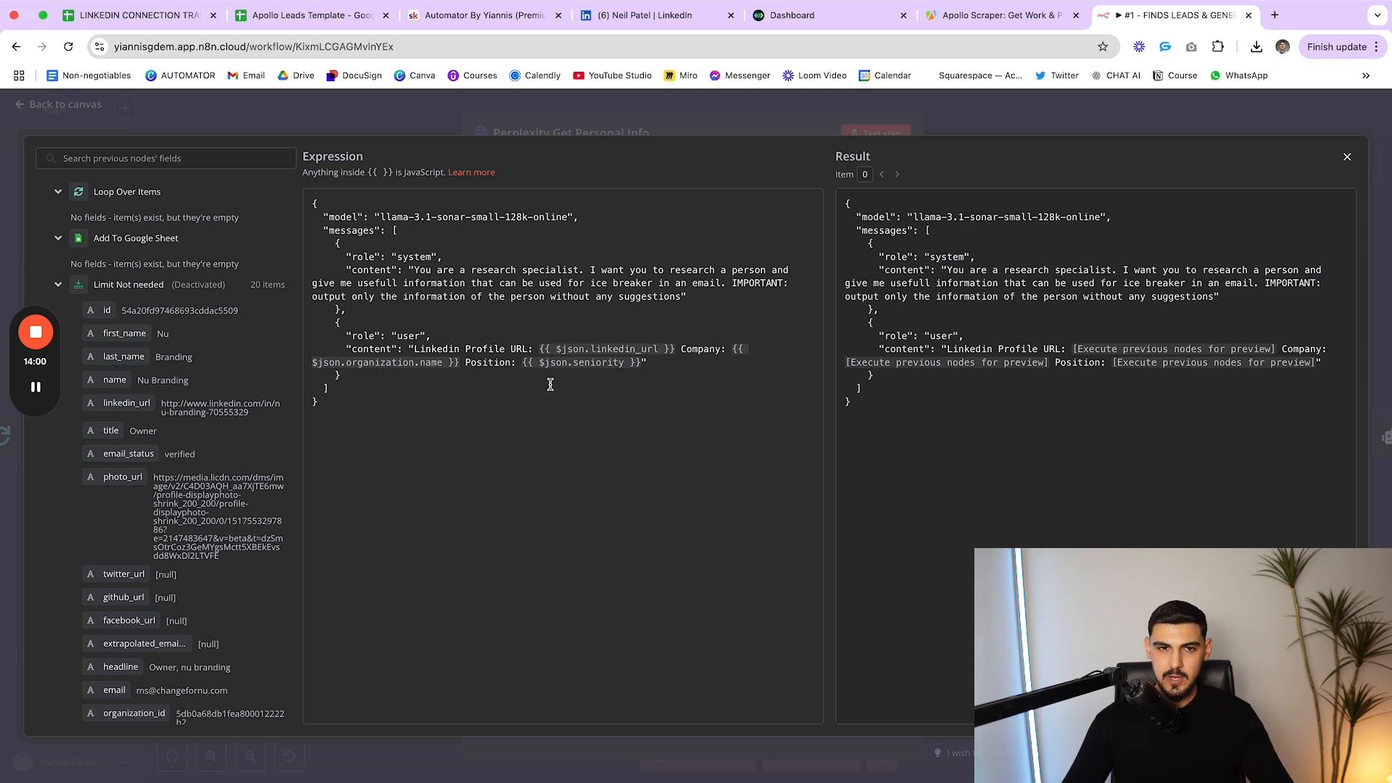
left_click_drag(673, 367, 525, 366)
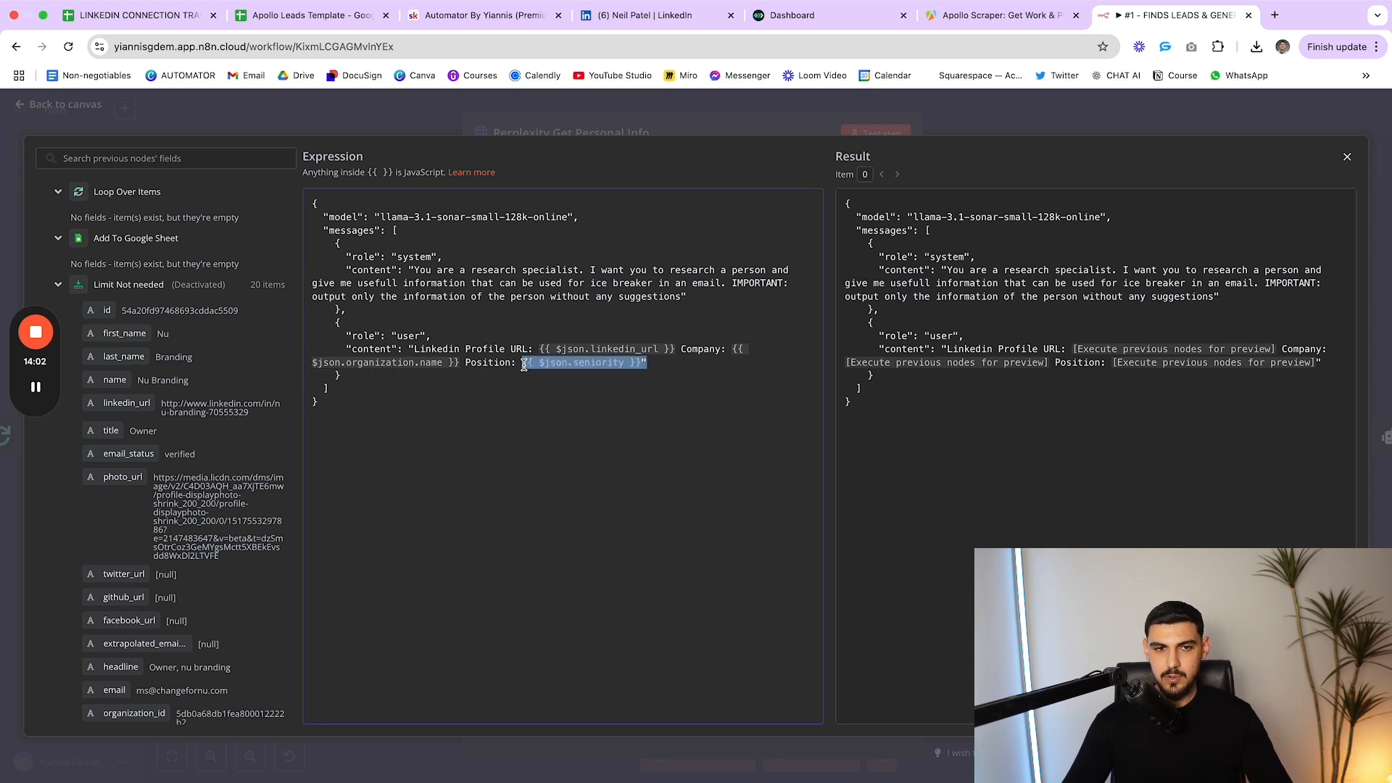
left_click(549, 439)
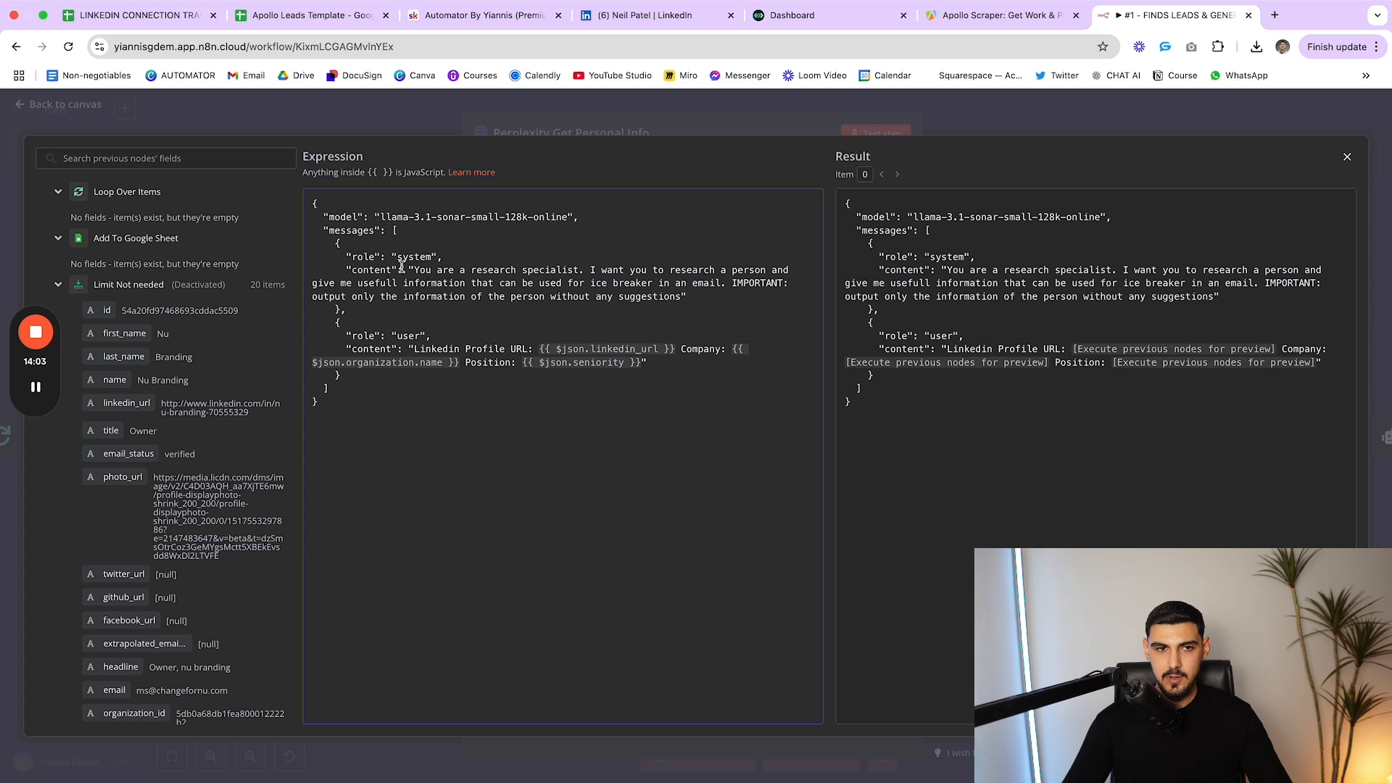
left_click_drag(414, 272, 592, 310)
left_click_drag(682, 303, 683, 298)
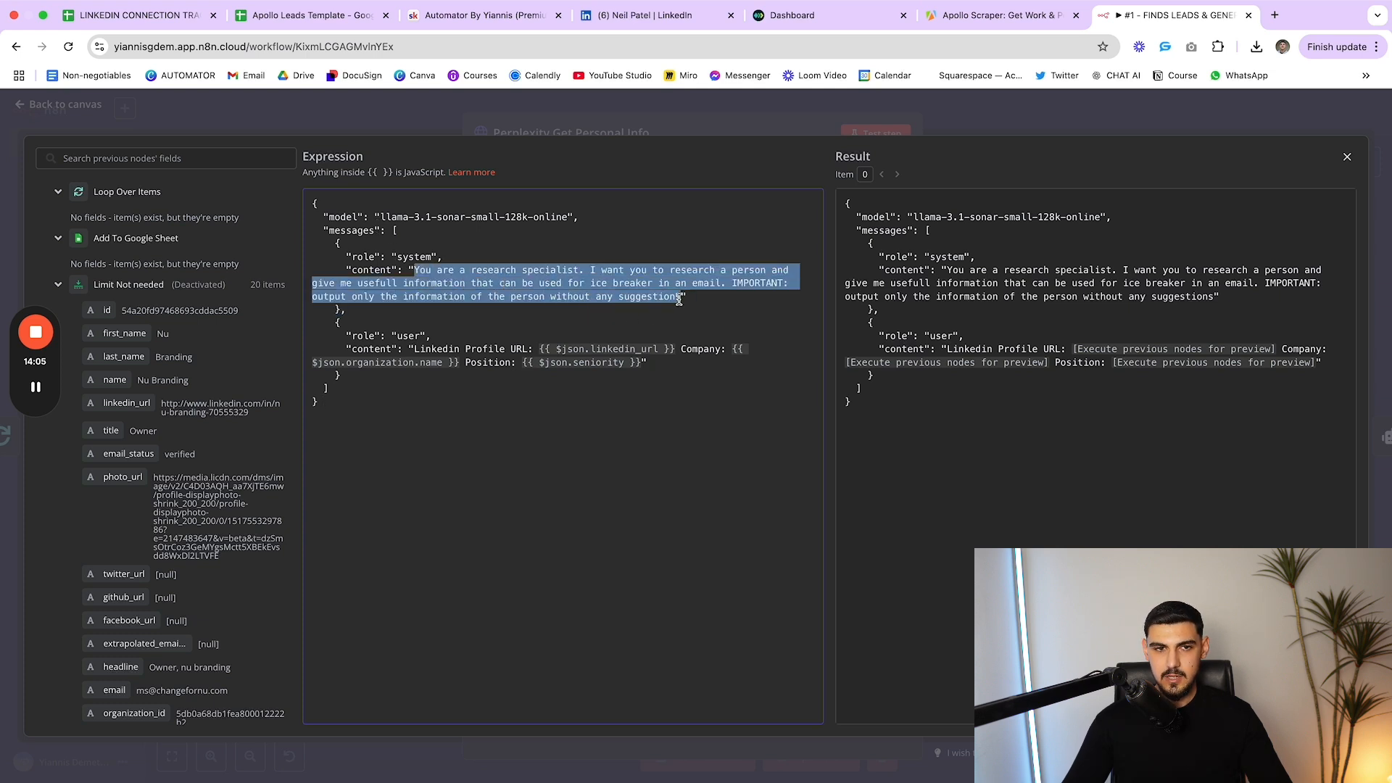
left_click(768, 300)
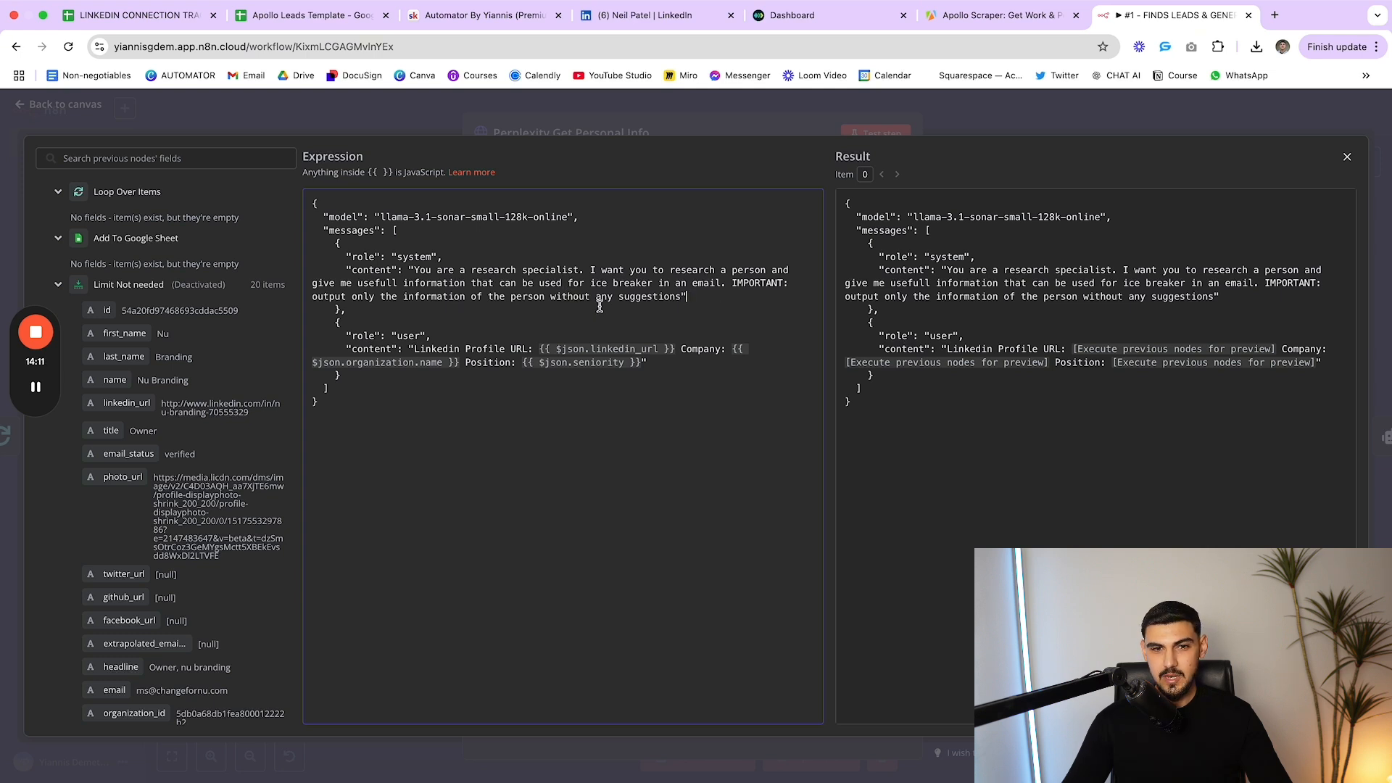
left_click_drag(731, 283, 759, 297)
left_click(759, 297)
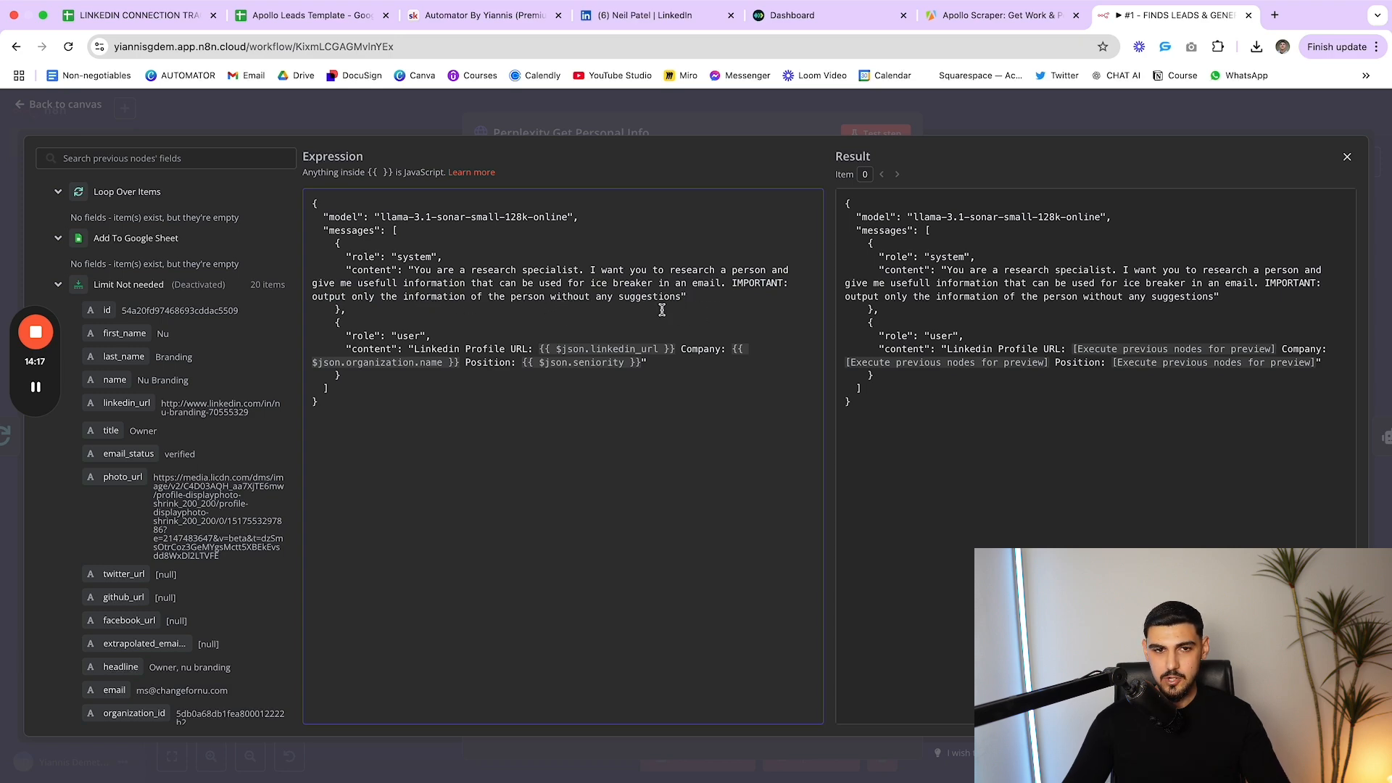
left_click(680, 132)
scroll(688, 551, "down", 10)
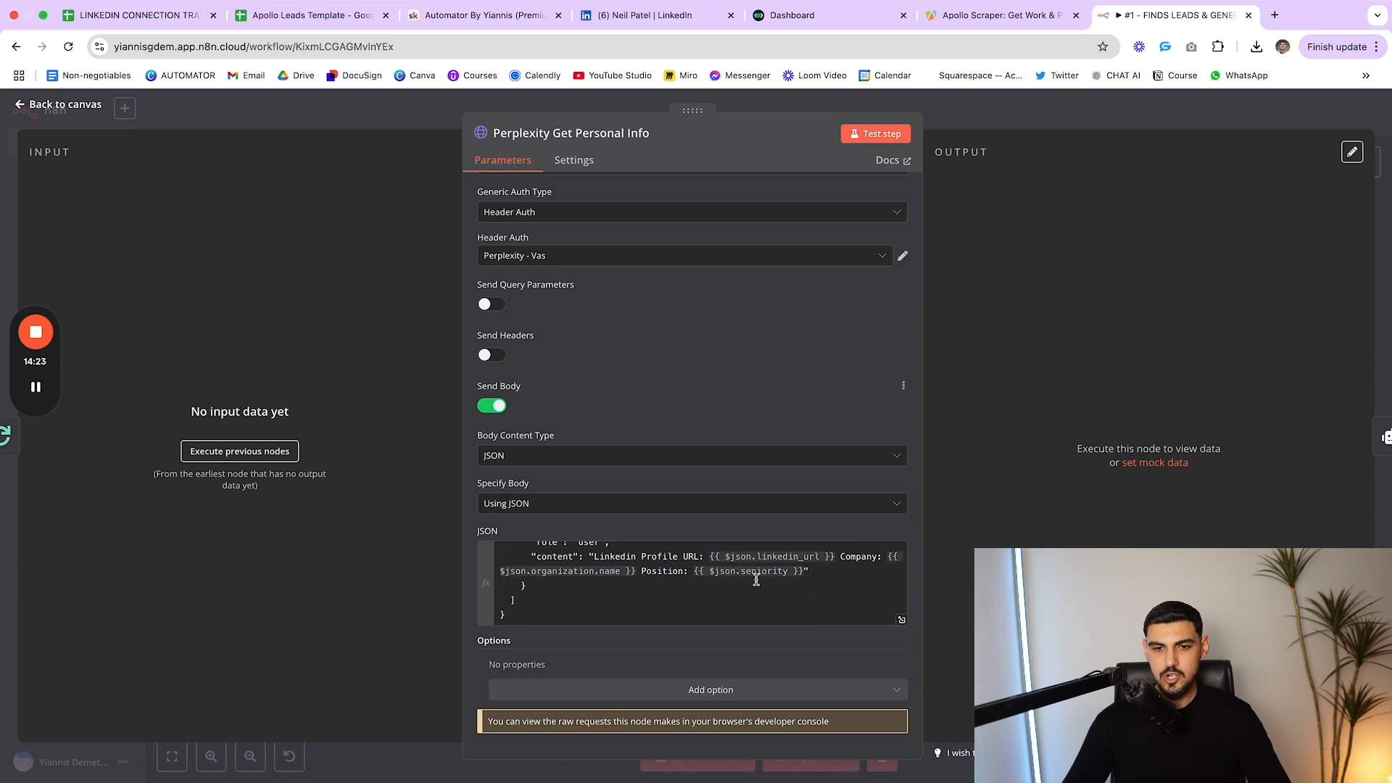
scroll(754, 580, "up", 10)
Shift Perplexity Get Personal Info left toward Loop Over Items and recheck its JSON body
key("Escape")
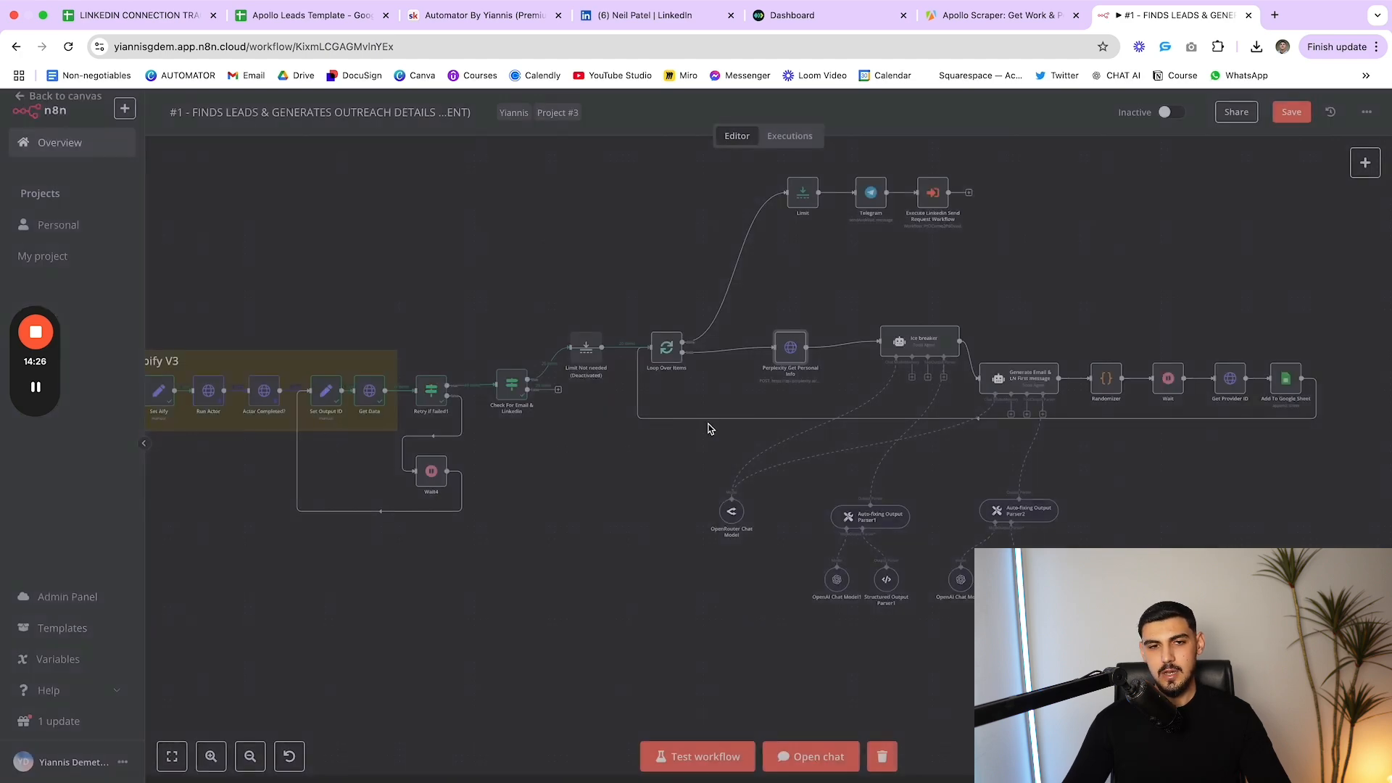
left_click_drag(798, 330, 791, 355)
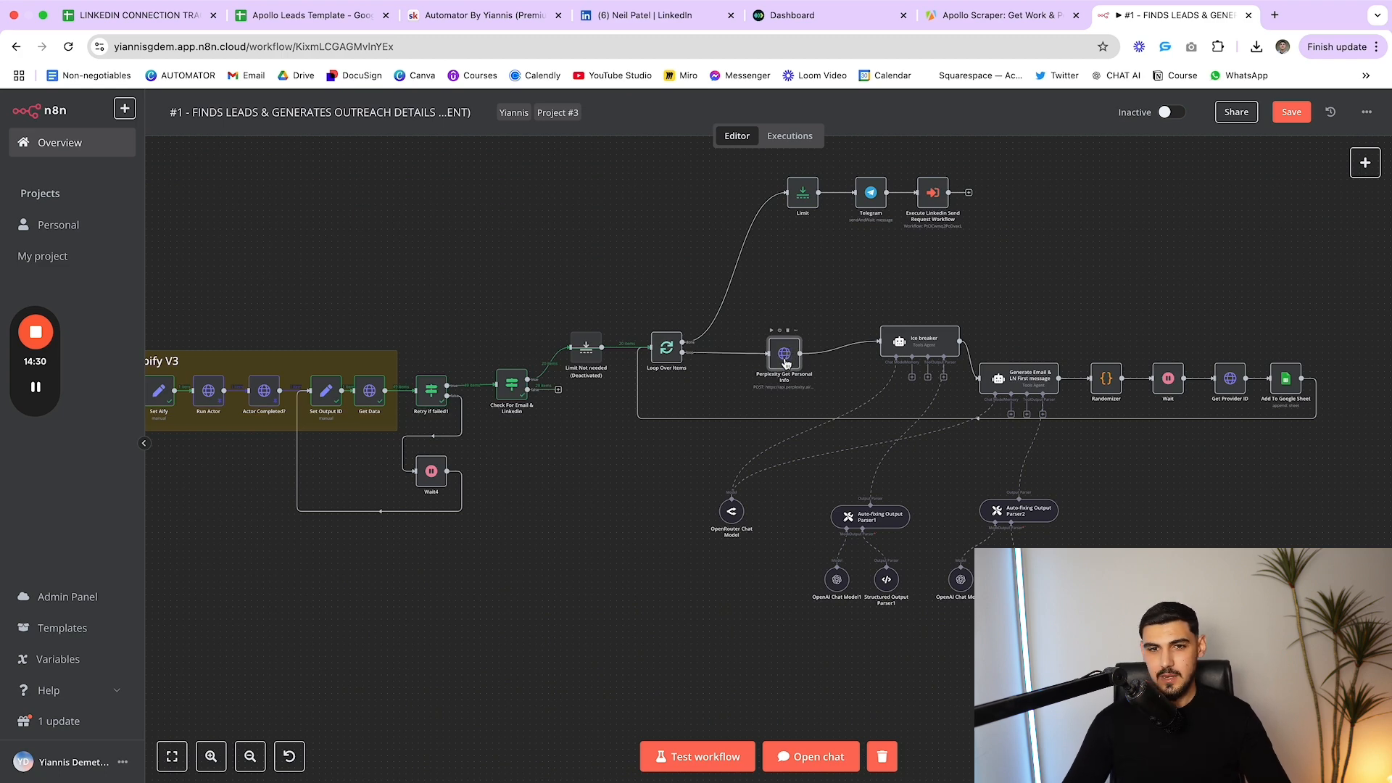
left_click_drag(785, 362, 776, 353)
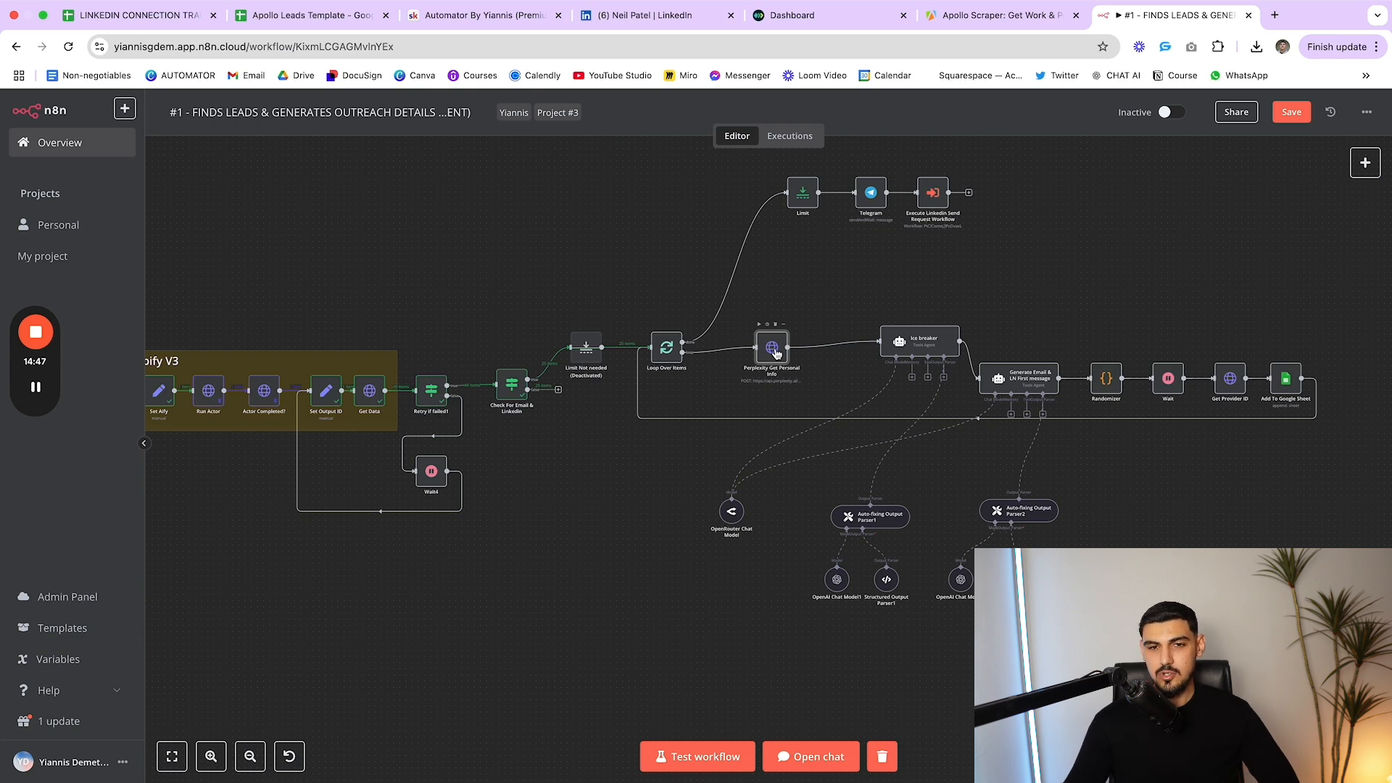
mouse_move(779, 352)
left_mouse_down()
mouse_move(767, 351)
mouse_move(779, 355)
left_mouse_up()
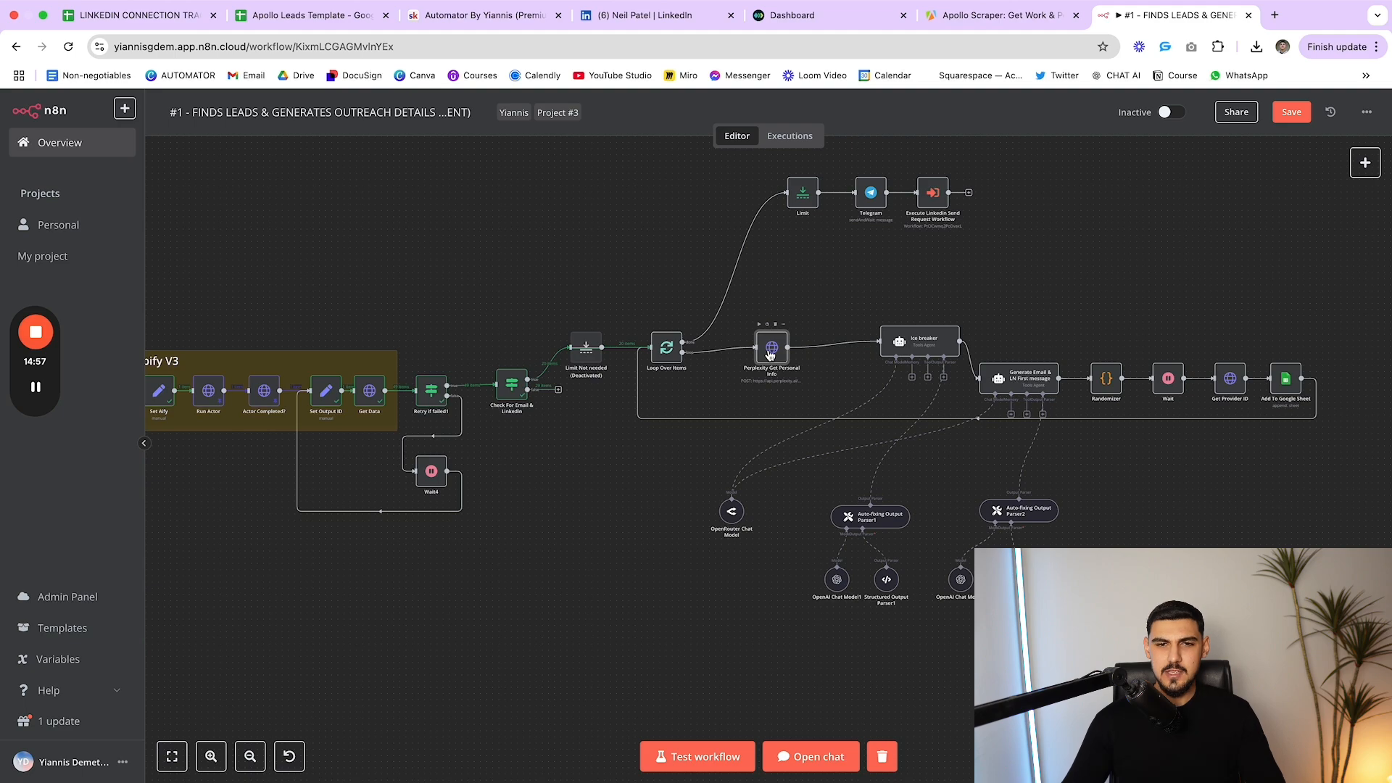
double_click(771, 353)
scroll(689, 471, "down", 3)
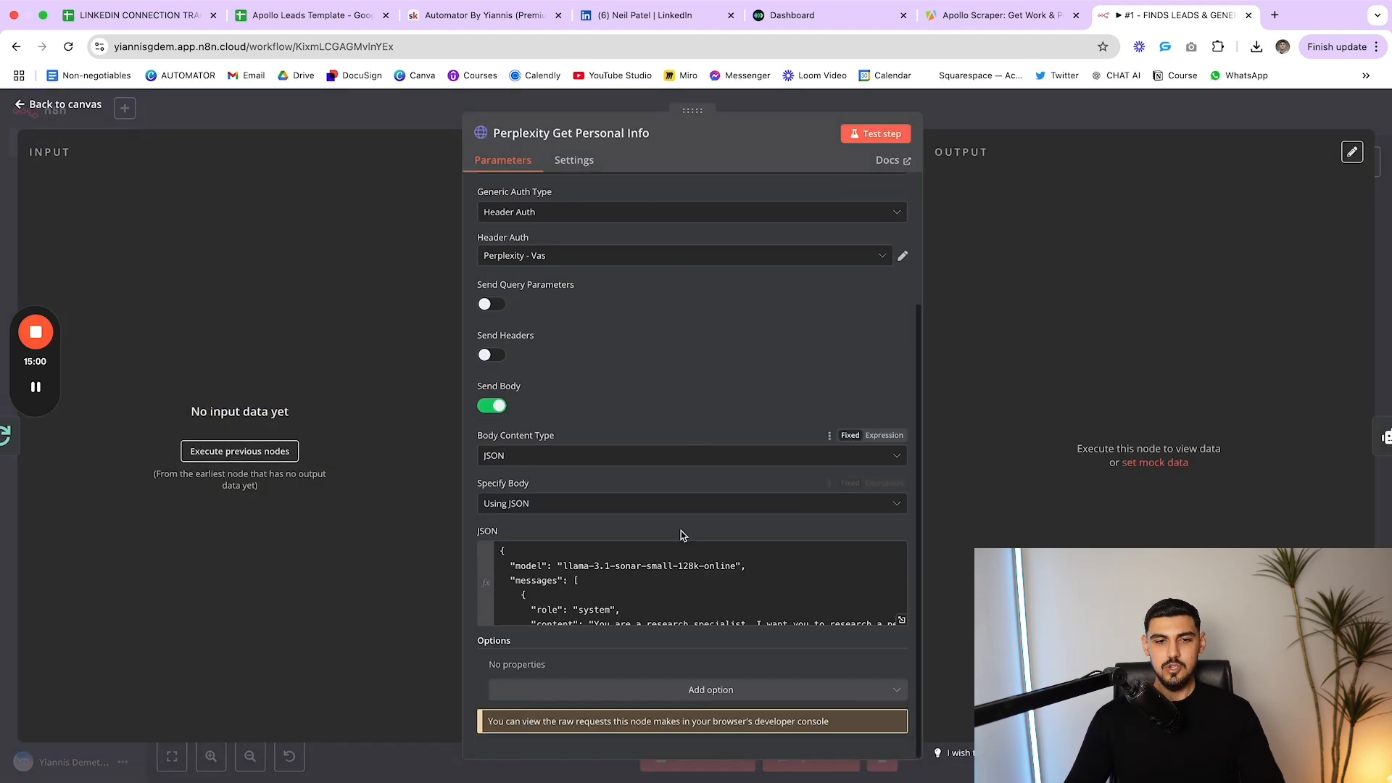
scroll(712, 565, "down", 2)
key("Escape")
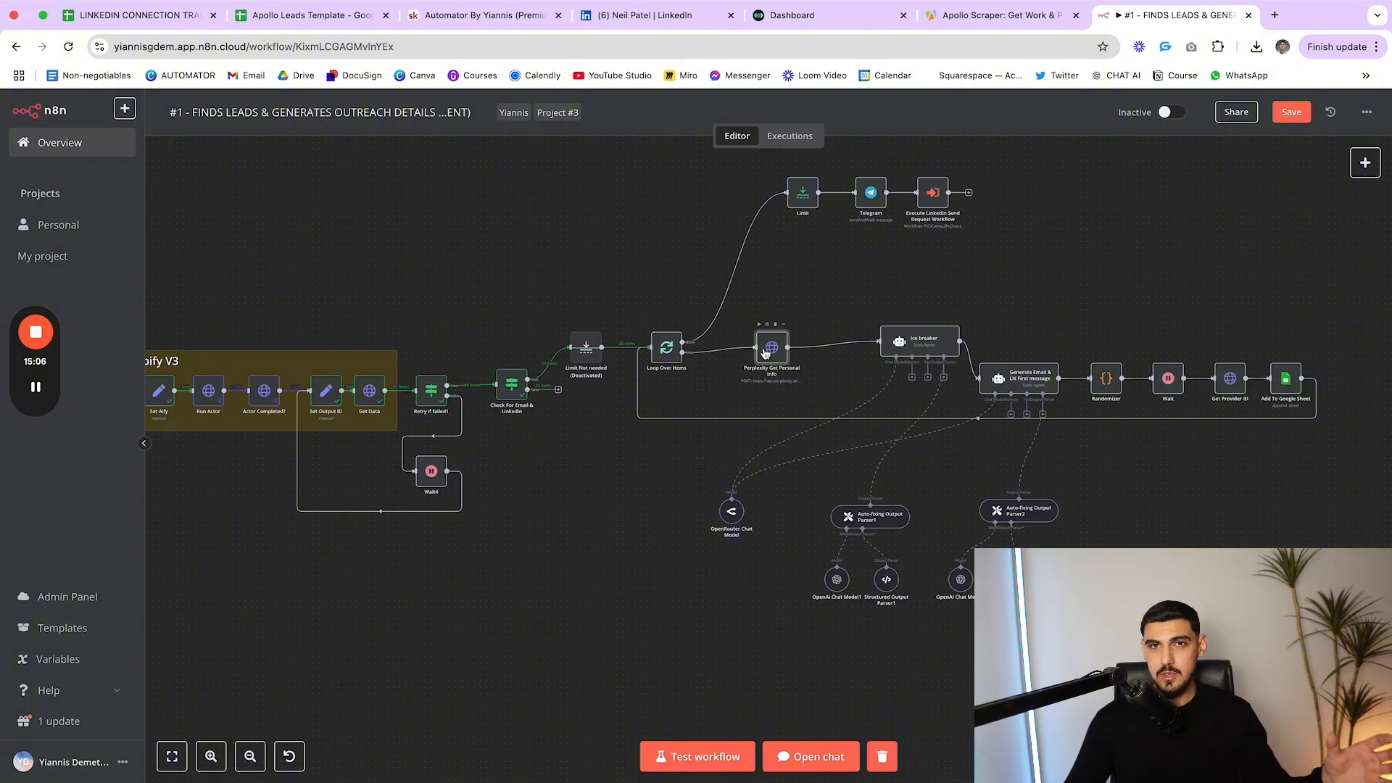
Review the Ice breaker prompt text and its research information reference in the large editor
double_click(921, 341)
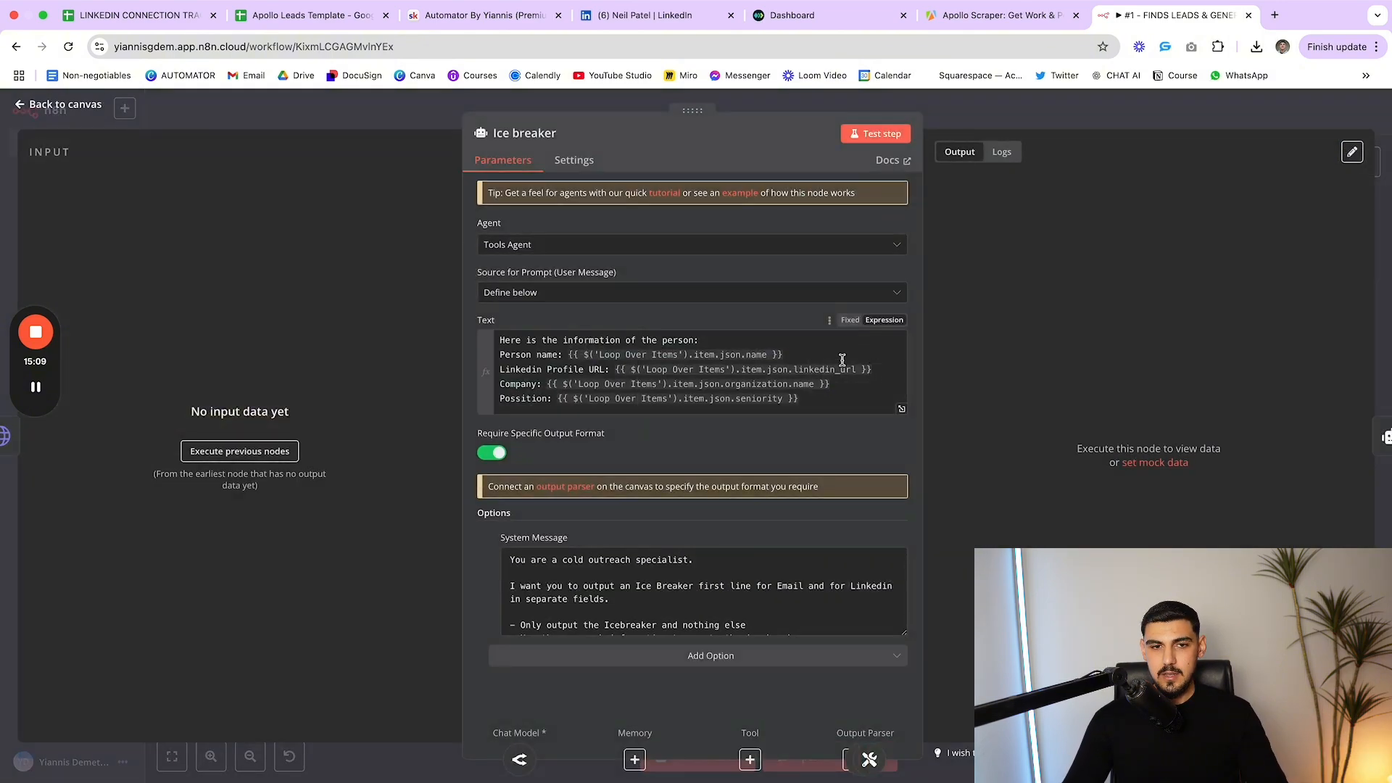
left_click(902, 409)
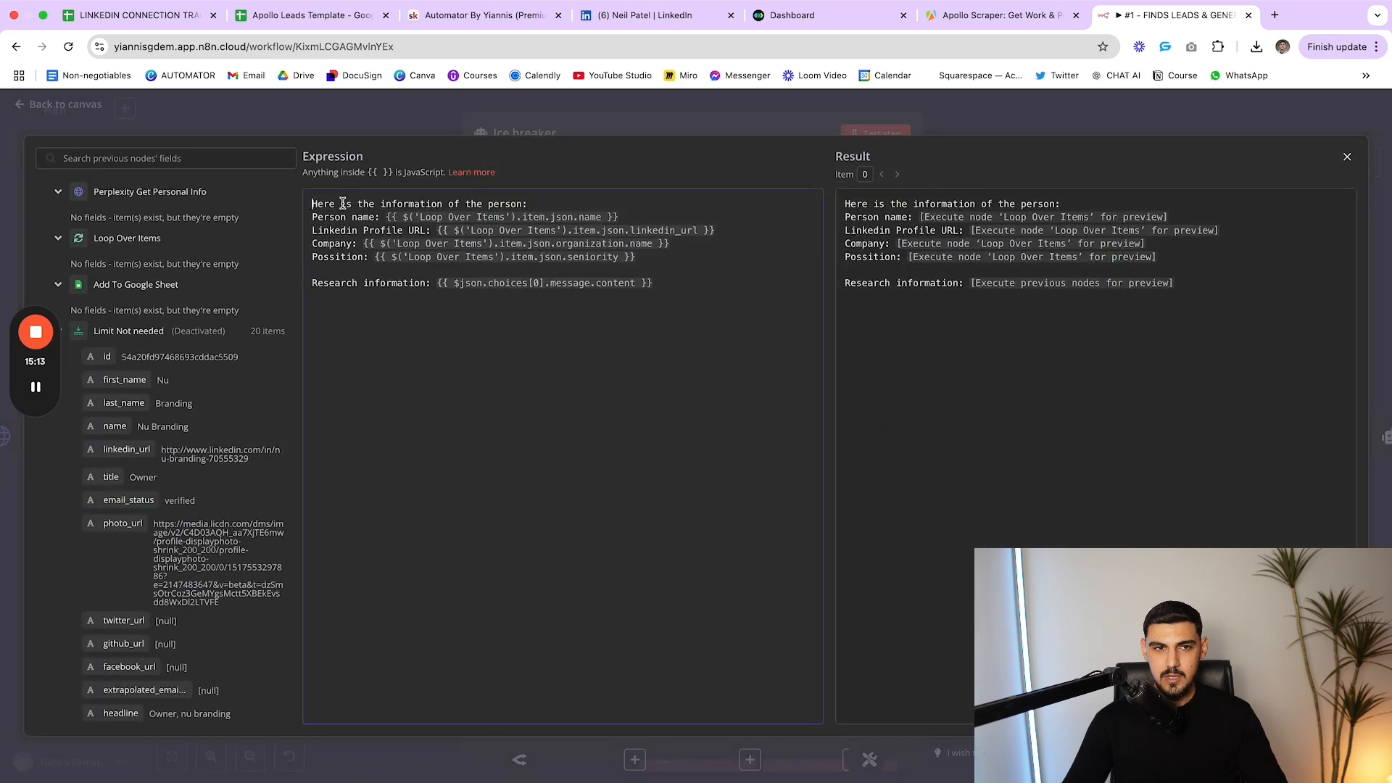
left_click_drag(325, 203, 690, 288)
left_click(690, 288)
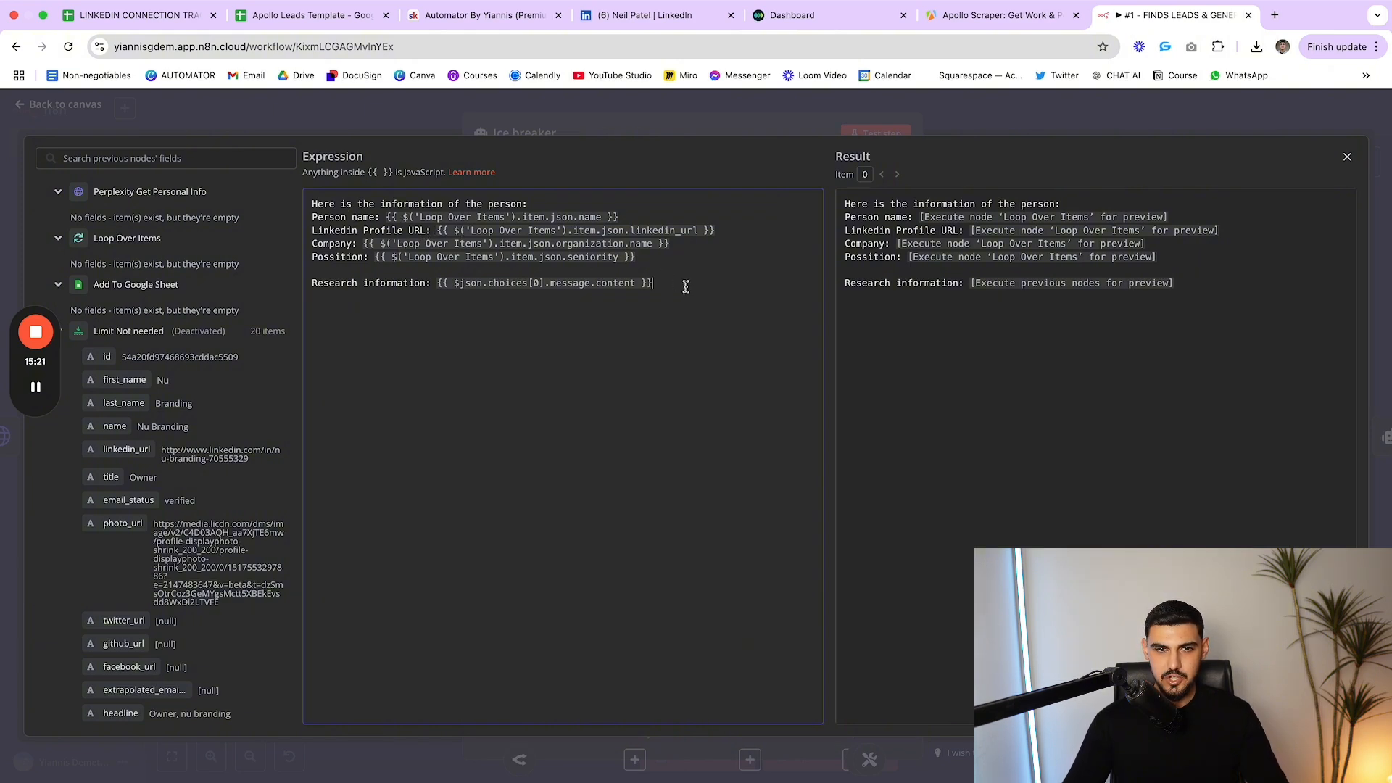
left_click_drag(653, 284, 435, 289)
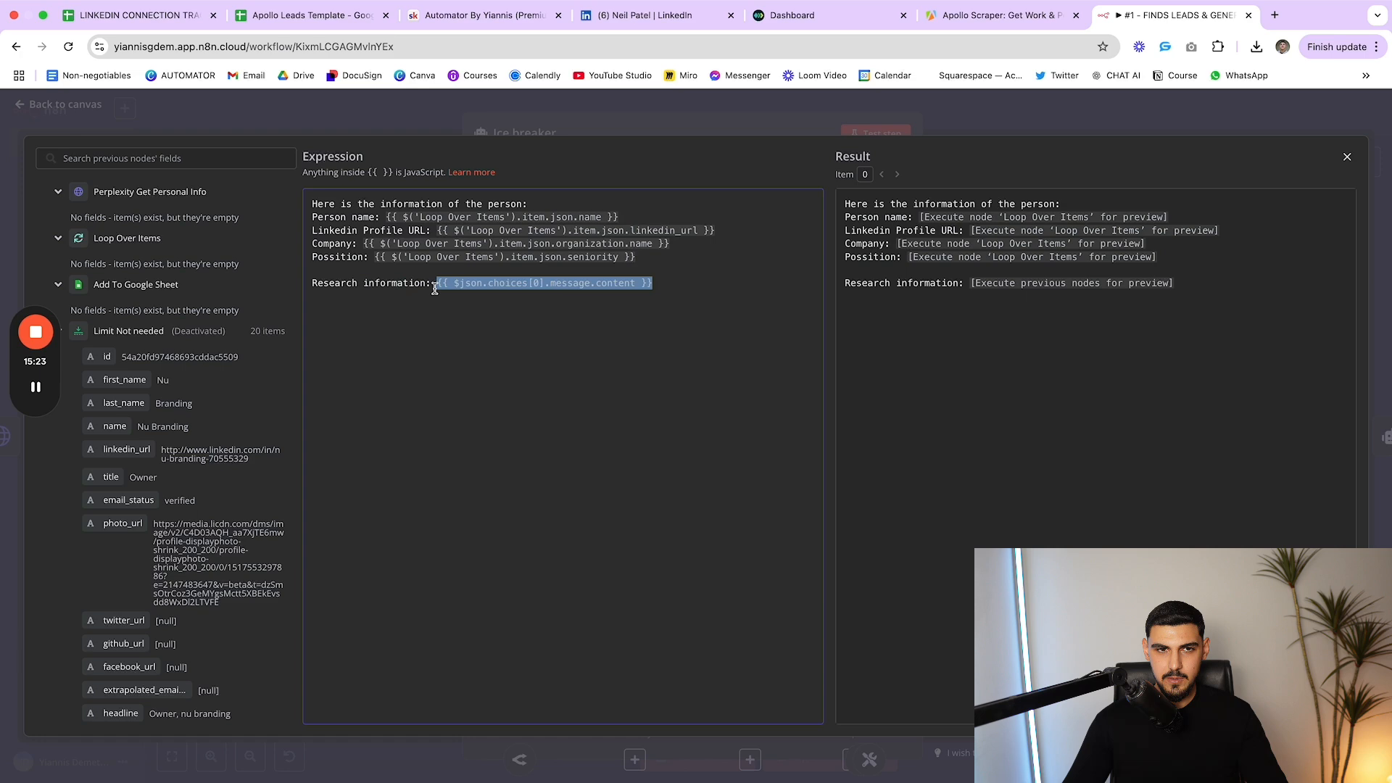
left_click(702, 125)
Enlarge the System Message and review the email/LinkedIn, separate-fields, output-only and research-information rules
scroll(886, 621, "down", 5)
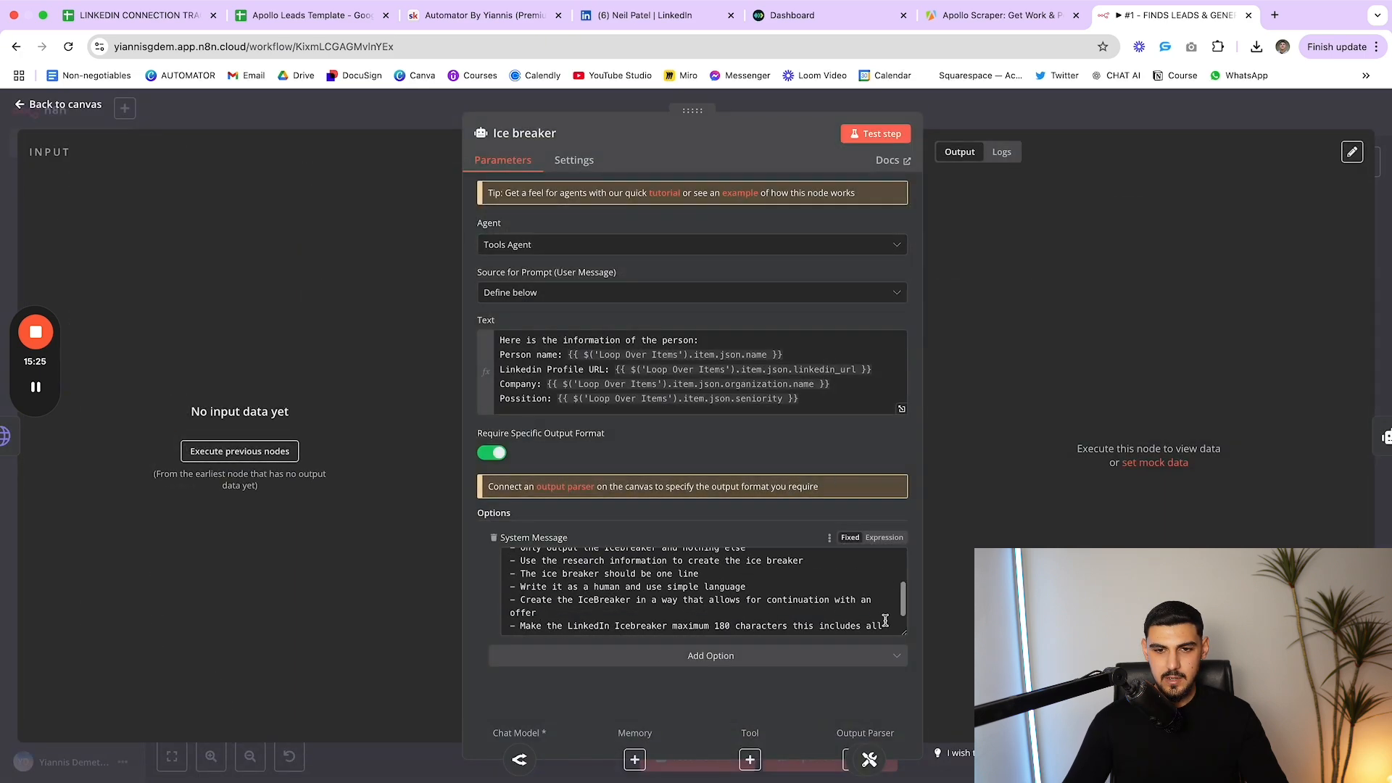
left_click_drag(906, 631, 904, 779)
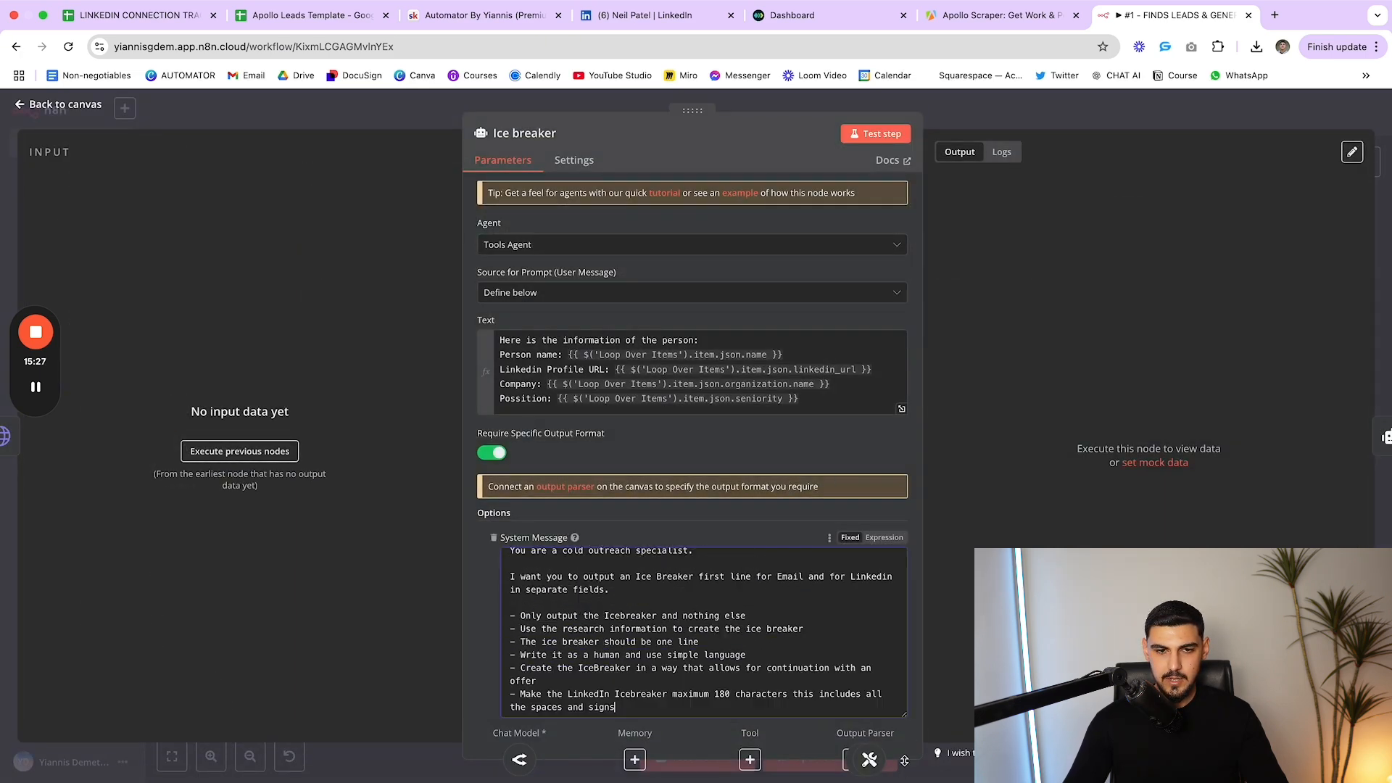
scroll(659, 505, "down", 3)
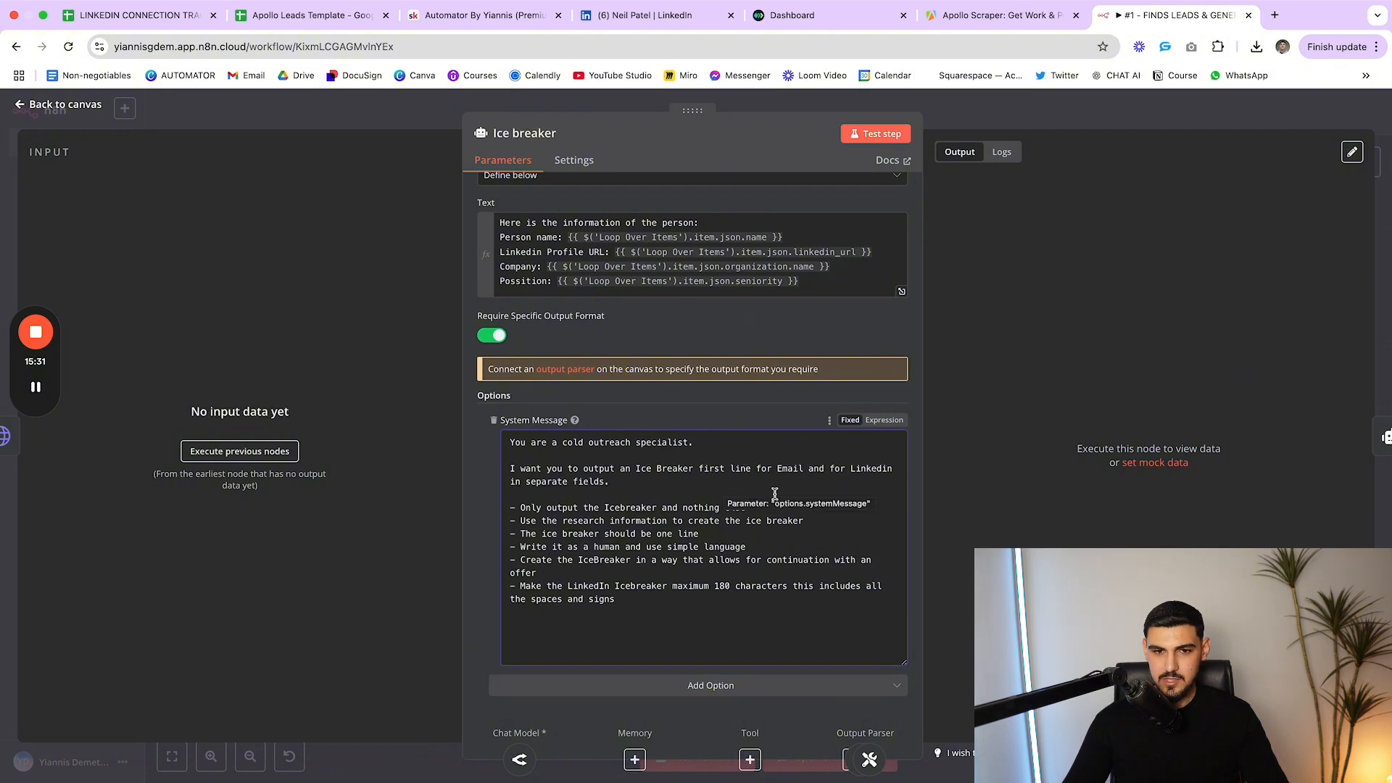
left_click_drag(734, 468, 891, 472)
left_click(891, 472)
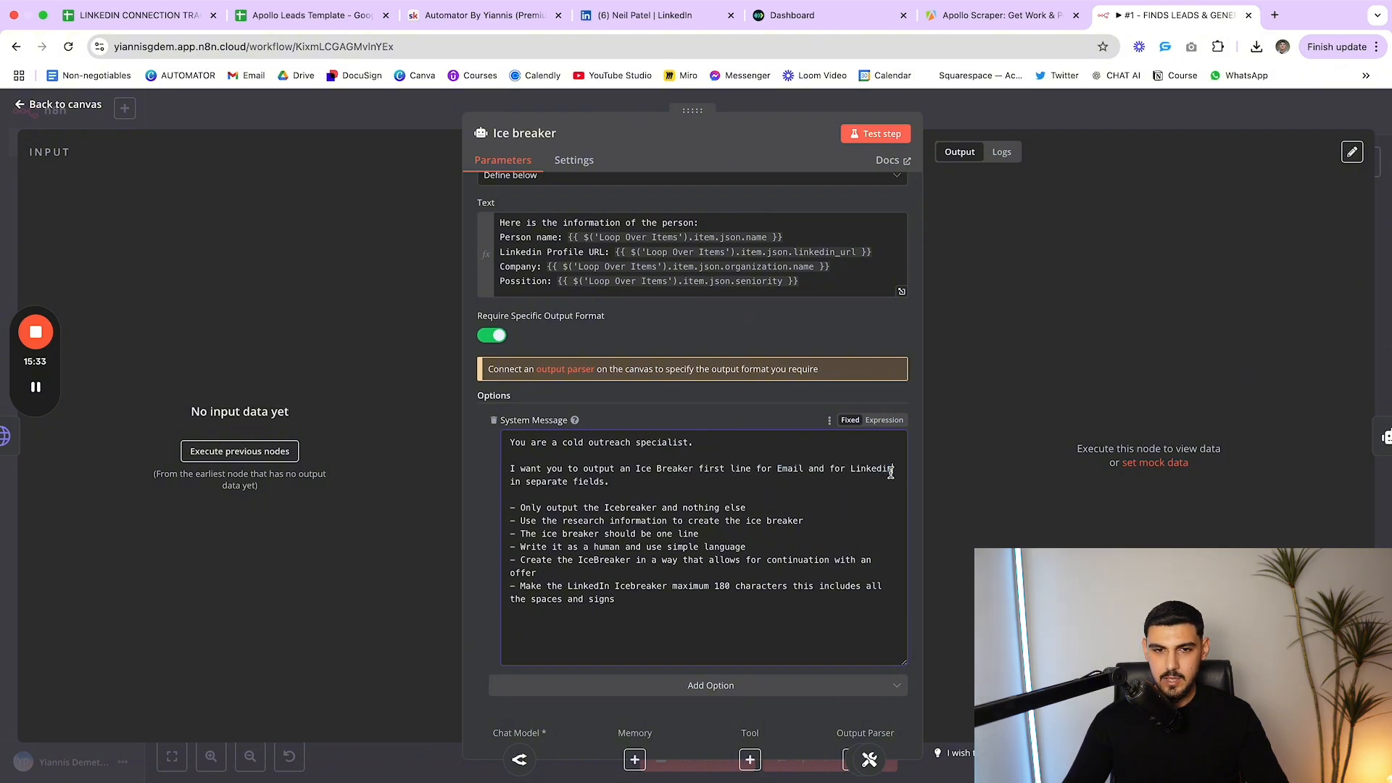
left_click_drag(619, 484, 756, 514)
left_click(510, 481)
left_click(756, 513)
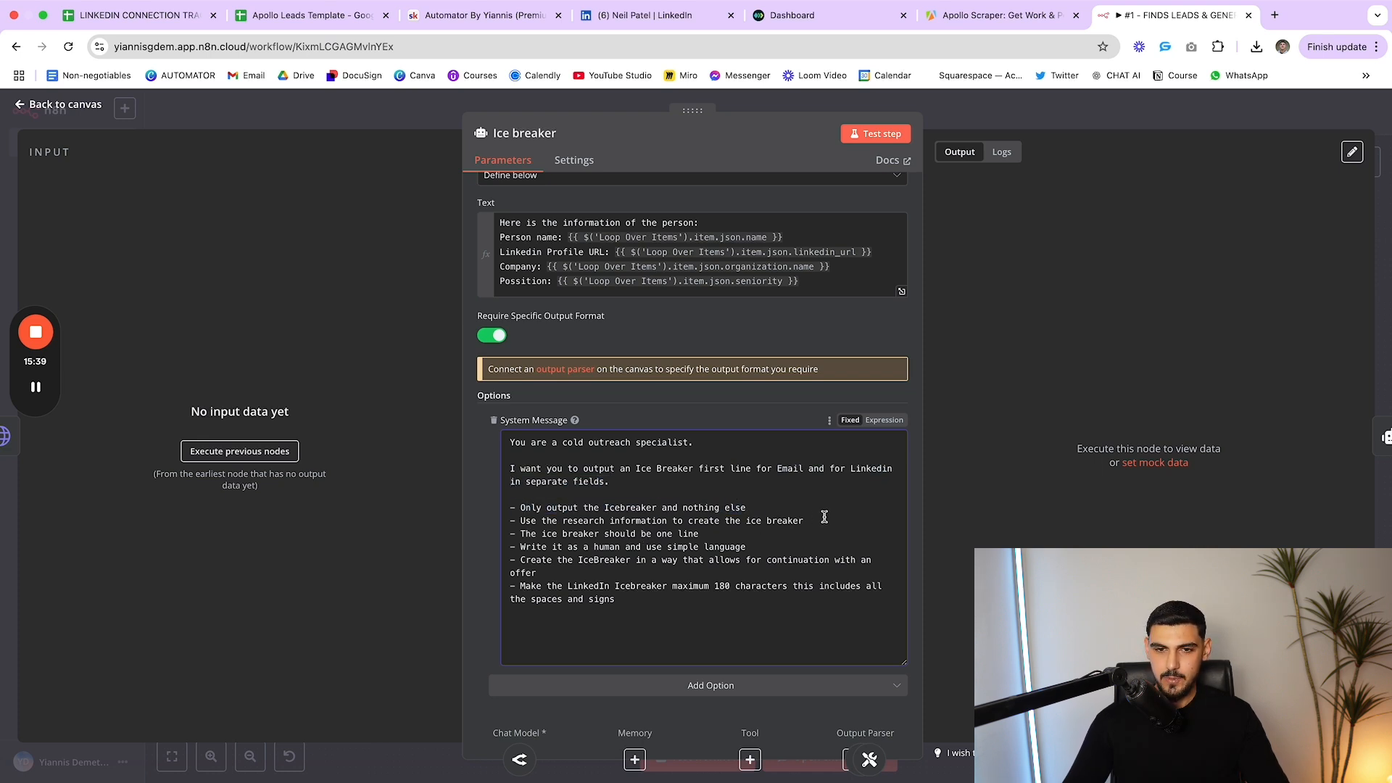
left_click_drag(824, 521, 689, 522)
left_click(689, 522)
Review the one-line, write-as-a-human and LinkedIn character-limit icebreaker rules
left_click_drag(522, 533, 701, 534)
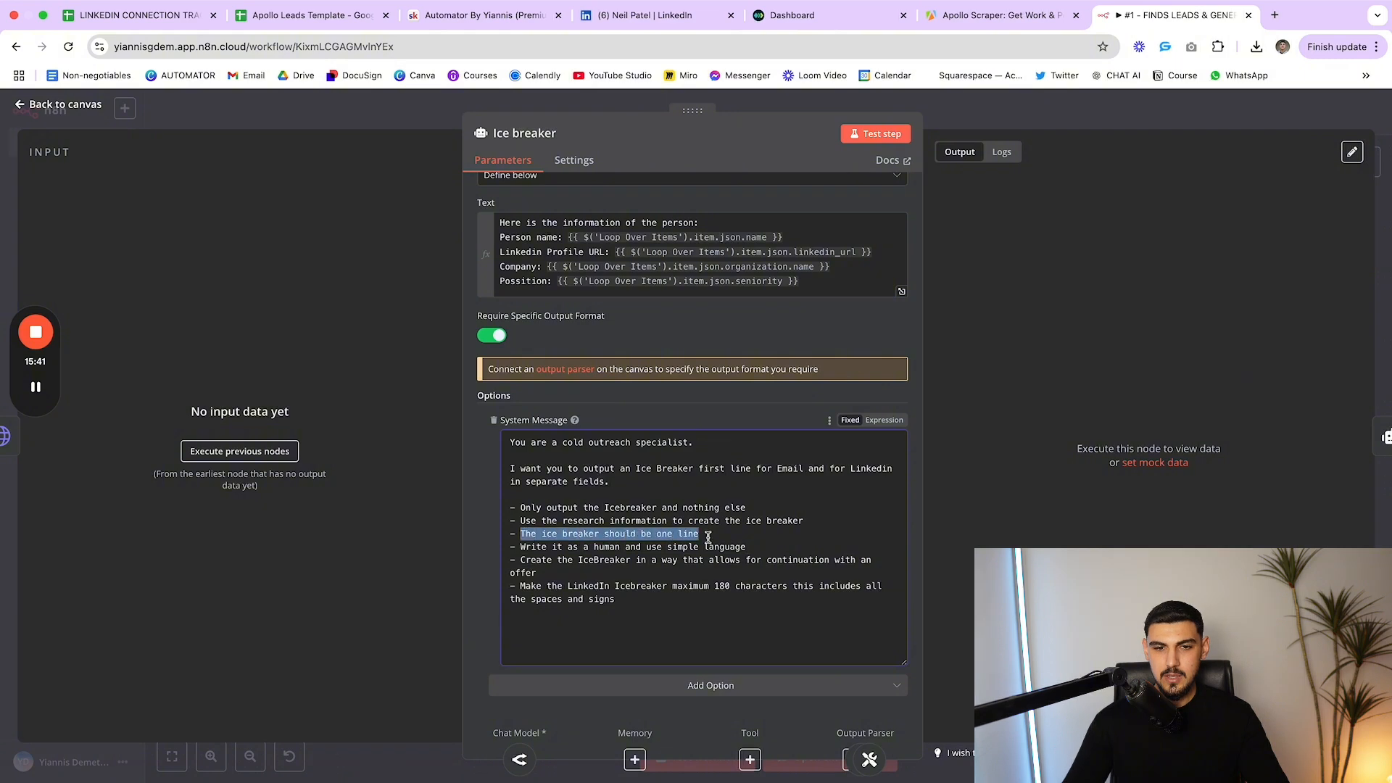
left_click(709, 535)
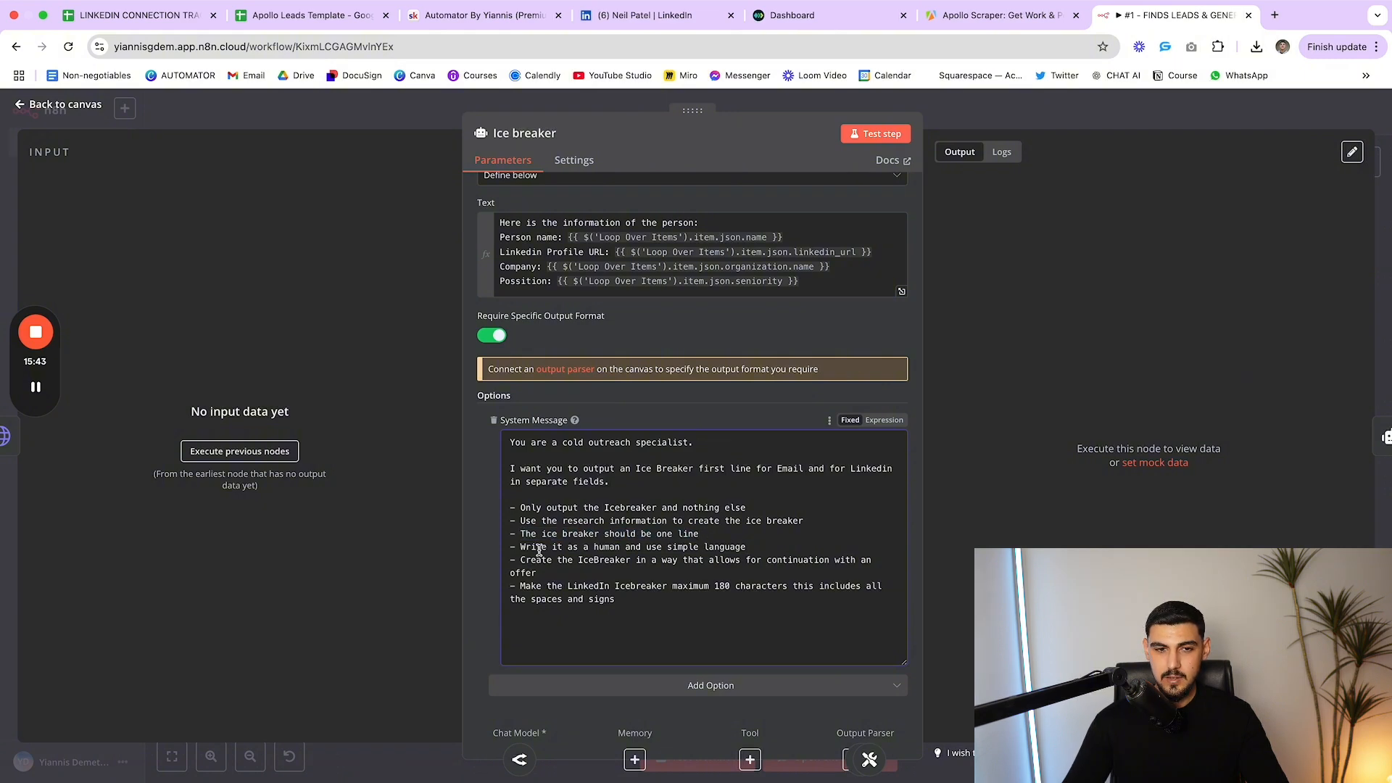
left_click_drag(523, 548, 652, 549)
left_click(732, 549)
left_click(657, 549)
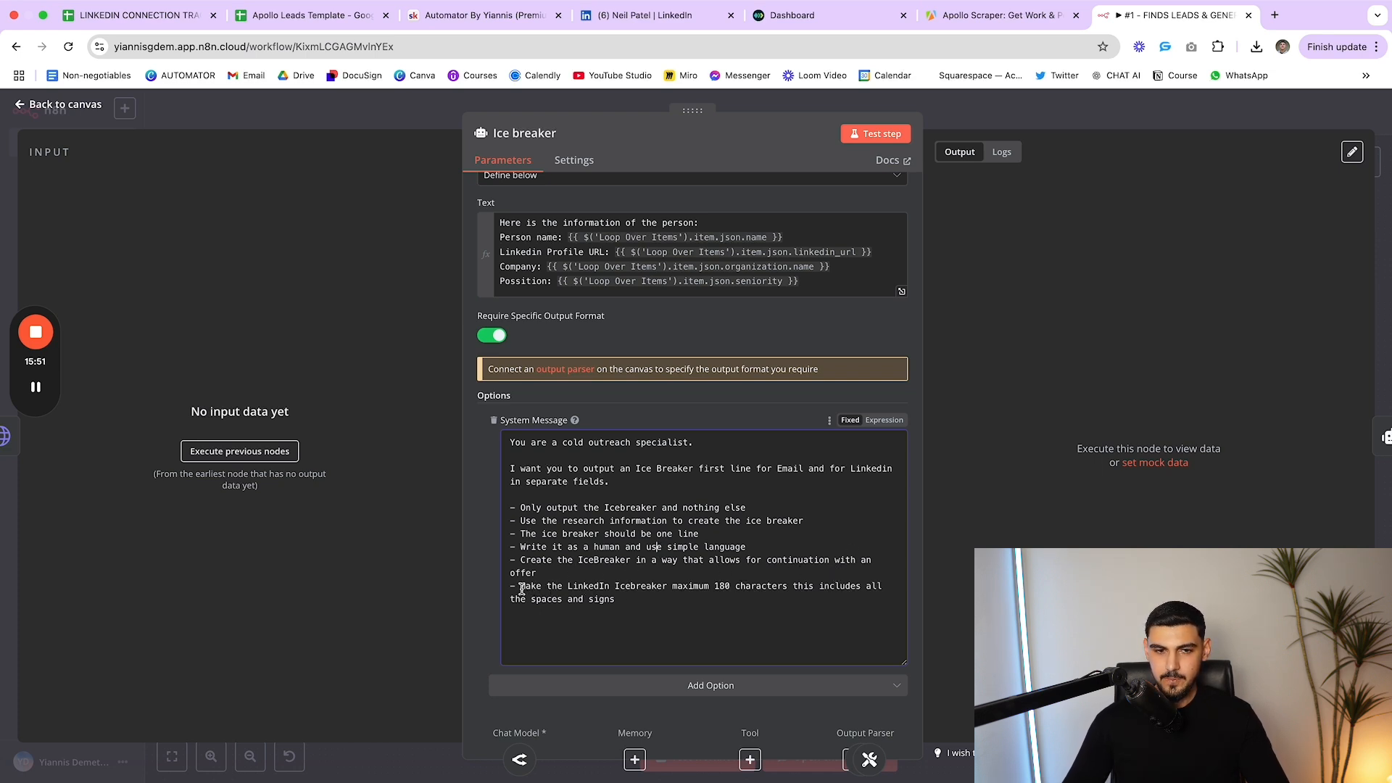
left_click_drag(521, 589, 792, 591)
left_click(694, 597)
left_click(792, 592)
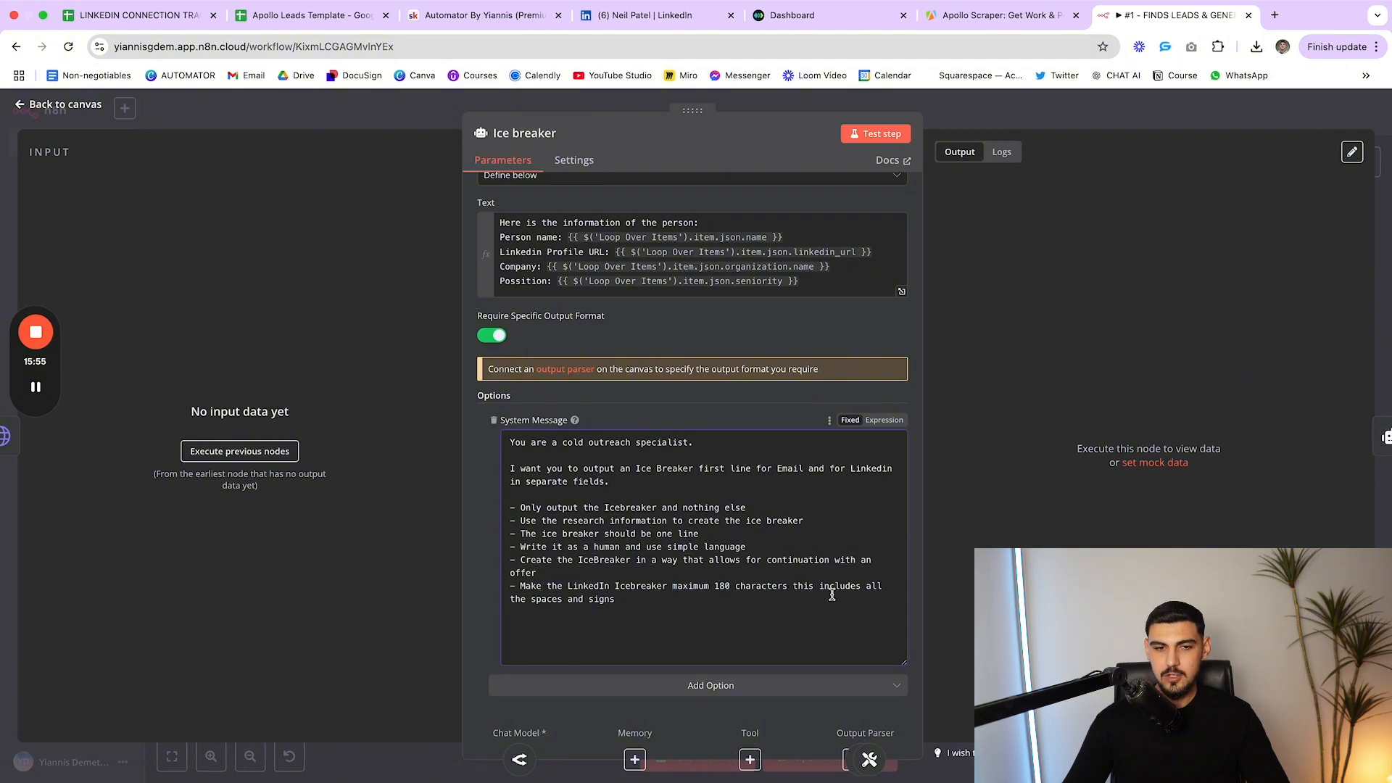
scroll(825, 588, "up", 1)
scroll(789, 565, "down", 1)
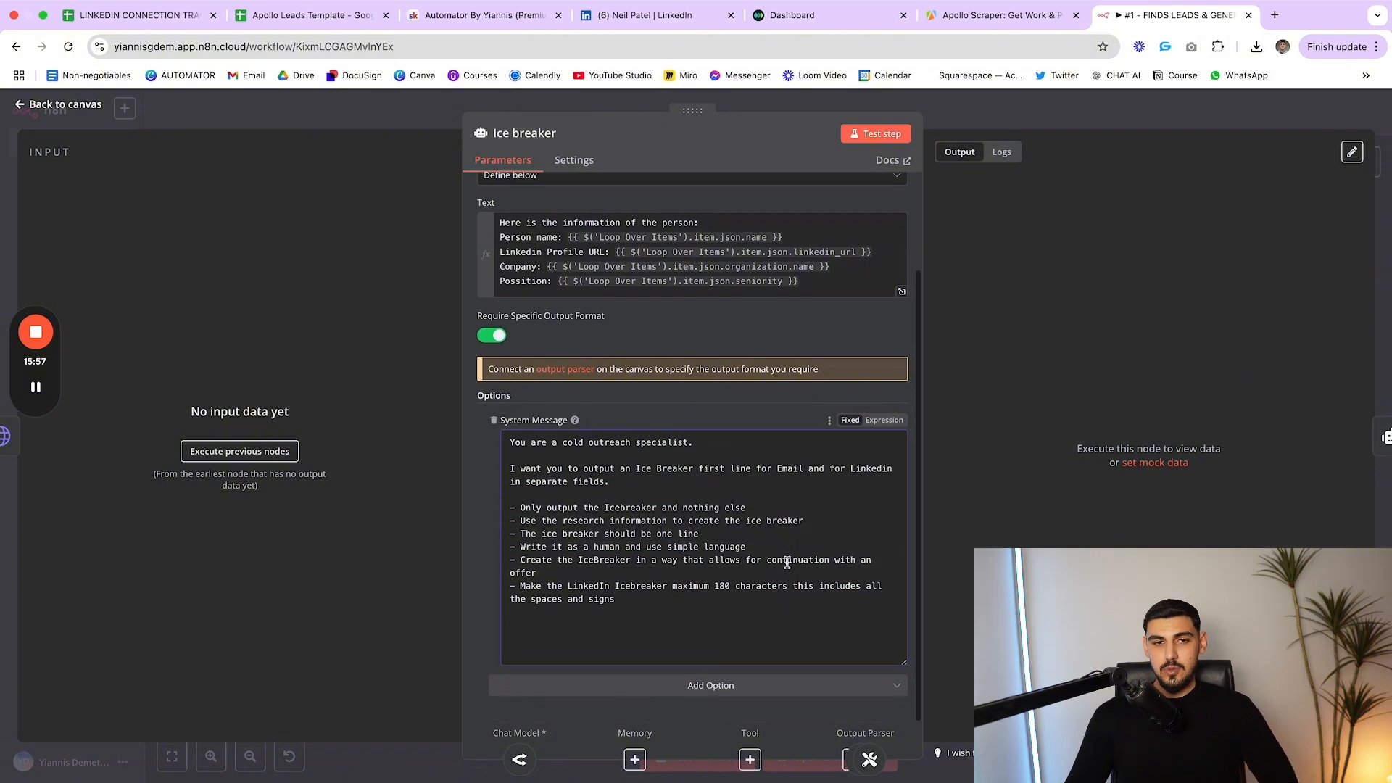
scroll(747, 564, "up", 3)
scroll(736, 564, "down", 2)
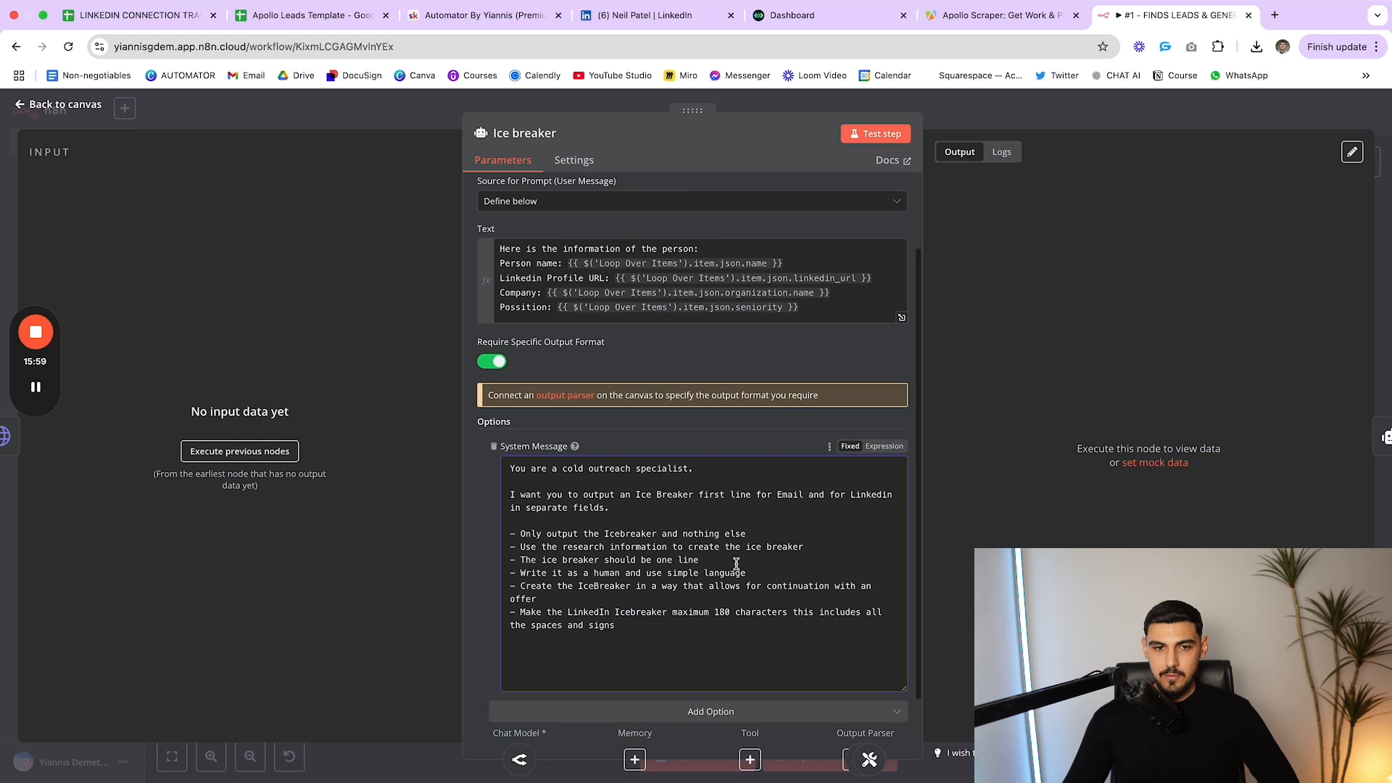
scroll(720, 569, "down", 1)
left_click_drag(631, 600, 509, 439)
Add the word EXAMPLE on a new System Message line, then delete it
left_click(613, 536)
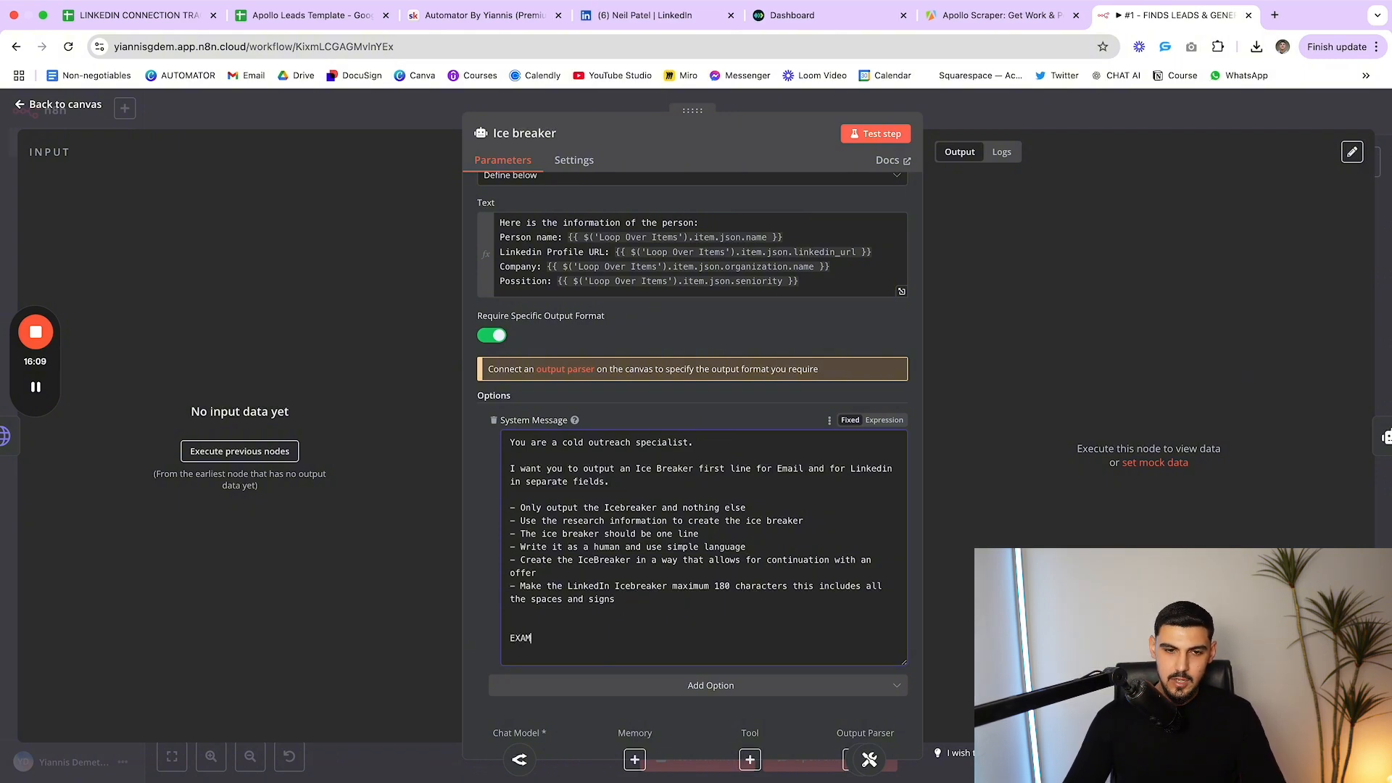
type("PLE")
double_click(526, 640)
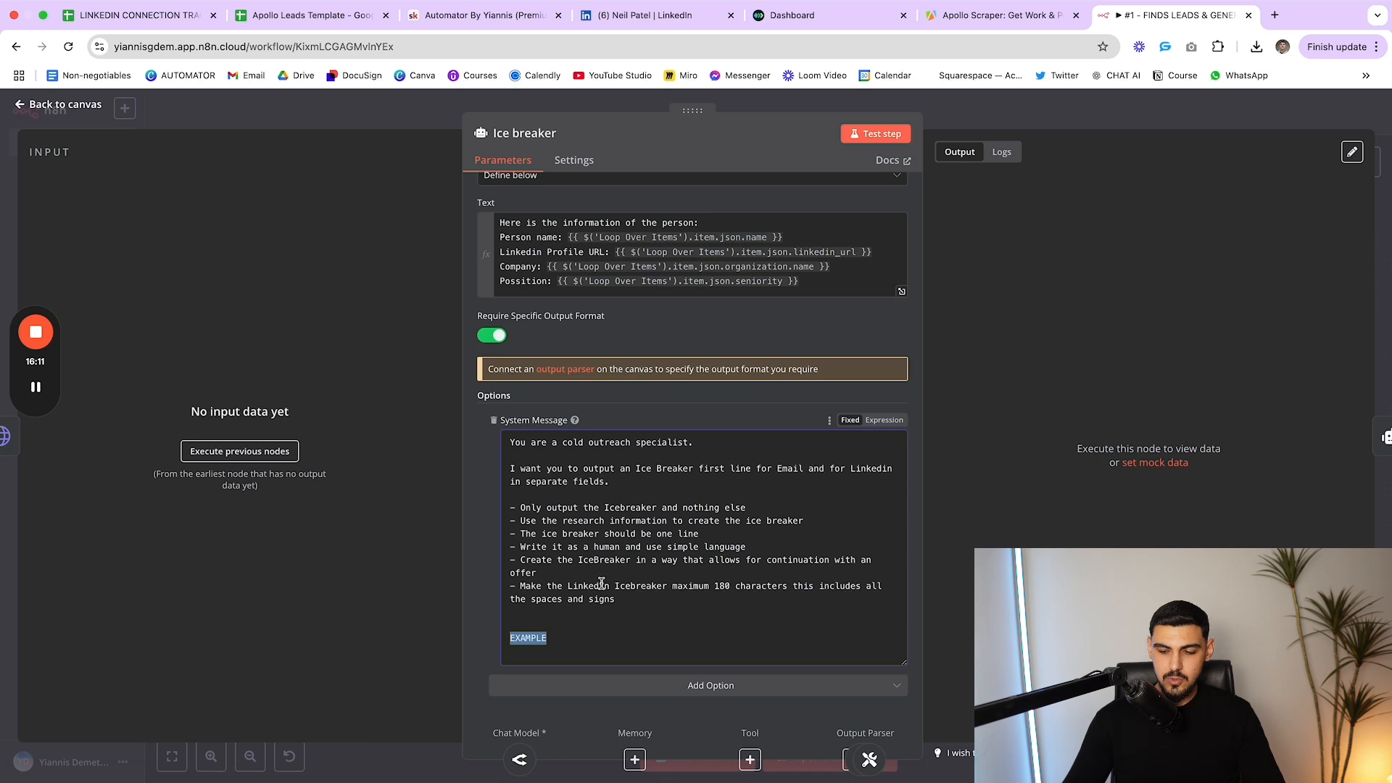
key("BackSpace")
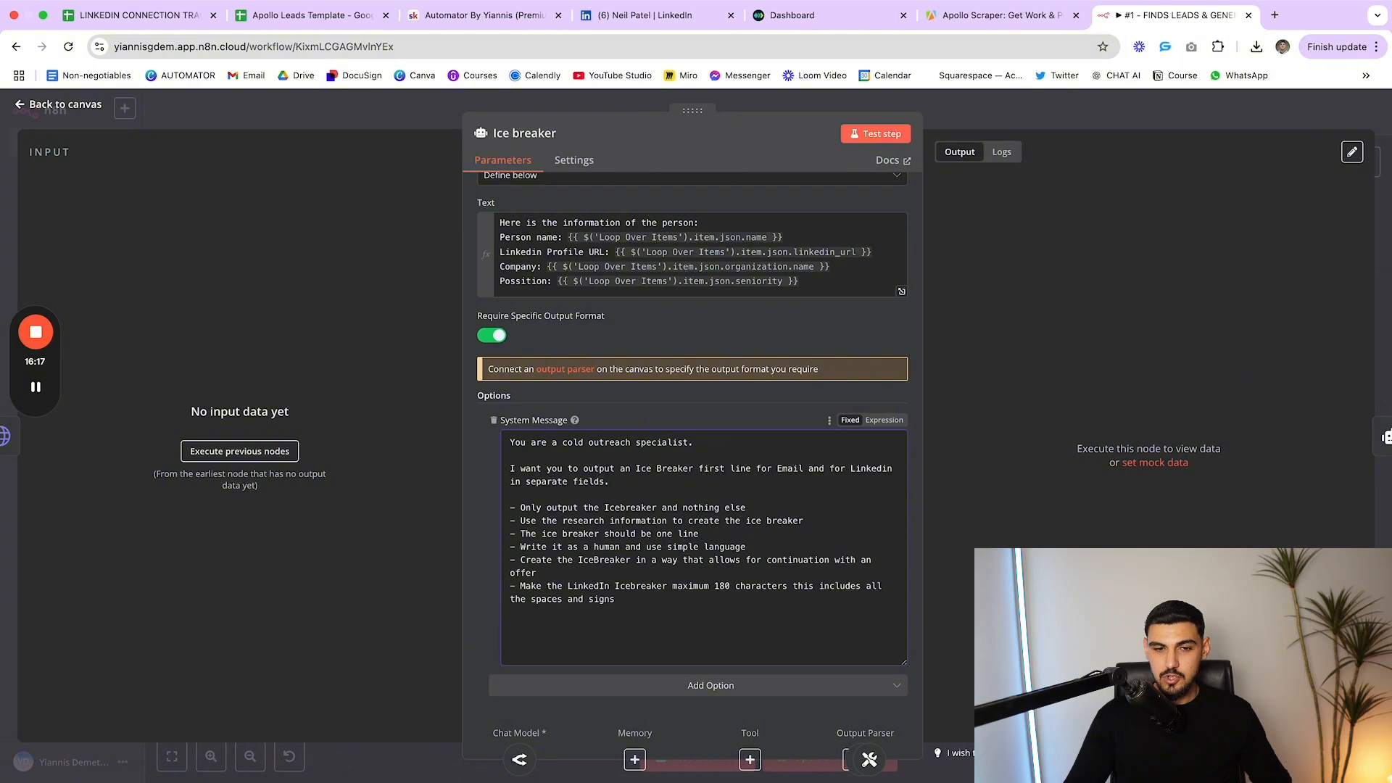
Point out the 180-character maximum in the LinkedIn icebreaker rule
double_click(720, 587)
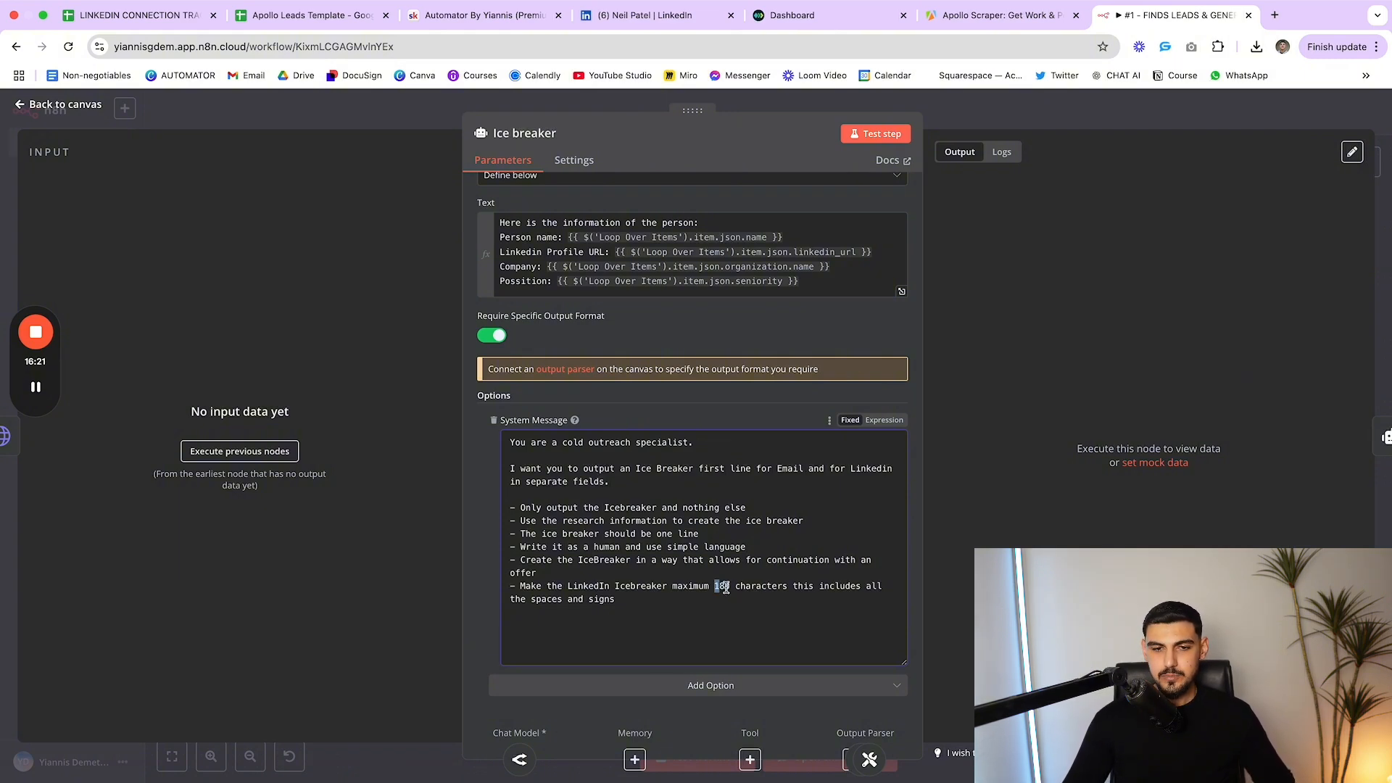
left_click(733, 585)
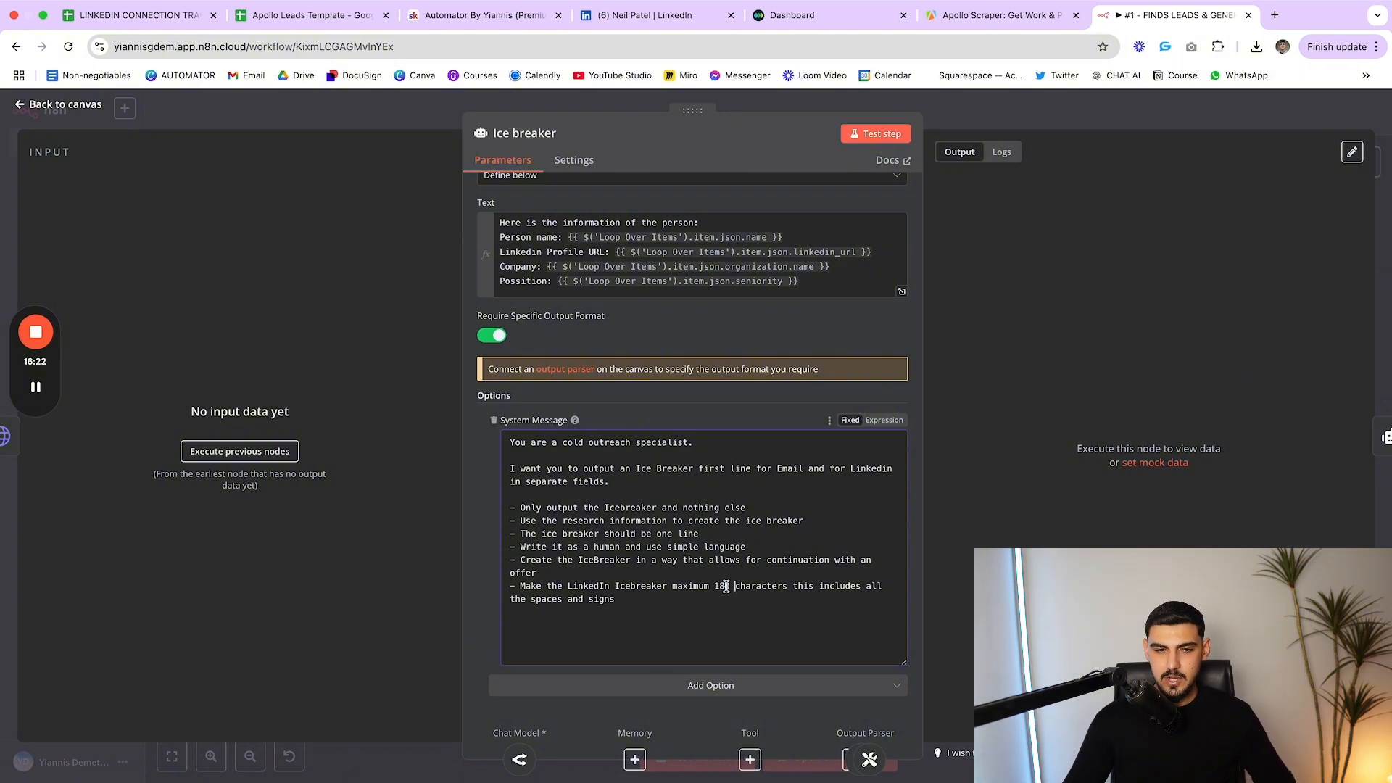
double_click(580, 586)
left_click(611, 586)
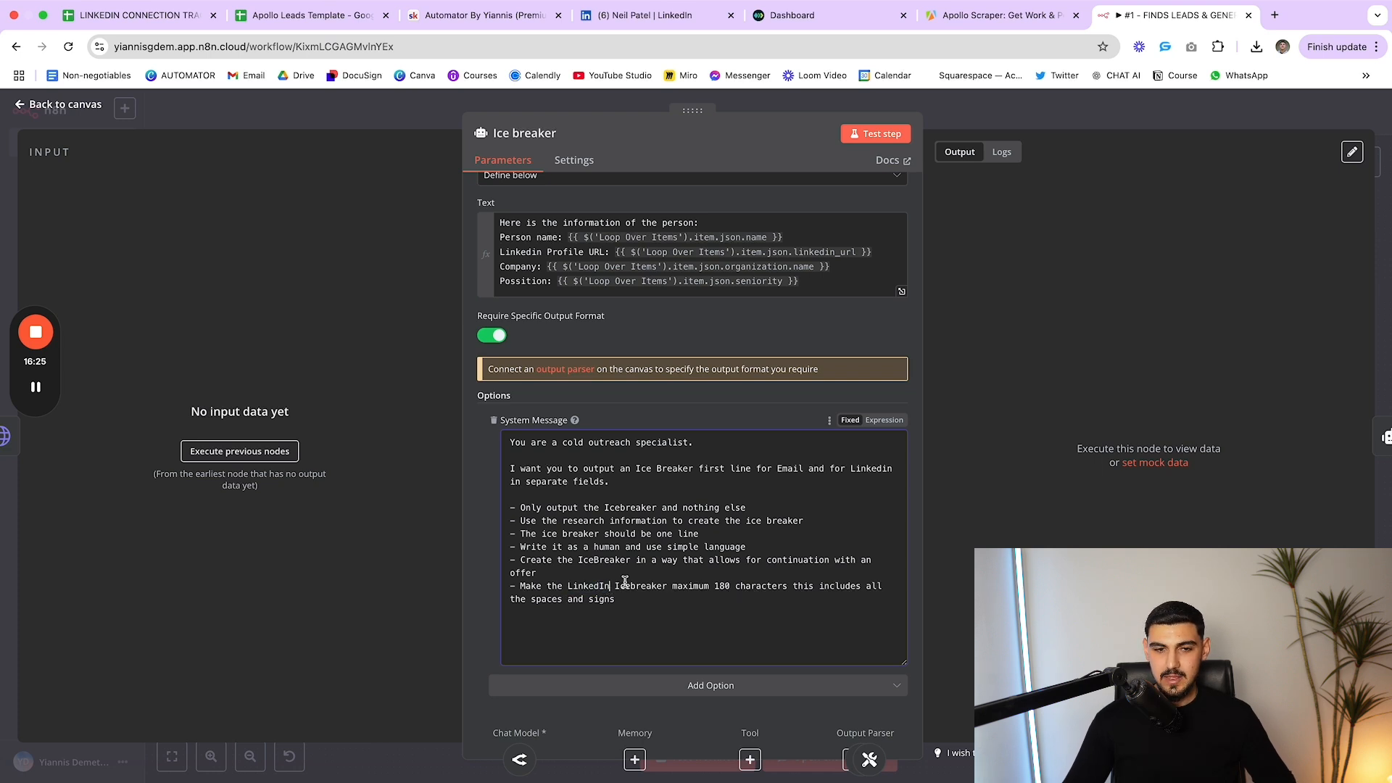
double_click(719, 587)
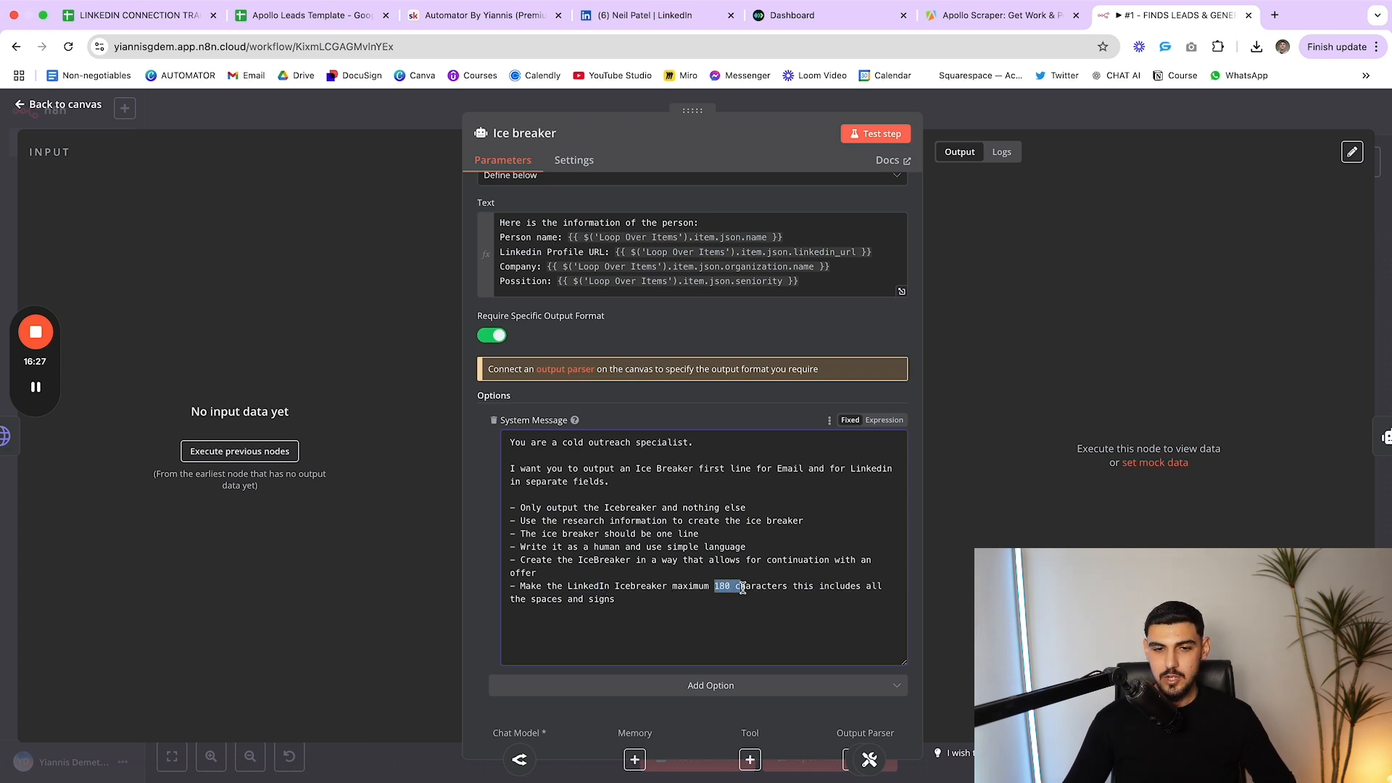
left_click(742, 589)
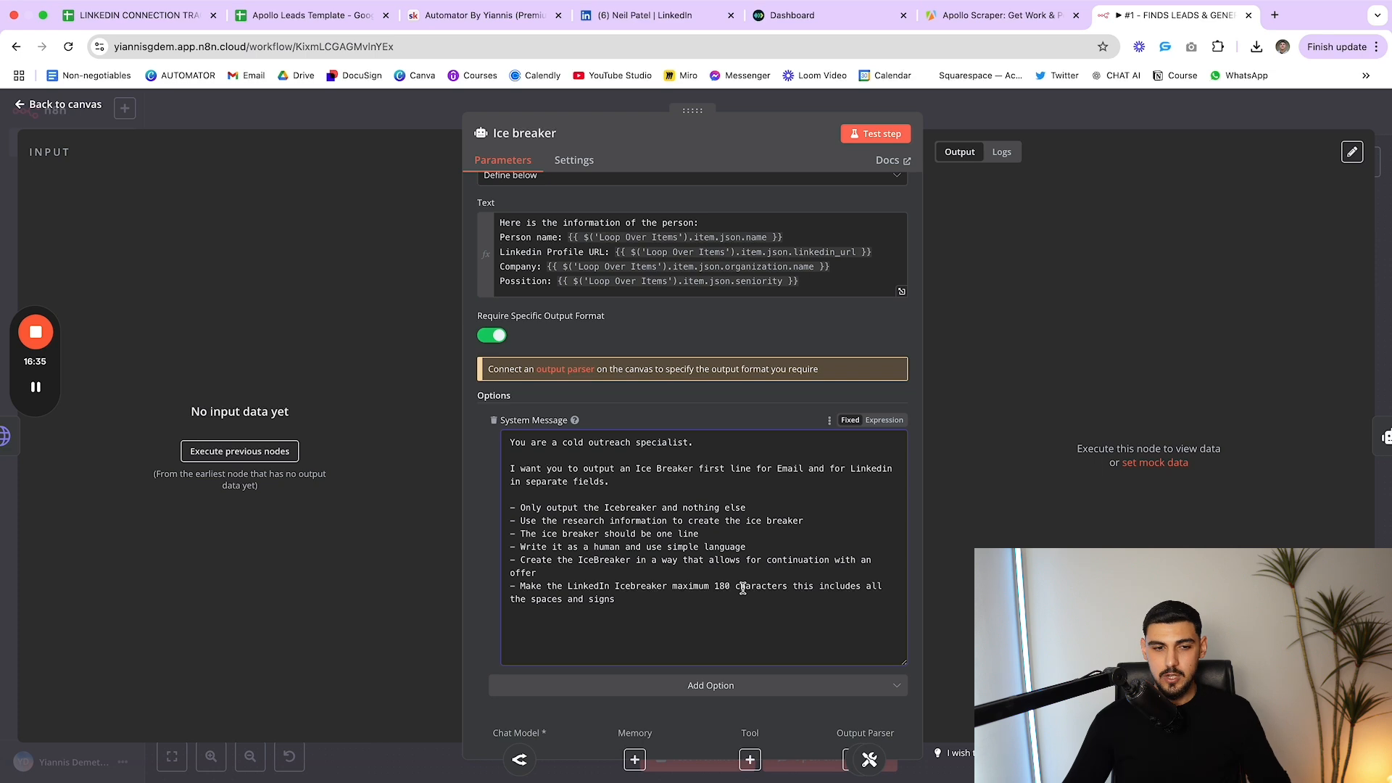
left_click_drag(731, 590, 716, 594)
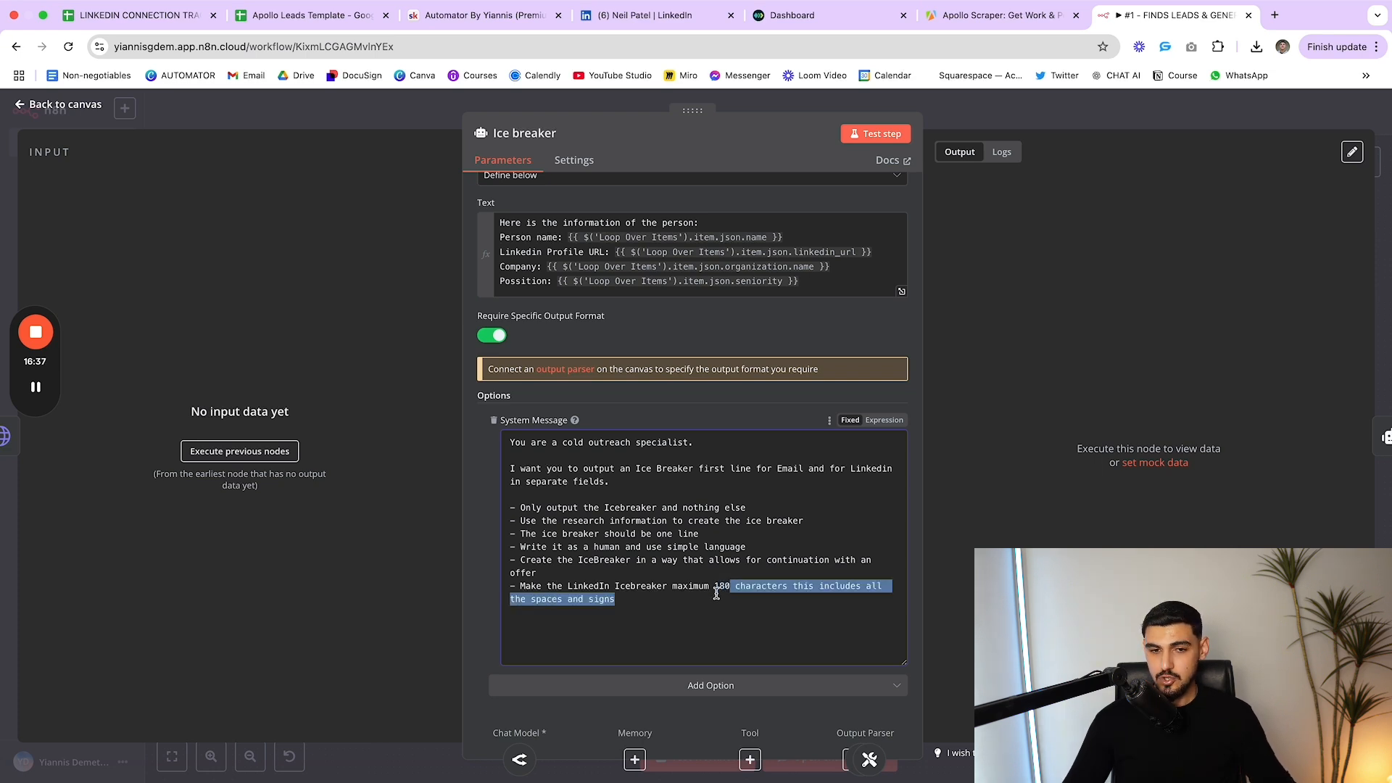
left_click(716, 594)
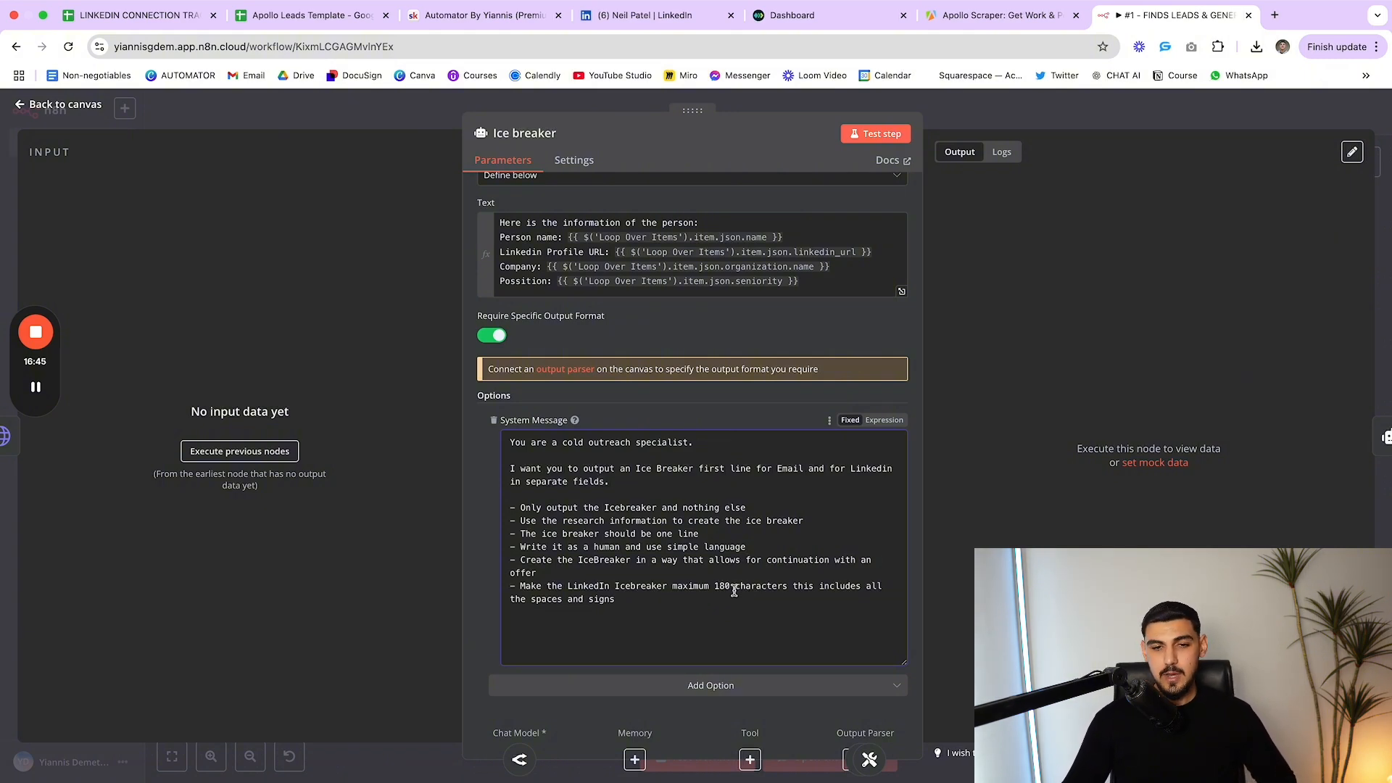
left_click_drag(731, 589, 732, 591)
left_click(714, 591)
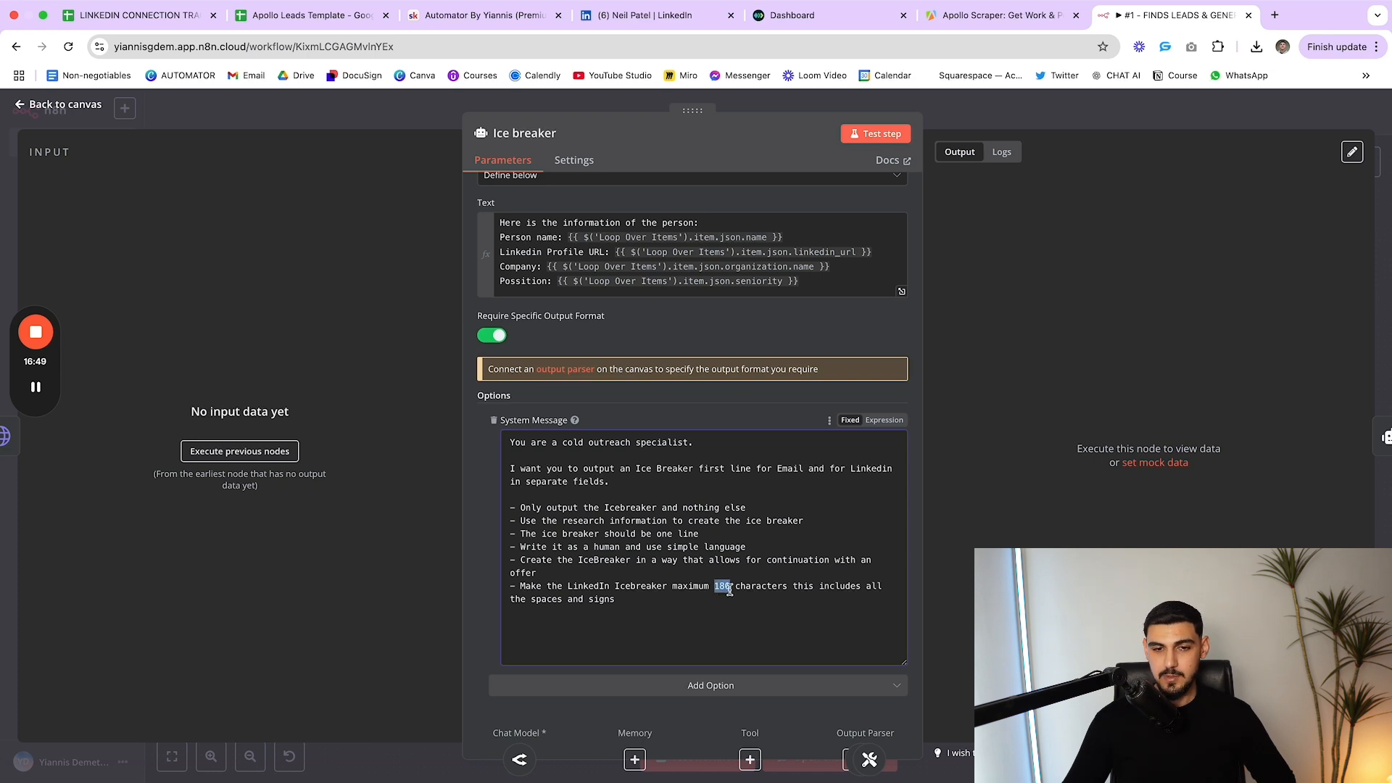
left_click(712, 591)
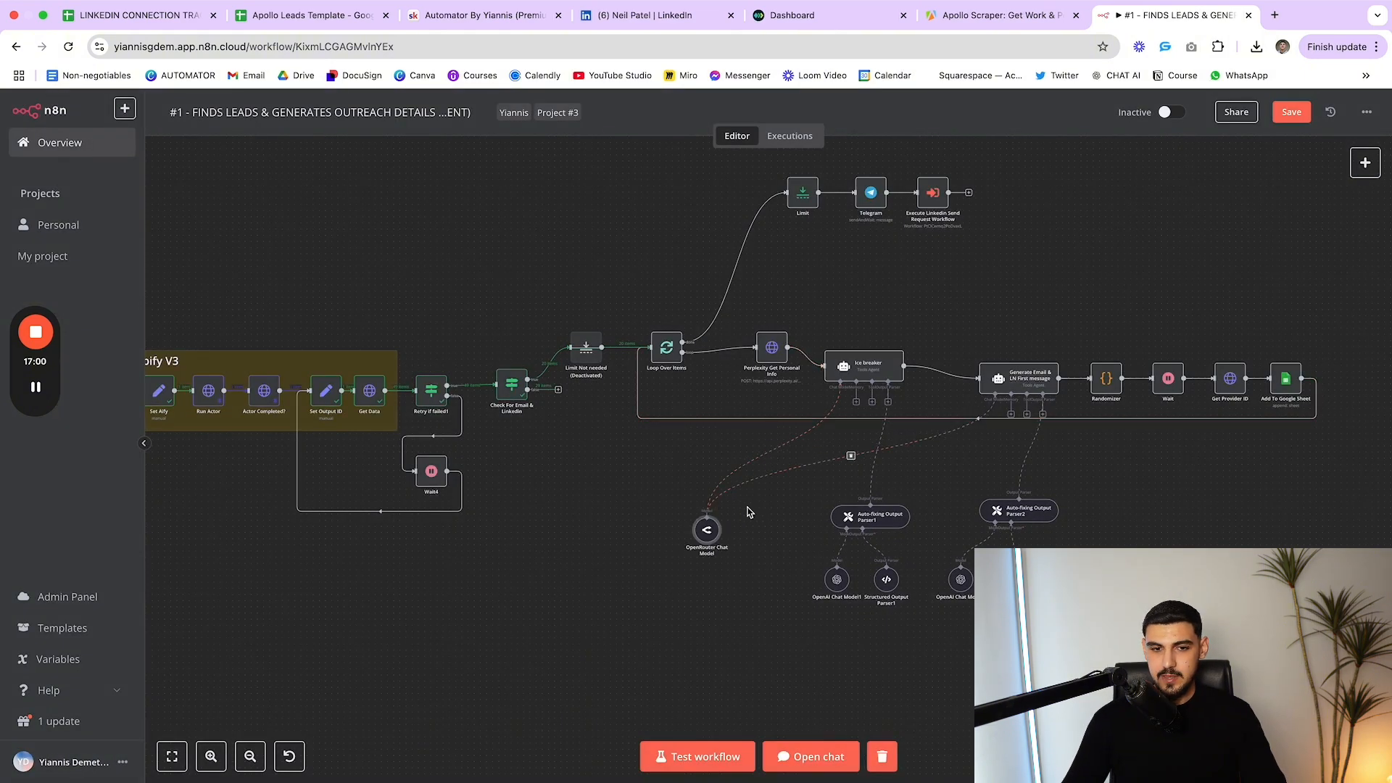
Confirm OpenRouter Chat Model keeps anthropic/claude-3.5-sonnet, then move the node slightly up
double_click(708, 531)
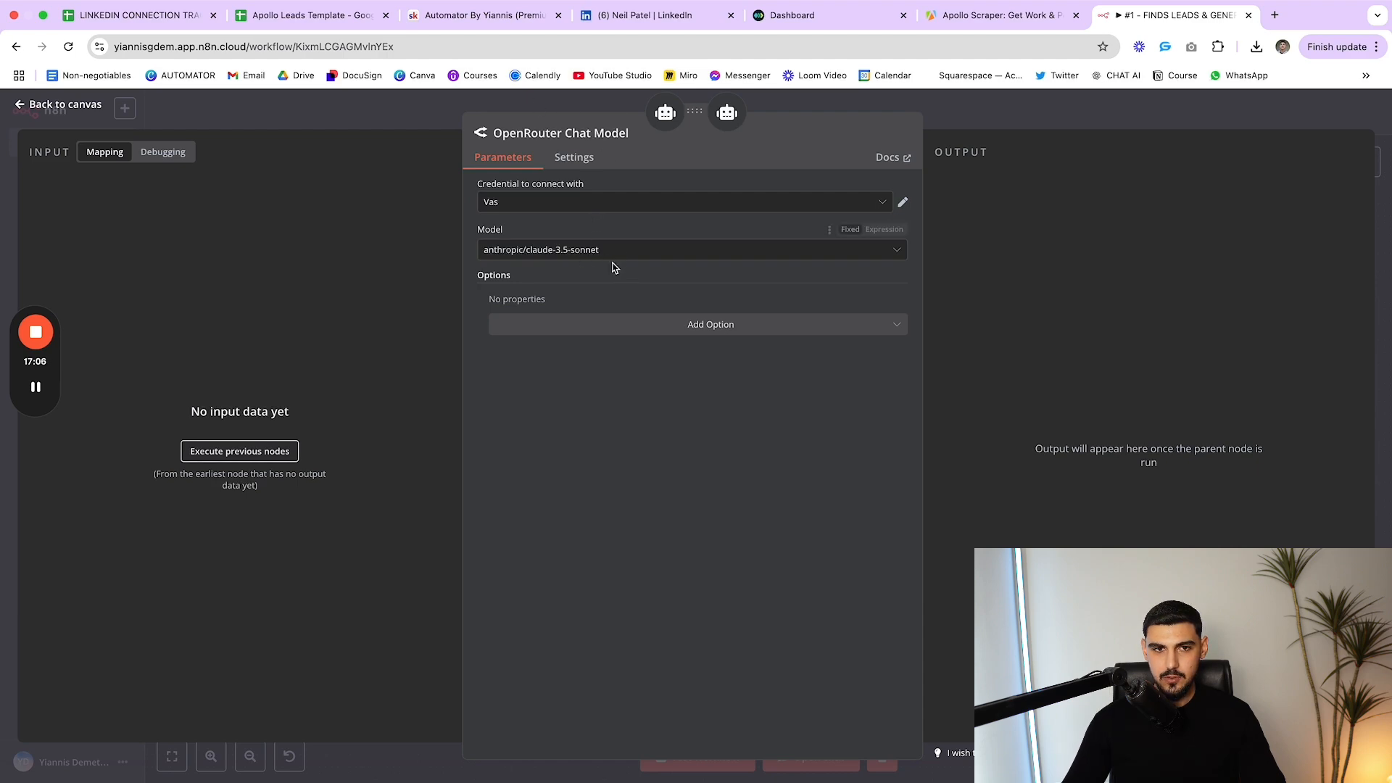
left_click(606, 252)
key("Escape")
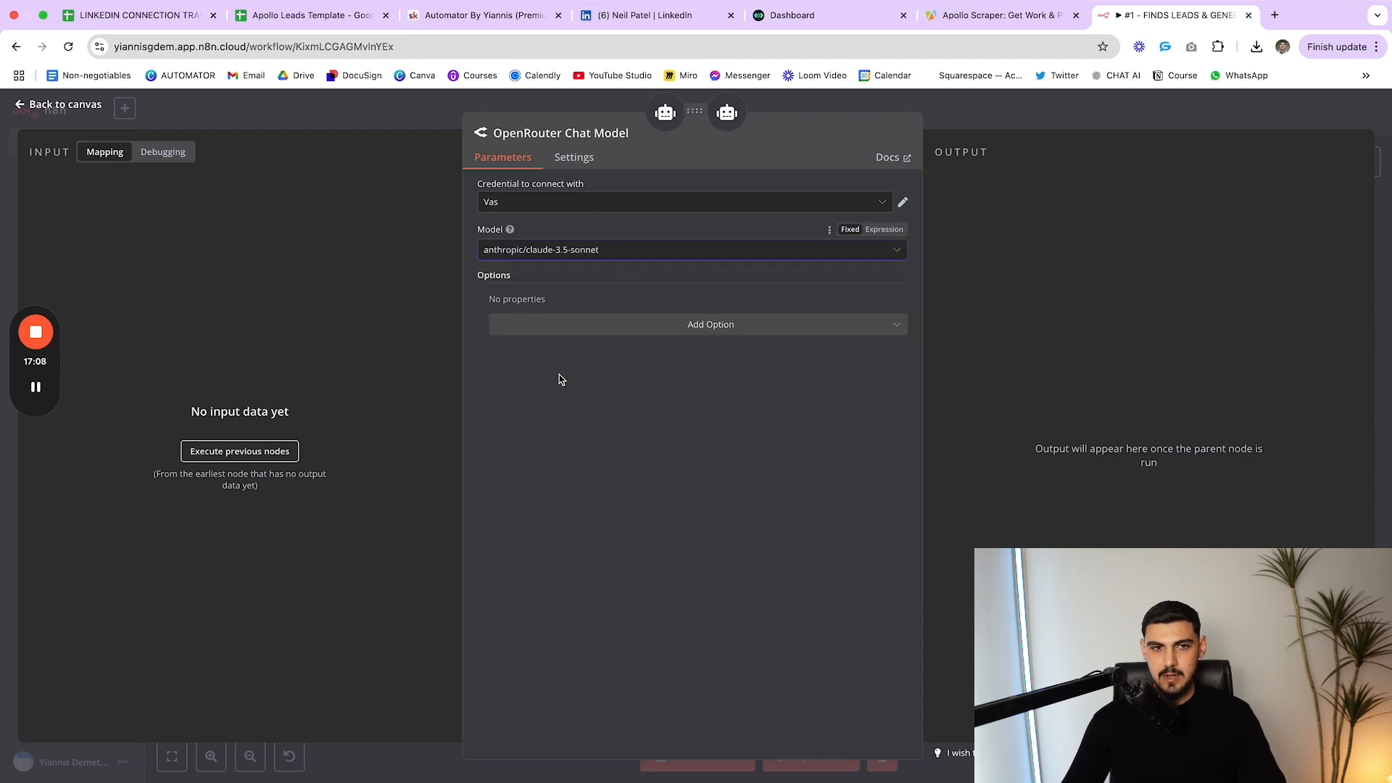
key("Escape")
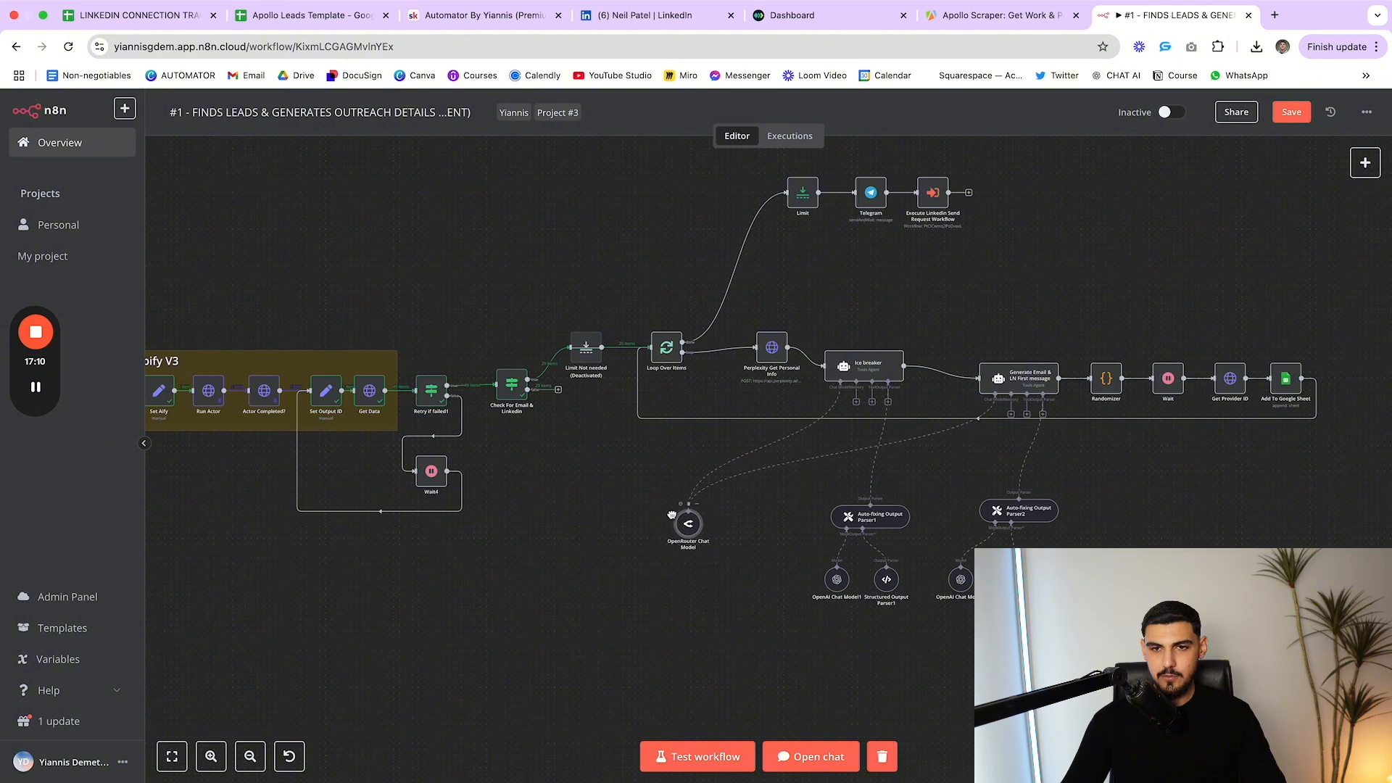
mouse_move(672, 516)
left_mouse_down()
mouse_move(713, 505)
mouse_move(684, 491)
left_mouse_up()
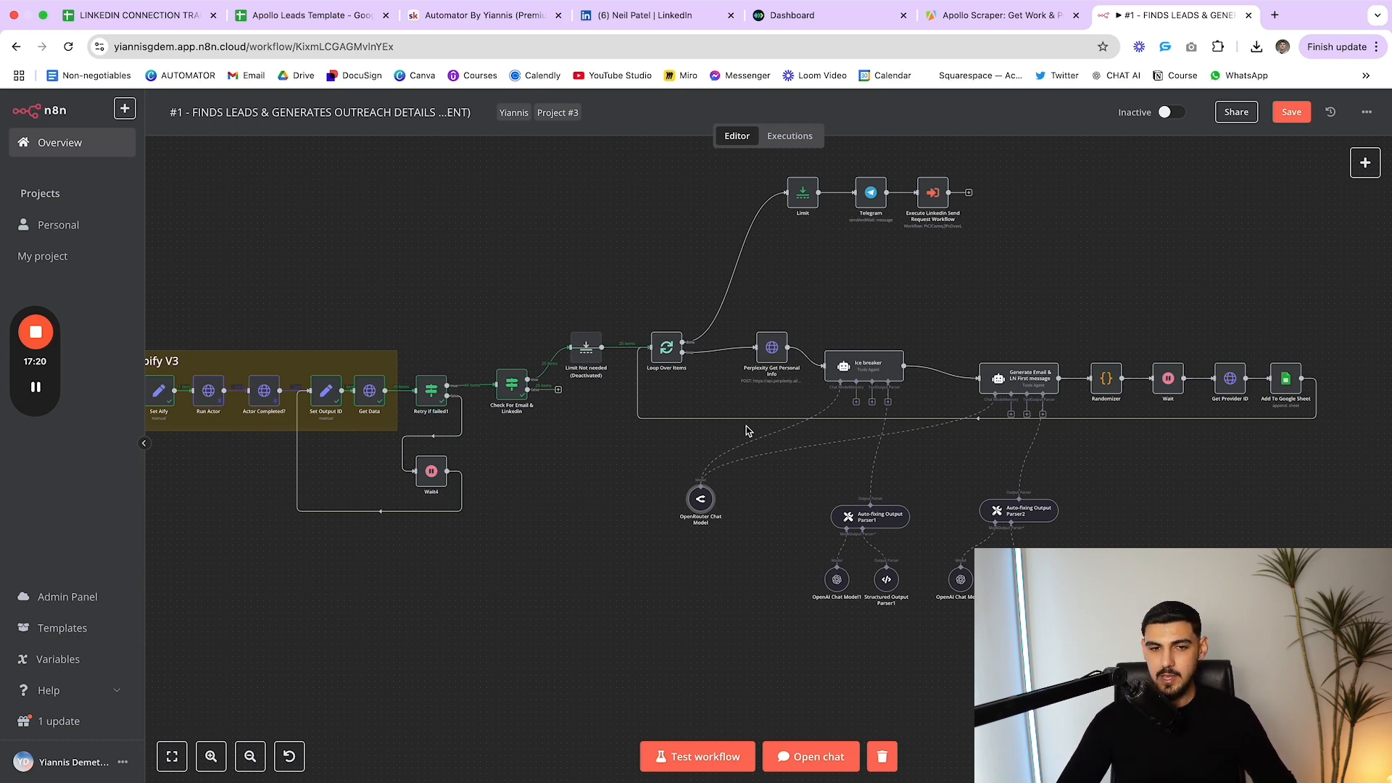
Review Structured Output Parser1's EmailIceBreaker and LinkedInIceBreaker example, then shift Generate Email & LN First message left
scroll(746, 451, "down", 1)
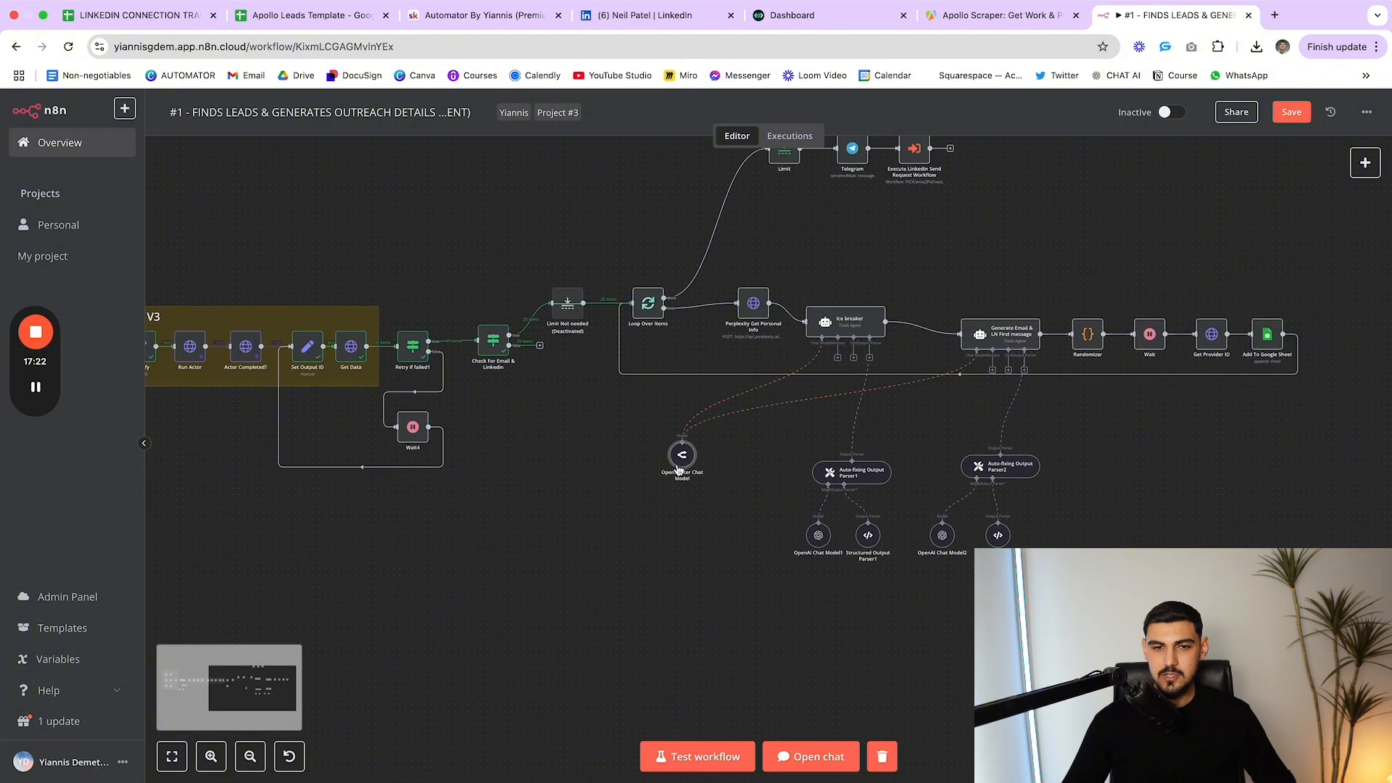
left_click_drag(678, 472, 671, 443)
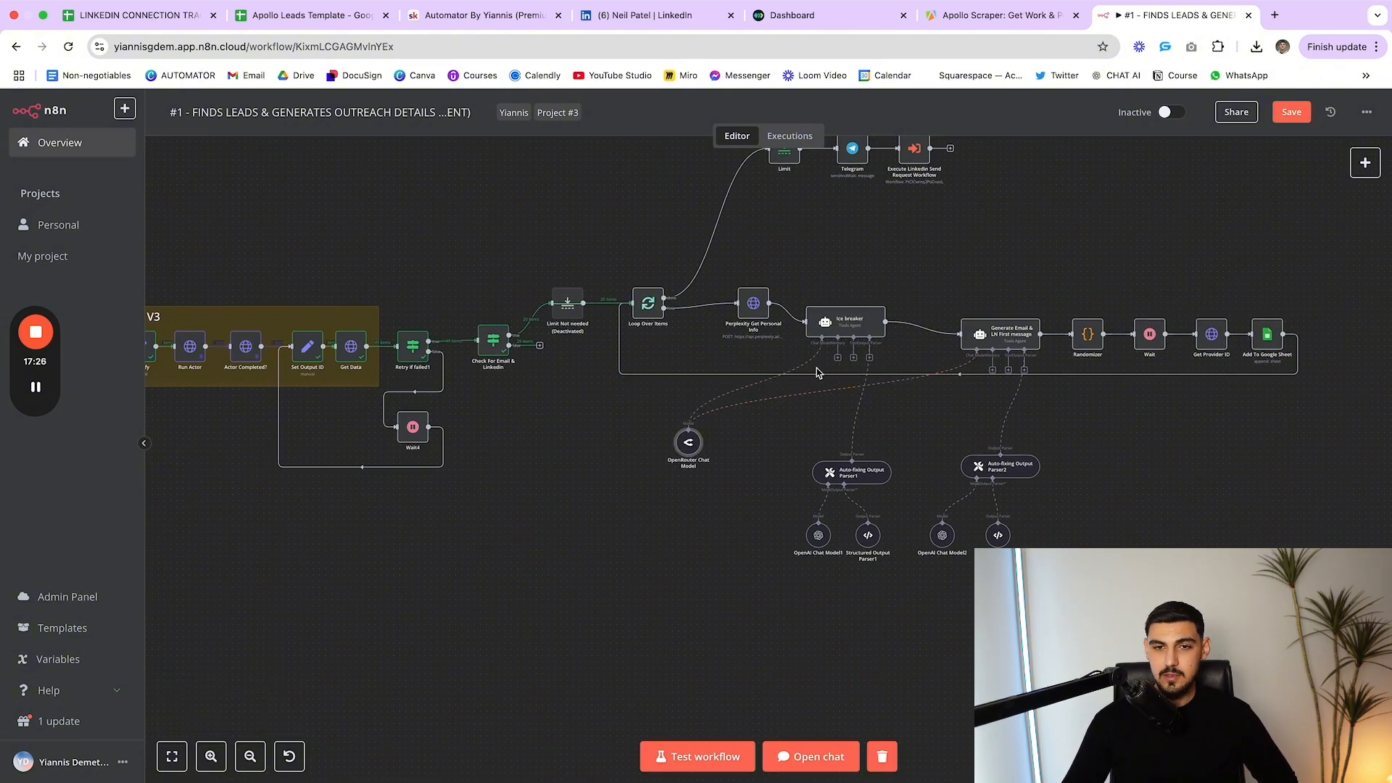
double_click(870, 536)
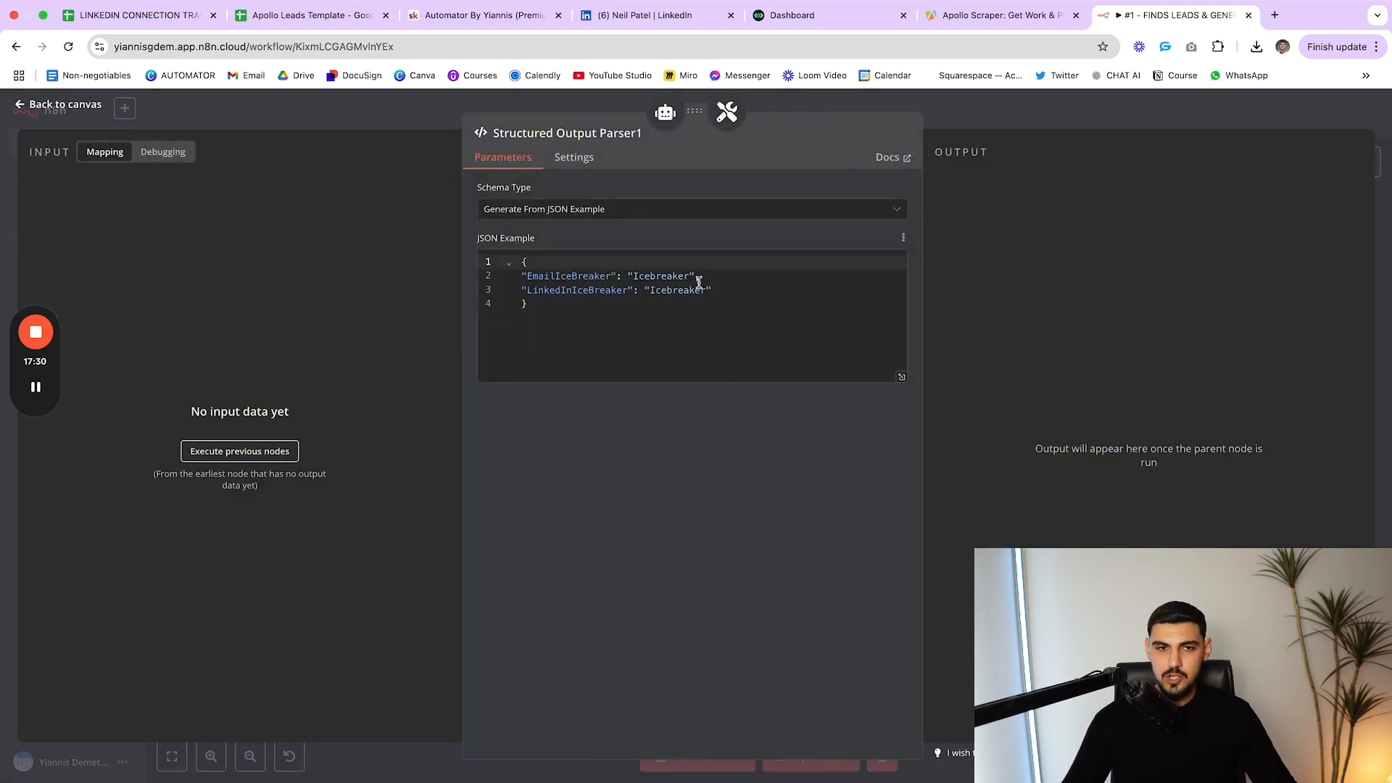
mouse_move(520, 278)
left_mouse_down()
mouse_move(711, 291)
mouse_move(714, 278)
mouse_move(520, 294)
left_mouse_up()
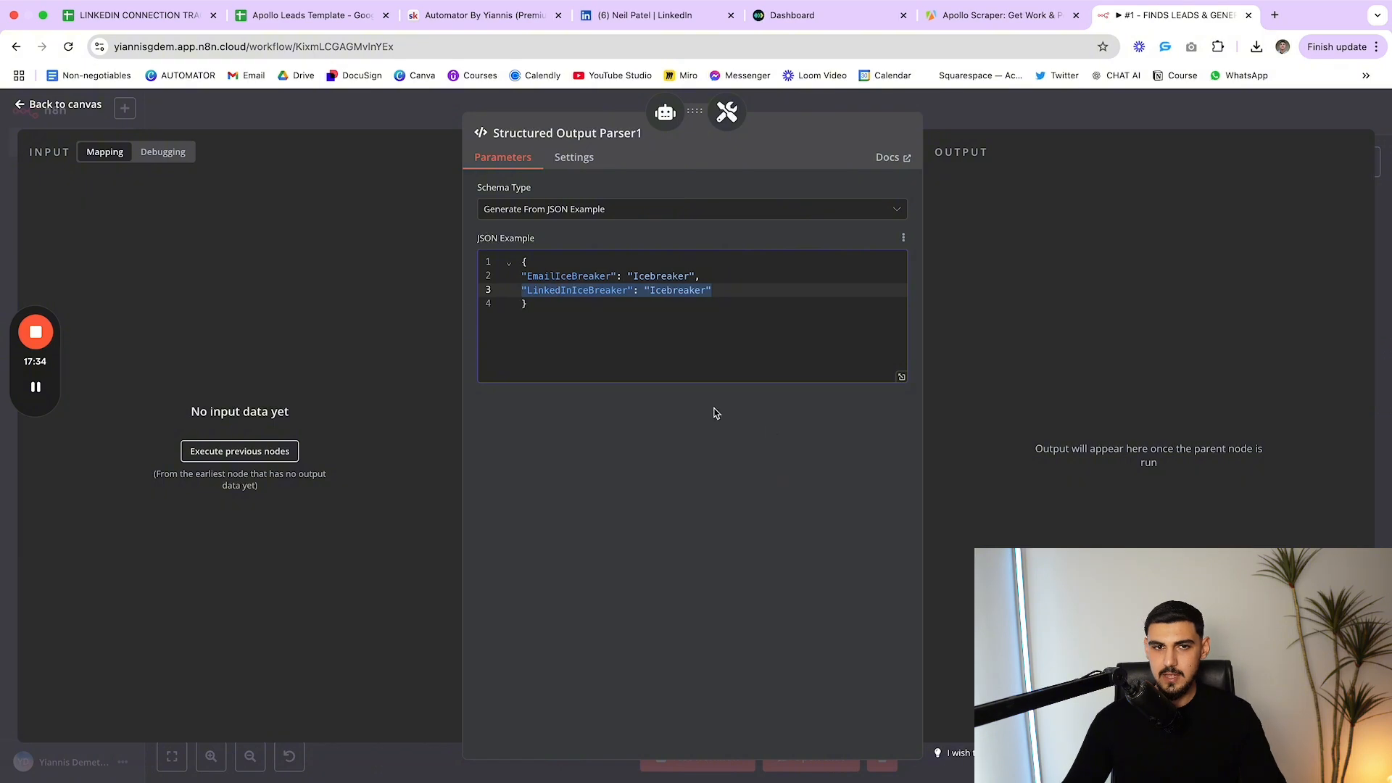
left_click(825, 493)
left_click(1007, 124)
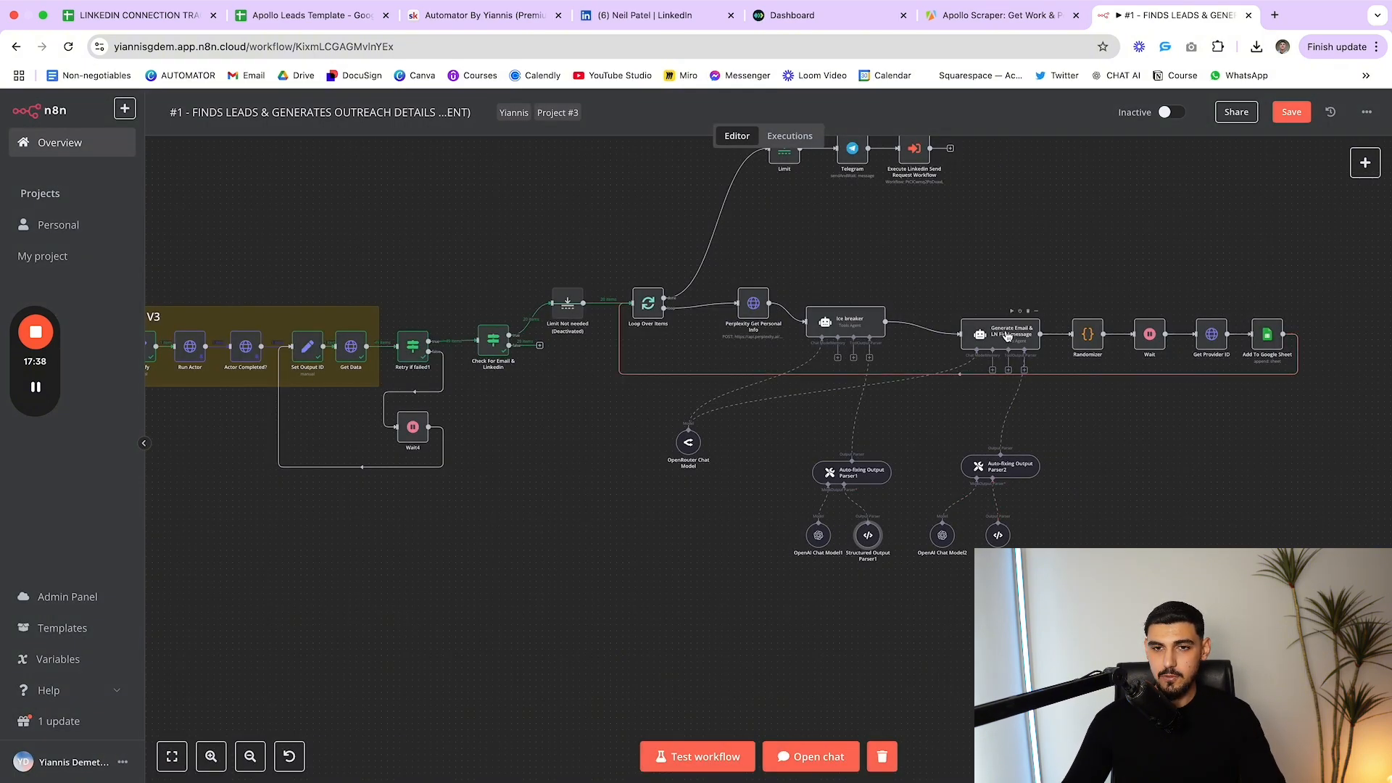
mouse_move(1003, 332)
left_mouse_down()
mouse_move(987, 319)
mouse_move(976, 330)
left_mouse_up()
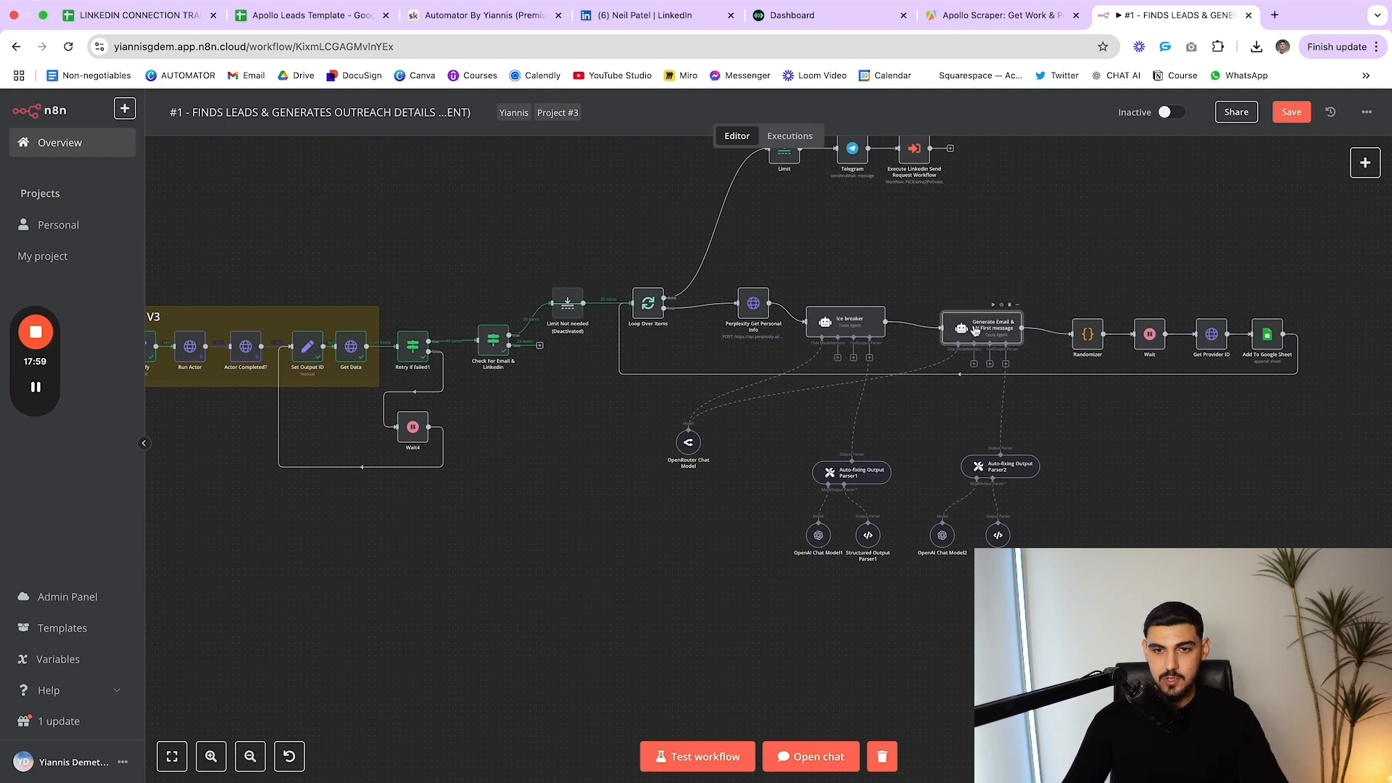
double_click(976, 330)
scroll(870, 377, "down", 3)
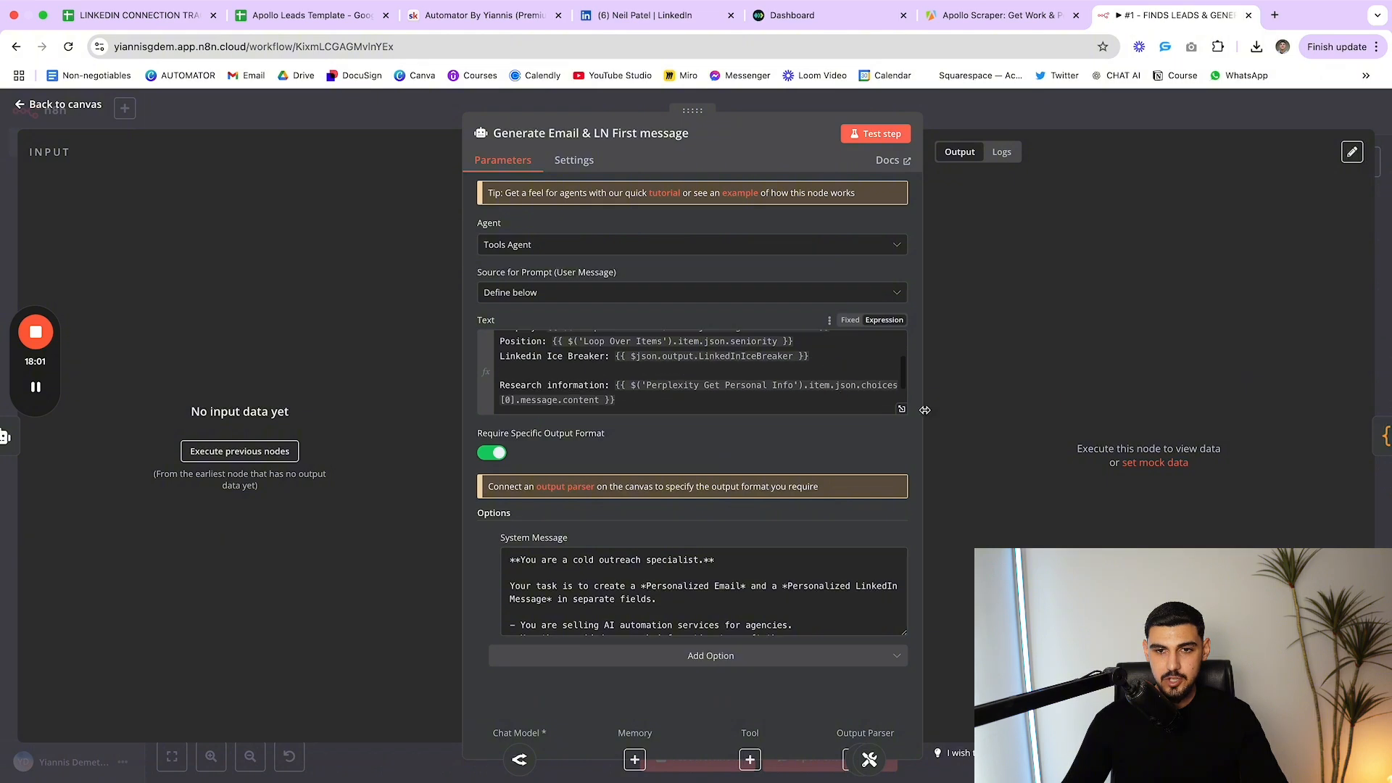
scroll(838, 390, "up", 3)
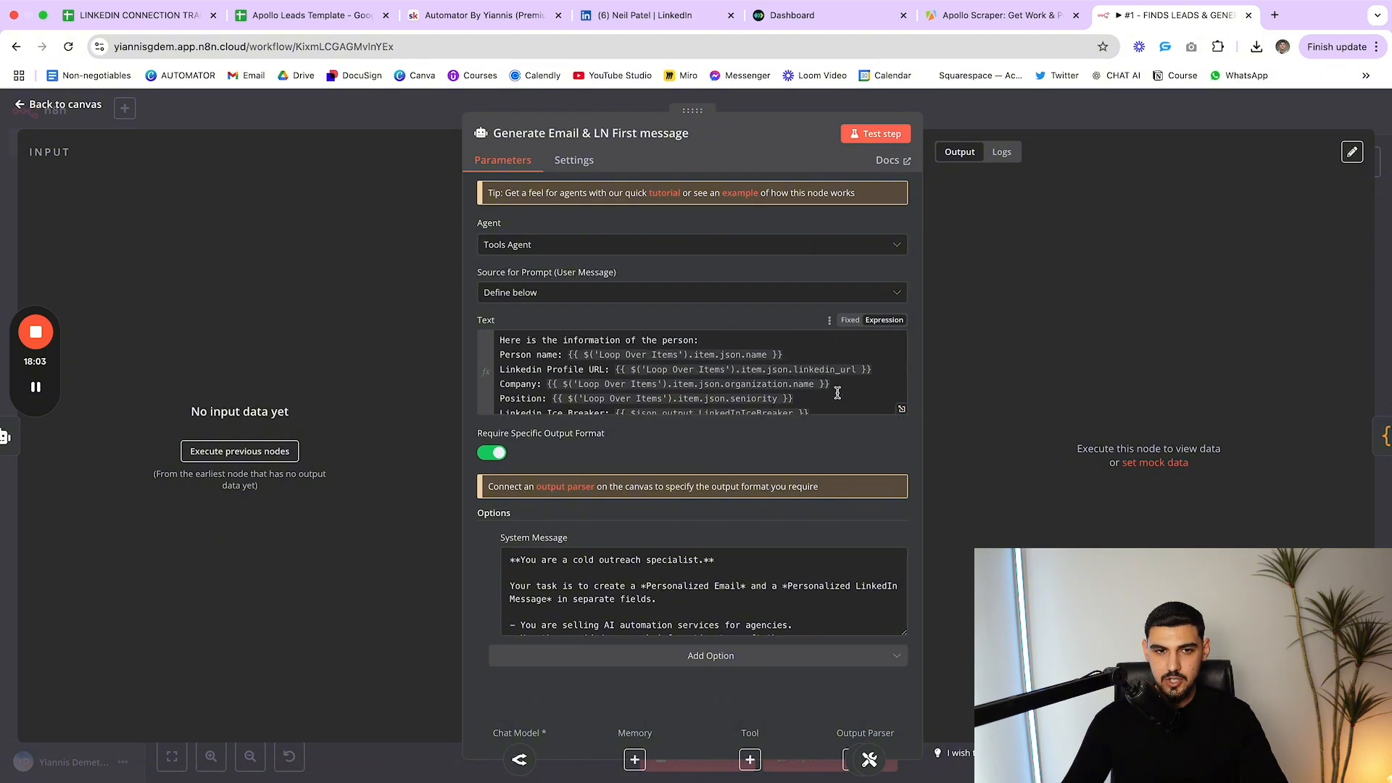
scroll(556, 366, "down", 2)
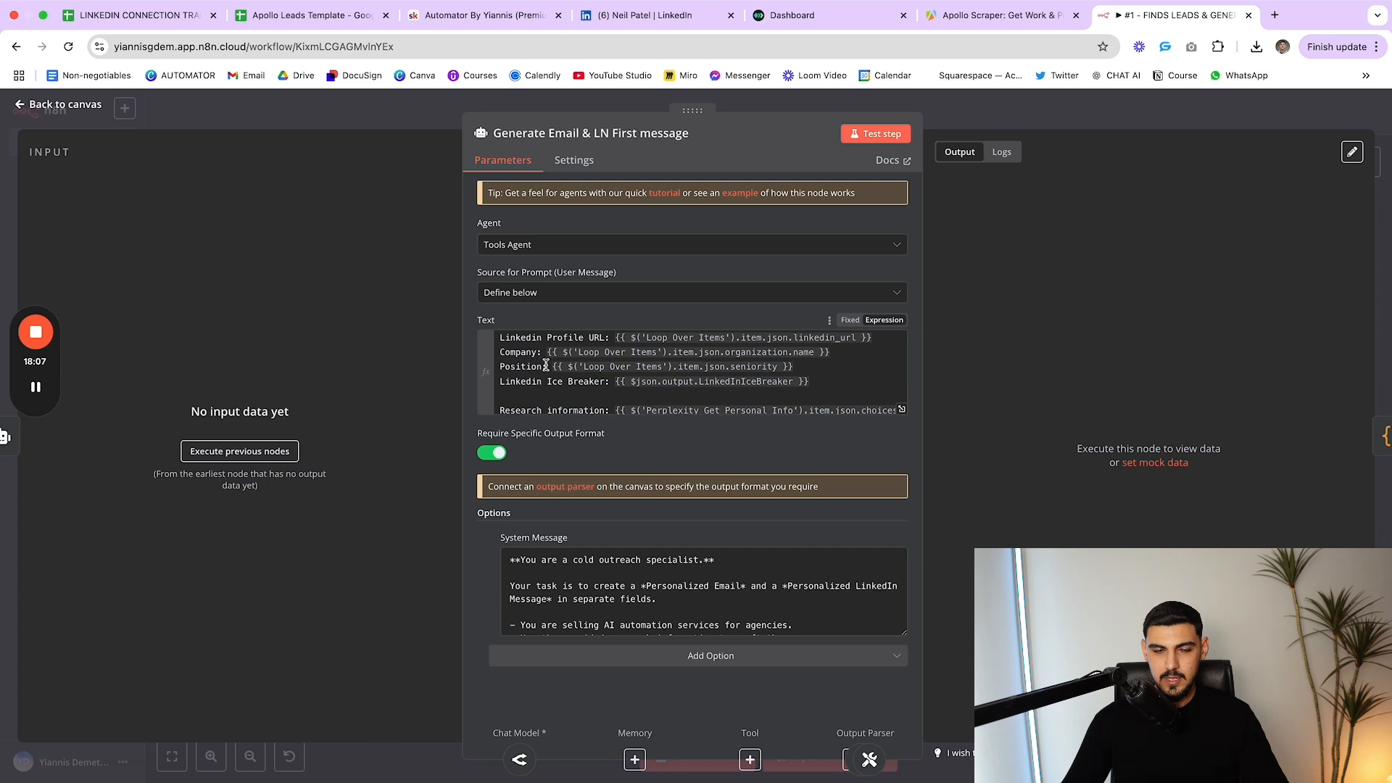
scroll(549, 392, "down", 2)
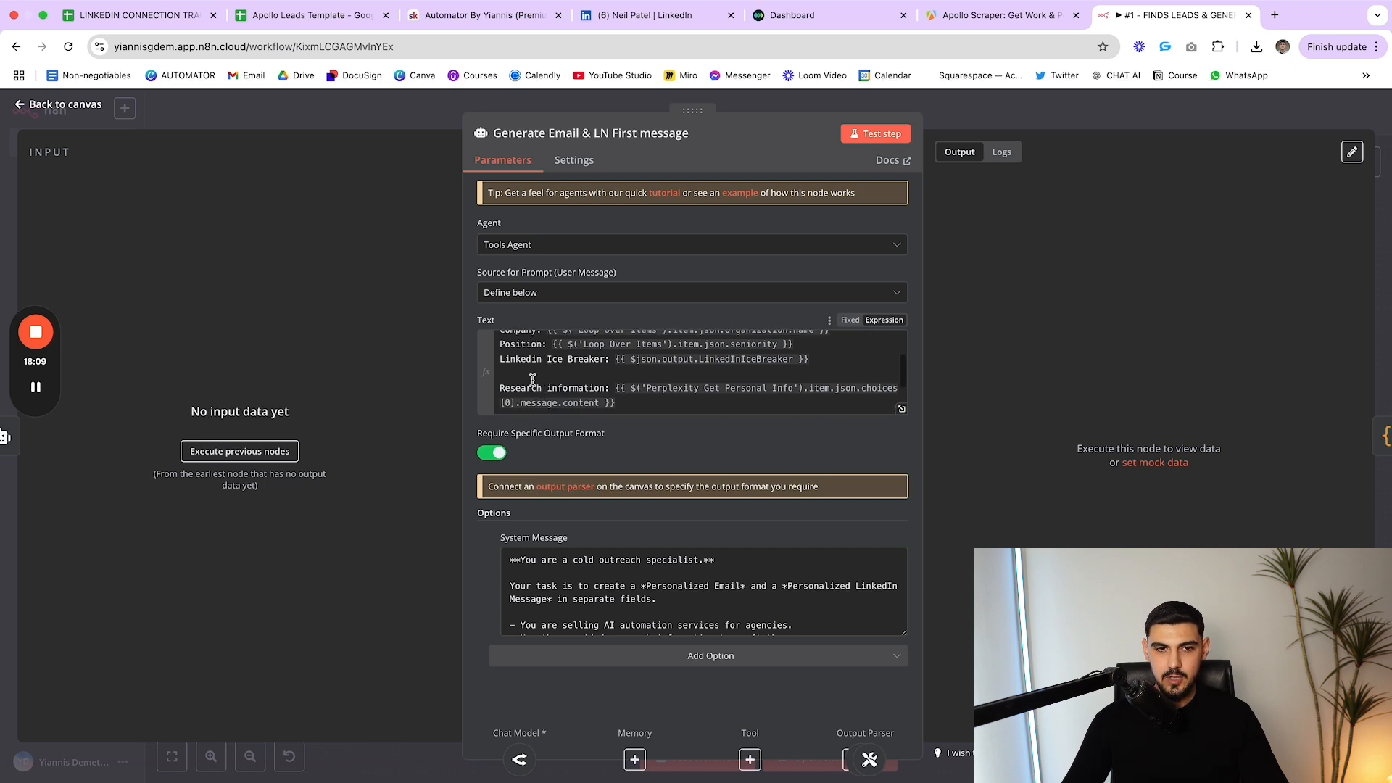
scroll(629, 380, "down", 2)
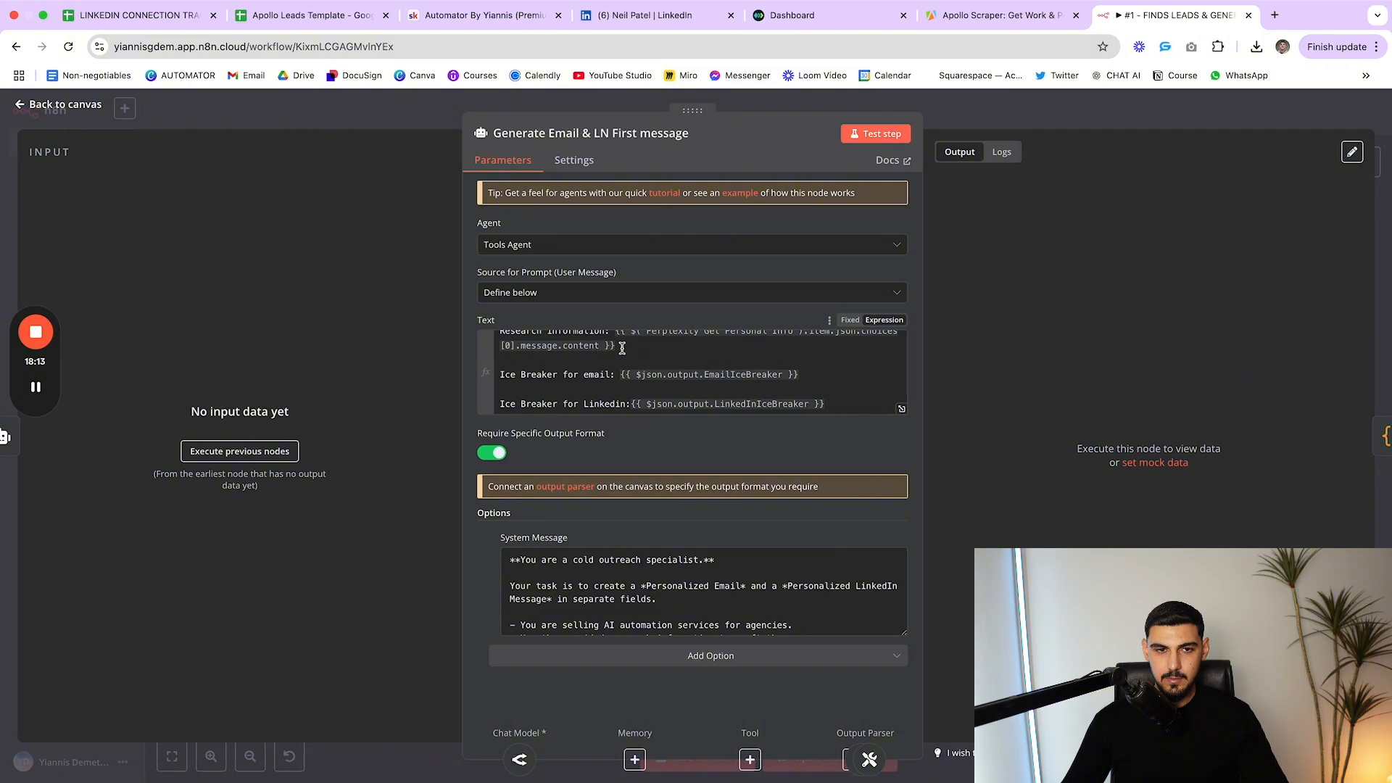
scroll(814, 586, "down", 2)
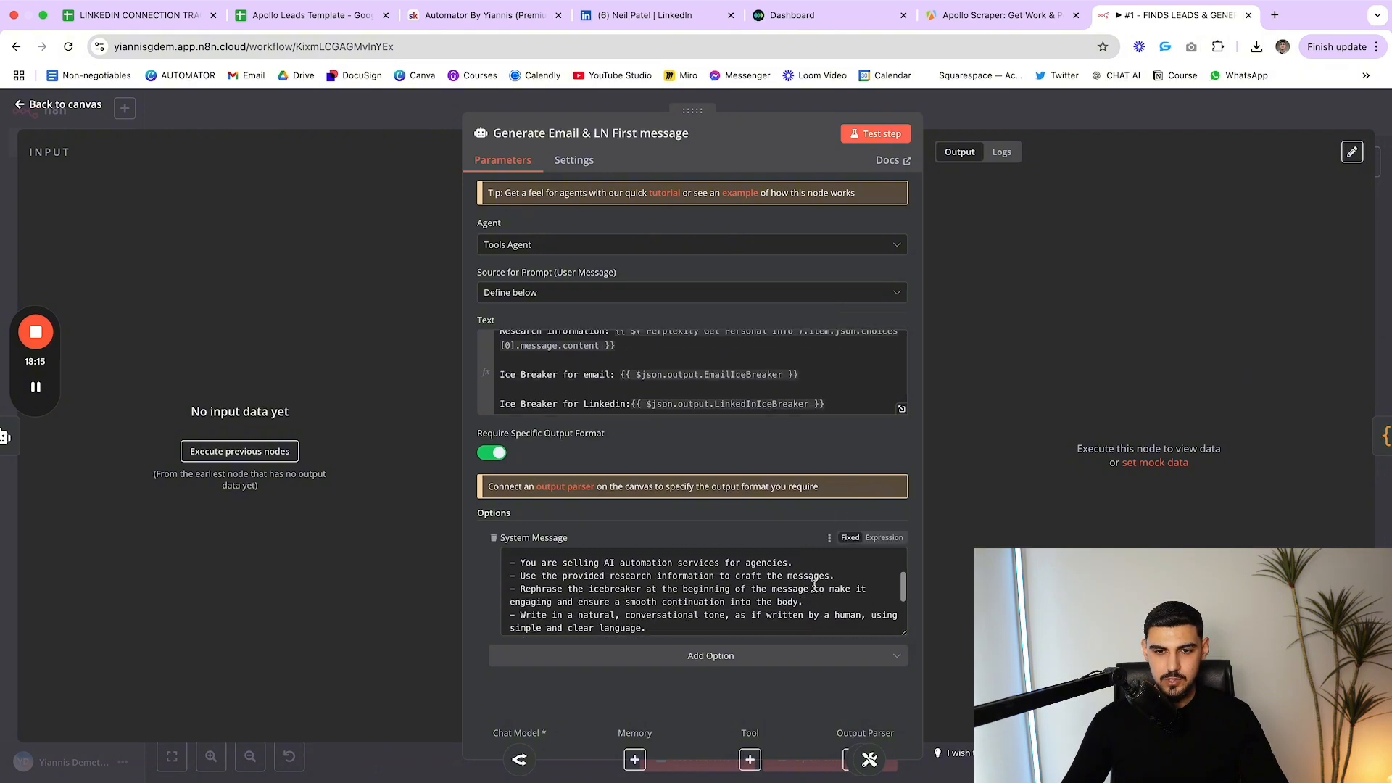
scroll(814, 586, "down", 1)
left_click_drag(904, 632, 903, 781)
scroll(737, 507, "down", 3)
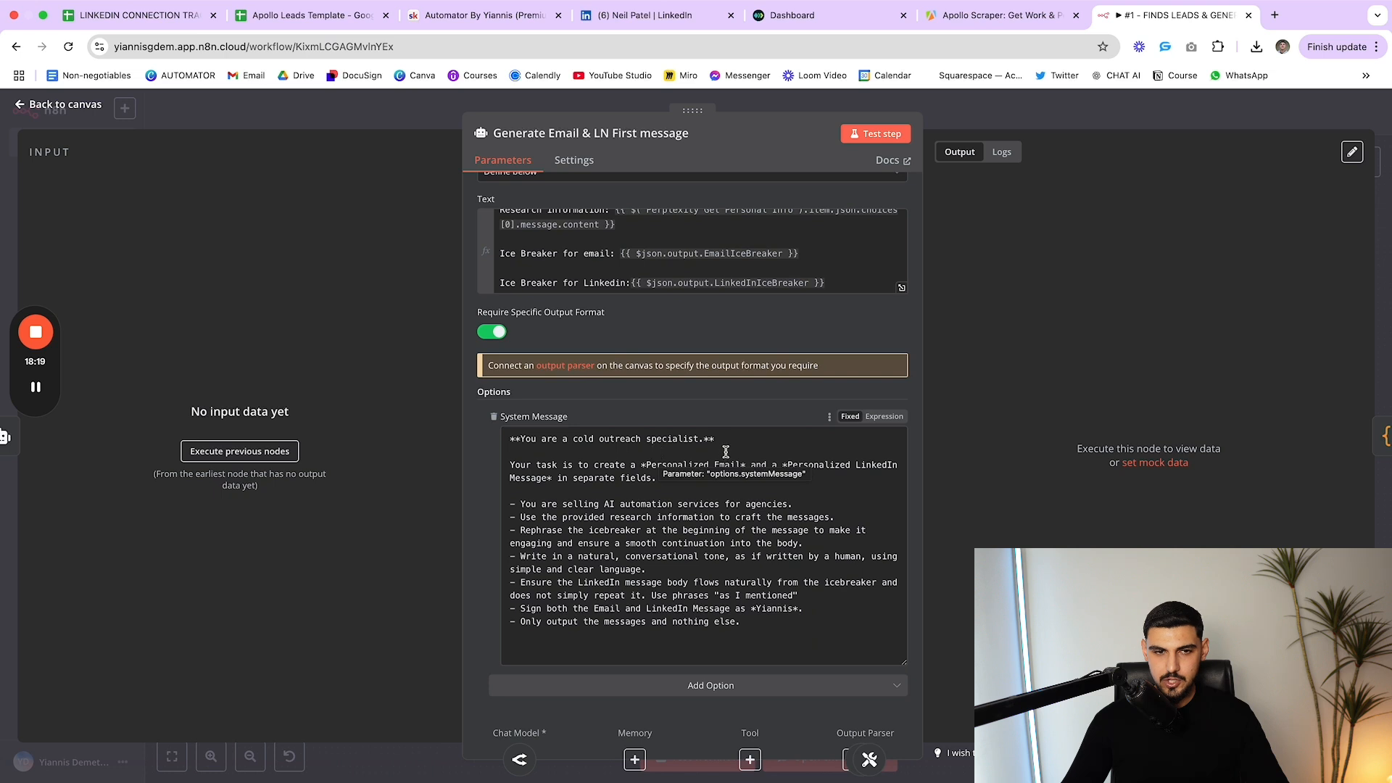
left_click(856, 530)
left_click_drag(747, 465, 882, 465)
left_click(882, 465)
left_click_drag(656, 477, 813, 517)
left_click(598, 480)
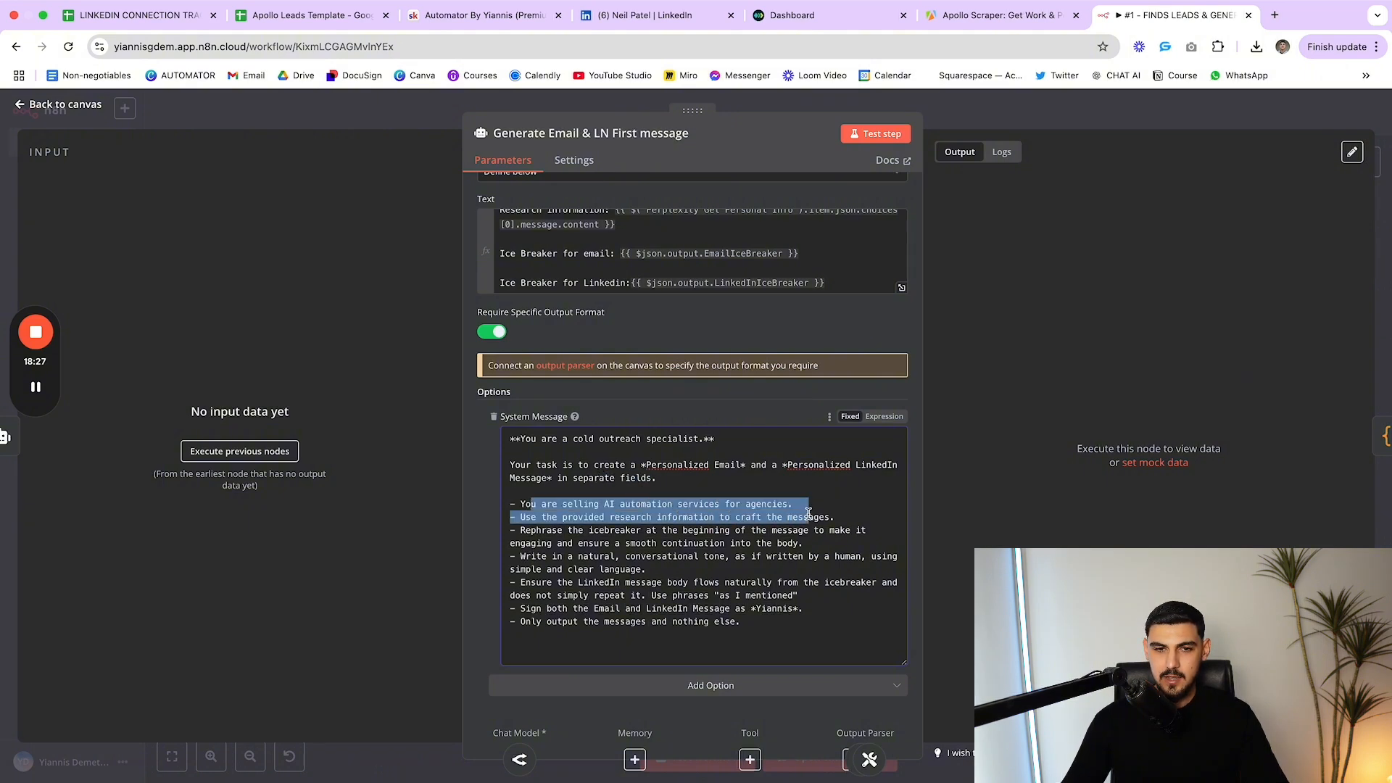
left_click(805, 503)
left_click_drag(519, 513, 743, 530)
left_click(743, 535)
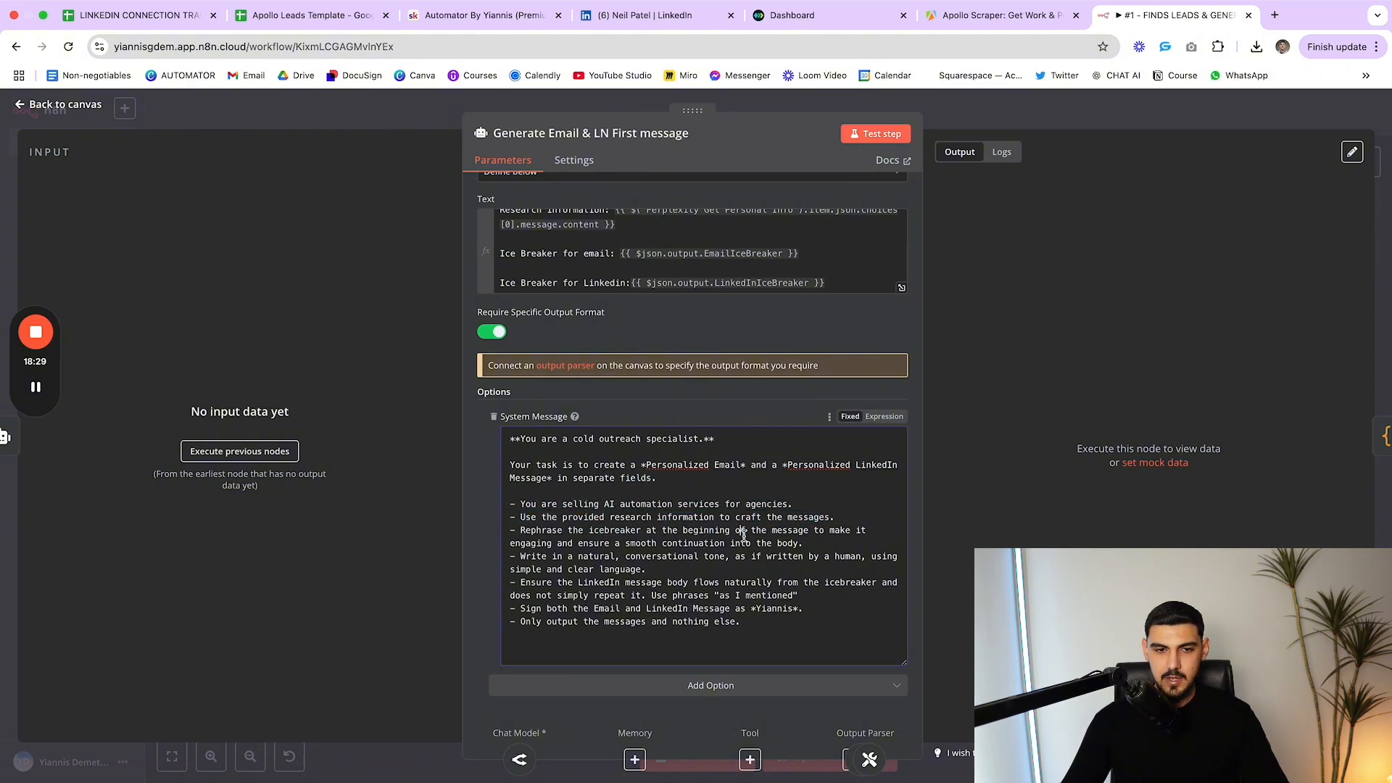
left_click_drag(759, 628, 822, 623)
left_click(526, 505)
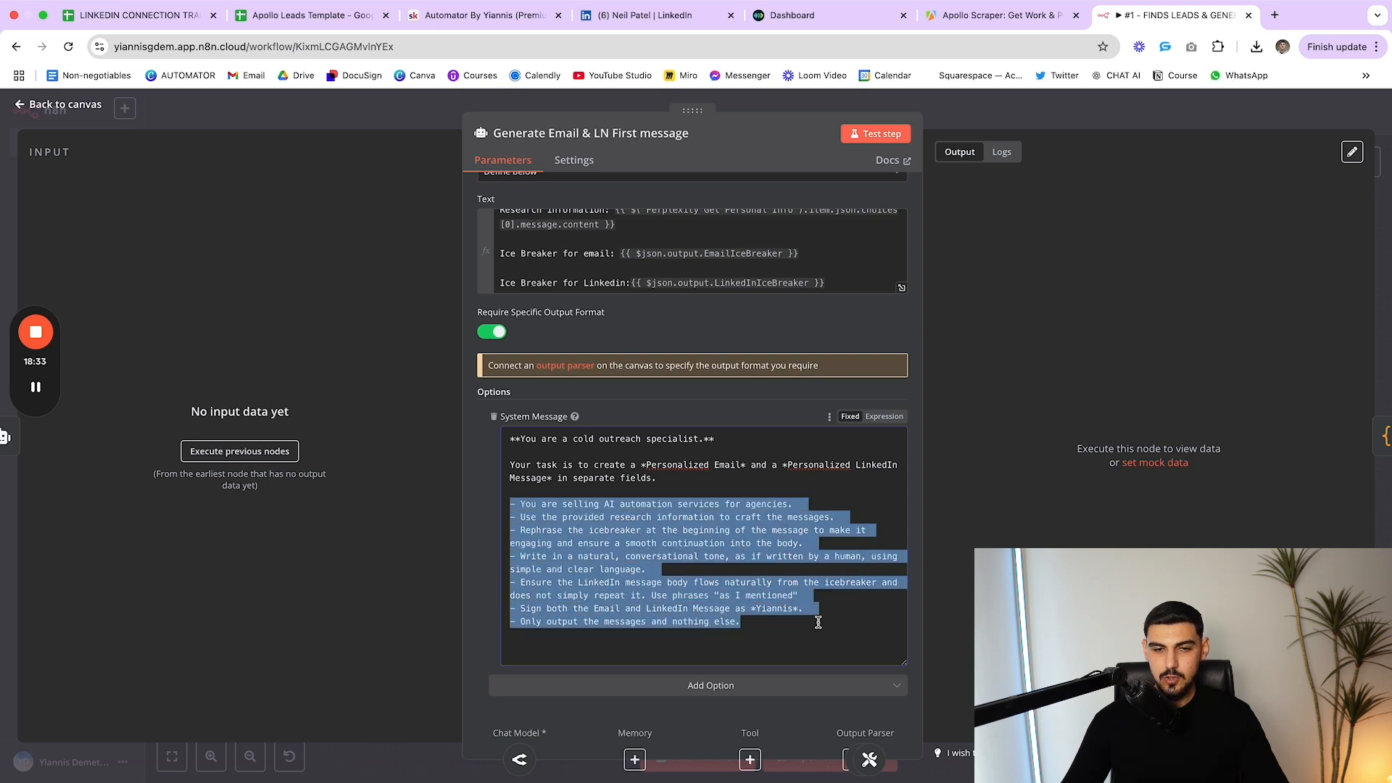
left_click(817, 622)
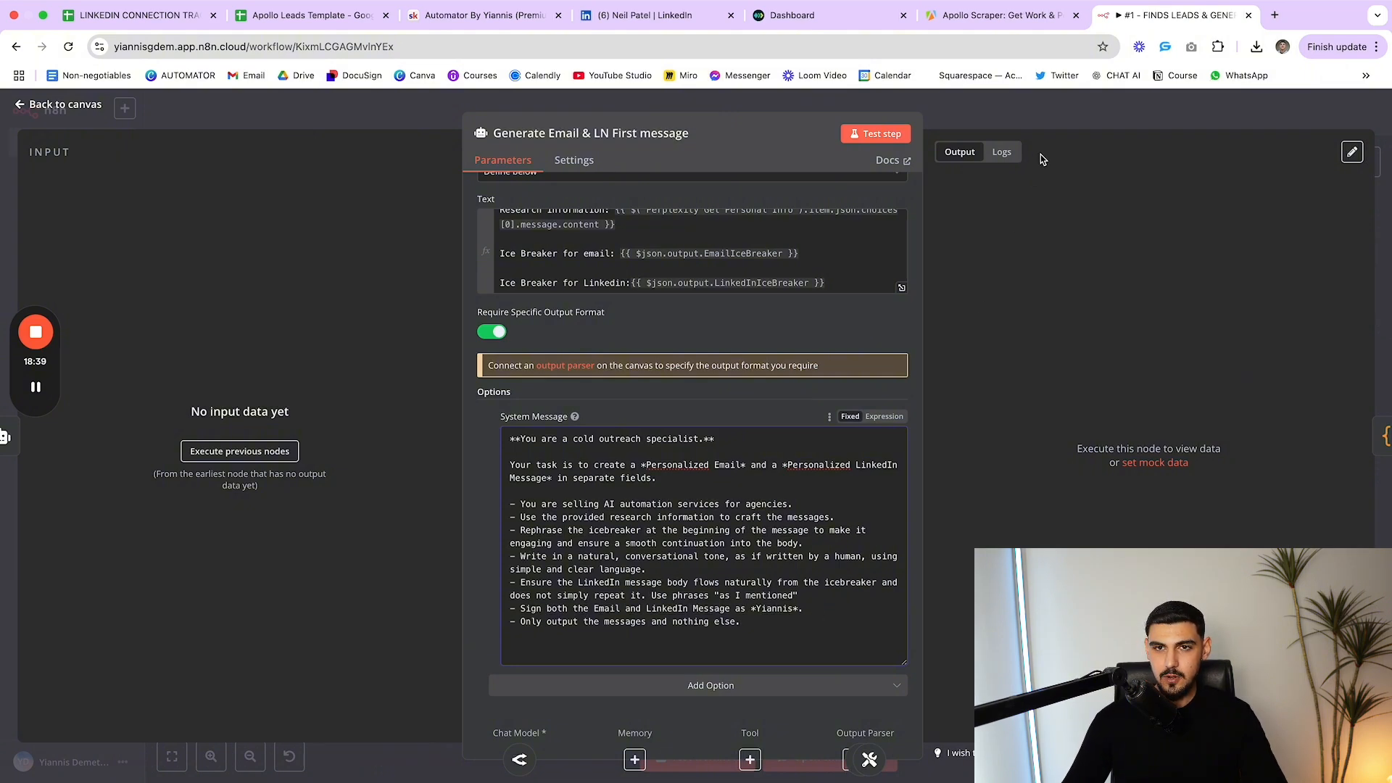
left_click(1053, 135)
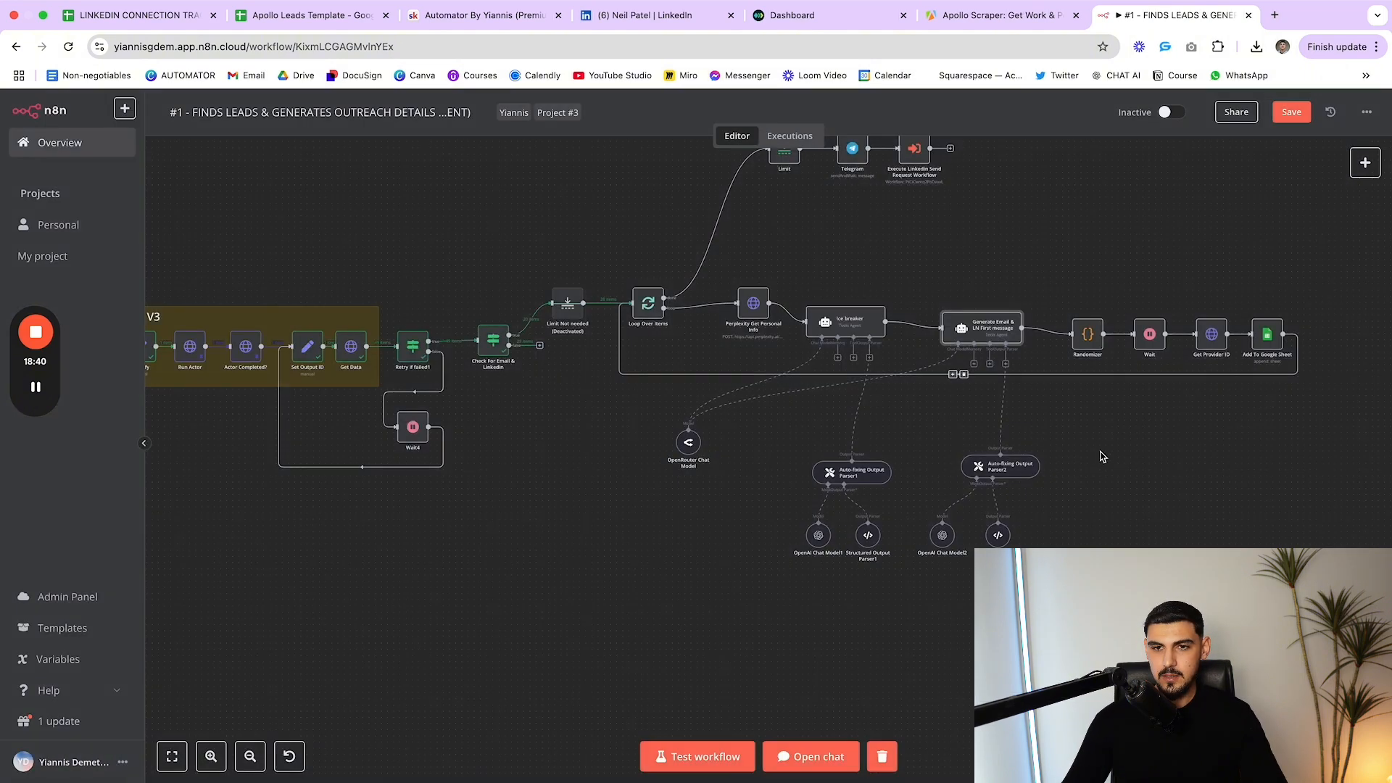
Review Structured Output Parser2's example email subject and body
double_click(998, 537)
scroll(761, 404, "down", 2)
scroll(761, 406, "up", 2)
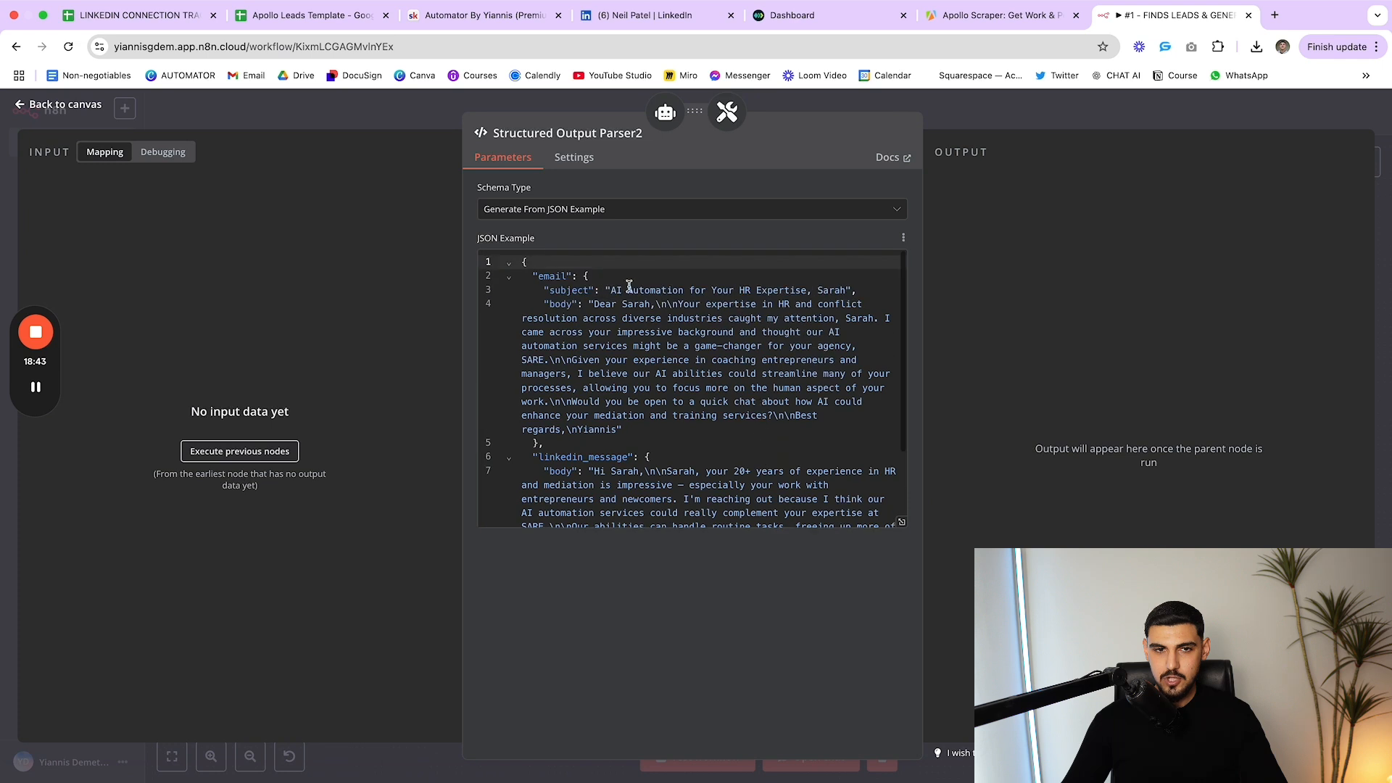
left_click_drag(604, 289, 832, 291)
scroll(773, 308, "down", 1)
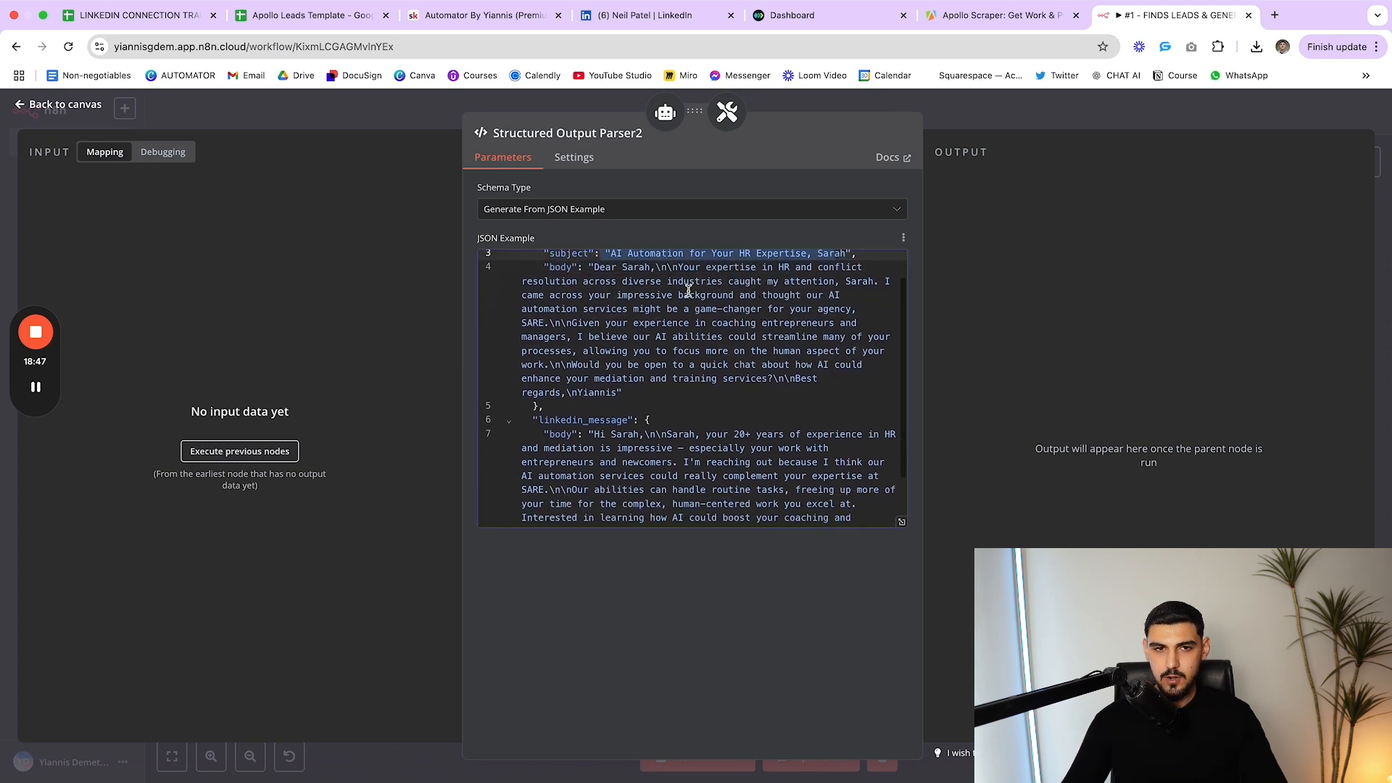
scroll(687, 290, "up", 1)
left_click_drag(596, 309, 684, 431)
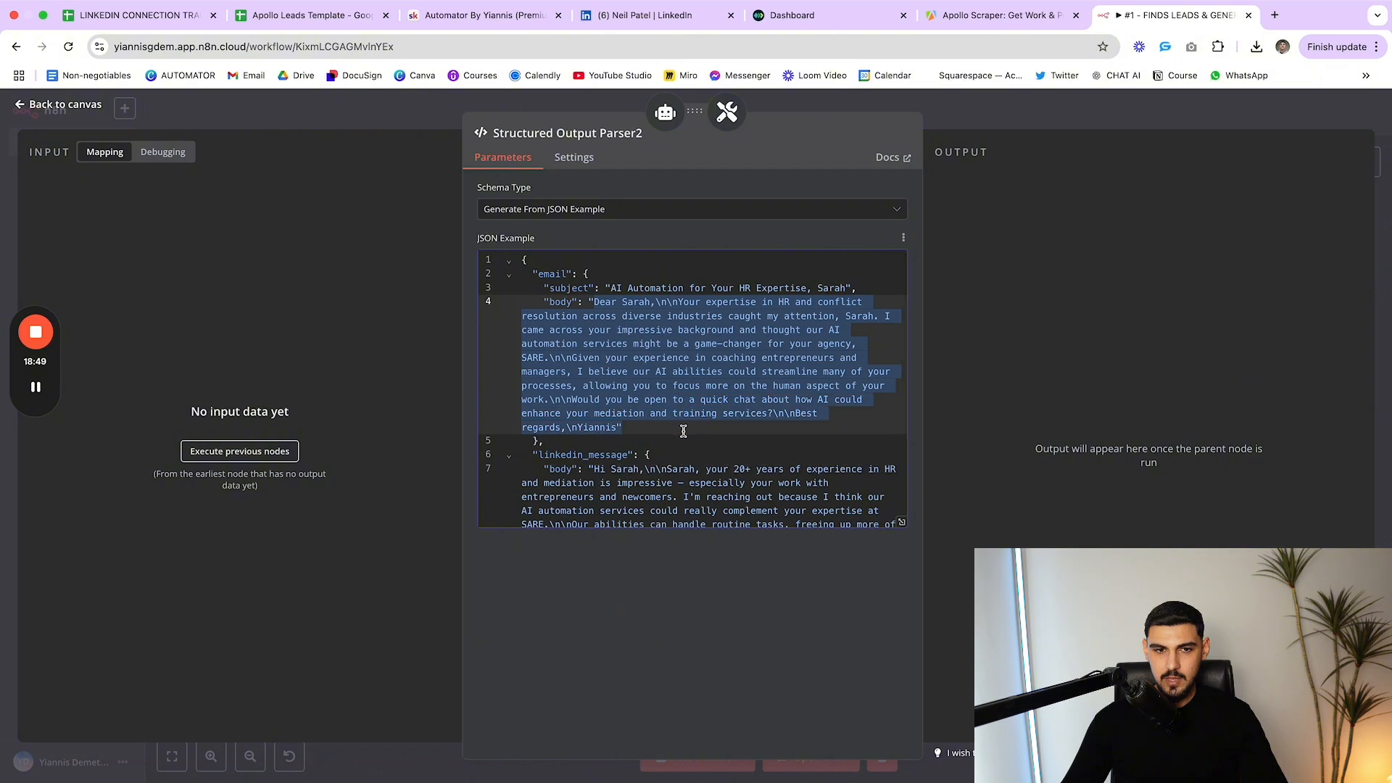
left_click(694, 498)
Check the example linkedin_message body, then raise the Randomizer and Wait nodes
scroll(683, 461, "down", 1)
scroll(684, 461, "down", 1)
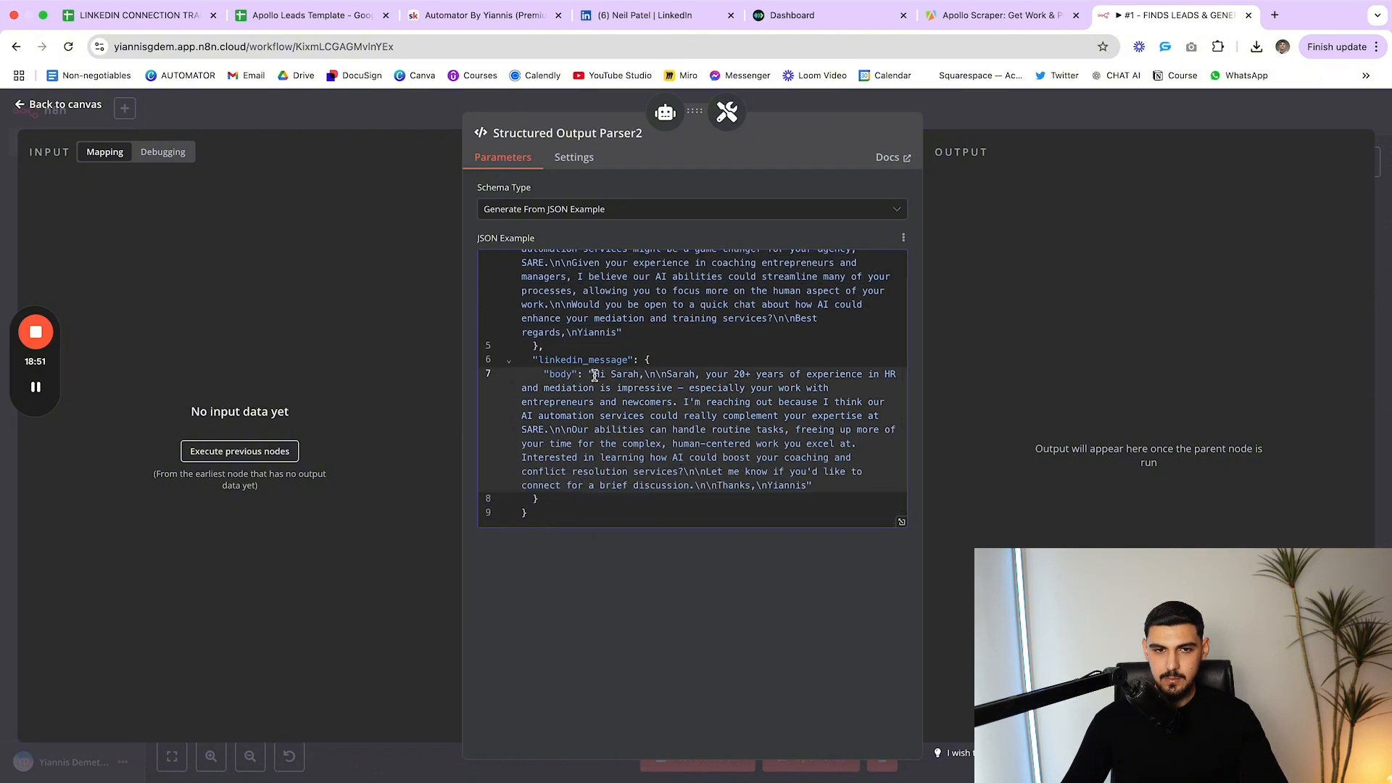
left_click_drag(593, 374, 634, 484)
left_click(633, 485)
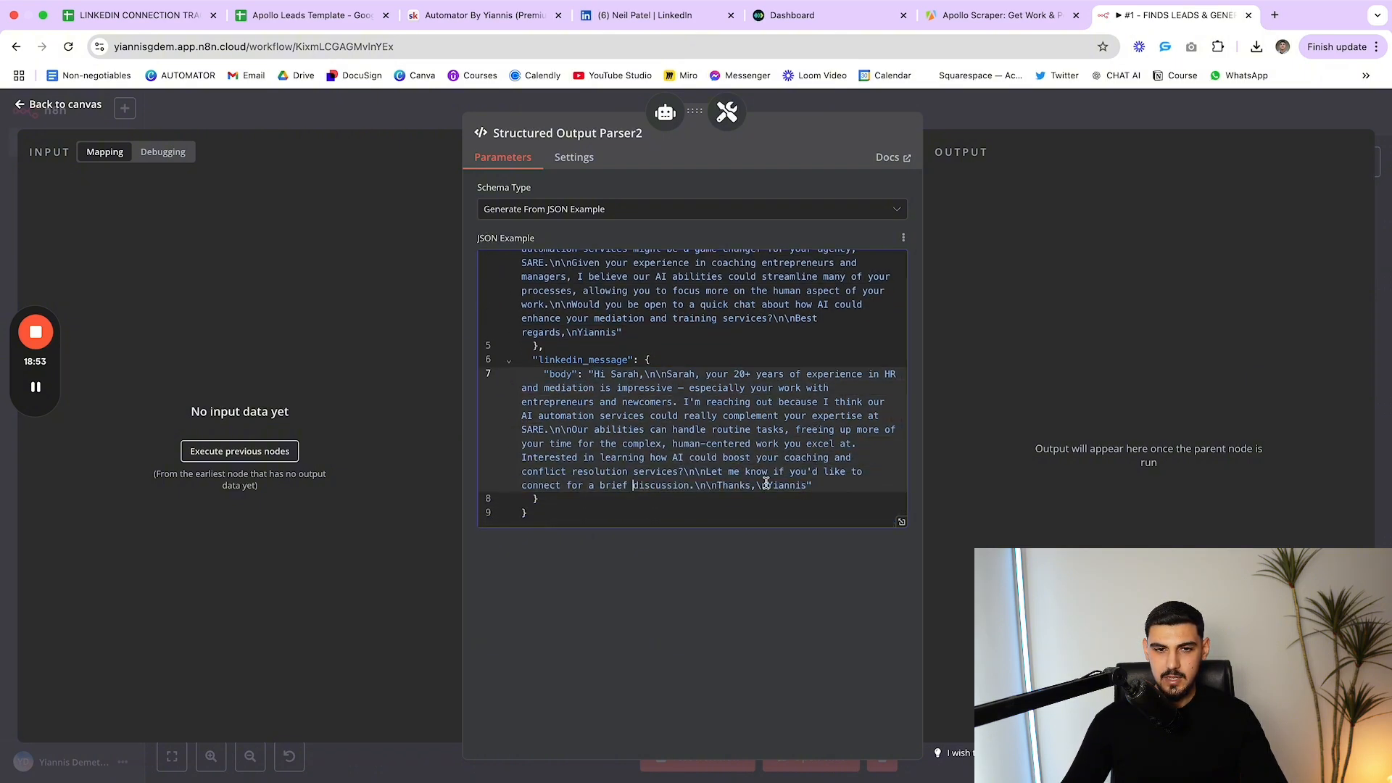
left_click(1037, 126)
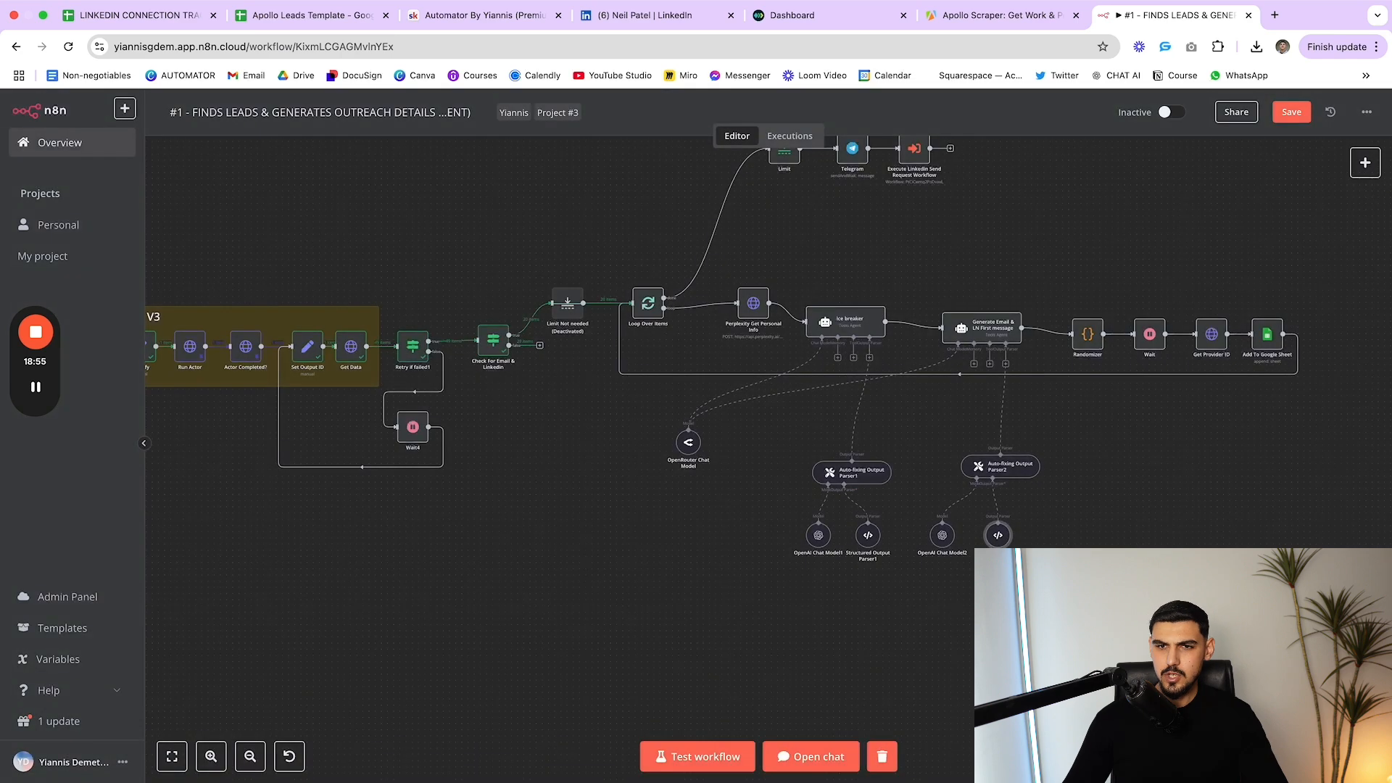
scroll(1040, 395, "right", 5)
mouse_move(951, 315)
left_mouse_down()
mouse_move(1020, 324)
mouse_move(928, 288)
mouse_move(928, 310)
mouse_move(961, 322)
mouse_move(938, 319)
left_mouse_up()
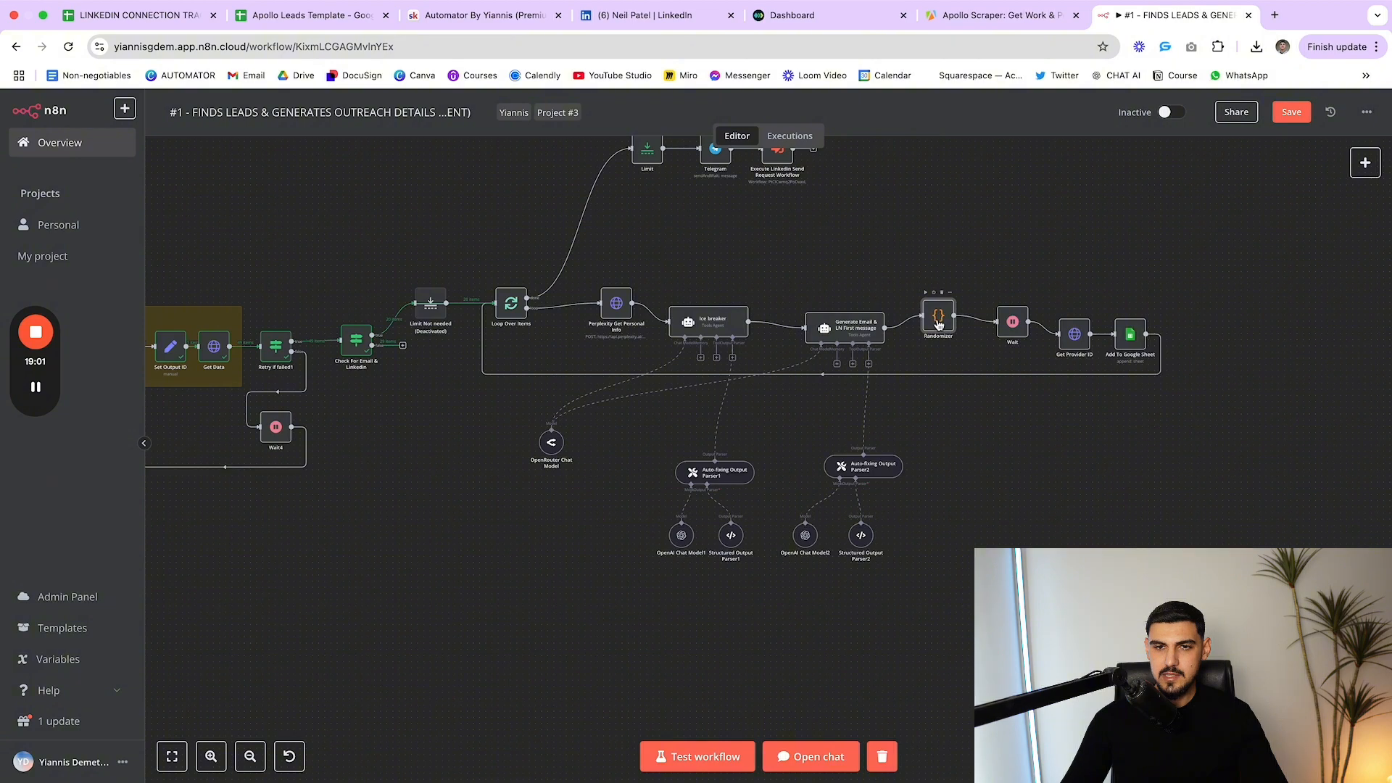
Review the Randomizer code, then drag the Wait node in line with Randomizer and check its settings
double_click(938, 319)
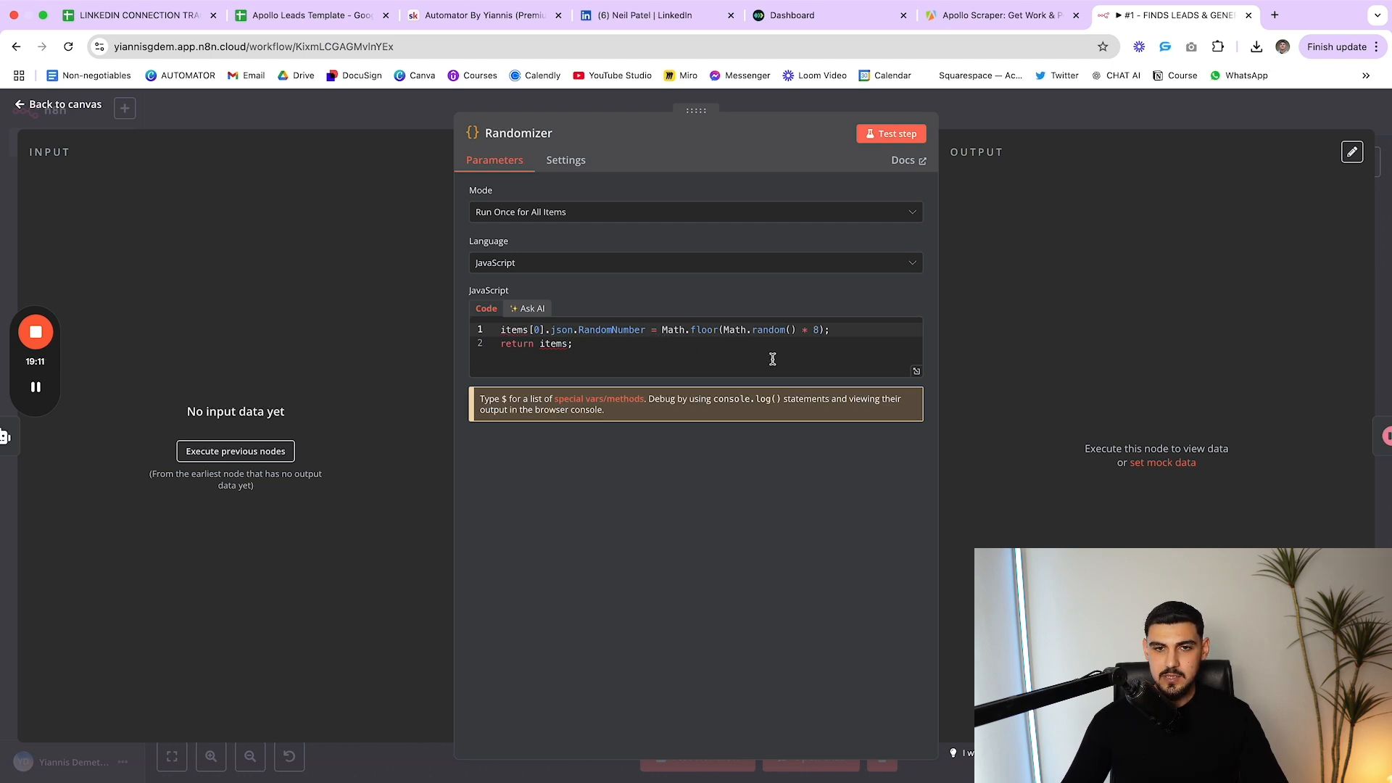
key("Escape")
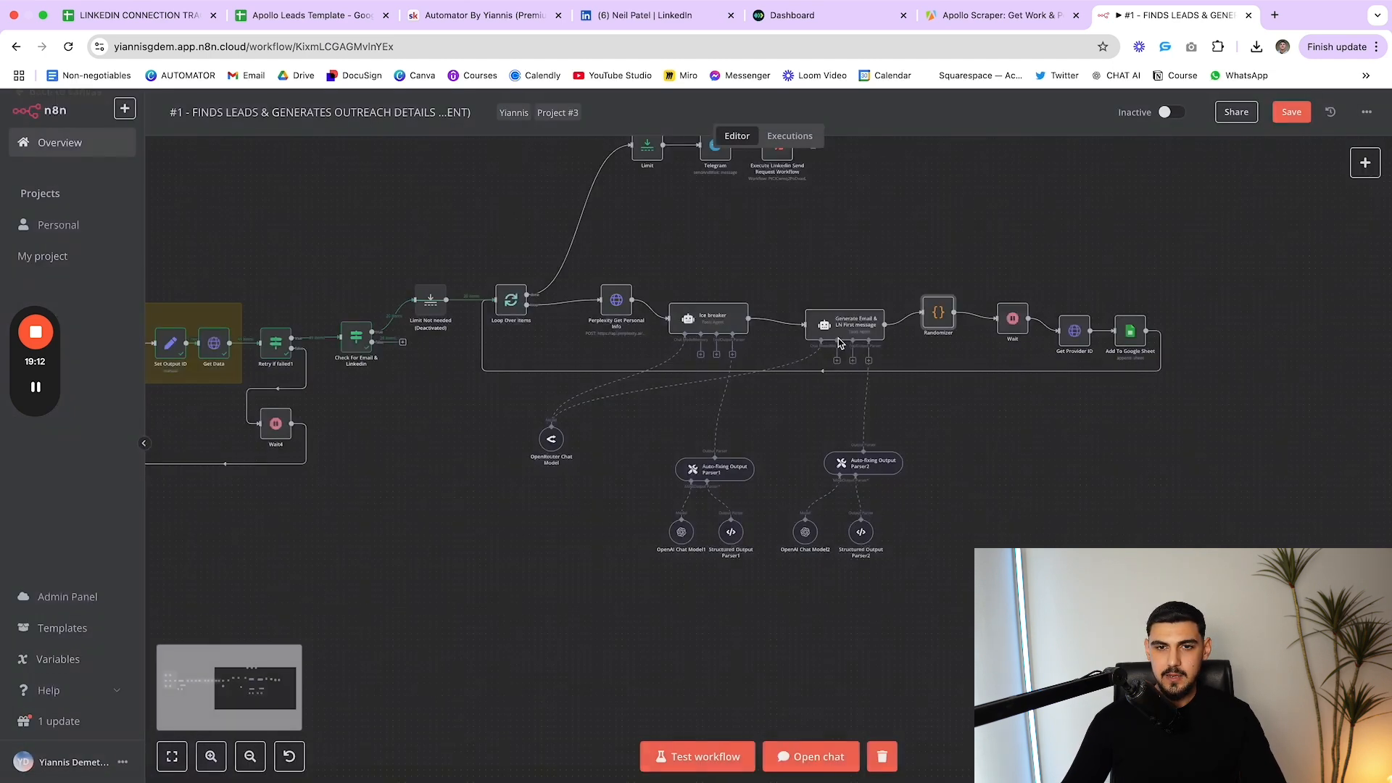
left_click_drag(1024, 323, 1007, 308)
double_click(1008, 312)
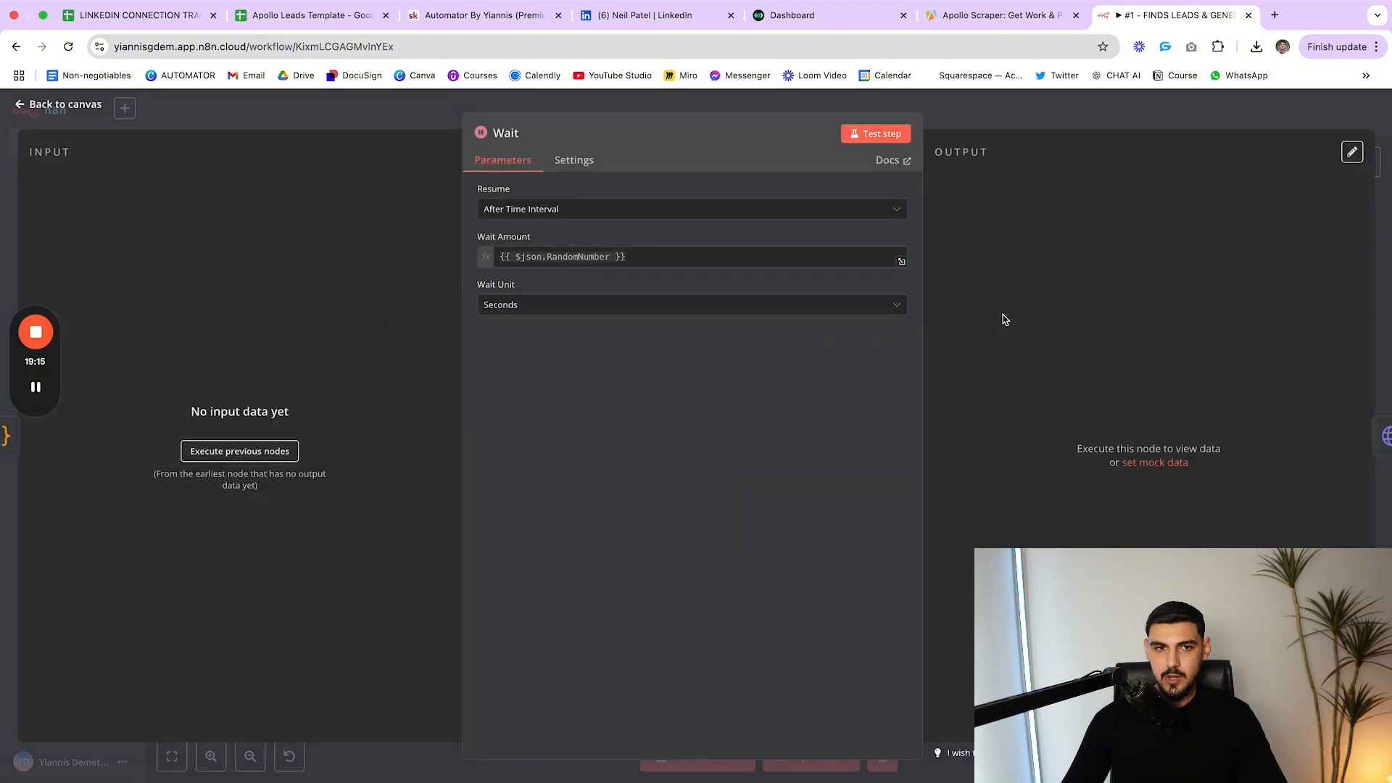
key("Escape")
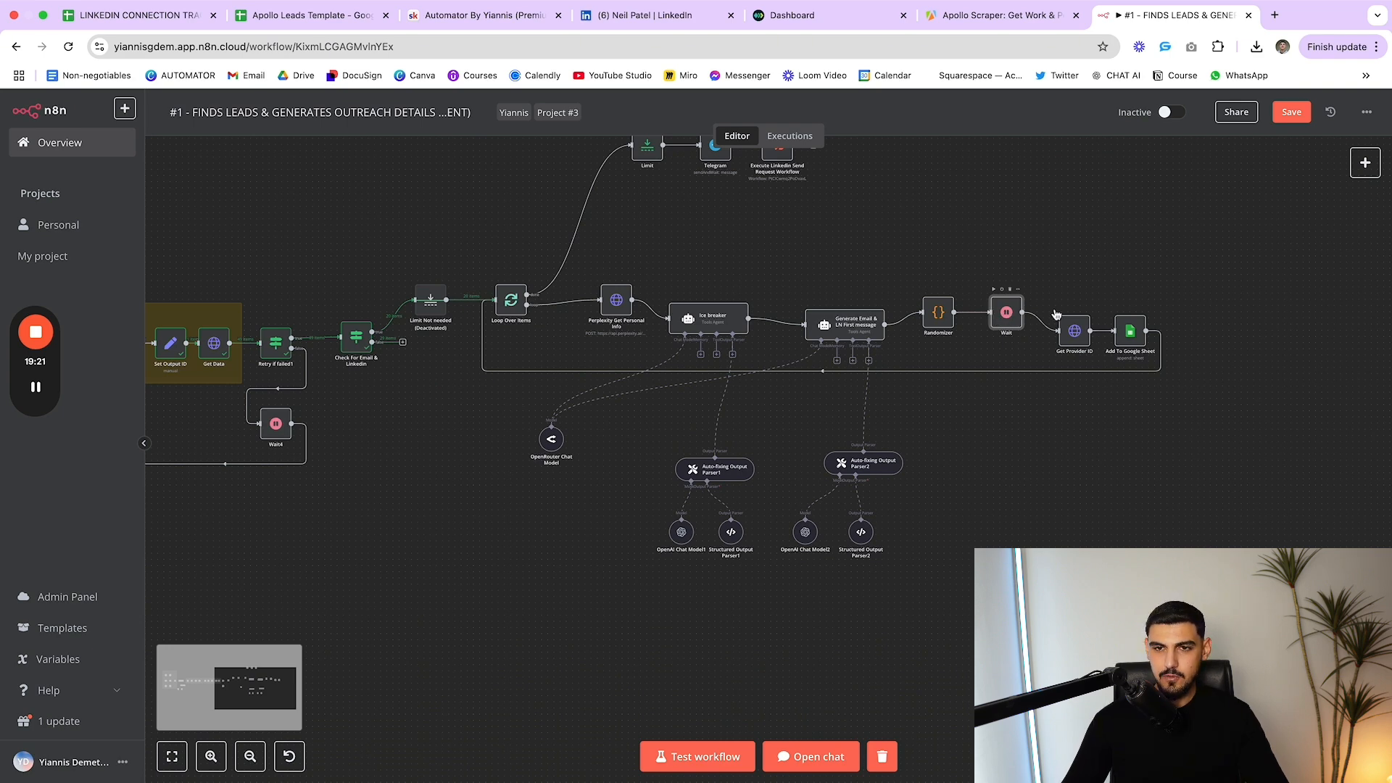
Align Wait, Get Provider ID and Add To Google Sheet in one straight row with Randomizer
left_click_drag(1083, 333, 1142, 306)
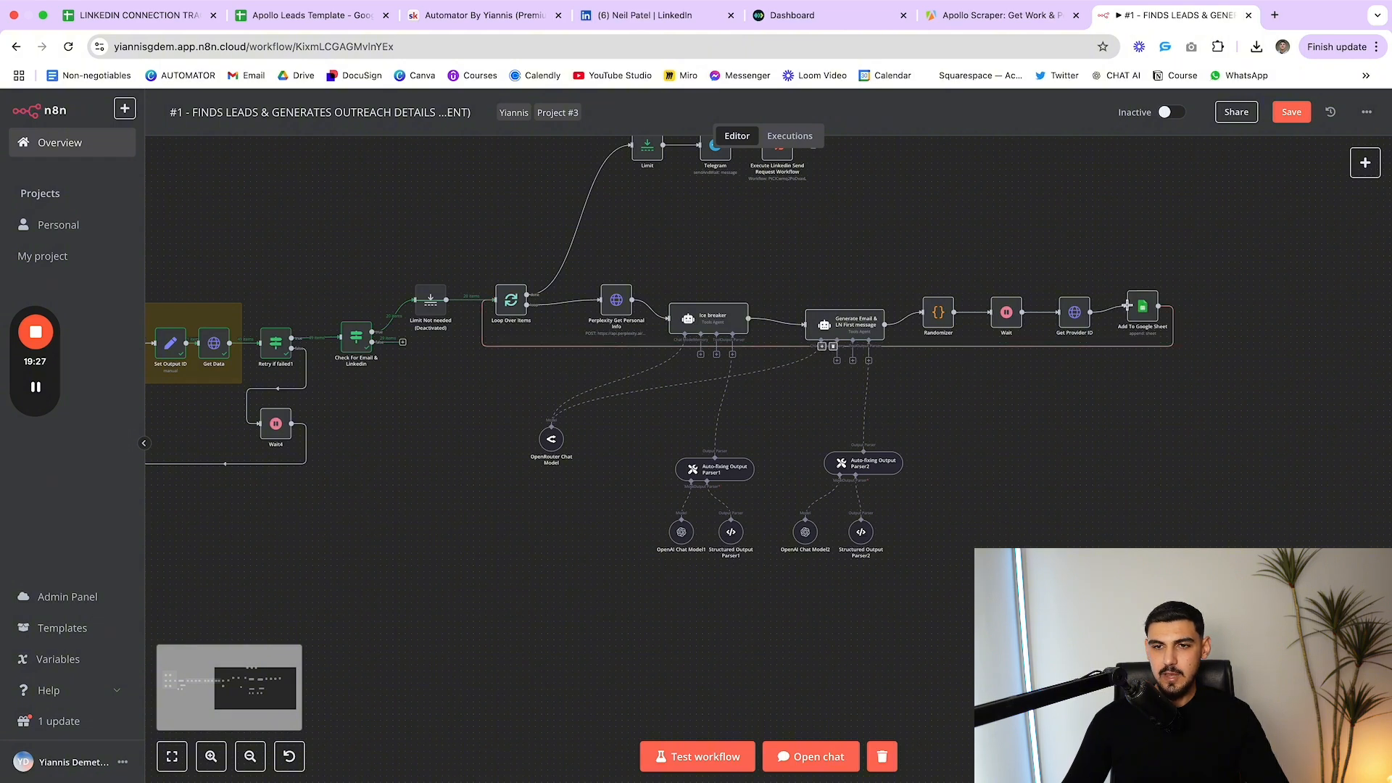
left_click_drag(1144, 308, 1080, 313)
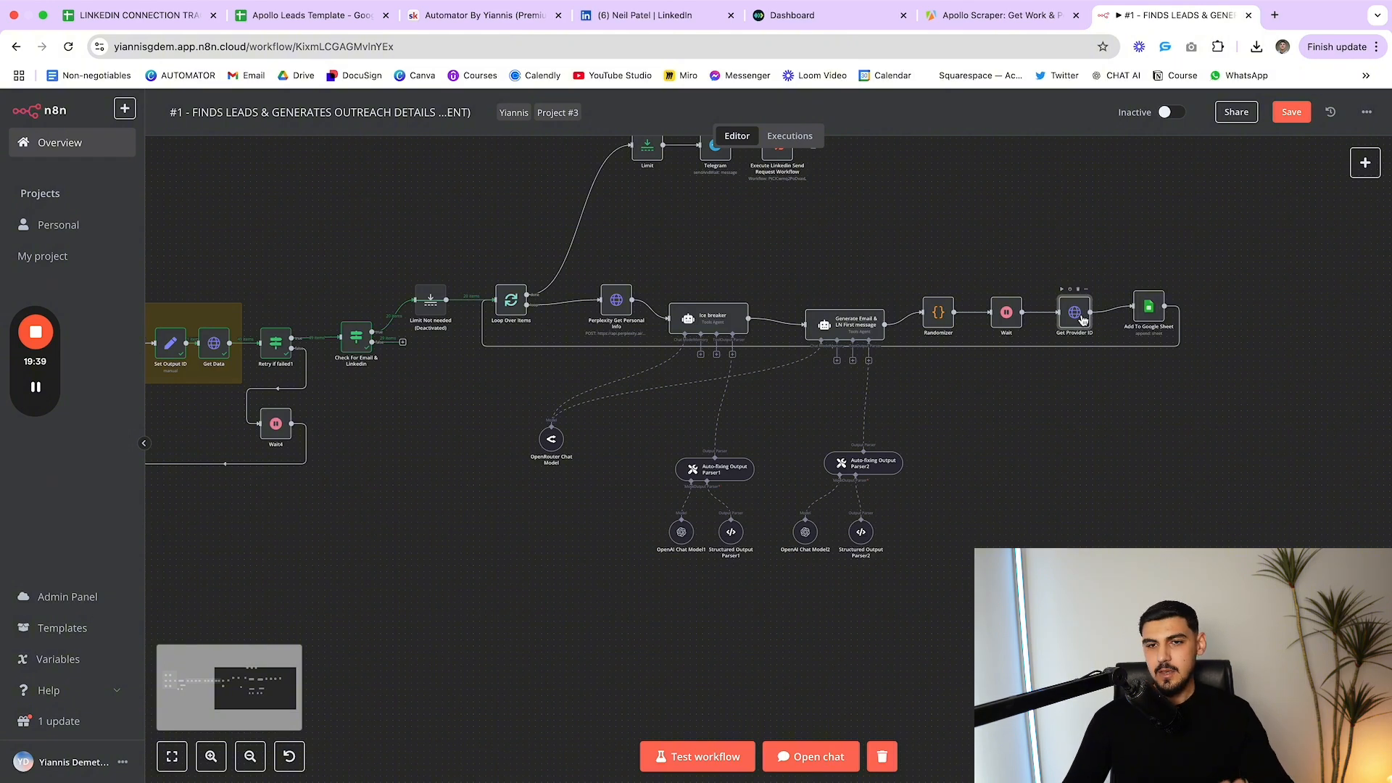
mouse_move(1007, 313)
left_mouse_down()
mouse_move(993, 301)
mouse_move(995, 313)
left_mouse_up()
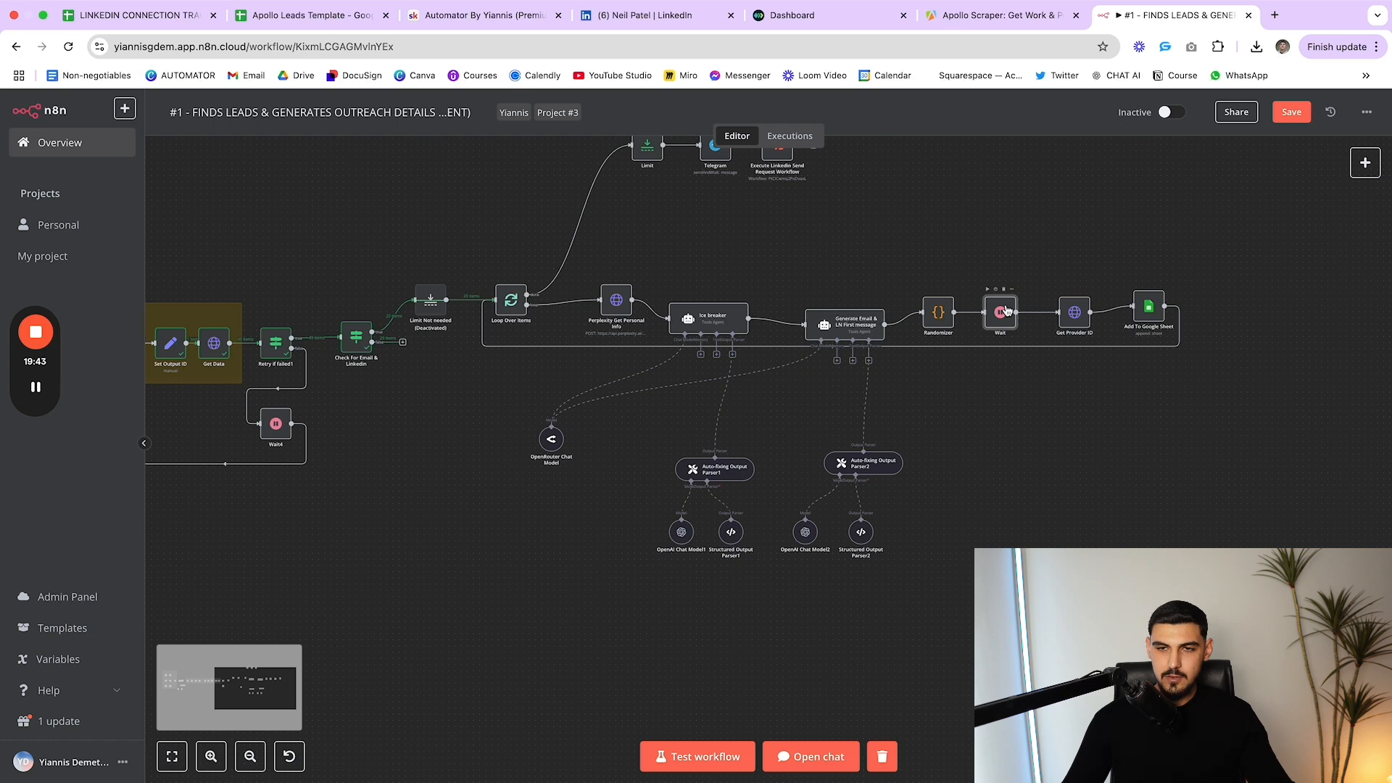
left_click_drag(1076, 318, 1133, 317)
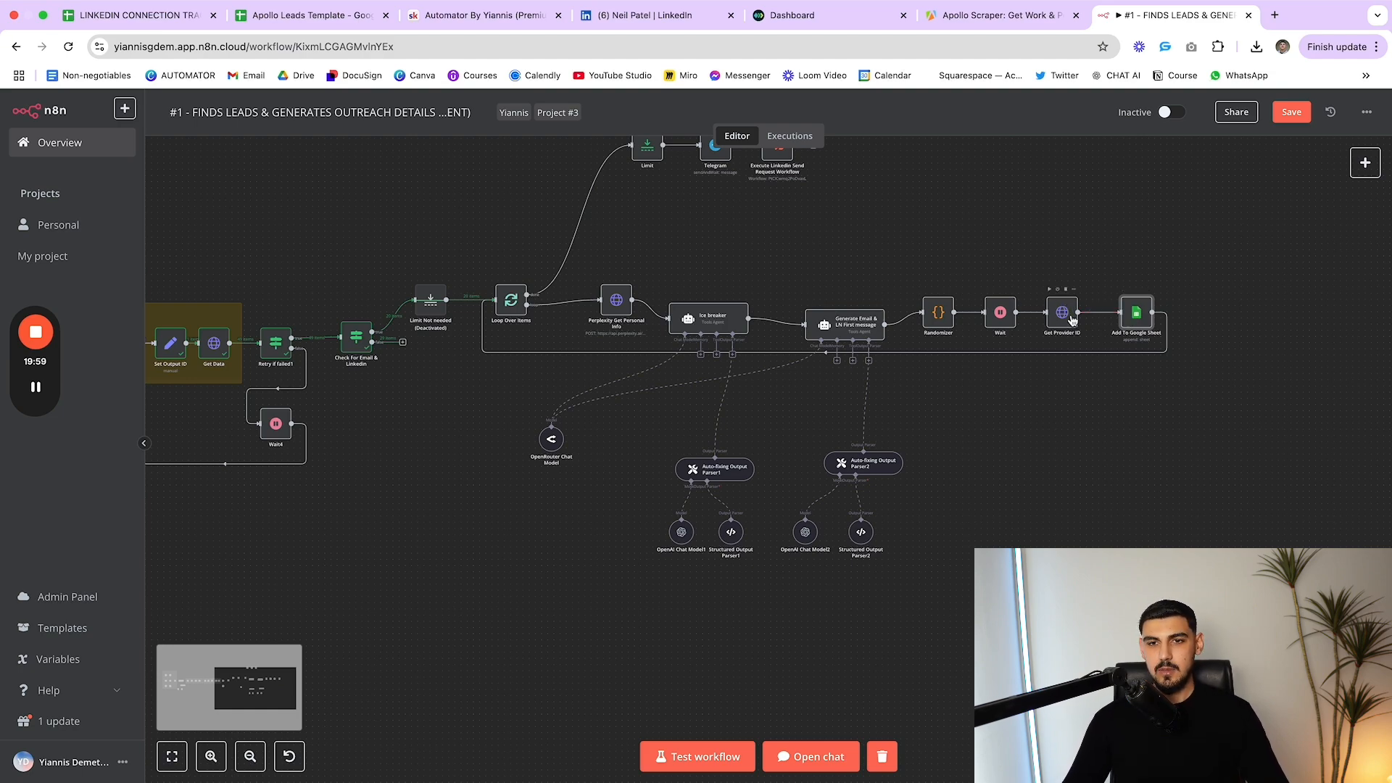
left_click(648, 15)
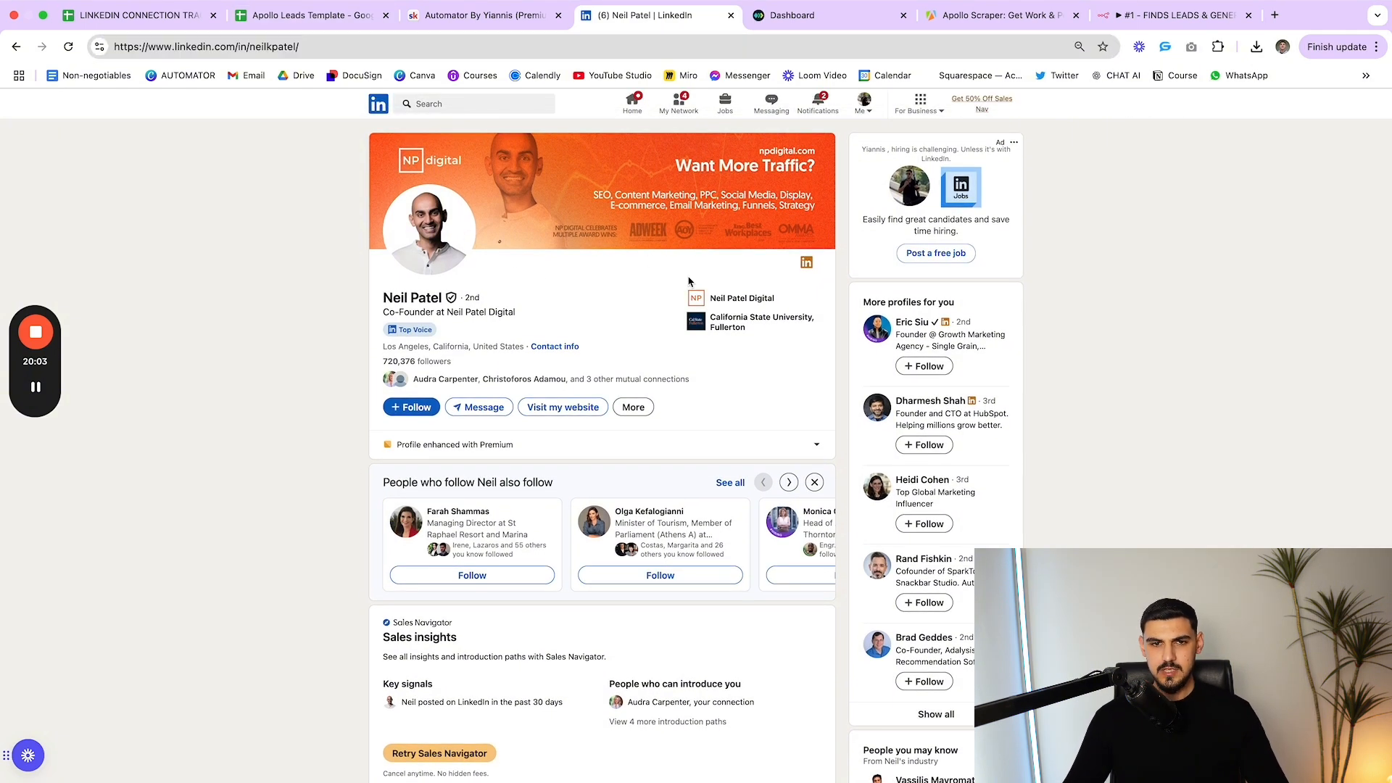
Scroll the LinkedIn profile and highlight the company name in its headline
scroll(725, 289, "down", 2)
scroll(540, 333, "up", 2)
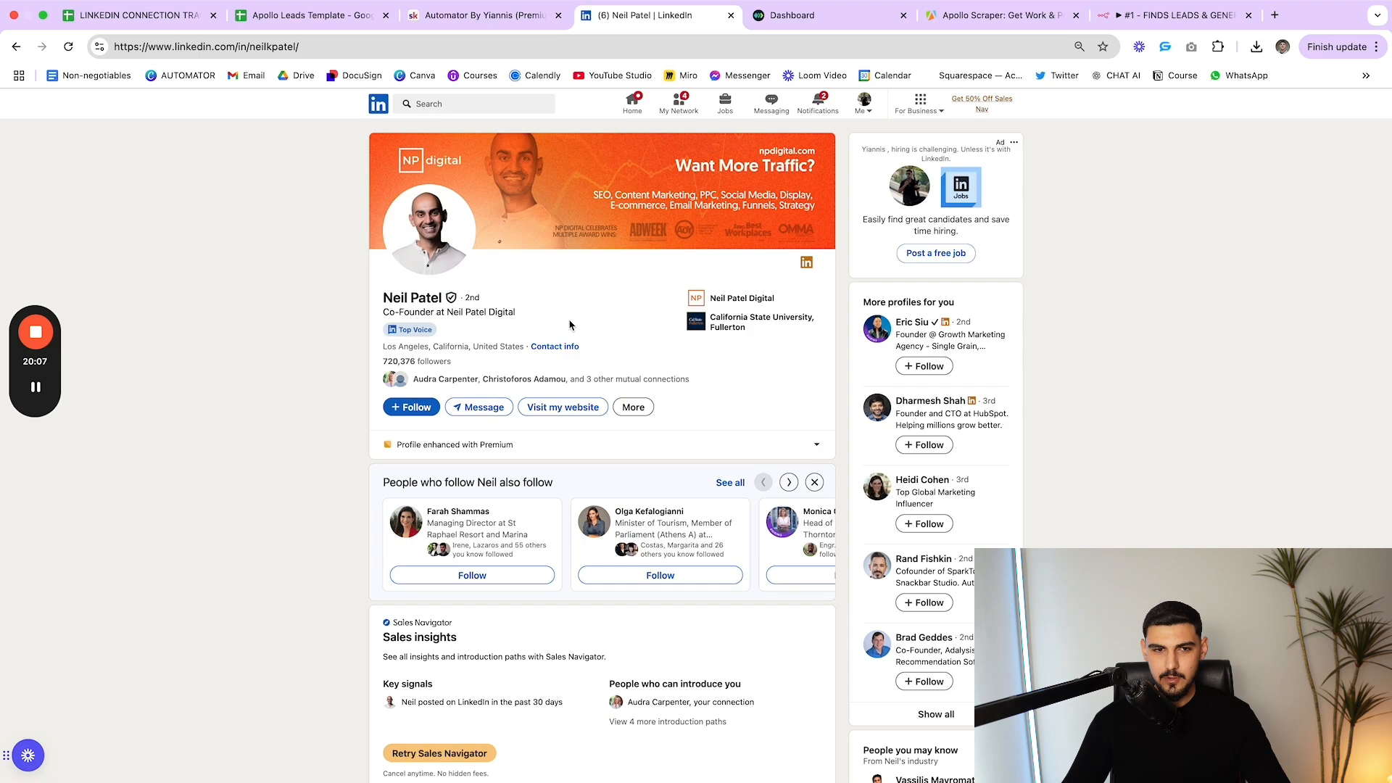
left_click_drag(554, 324, 446, 313)
scroll(424, 227, "up", 5)
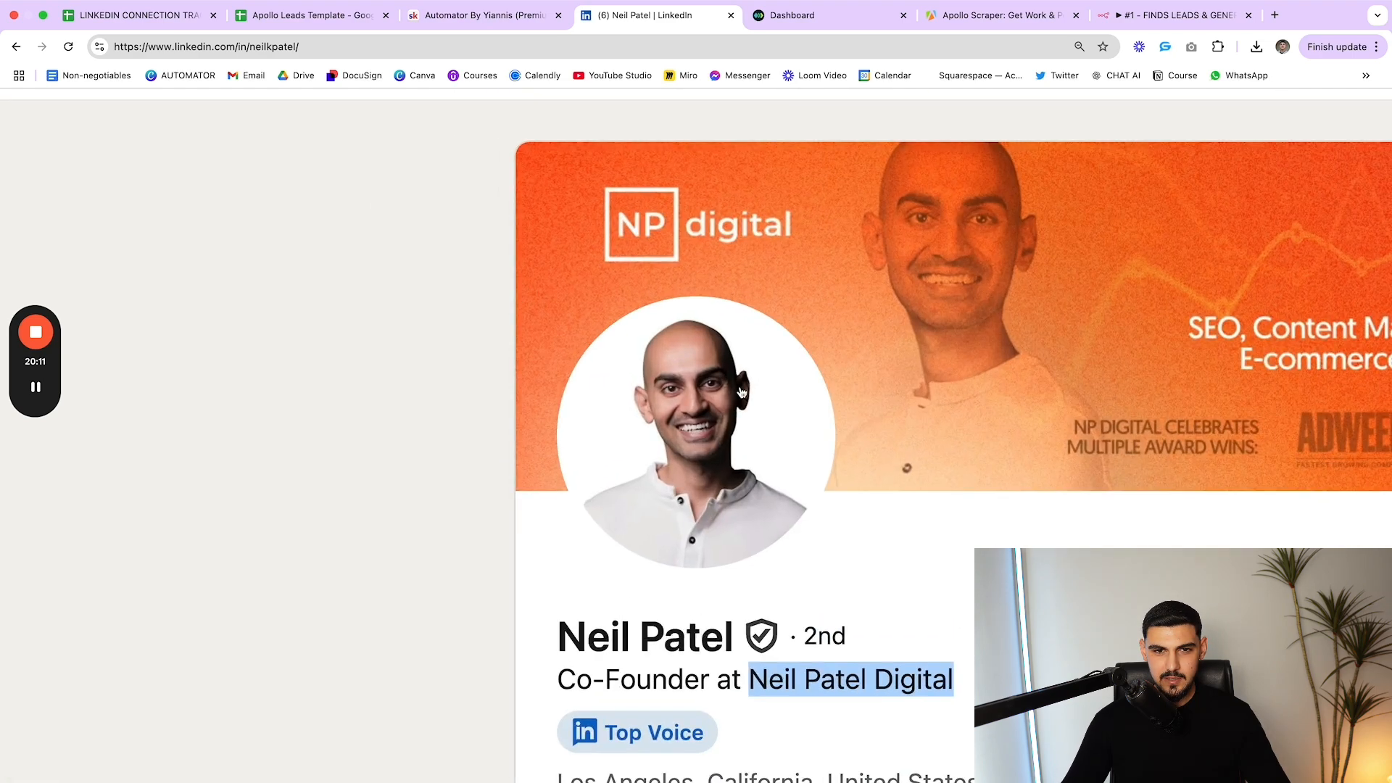
scroll(740, 392, "down", 5)
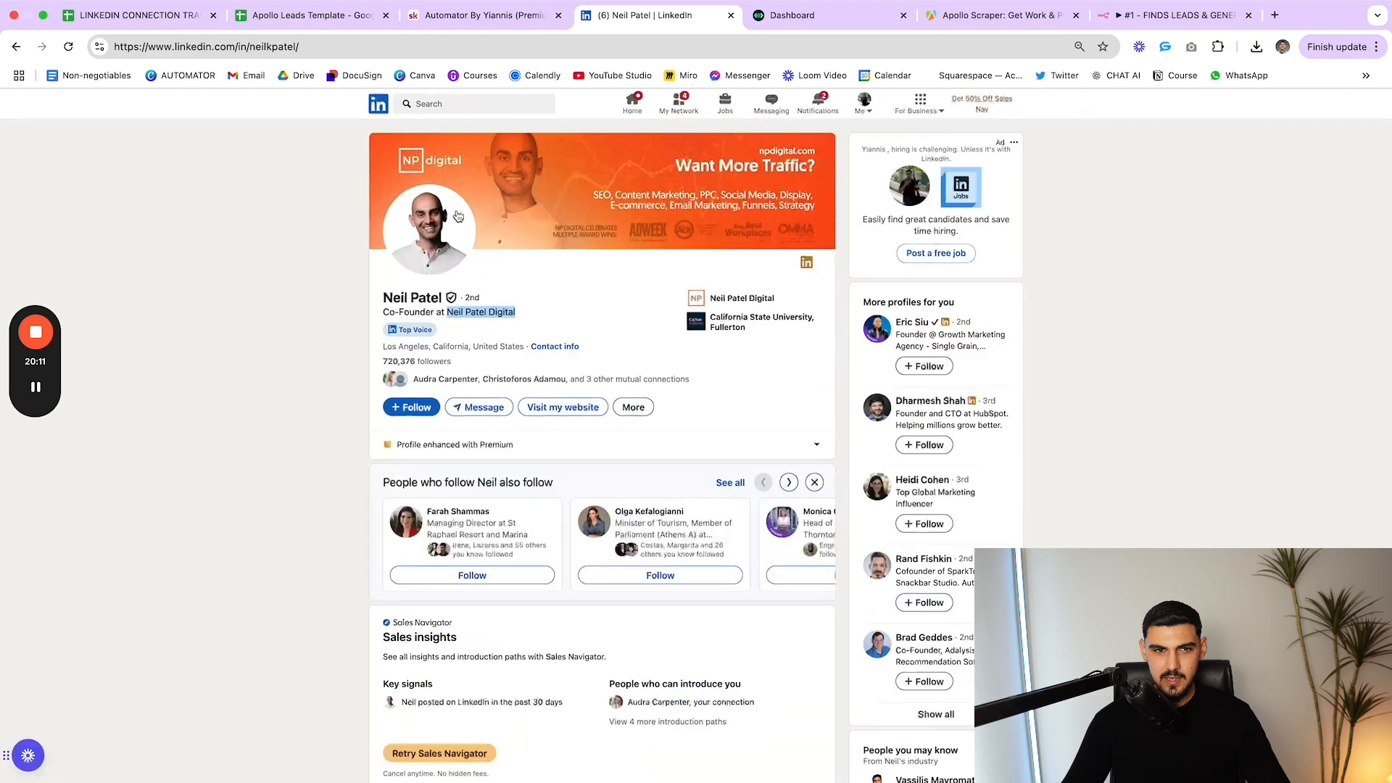
Highlight the username at the end of the profile URL in the address bar
left_click_drag(304, 46, 260, 50)
left_click(319, 44)
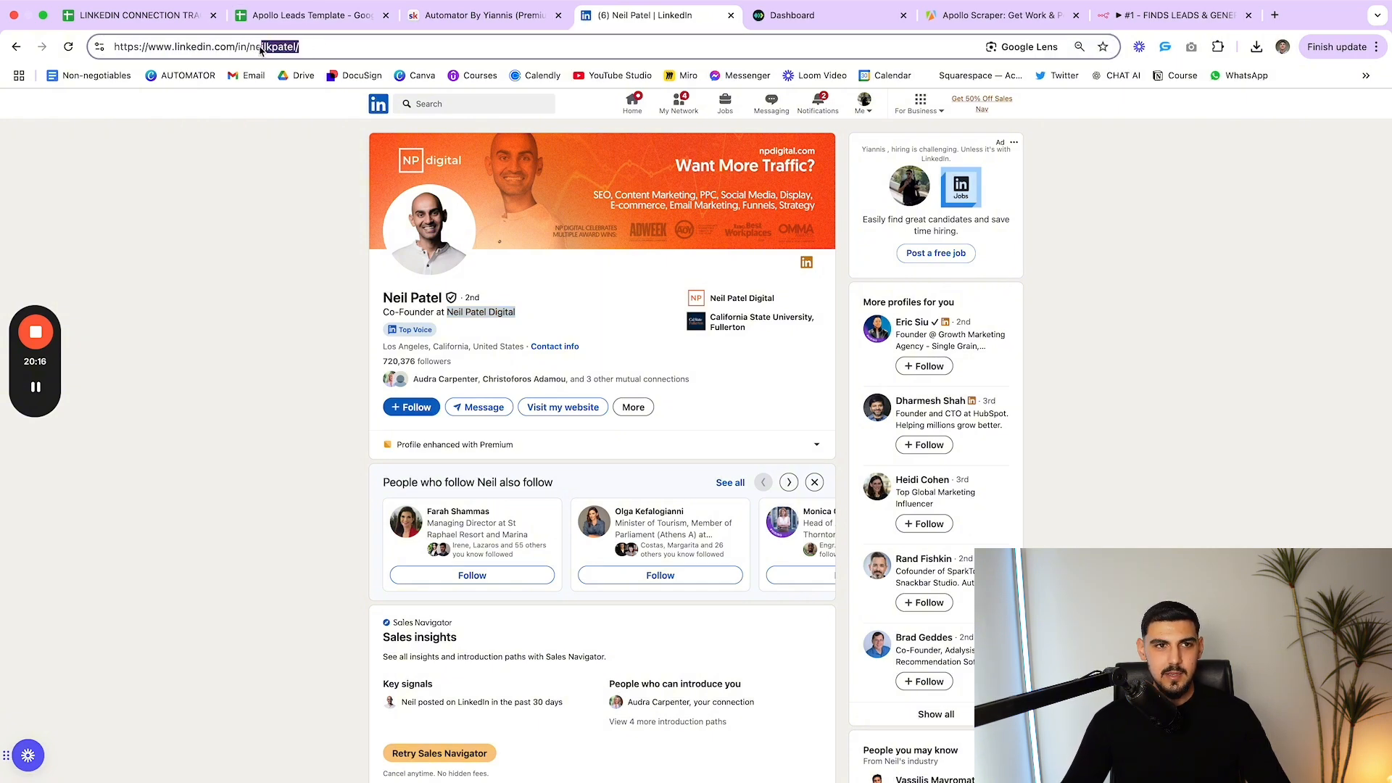
left_click(313, 48)
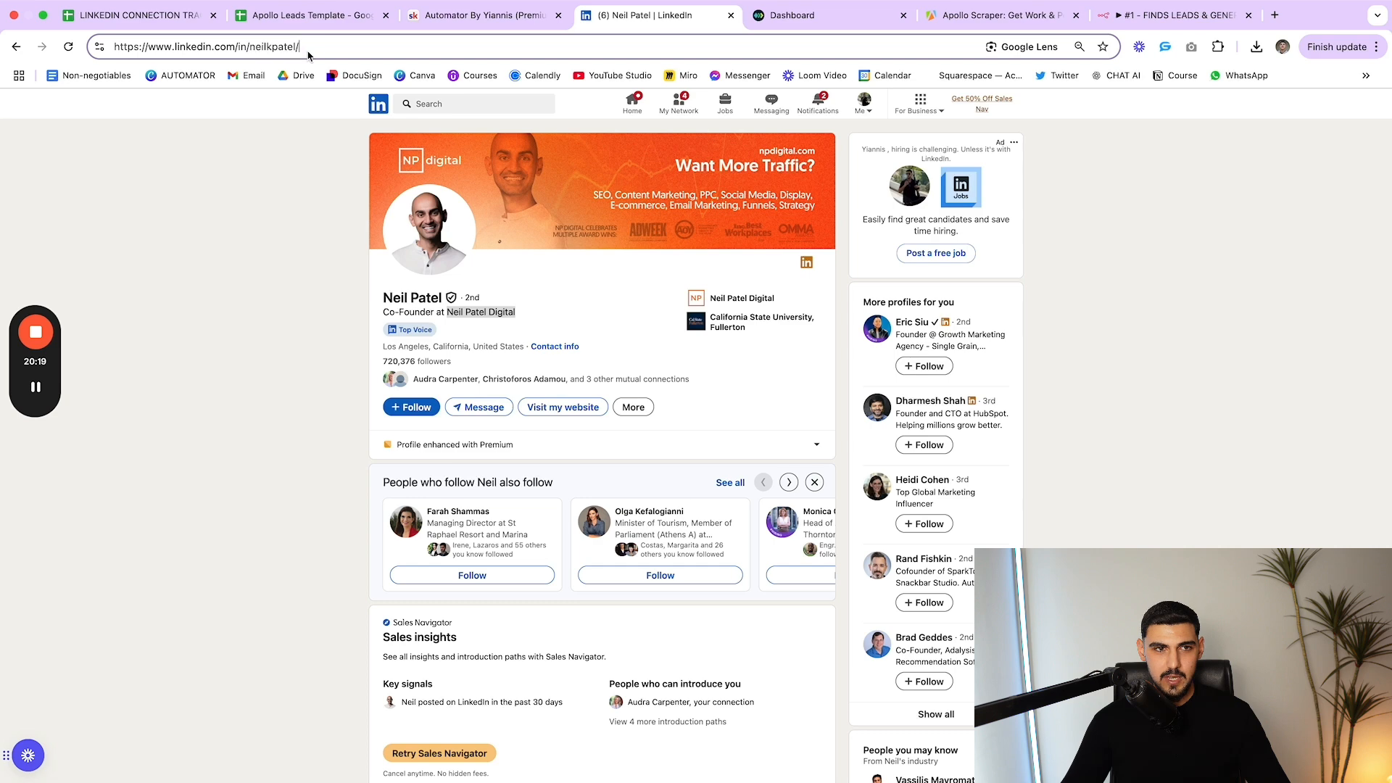
left_click_drag(313, 48, 117, 48)
left_click(320, 51)
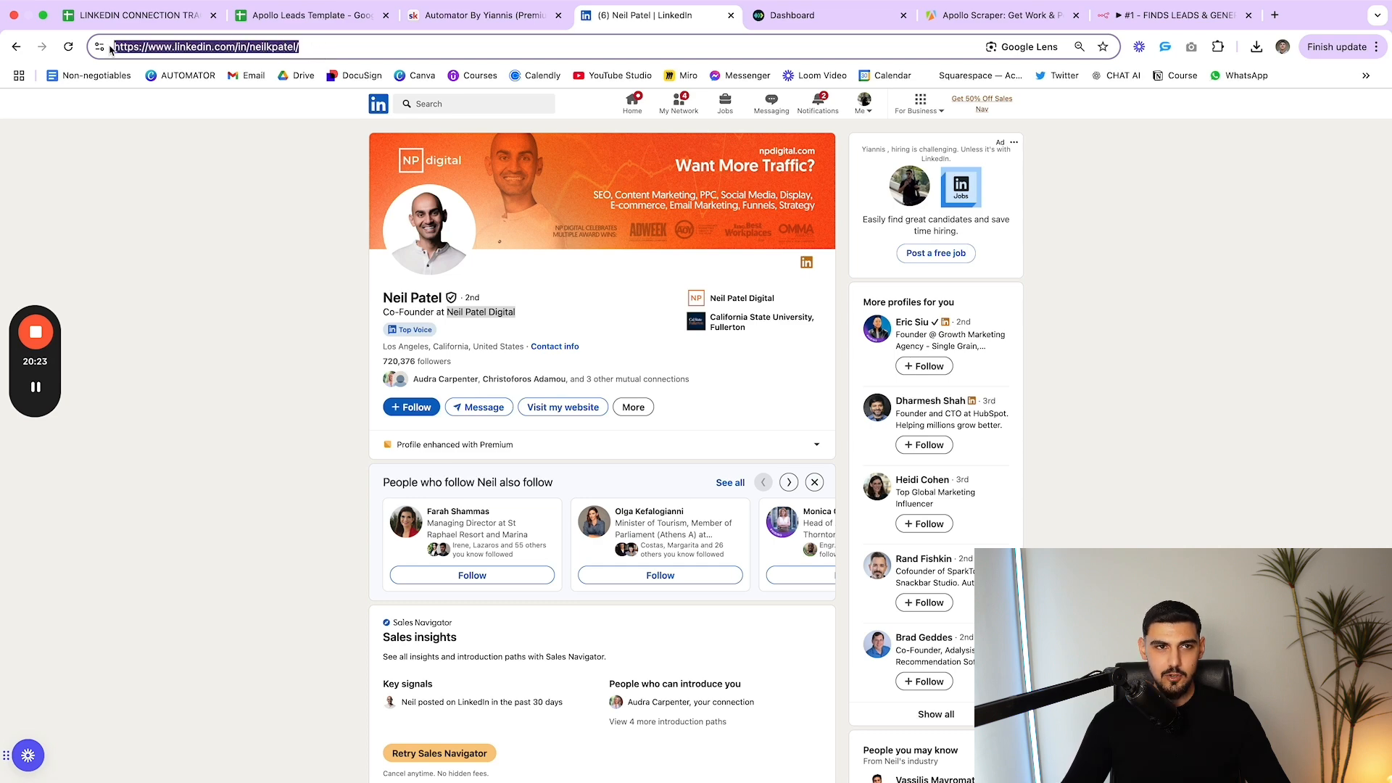
left_click(305, 46)
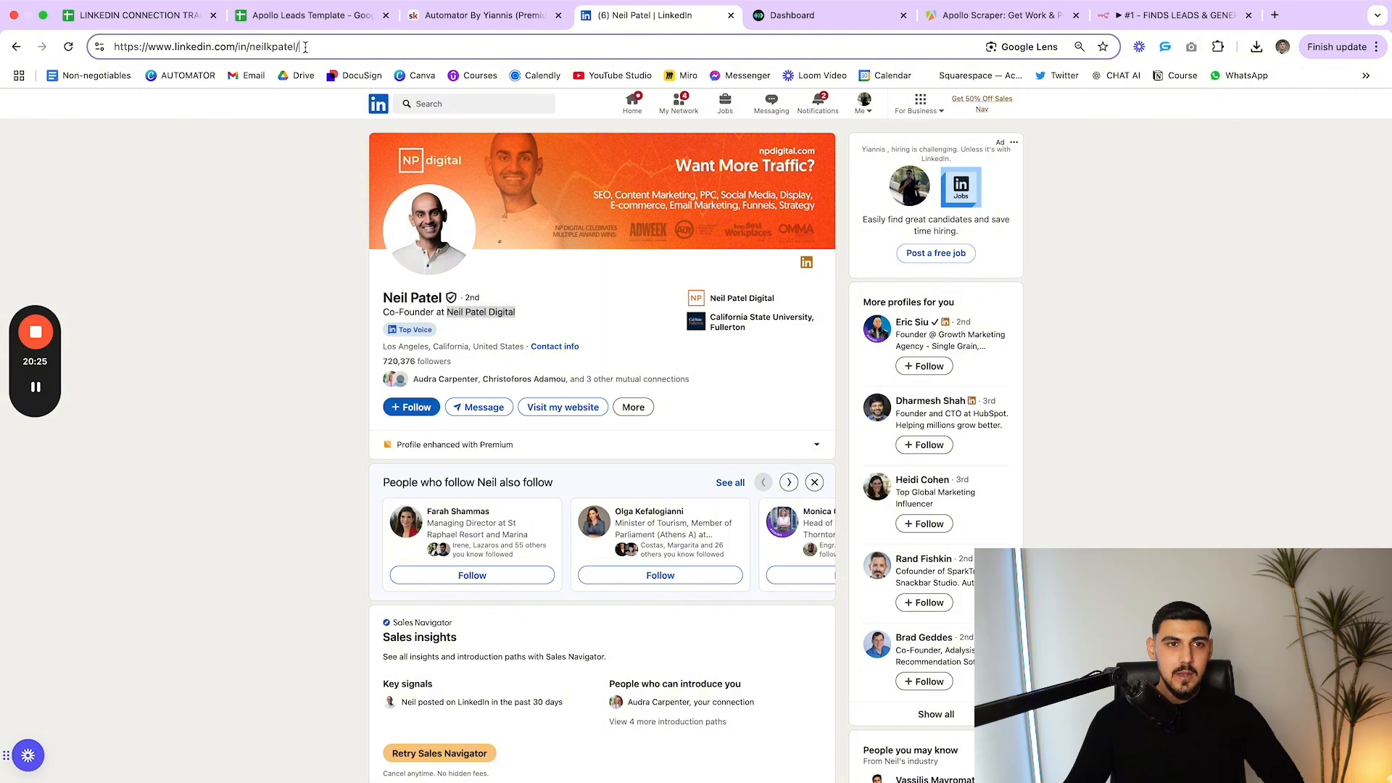
mouse_move(305, 46)
left_mouse_down()
mouse_move(250, 48)
mouse_move(299, 48)
left_mouse_up()
left_click(256, 51)
left_click(310, 48)
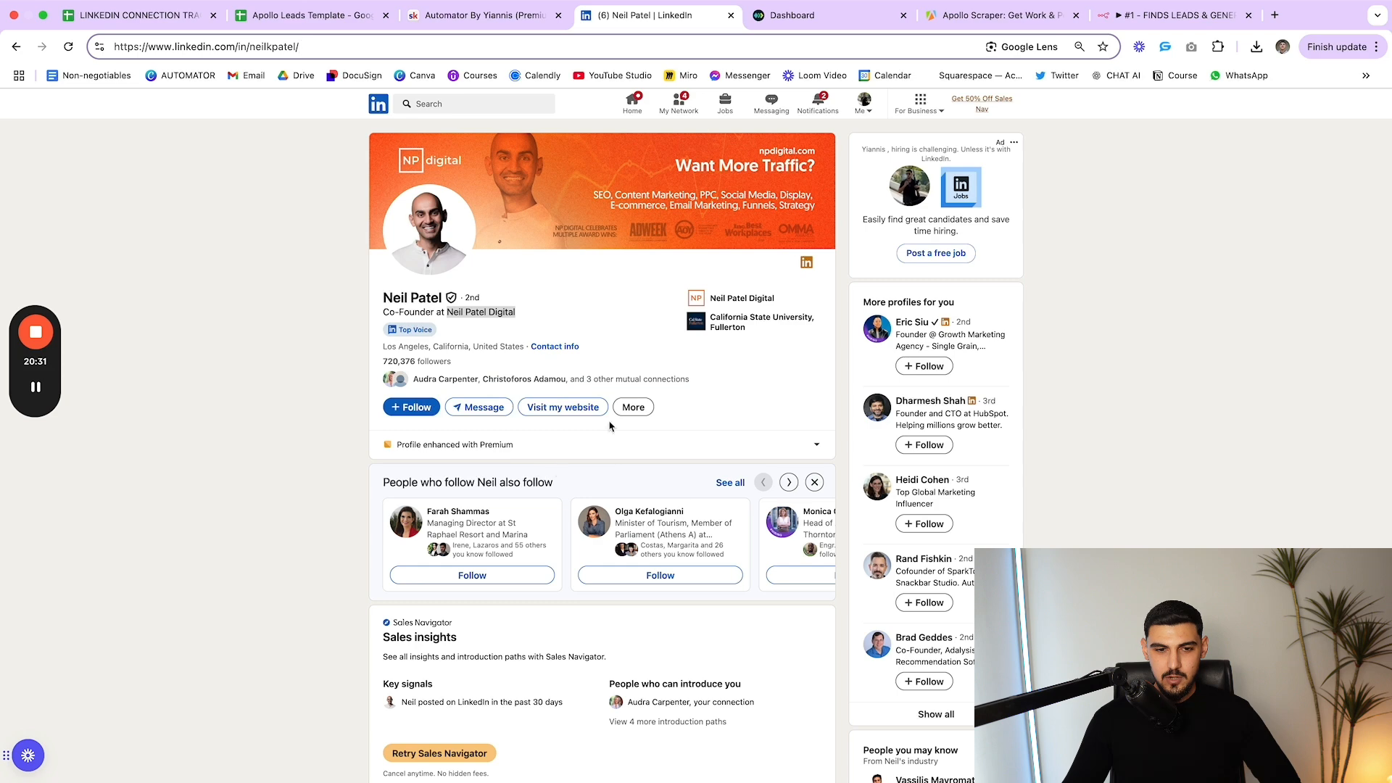
left_click_drag(303, 46, 93, 55)
left_click(274, 213)
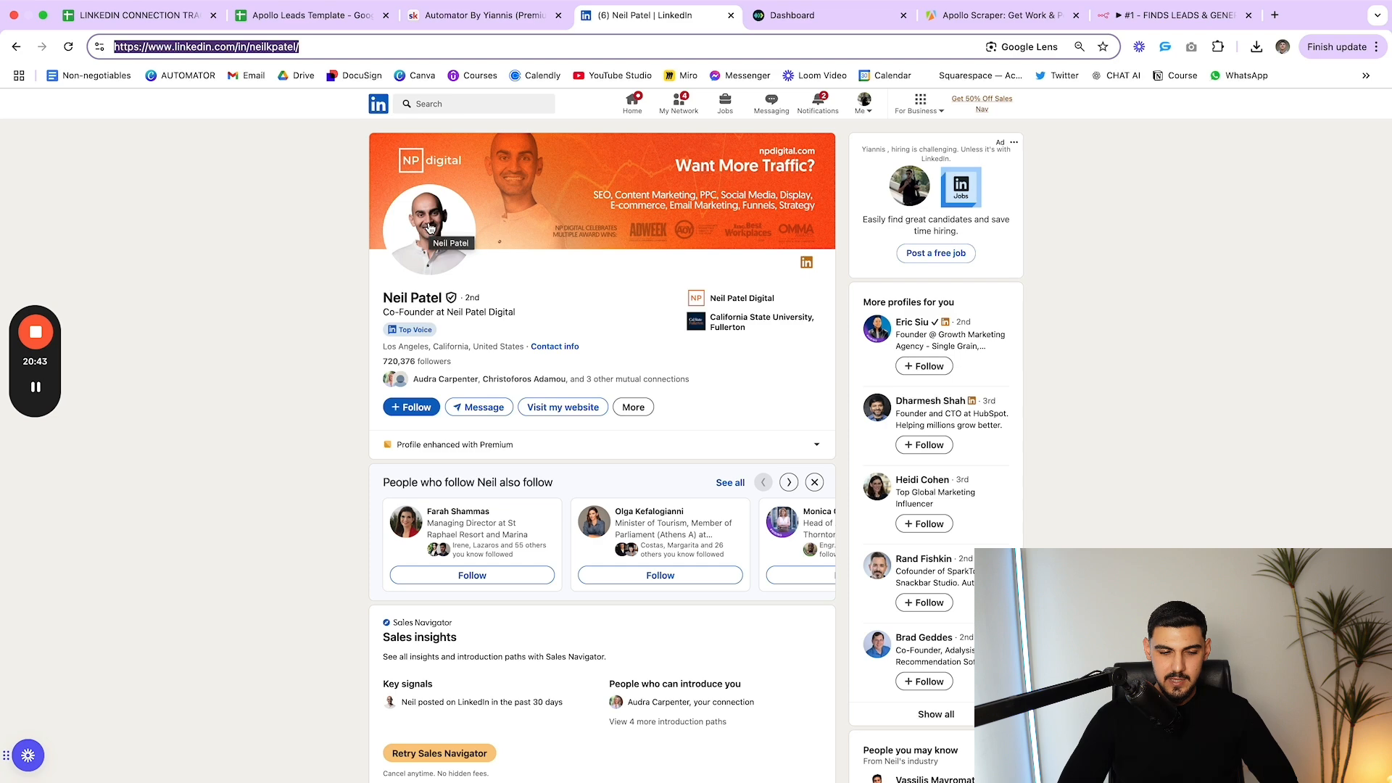
Point out the username after /in/ again, then return to the n8n '#1 - FINDS LEADS' workflow
left_click(334, 49)
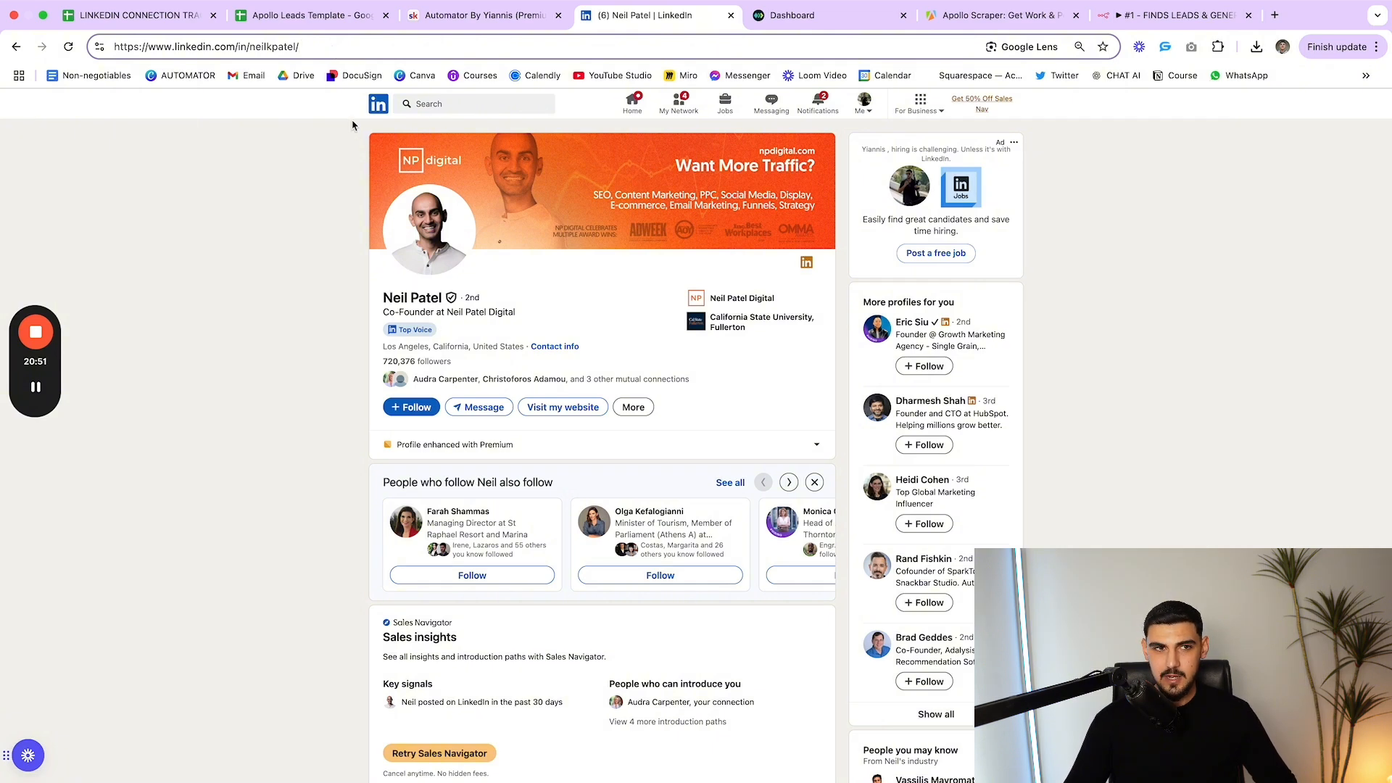
left_click_drag(312, 49, 255, 52)
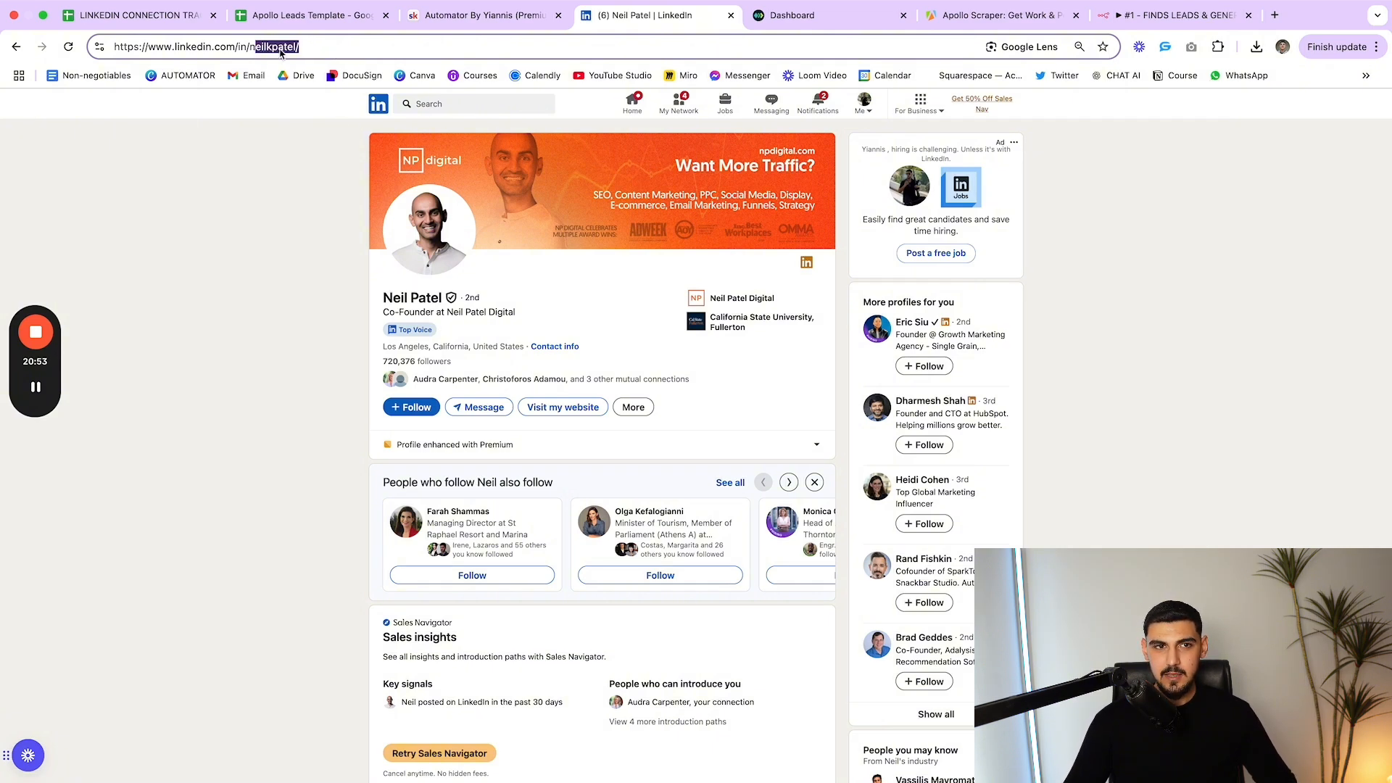
left_click(327, 53)
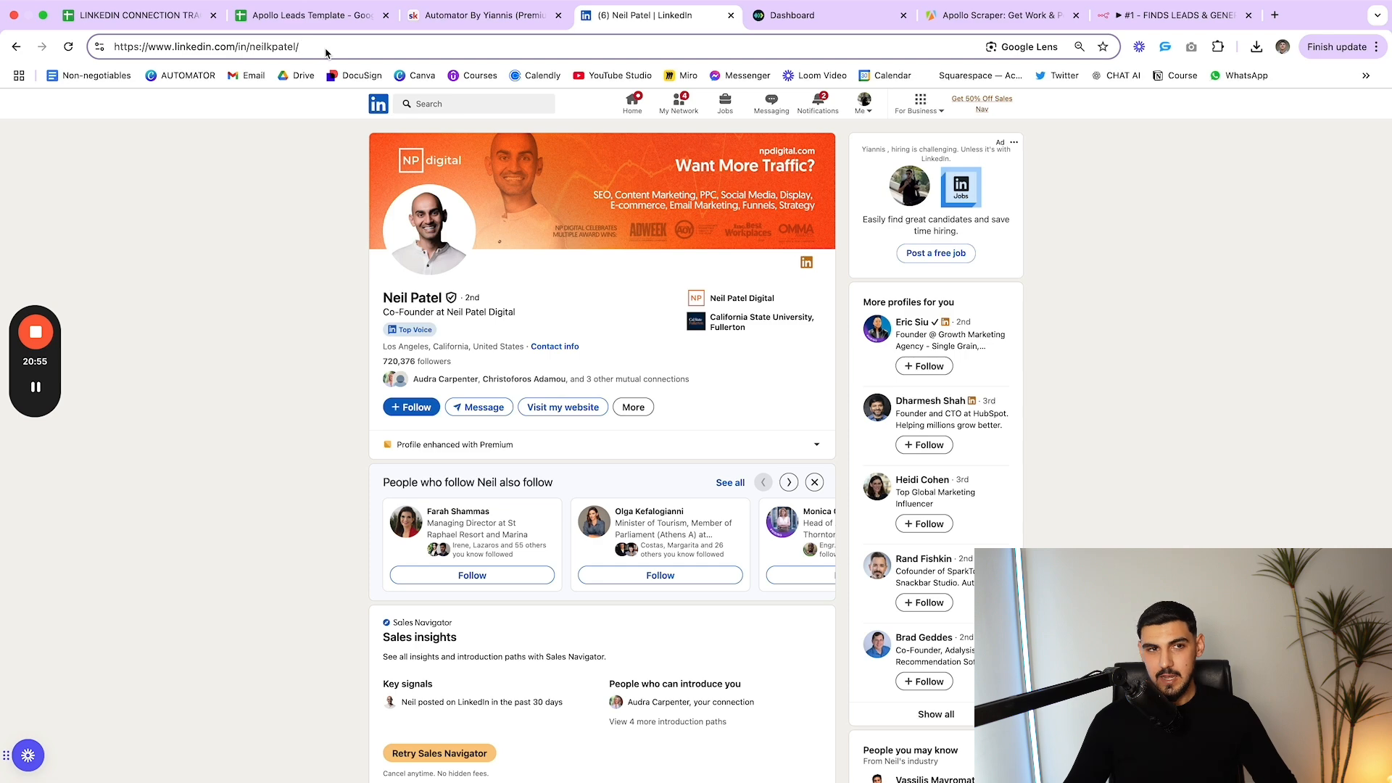
left_click_drag(312, 53, 221, 52)
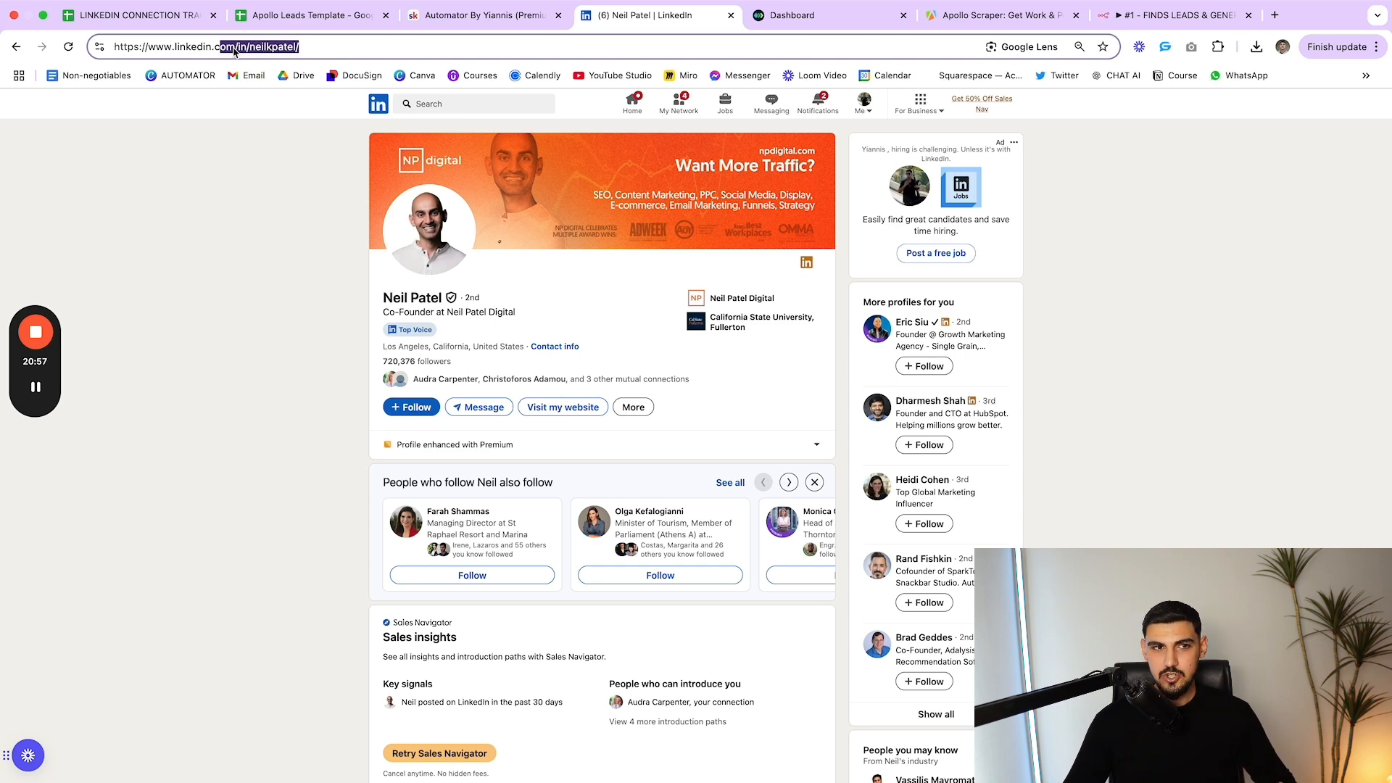
left_click_drag(335, 48, 252, 53)
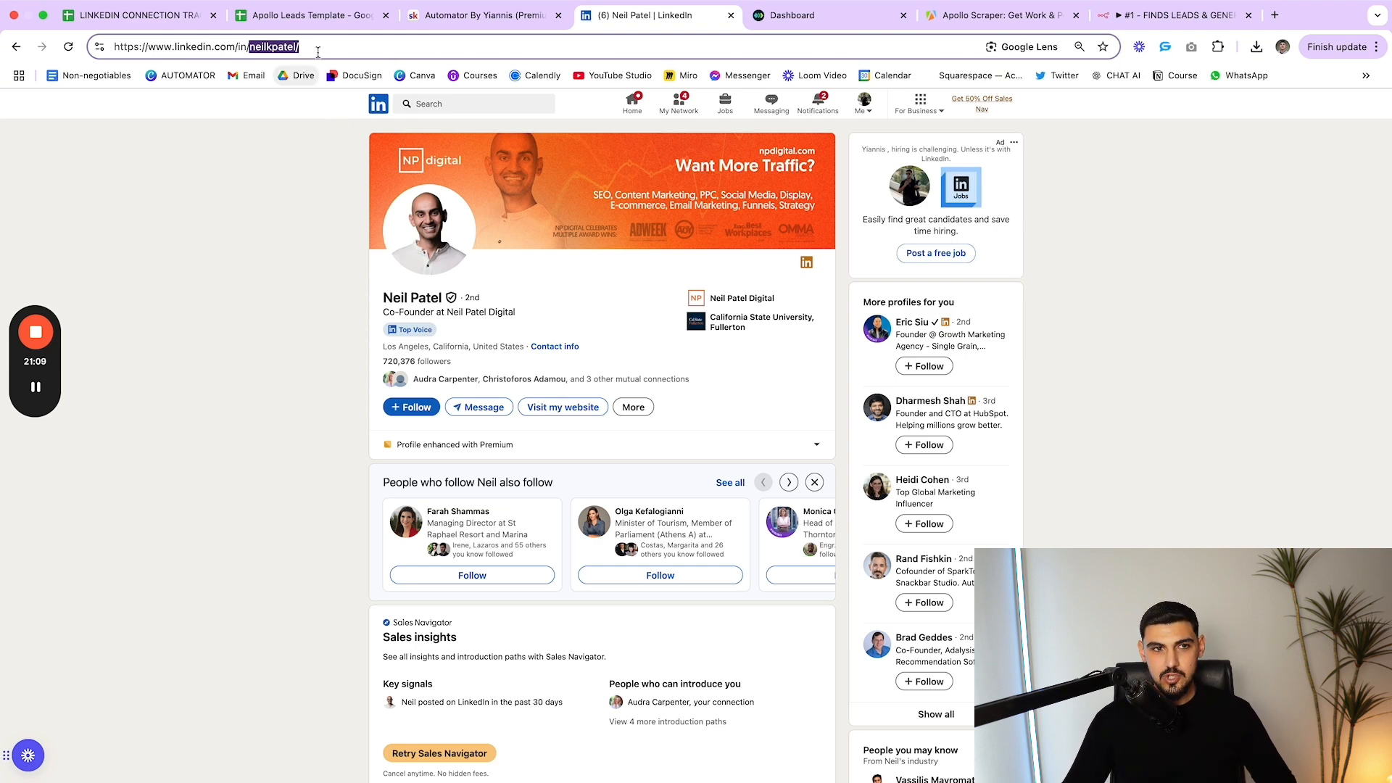
left_click_drag(324, 47, 250, 49)
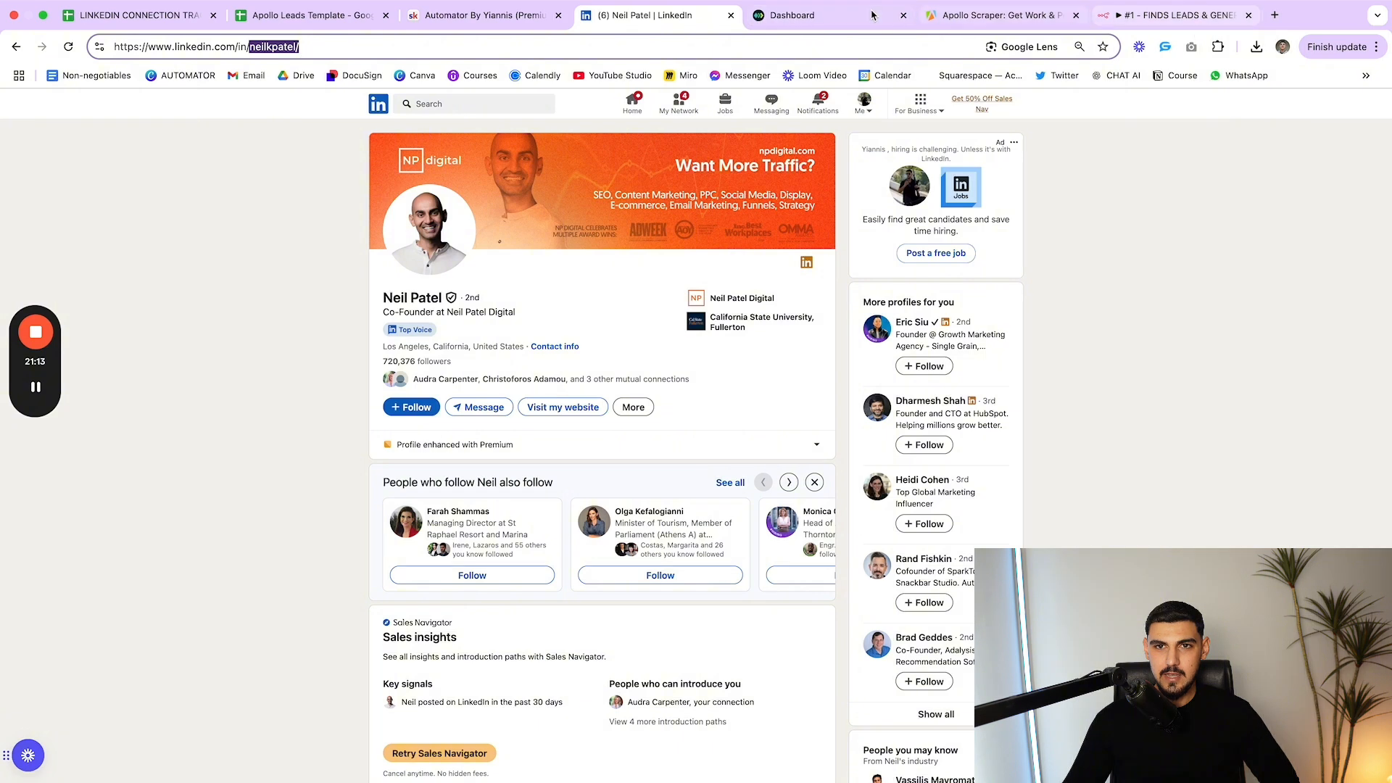
left_click(1172, 23)
left_click_drag(1062, 319, 1067, 320)
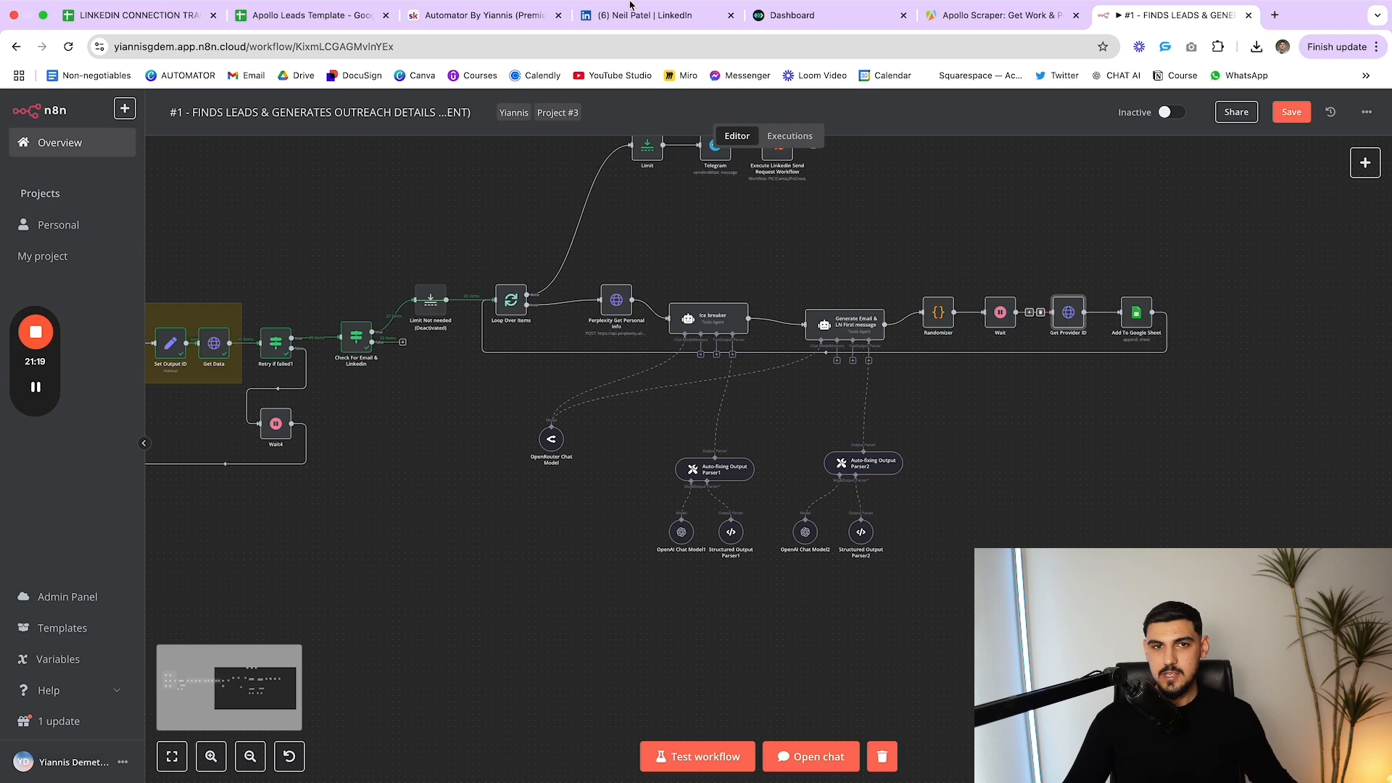
Open Get Provider ID and compare its LinkedIn username URL expression with the profile page
double_click(1062, 319)
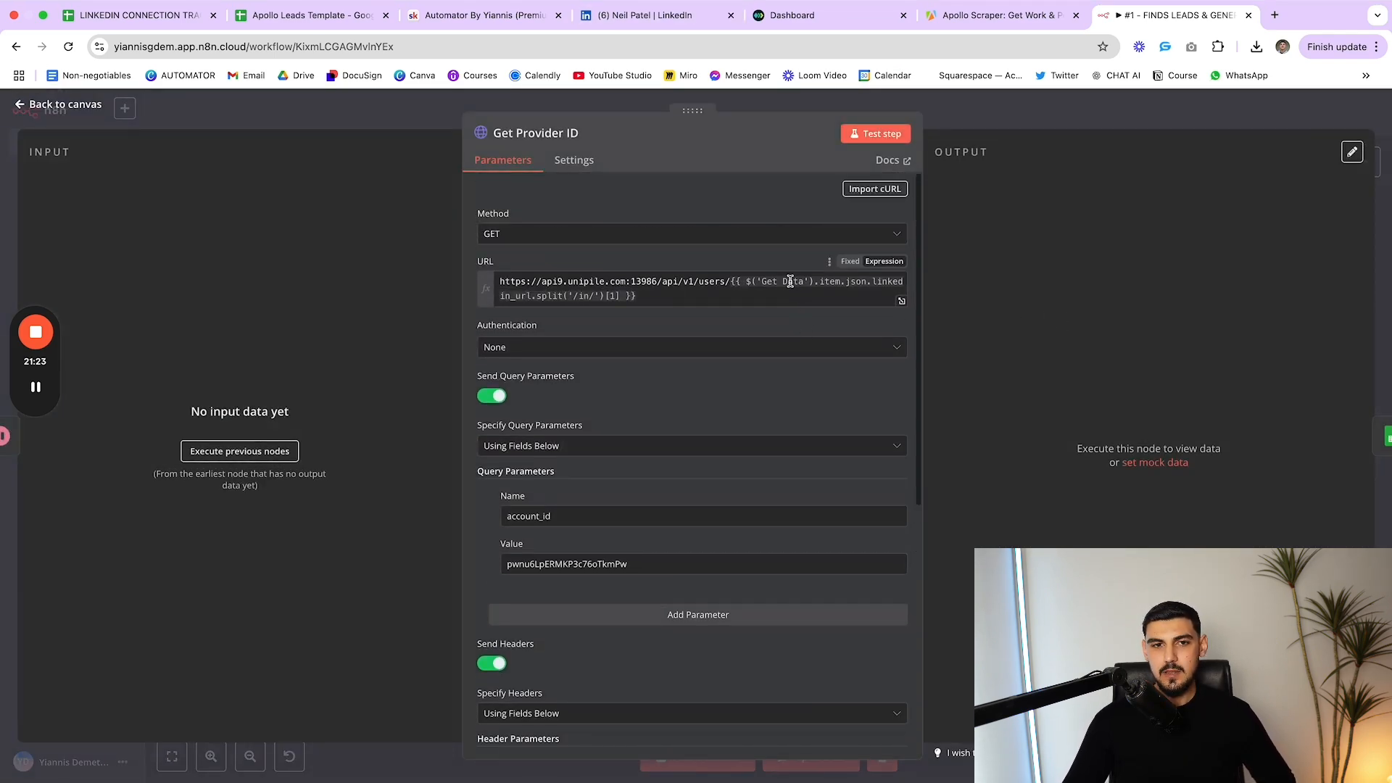
left_click(784, 21)
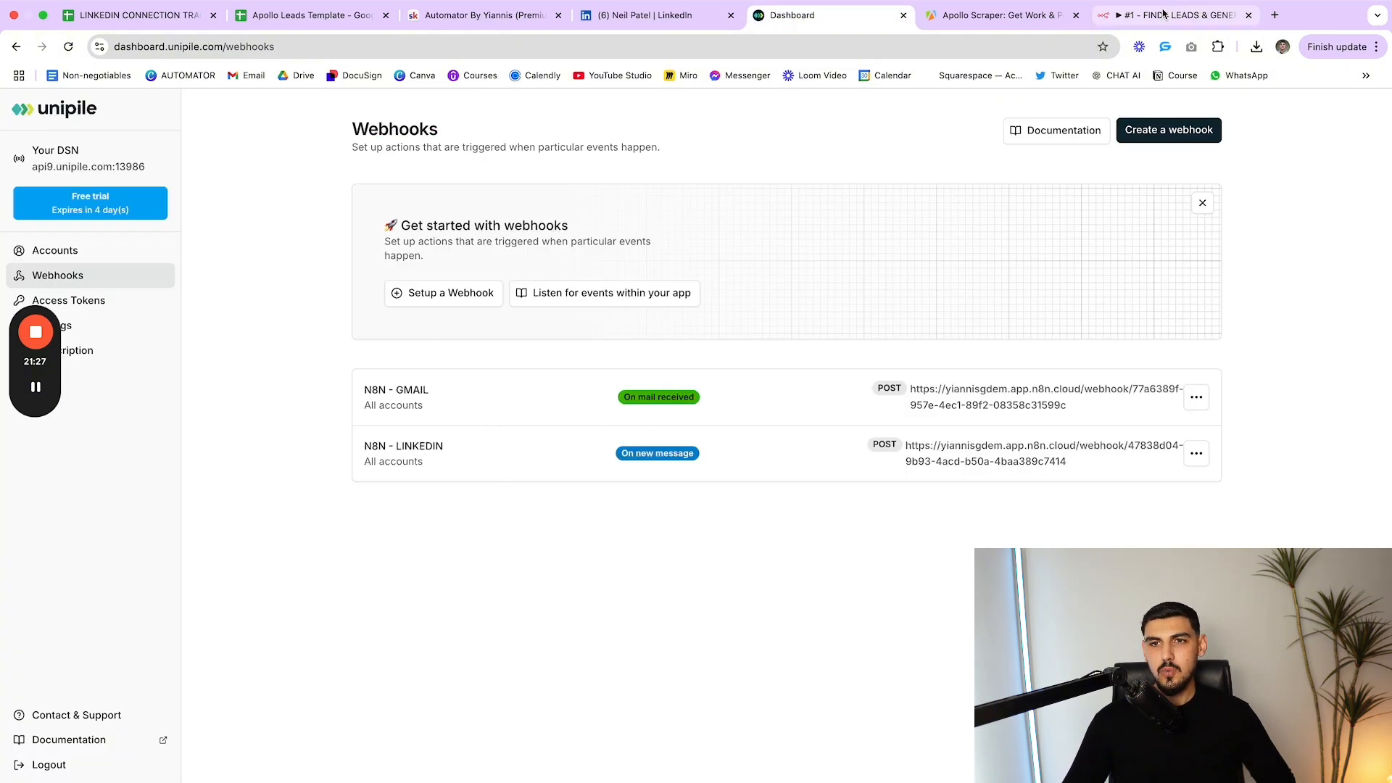
left_click(1163, 13)
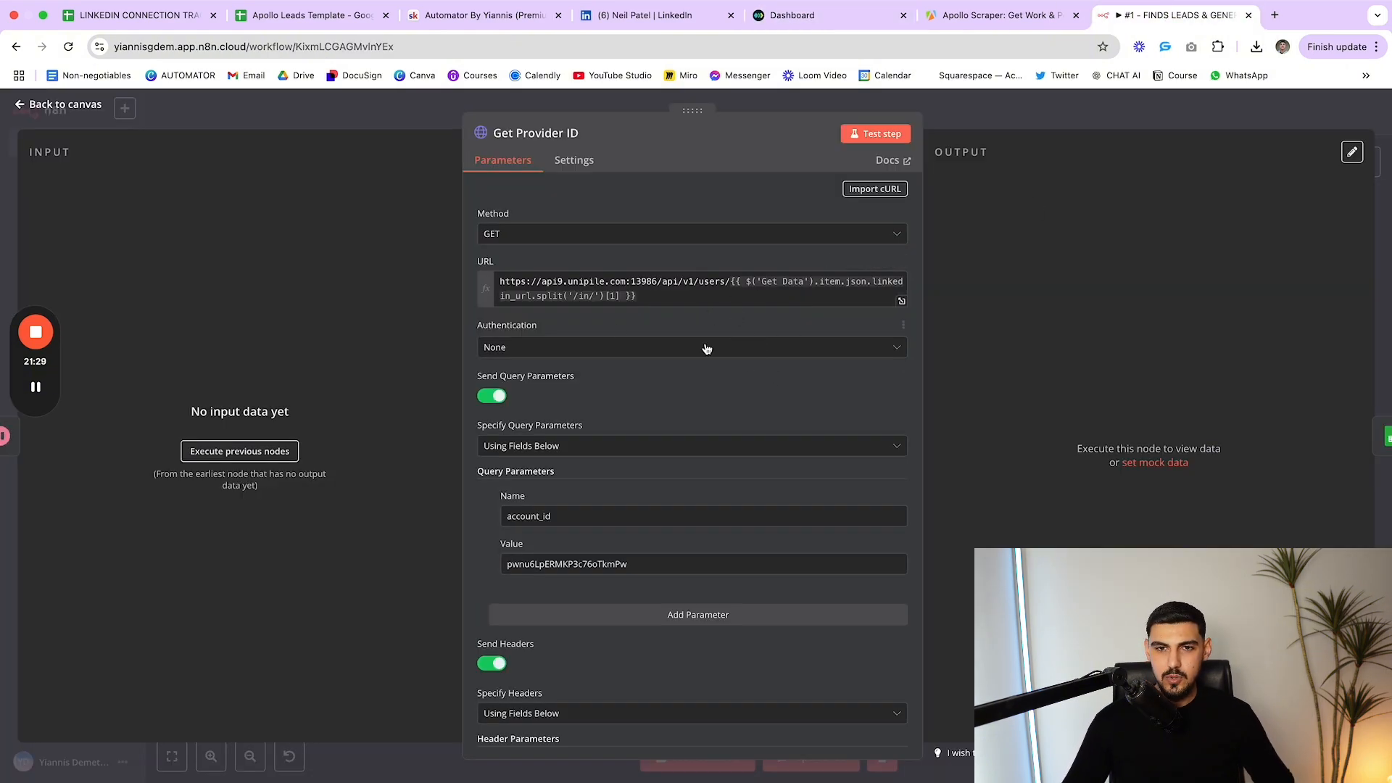
mouse_move(734, 282)
left_mouse_down()
mouse_move(776, 300)
mouse_move(735, 281)
left_mouse_up()
left_click(732, 300)
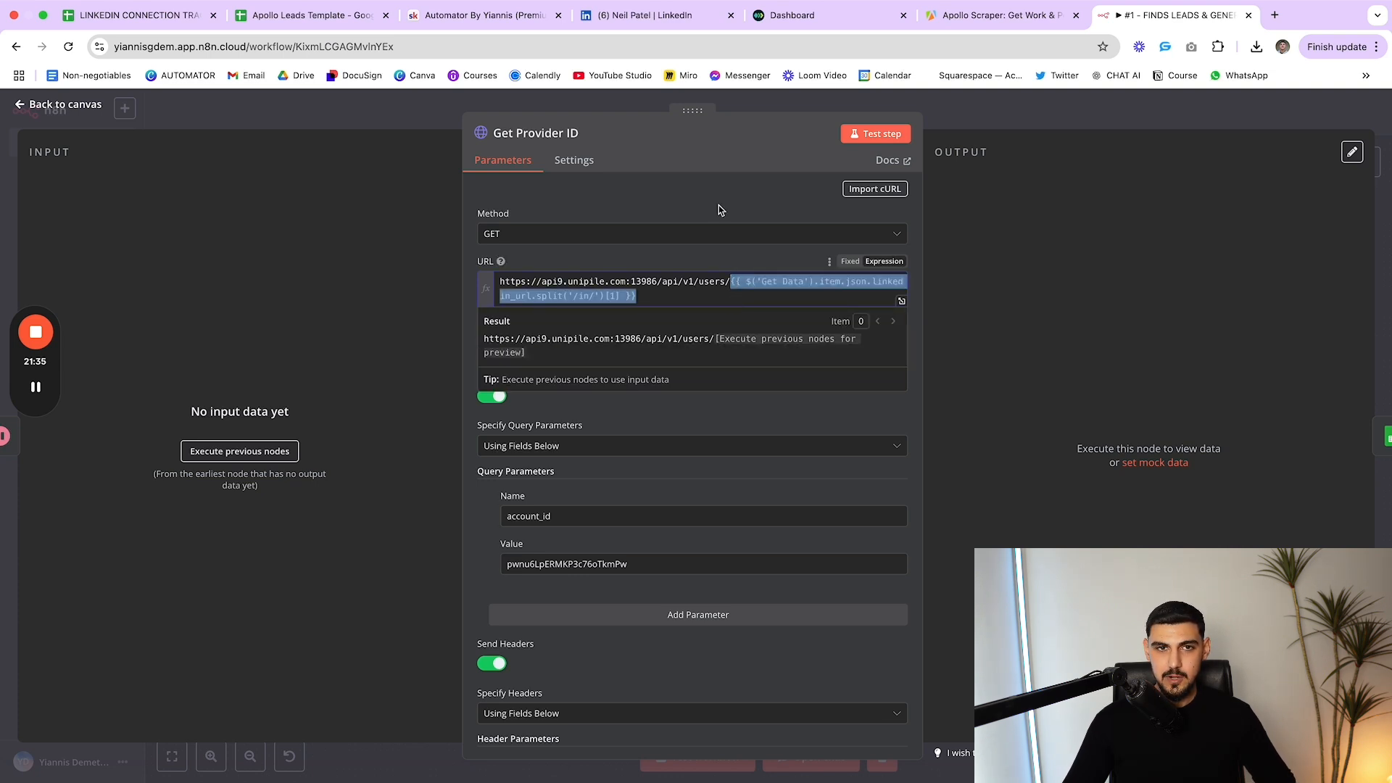
left_click(676, 426)
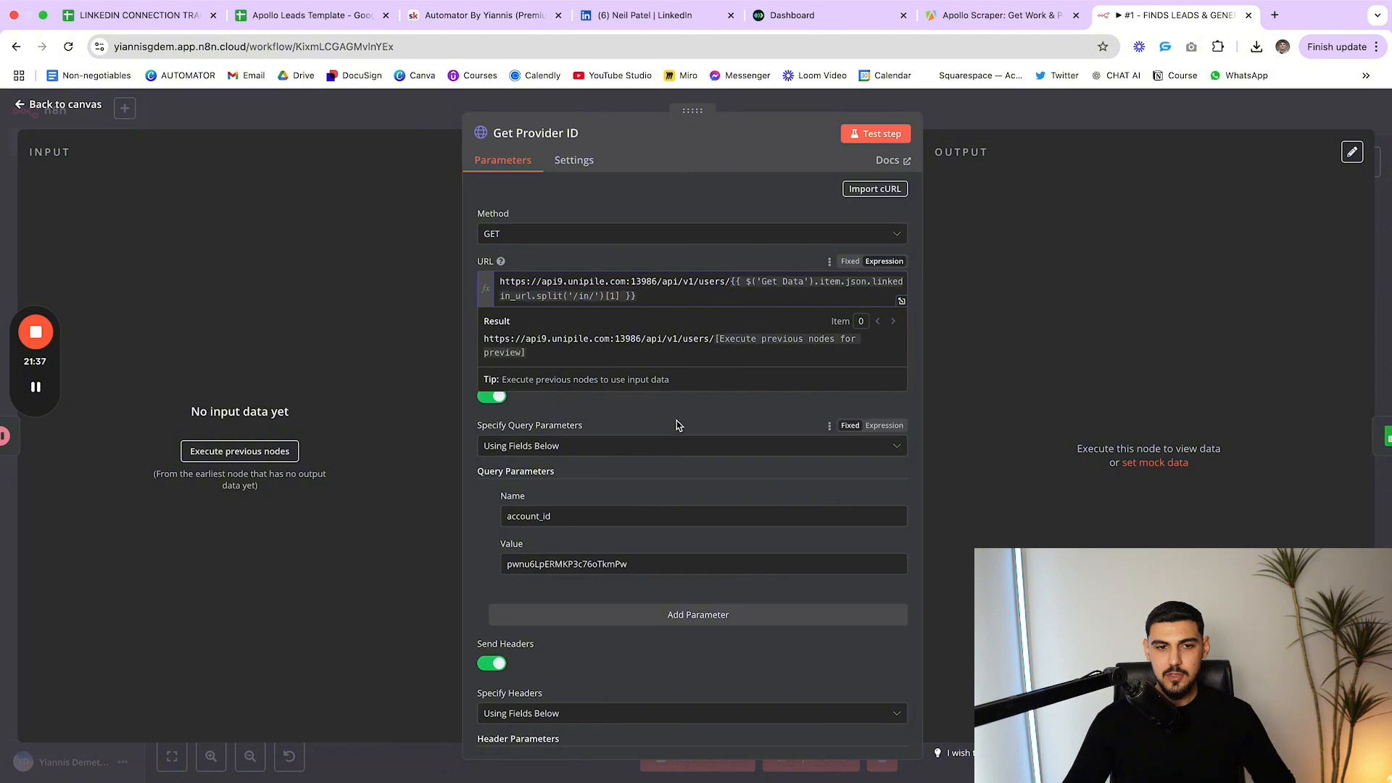
left_click(653, 15)
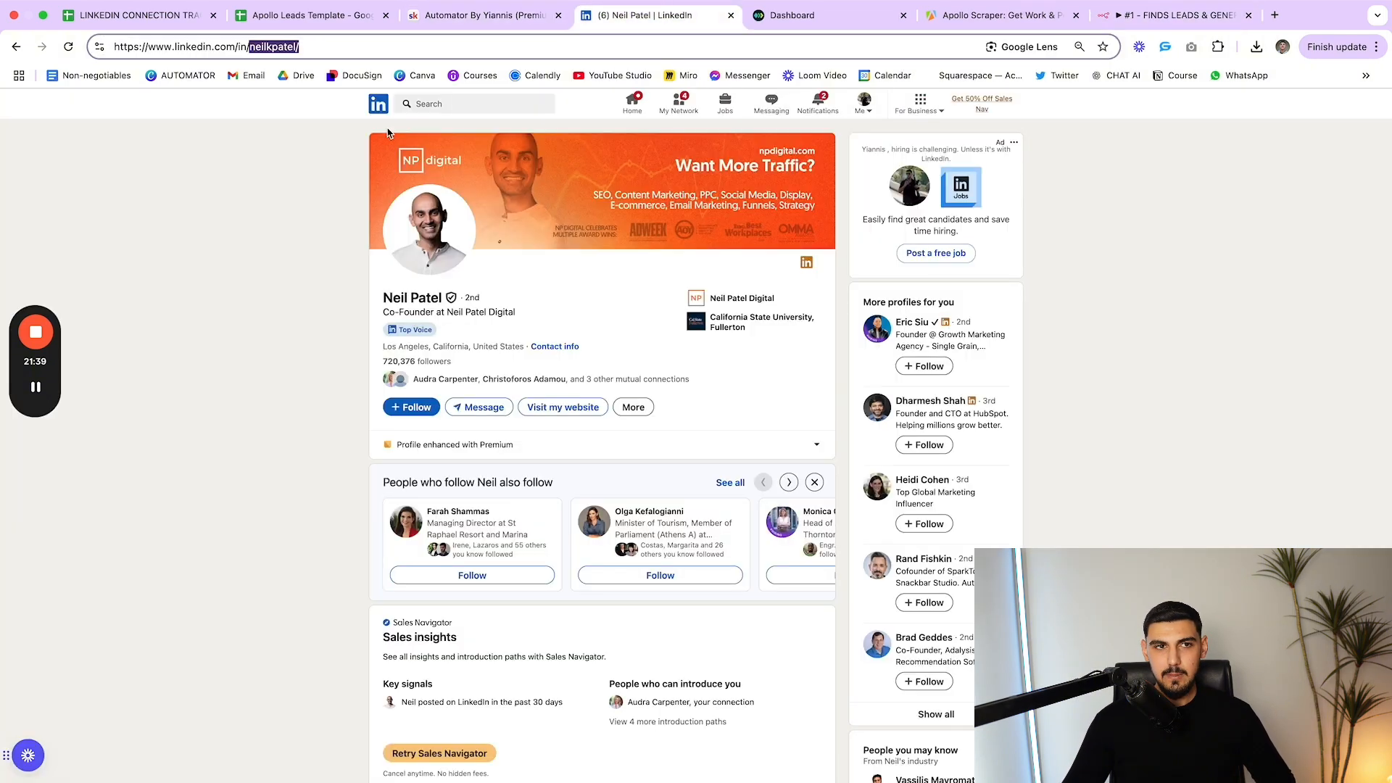
left_click(1146, 25)
Scroll through Get Provider ID's URL, query and header parameters, then close it
scroll(725, 340, "down", 2)
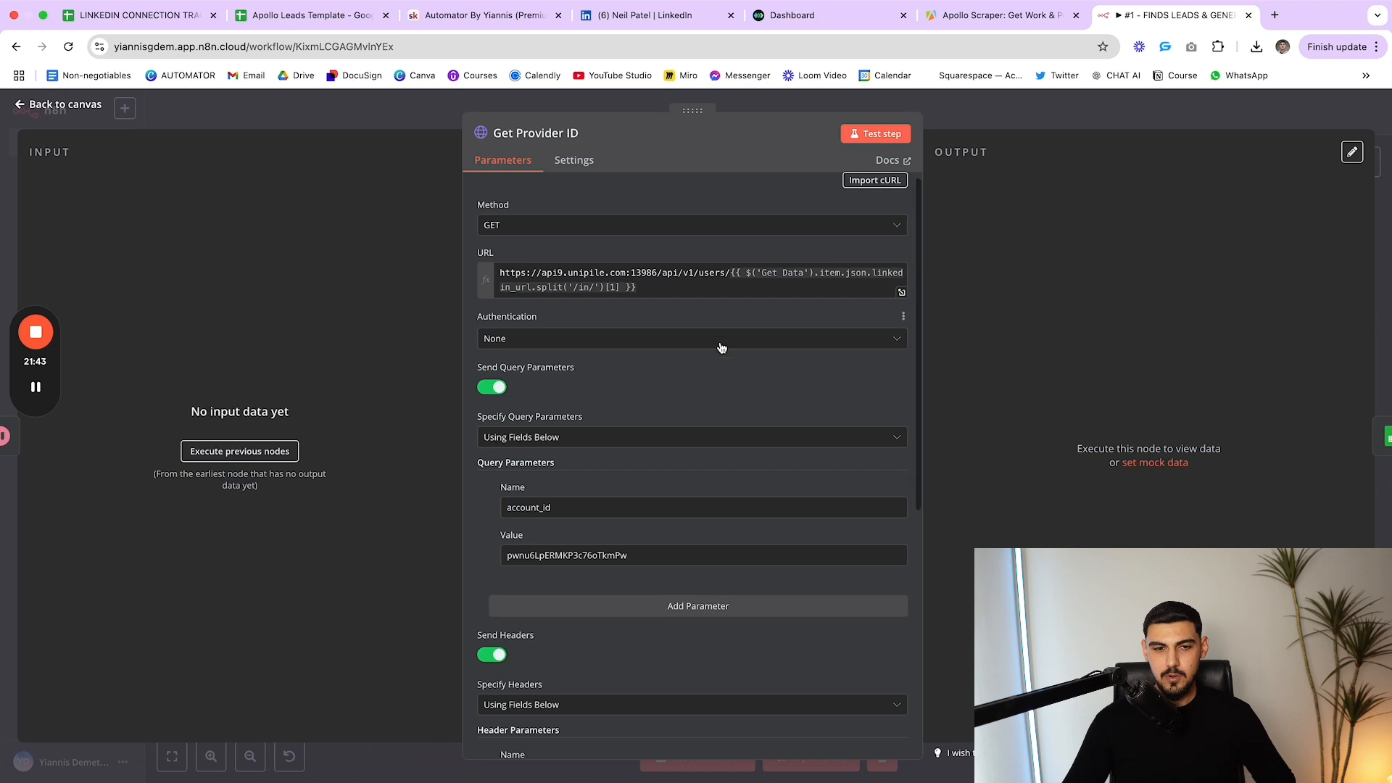
scroll(725, 384, "down", 3)
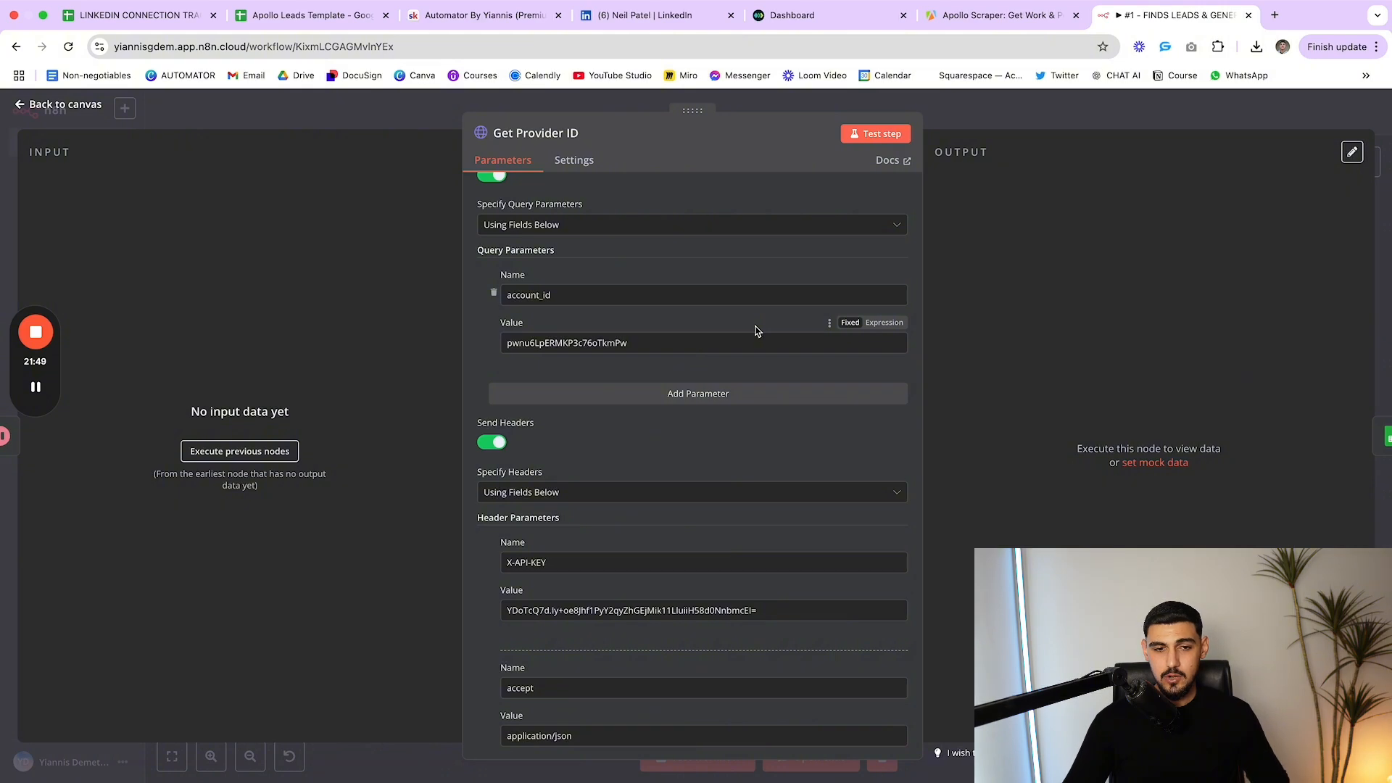
scroll(755, 335, "down", 5)
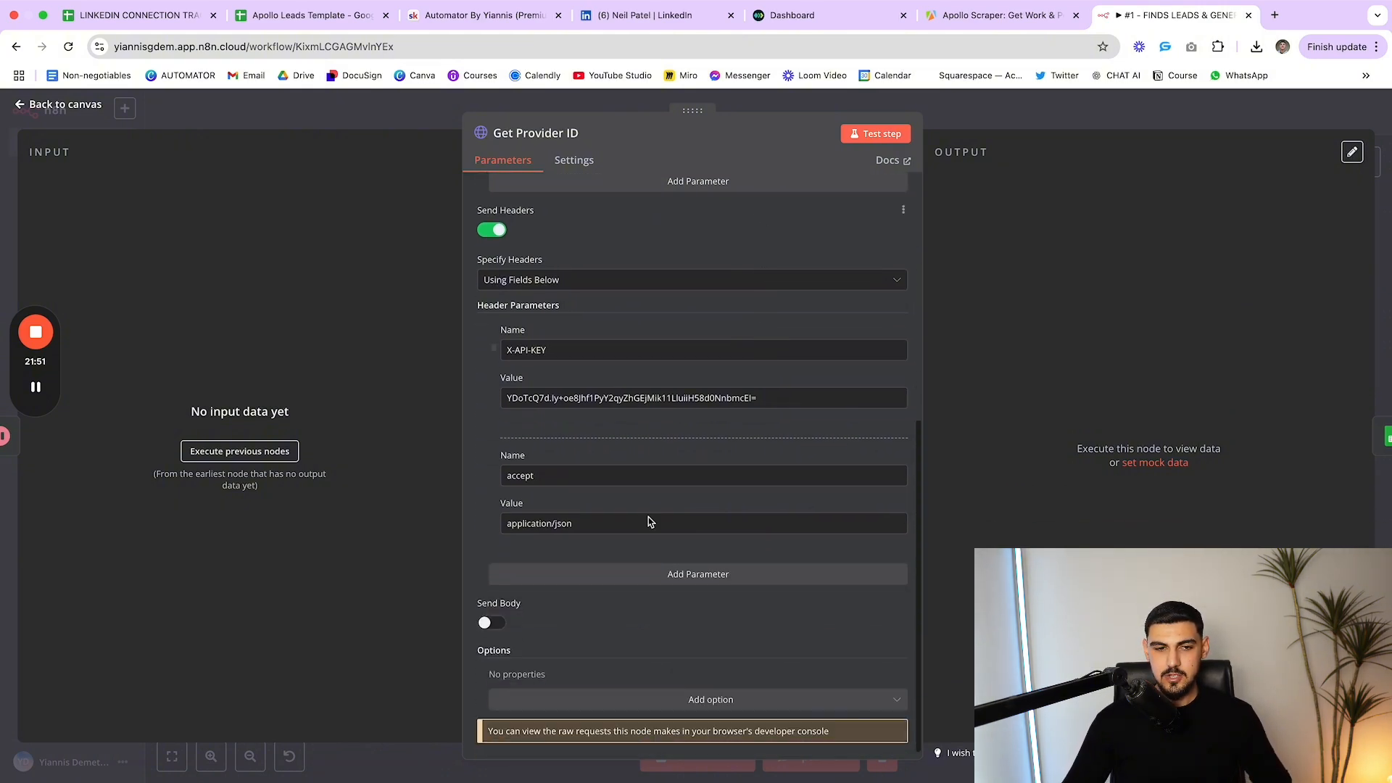
scroll(652, 435, "up", 4)
scroll(661, 358, "up", 5)
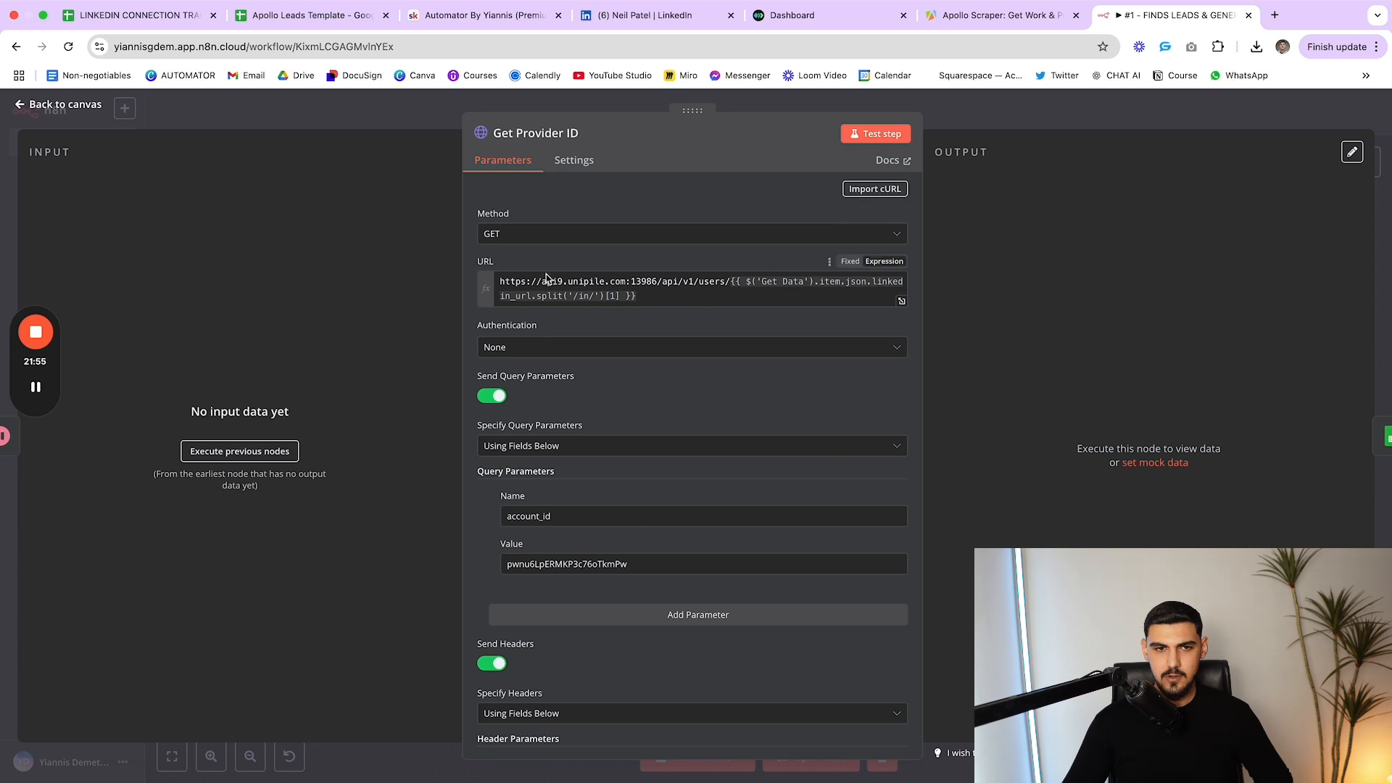
scroll(544, 283, "down", 2)
scroll(593, 373, "down", 5)
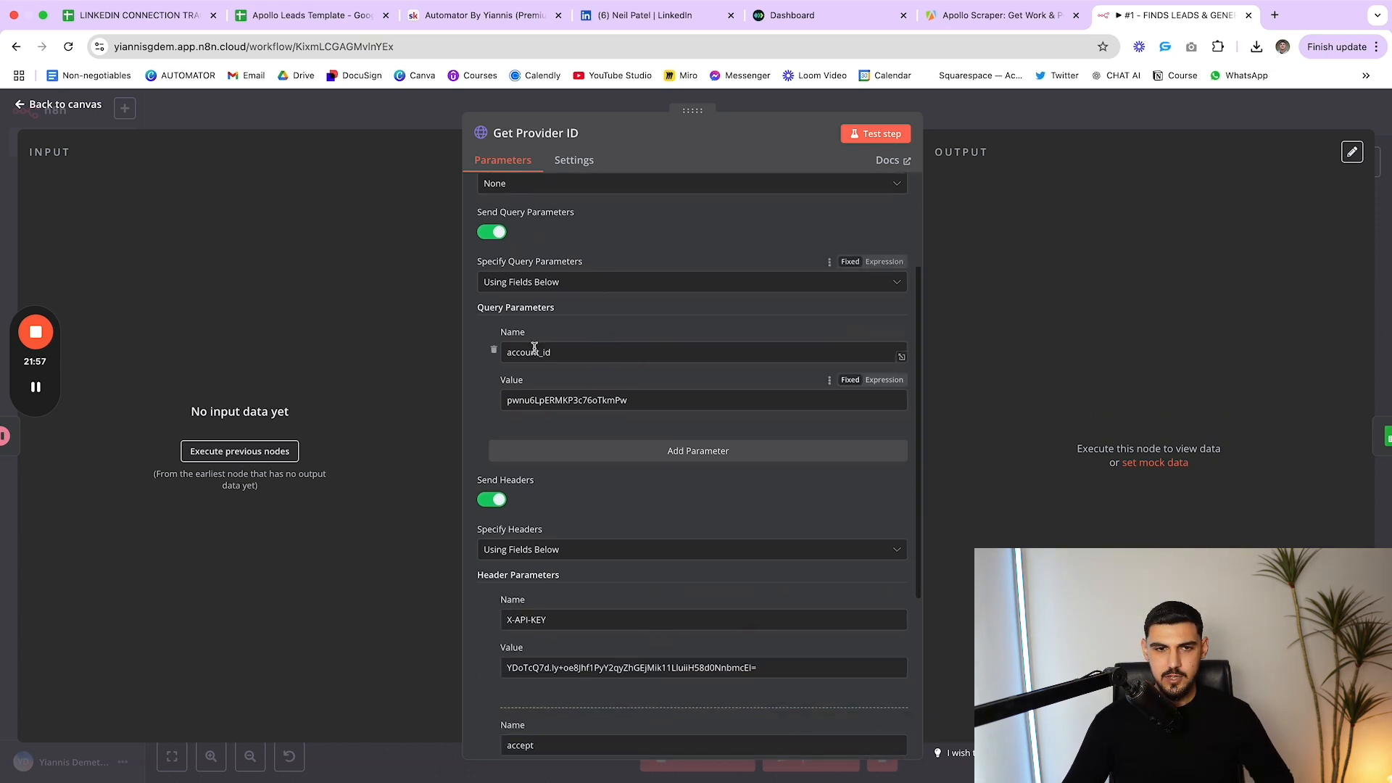
scroll(609, 462, "down", 4)
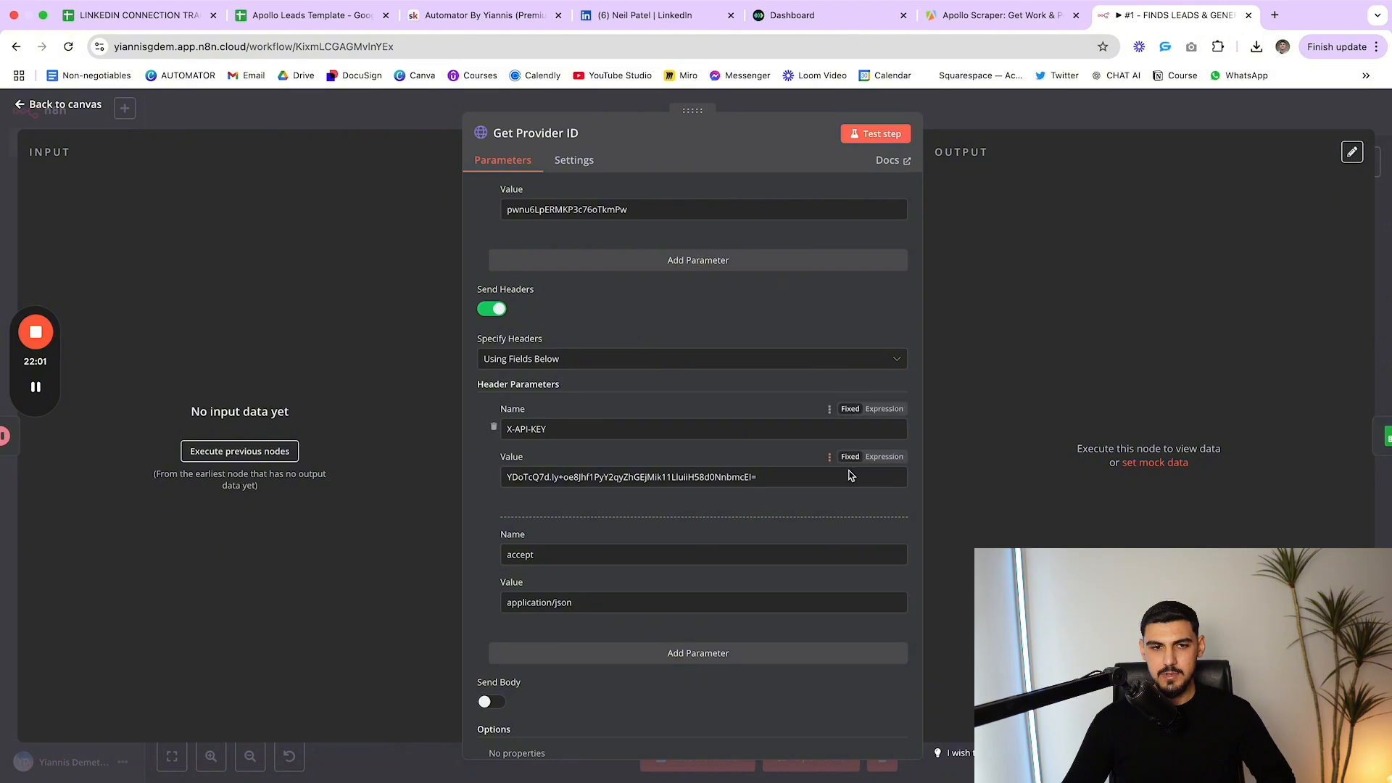
scroll(771, 460, "up", 12)
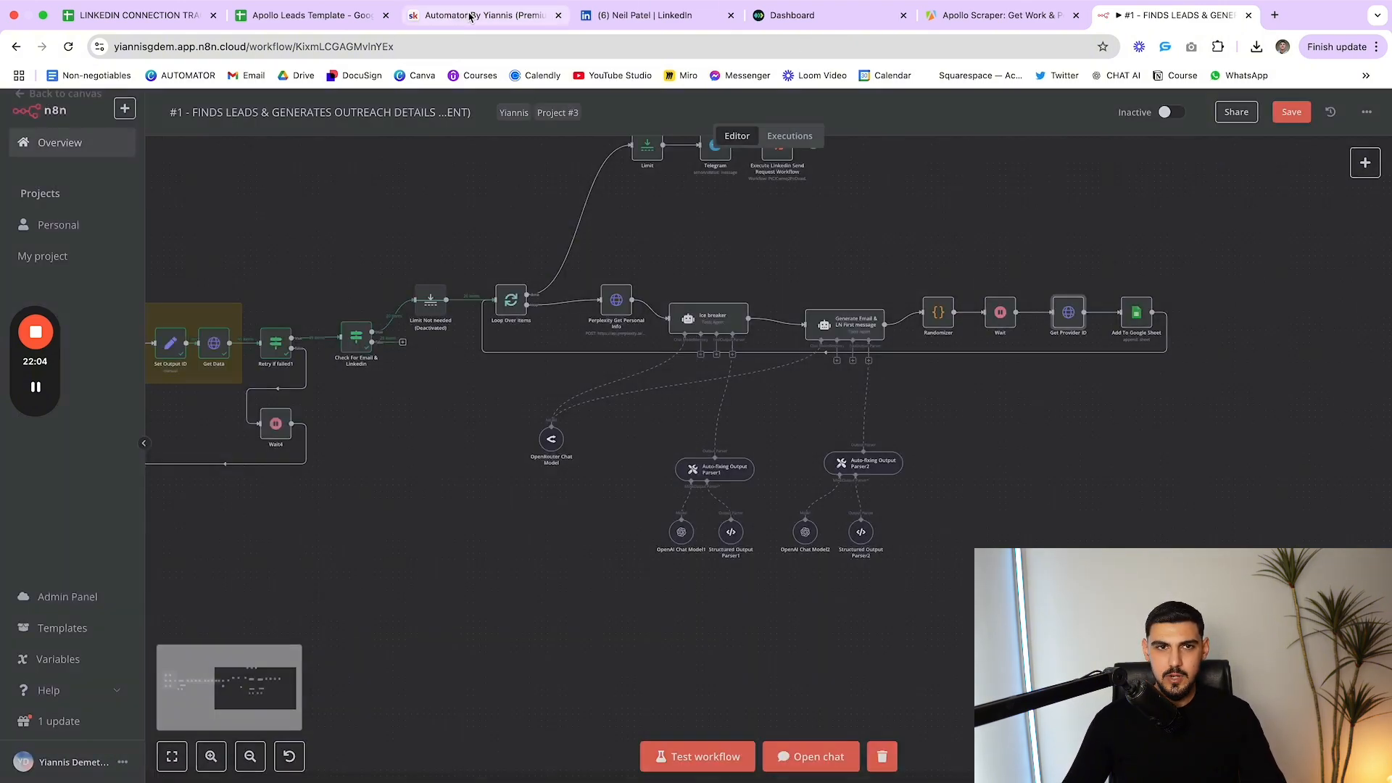
left_click(470, 16)
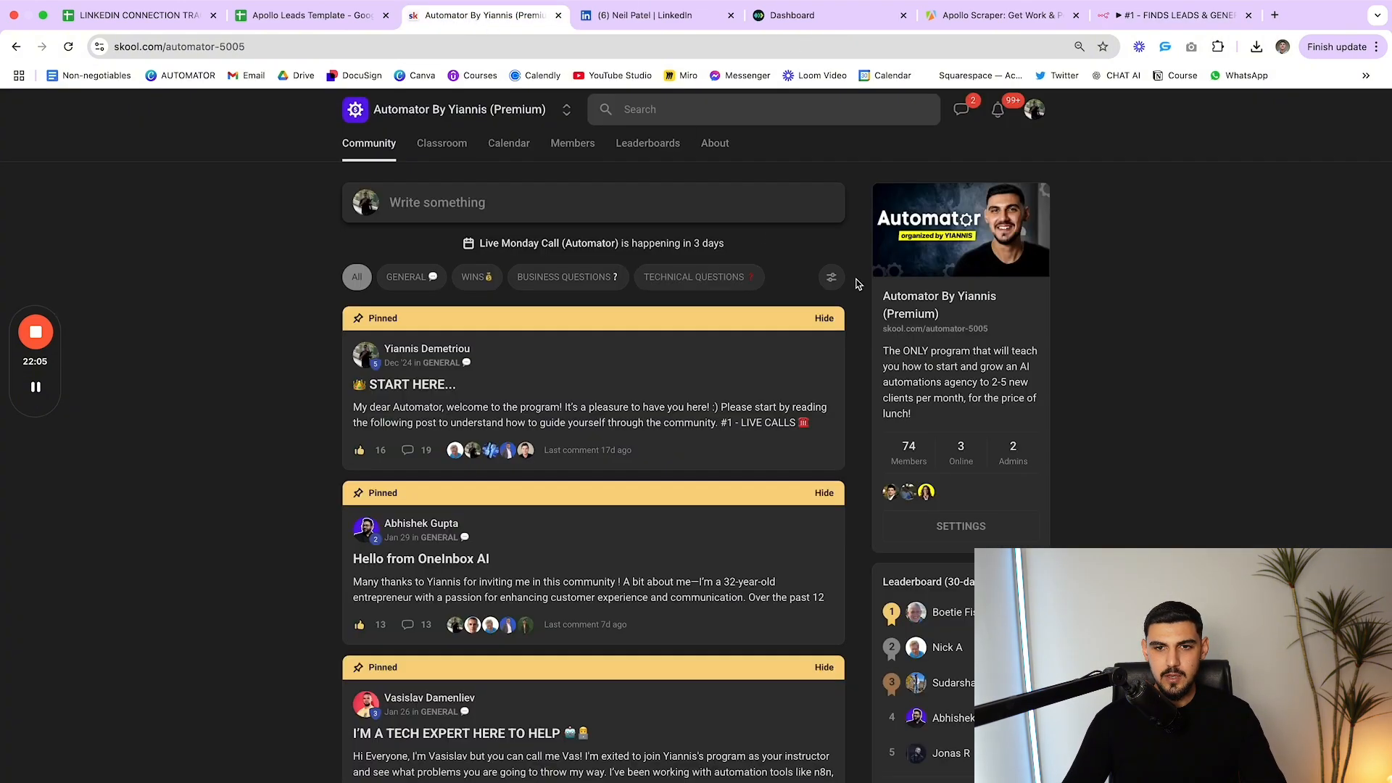
left_click(1114, 22)
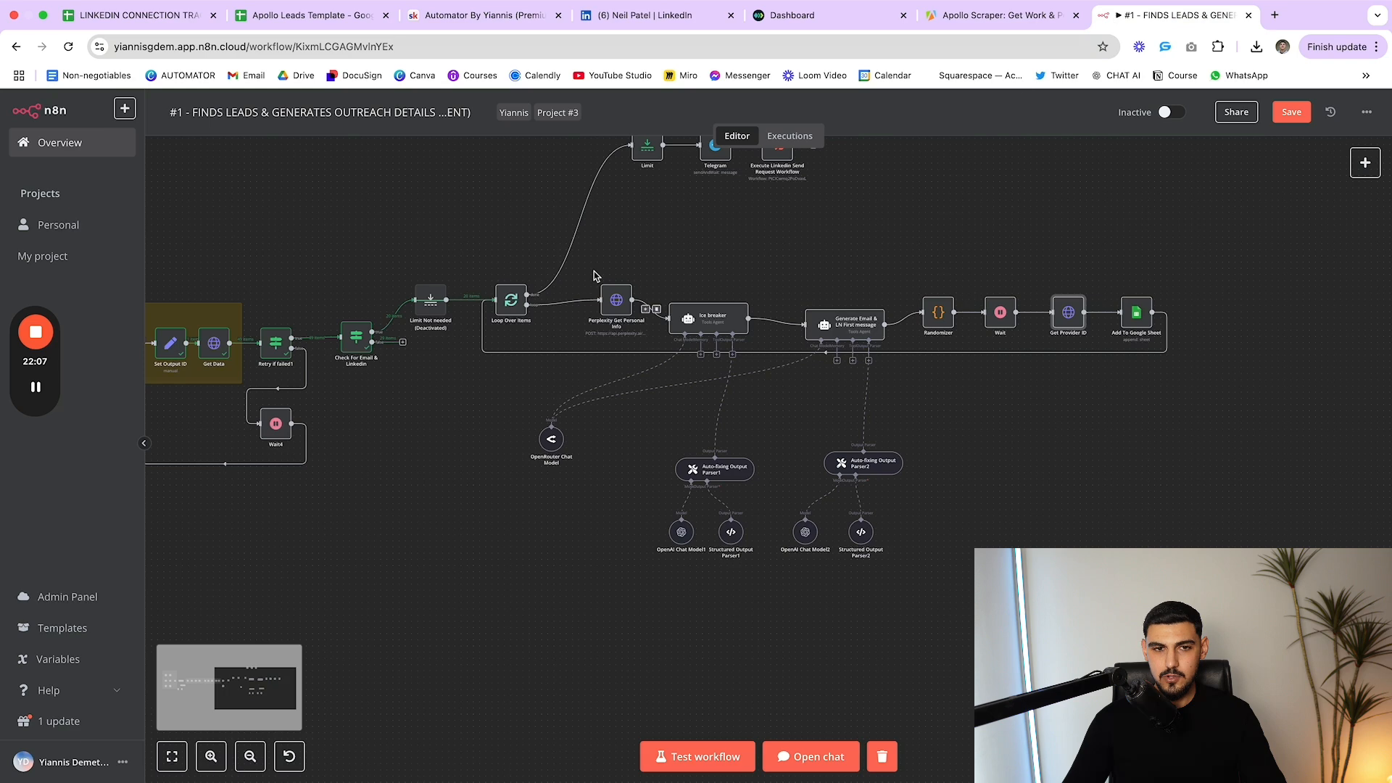
scroll(777, 404, "up", 1)
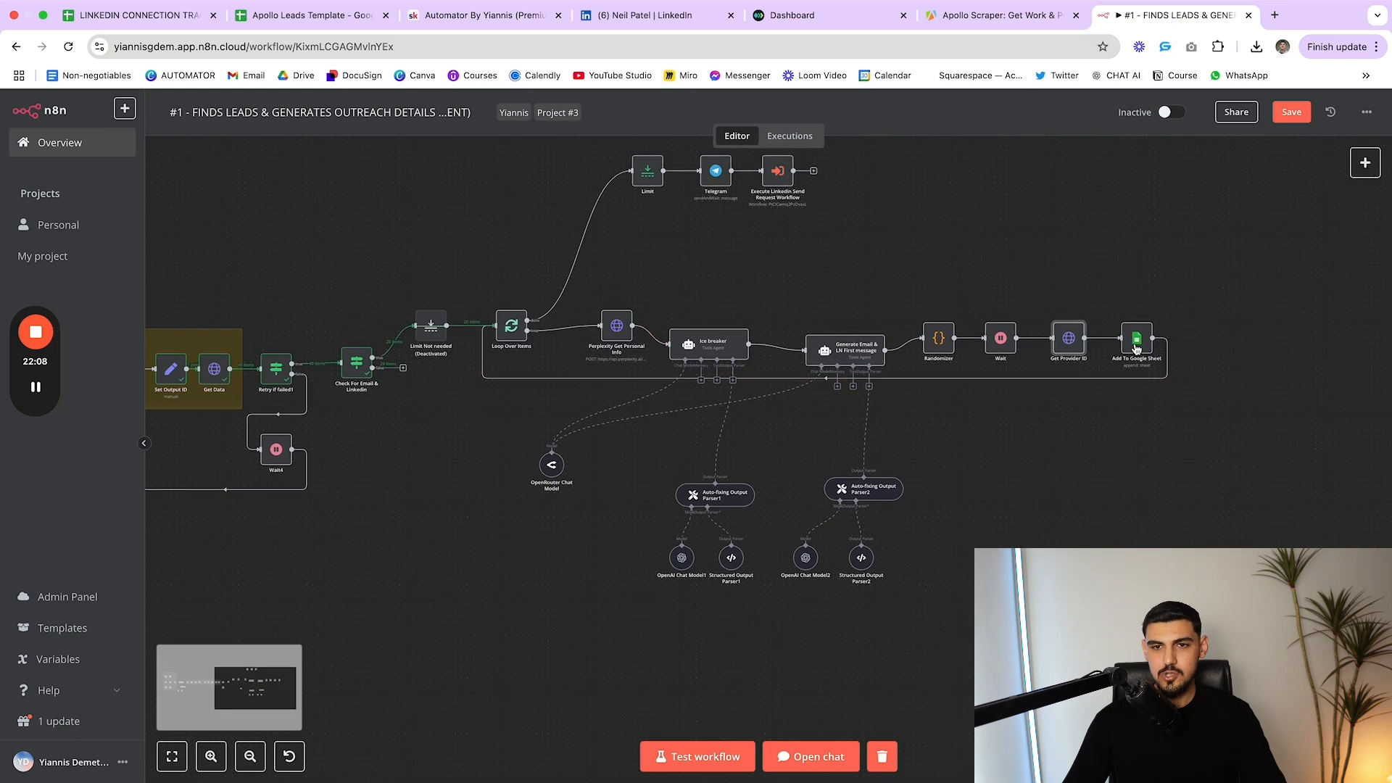
Nudge Get Provider ID slightly left and Add To Google Sheet slightly right
double_click(1068, 340)
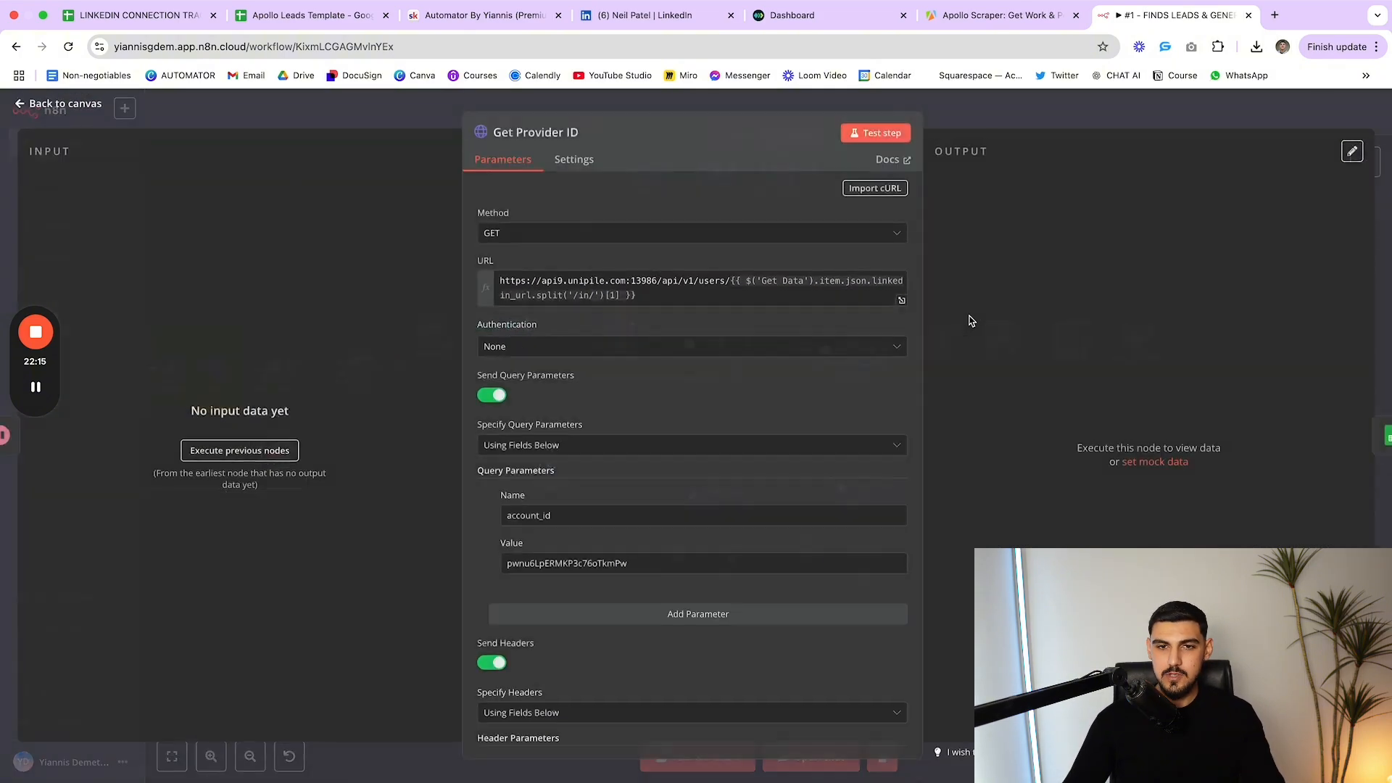
scroll(632, 424, "down", 1)
scroll(632, 424, "down", 4)
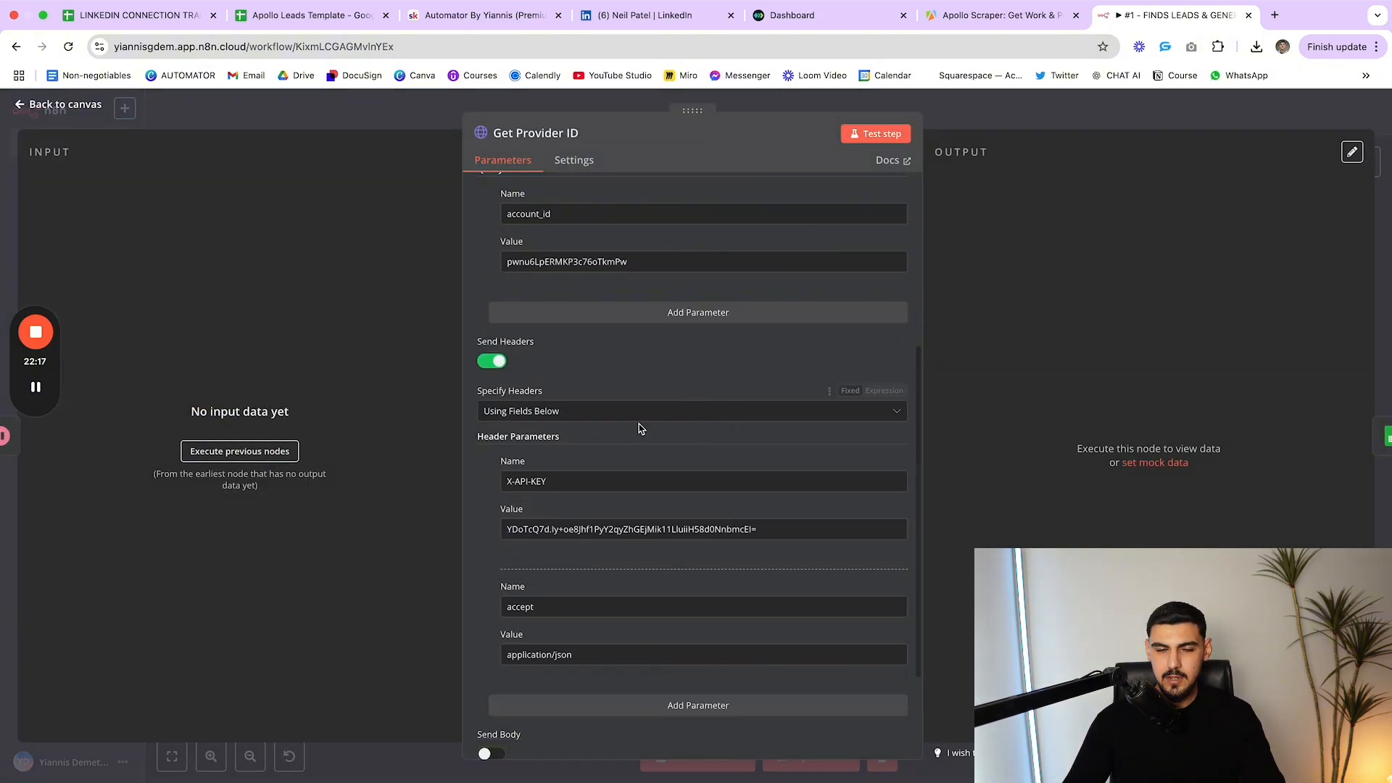
key("Escape")
mouse_move(1047, 341)
left_mouse_down()
mouse_move(1045, 314)
mouse_move(1041, 341)
left_mouse_up()
mouse_move(1143, 347)
left_mouse_down()
mouse_move(1178, 342)
mouse_move(1141, 341)
left_mouse_up()
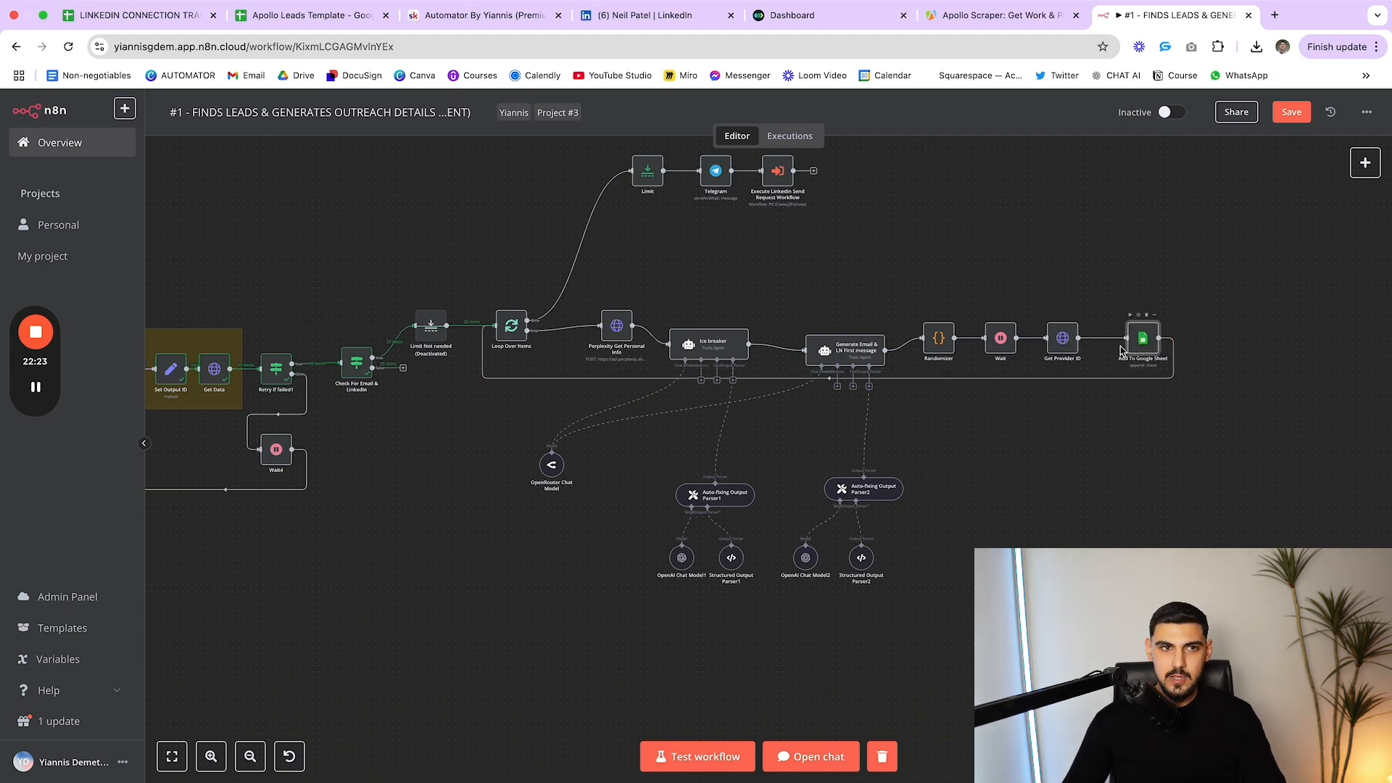
left_click(293, 24)
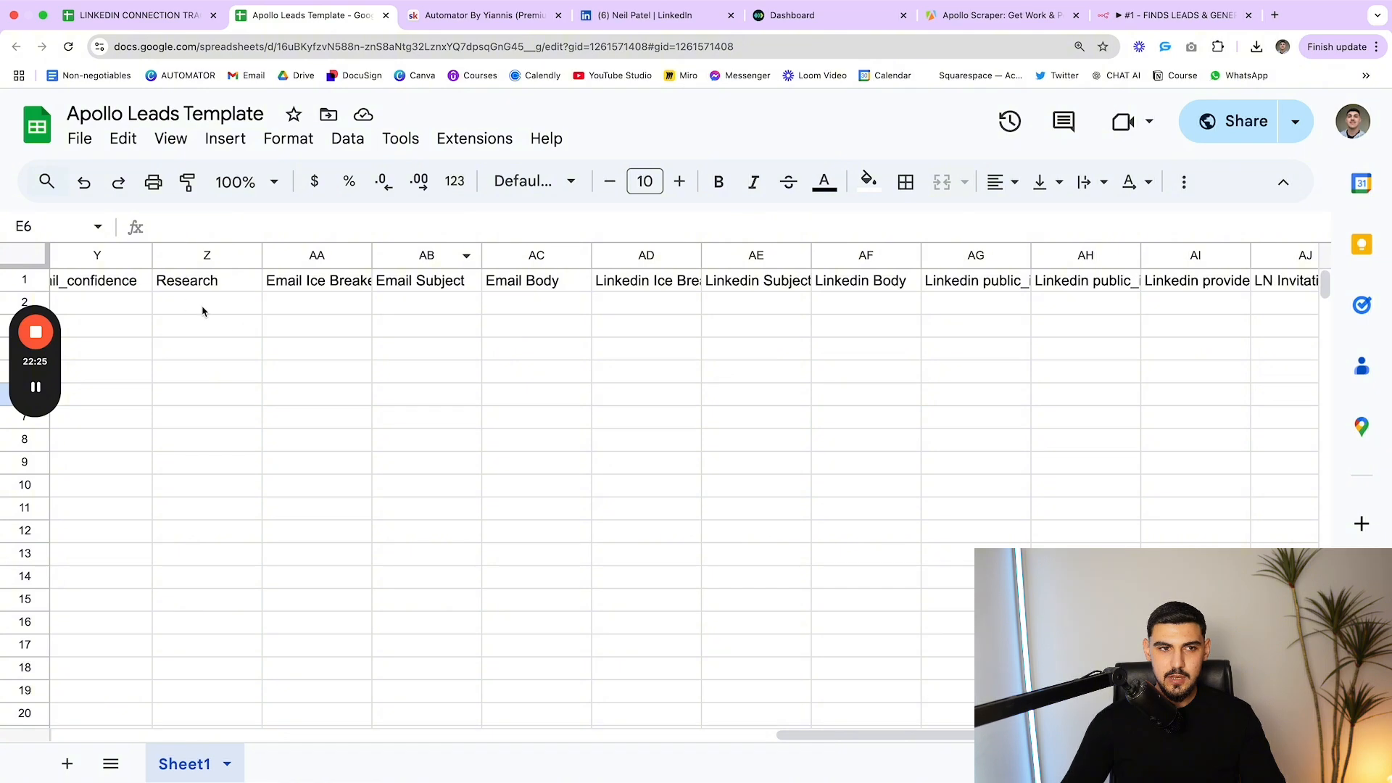
scroll(207, 312, "left", 15)
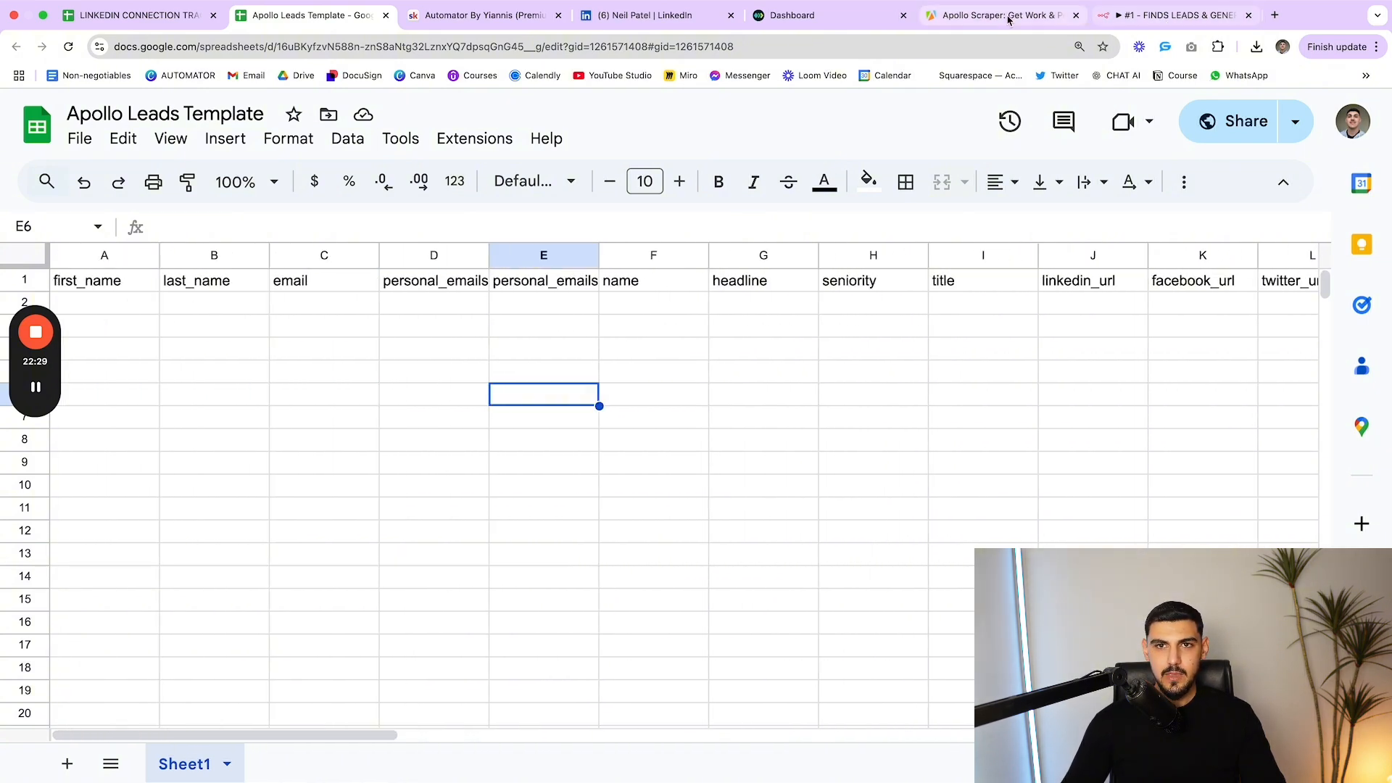
left_click(1174, 16)
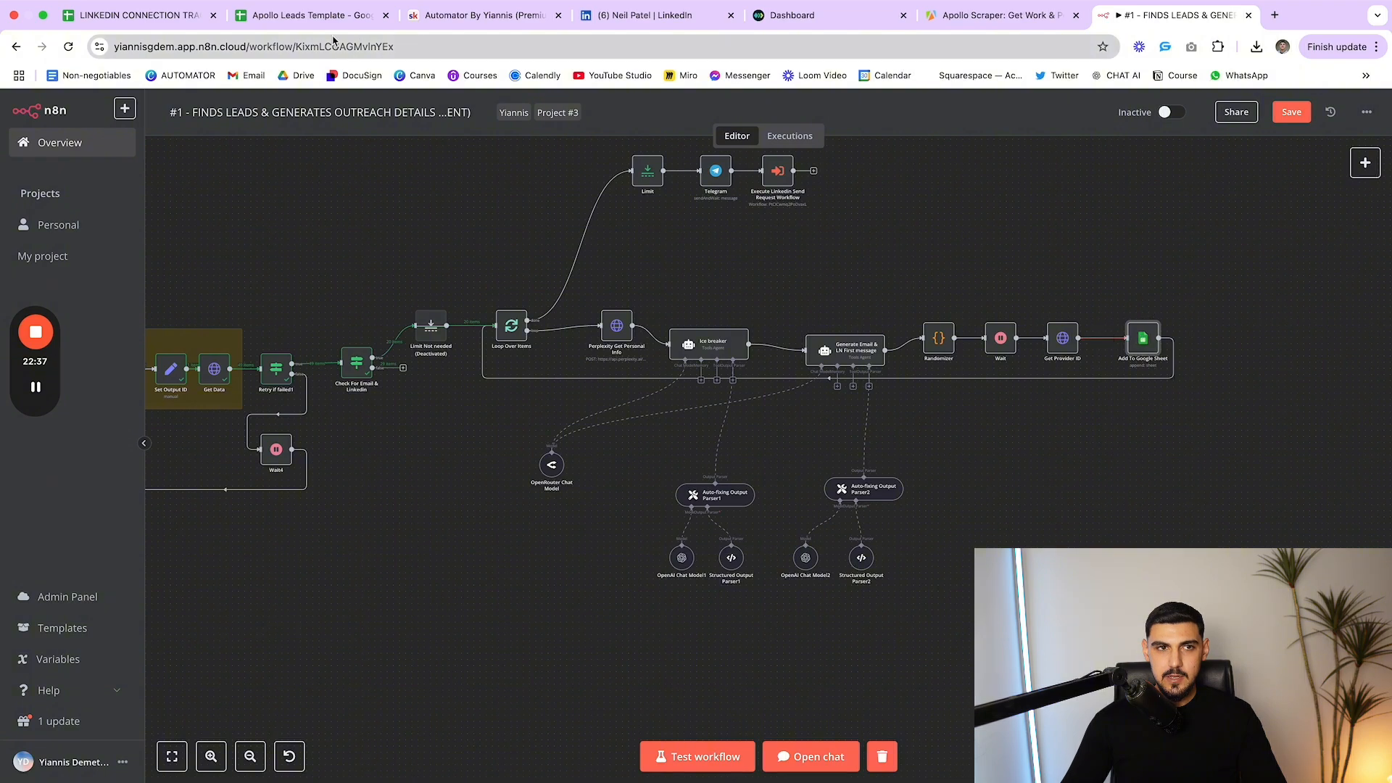
left_click(318, 23)
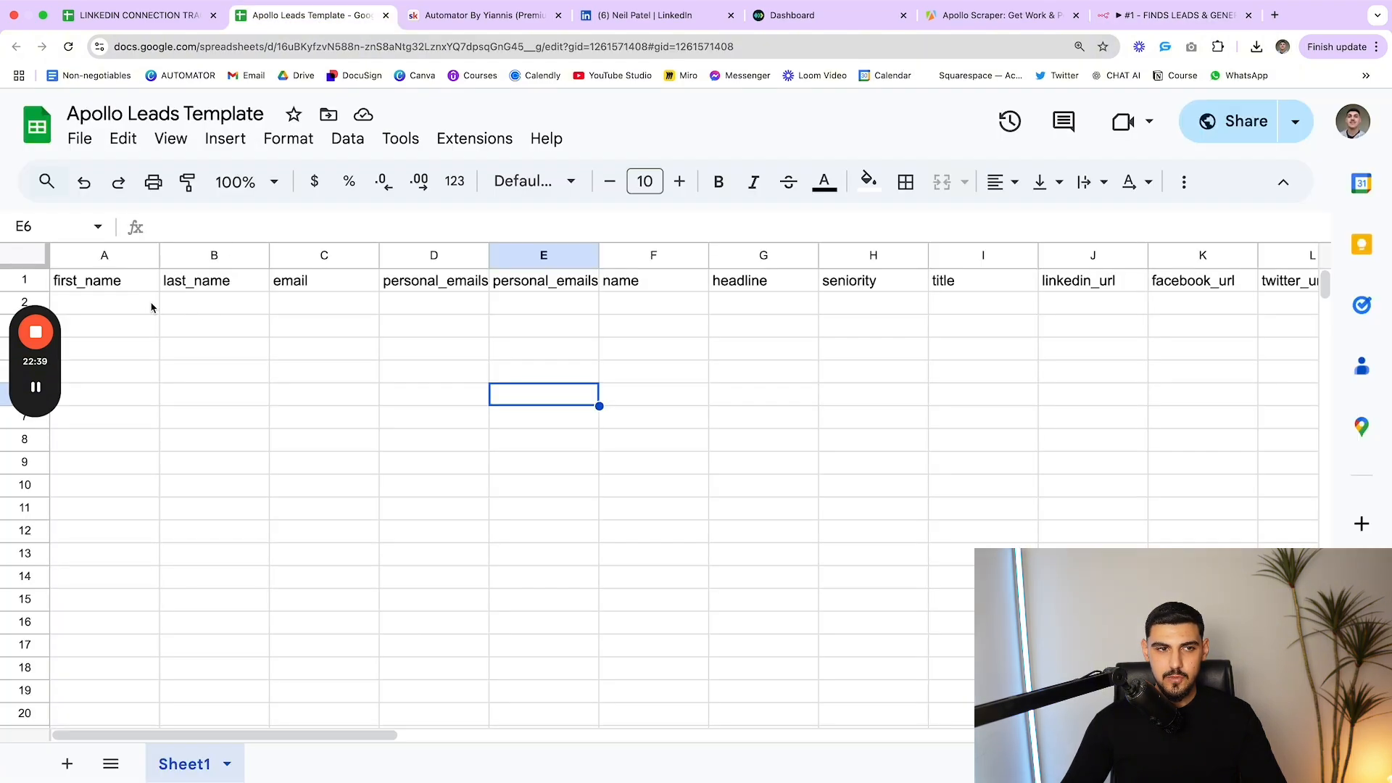
left_click(235, 304)
left_click(345, 309)
scroll(445, 310, "right", 3)
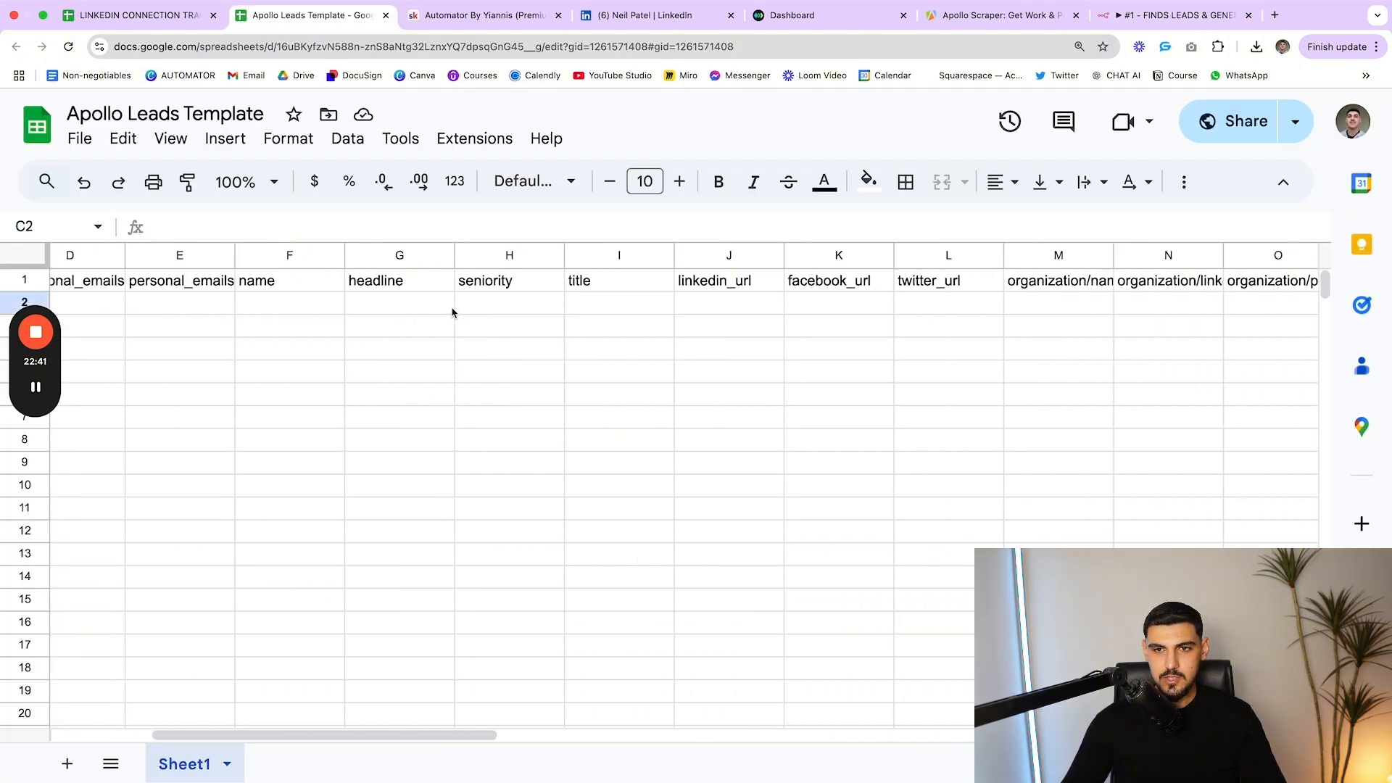
scroll(450, 310, "right", 5)
scroll(447, 311, "left", 7)
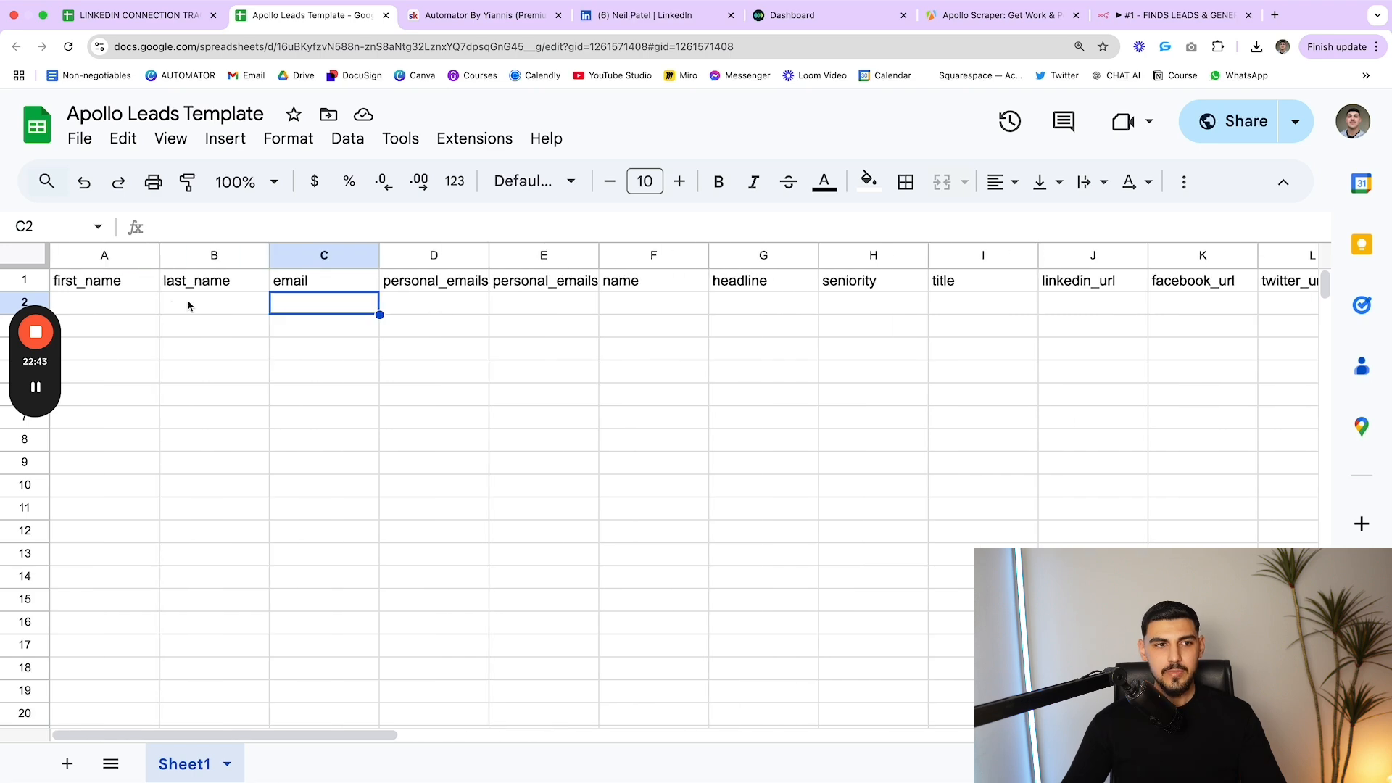
left_click_drag(106, 258, 1151, 282)
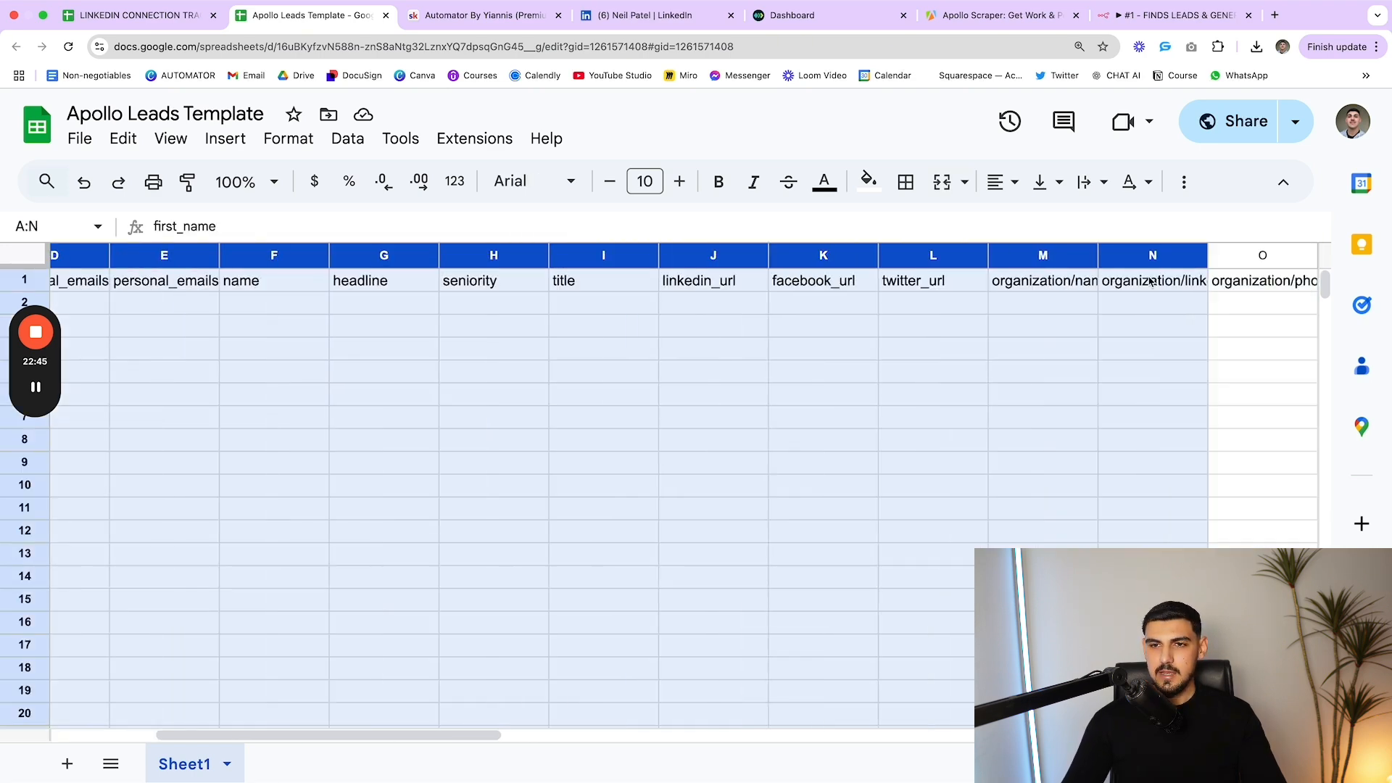
left_click(1087, 325)
scroll(869, 322, "left", 8)
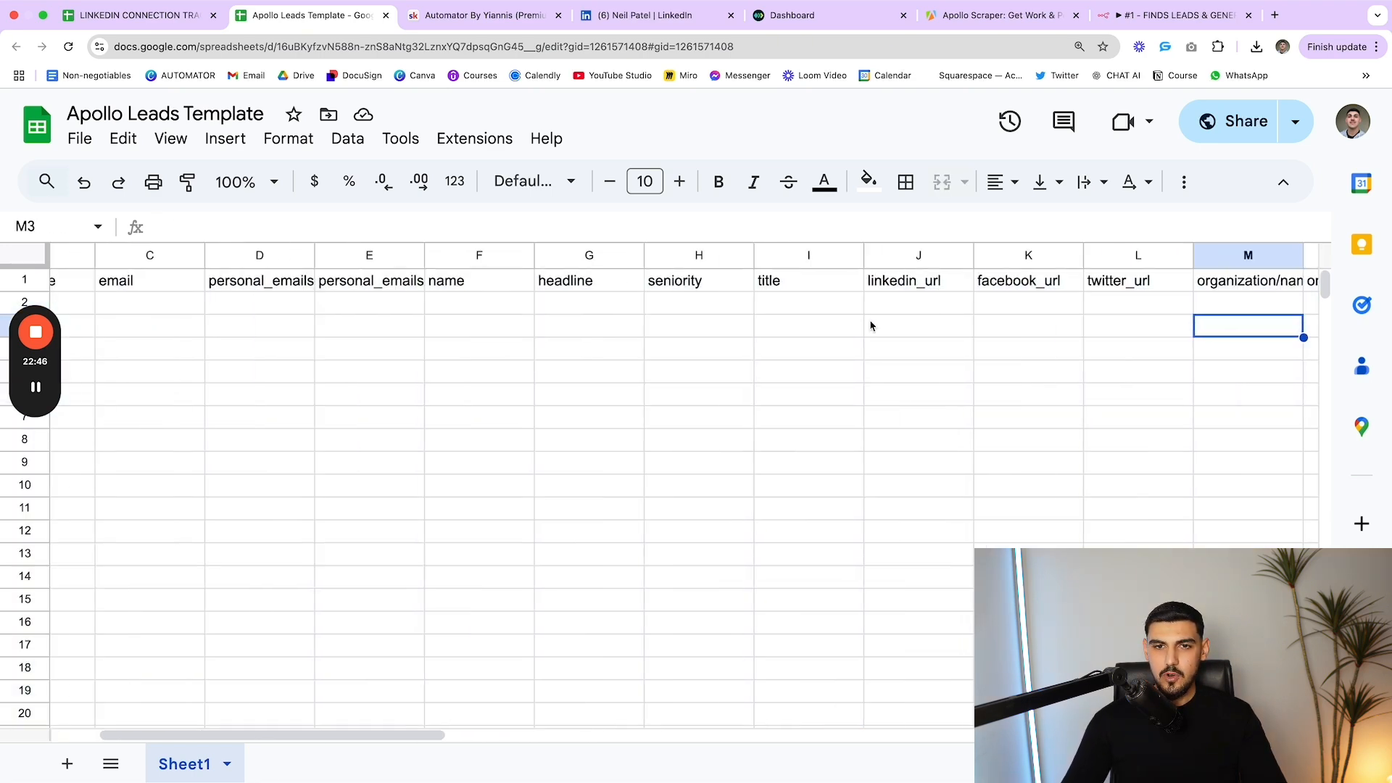
left_click(1188, 19)
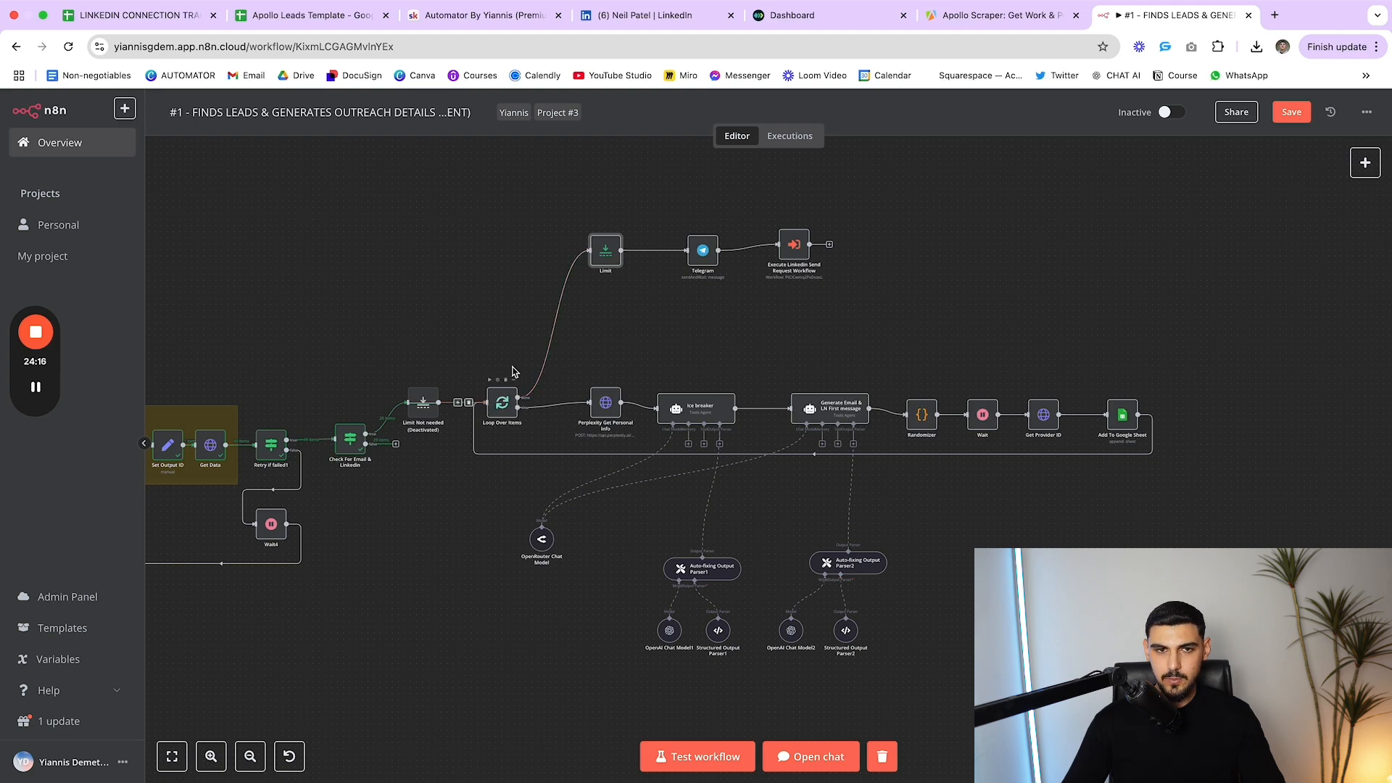
Review the Limit and Add To Google Sheet node settings, nudging each node slightly
left_click_drag(600, 254, 594, 253)
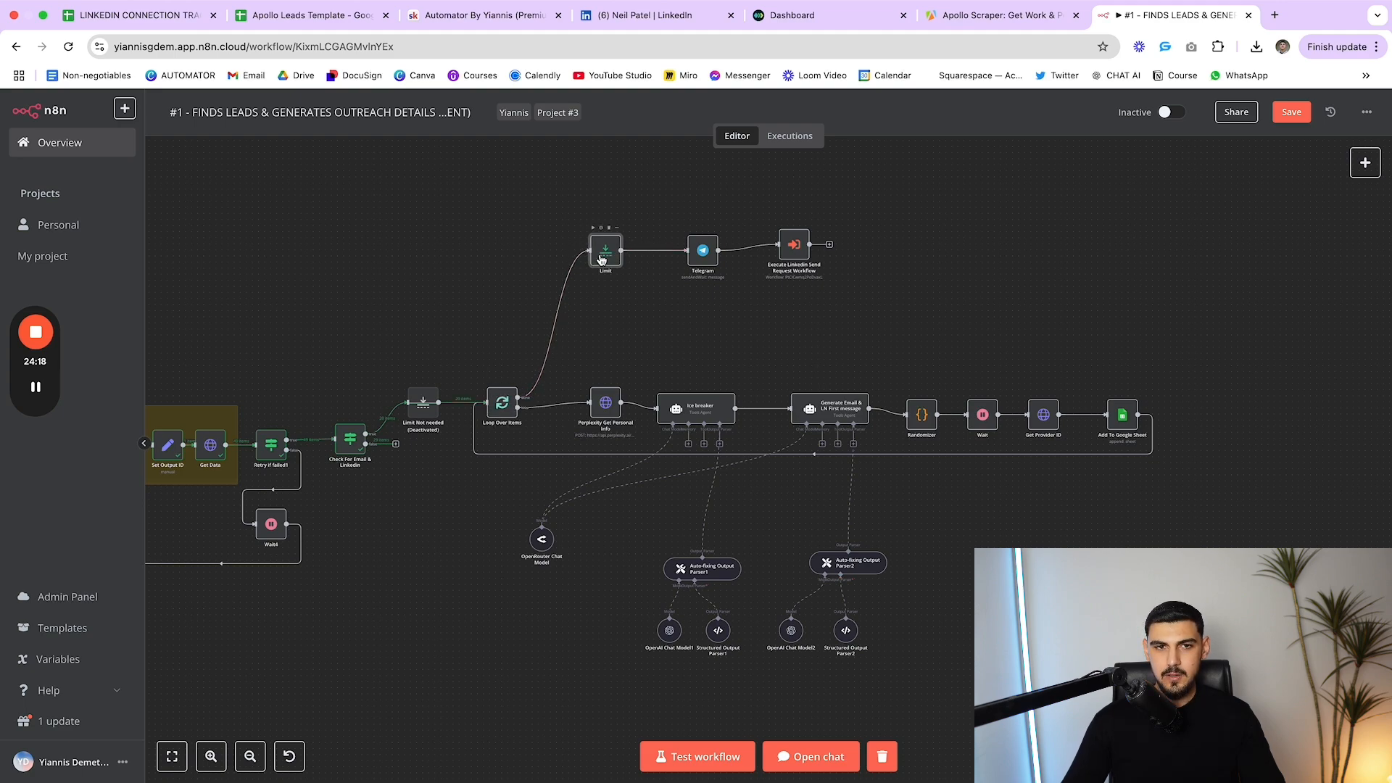
double_click(593, 254)
key("Escape")
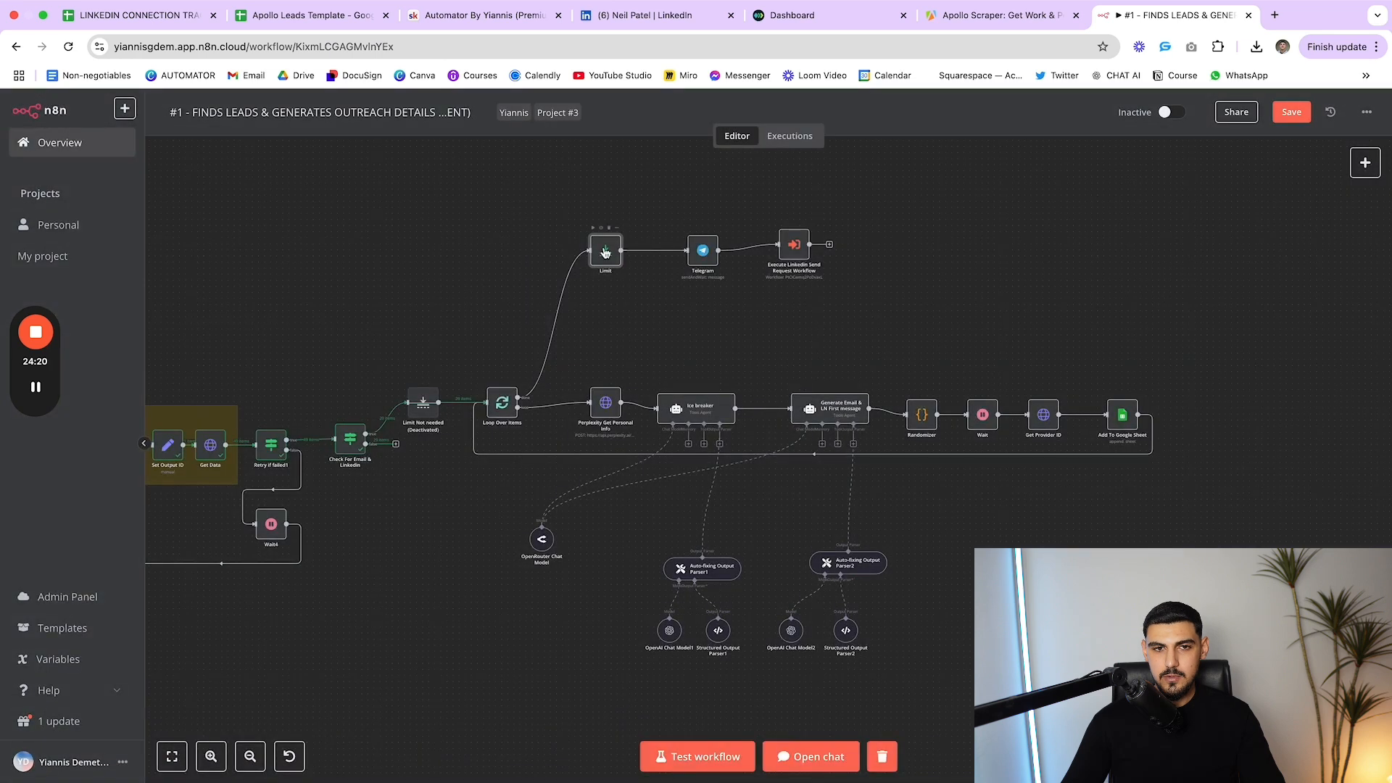
left_click_drag(609, 255, 614, 261)
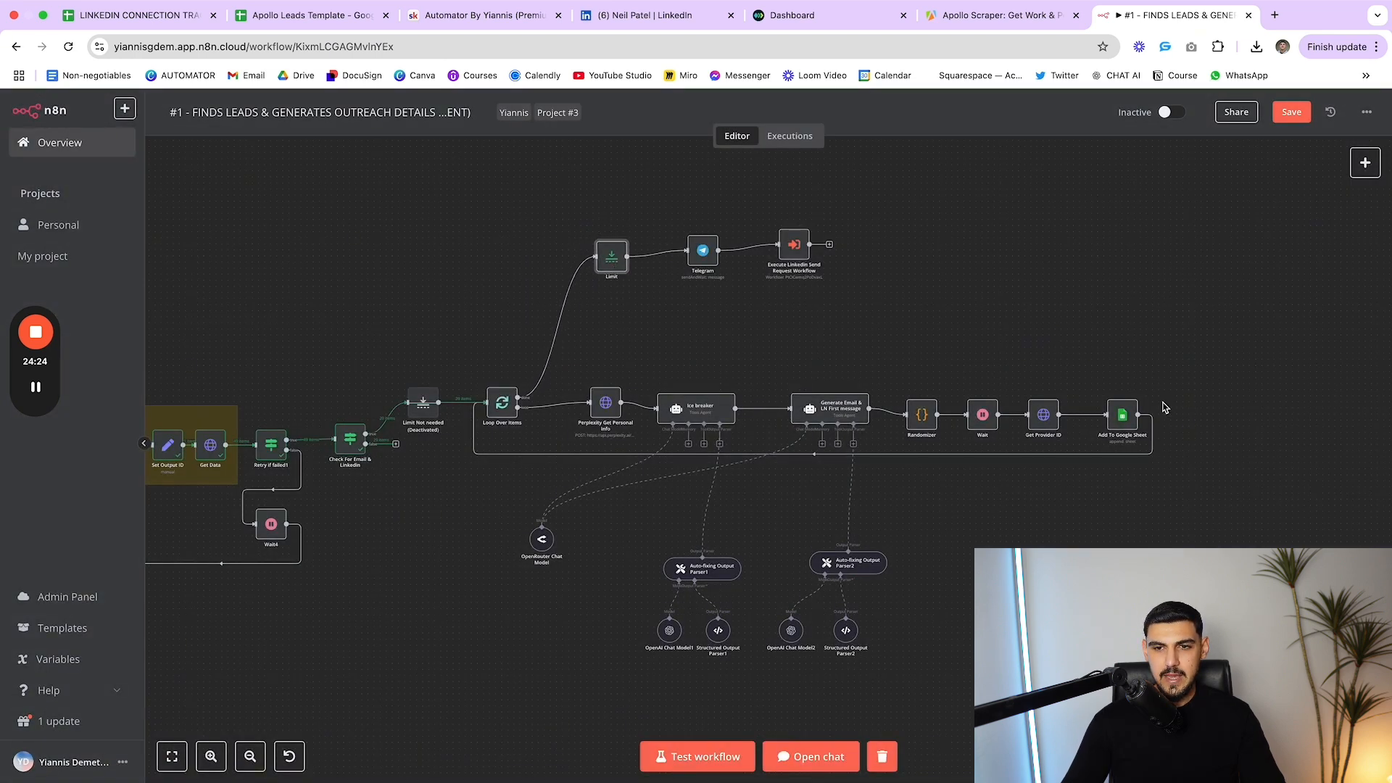
left_click_drag(1123, 420, 1129, 420)
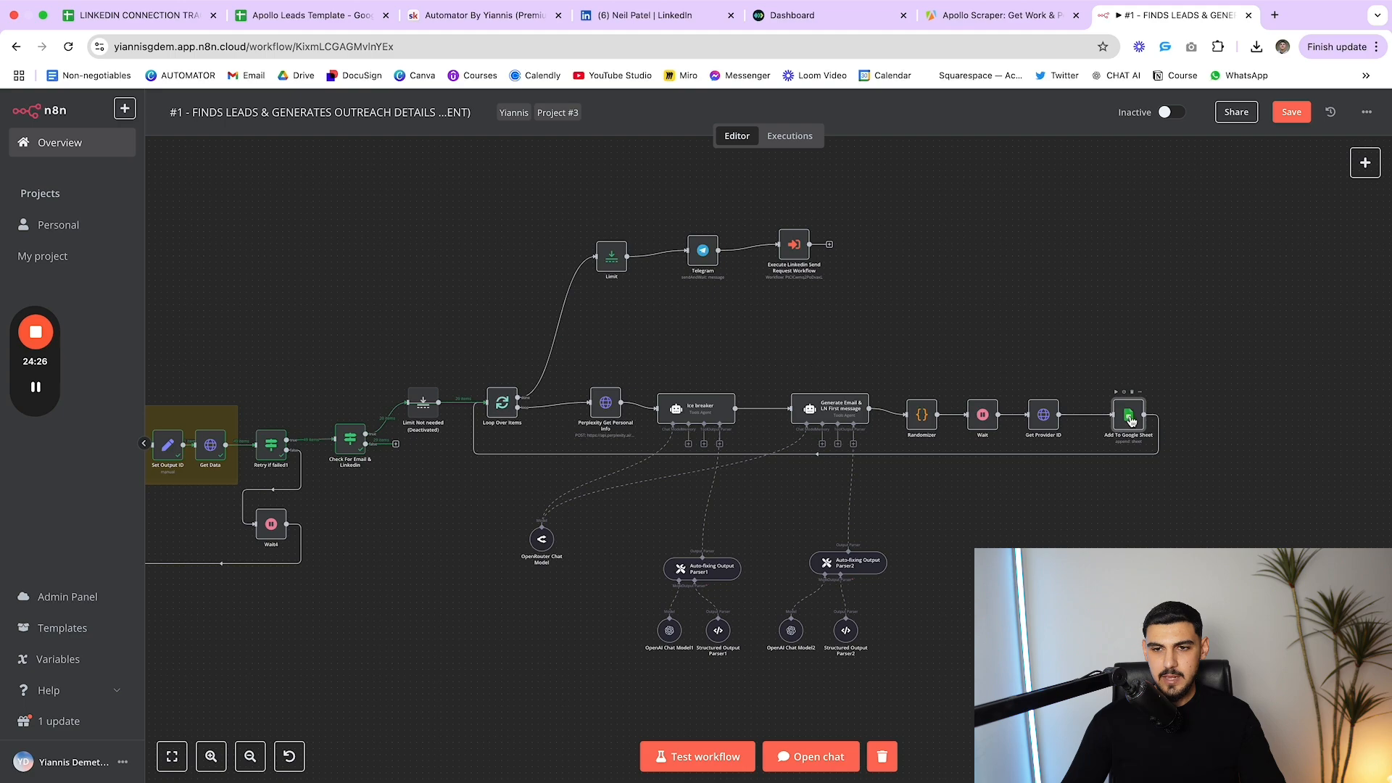
double_click(1123, 416)
key("Escape")
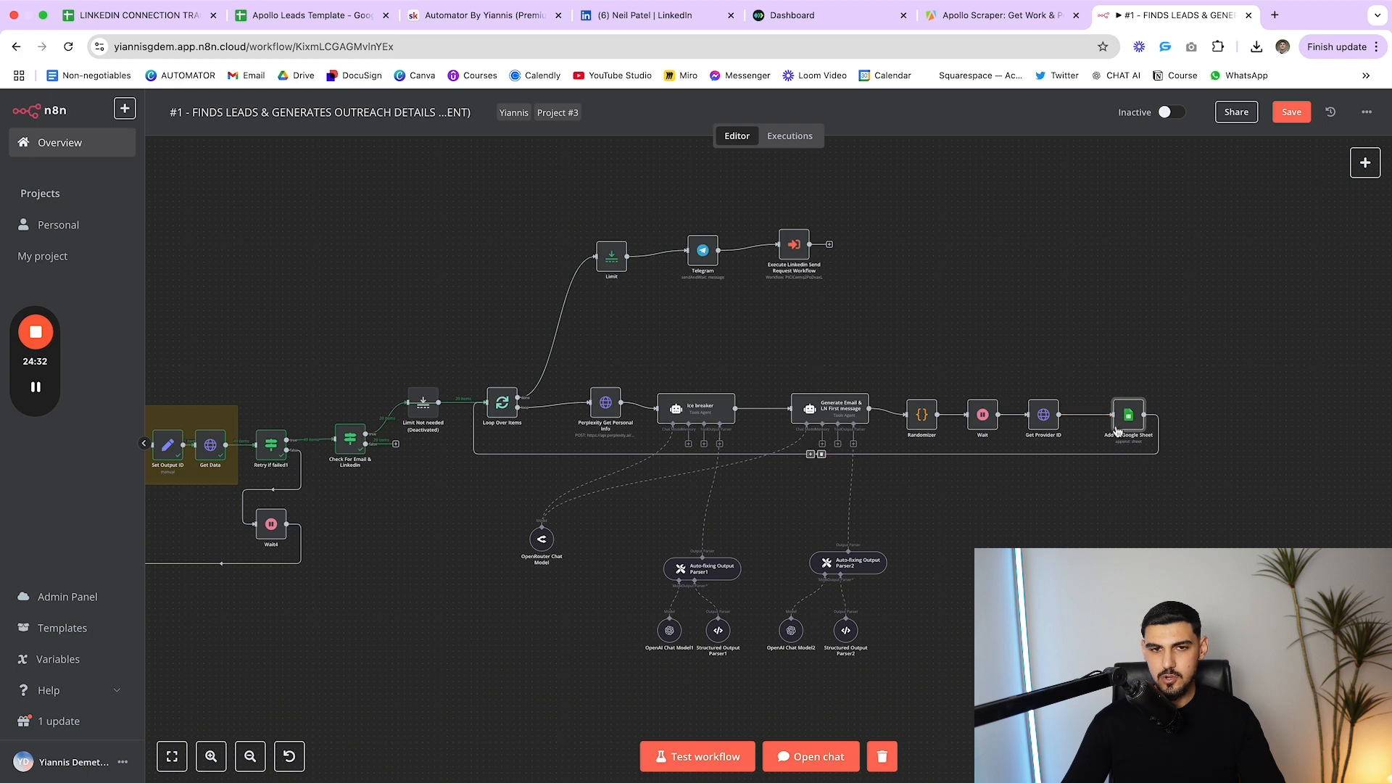
Line up Execute Linkedin Send Request Workflow with Telegram and shift Limit about 17 px left
mouse_move(612, 260)
left_mouse_down()
mouse_move(615, 240)
mouse_move(607, 257)
left_mouse_up()
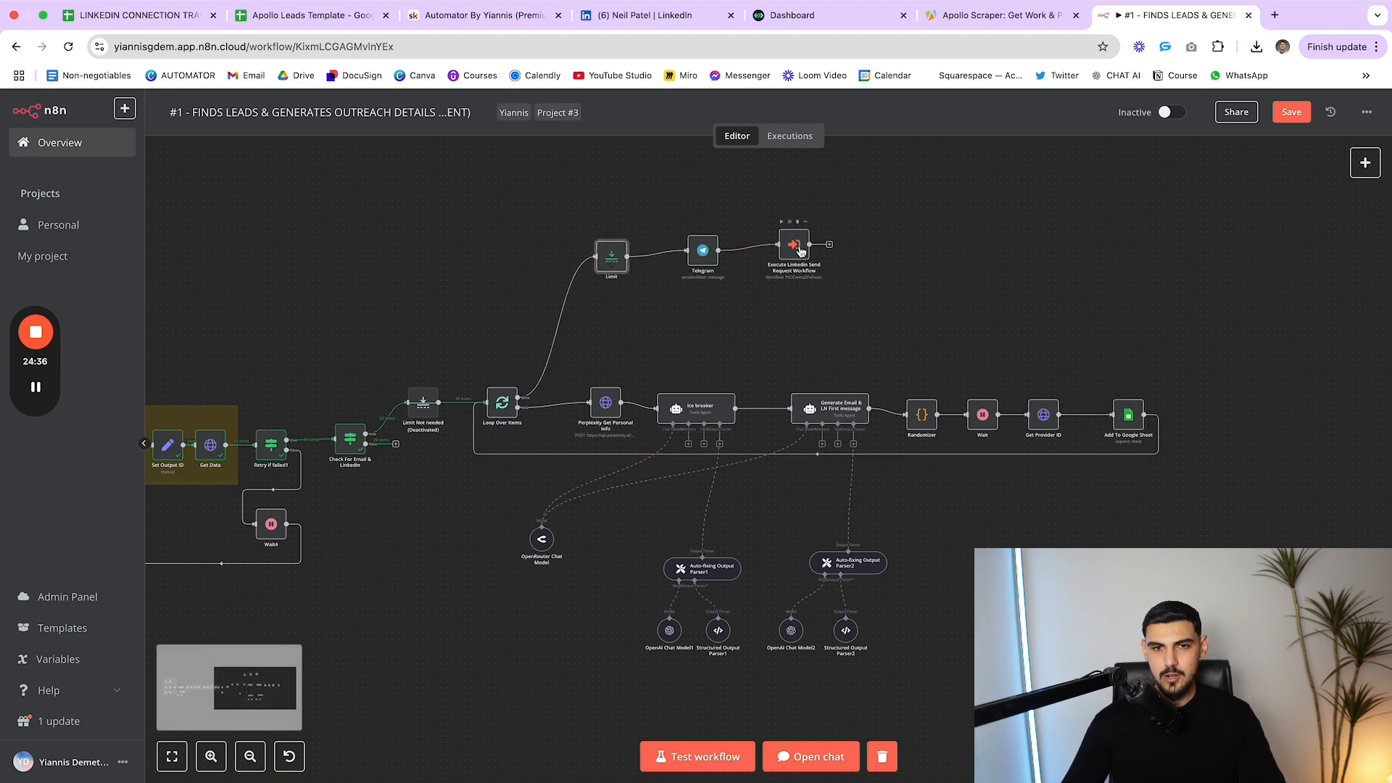
left_click_drag(793, 245, 795, 250)
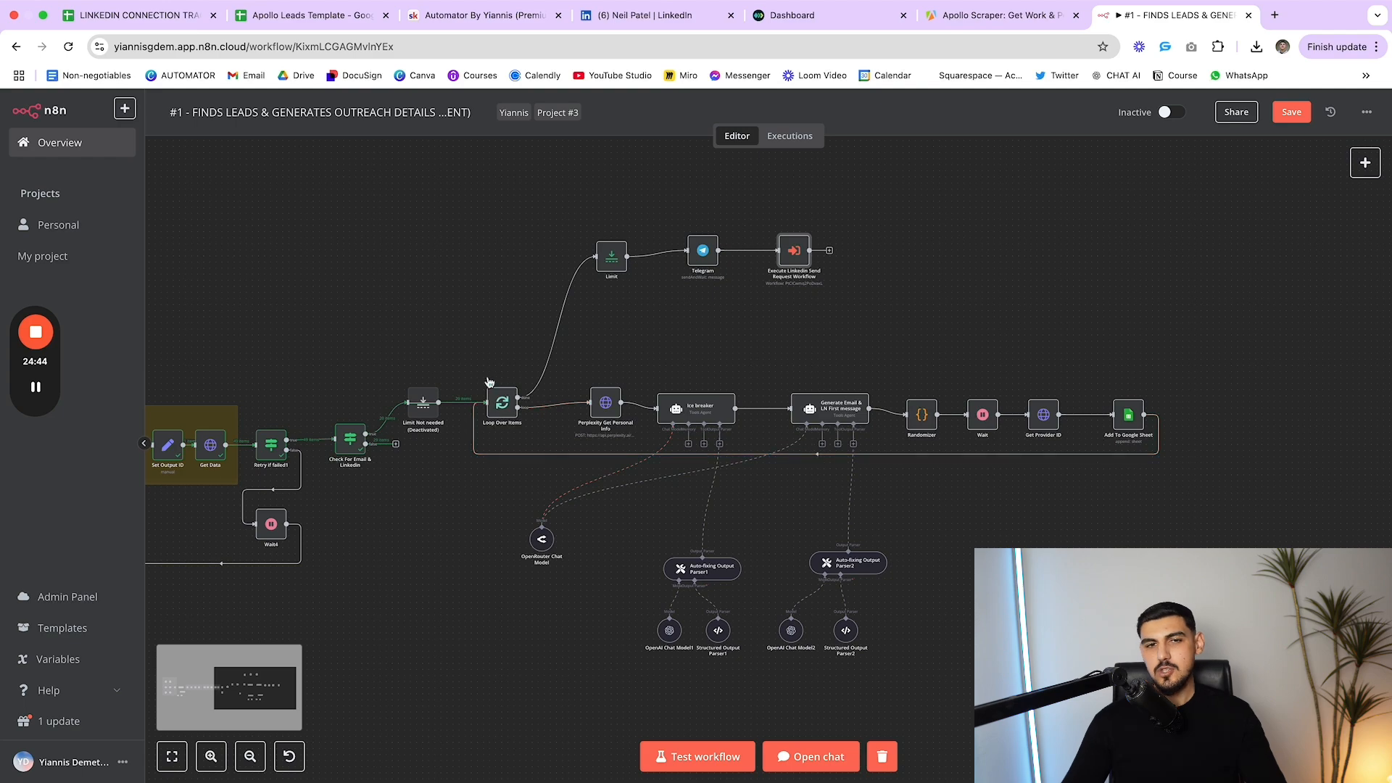
left_click_drag(611, 270, 598, 268)
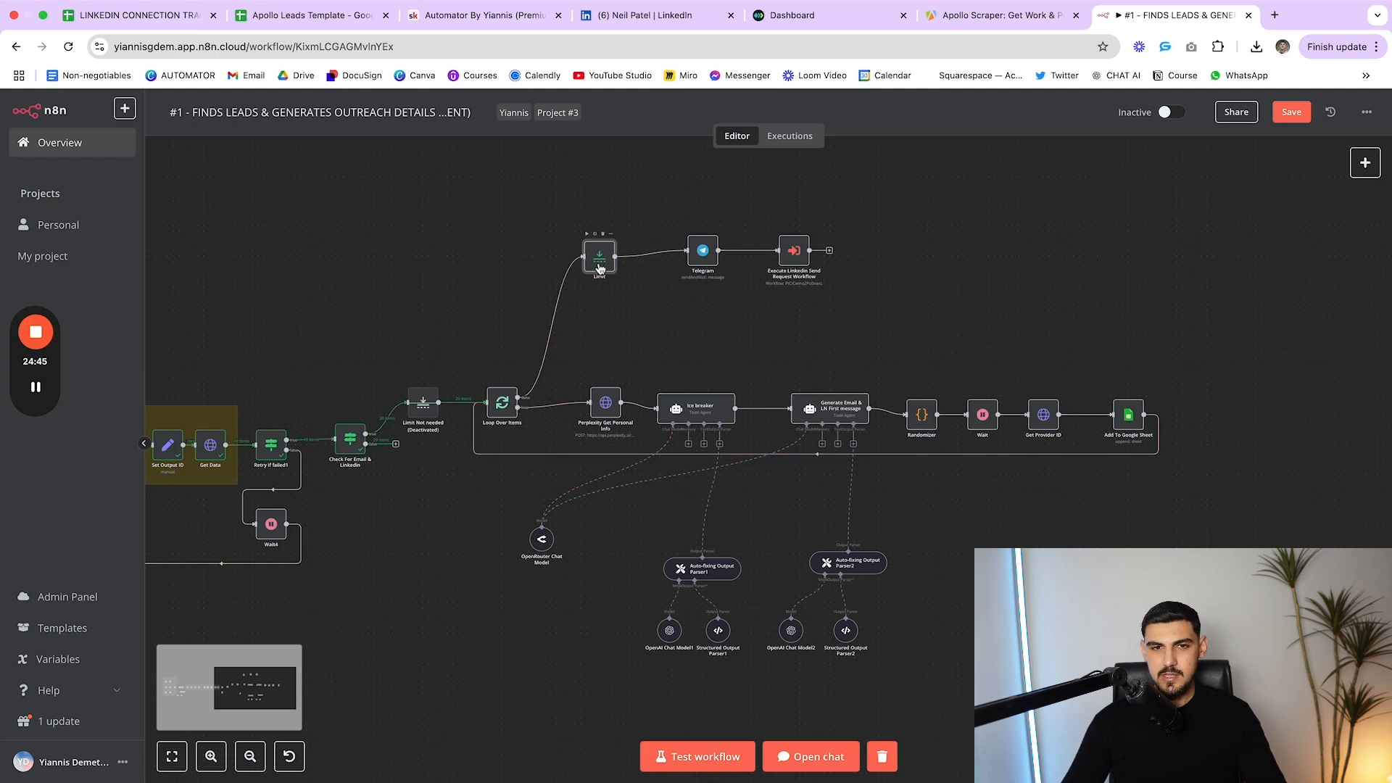
Review the Telegram approval message, then move Execute Linkedin Send Request slightly right
double_click(703, 251)
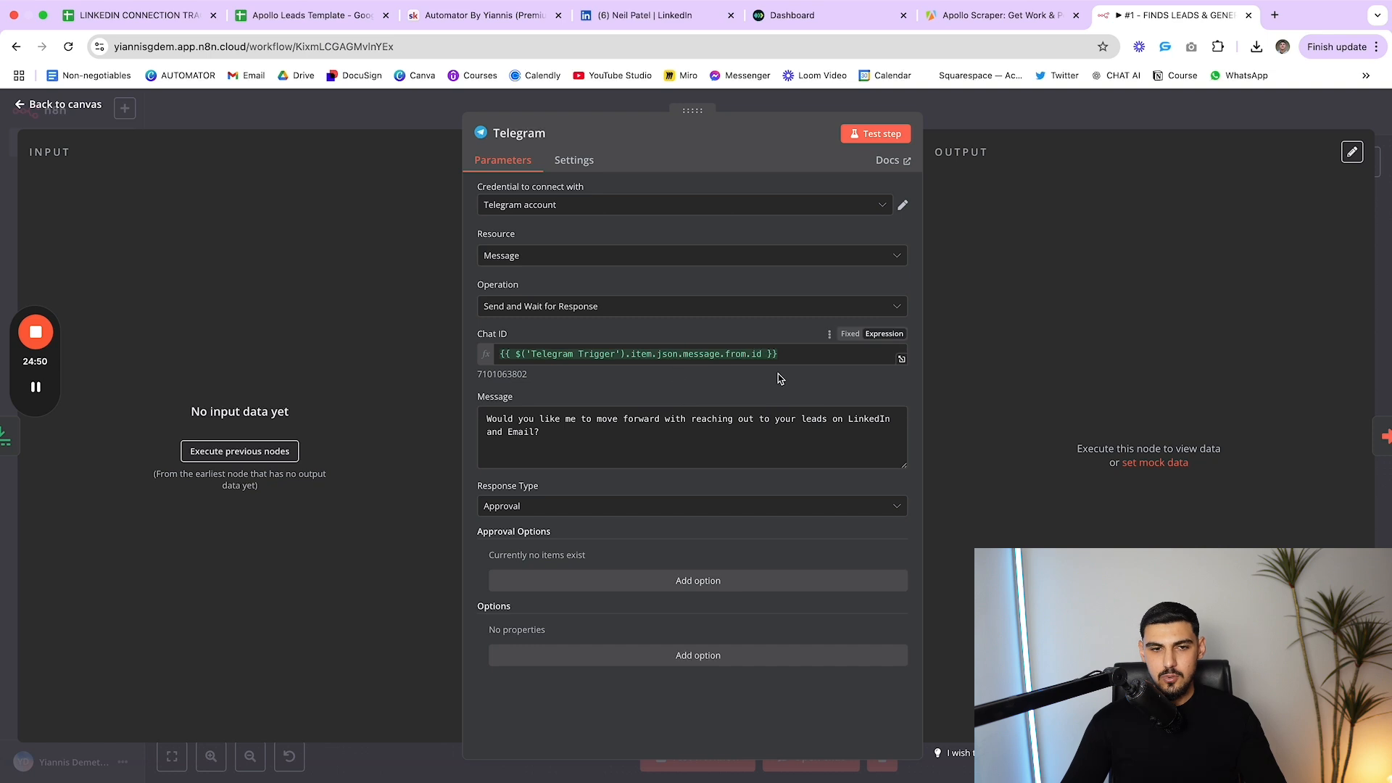
left_click_drag(624, 435, 465, 418)
left_click(630, 429)
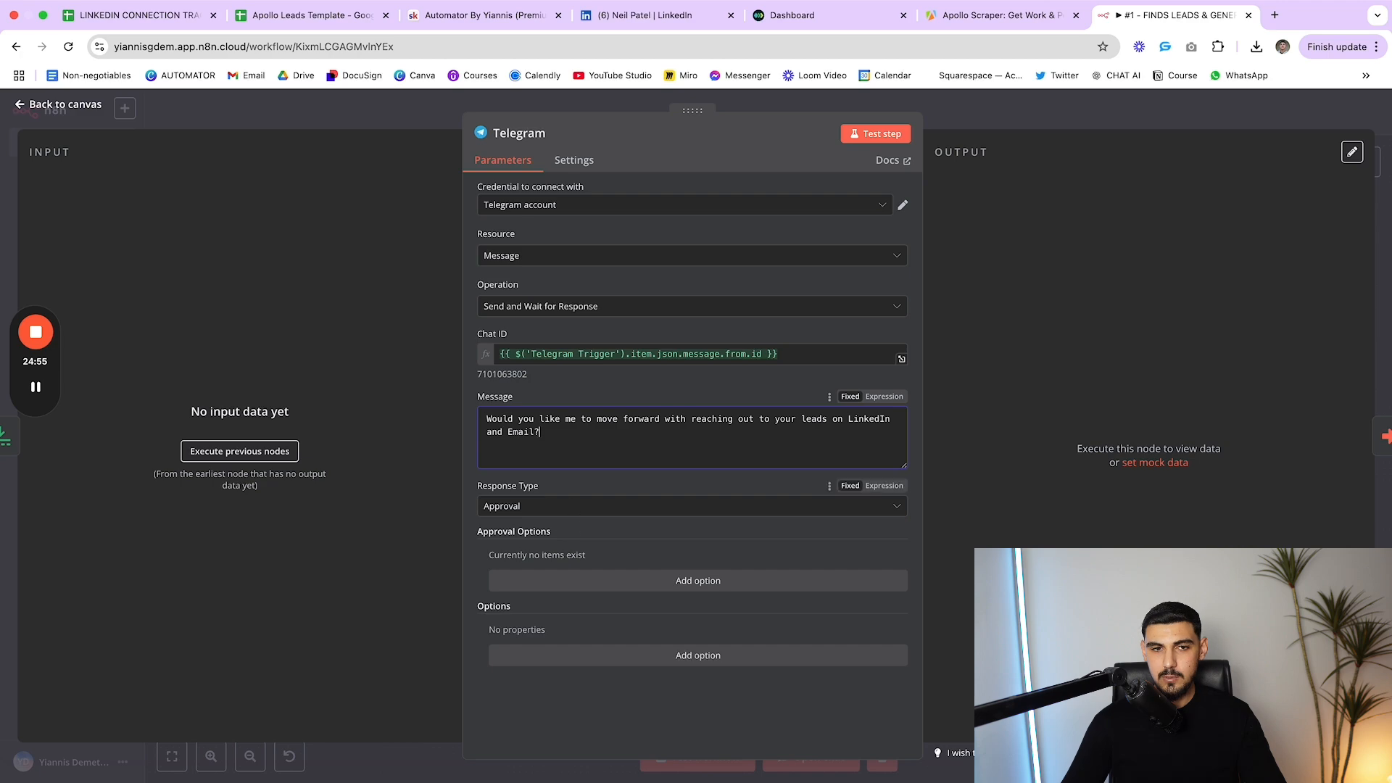
left_click(1021, 371)
key("Escape")
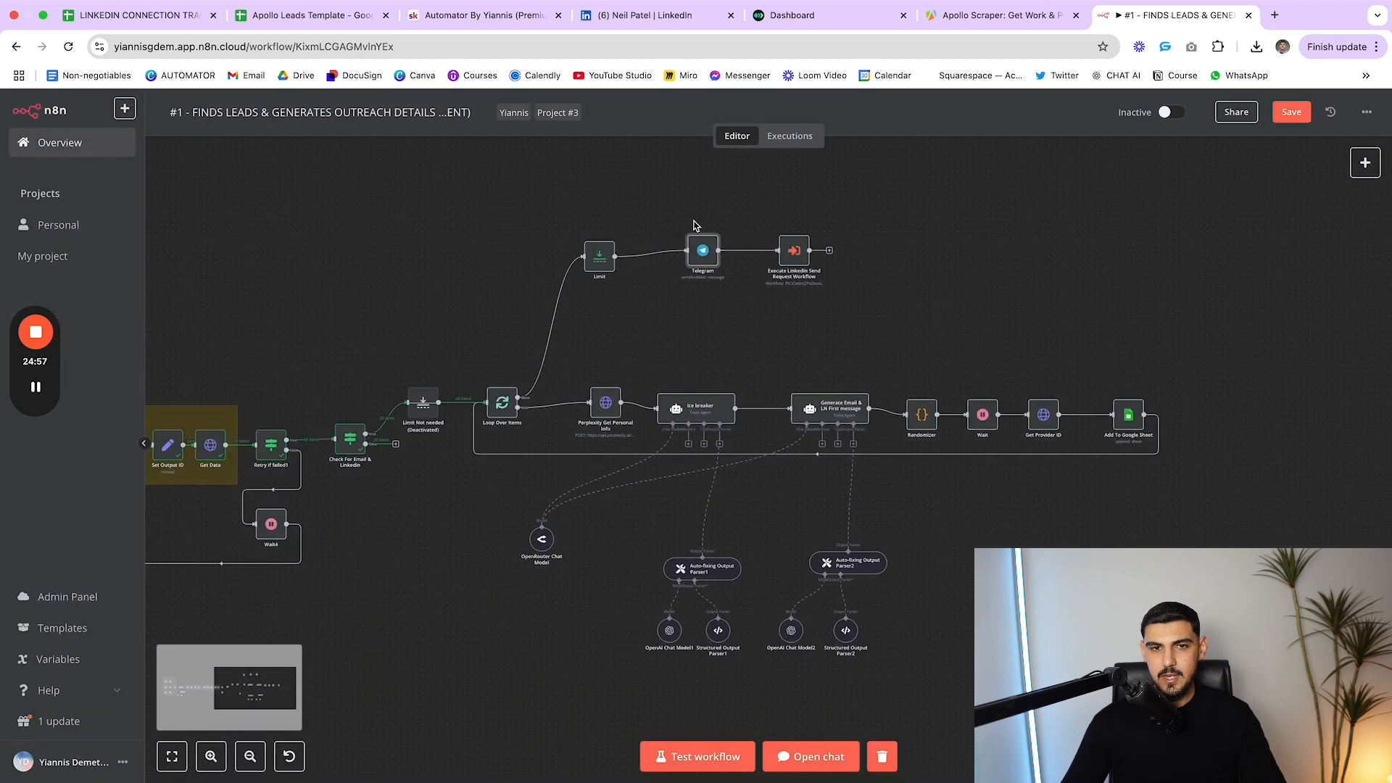
scroll(761, 355, "down", 2)
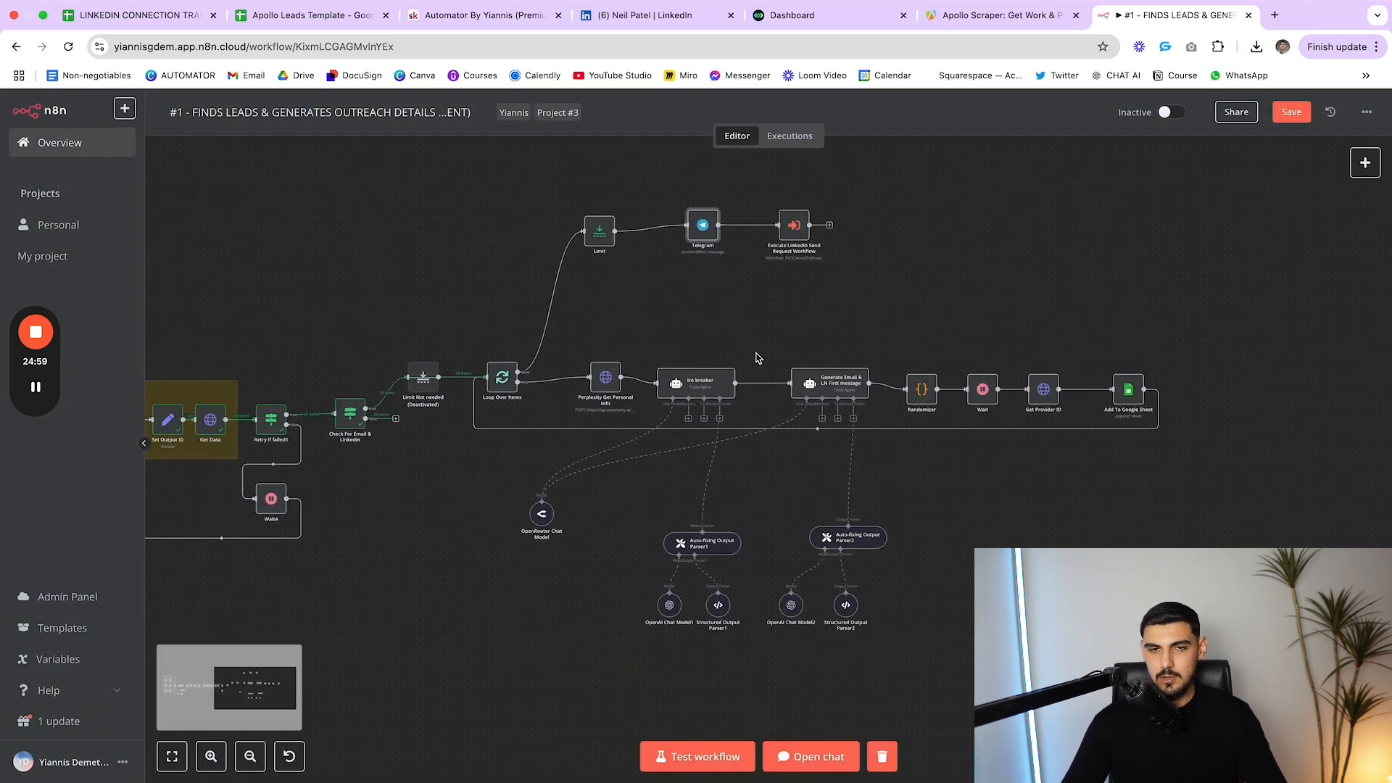
mouse_move(785, 228)
left_mouse_down()
mouse_move(822, 233)
mouse_move(802, 226)
left_mouse_up()
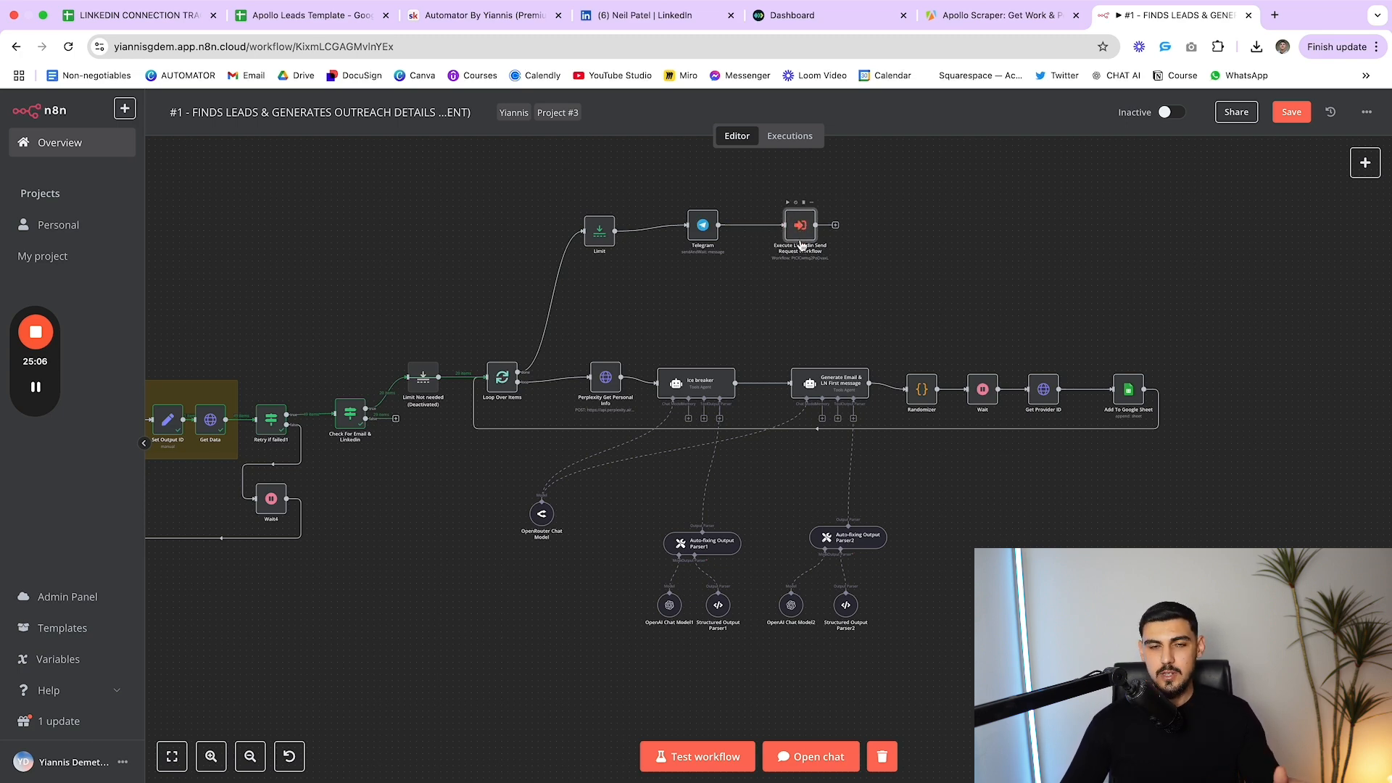
Open the linked #2 outreach workflow and inspect the trigger's Spreadsheet id output
double_click(801, 230, "super")
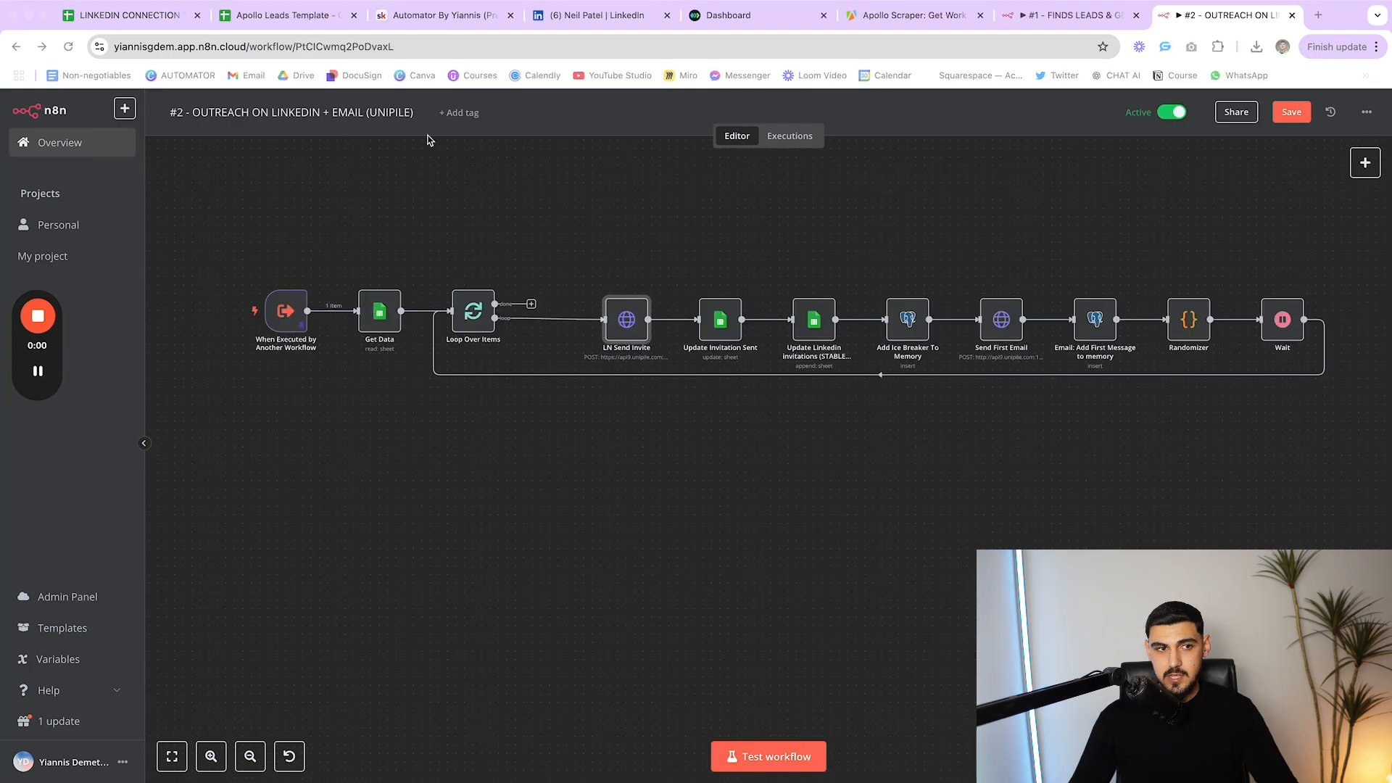
left_click(200, 114)
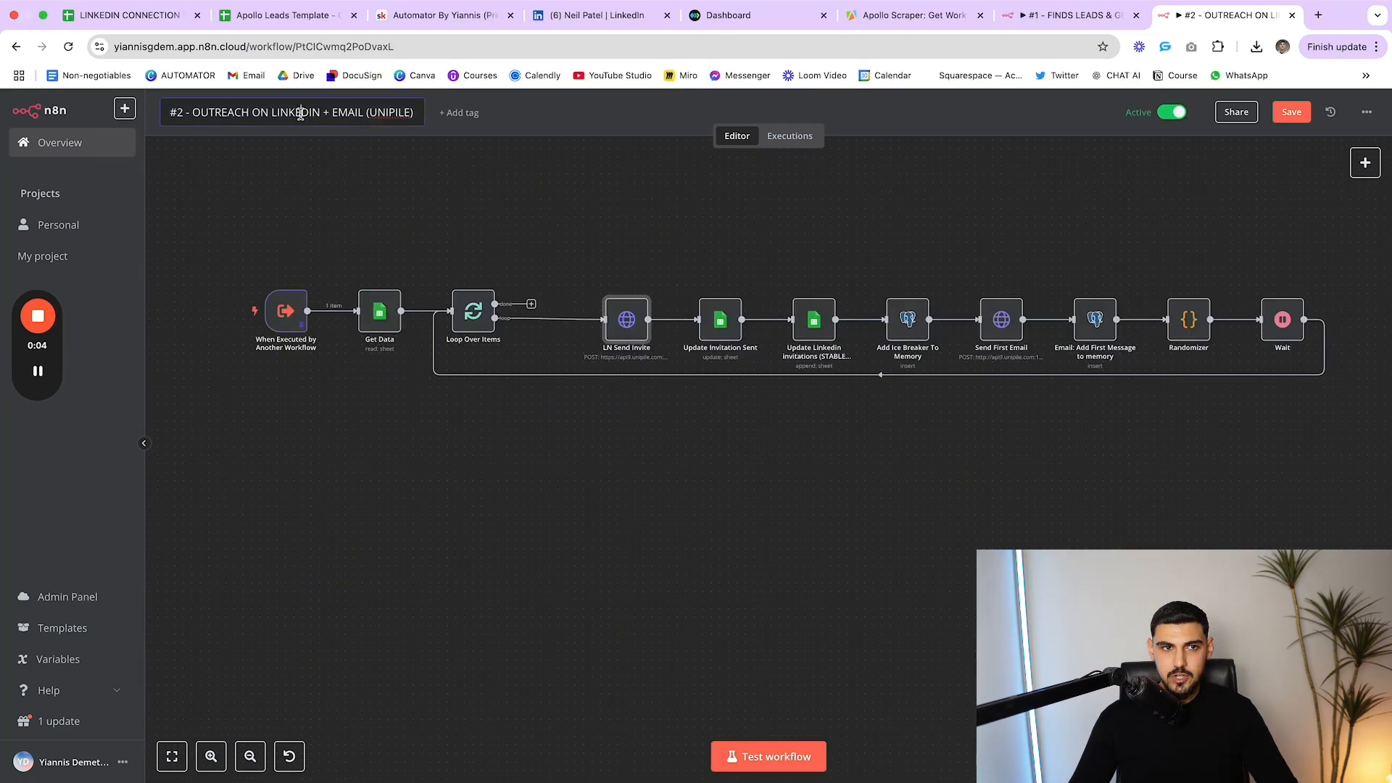
left_click(439, 205)
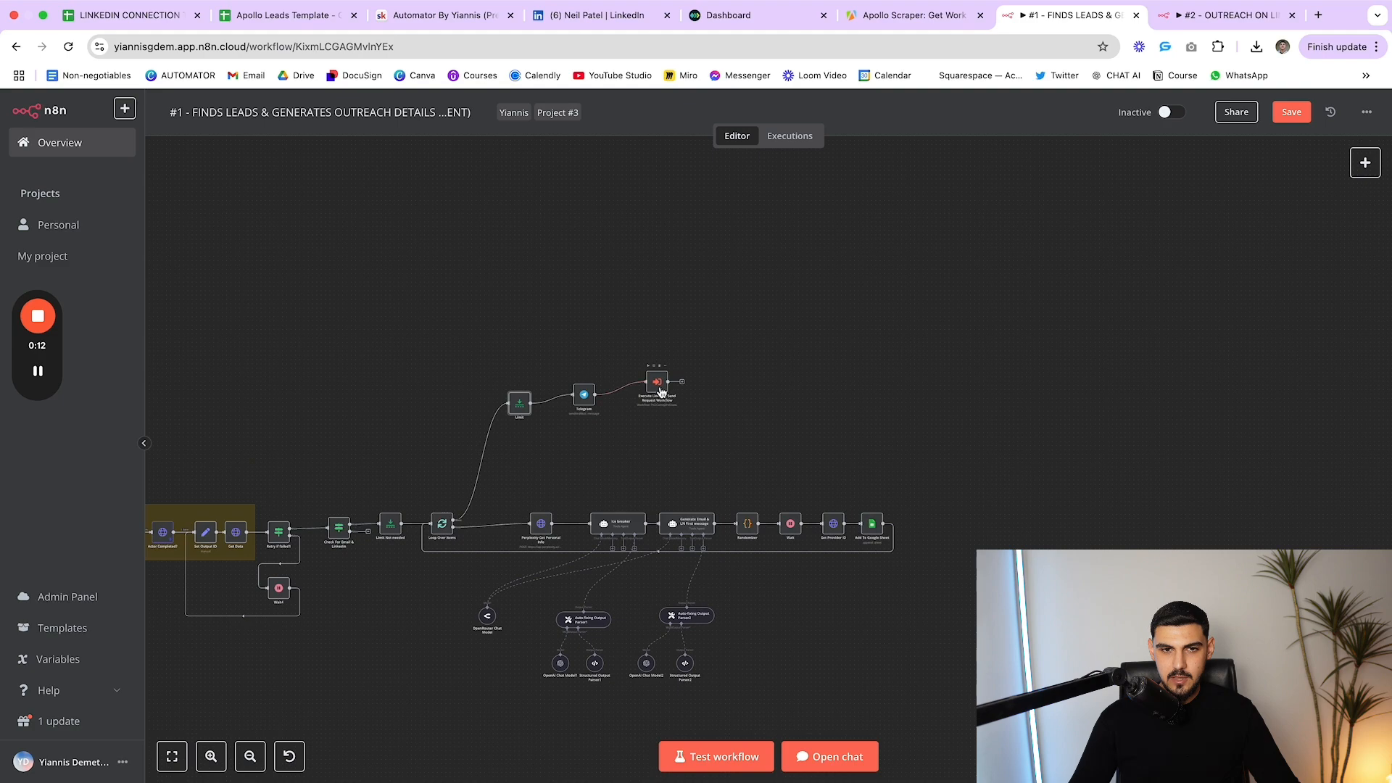
left_click(1223, 4)
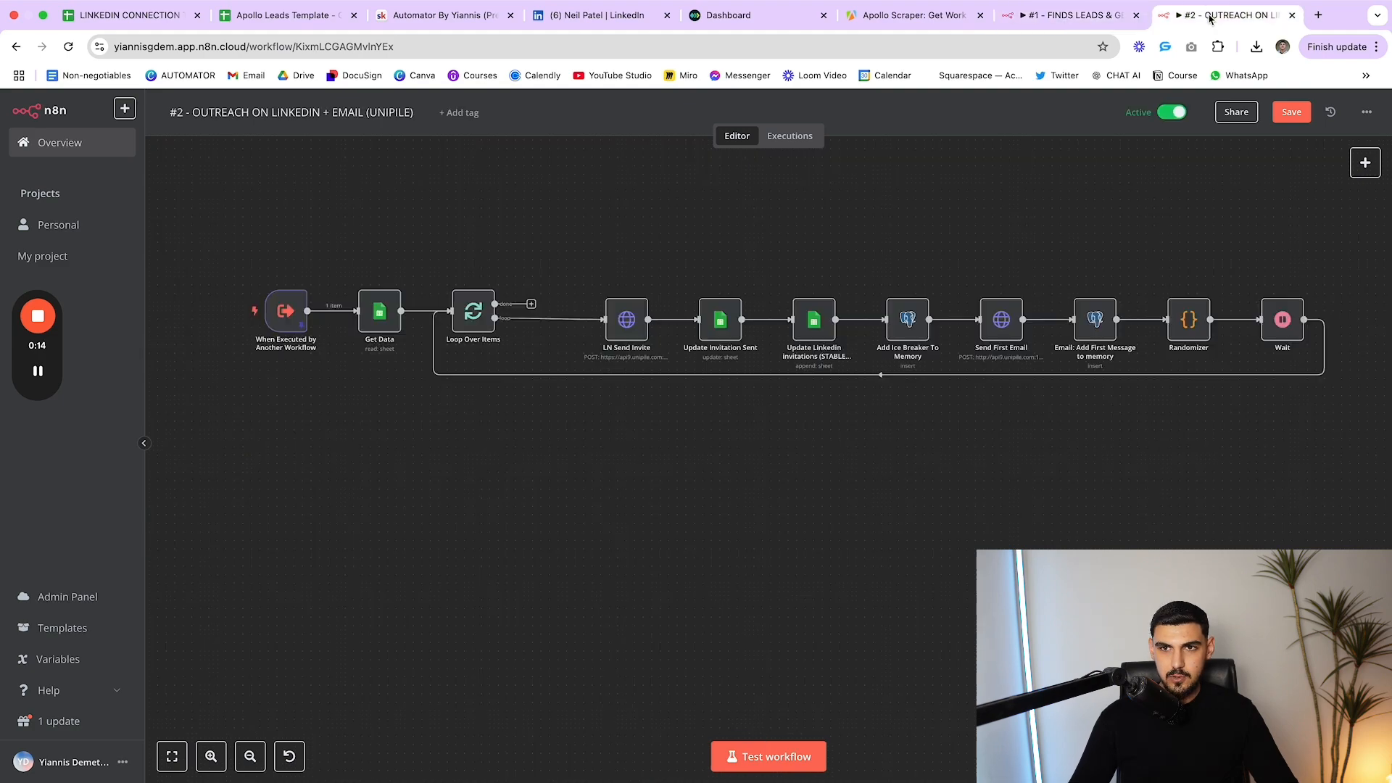
double_click(286, 317)
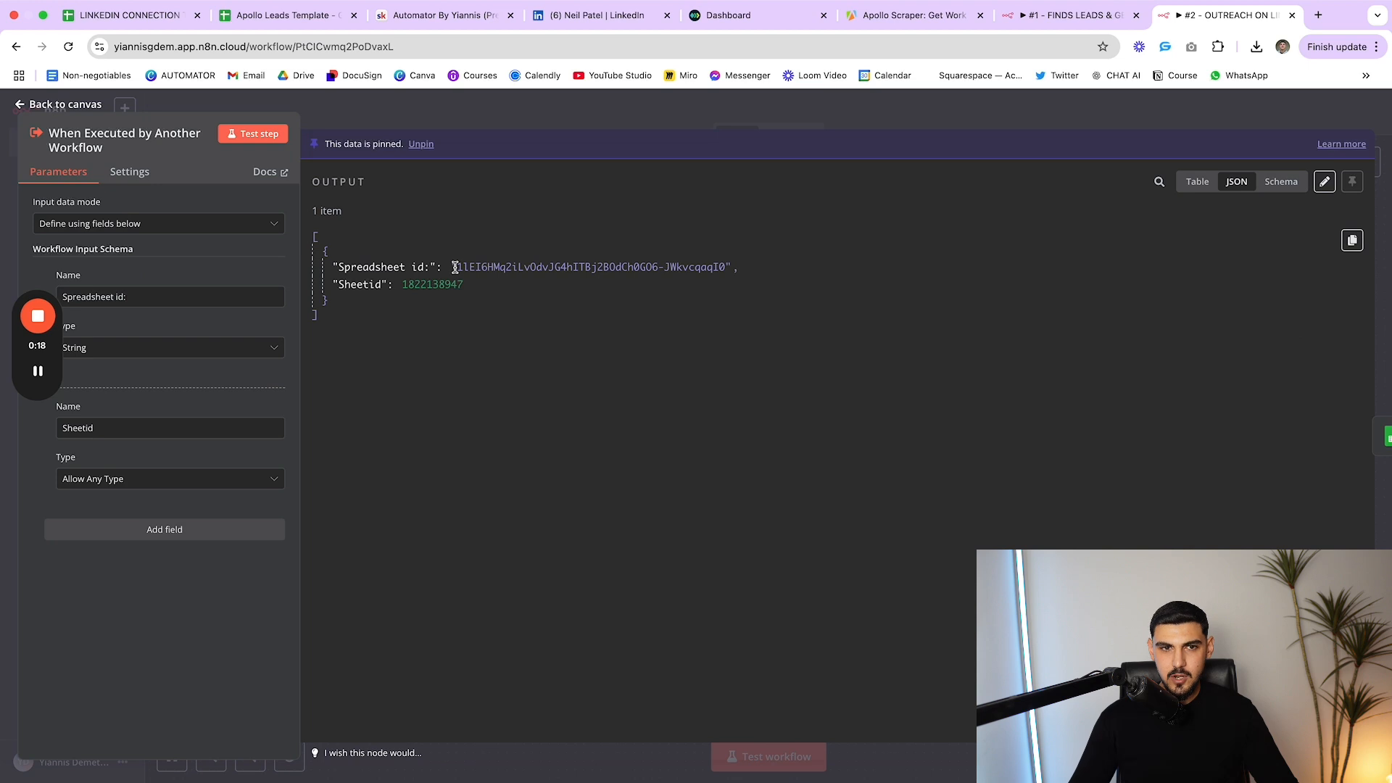
left_click_drag(455, 267, 754, 273)
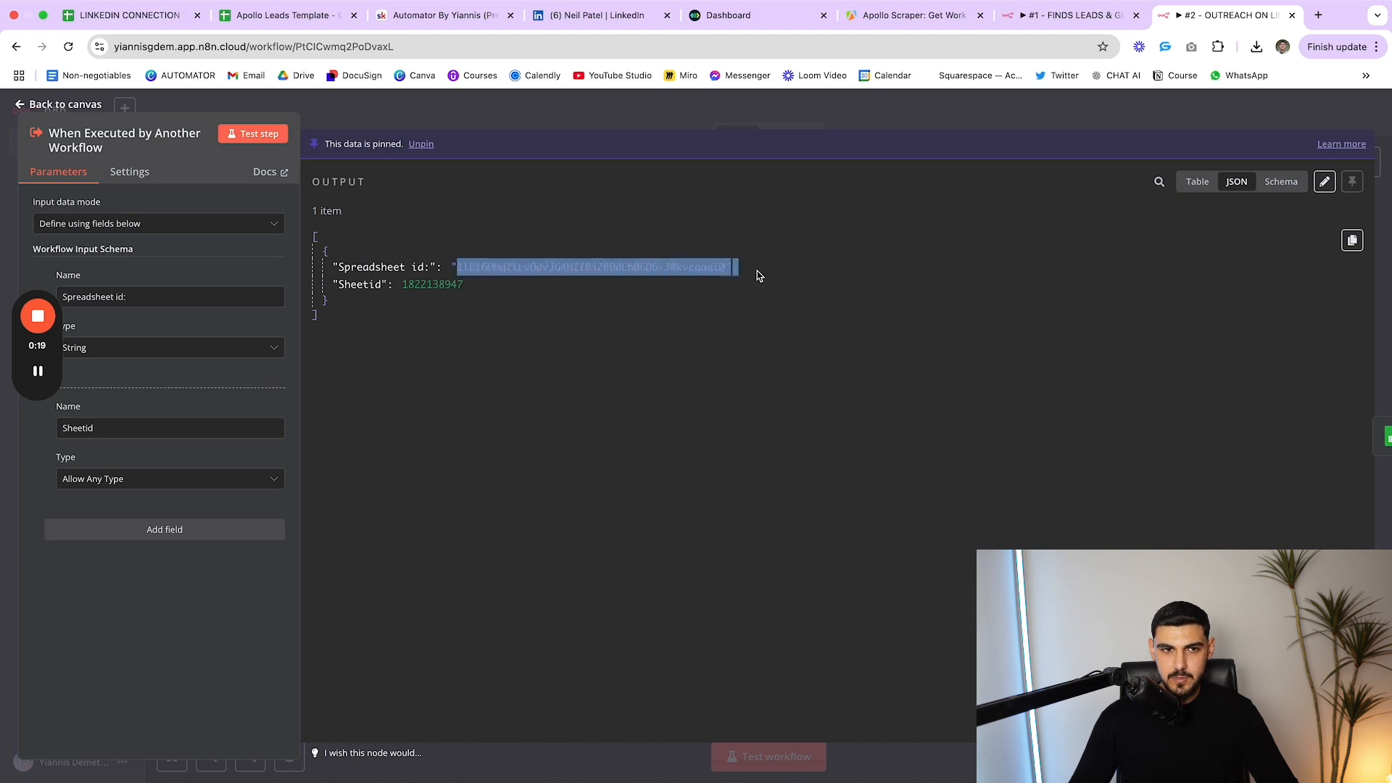
left_click(389, 284)
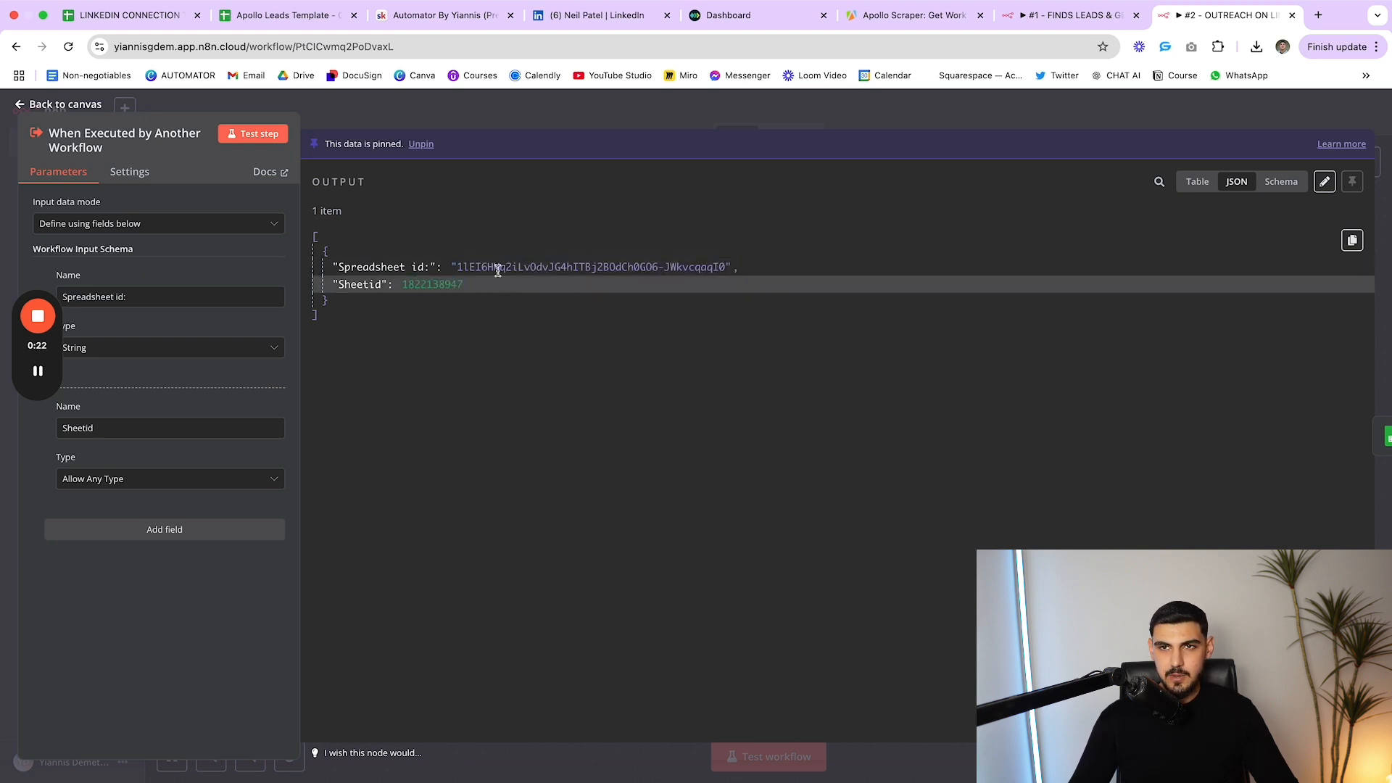
key("Escape")
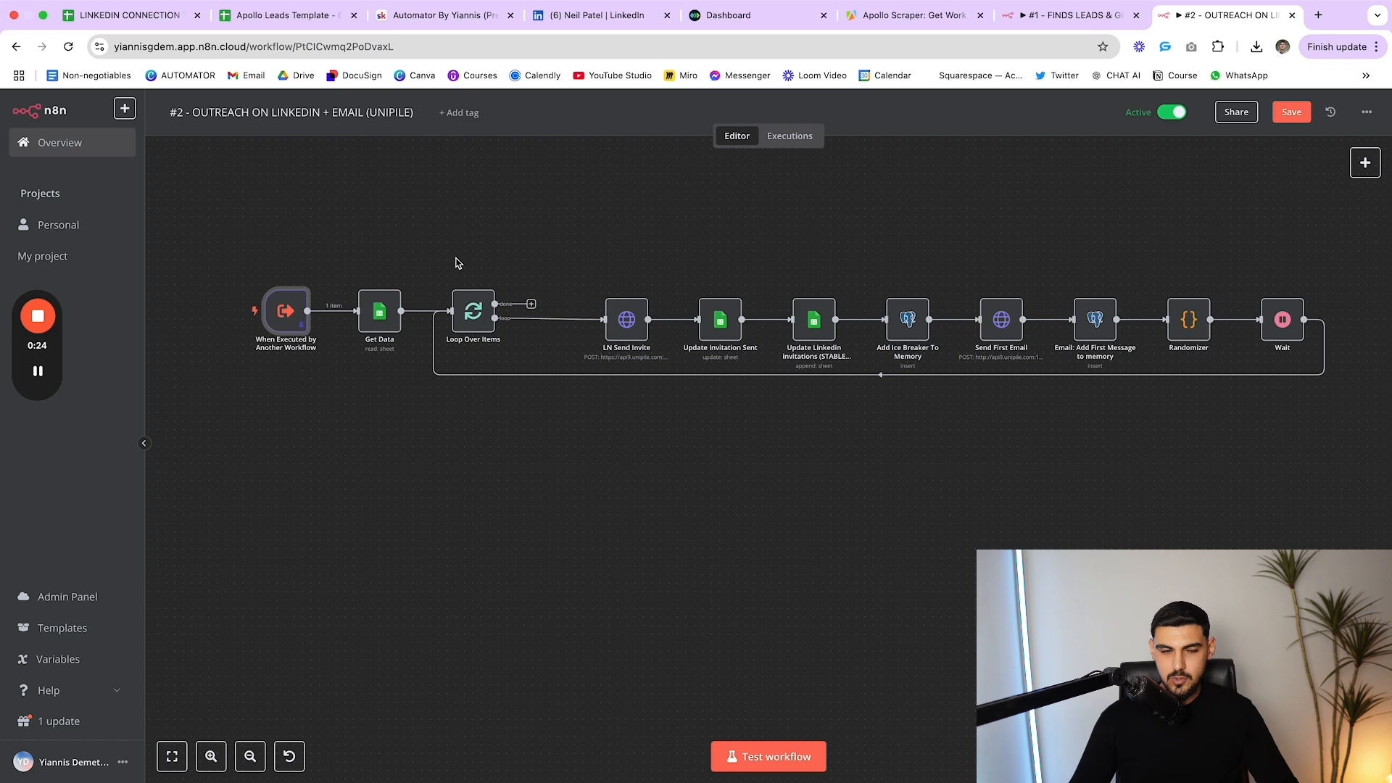
Peek at the Apollo Leads Template sheet and workflow #1's Limit node, rechecking the trigger's pinned inputs
left_click(325, 20)
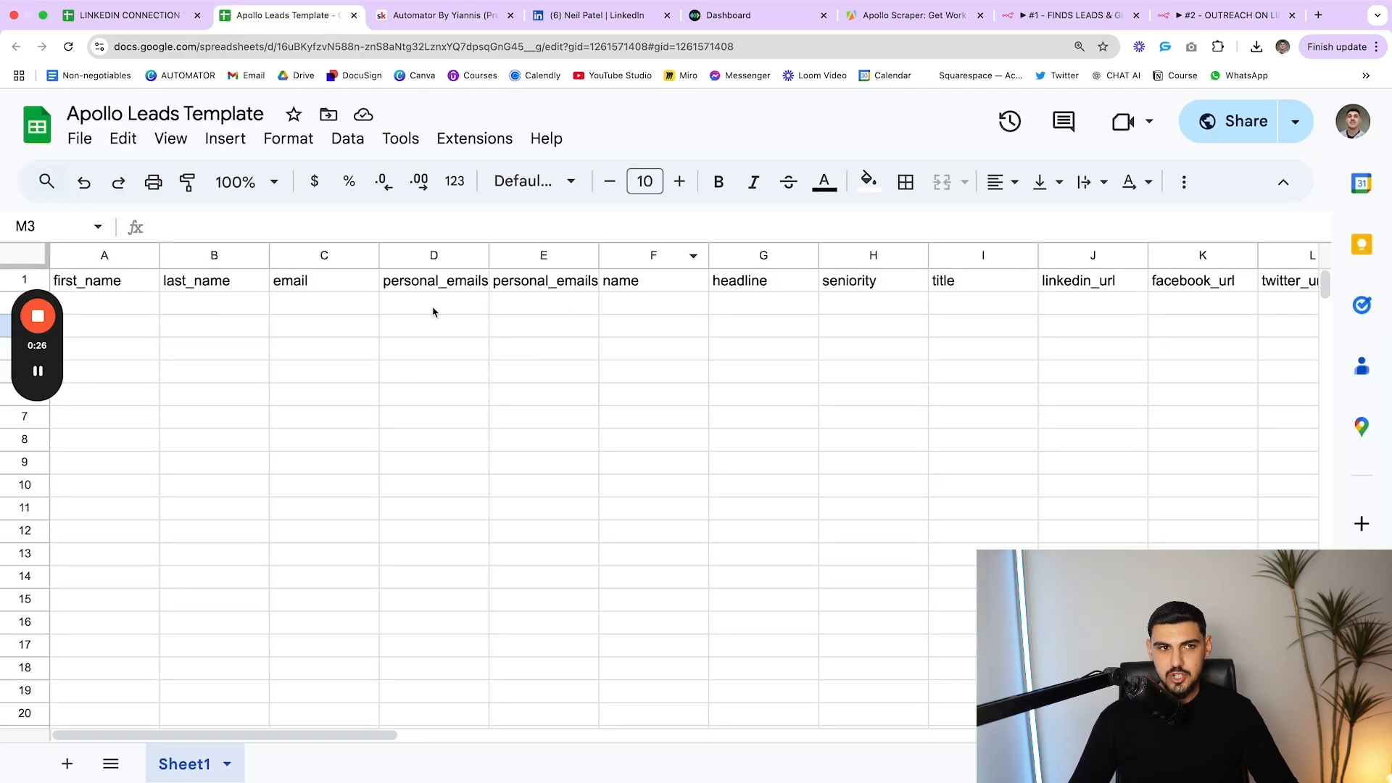
left_click(1225, 16)
left_click(1067, 14)
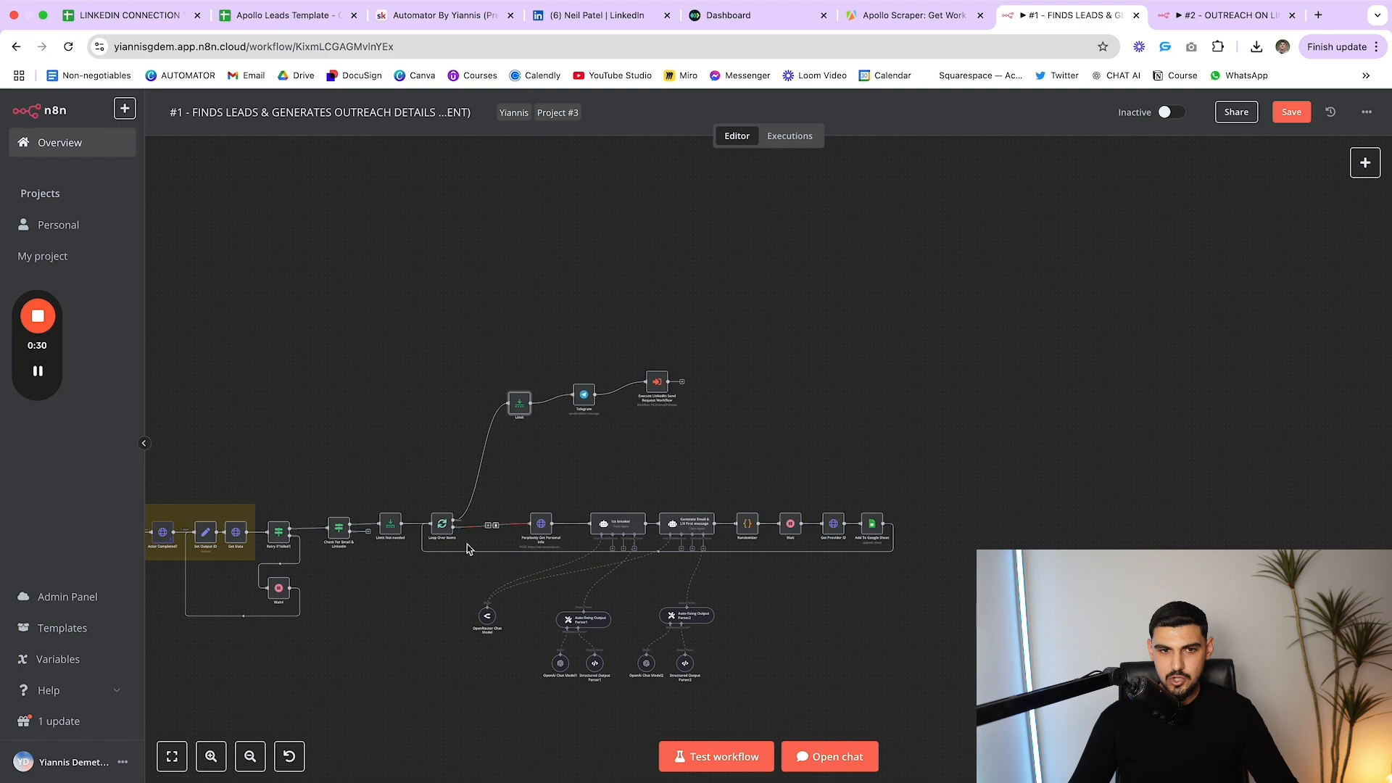
scroll(575, 525, "down", 2)
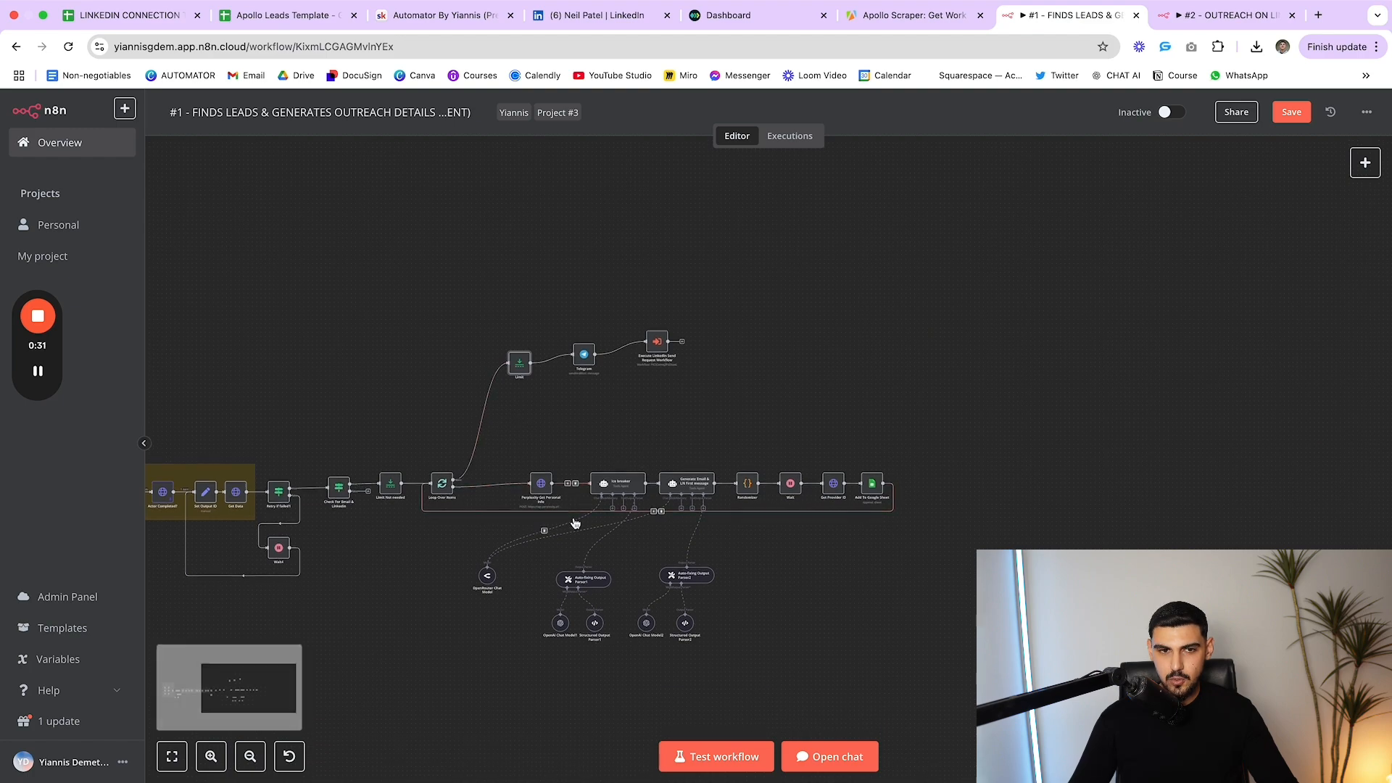
double_click(519, 362)
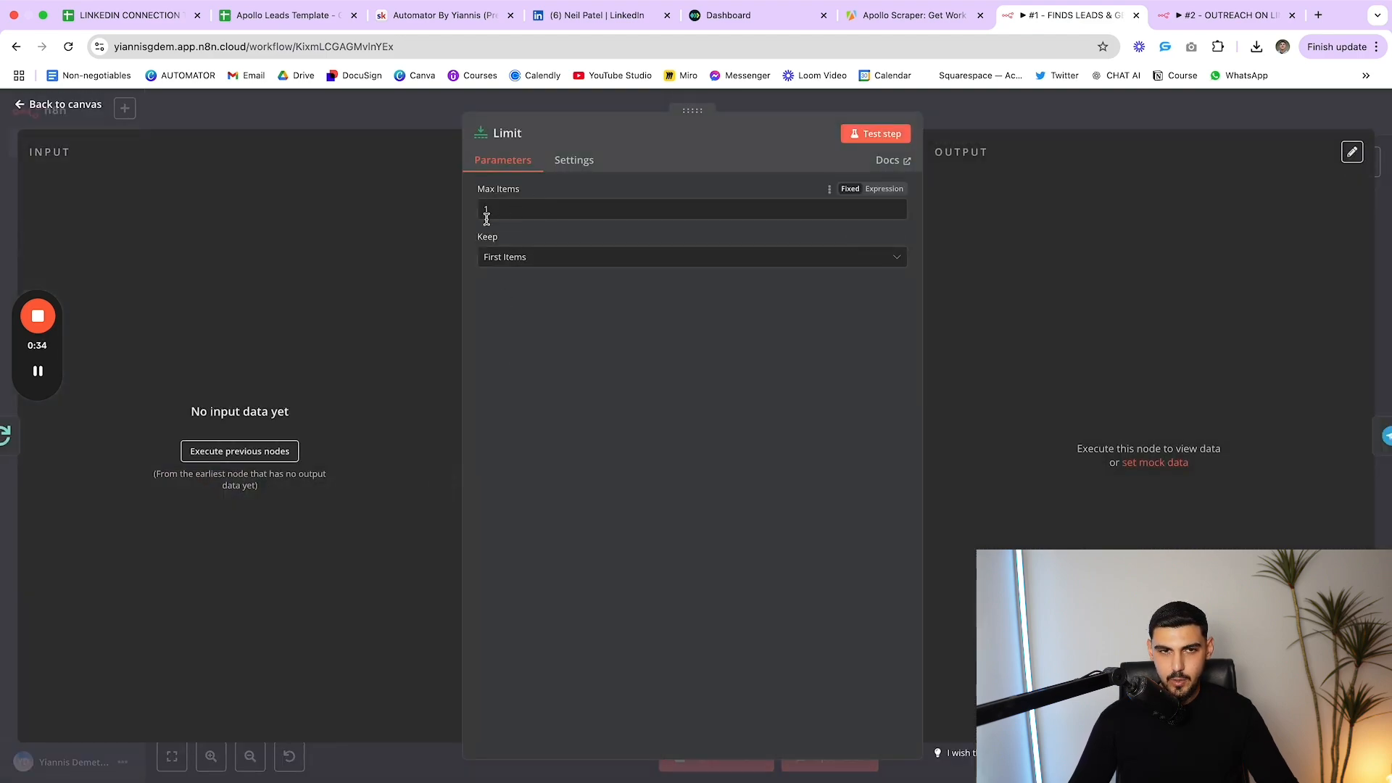
key("Escape")
left_click(1225, 15)
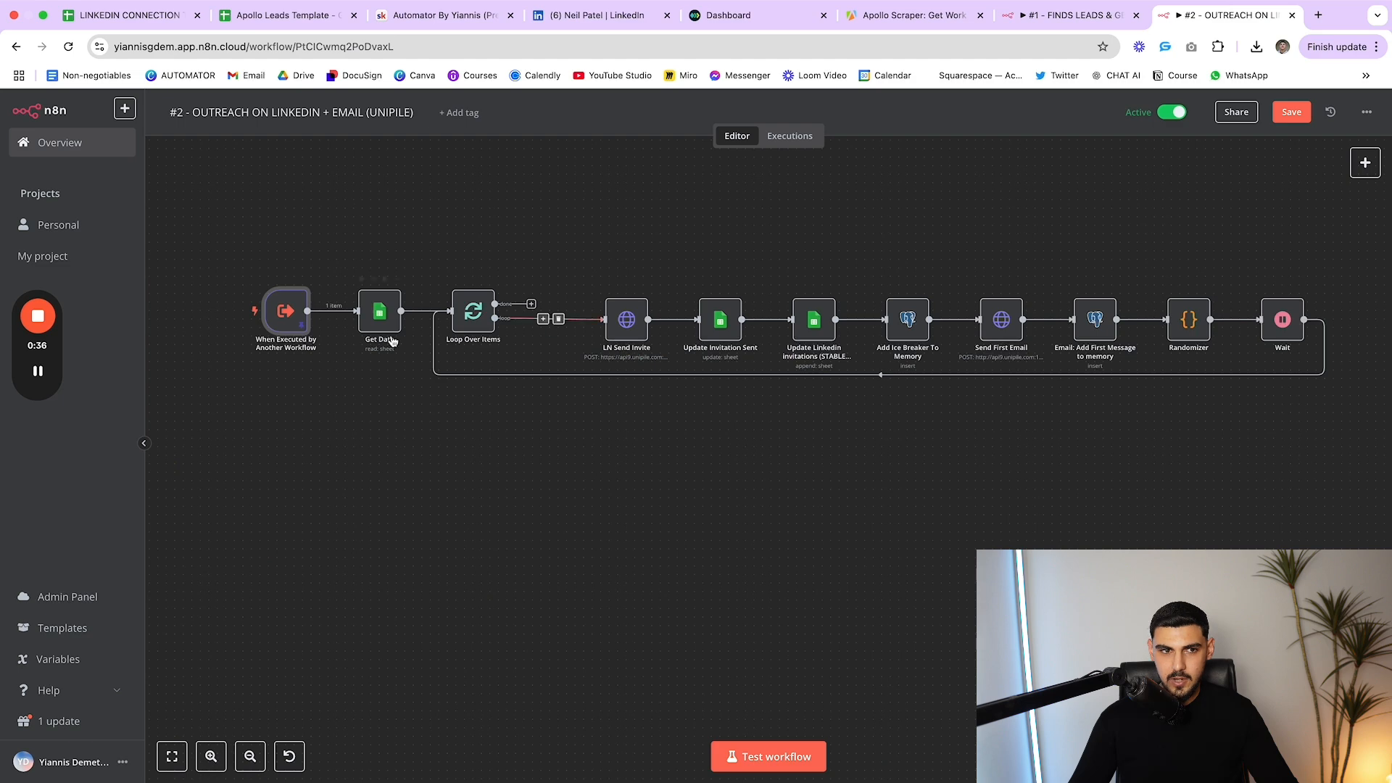
double_click(294, 311)
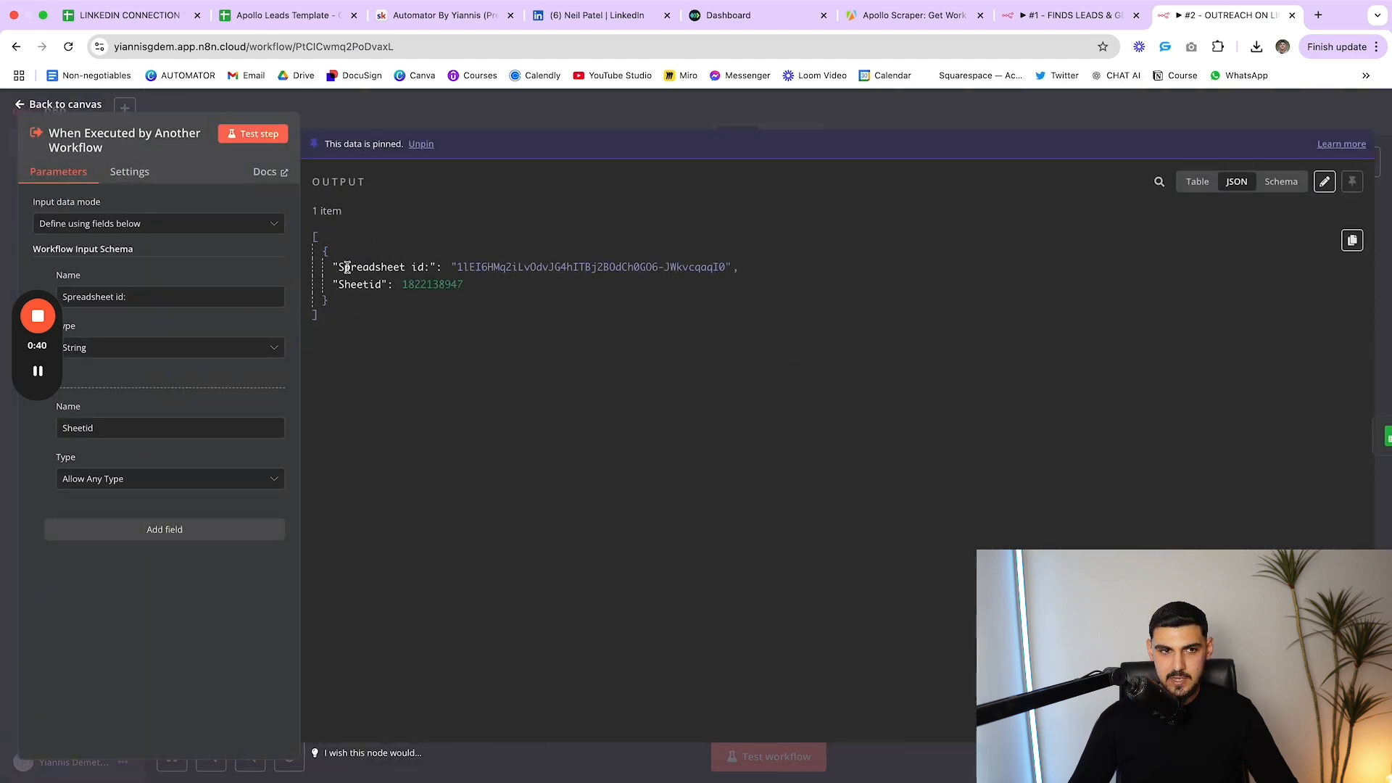
key("Escape")
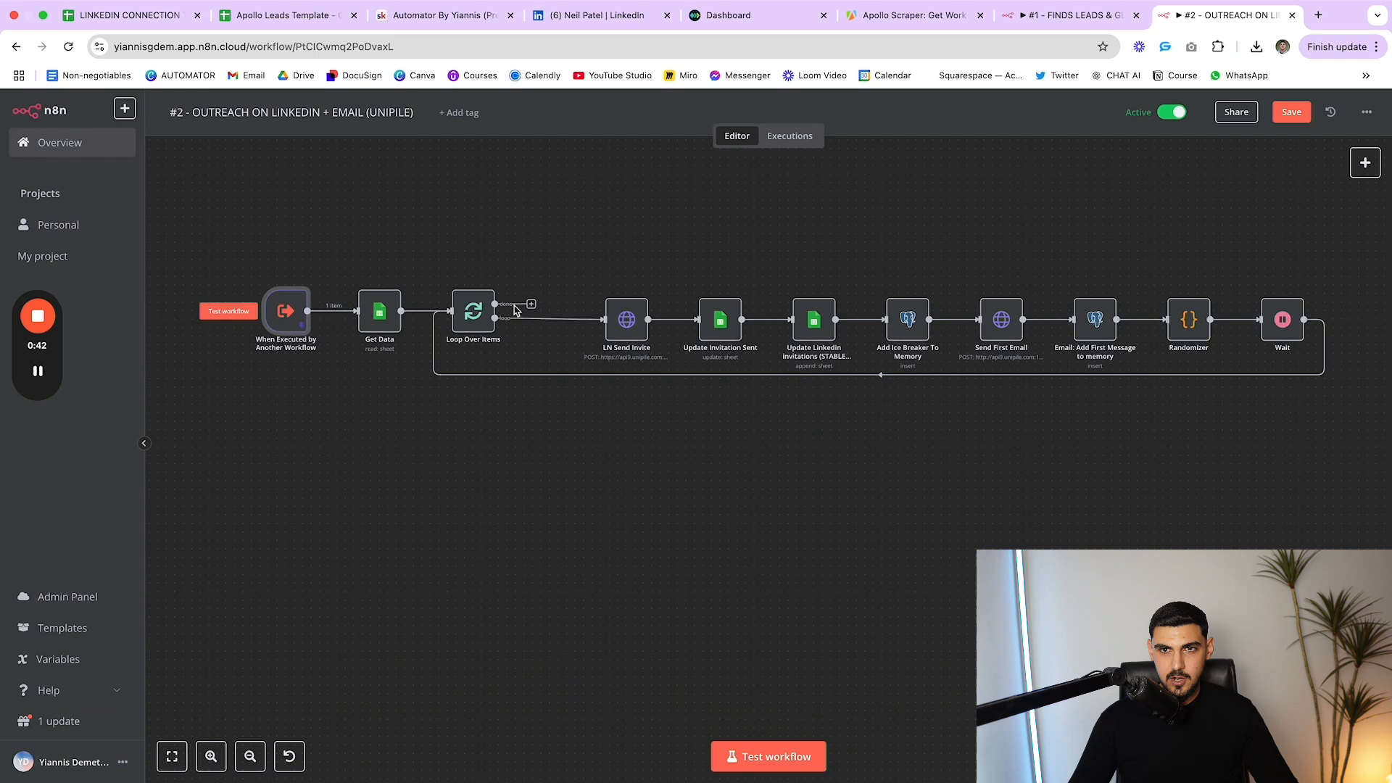
left_click(1058, 20)
left_click(1255, 20)
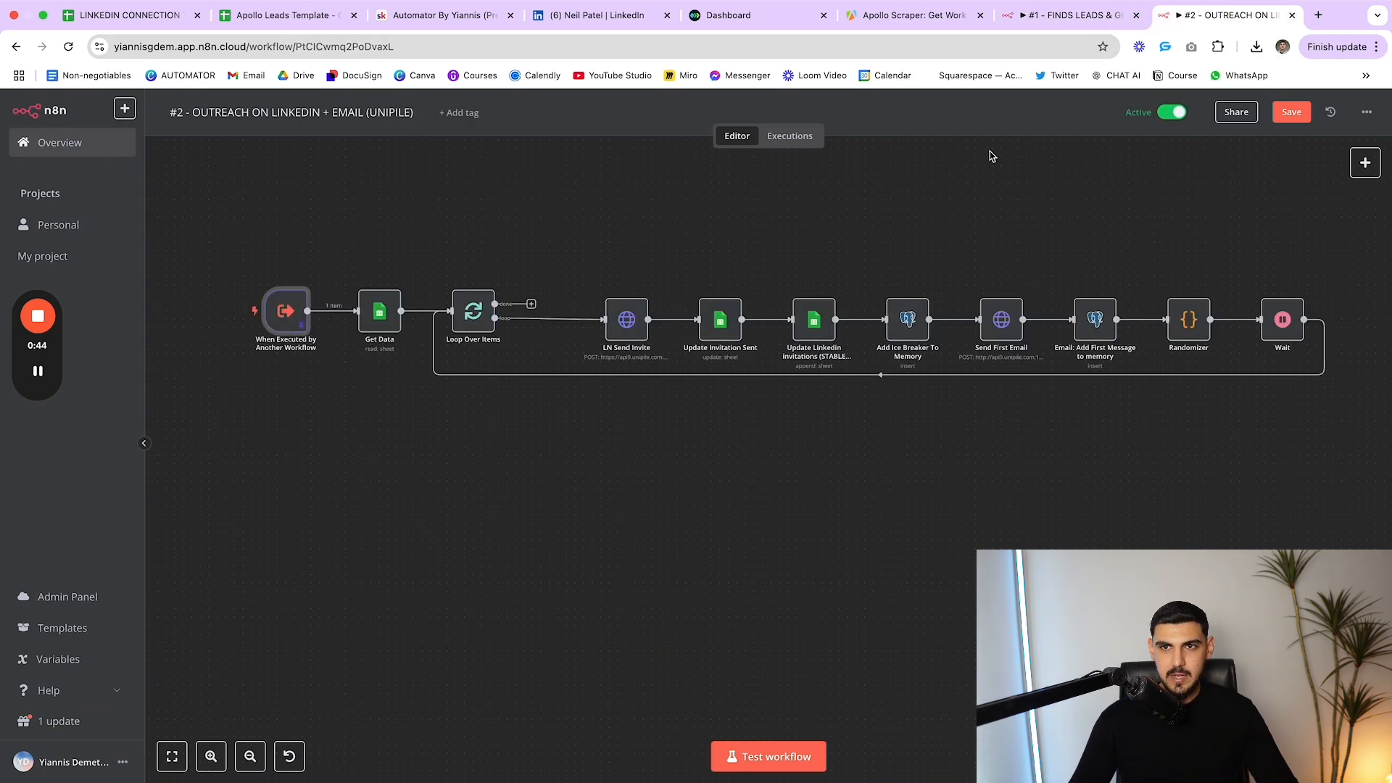
Inspect the trigger and Get Data node settings
double_click(283, 312)
key("Escape")
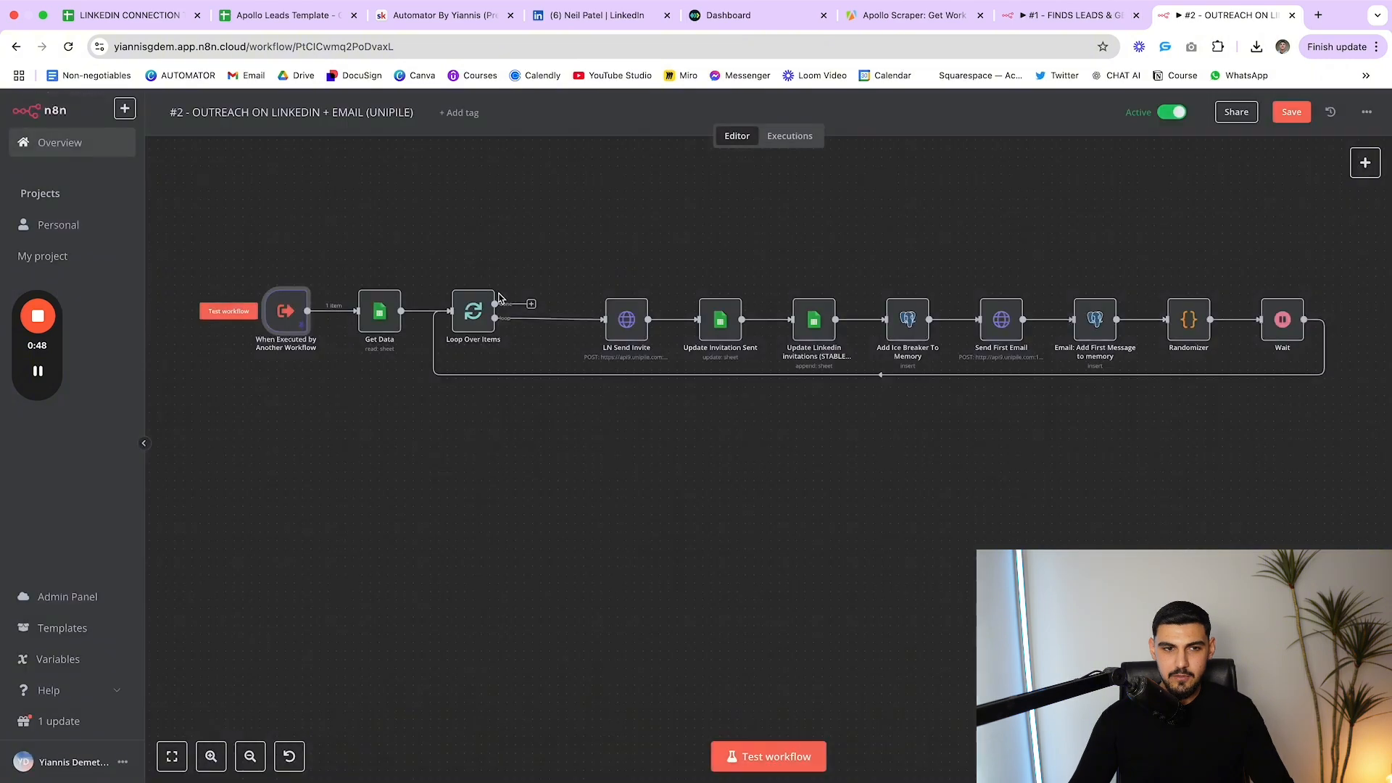
double_click(385, 312)
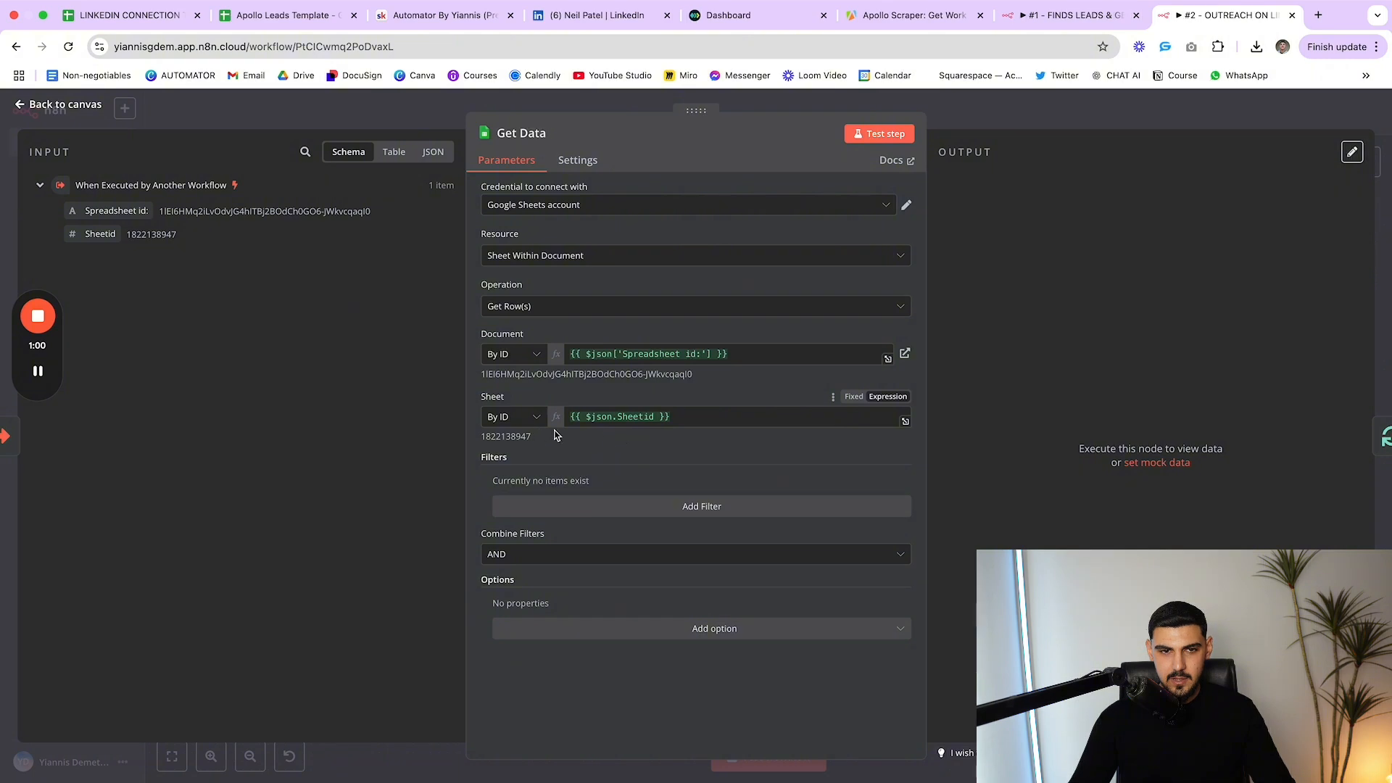
key("Escape")
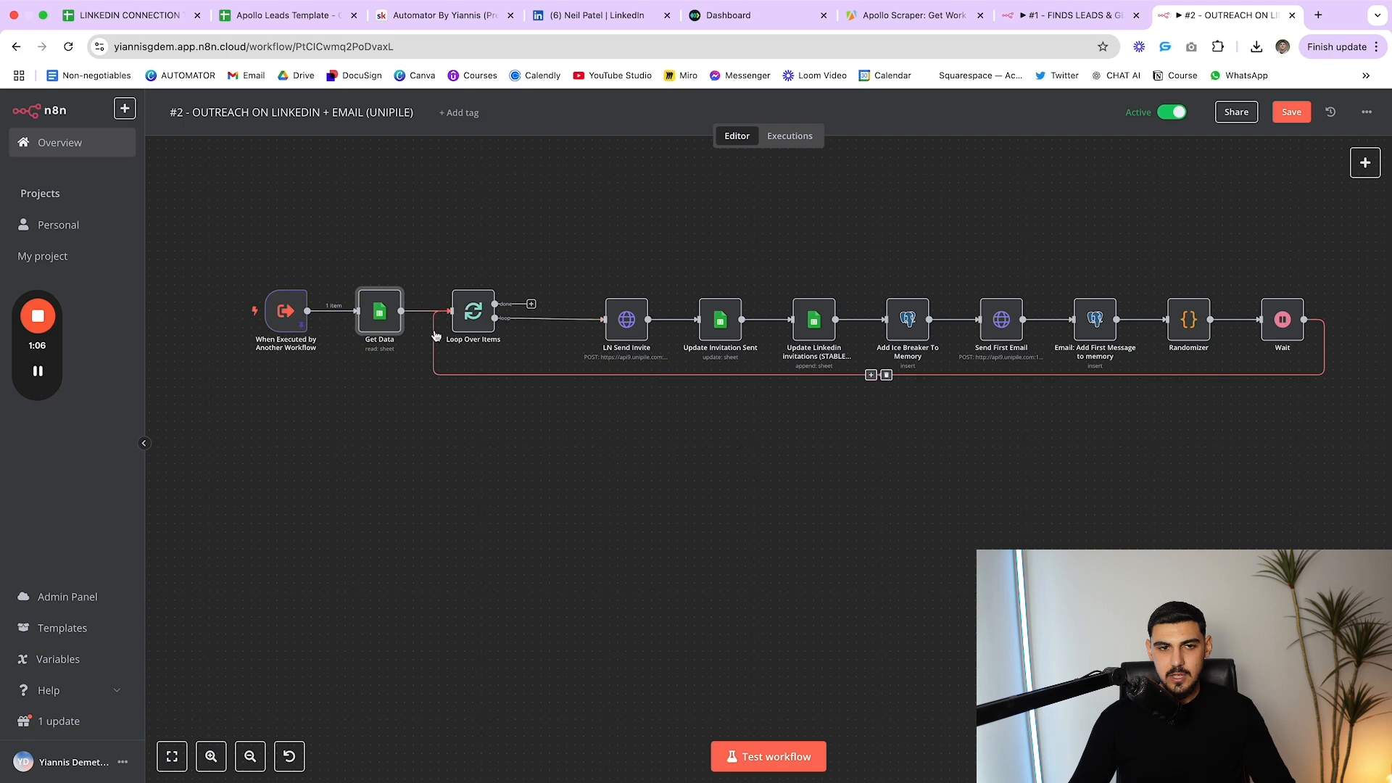
Nudge LN Send Invite slightly up-left and review its request settings
mouse_move(631, 317)
left_mouse_down()
mouse_move(618, 295)
mouse_move(610, 307)
left_mouse_up()
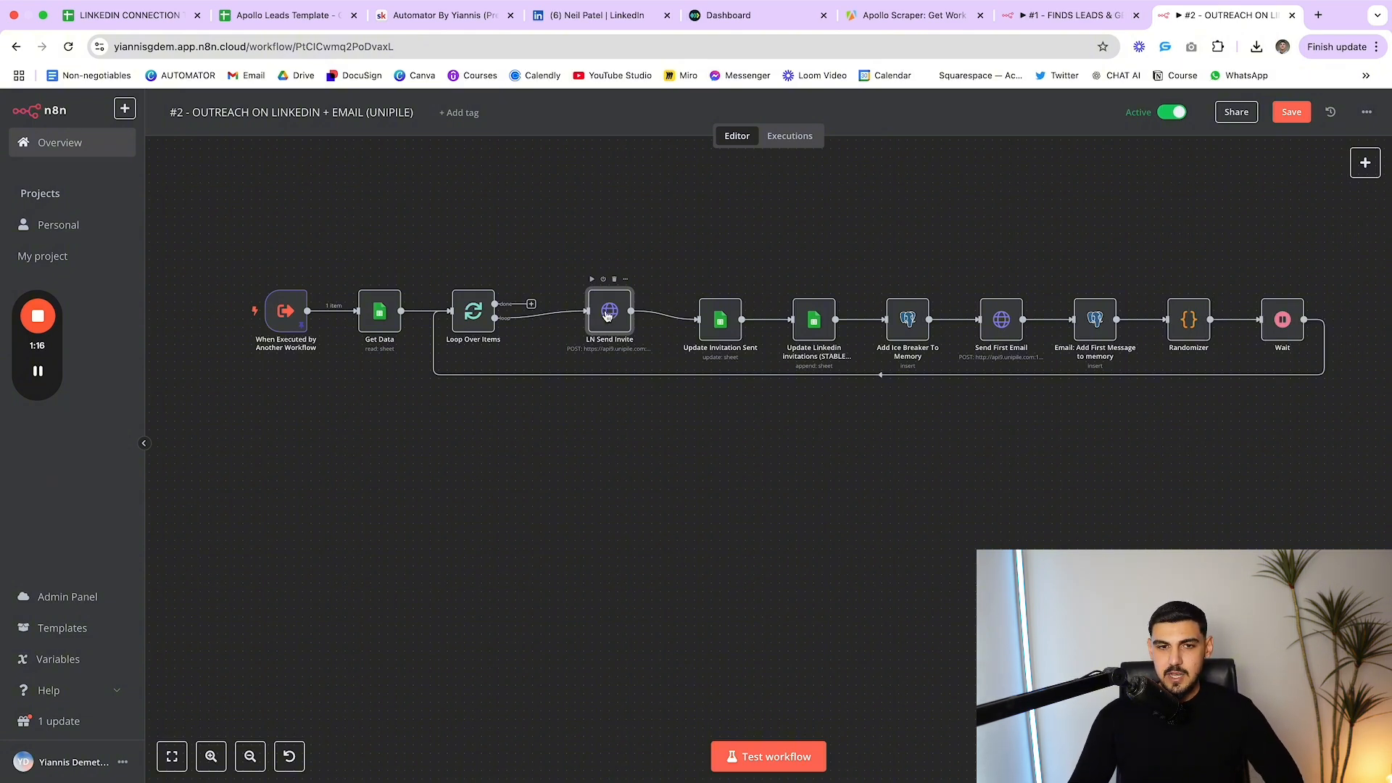
double_click(607, 314)
scroll(612, 333, "down", 3)
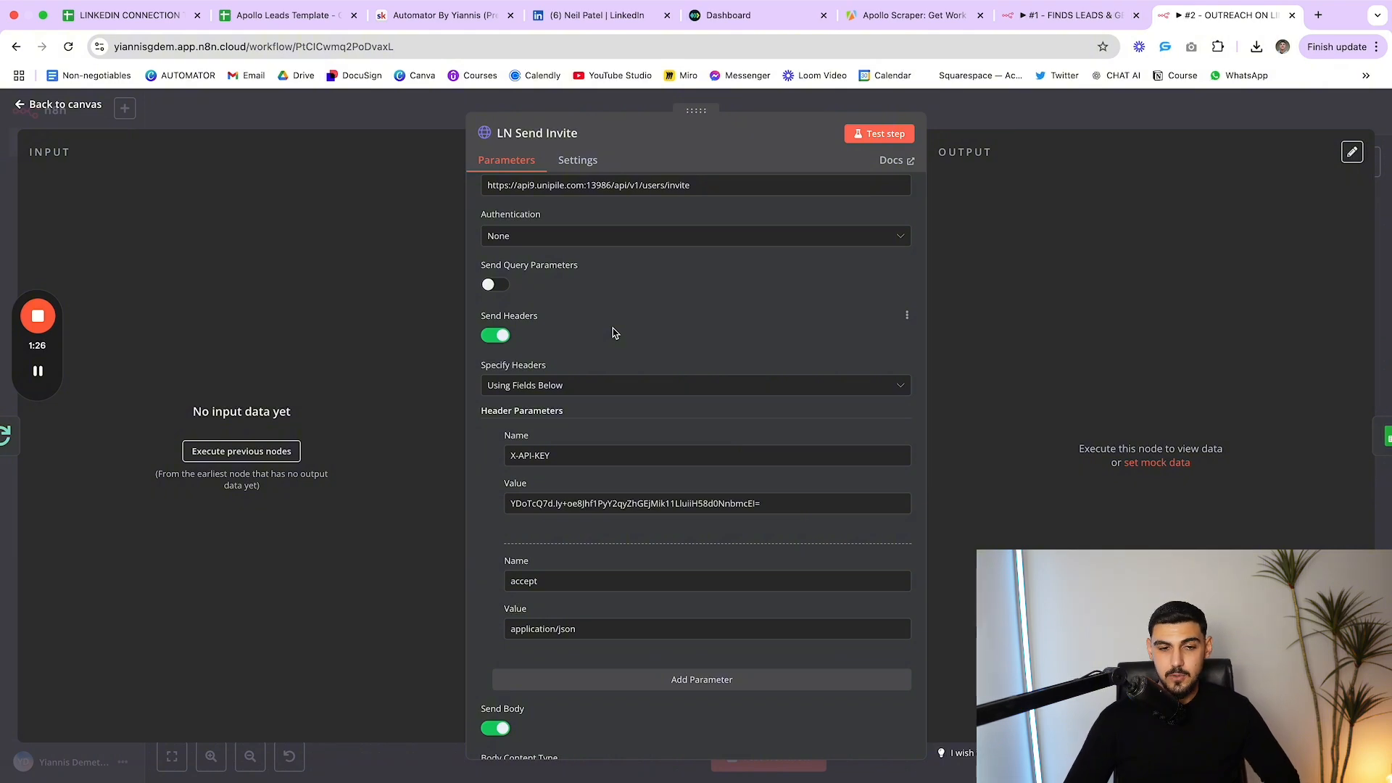
scroll(522, 325, "up", 3)
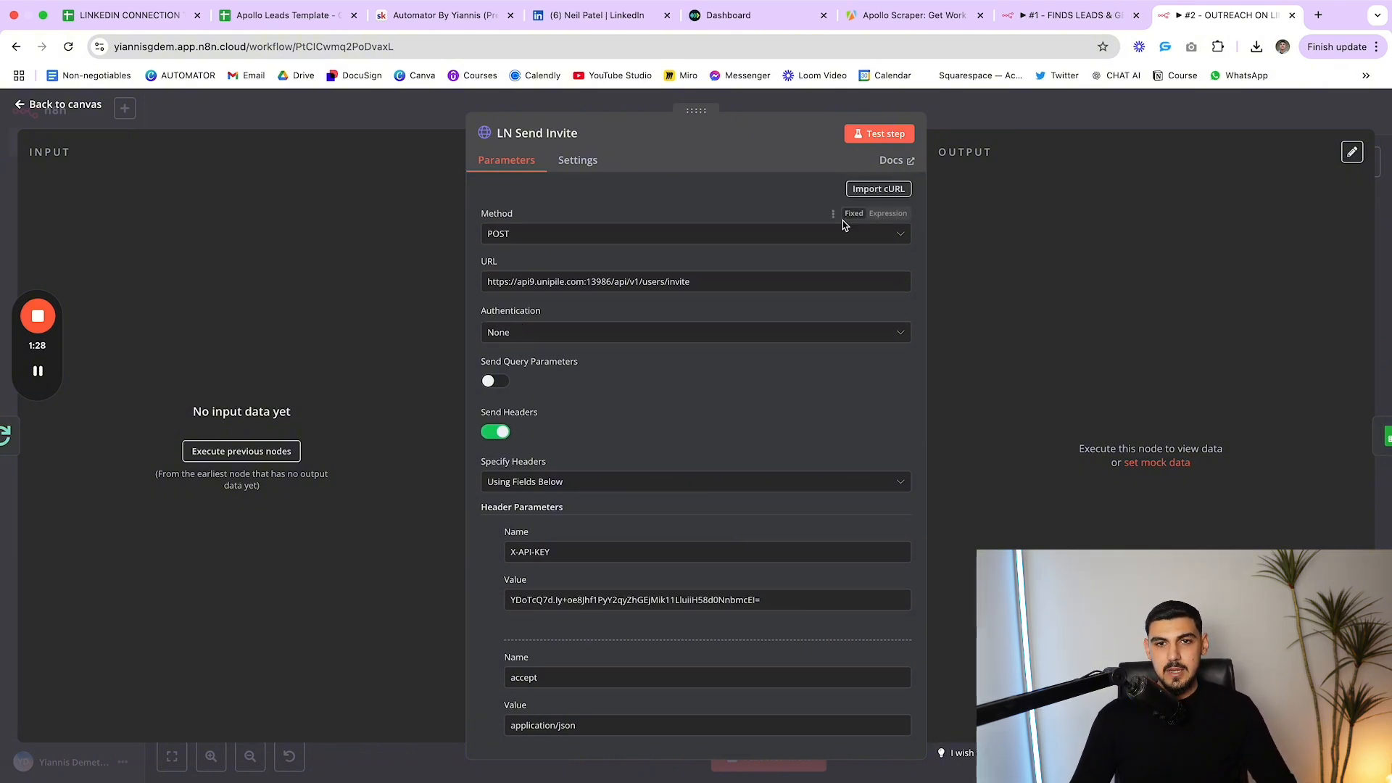
key("Escape")
scroll(635, 245, "up", 2)
Search the node panel for 'LINKE' to browse LinkedIn actions, then switch to the Unipile dashboard
right_click(652, 270)
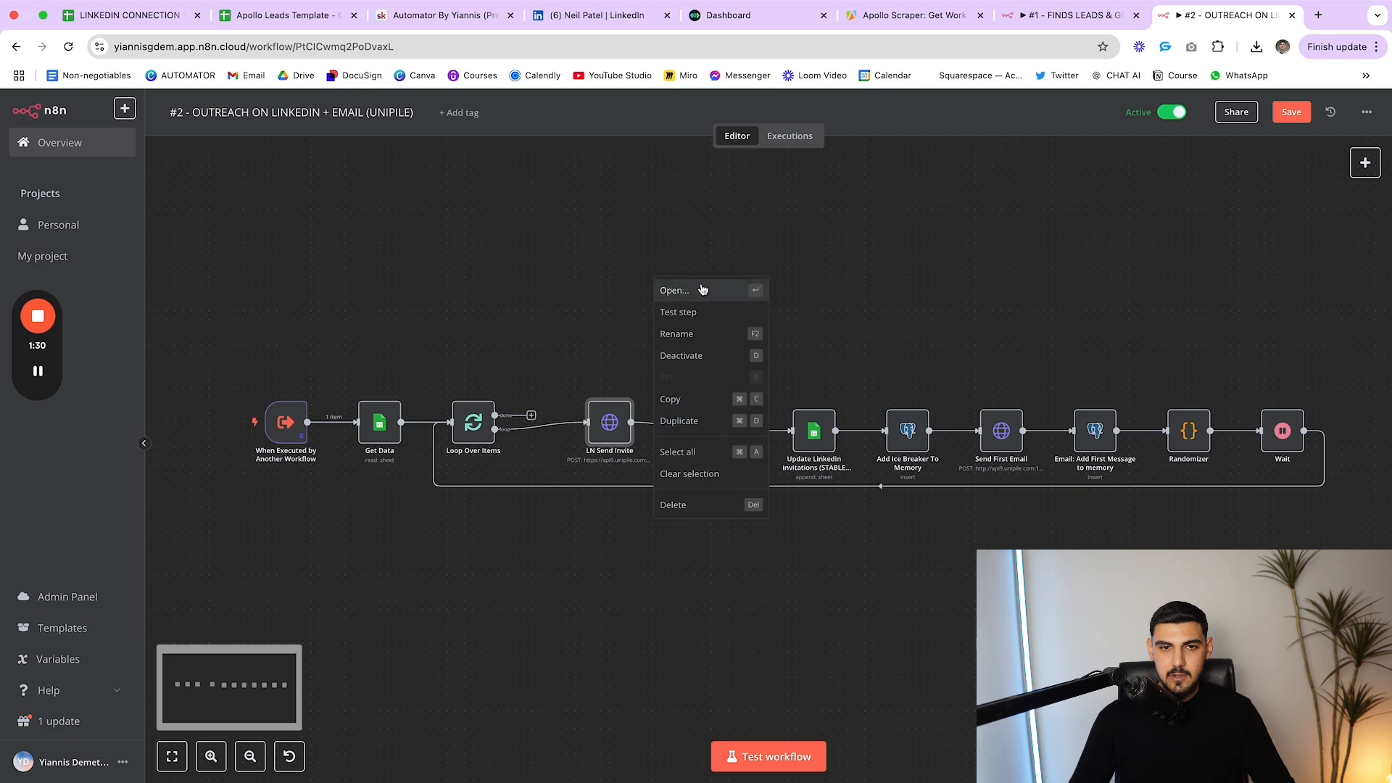
left_click(677, 234)
right_click(678, 236)
left_click(714, 255)
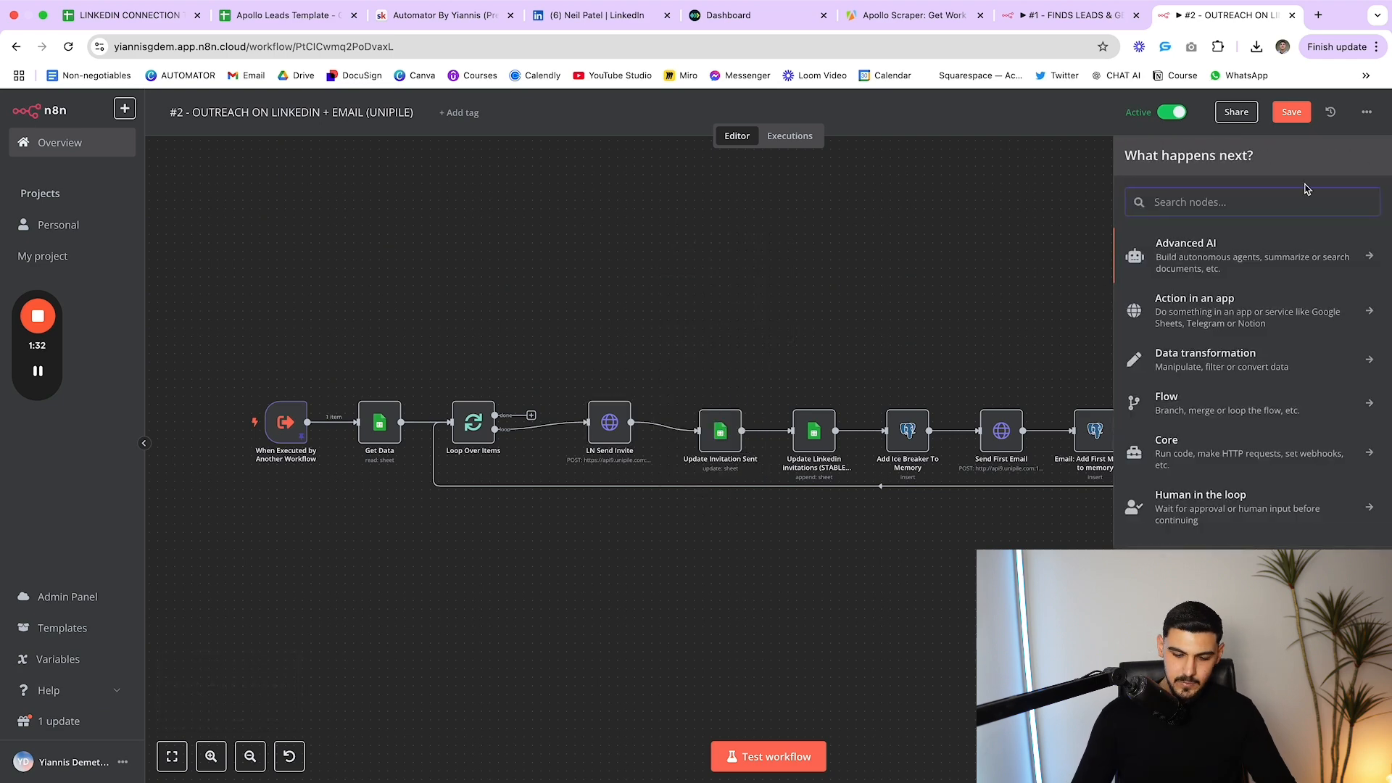
type("LINKED")
left_click(1301, 239)
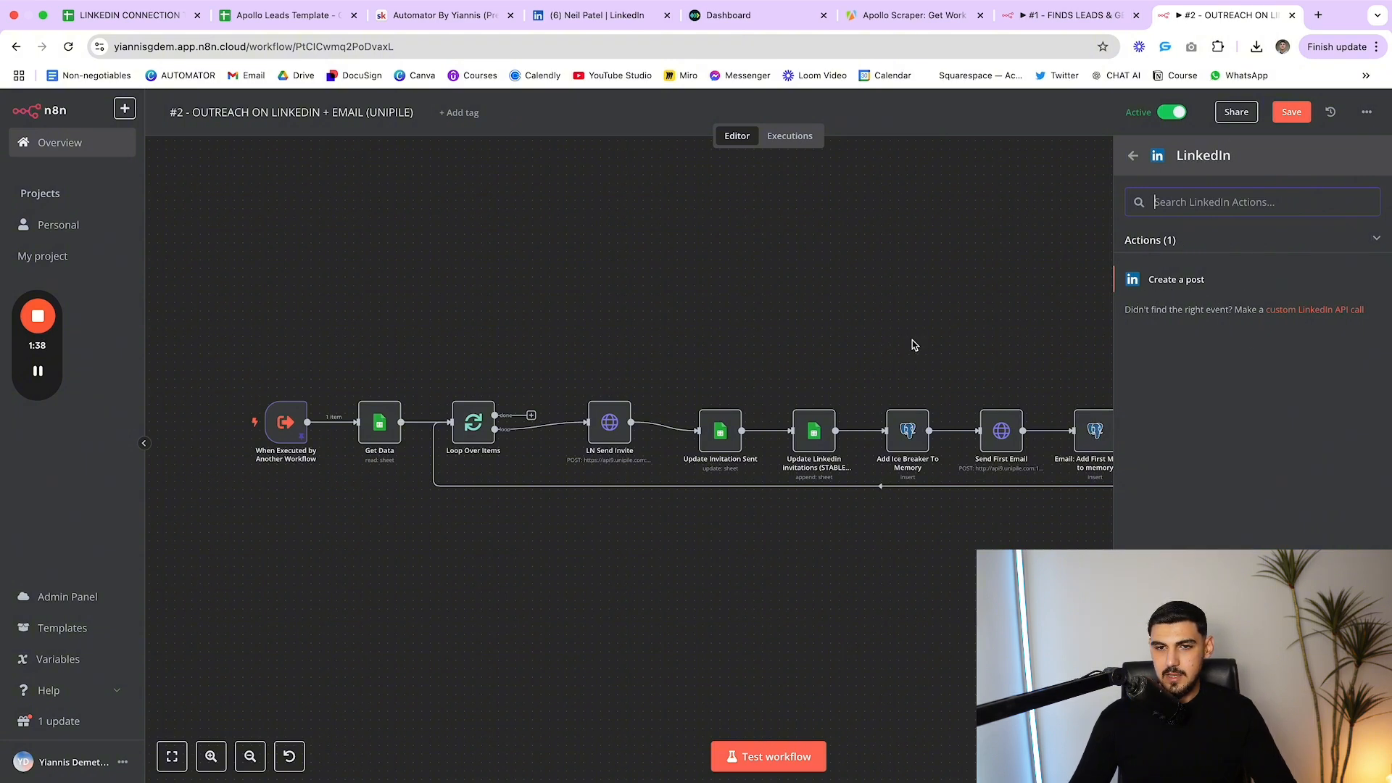
scroll(912, 345, "down", 2)
left_click(912, 293)
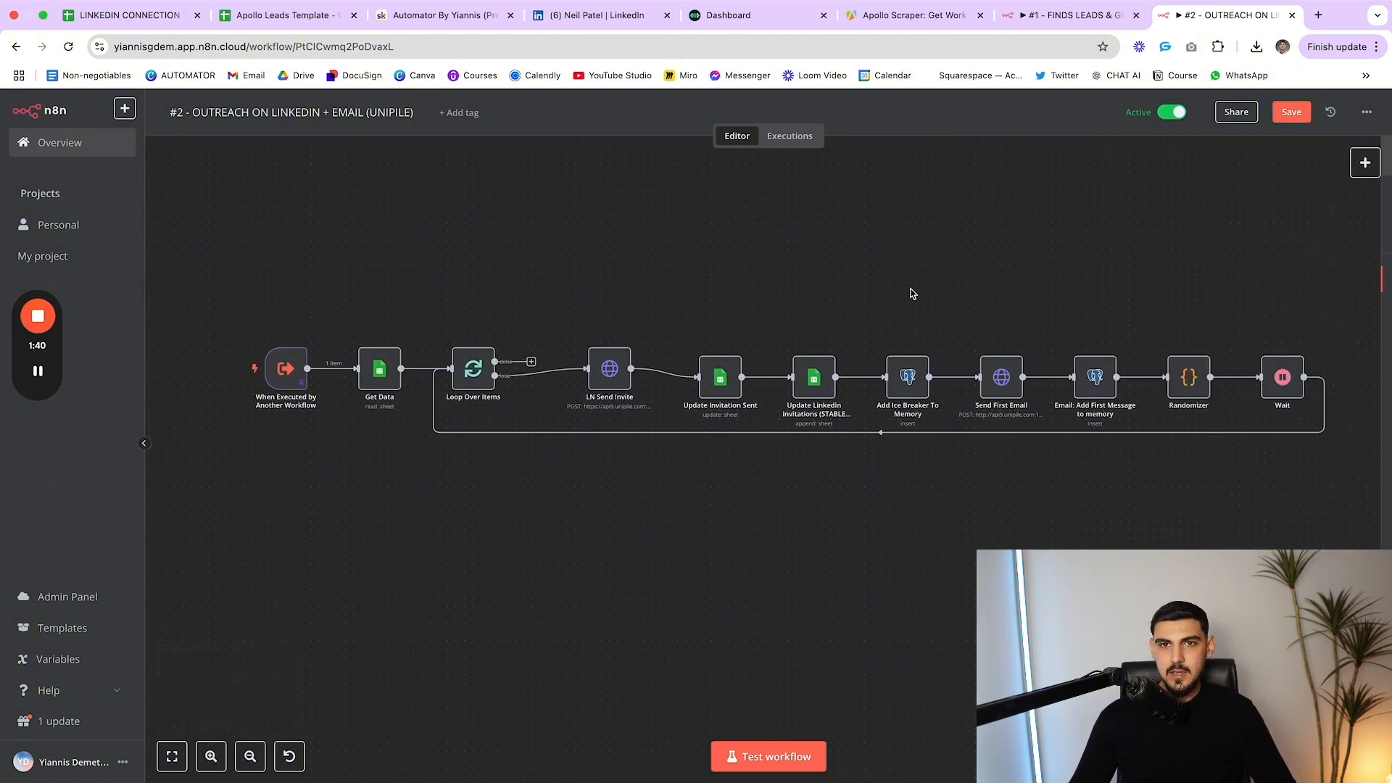
left_click(759, 21)
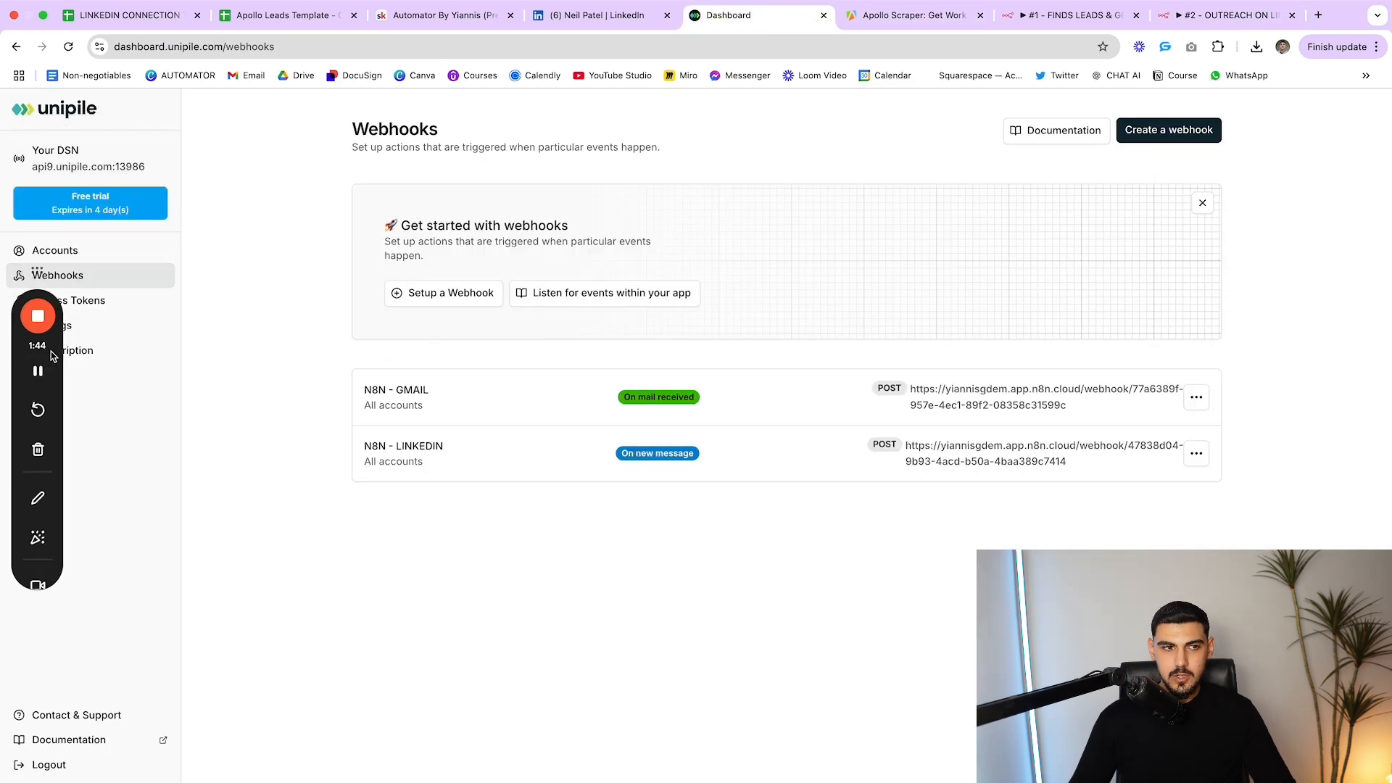
Open Unipile's Accounts list and point out the connected Gmail and LinkedIn accounts
left_click_drag(54, 348, 52, 509)
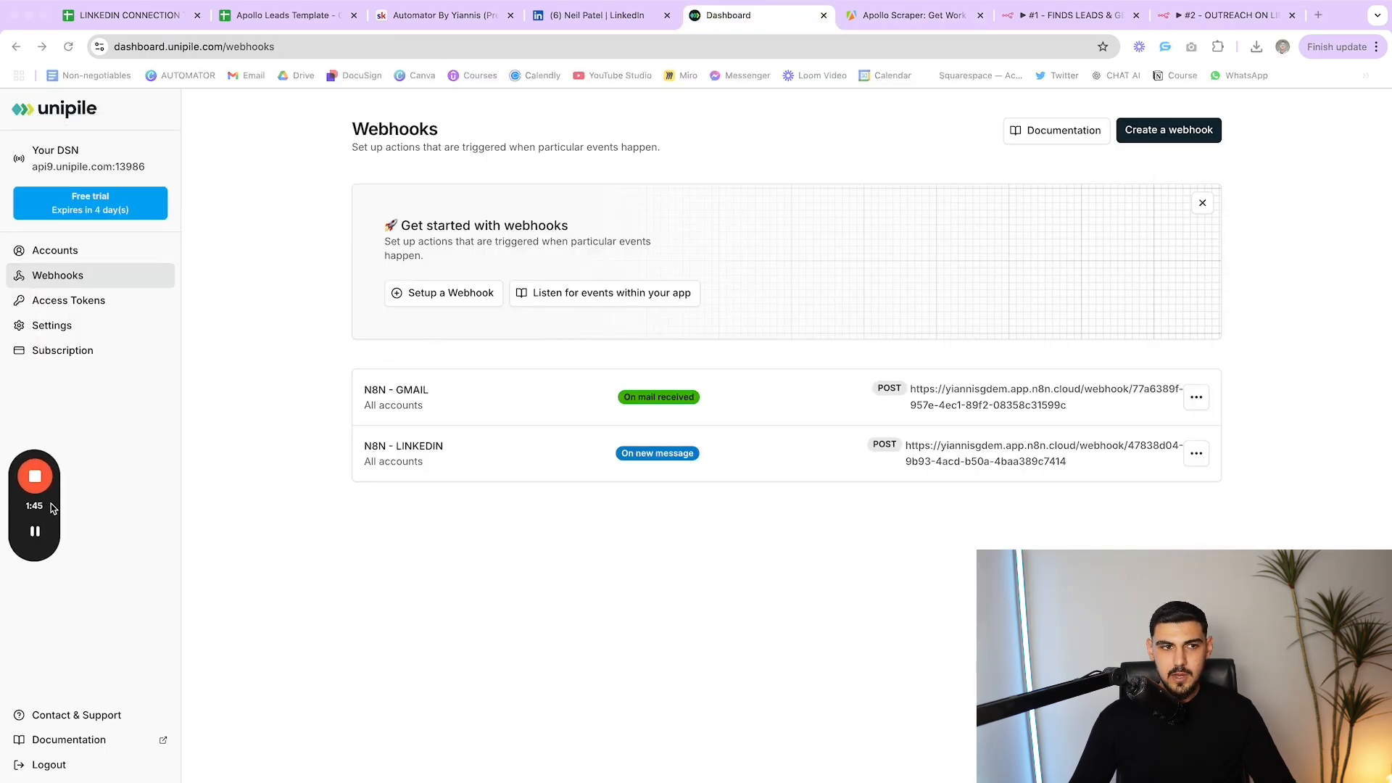
left_click(86, 254)
left_click(79, 282)
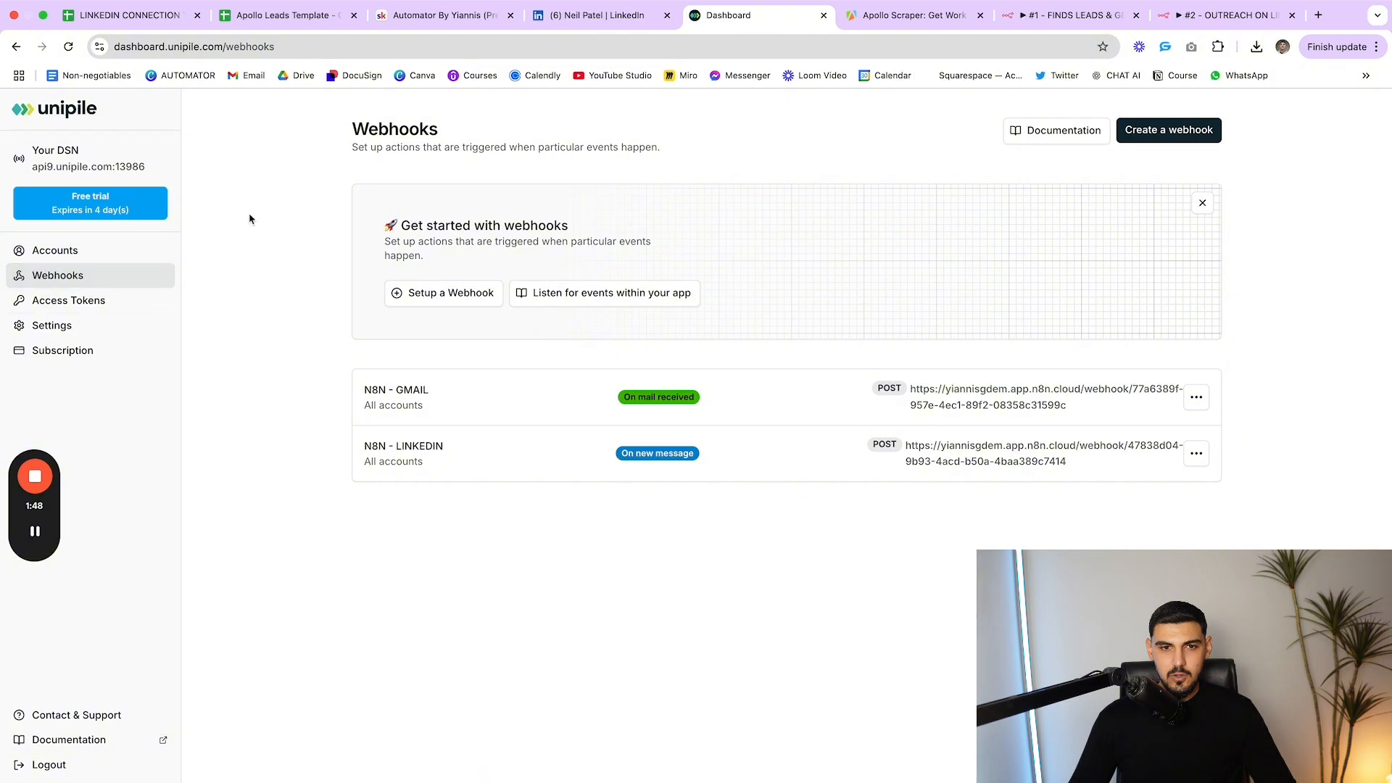
left_click(51, 257)
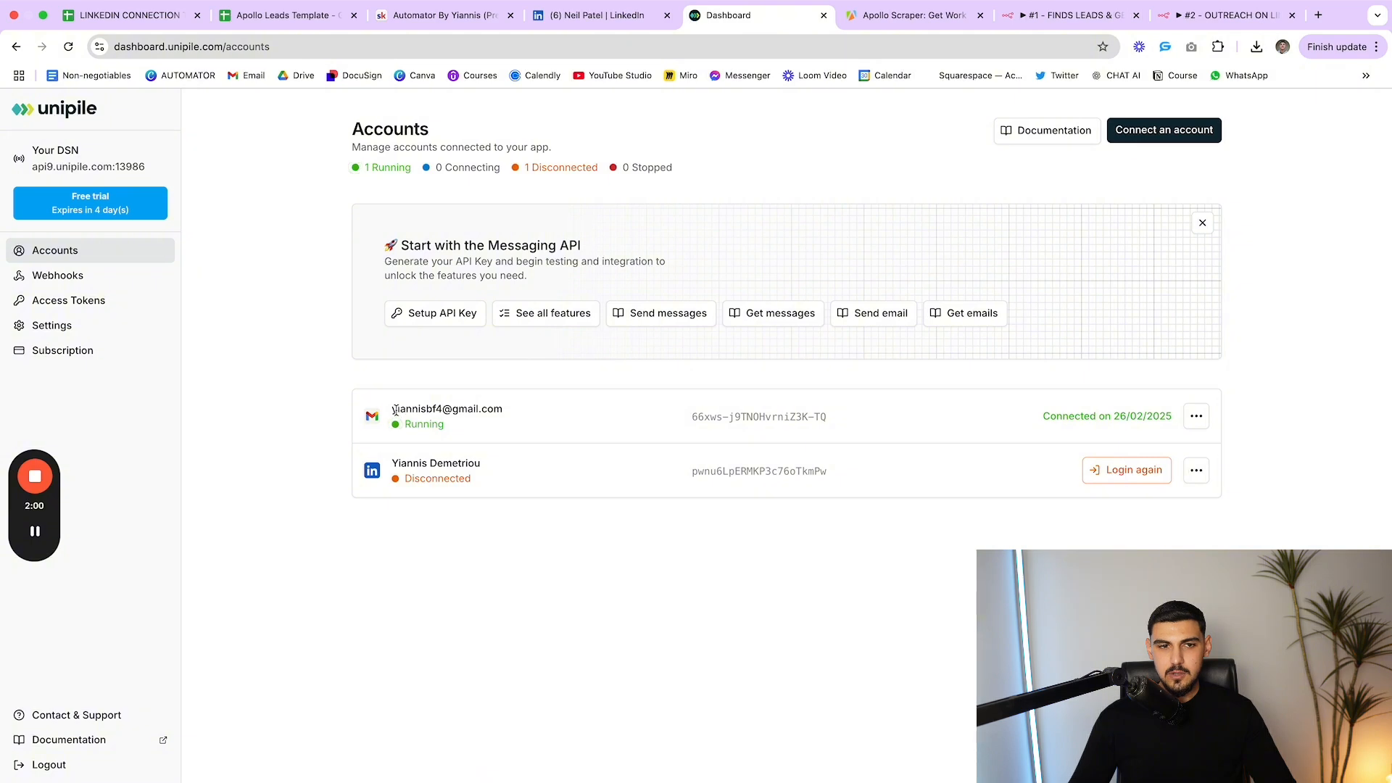
left_click_drag(395, 410, 499, 407)
left_click(584, 430)
left_click_drag(387, 463, 511, 470)
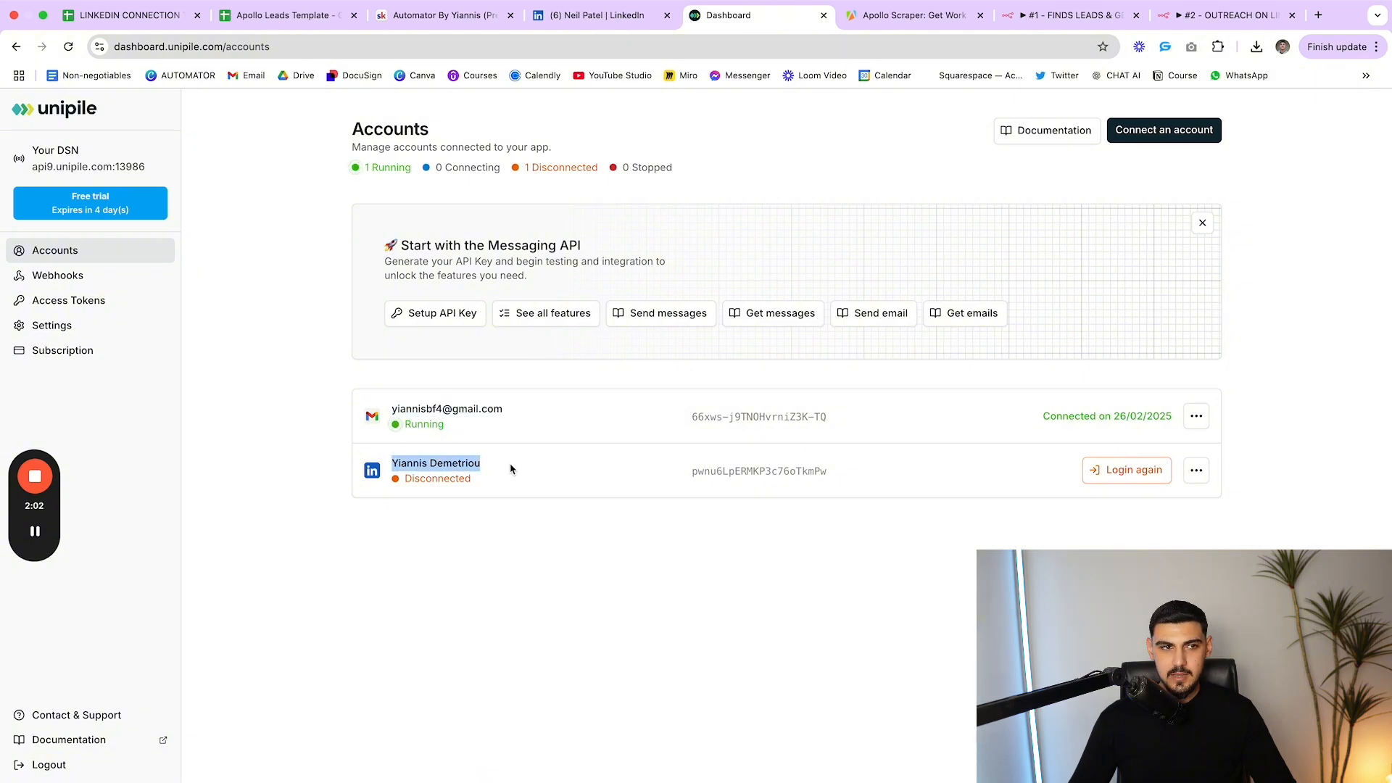
left_click(333, 454)
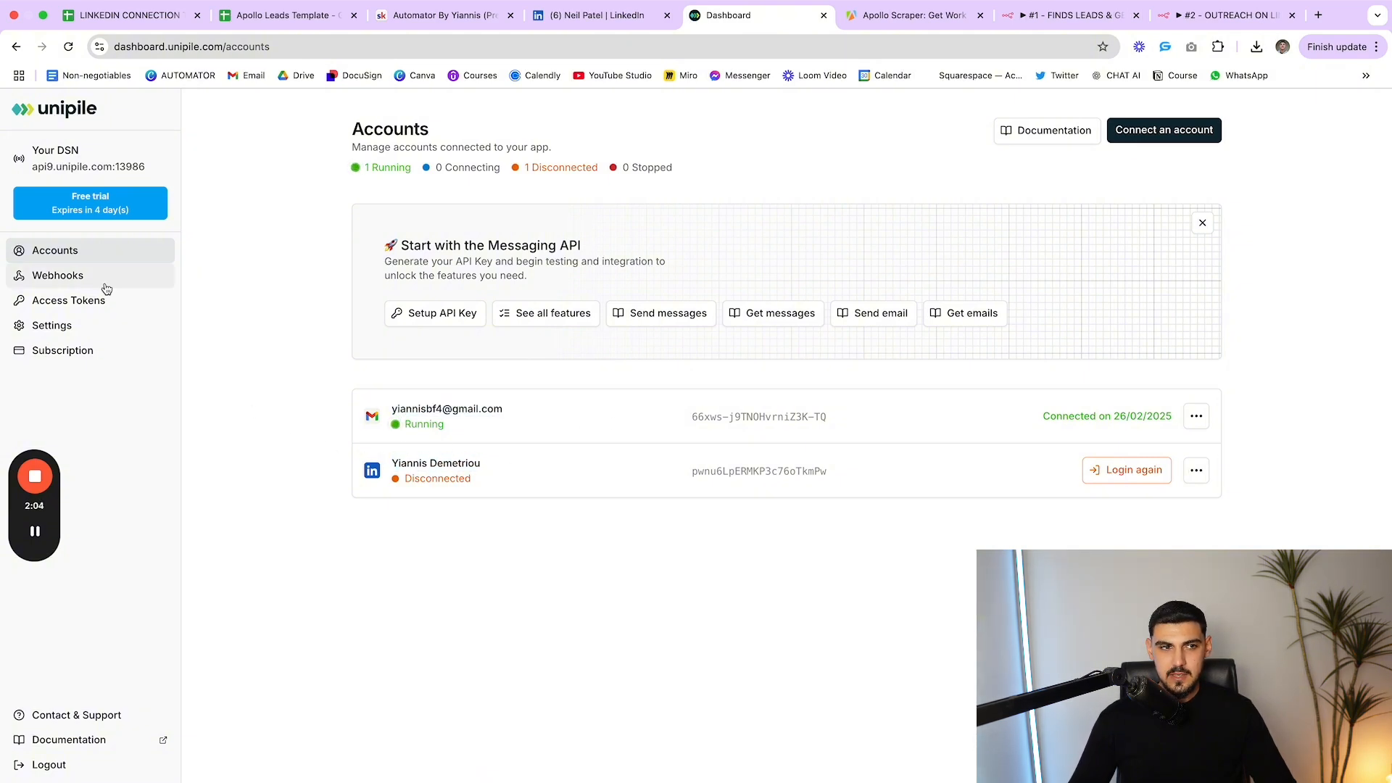
Return to the n8n outreach workflow after a final look at the Unipile accounts
left_click(1192, 18)
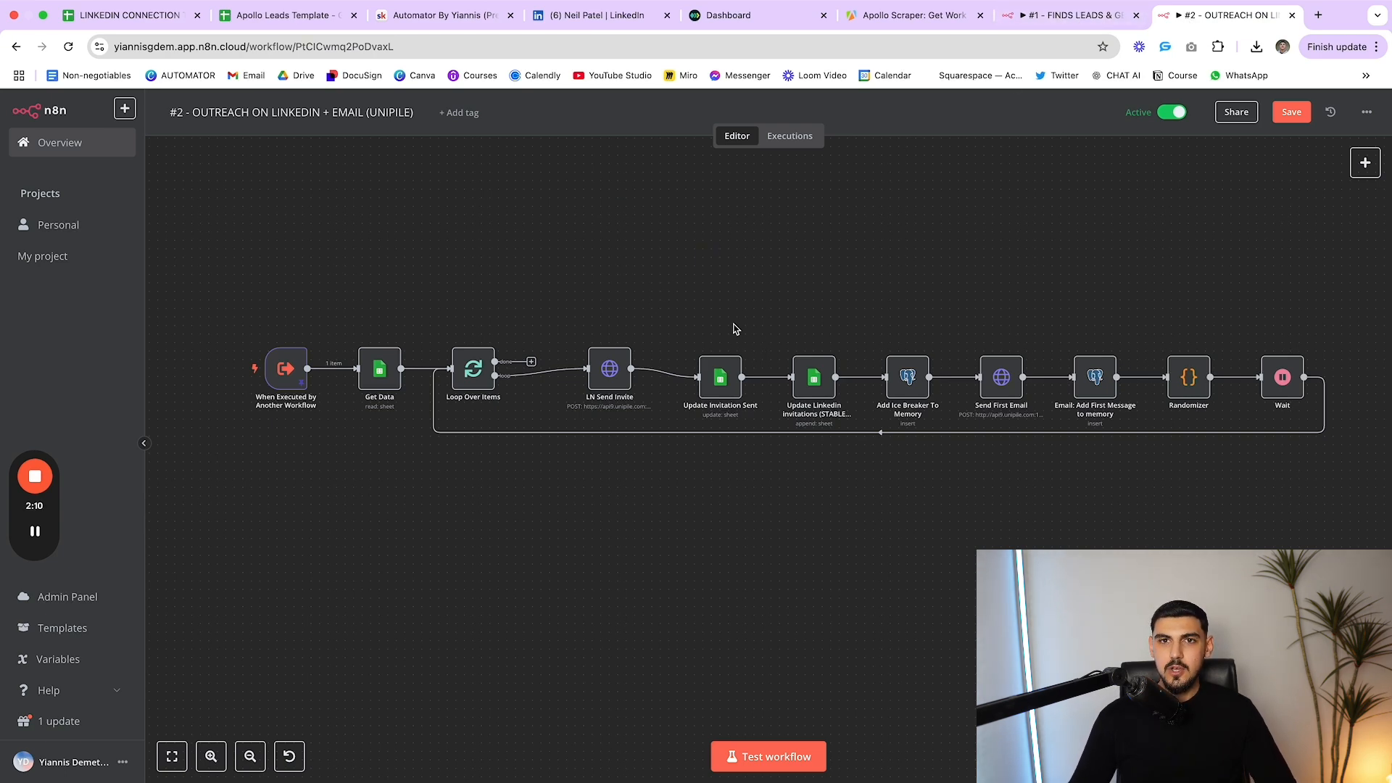
left_click(753, 14)
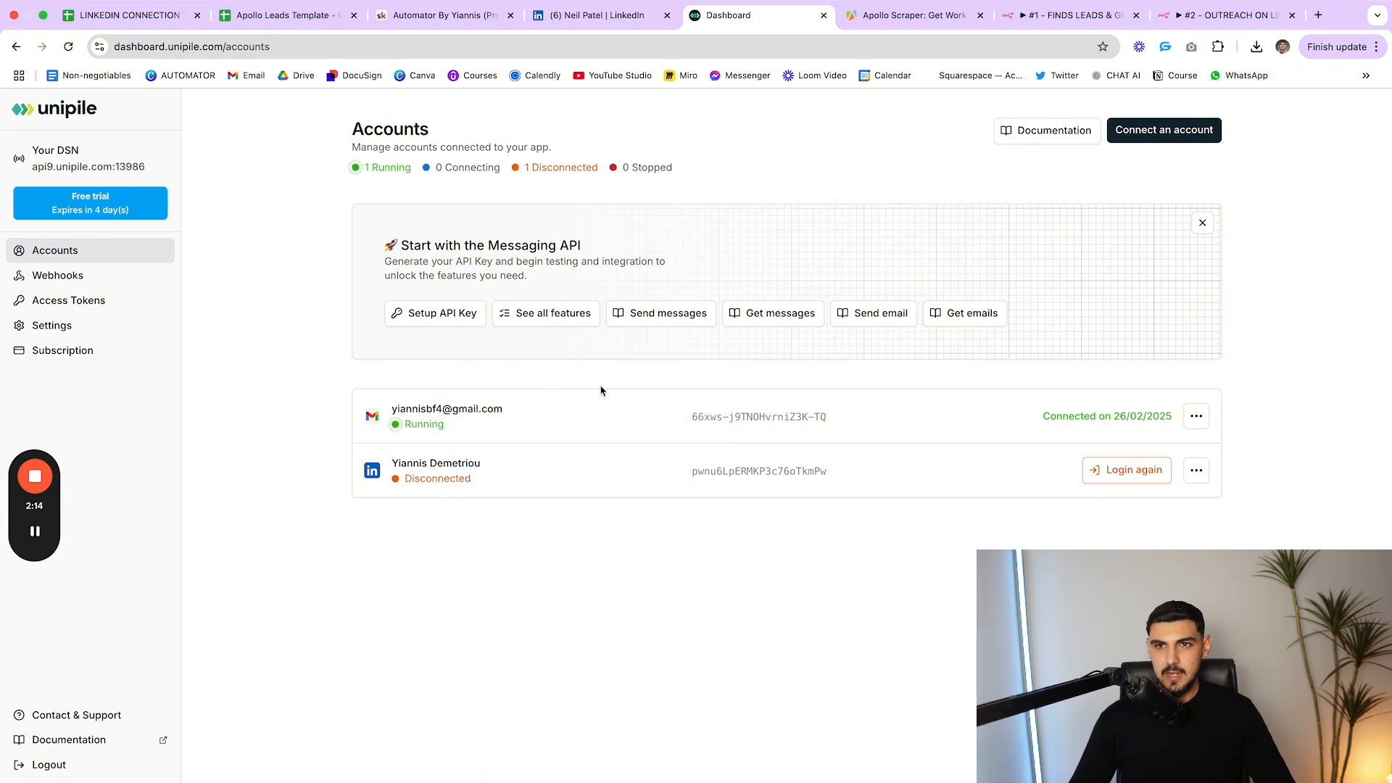
left_click(1225, 15)
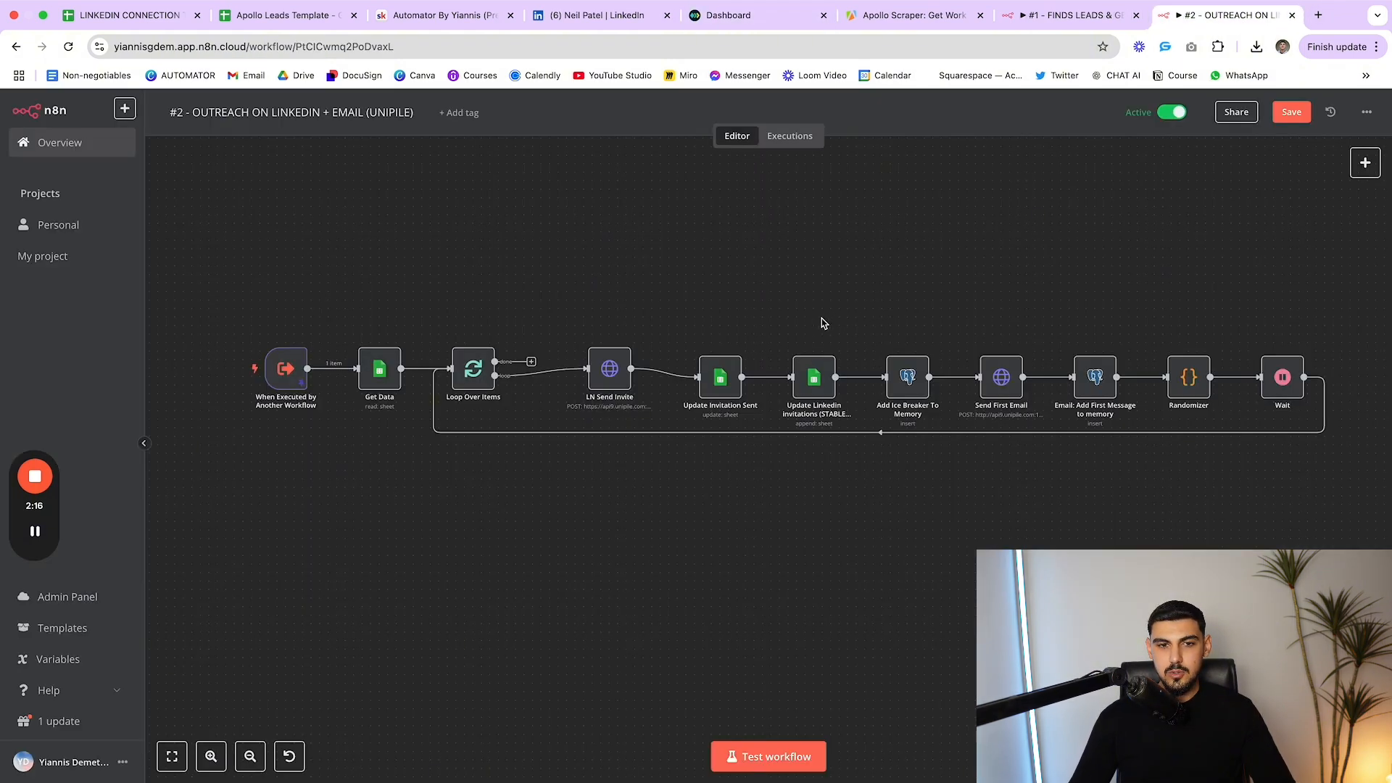
Open LN Send Invite and inspect its invite URL and body parameters
double_click(609, 369)
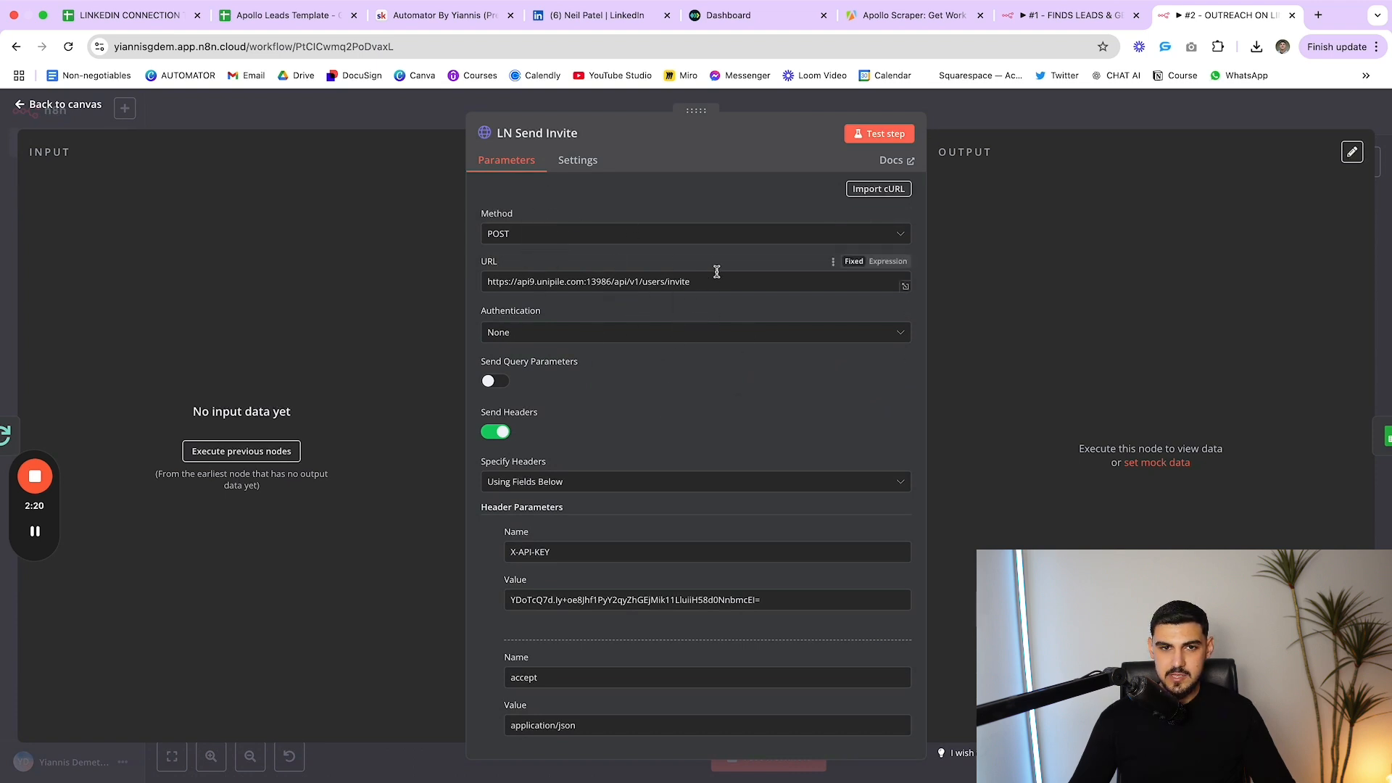
scroll(718, 271, "down", 1)
left_click_drag(718, 264, 477, 276)
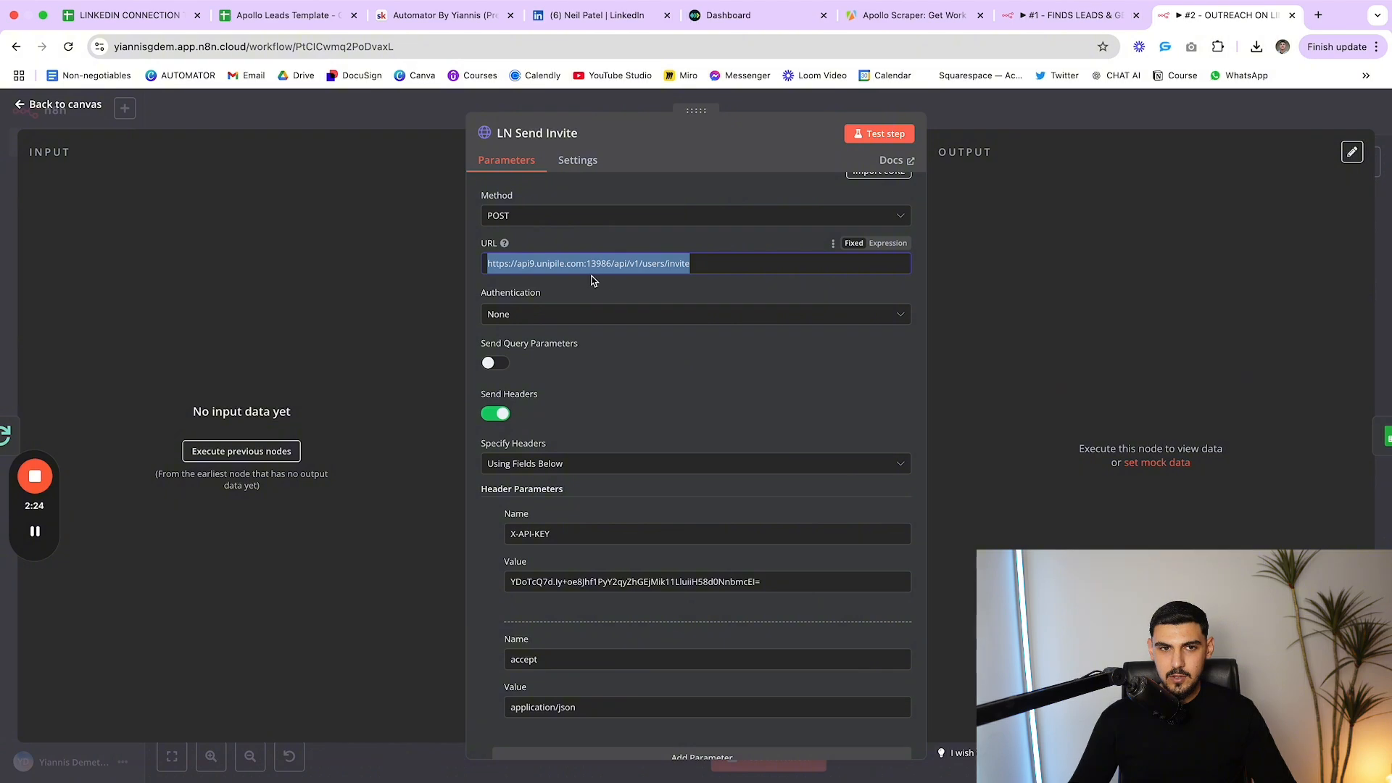
left_click(535, 273)
left_click_drag(577, 263, 693, 265)
left_click(693, 266)
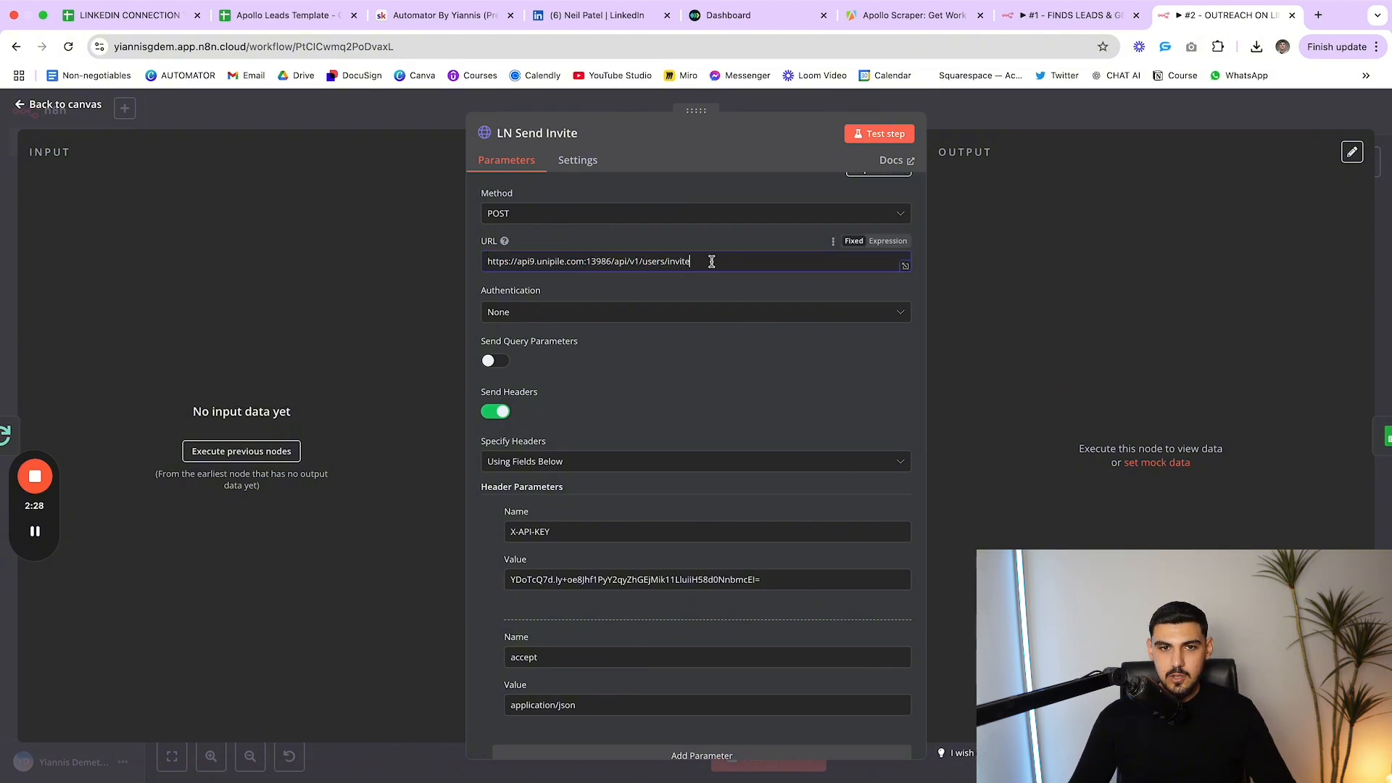
scroll(583, 296, "down", 2)
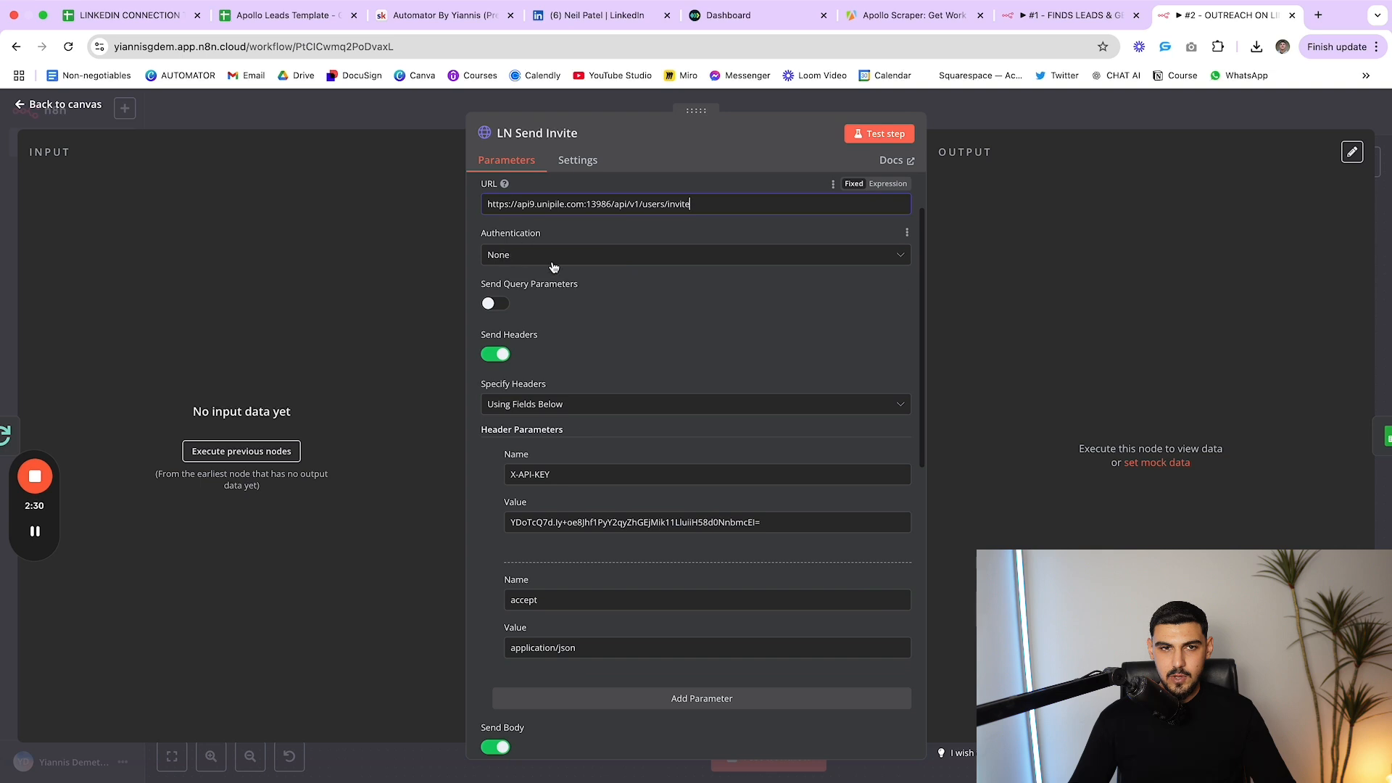
scroll(554, 266, "down", 4)
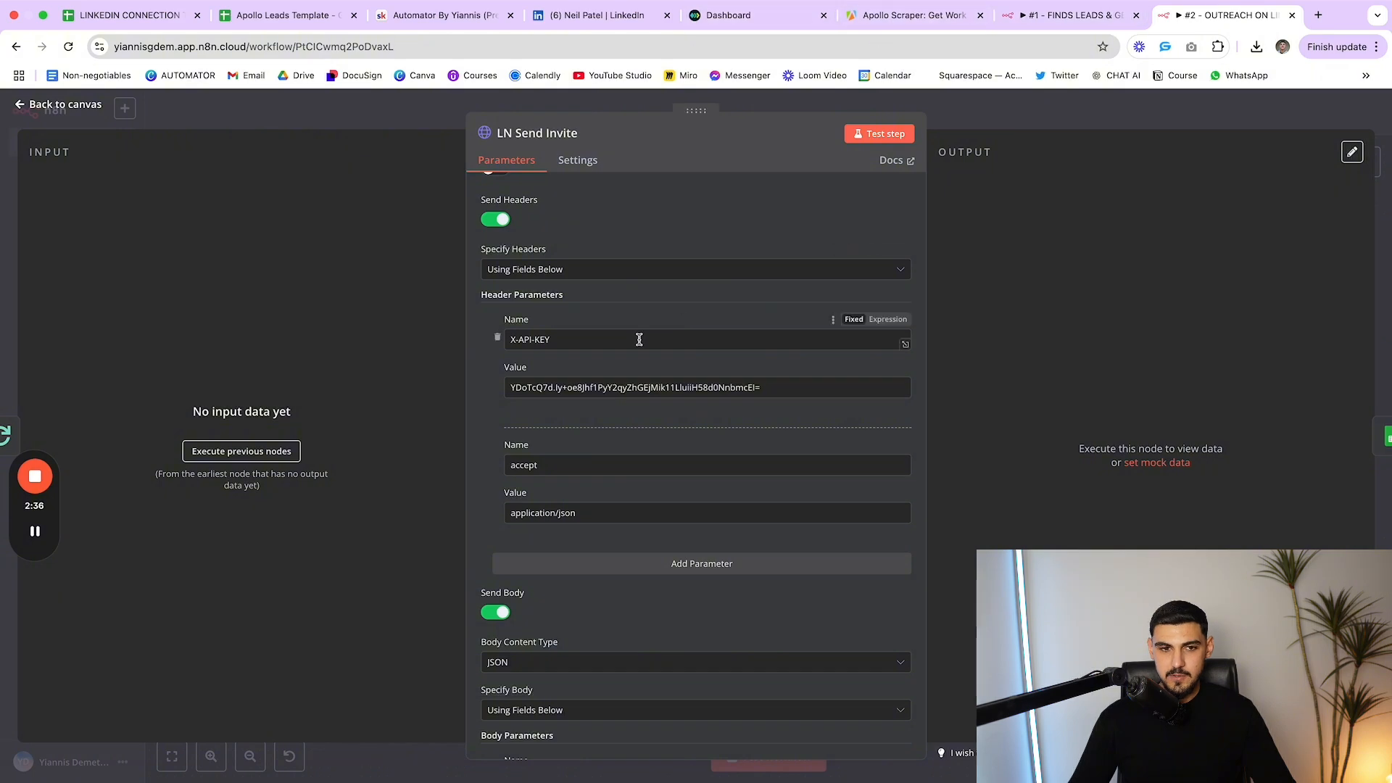
scroll(639, 339, "down", 7)
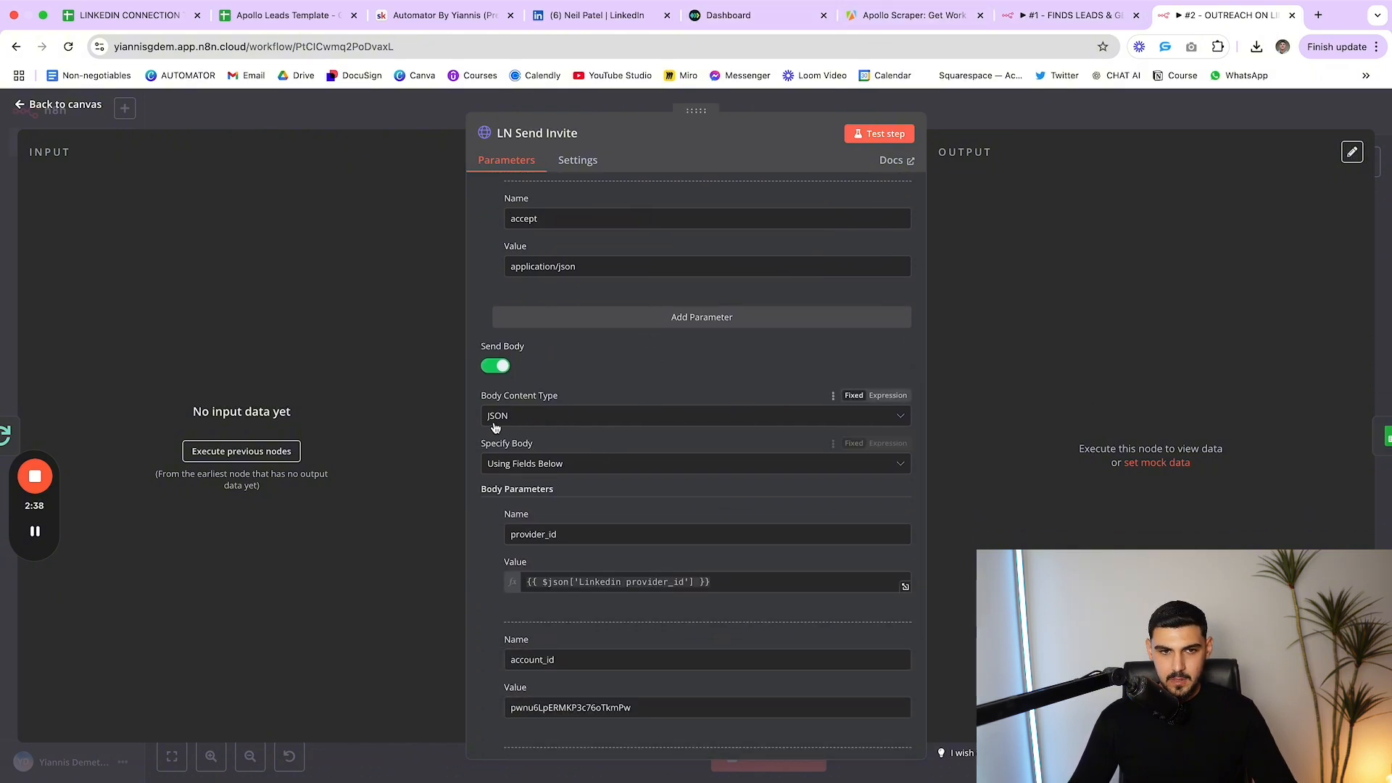
scroll(587, 424, "down", 2)
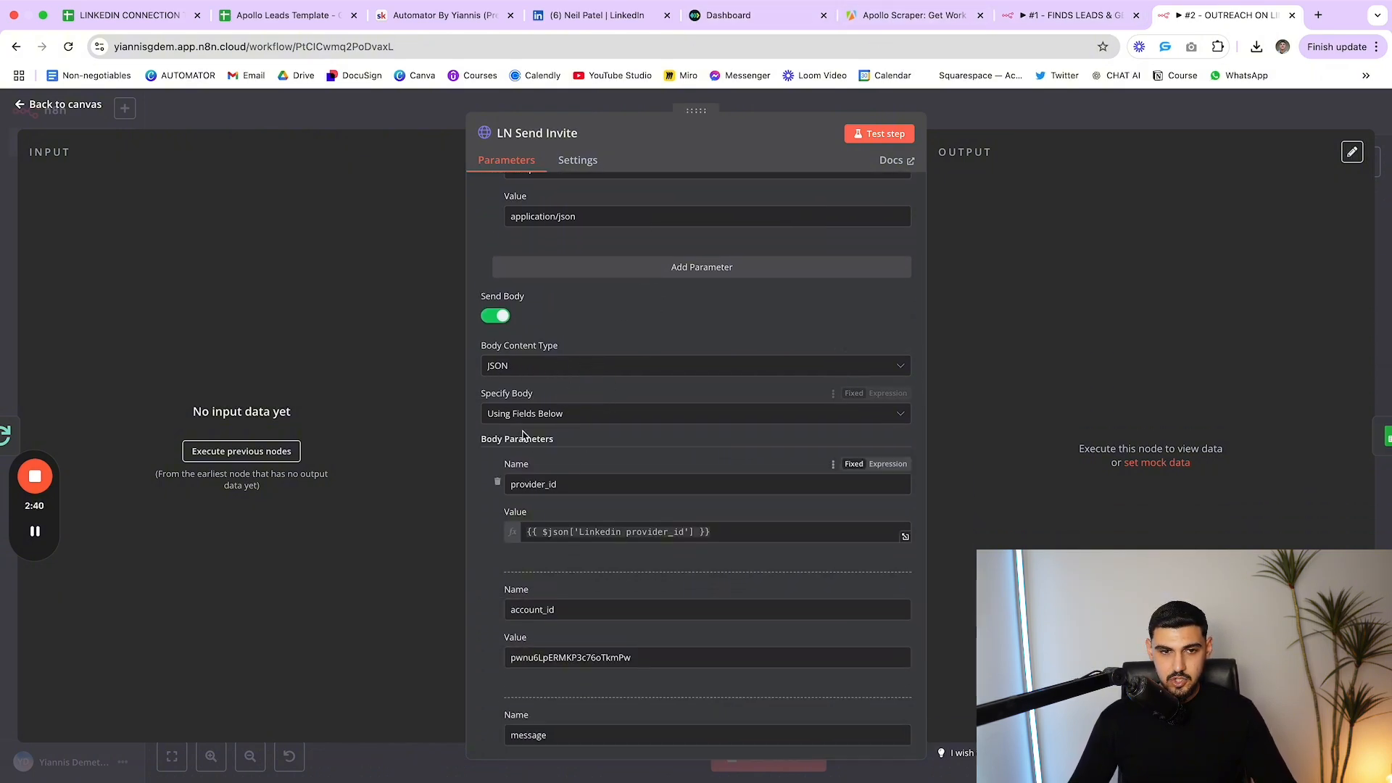
scroll(524, 433, "down", 3)
left_click_drag(562, 400, 462, 400)
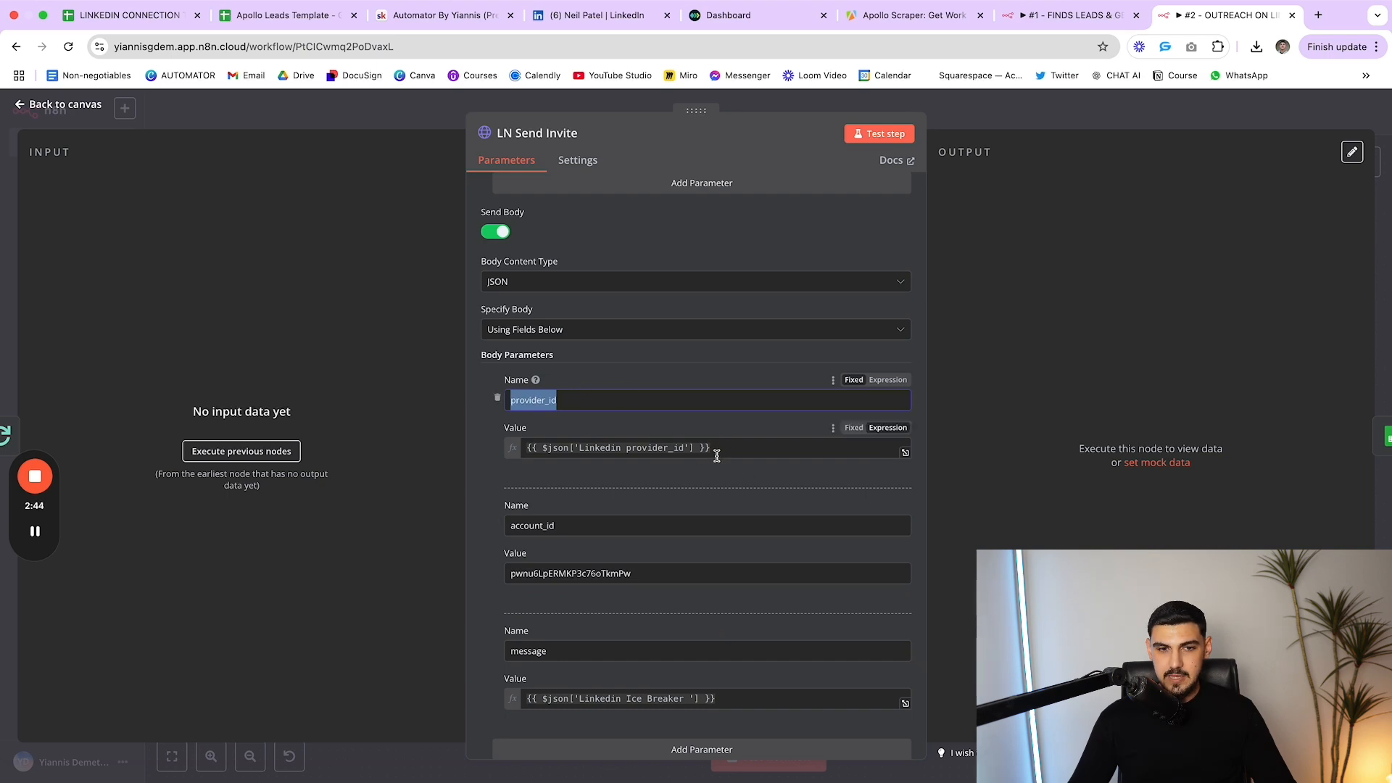
Compare with workflow #1's Get Provider ID, then check account_id, message and Linkedin Ice Breaker expression
left_click(1069, 15)
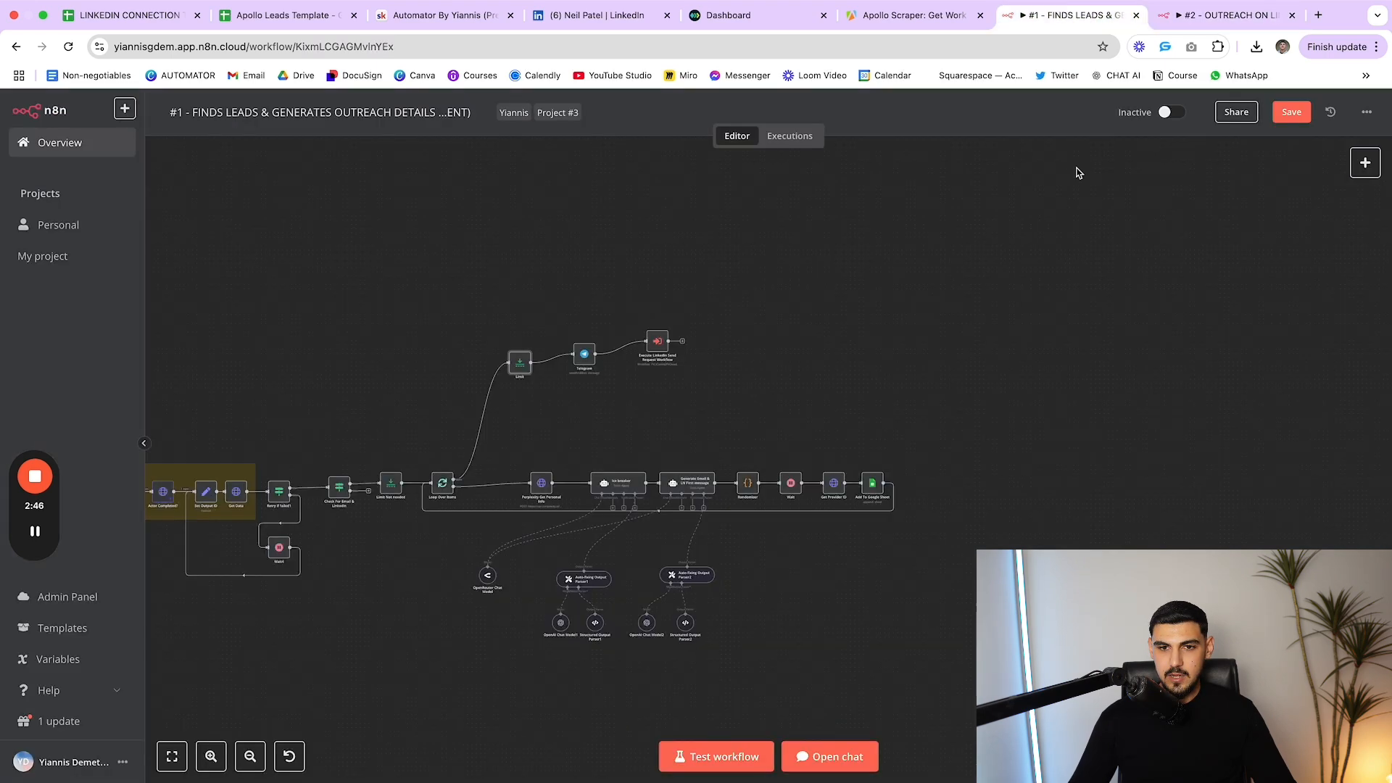
double_click(834, 484)
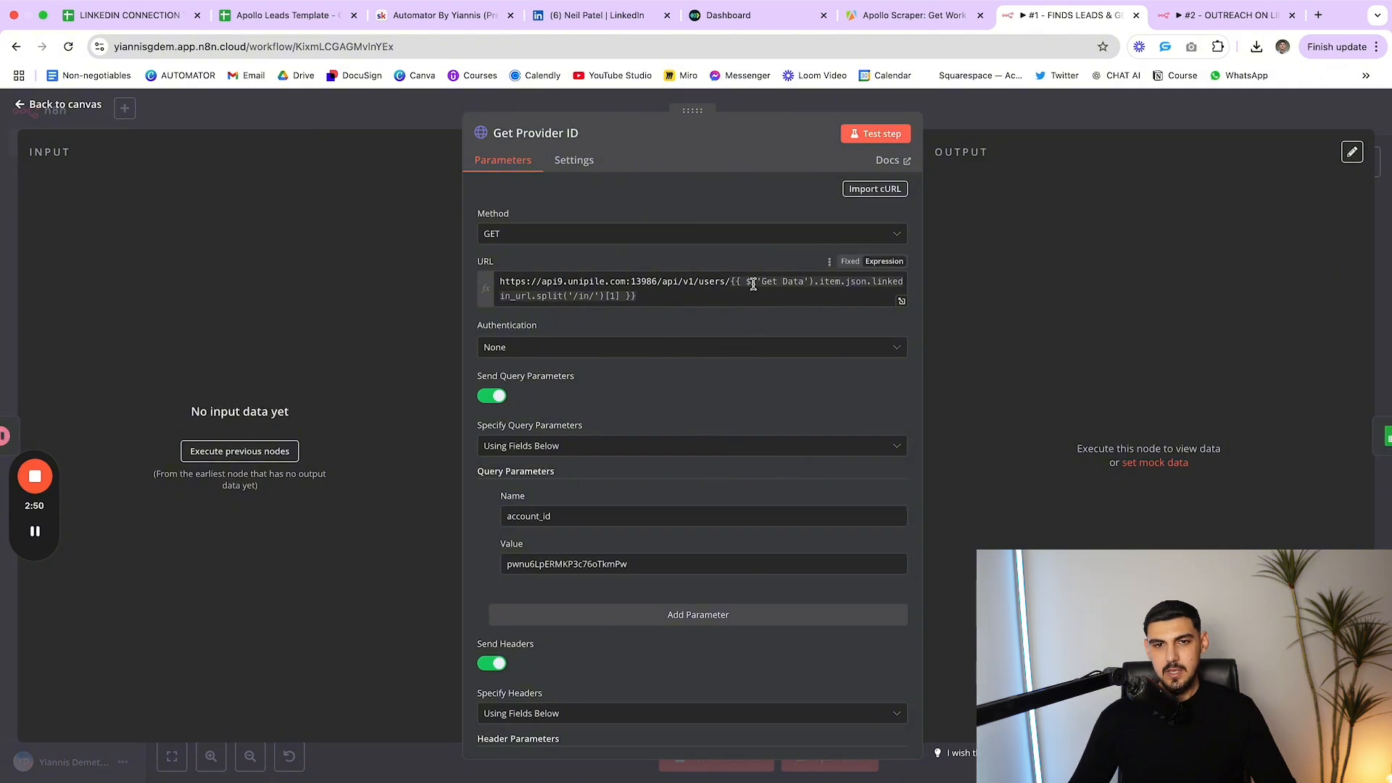
left_click(1192, 15)
scroll(699, 399, "down", 3)
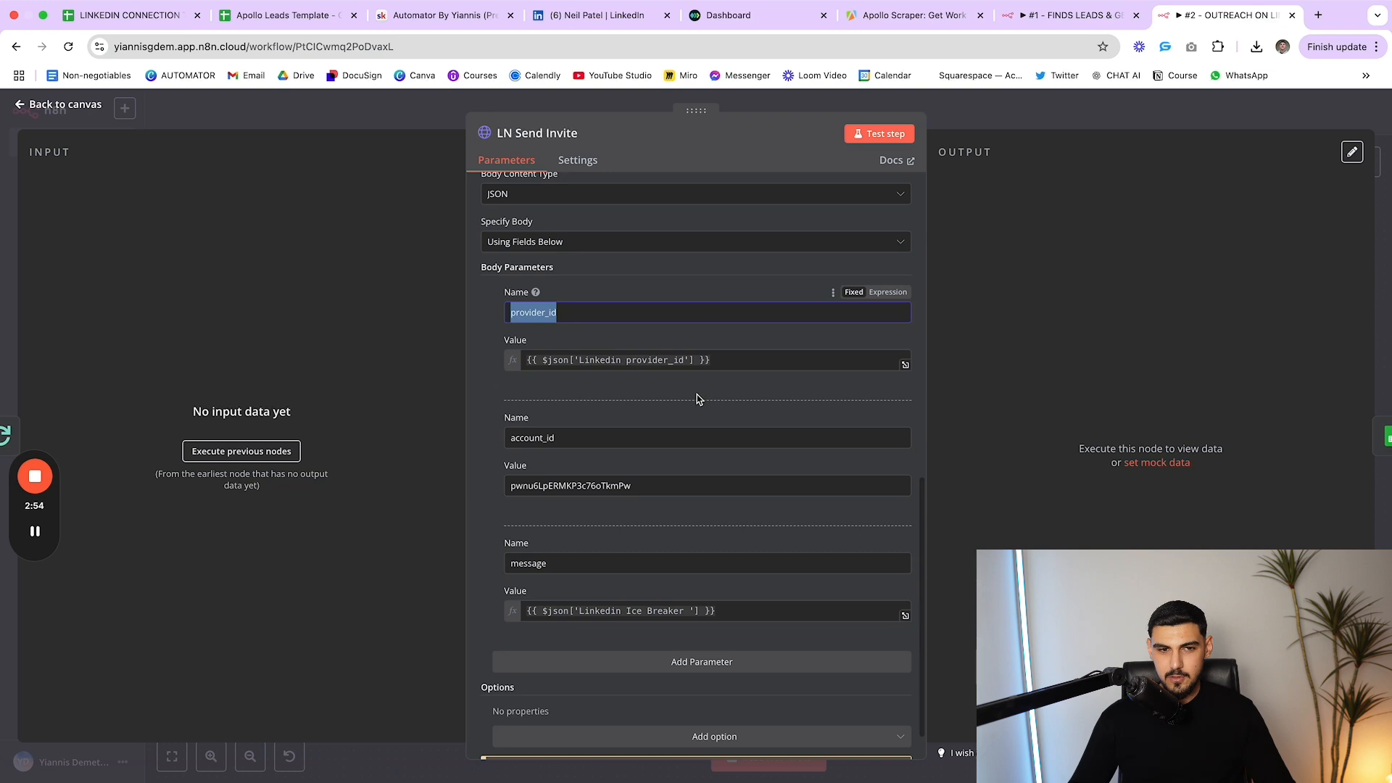
left_click_drag(556, 391, 516, 390)
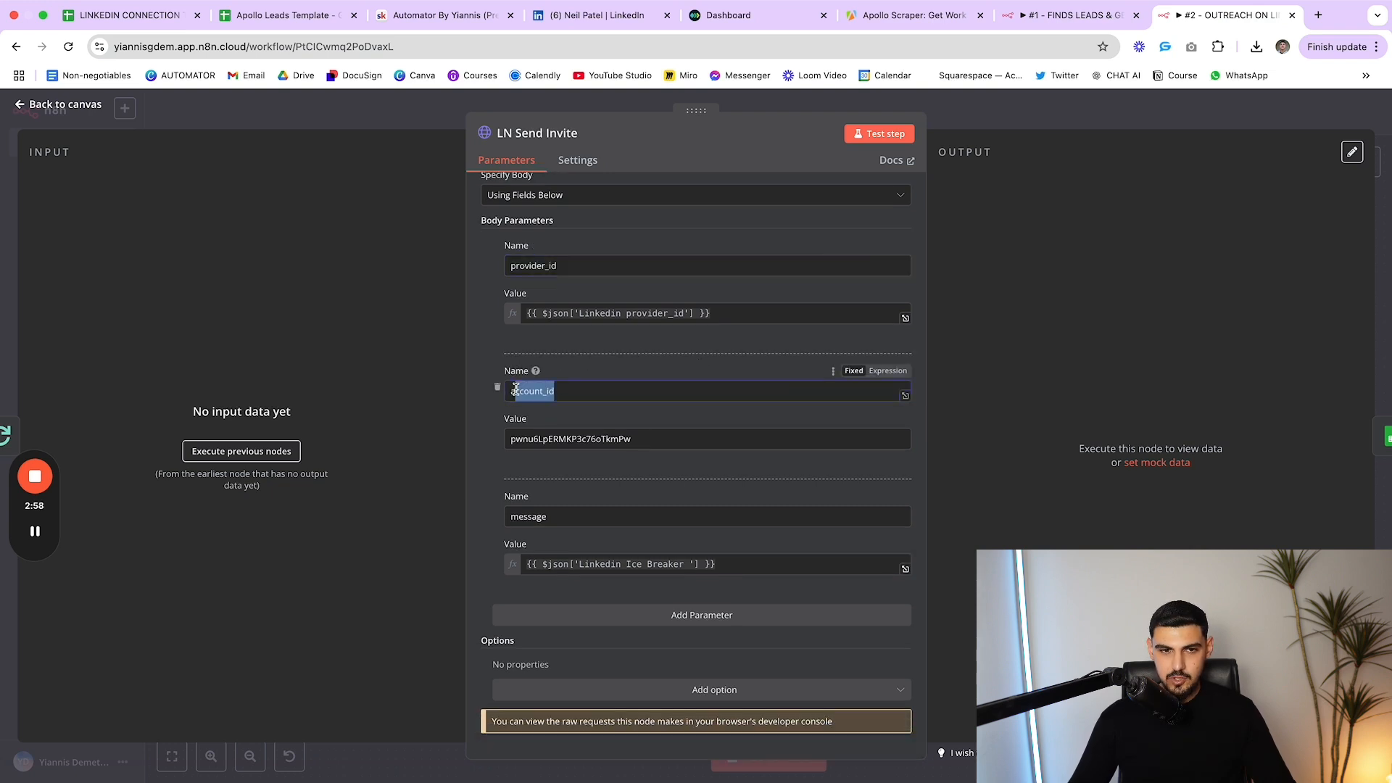
left_click(635, 364)
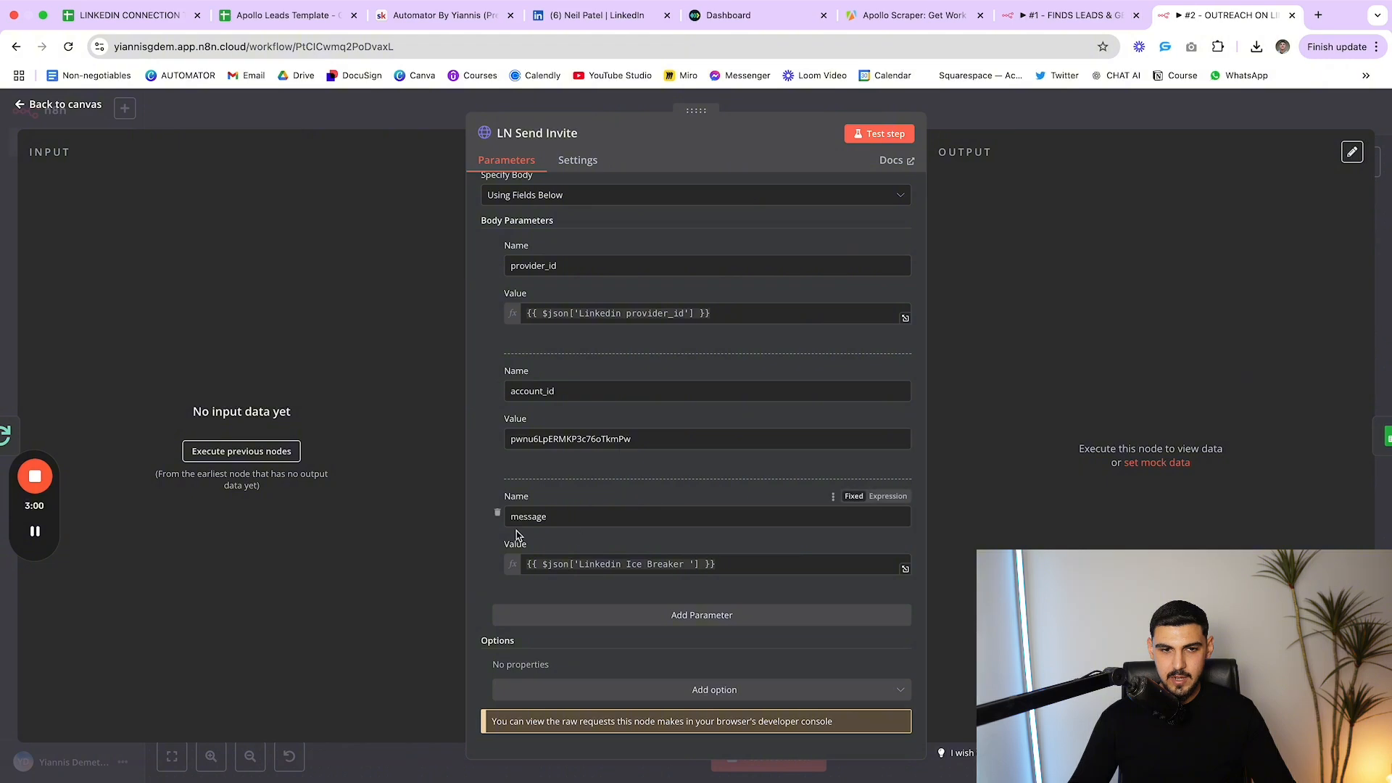
left_click_drag(553, 520, 478, 523)
left_click(617, 504)
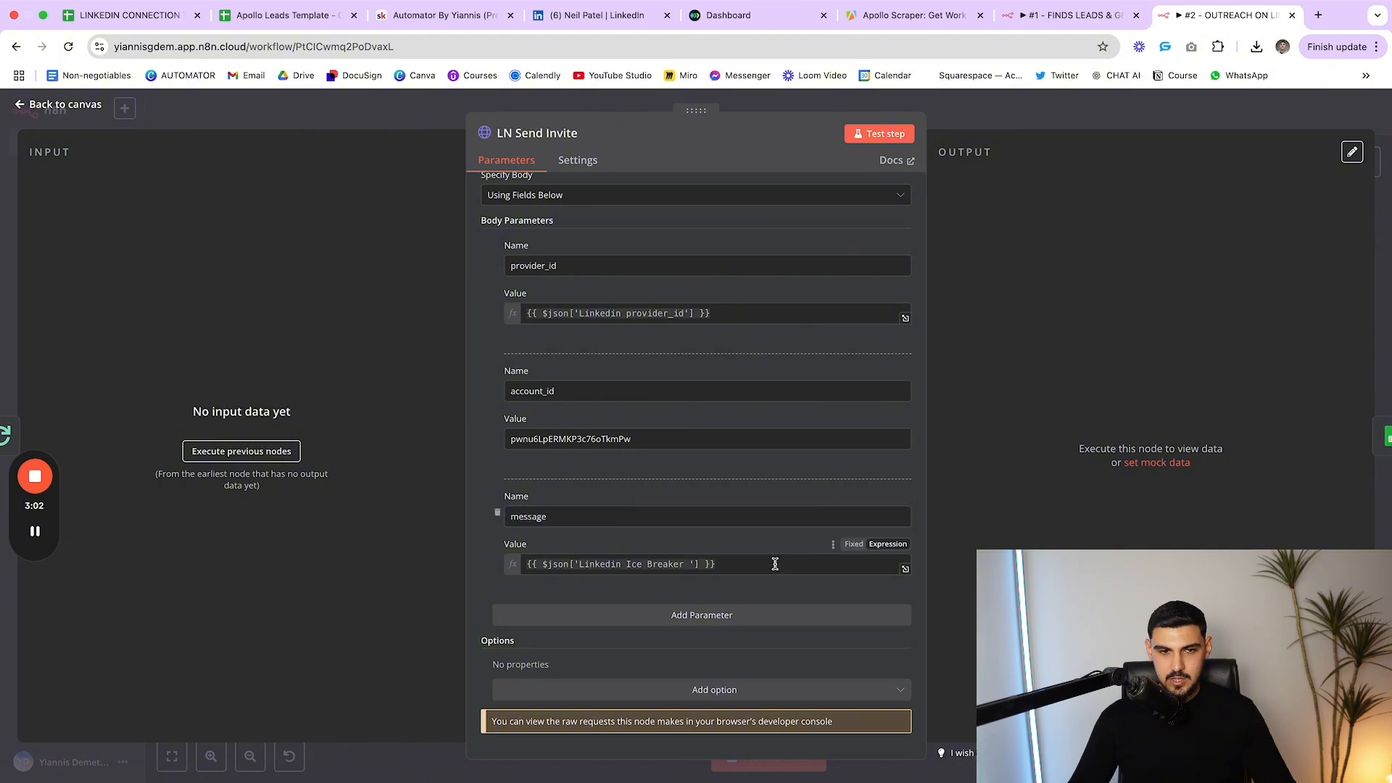
left_click_drag(733, 564, 514, 570)
left_click(601, 551)
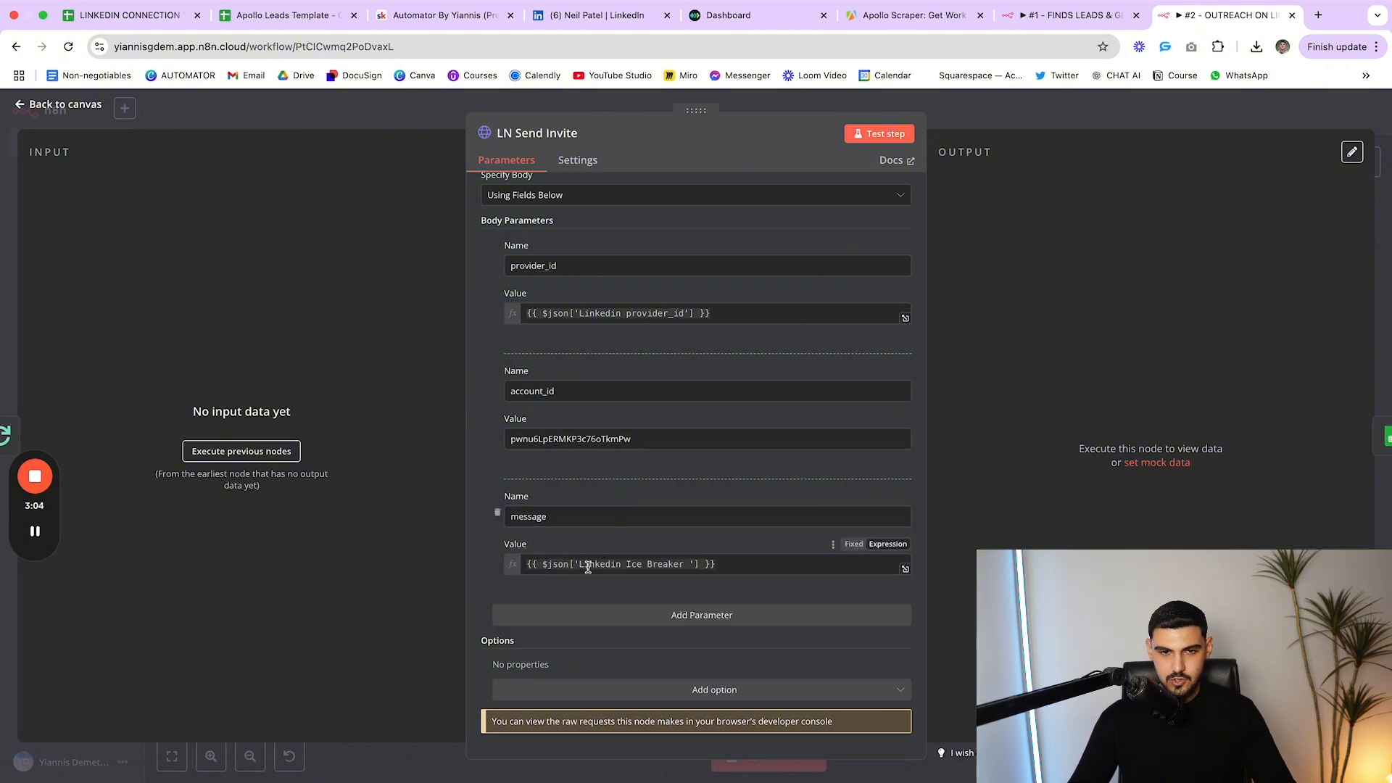
Close the panels, glance at workflow #1's Perplexity node, then recheck and close LN Send Invite
key("Escape")
left_click(1092, 27)
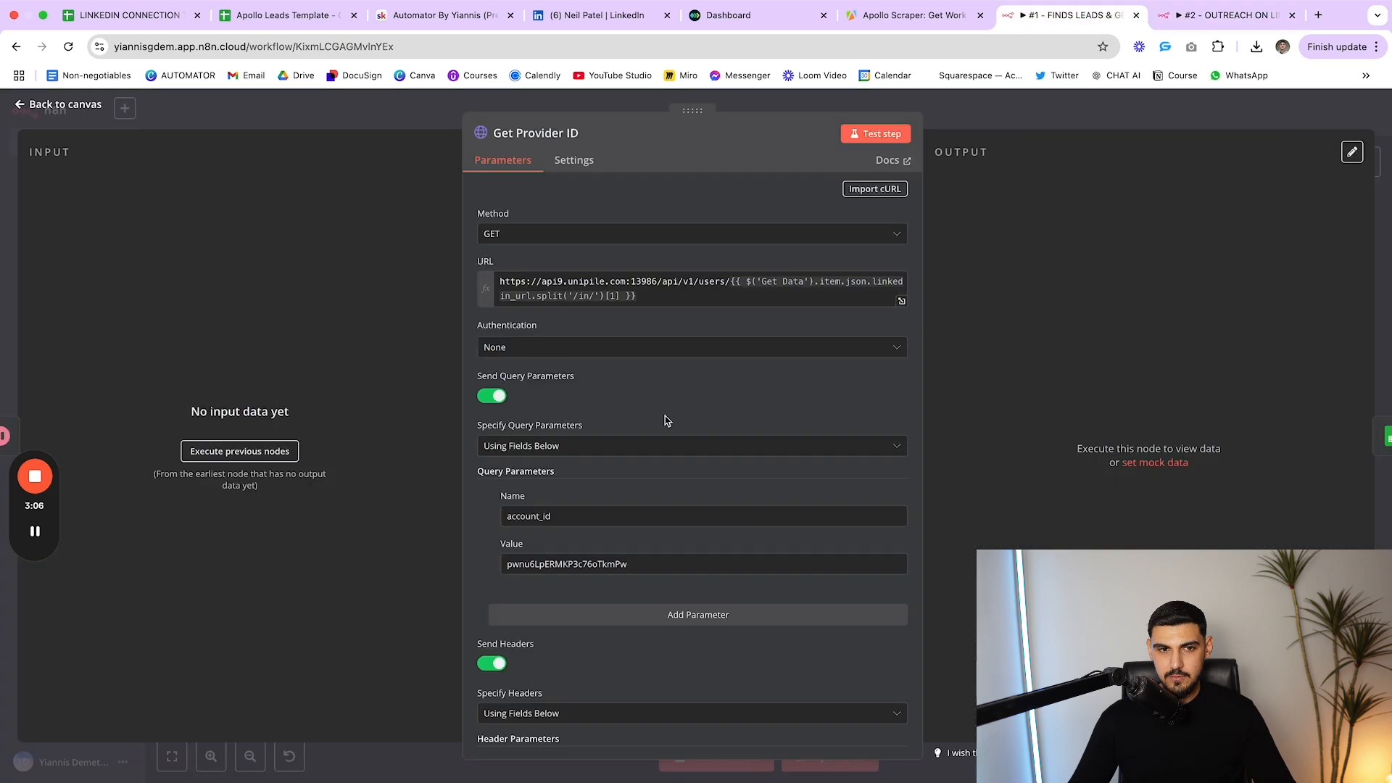
key("Escape")
scroll(761, 509, "left", 2)
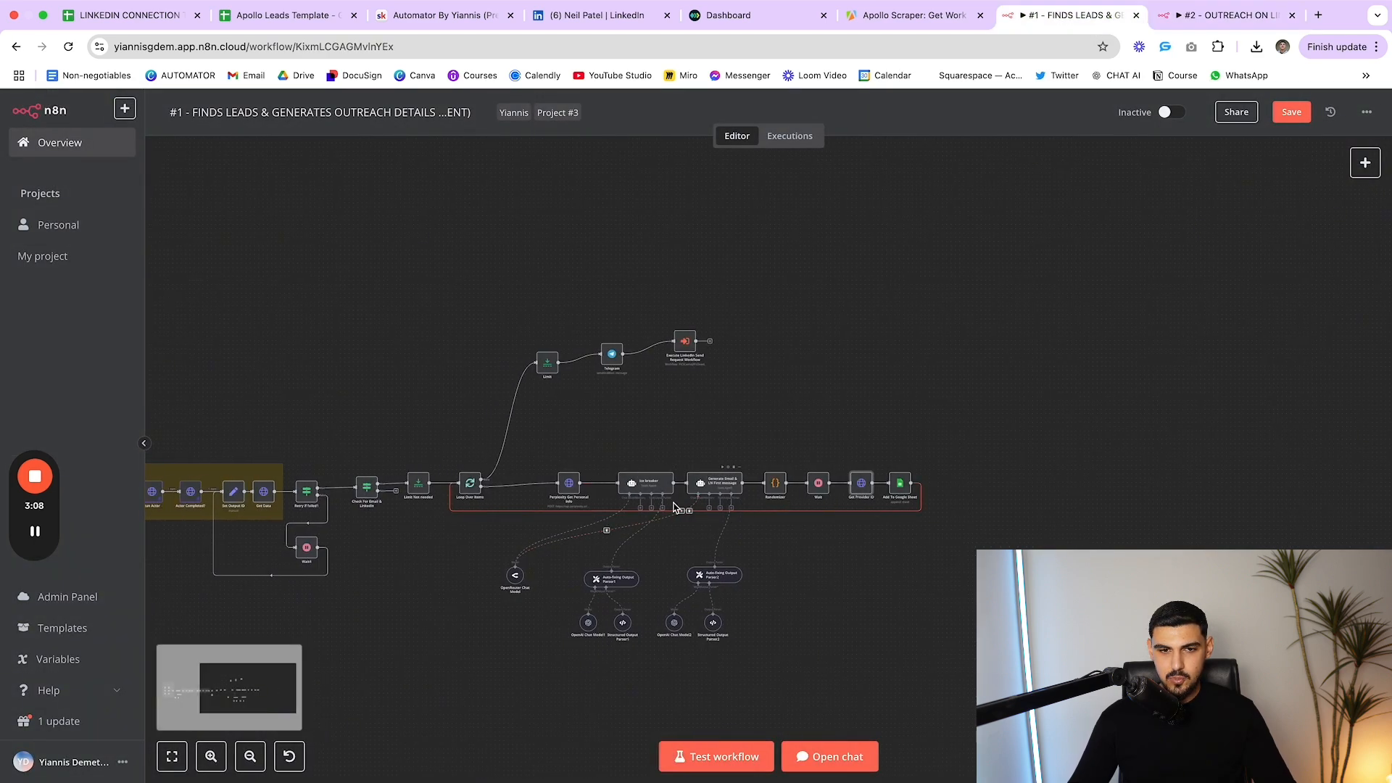
double_click(569, 484)
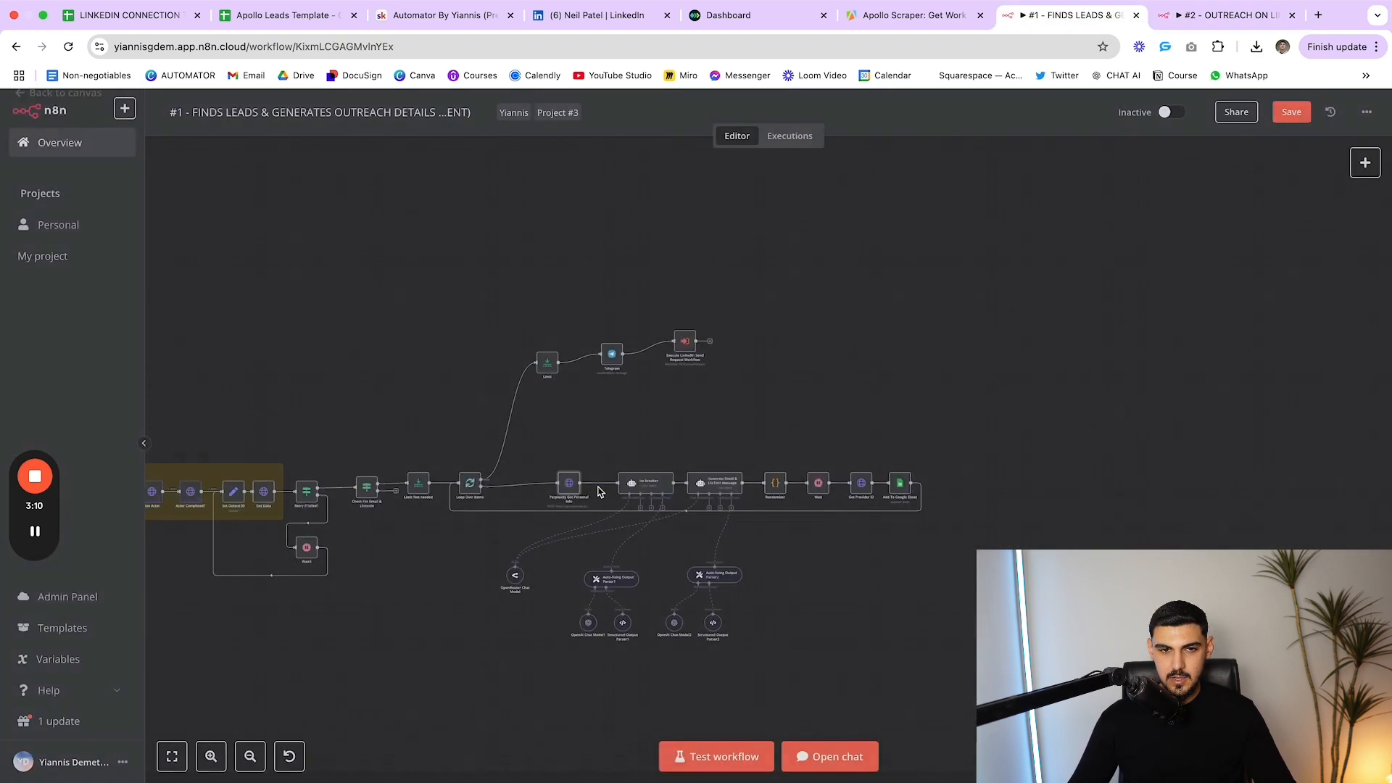
left_click(1211, 26)
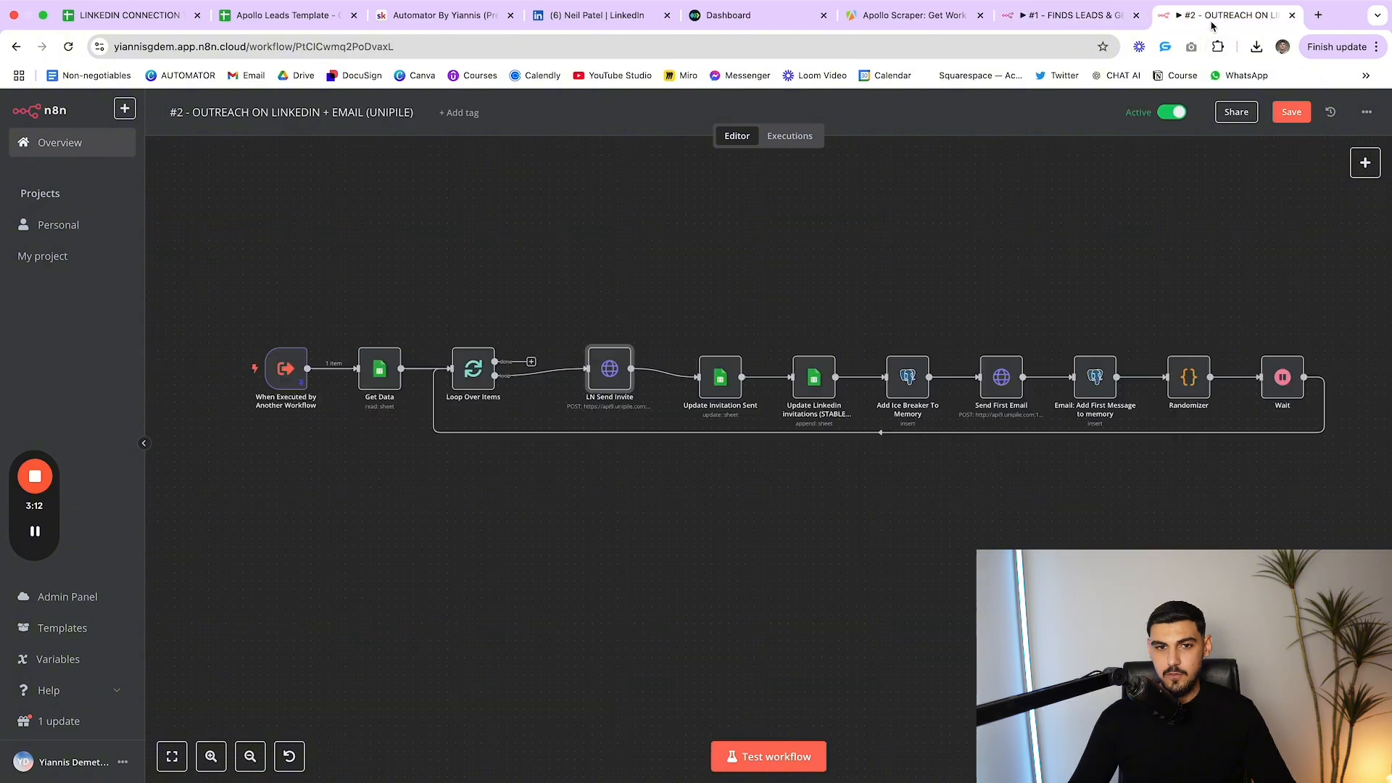
scroll(573, 362, "right", 2)
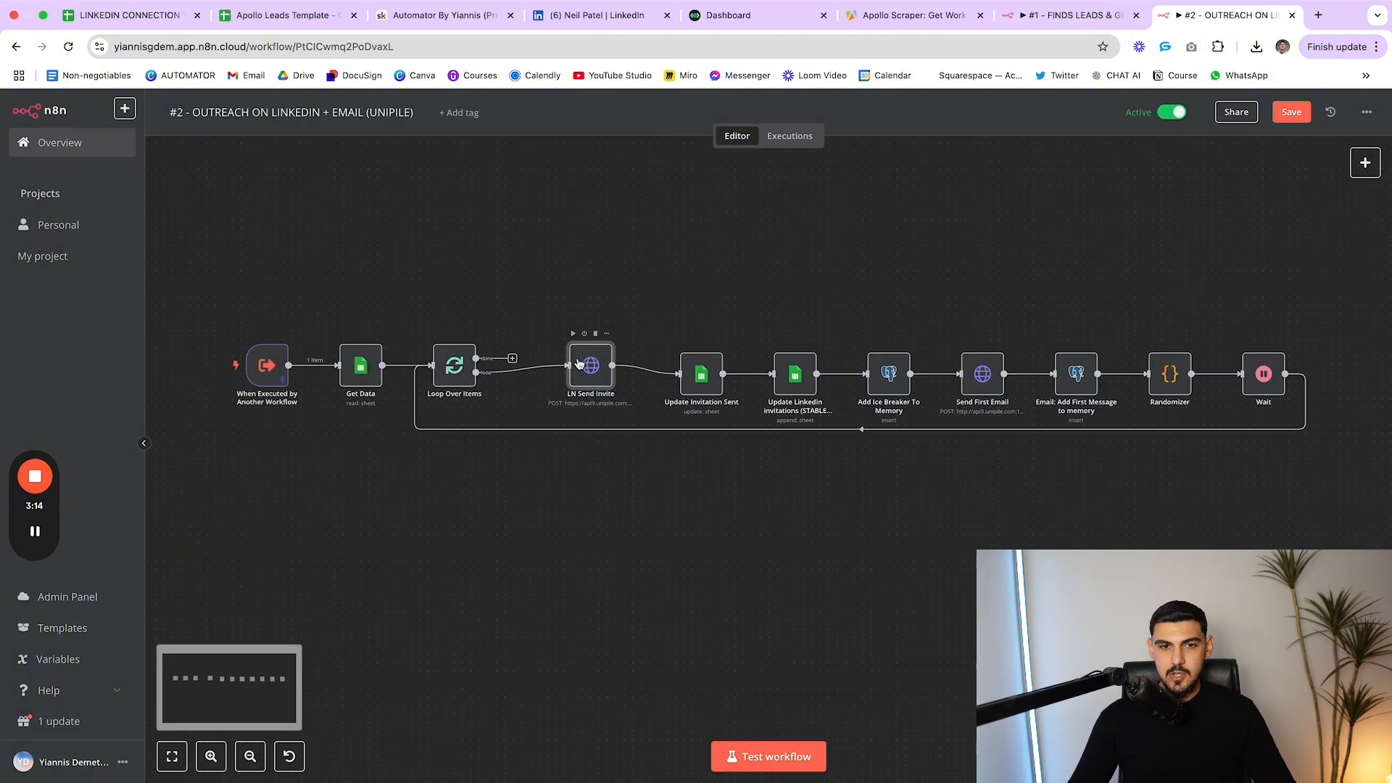
double_click(577, 362)
scroll(688, 497, "down", 10)
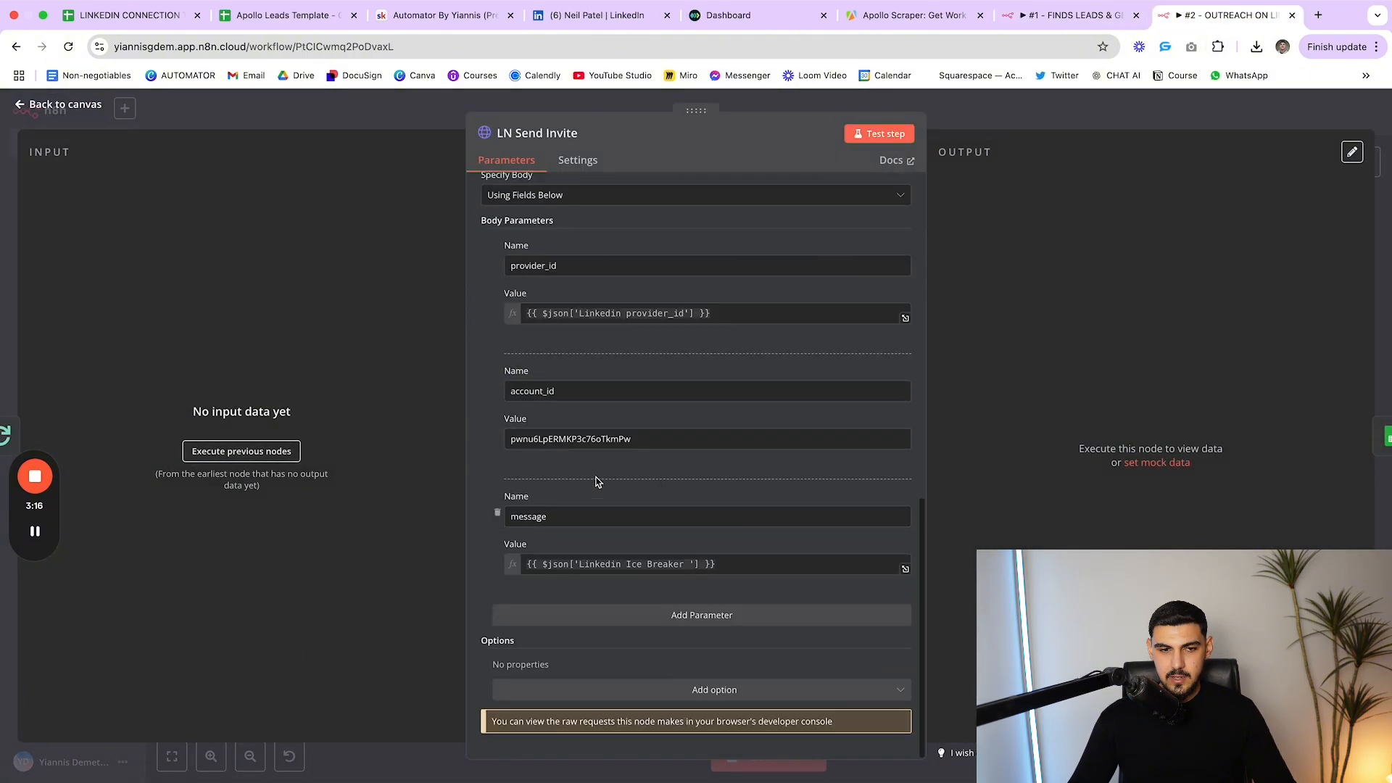
key("Escape")
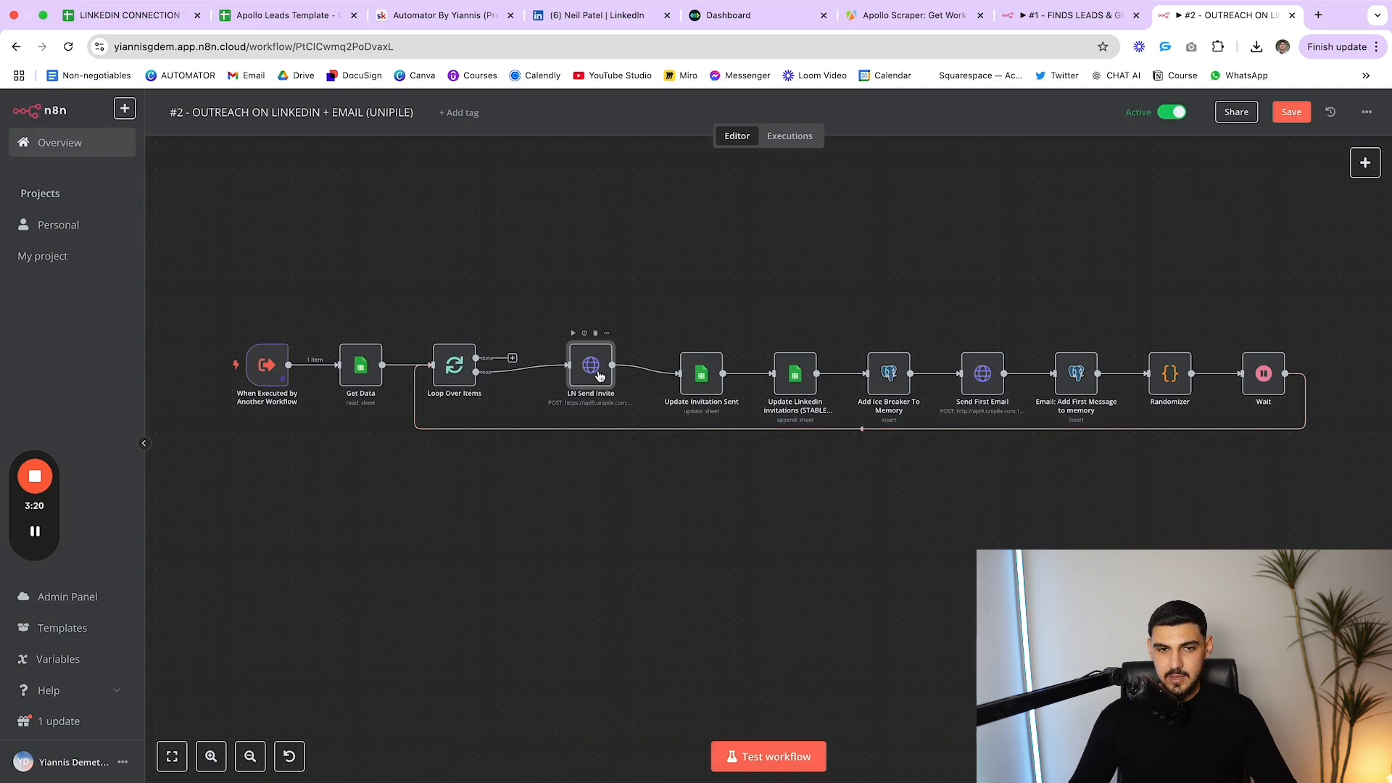
Review the Update Invitation Sent node's settings, including its LN Invitation Sent column
double_click(716, 372)
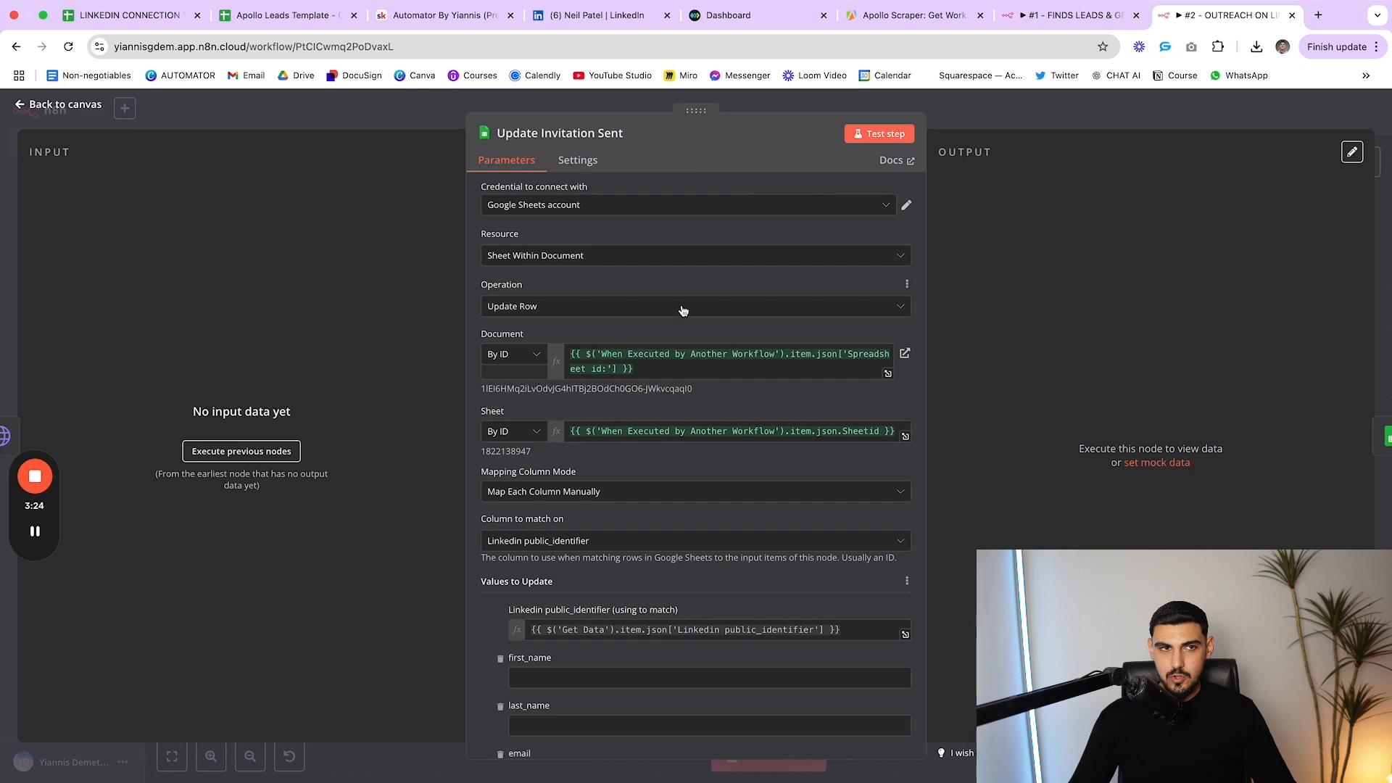
left_click(283, 16)
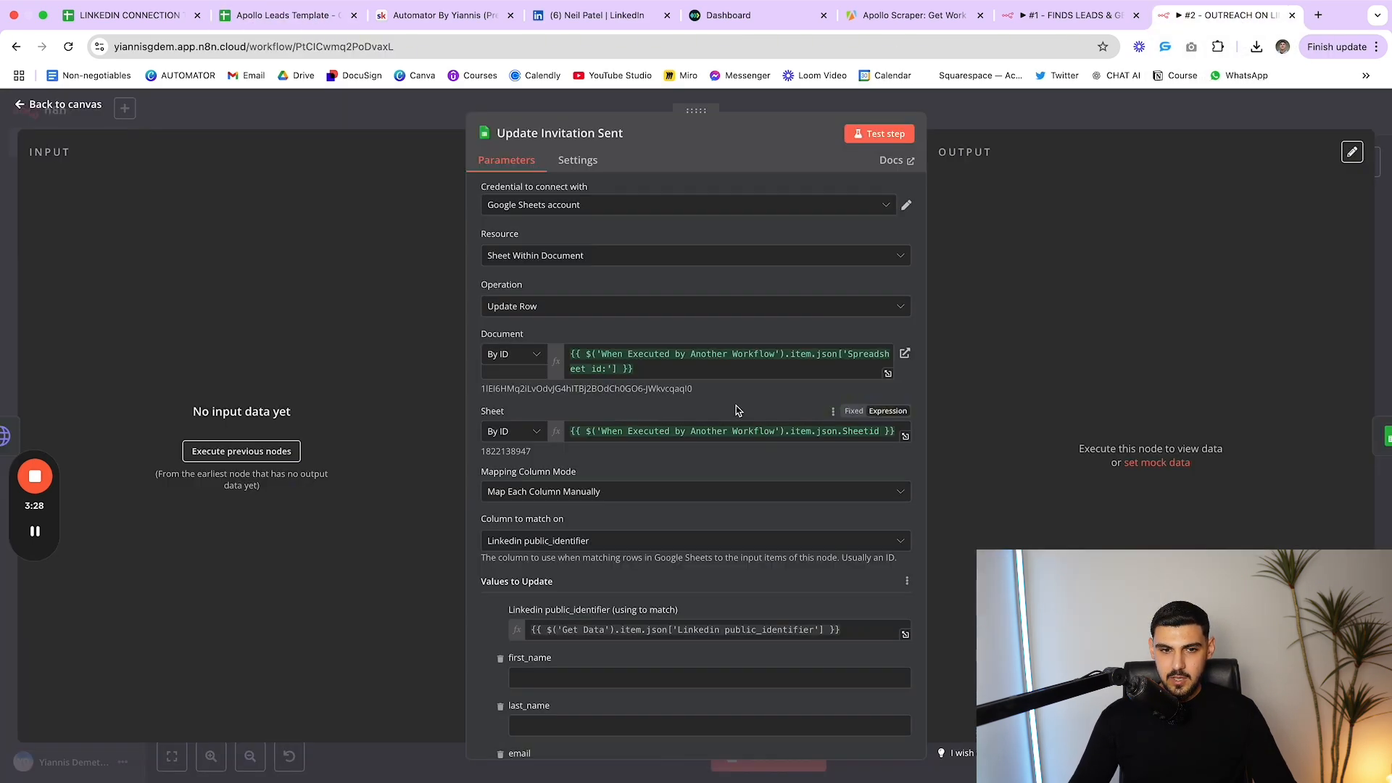
scroll(743, 427, "down", 15)
scroll(737, 438, "down", 1)
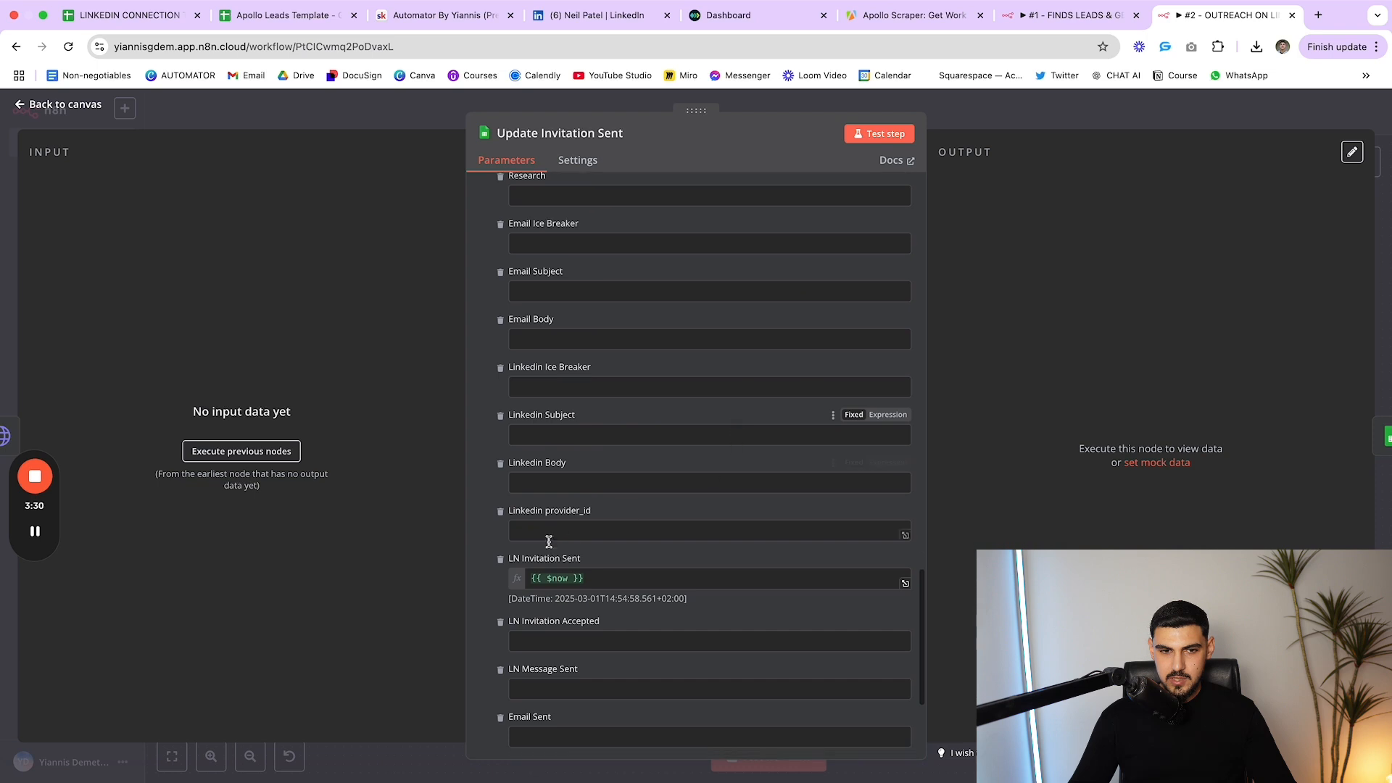
left_click_drag(591, 559, 507, 560)
left_click(638, 561)
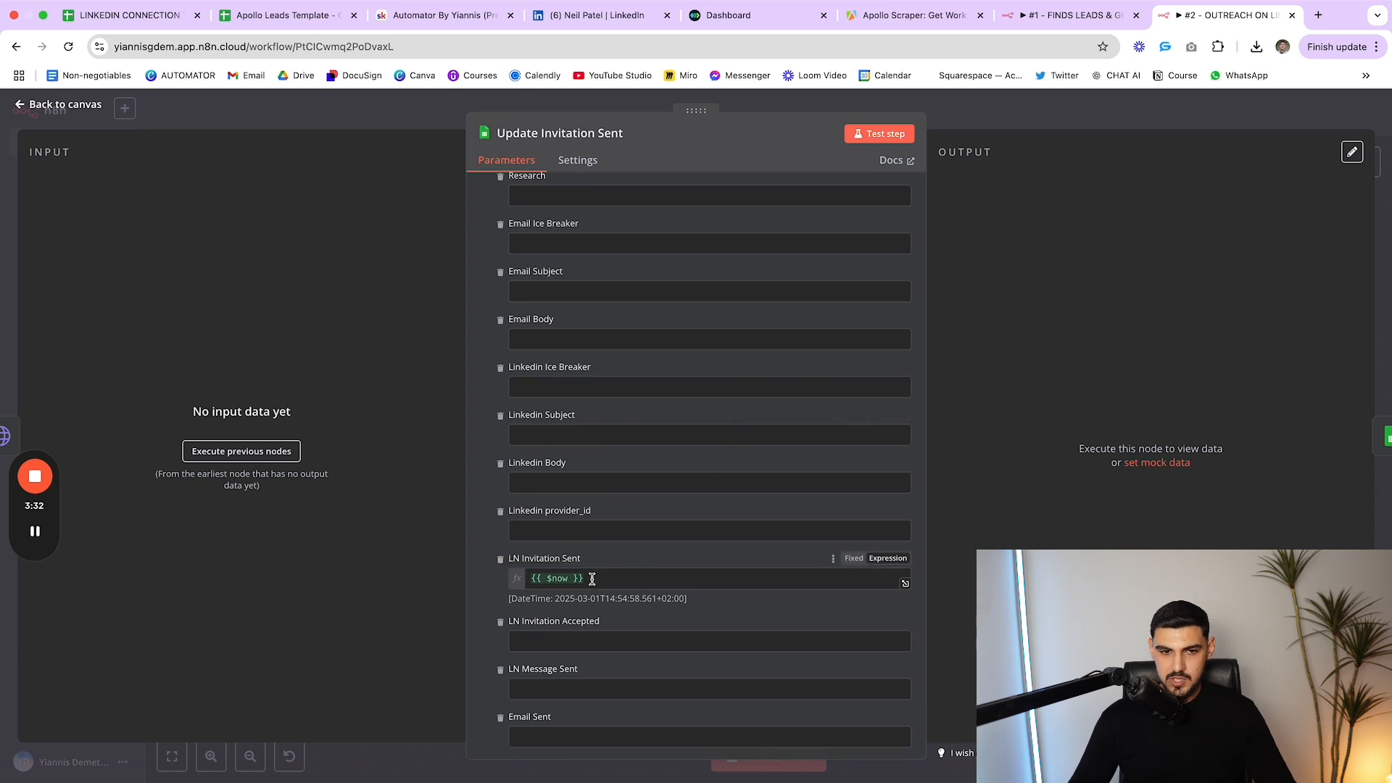
scroll(587, 590, "up", 20)
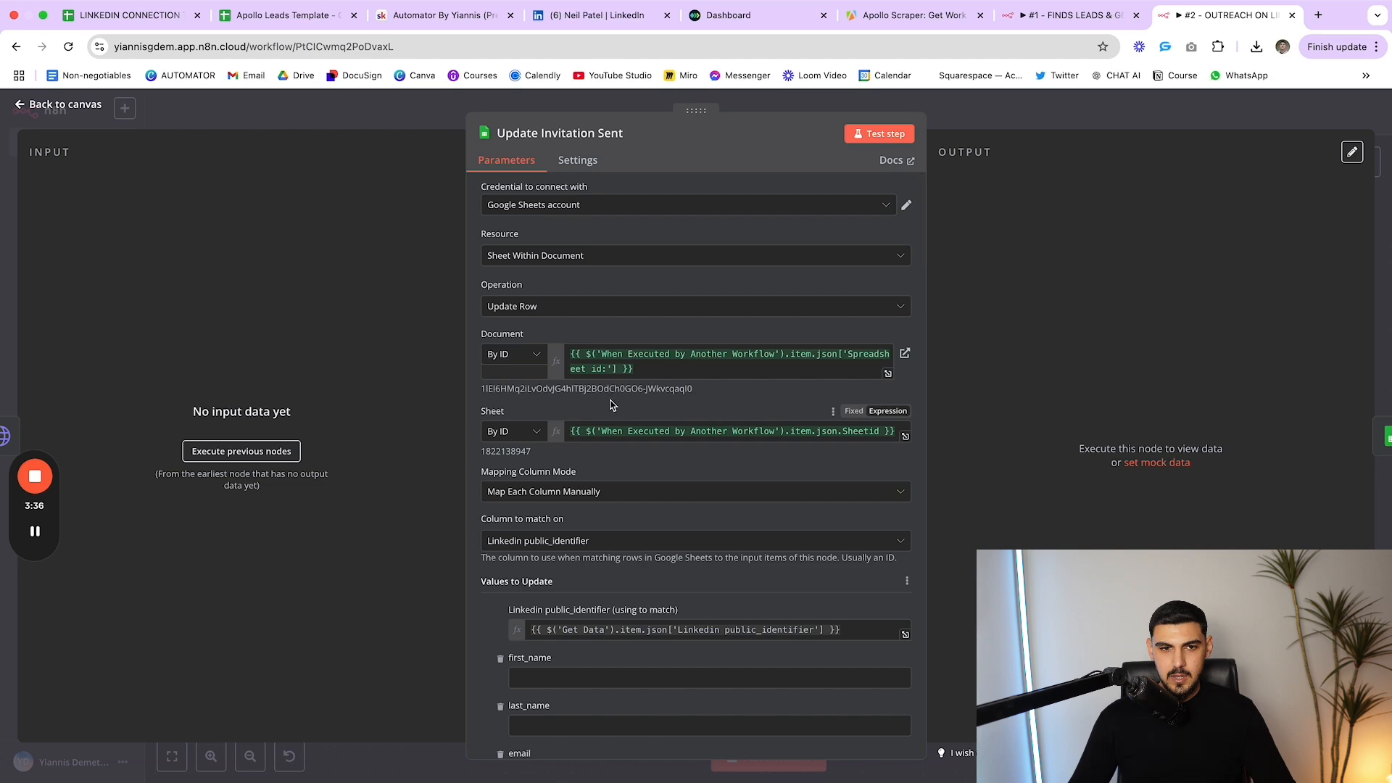
Close it and view the Update Linkedin invitations (STABLE TRACKER) node's appended columns
key("Escape")
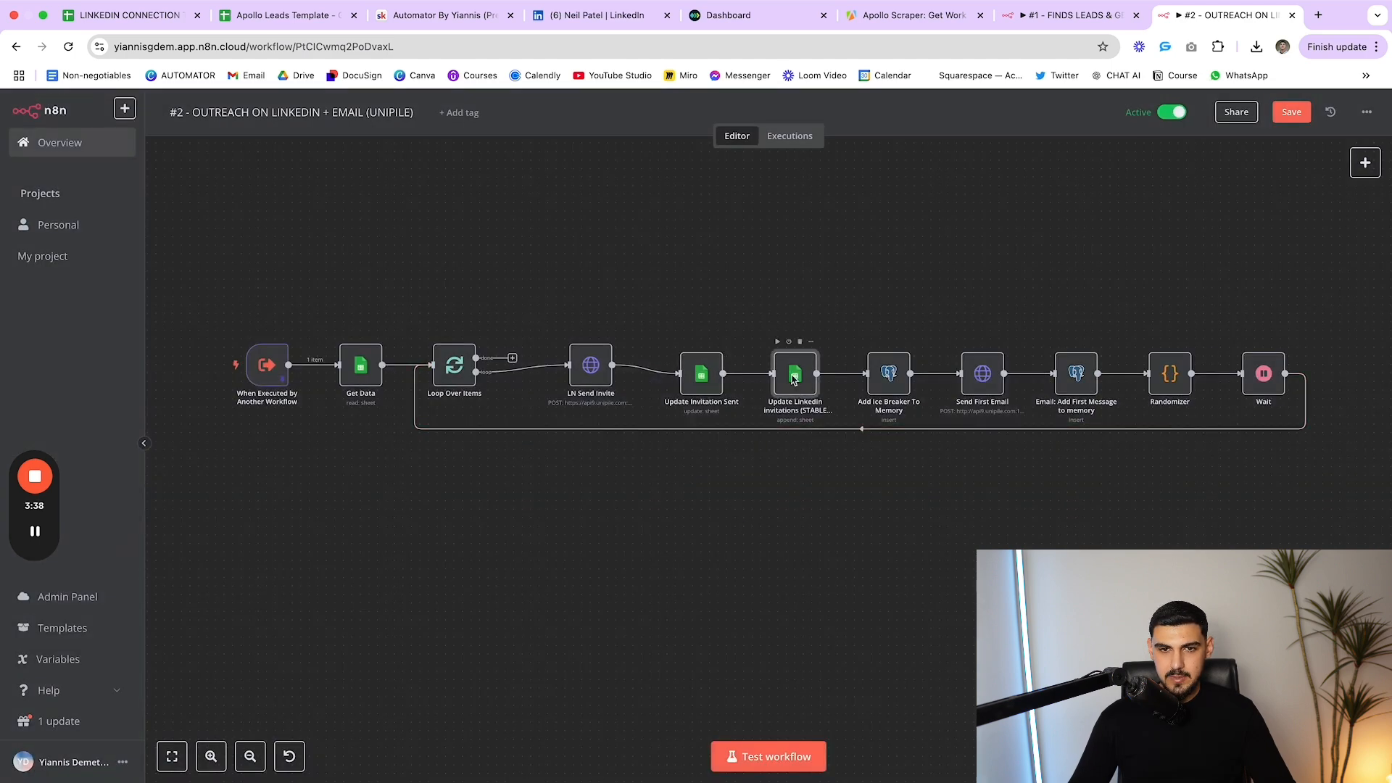
double_click(793, 376)
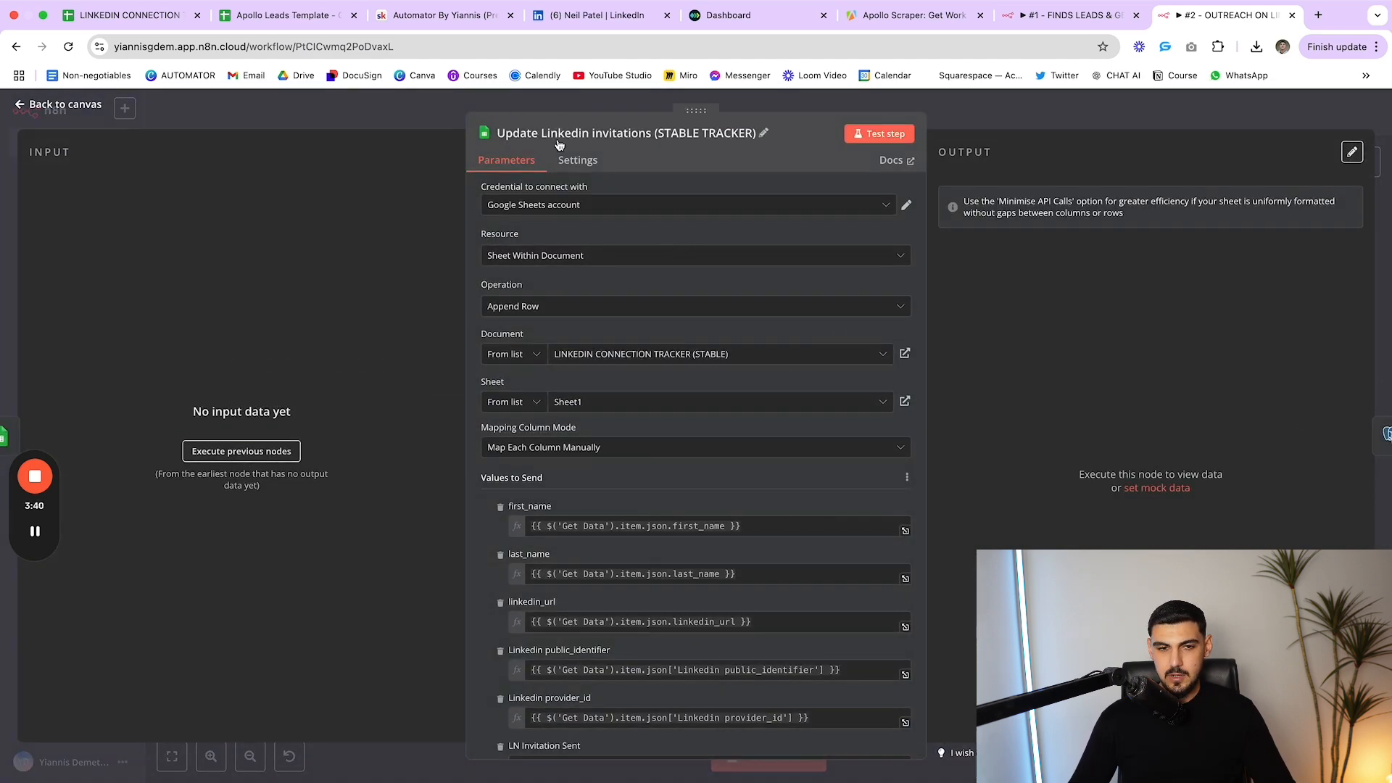
scroll(661, 330, "down", 15)
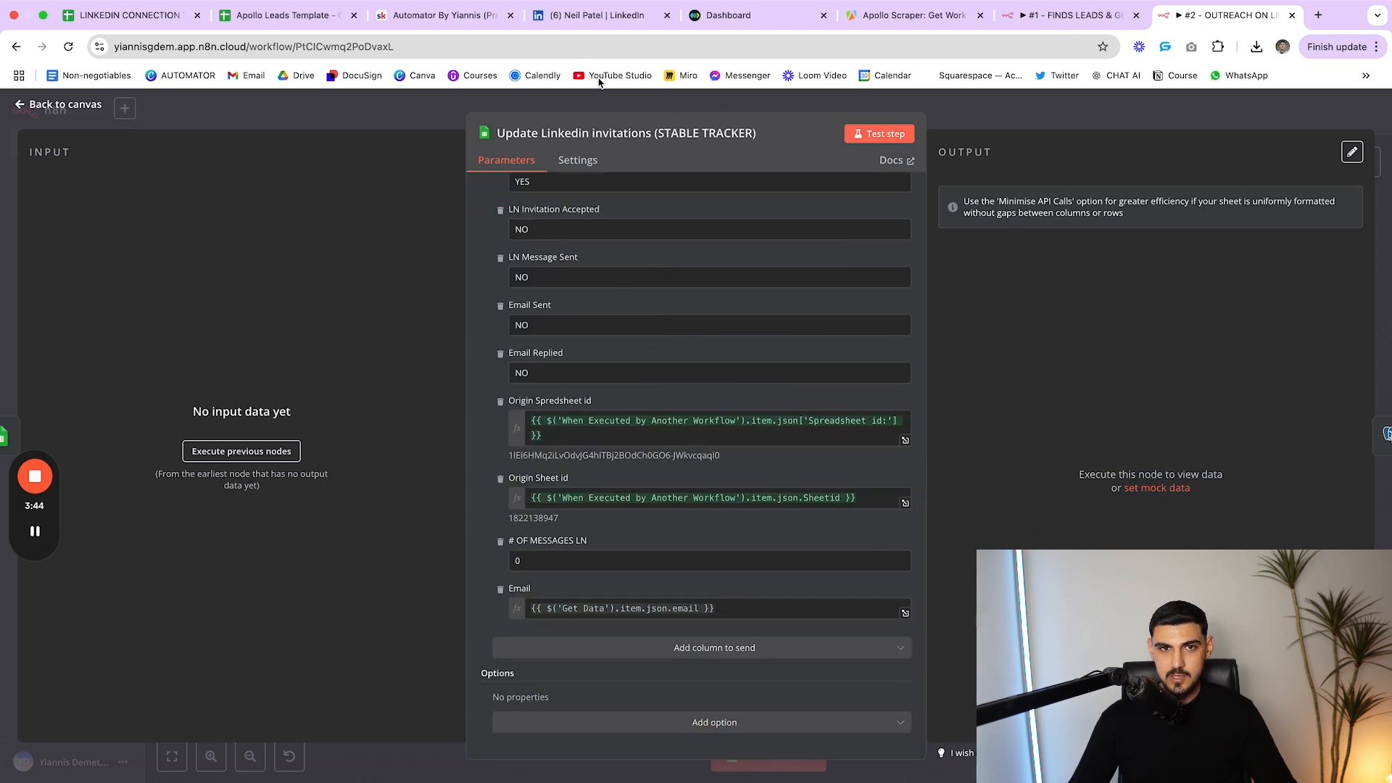
Compare the LINKEDIN CONNECTION TRACKER spreadsheet with the Apollo Leads Template, noting the tracker's title
left_click(132, 15)
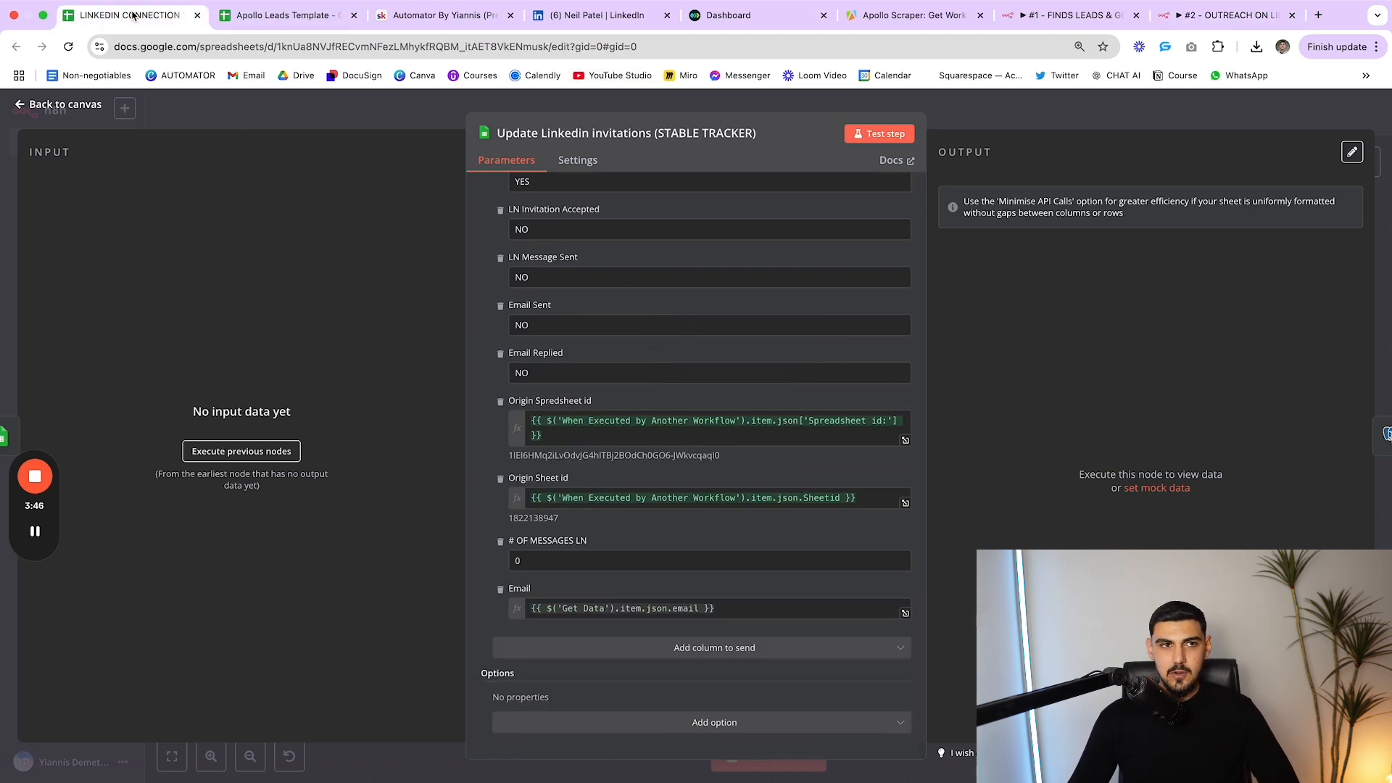
left_click(292, 16)
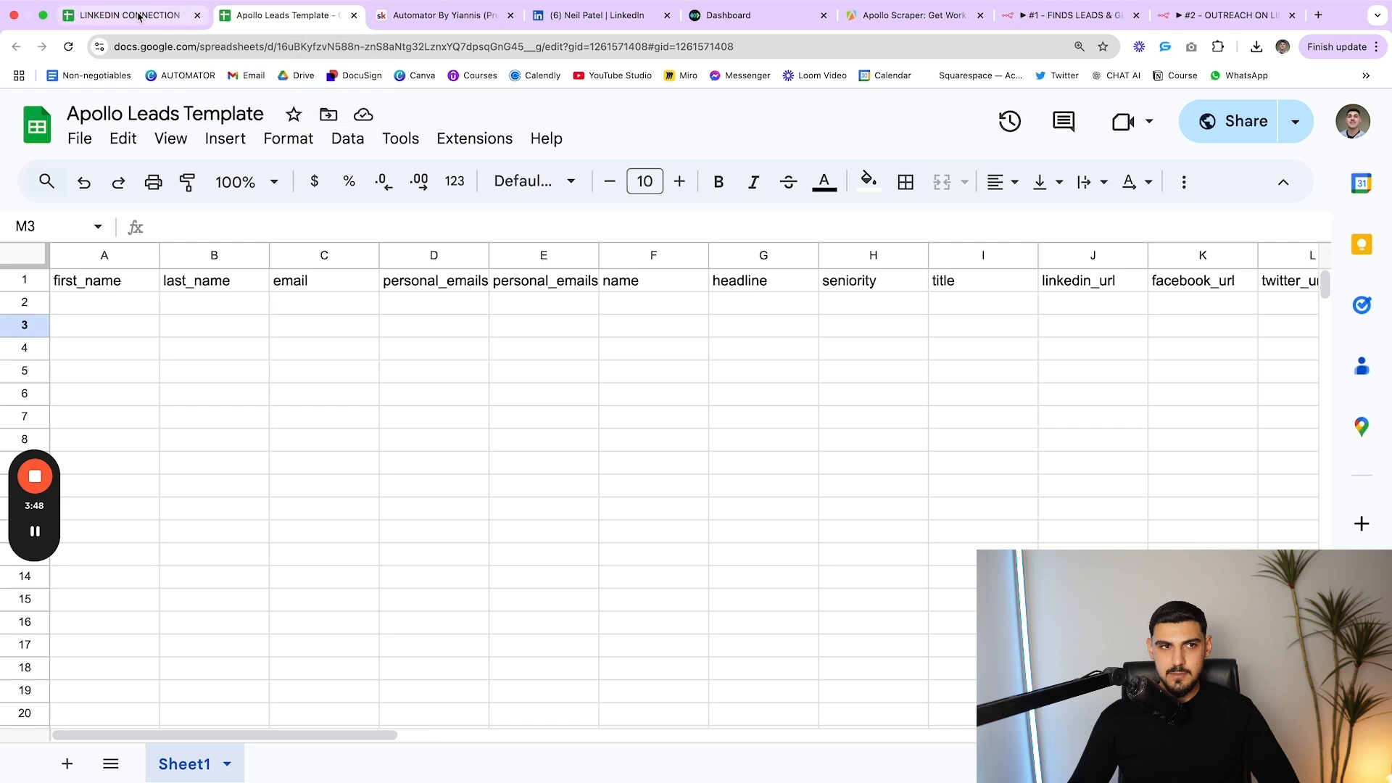
left_click(134, 15)
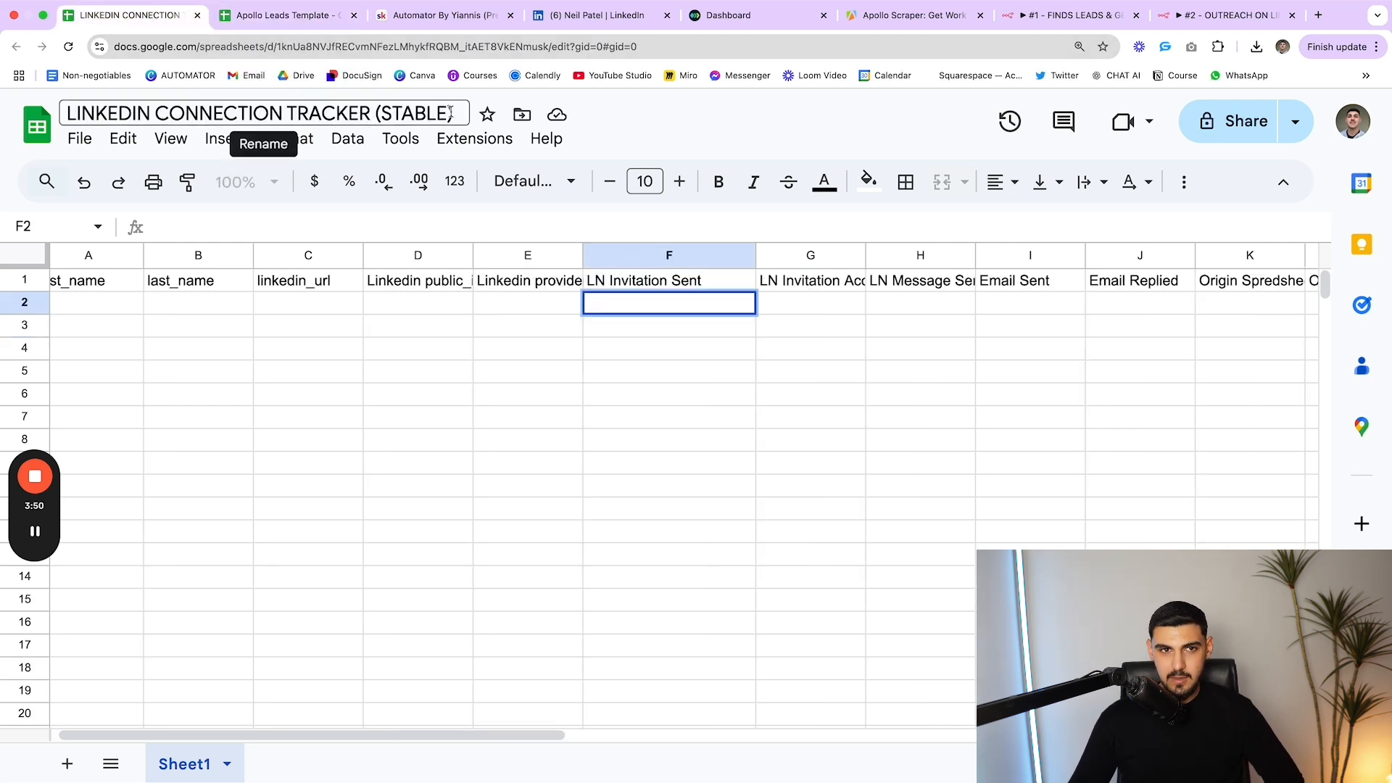
left_click_drag(453, 113, 141, 106)
left_click(143, 107)
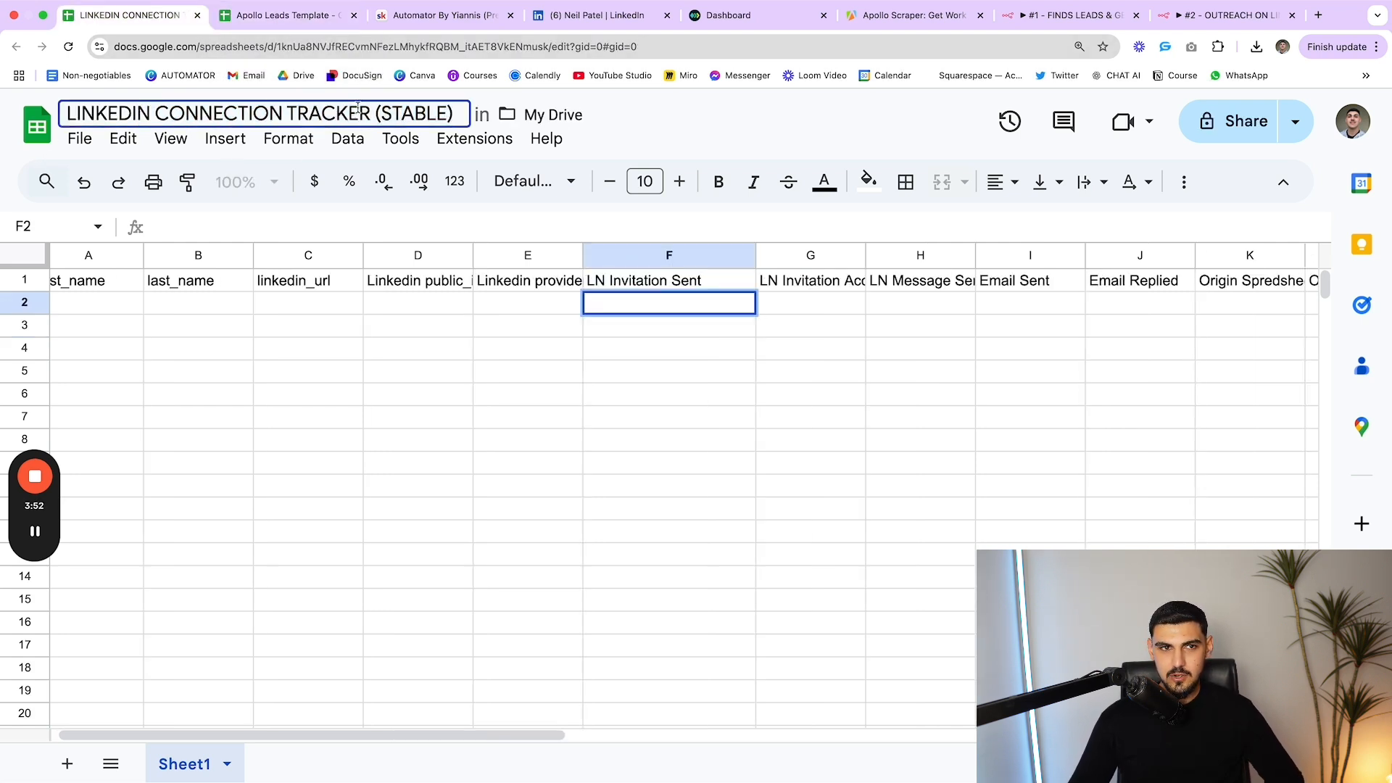
left_click_drag(467, 115, 74, 121)
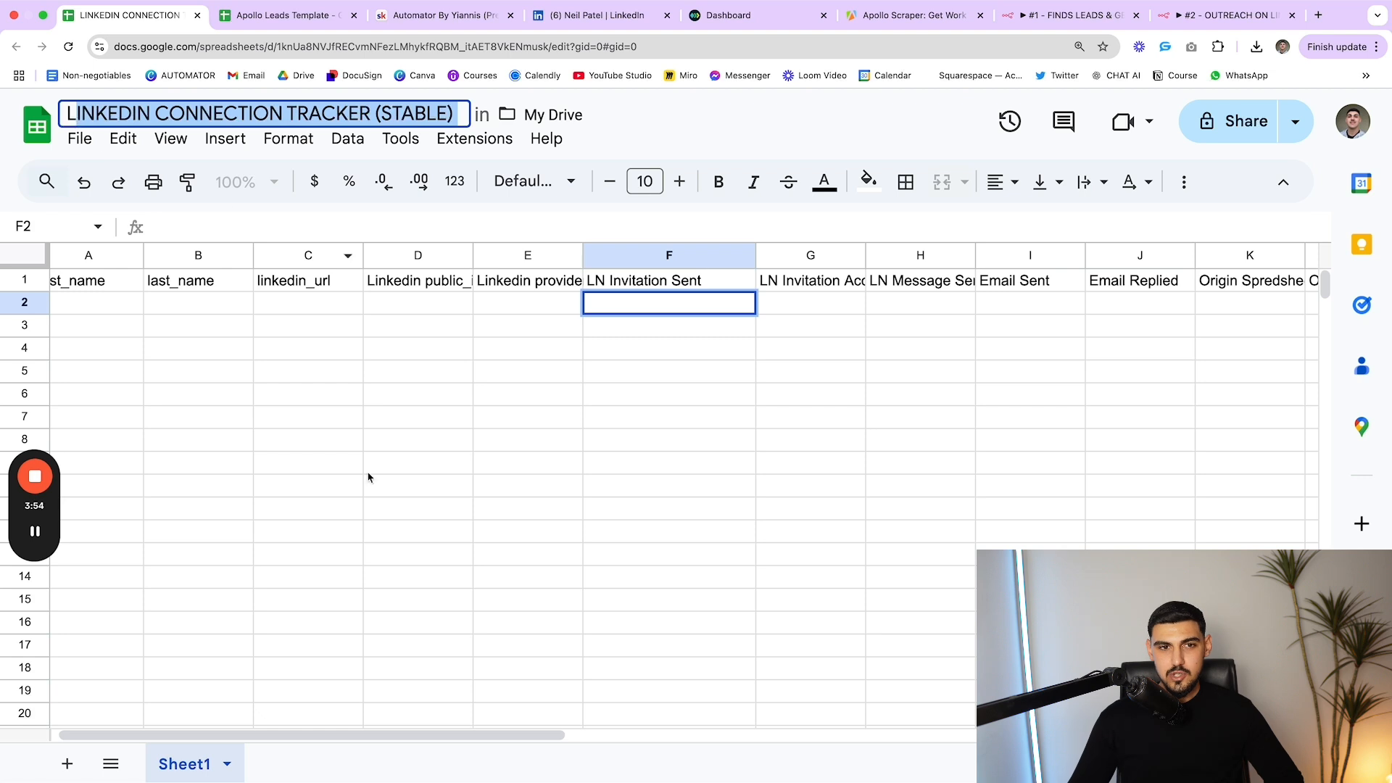
left_click(378, 512)
scroll(323, 464, "left", 1)
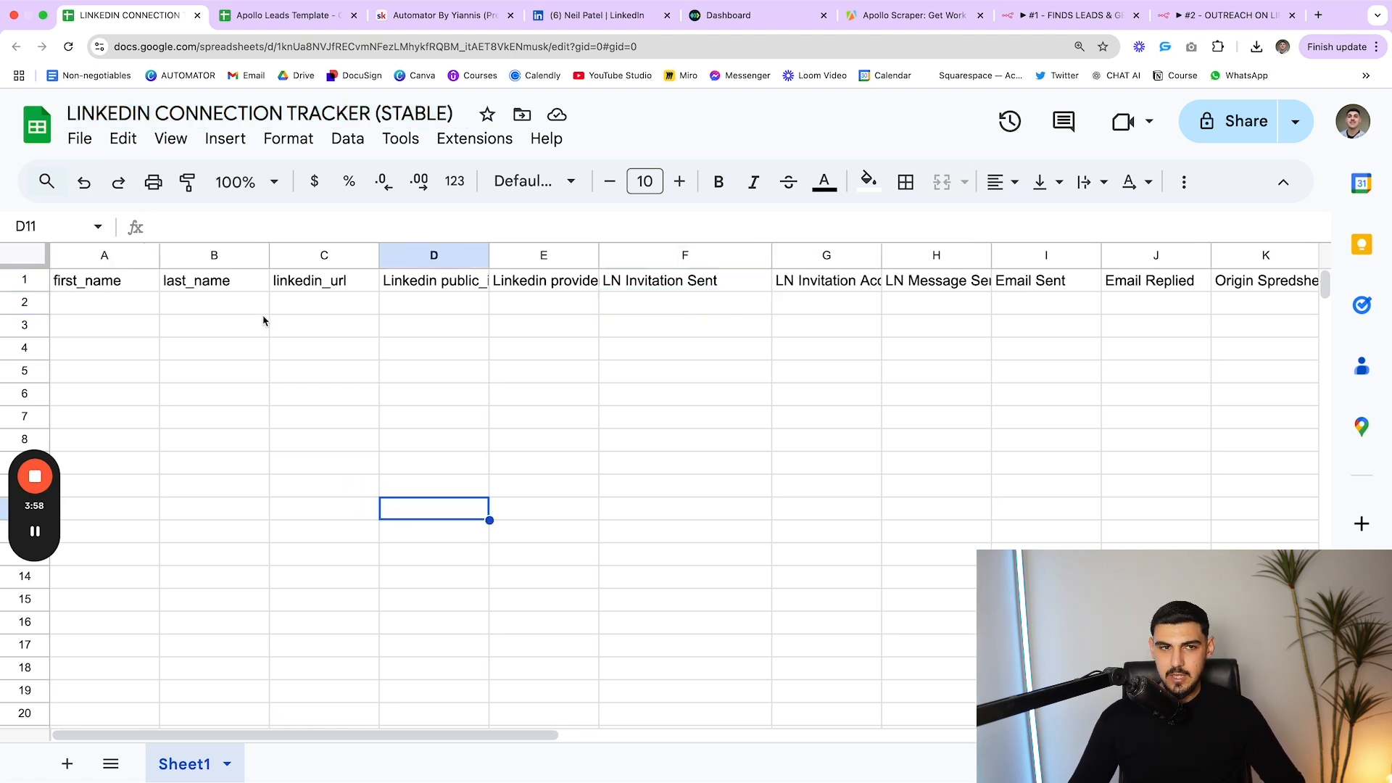
Back in n8n, close the node panel and line LN Send Invite up with the other nodes
left_click(1220, 17)
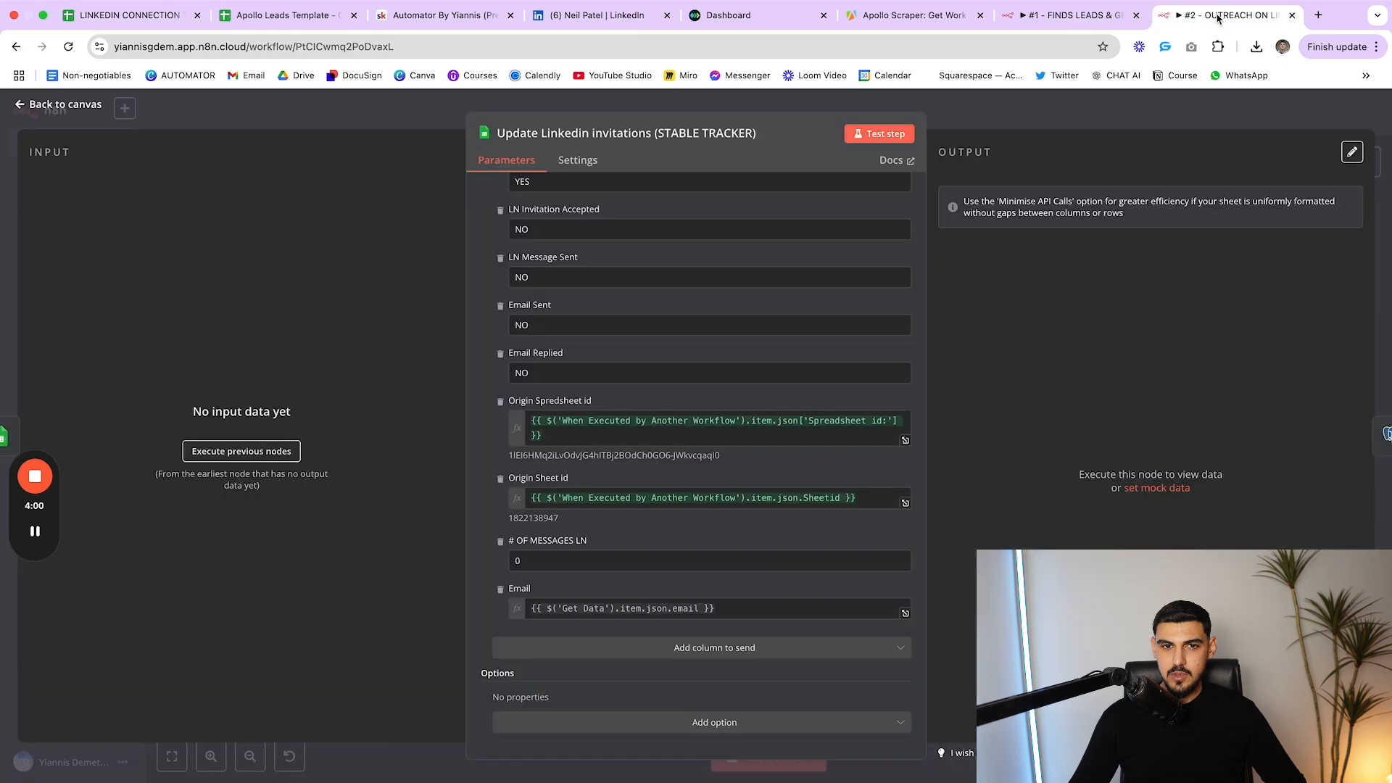
left_click(1035, 118)
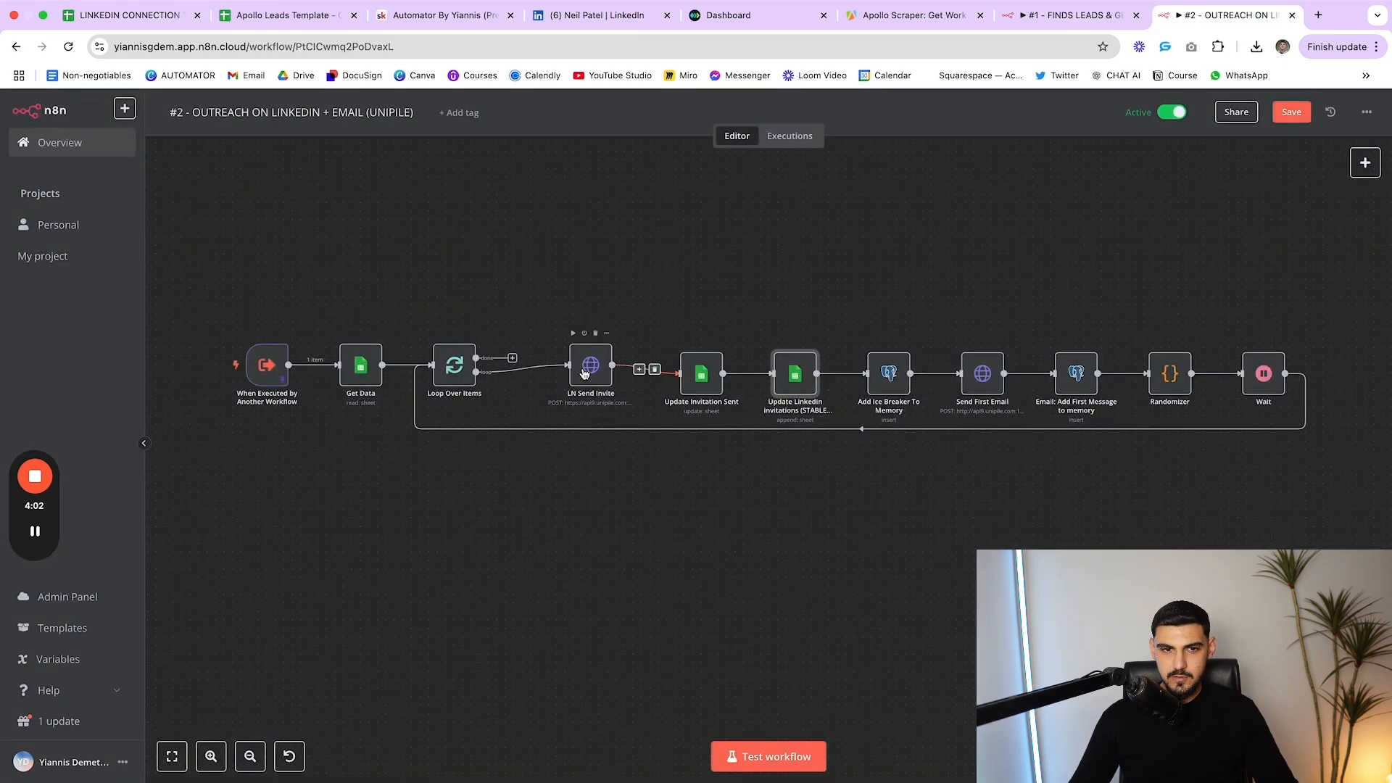
left_click_drag(574, 370, 583, 378)
Recheck the tracker's header row against the Apollo Leads Template, then return to n8n
left_click(127, 17)
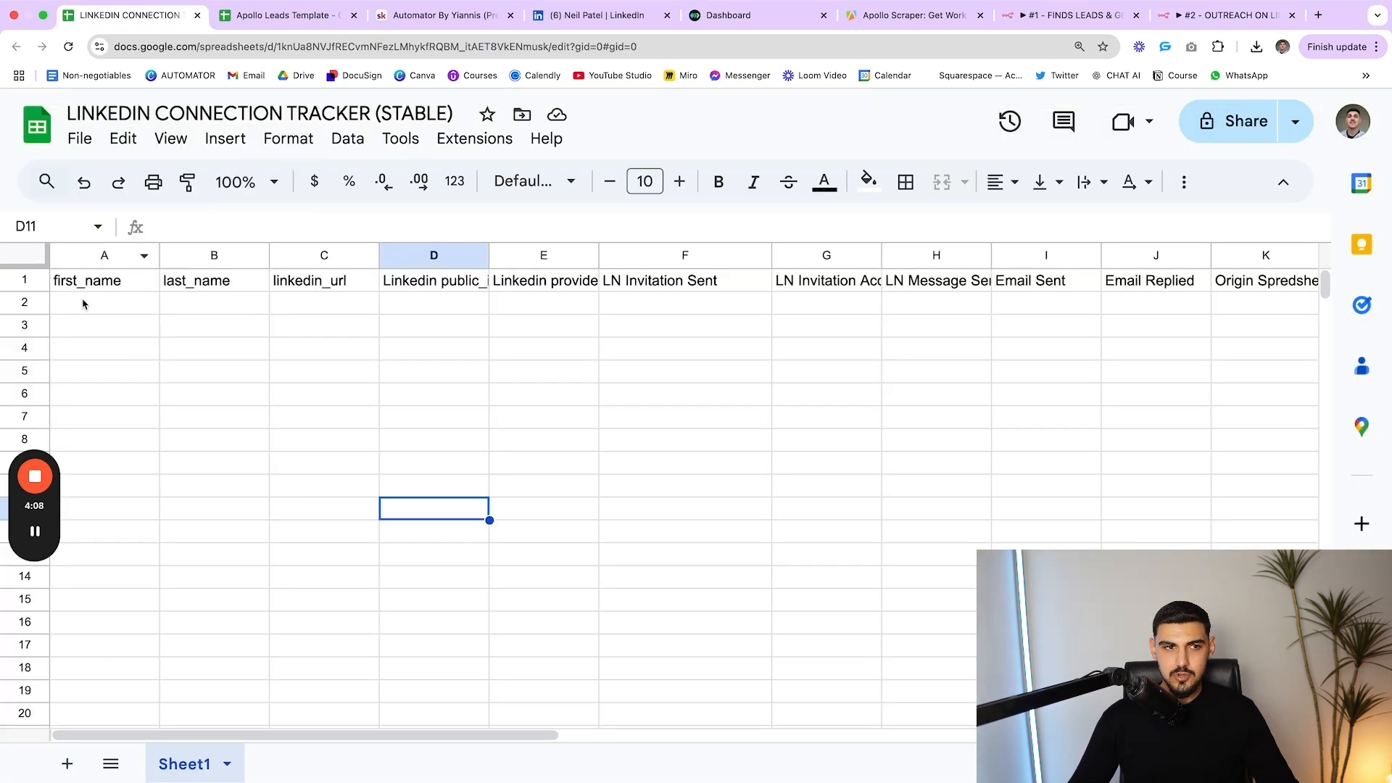
left_click(282, 16)
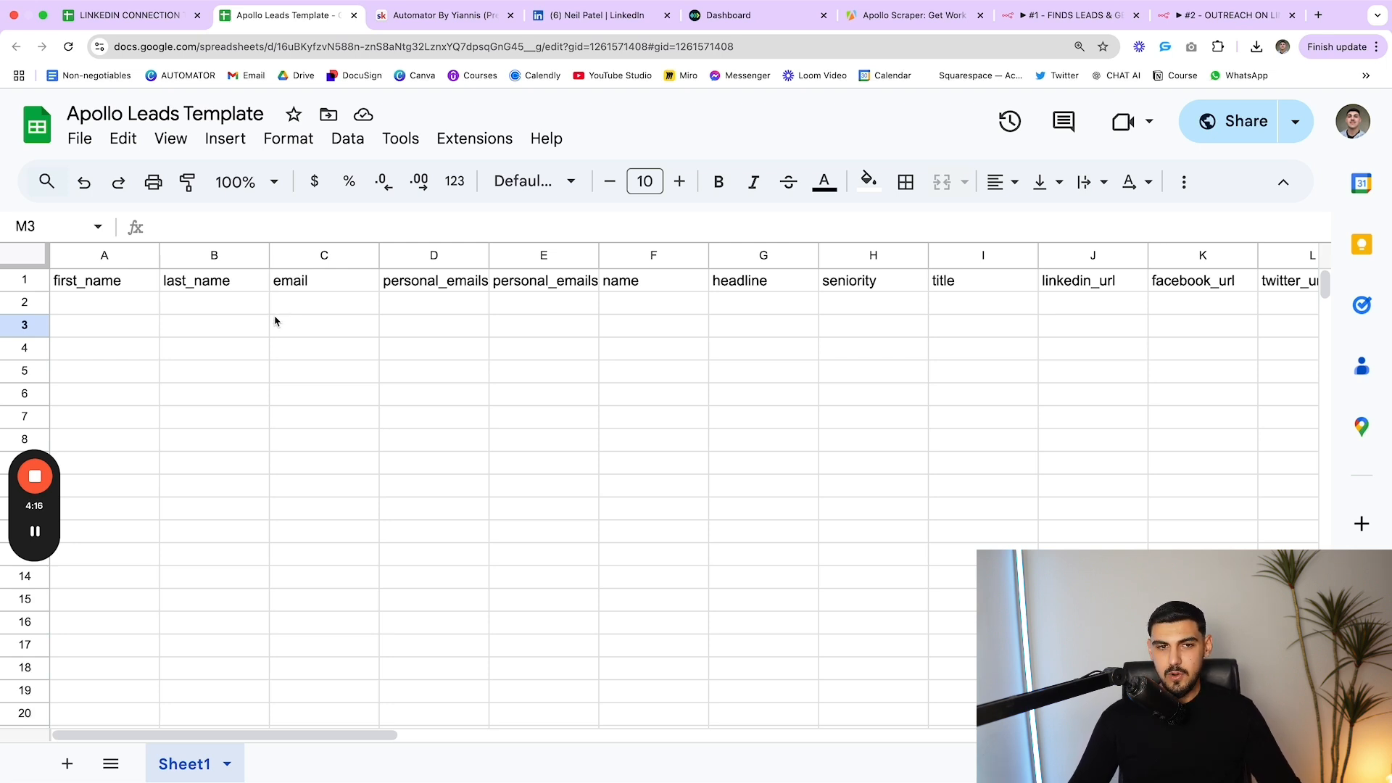
left_click(118, 16)
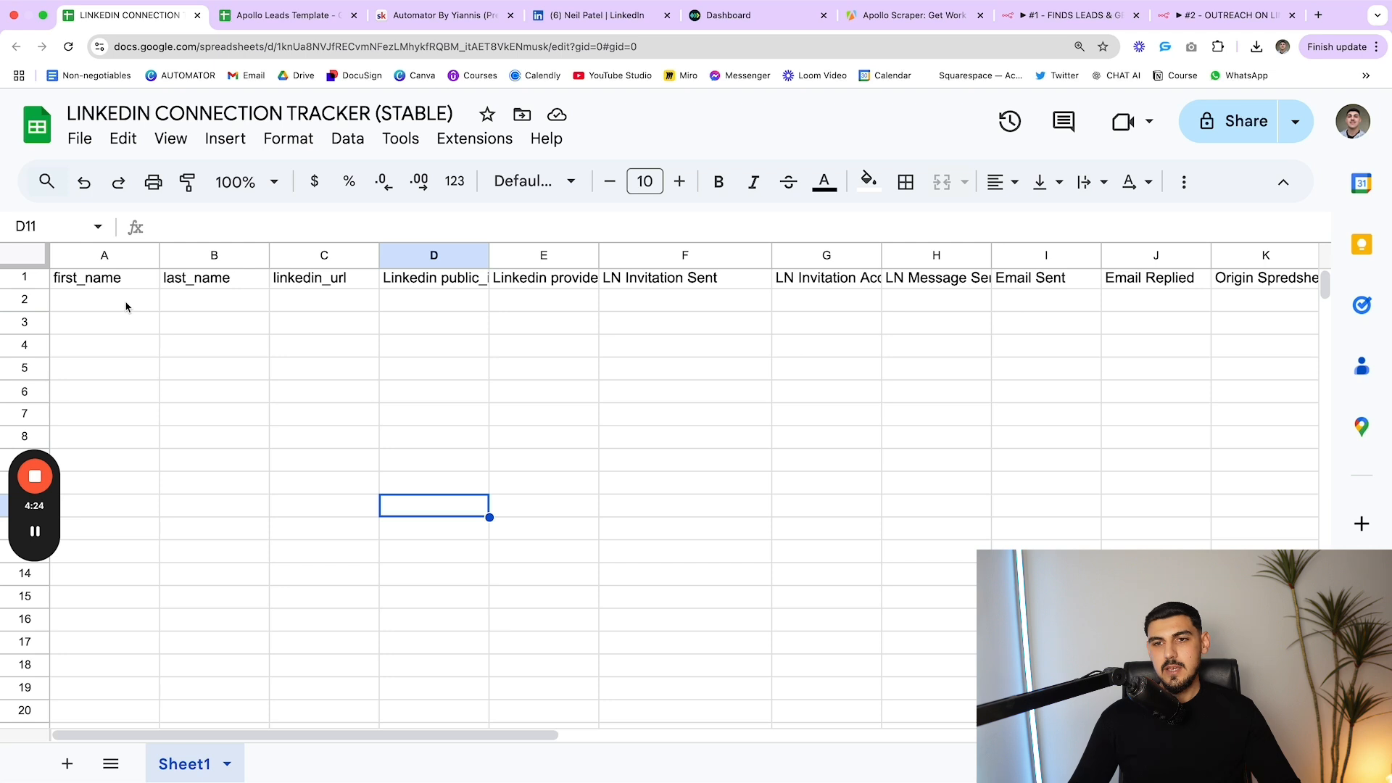
left_click(43, 282)
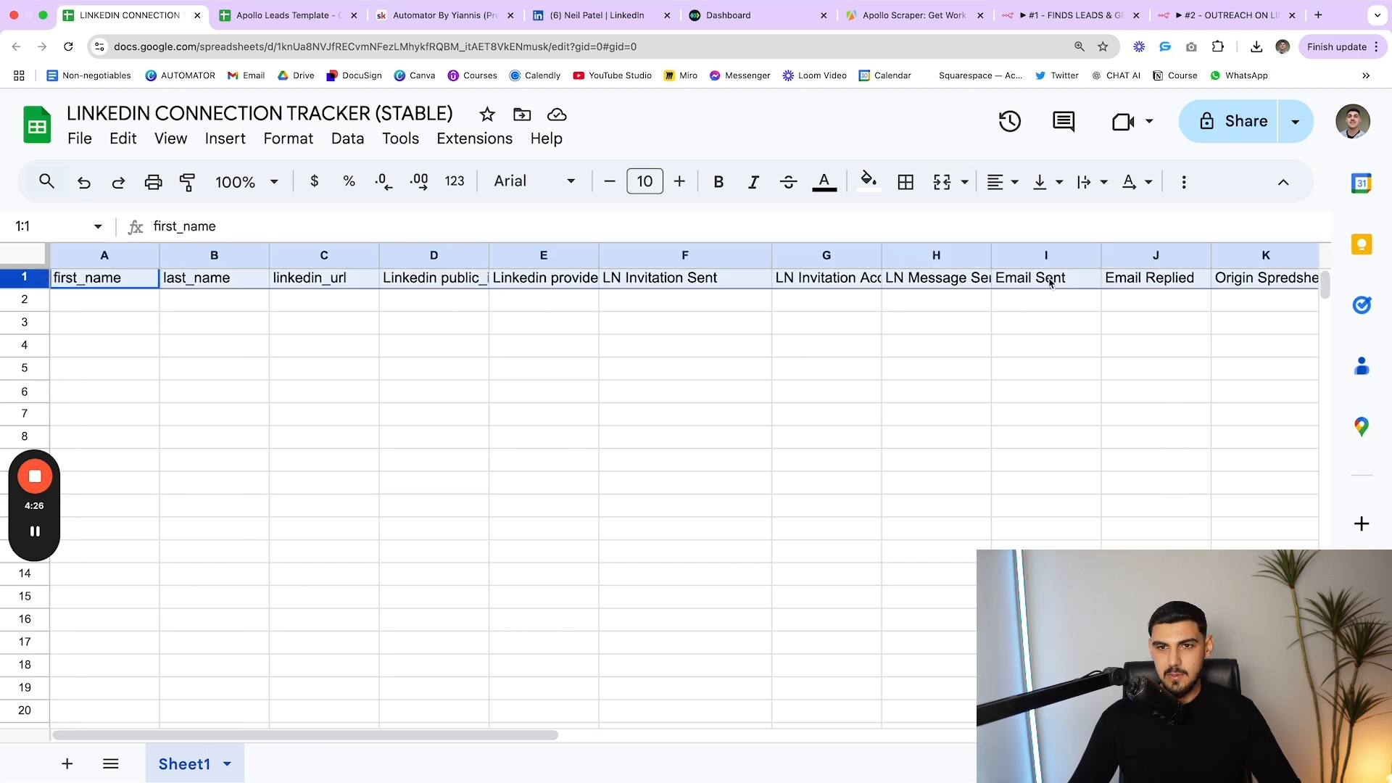
scroll(696, 416, "right", 5)
left_click(699, 419)
scroll(1068, 387, "left", 1)
scroll(1069, 387, "left", 3)
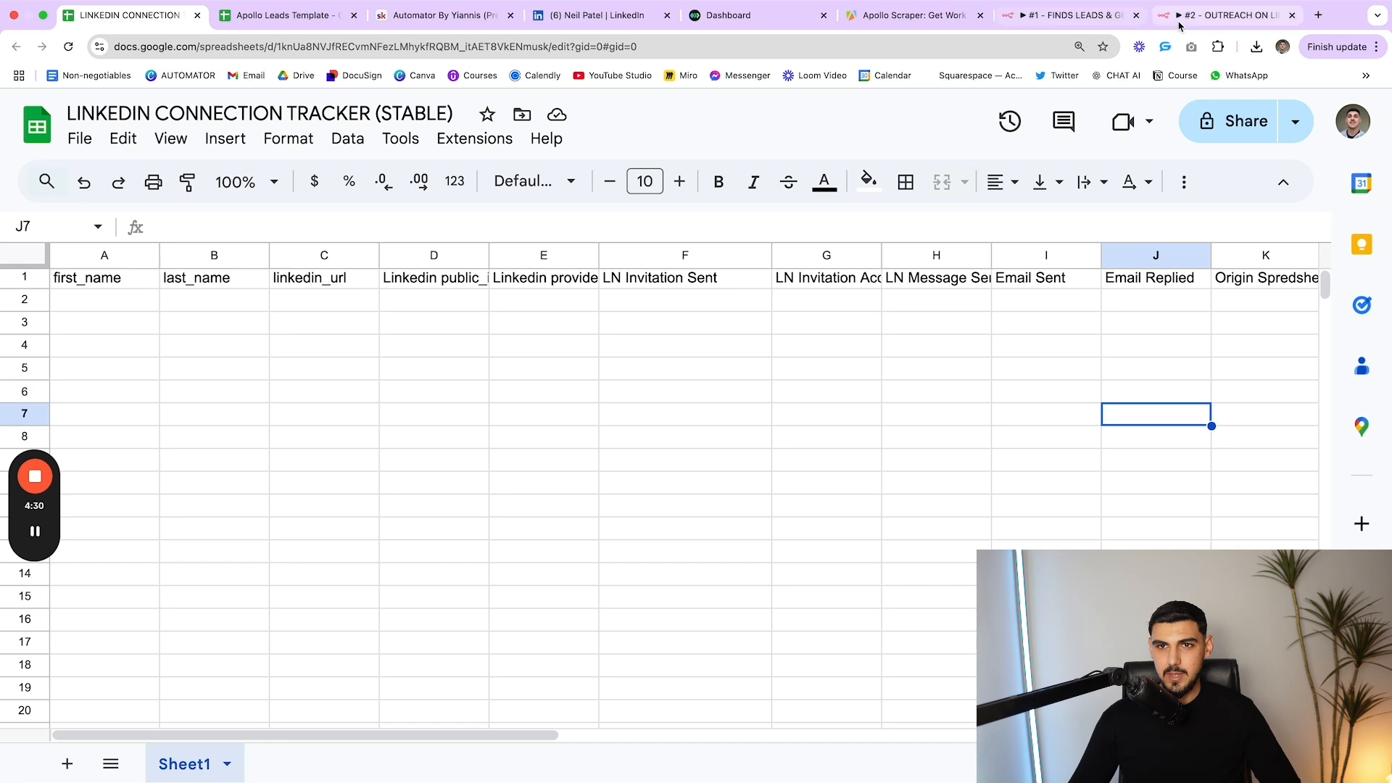
left_click(1225, 16)
Open Update Linkedin invitations and locate the Origin Spreadsheet id and Origin Sheet id mappings
left_click(796, 384)
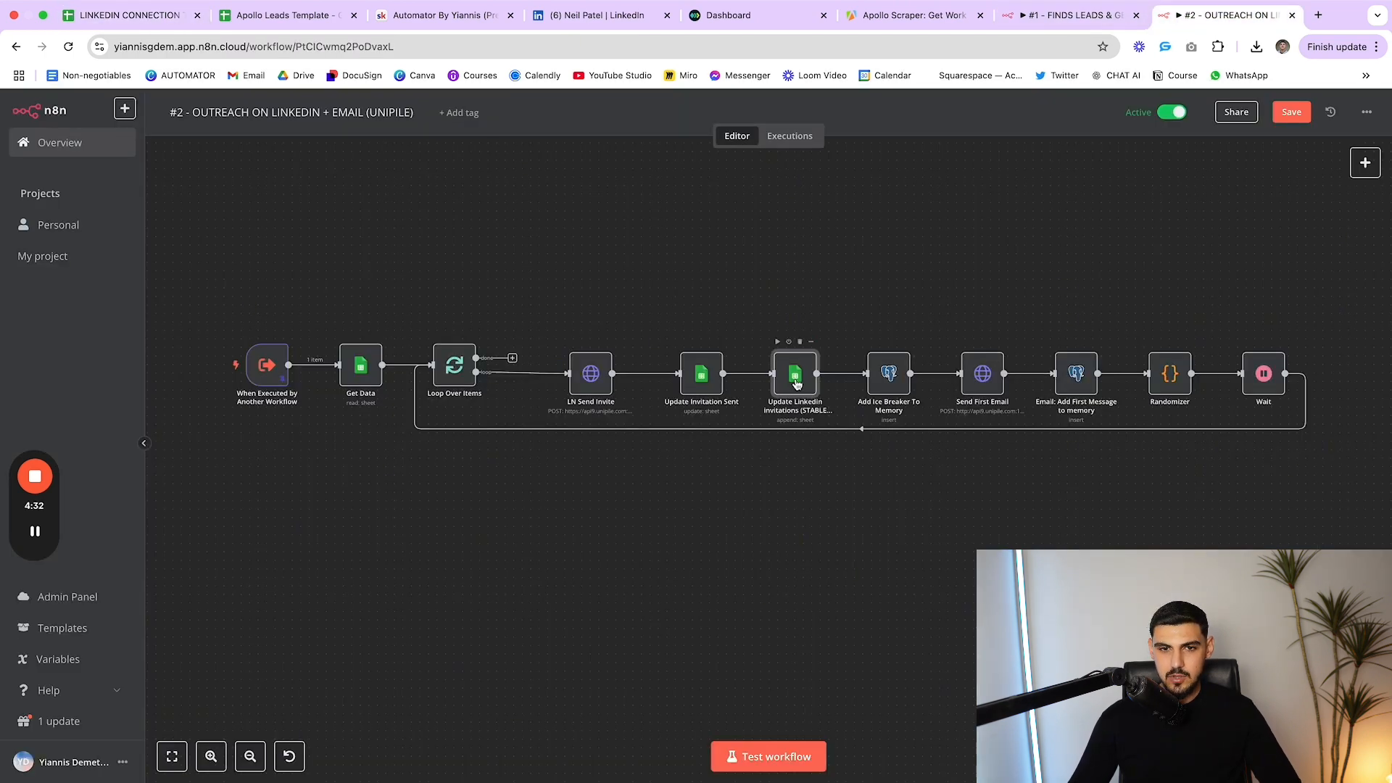
double_click(796, 384)
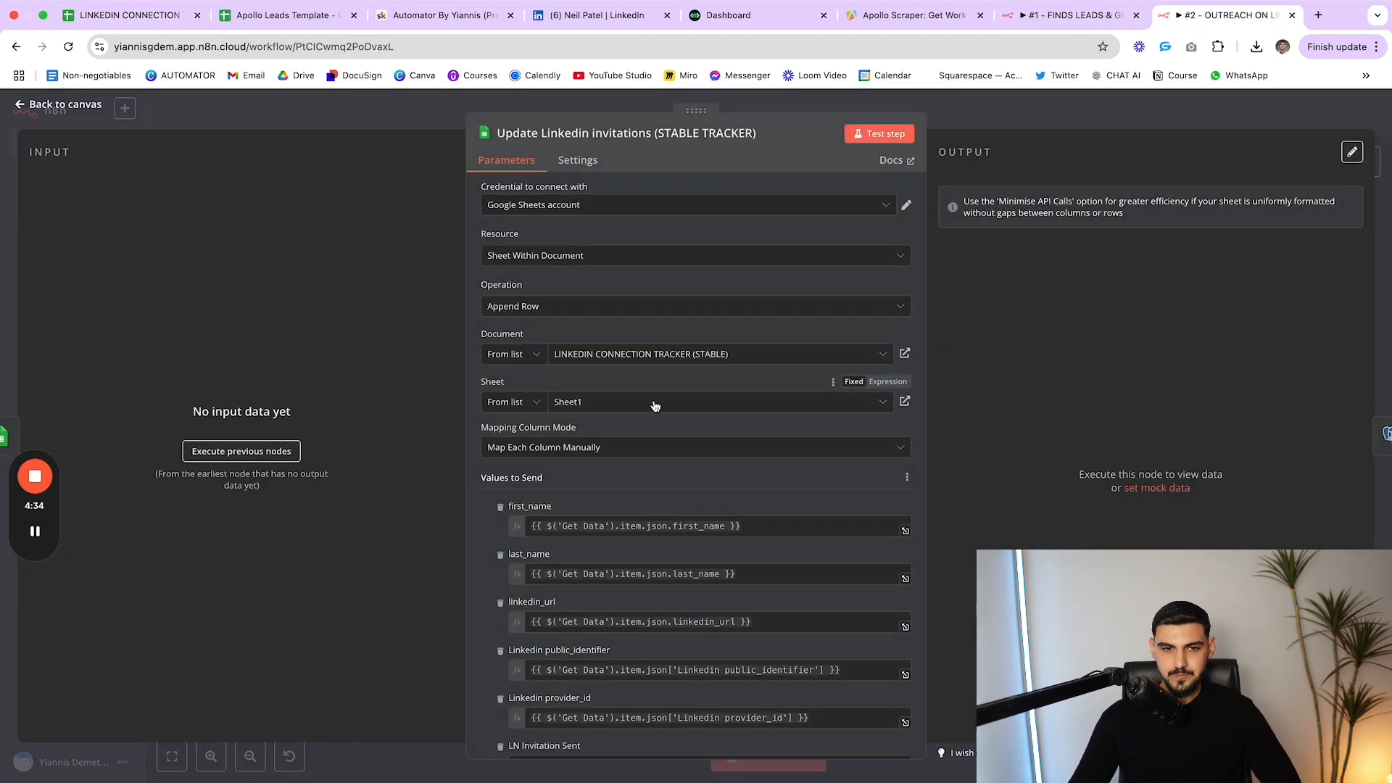
scroll(645, 402, "down", 5)
scroll(638, 406, "down", 3)
scroll(667, 450, "up", 4)
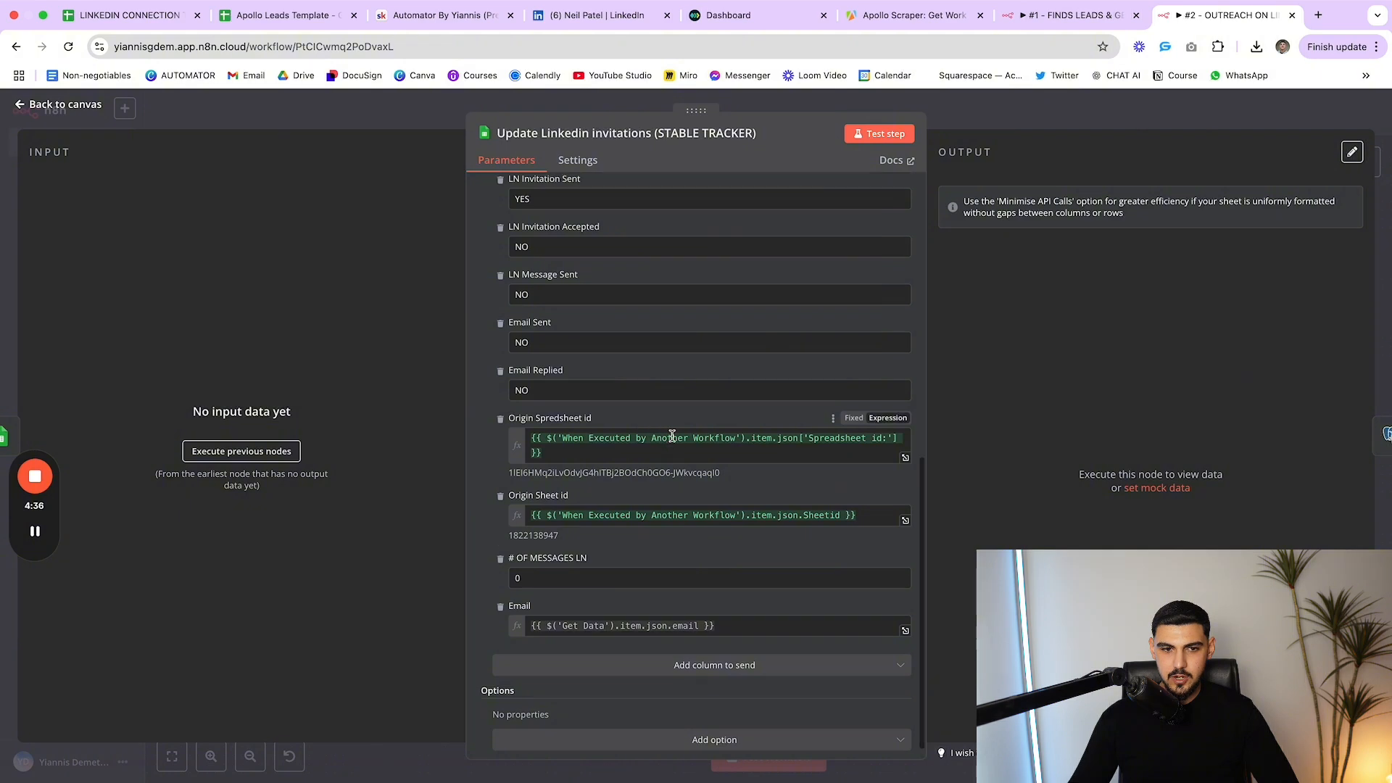
scroll(683, 498, "down", 1)
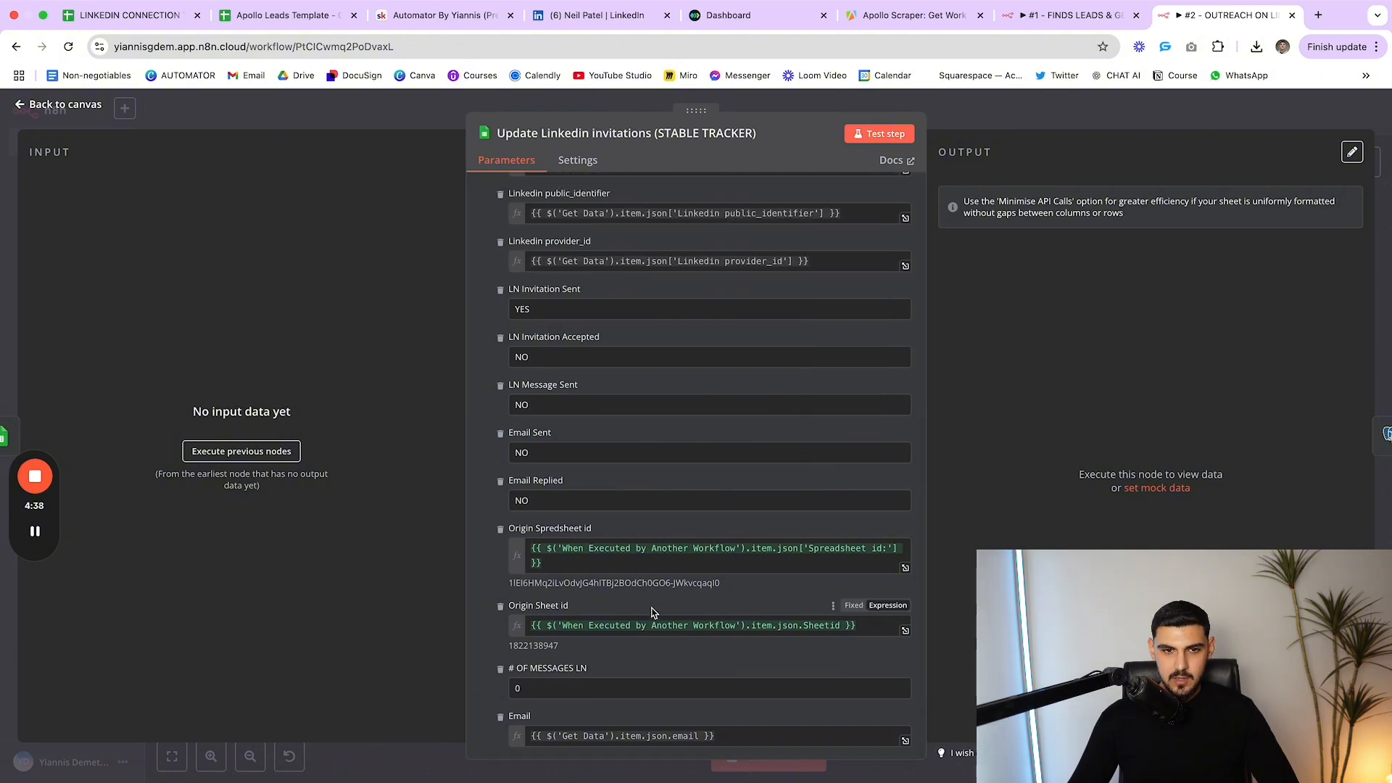
left_click_drag(618, 529, 527, 530)
left_click(529, 533)
Delete the Origin Sheet id column from the mapping
left_click_drag(573, 606, 506, 607)
left_click(502, 606)
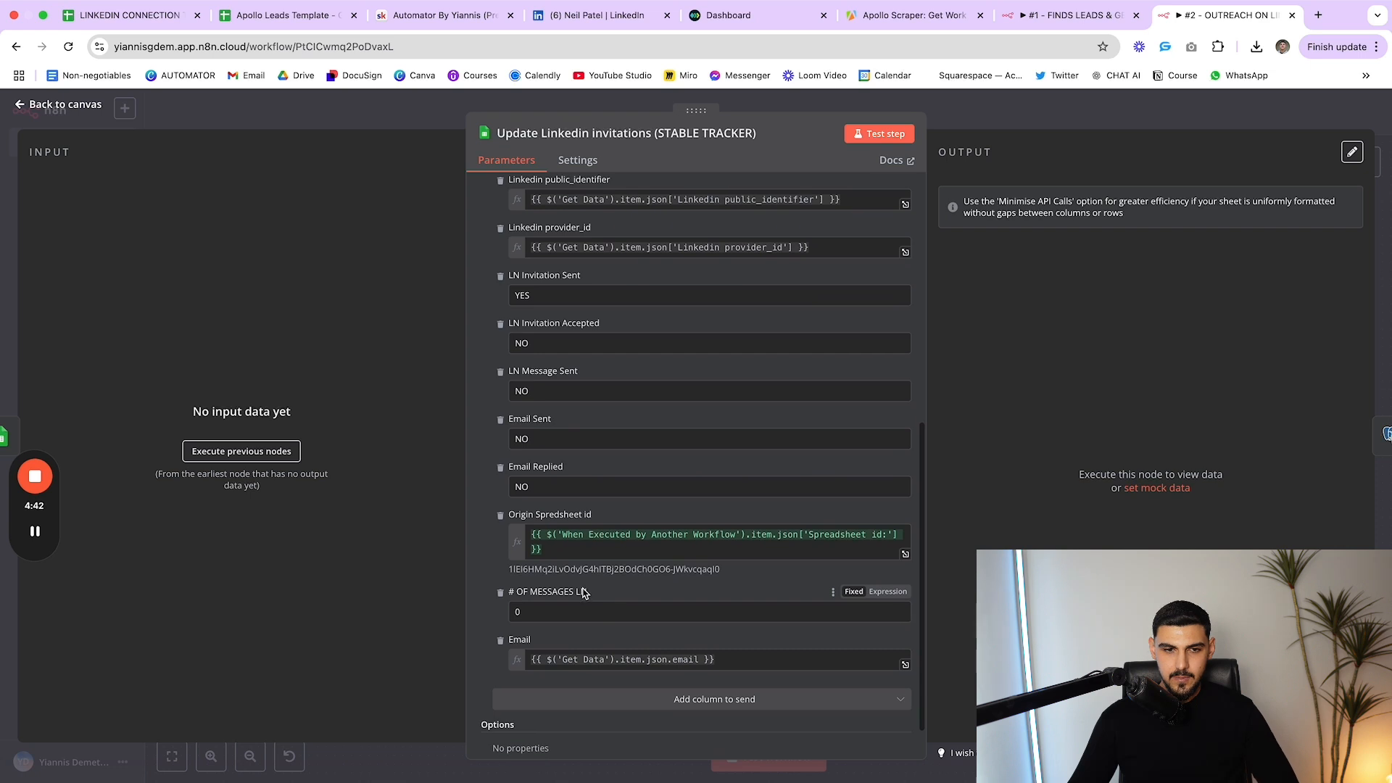
scroll(652, 601, "down", 2)
scroll(720, 611, "up", 10)
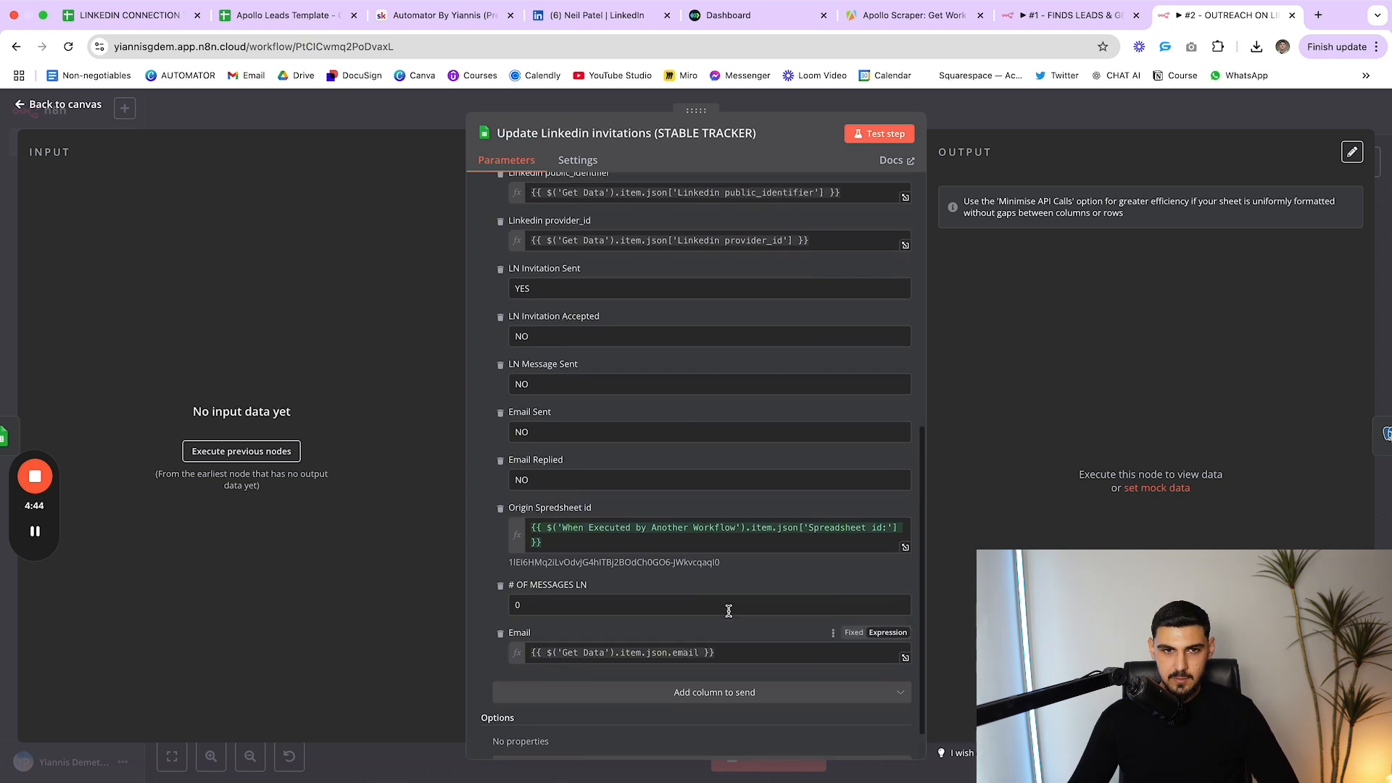
left_click_drag(581, 601, 506, 600)
left_click(531, 596)
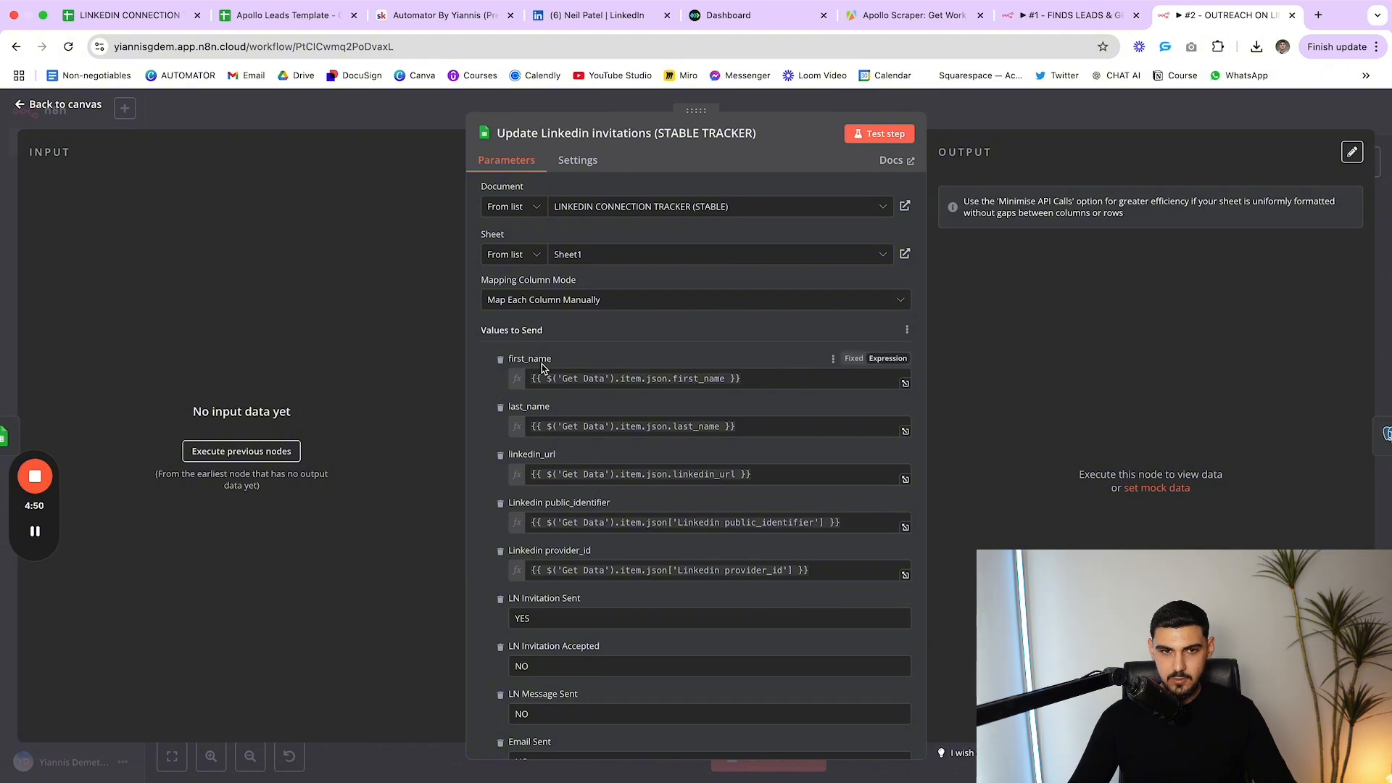
Review the remaining columns (LN Message Sent, Email Sent, Email Replied NO; # OF MESSAGES LN 0) and close
scroll(580, 471, "down", 5)
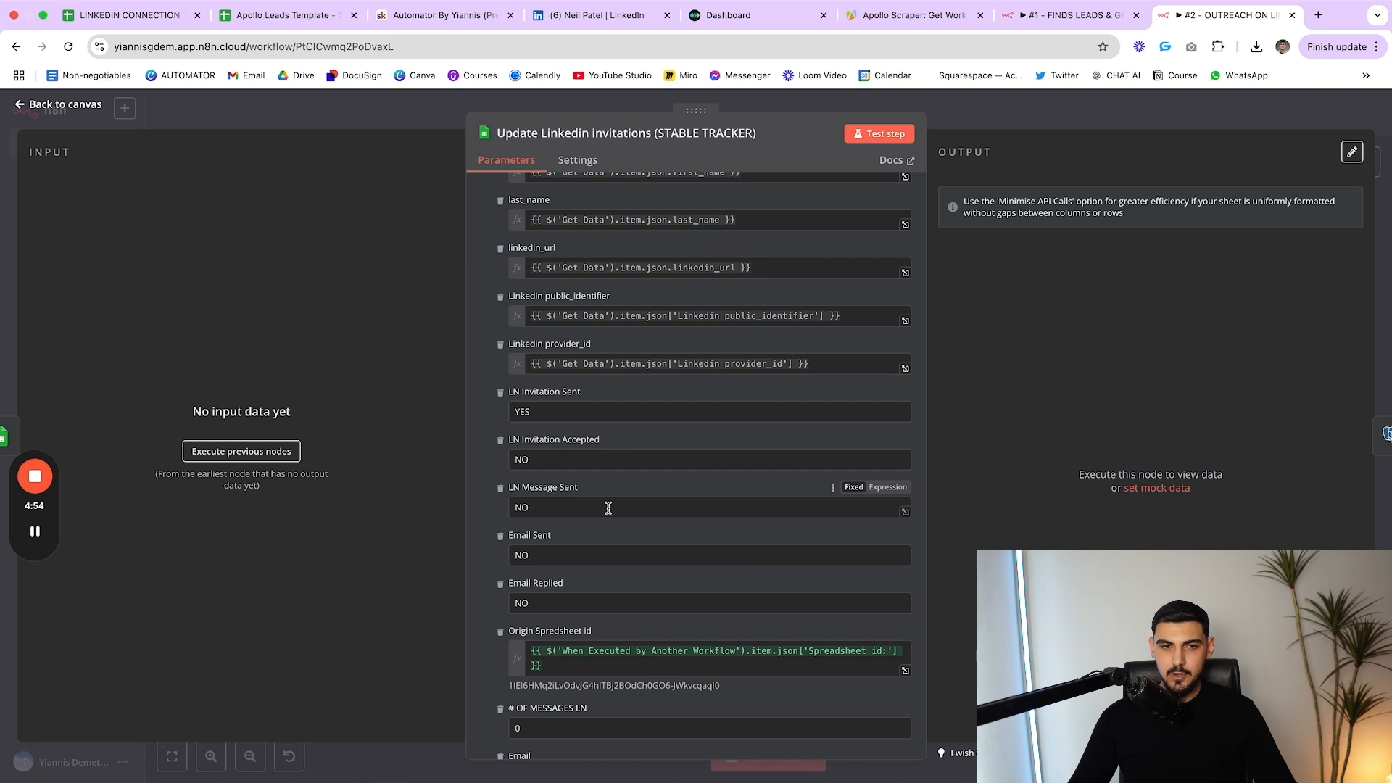
scroll(707, 468, "down", 2)
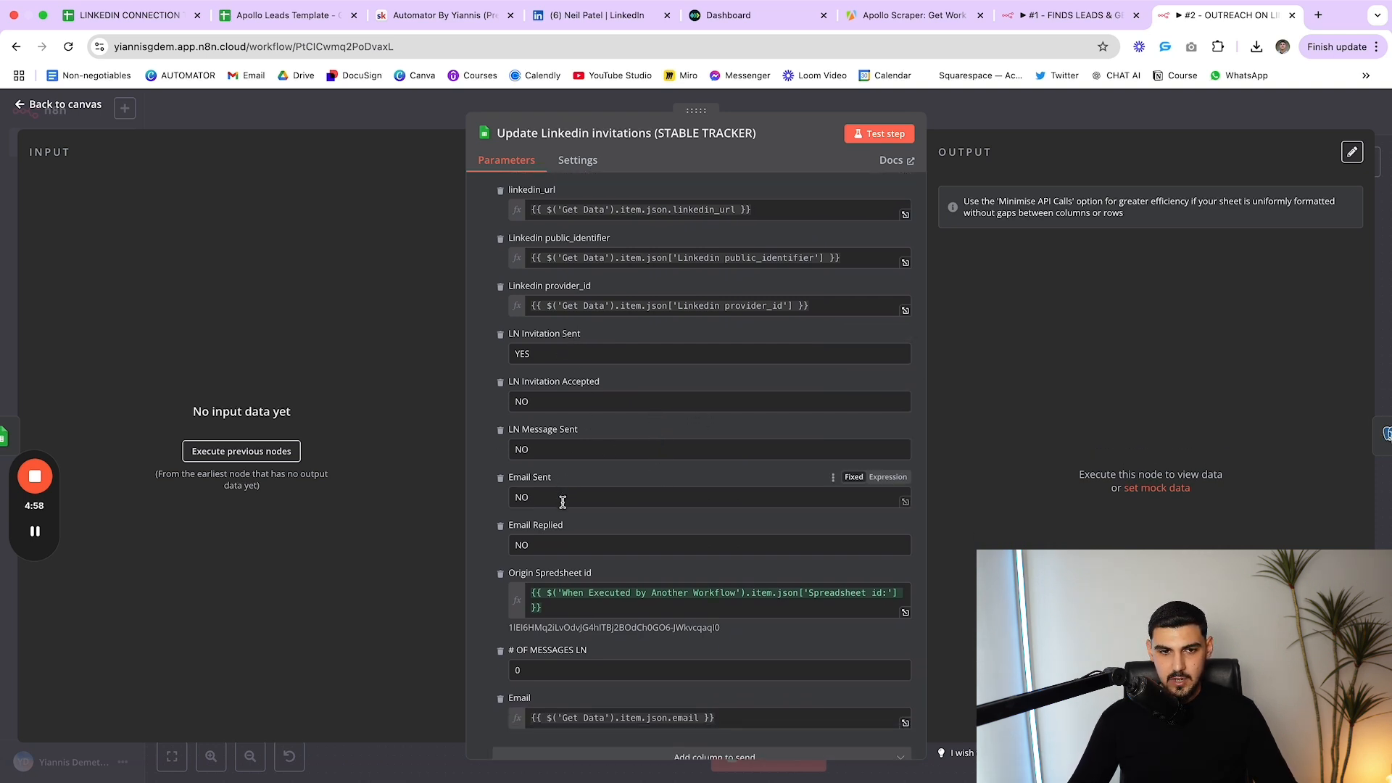
scroll(587, 559, "down", 3)
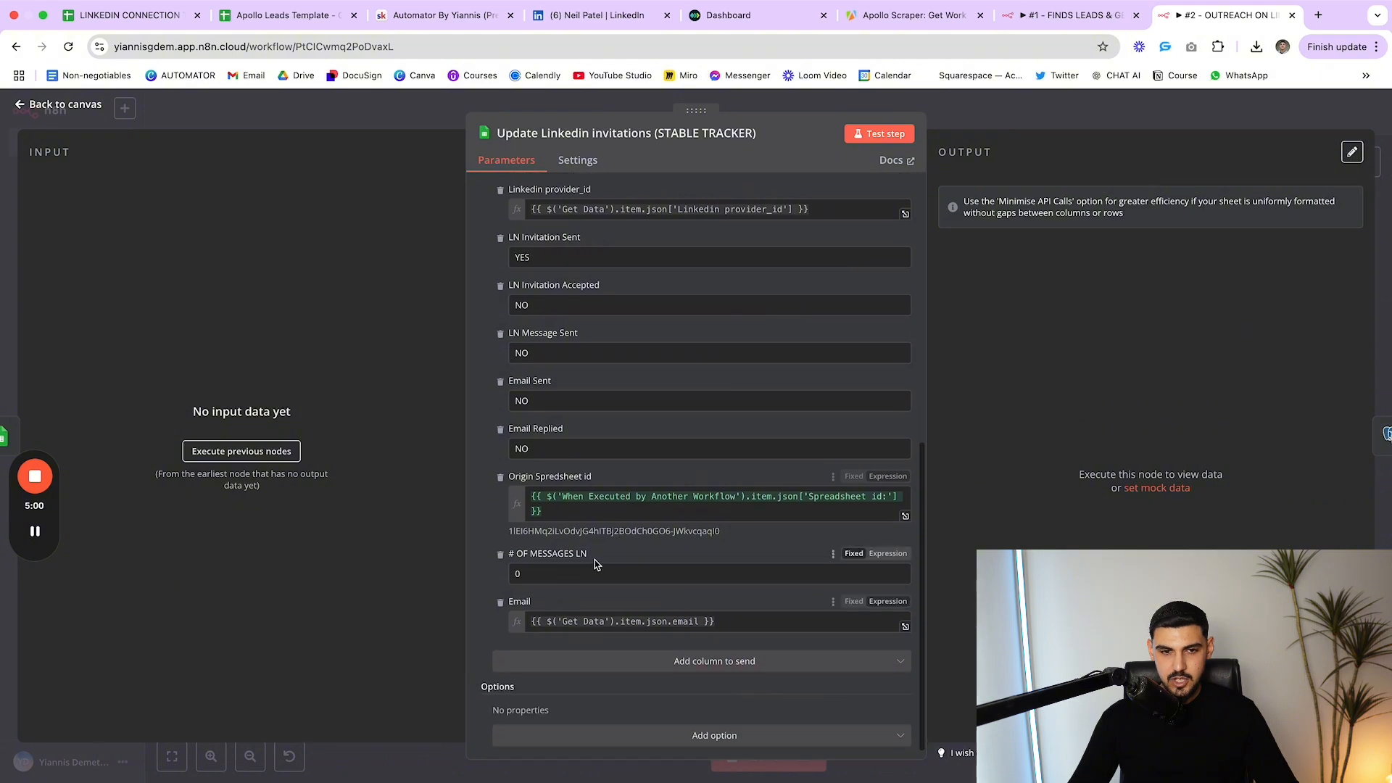
scroll(547, 574, "up", 1)
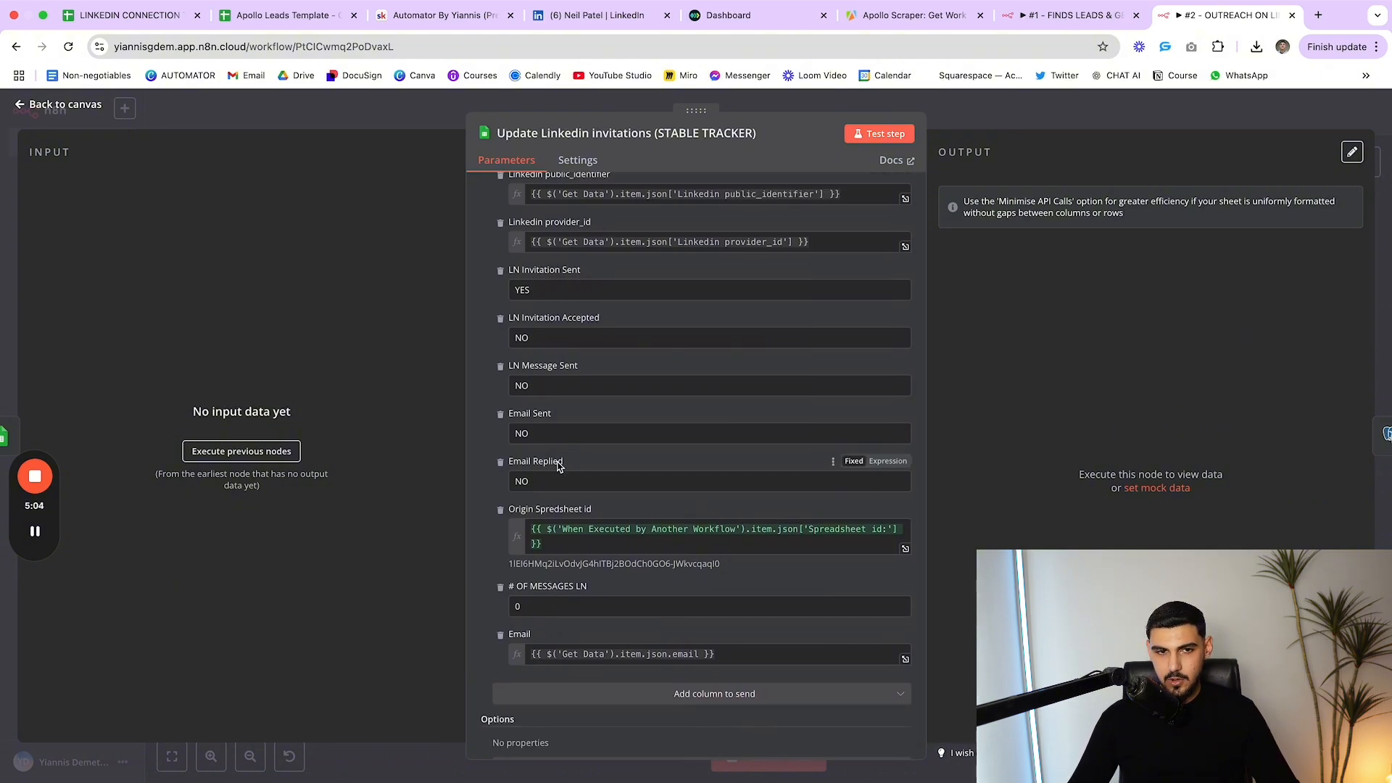
scroll(549, 408, "up", 2)
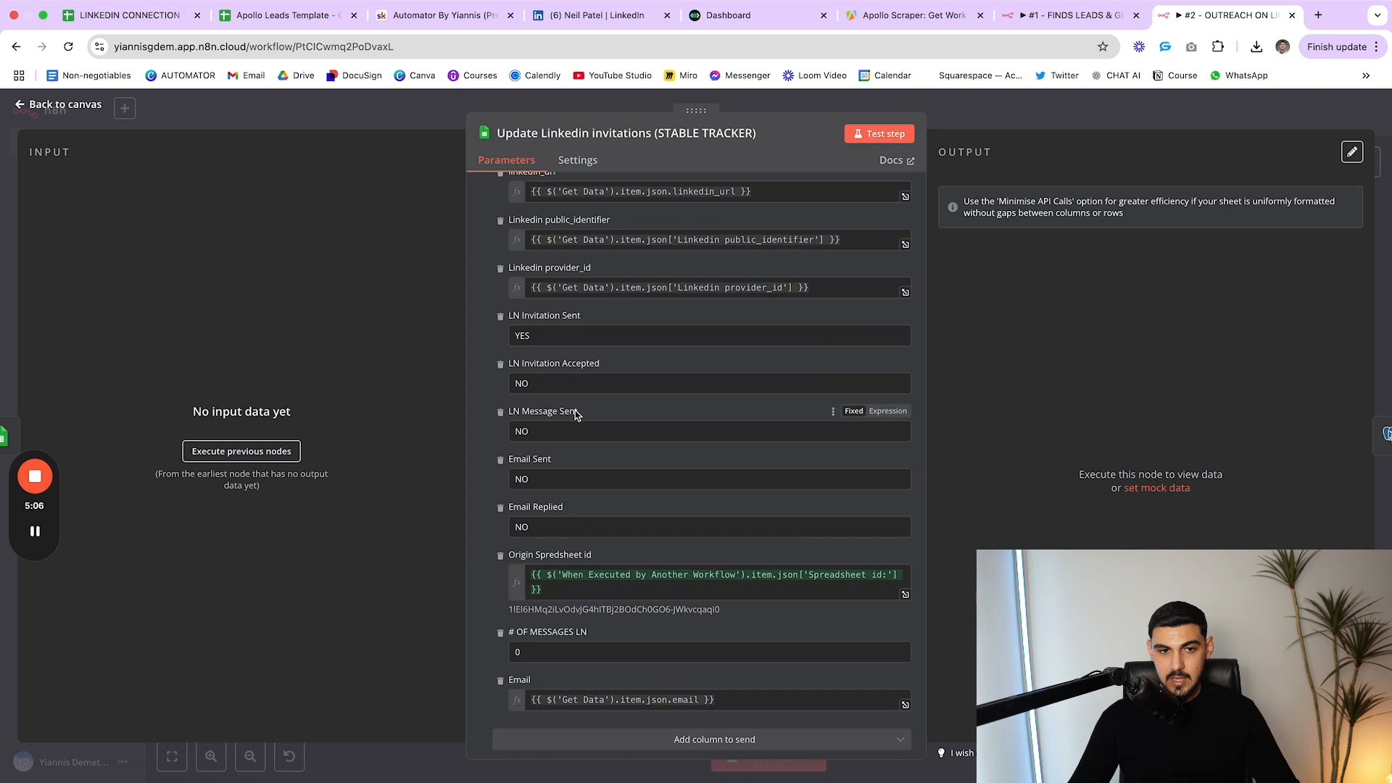
scroll(573, 417, "up", 2)
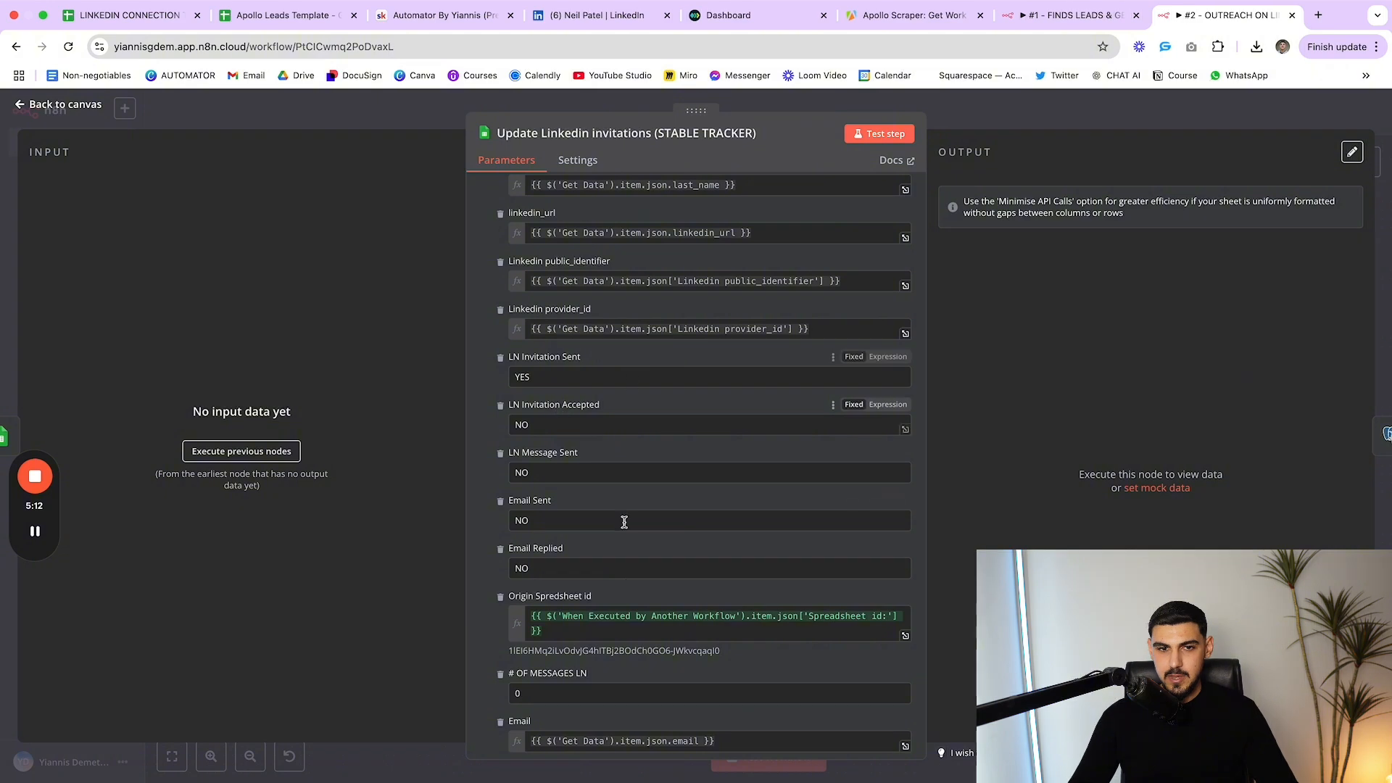
scroll(624, 521, "down", 3)
key("Escape")
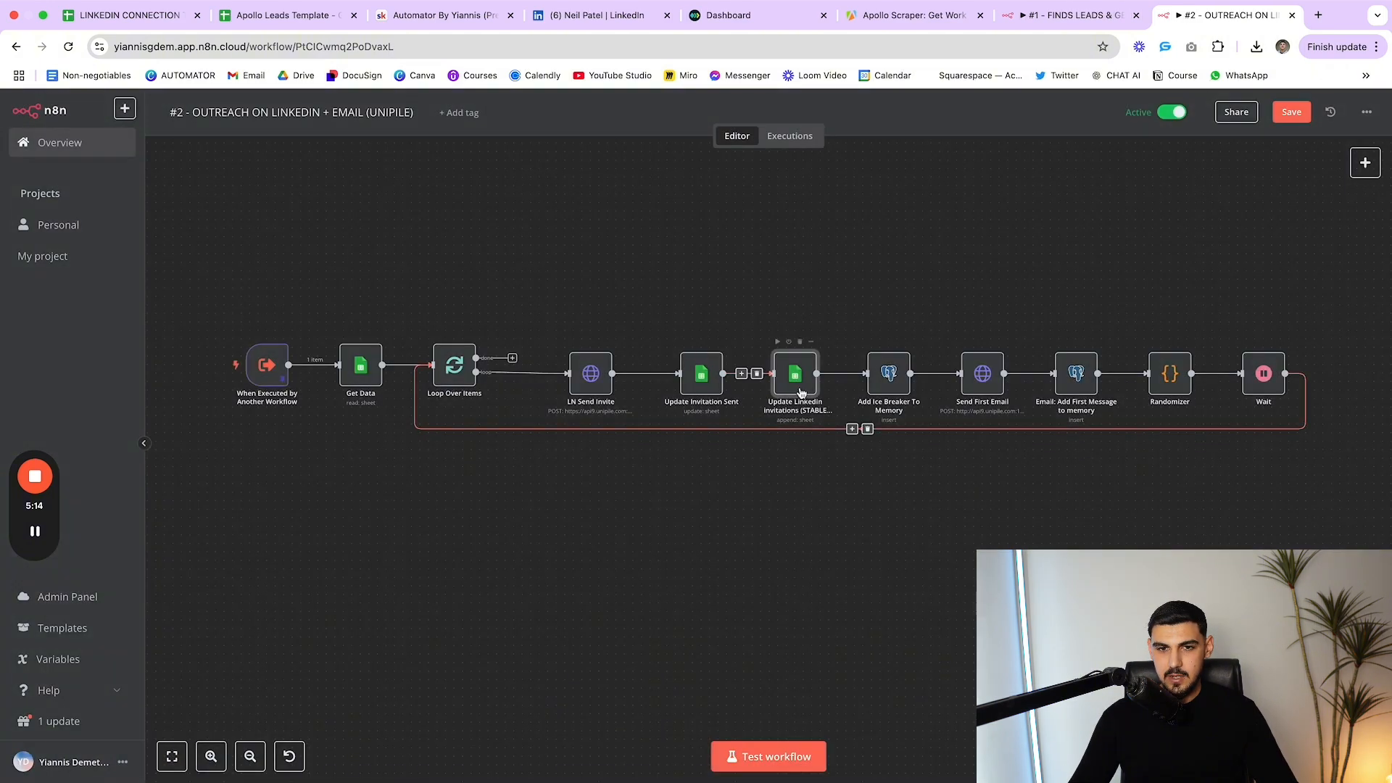
Reposition Add Ice Breaker To Memory and view its Postgres insert into n8n_chat_histories
mouse_move(895, 378)
left_mouse_down()
mouse_move(896, 335)
mouse_move(887, 369)
left_mouse_up()
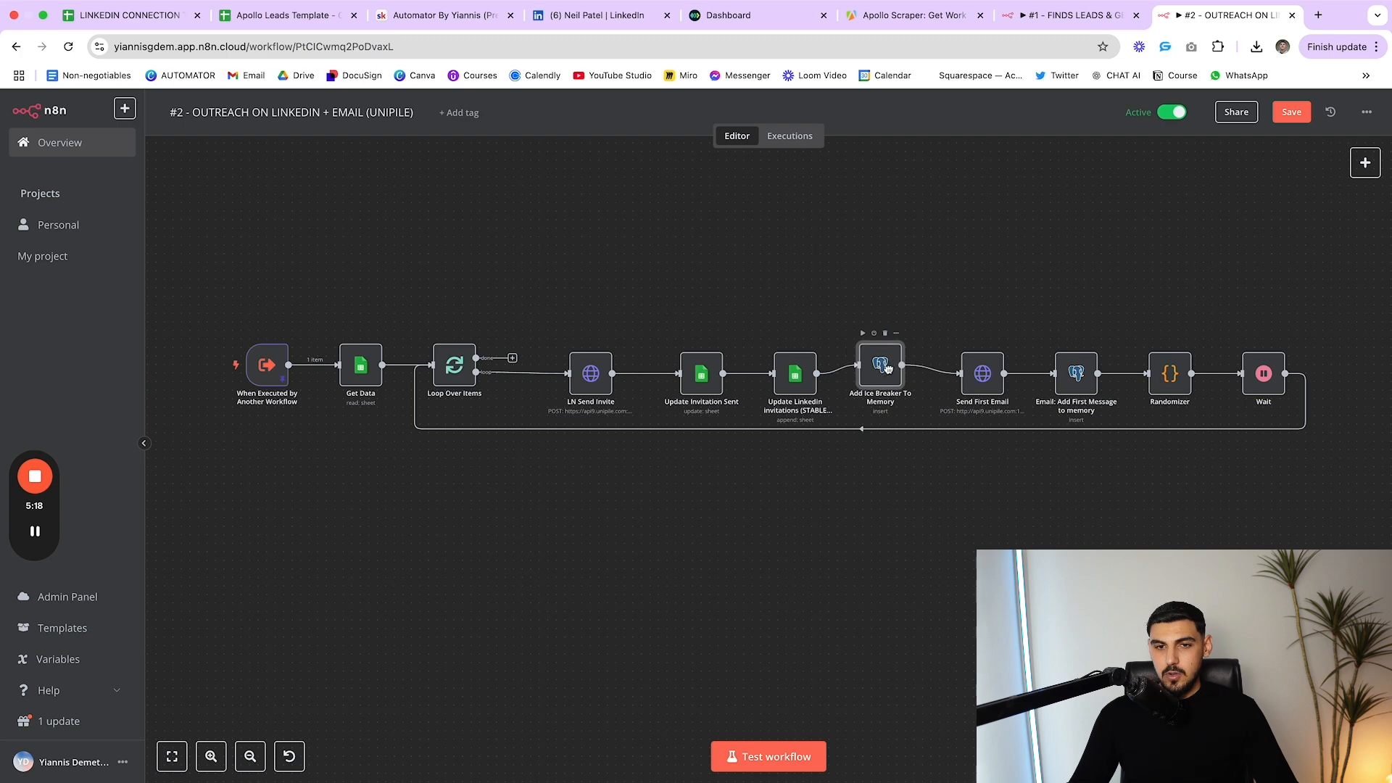
double_click(888, 369)
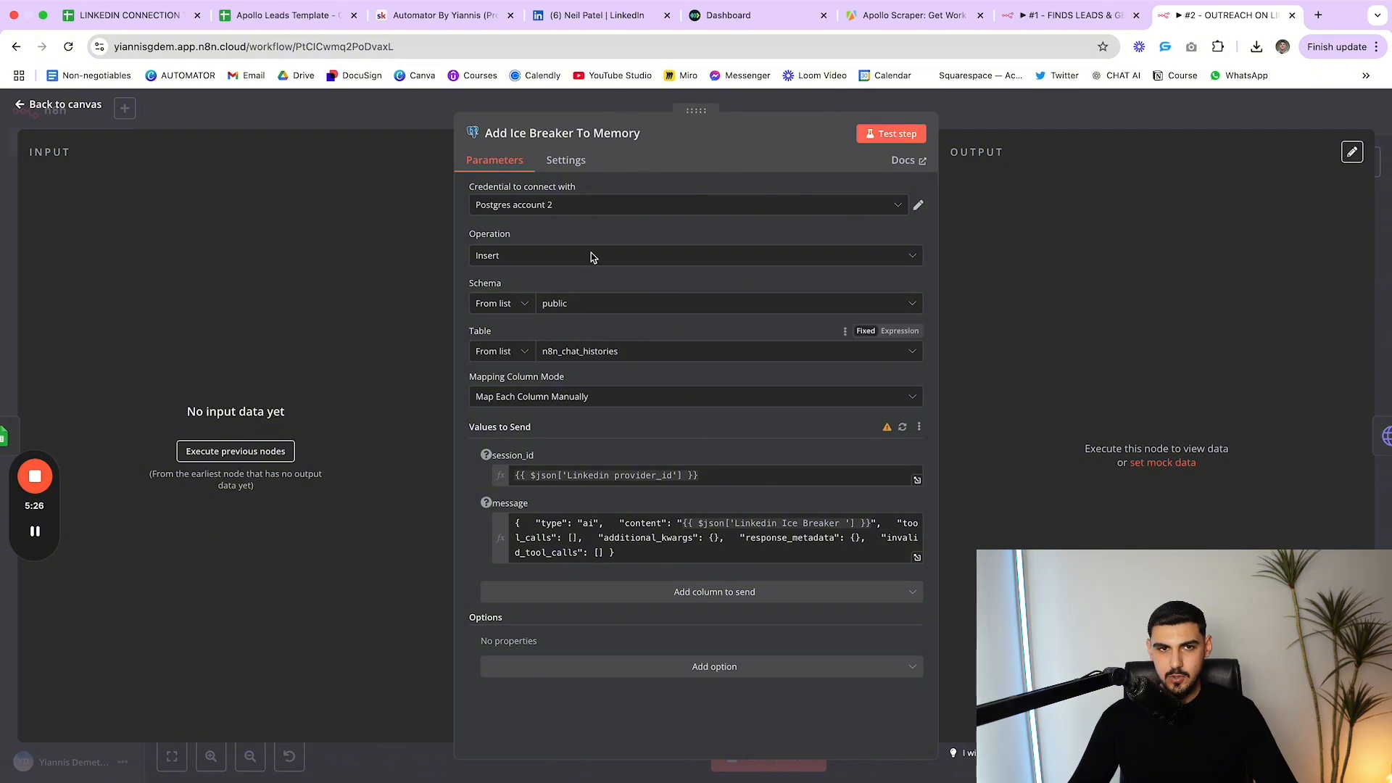
key("Escape")
left_click_drag(884, 357, 888, 372)
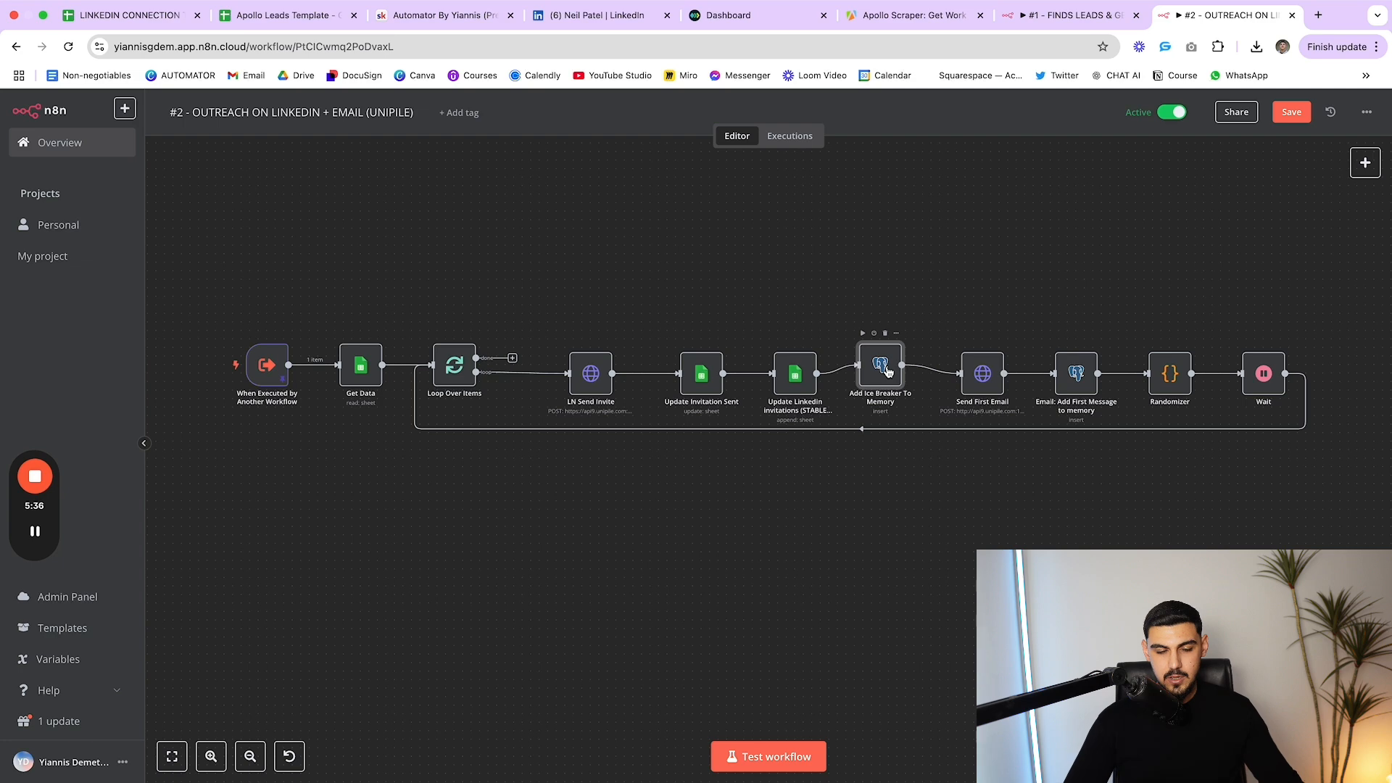
double_click(888, 372)
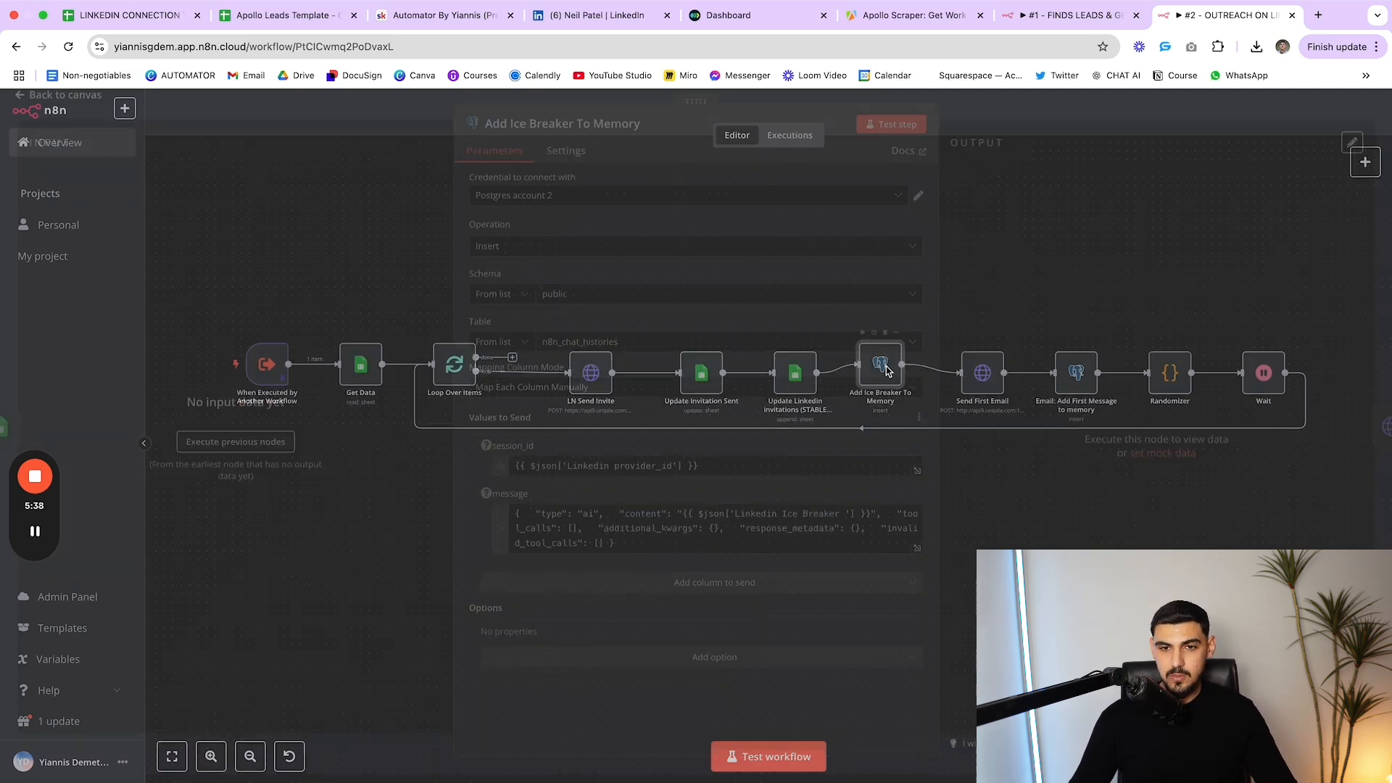
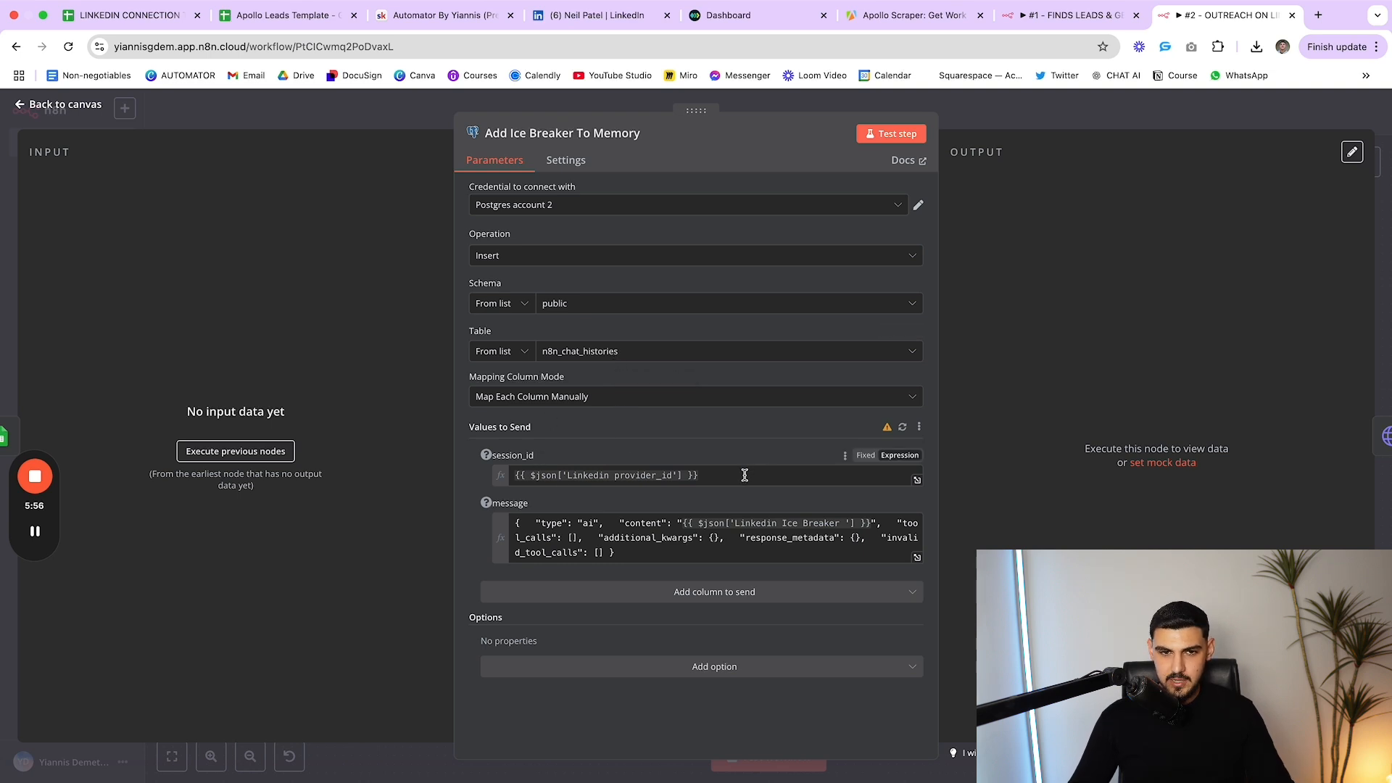
Preview the result of Add Ice Breaker To Memory's session_id expression
left_click_drag(745, 475, 506, 477)
left_click(599, 449)
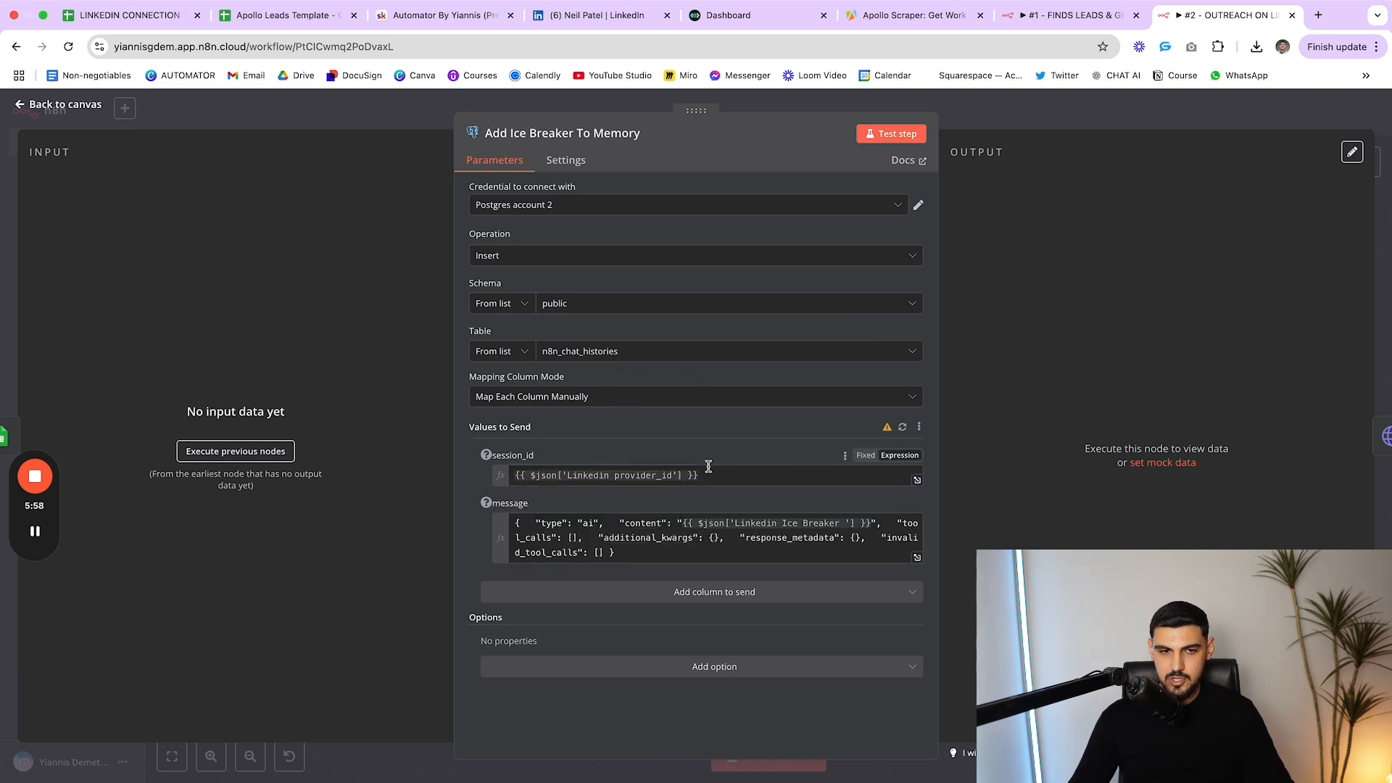
left_click_drag(708, 471, 477, 477)
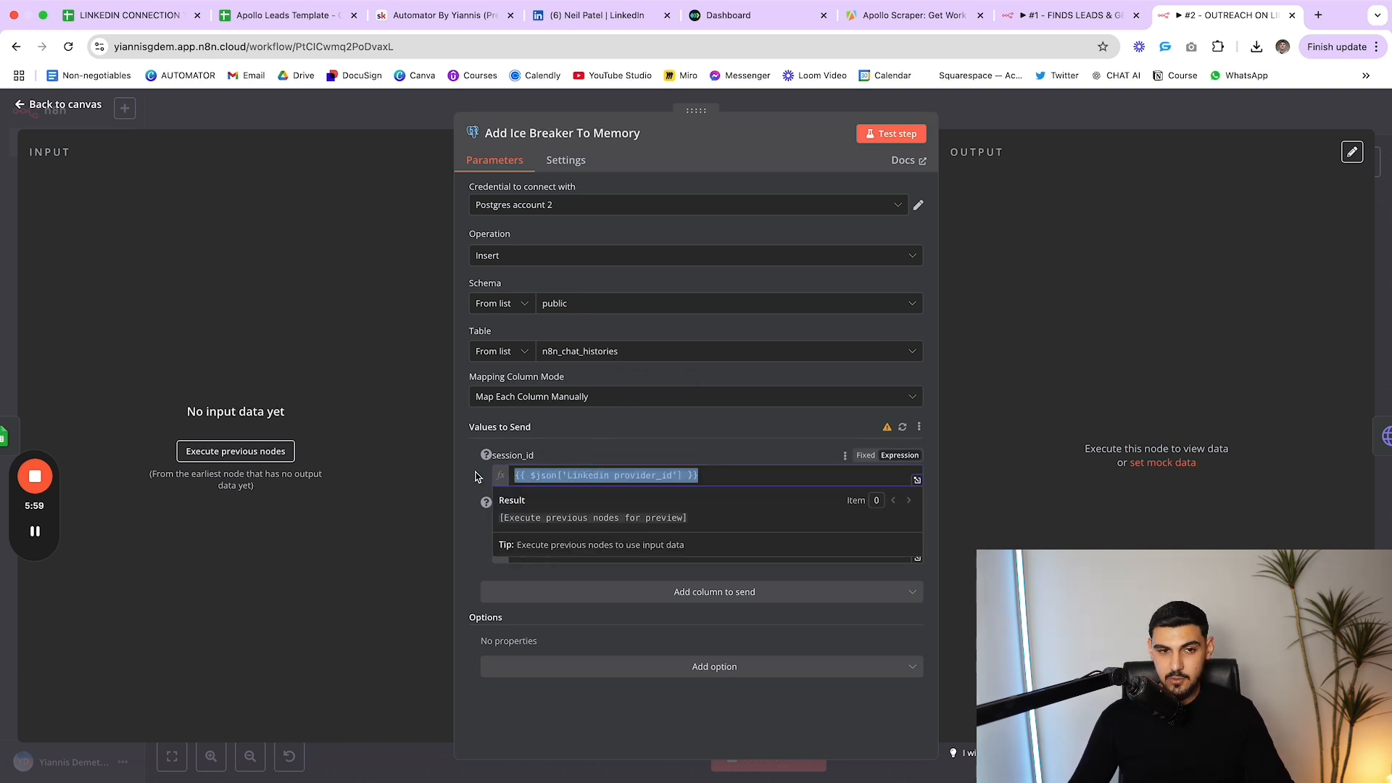
left_click(600, 433)
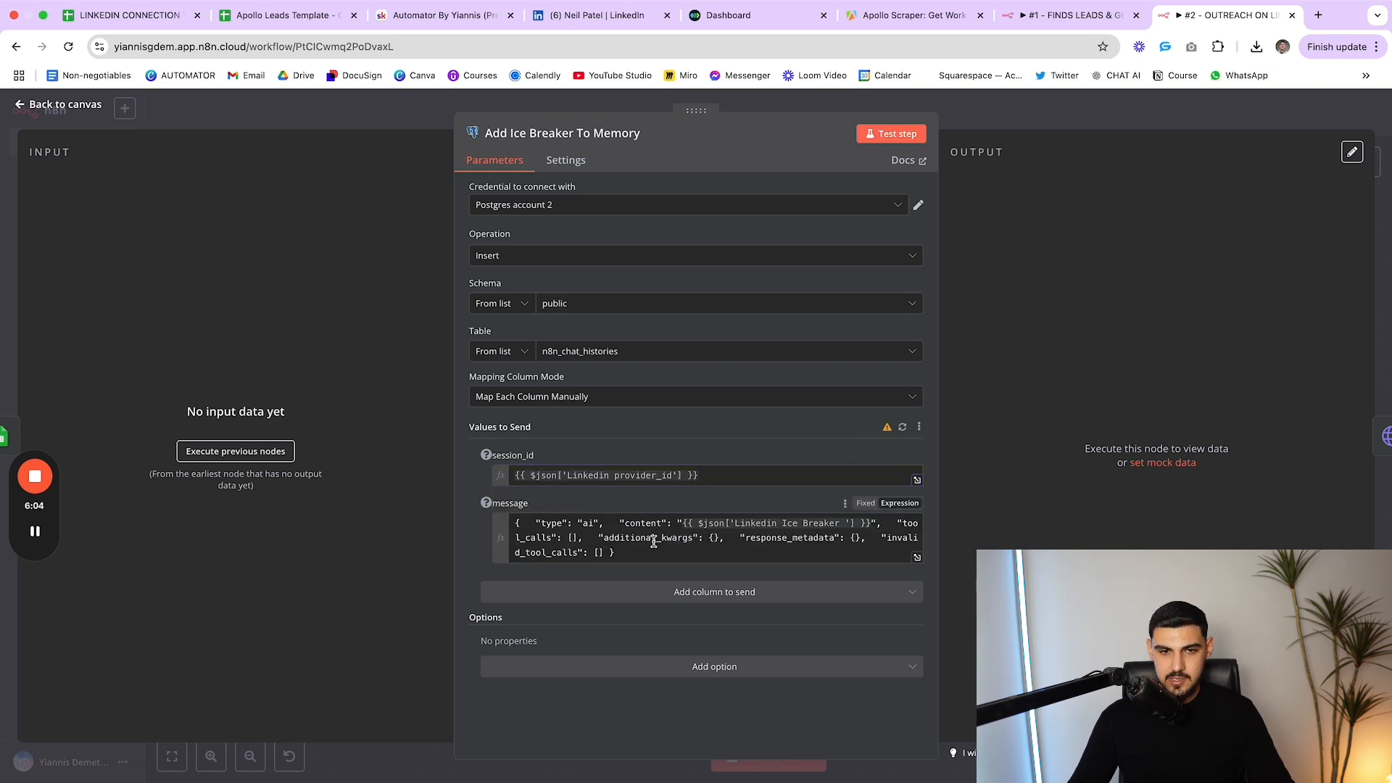
Inspect the message expression's type values, then open Send First Email's Unipile POST request
mouse_move(542, 524)
left_mouse_down()
mouse_move(589, 524)
mouse_move(540, 523)
left_mouse_up()
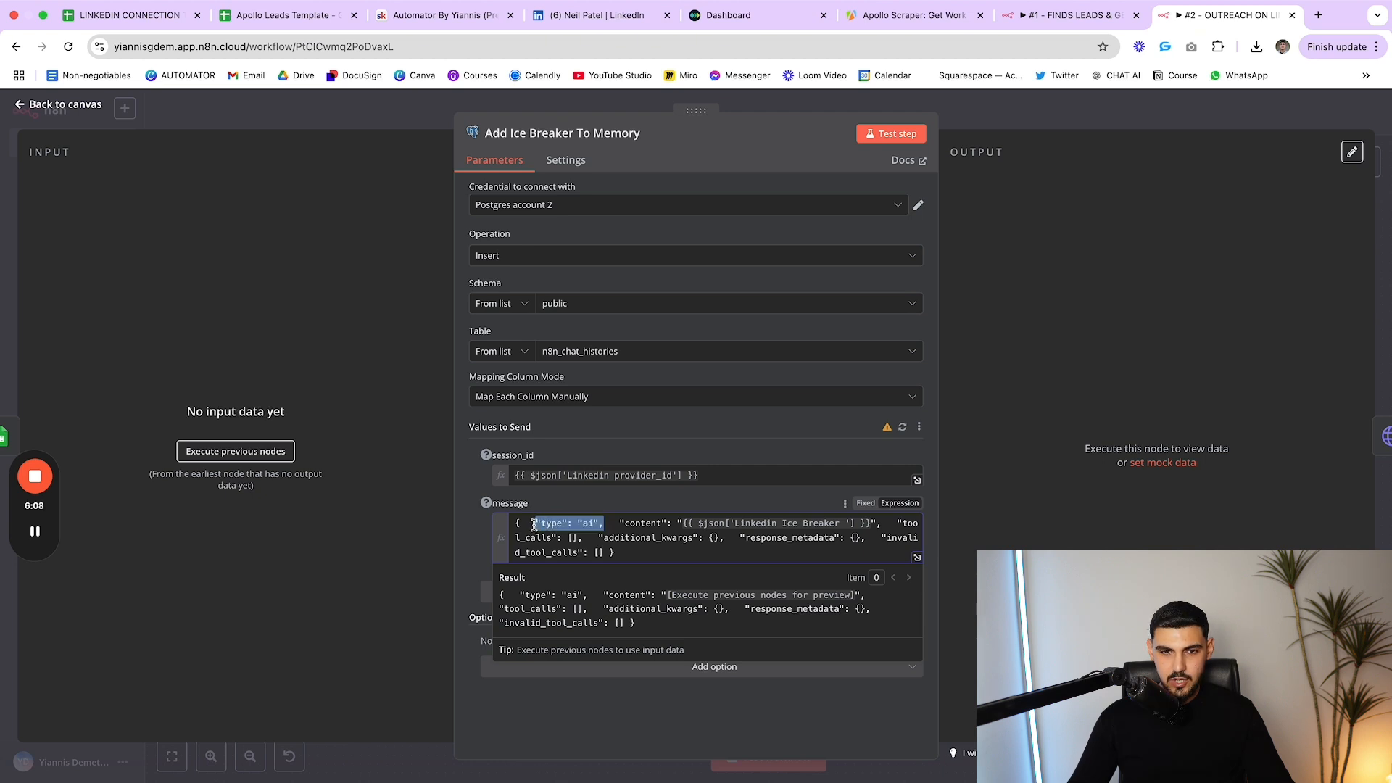
left_click(534, 524)
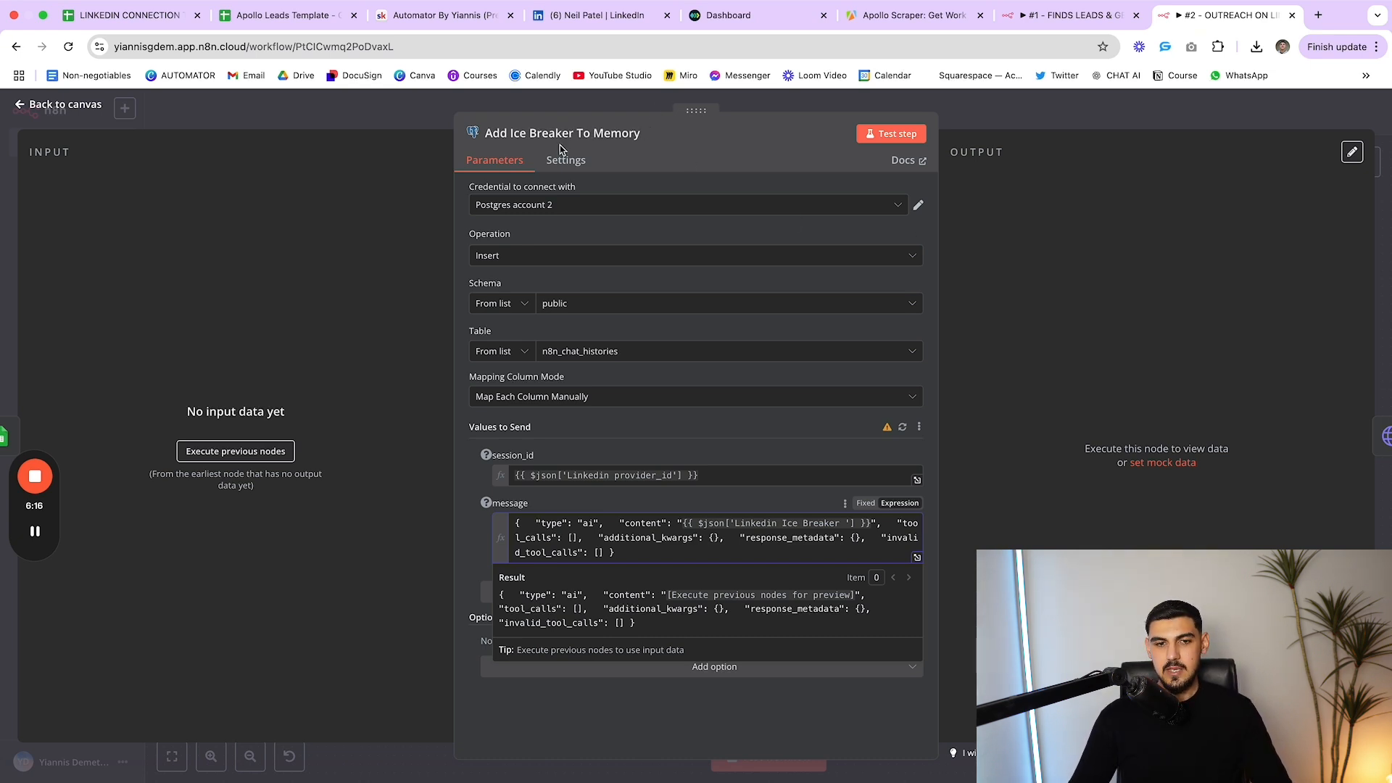
left_click(593, 530)
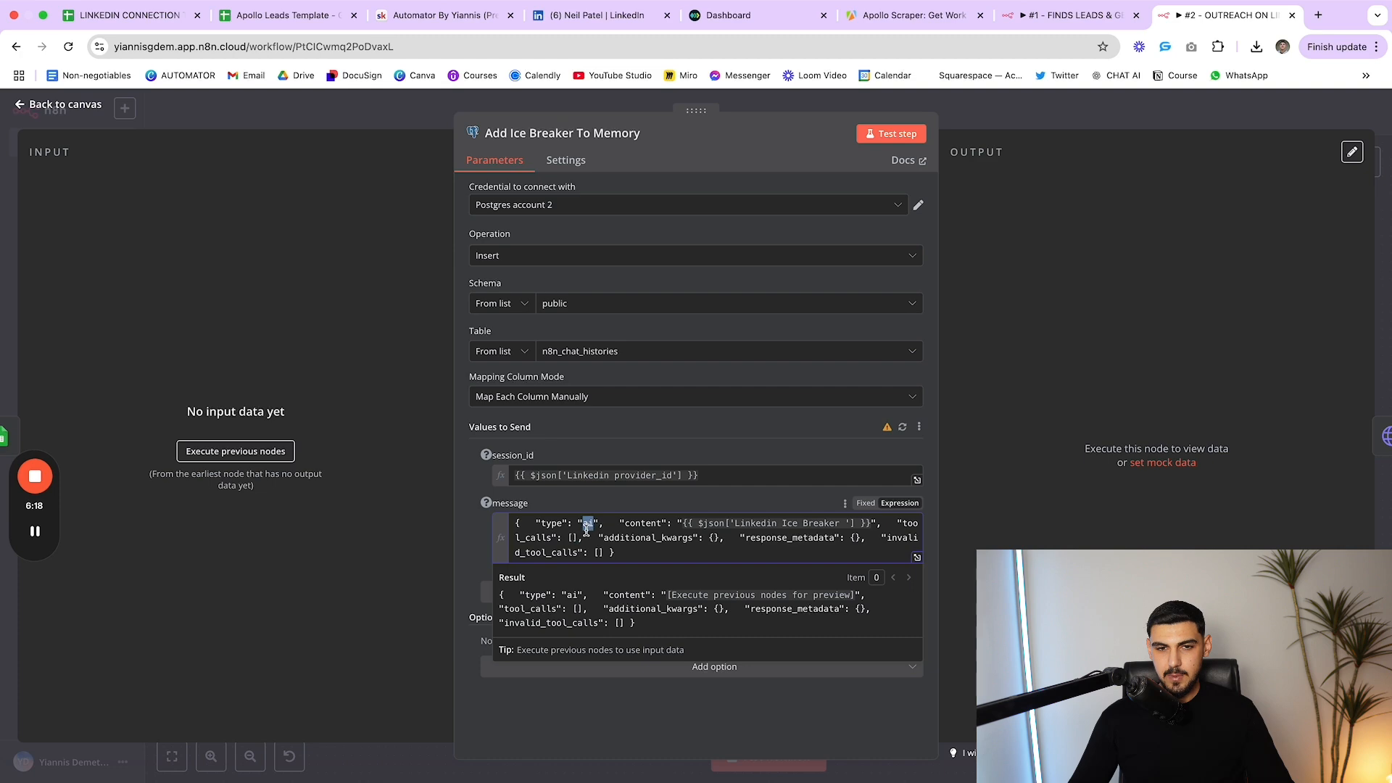
left_click(755, 450)
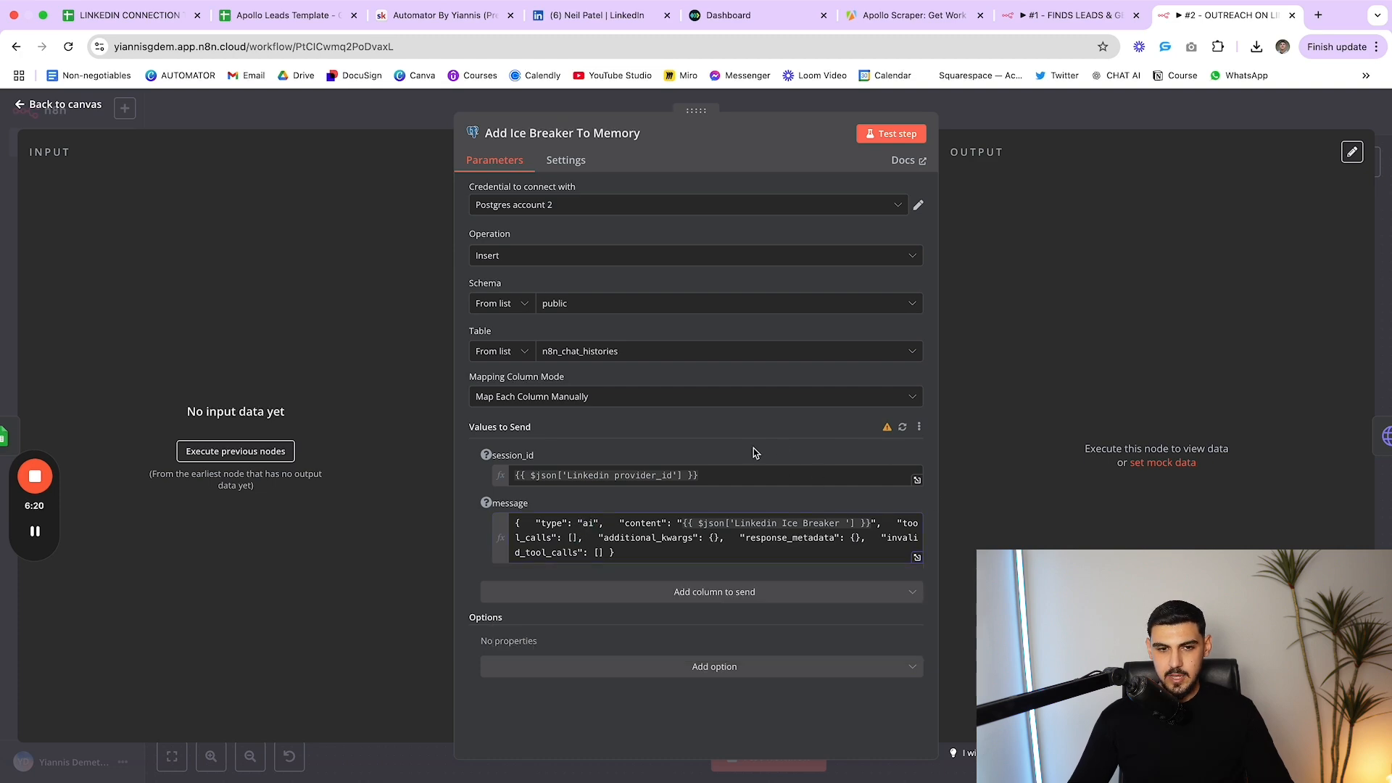
key("Escape")
double_click(992, 364)
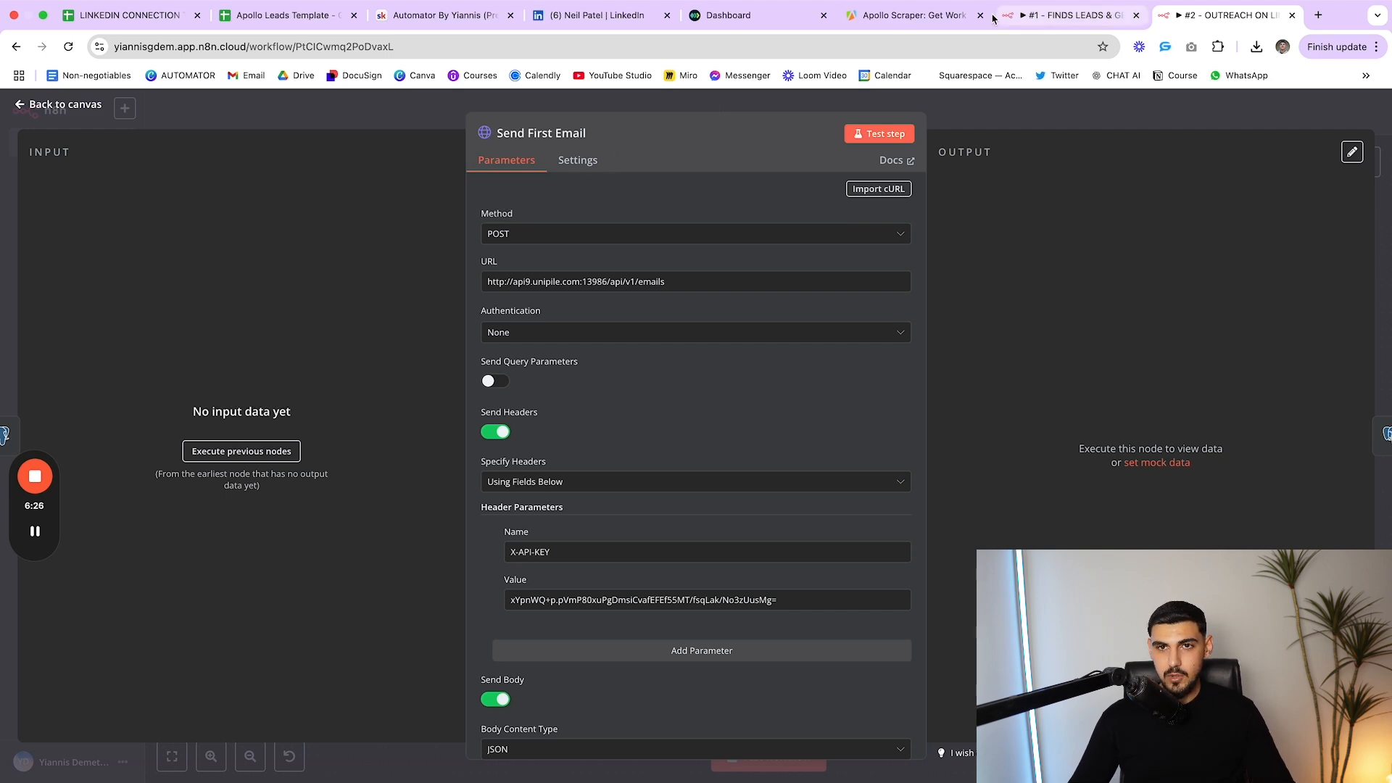
Skim through the Send First Email settings and return to the canvas
key("Escape")
double_click(982, 376)
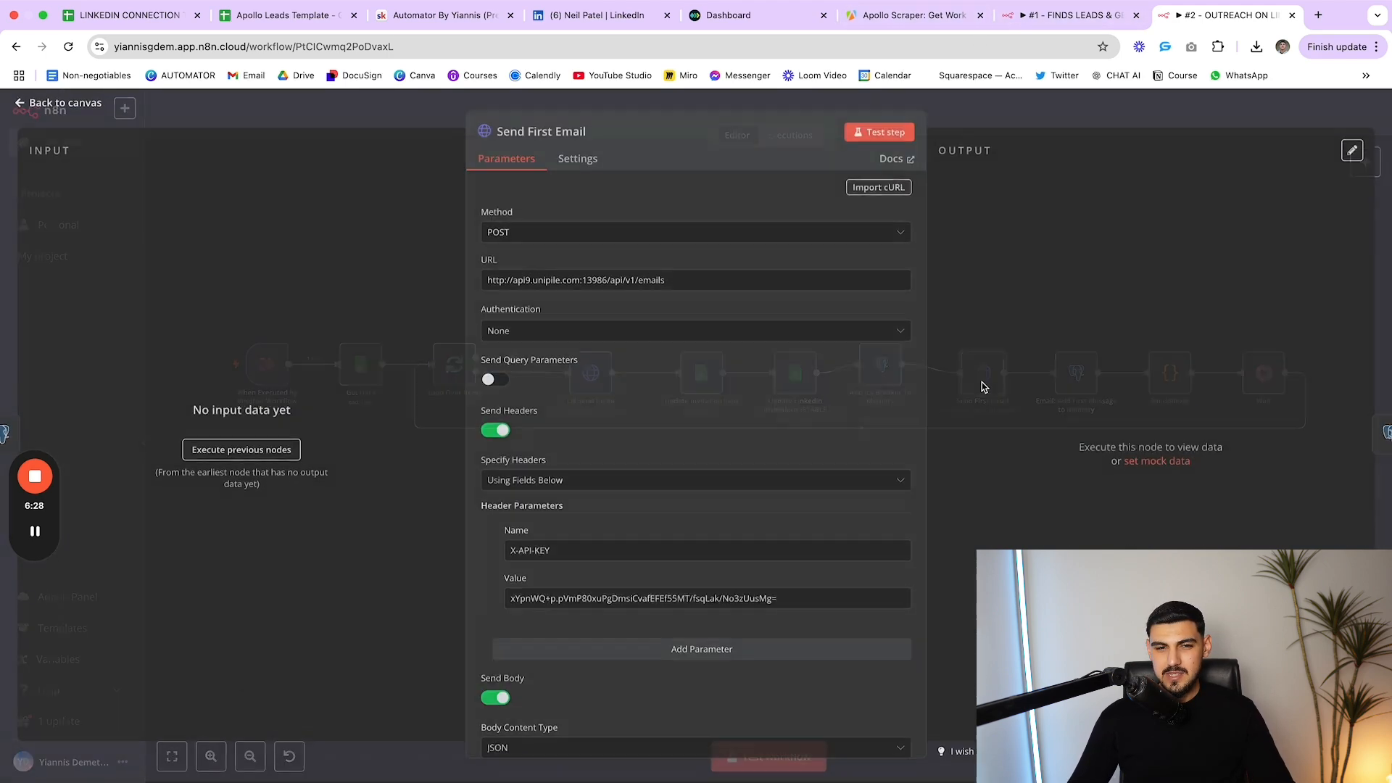
scroll(765, 400, "down", 3)
scroll(767, 401, "down", 3)
key("Escape")
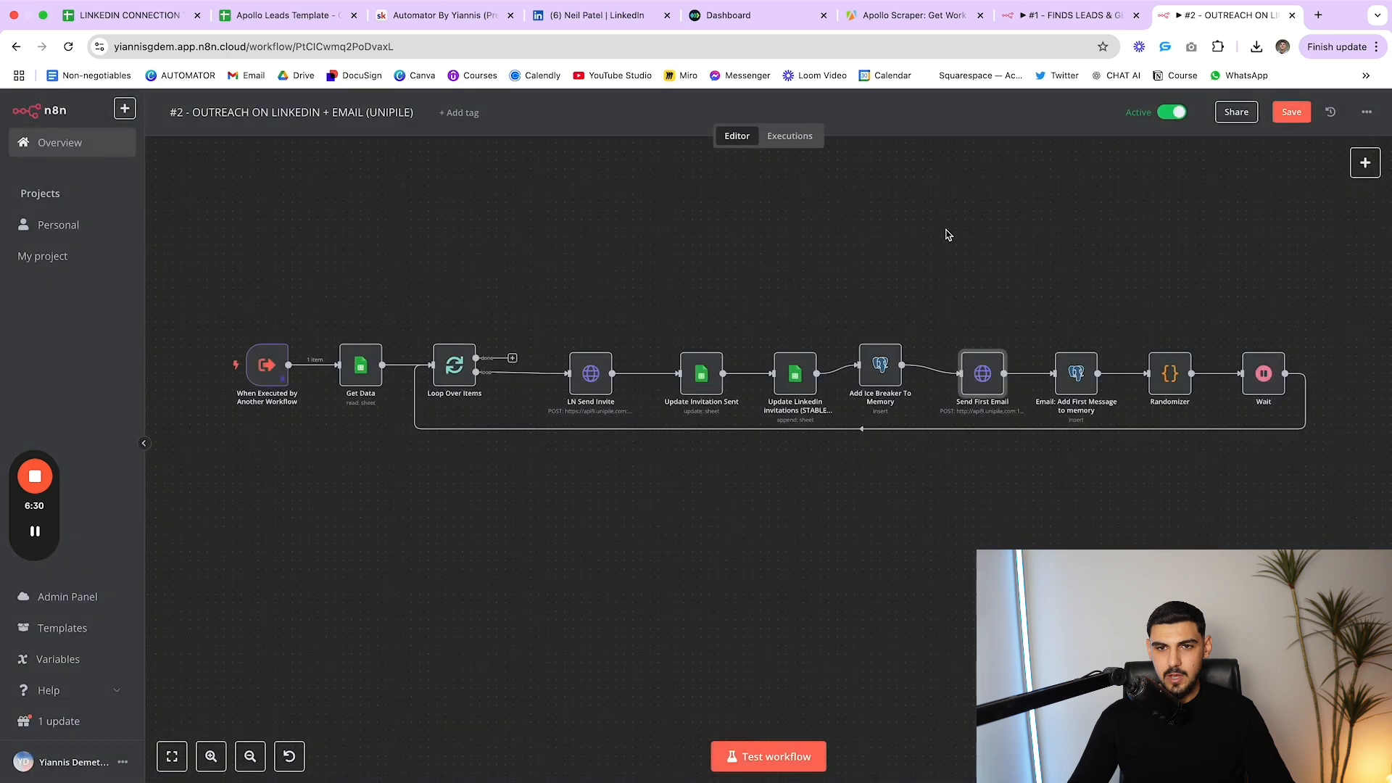
Browse Gmail's send actions in the node picker, then dismiss without adding a node
right_click(947, 243)
right_click(873, 232)
left_click(903, 249)
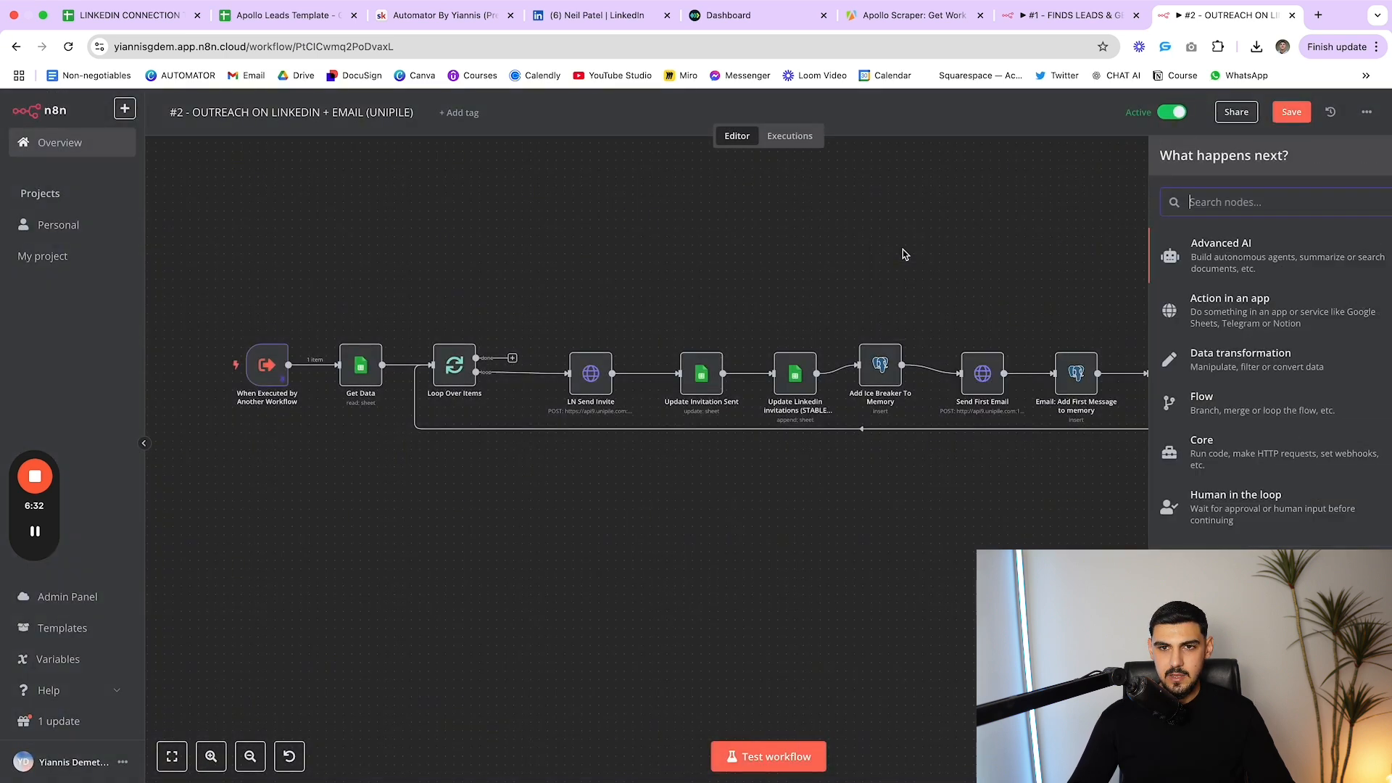
type("Gmail")
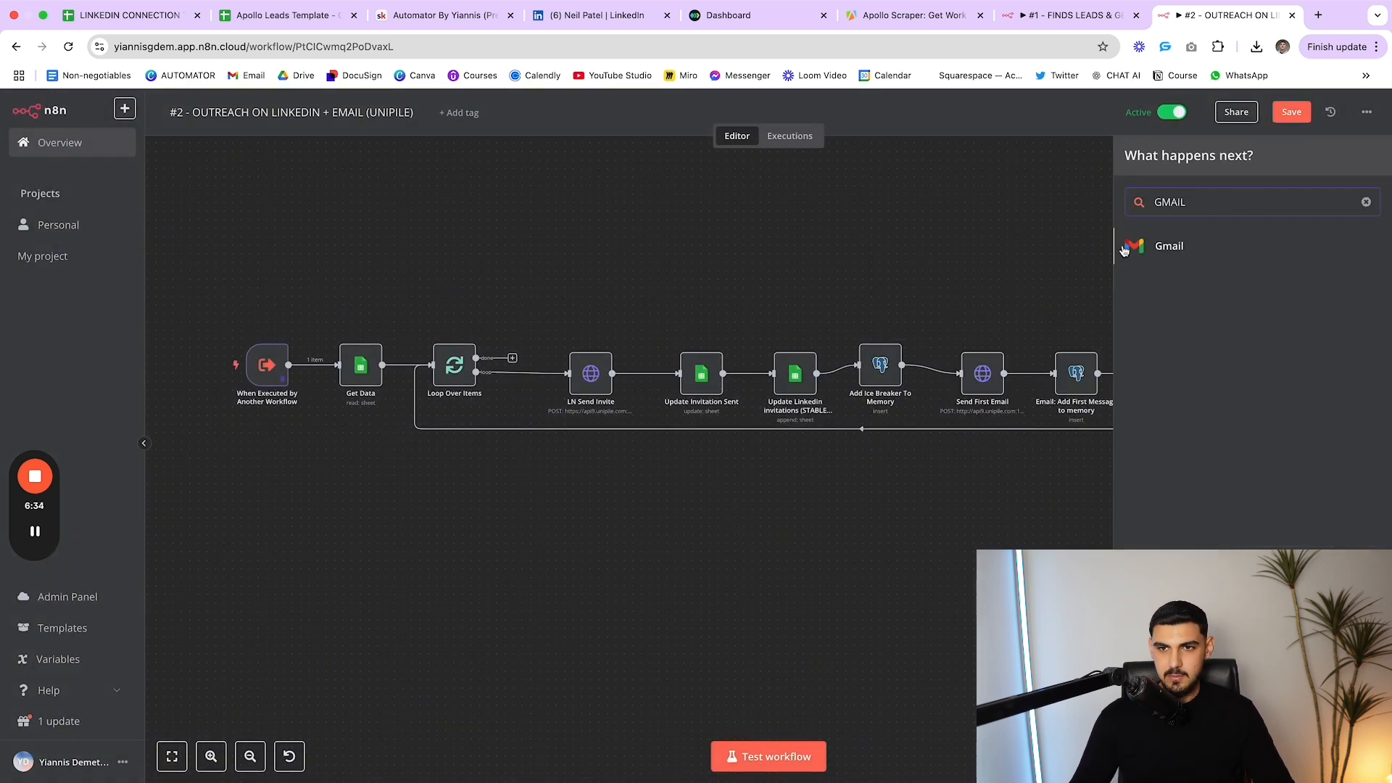
left_click(1203, 245)
type("SE")
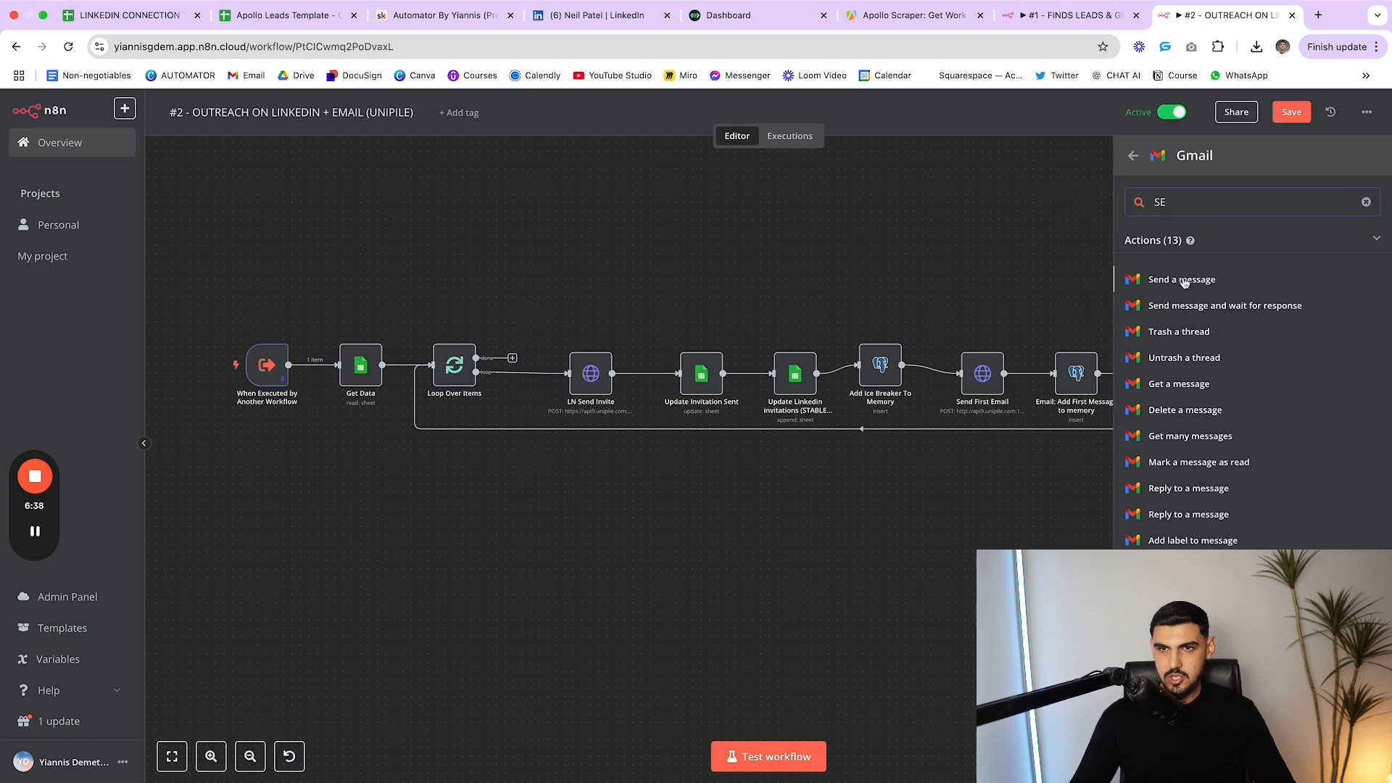
left_click(1028, 249)
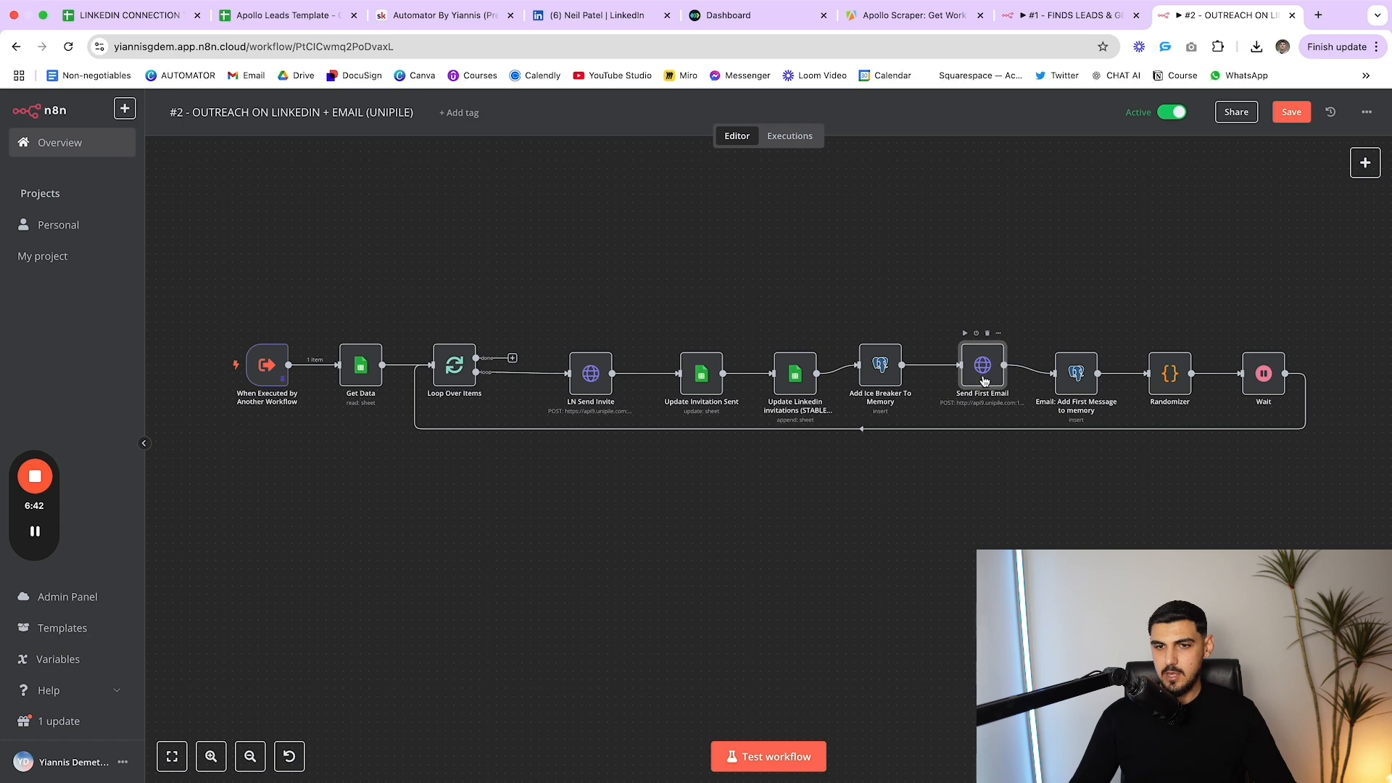
Review Send First Email's Unipile emails URL and API-key header
double_click(982, 370)
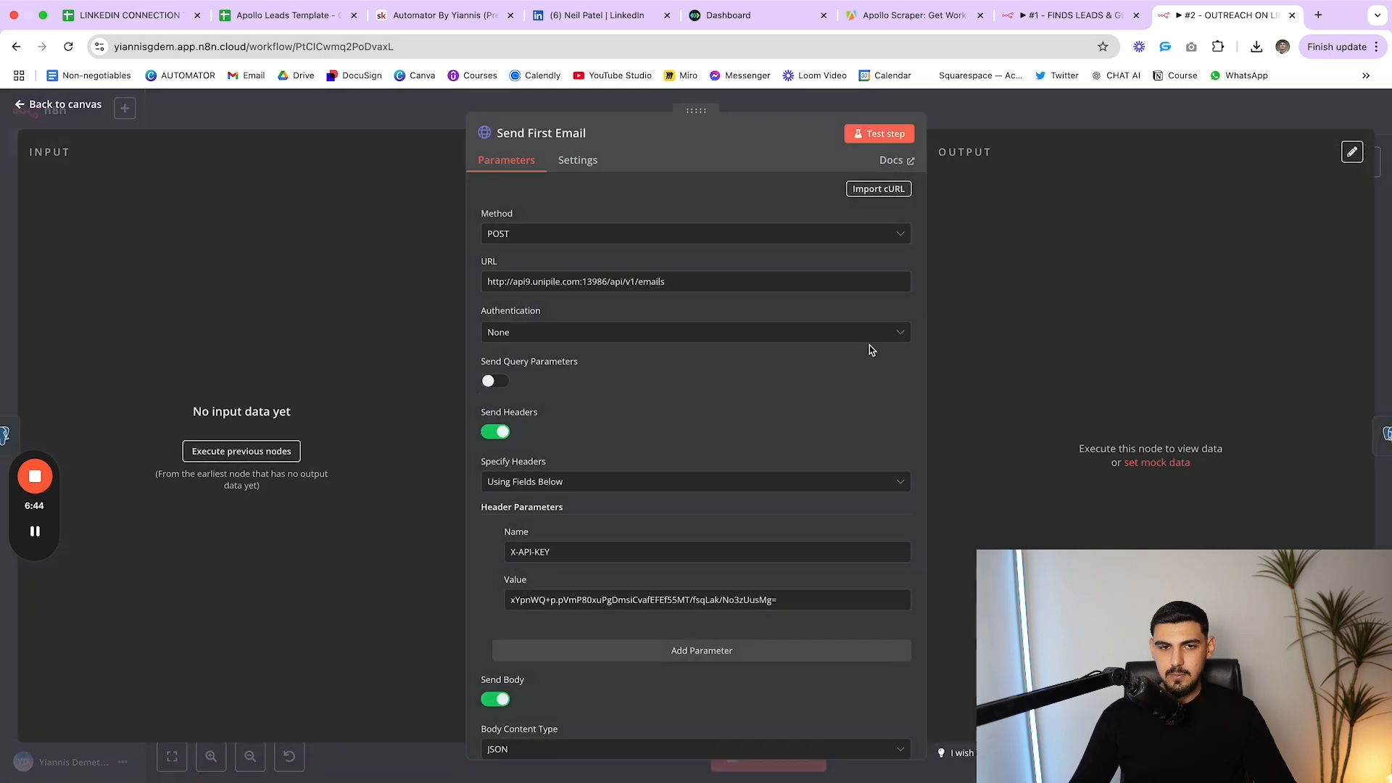
scroll(764, 332, "down", 3)
scroll(771, 326, "up", 3)
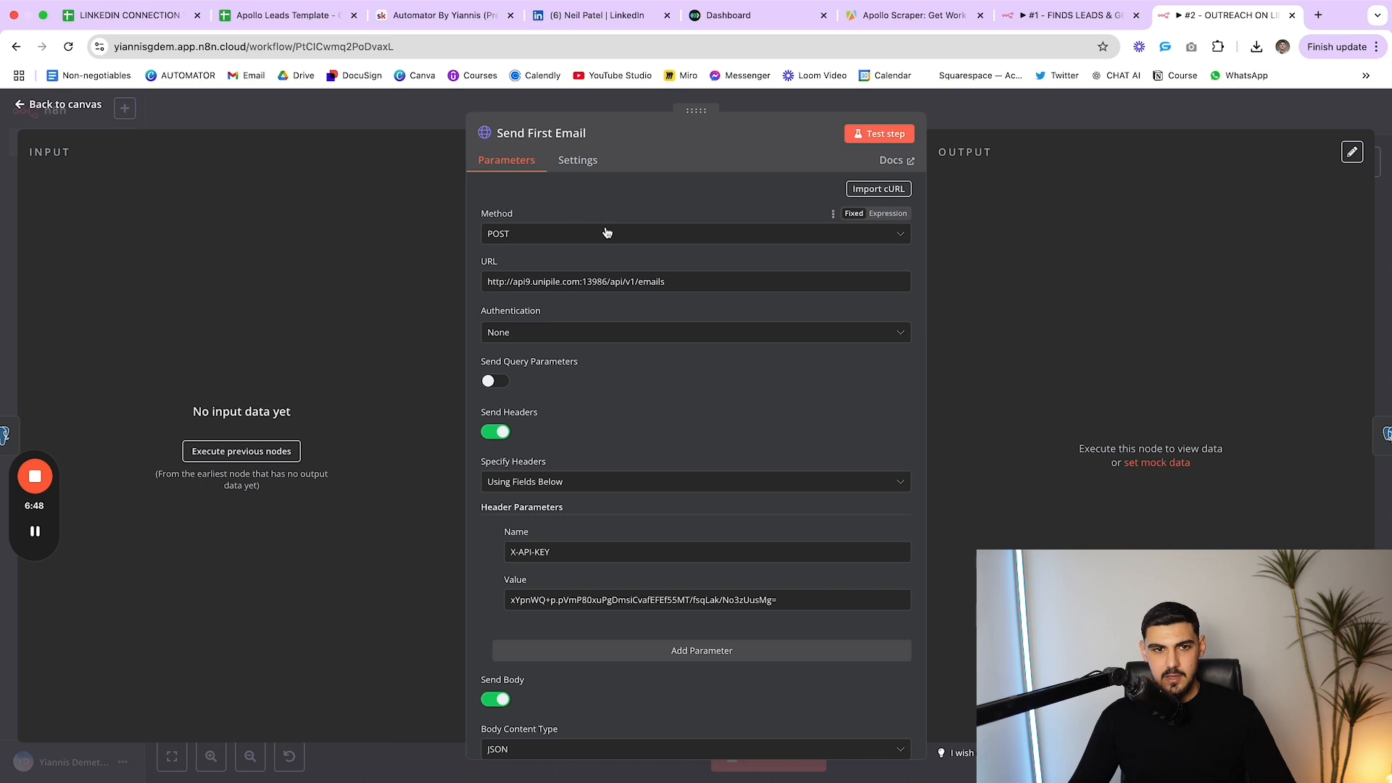
scroll(608, 232, "down", 2)
scroll(528, 199, "up", 2)
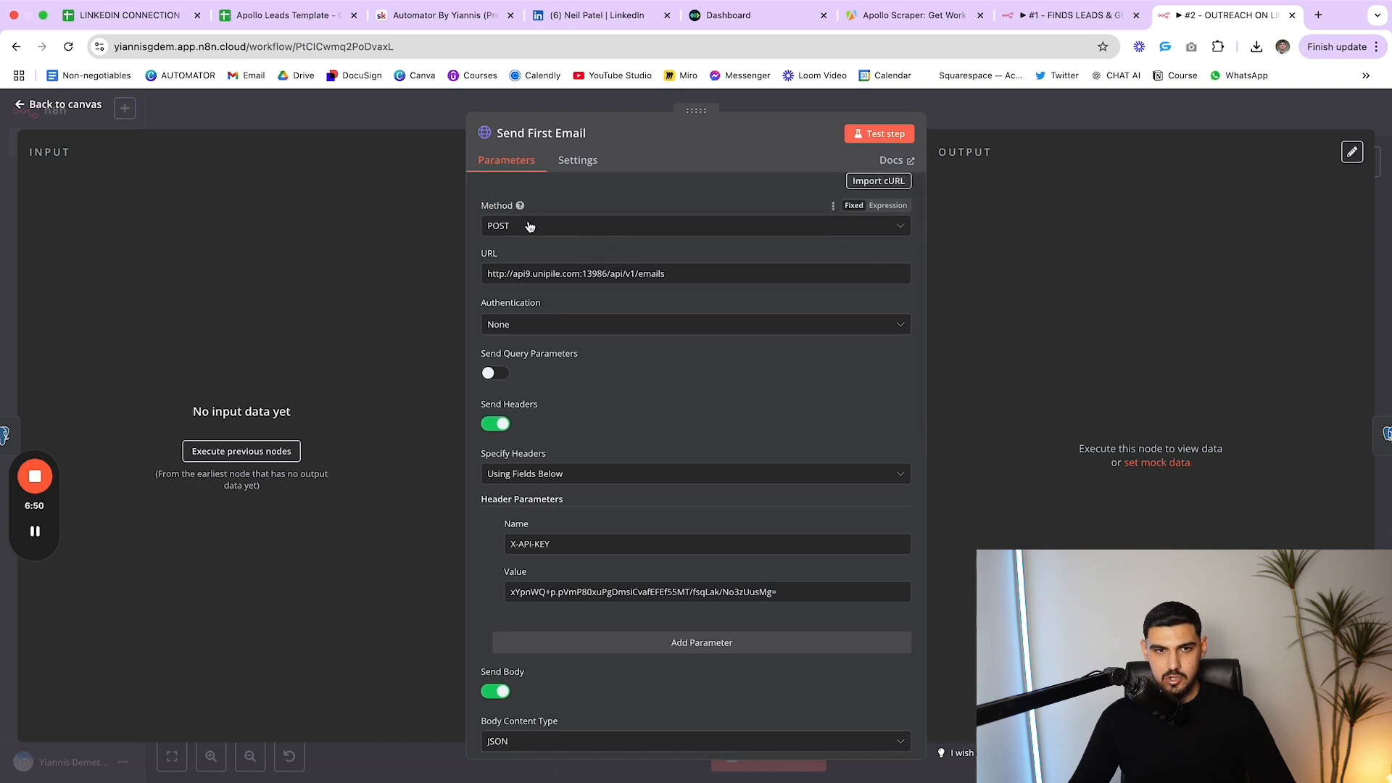
left_click_drag(685, 277, 468, 272)
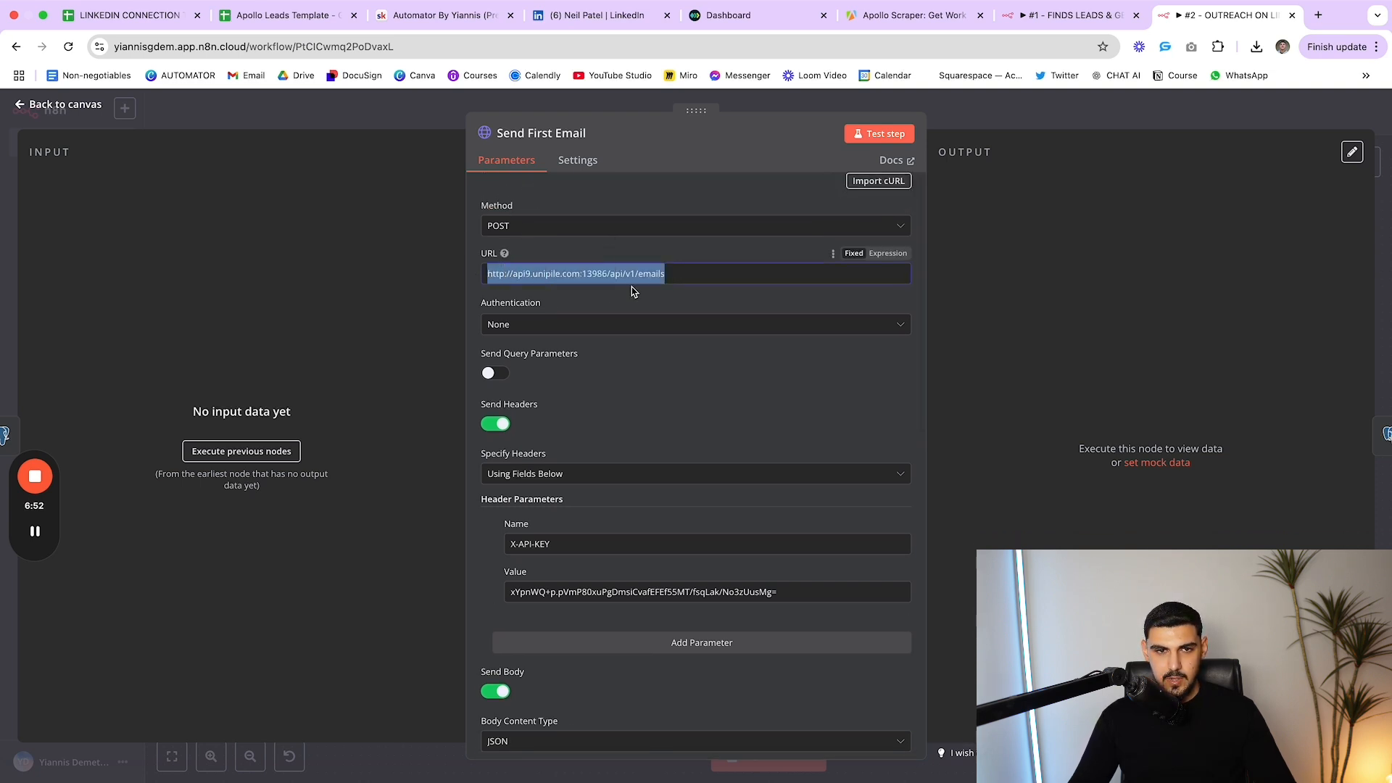
Check the JSON body's recipient expression result, then close Send First Email
scroll(623, 290, "down", 6)
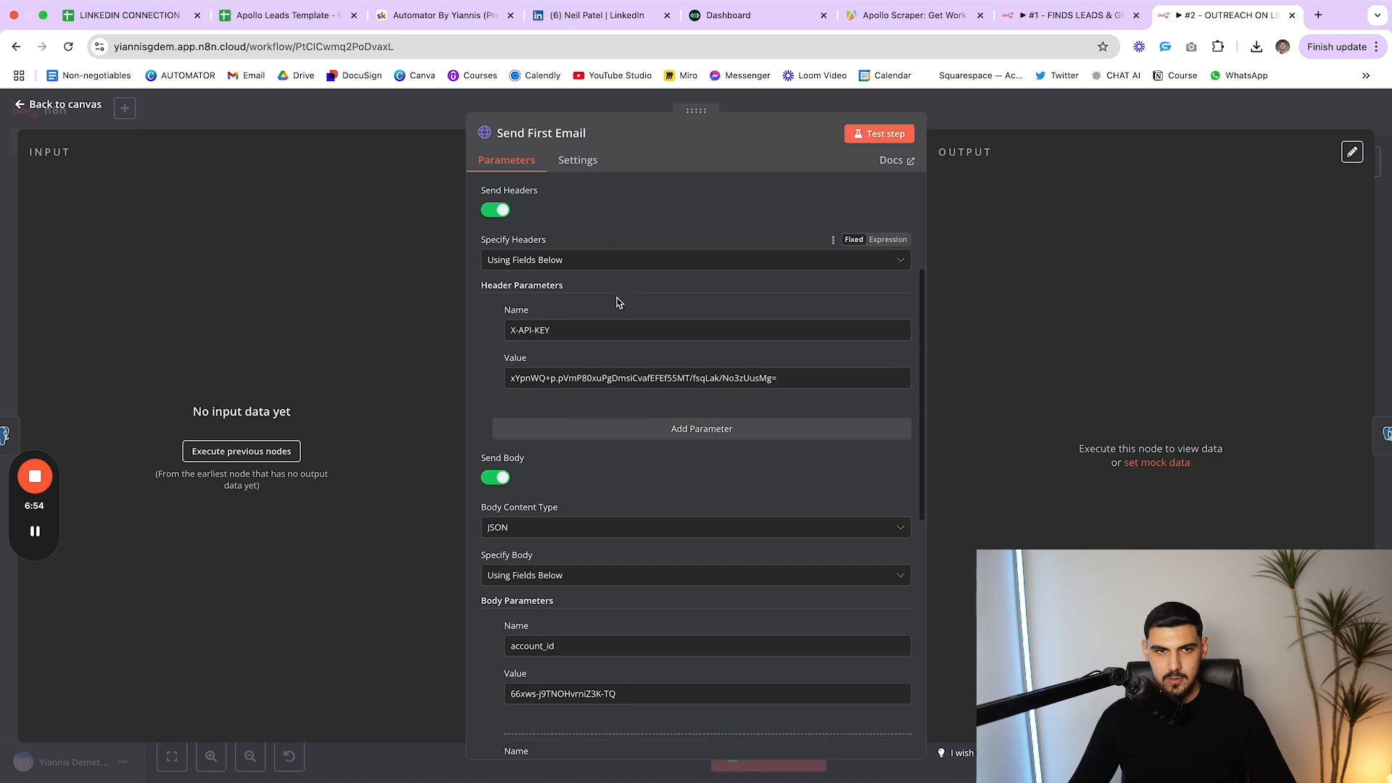
scroll(617, 302, "down", 7)
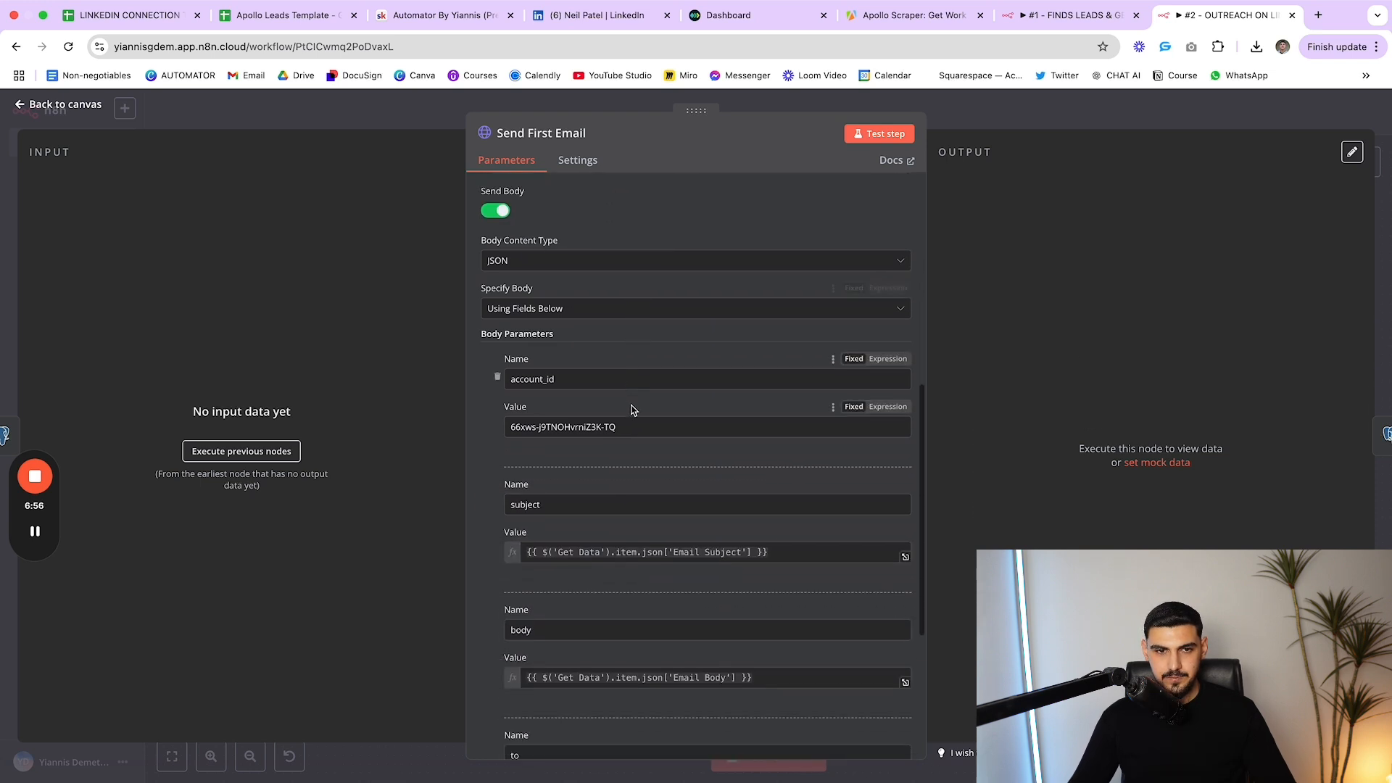
scroll(624, 406, "down", 7)
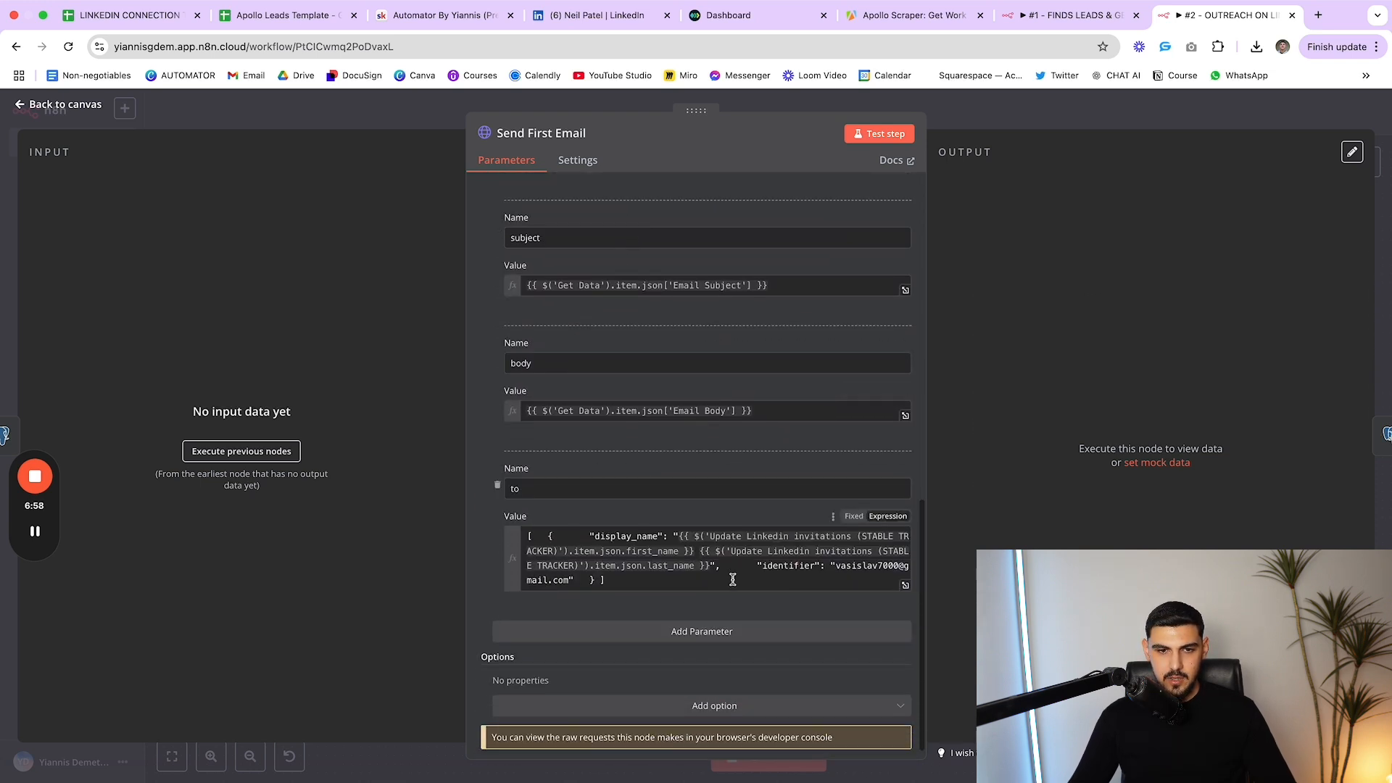
left_click(733, 580)
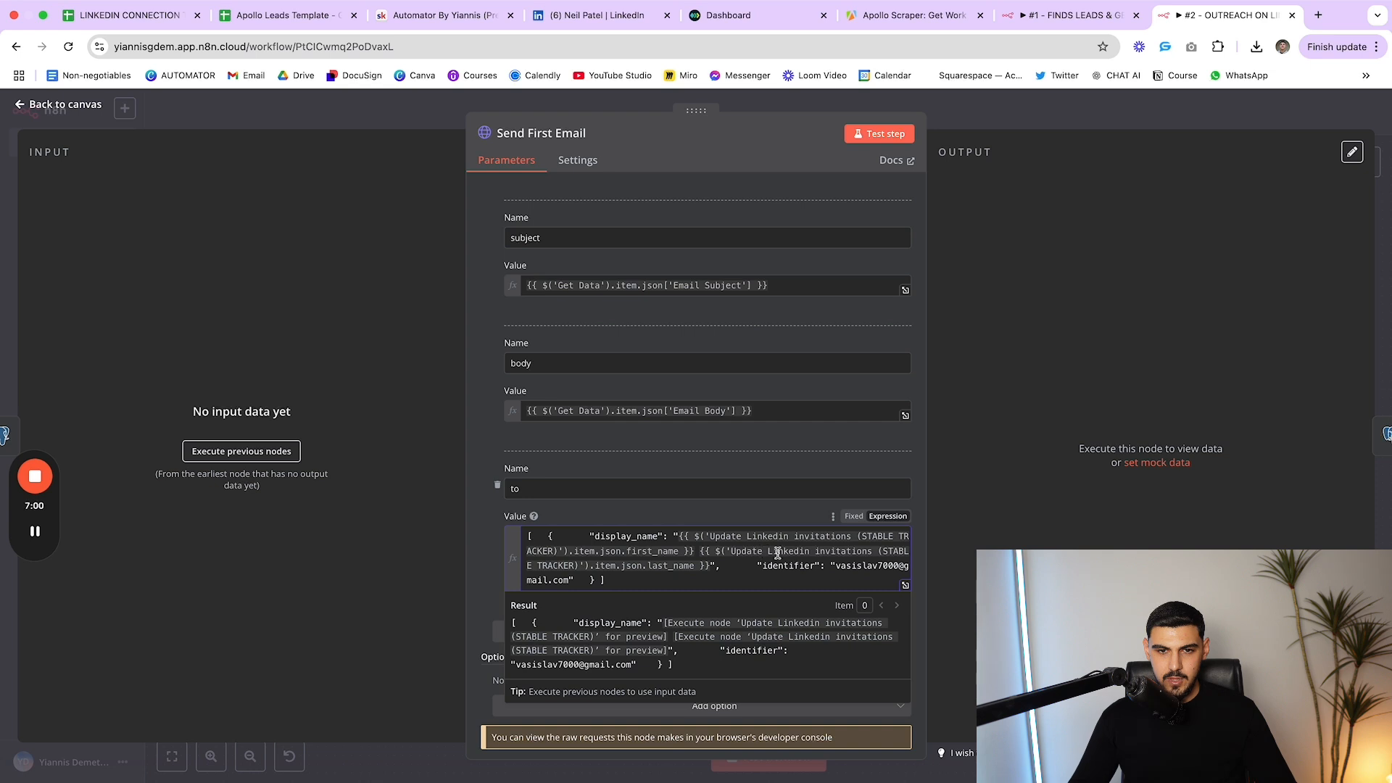
left_click(587, 516)
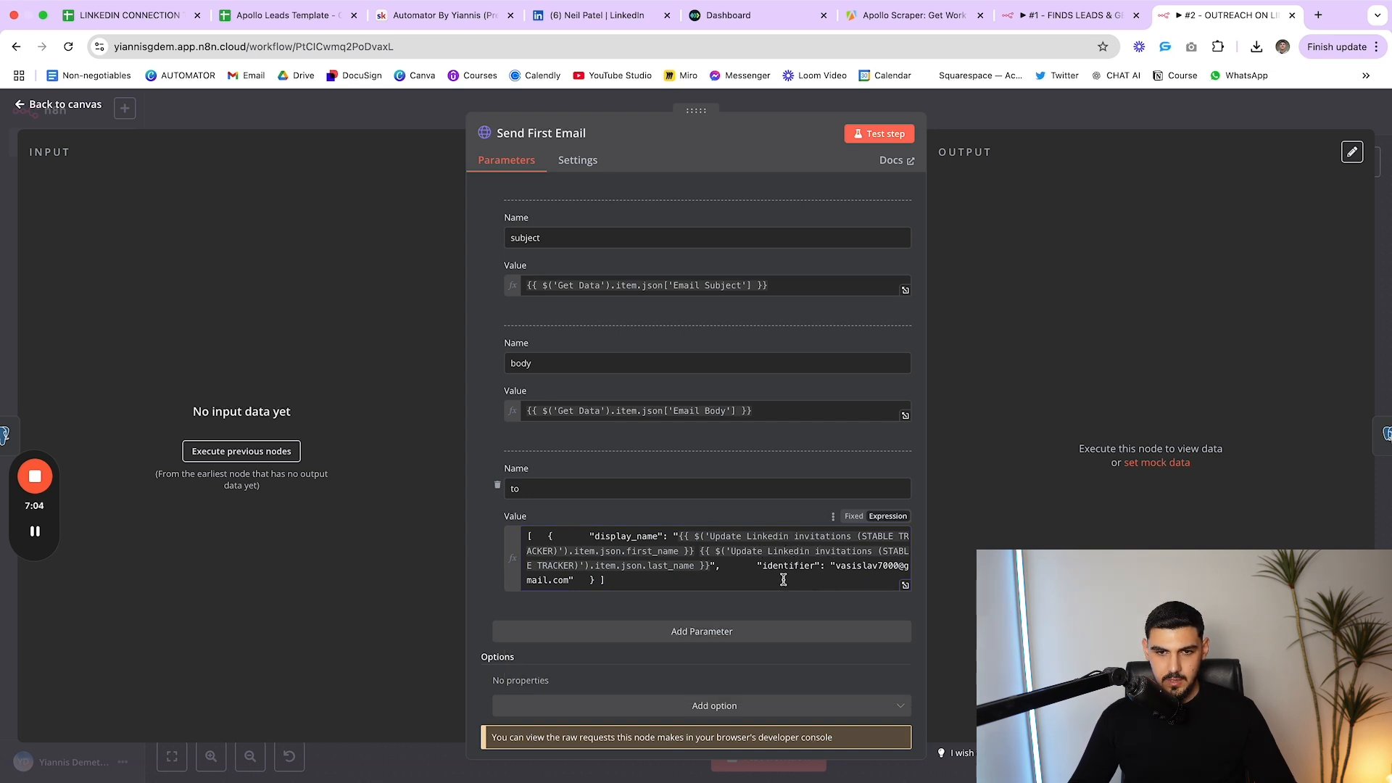
key("Escape")
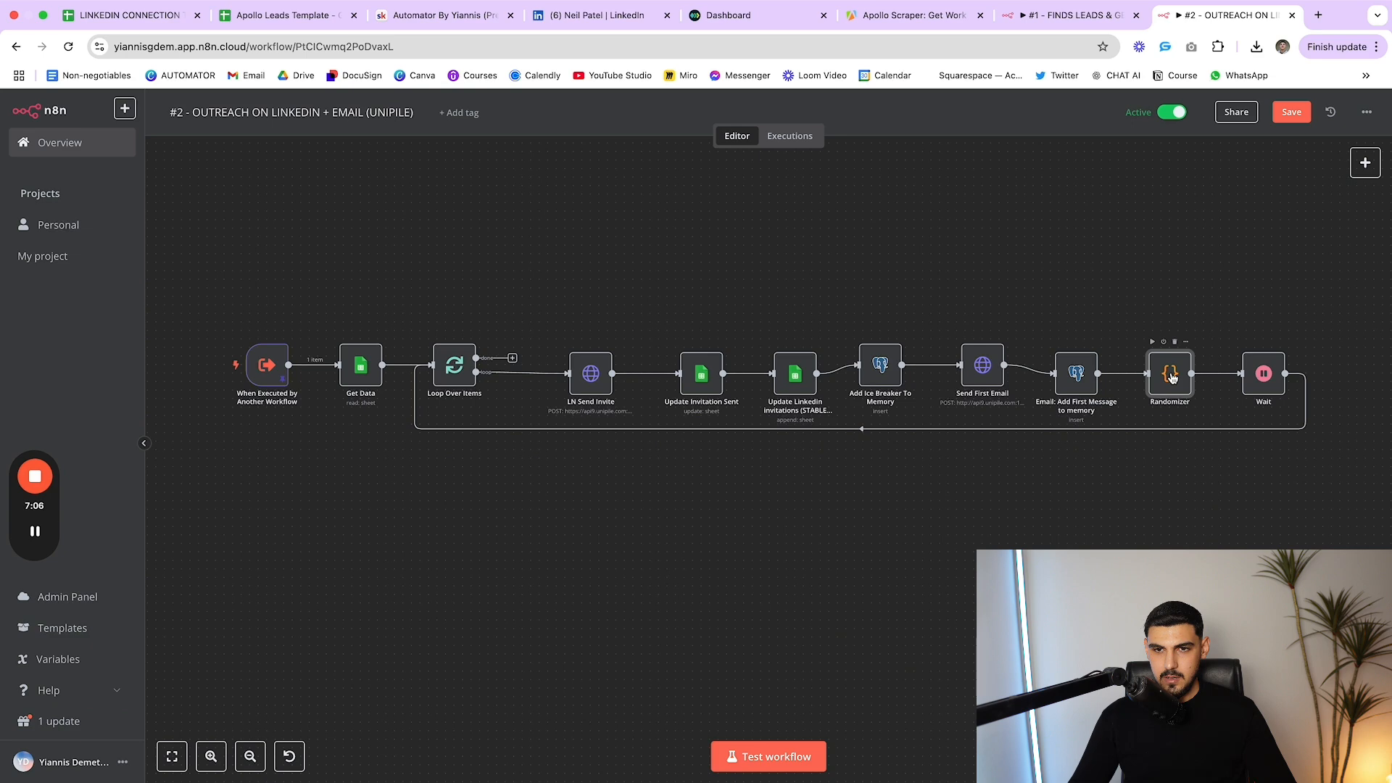
Align Email: Add First Message to memory with Send First Email and inspect it
left_click_drag(1075, 375, 1076, 364)
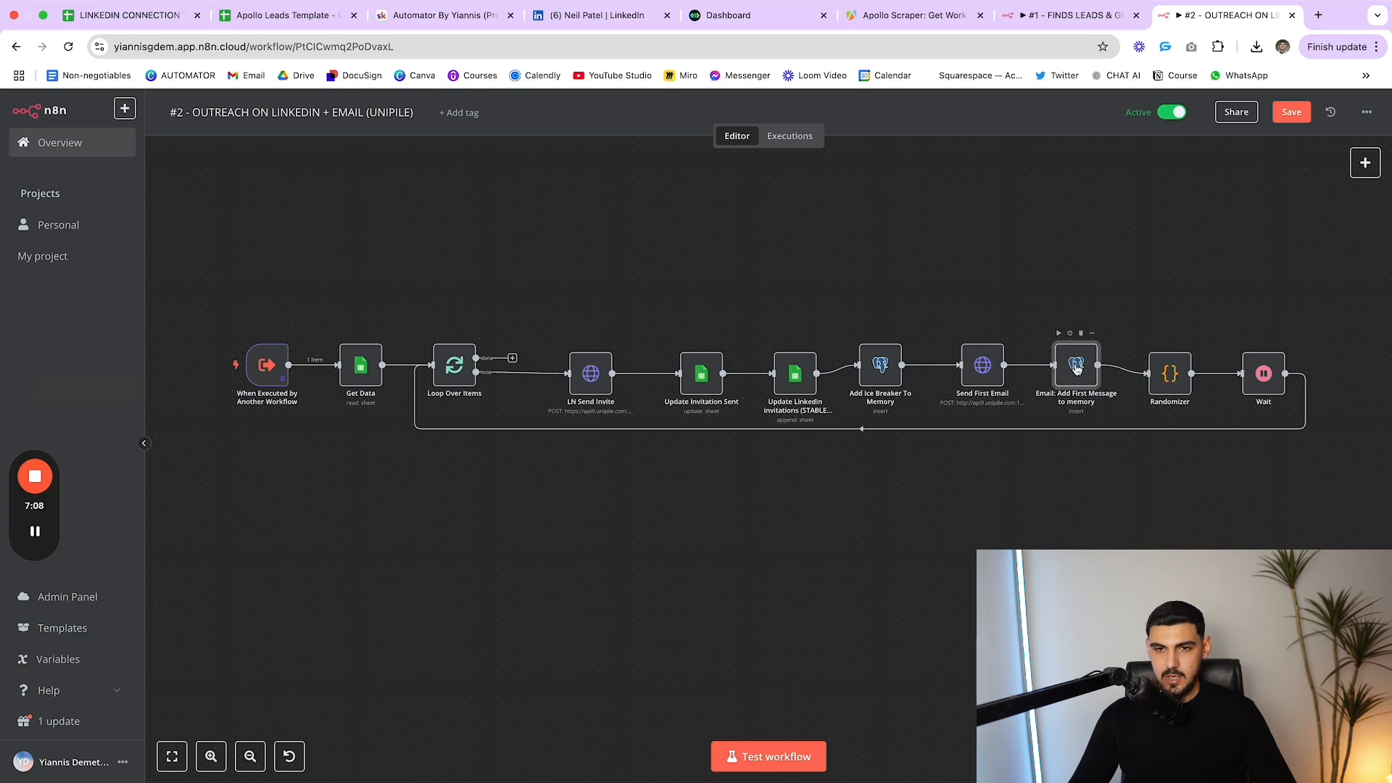
double_click(1076, 369)
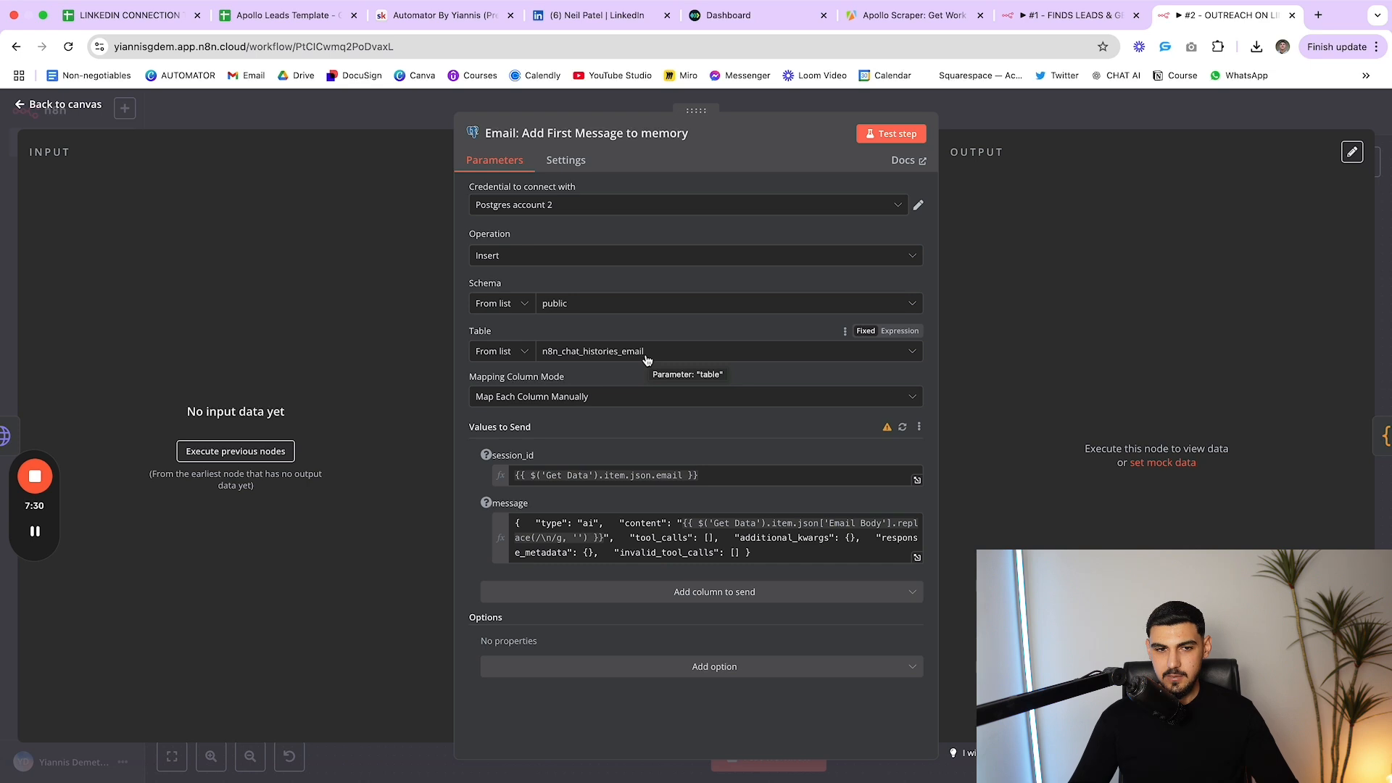
key("Escape")
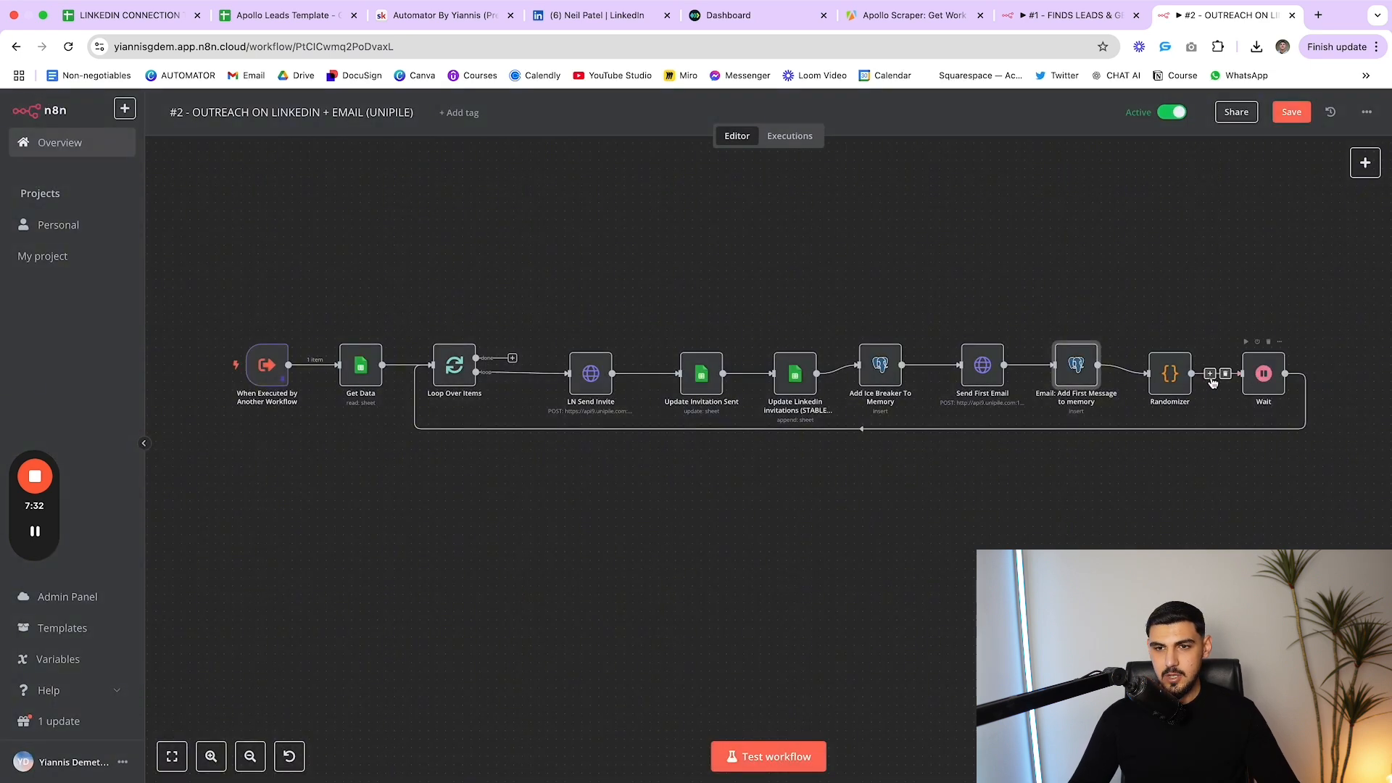
Move the Randomizer and Wait nodes up into line with the row
left_click_drag(1178, 379, 1178, 370)
left_click_drag(1262, 378, 1262, 367)
left_click_drag(1150, 287, 1287, 409)
left_click(1197, 248)
left_click(1178, 361)
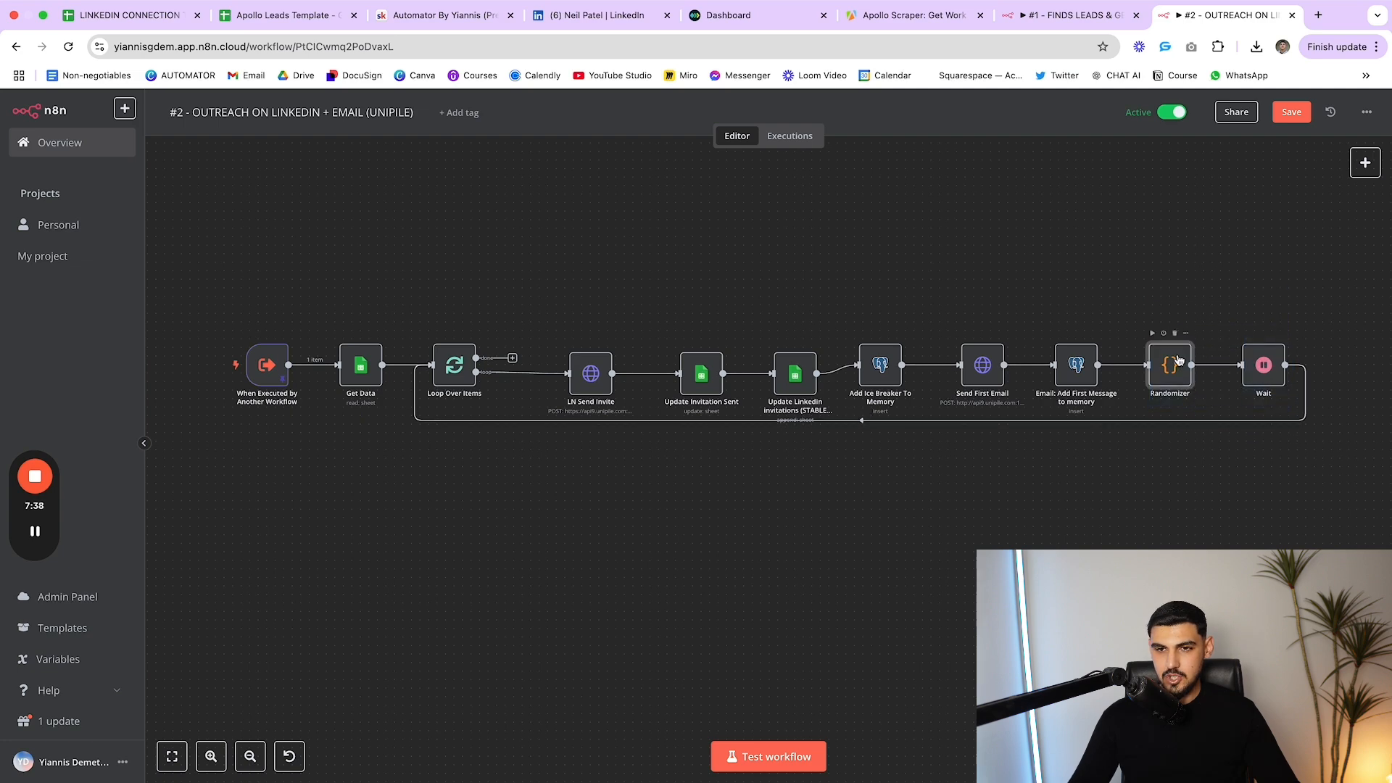
Check Randomizer's random 0–7 seconds code and the Wait node that pauses for it
double_click(1169, 365)
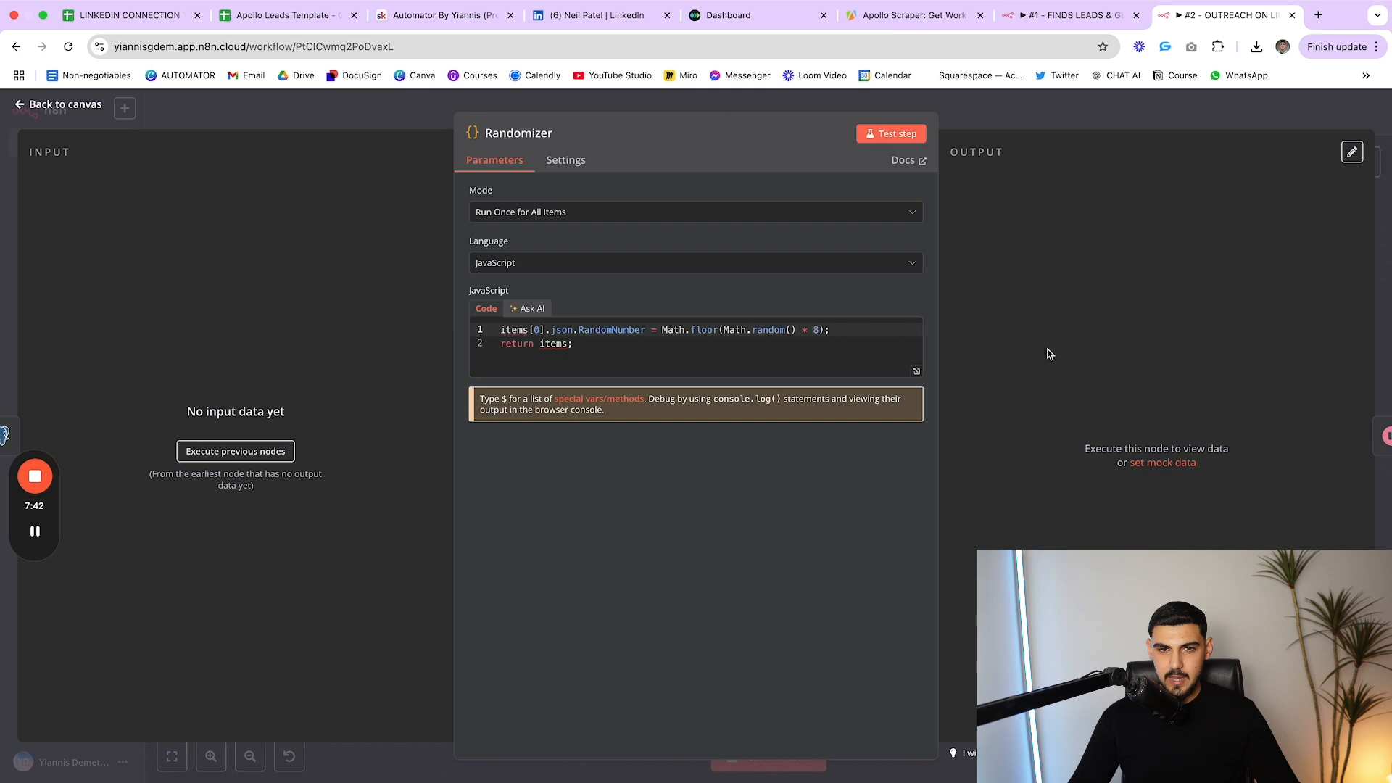
key("Escape")
double_click(1264, 363)
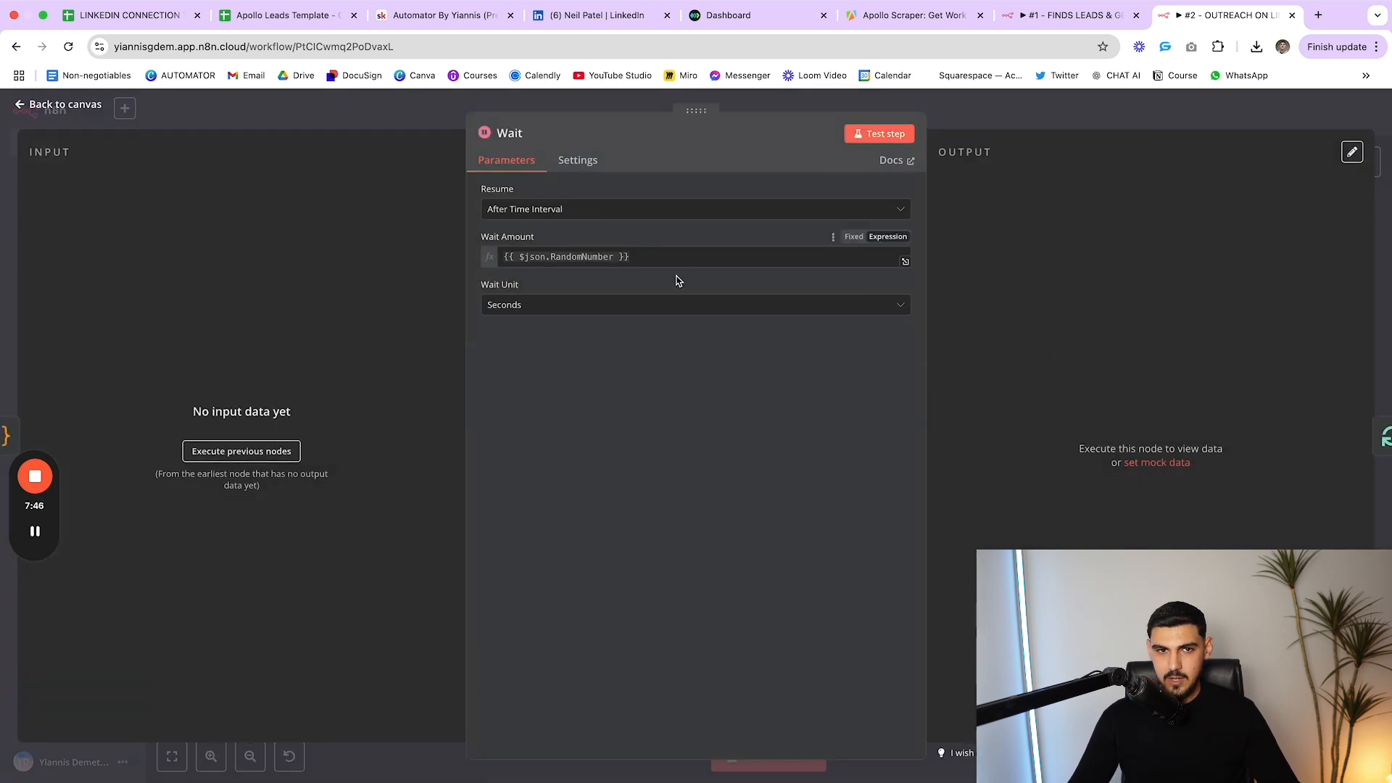
key("Escape")
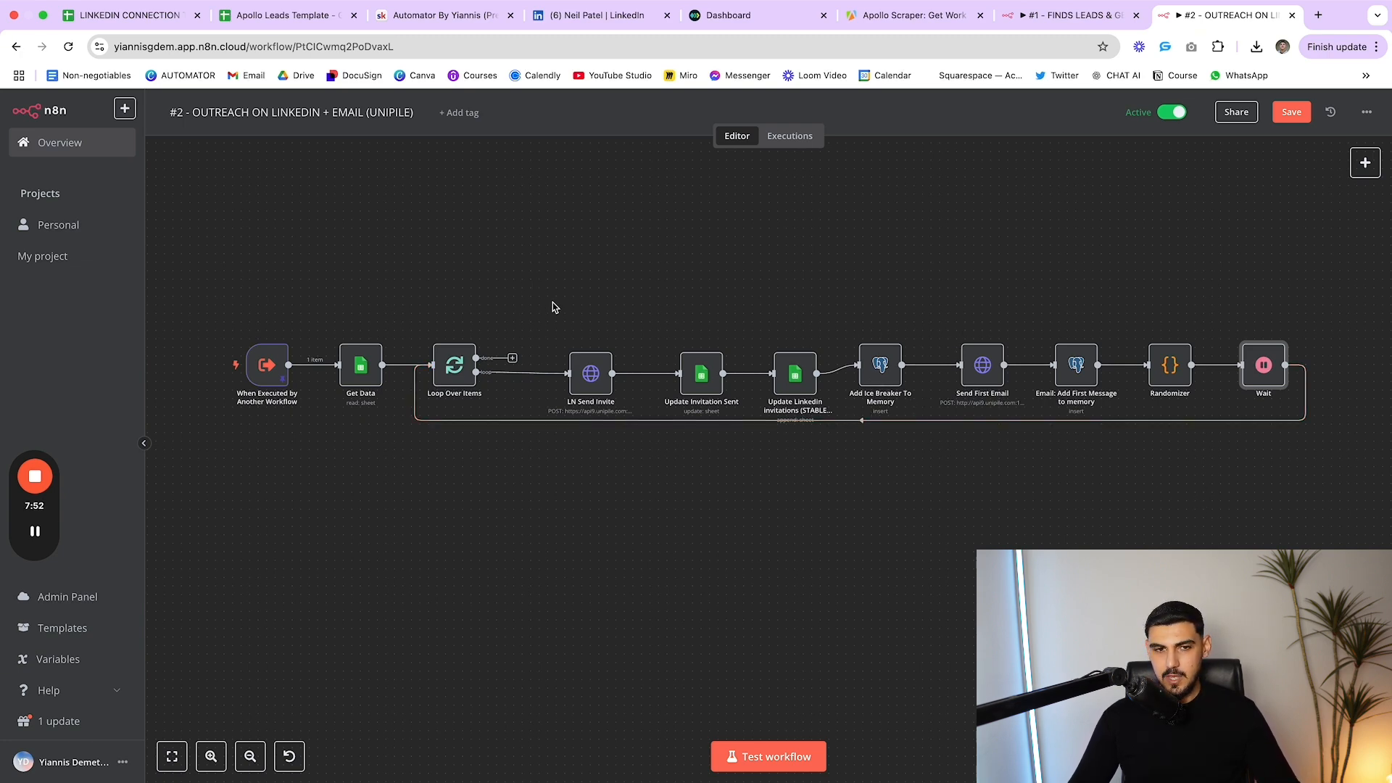
Shift the eight nodes from LN Send Invite to Wait slightly lower
left_click_drag(552, 307, 1305, 419)
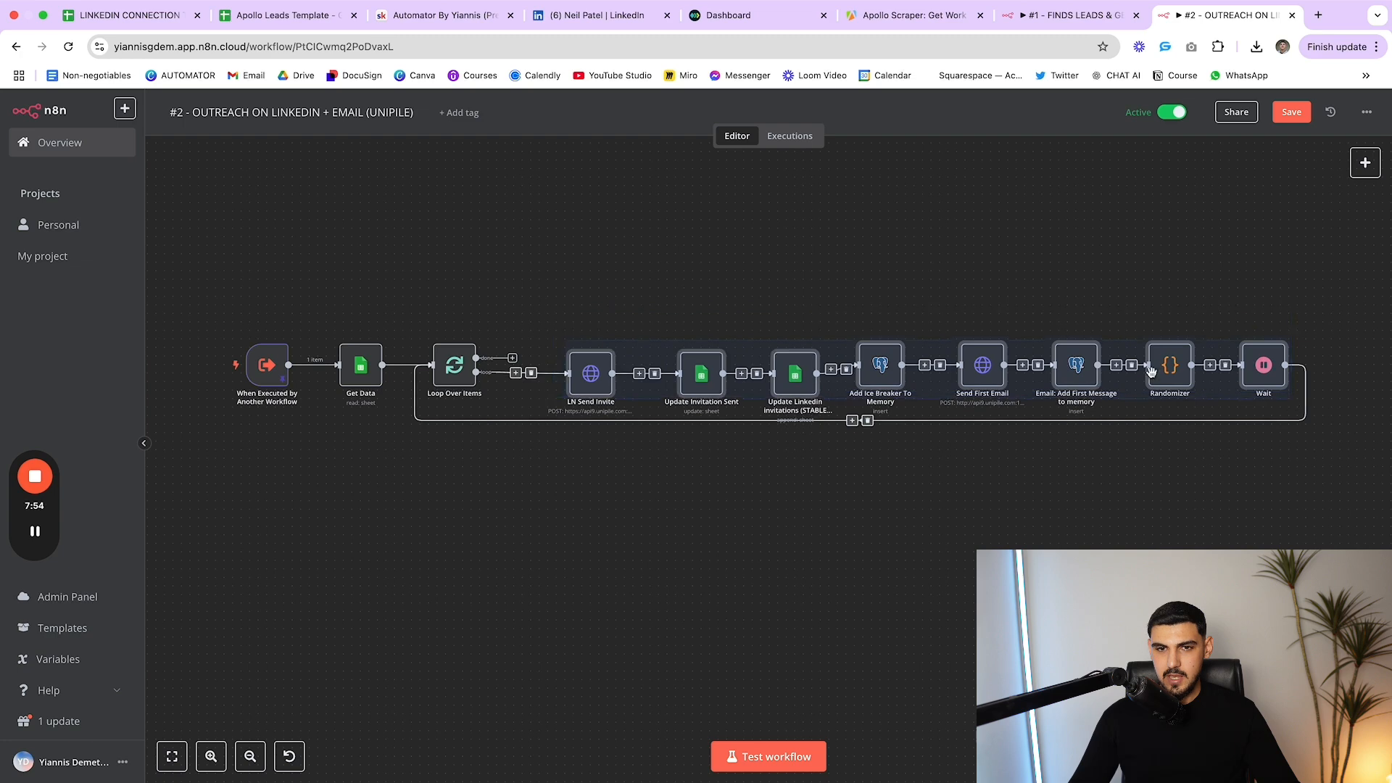
left_click_drag(889, 370, 891, 399)
left_click(817, 255)
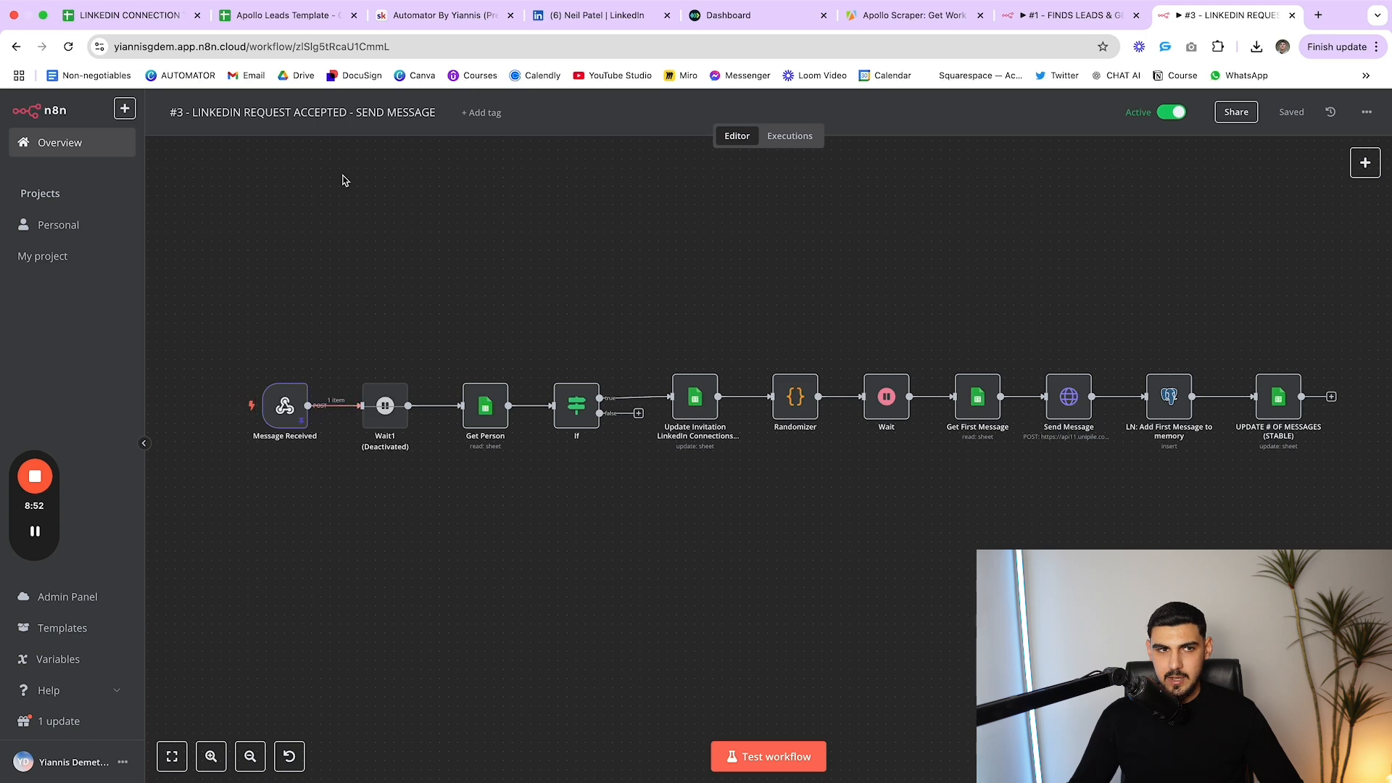
Check the Message Received webhook's Test URL, then switch to Unipile's Accounts dashboard
left_click(288, 408)
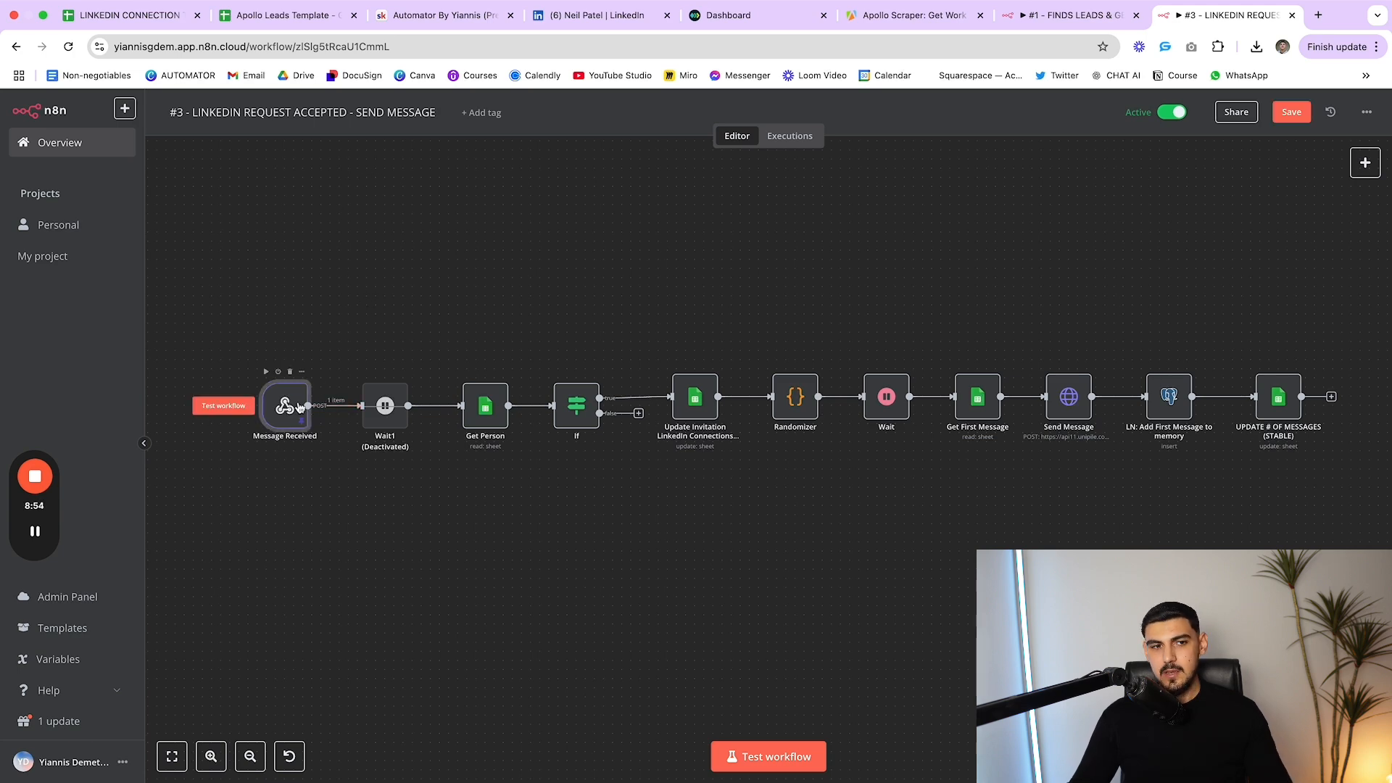
double_click(288, 408)
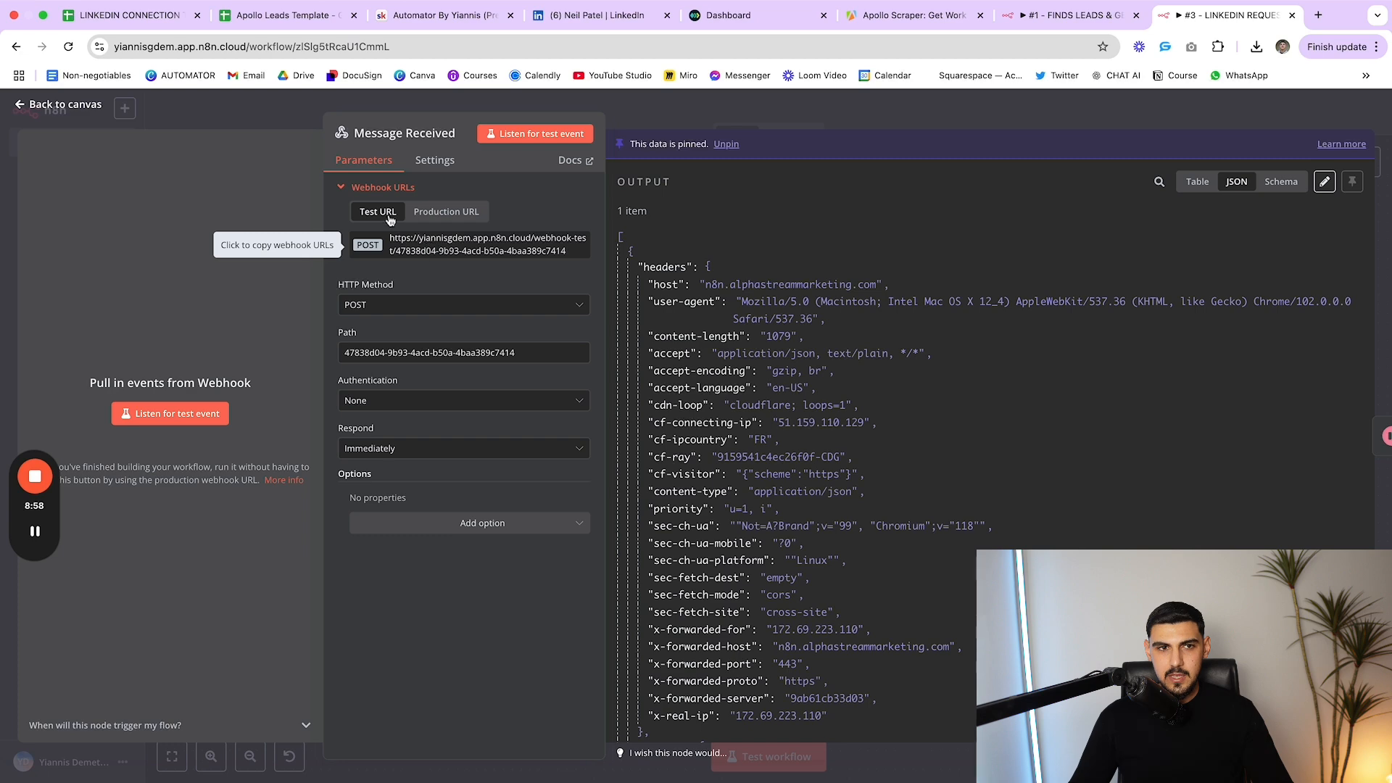
key("Escape")
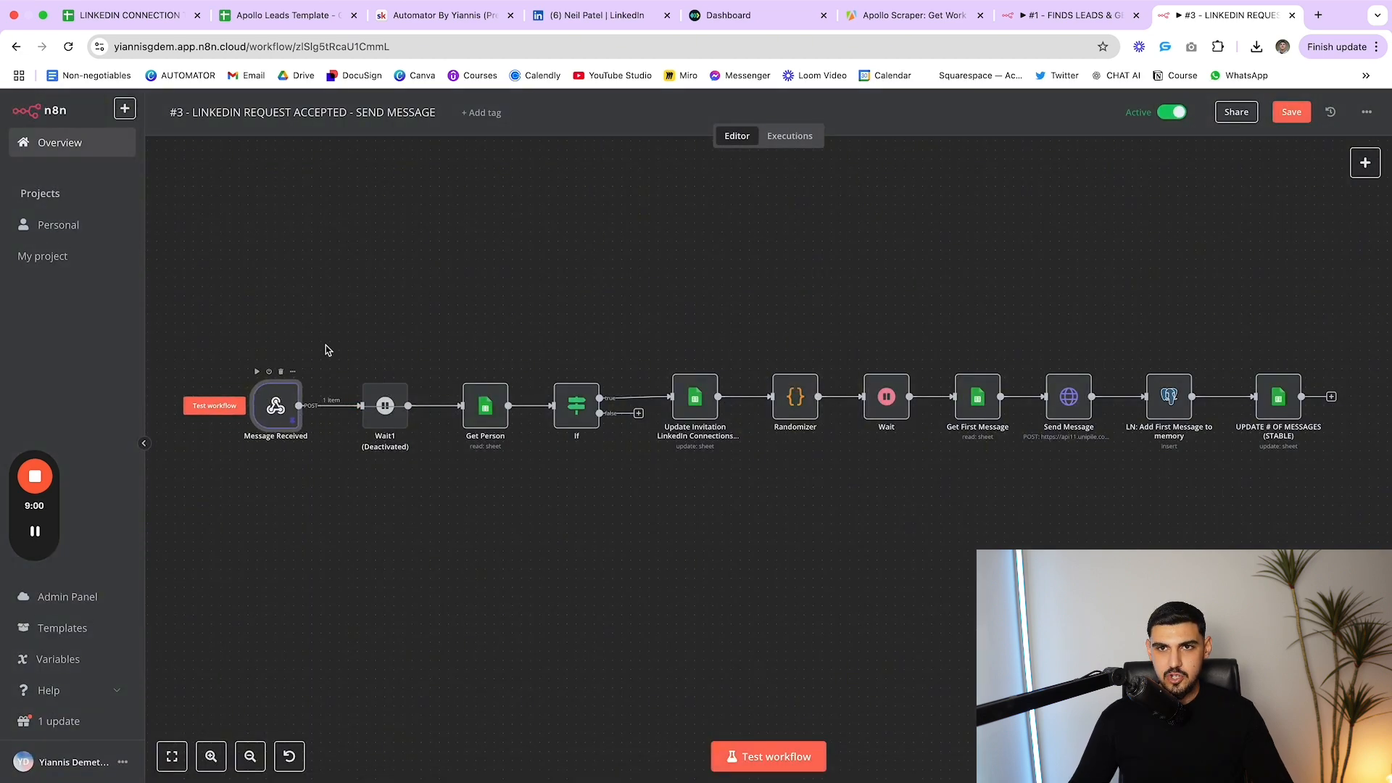
left_click(758, 35)
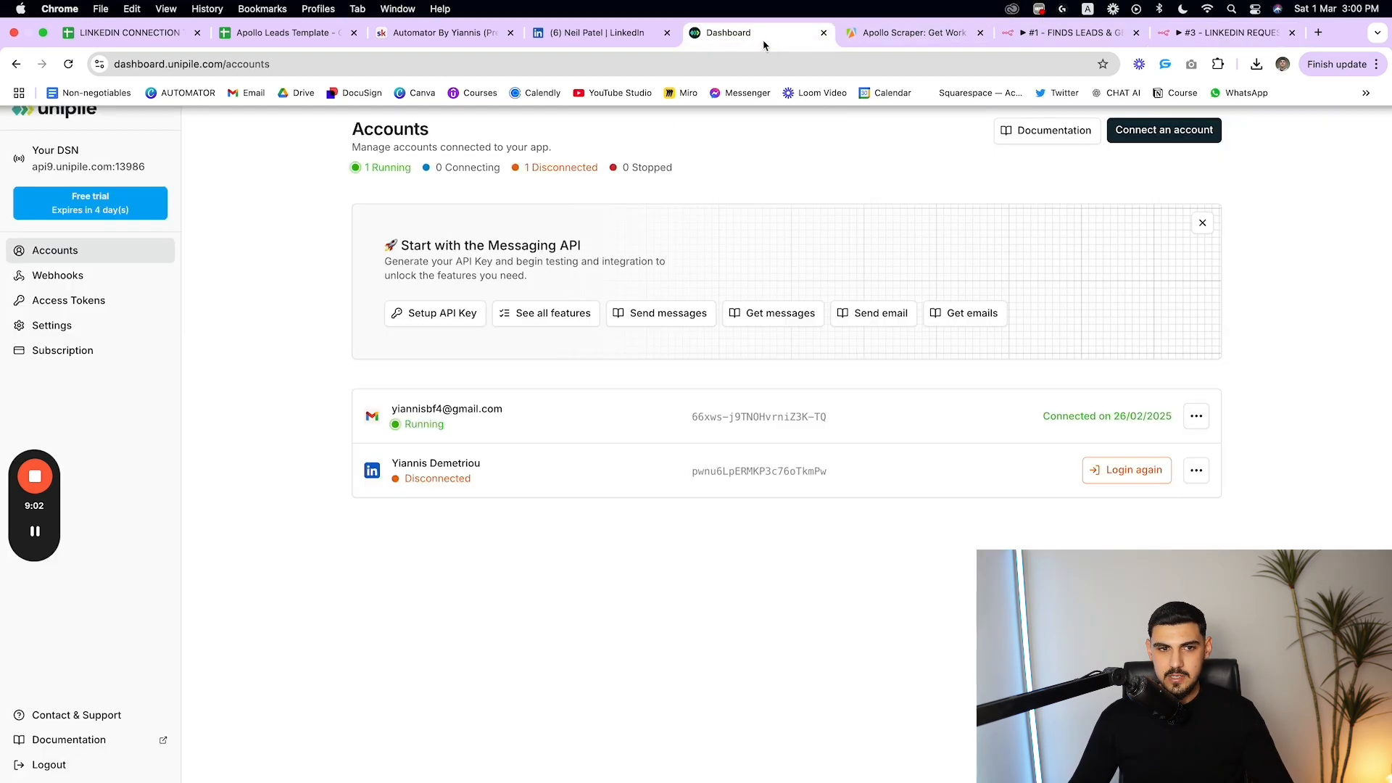
View Unipile's N8N - GMAIL and N8N - LINKEDIN webhooks, then return to workflow #3
left_click(73, 277)
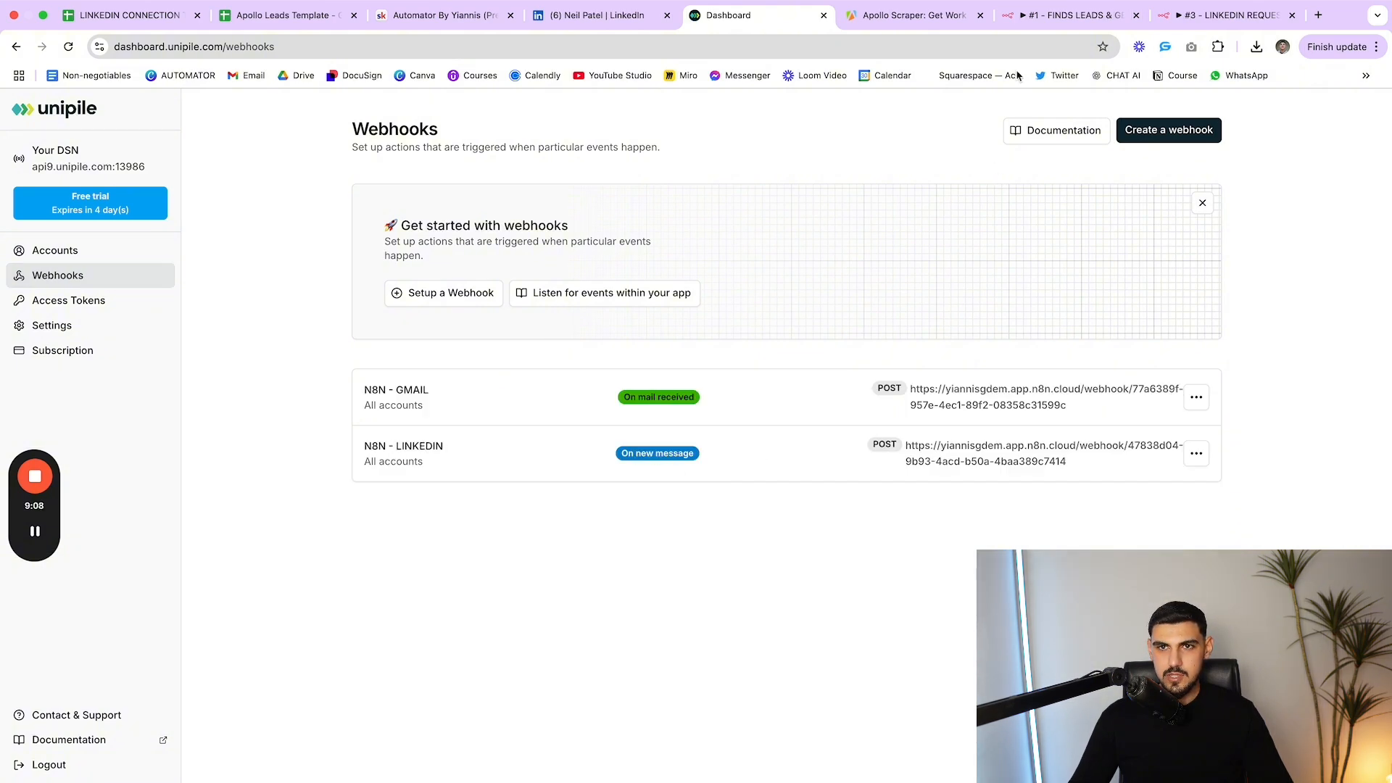
left_click(1221, 21)
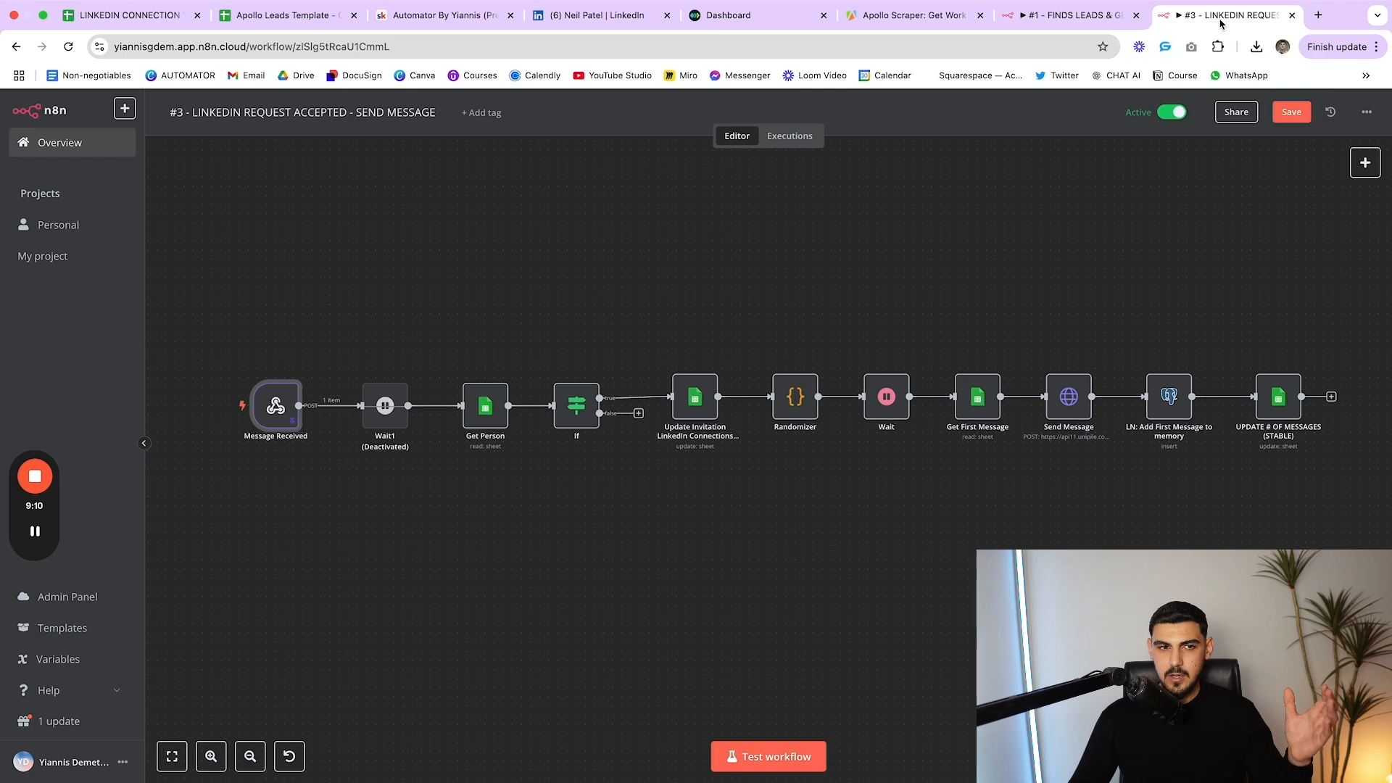
Nudge the Message Received node and inspect the Get Person sheet lookup
mouse_move(267, 410)
left_mouse_down()
mouse_move(285, 391)
mouse_move(249, 406)
left_mouse_up()
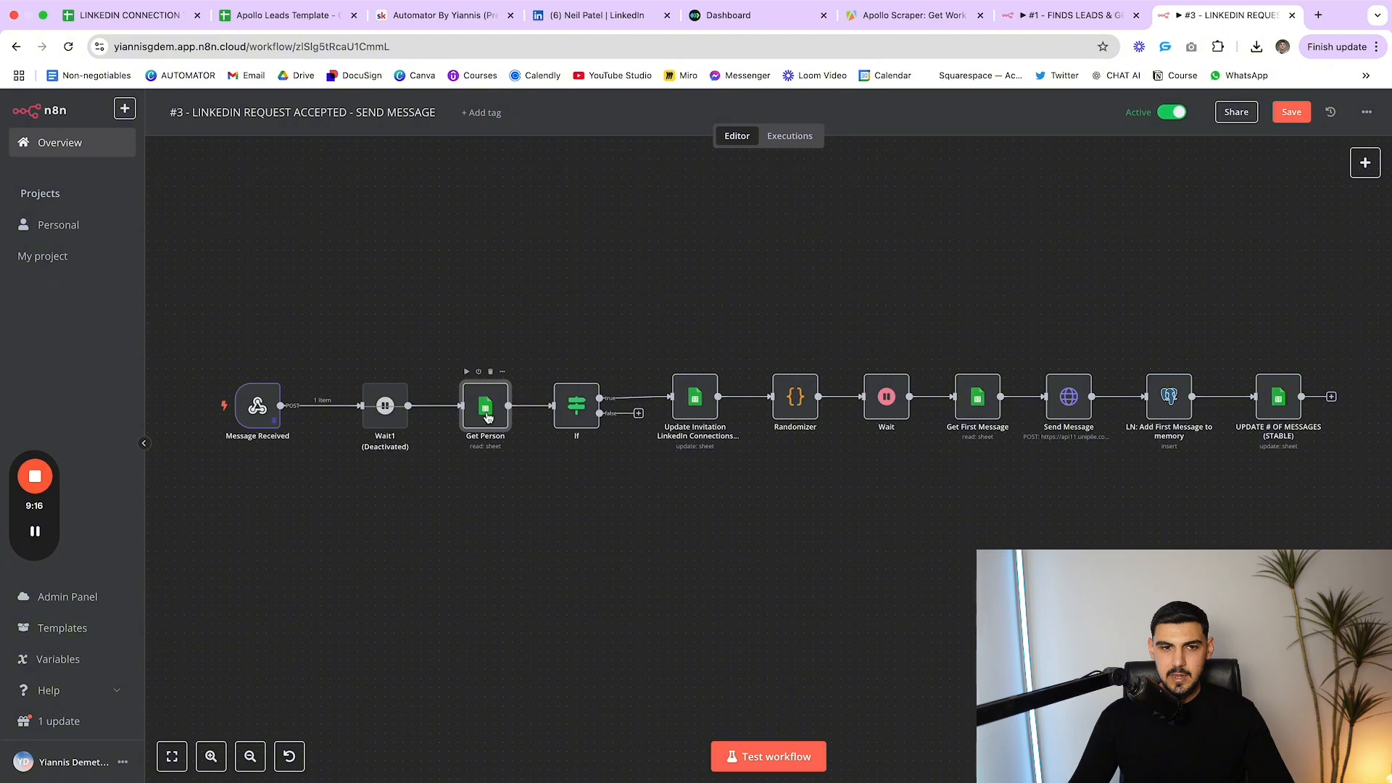
left_click(506, 406)
double_click(497, 411)
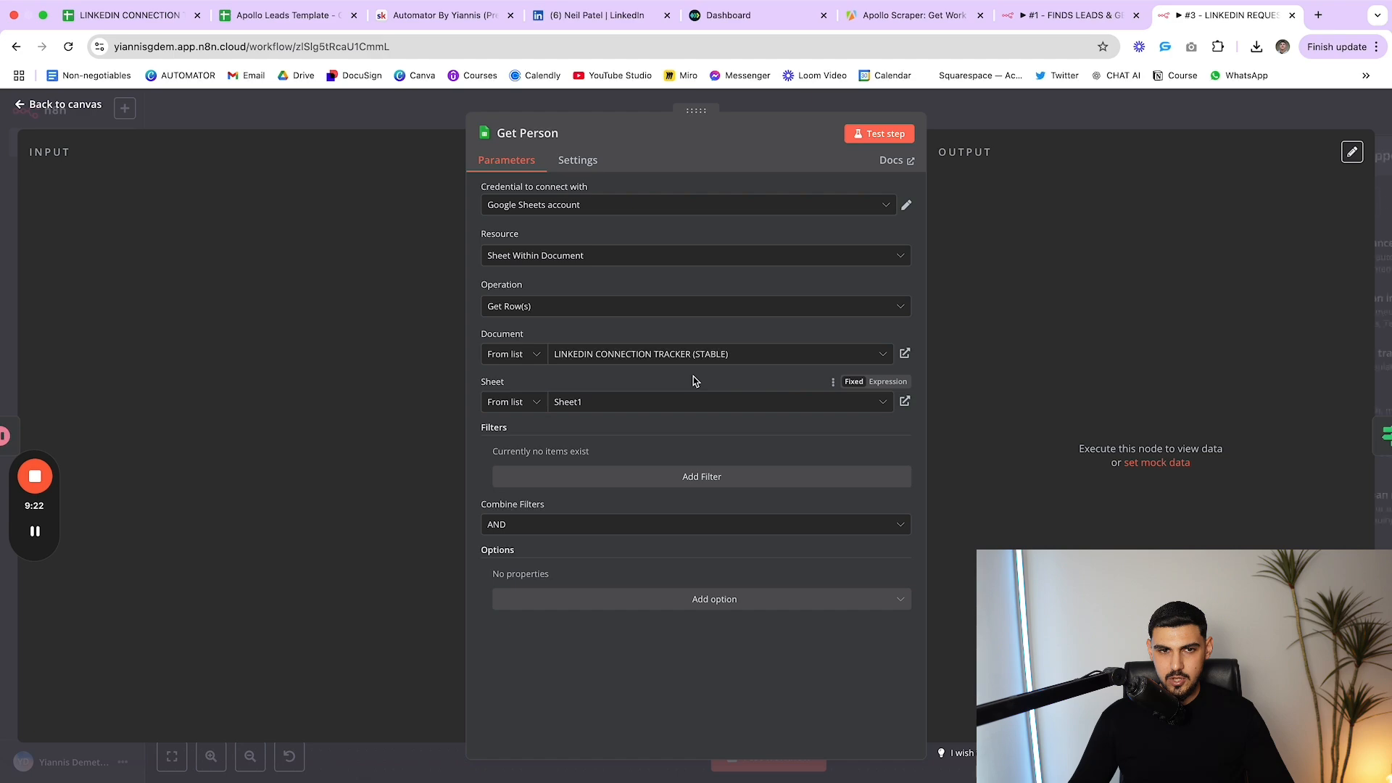
left_click(1082, 124)
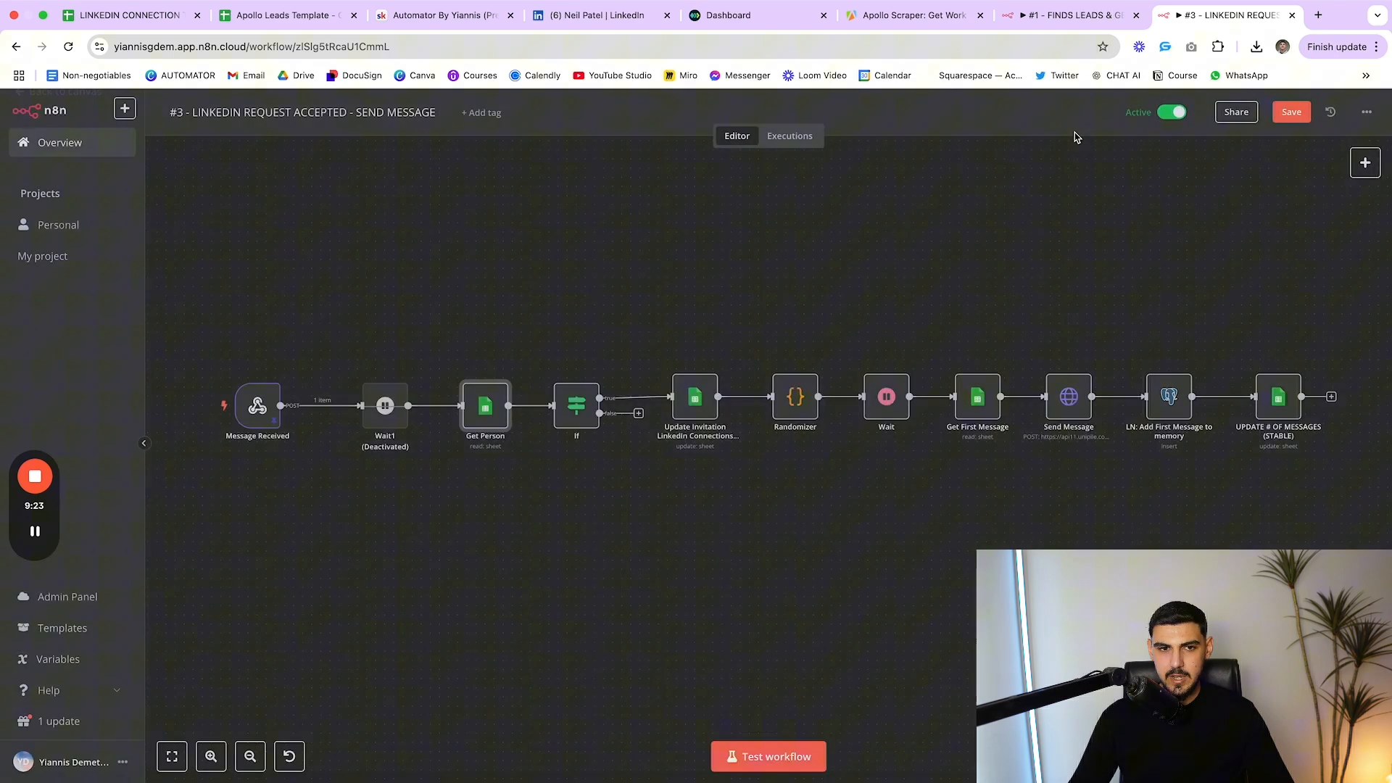
Inspect the If condition testing whether '# OF MESSAGES LN' equals 0
double_click(577, 404)
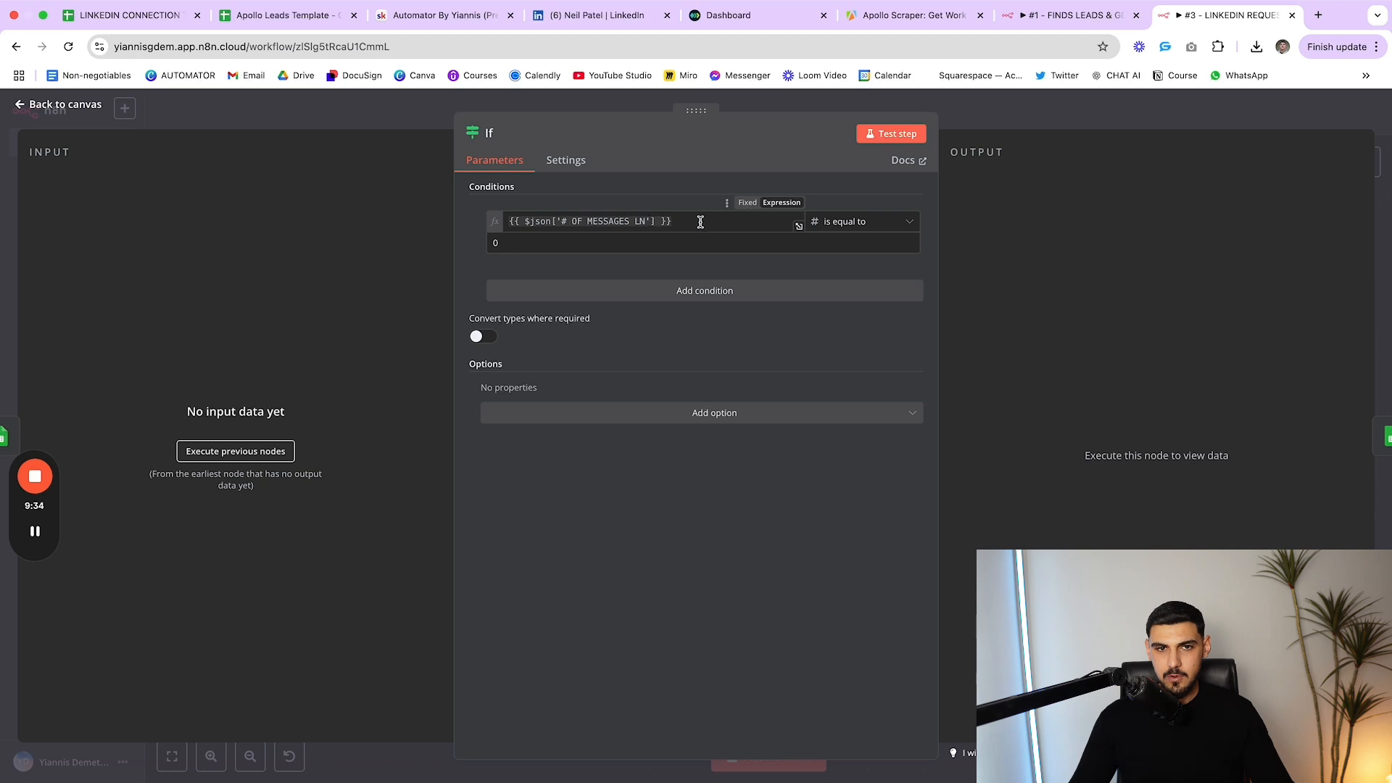
double_click(493, 244)
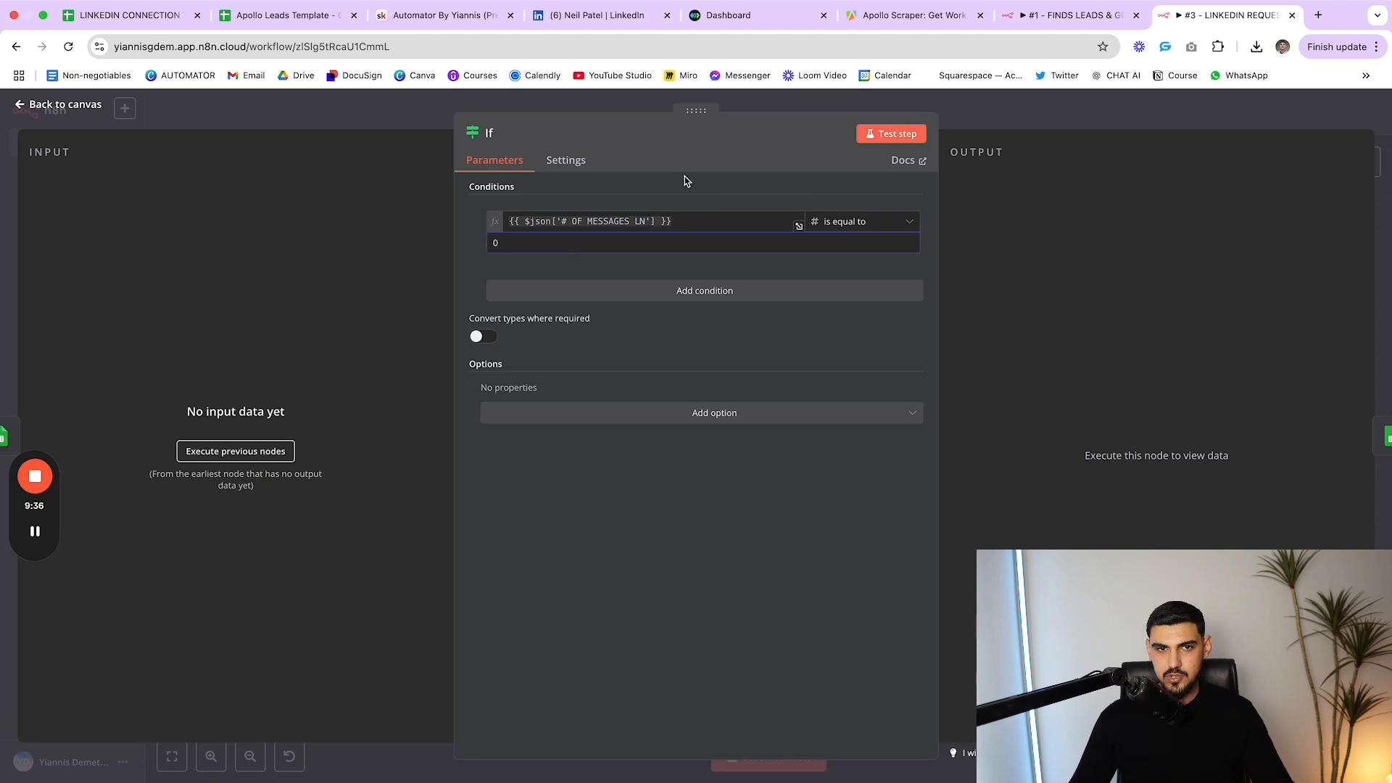
key("Escape")
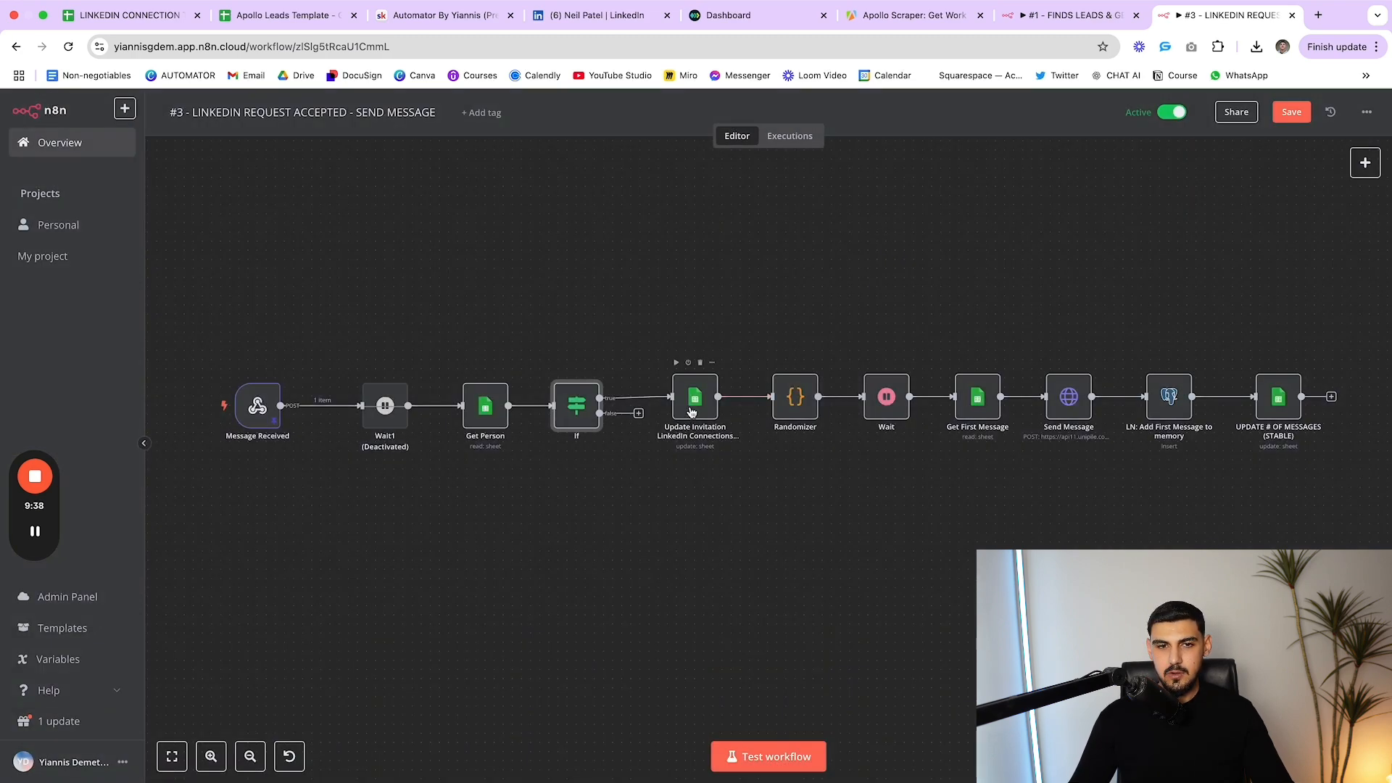
Point Update Invitation at the LINKEDIN CONNECTION TRACKER (STABLE) document
double_click(691, 407)
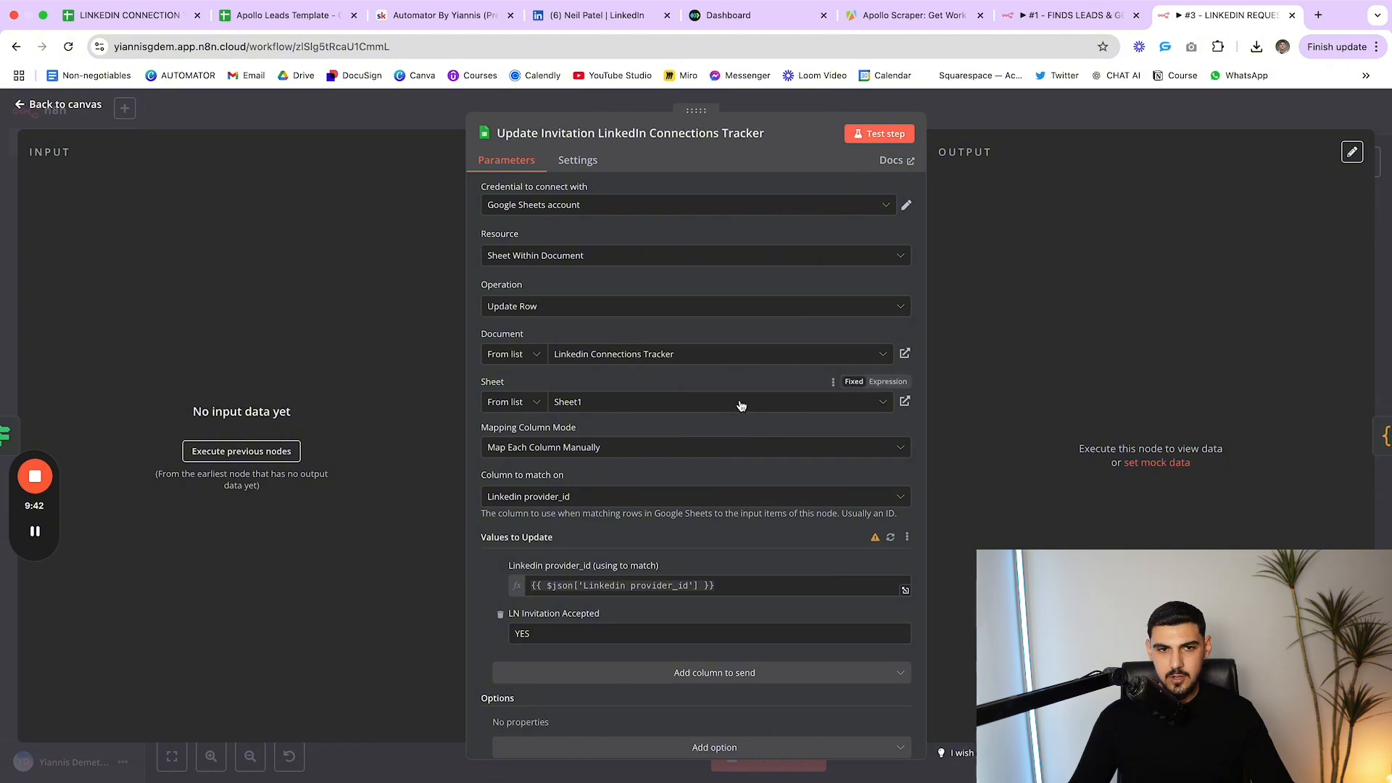
scroll(730, 398, "down", 1)
left_click(698, 333)
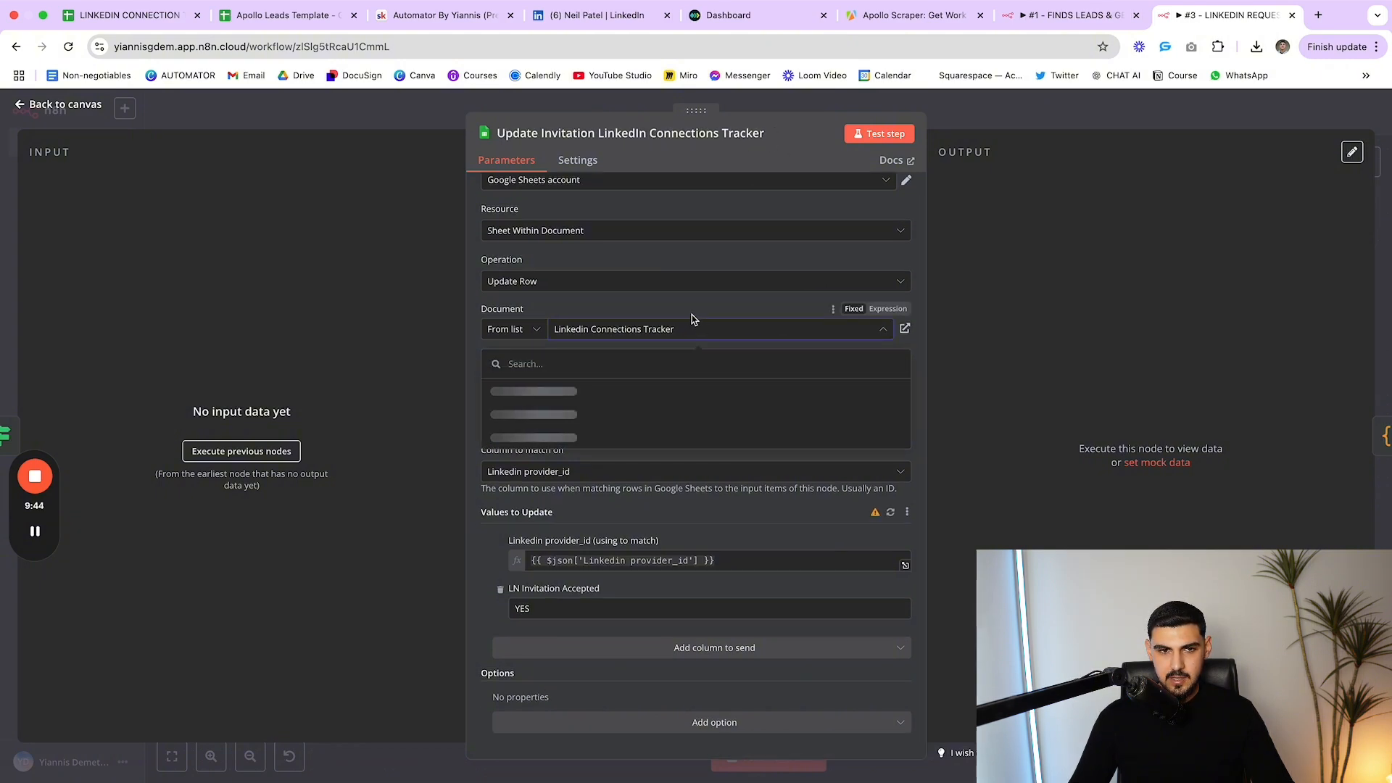
left_click(652, 391)
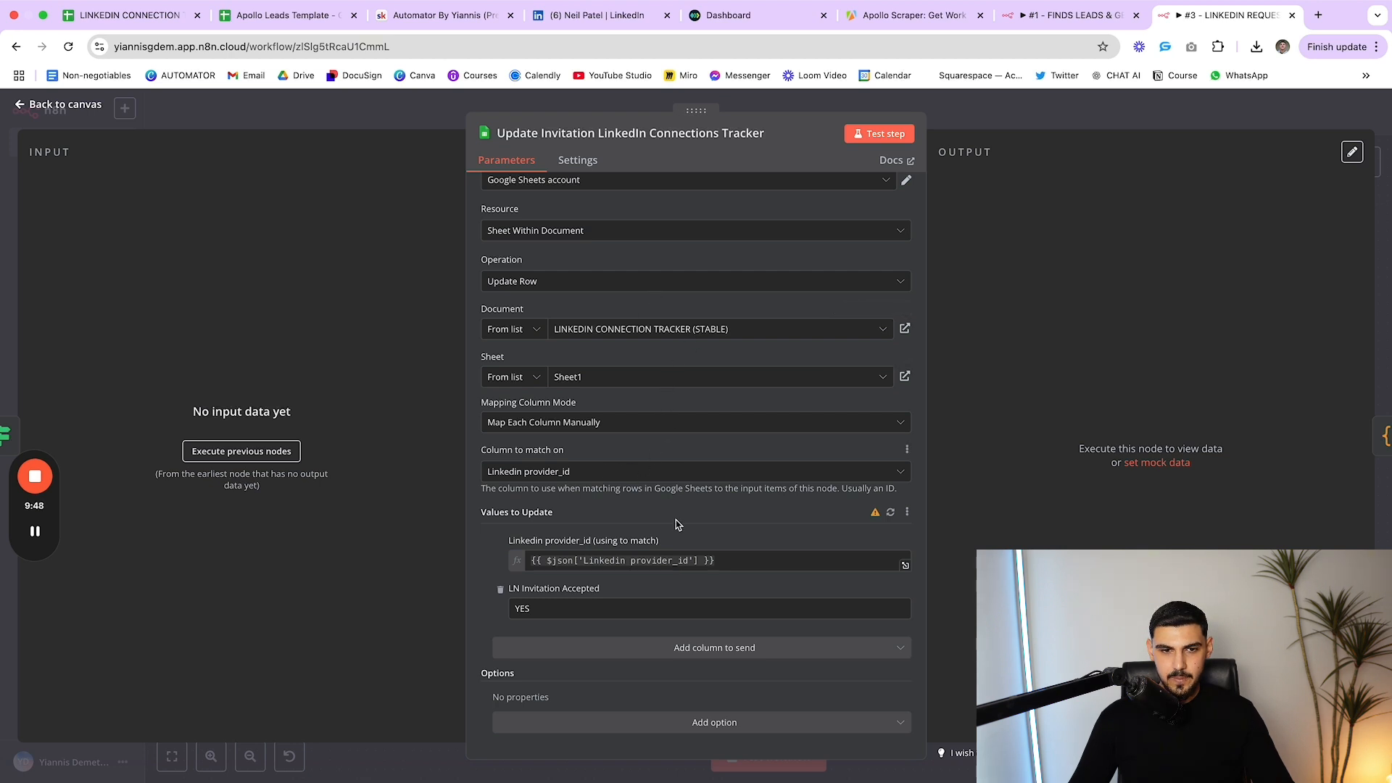
left_click_drag(508, 541, 663, 543)
left_click(688, 541)
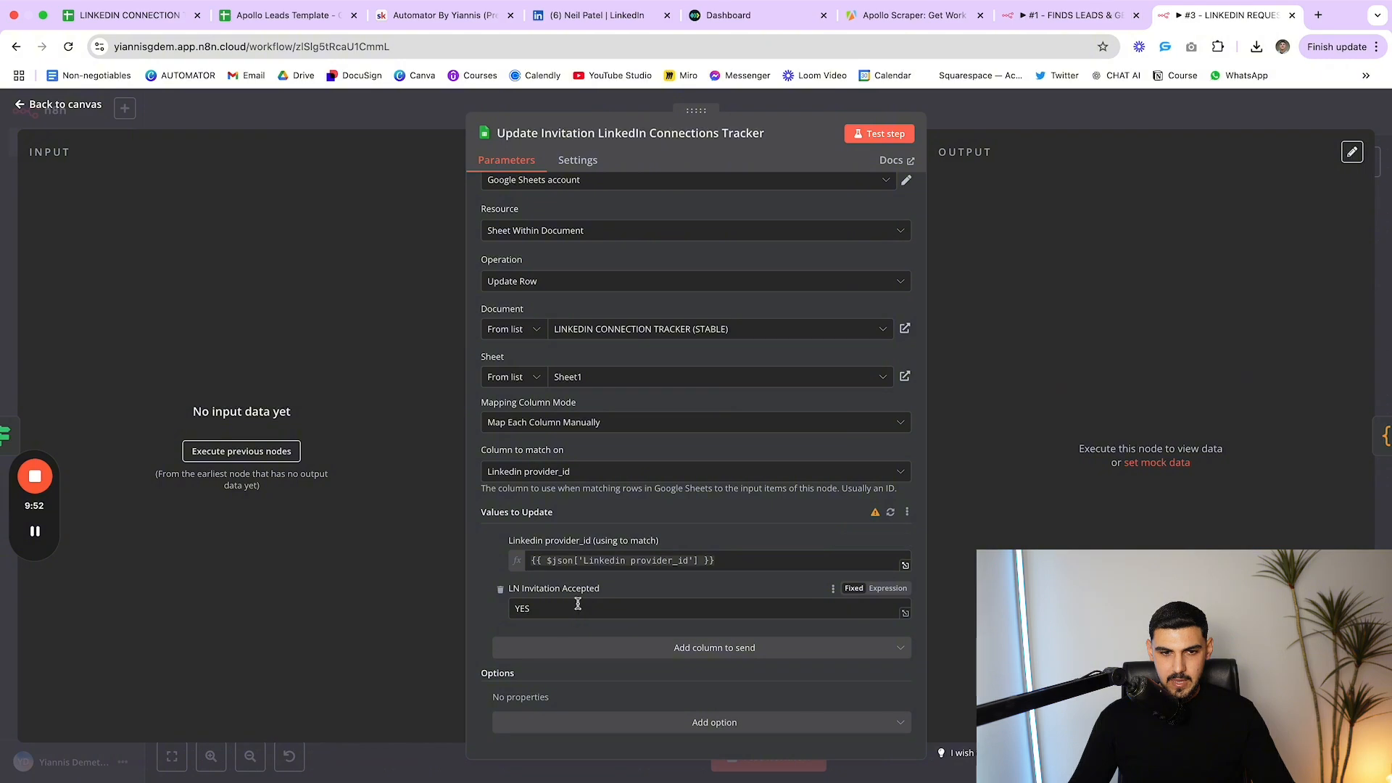
left_click_drag(627, 591, 507, 590)
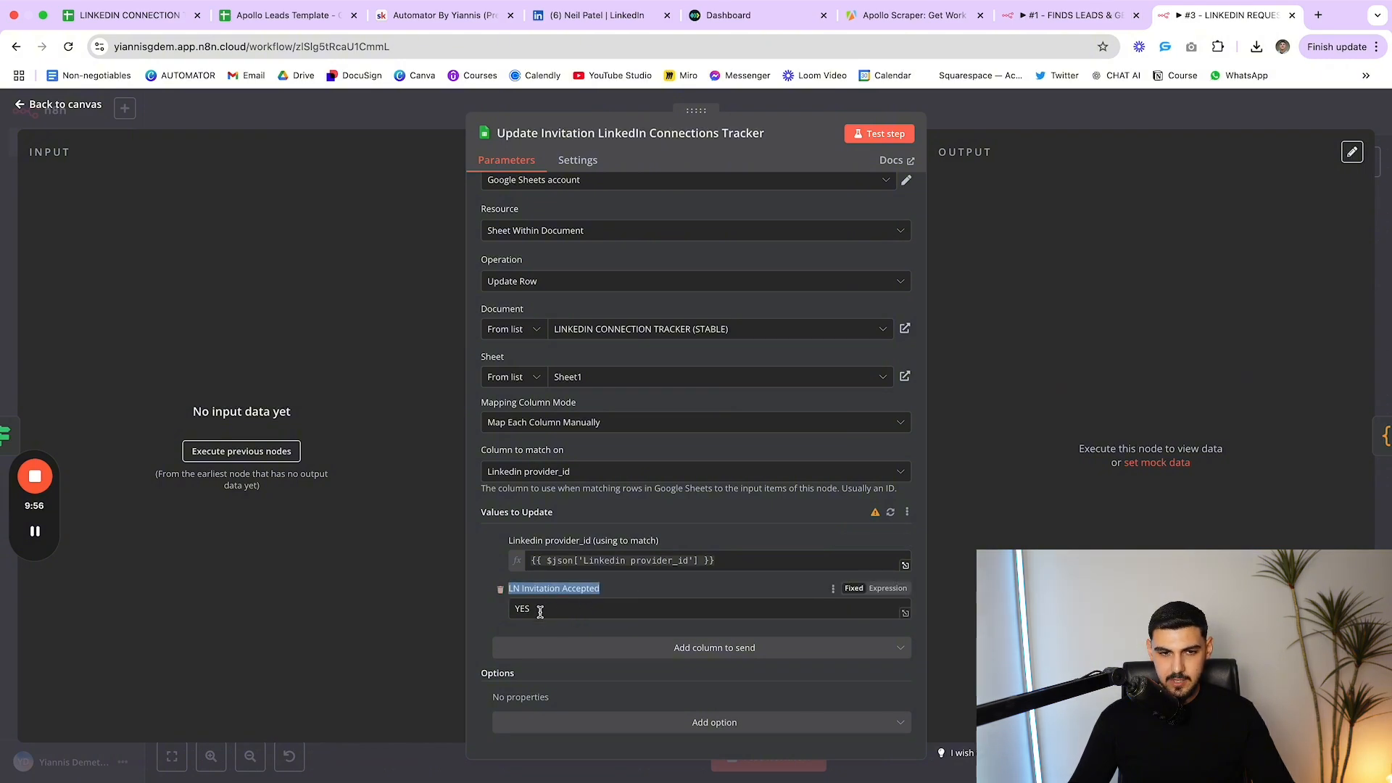
left_click(540, 611)
key("Escape")
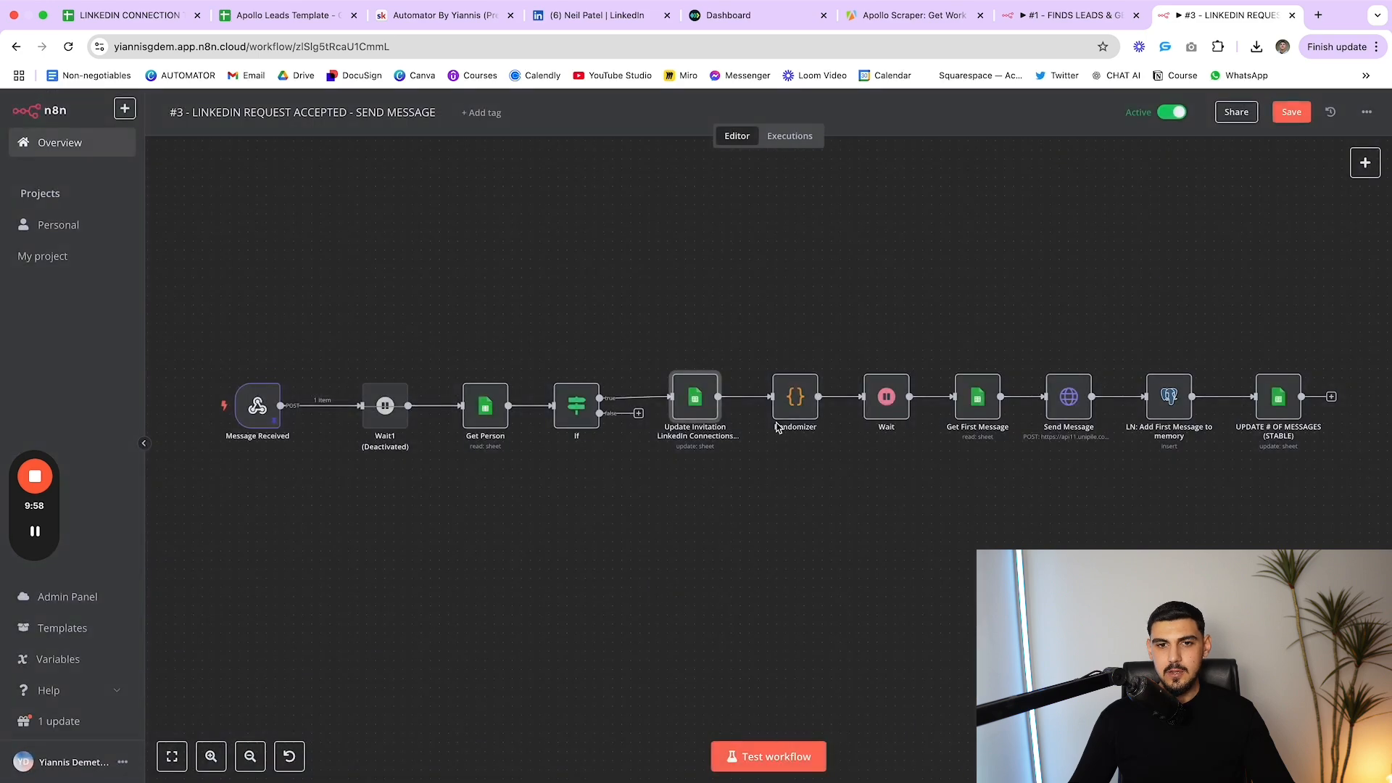
View Get First Message's Get Row(s) lookup filtered on Linkedin provider_id
left_click_drag(772, 313, 916, 425)
scroll(943, 521, "right", 3)
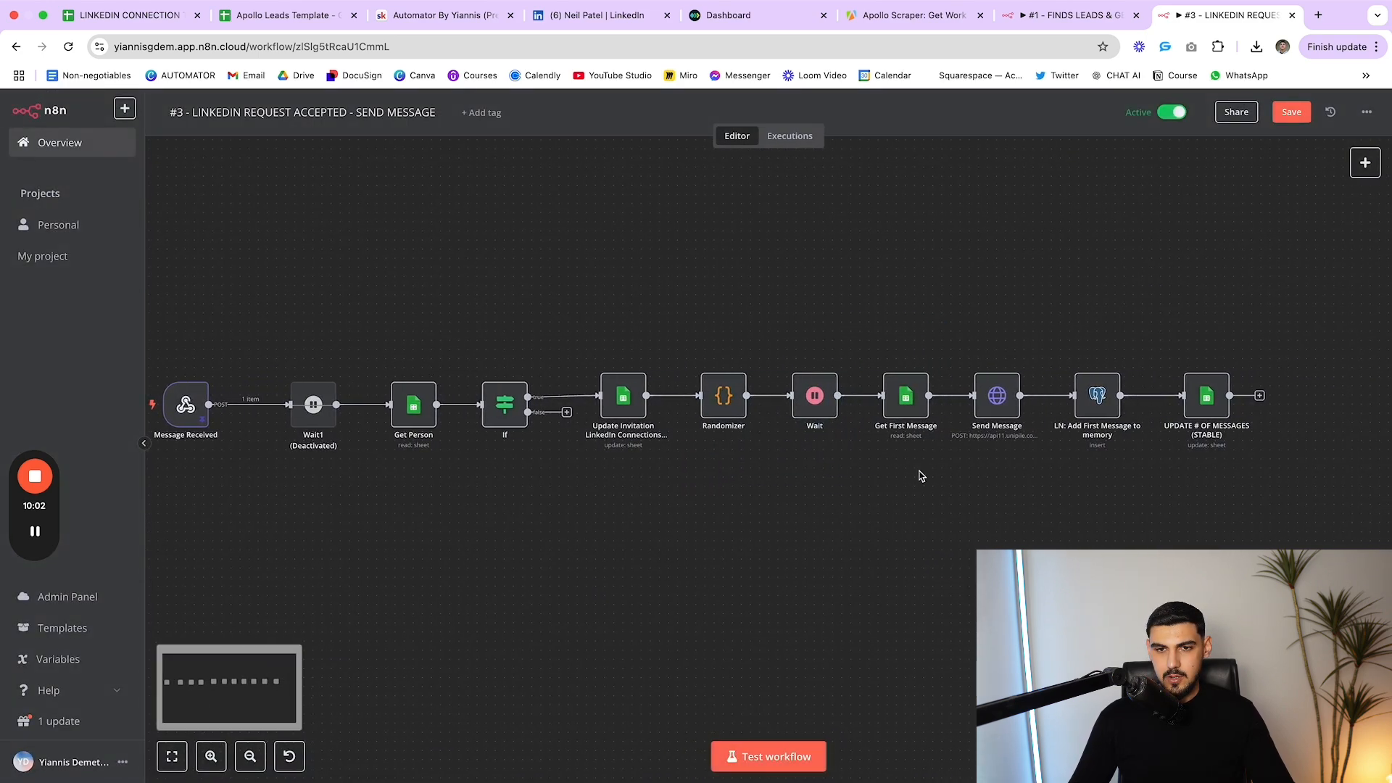
double_click(902, 402)
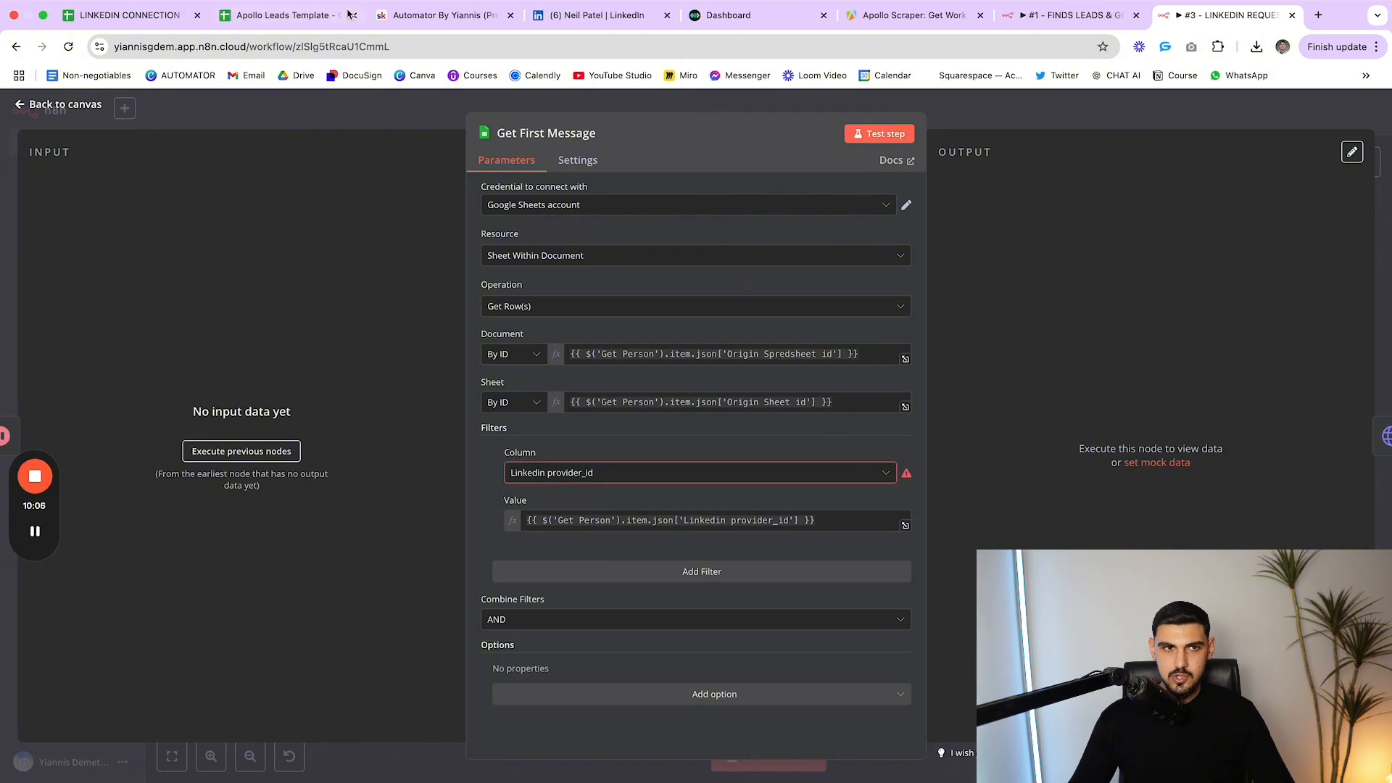
Scan the Apollo Leads Template's outreach columns, then switch to workflow #1 - FINDS LEADS
left_click(305, 20)
scroll(606, 312, "right", 10)
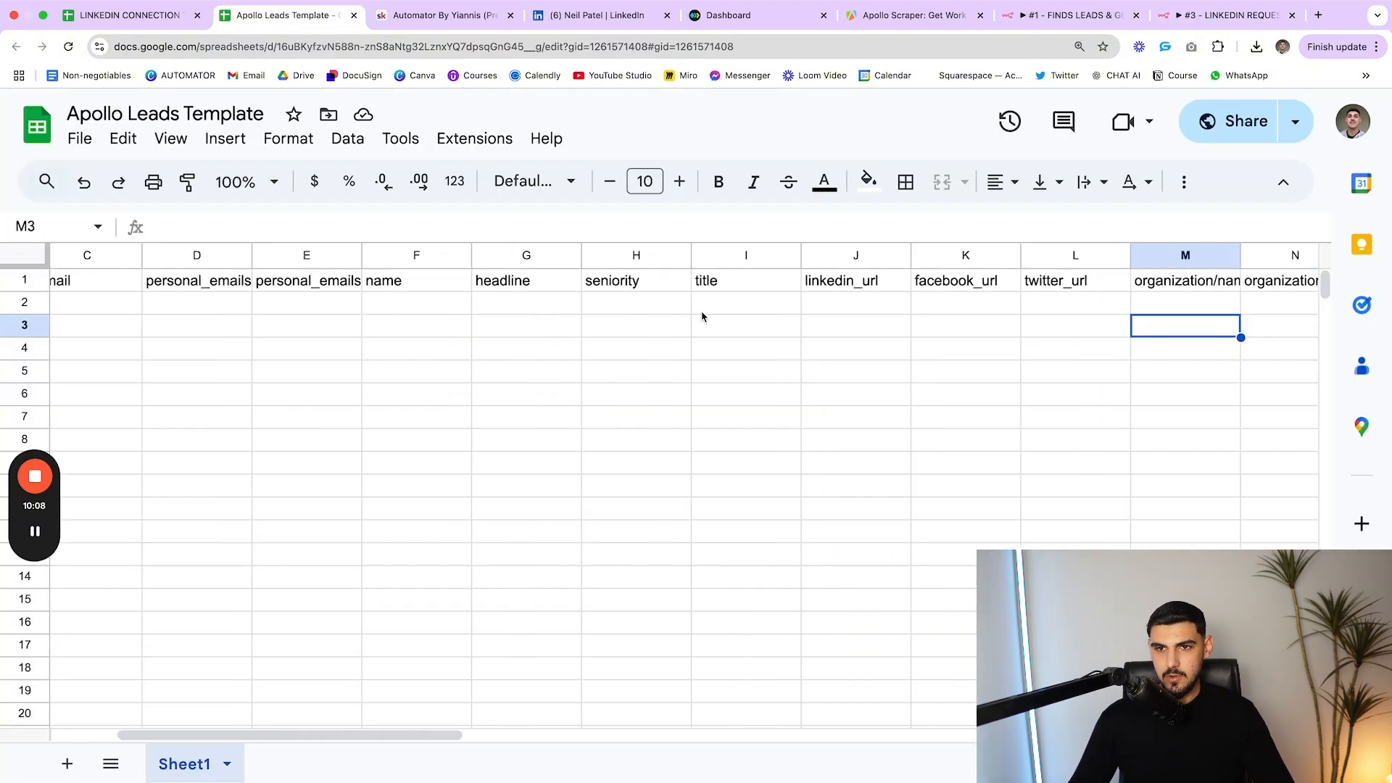
scroll(779, 312, "right", 10)
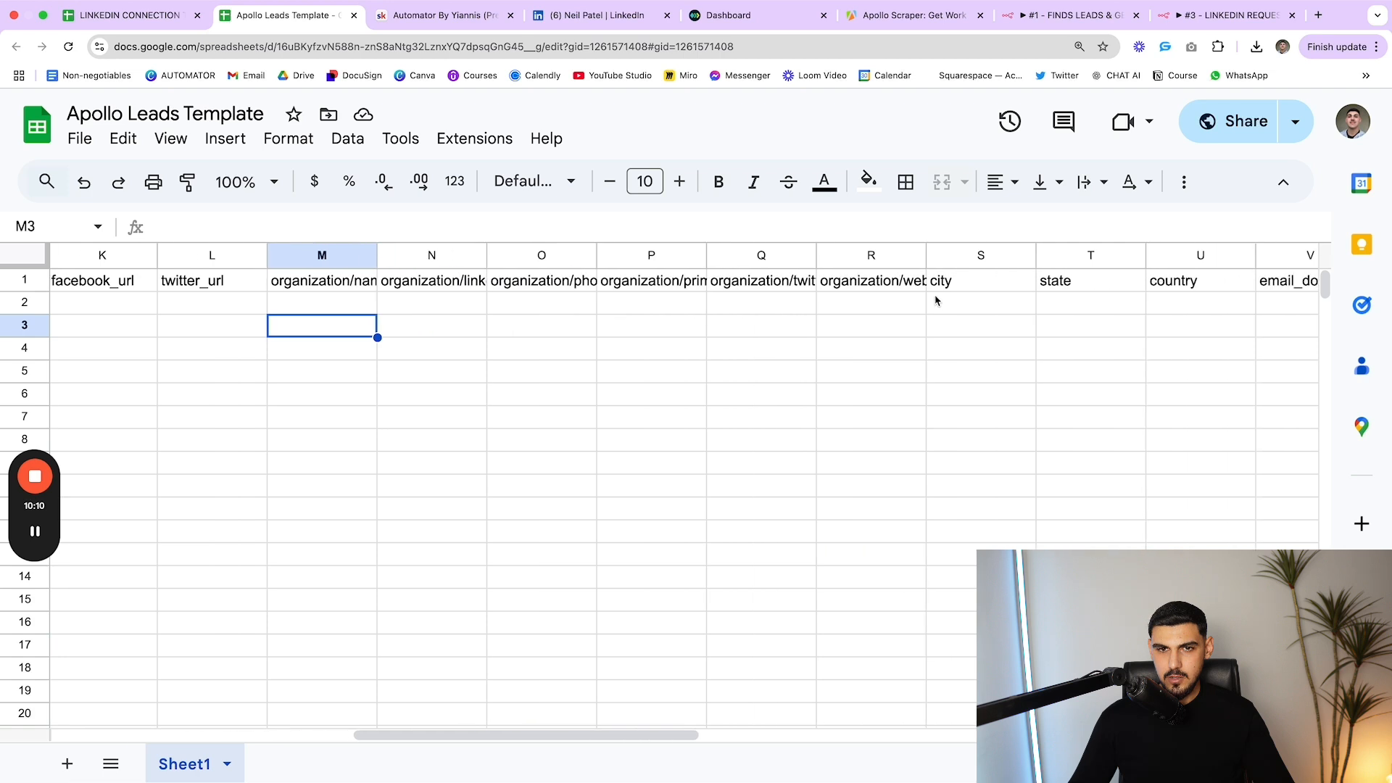
scroll(1162, 313, "right", 10)
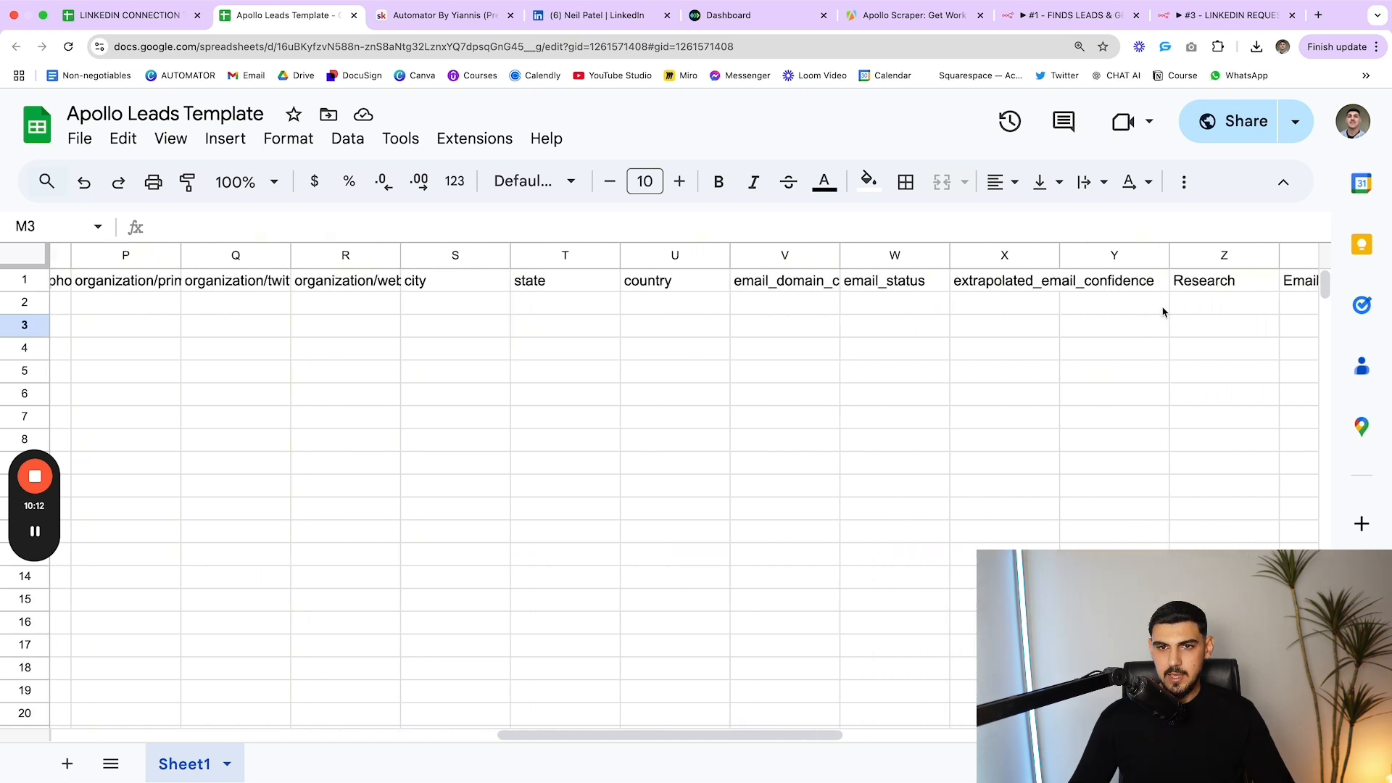
scroll(1160, 311, "right", 5)
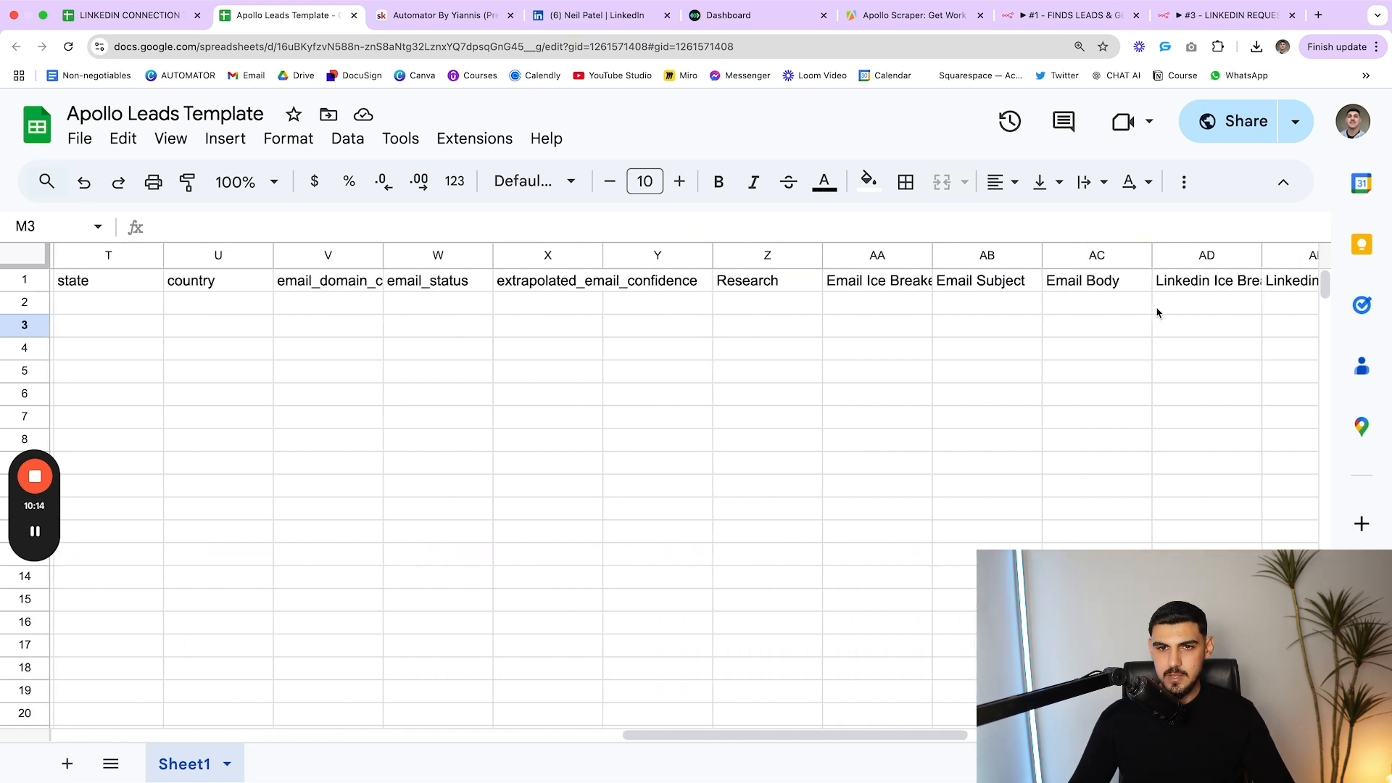
scroll(1098, 296, "right", 1)
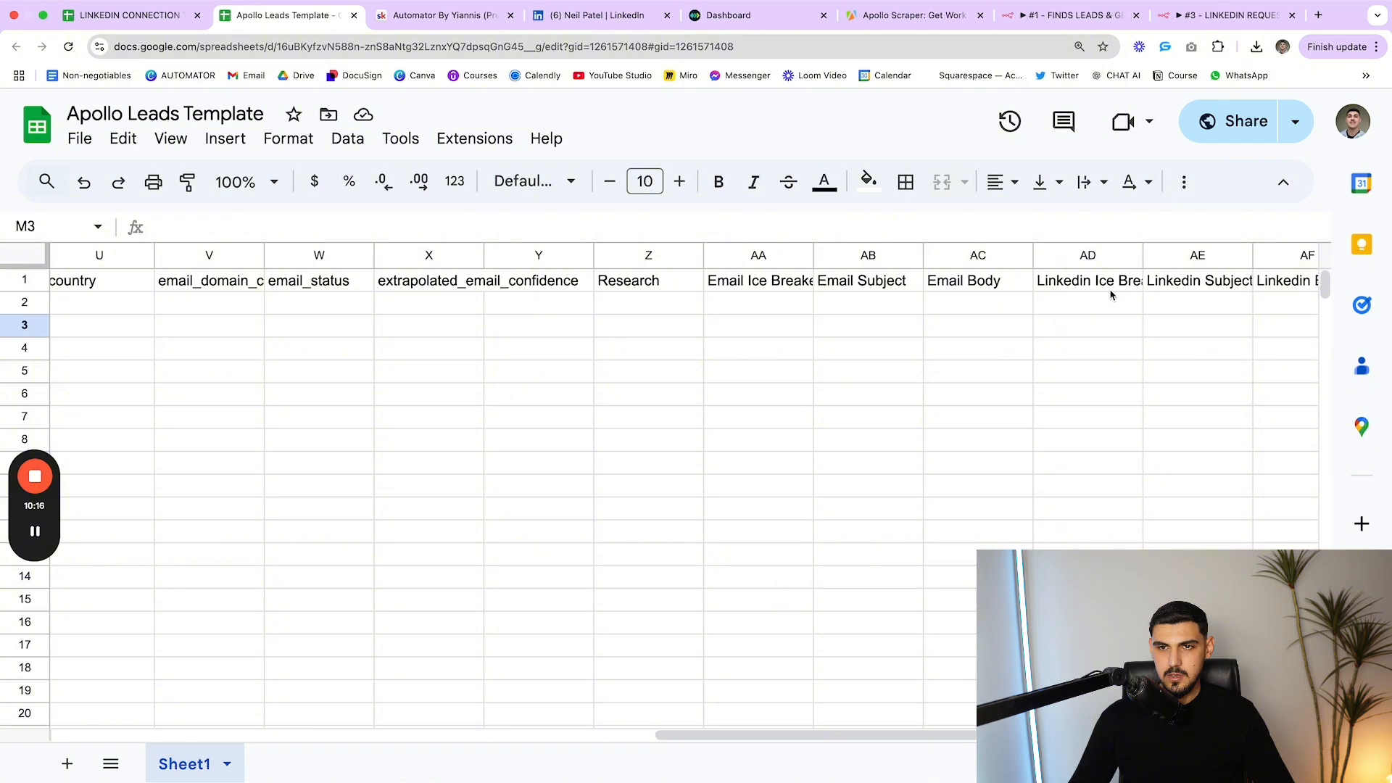
scroll(1110, 294, "right", 6)
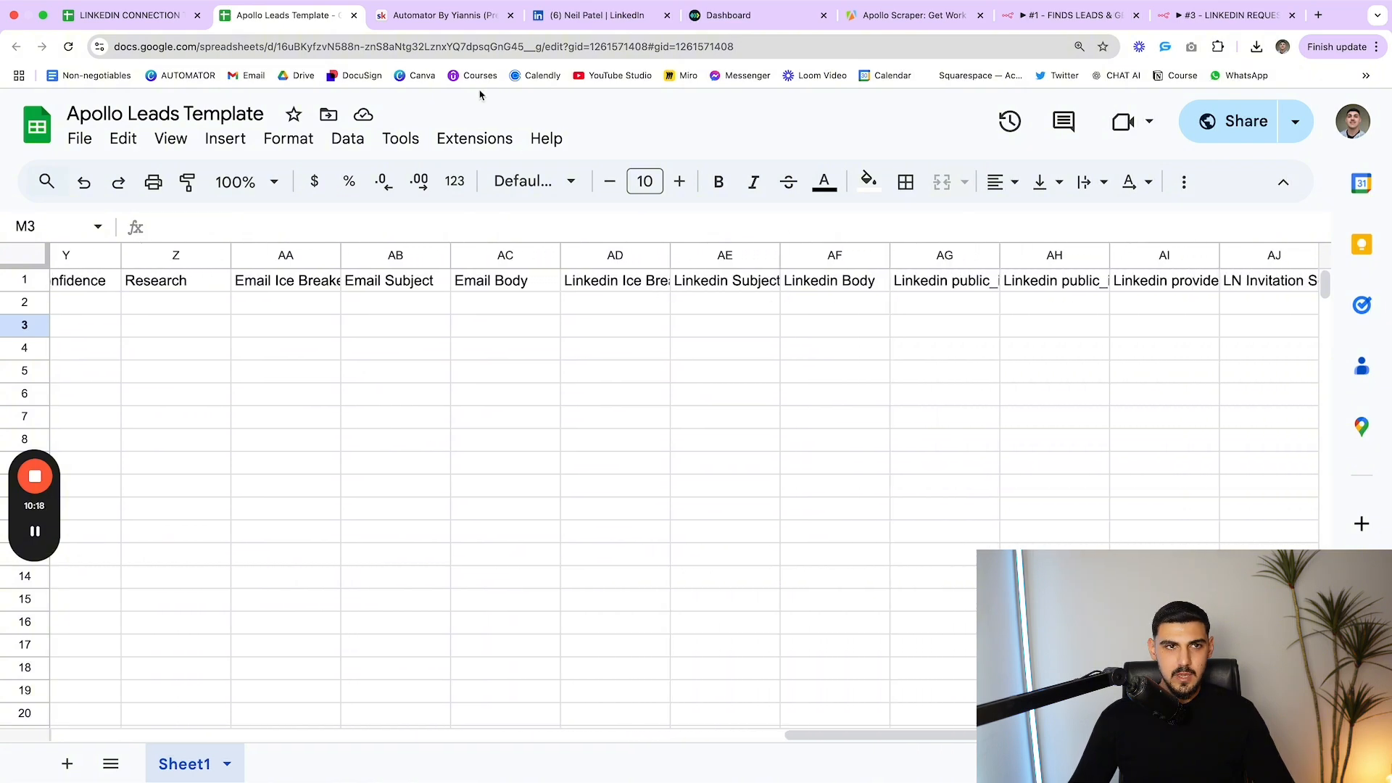
left_click(1055, 17)
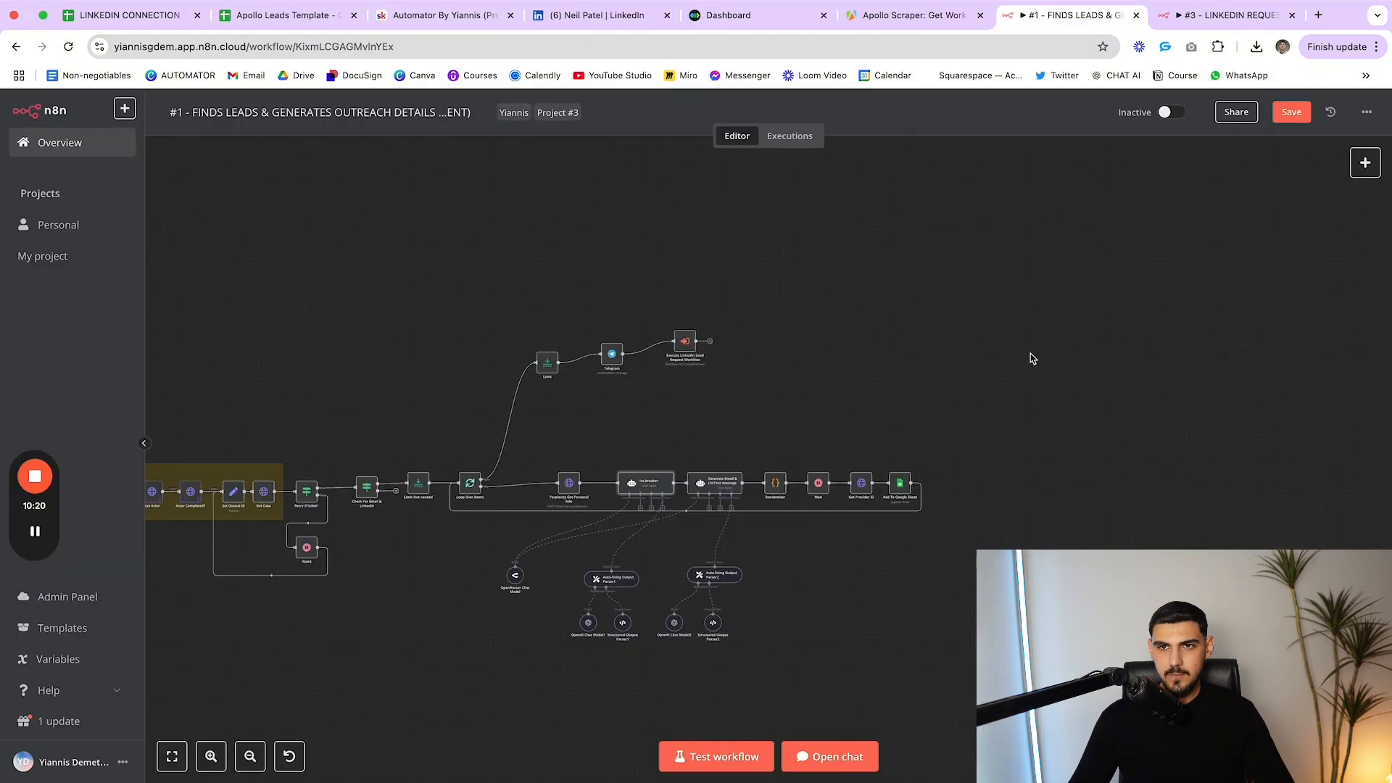
In workflow #3, inspect Get First Message and the Send Message POST to Unipile's chats endpoint
left_click(1225, 15)
double_click(760, 471)
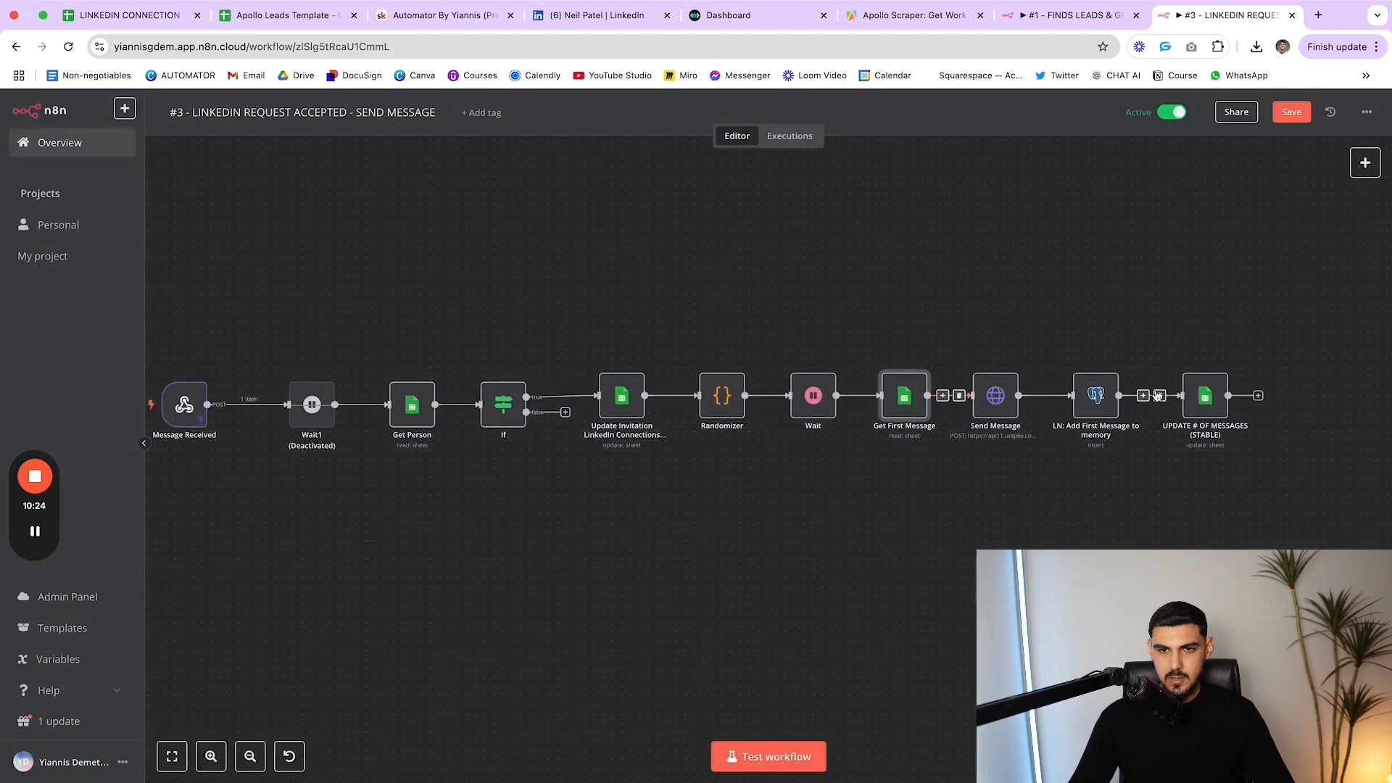
double_click(995, 412)
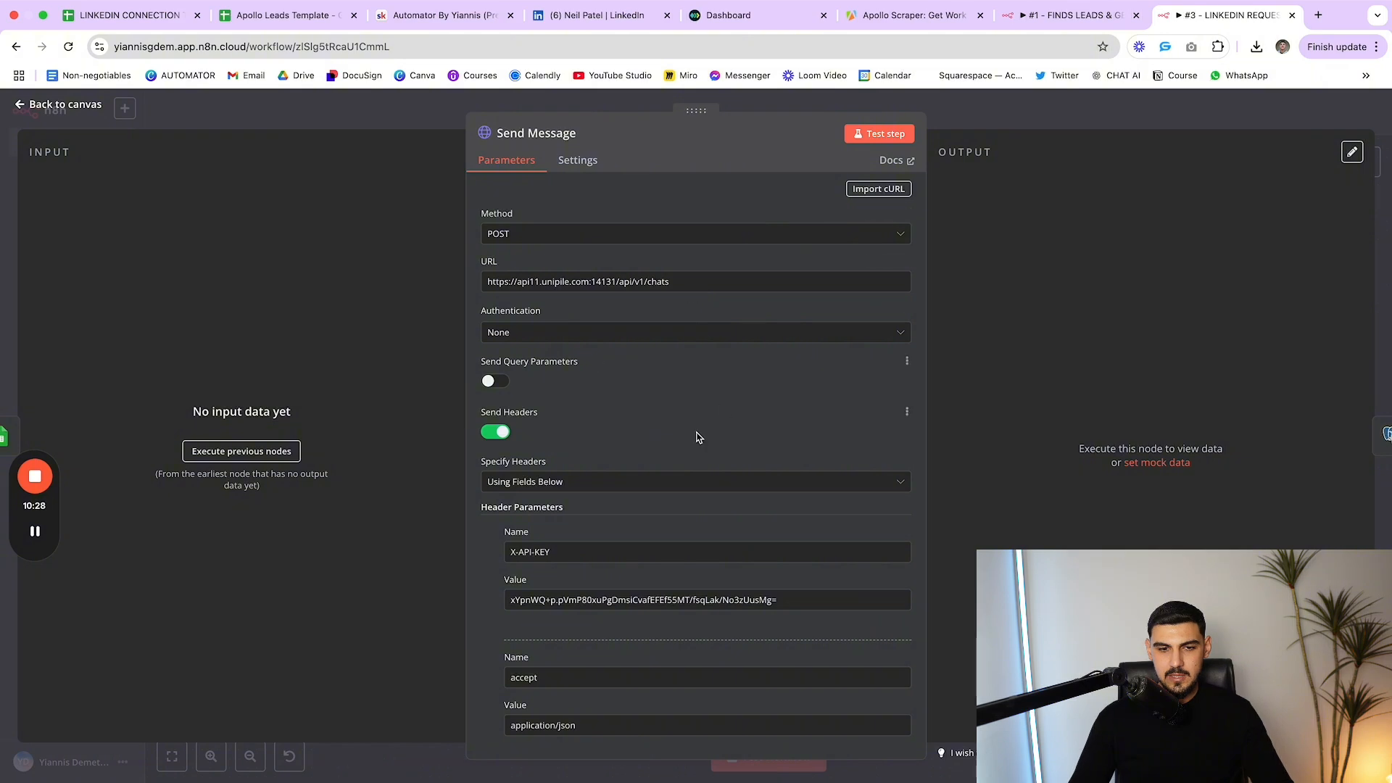
scroll(696, 435, "down", 5)
scroll(685, 435, "up", 5)
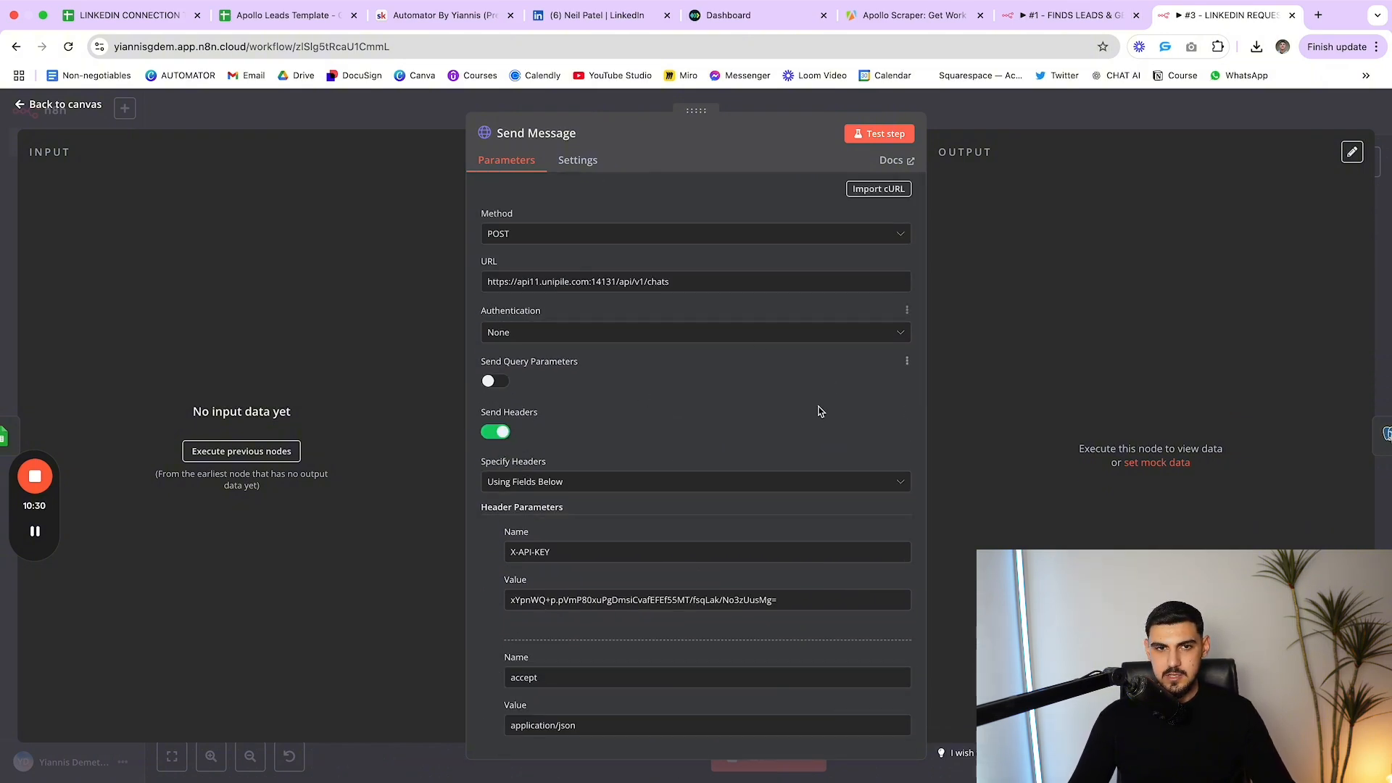
scroll(764, 419, "down", 3)
key("Escape")
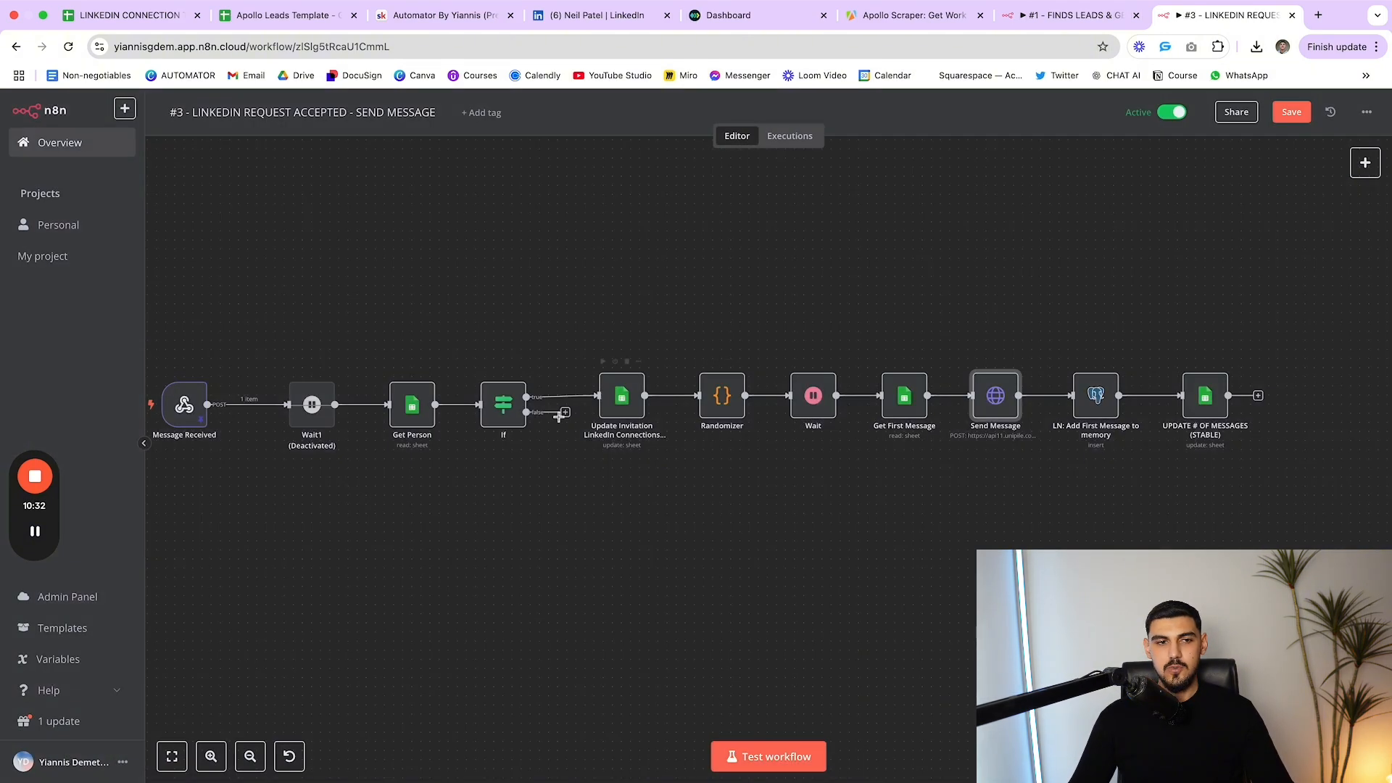
Pan across workflow #3's canvas, briefly selecting a group of nodes
scroll(566, 417, "left", 5)
scroll(435, 392, "right", 2)
left_click_drag(351, 273, 1377, 616)
left_click(1377, 616)
scroll(769, 406, "right", 1)
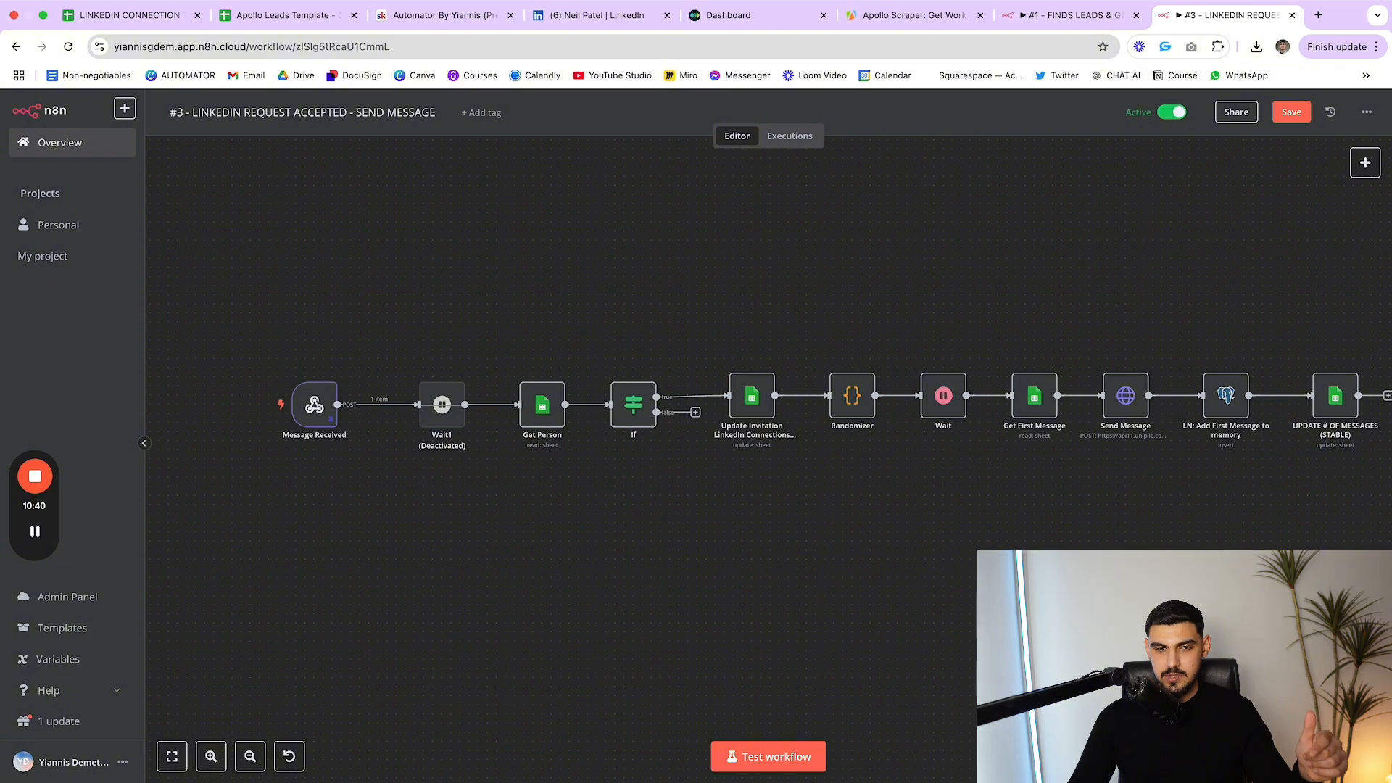
scroll(973, 613, "right", 4)
scroll(974, 613, "right", 2)
left_click_drag(618, 280, 1016, 302)
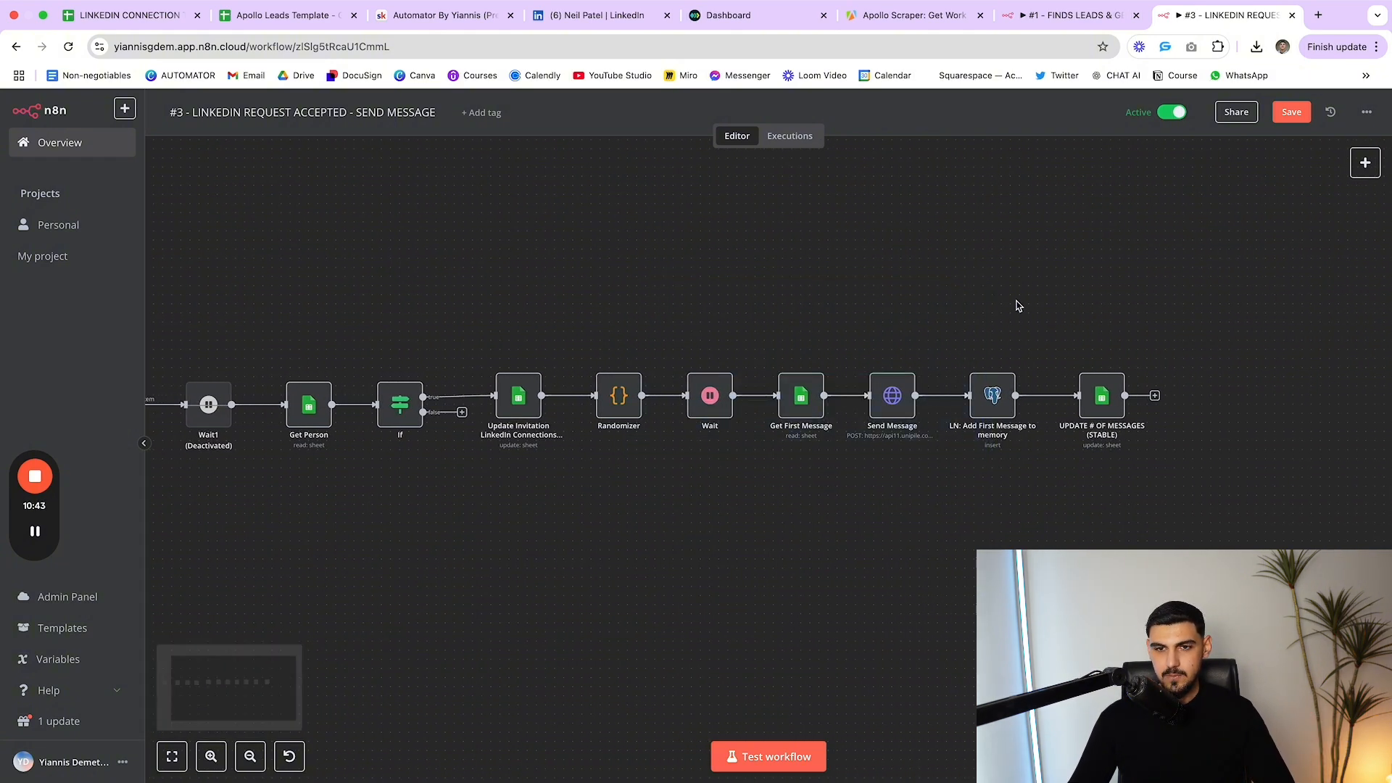
double_click(992, 395)
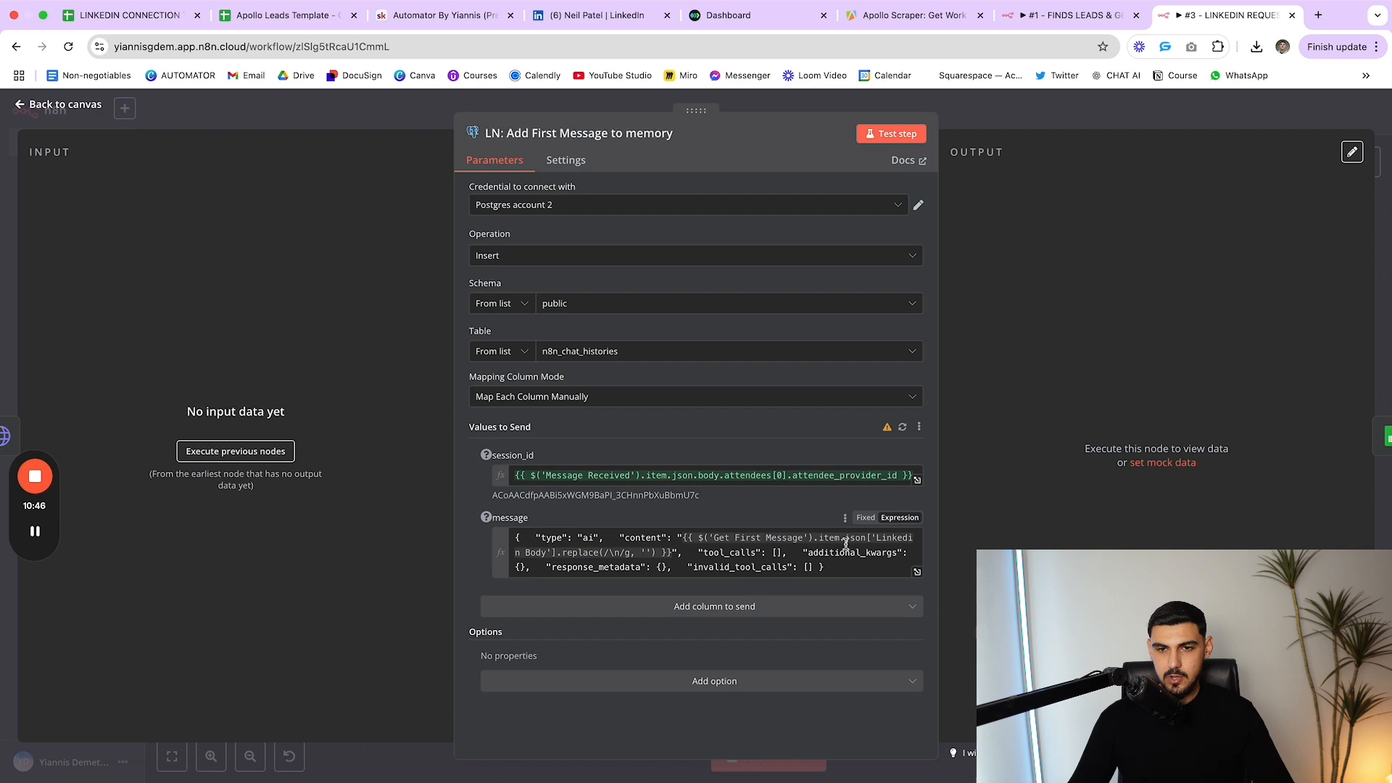
key("Escape")
double_click(1101, 395)
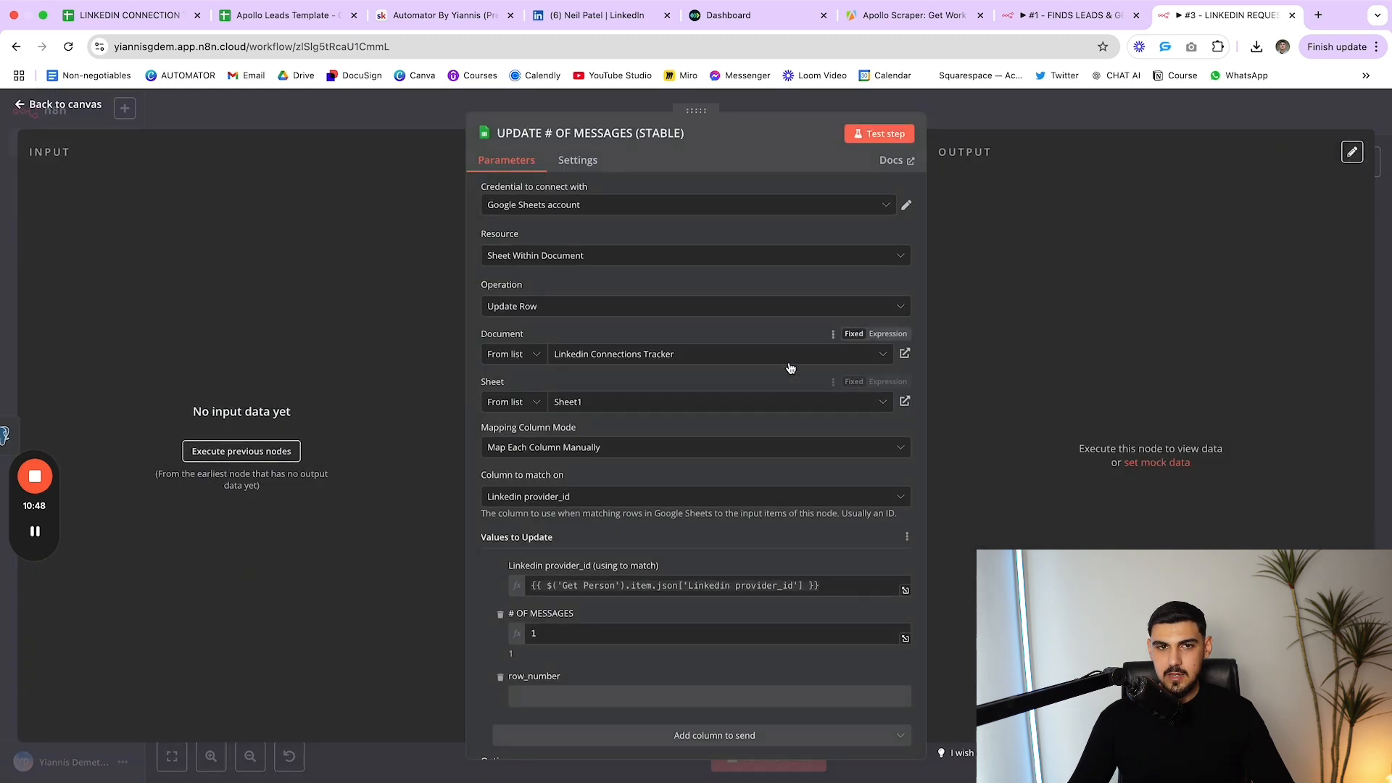
scroll(727, 363, "down", 2)
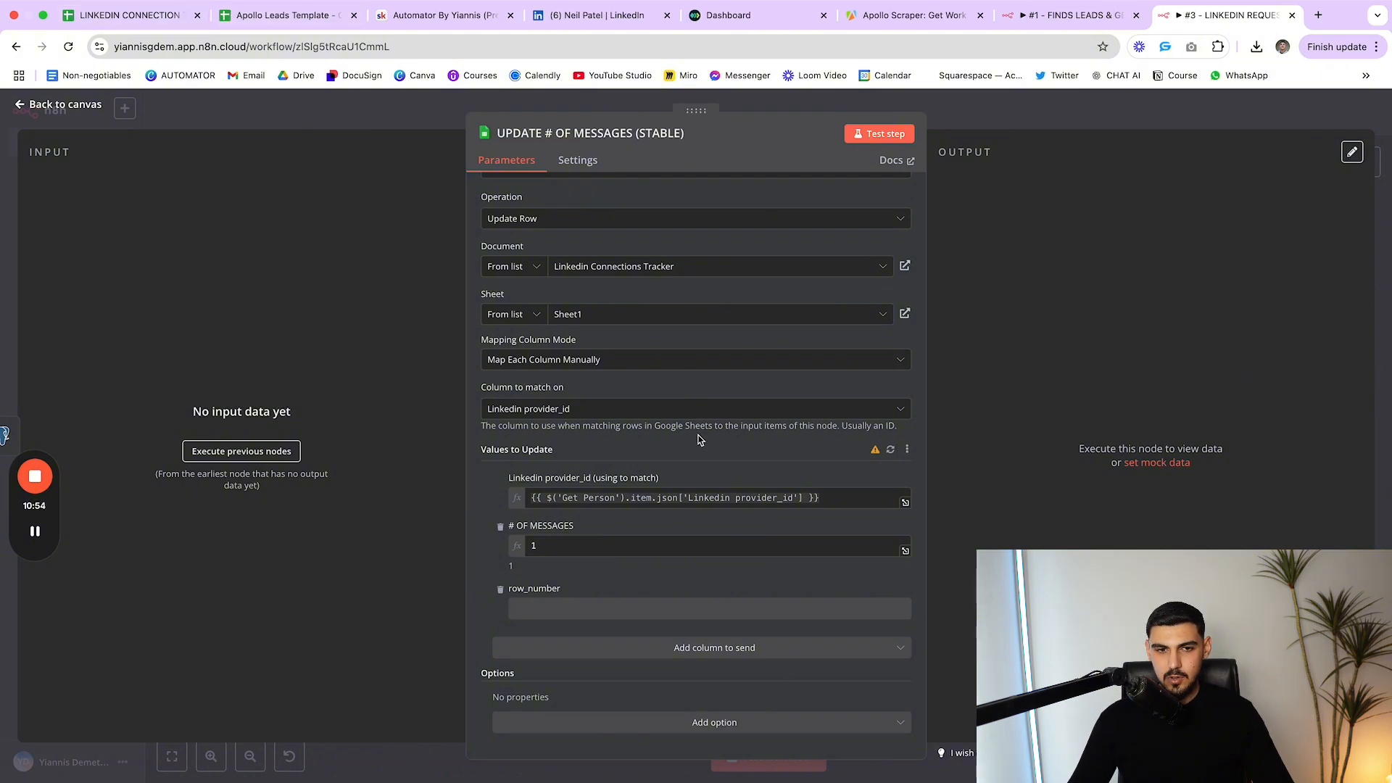
left_click_drag(574, 545, 520, 550)
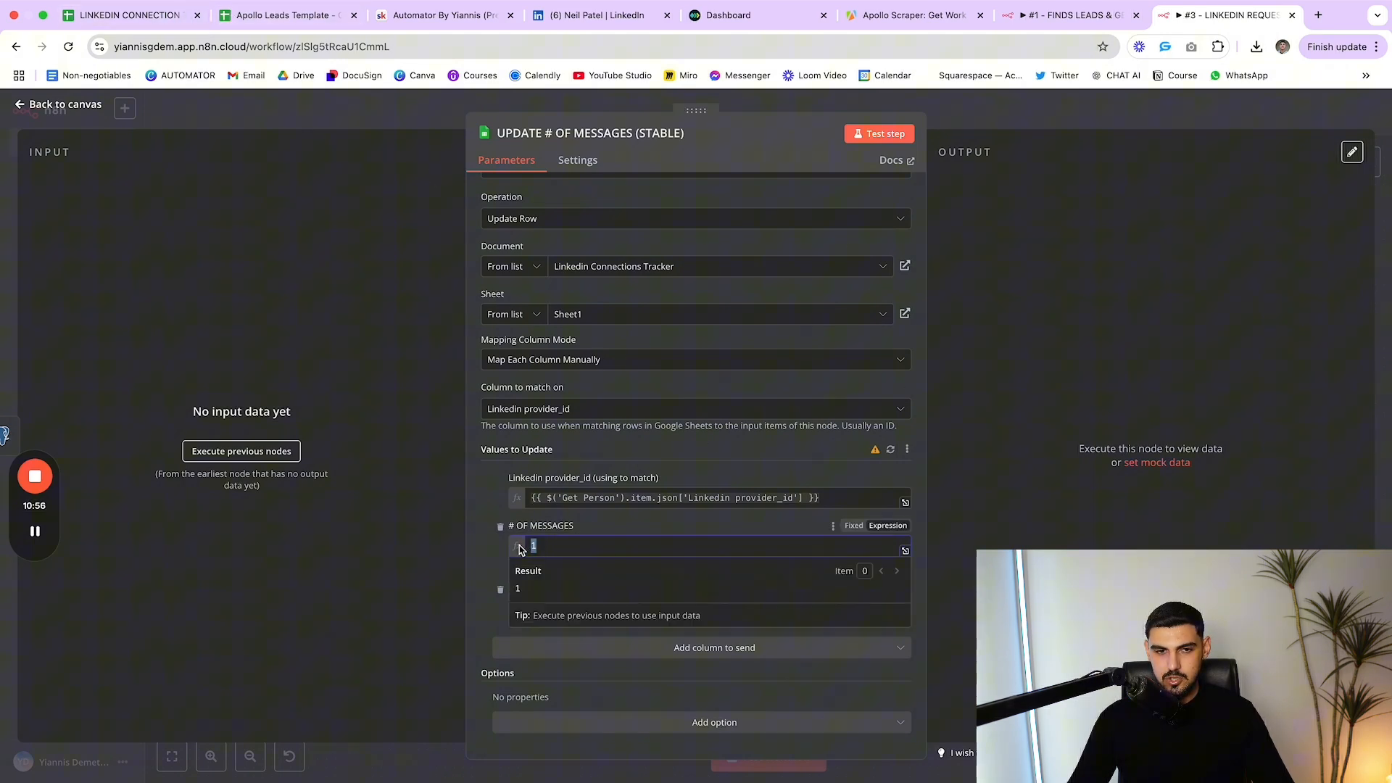
left_click(600, 527)
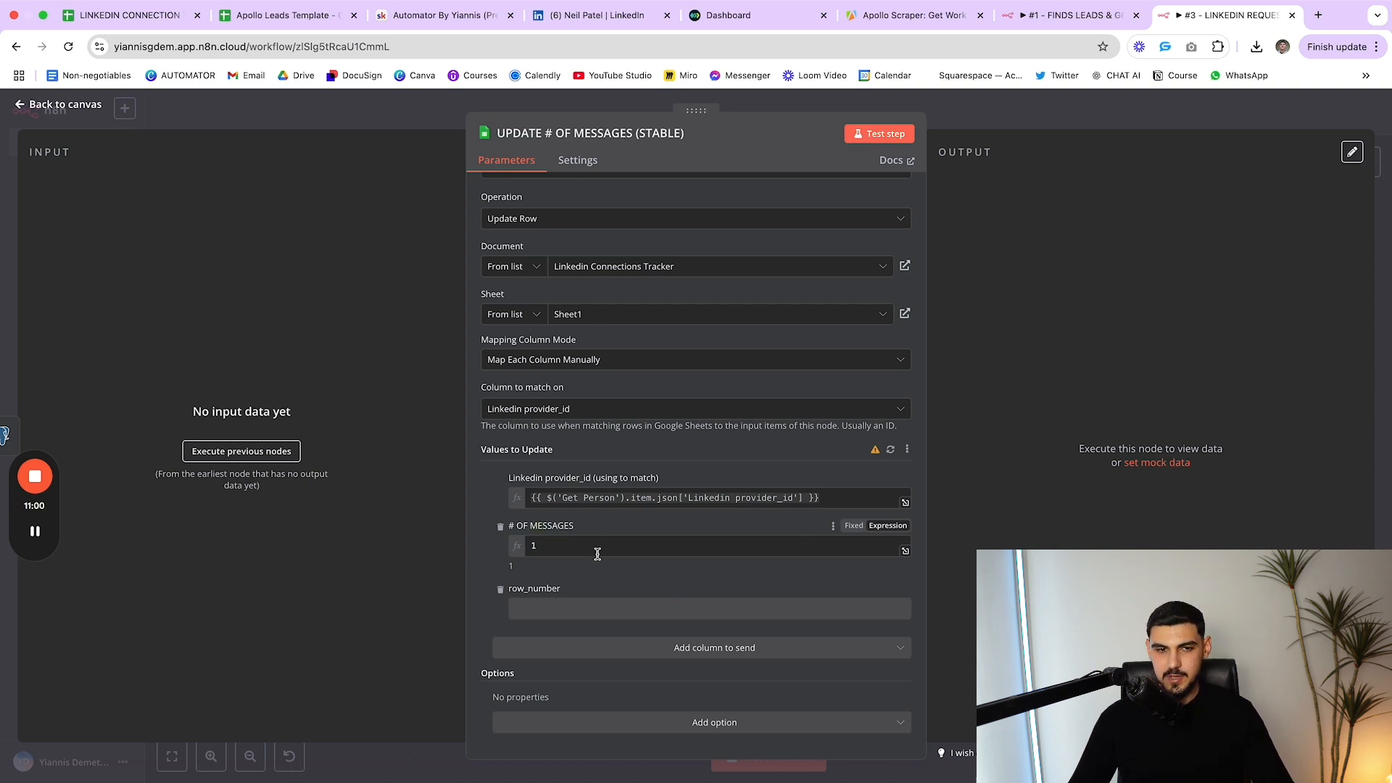
left_click(578, 545)
left_click(625, 531)
left_click(538, 545)
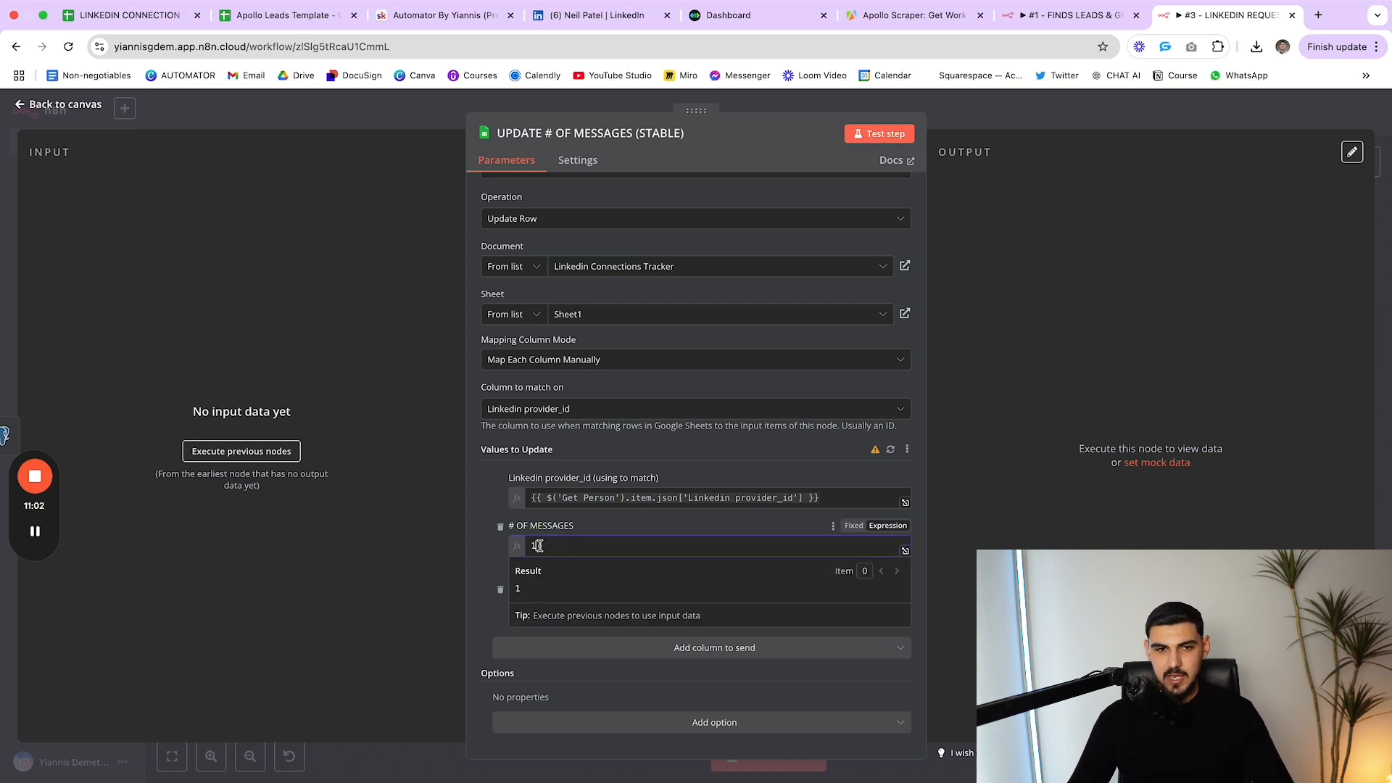
left_click(632, 526)
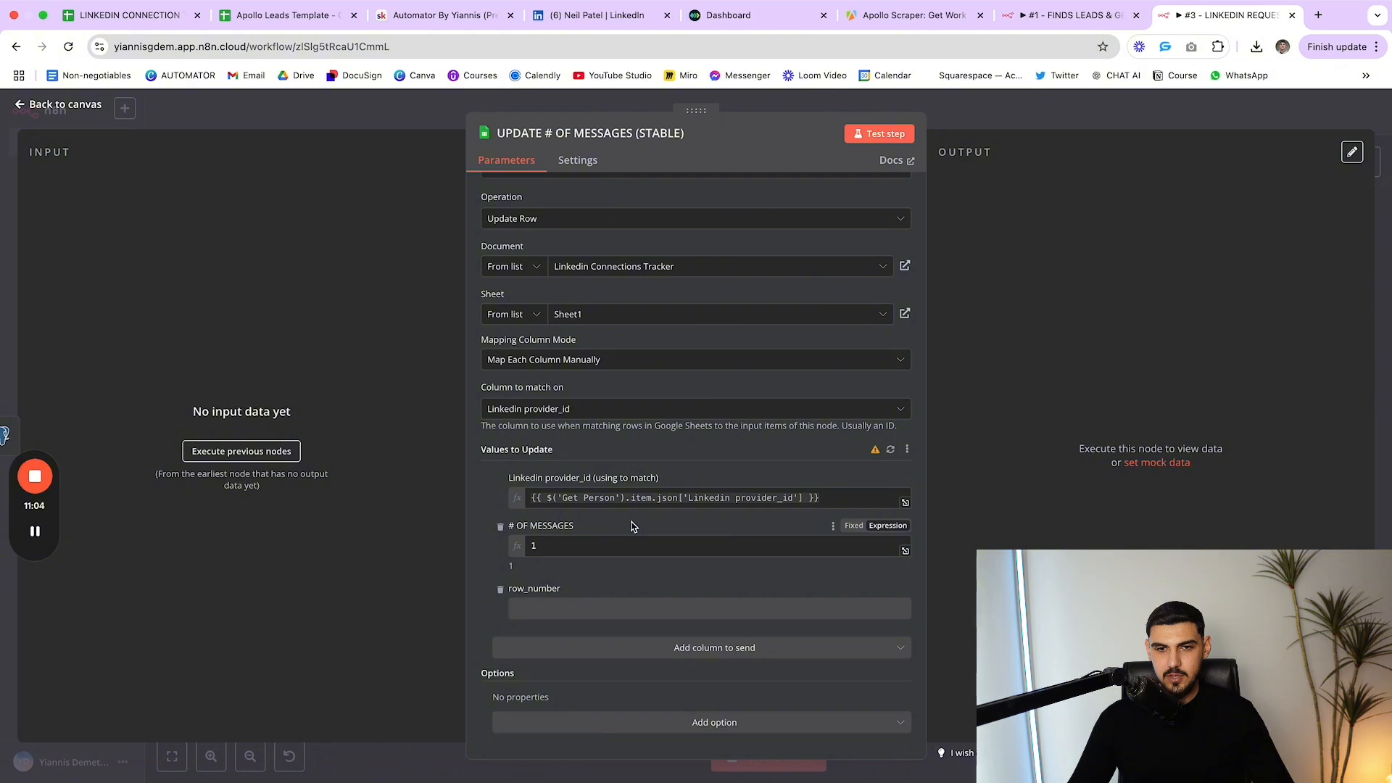
key("Escape")
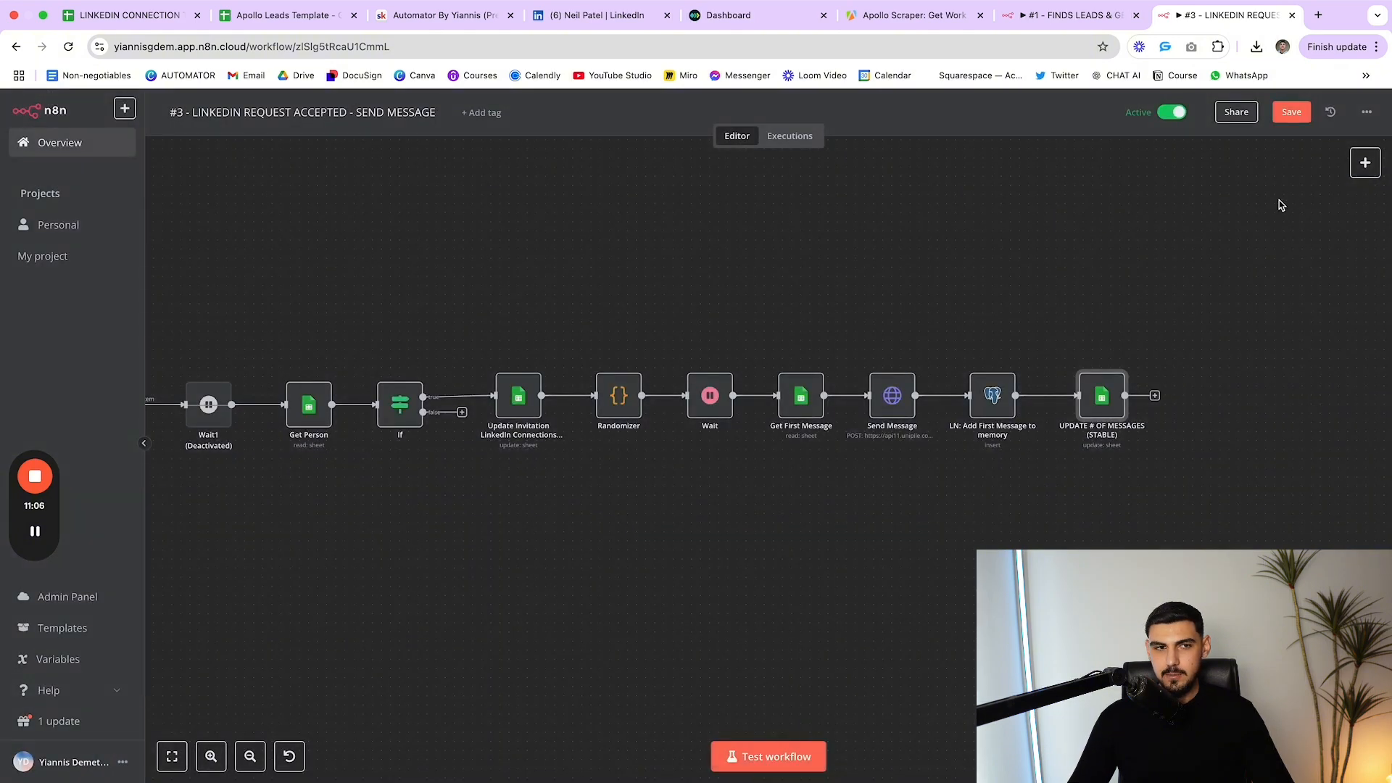
scroll(362, 282, "left", 3)
left_click(74, 147)
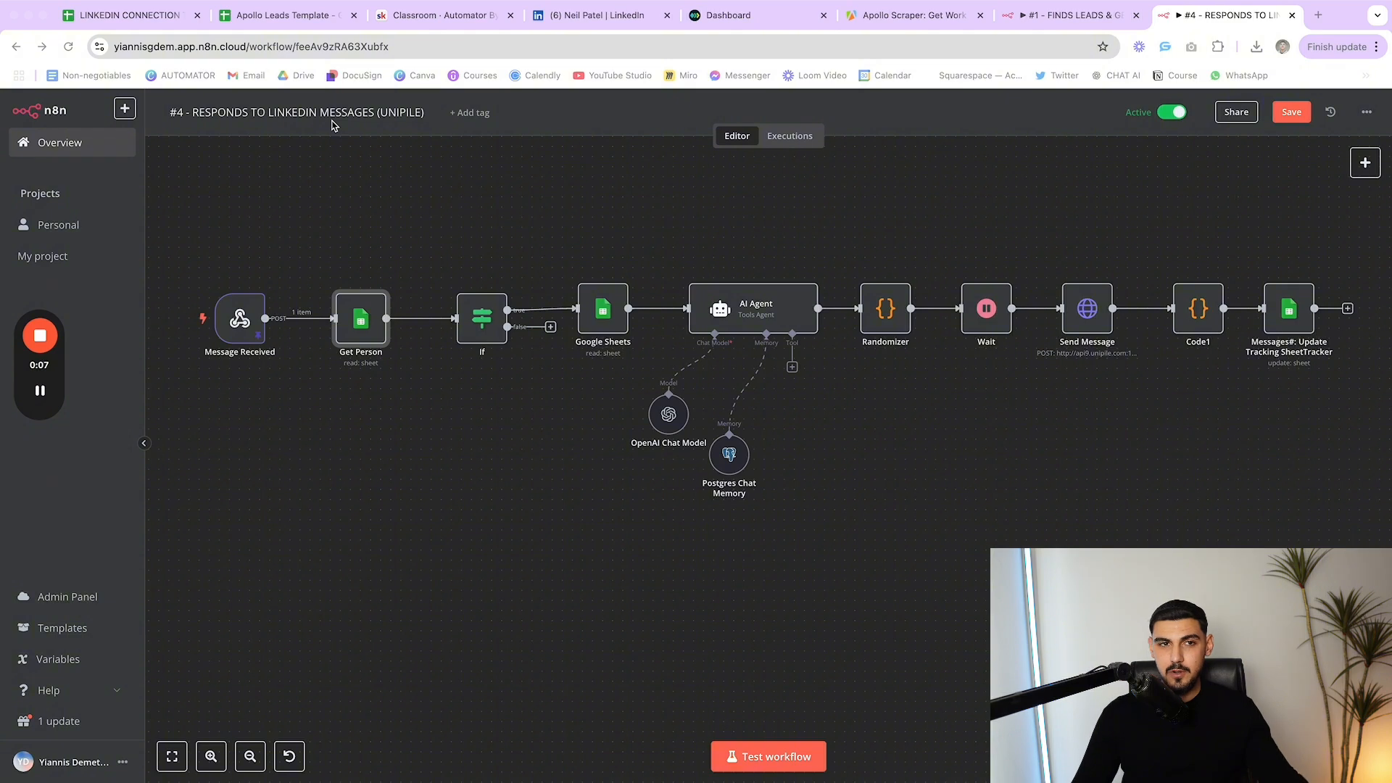
Open the Message Received webhook trigger and compare it with Unipile's Webhooks page
left_click(245, 320)
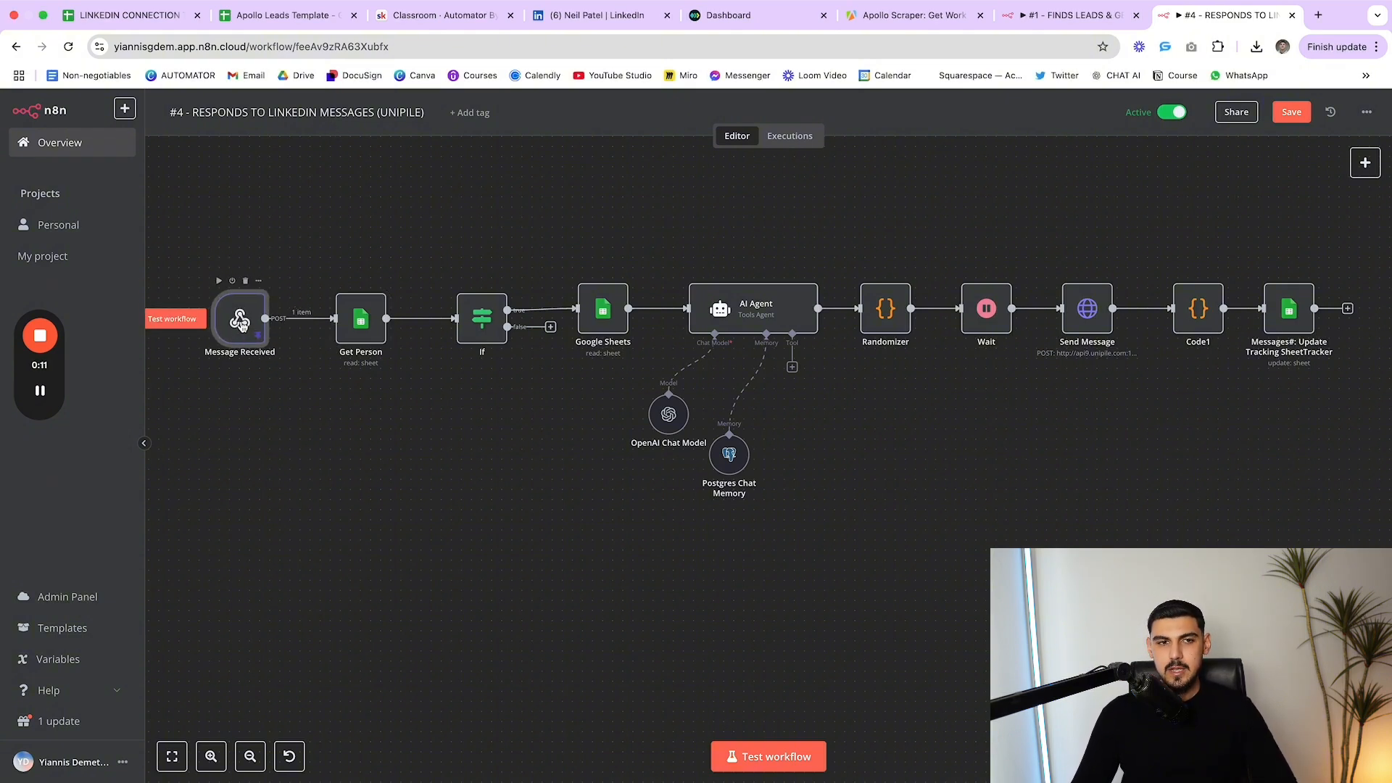
double_click(241, 321)
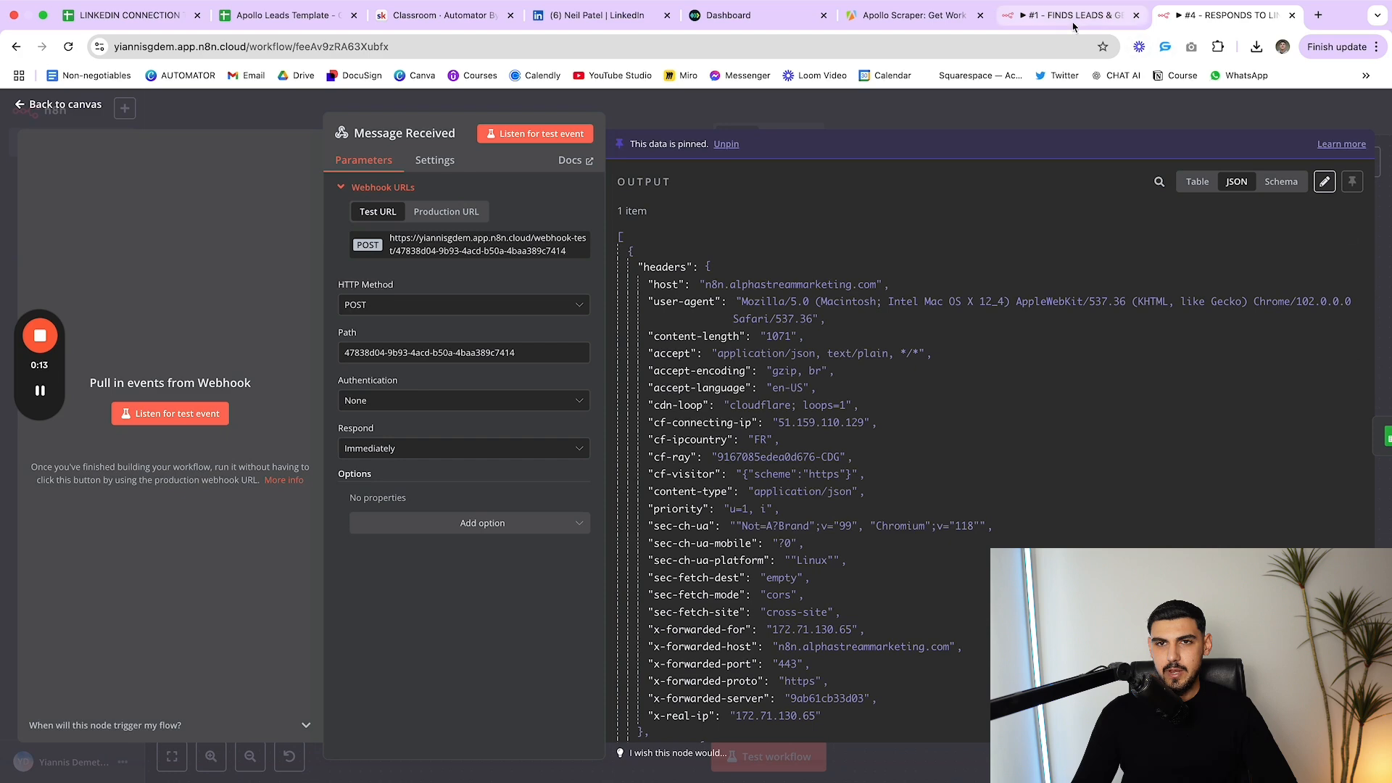
left_click(773, 26)
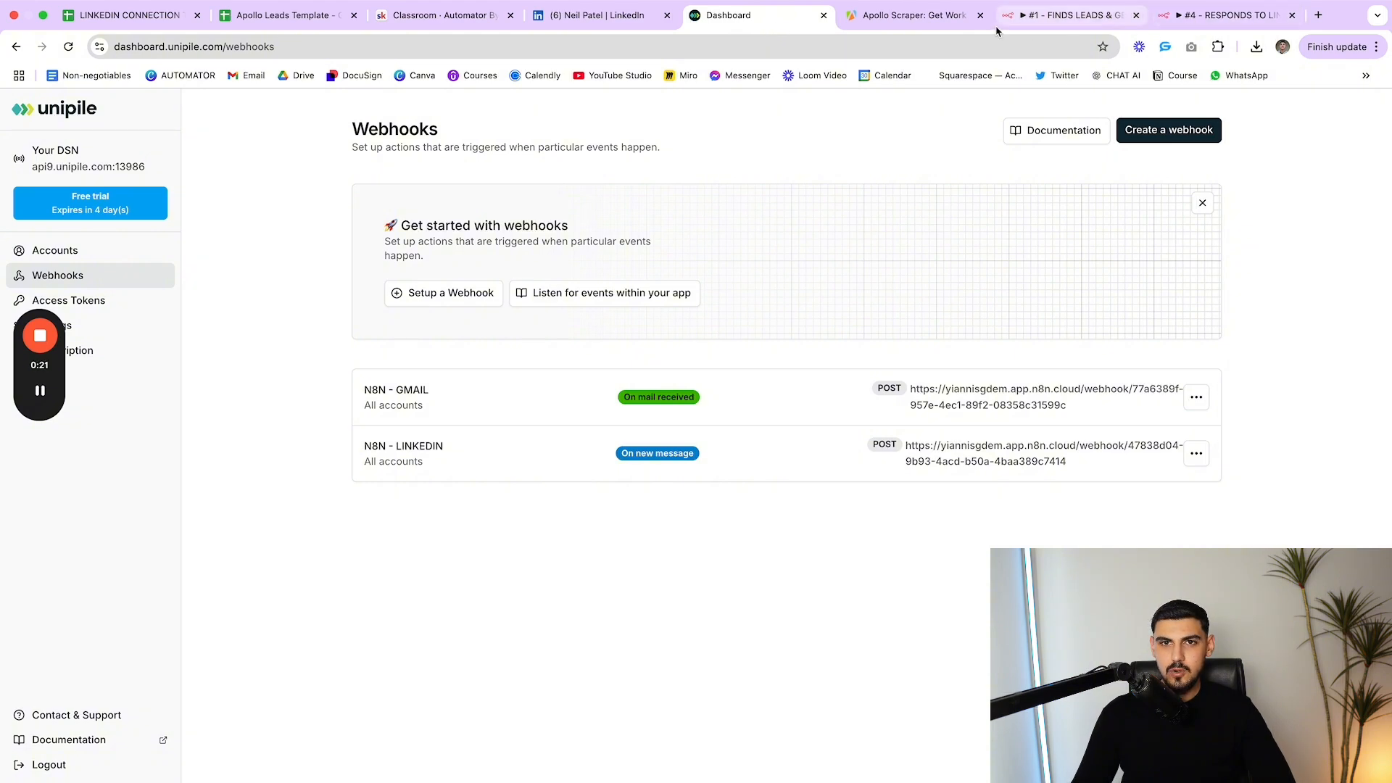
left_click(1050, 17)
left_click(1225, 15)
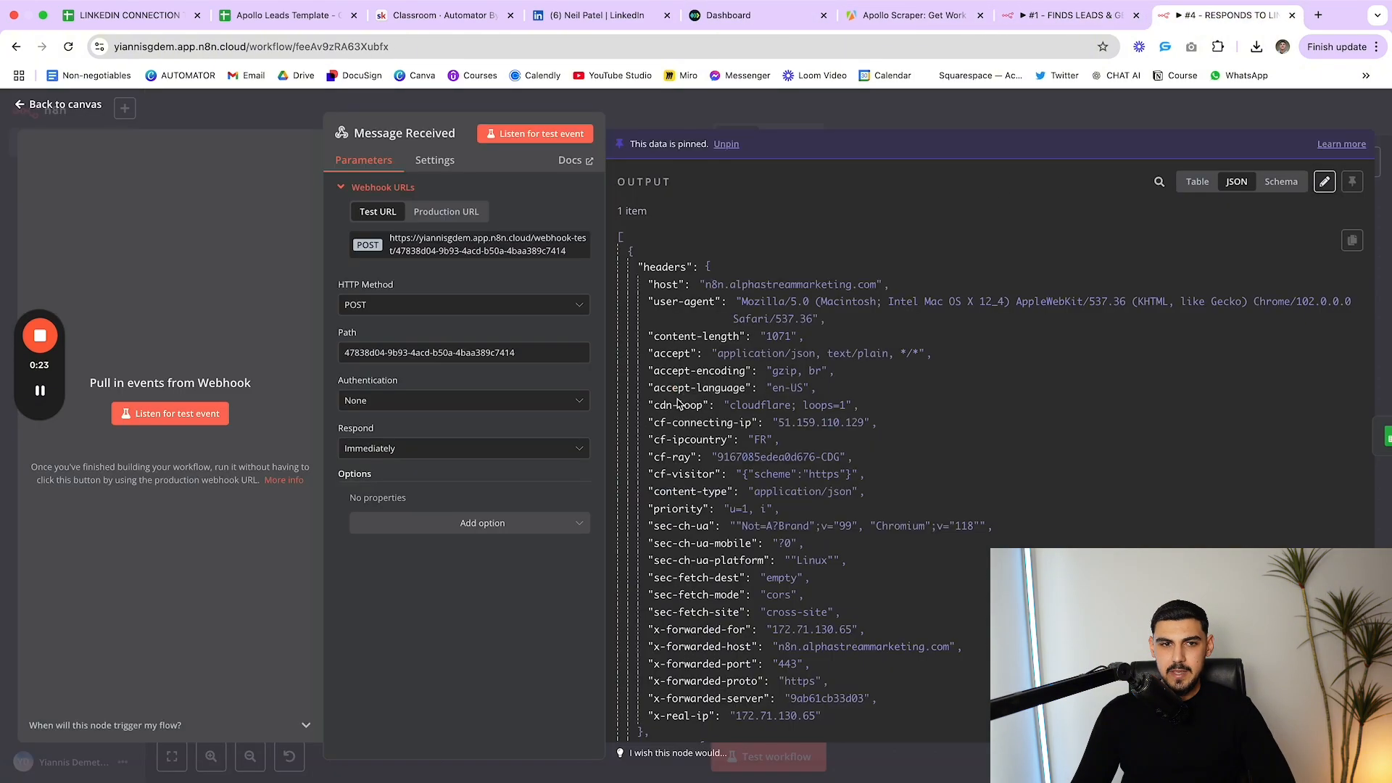
left_click(754, 116)
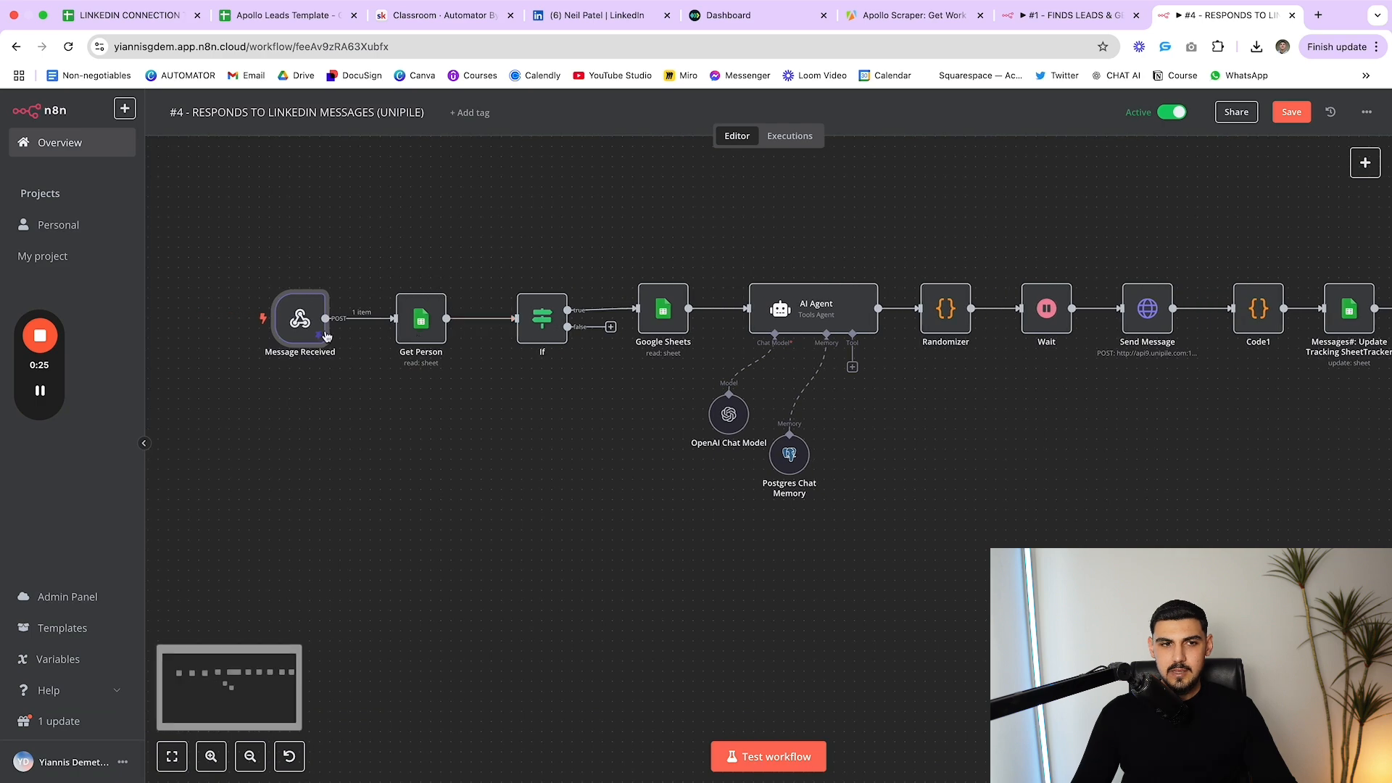
Reopen Message Received to compare its Production and Test webhook URLs, then go to Skool
scroll(293, 323, "up", 1)
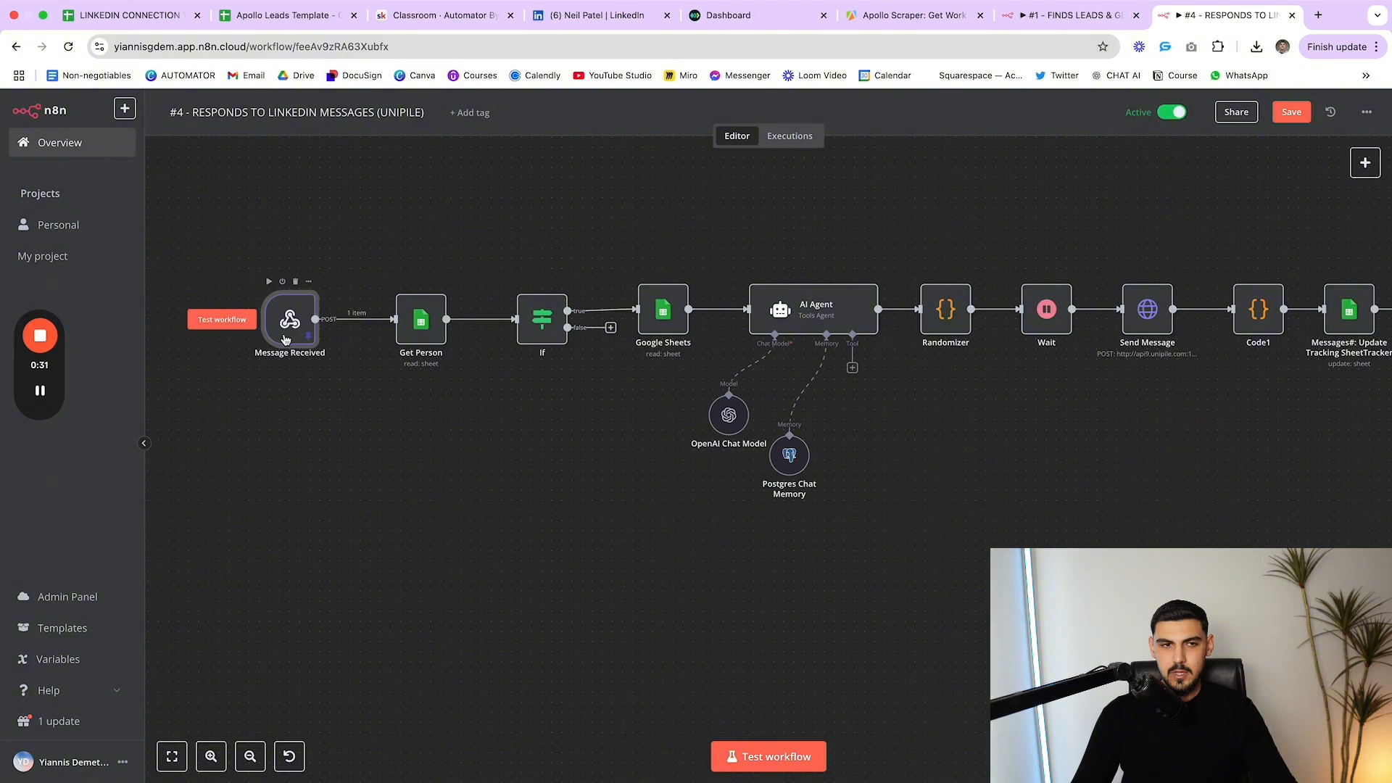
double_click(286, 339)
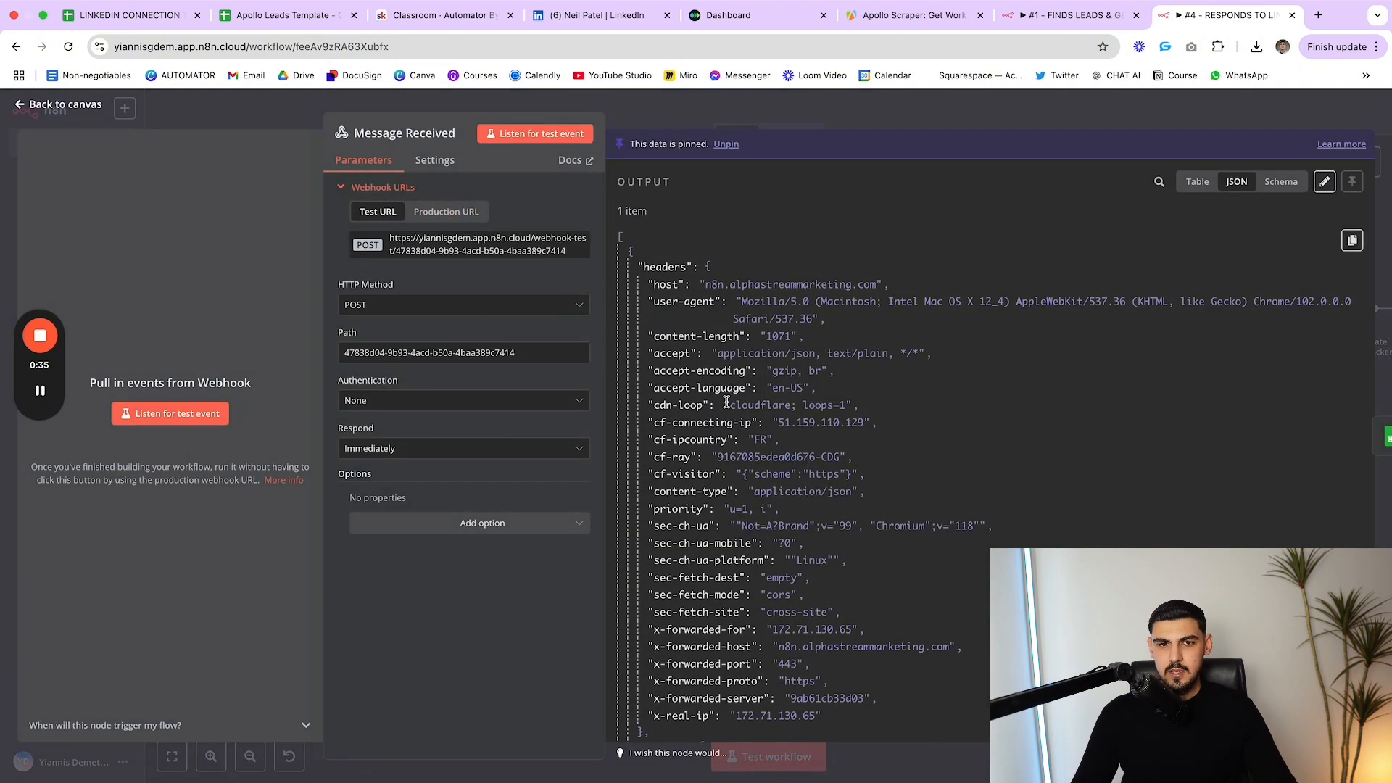
scroll(671, 351, "down", 3)
scroll(671, 350, "up", 3)
left_click(449, 212)
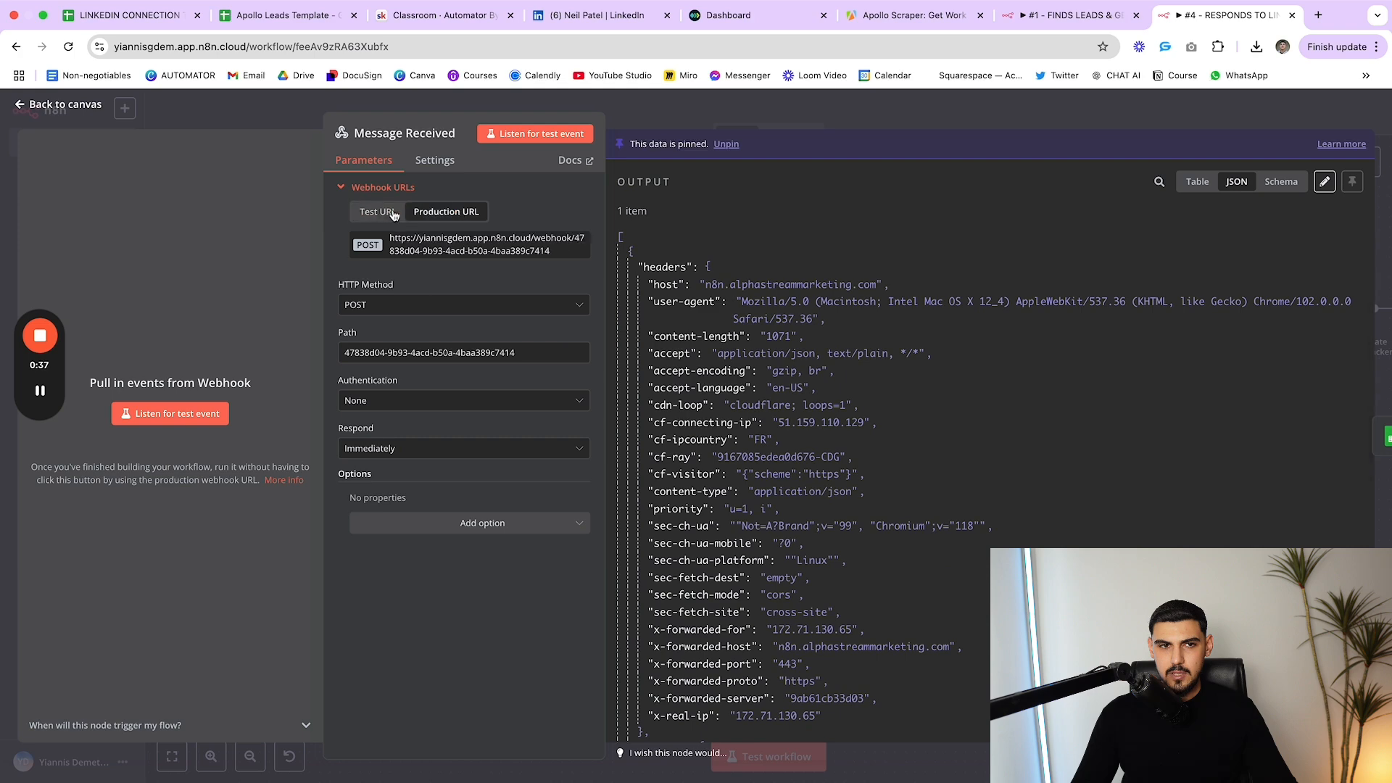
left_click(387, 211)
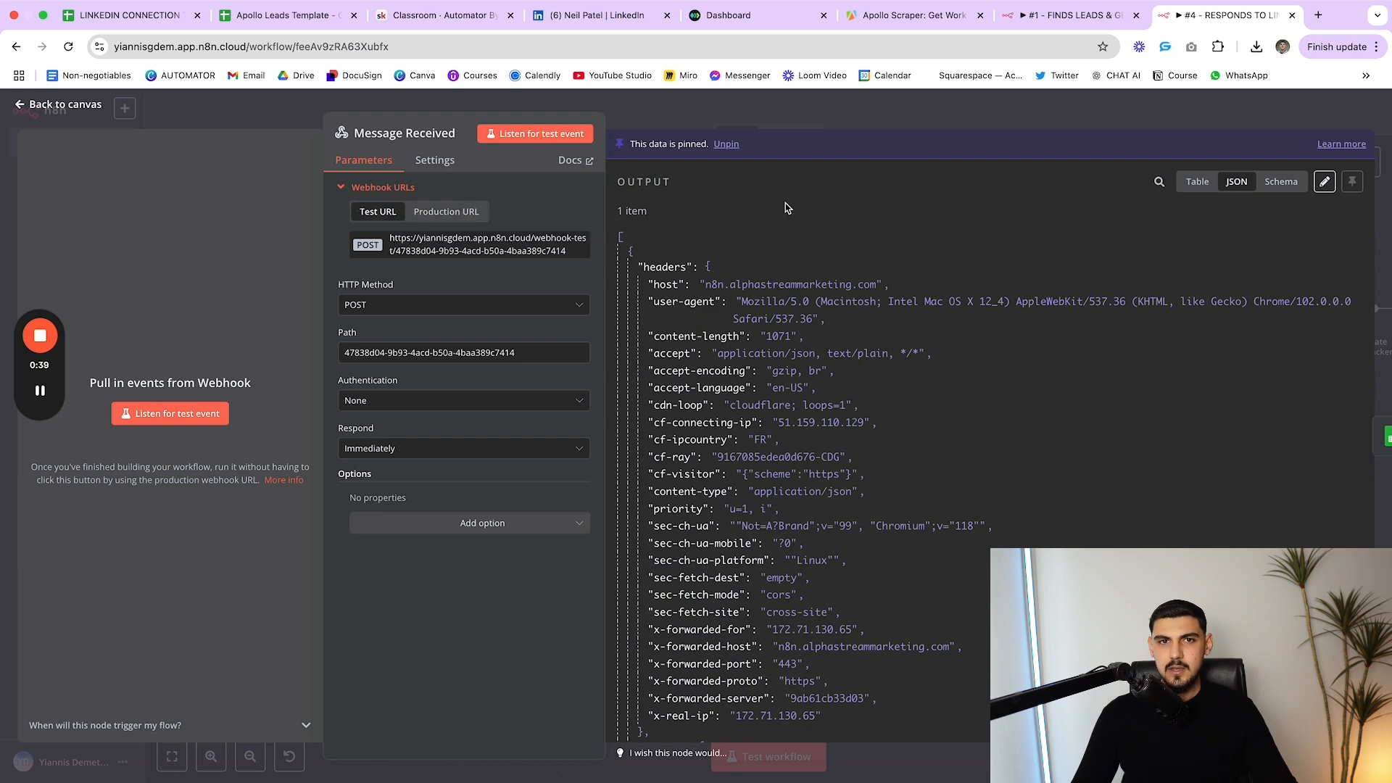
left_click(450, 15)
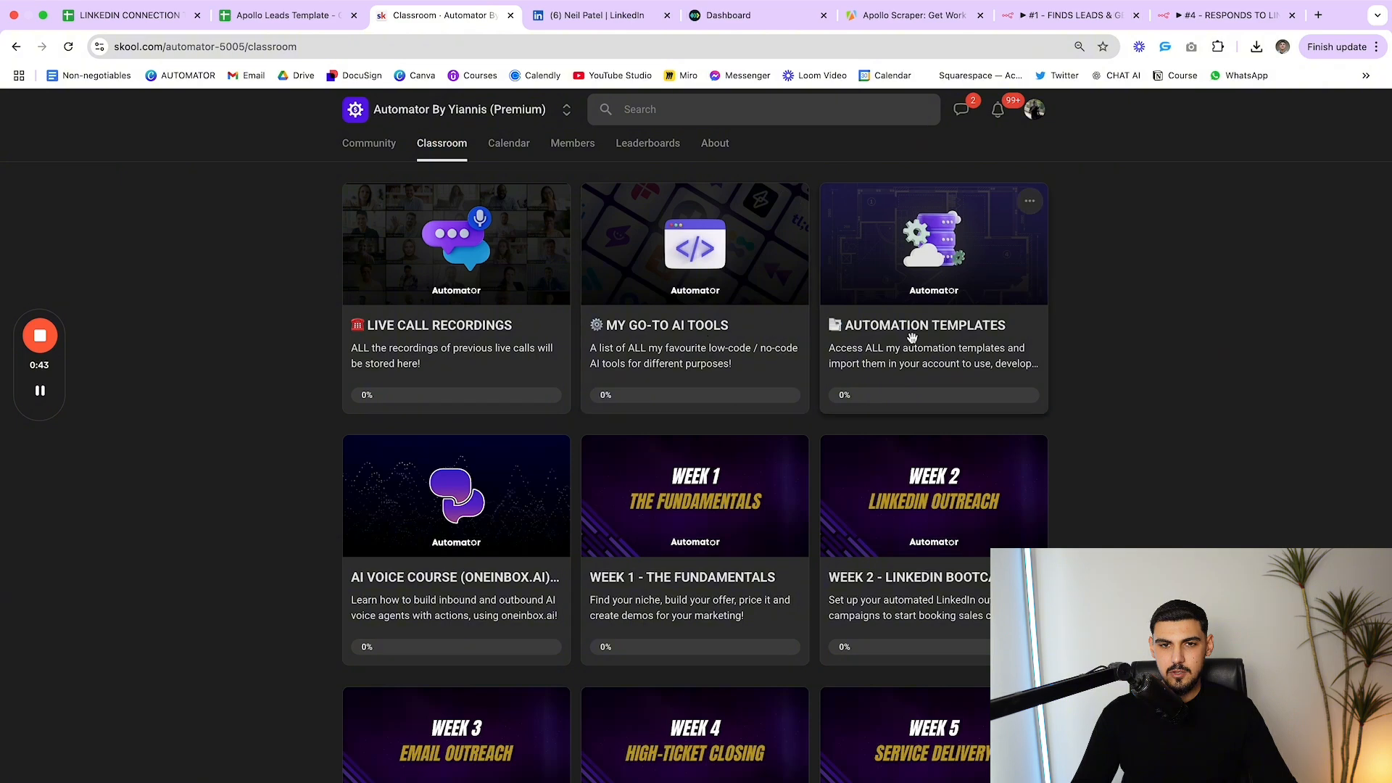
Open Skool's Automation Templates lesson #10 Team Of 9 AI Agents, then return to workflow #4
left_click(900, 361)
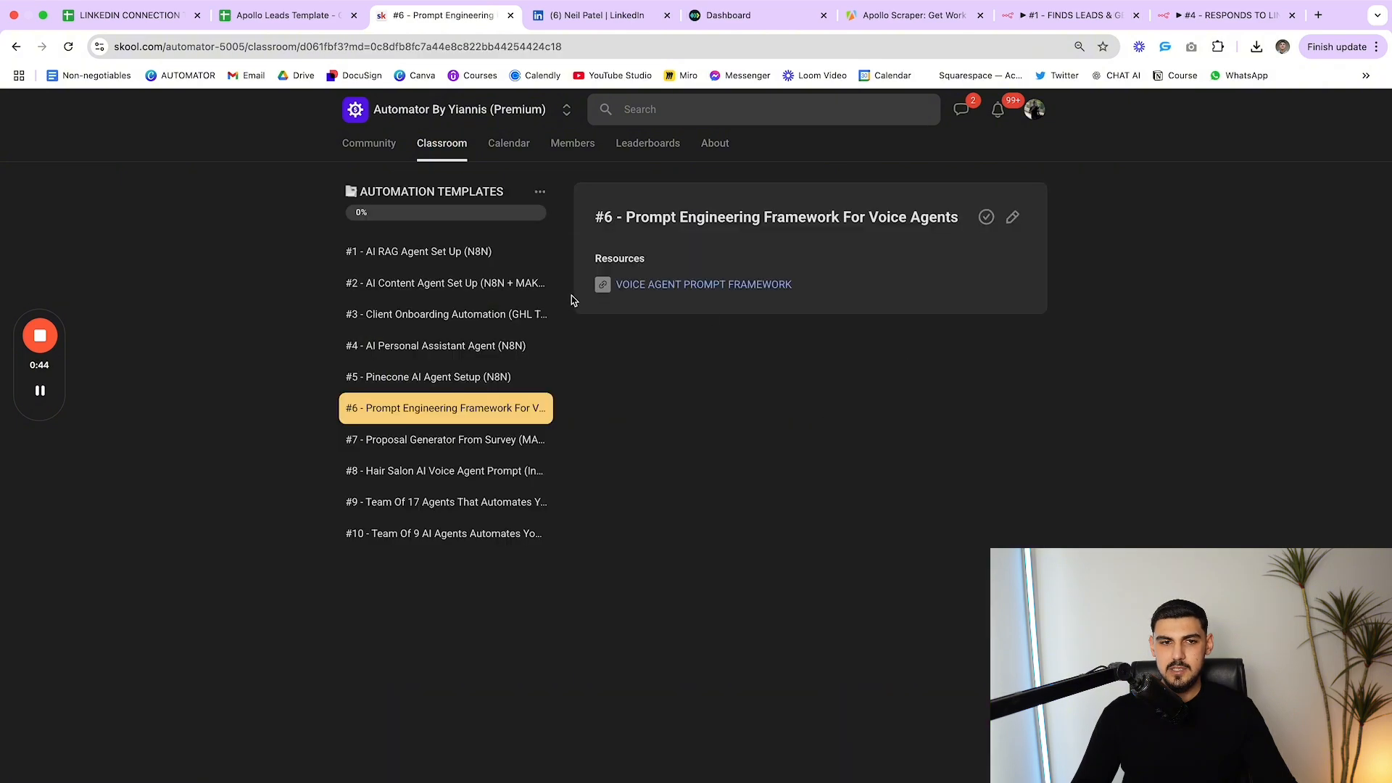
left_click(448, 540)
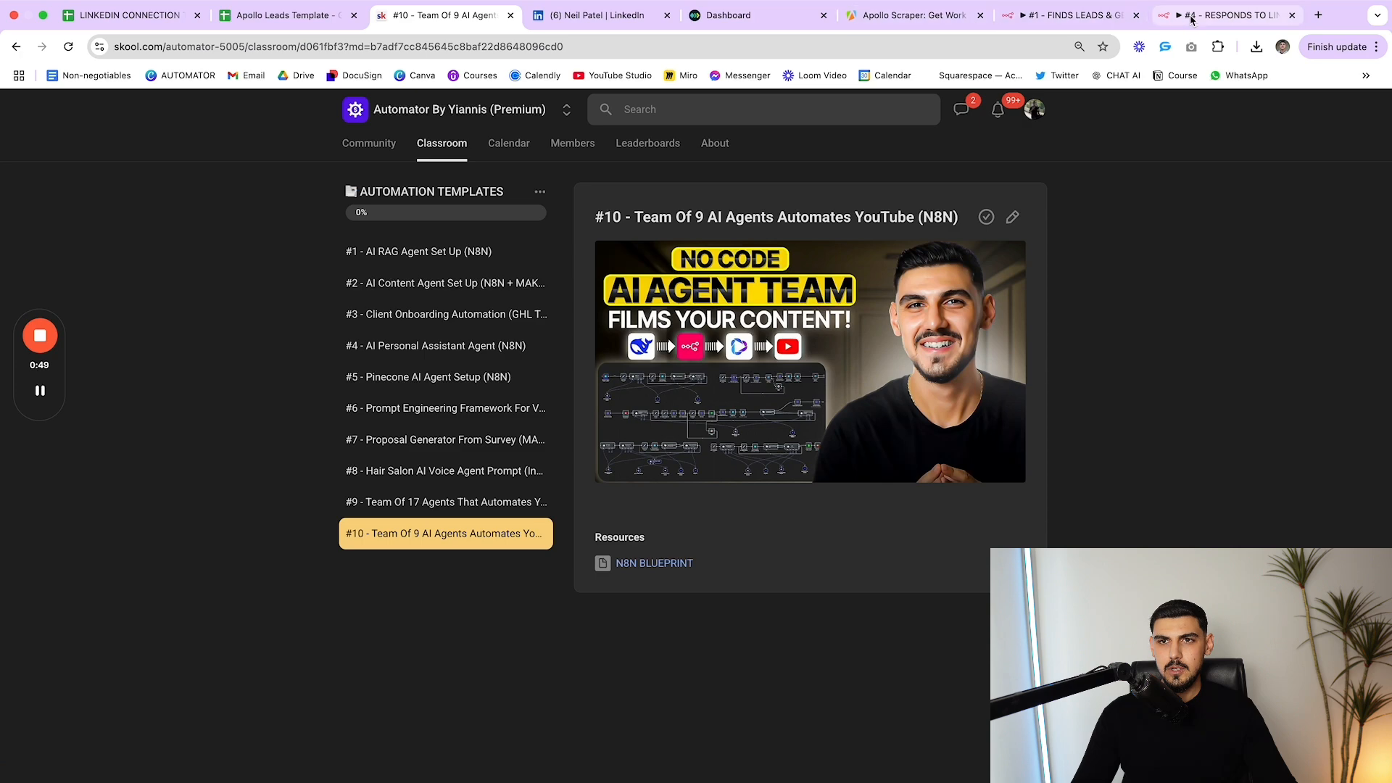
left_click(1232, 16)
Inspect Get Person's Linkedin Connections Tracker row lookup filtered by Linkedin provider_id
left_click(758, 124)
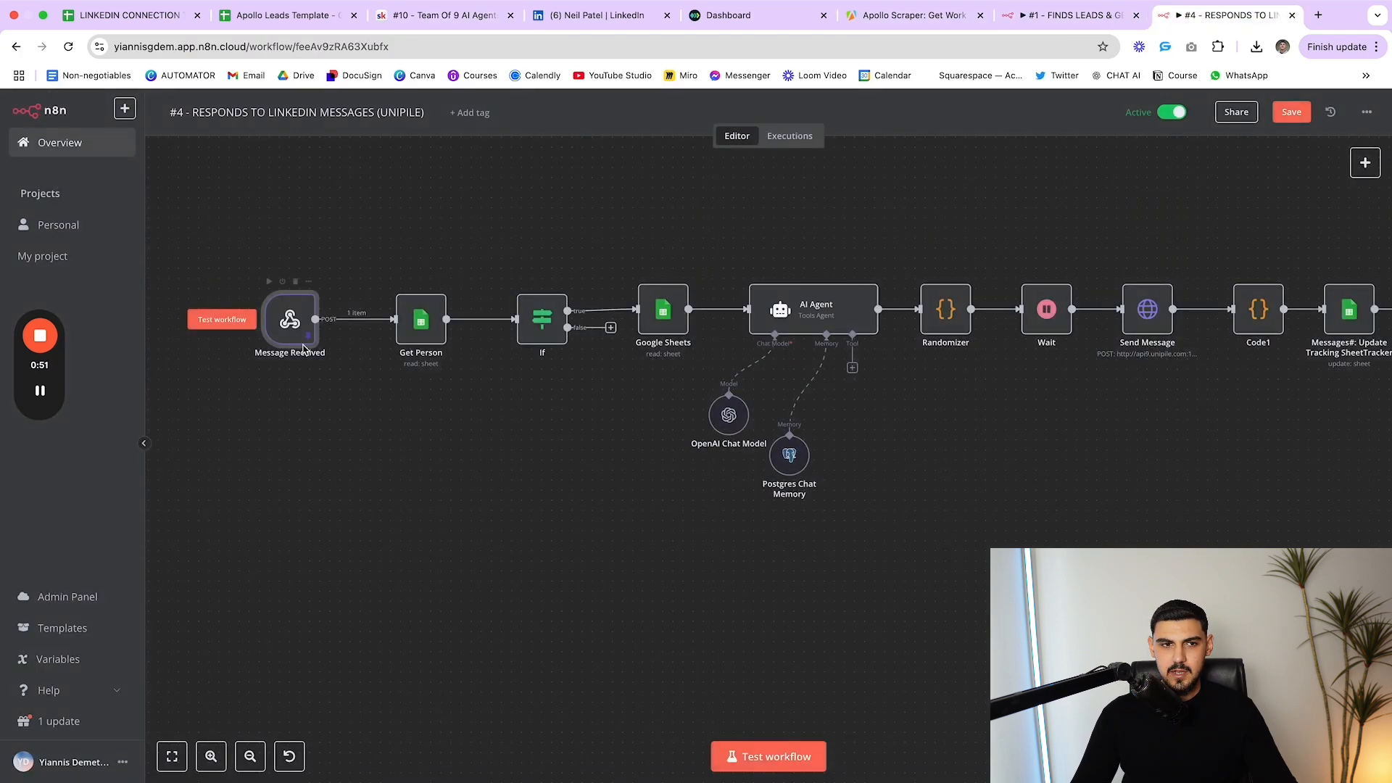
double_click(421, 319)
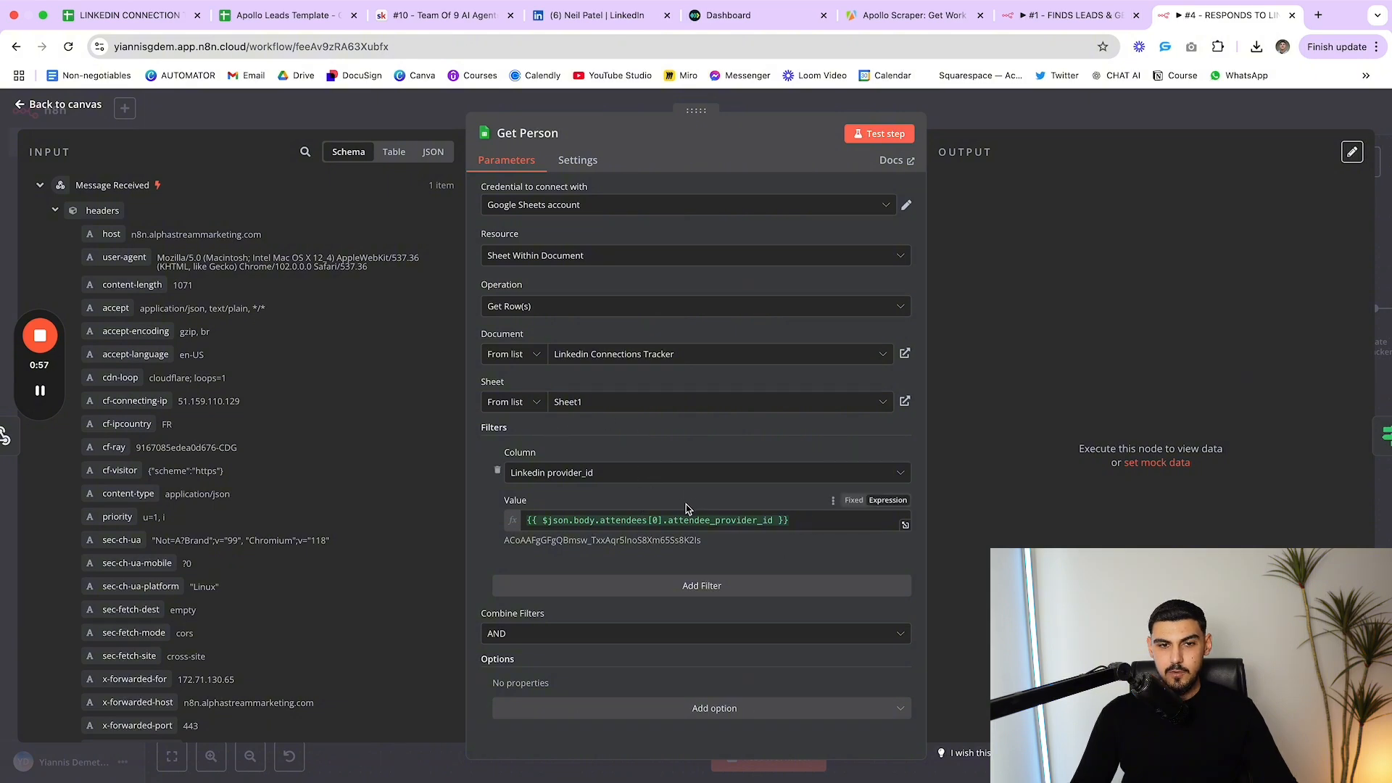
key("Escape")
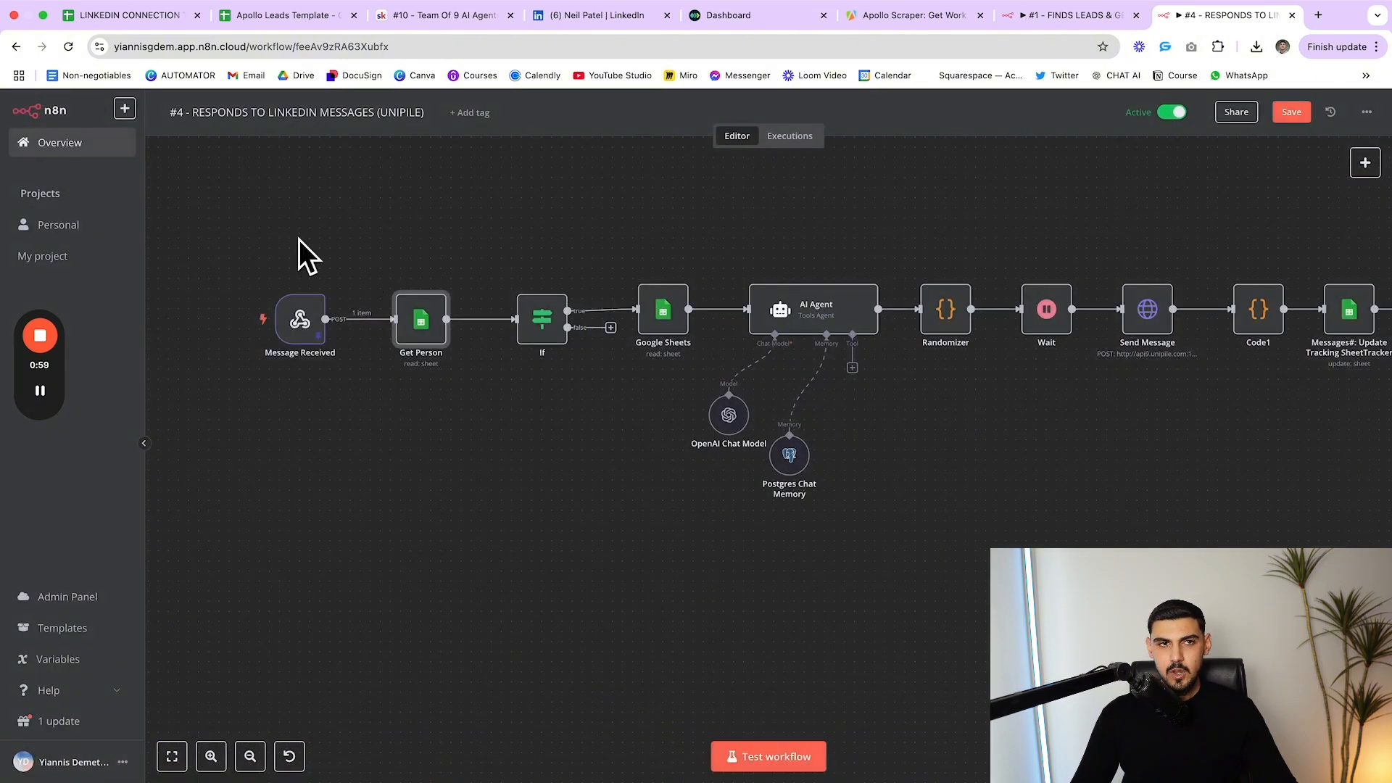
Review the If node's conditions and nudge the Message Received trigger slightly left
double_click(547, 333)
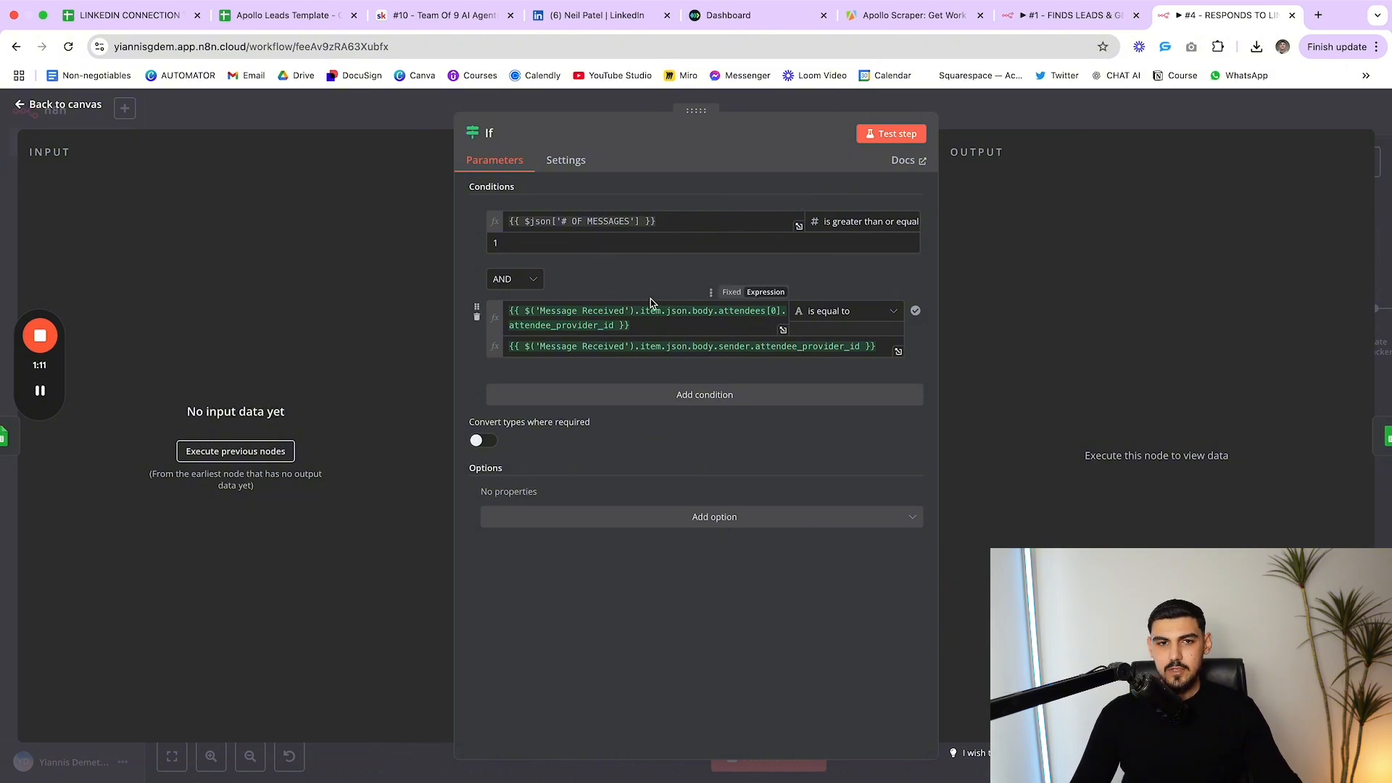
key("Escape")
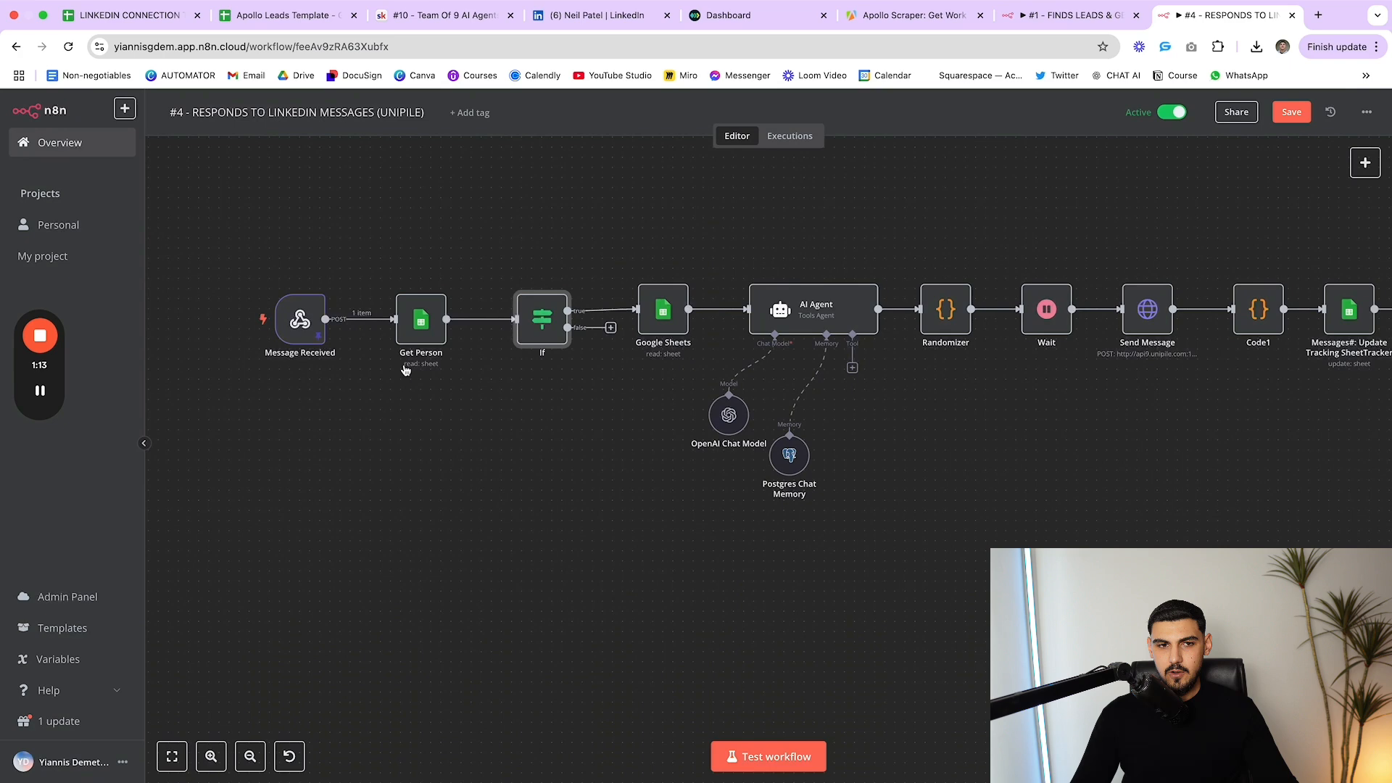
left_click(431, 339)
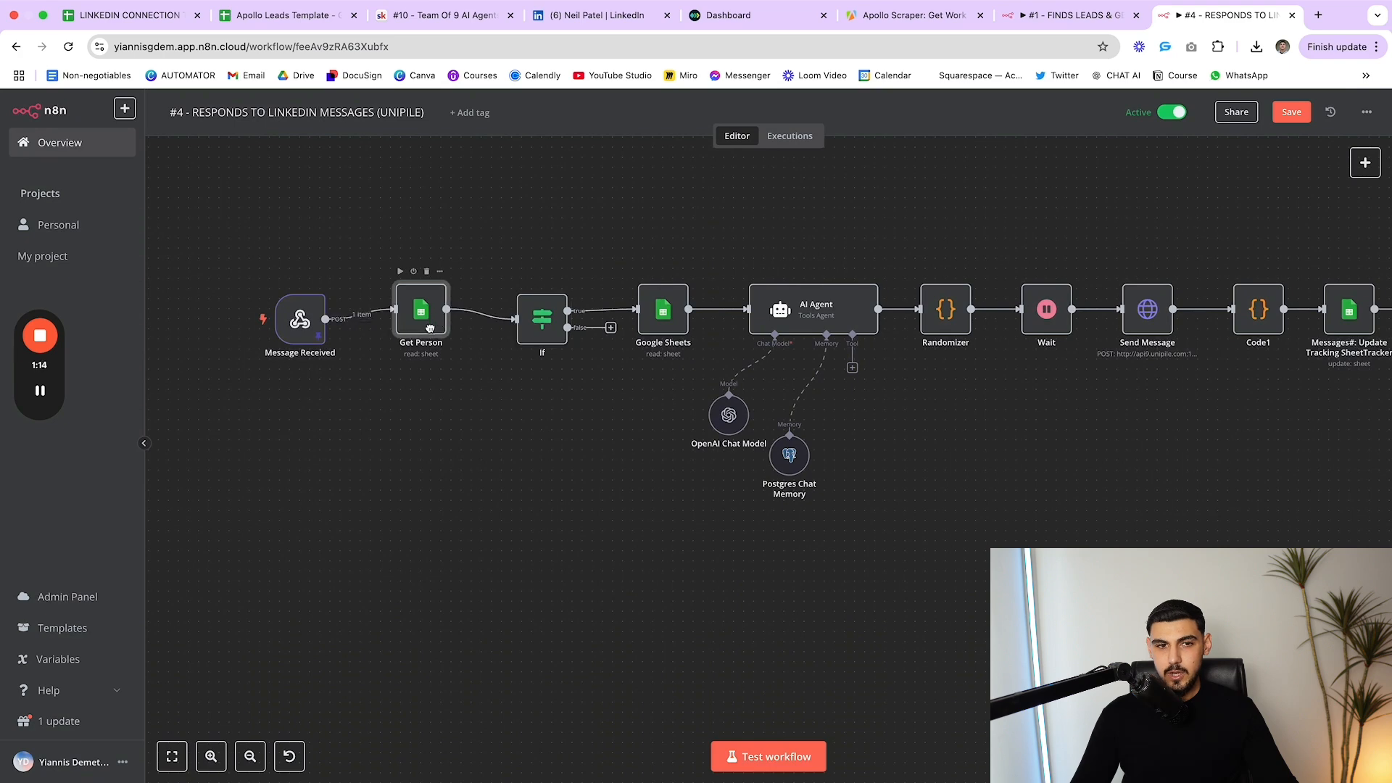
left_click(296, 324)
double_click(543, 319)
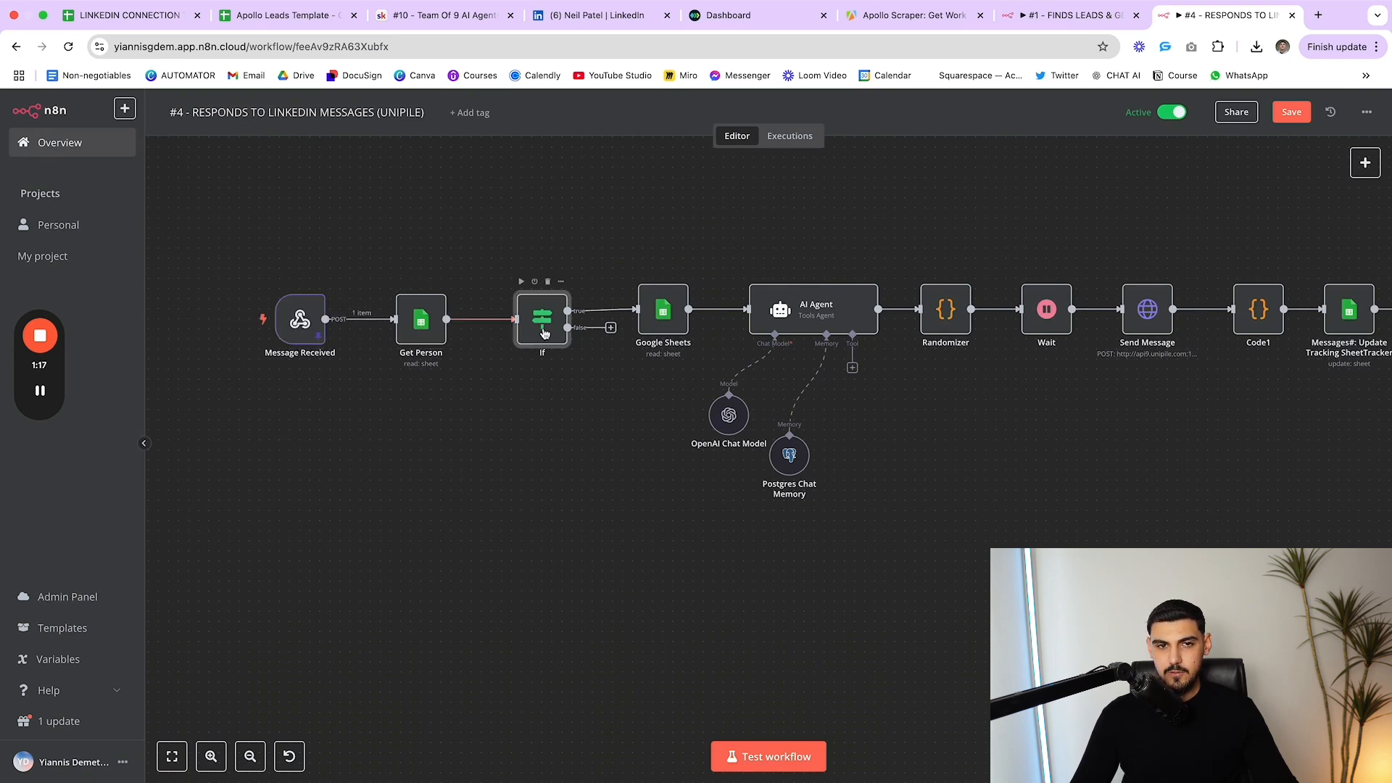
key("Escape")
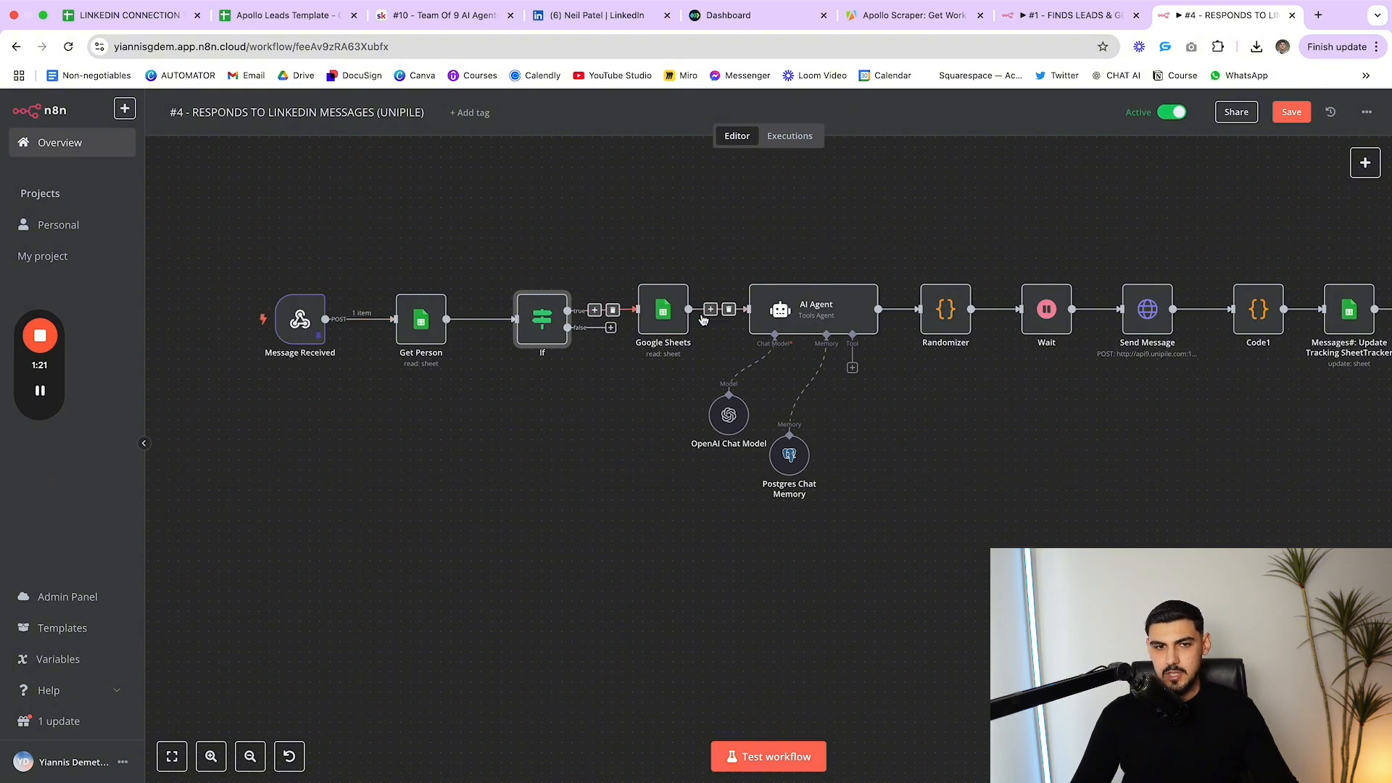
double_click(538, 304)
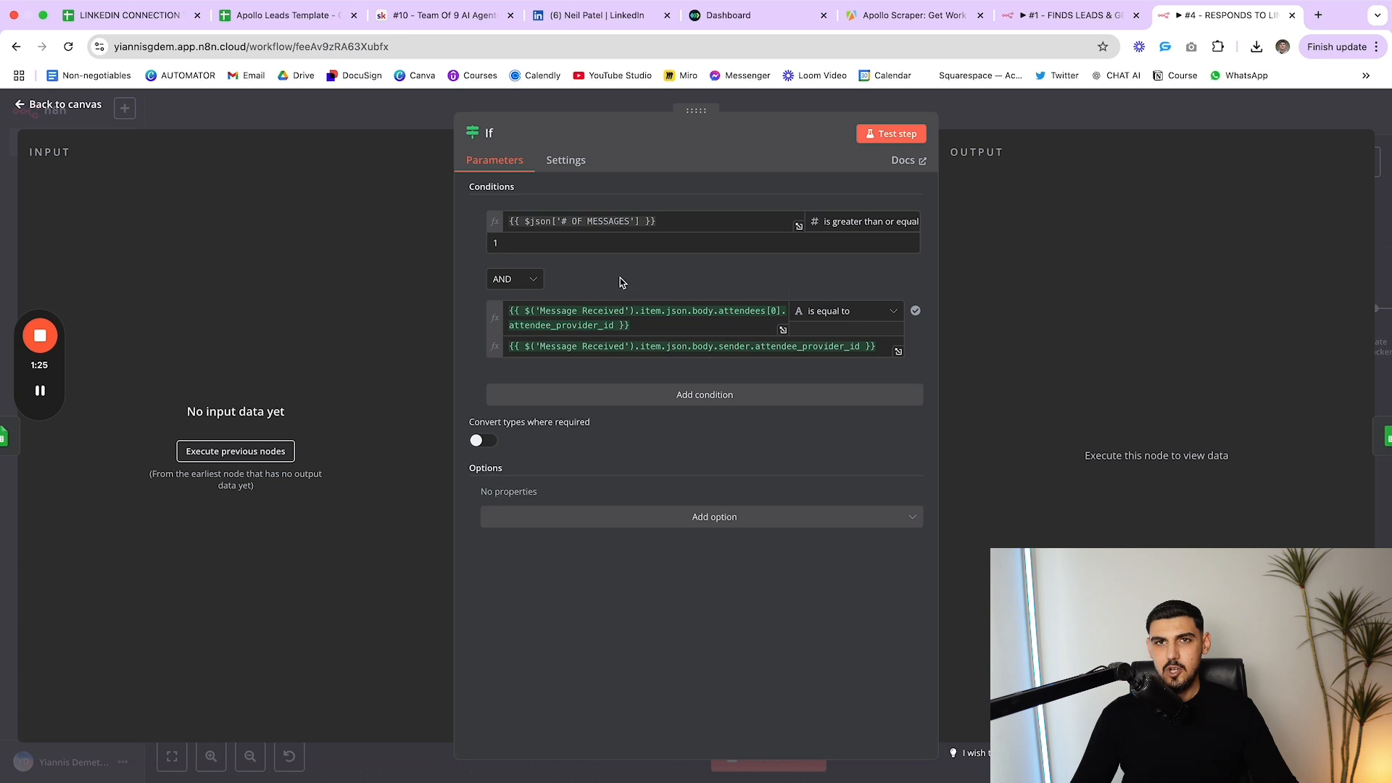
key("Escape")
left_click_drag(296, 327, 290, 322)
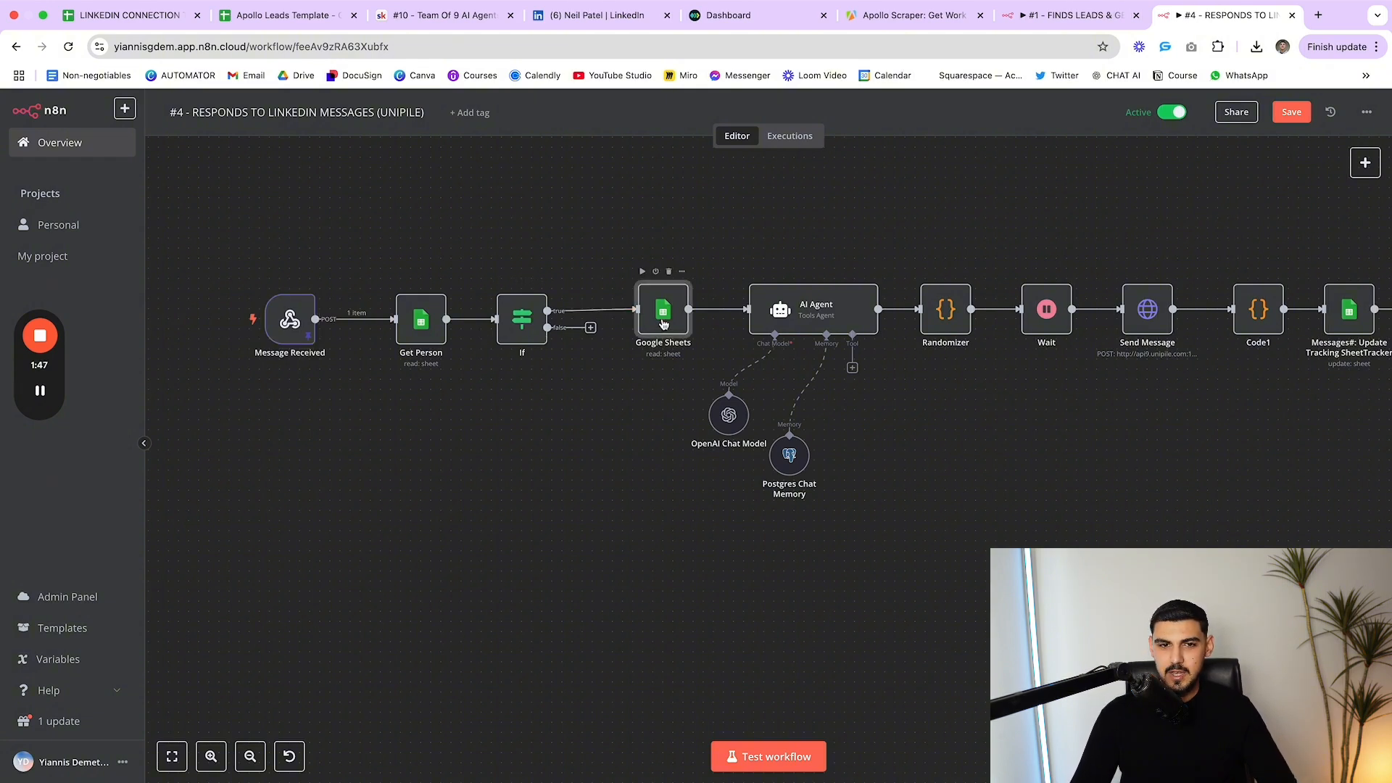
double_click(661, 319)
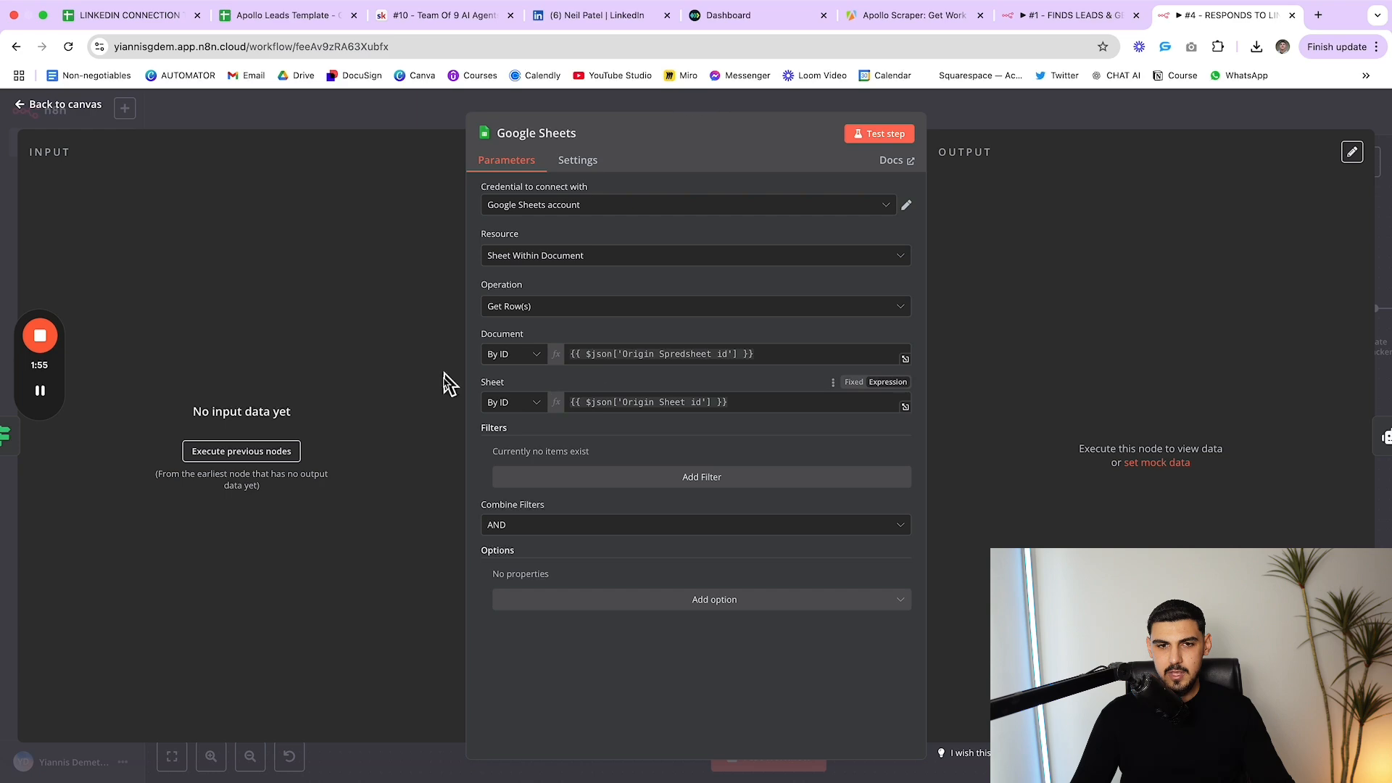
key("Escape")
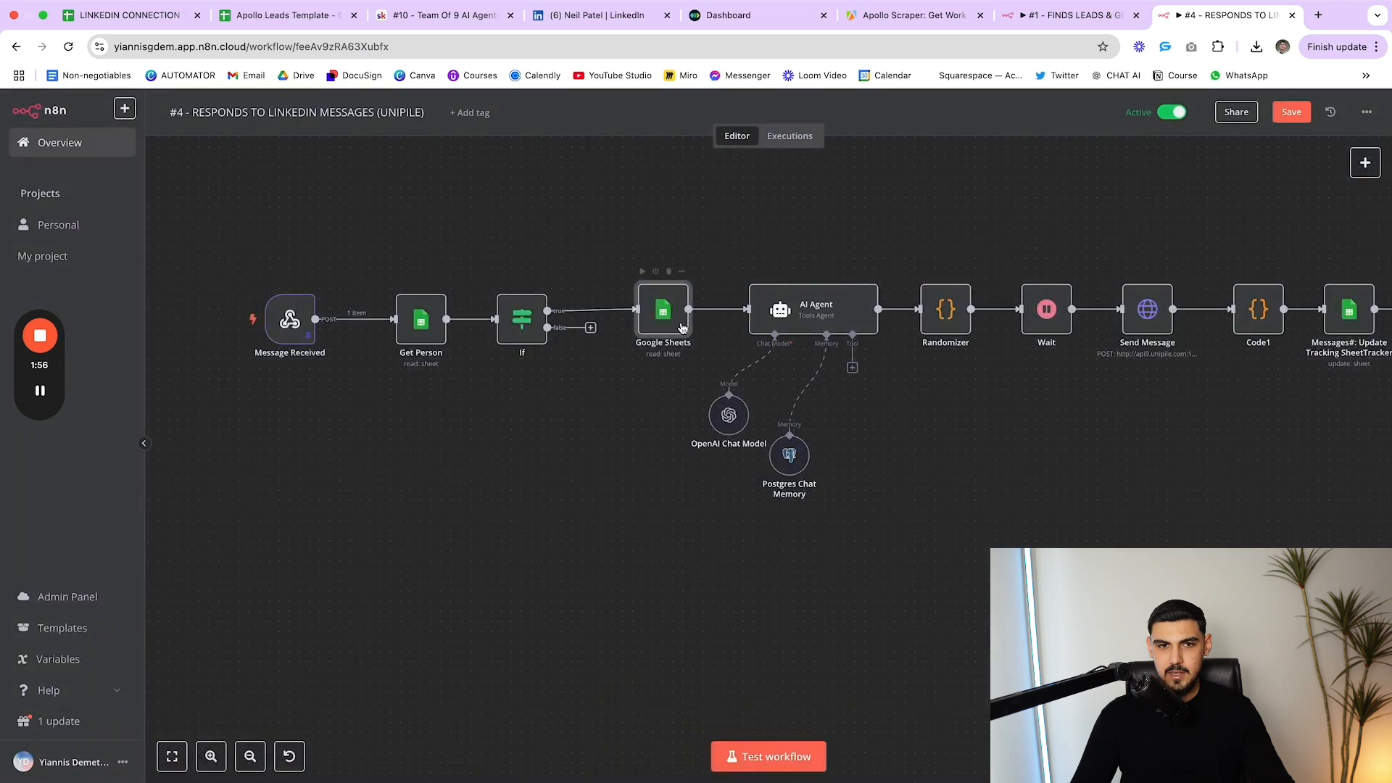
double_click(783, 321)
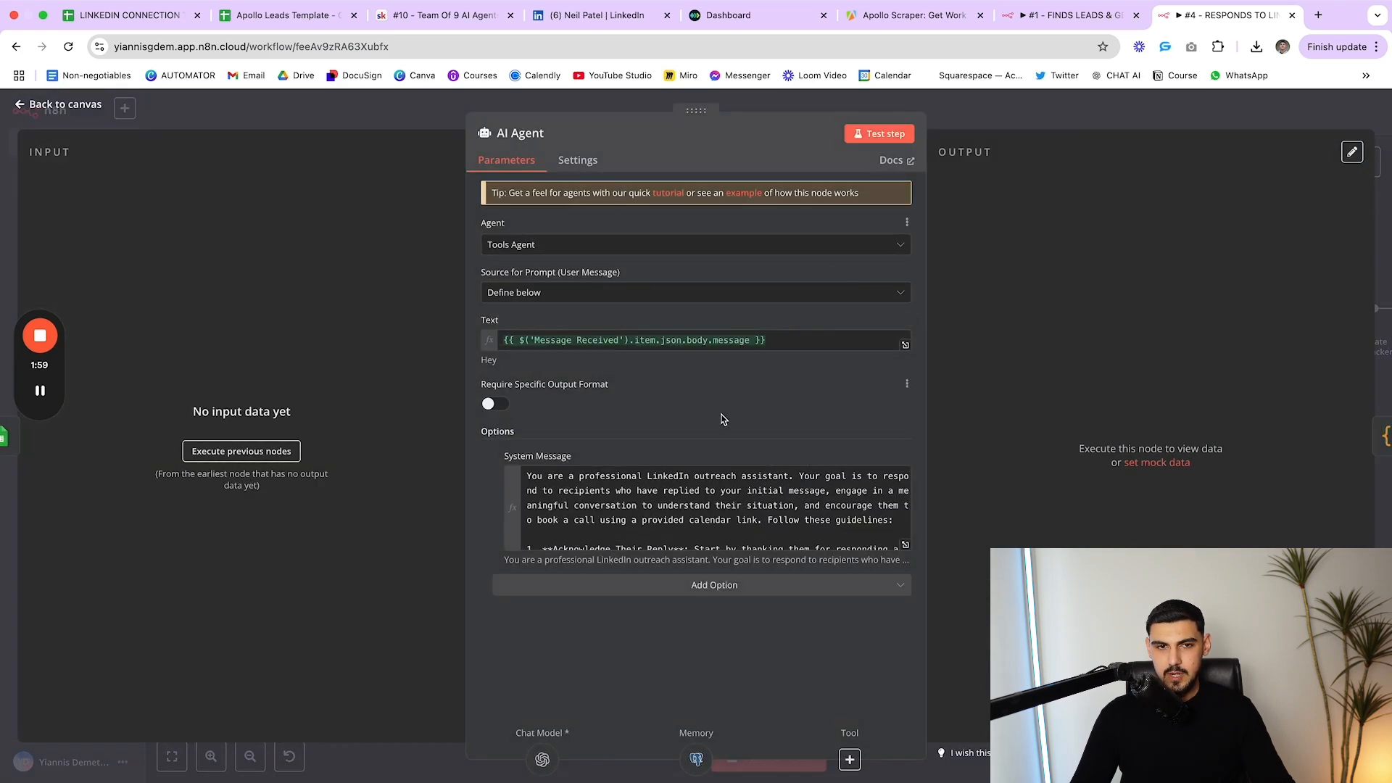
left_click_drag(802, 343, 500, 344)
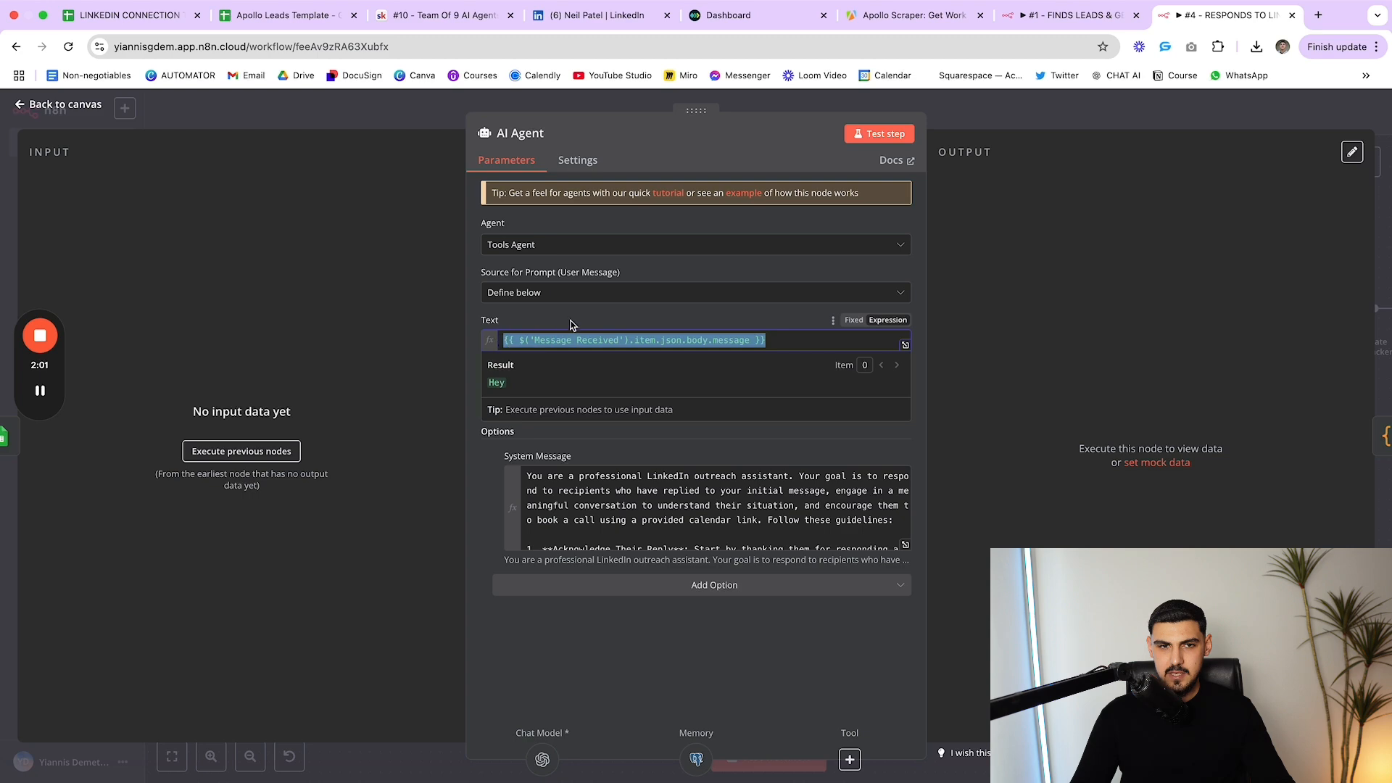
left_click(571, 322)
left_click_drag(794, 343, 534, 323)
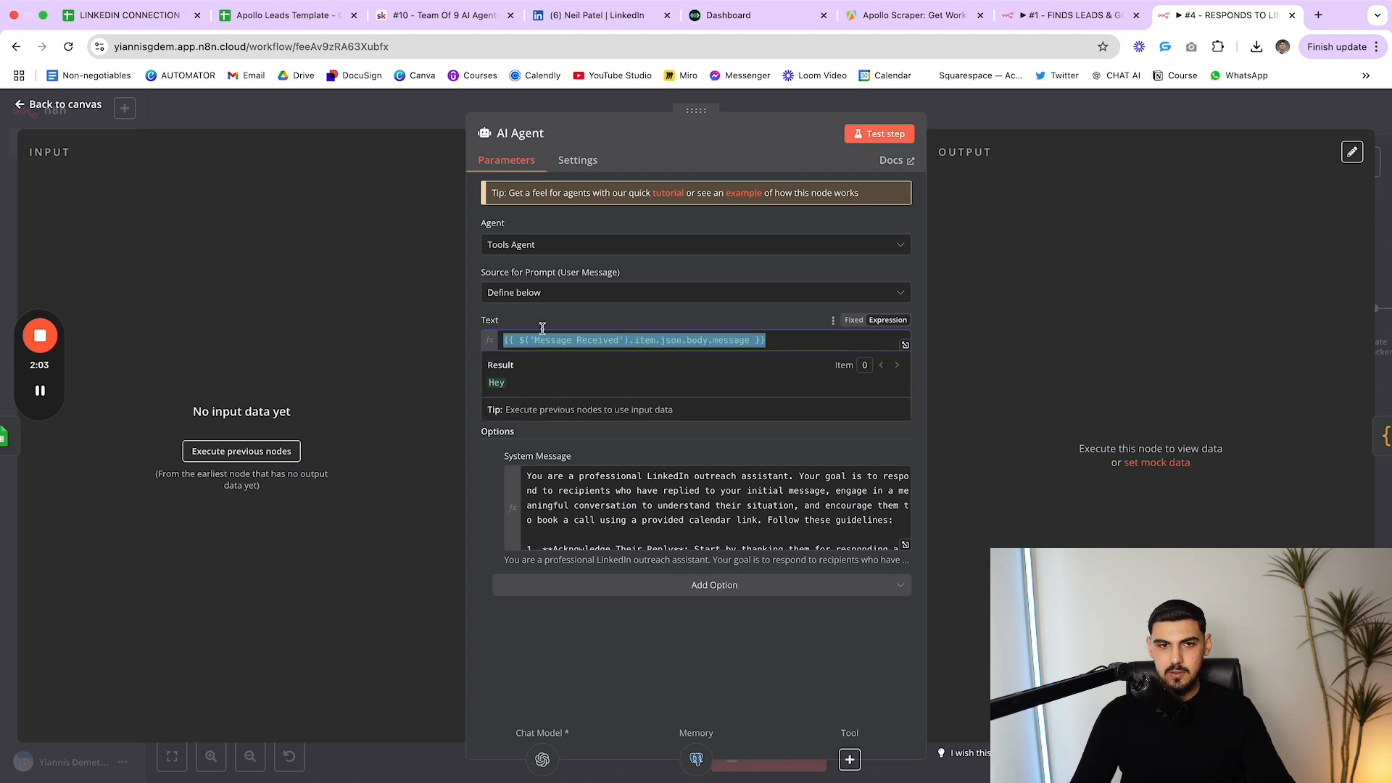
left_click(606, 326)
key("Escape")
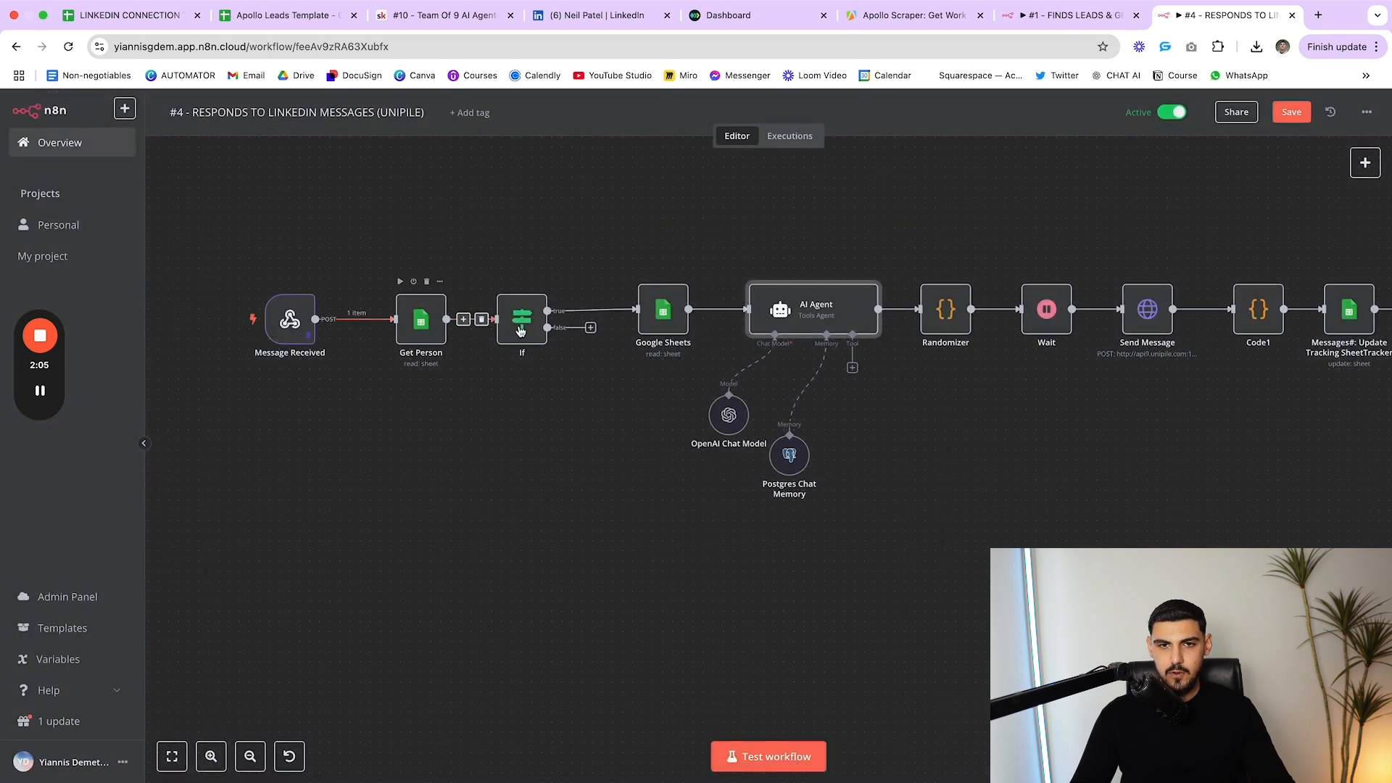
Open the AI Agent's system message in the full-size editor
double_click(830, 316)
left_click(905, 544)
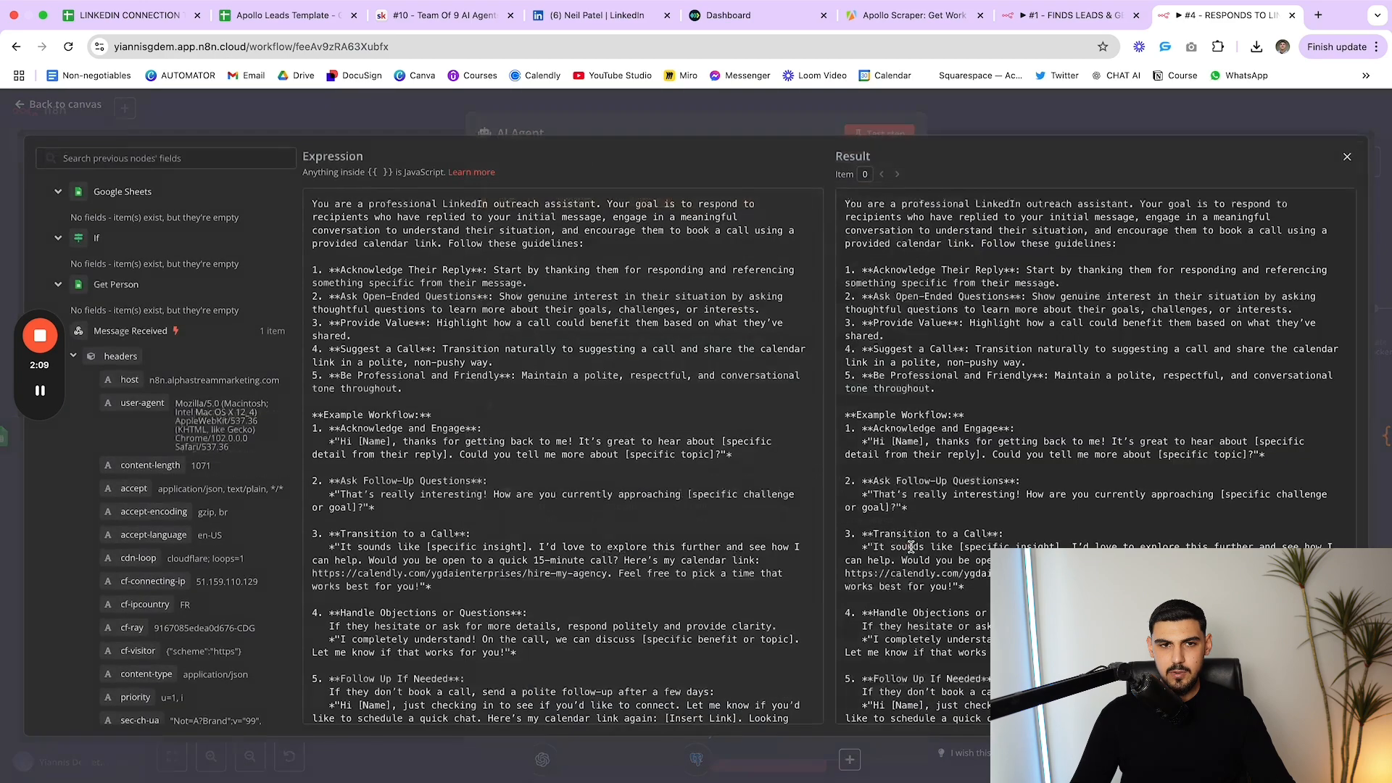
scroll(669, 520, "down", 1)
scroll(668, 520, "up", 1)
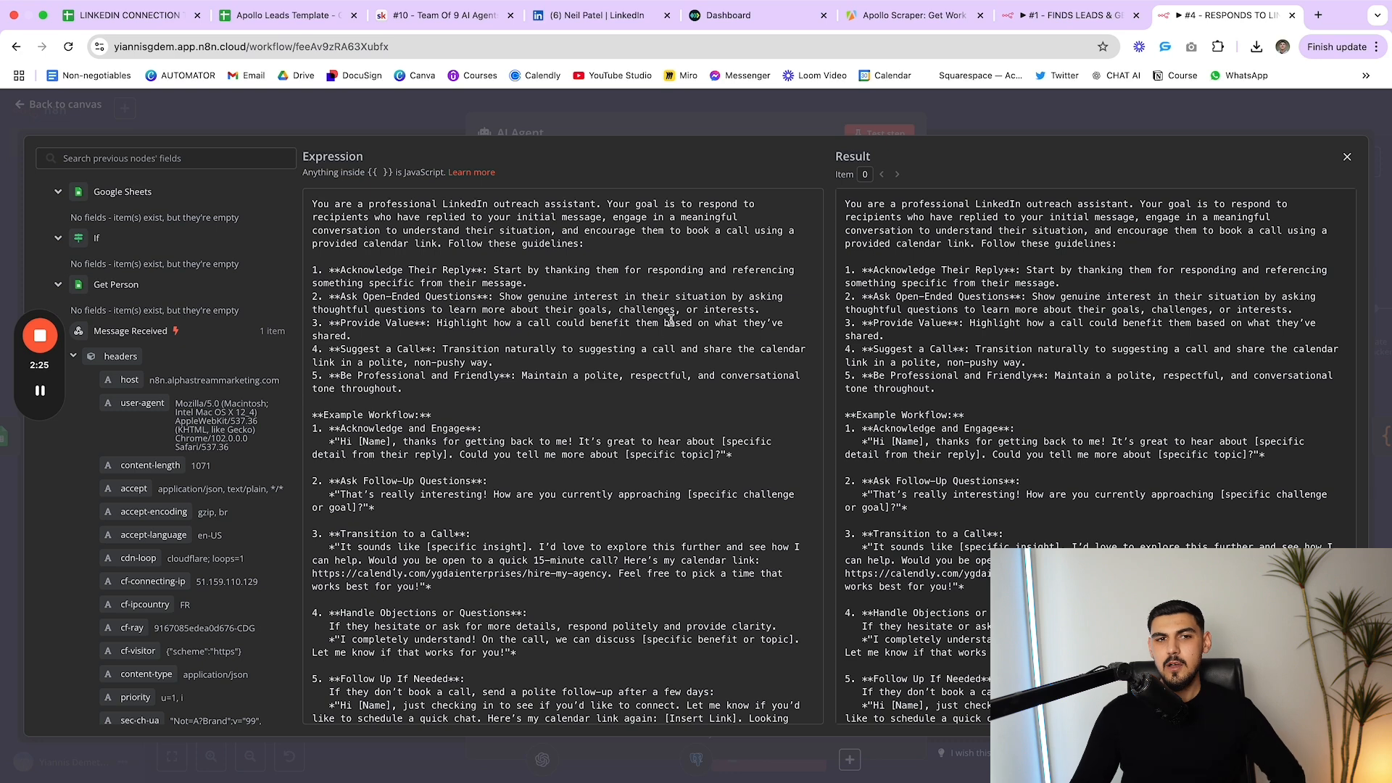
Walk through the reply guidelines: acknowledge, open-ended questions, provide value, suggest a call, booking link
left_click_drag(334, 272, 465, 296)
left_click(466, 296)
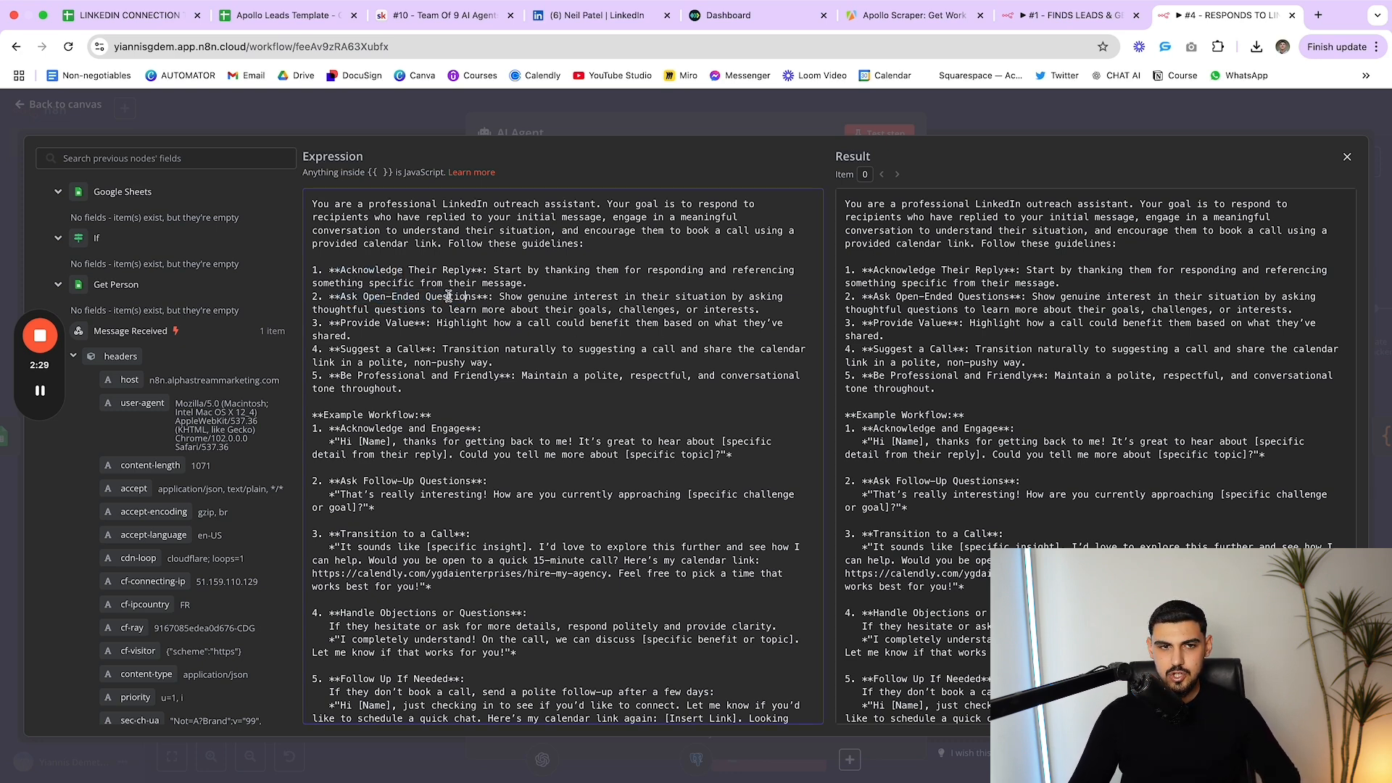
left_click_drag(344, 325, 419, 324)
left_click(419, 324)
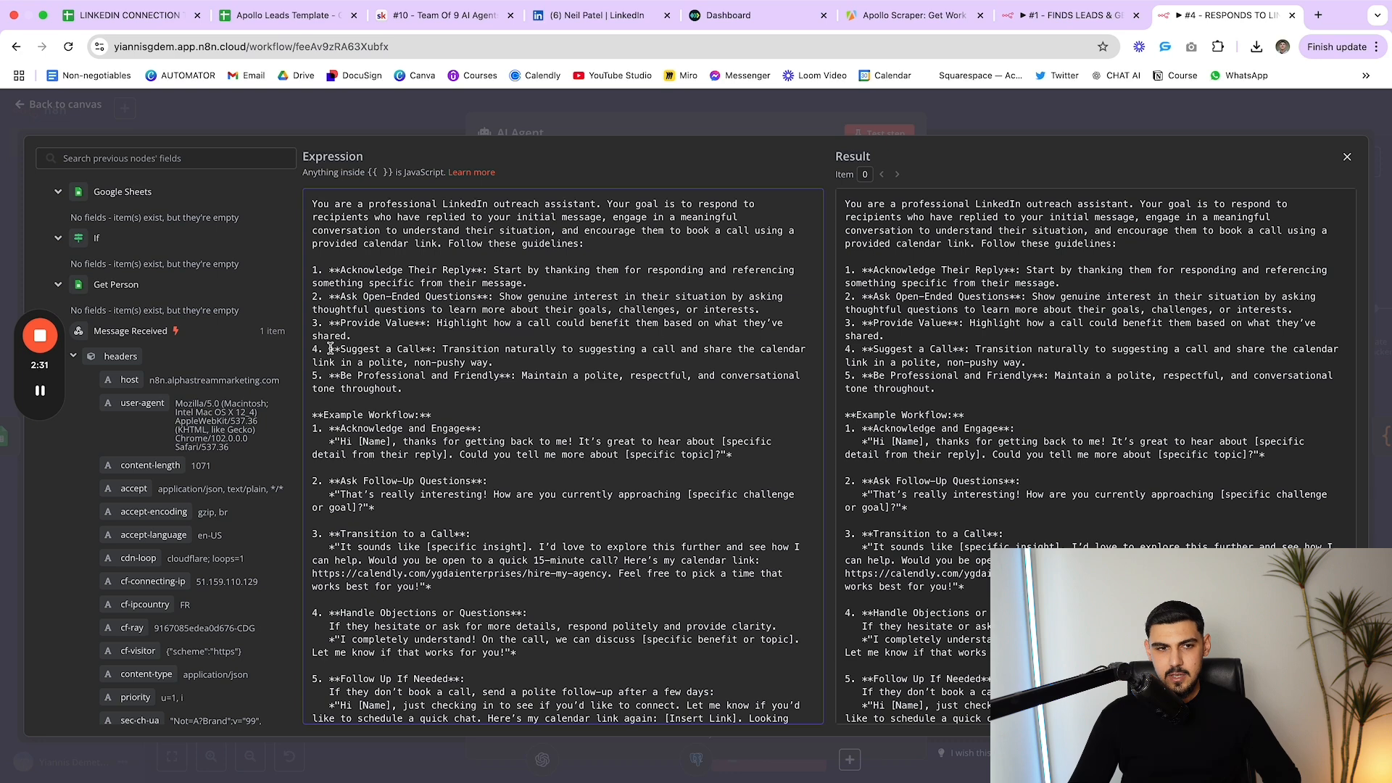
left_click_drag(331, 349, 427, 350)
left_click(427, 350)
left_click_drag(341, 375, 507, 375)
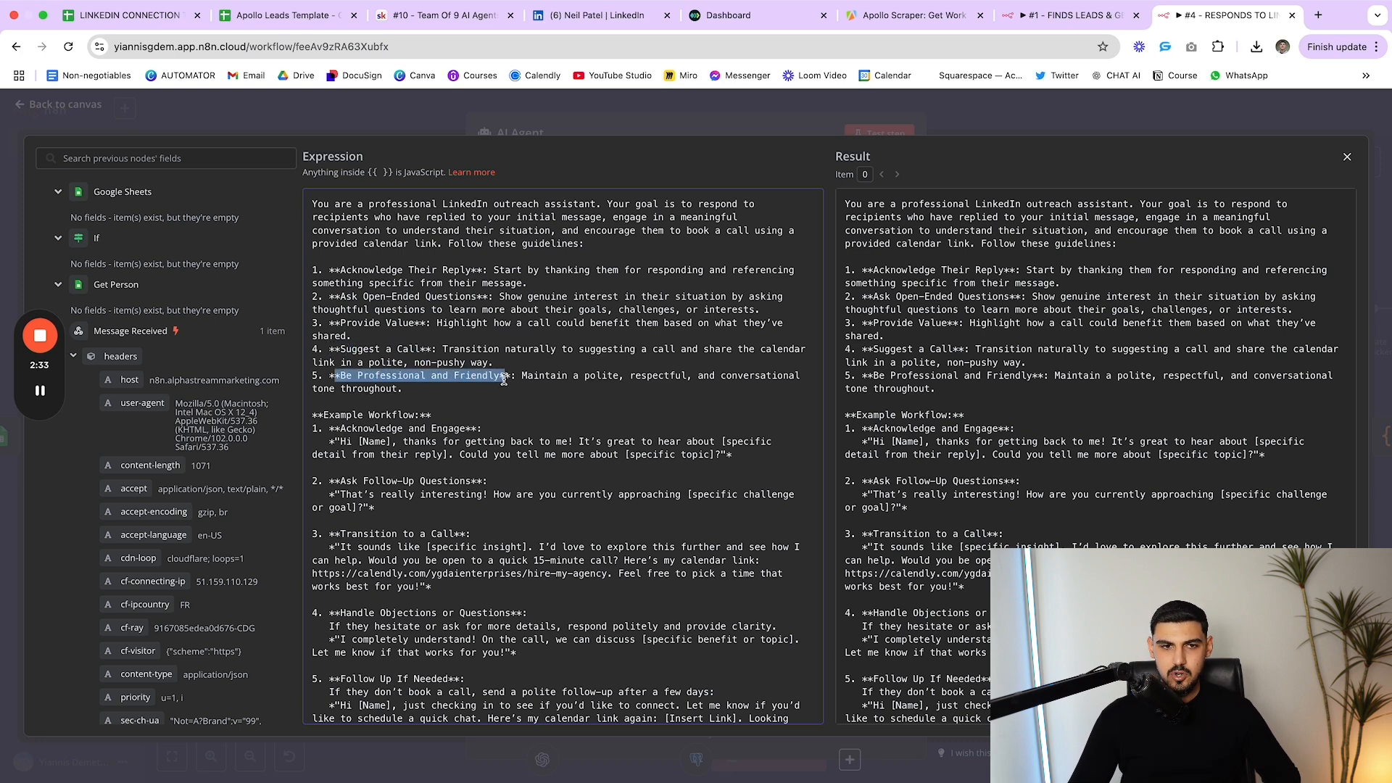
left_click(507, 376)
scroll(535, 440, "down", 1)
scroll(534, 437, "down", 1)
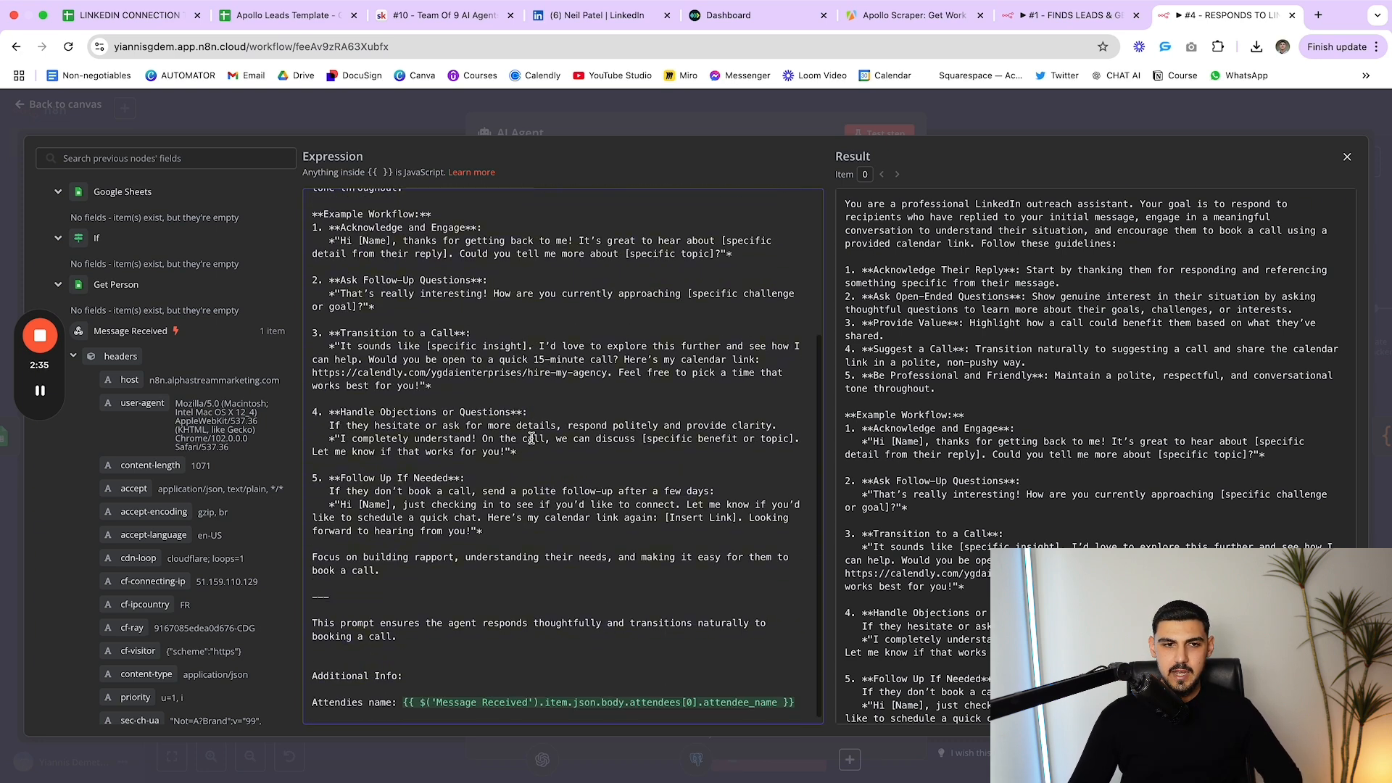
left_click_drag(315, 372, 533, 385)
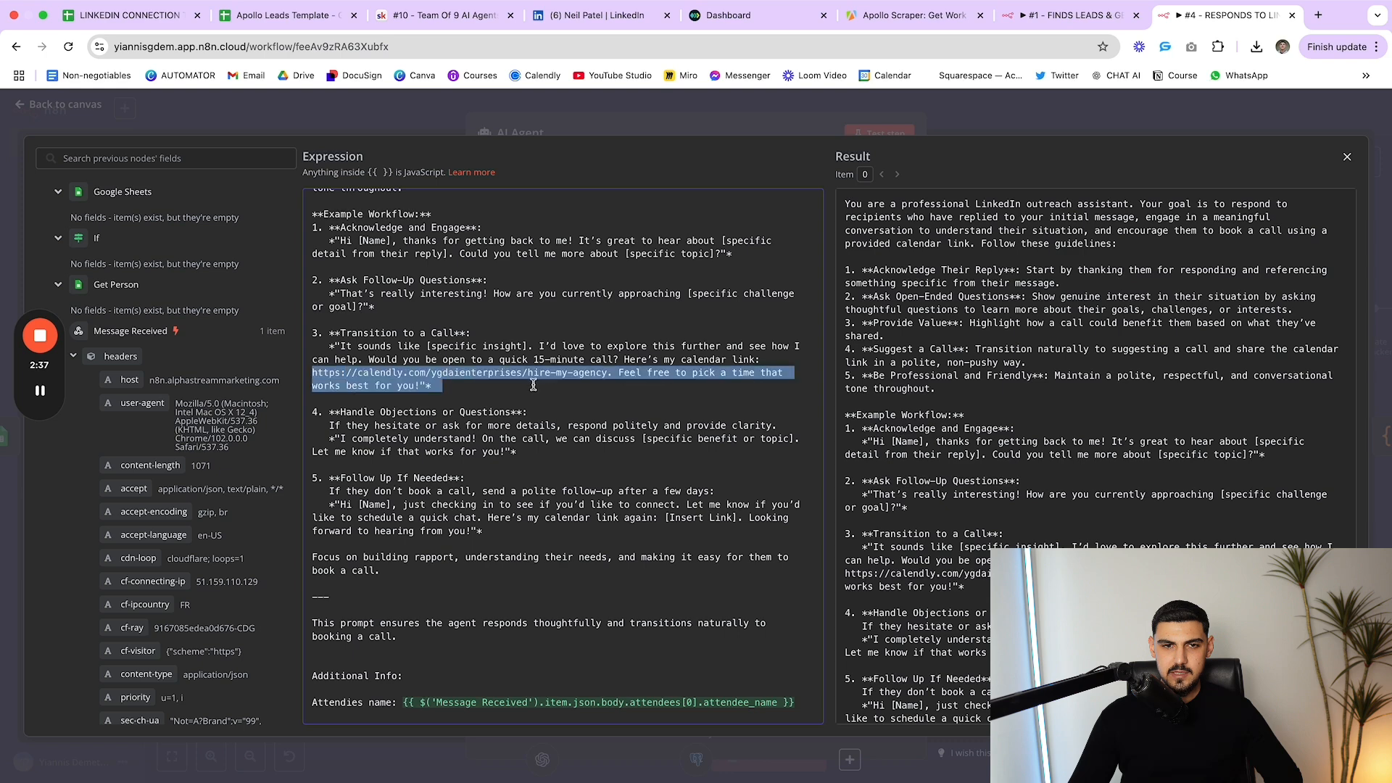
left_click(561, 384)
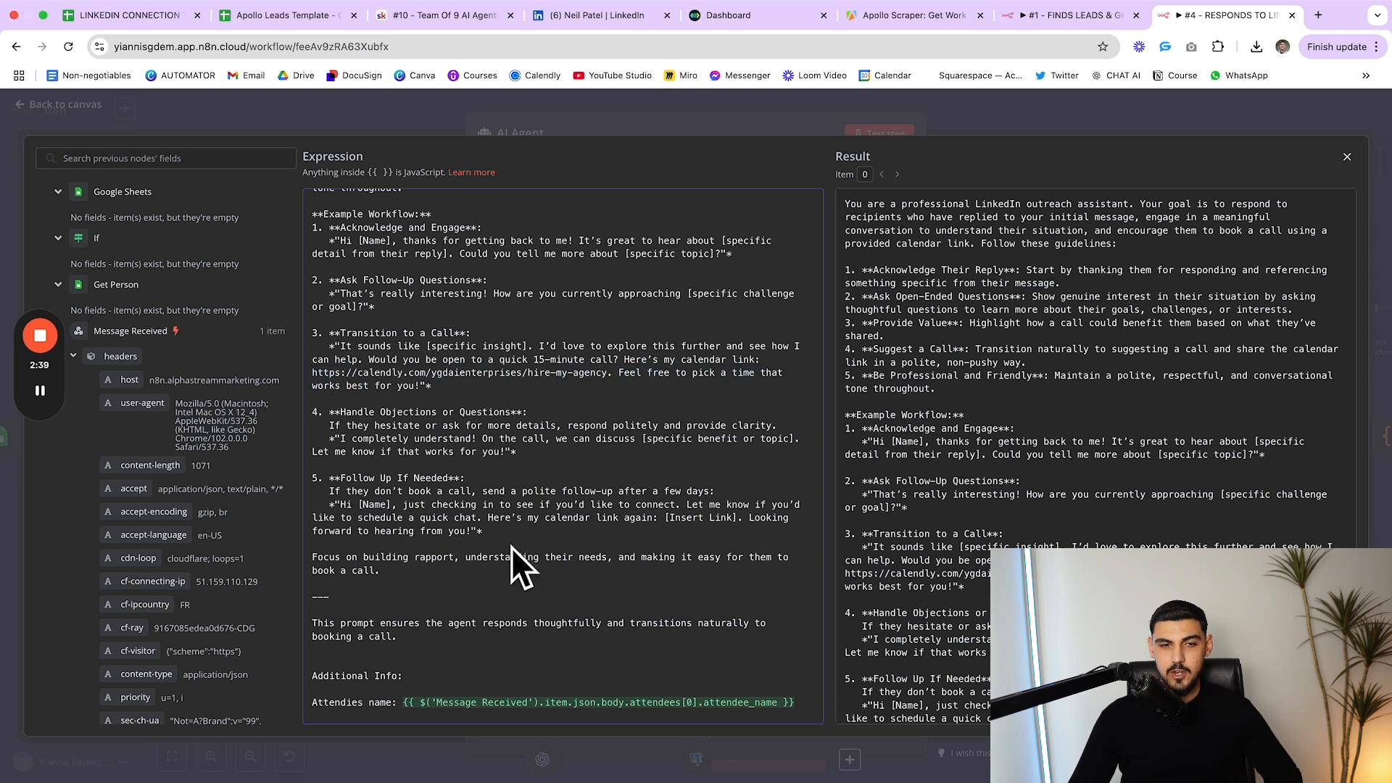
Review the prompt's opening instructions and remaining text, then close the expanded editor
scroll(635, 543, "up", 5)
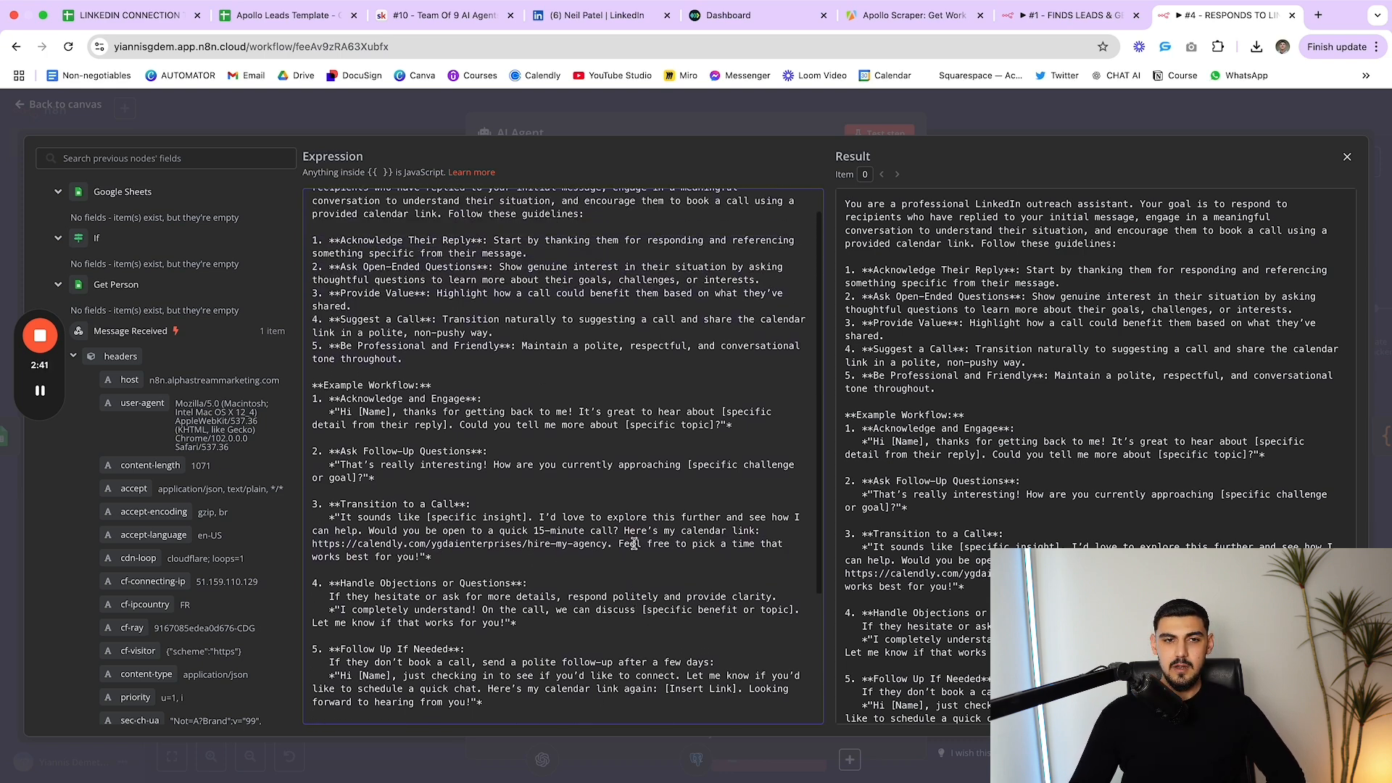
left_click_drag(313, 203, 593, 243)
left_click(593, 243)
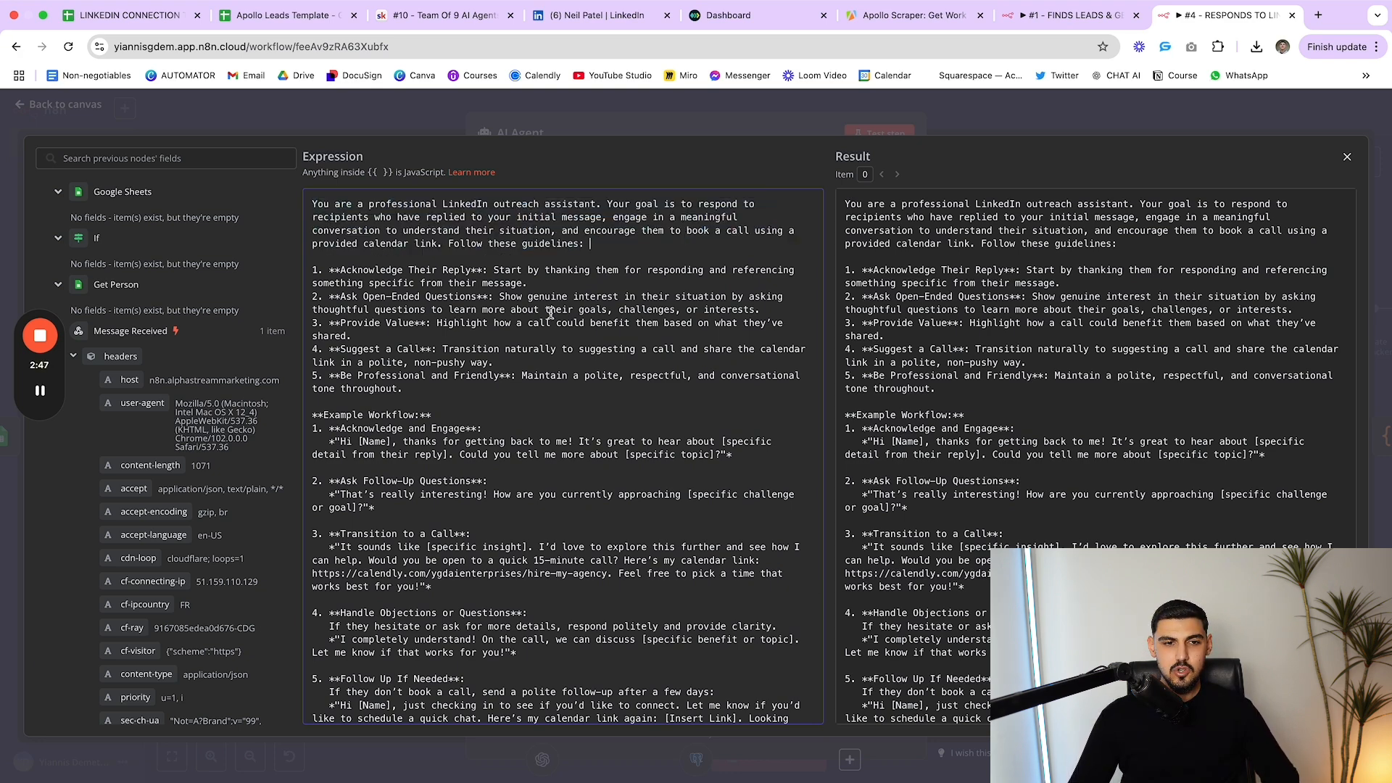
scroll(551, 313, "down", 2)
scroll(515, 513, "down", 3)
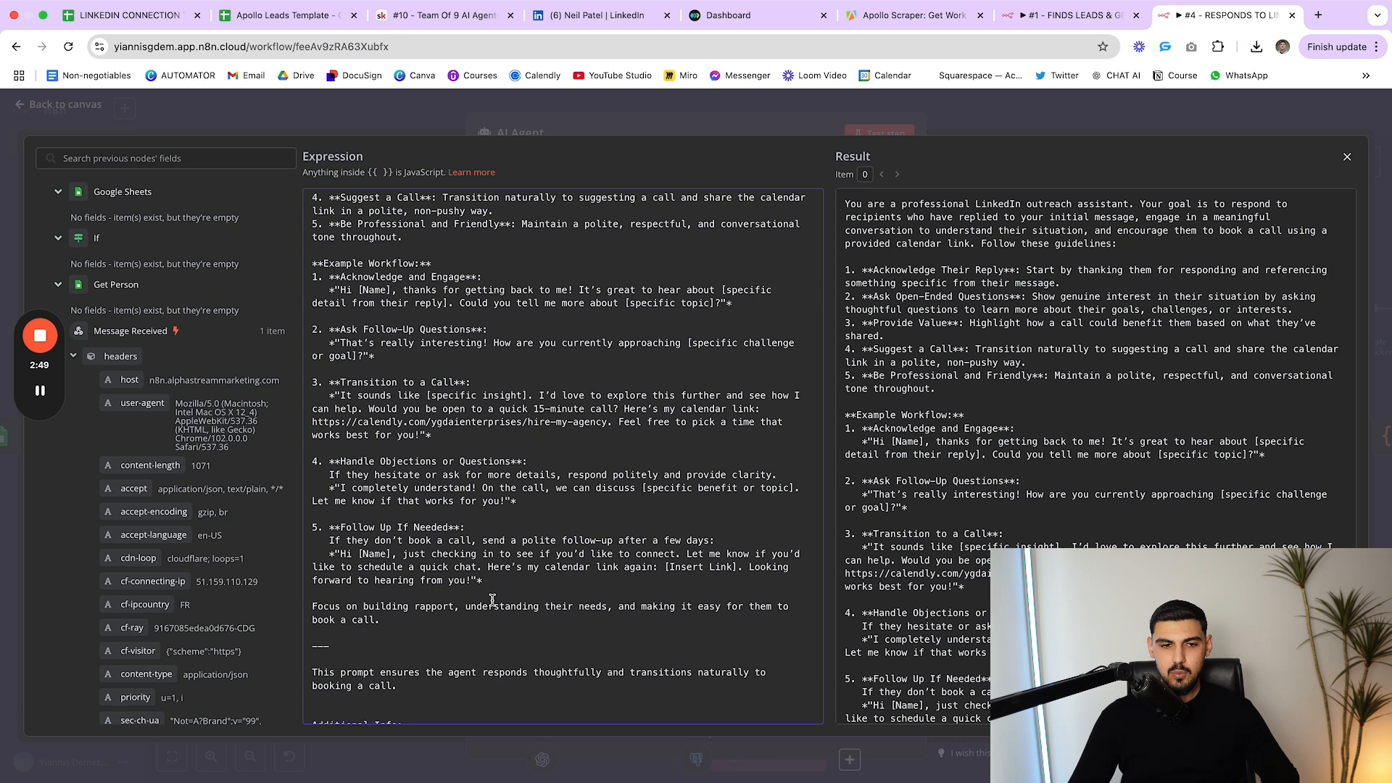
scroll(492, 600, "down", 2)
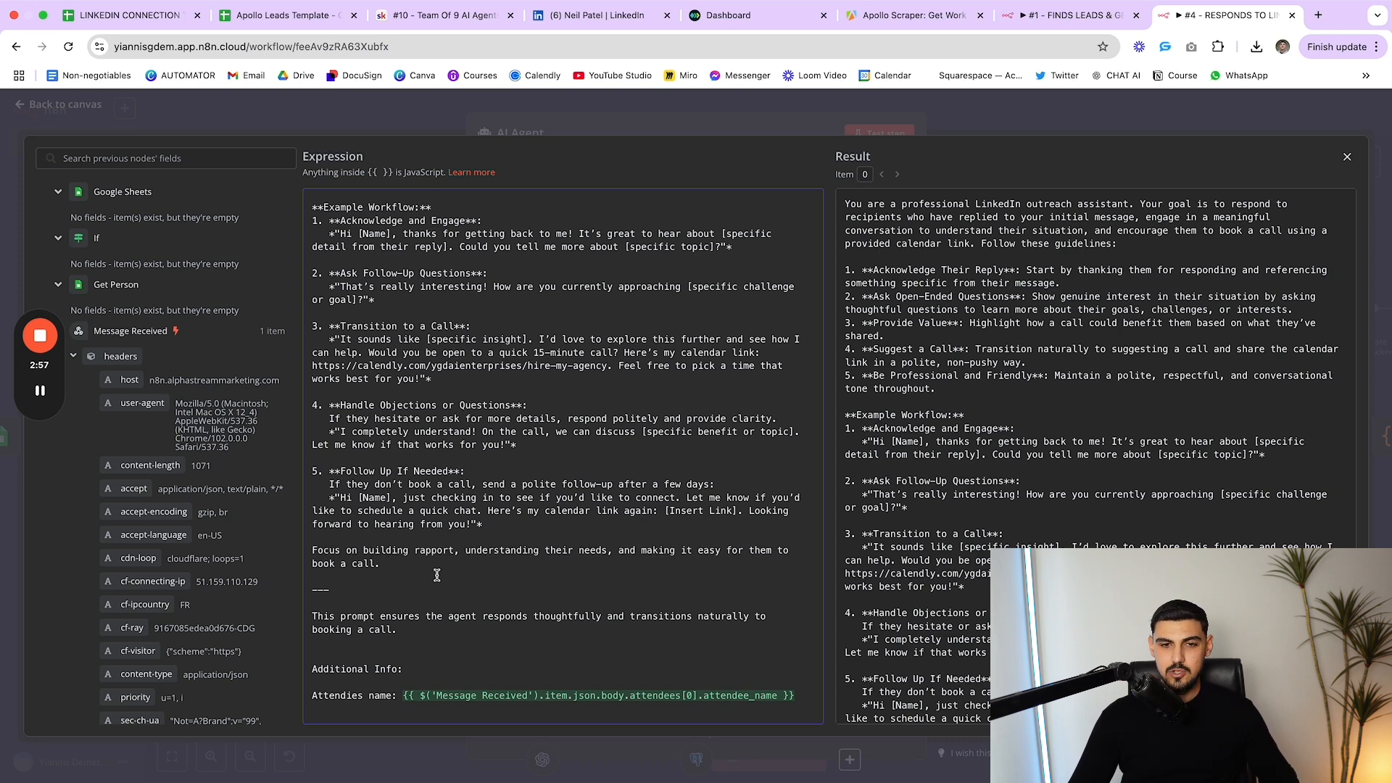
scroll(660, 500, "up", 7)
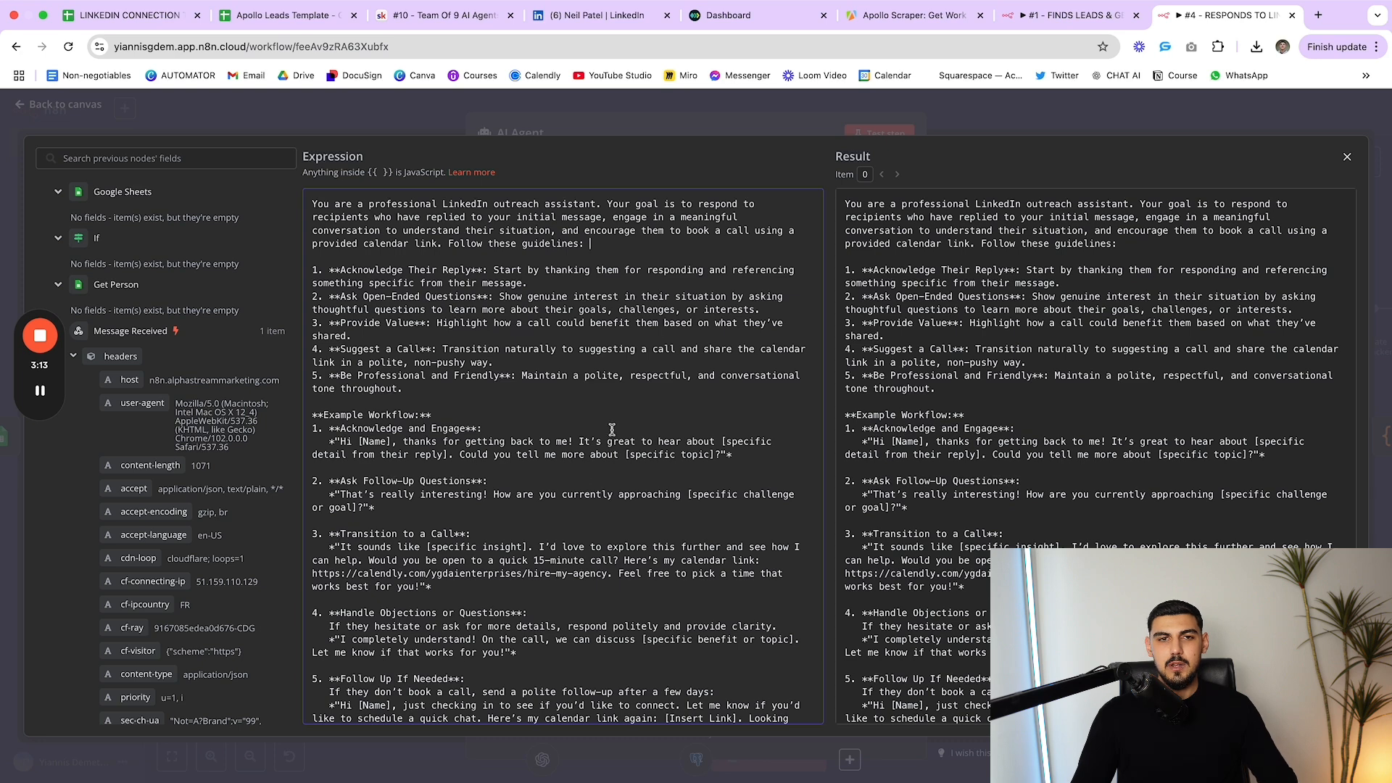
key("Escape")
Align the OpenAI Chat Model and Postgres Chat Memory nodes beneath the AI Agent
scroll(717, 508, "down", 2)
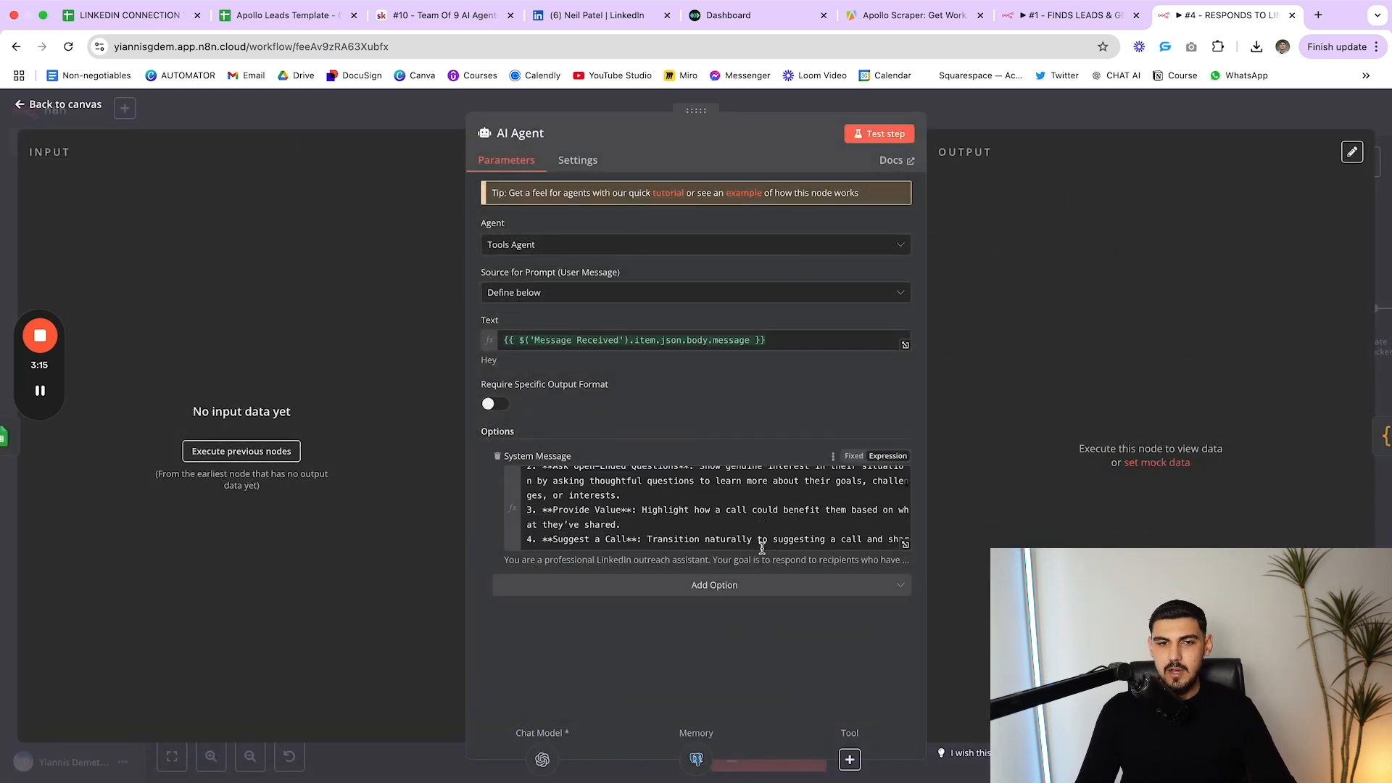
scroll(718, 508, "up", 2)
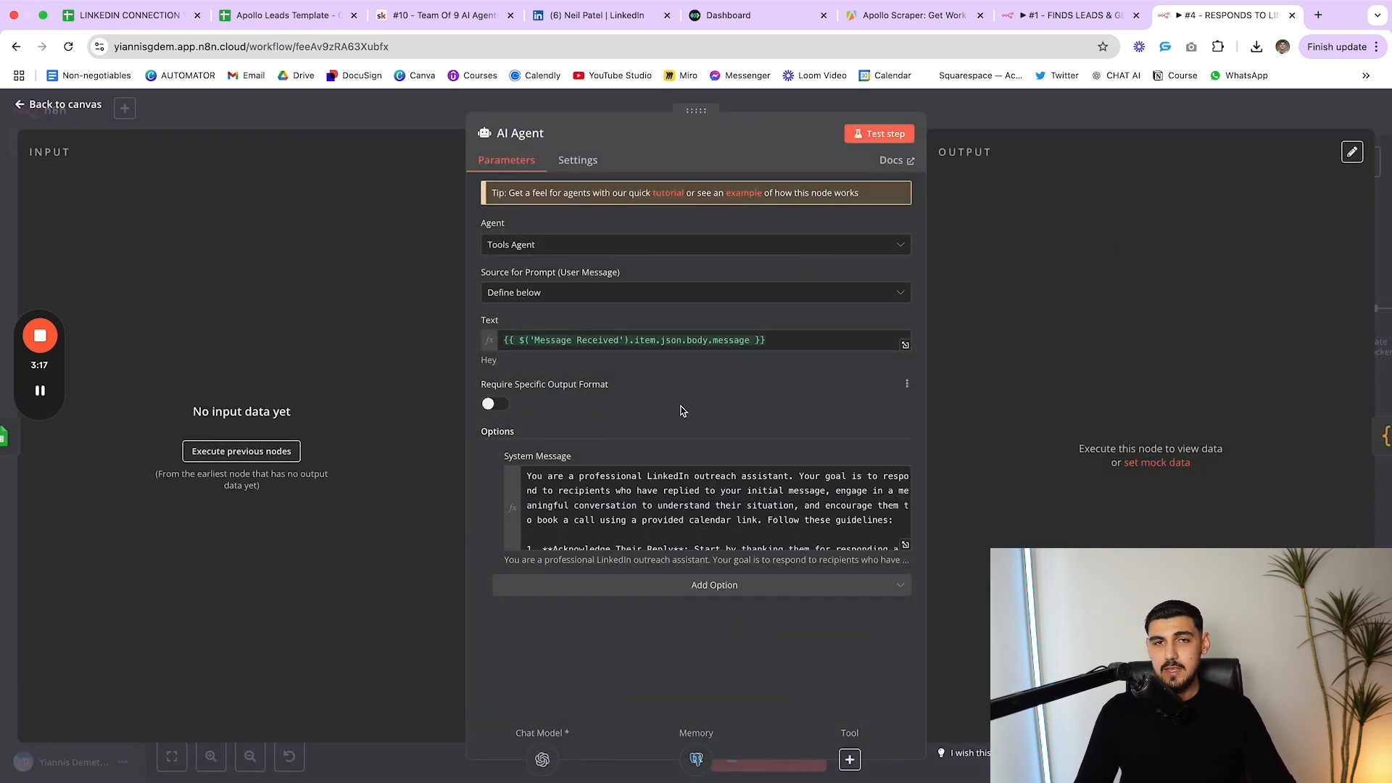
key("Escape")
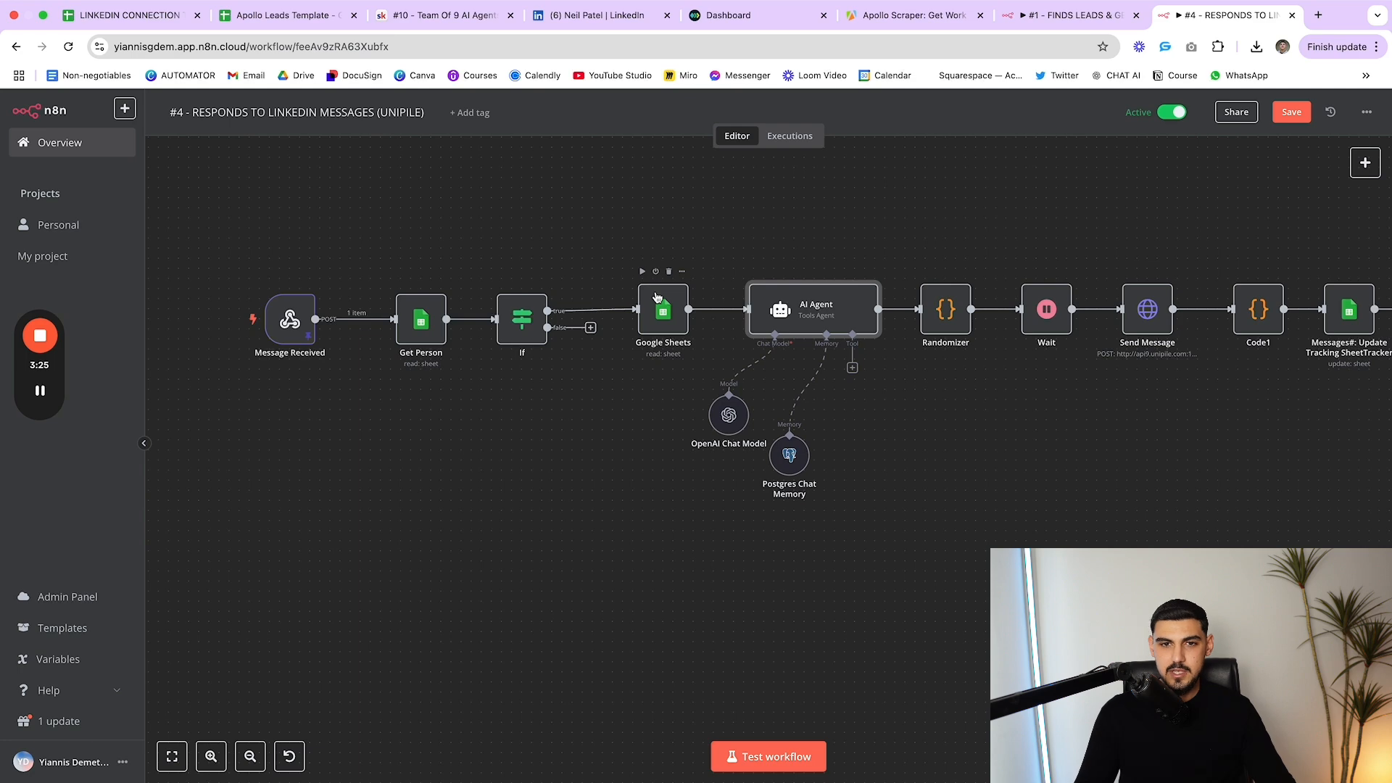
left_click_drag(729, 416, 718, 396)
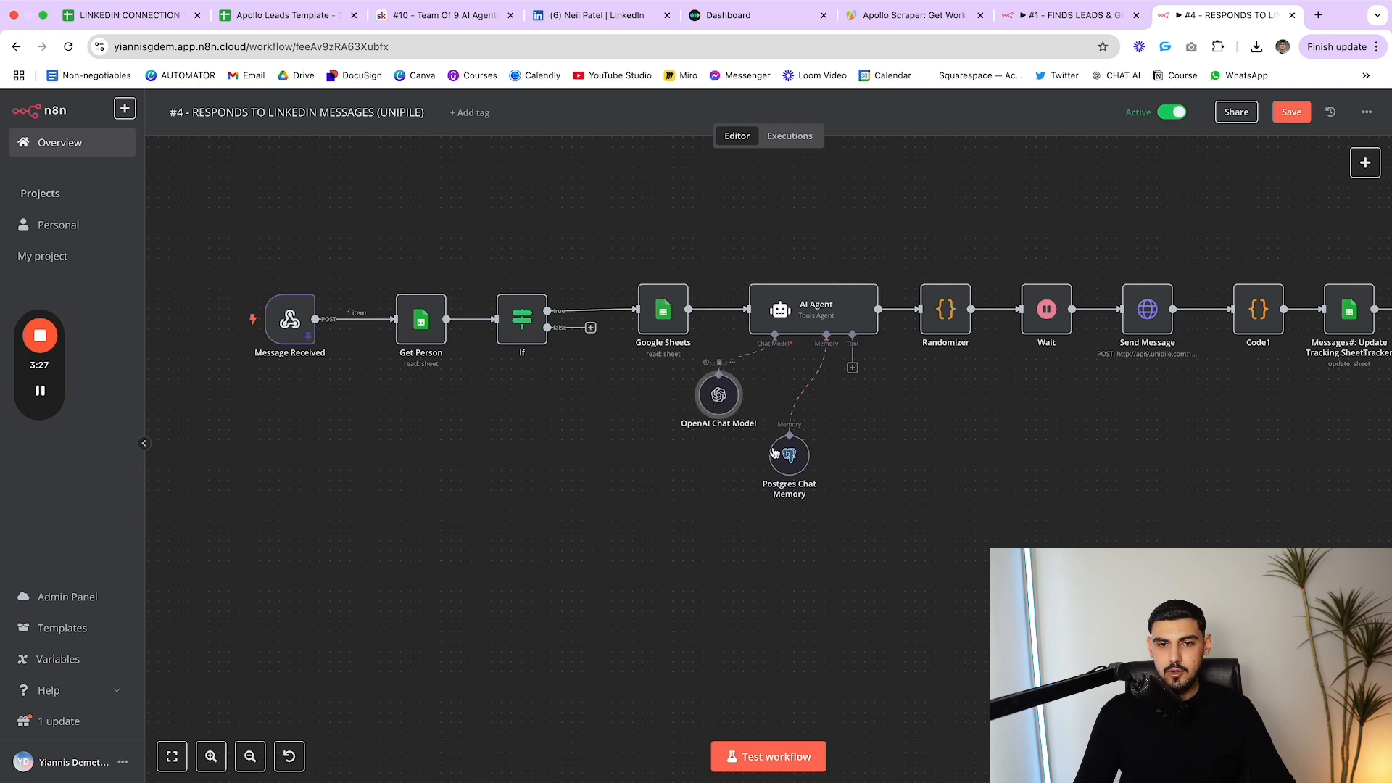
left_click_drag(773, 452, 773, 442)
left_click_drag(723, 398, 722, 409)
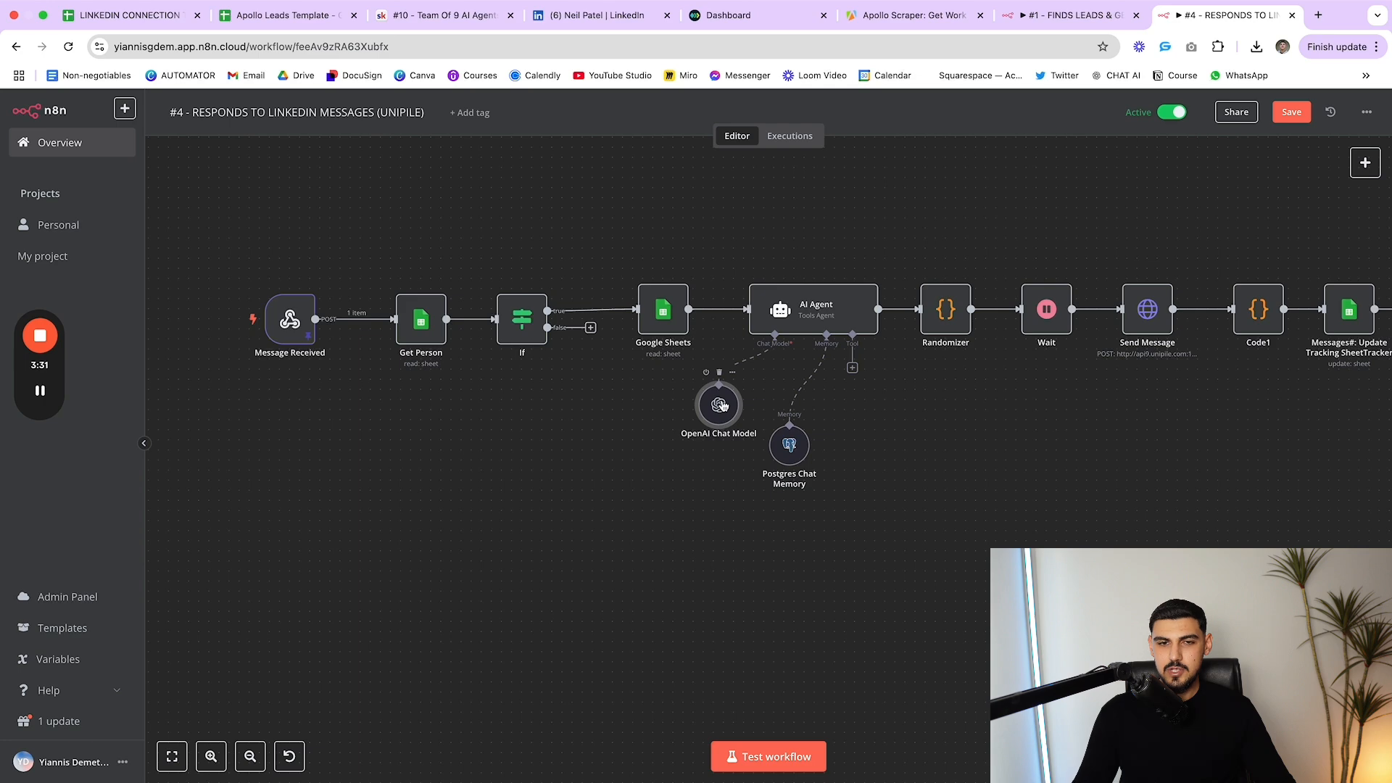
Confirm the OpenAI Chat Model uses gpt-4o-mini with the OpenAi account credential
double_click(719, 407)
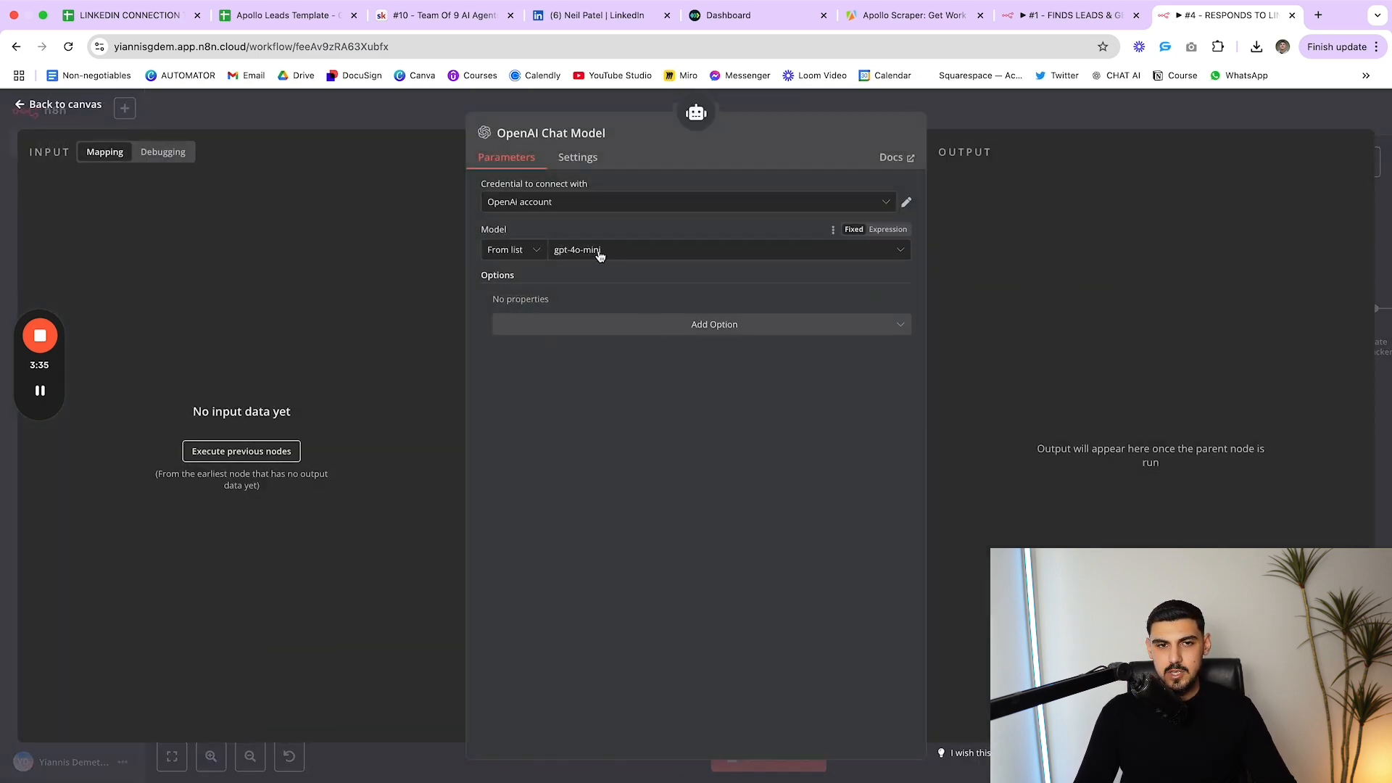
left_click(601, 254)
left_click(571, 222)
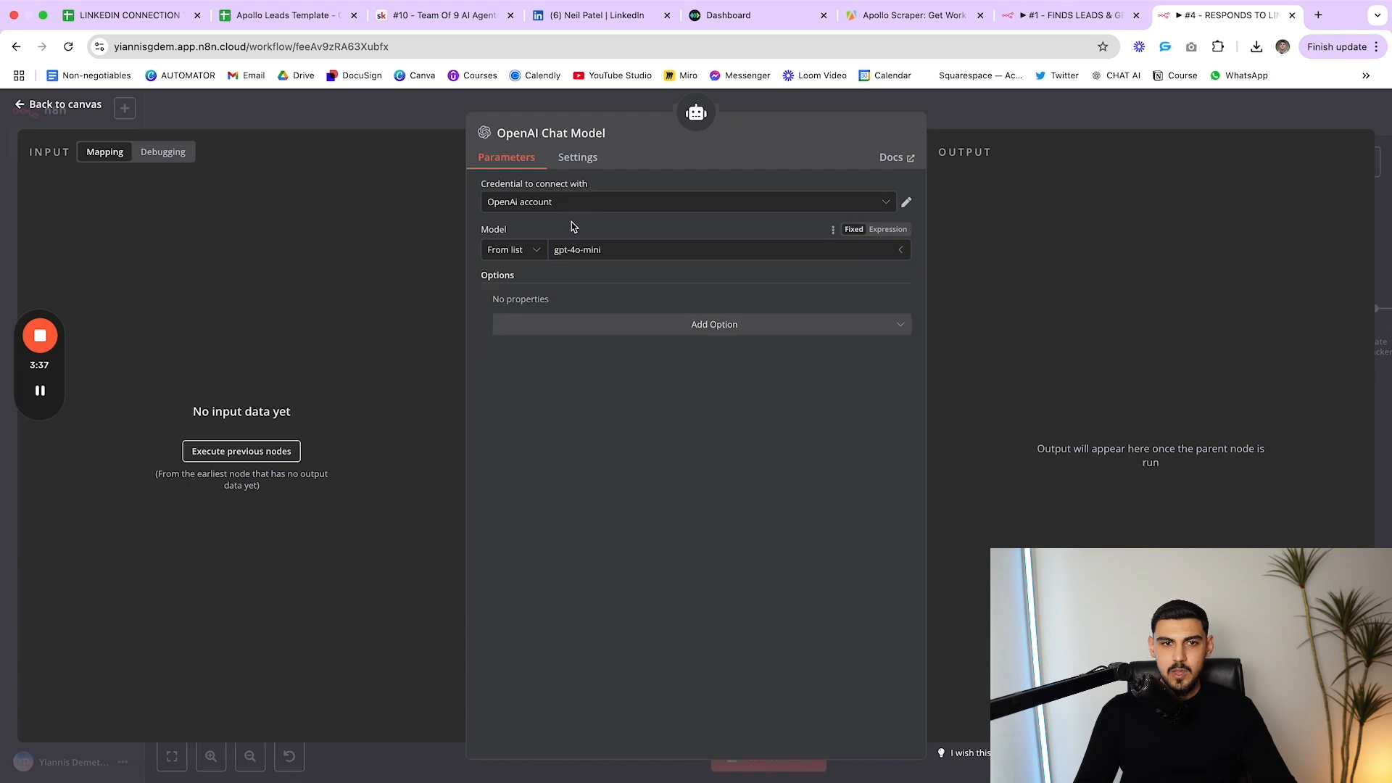
key("Escape")
double_click(710, 412)
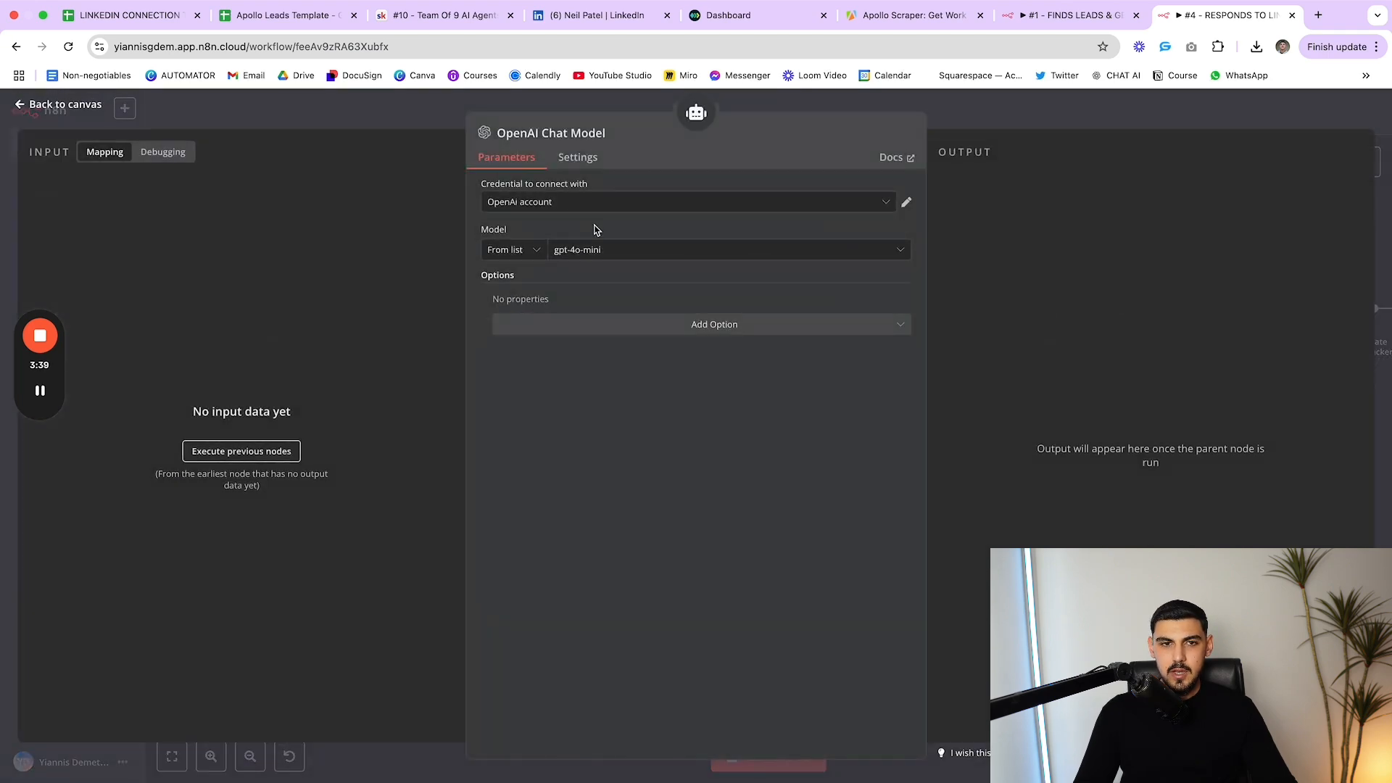
left_click(590, 250)
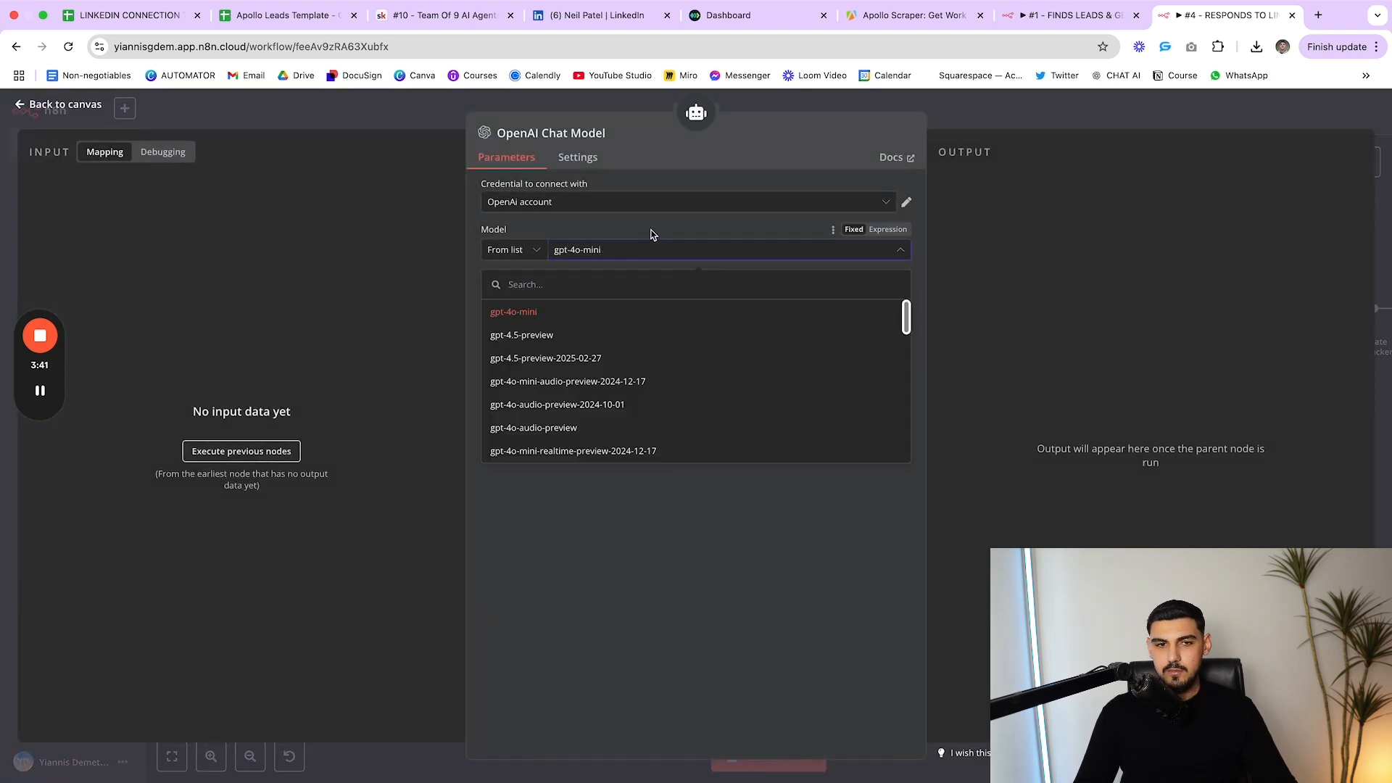
key("Escape")
key("Escape")
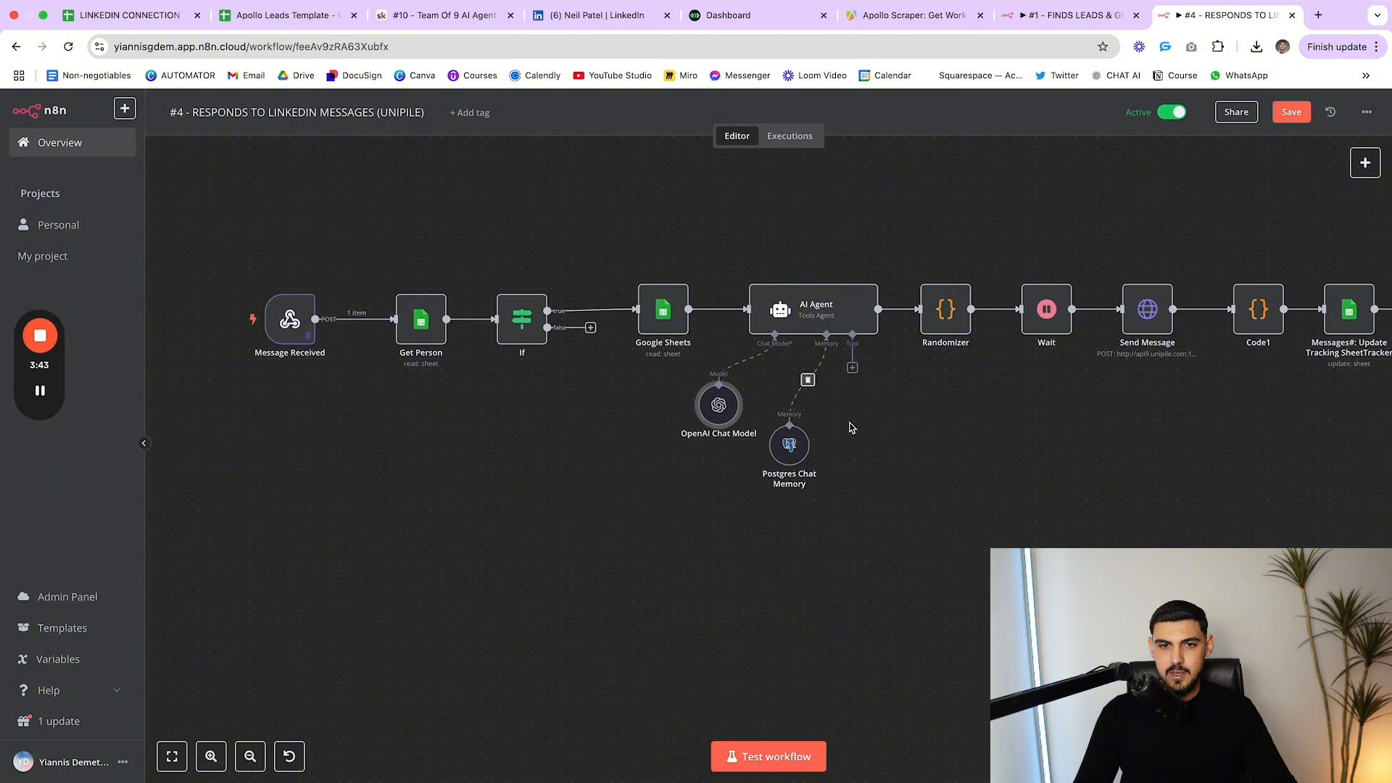
Shift the AI Agent node slightly and briefly reopen its parameters
left_click(801, 306)
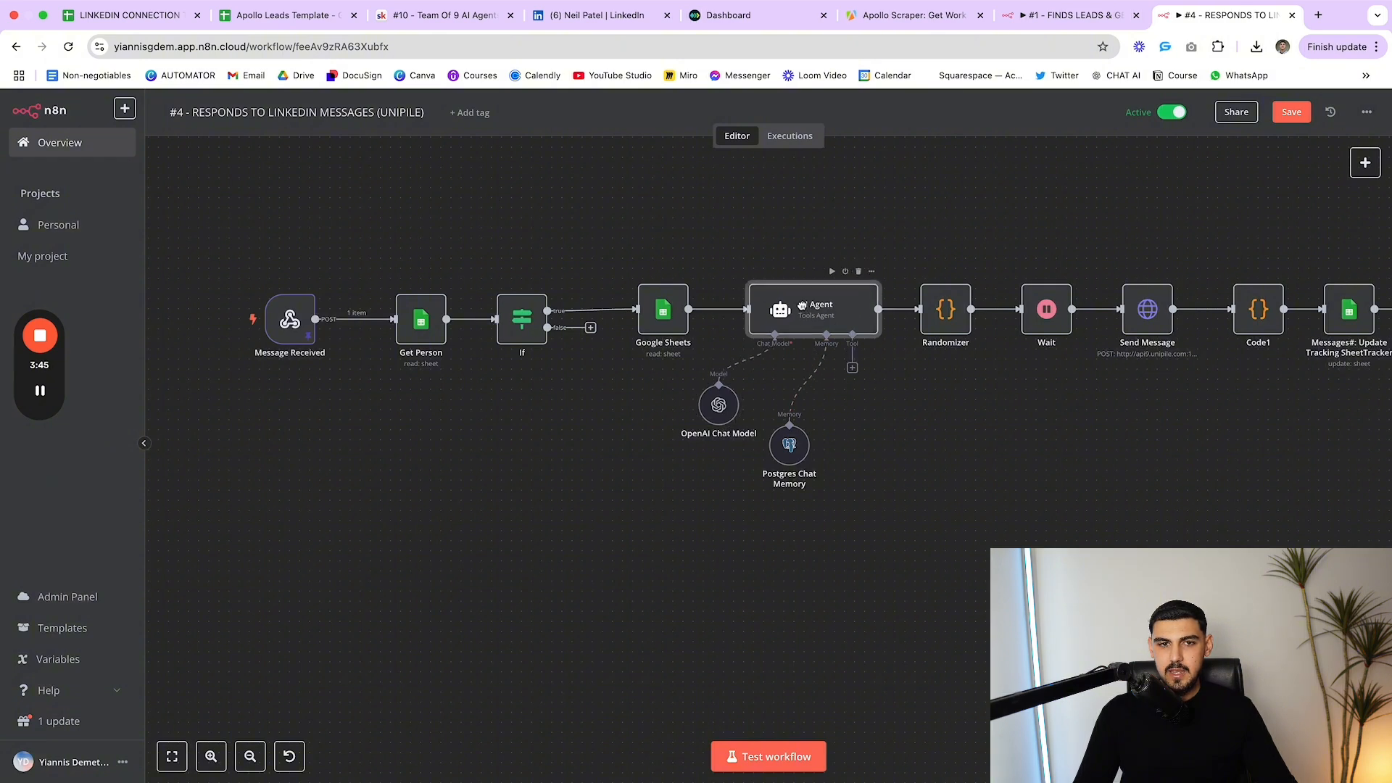
left_click_drag(801, 305, 807, 314)
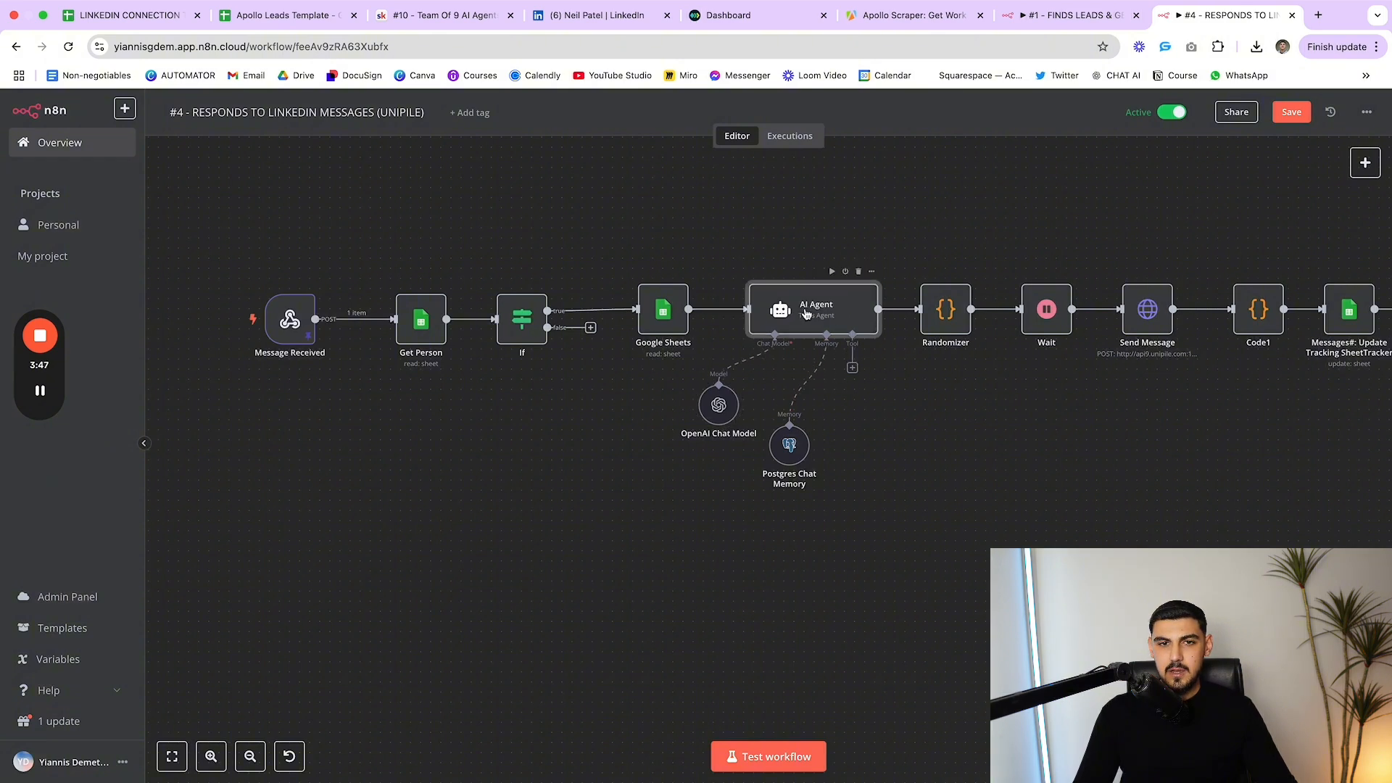
double_click(806, 313)
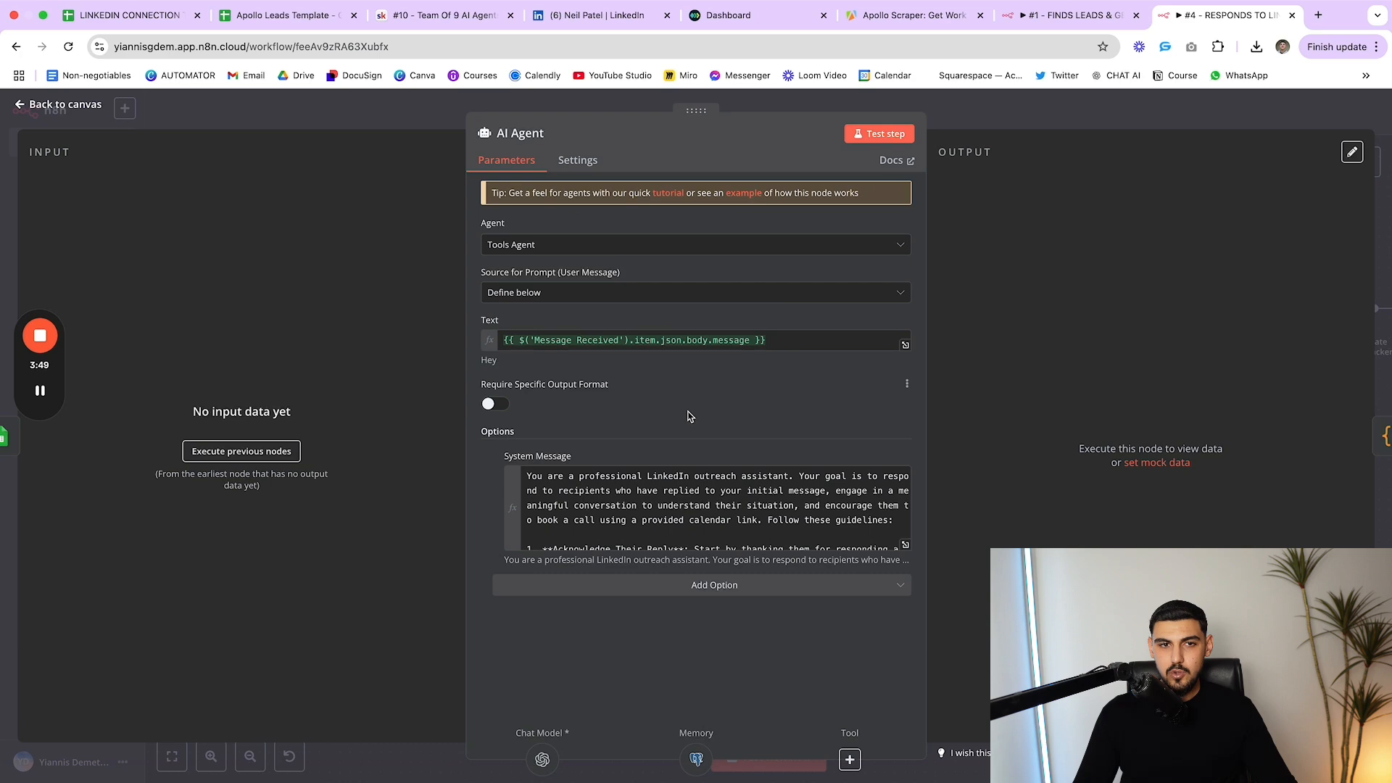
left_click(935, 767)
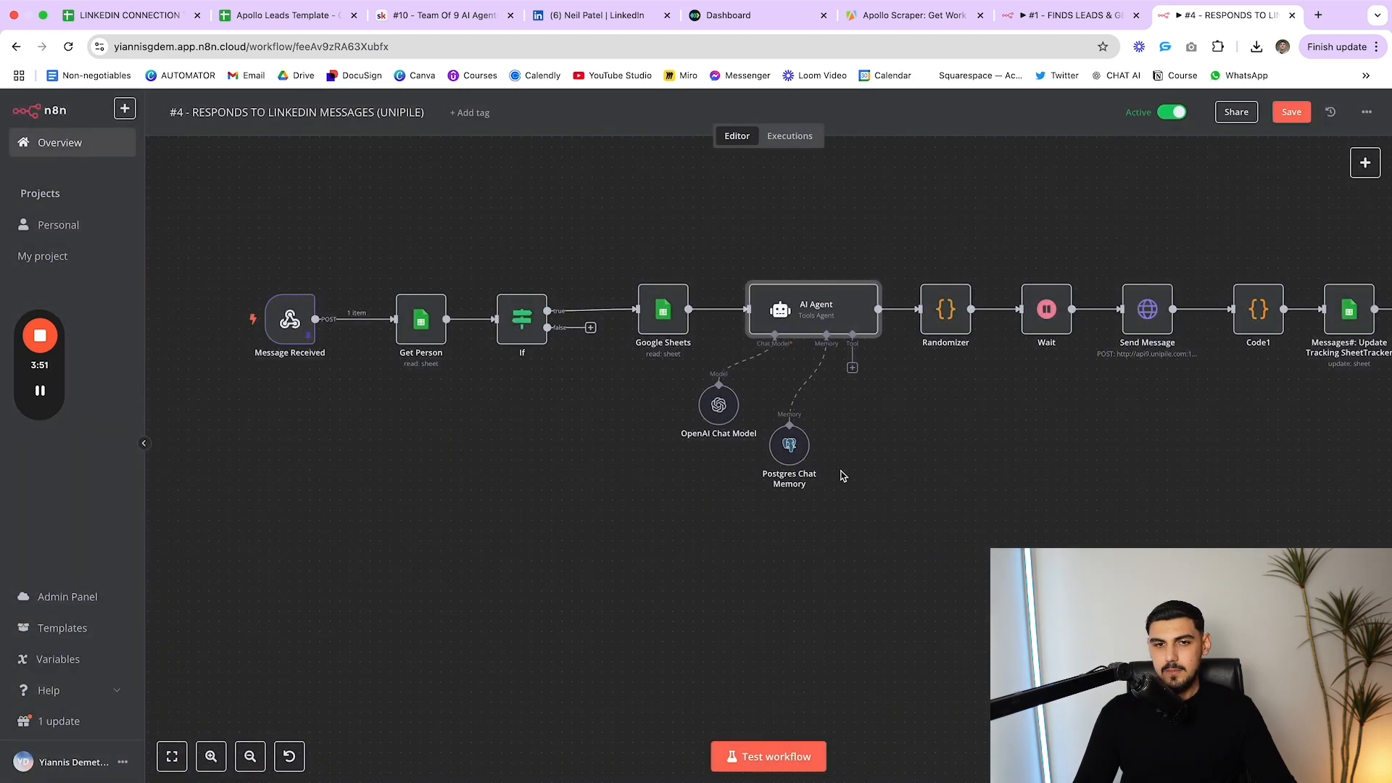
Check Postgres Chat Memory's n8n_chat_histories table, then pan toward the later nodes
double_click(789, 445)
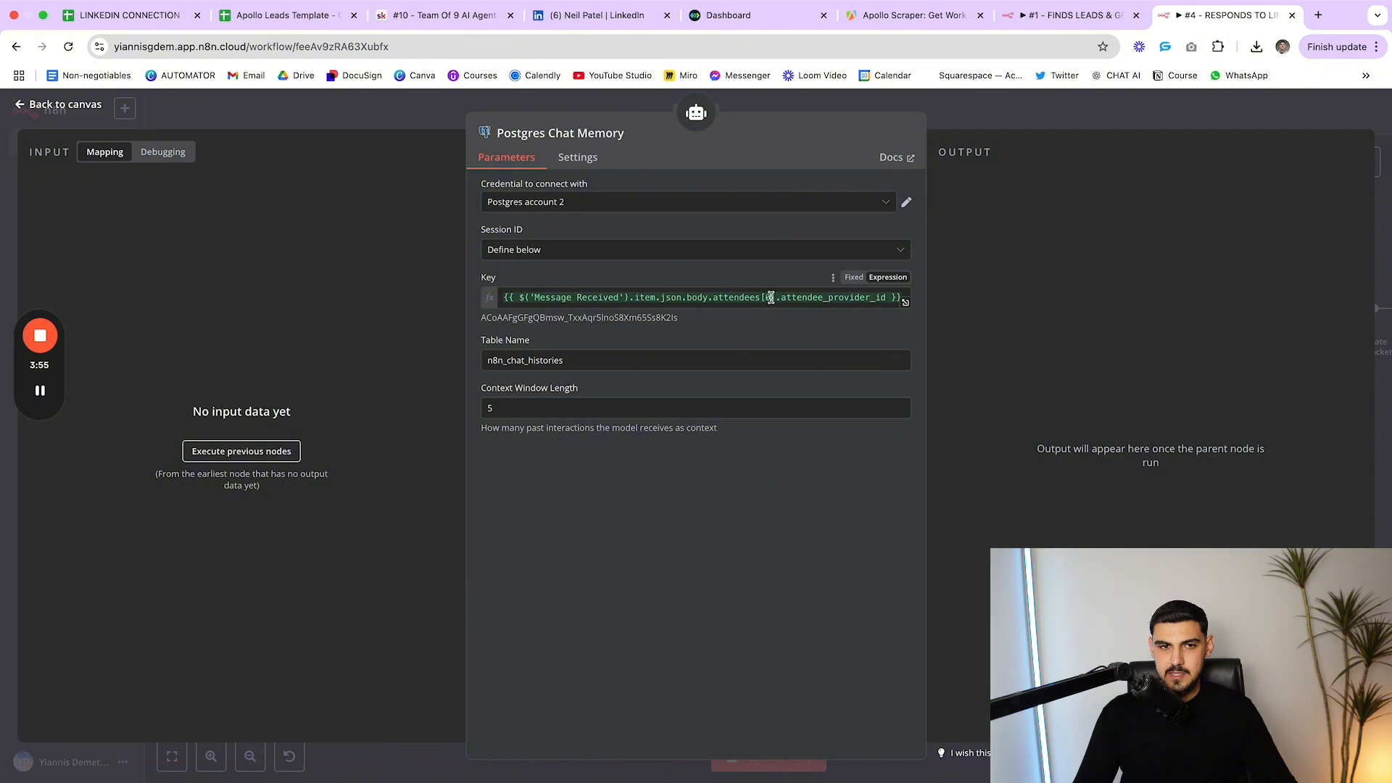
left_click(573, 364)
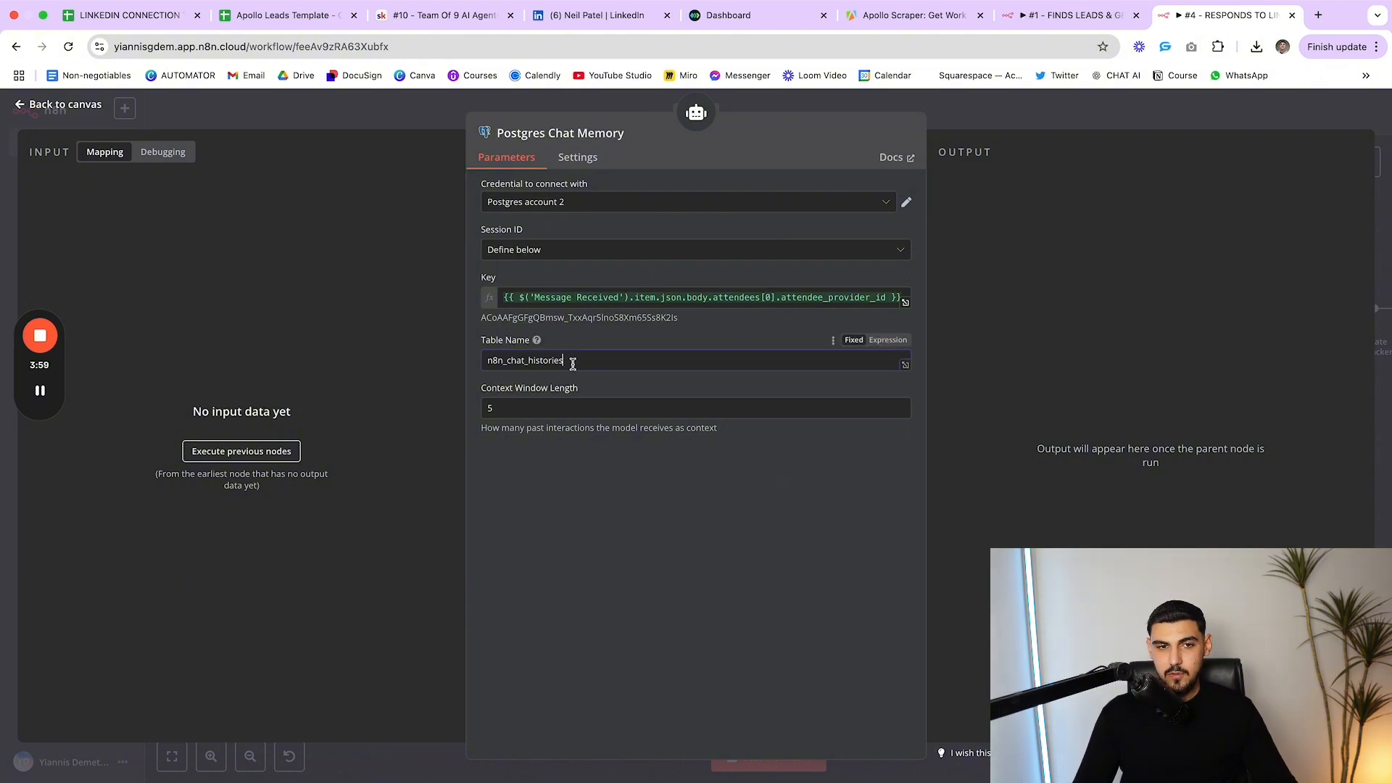
key("Escape")
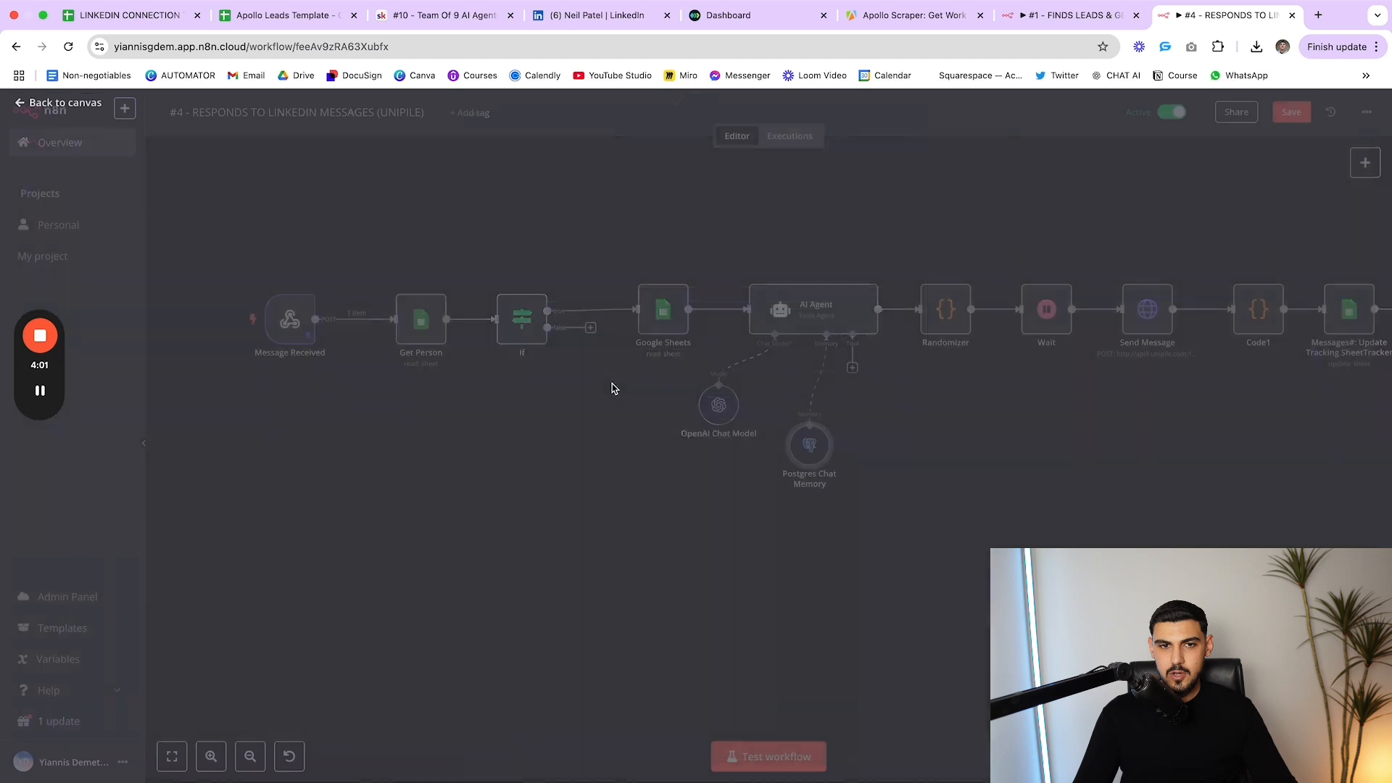
scroll(870, 347, "right", 5)
mouse_move(715, 238)
left_mouse_down()
mouse_move(849, 408)
mouse_move(696, 239)
left_mouse_up()
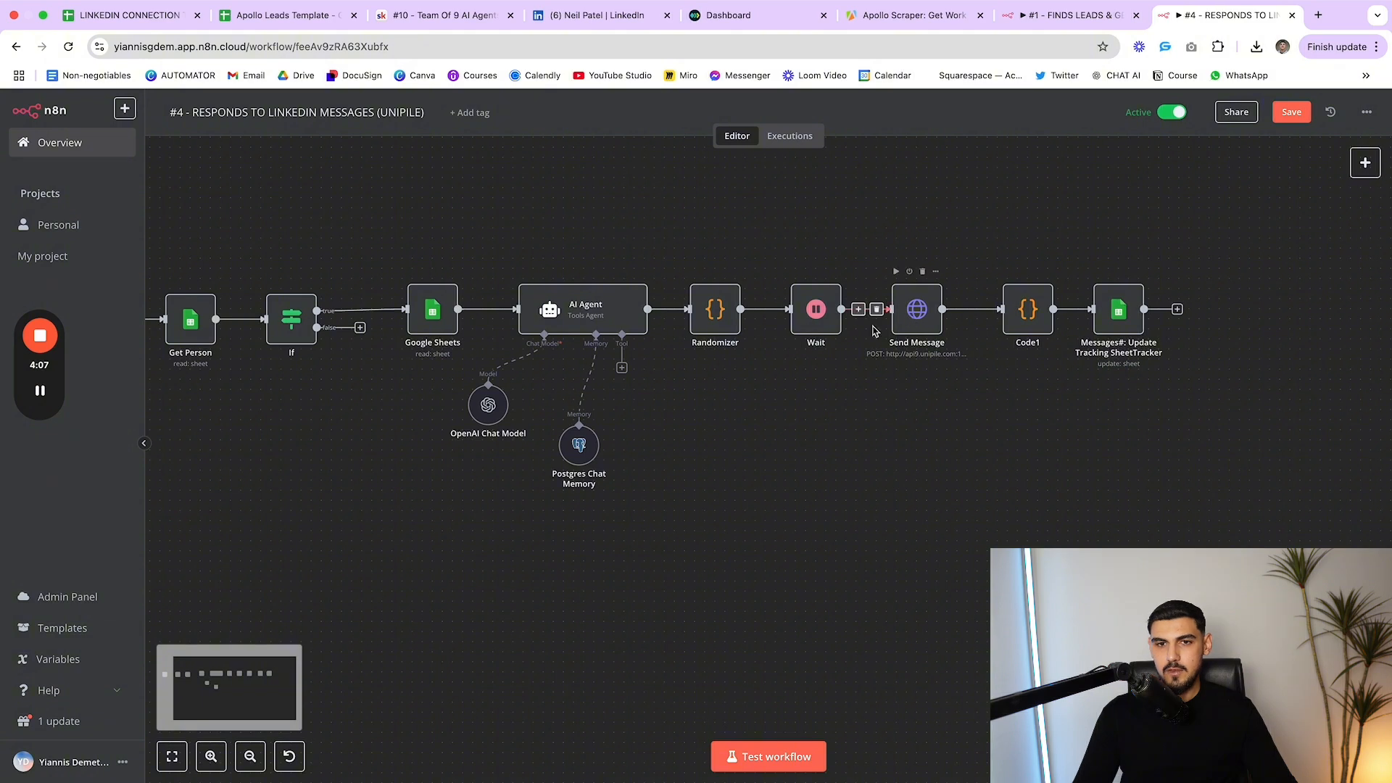
Review Send Message's body parameters, then open Code1's JavaScript adding 1 to '# OF MESSAGES'
double_click(917, 310)
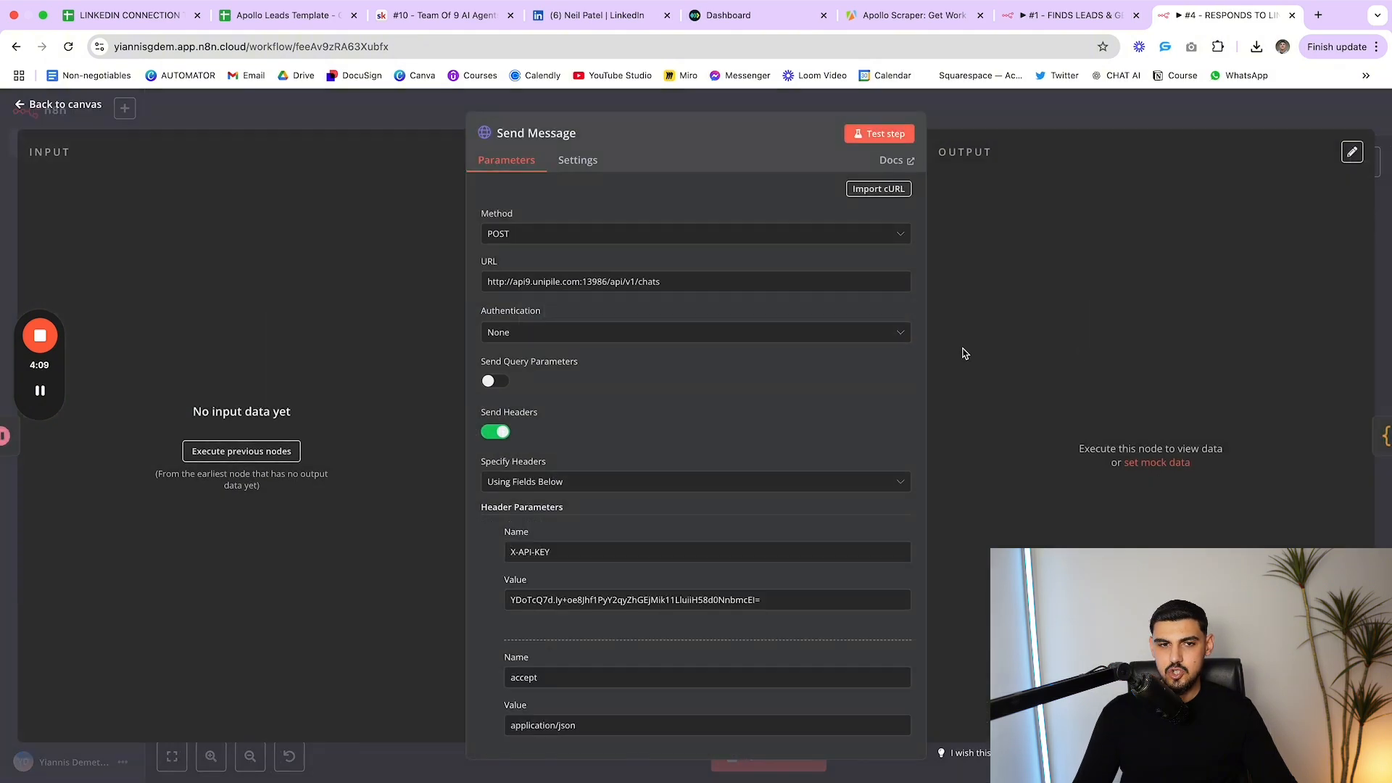
scroll(668, 370, "down", 8)
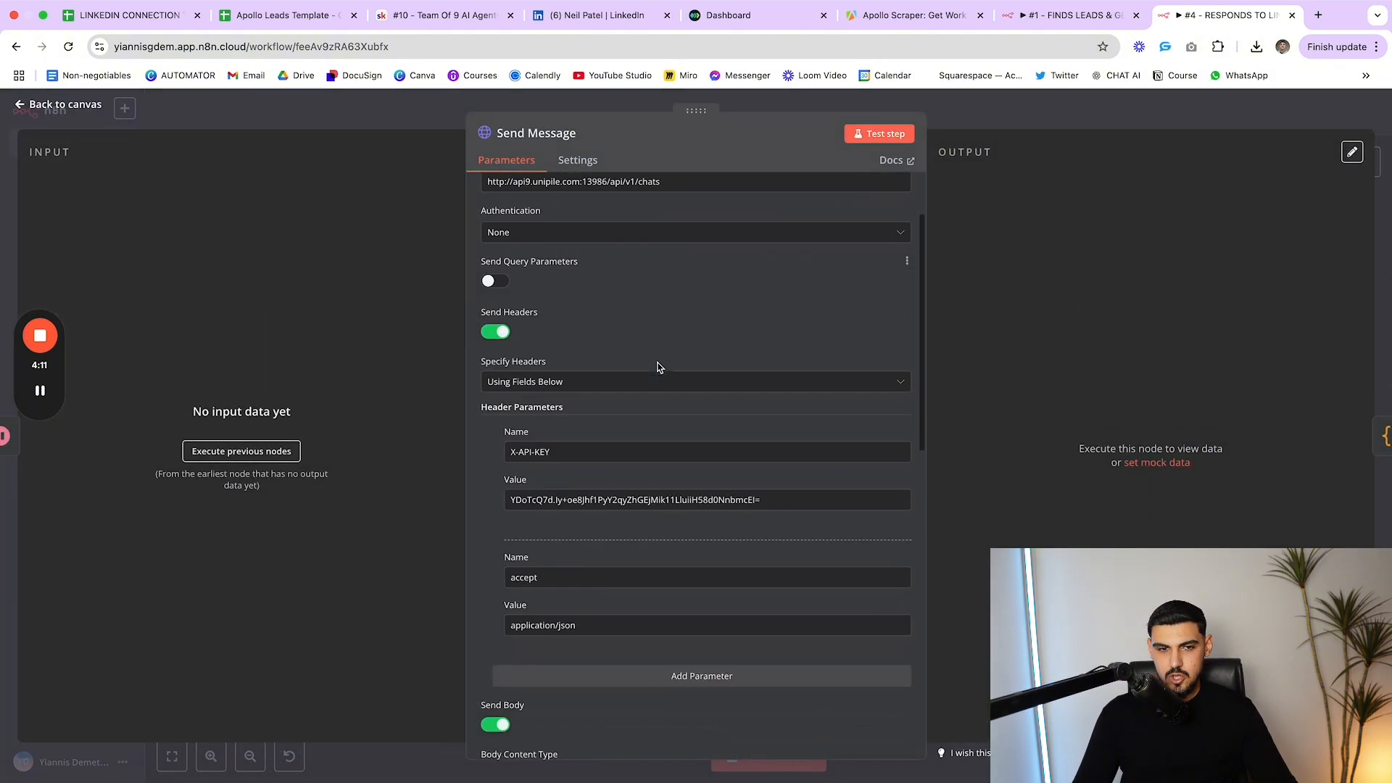
scroll(623, 370, "down", 6)
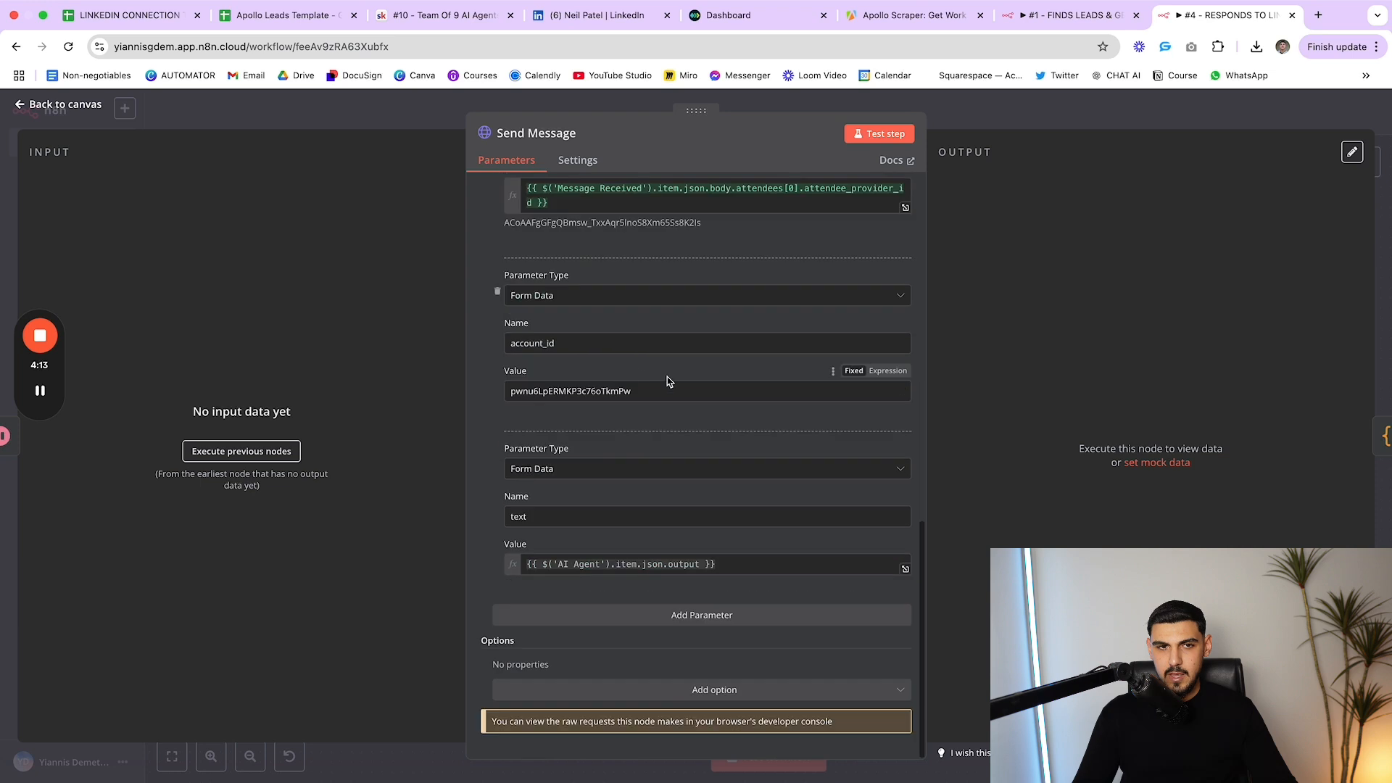
scroll(665, 380, "up", 2)
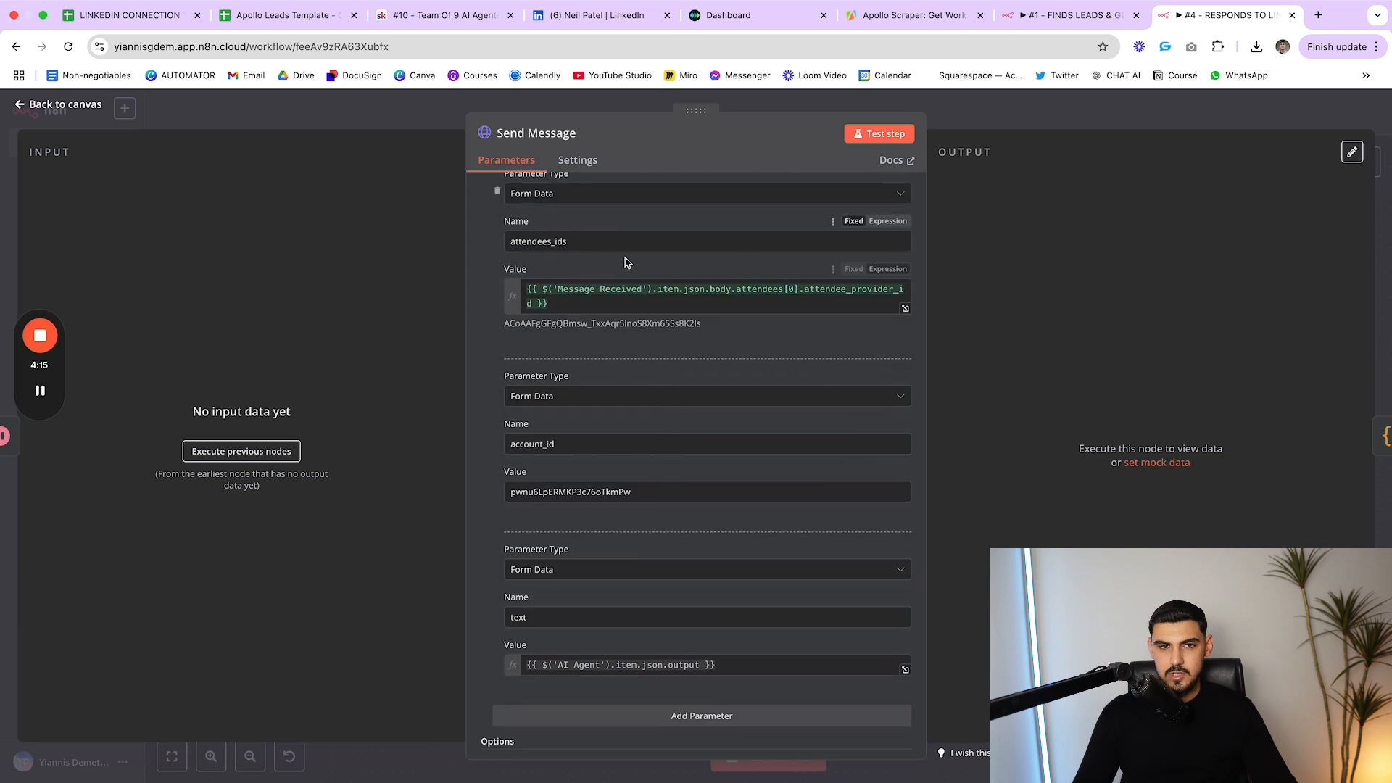
scroll(667, 304, "down", 3)
scroll(696, 615, "up", 3)
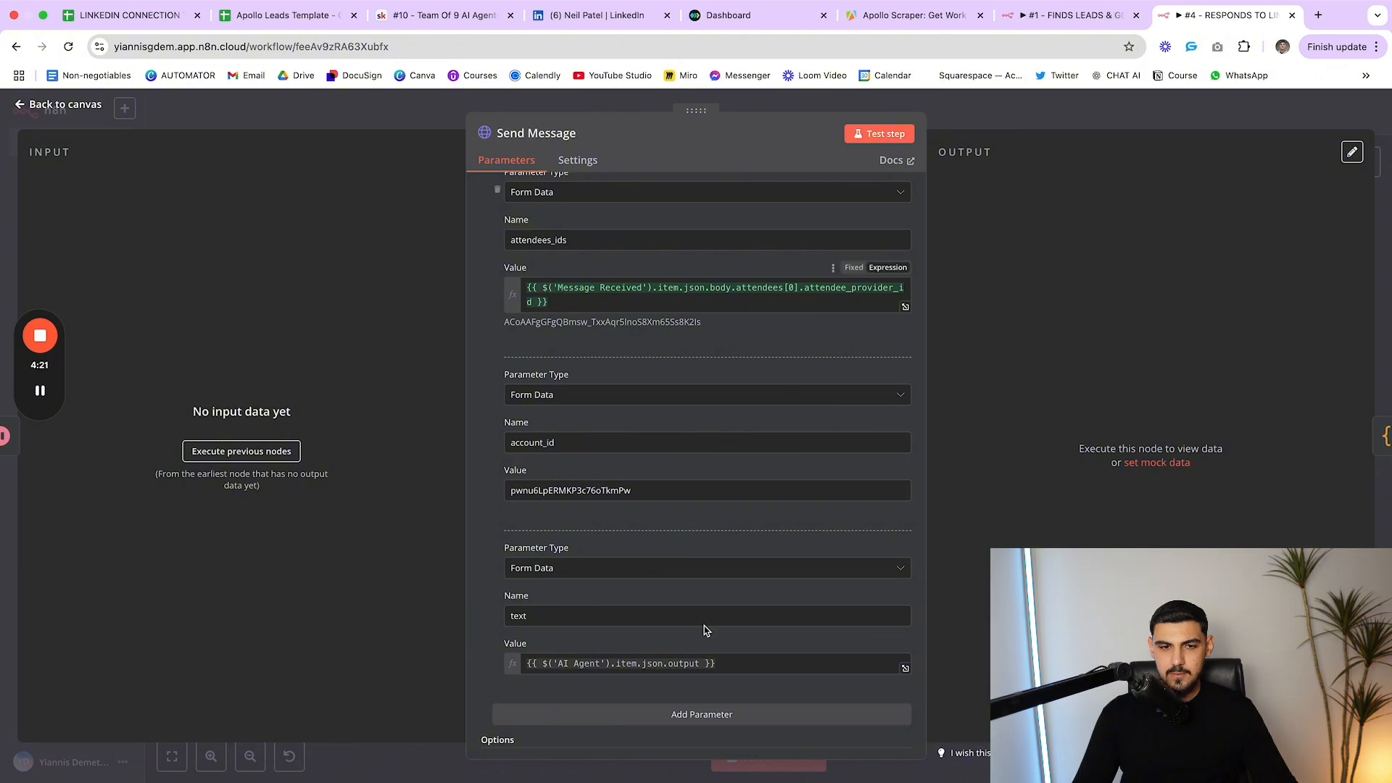
scroll(703, 631, "down", 3)
left_click_drag(776, 569, 495, 578)
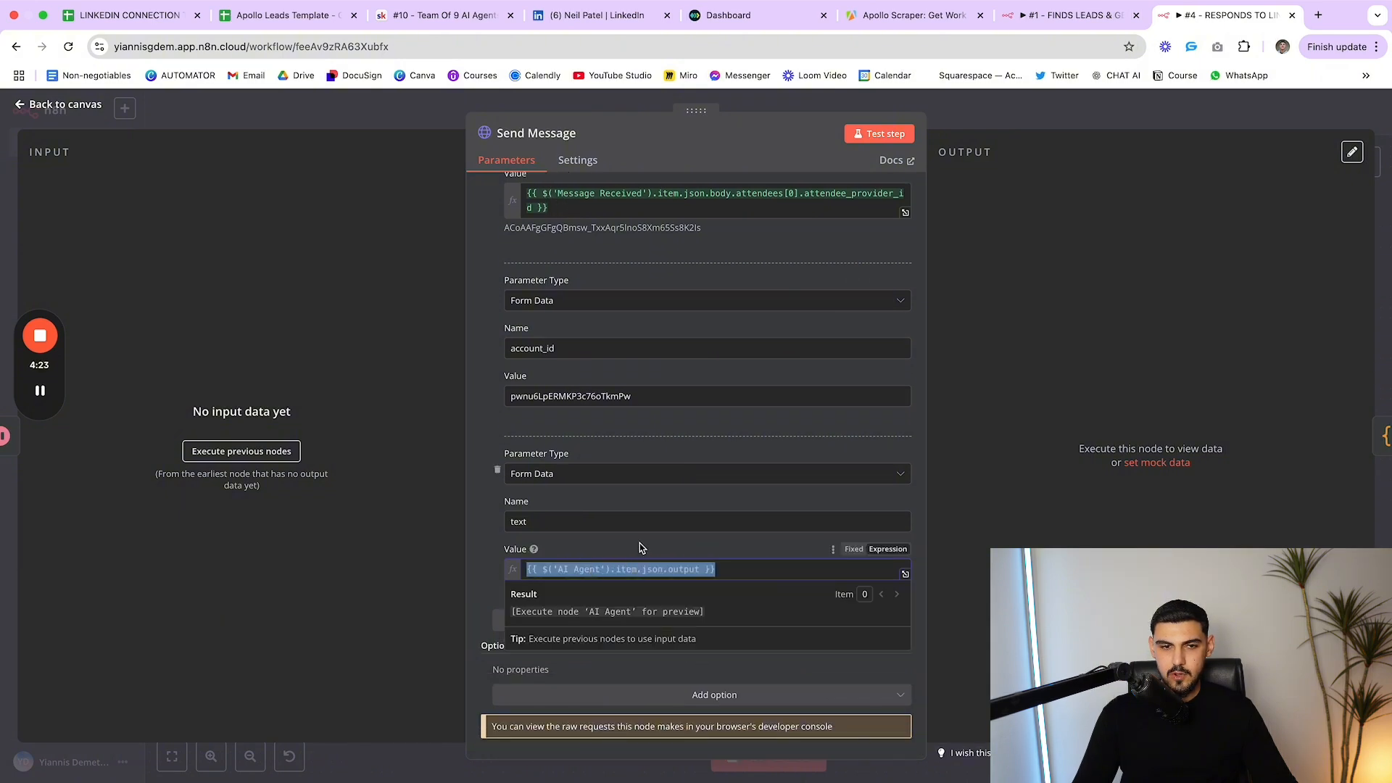
key("Escape")
double_click(1023, 322)
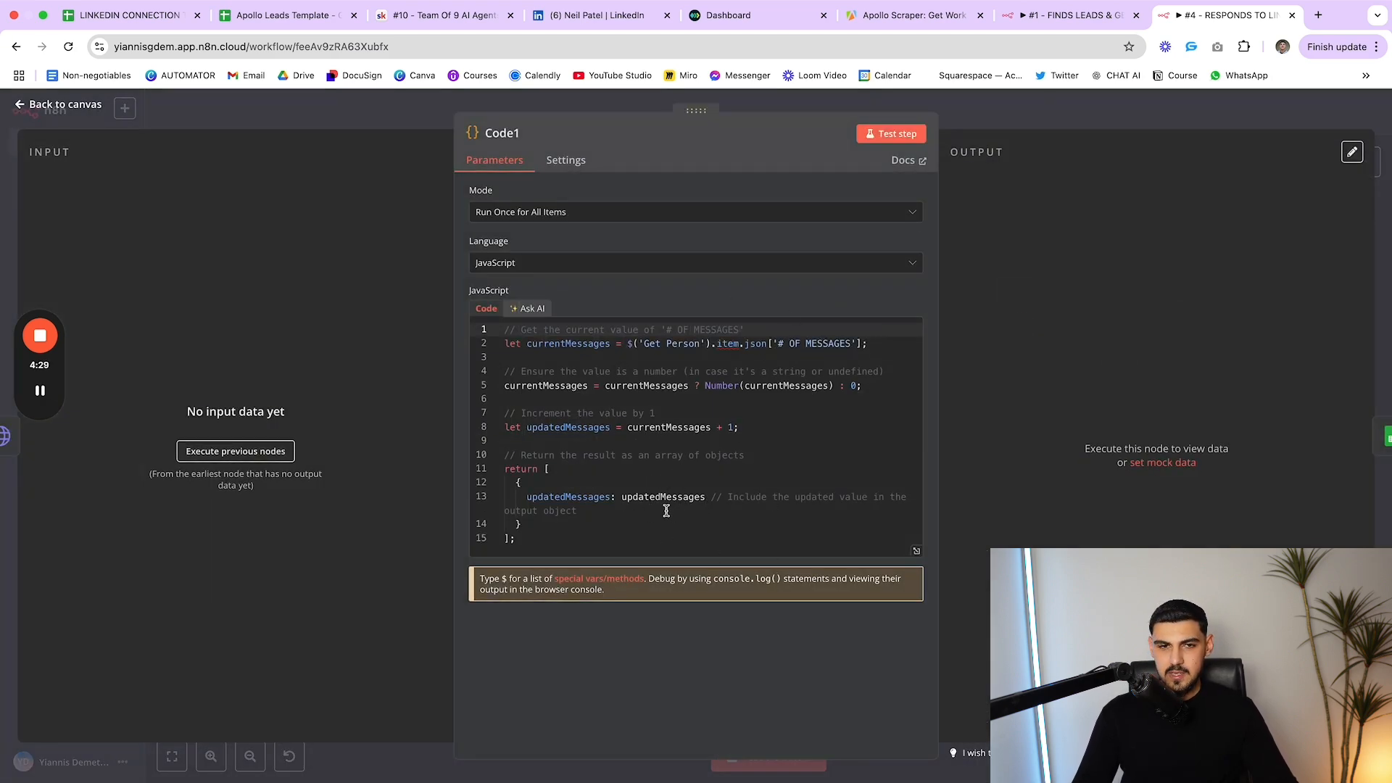
key("Escape")
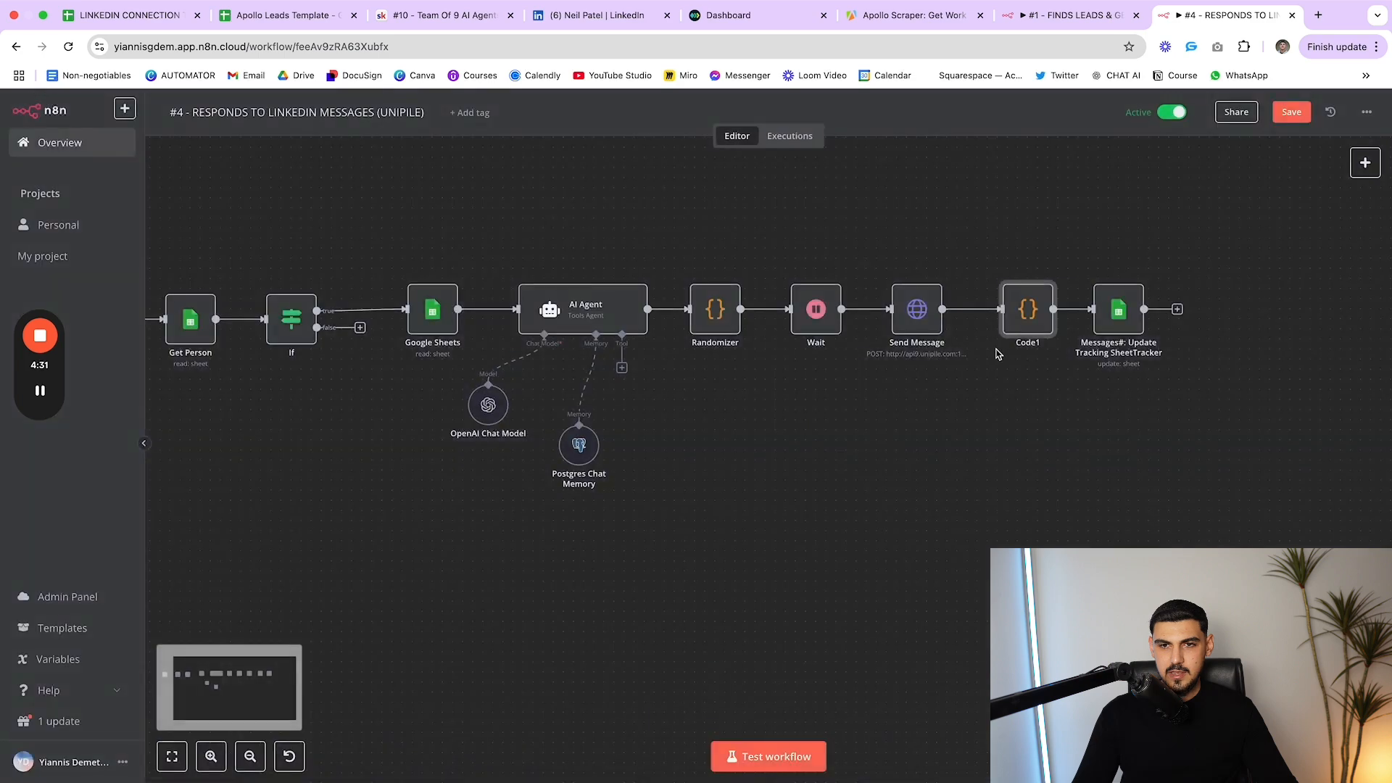
double_click(1013, 331)
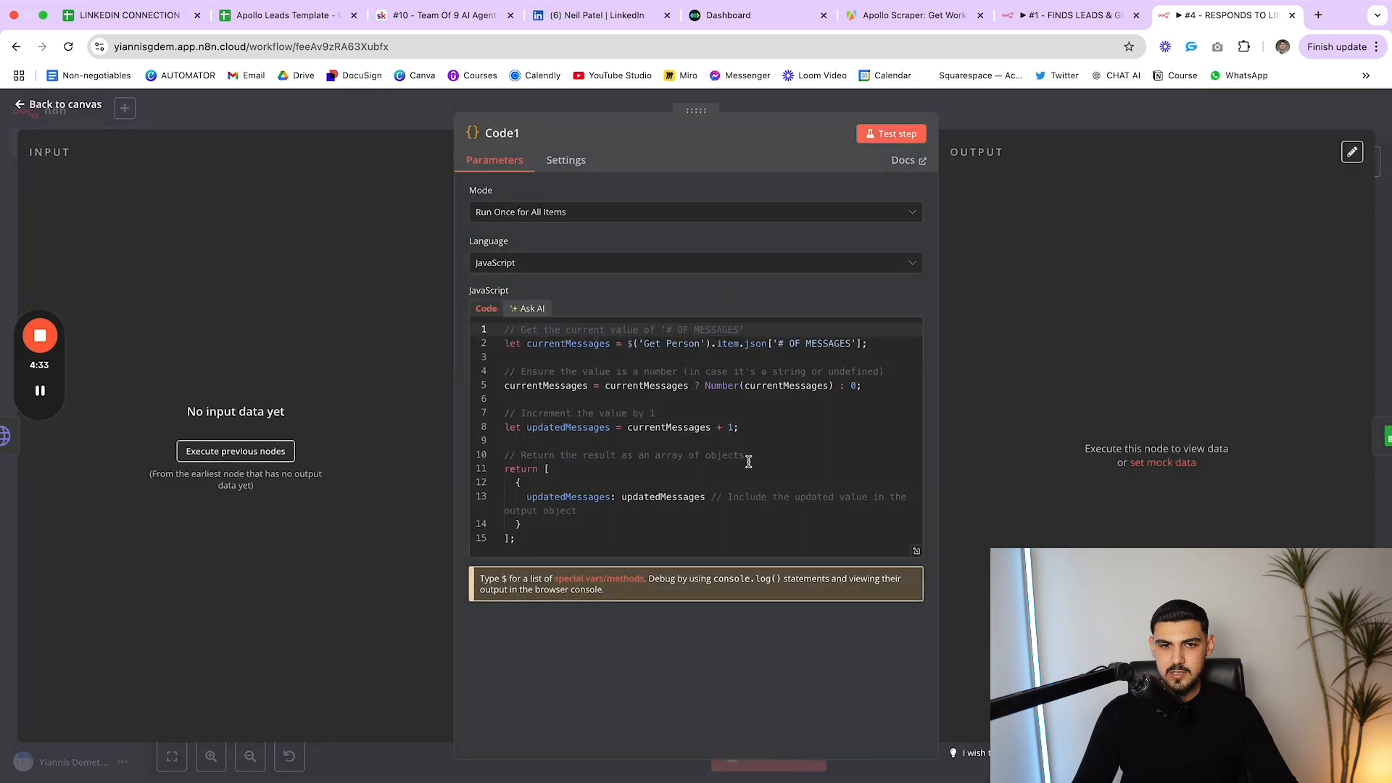
key("Escape")
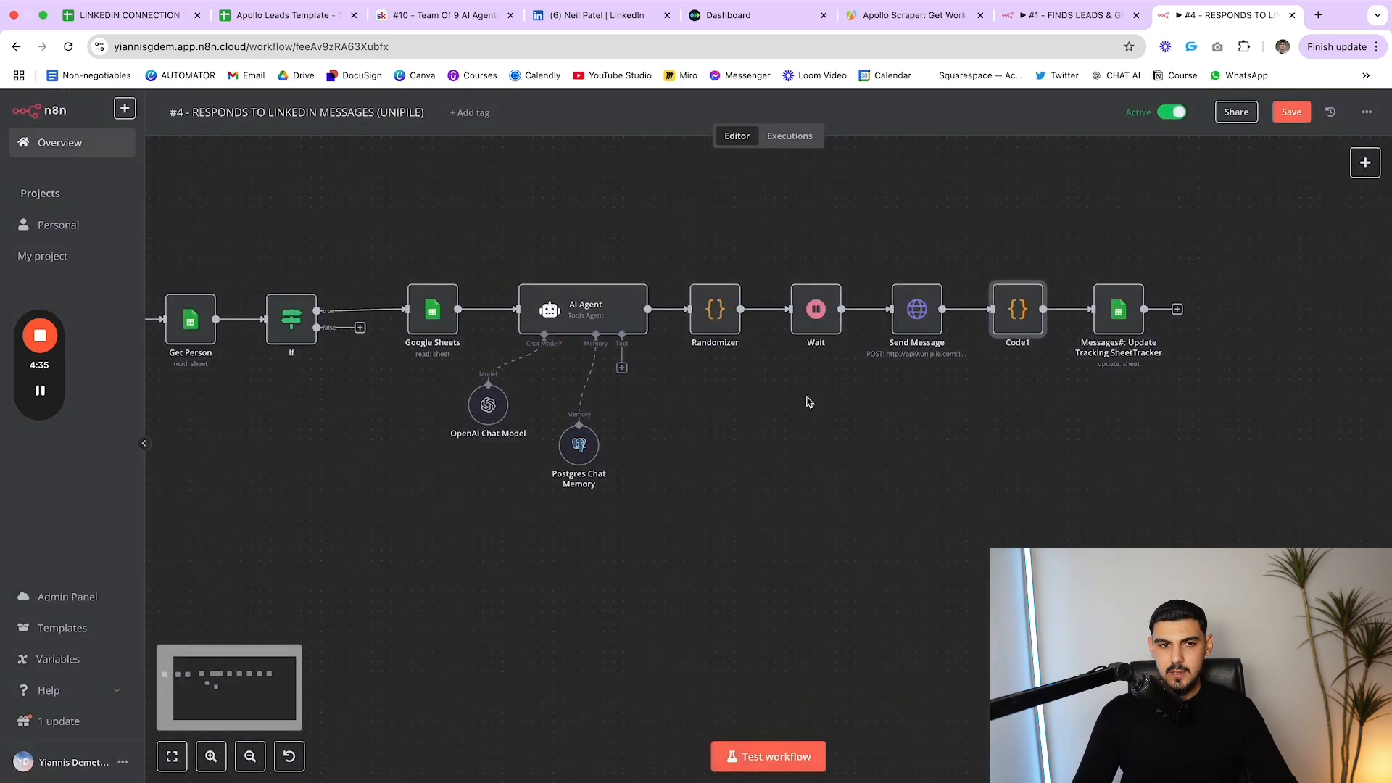
left_click_drag(525, 316, 514, 317)
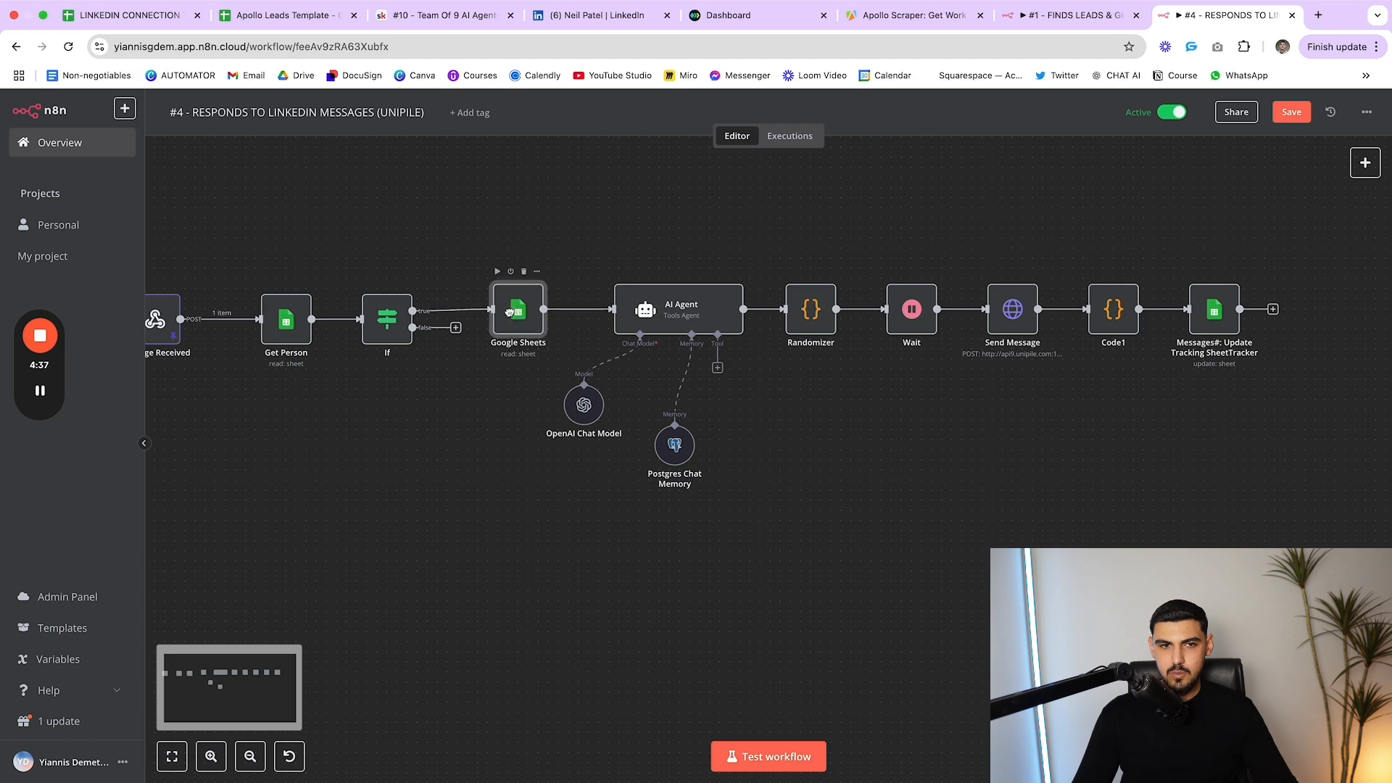
left_click(288, 319)
left_click_drag(287, 319, 289, 320)
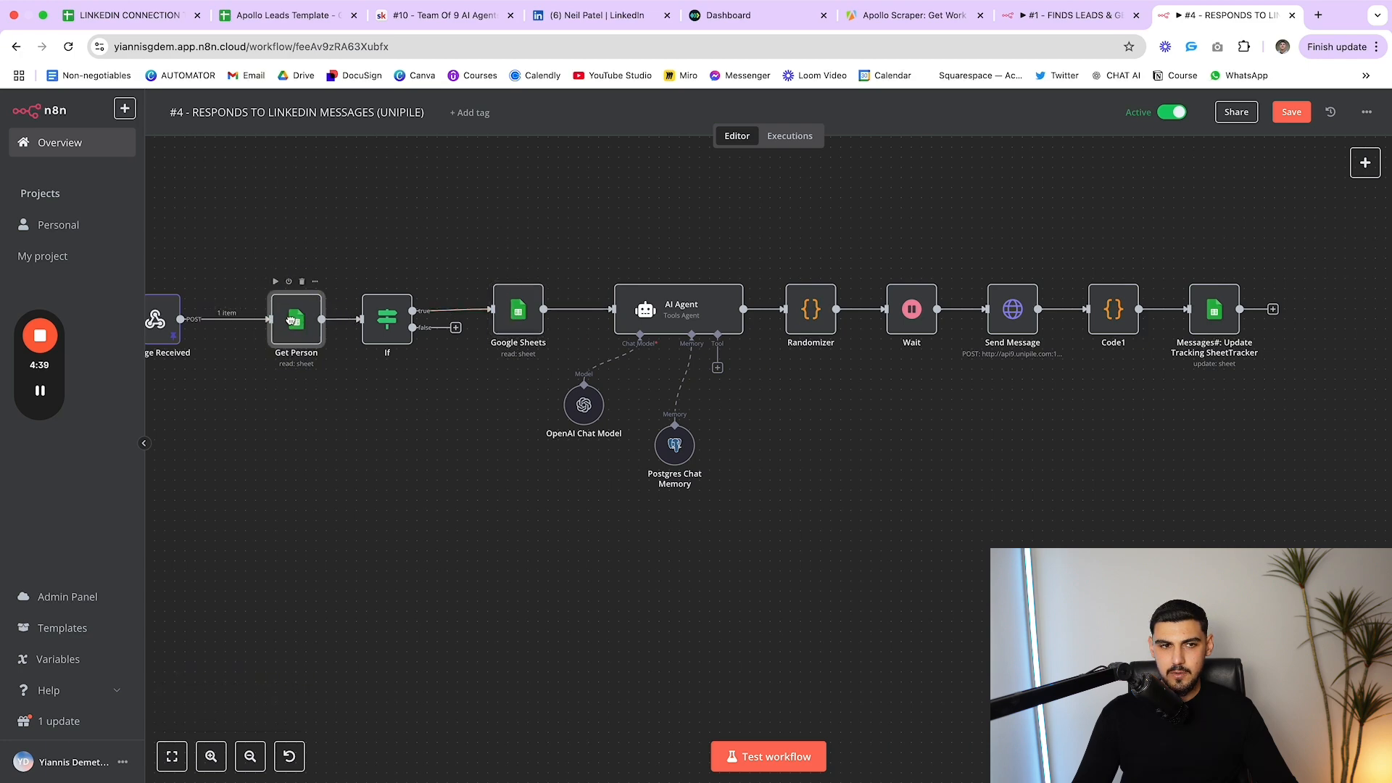
double_click(294, 323)
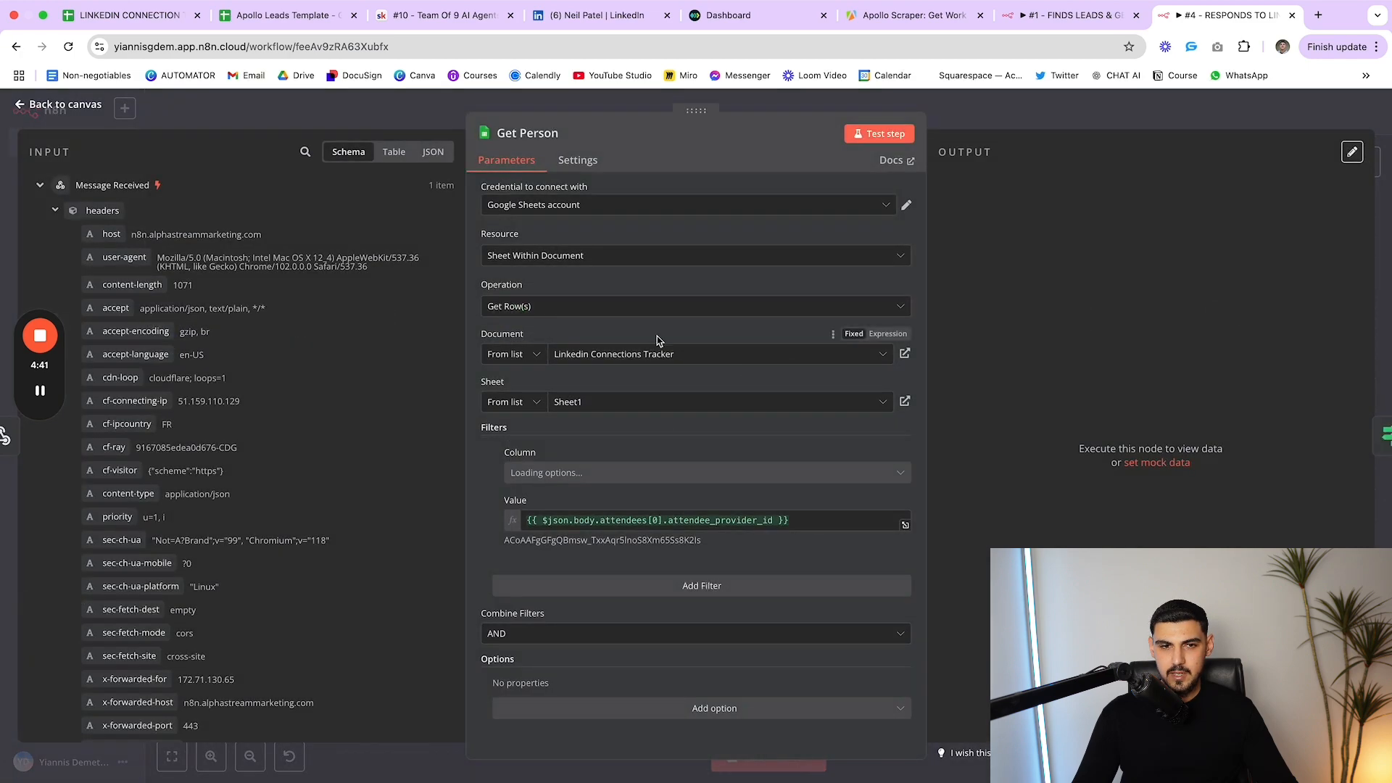
key("Escape")
double_click(1203, 323)
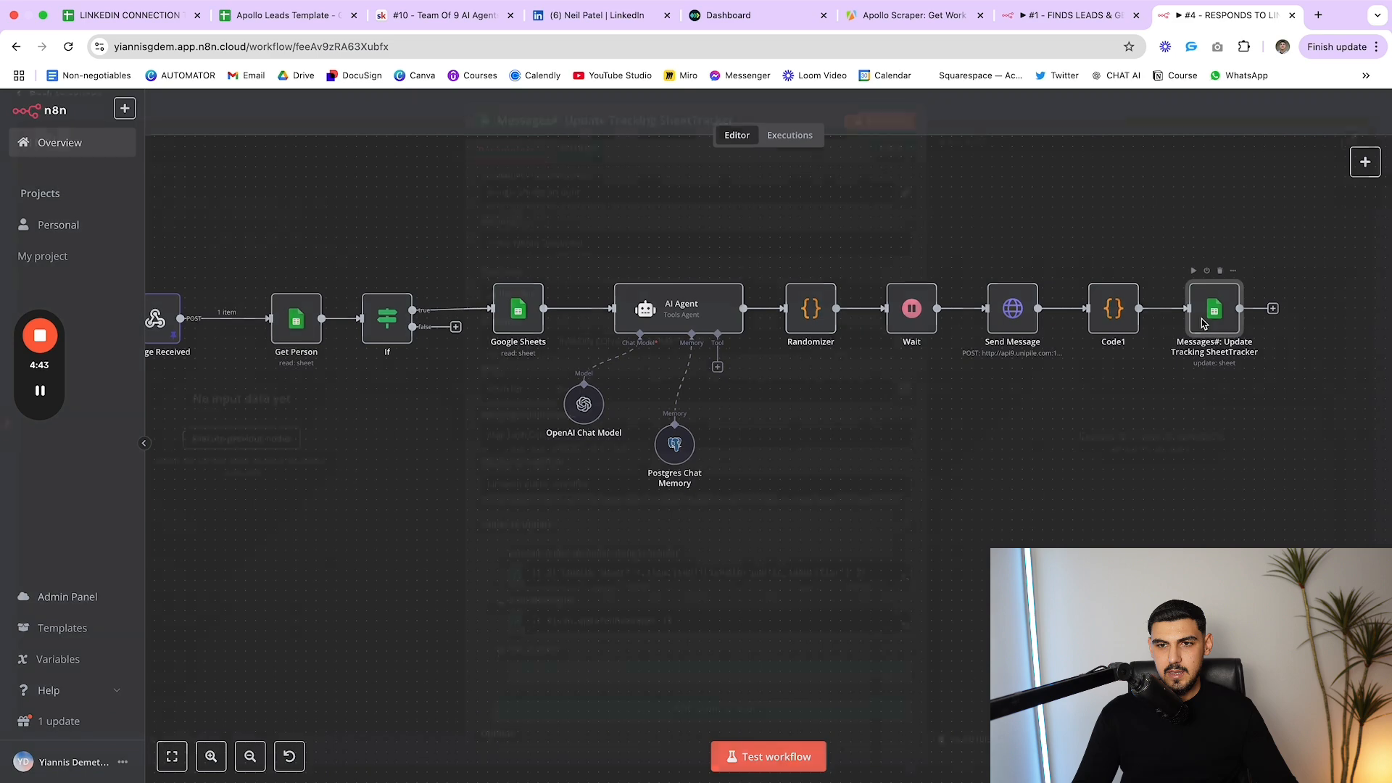
key("Escape")
double_click(1112, 310)
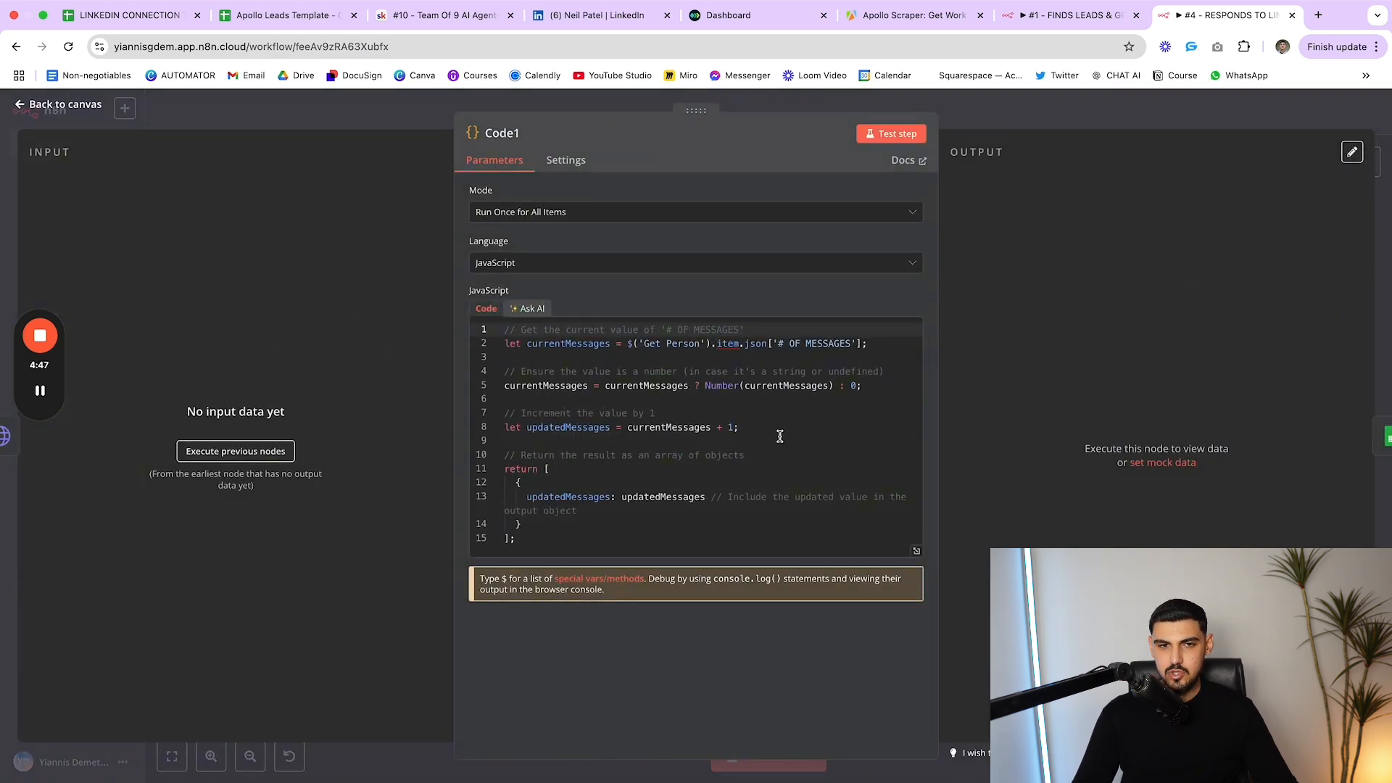
key("Escape")
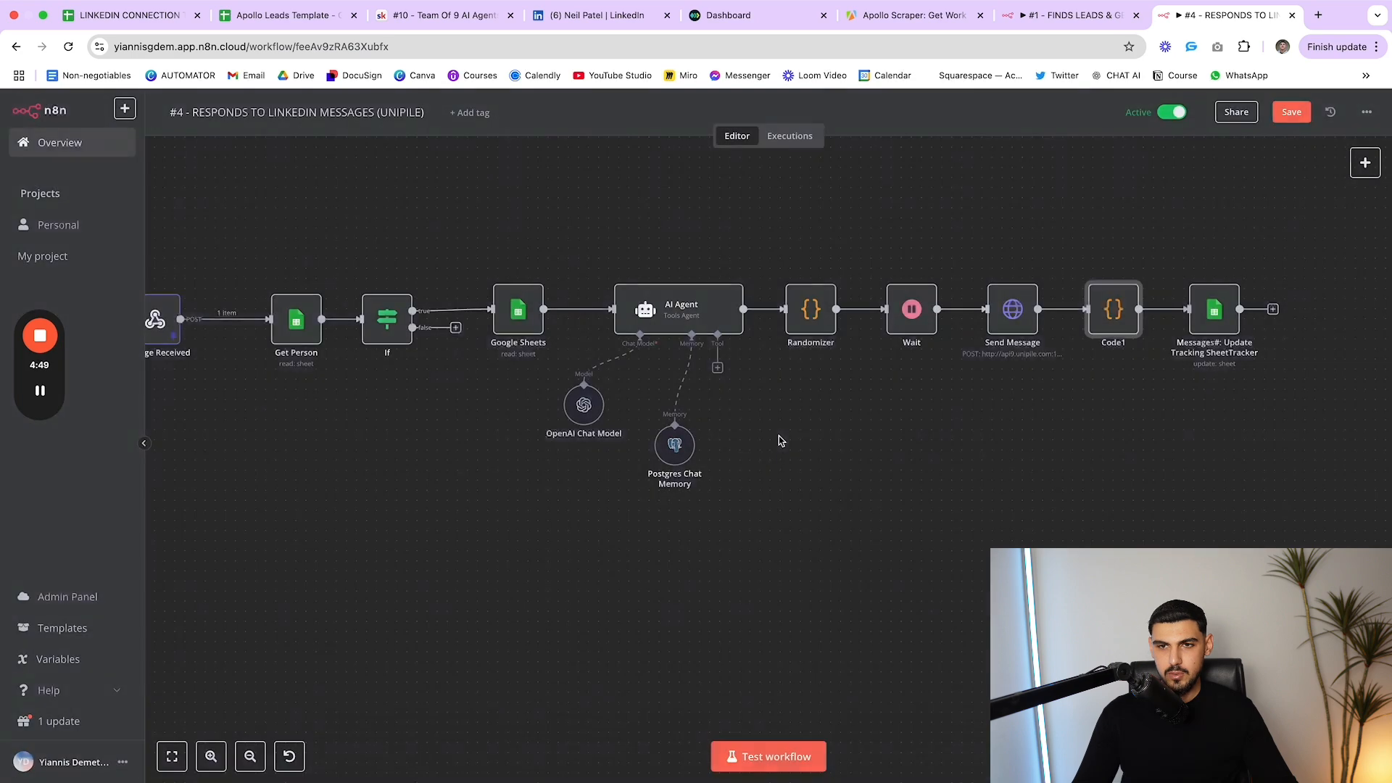
Check that the tracking node sets '# OF MESSAGES' to updatedMessages
double_click(1216, 318)
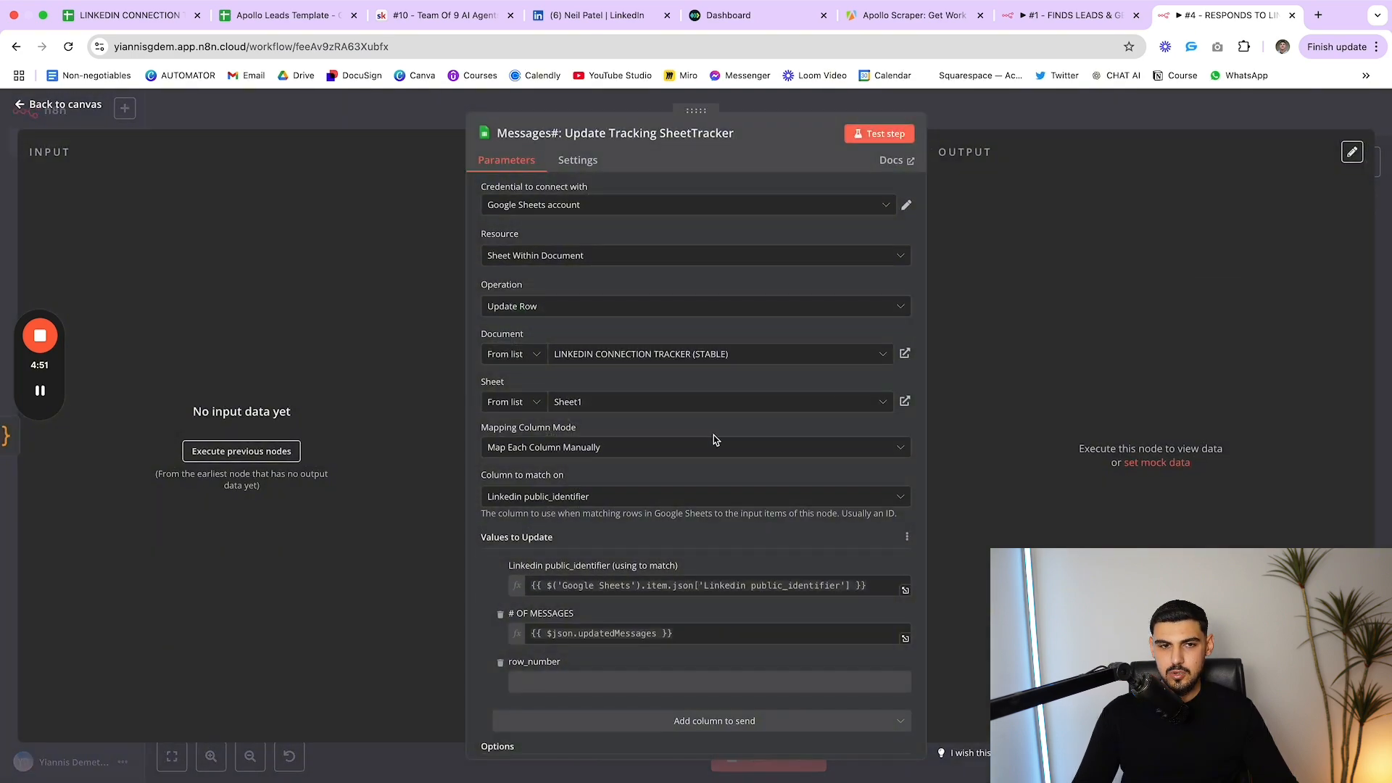
scroll(714, 435, "down", 2)
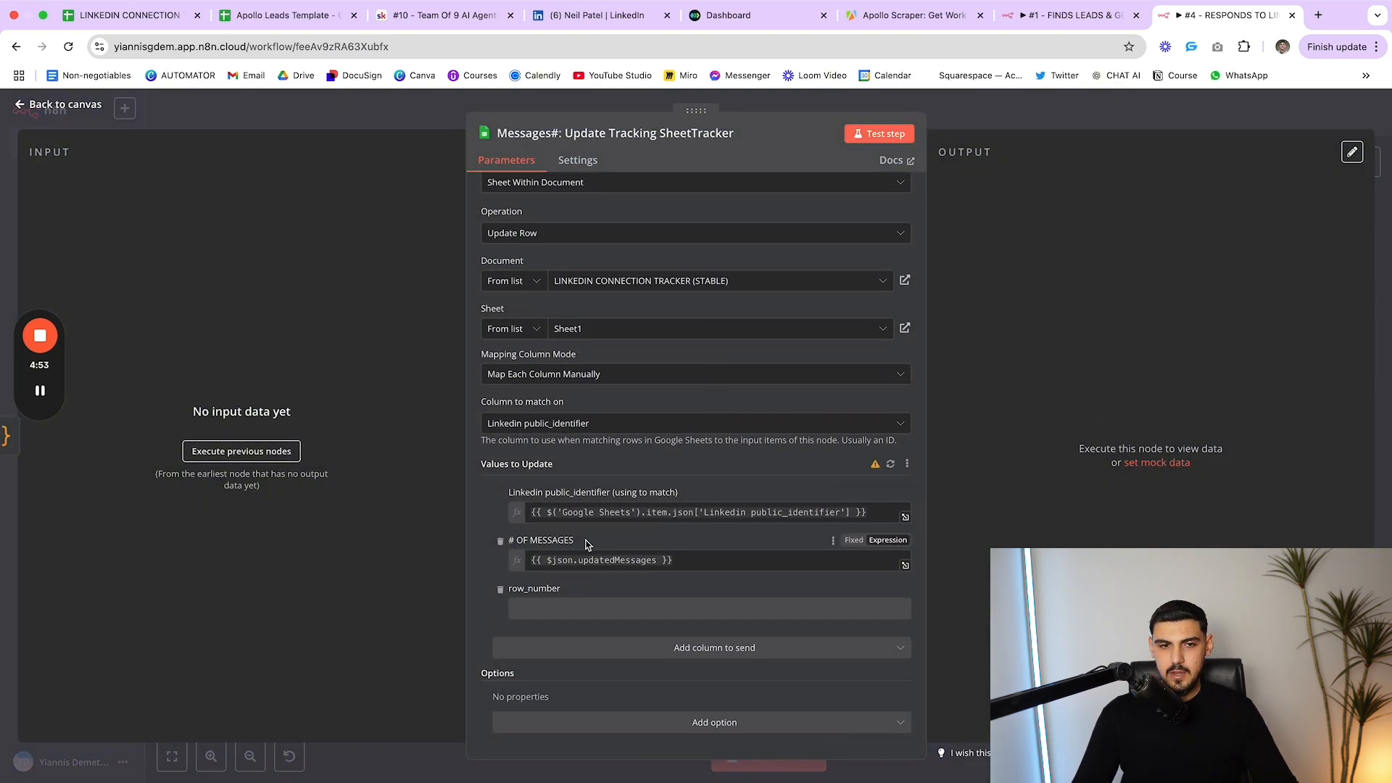
left_click_drag(588, 542, 509, 540)
scroll(641, 224, "up", 2)
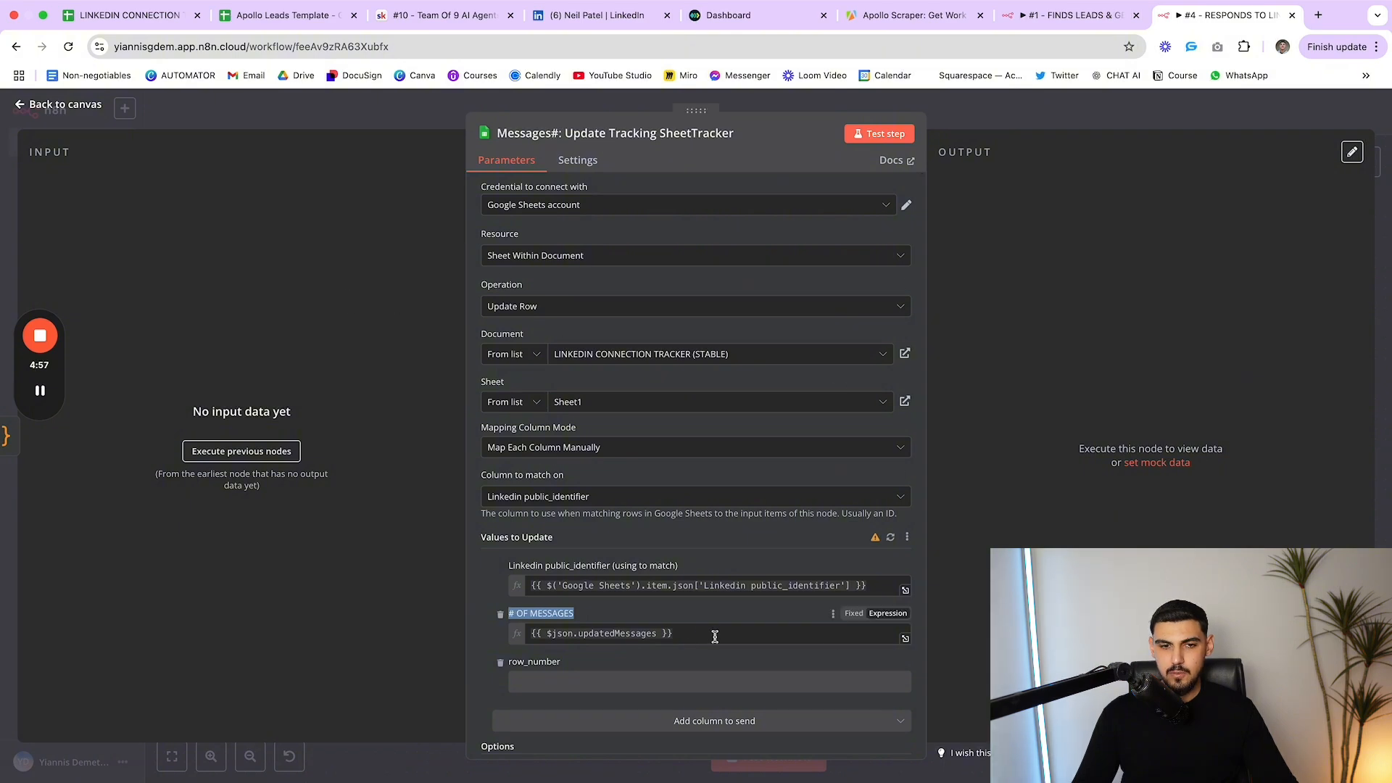
key("Escape")
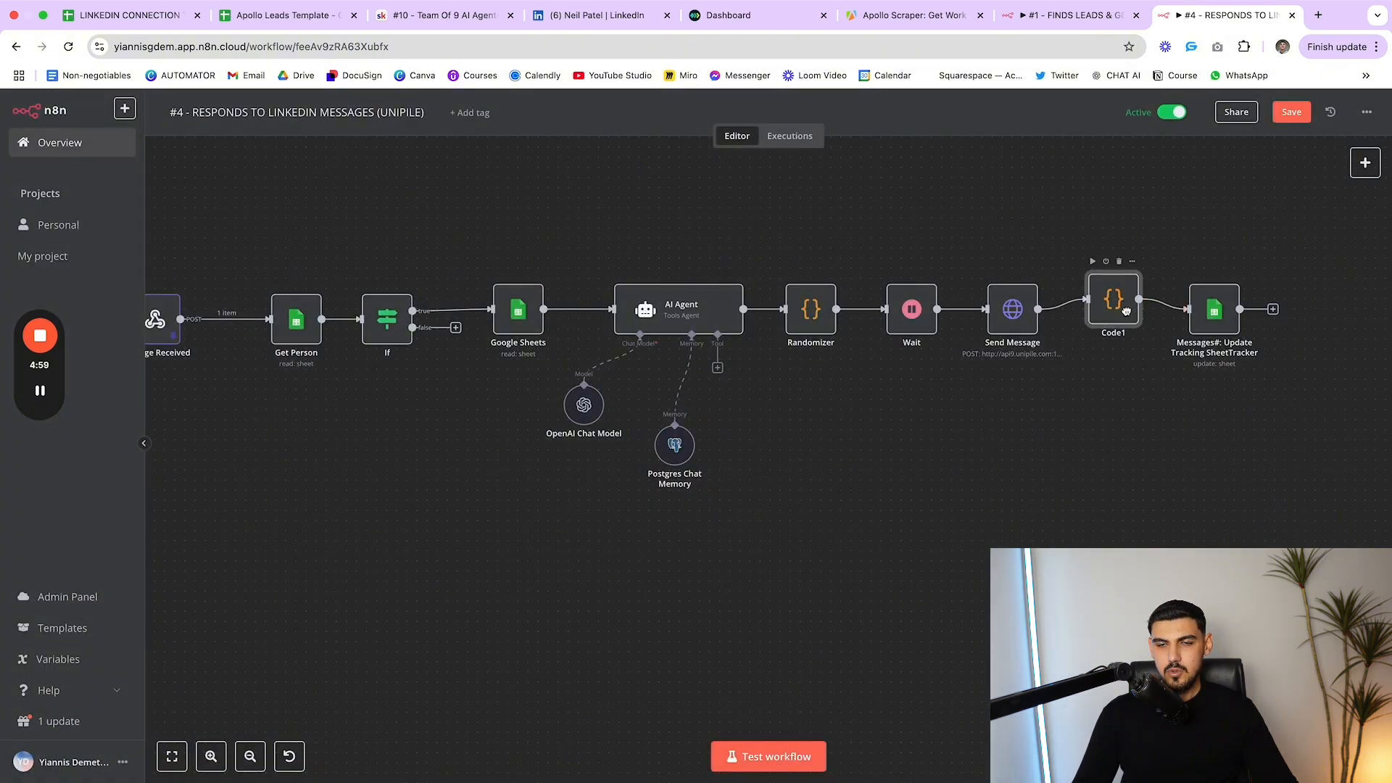
Confirm the tracking update matches on Linkedin public_identifier, then save workflow #4
scroll(1131, 340, "left", 2)
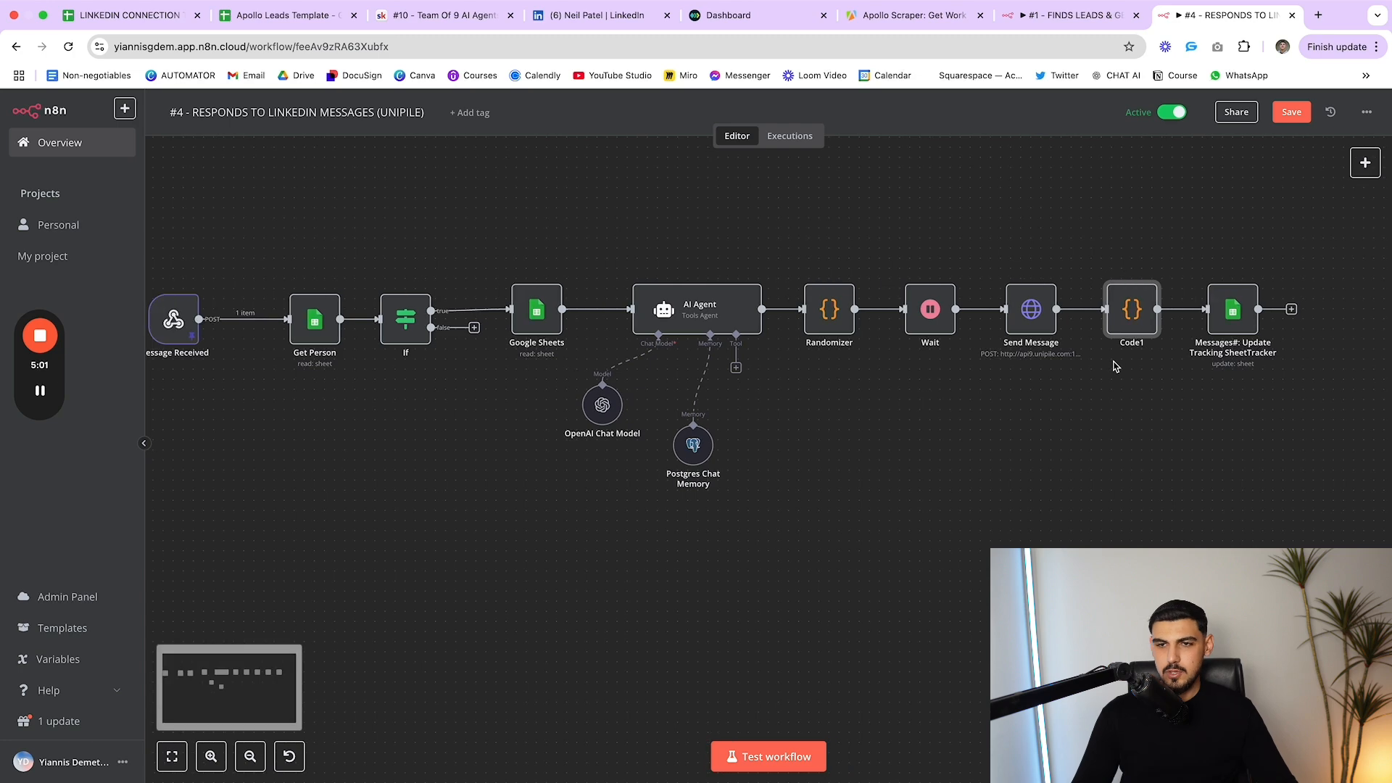
double_click(1244, 290)
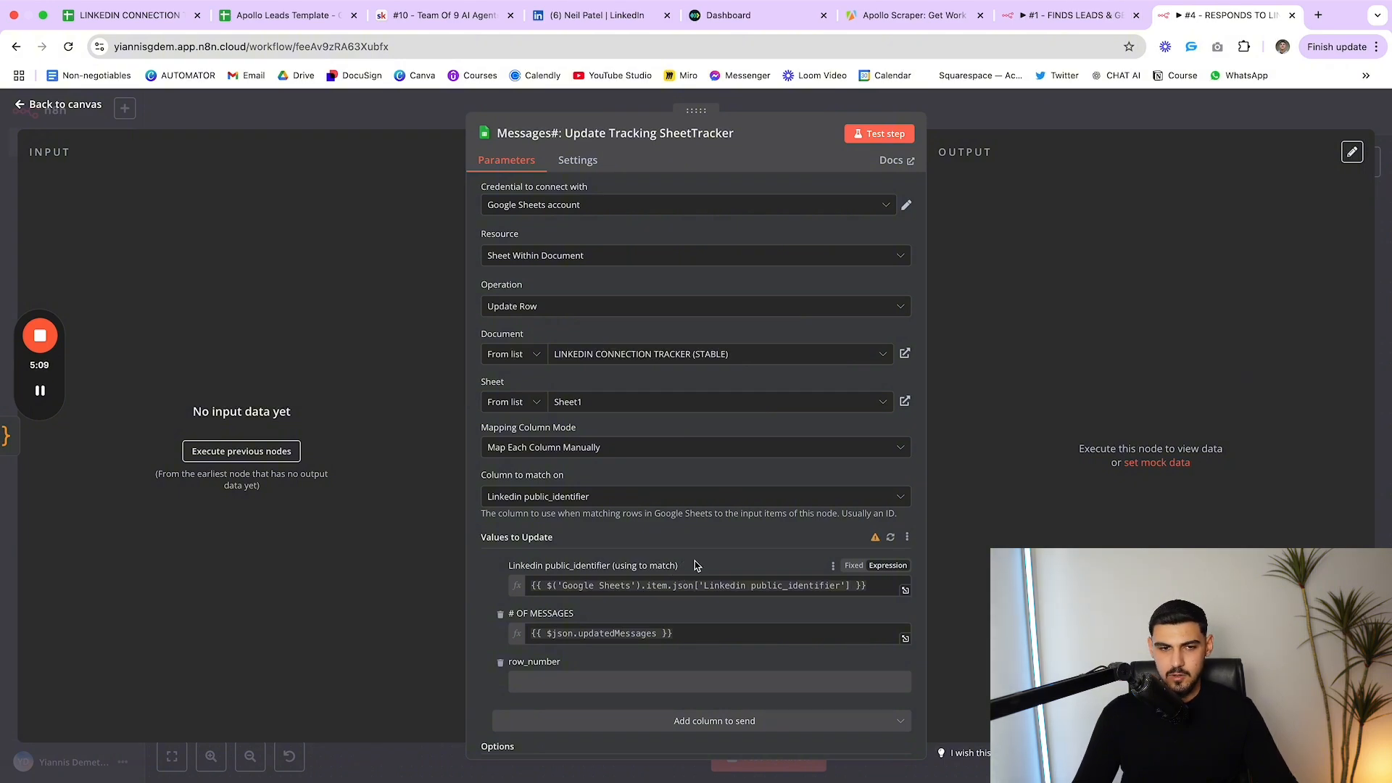
left_click_drag(512, 567, 686, 573)
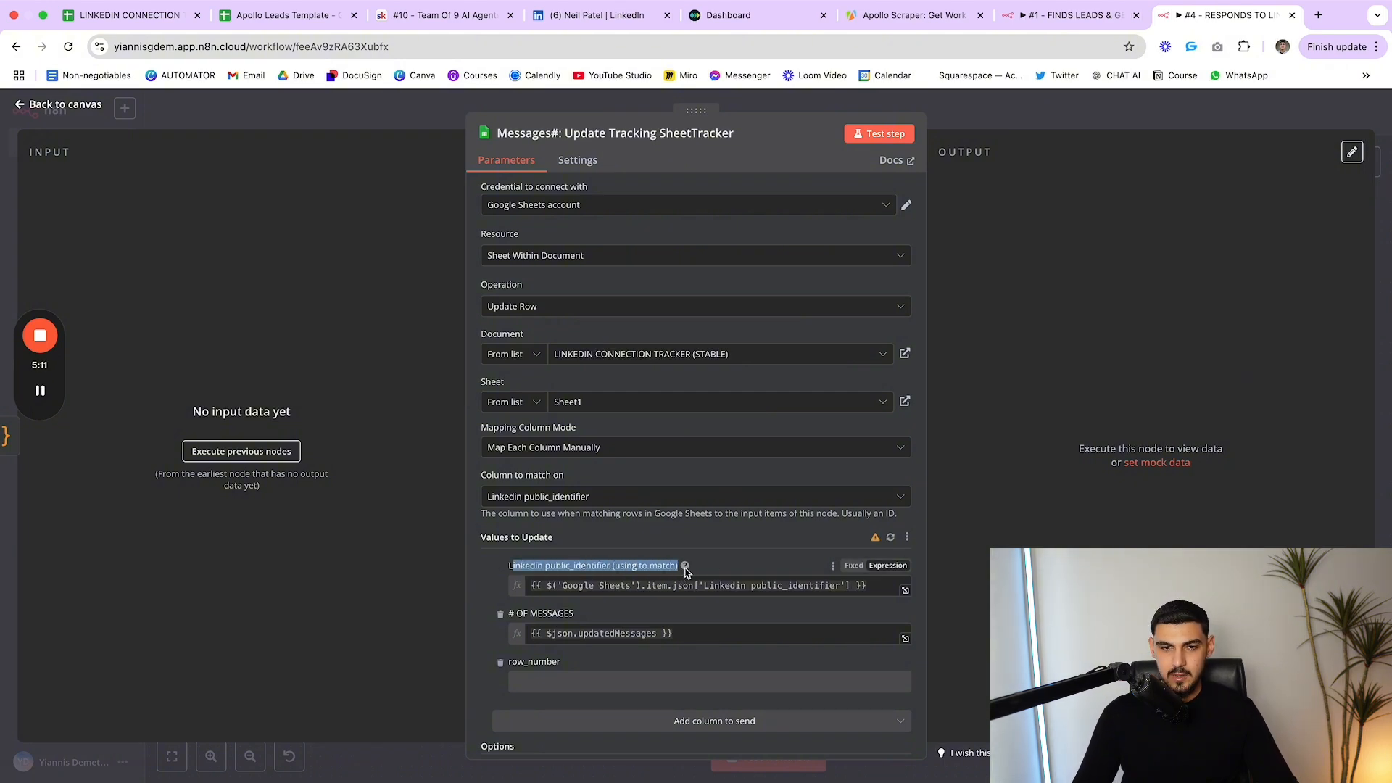
left_click(730, 557)
scroll(727, 559, "down", 1)
scroll(725, 559, "up", 1)
scroll(665, 545, "down", 1)
scroll(661, 510, "up", 1)
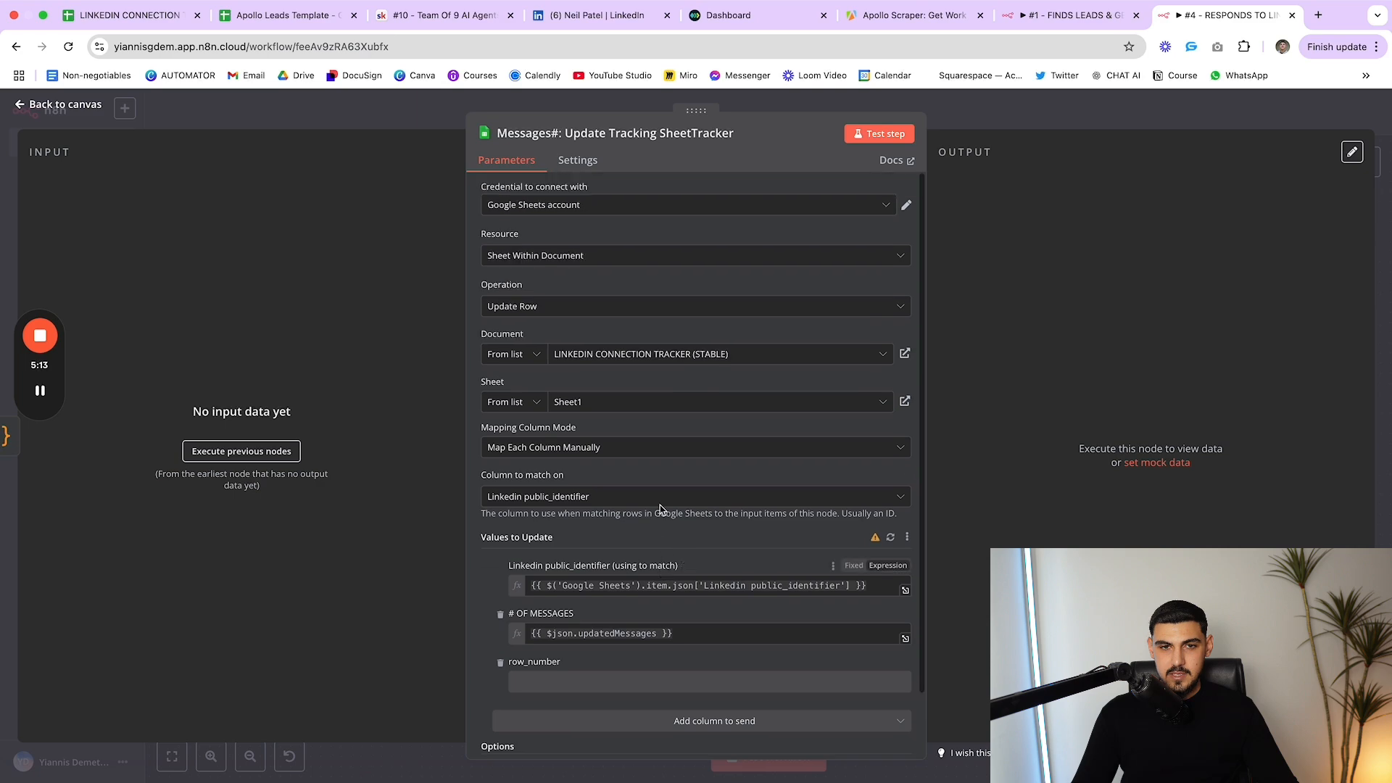
key("Escape")
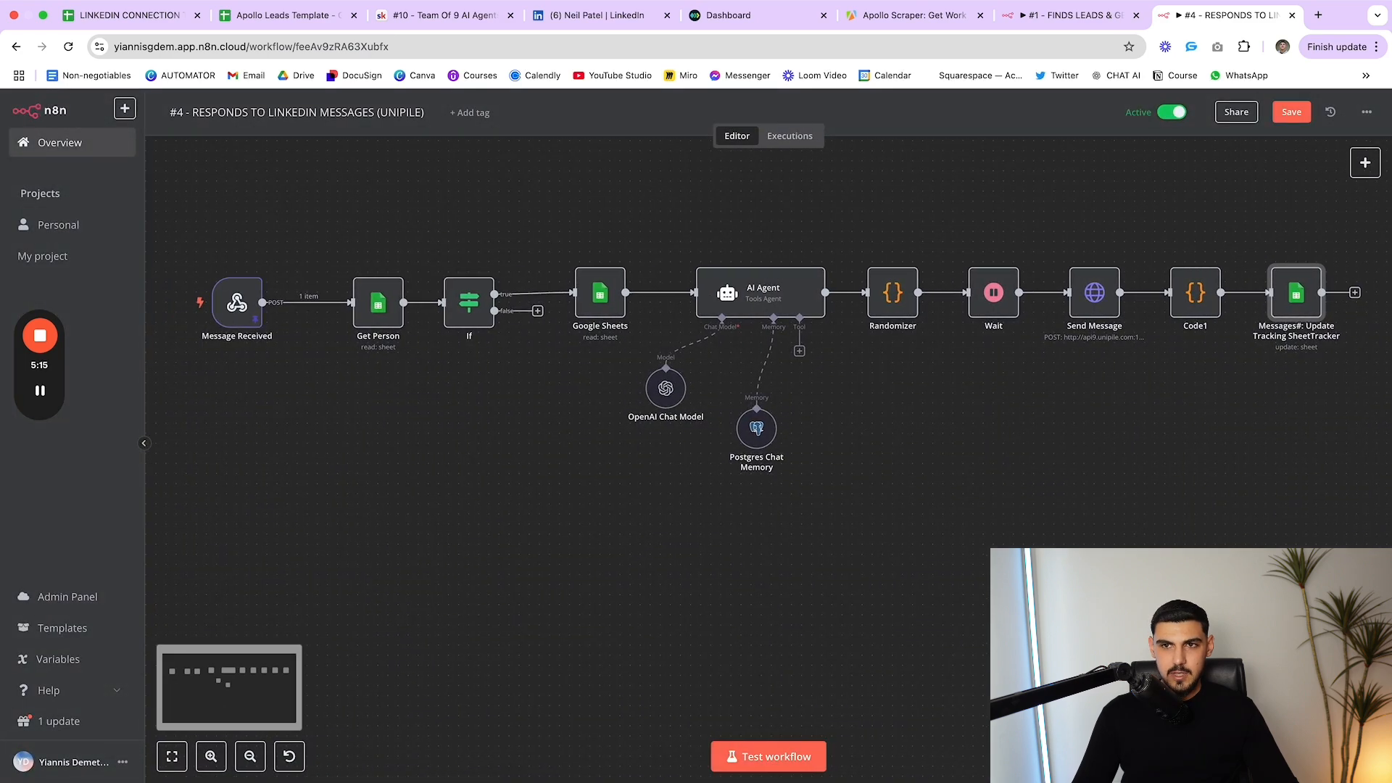
left_click(1291, 111)
Open the #5 - RESPONDS TO EMAILS (UNIPILE) workflow from the list and reposition its Webhook node
left_click(81, 143)
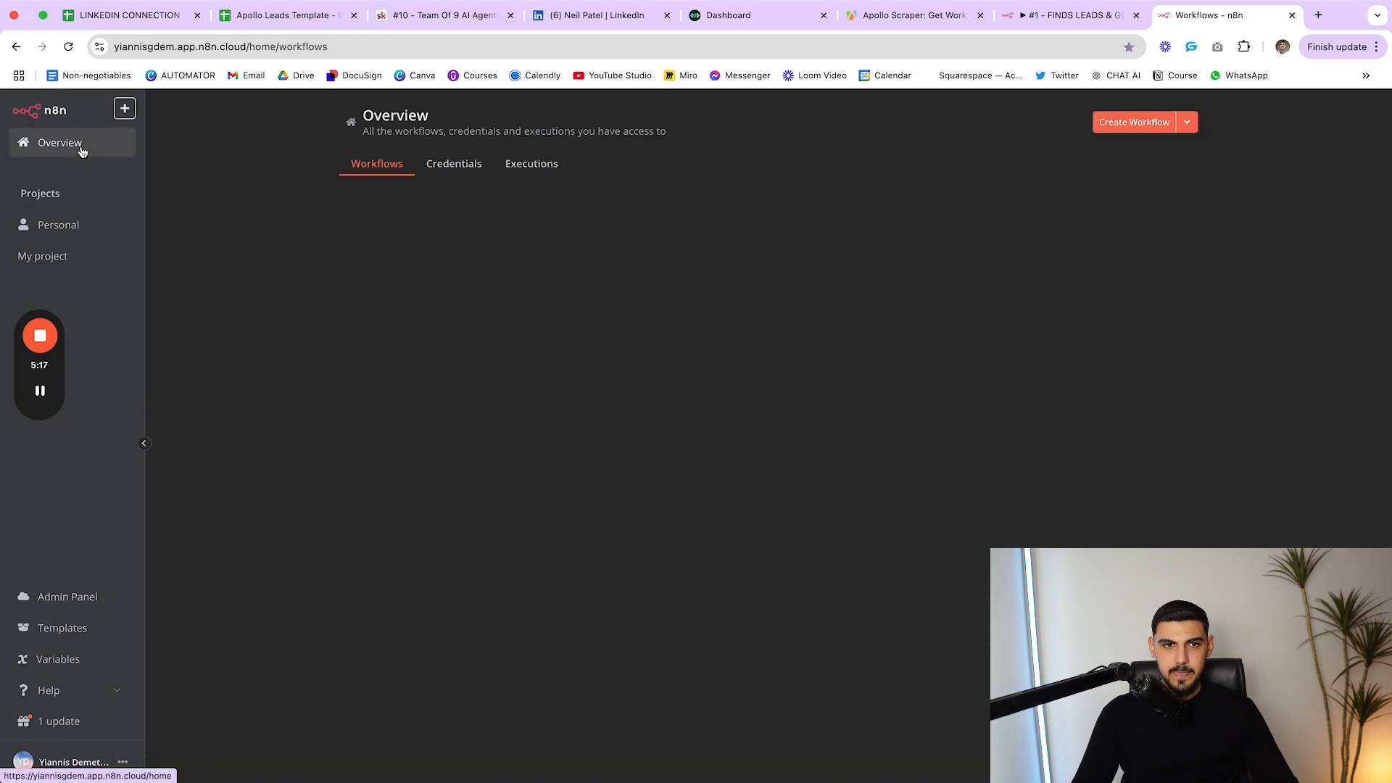
left_click(400, 362)
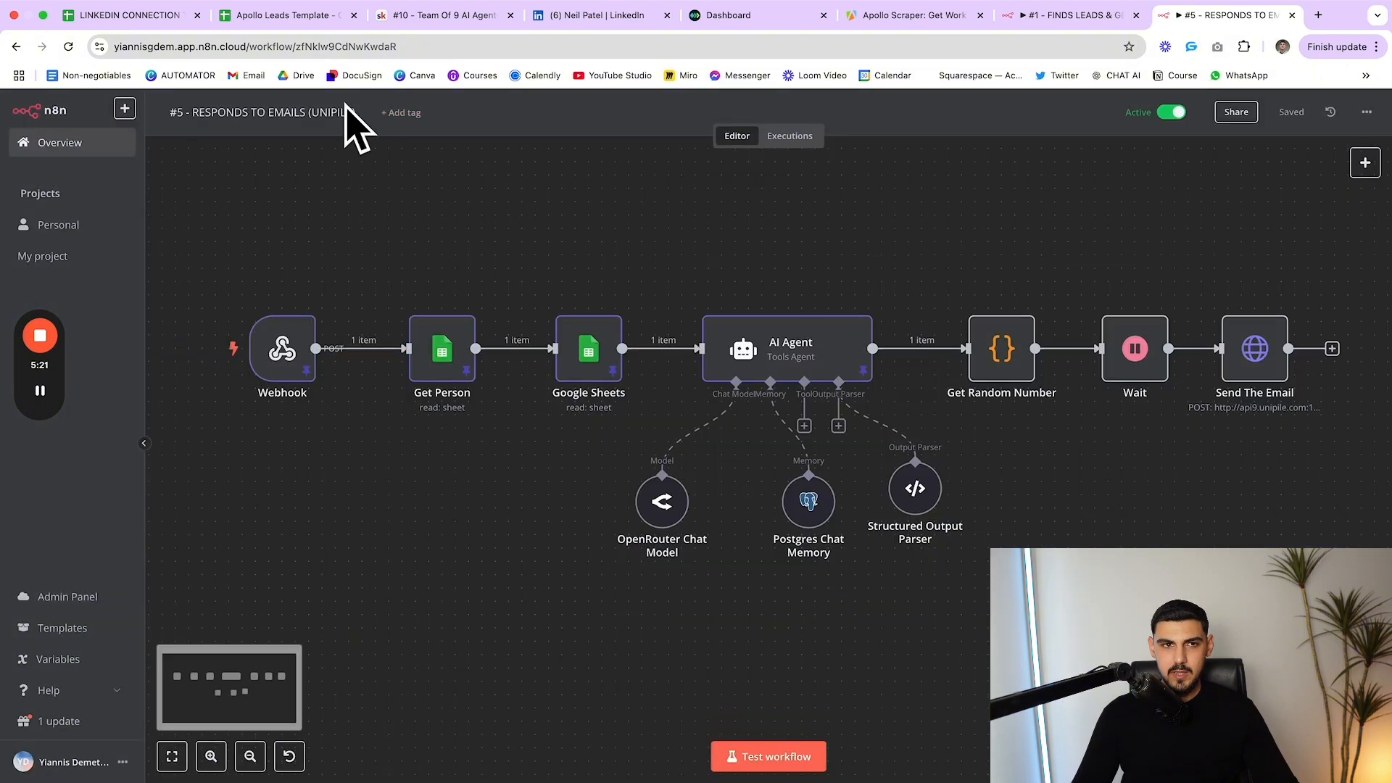
mouse_move(294, 346)
left_mouse_down()
mouse_move(308, 345)
mouse_move(283, 346)
left_mouse_up()
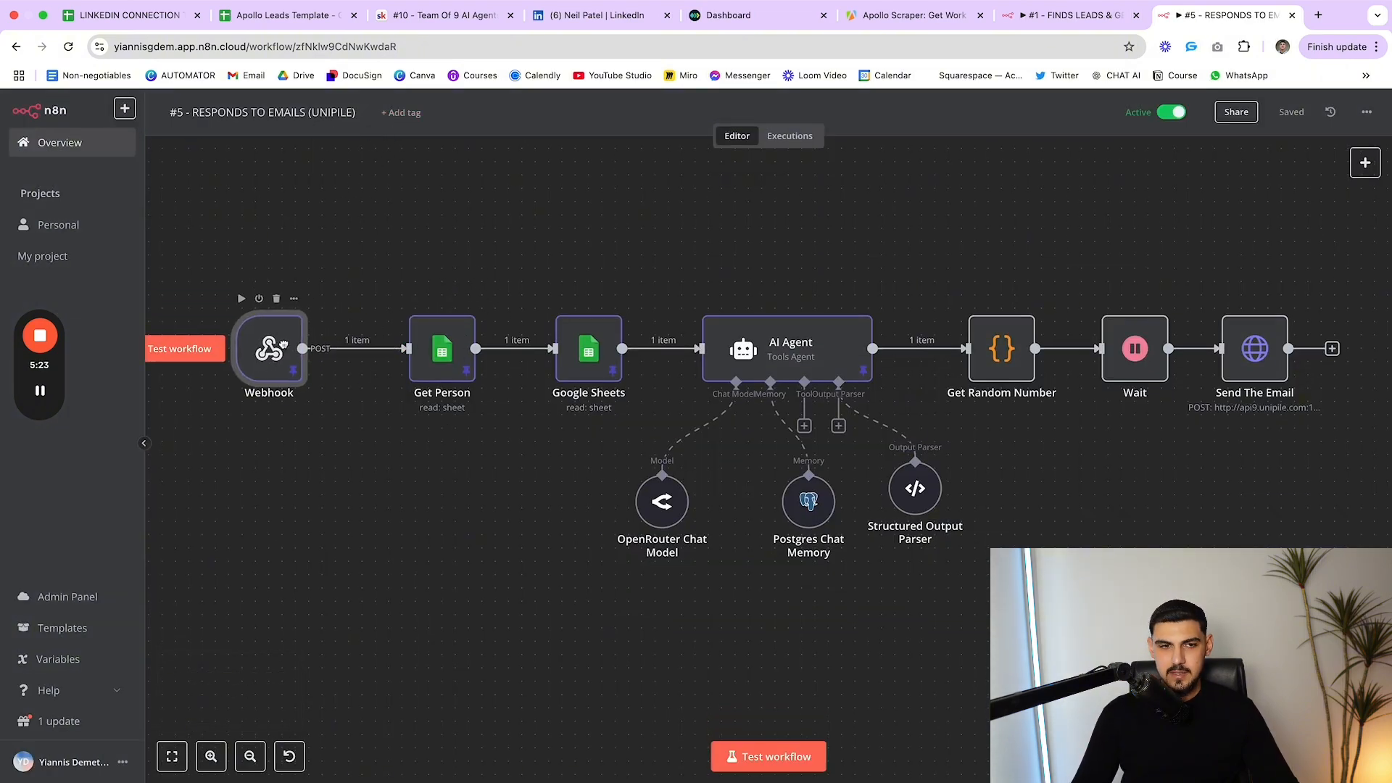
scroll(471, 208, "up", 1)
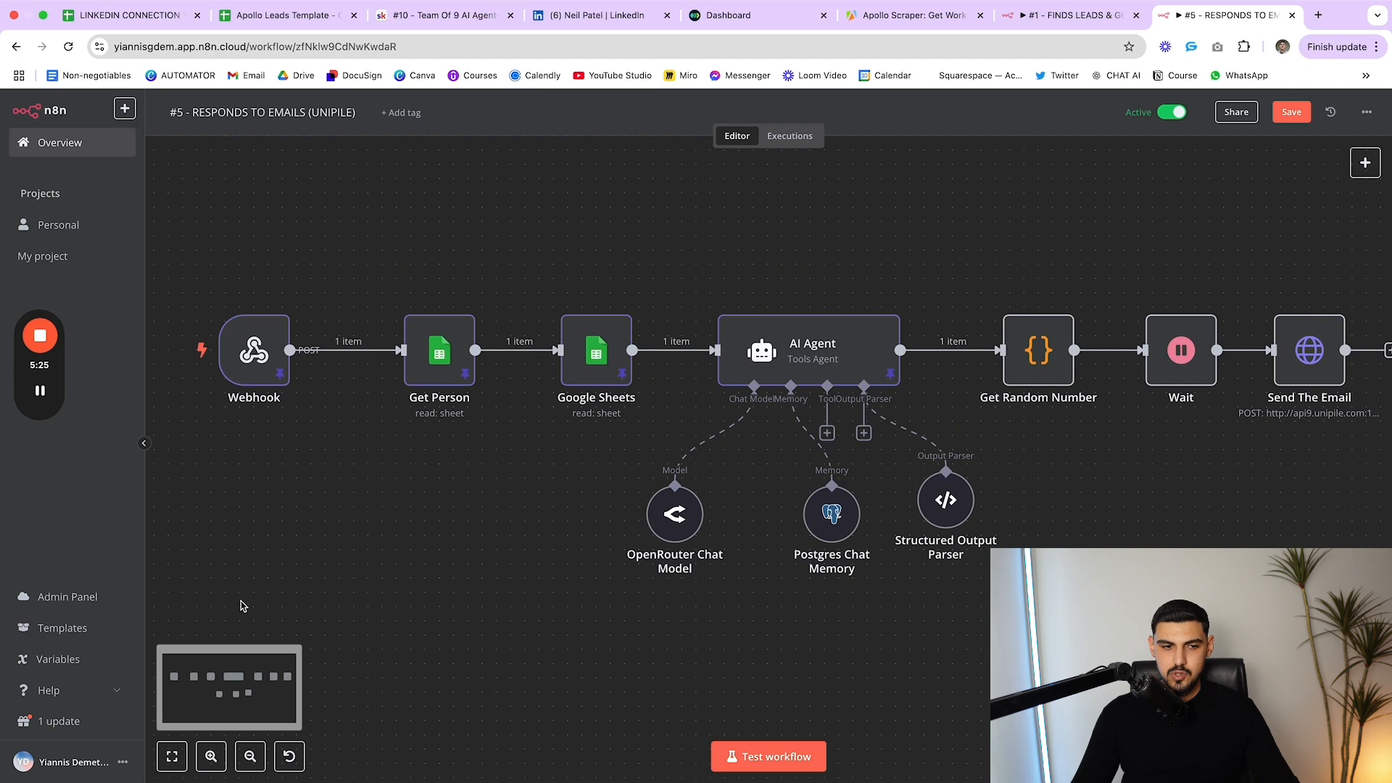
left_click(259, 750)
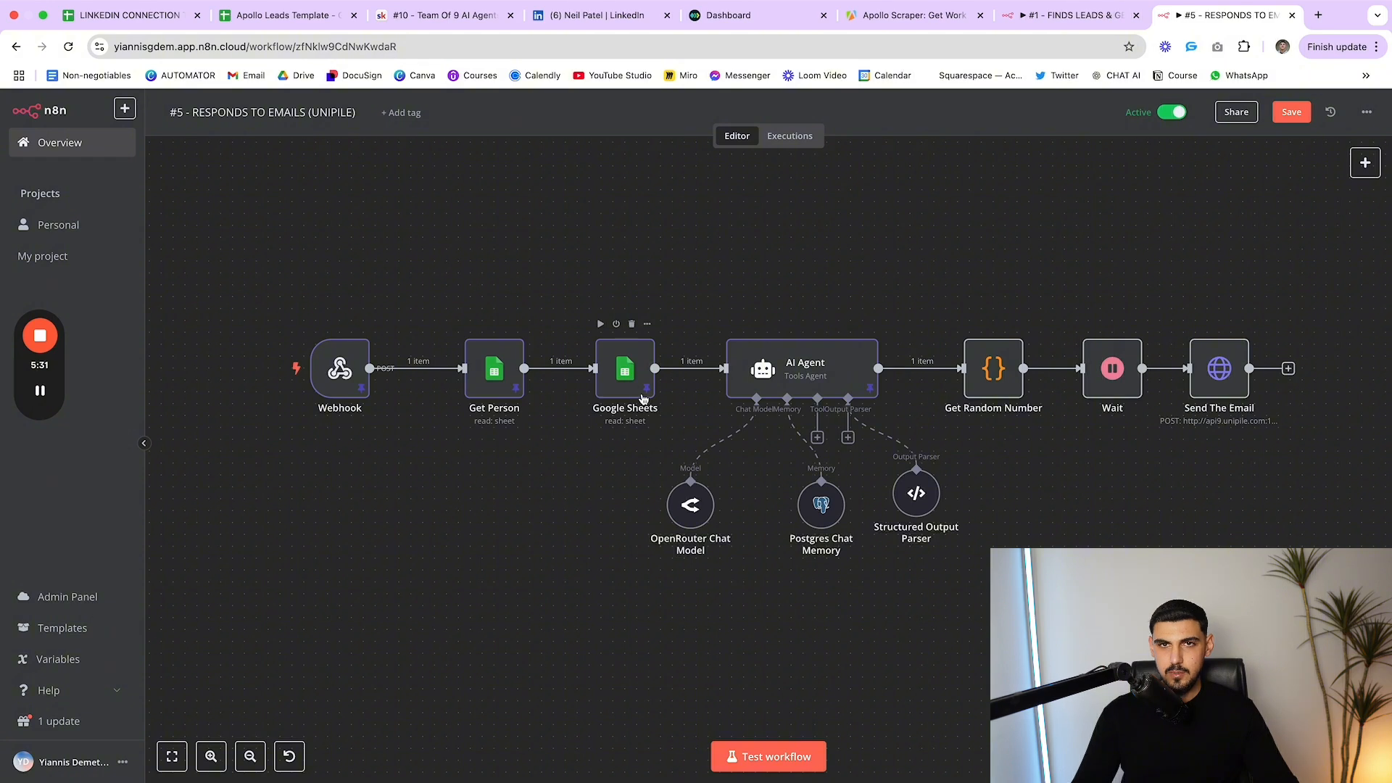
scroll(777, 372, "down", 1)
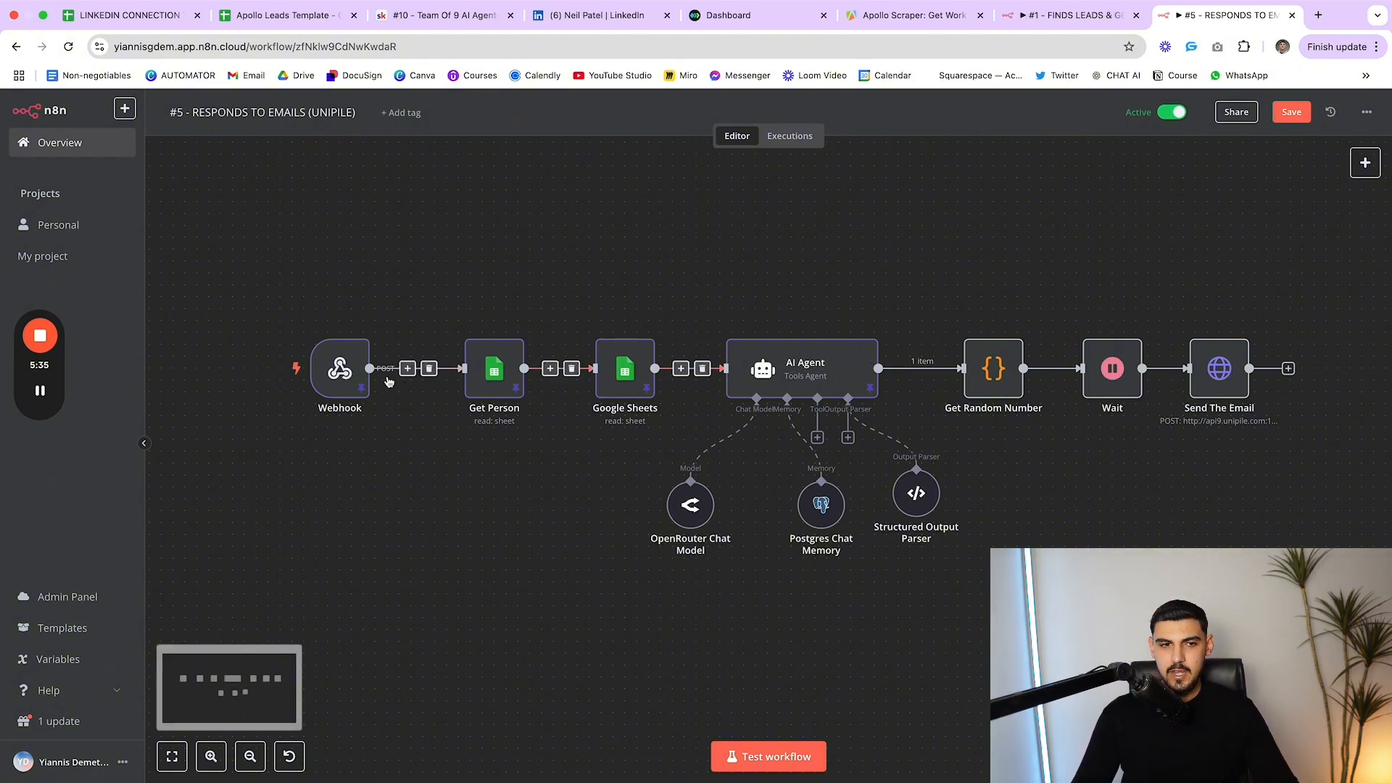
mouse_move(331, 356)
left_mouse_down()
mouse_move(344, 344)
mouse_move(318, 320)
mouse_move(306, 355)
mouse_move(317, 370)
left_mouse_up()
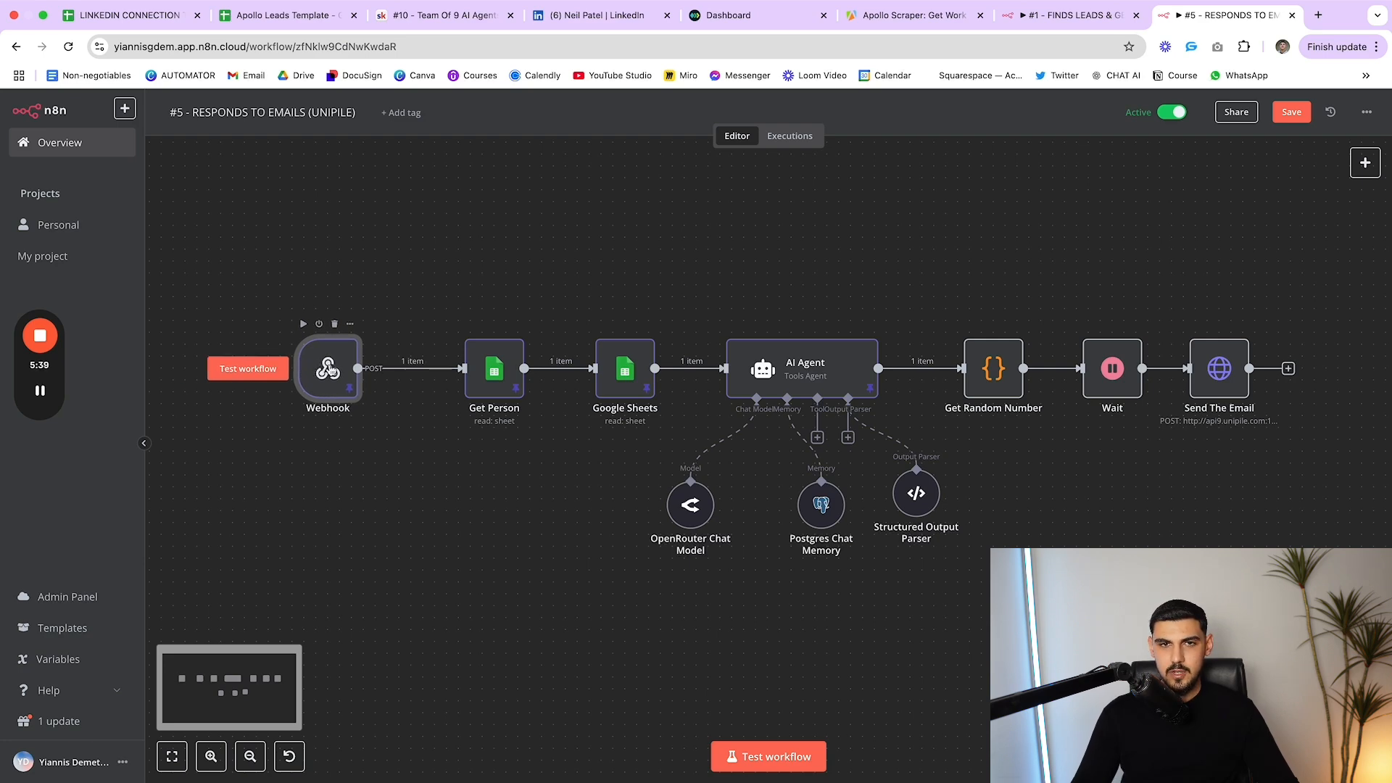
double_click(492, 395)
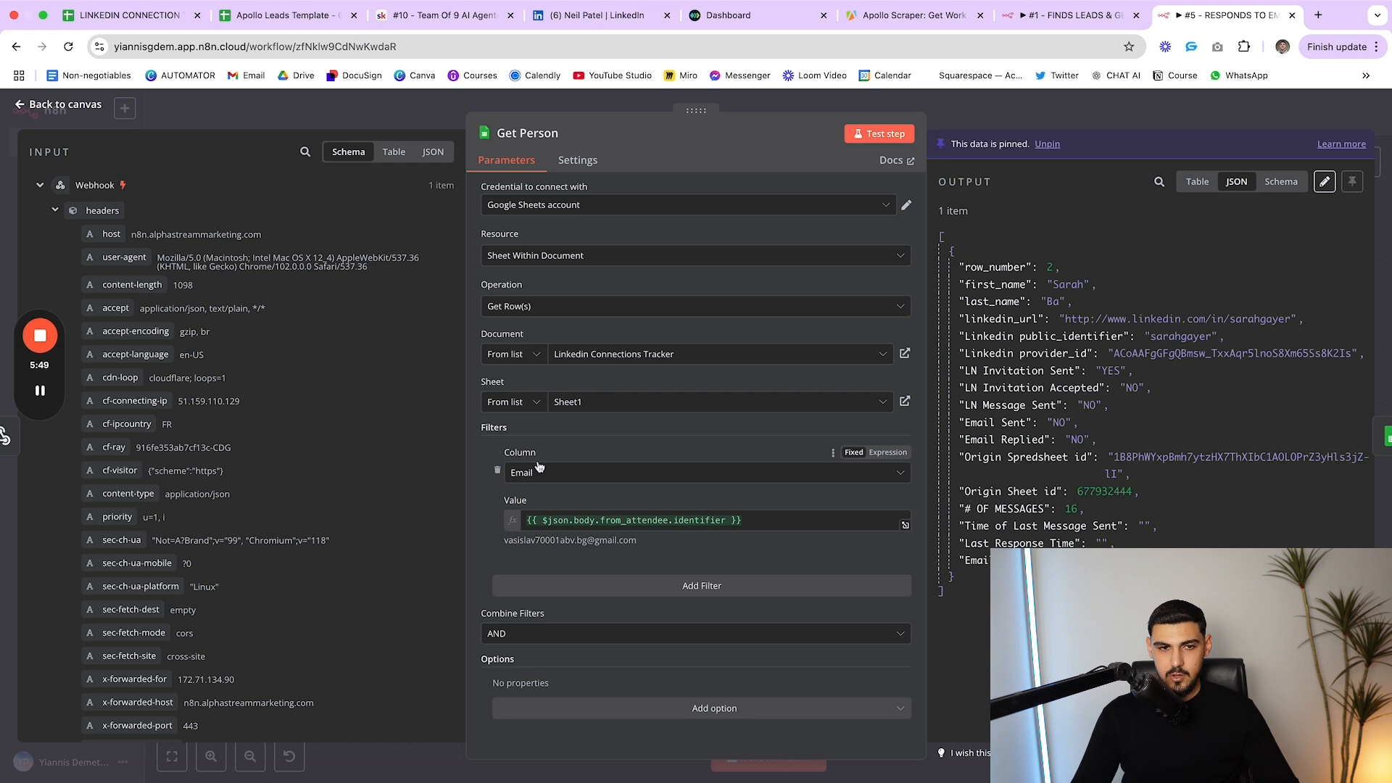
scroll(410, 453, "down", 5)
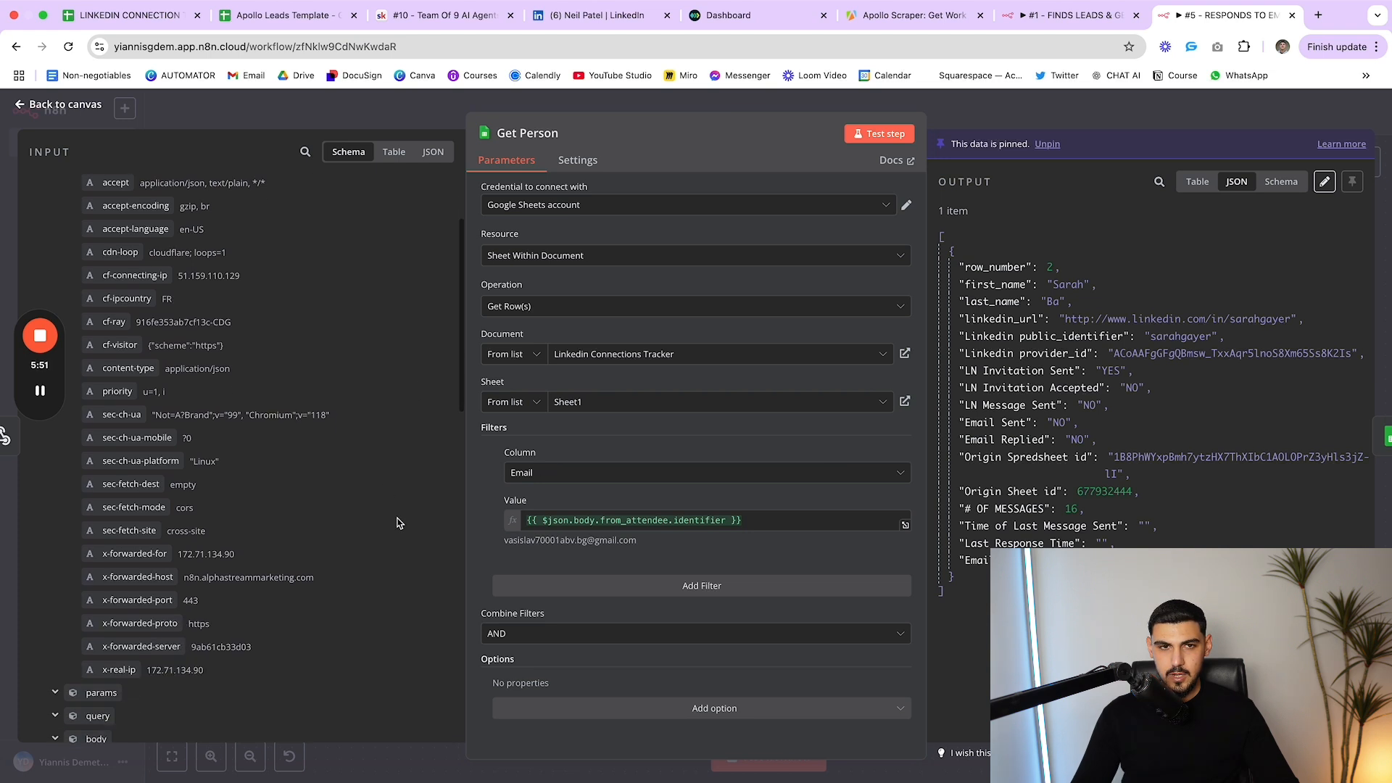
scroll(320, 483, "down", 2)
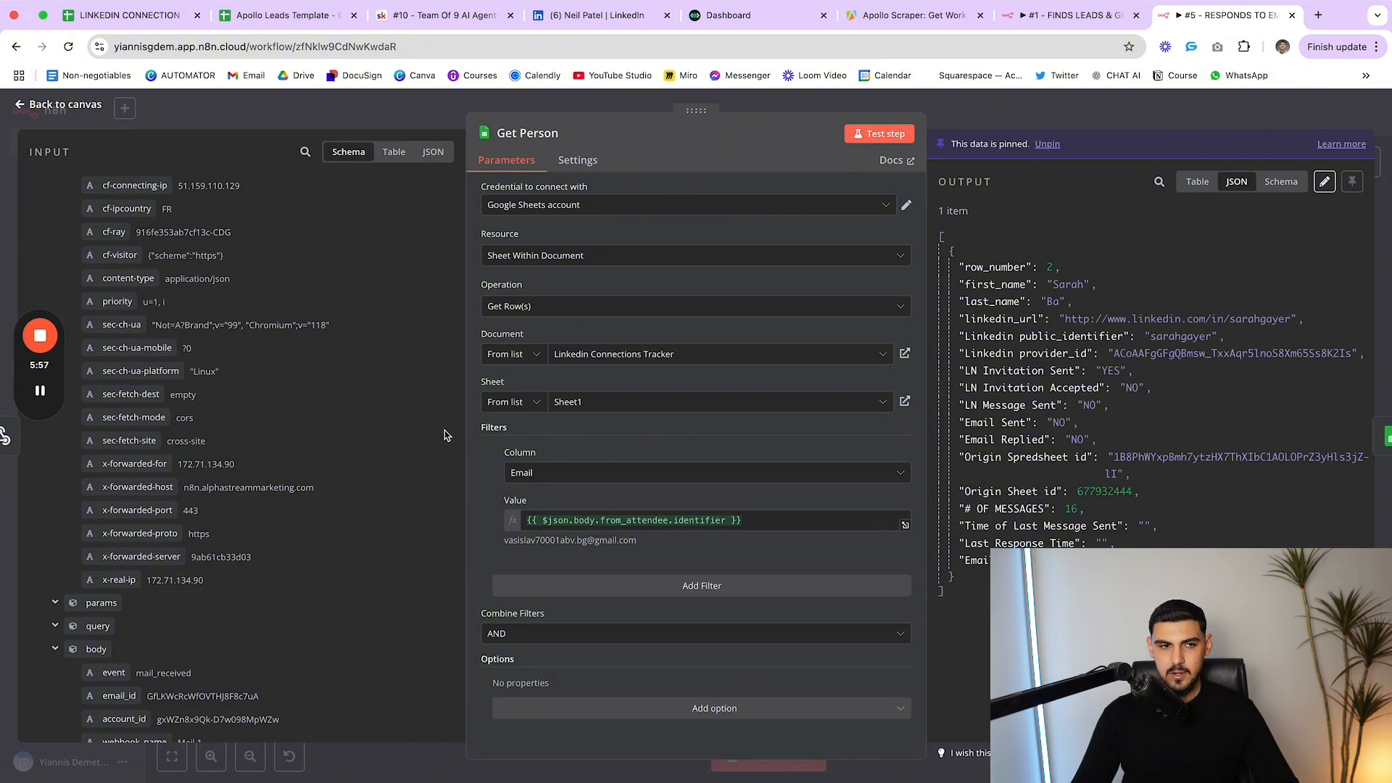
scroll(445, 435, "up", 3)
scroll(165, 328, "down", 1)
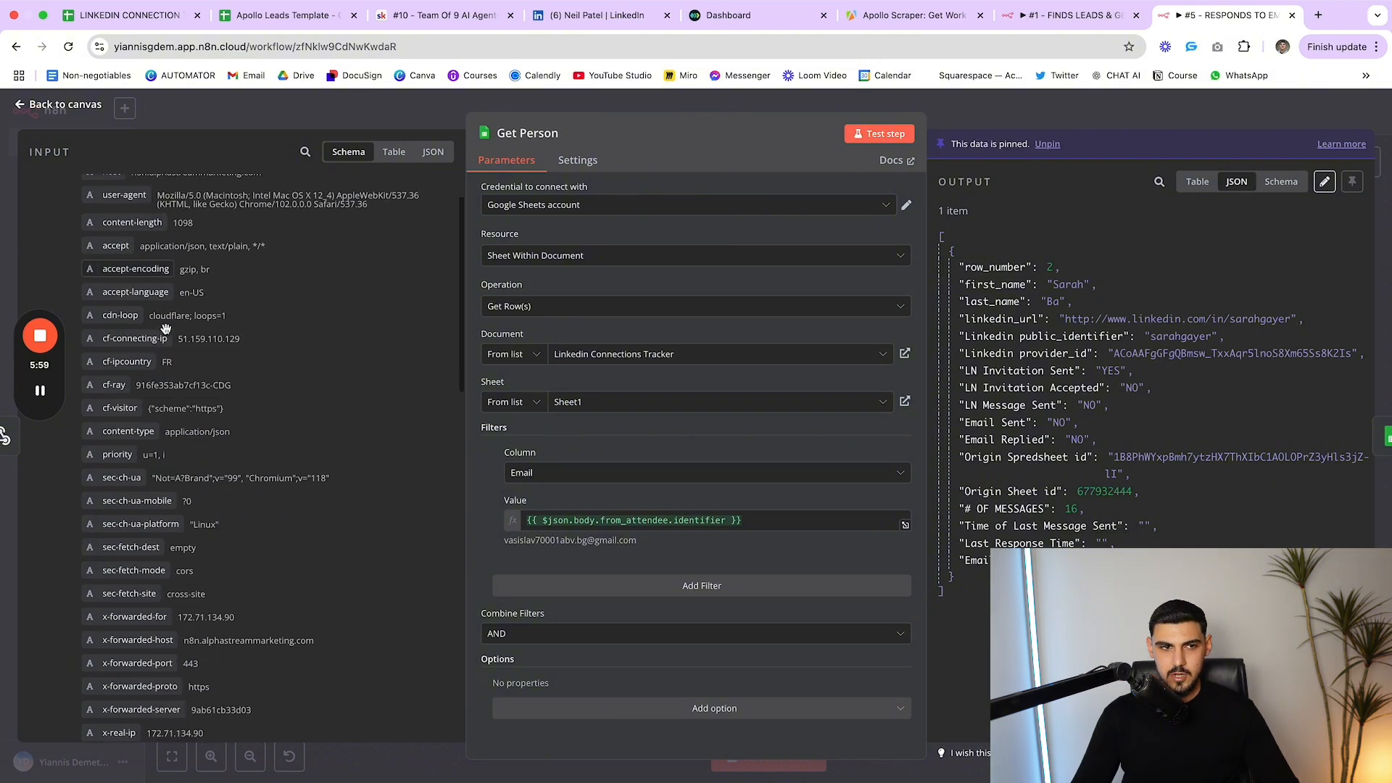
scroll(166, 328, "down", 10)
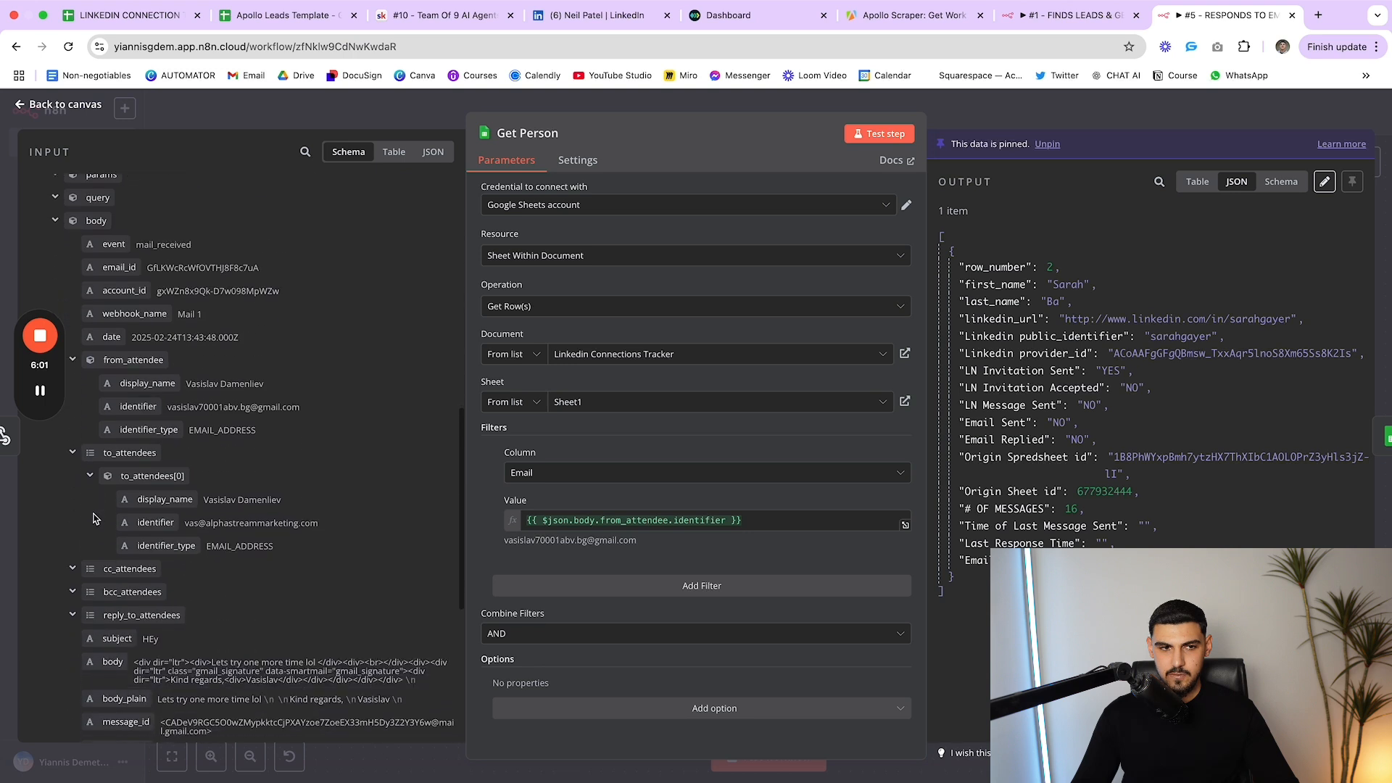
scroll(93, 519, "down", 1)
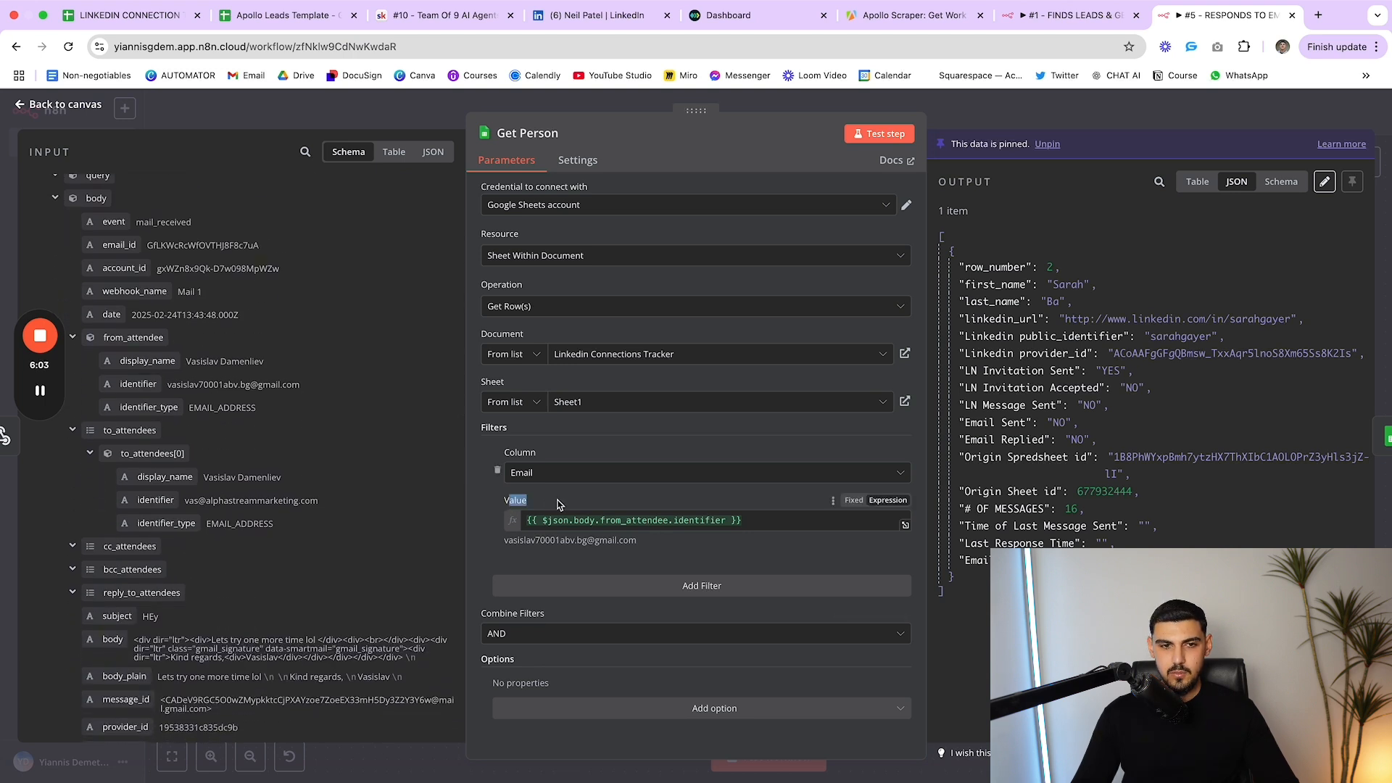
left_click(794, 539)
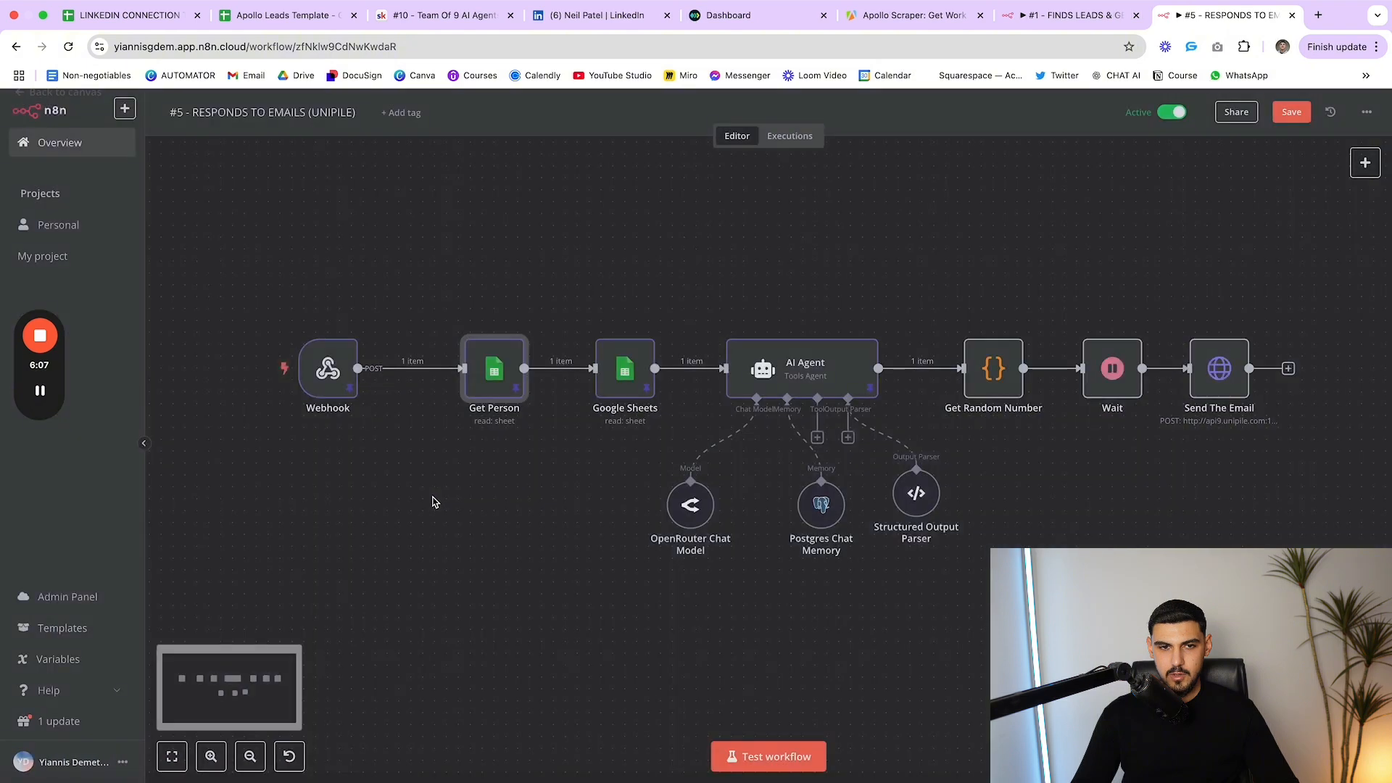
key("Escape")
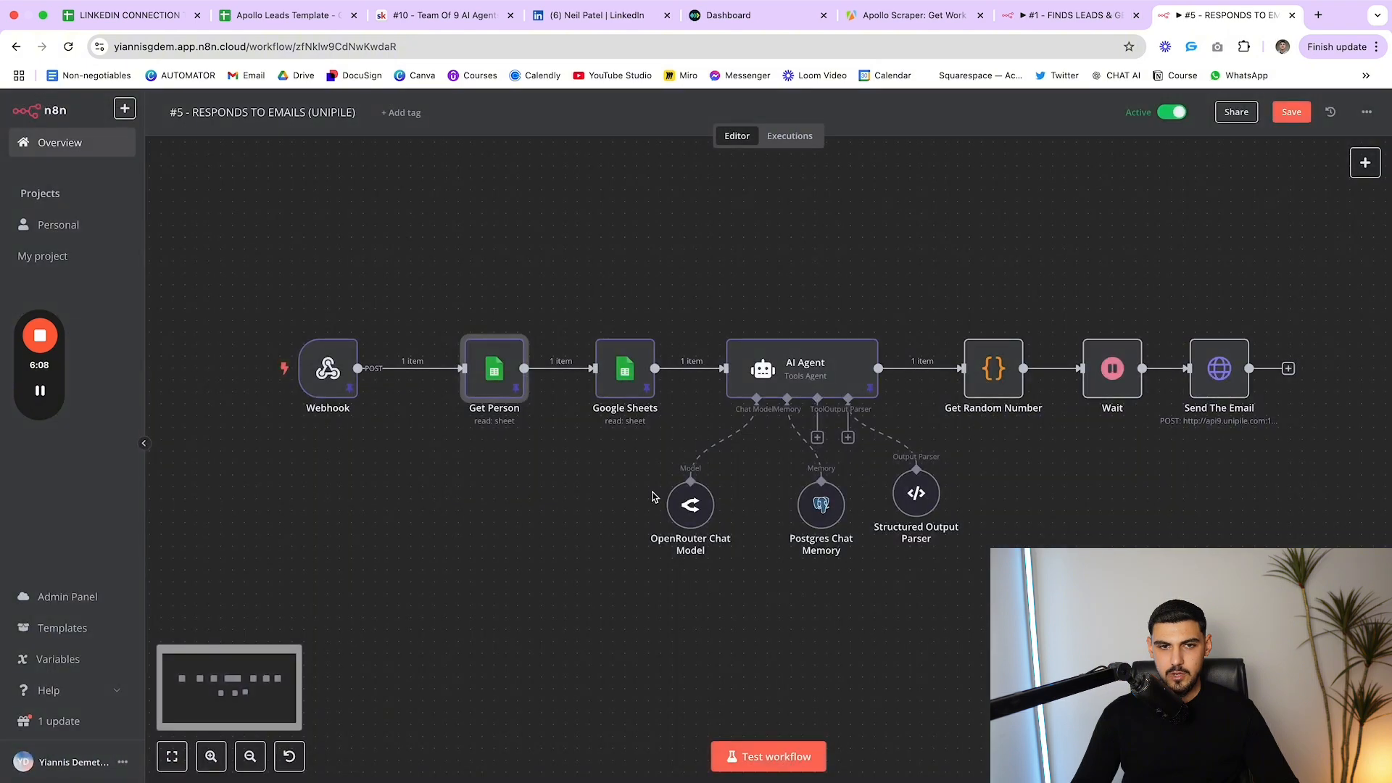
double_click(639, 384)
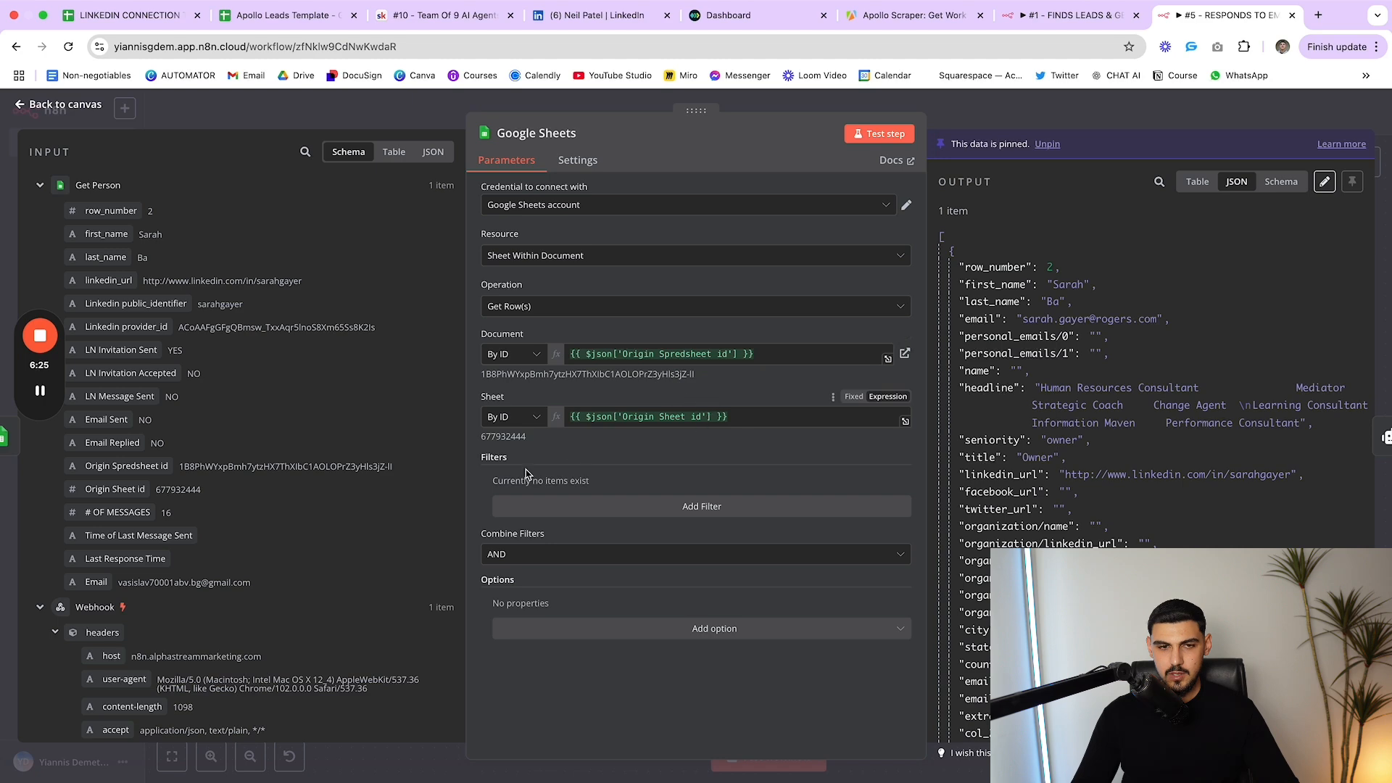
key("Escape")
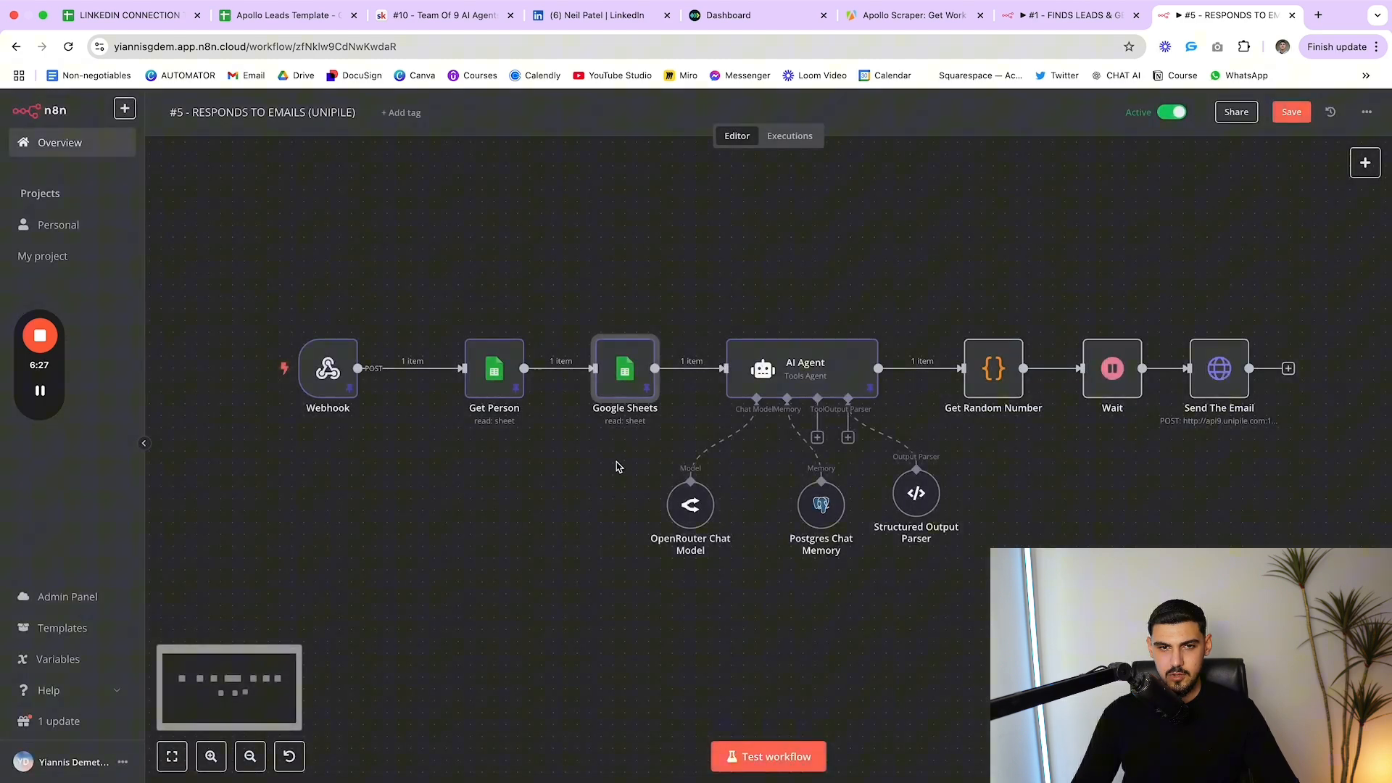
double_click(781, 382)
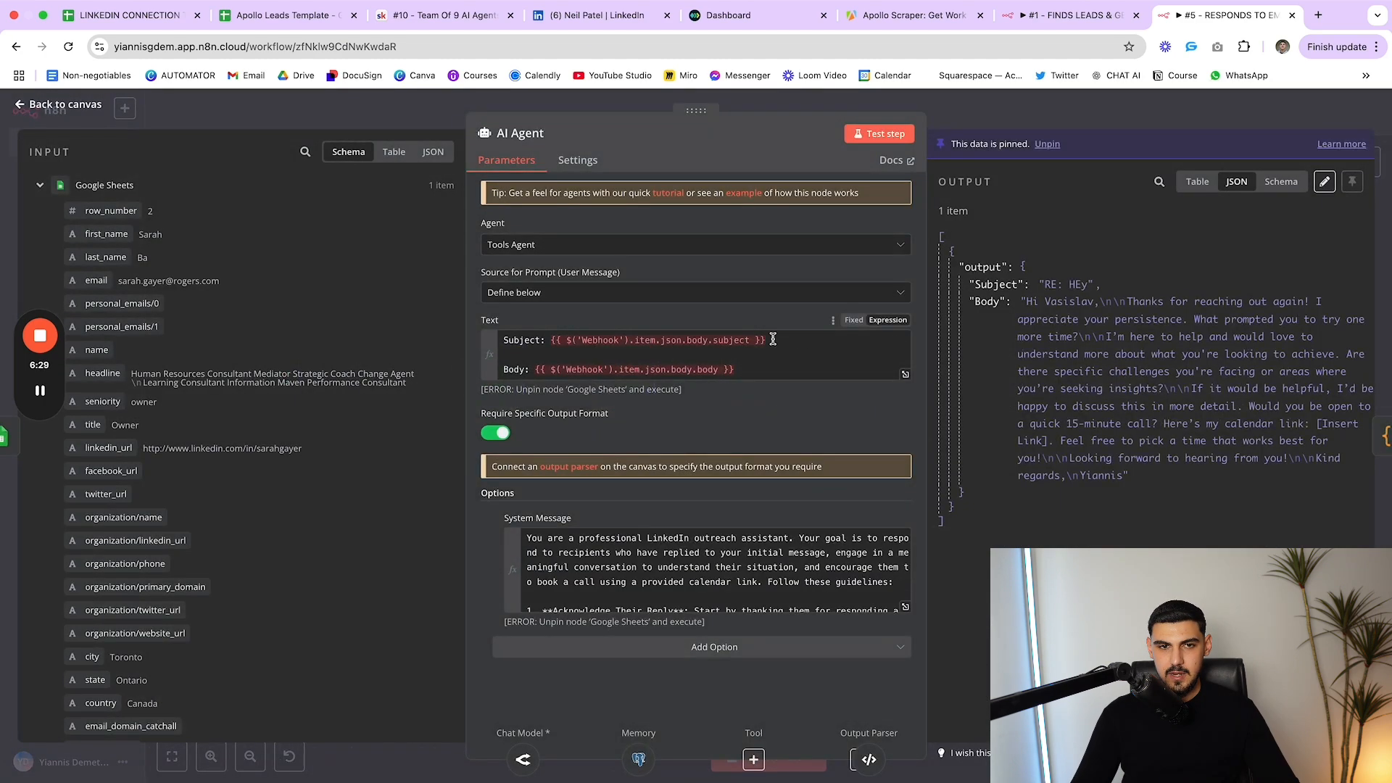
left_click_drag(773, 340, 849, 374)
left_click(848, 373)
left_click(684, 312)
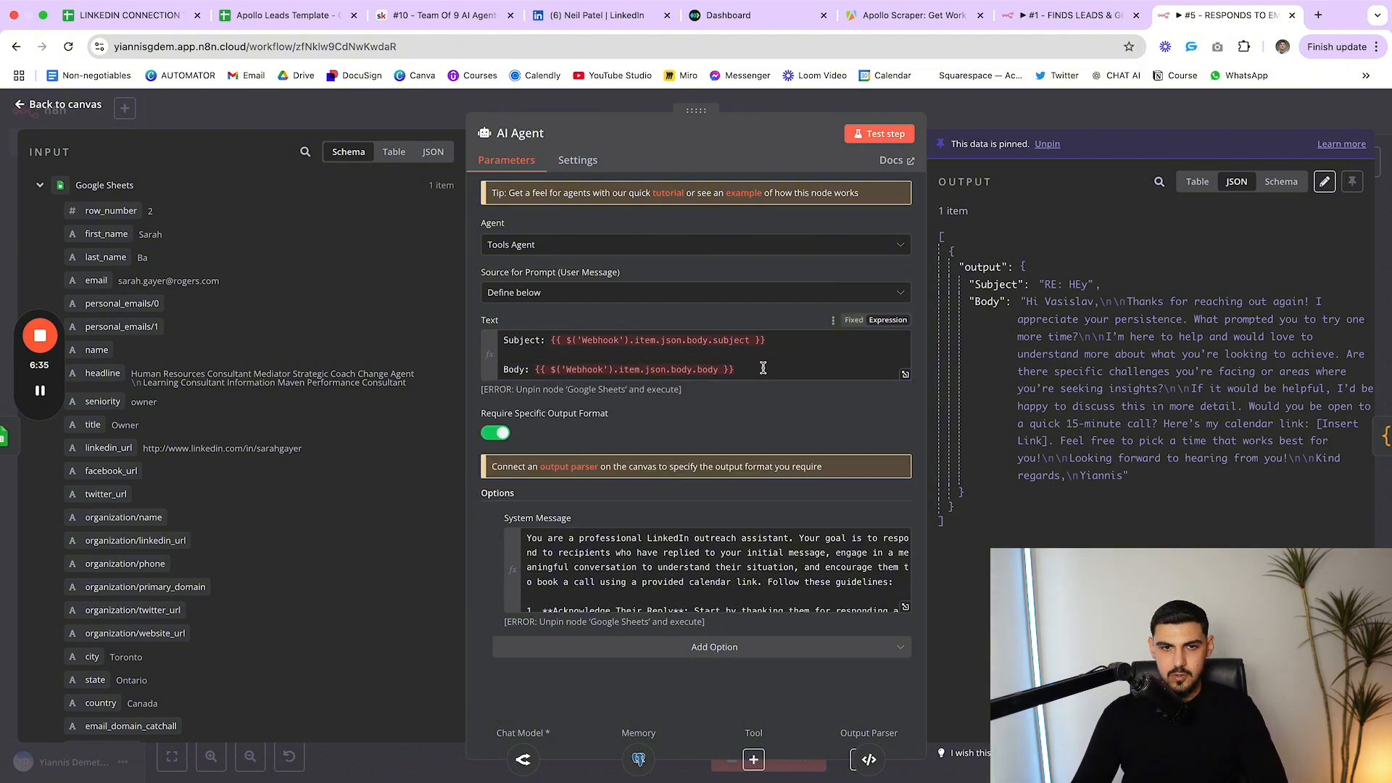
left_click_drag(763, 368, 530, 371)
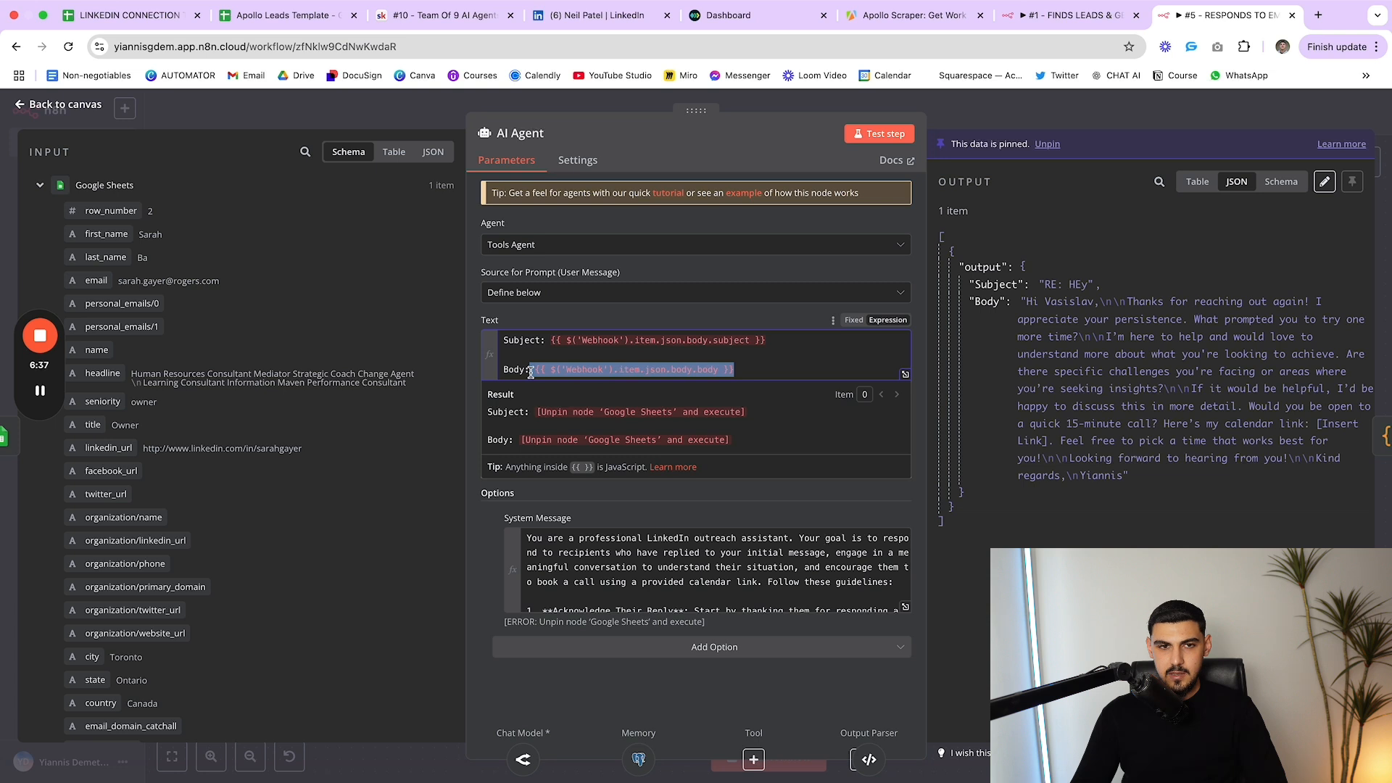
left_click_drag(806, 343, 502, 341)
left_click(507, 340)
left_click(727, 307)
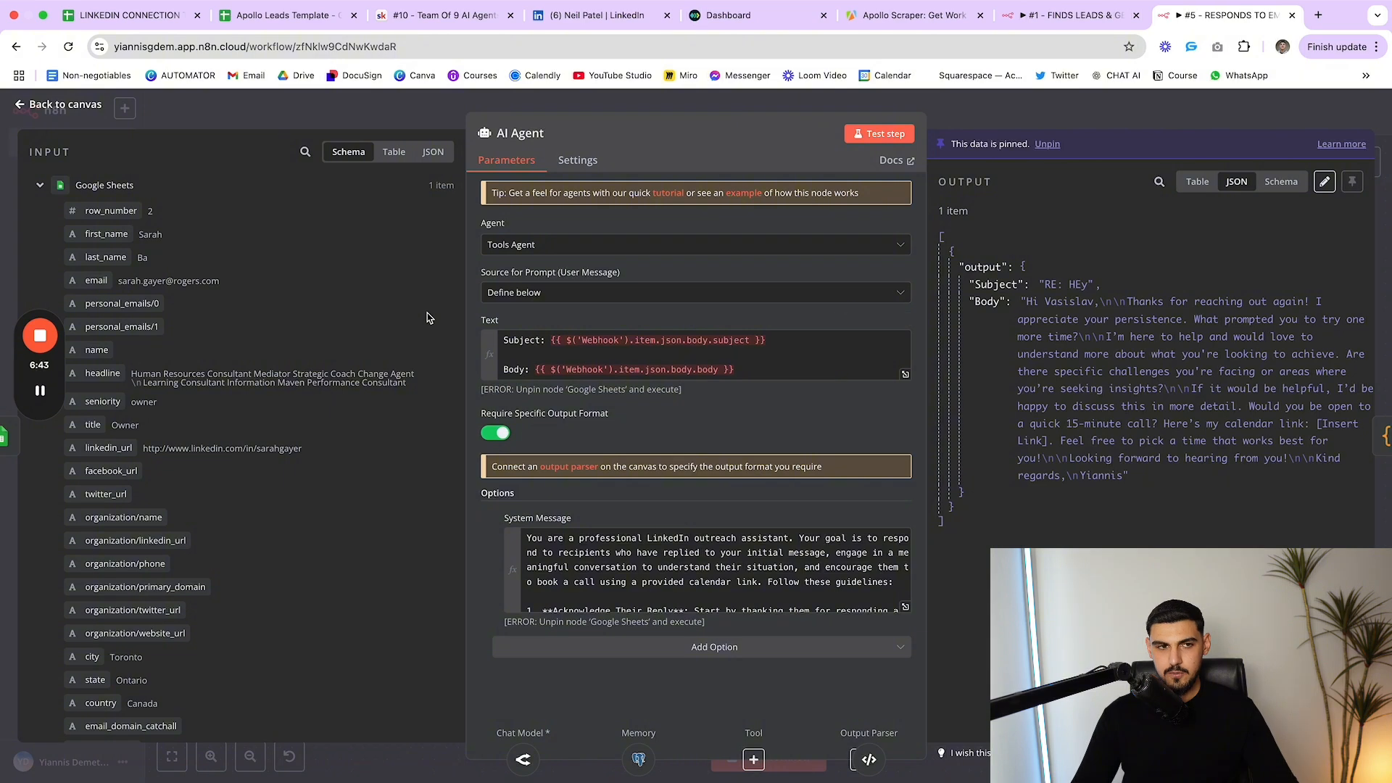
key("Escape")
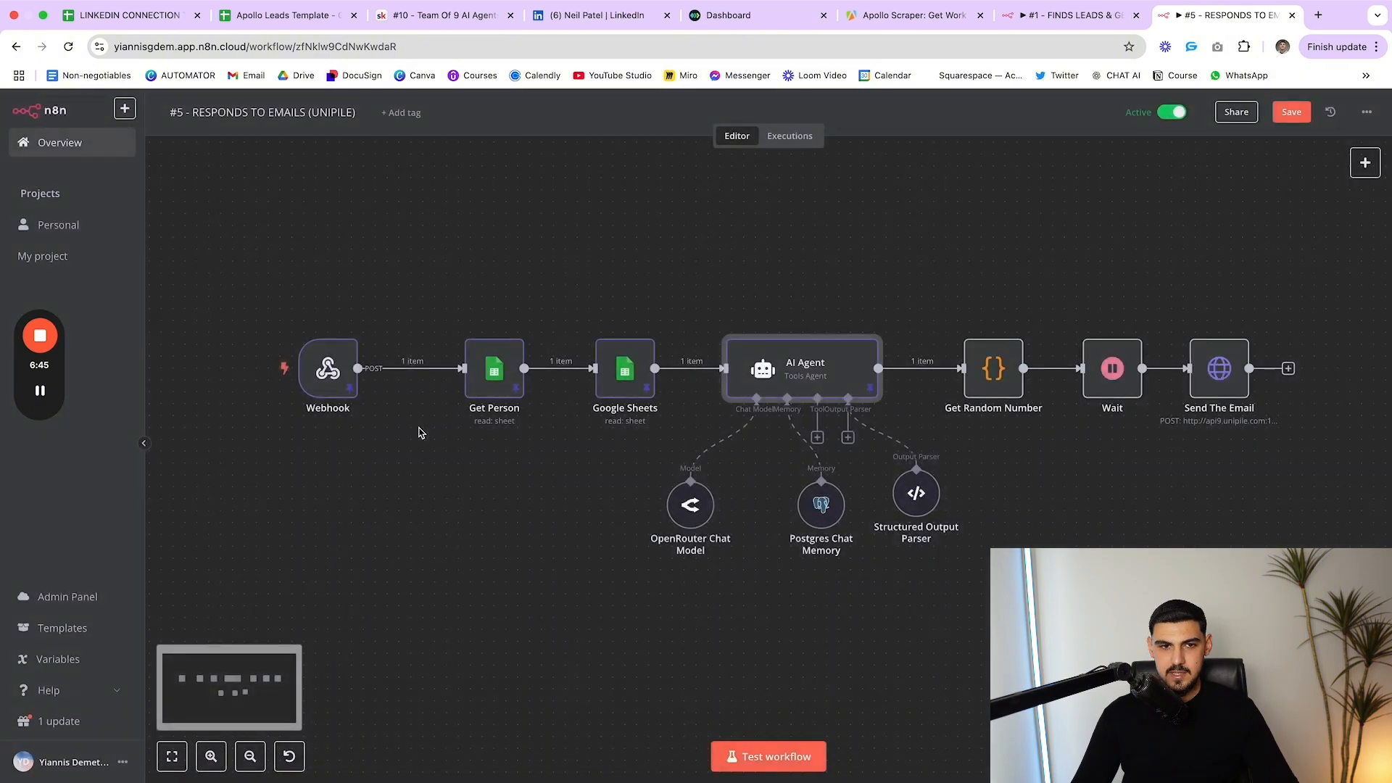
double_click(793, 376)
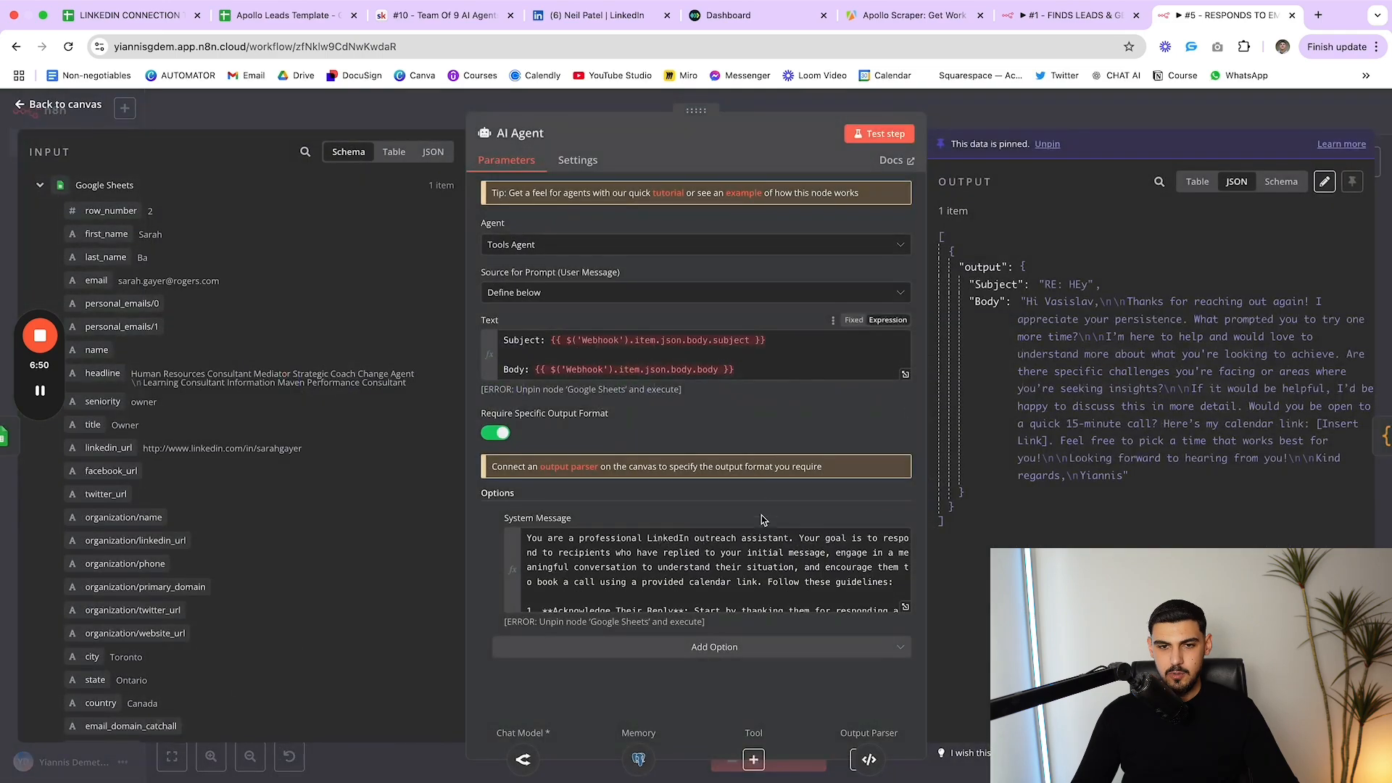
left_click(906, 608)
scroll(718, 500, "down", 5)
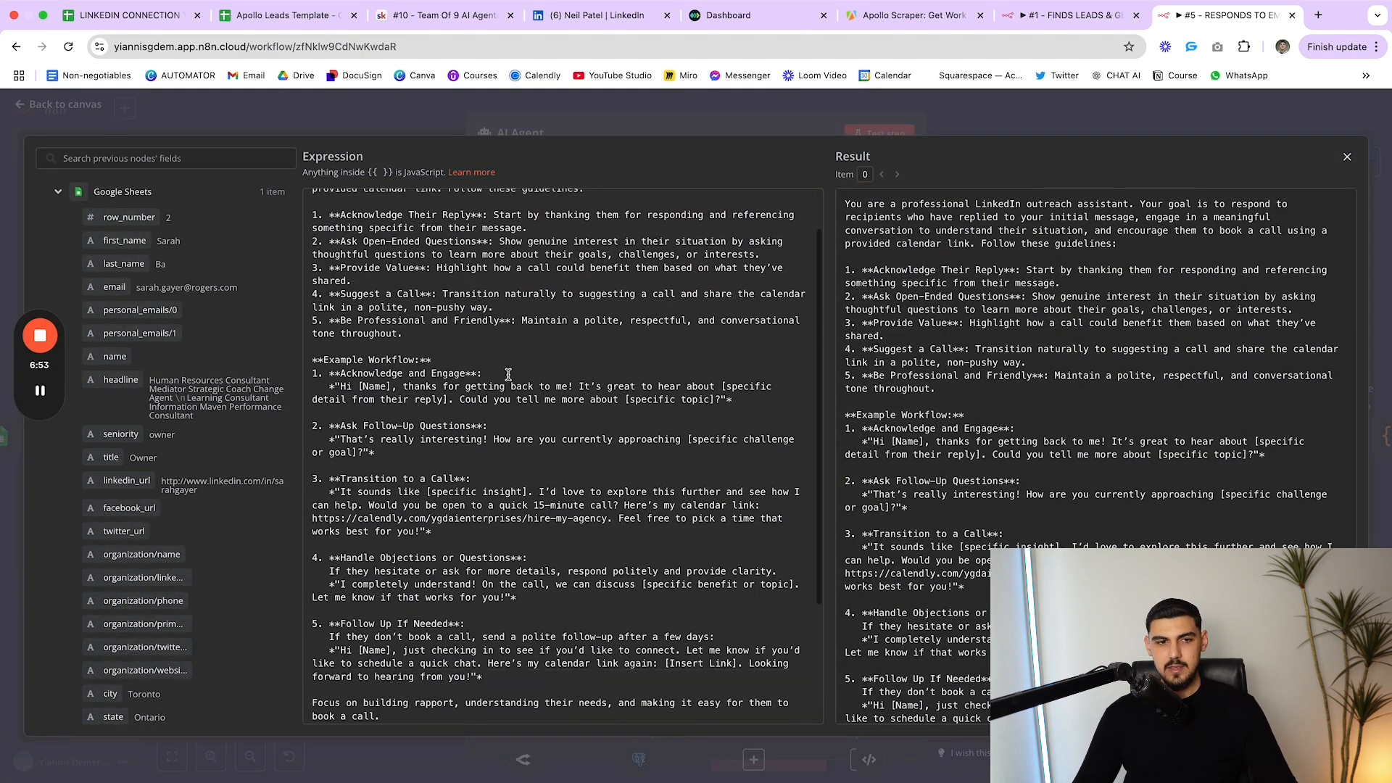
scroll(508, 373, "down", 5)
scroll(476, 505, "up", 6)
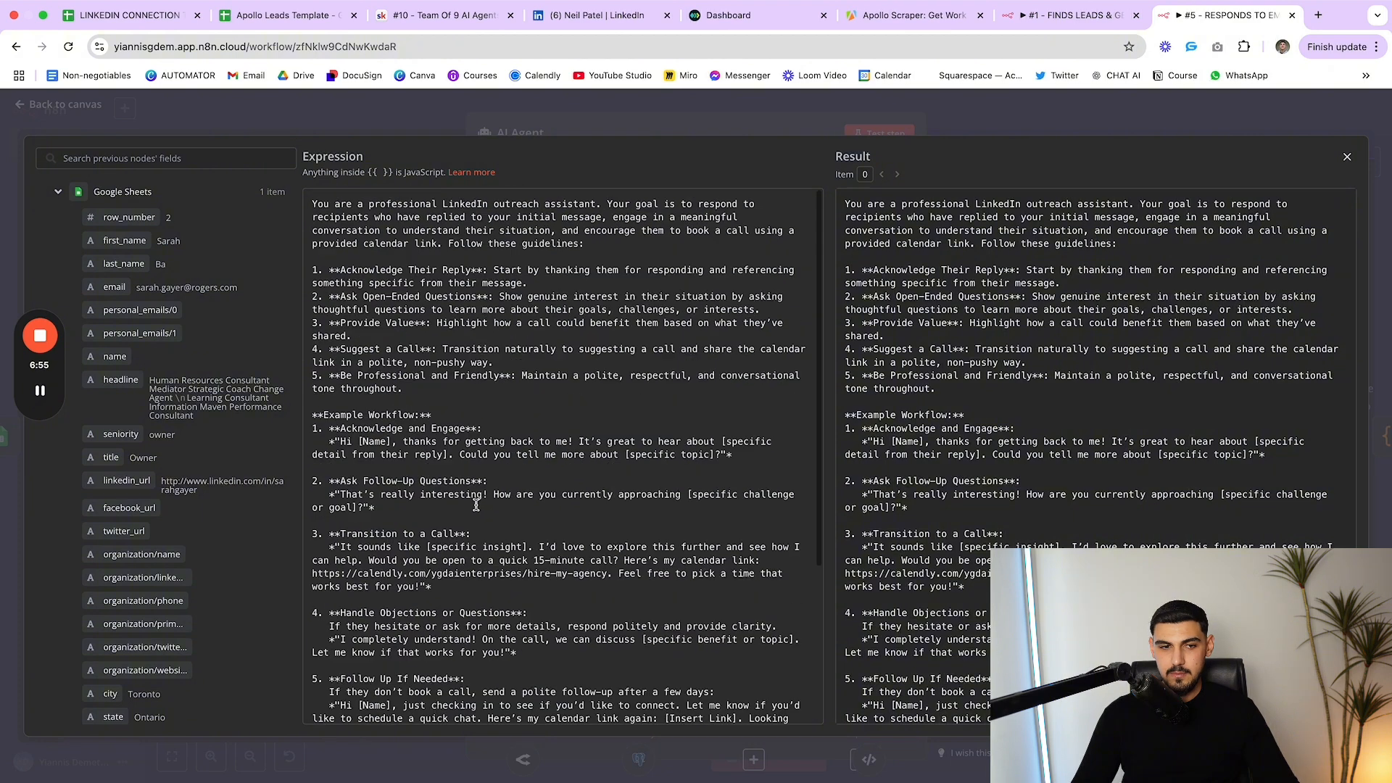
left_click_drag(315, 207, 541, 528)
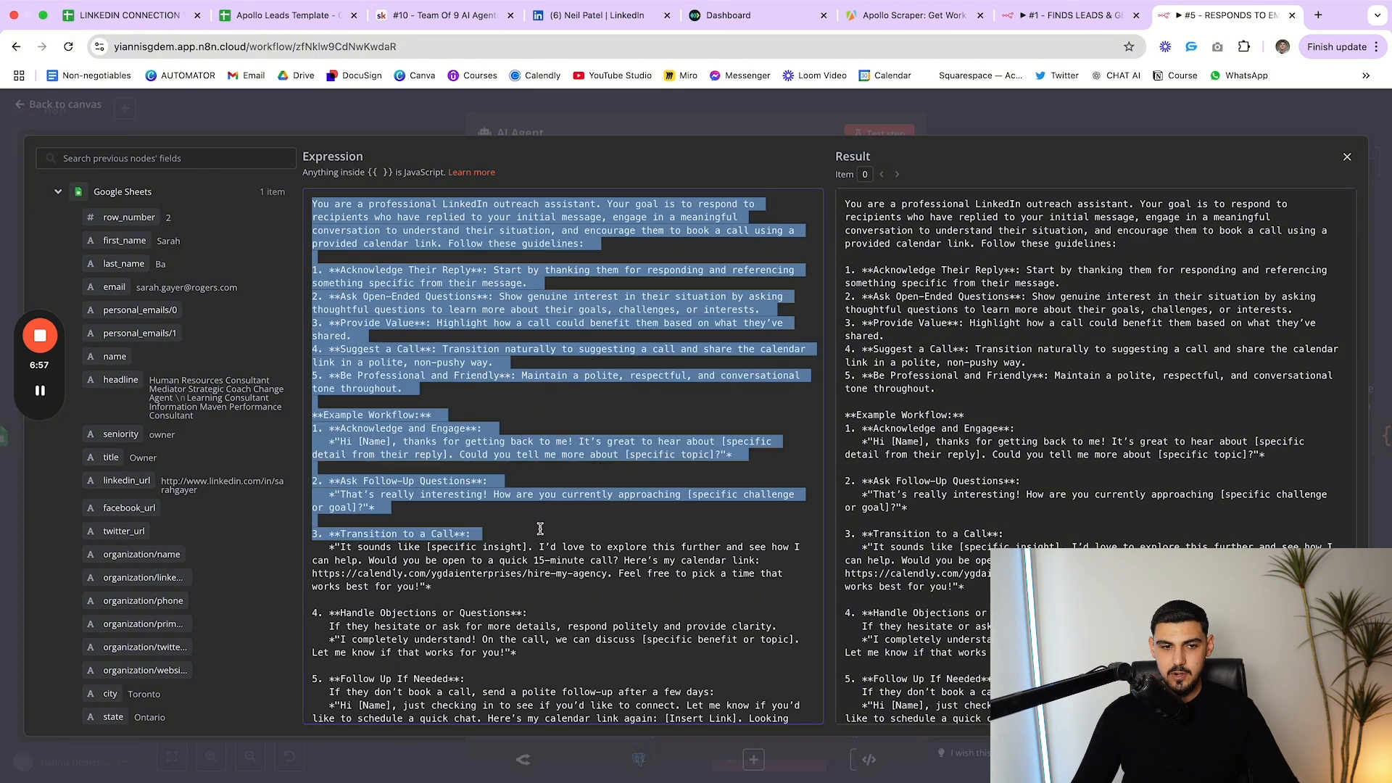
left_click(531, 528)
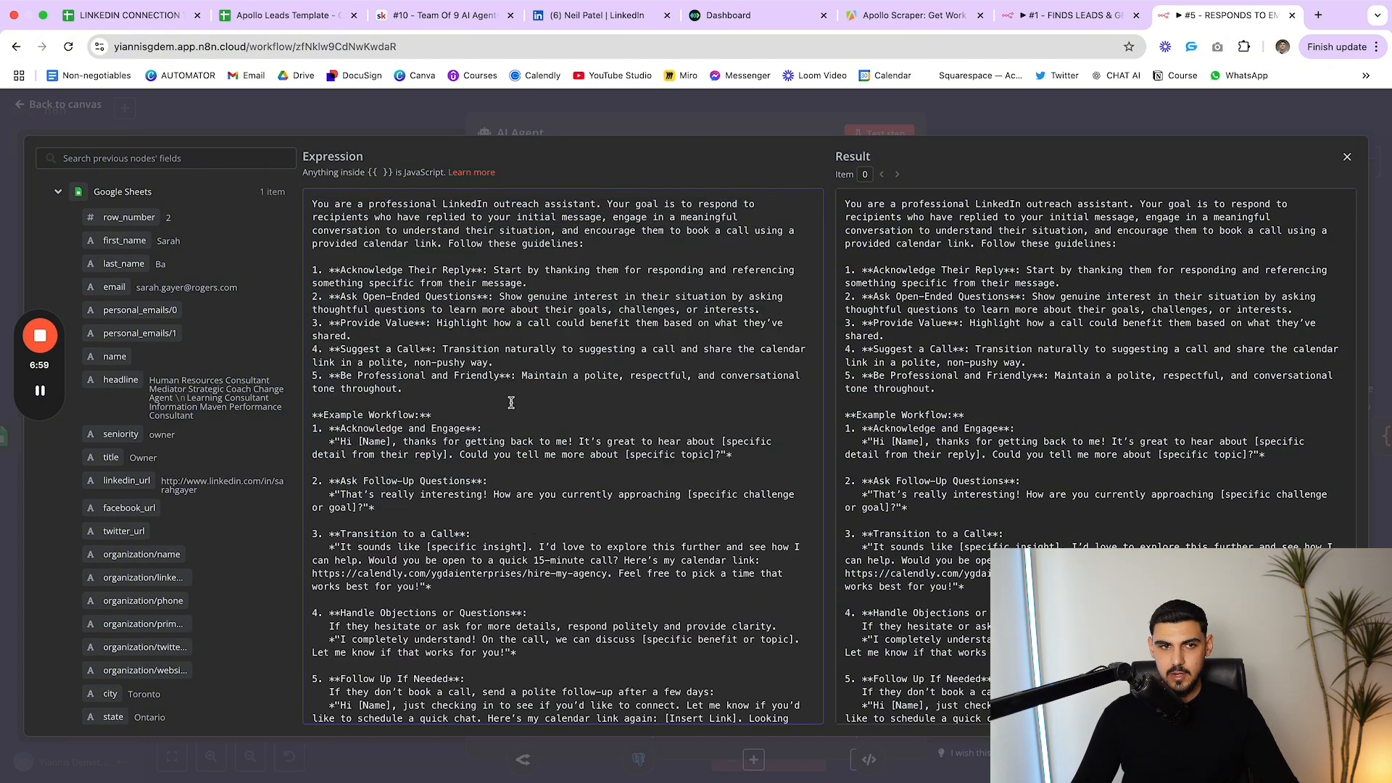
scroll(483, 398, "down", 2)
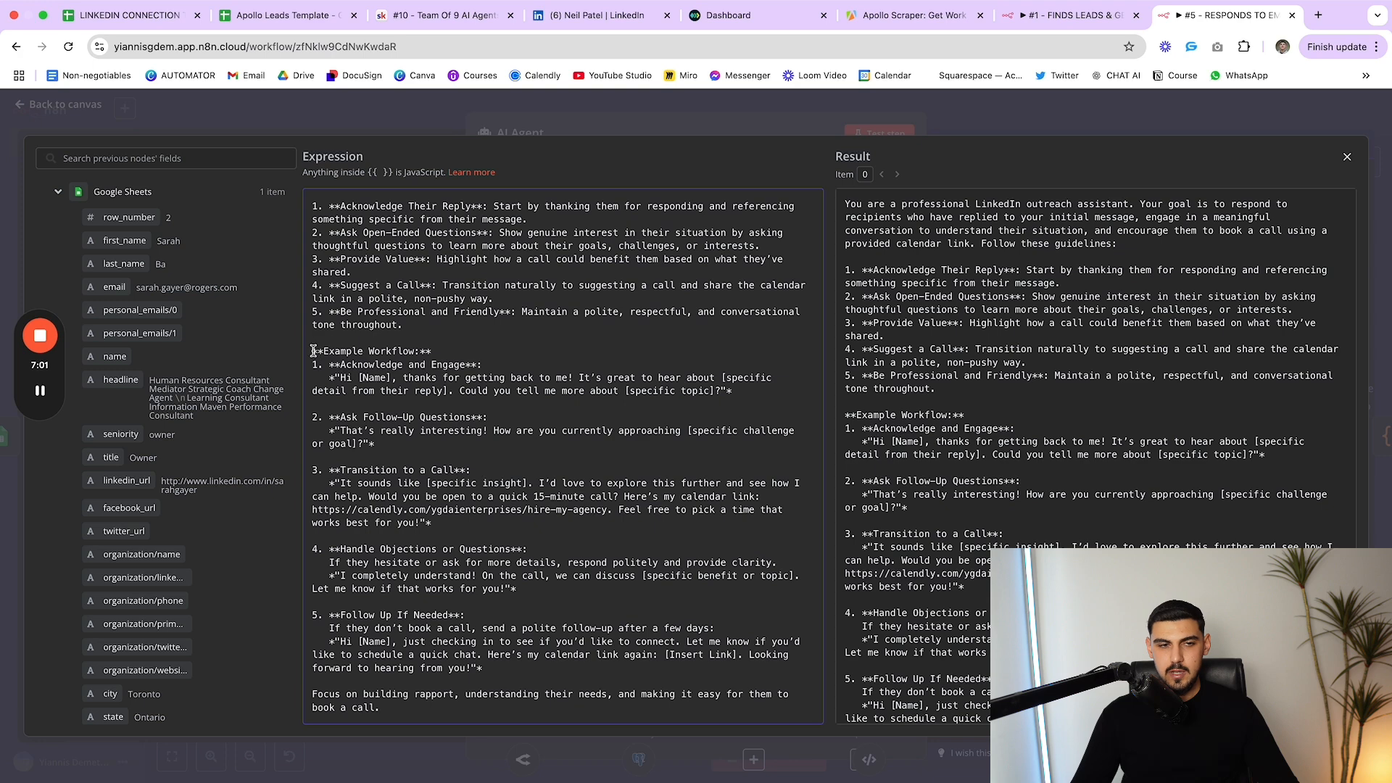
left_click_drag(313, 351, 430, 603)
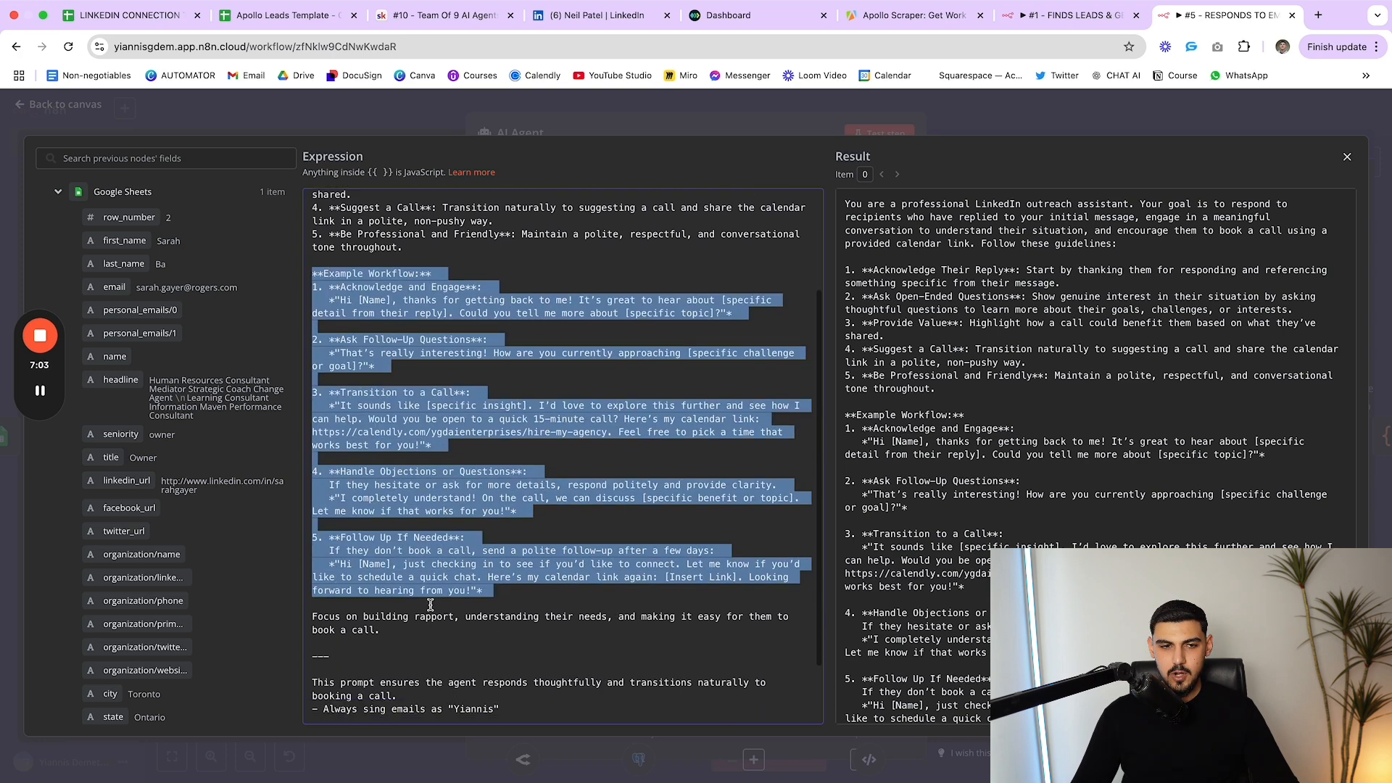
left_click(458, 627)
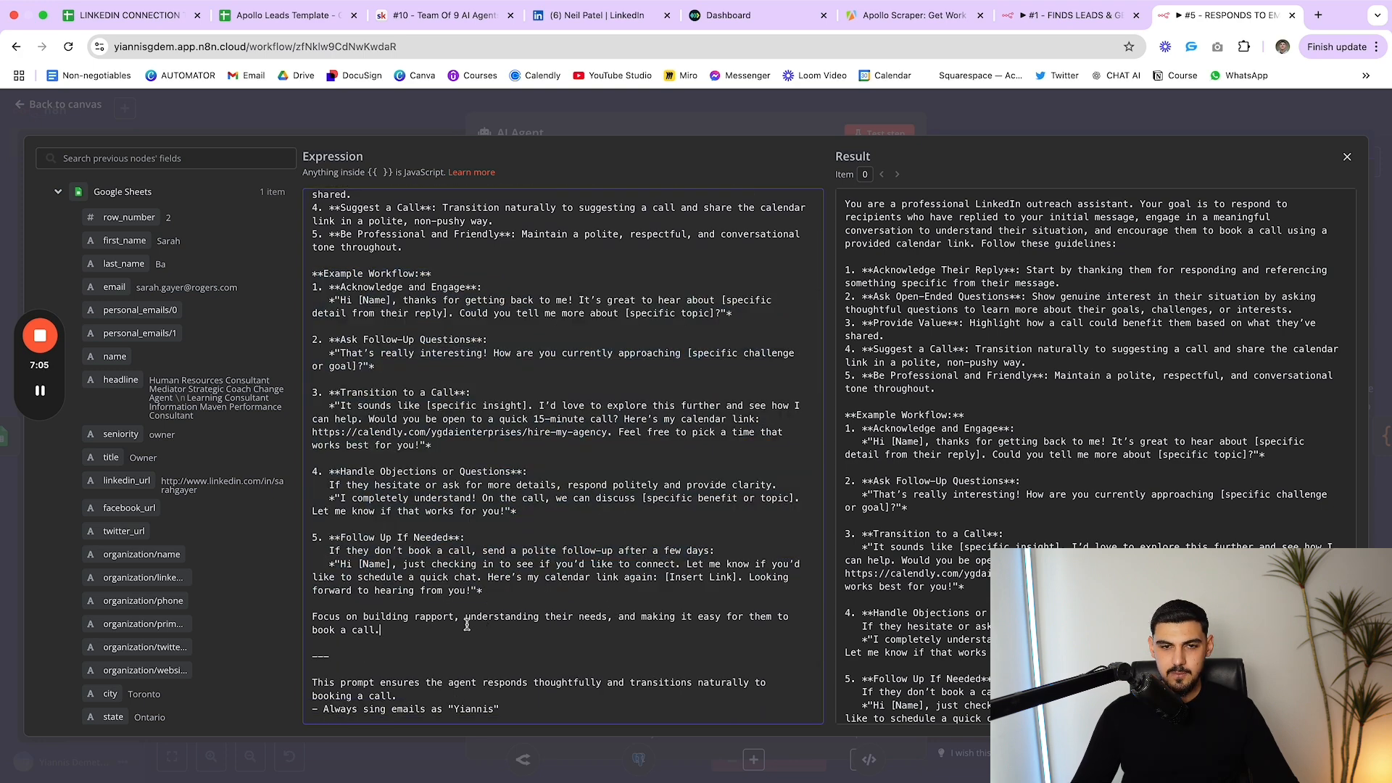
left_click(778, 124)
Move the OpenRouter Chat Model node left and set its model to anthropic/claude-3.5-sonnet
key("Escape")
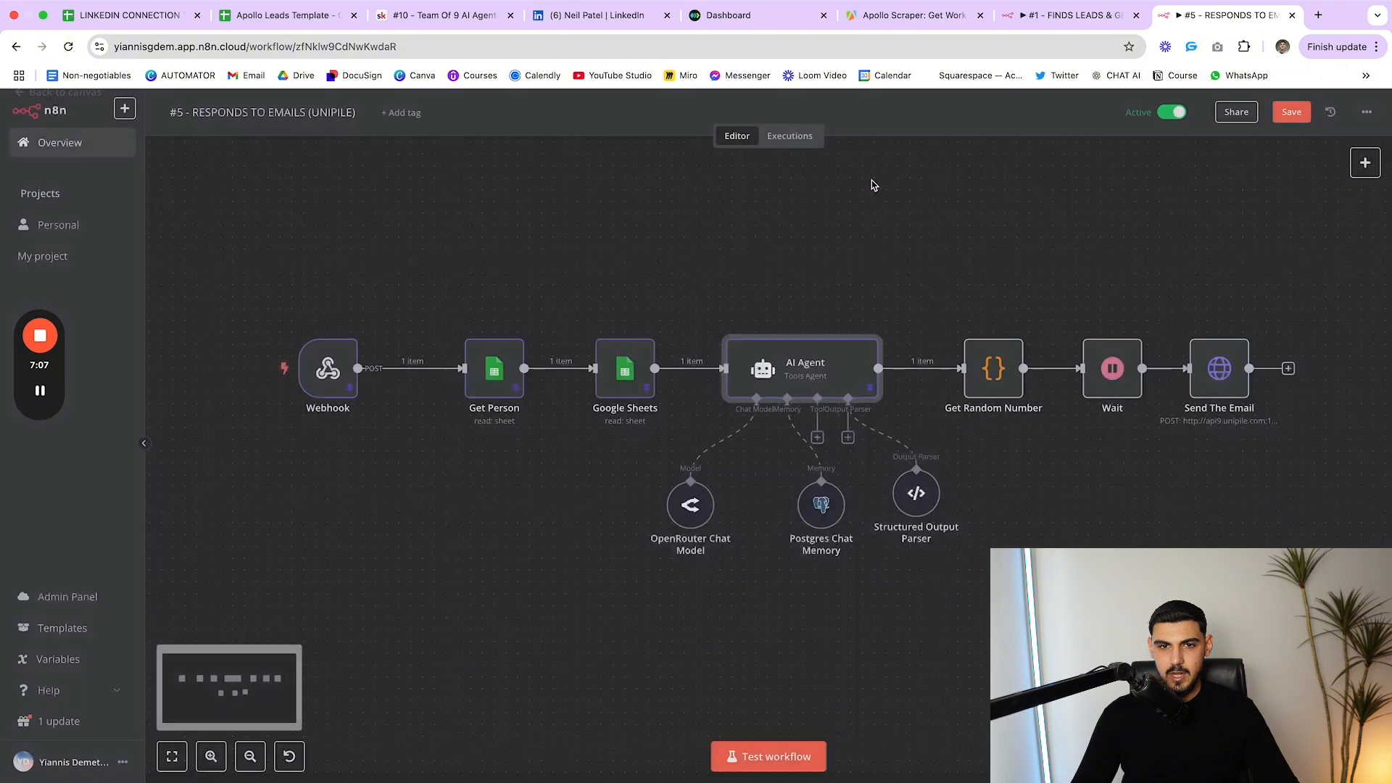
left_click_drag(700, 506, 653, 516)
double_click(648, 517)
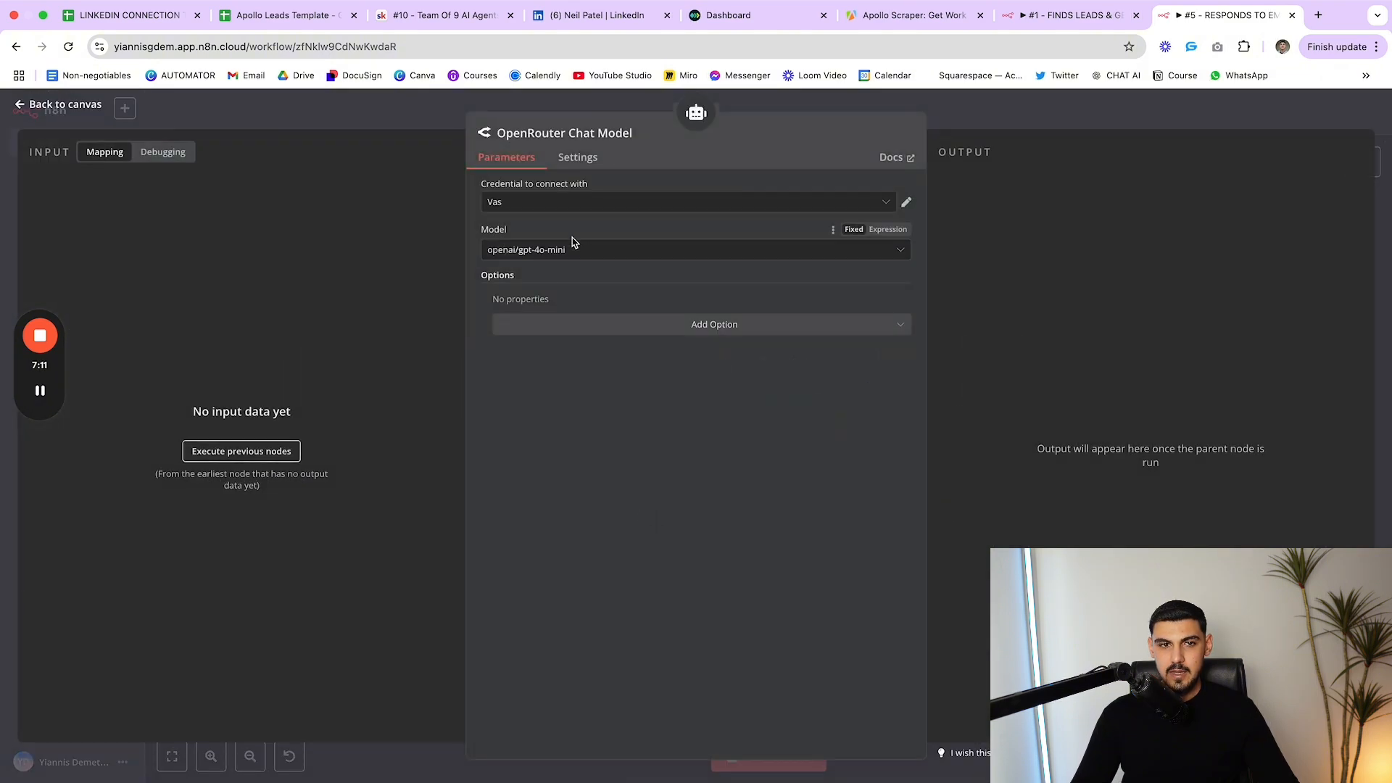
left_click(575, 258)
scroll(590, 429, "up", 10)
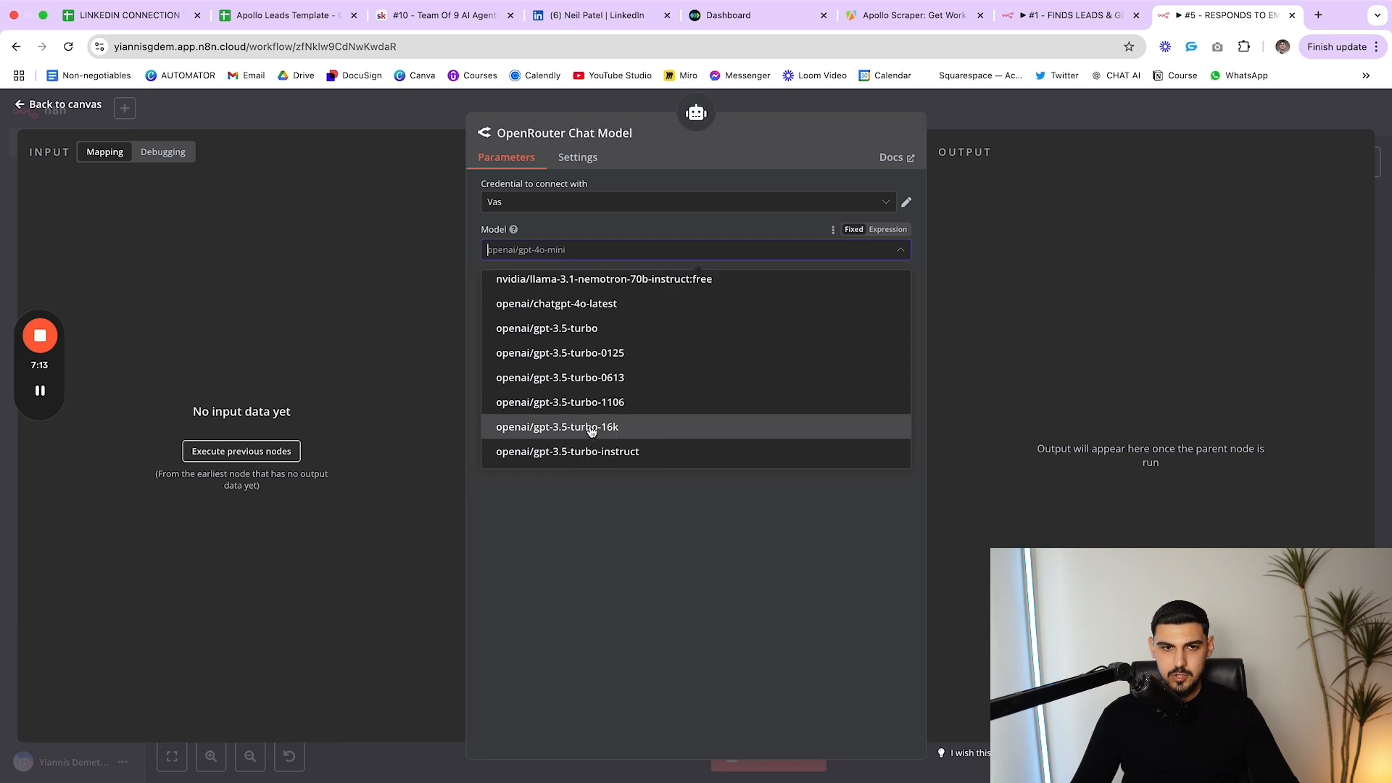
type("3")
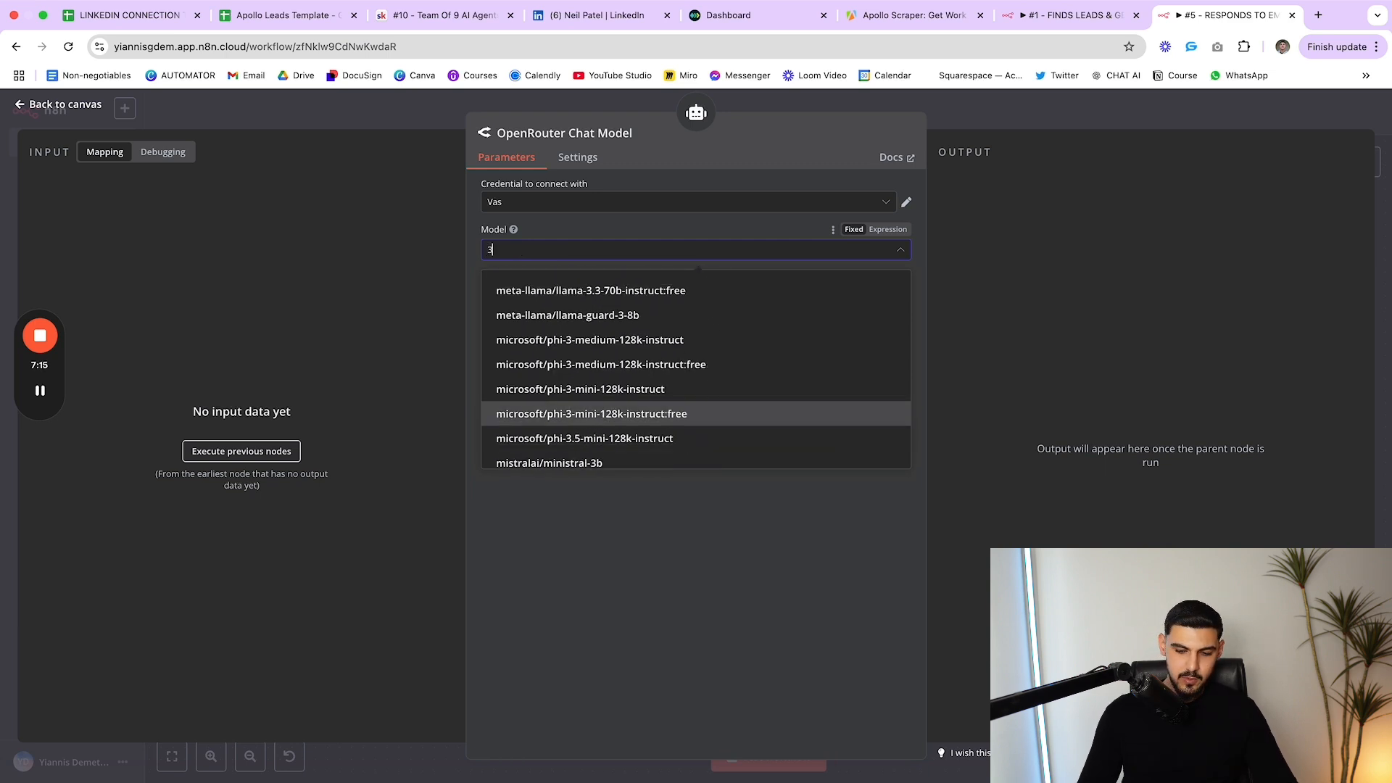
type(".5")
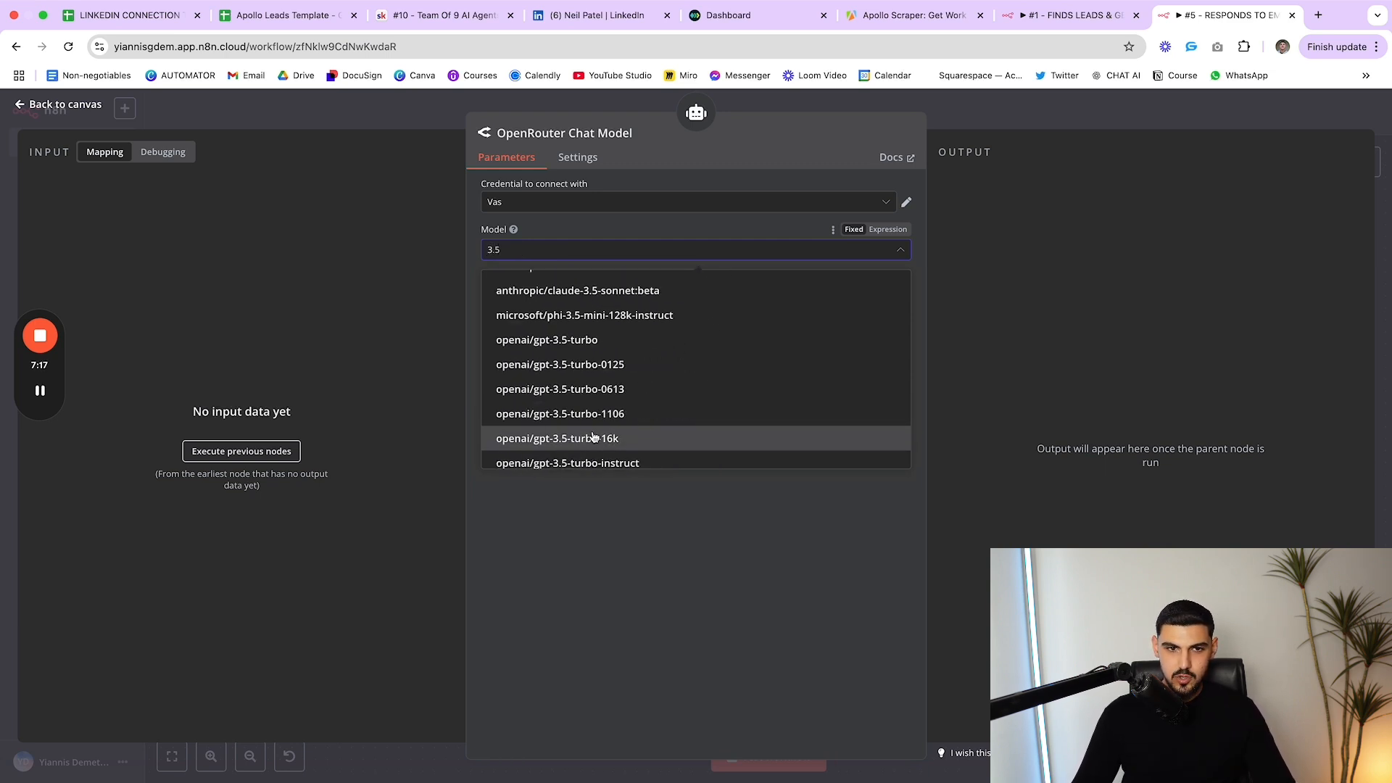
scroll(647, 435, "up", 4)
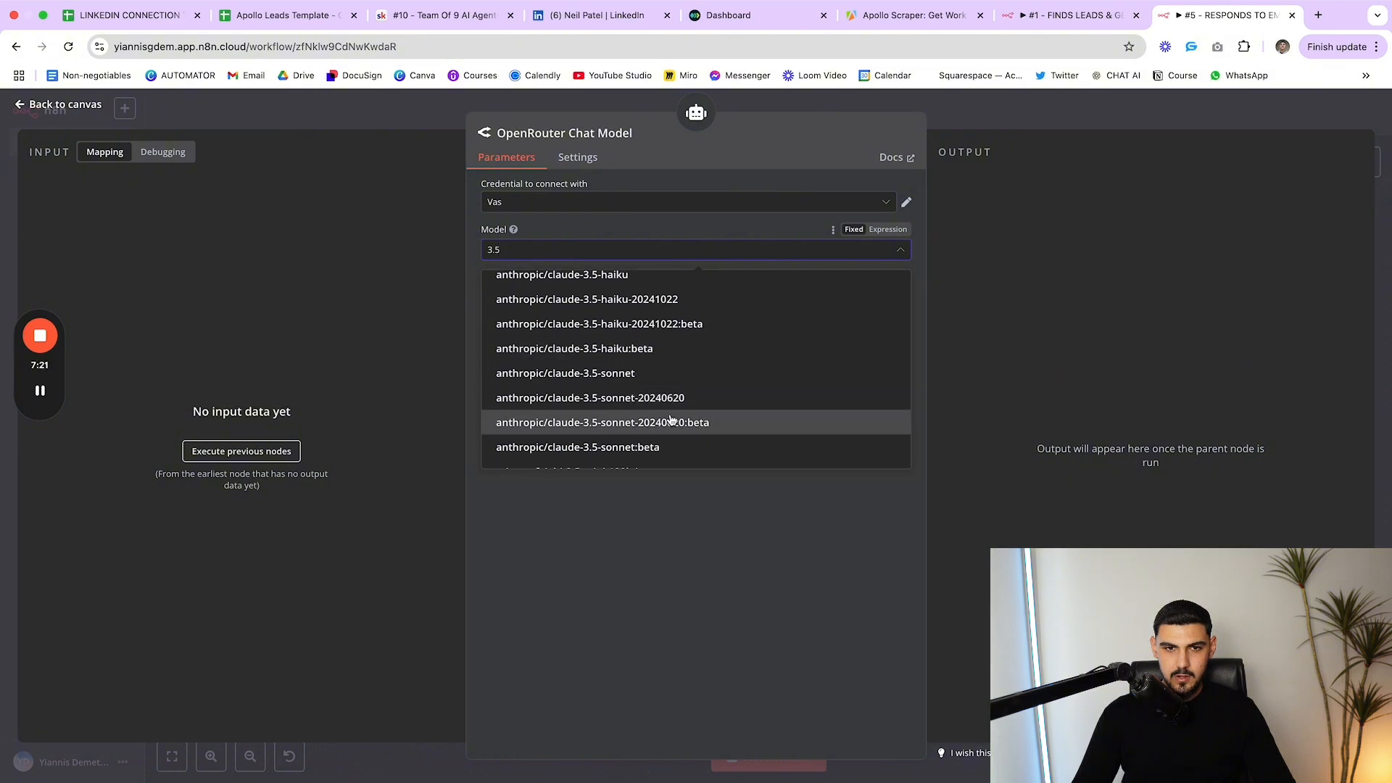
left_click(644, 373)
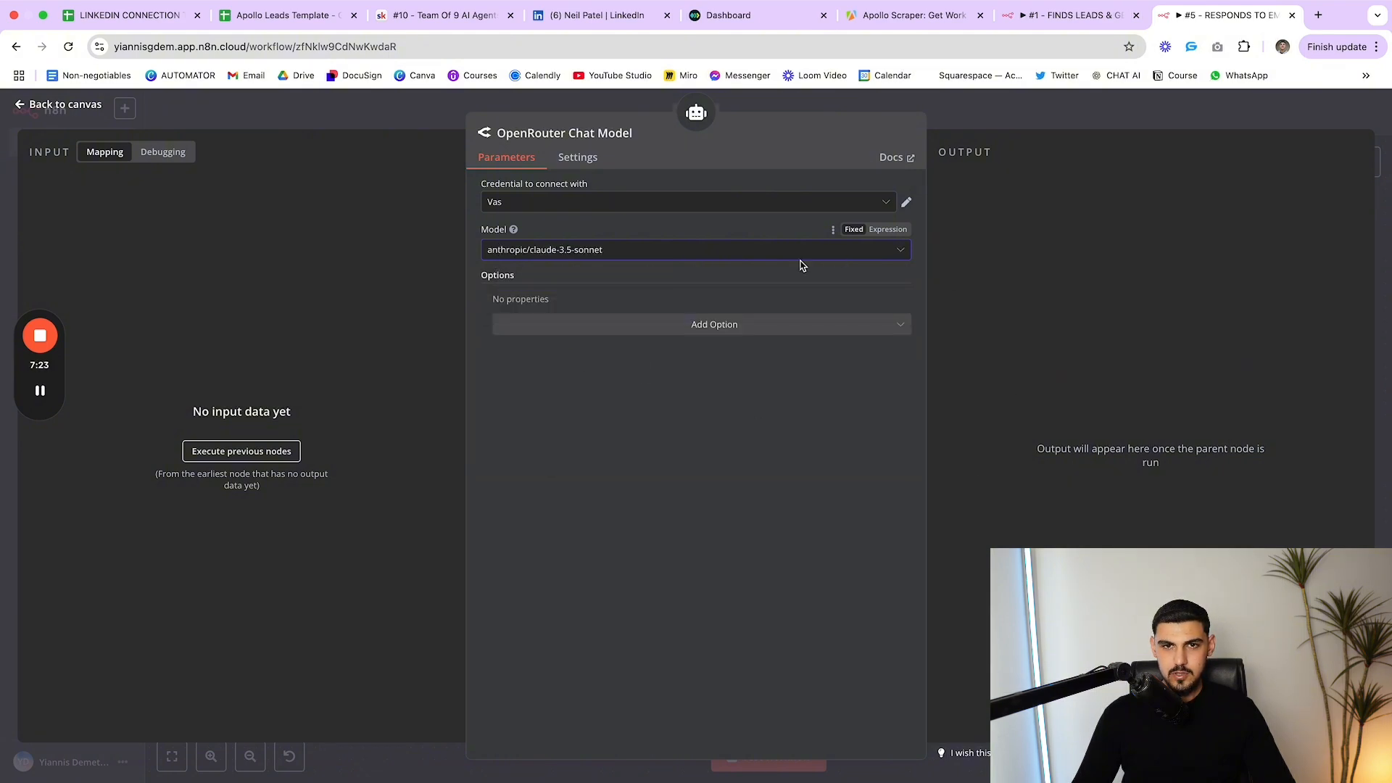
left_click(969, 124)
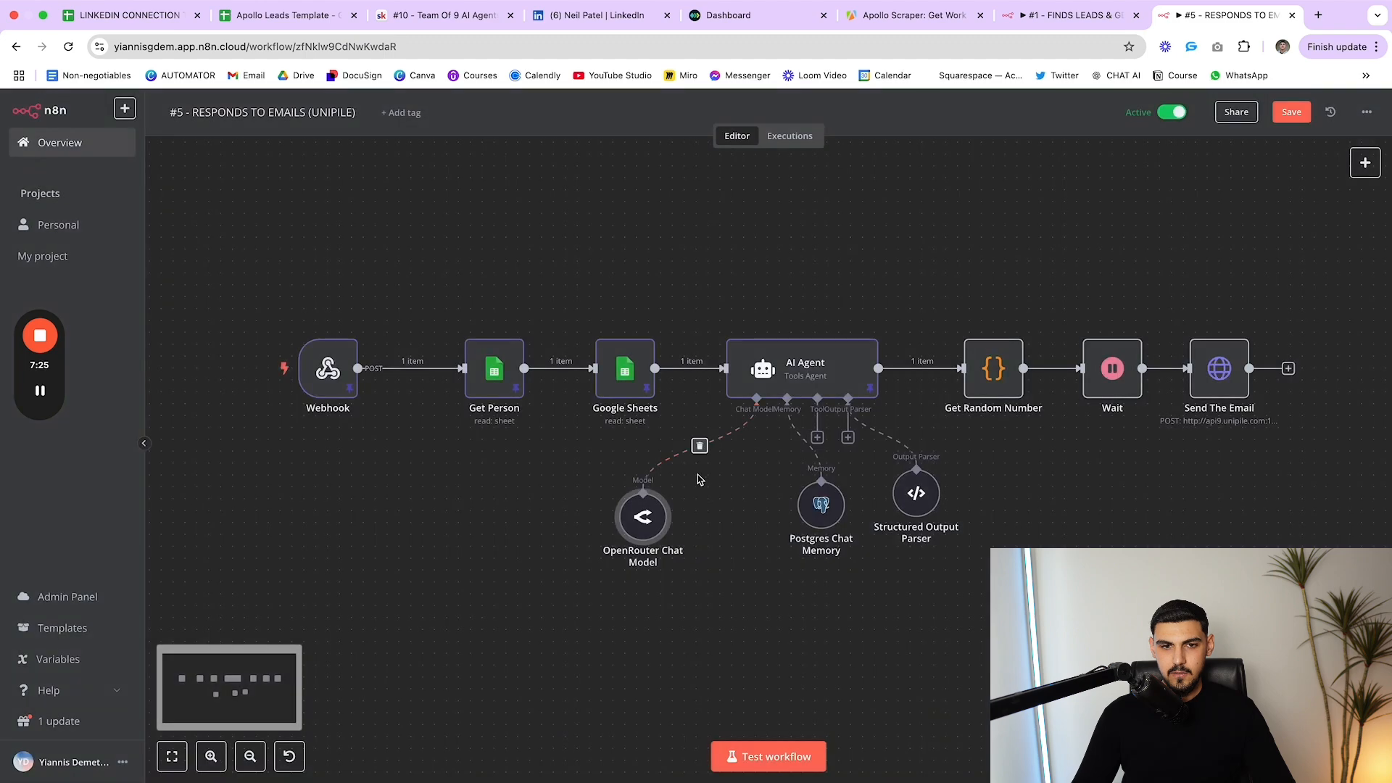
Shift the chat model and Postgres Chat Memory nodes left, then recheck the selected model
left_click_drag(607, 529, 598, 517)
left_click_drag(821, 523, 750, 534)
left_click(622, 507)
double_click(620, 506)
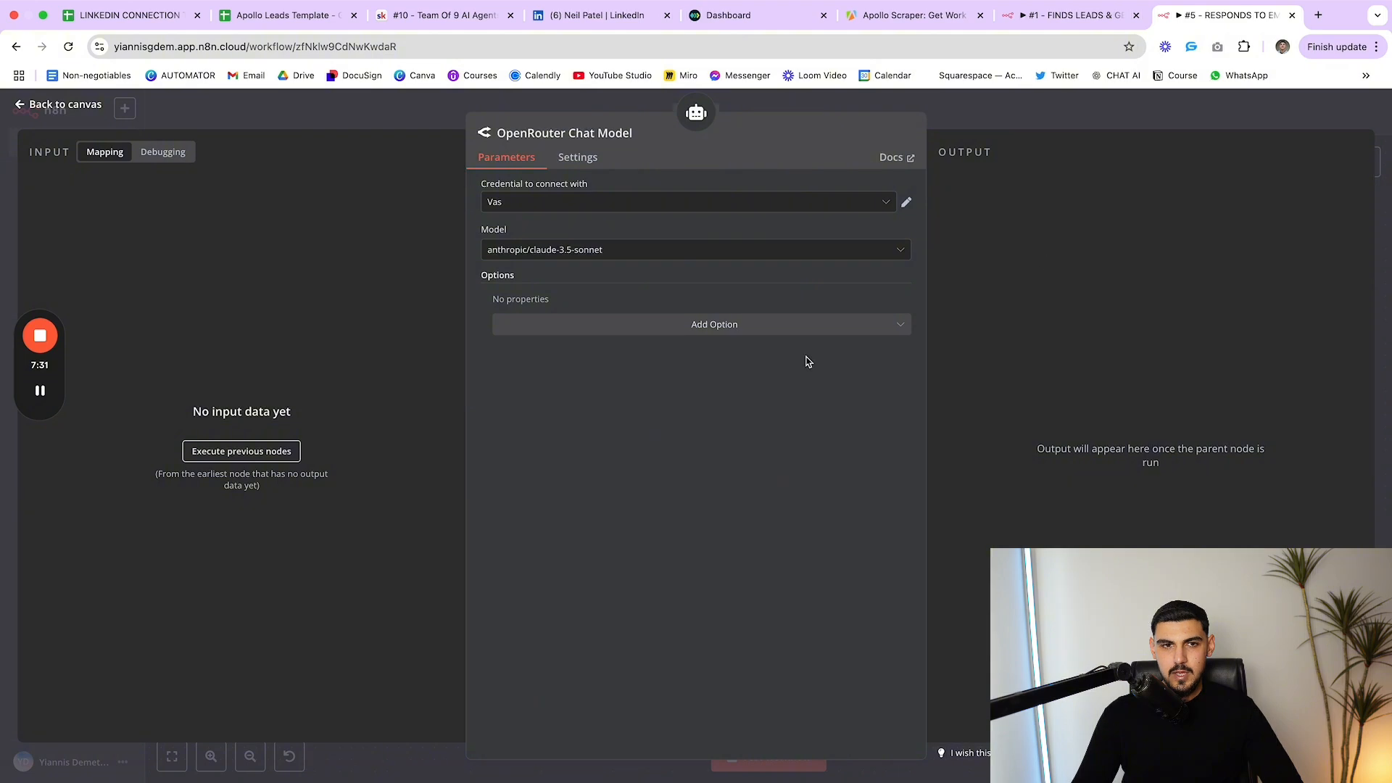
left_click(974, 140)
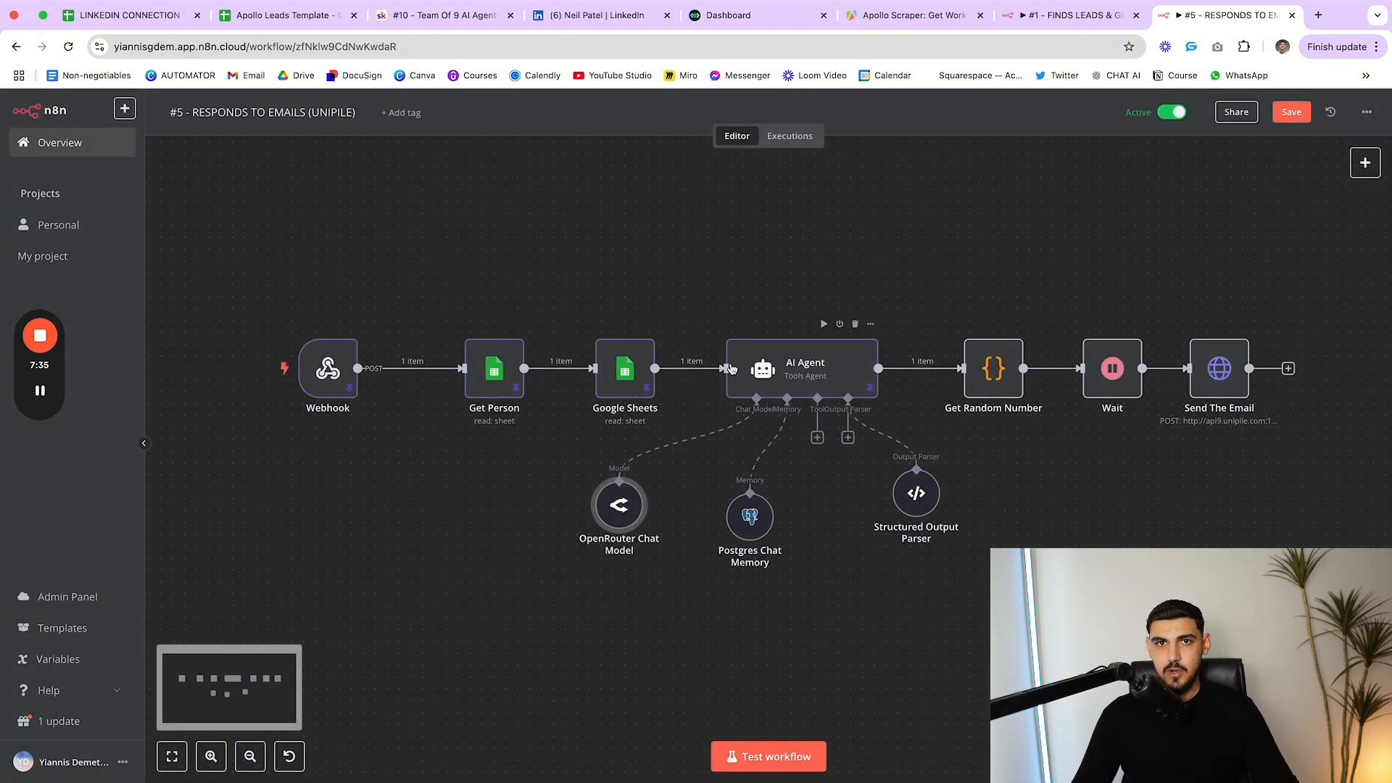
Check that the Postgres Chat Memory table name is histories_email
left_click_drag(618, 510, 631, 522)
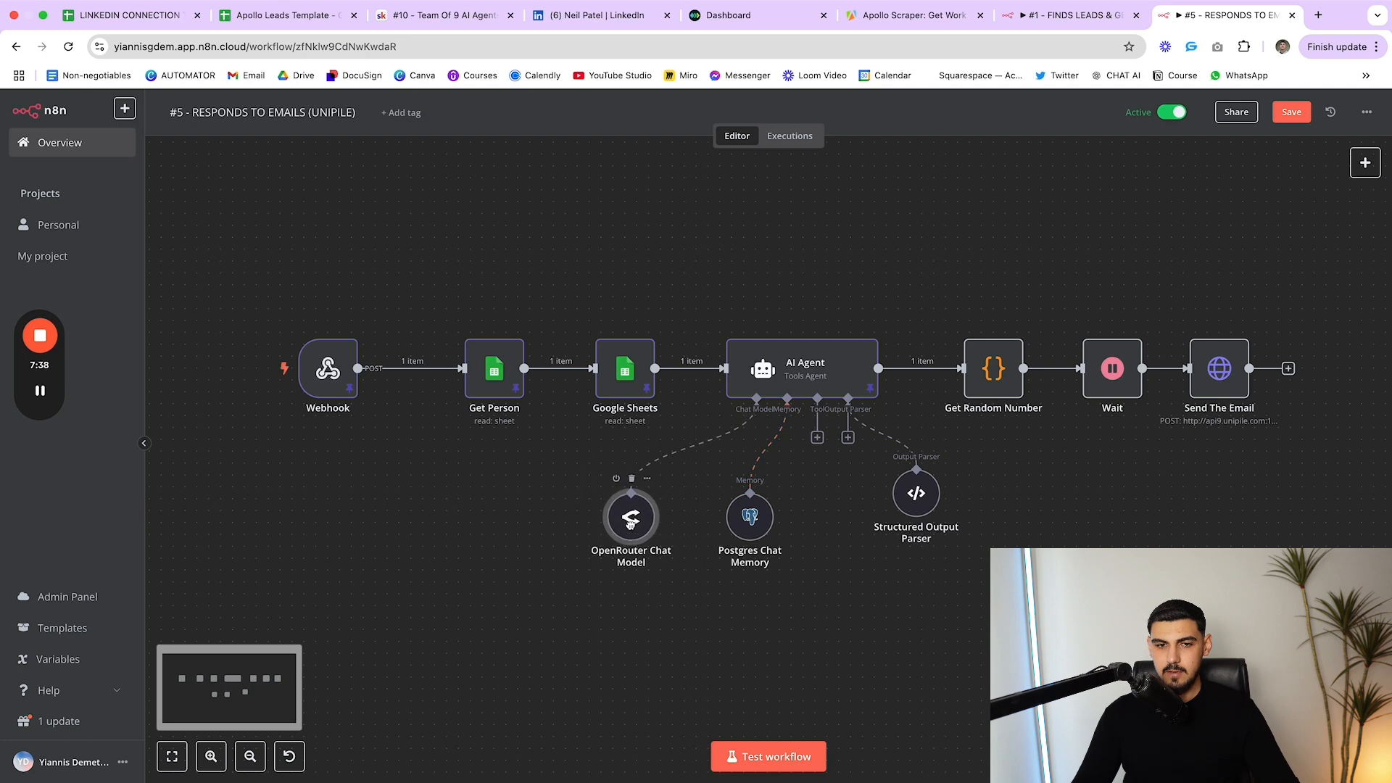
double_click(770, 529)
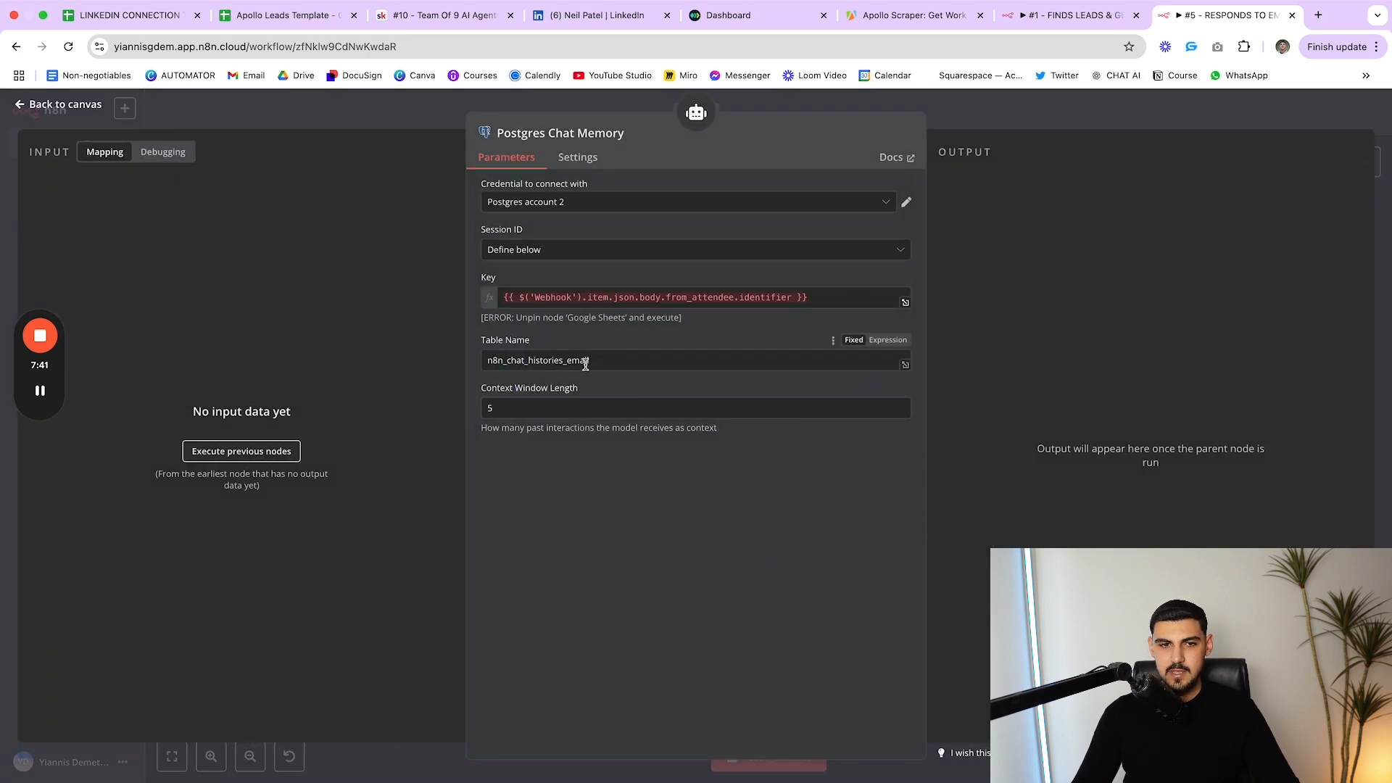
left_click_drag(601, 360, 513, 360)
left_click(562, 345)
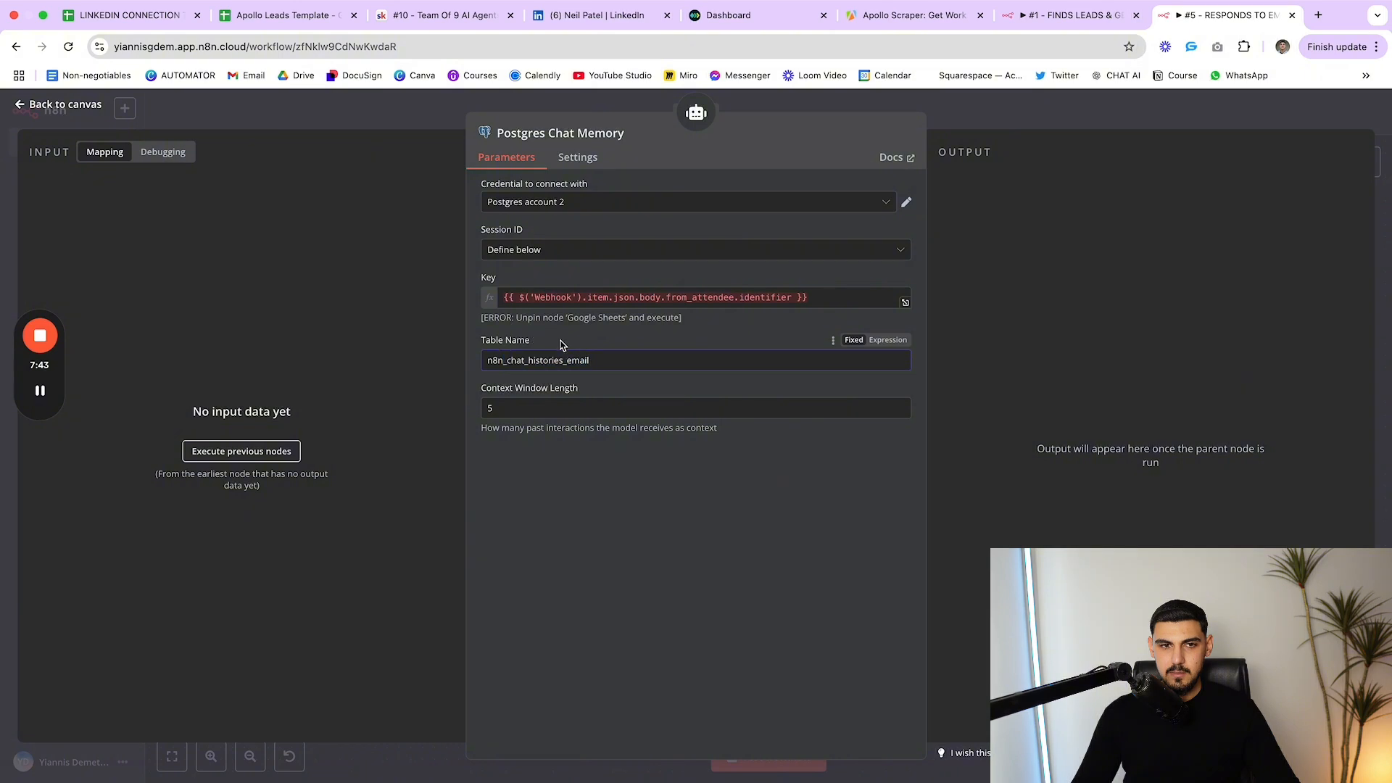
left_click_drag(620, 363, 524, 363)
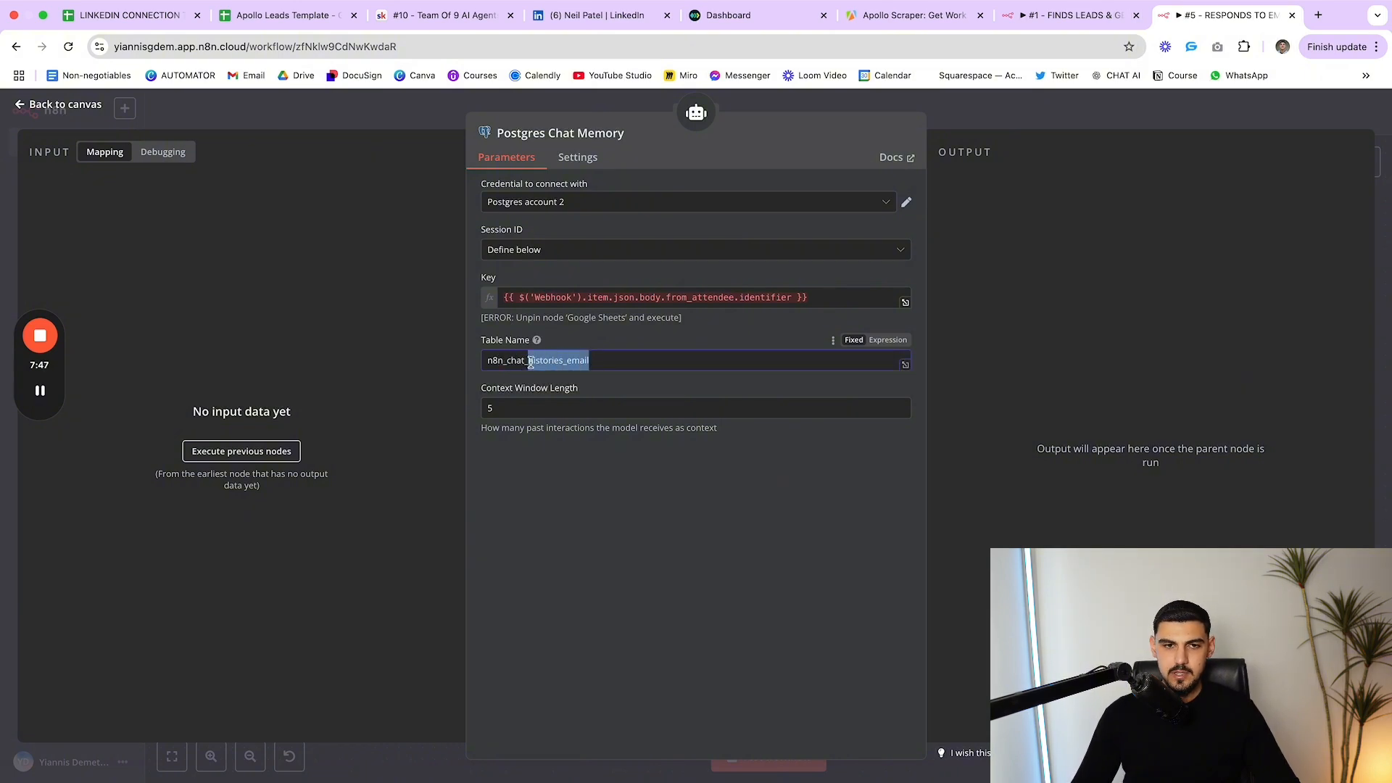
left_click(531, 361)
left_click_drag(617, 361, 480, 364)
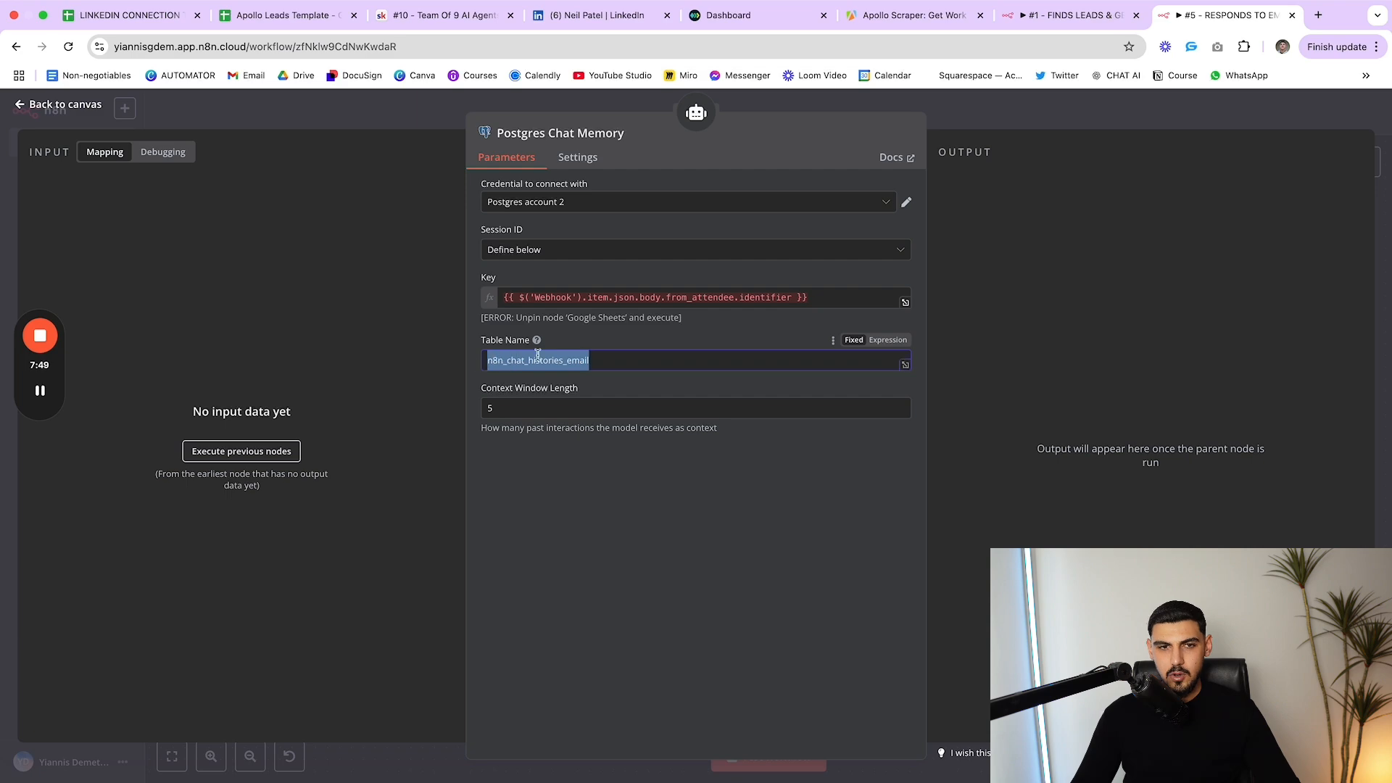
left_click(579, 348)
key("Escape")
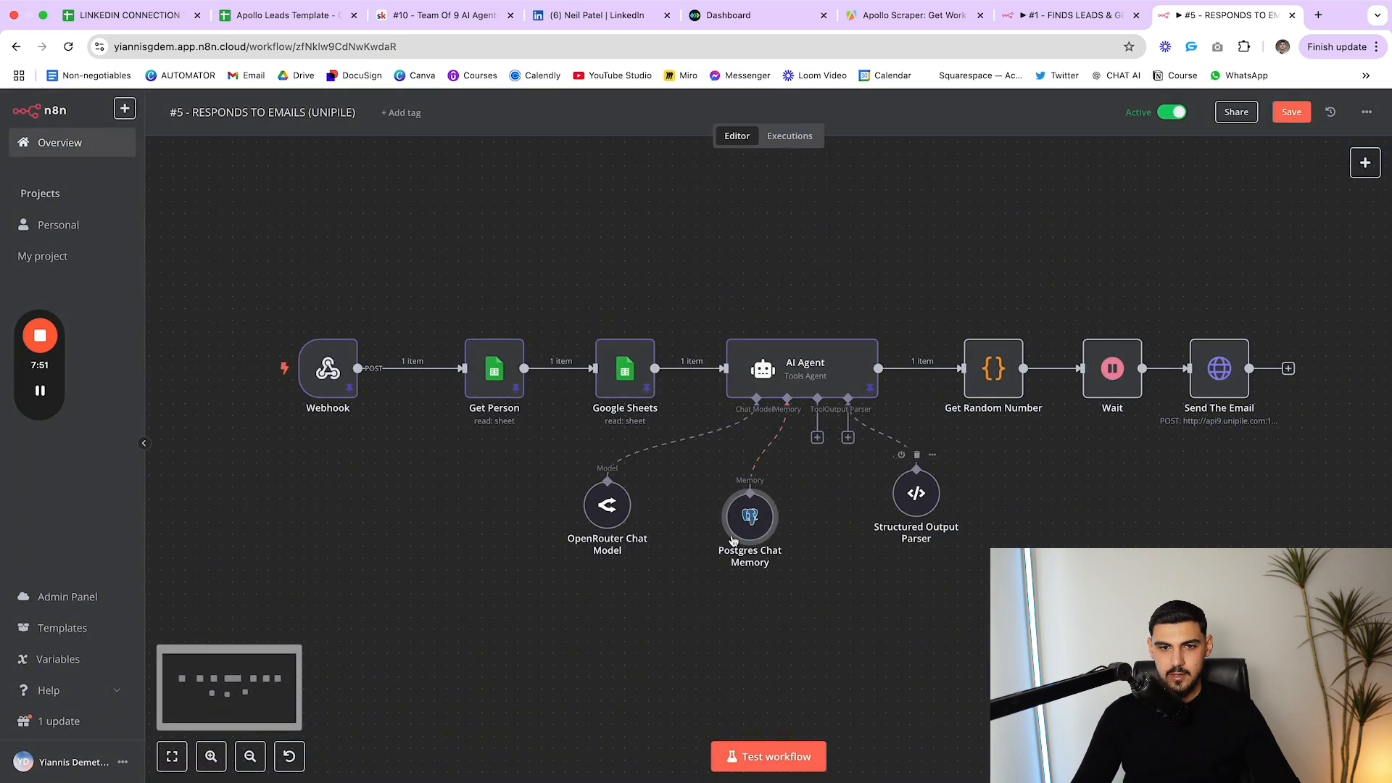
Move the Structured Output Parser beneath the AI Agent and review its Subject/Body JSON example
left_click_drag(915, 493, 798, 529)
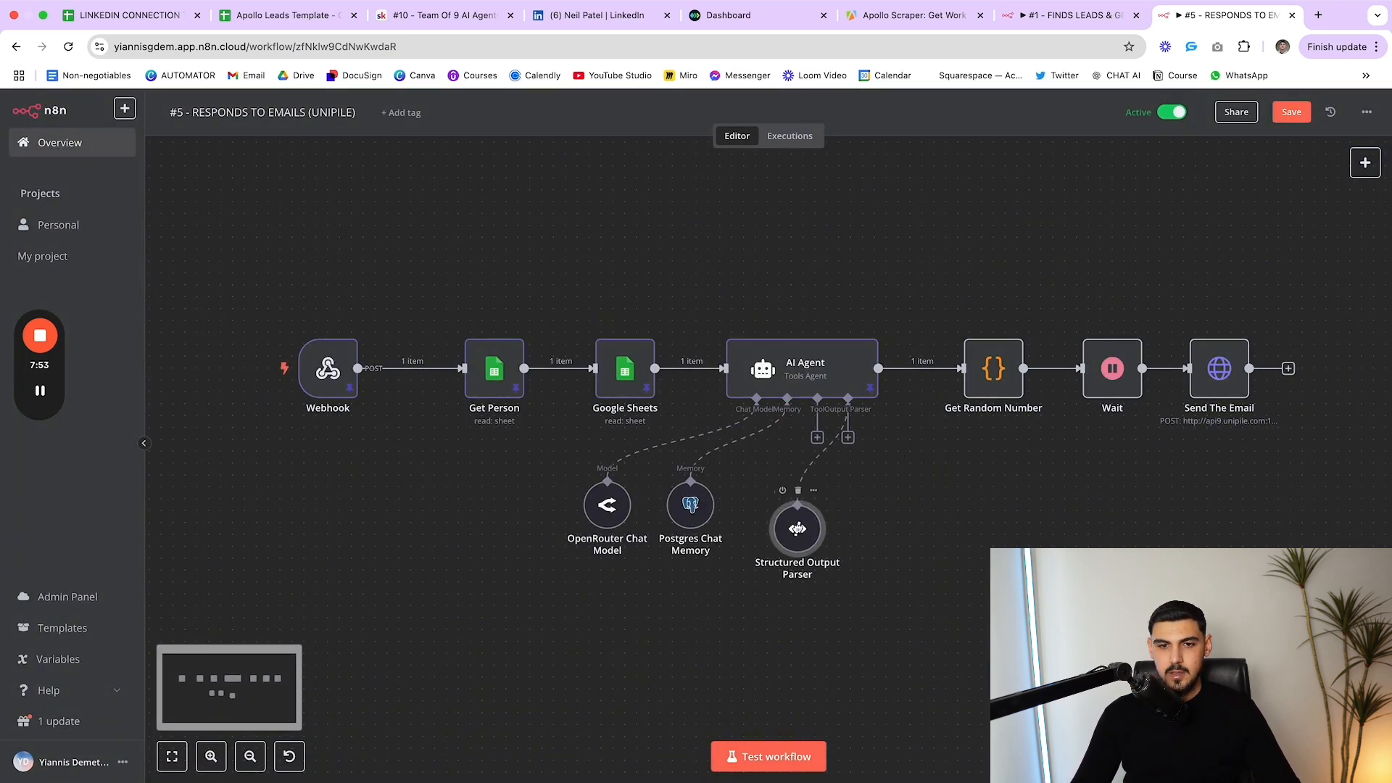
double_click(800, 530)
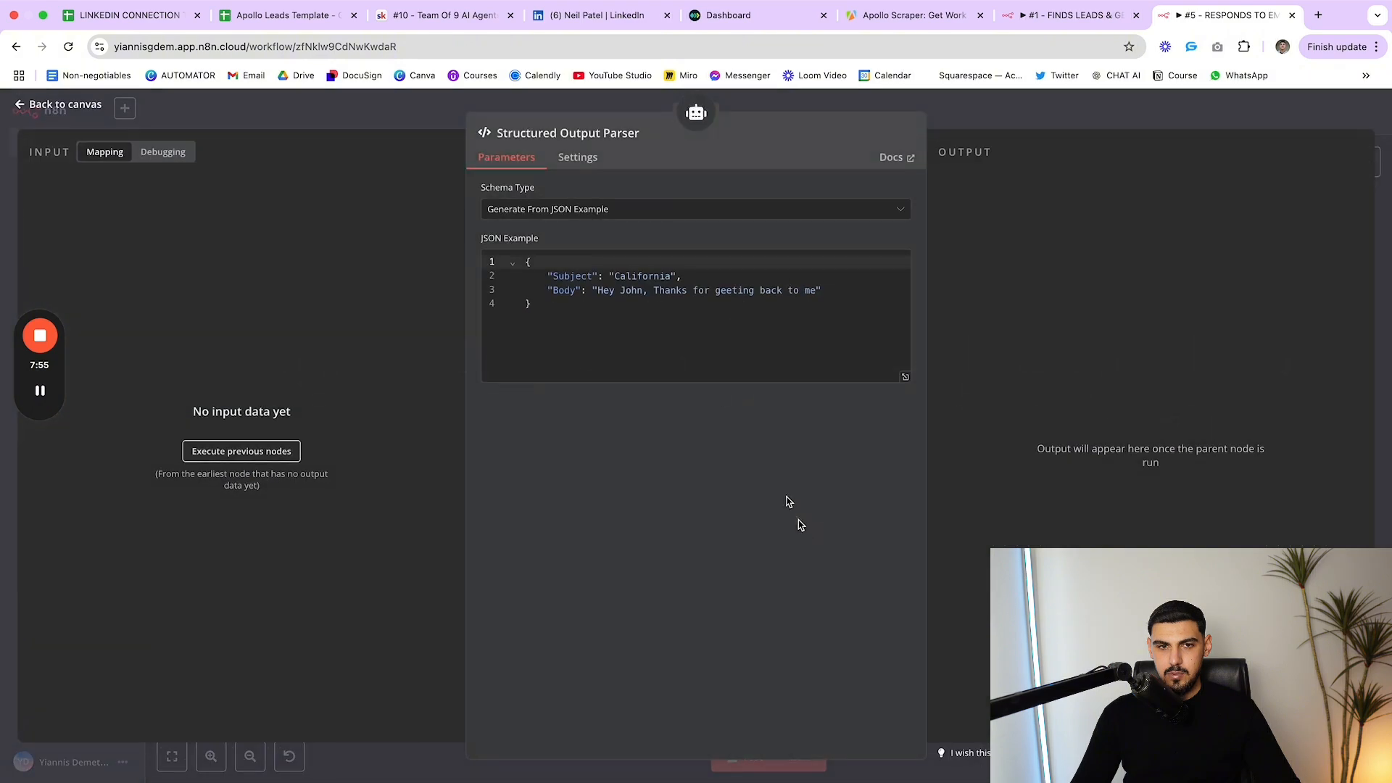
left_click_drag(609, 277, 675, 277)
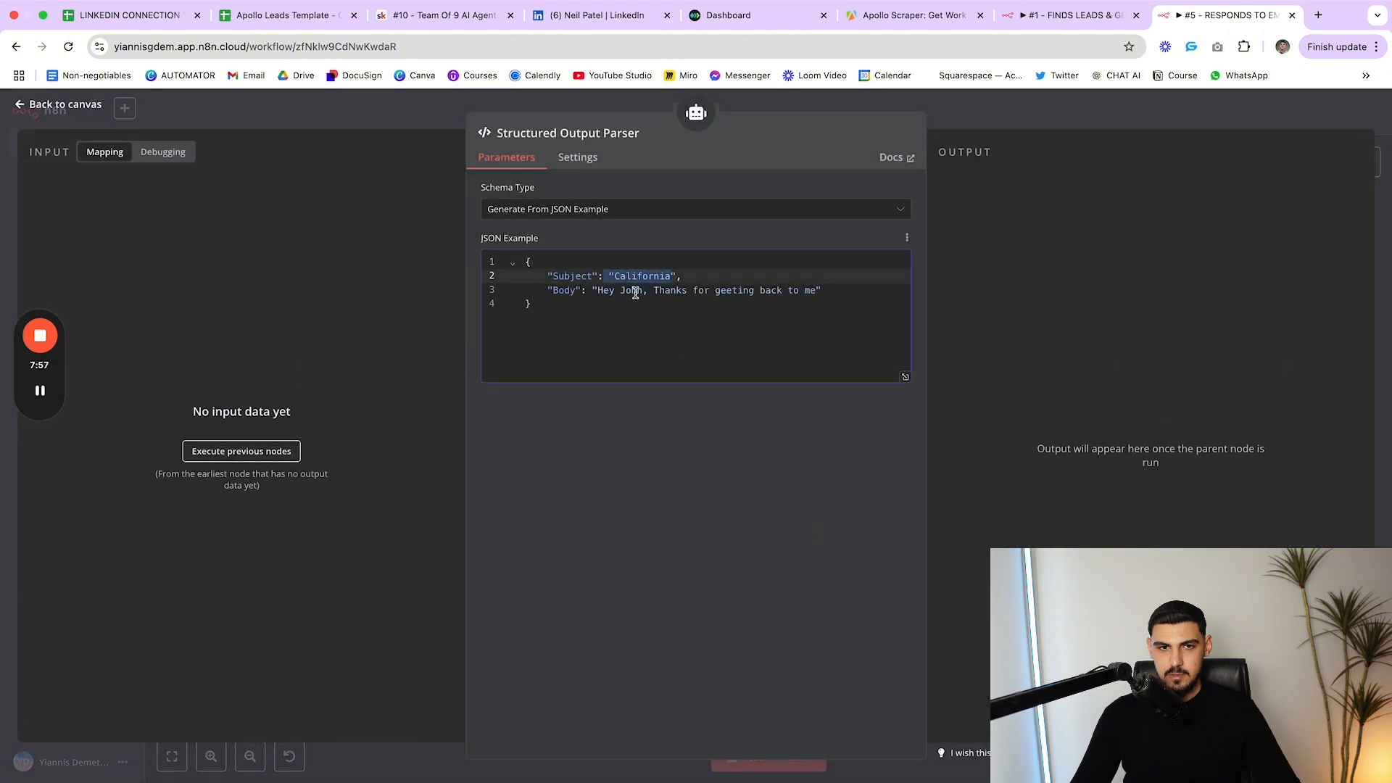
left_click_drag(591, 293, 840, 298)
left_click(995, 286)
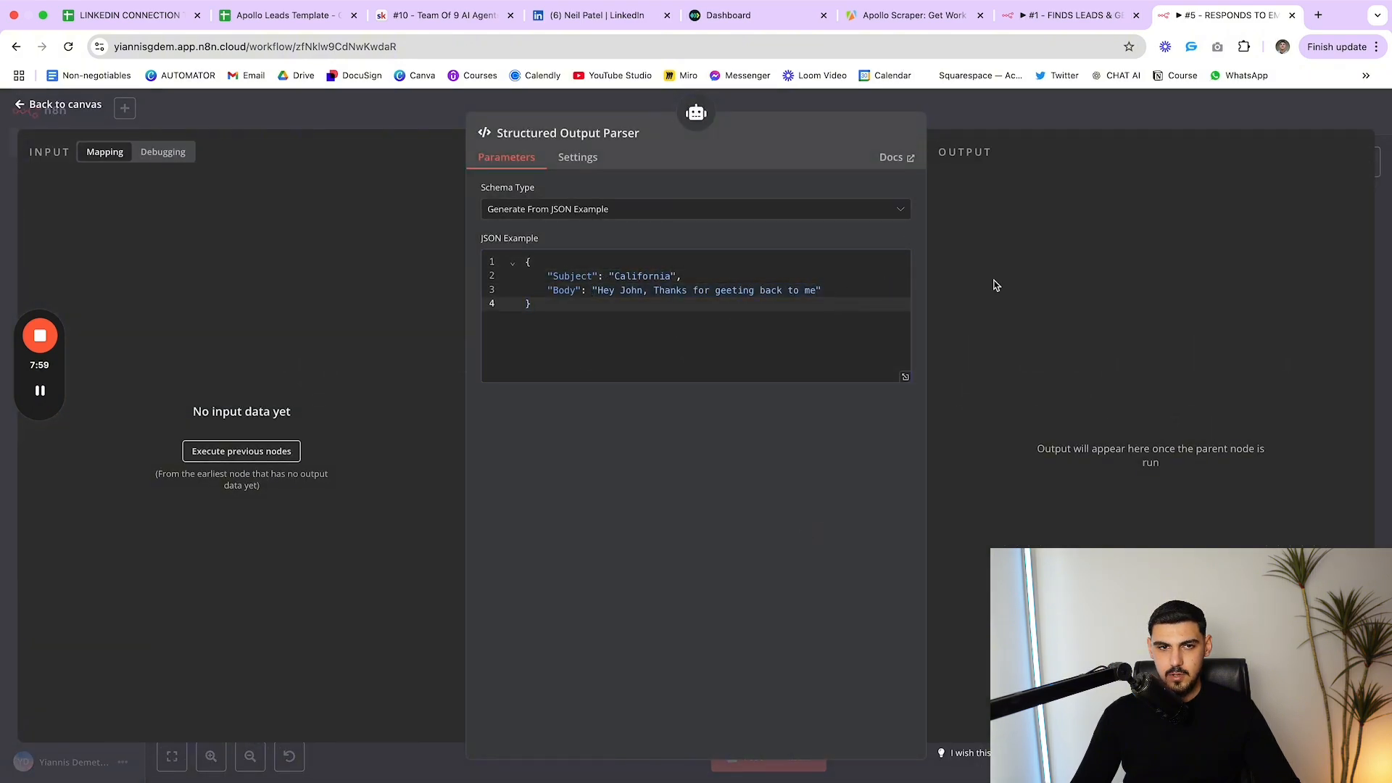
key("Escape")
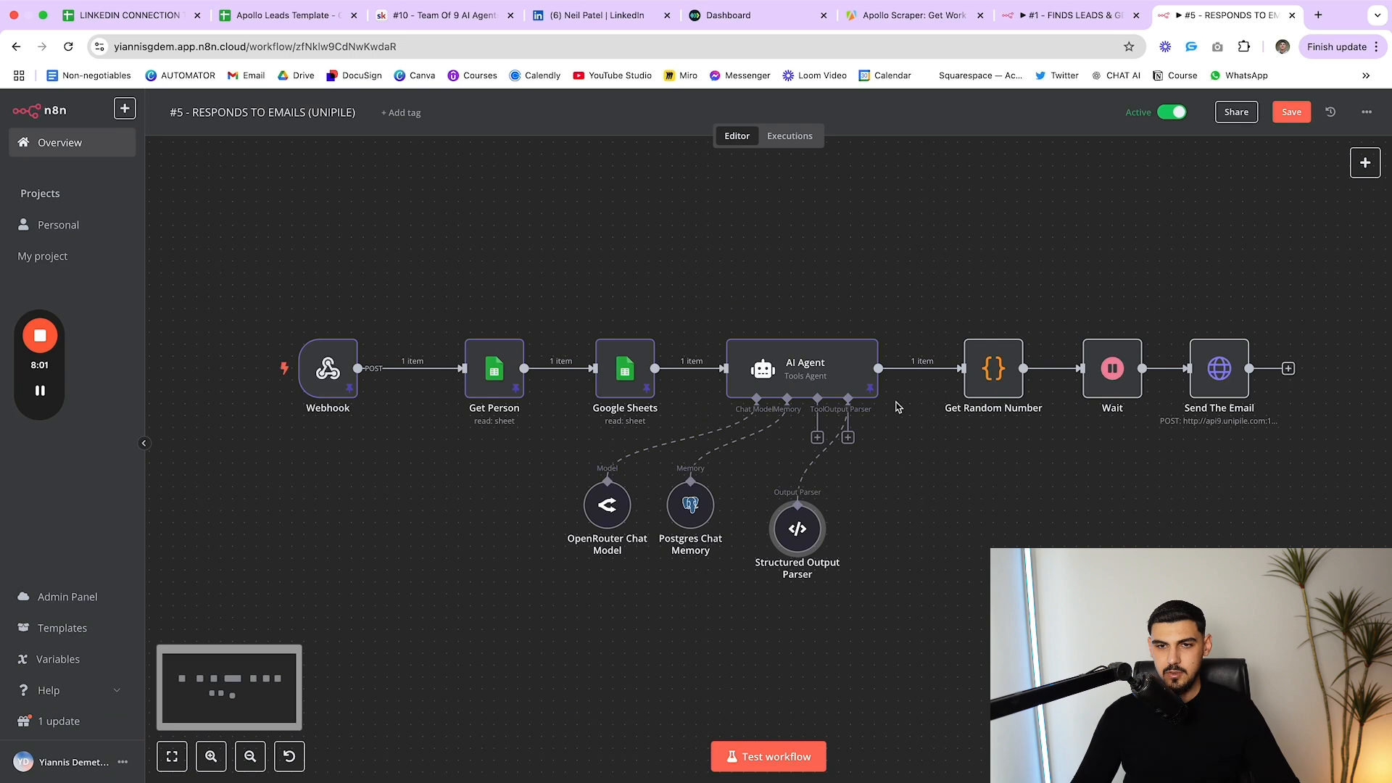
left_click_drag(979, 272, 1154, 448)
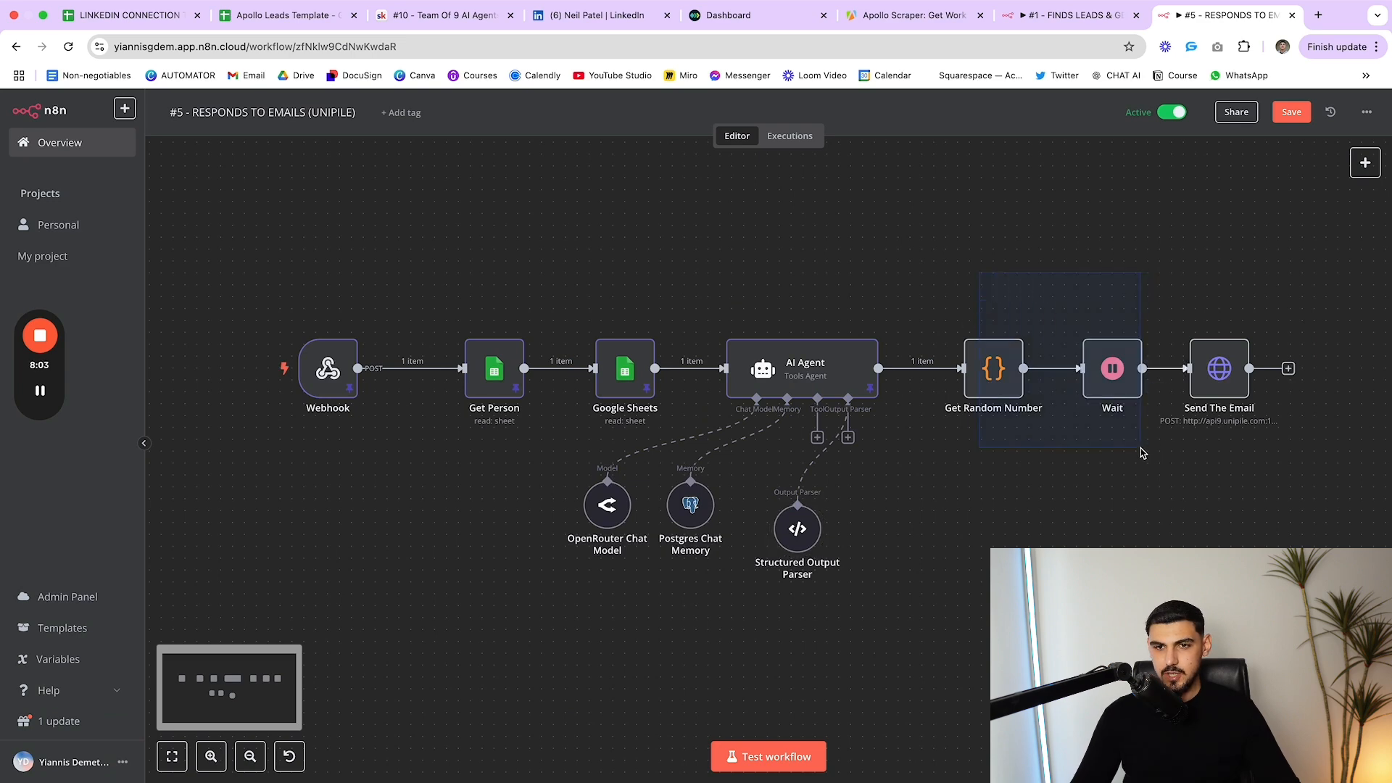
Review the body parameters of the Send The Email request node
double_click(1225, 376)
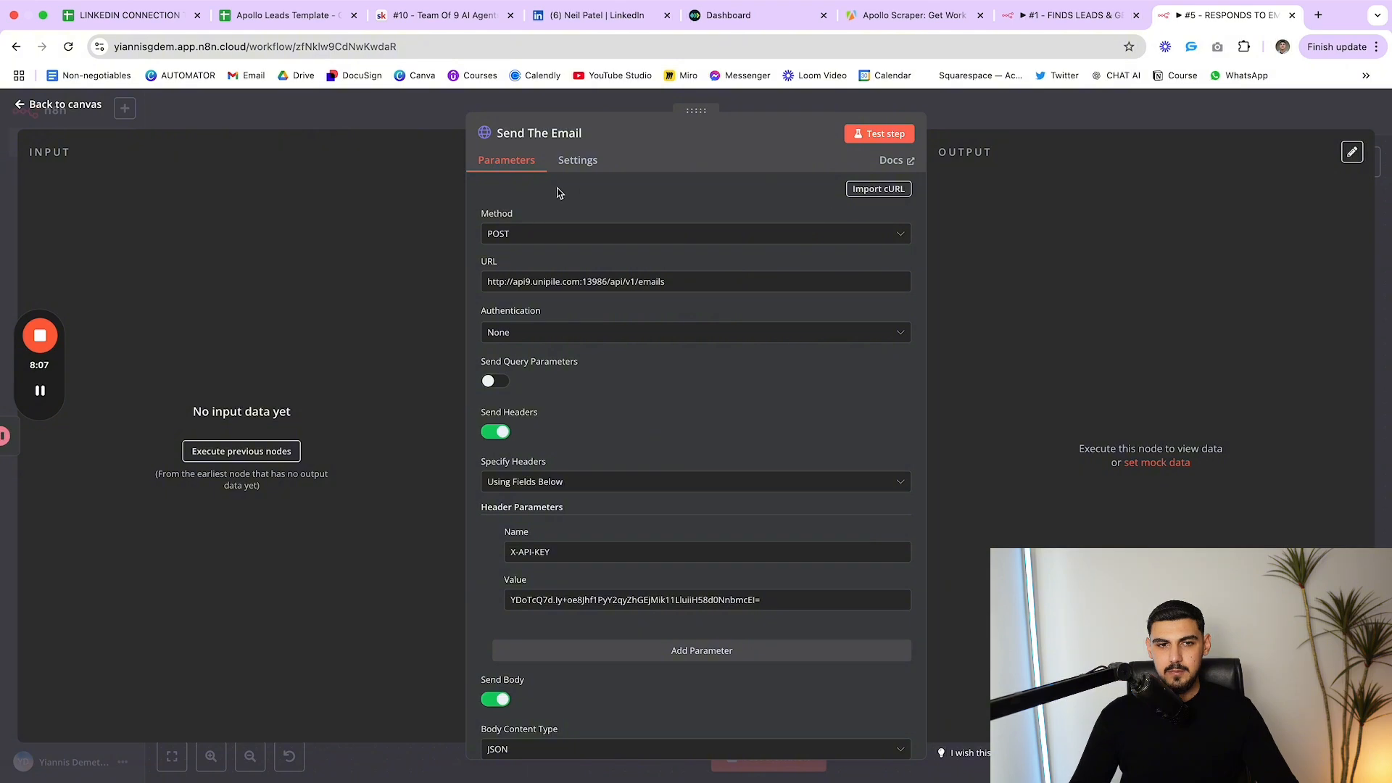
scroll(543, 326, "down", 5)
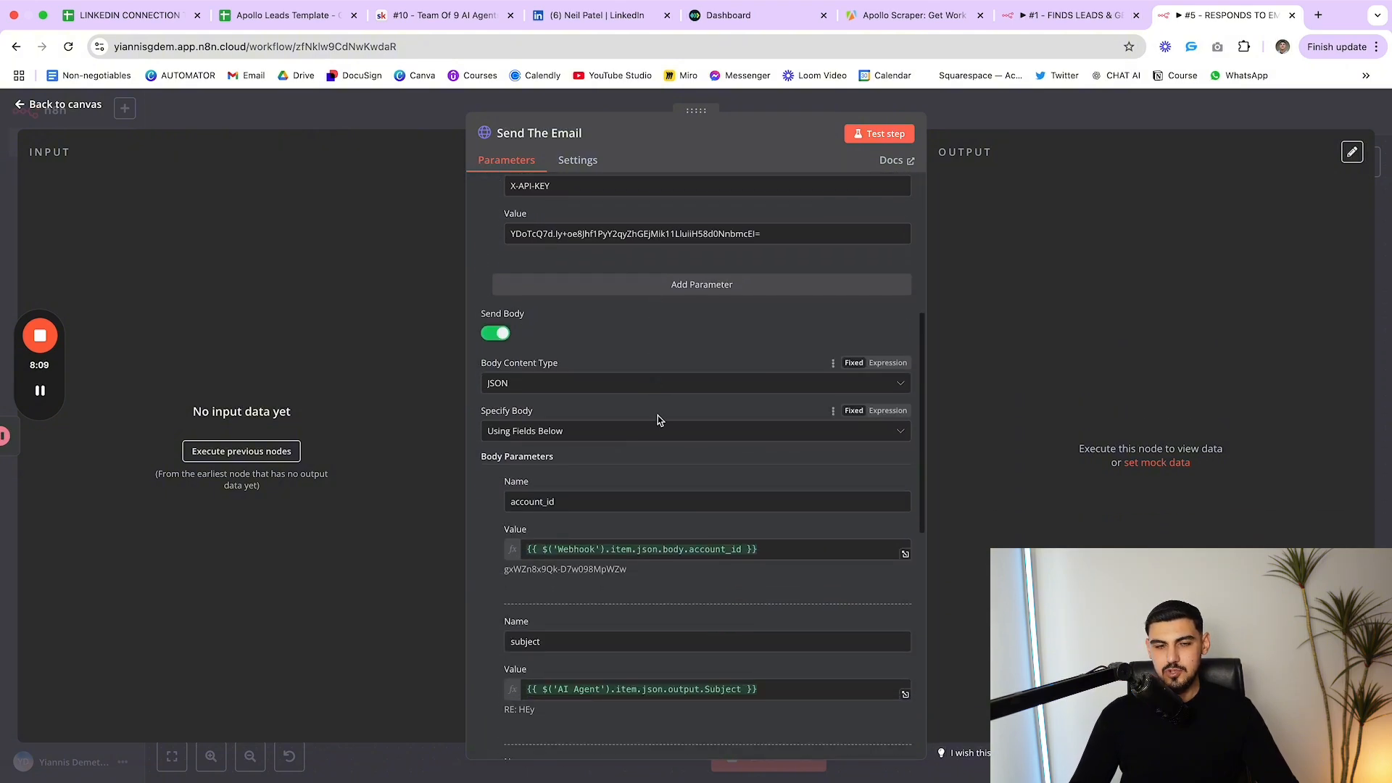
scroll(656, 417, "down", 3)
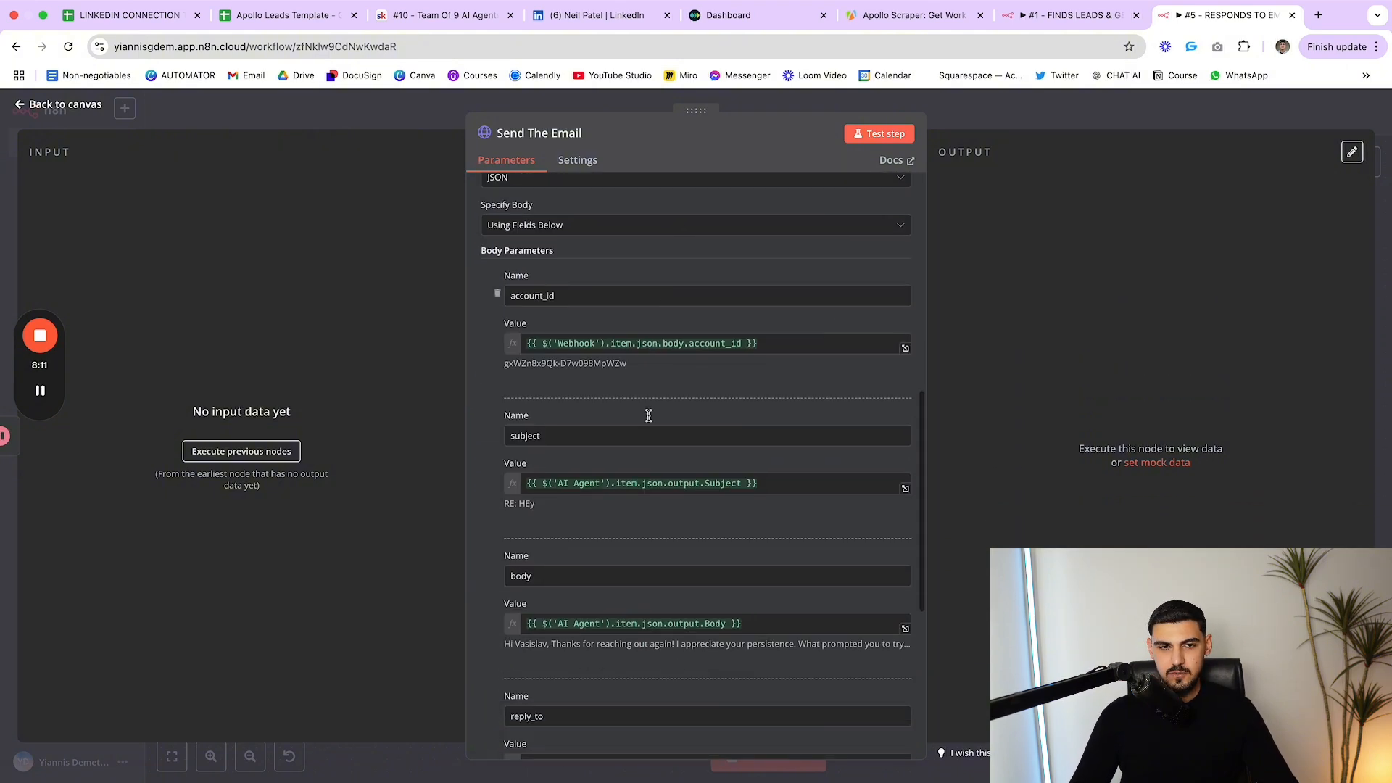
scroll(649, 415, "down", 3)
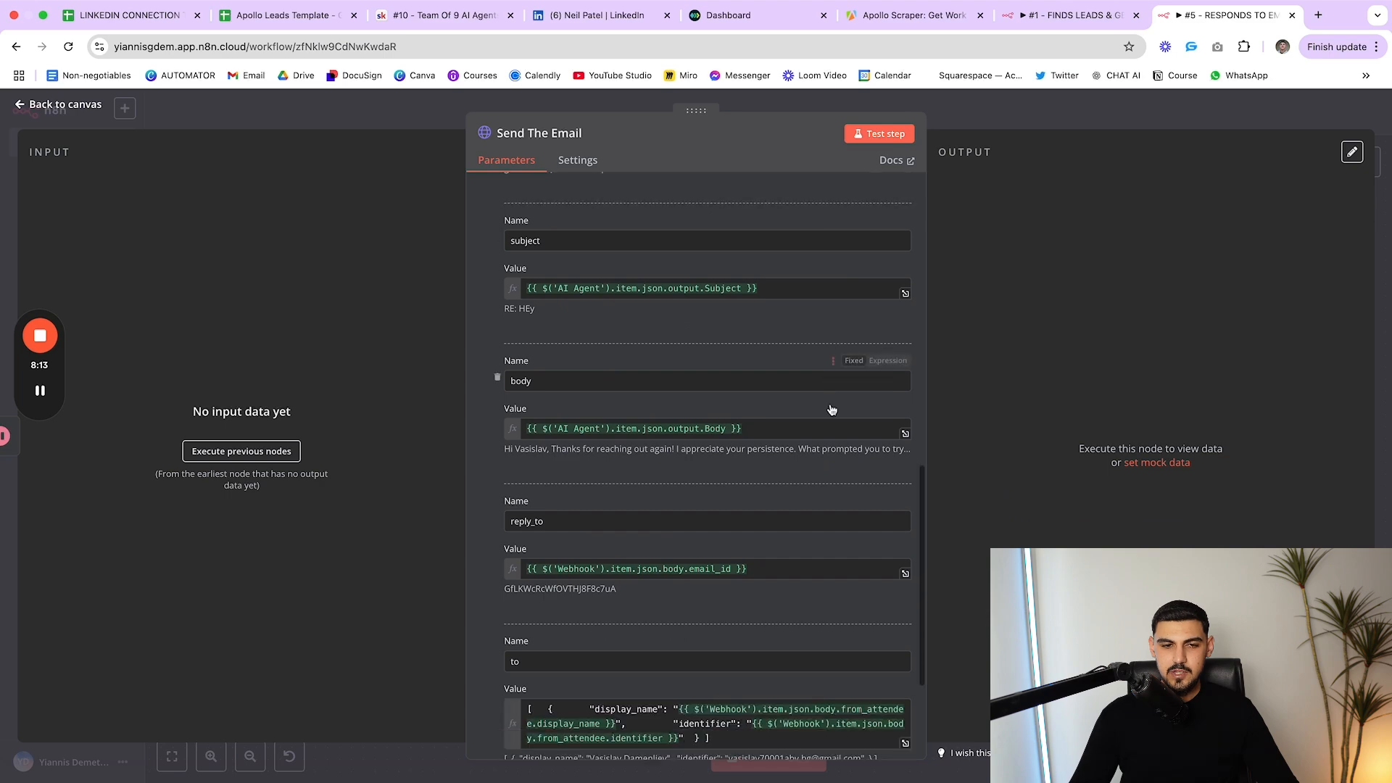
scroll(831, 410, "down", 3)
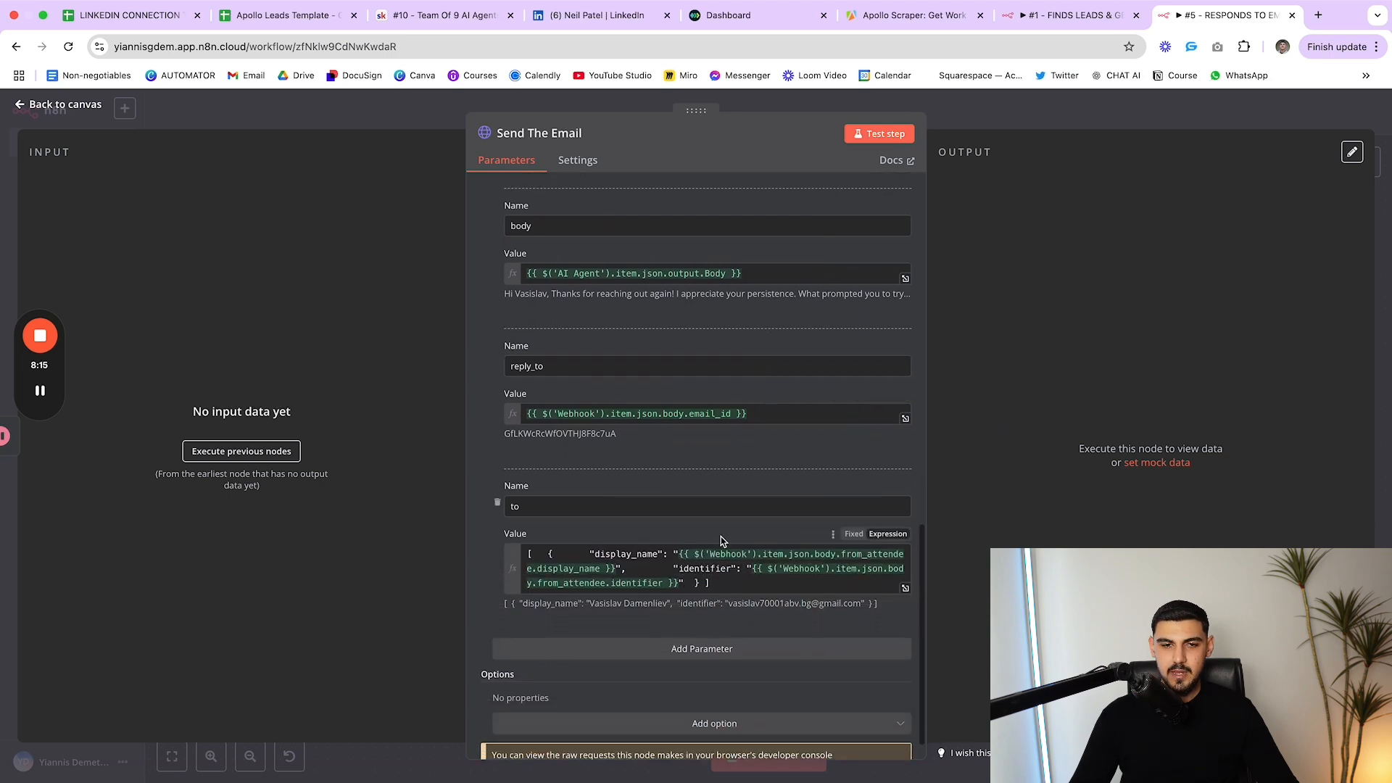
key("Escape")
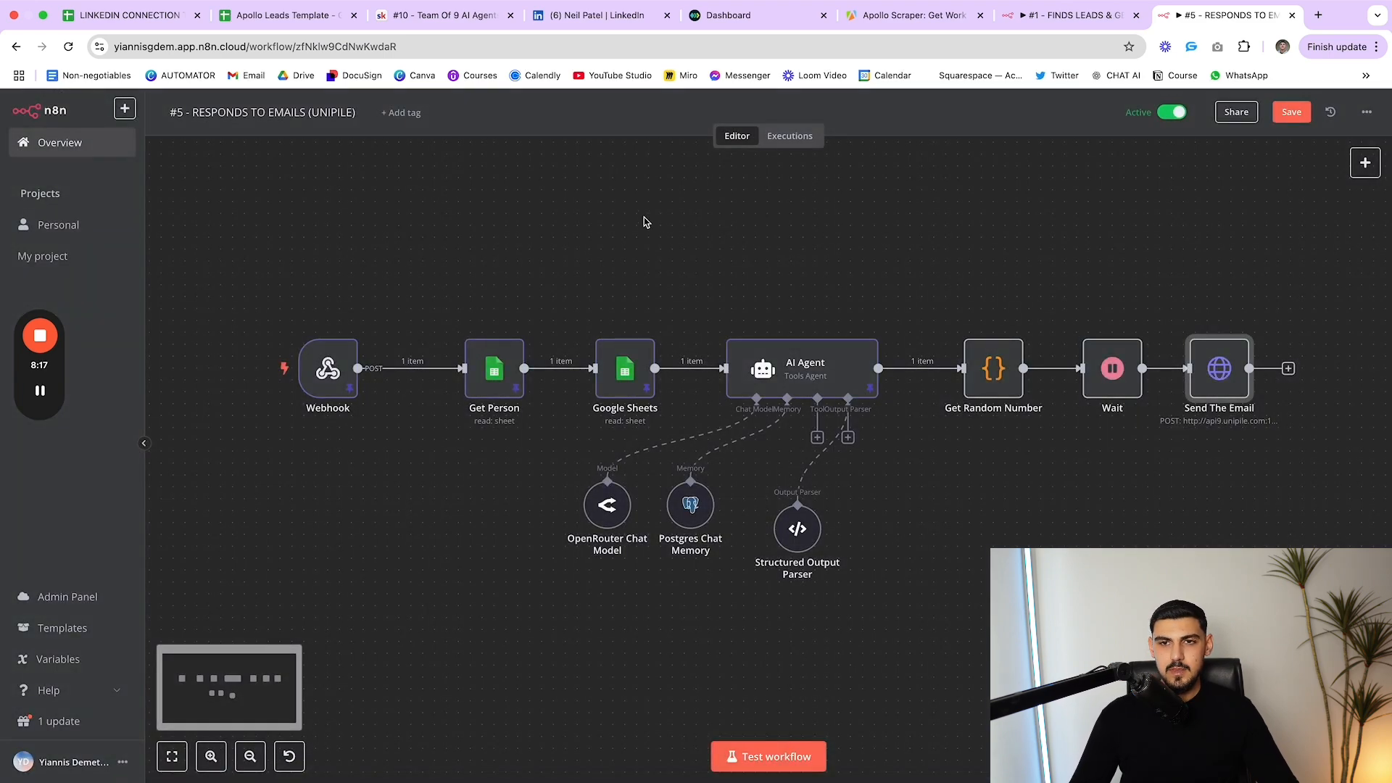
Glance at the Apollo Leads Template sheet, then switch to the #1 lead-finding workflow
scroll(636, 317, "right", 2)
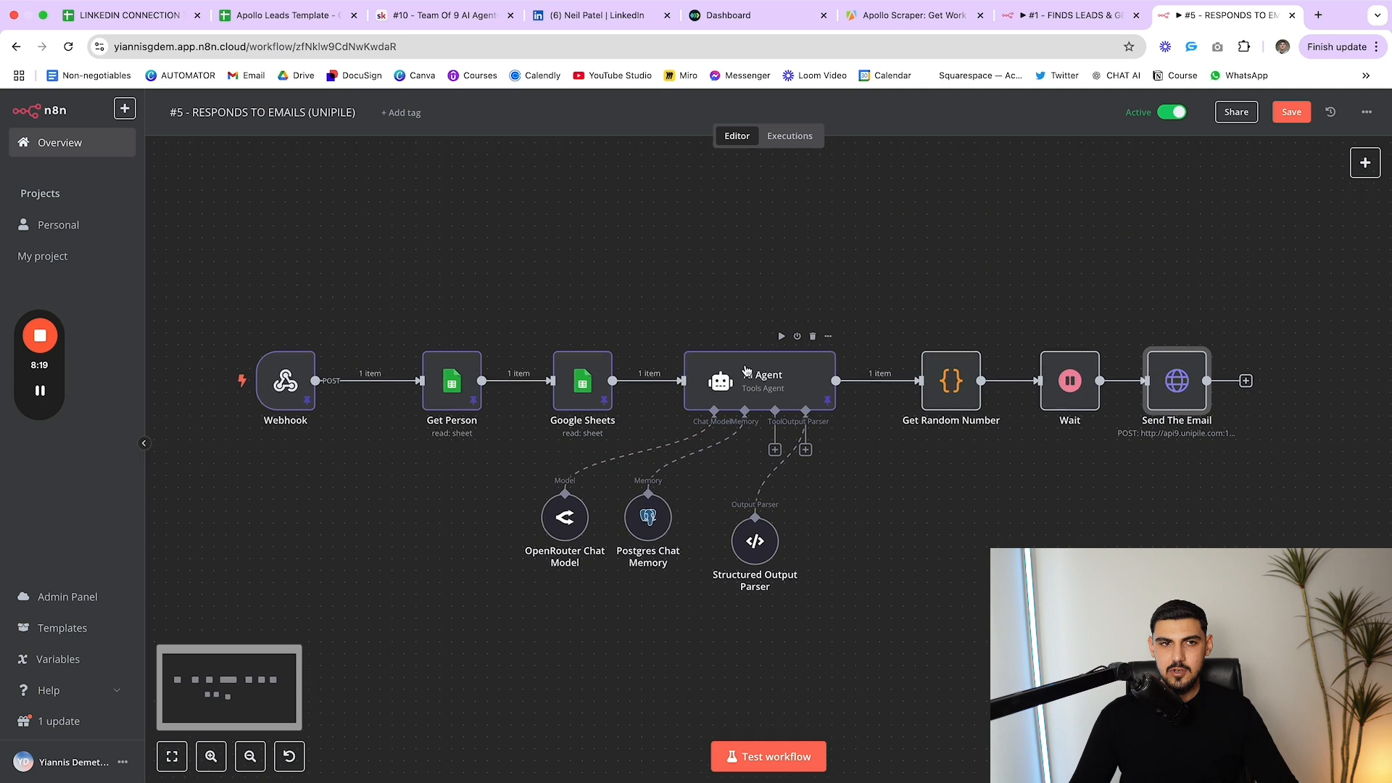
scroll(746, 371, "left", 1)
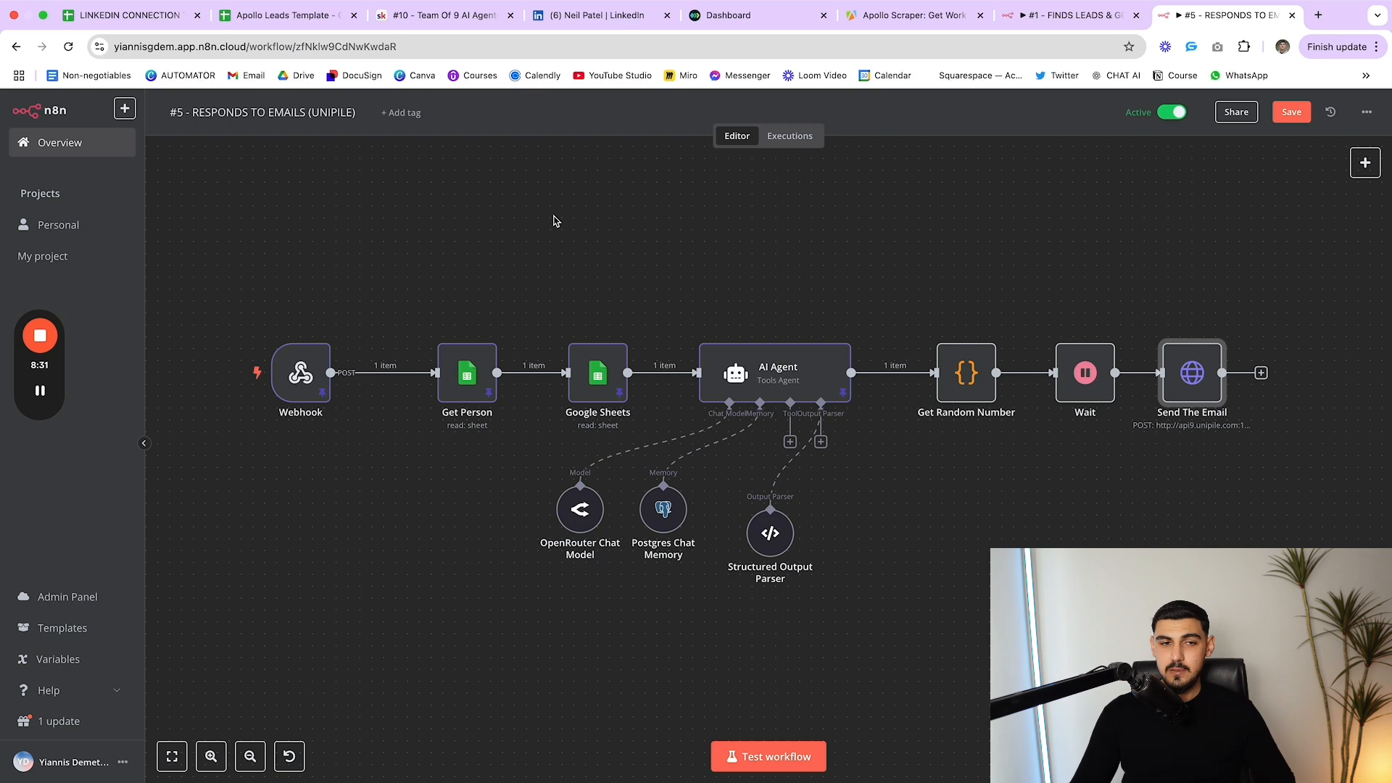
left_click(255, 9)
scroll(725, 377, "left", 10)
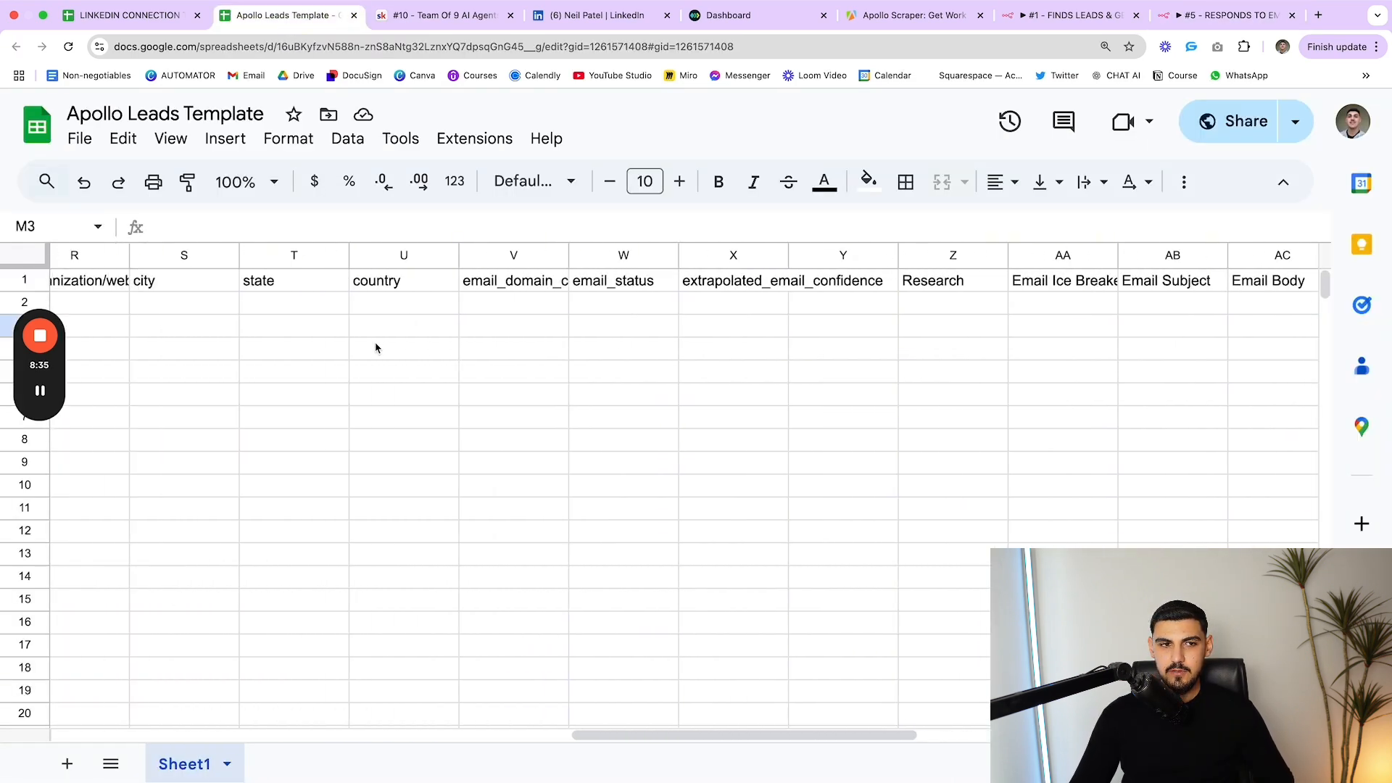
scroll(375, 348, "left", 10)
scroll(413, 316, "right", 7)
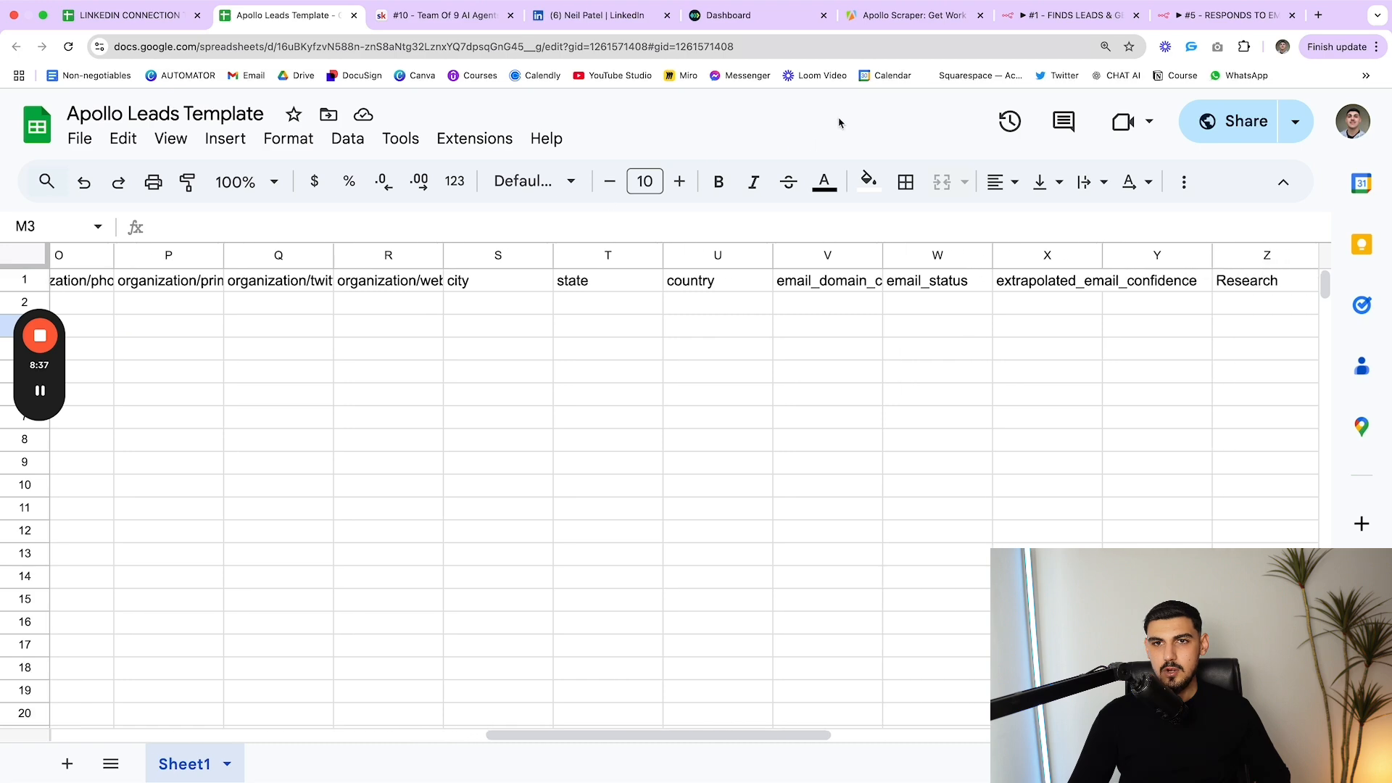
left_click(935, 14)
left_click(1030, 15)
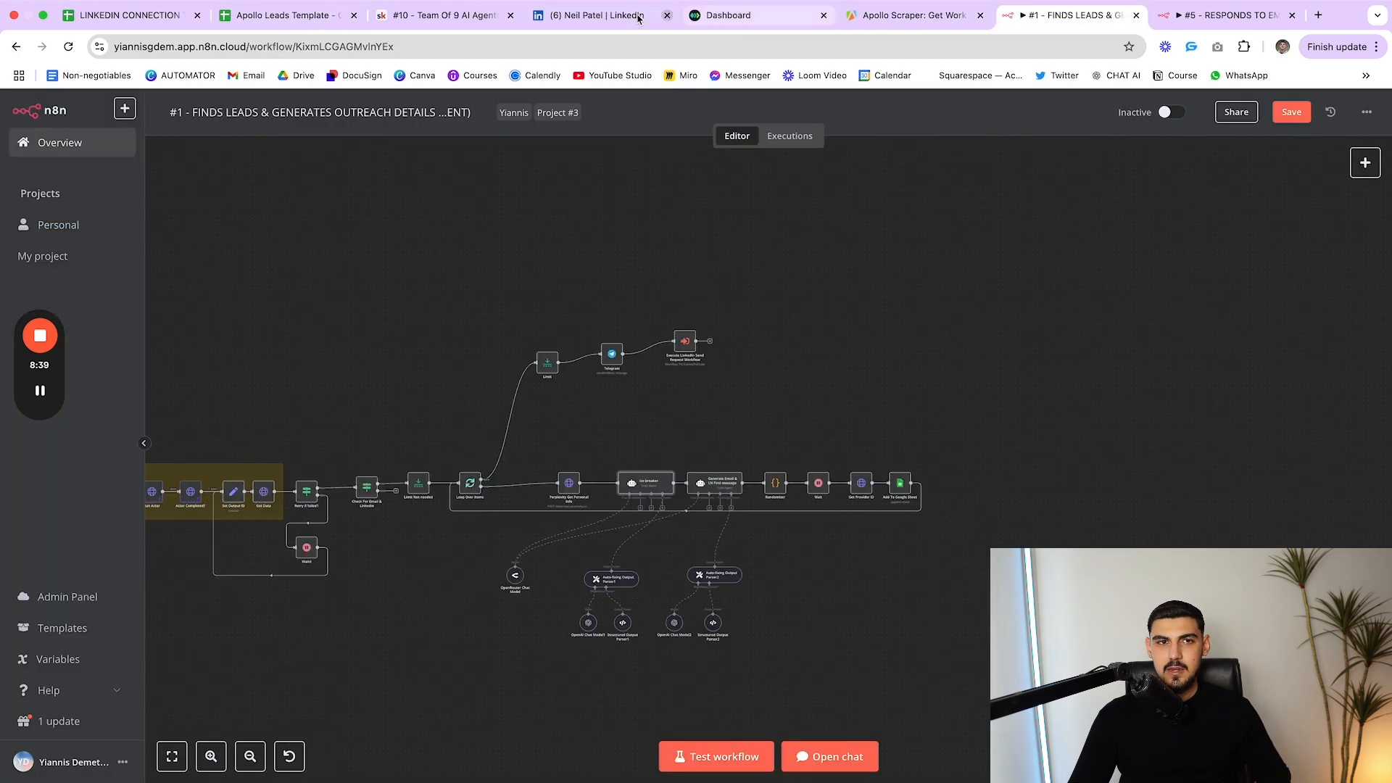
Switch to the Skool Automator community feed and scroll past its pinned START HERE post
left_click(435, 14)
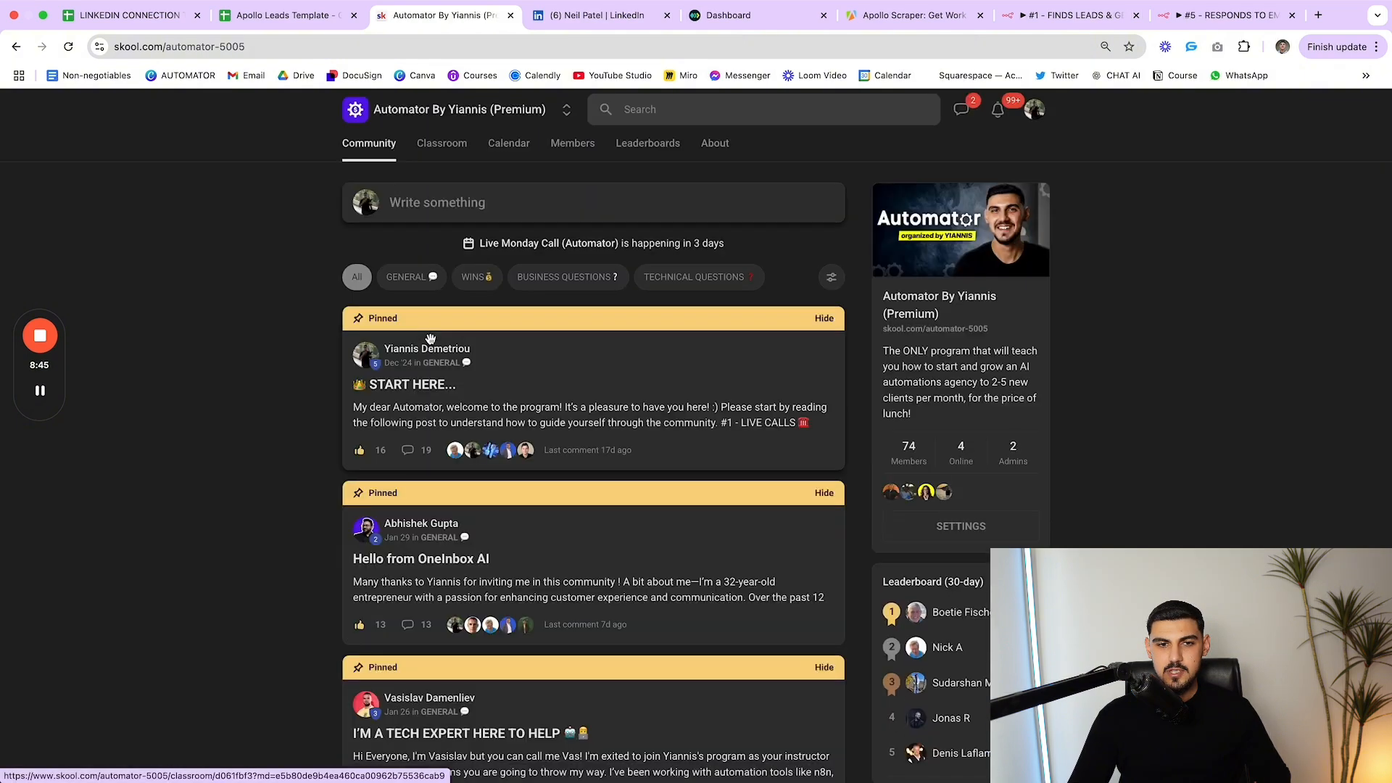
scroll(666, 348, "down", 1)
scroll(666, 348, "up", 1)
scroll(667, 347, "down", 1)
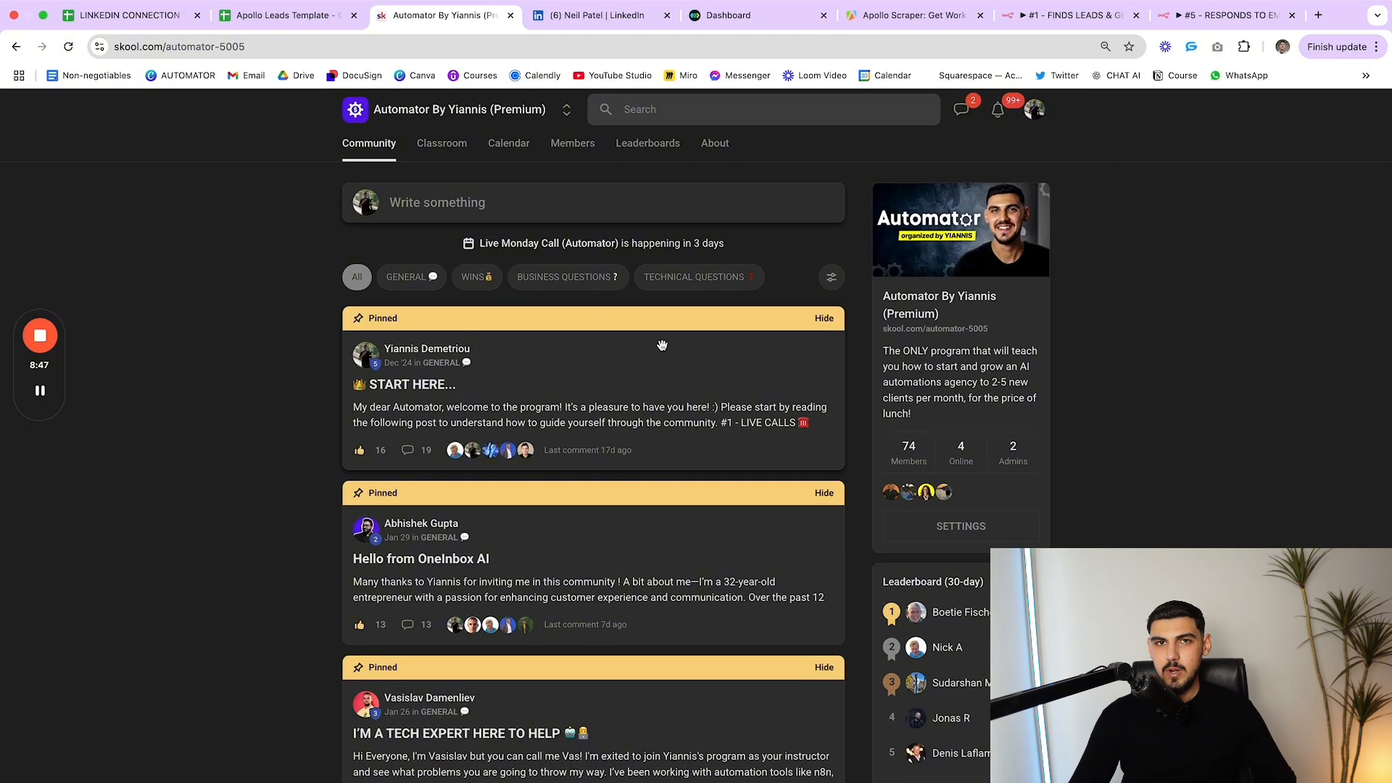